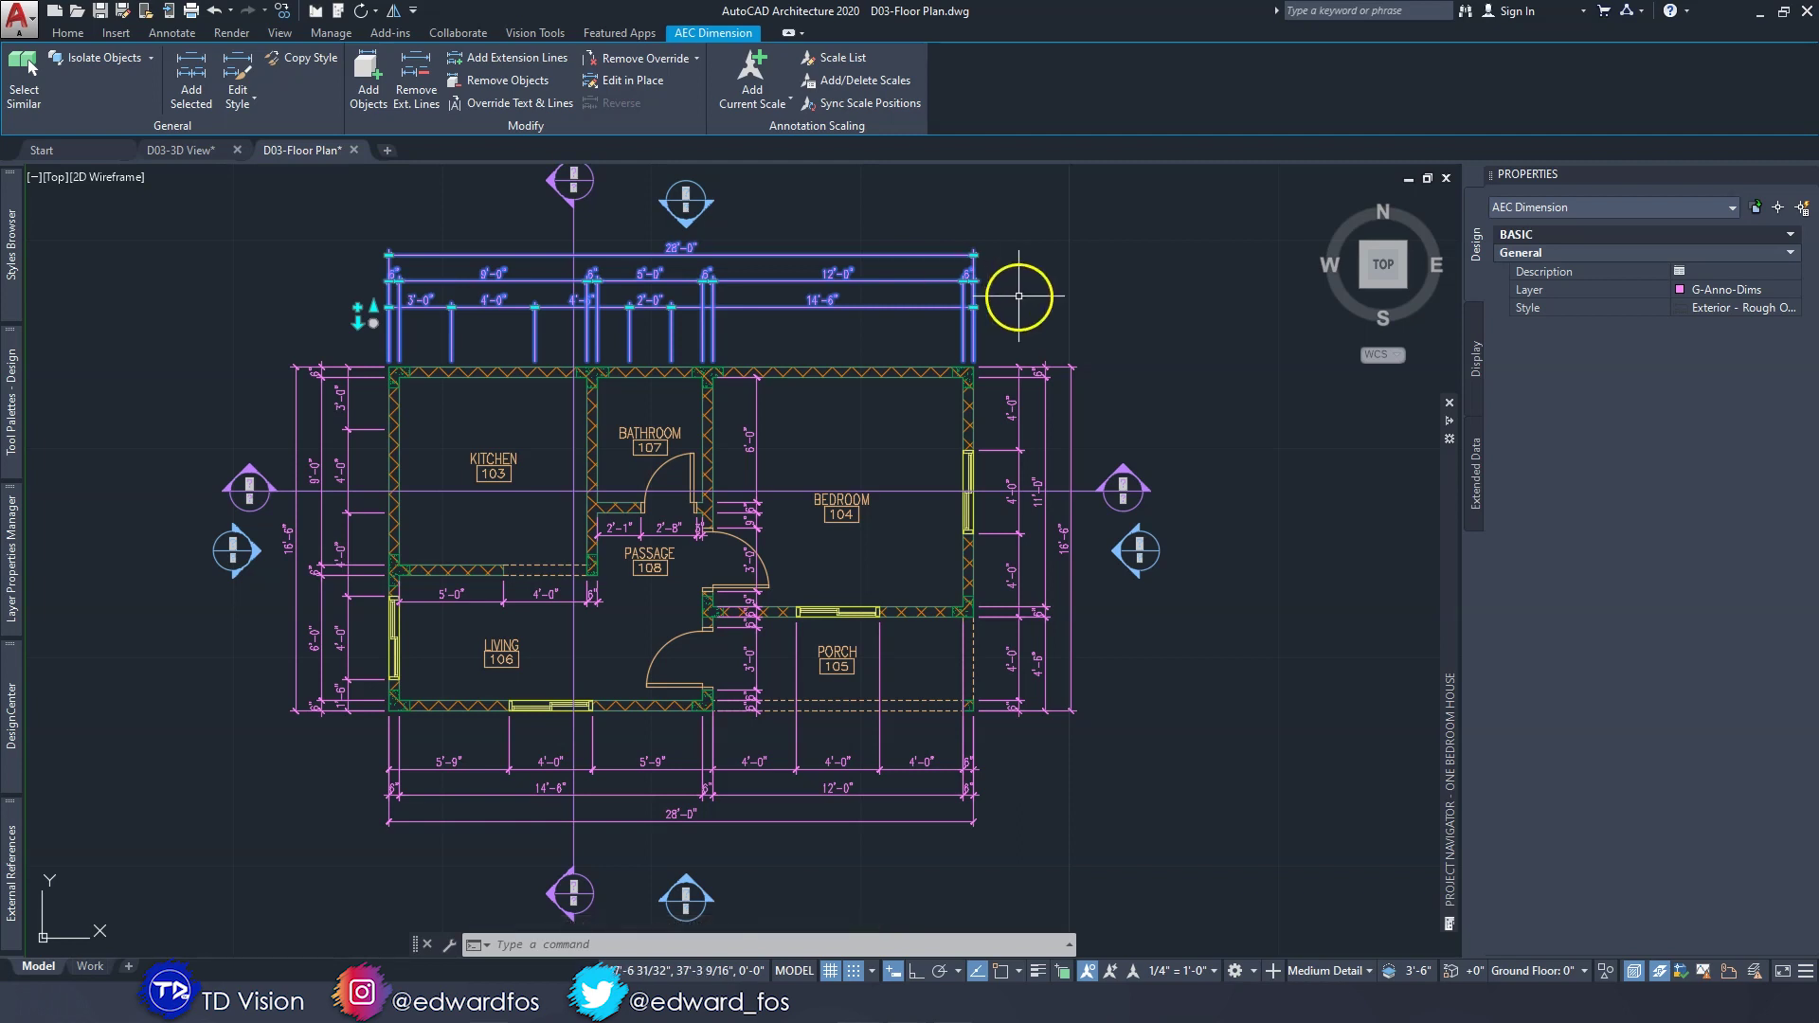
# Examine the floor plan's interior and exterior dimension strings and the bedroom and bathroom room tags.
pyautogui.click(762, 527)
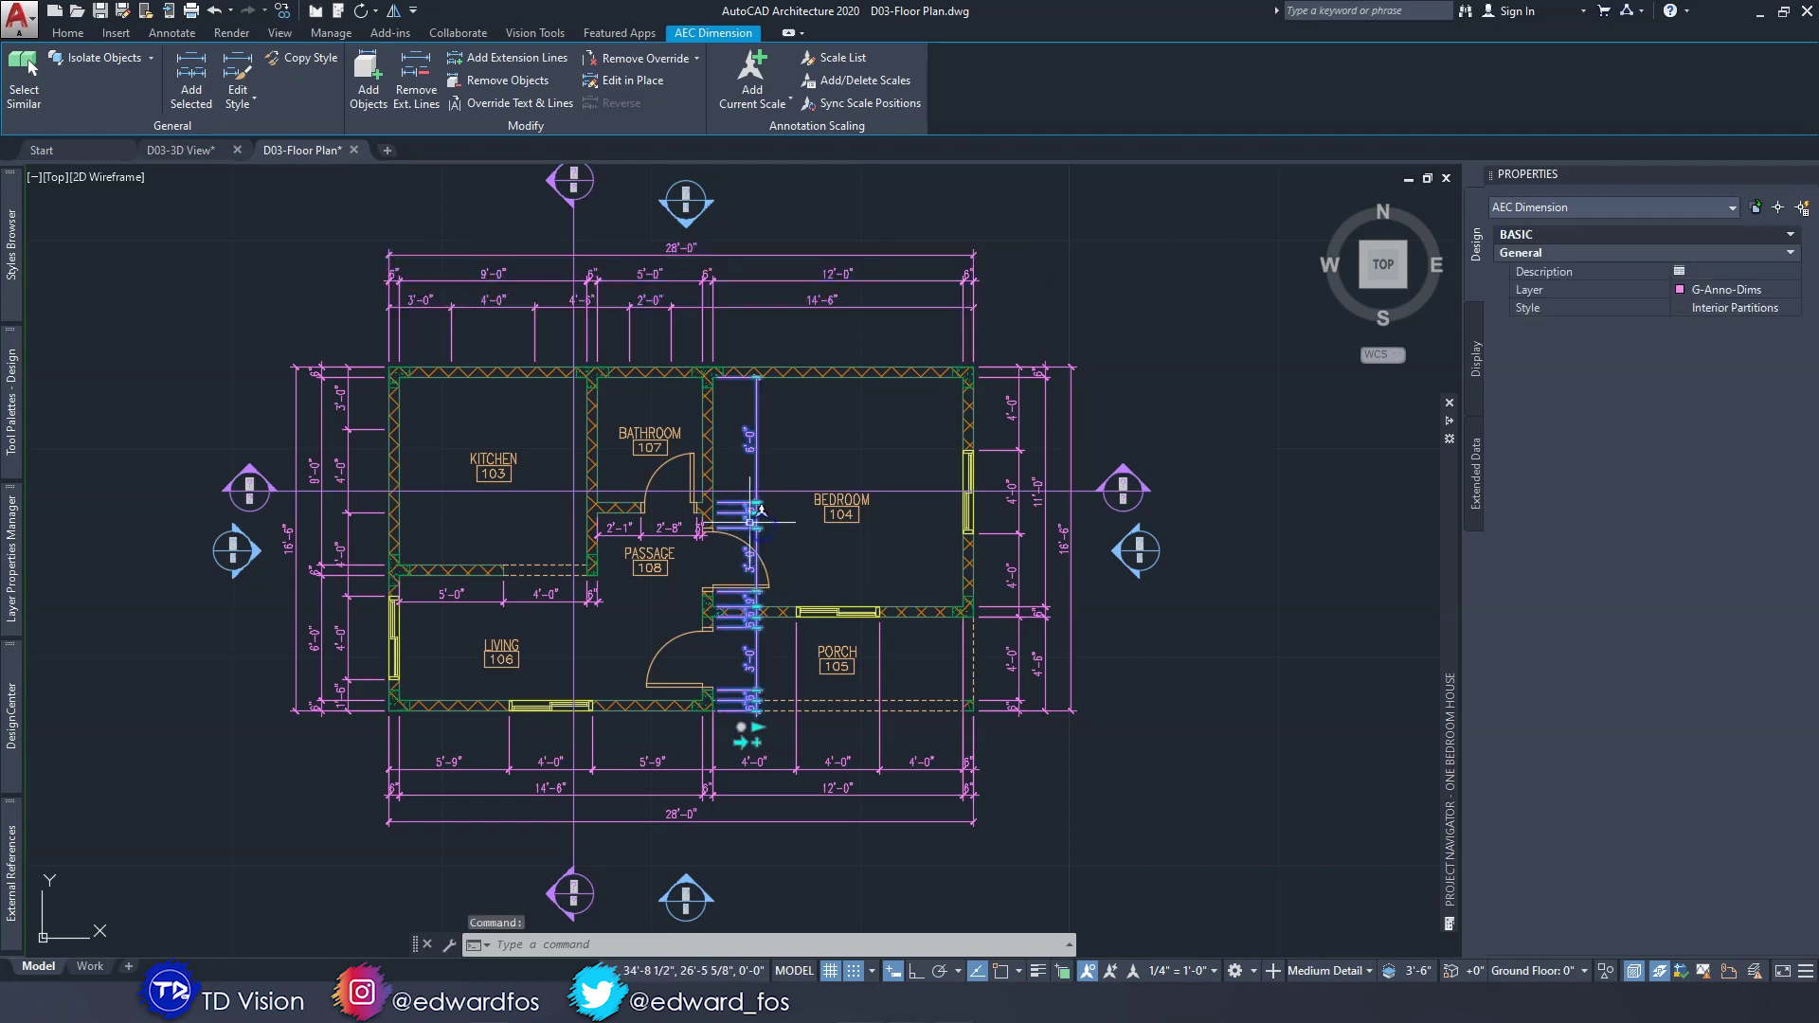
pyautogui.moveTo(358, 621); pyautogui.dragTo(315, 631)
pyautogui.press('Escape')
pyautogui.press('Escape')
pyautogui.press('Escape')
pyautogui.click(348, 617)
pyautogui.click(832, 502)
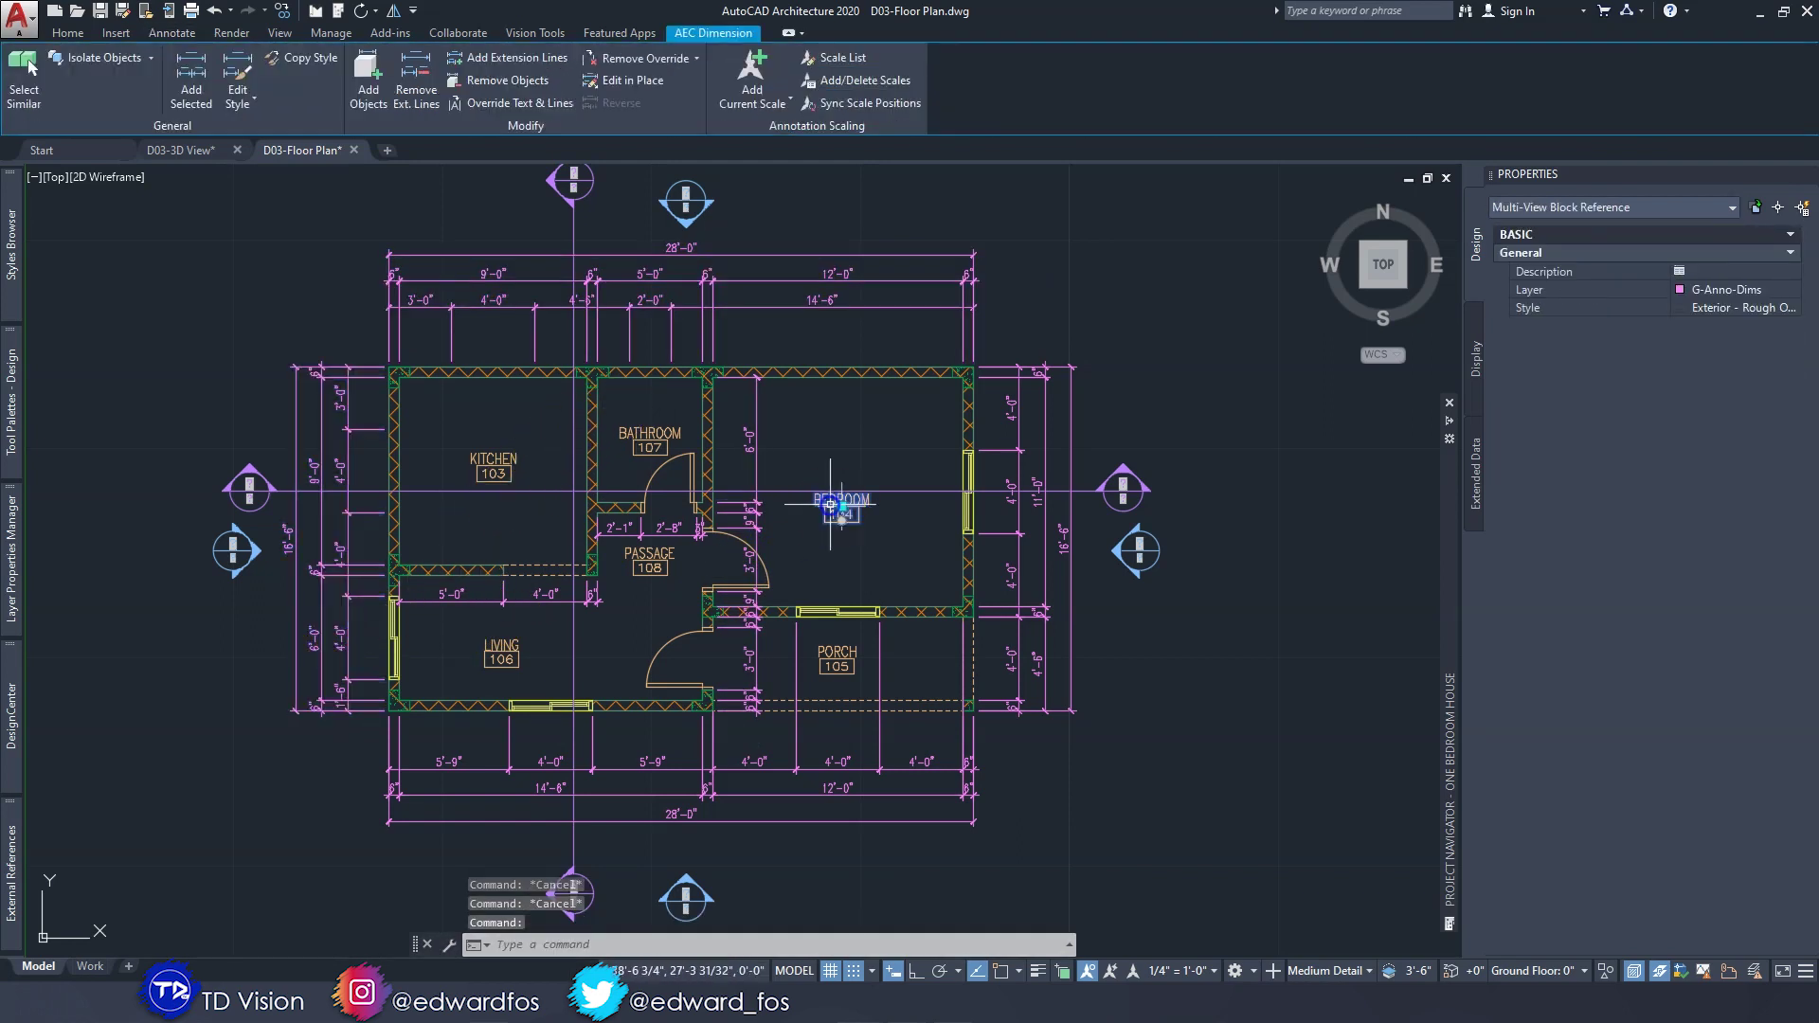
pyautogui.click(654, 438)
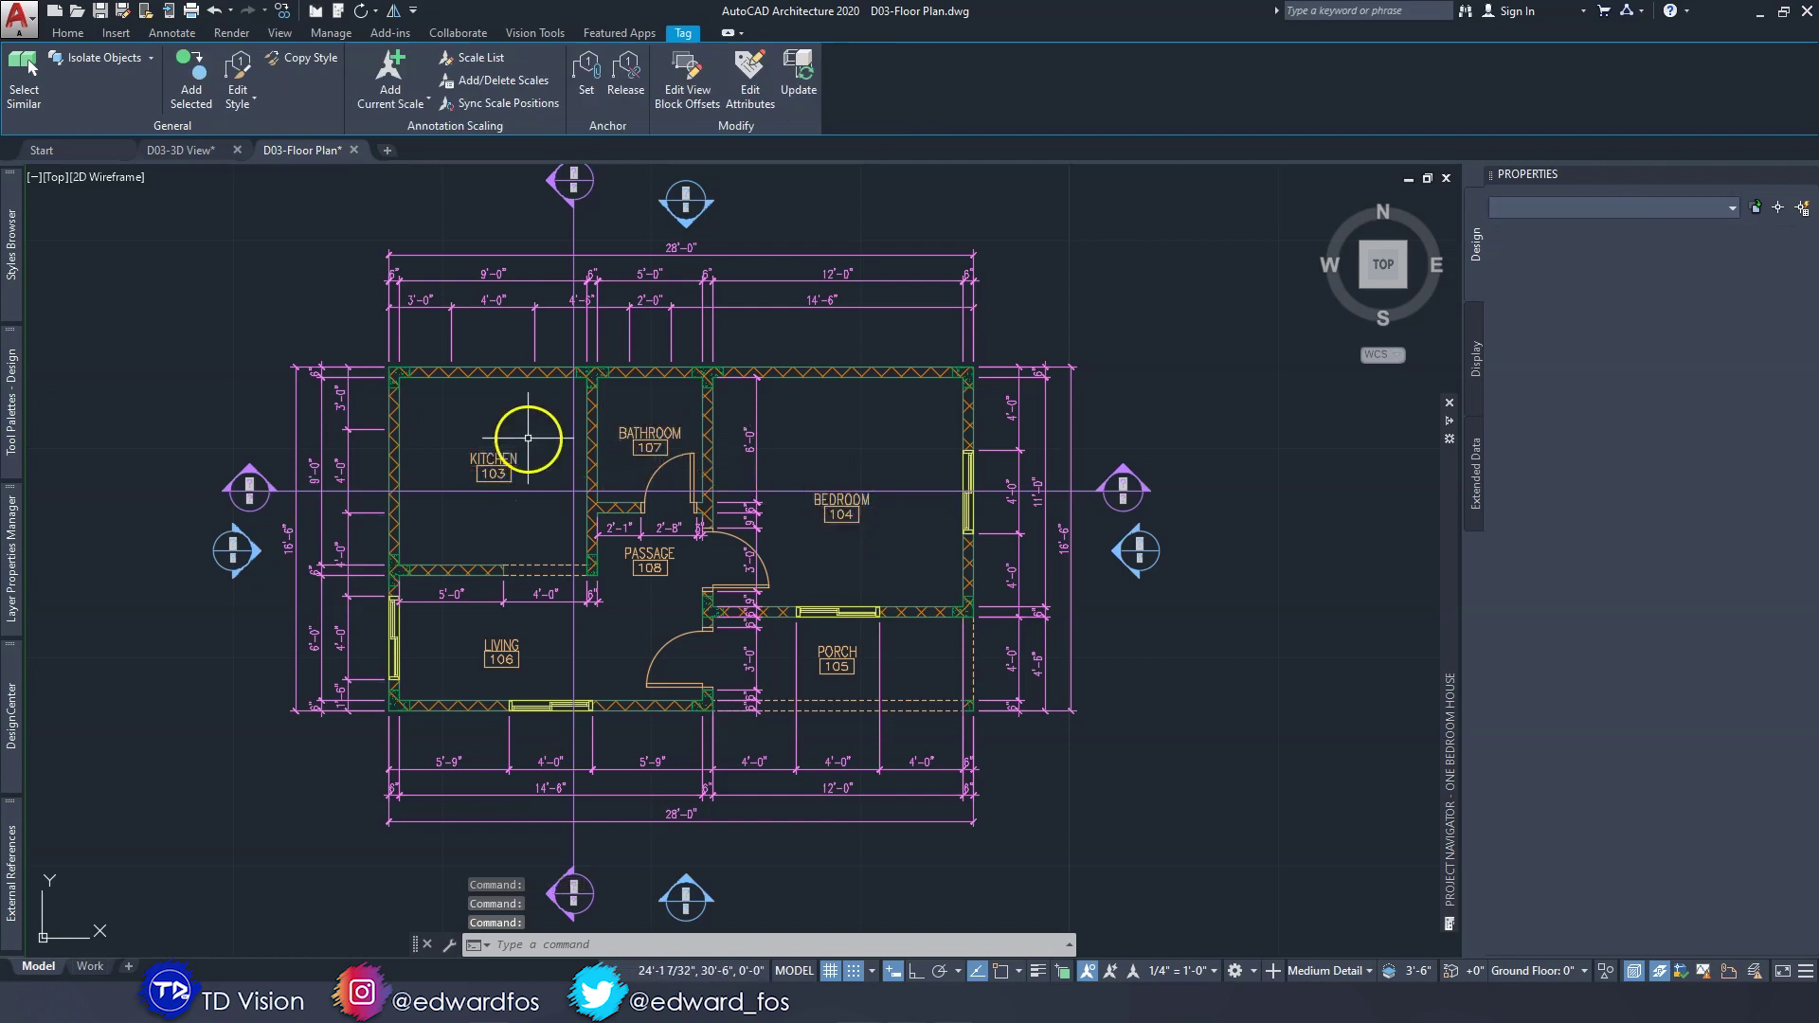
pyautogui.press('Escape')
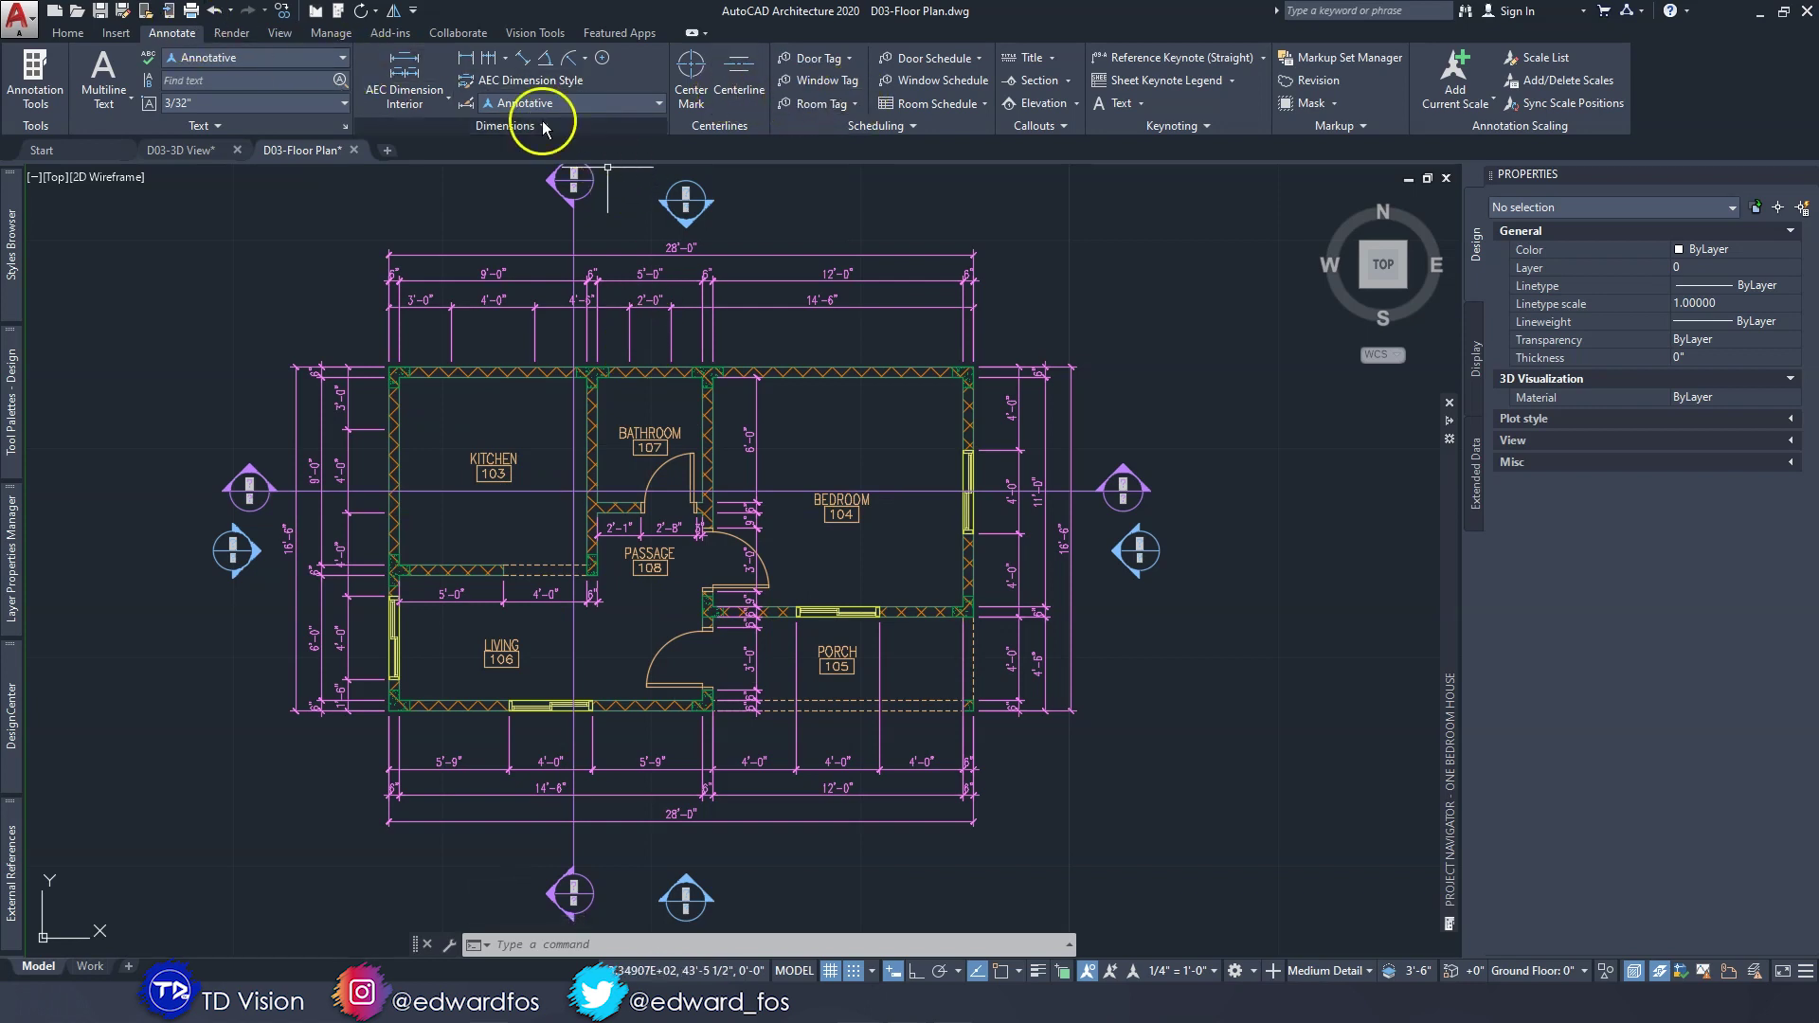
# Toggle the freeze state of the D03-Ground Floor|G-Area-Spce and G-Area-Spce-Iden layers and restore both.
pyautogui.click(80, 33)
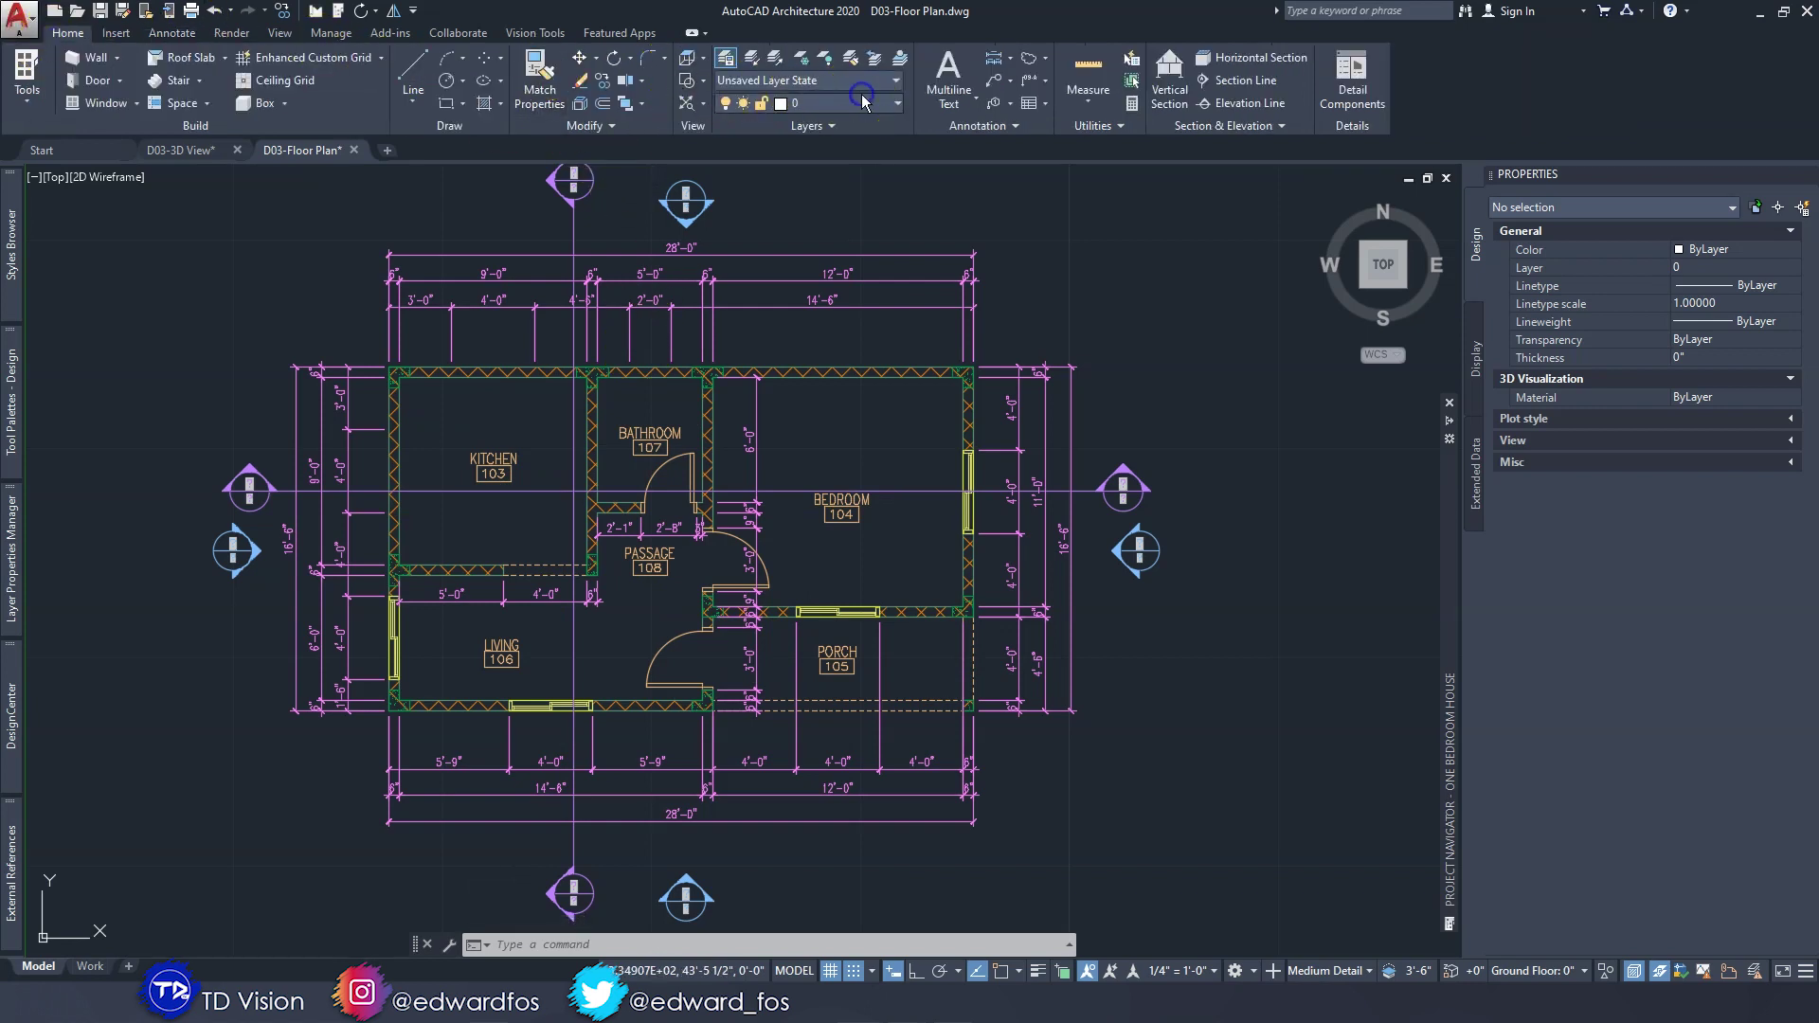
pyautogui.click(864, 102)
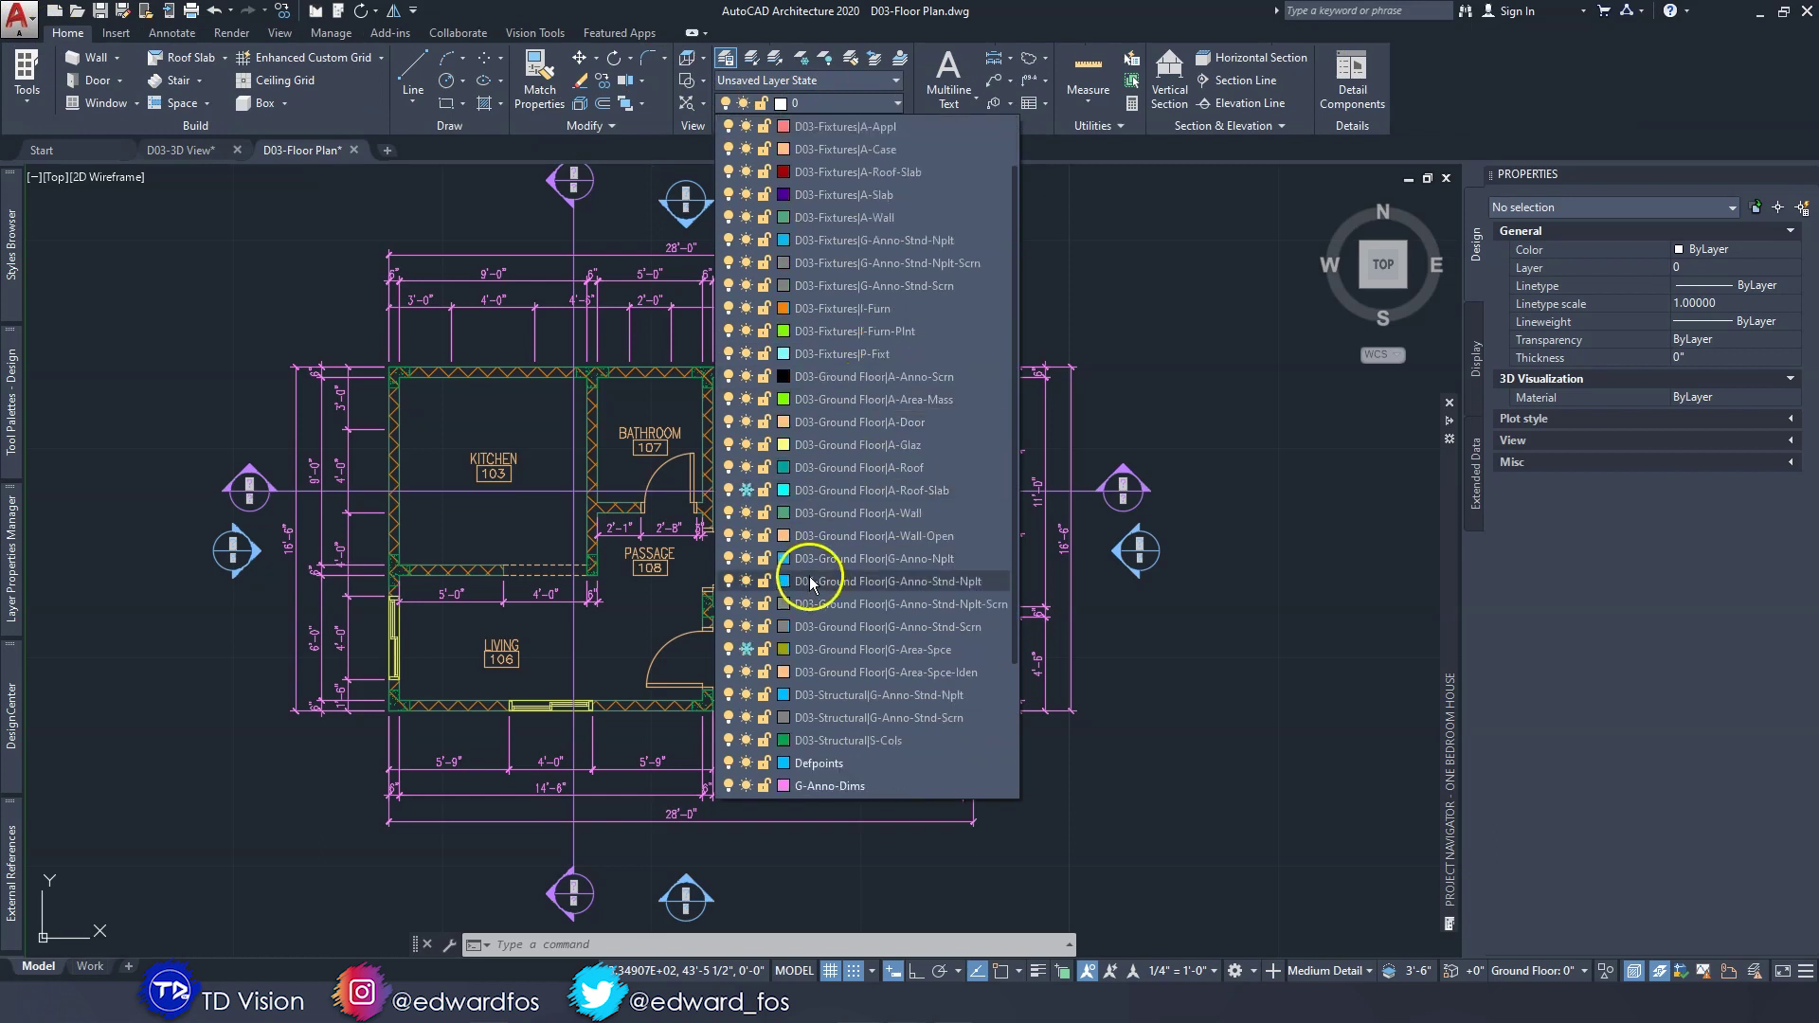
pyautogui.click(747, 650)
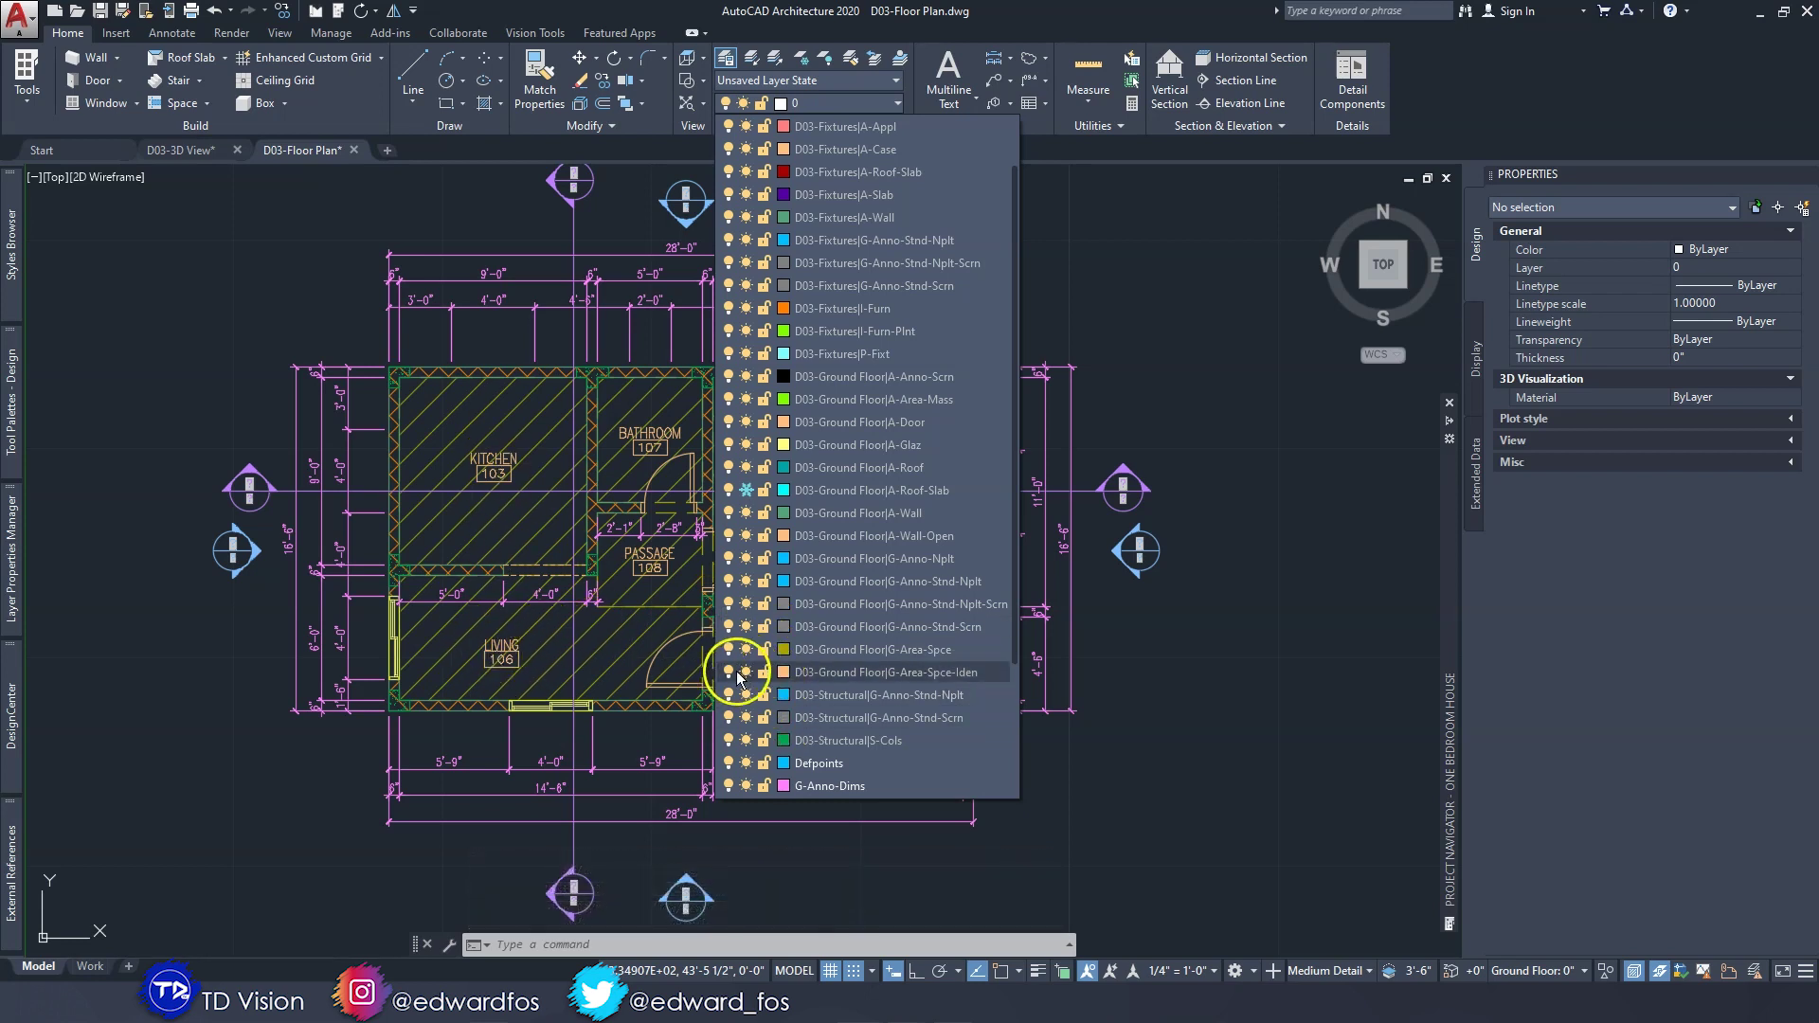
pyautogui.click(747, 673)
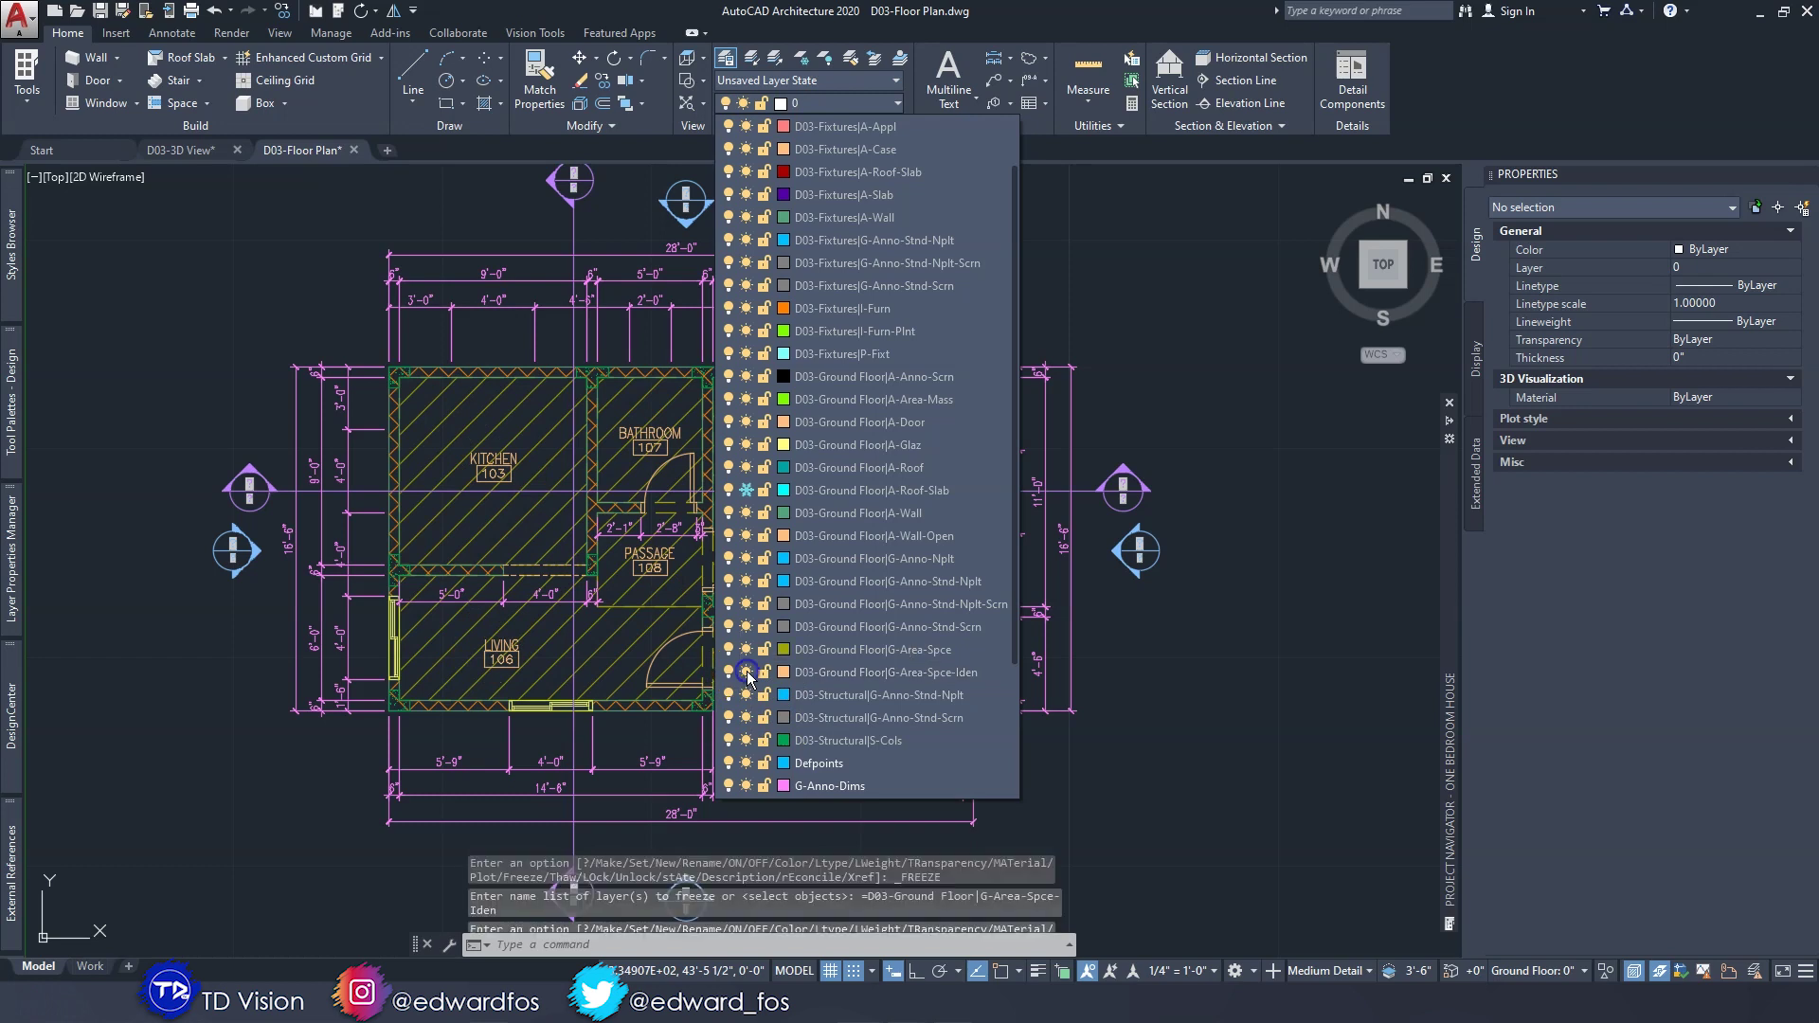
pyautogui.click(746, 673)
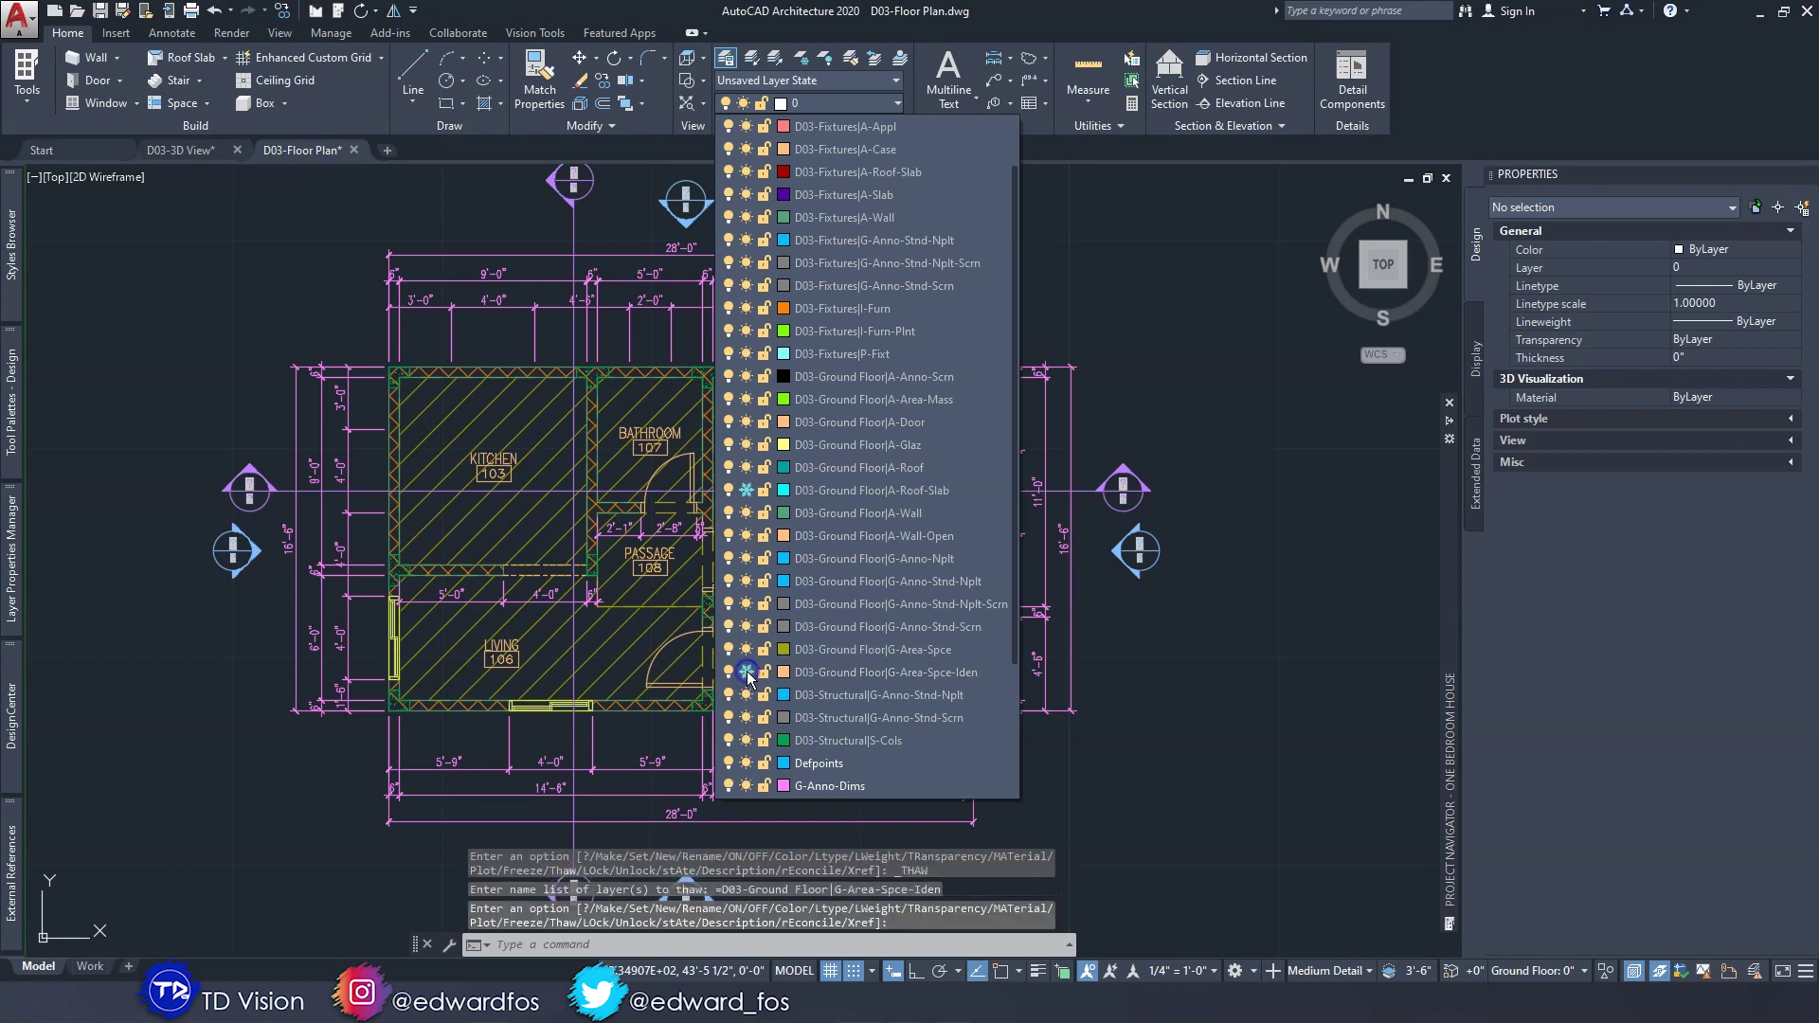
pyautogui.click(747, 650)
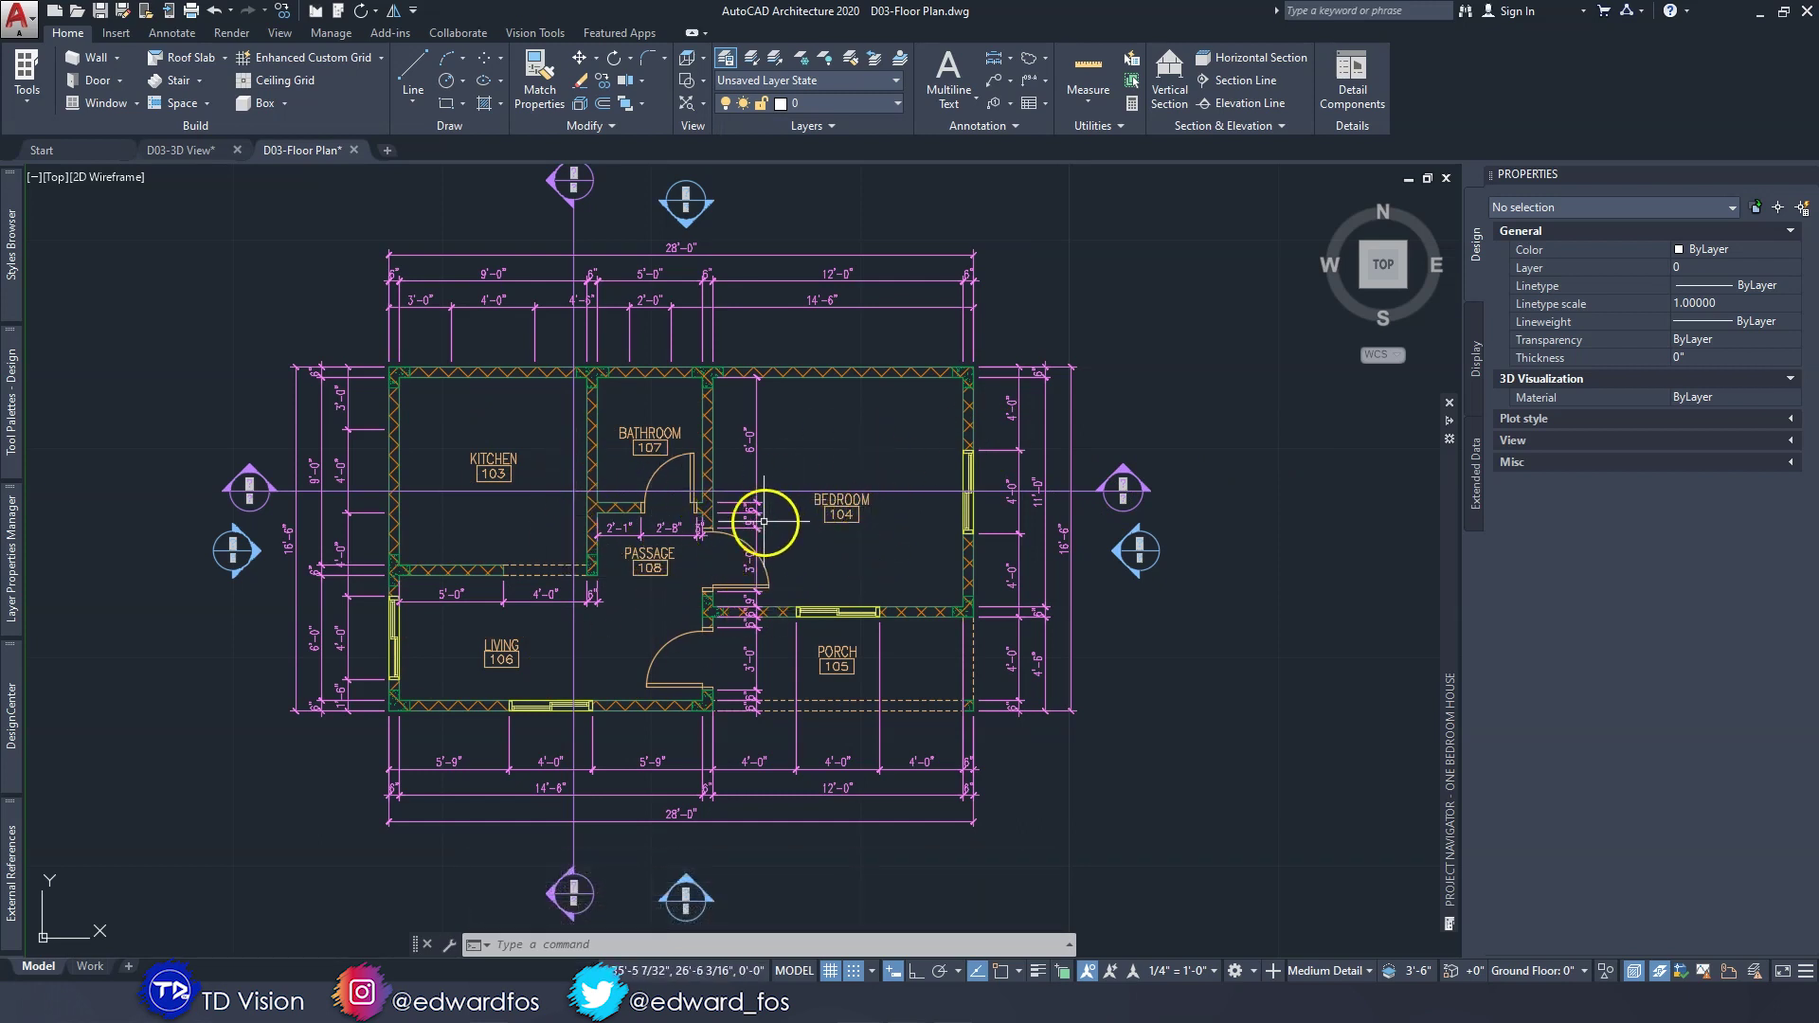
# Inspect the bedroom's room tag up close without moving it, and clear the selection.
pyautogui.click(841, 520)
pyautogui.scroll(5, 841, 520)
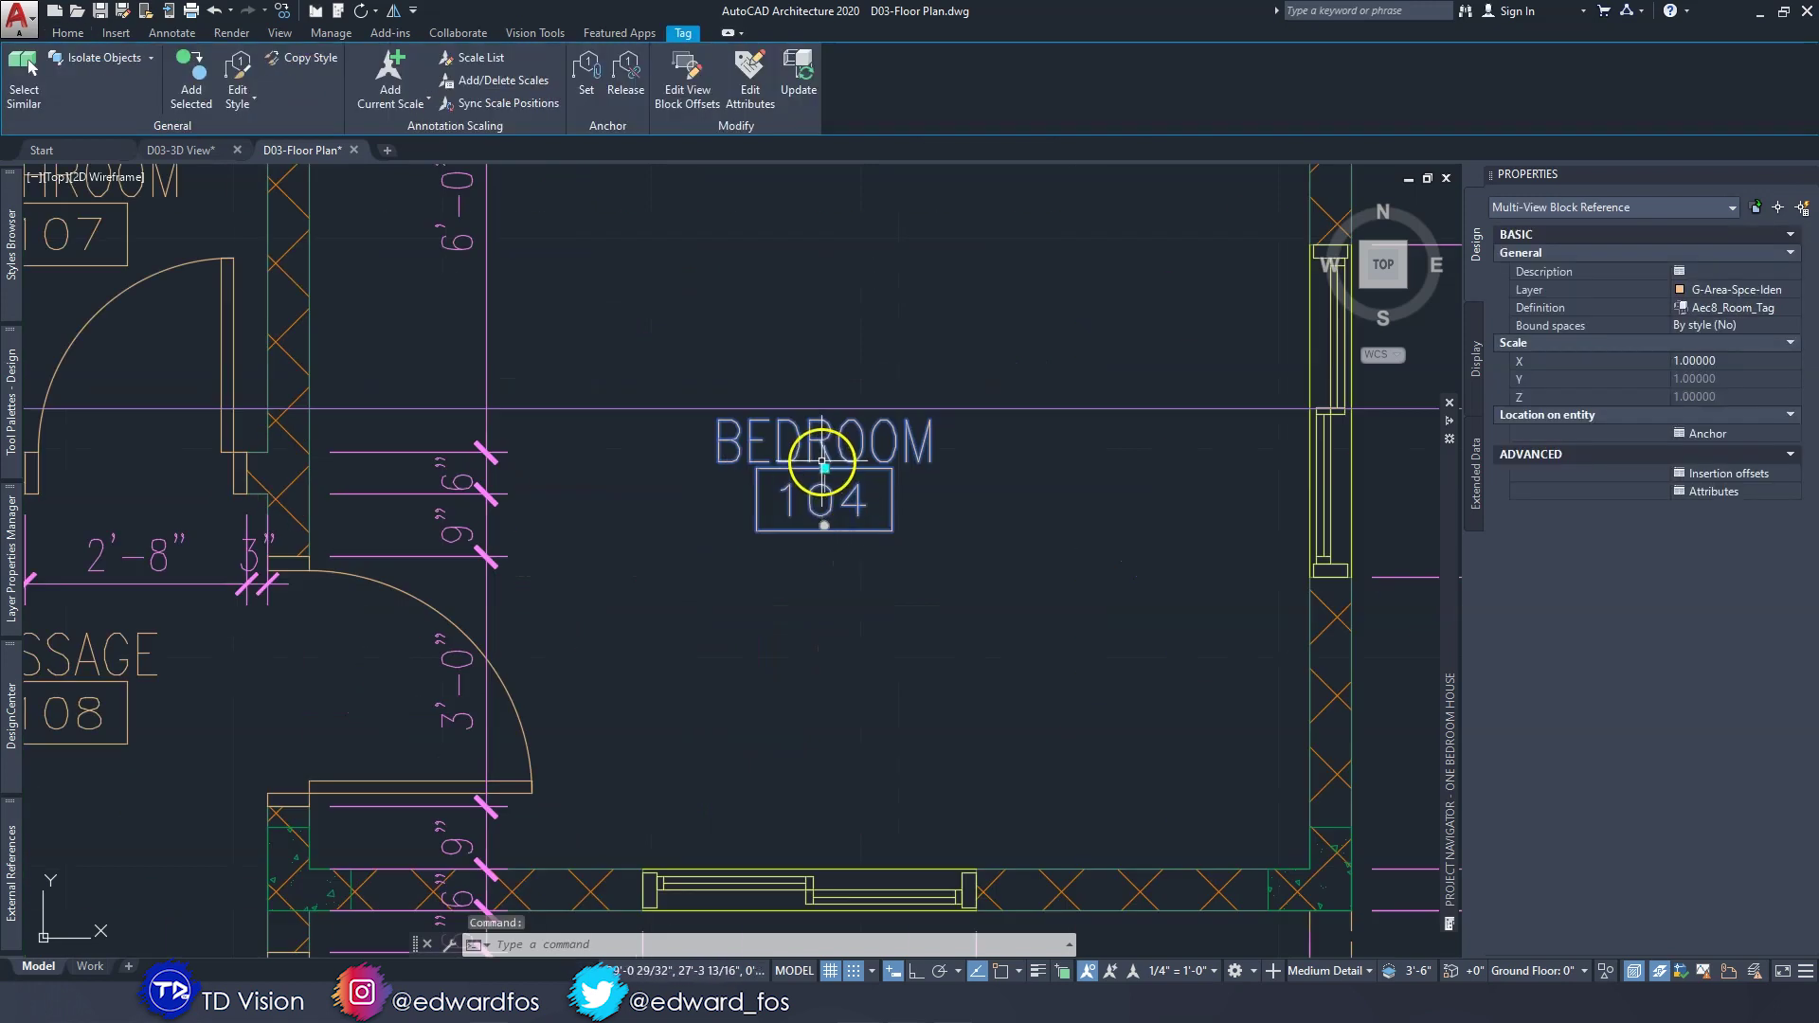
pyautogui.click(824, 466)
pyautogui.press('Escape')
pyautogui.scroll(-5, 885, 588)
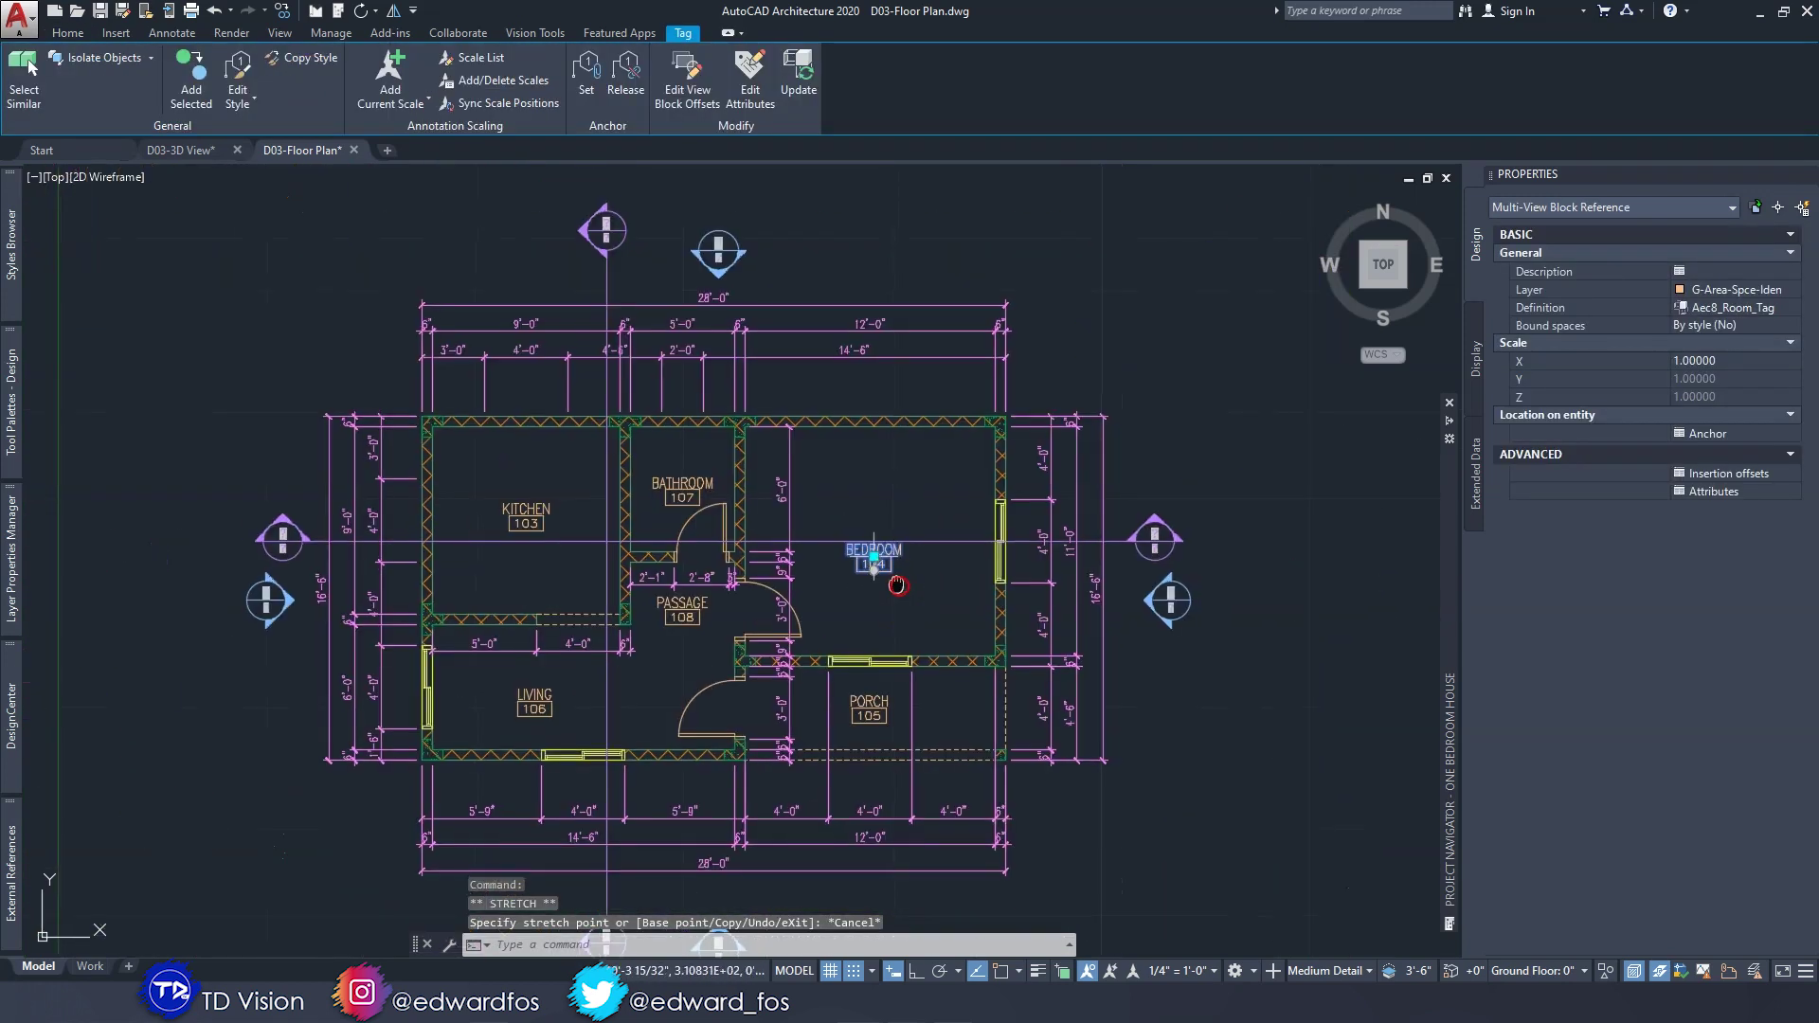
pyautogui.press('Escape')
pyautogui.press('Escape')
pyautogui.moveTo(842, 585); pyautogui.dragTo(842, 560, button='middle')
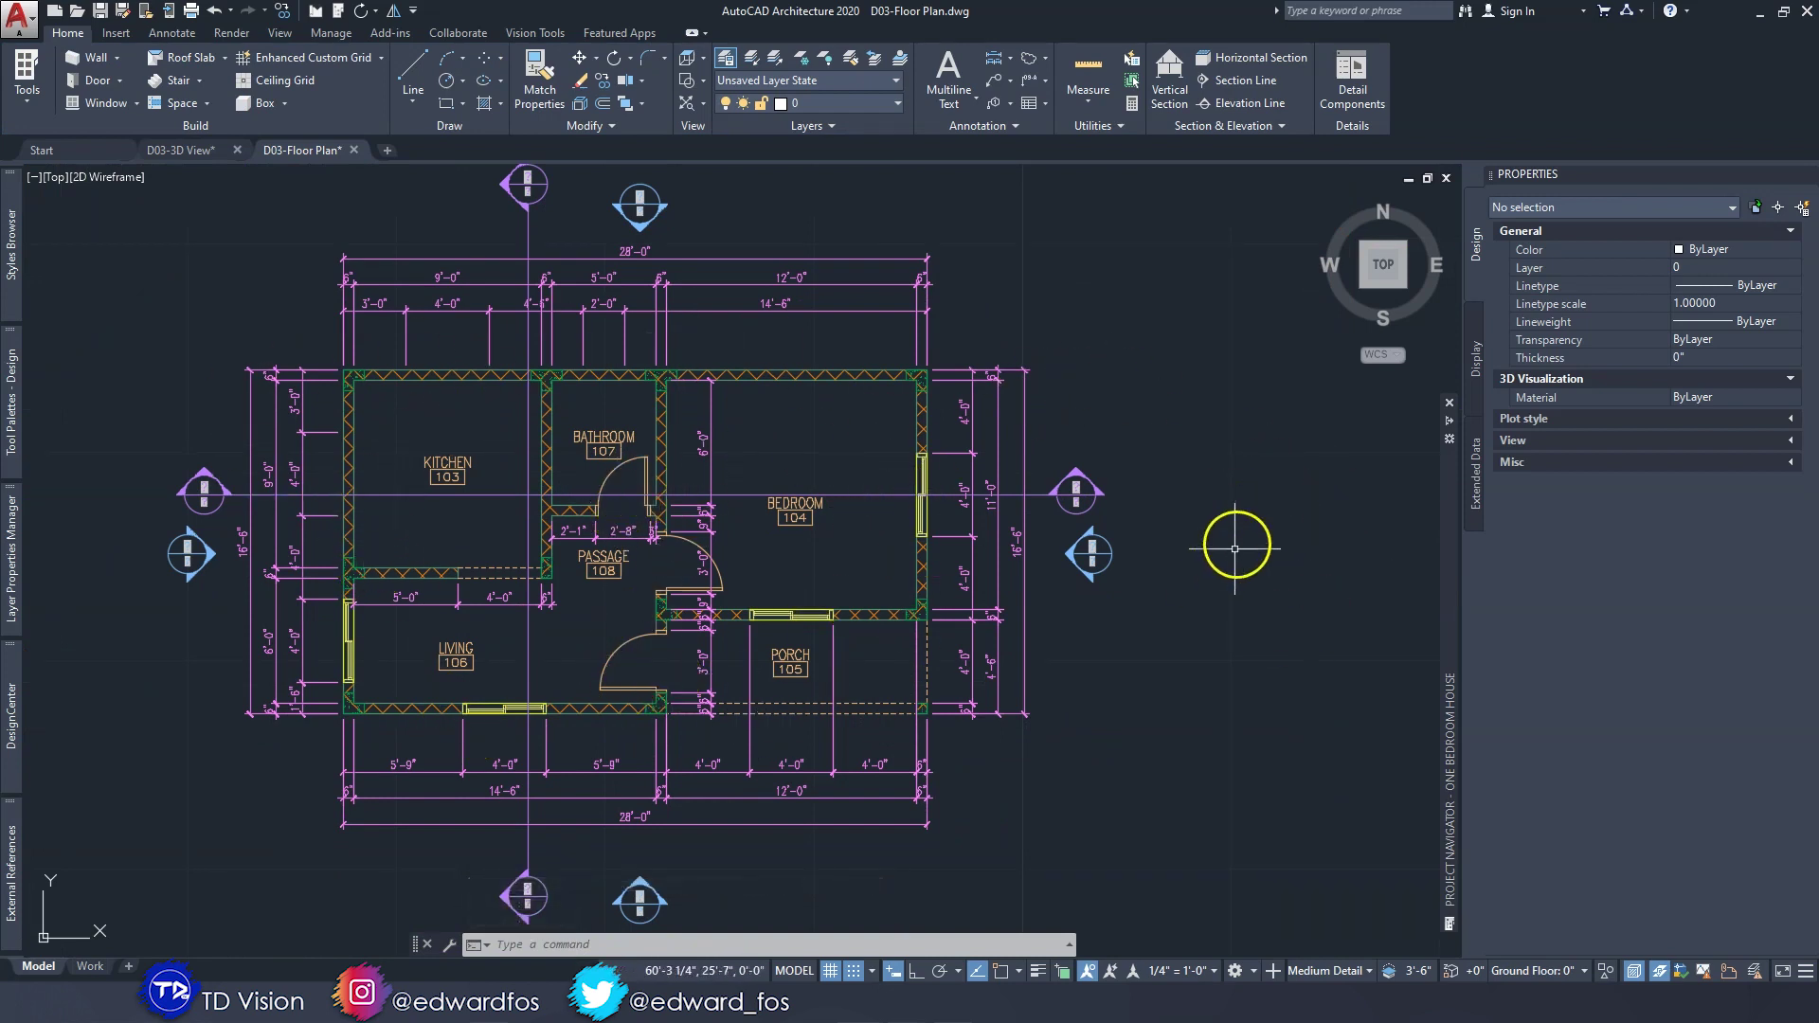
pyautogui.moveTo(760, 469); pyautogui.dragTo(767, 455, button='middle')
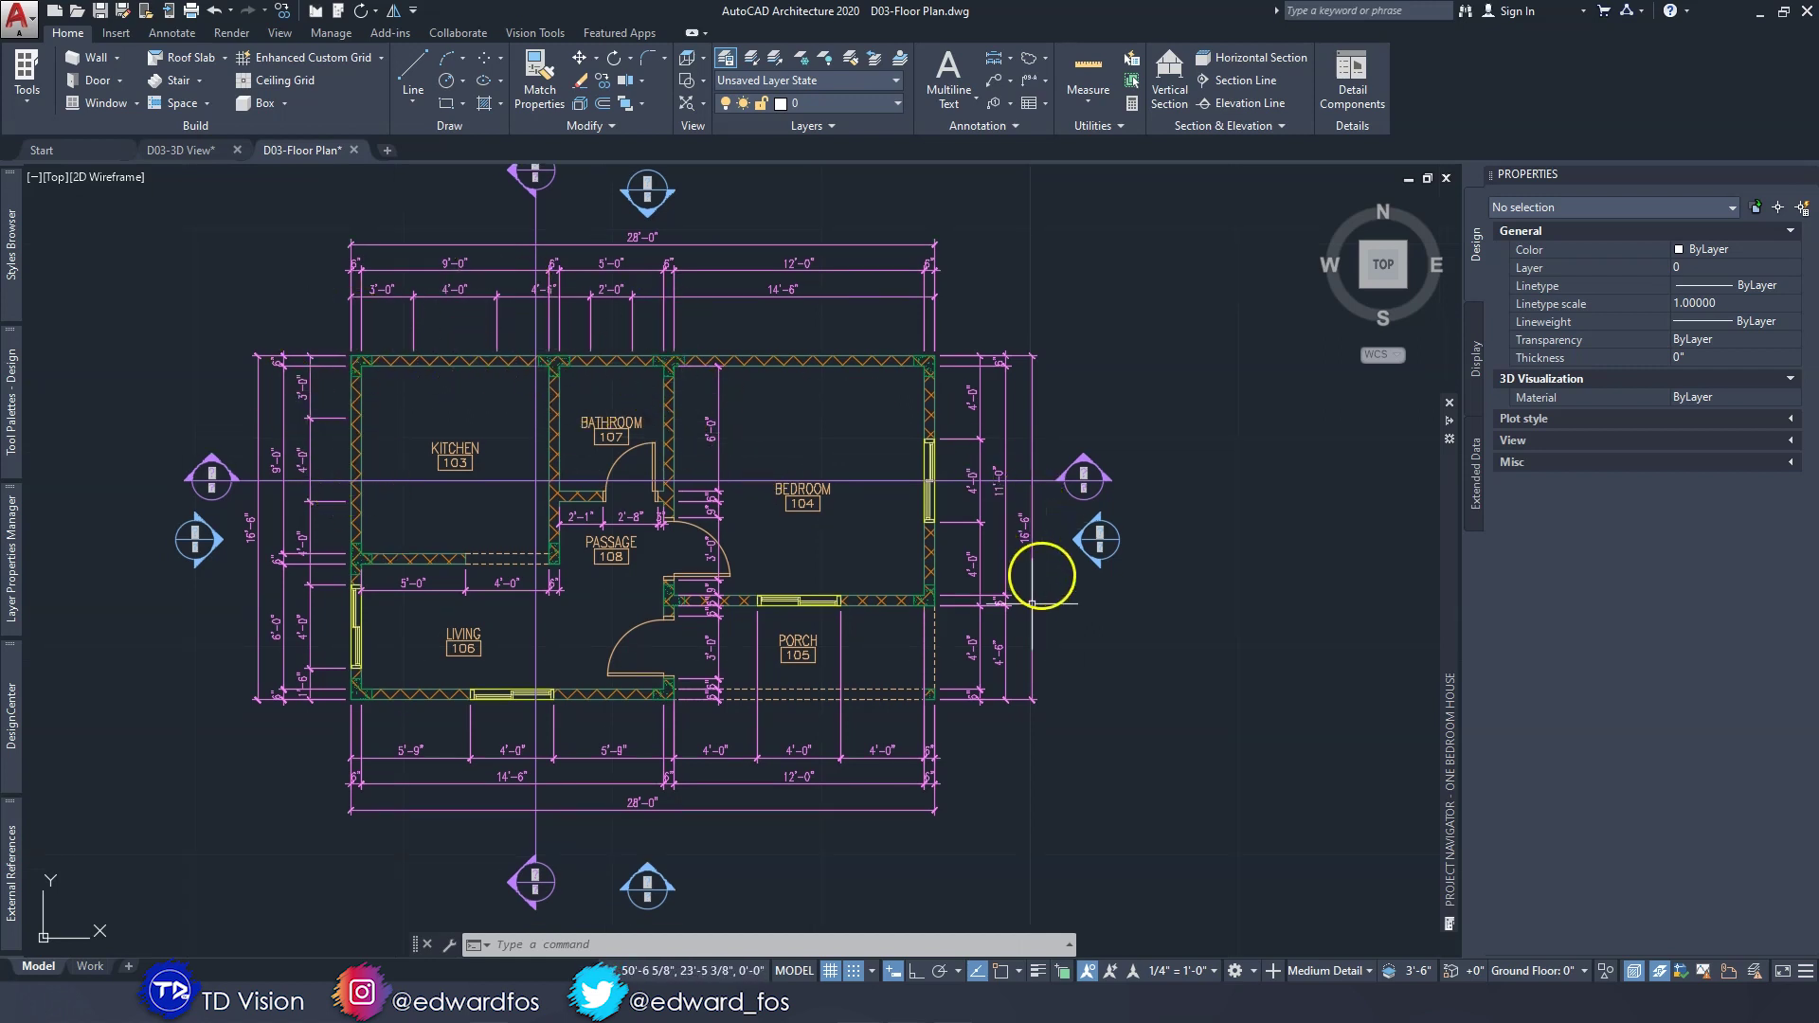
# Set the global cut plane's cut height to 4'-6".
pyautogui.click(1414, 972)
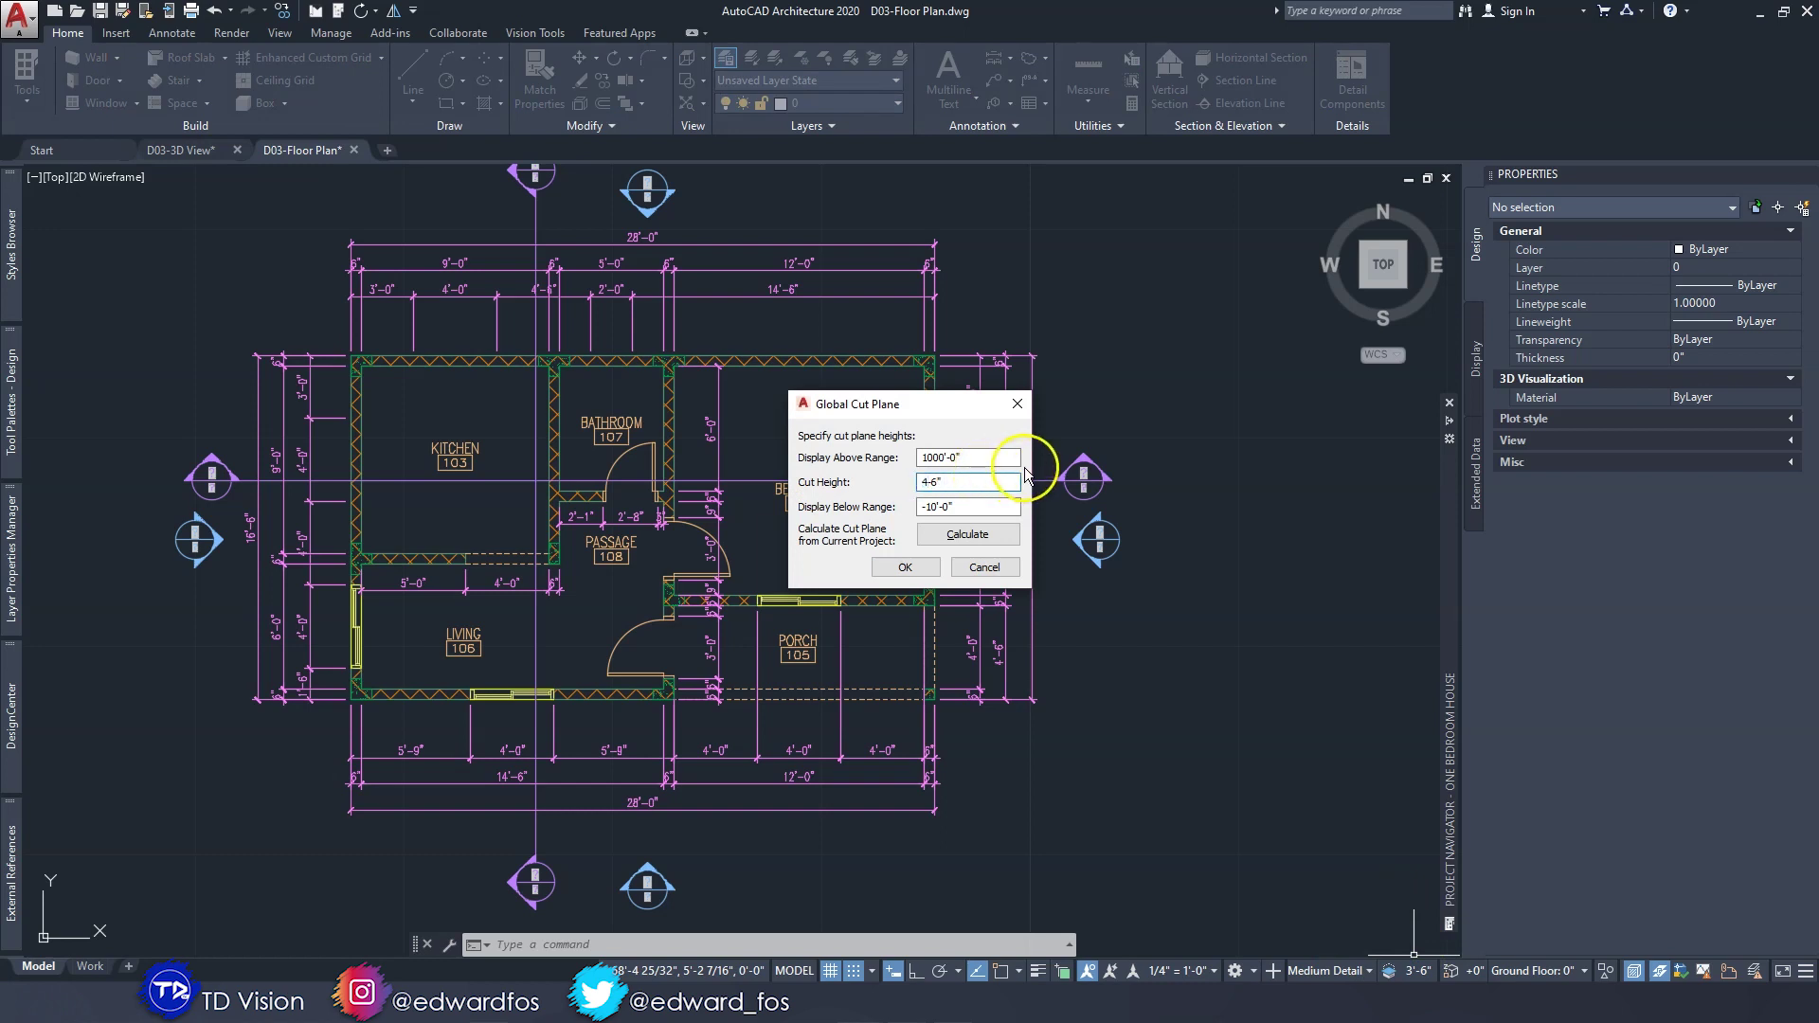
pyautogui.click(904, 566)
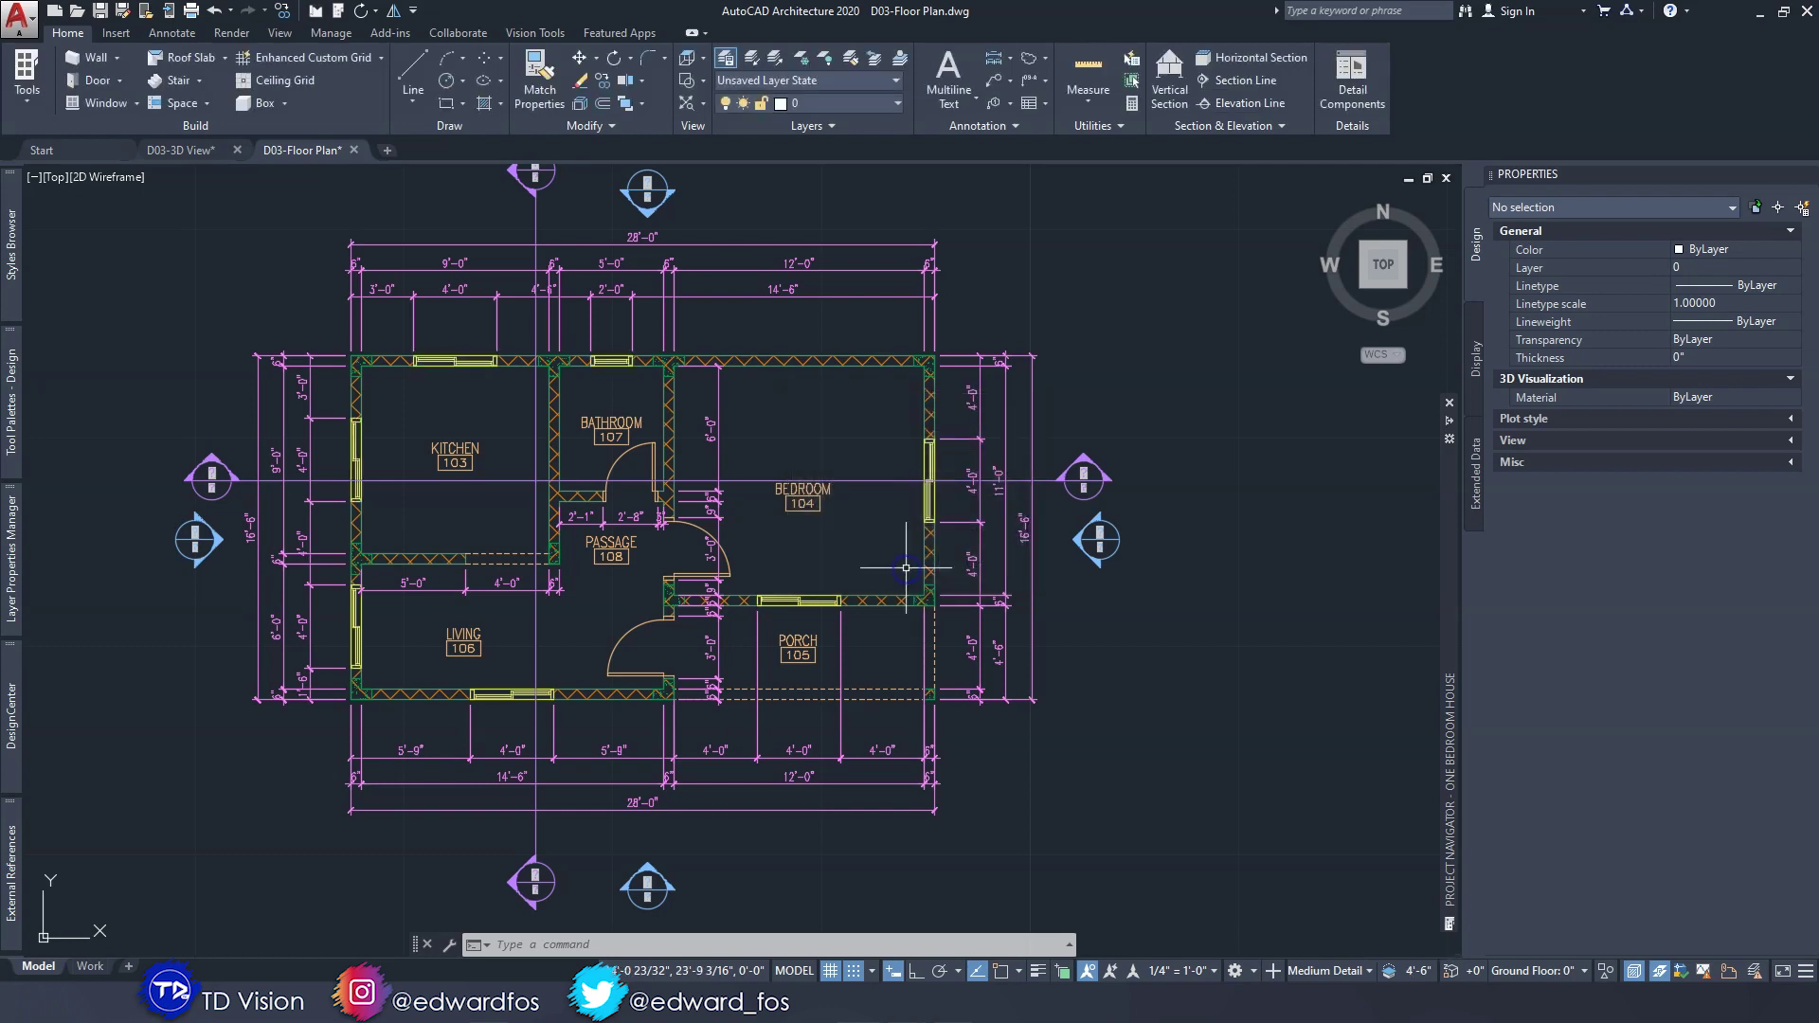
pyautogui.moveTo(386, 464); pyautogui.dragTo(444, 417, button='middle')
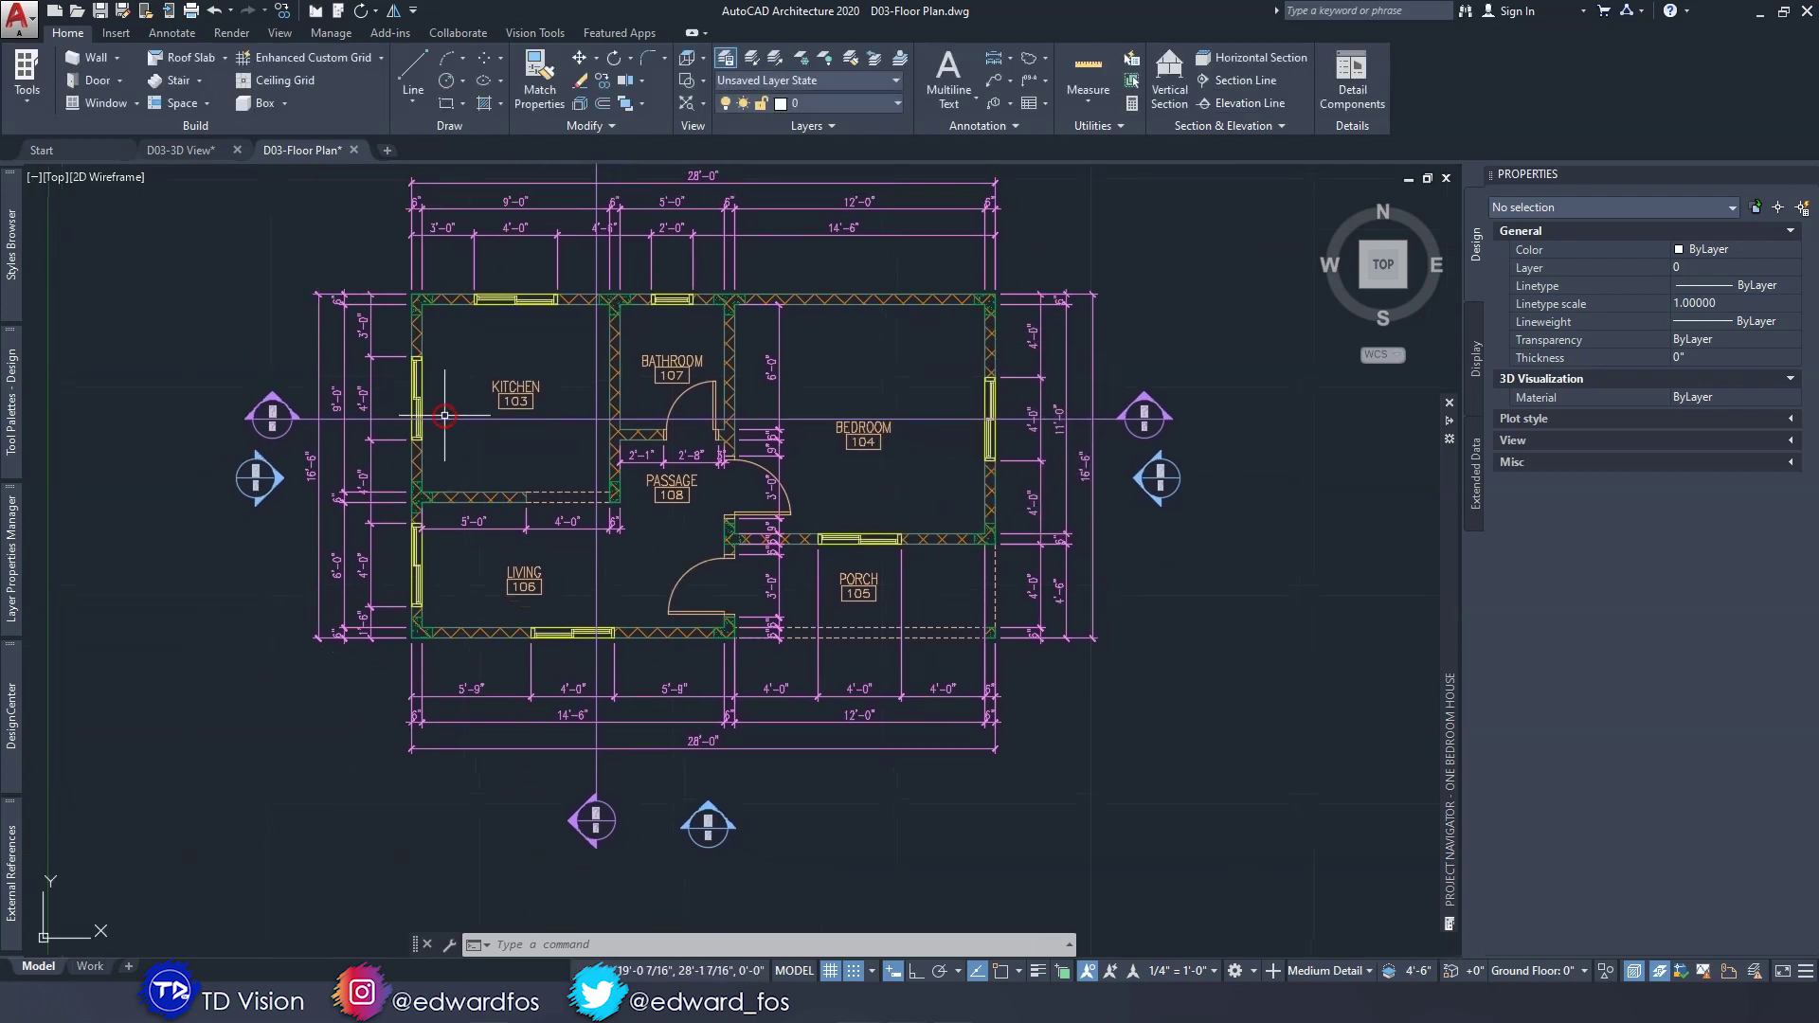
# Start the standard Door Tag and place it inside the swing of the entry door between the living room and the porch.
pyautogui.click(173, 34)
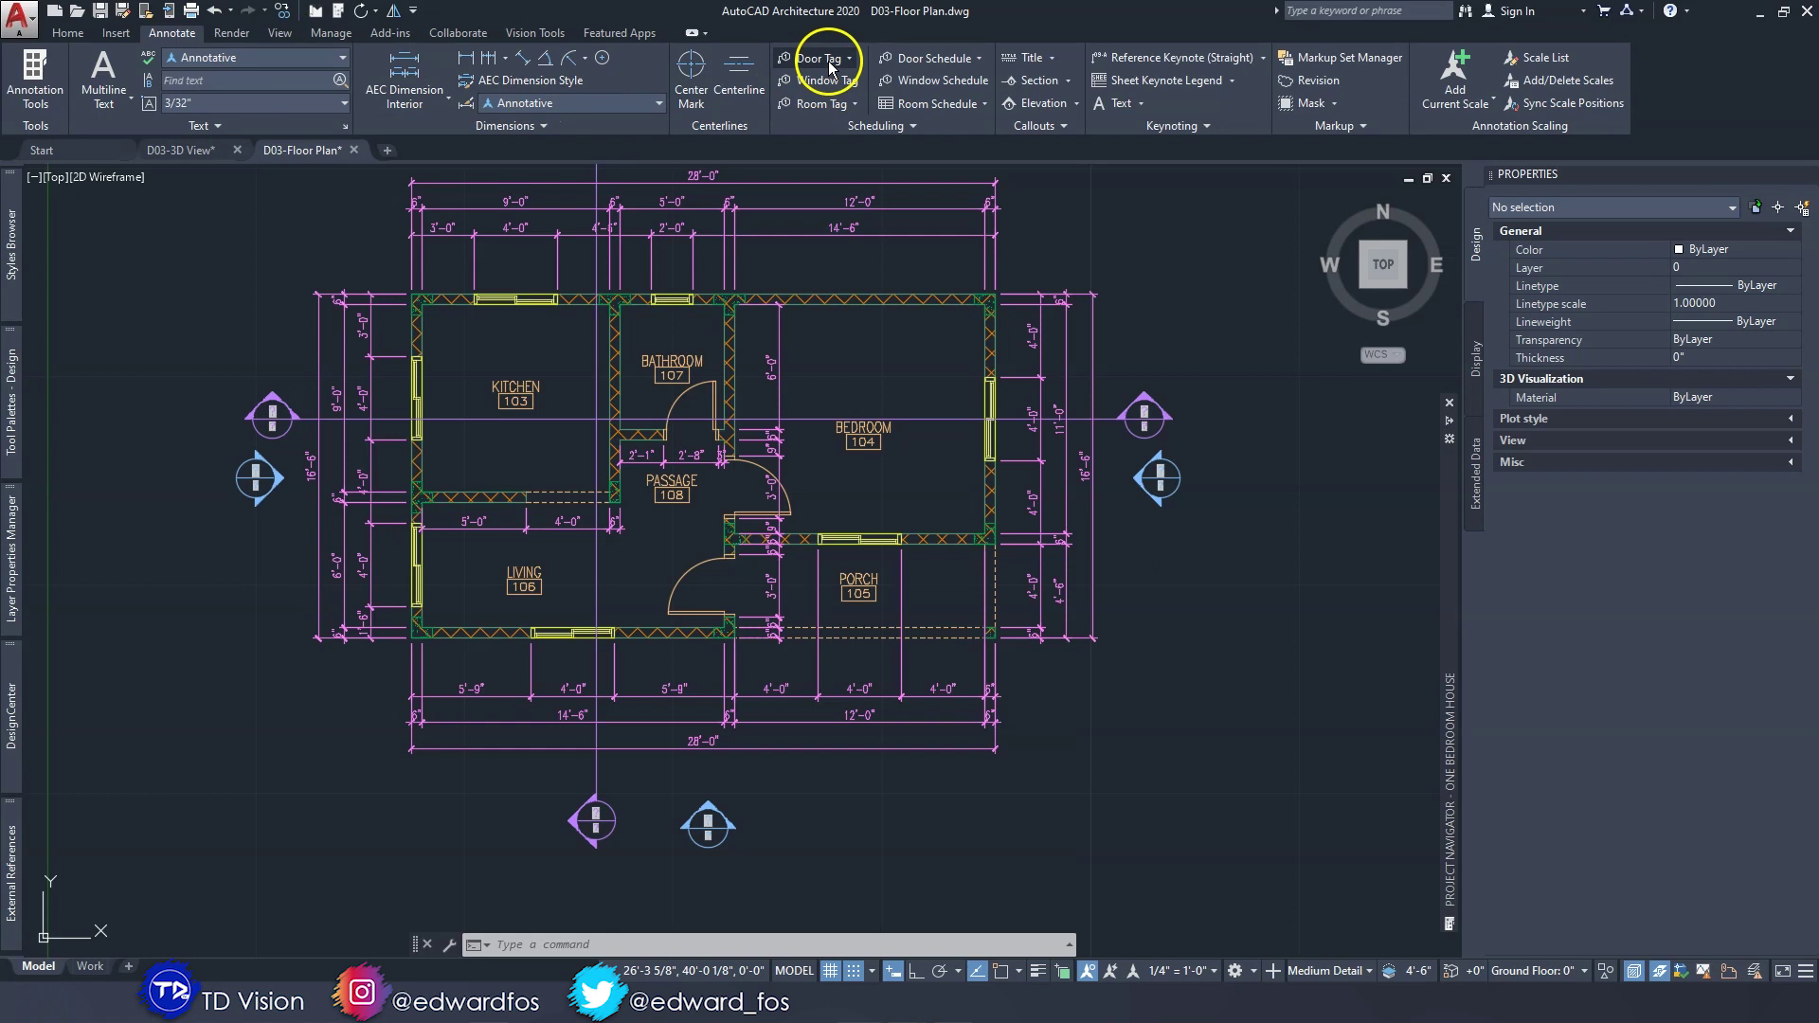
pyautogui.click(821, 106)
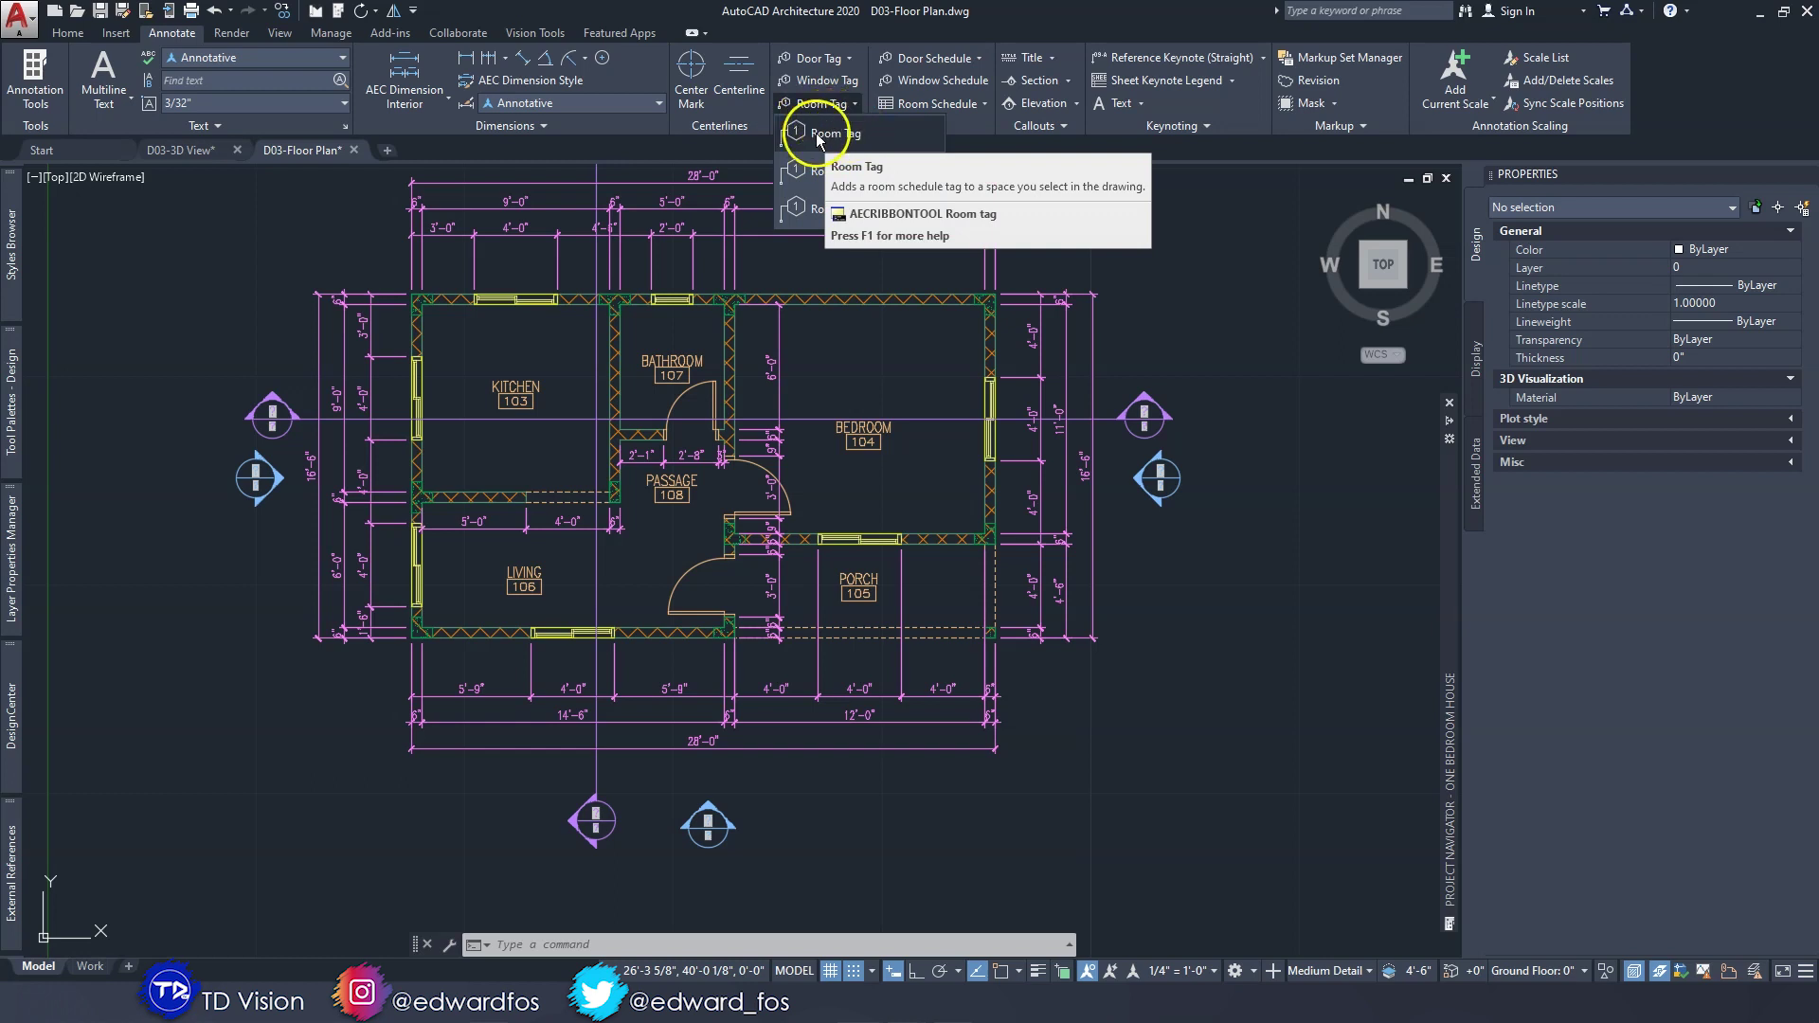
pyautogui.click(815, 60)
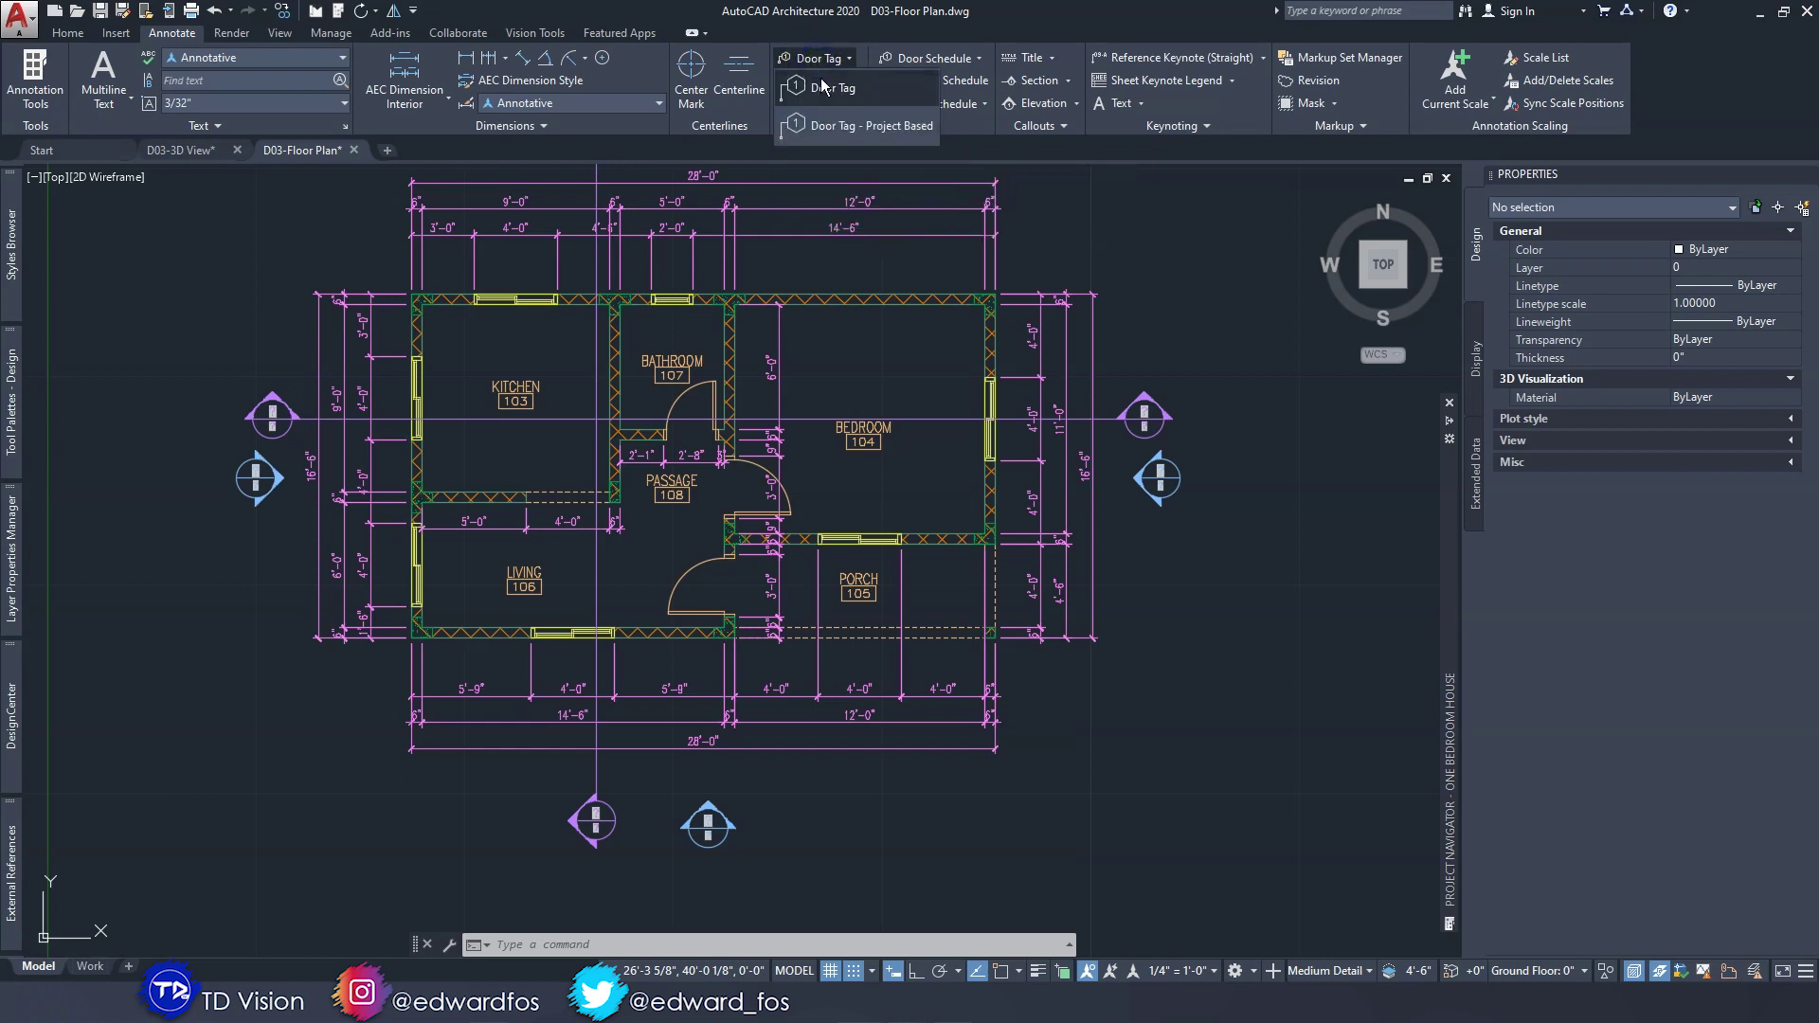
pyautogui.click(822, 87)
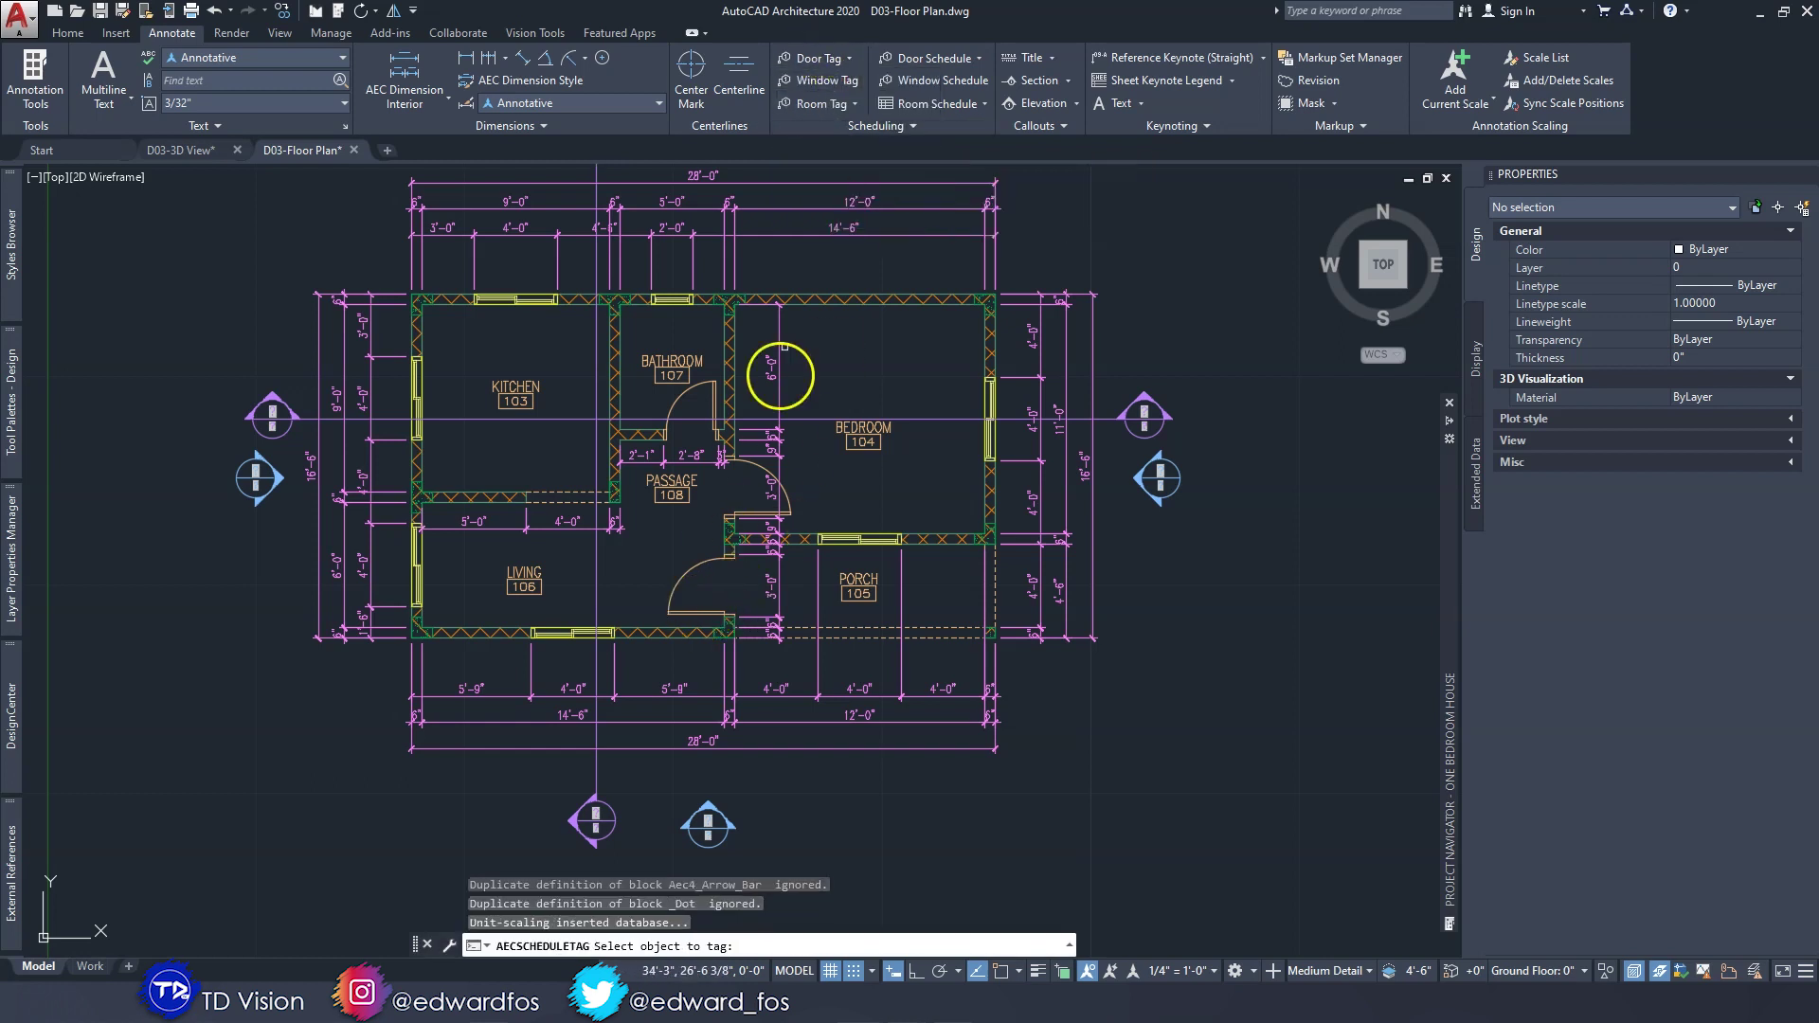
pyautogui.scroll(3, 675, 602)
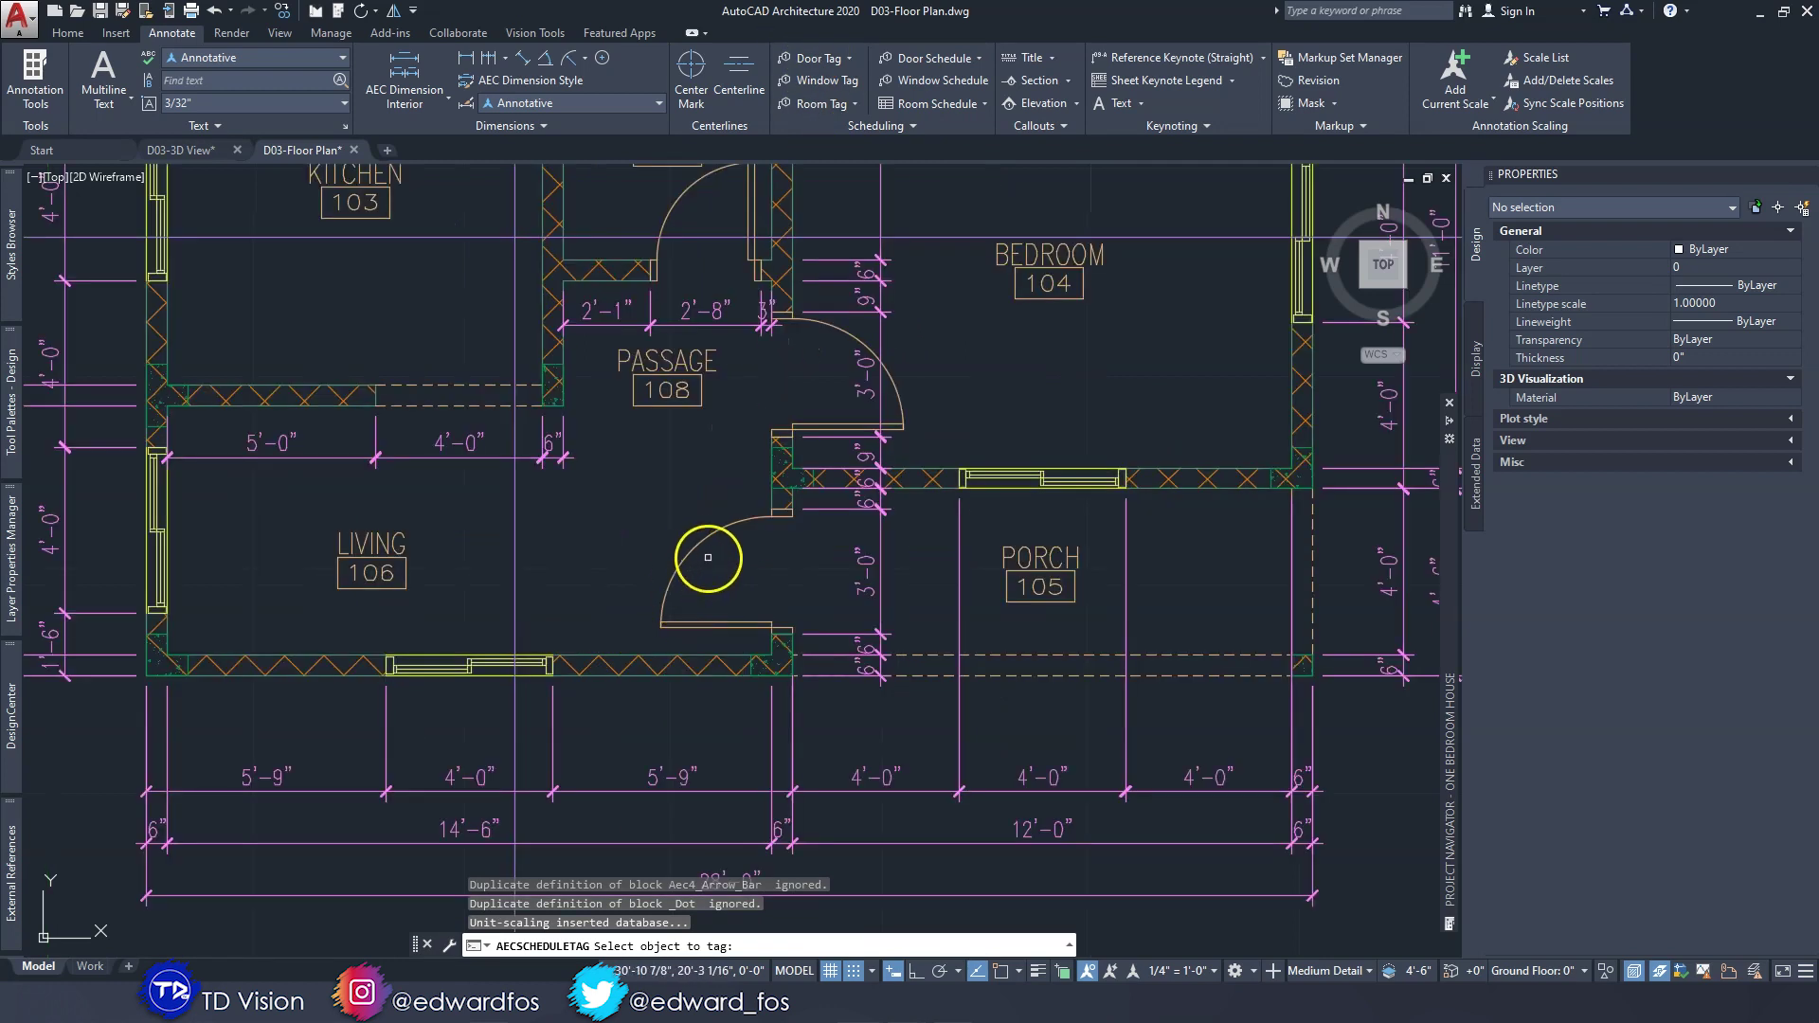
pyautogui.moveTo(722, 528); pyautogui.dragTo(638, 566, button='middle')
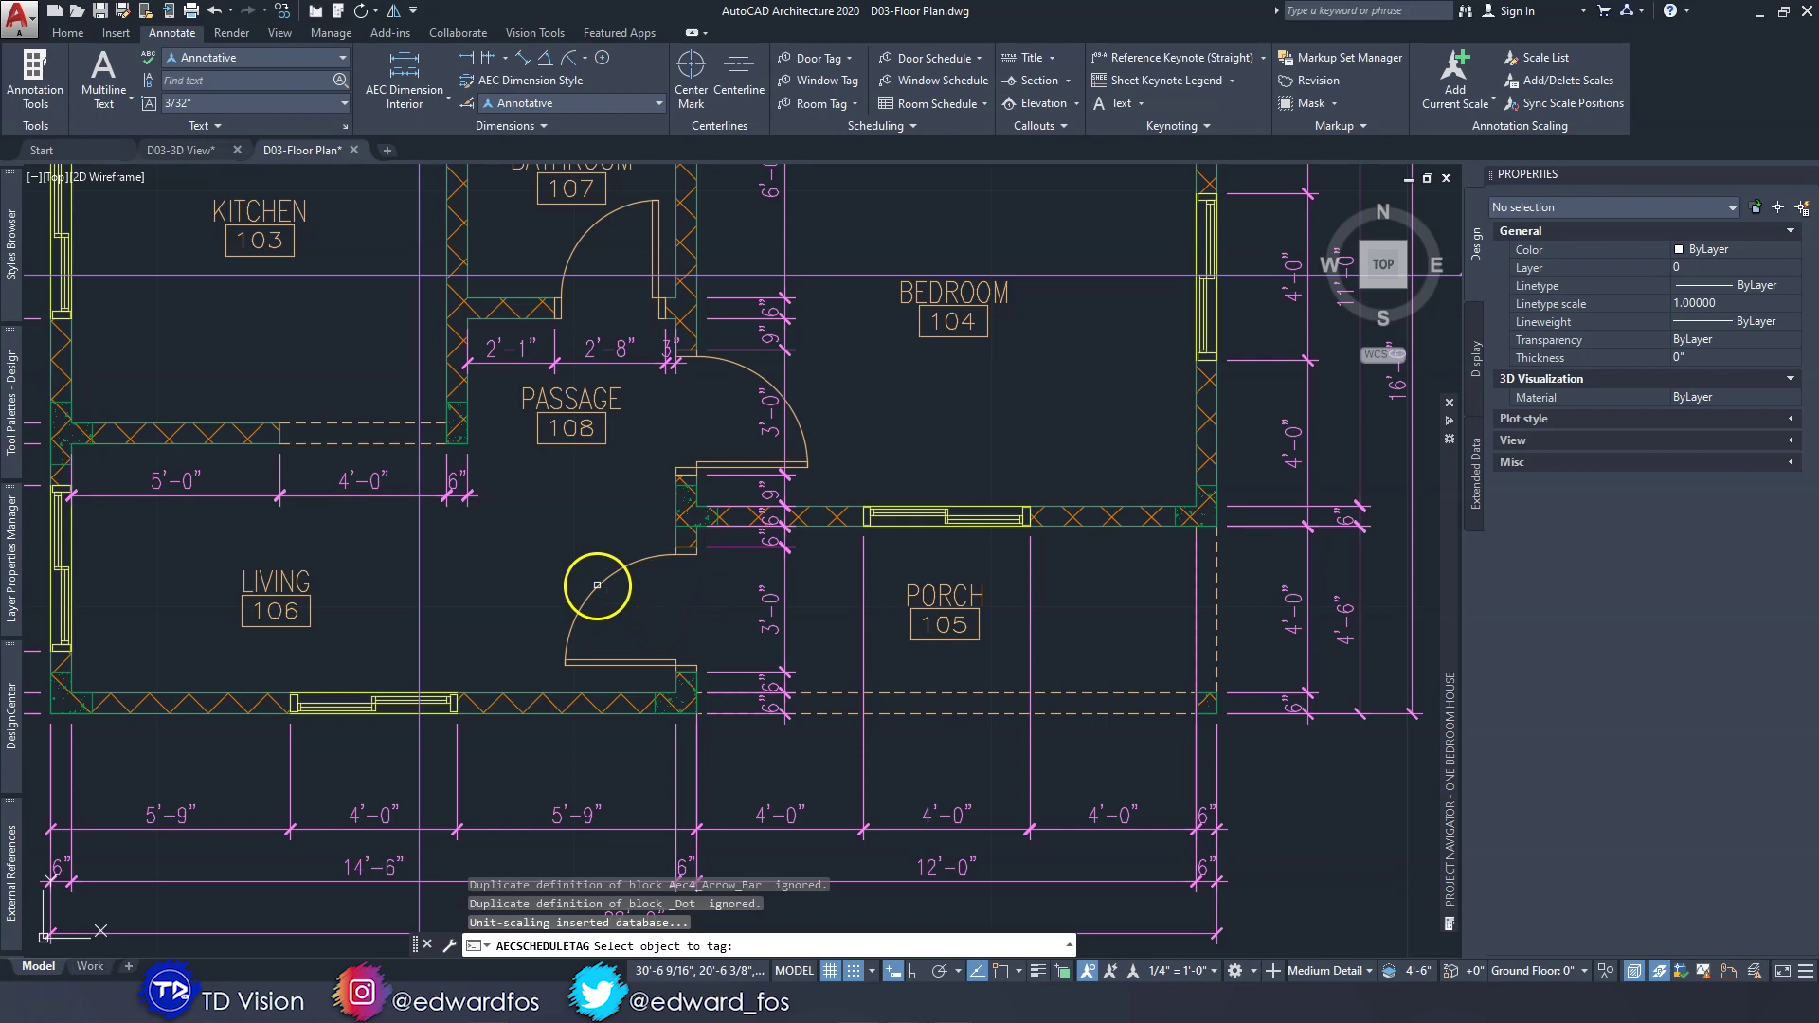
pyautogui.click(597, 584)
pyautogui.scroll(3, 691, 597)
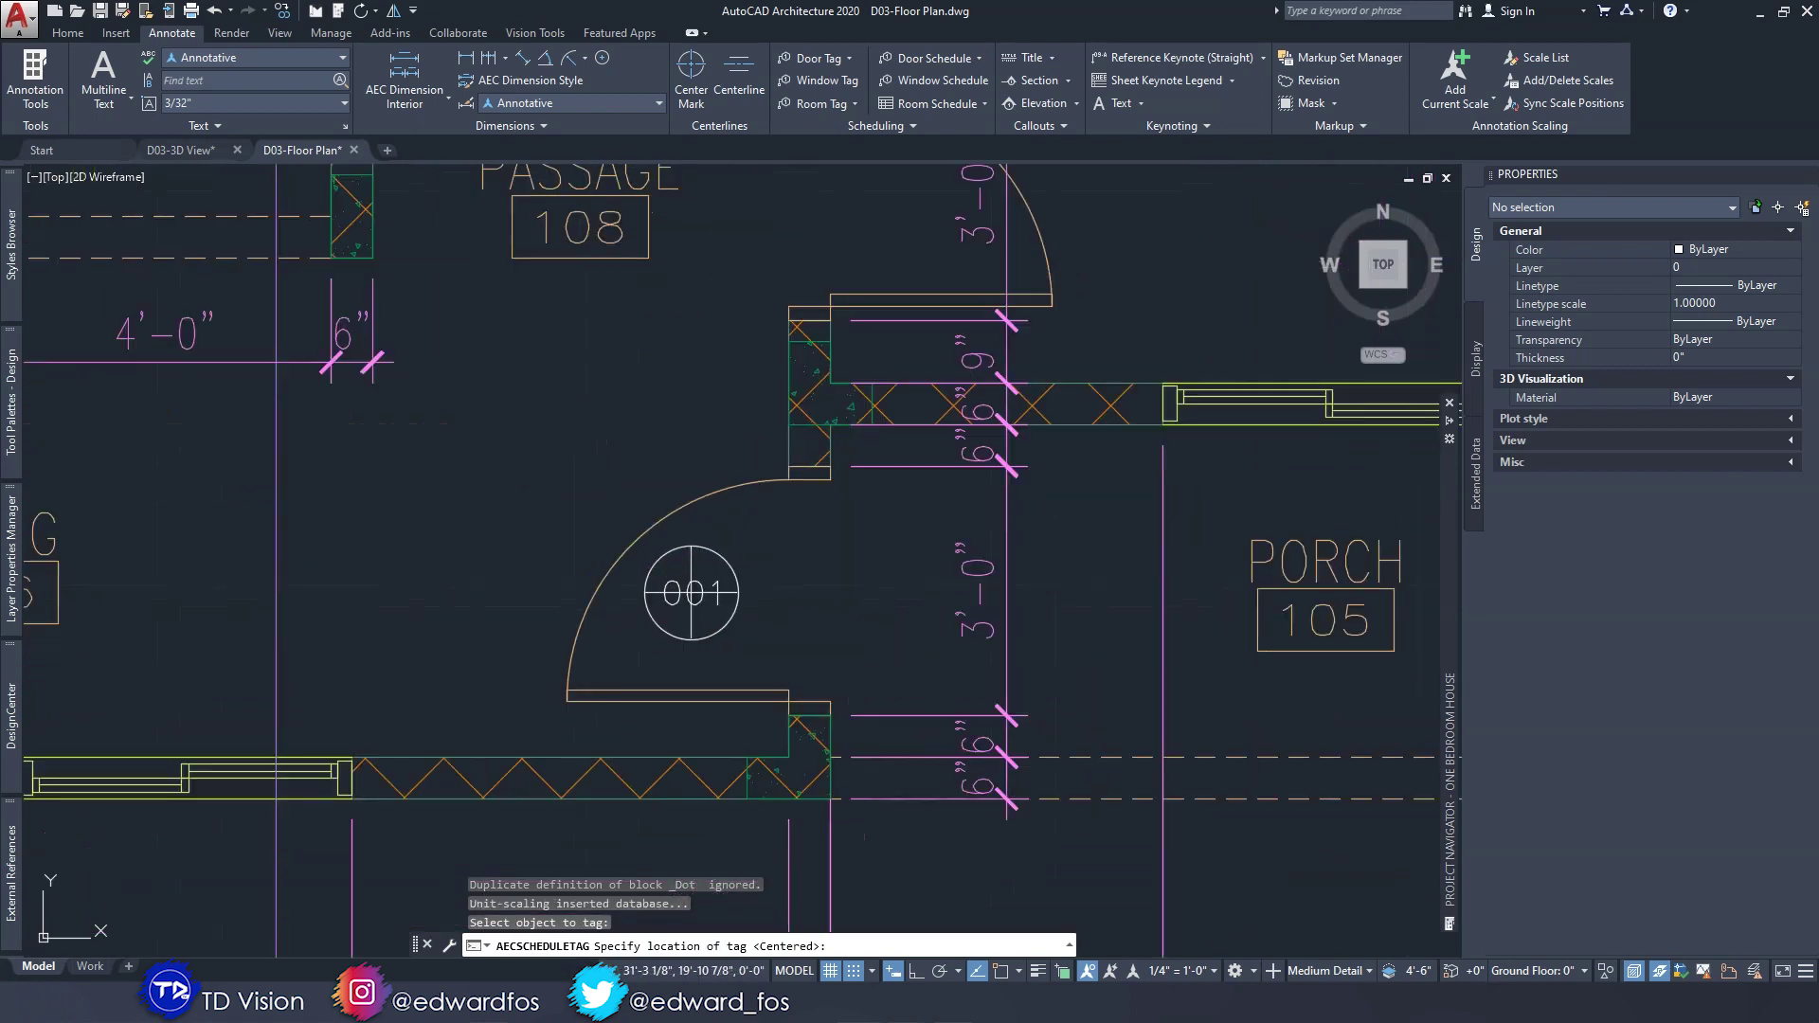
pyautogui.moveTo(690, 594); pyautogui.dragTo(772, 609, button='middle')
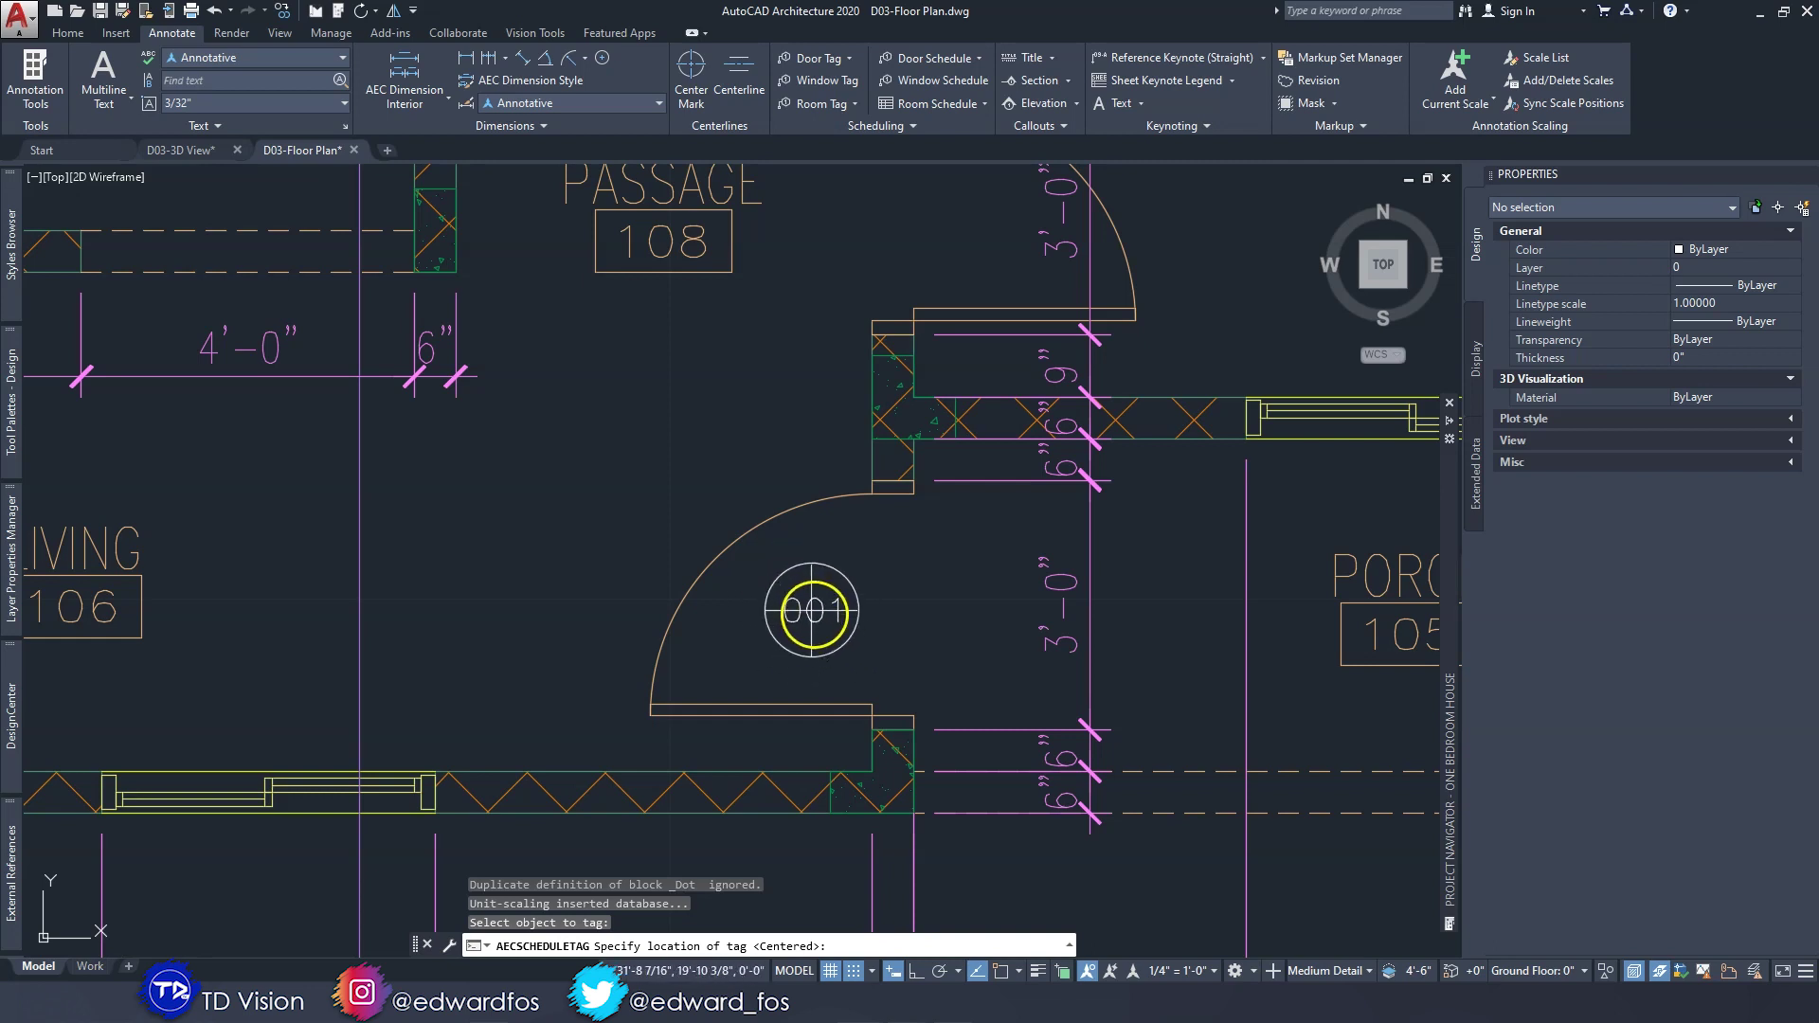
pyautogui.click(797, 613)
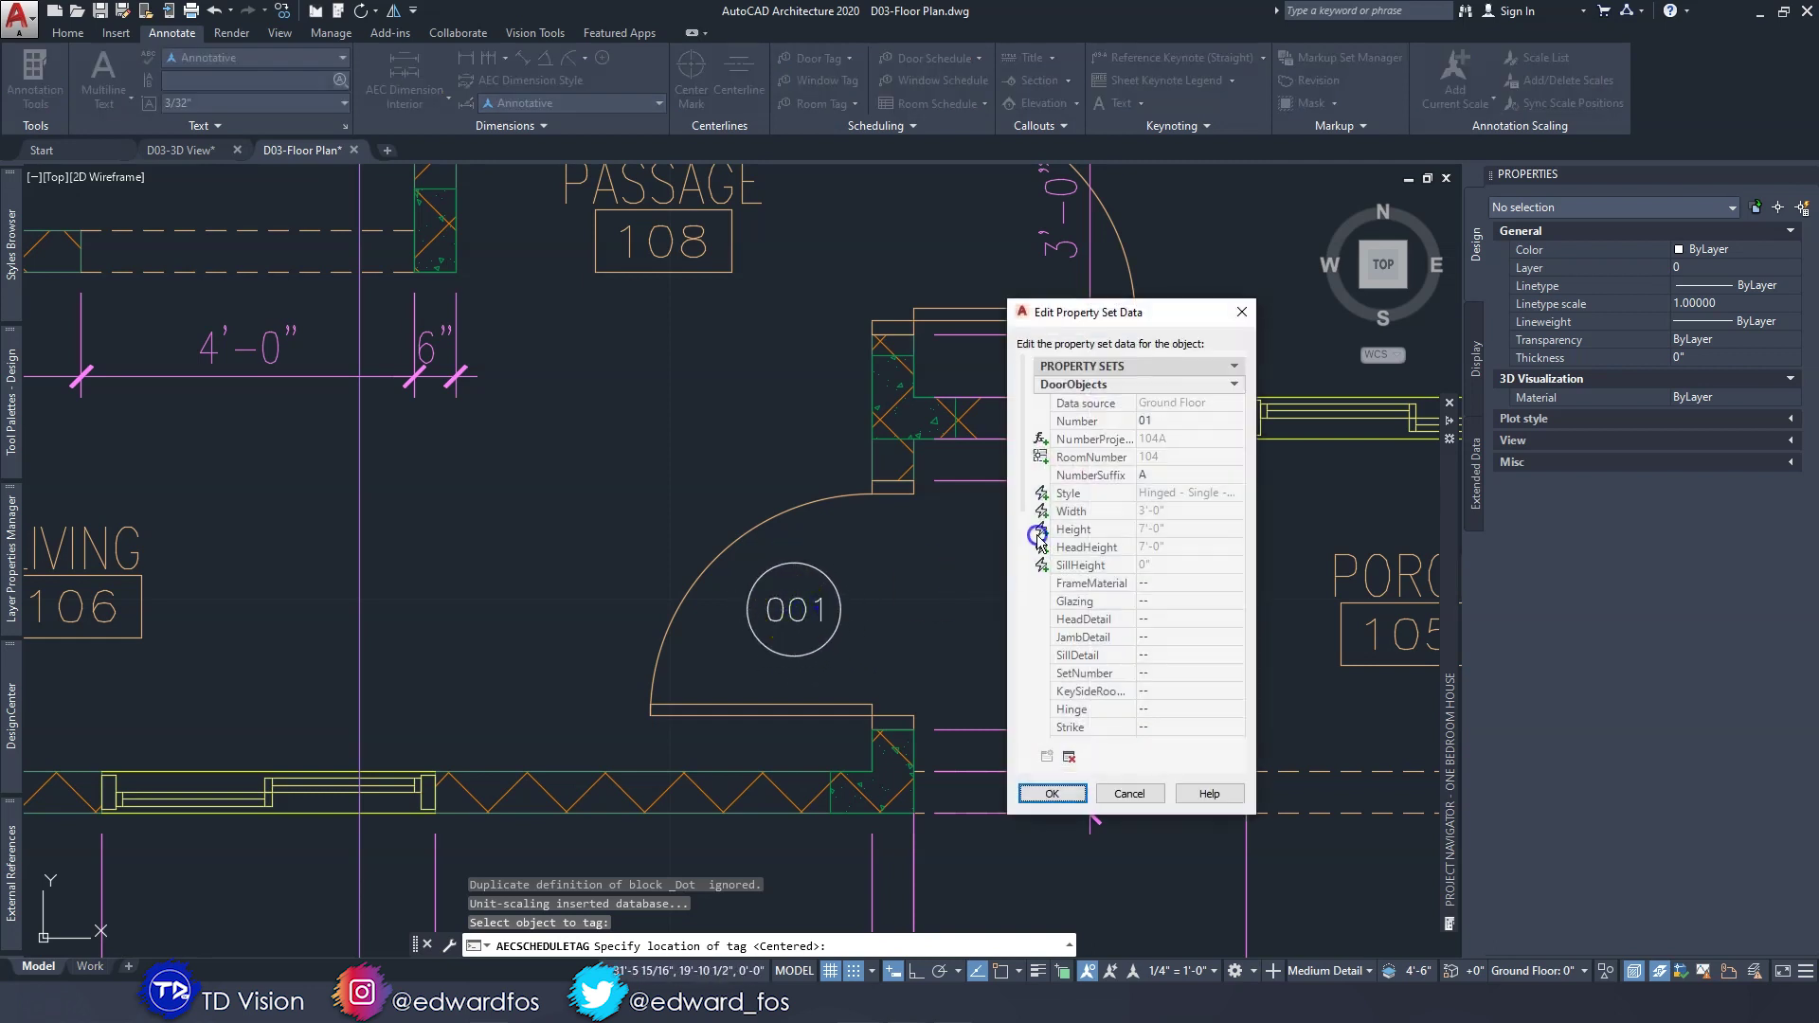
# Review the entry door's property set data, clear its Remarks value and accept the tag data.
pyautogui.moveTo(1169, 321); pyautogui.dragTo(944, 325)
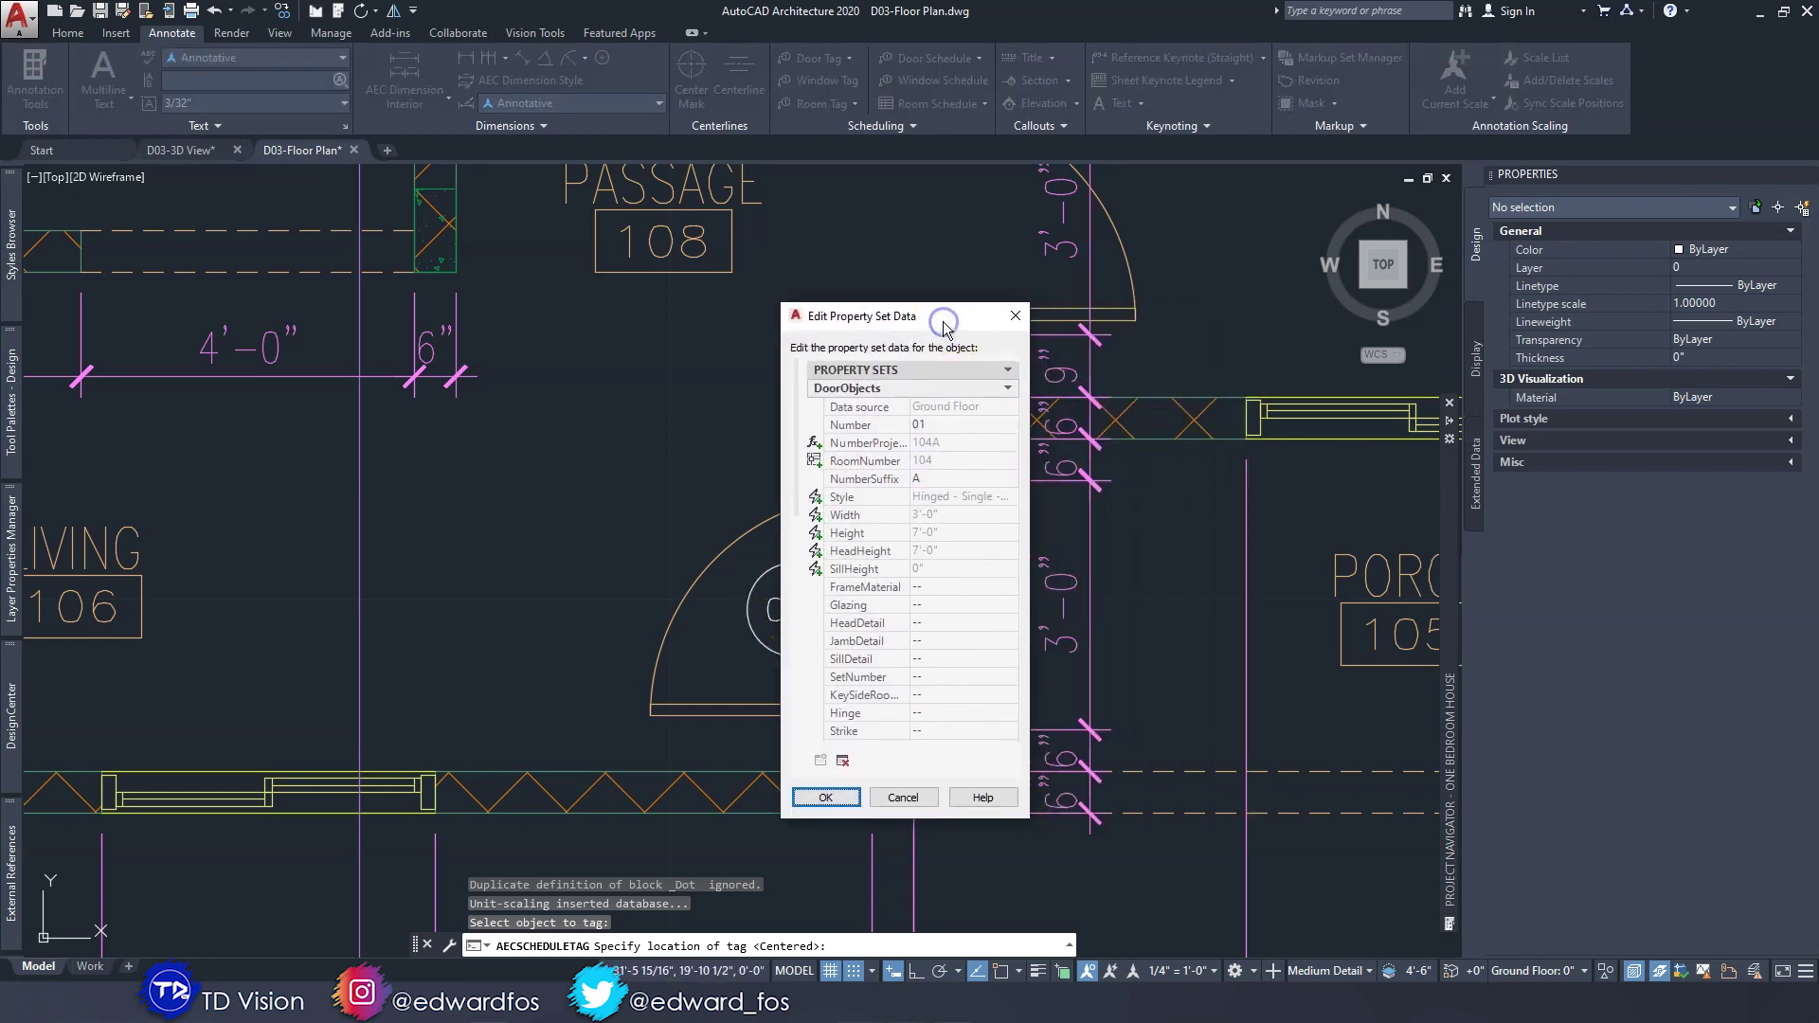
pyautogui.scroll(-4, 941, 473)
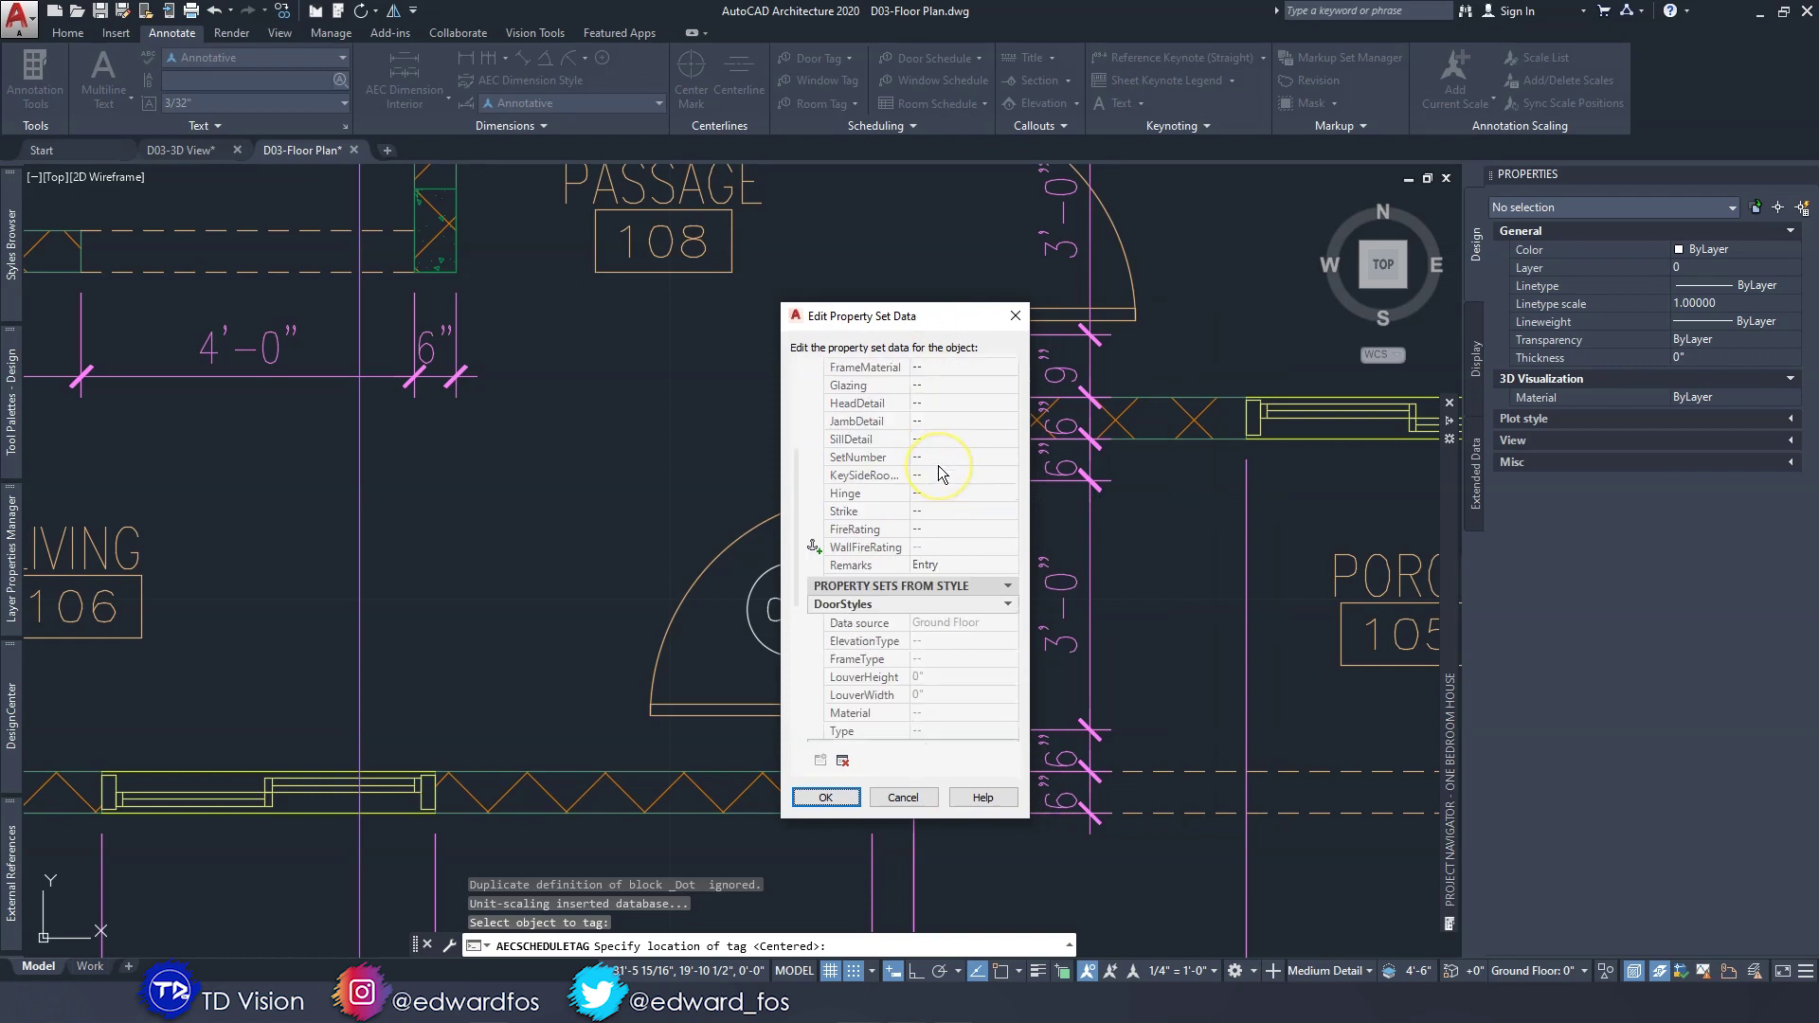
pyautogui.scroll(2, 943, 524)
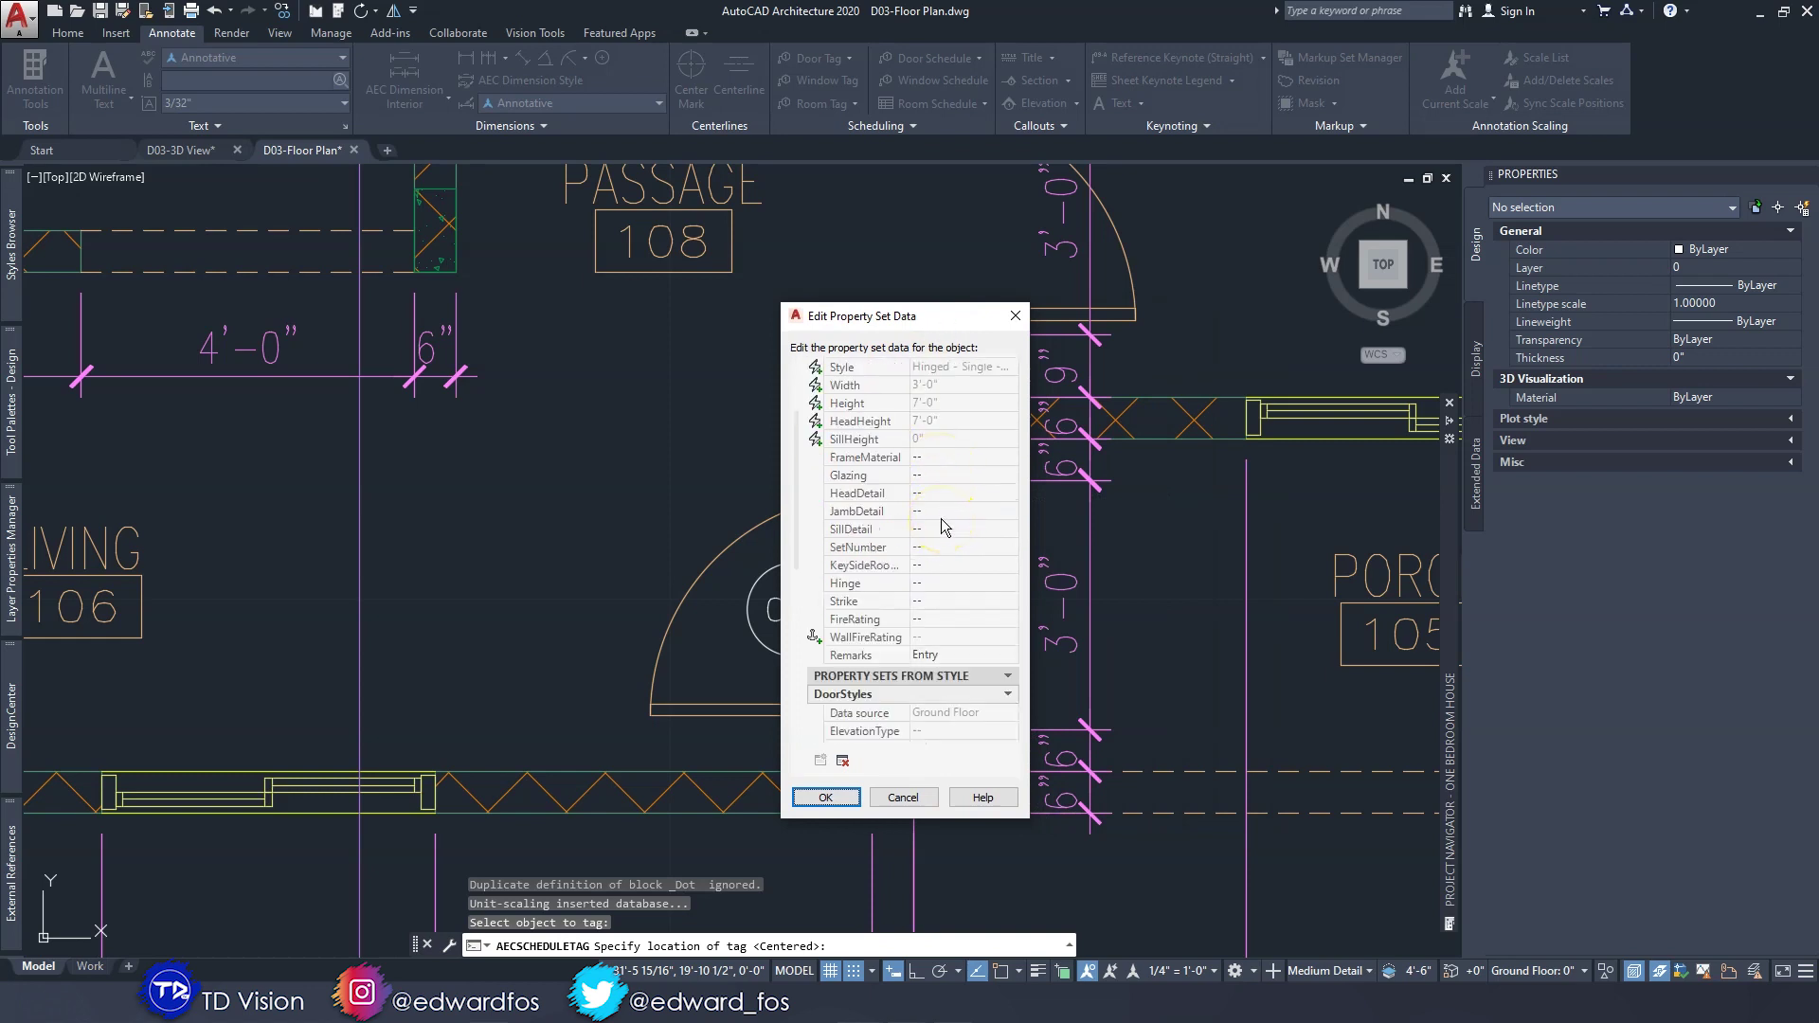
pyautogui.click(951, 470)
pyautogui.scroll(-10, 888, 549)
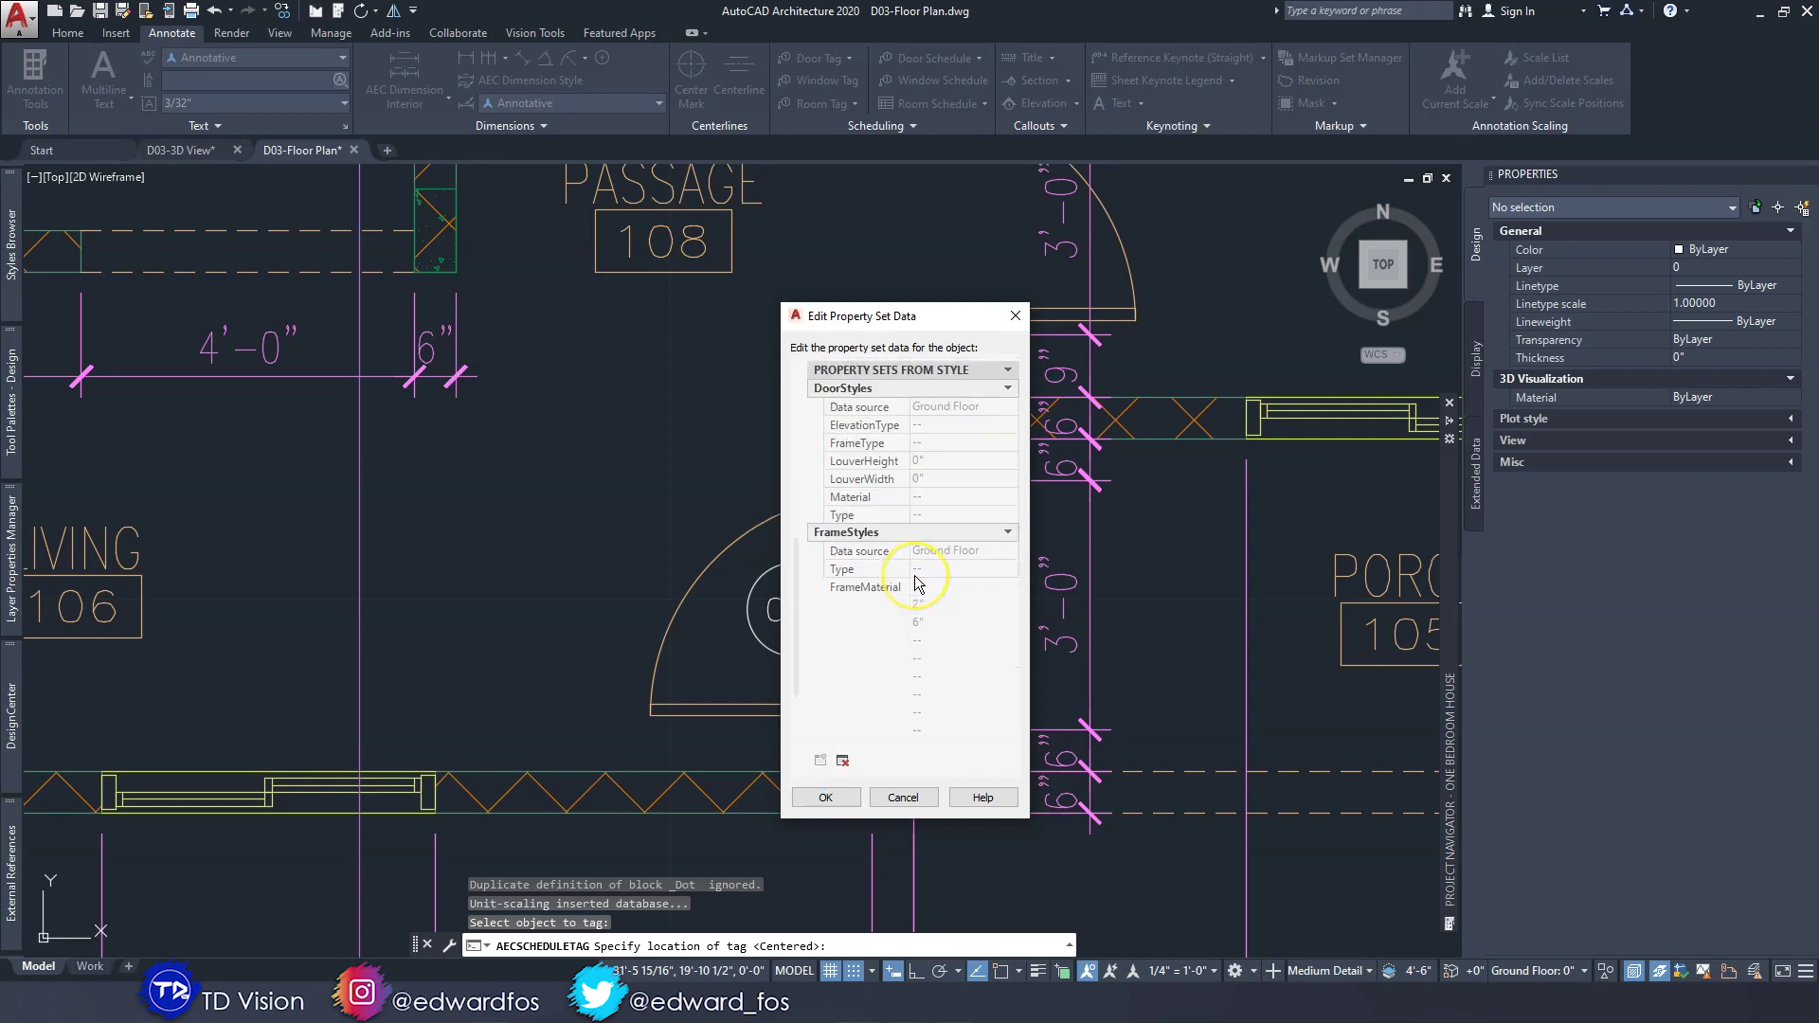
pyautogui.scroll(10, 919, 588)
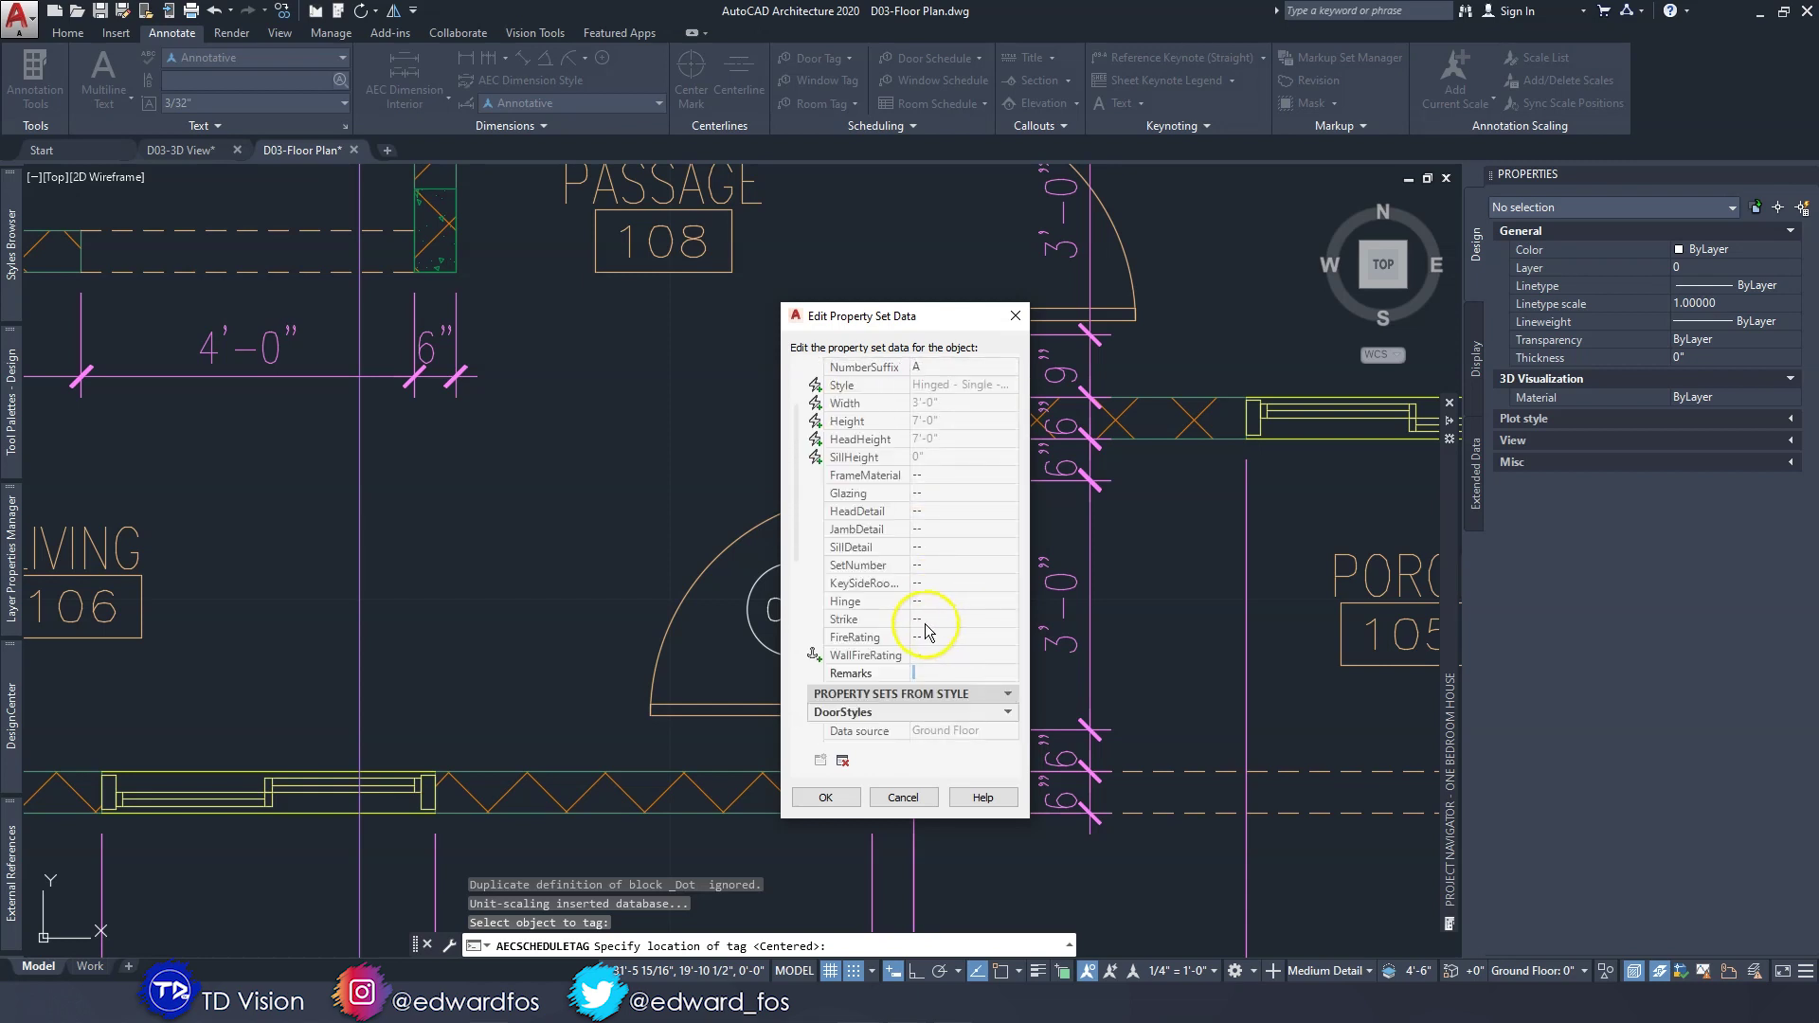
pyautogui.scroll(-6, 921, 627)
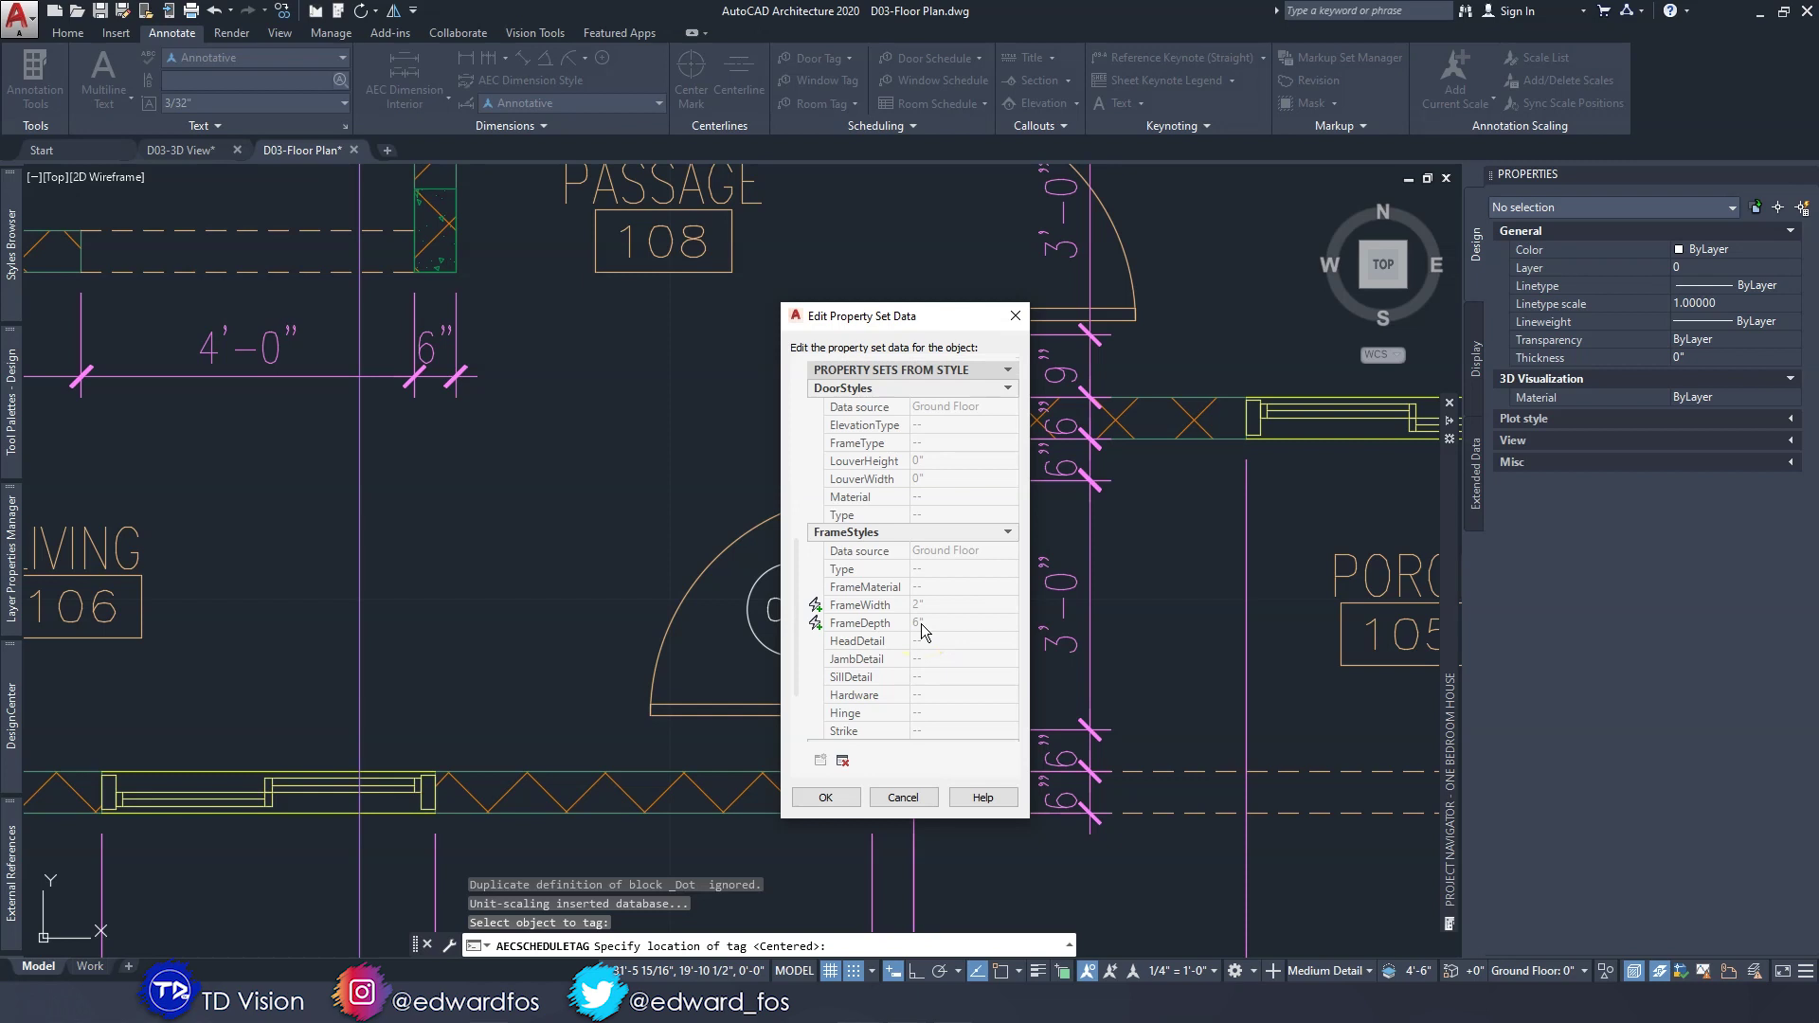
pyautogui.scroll(8, 921, 623)
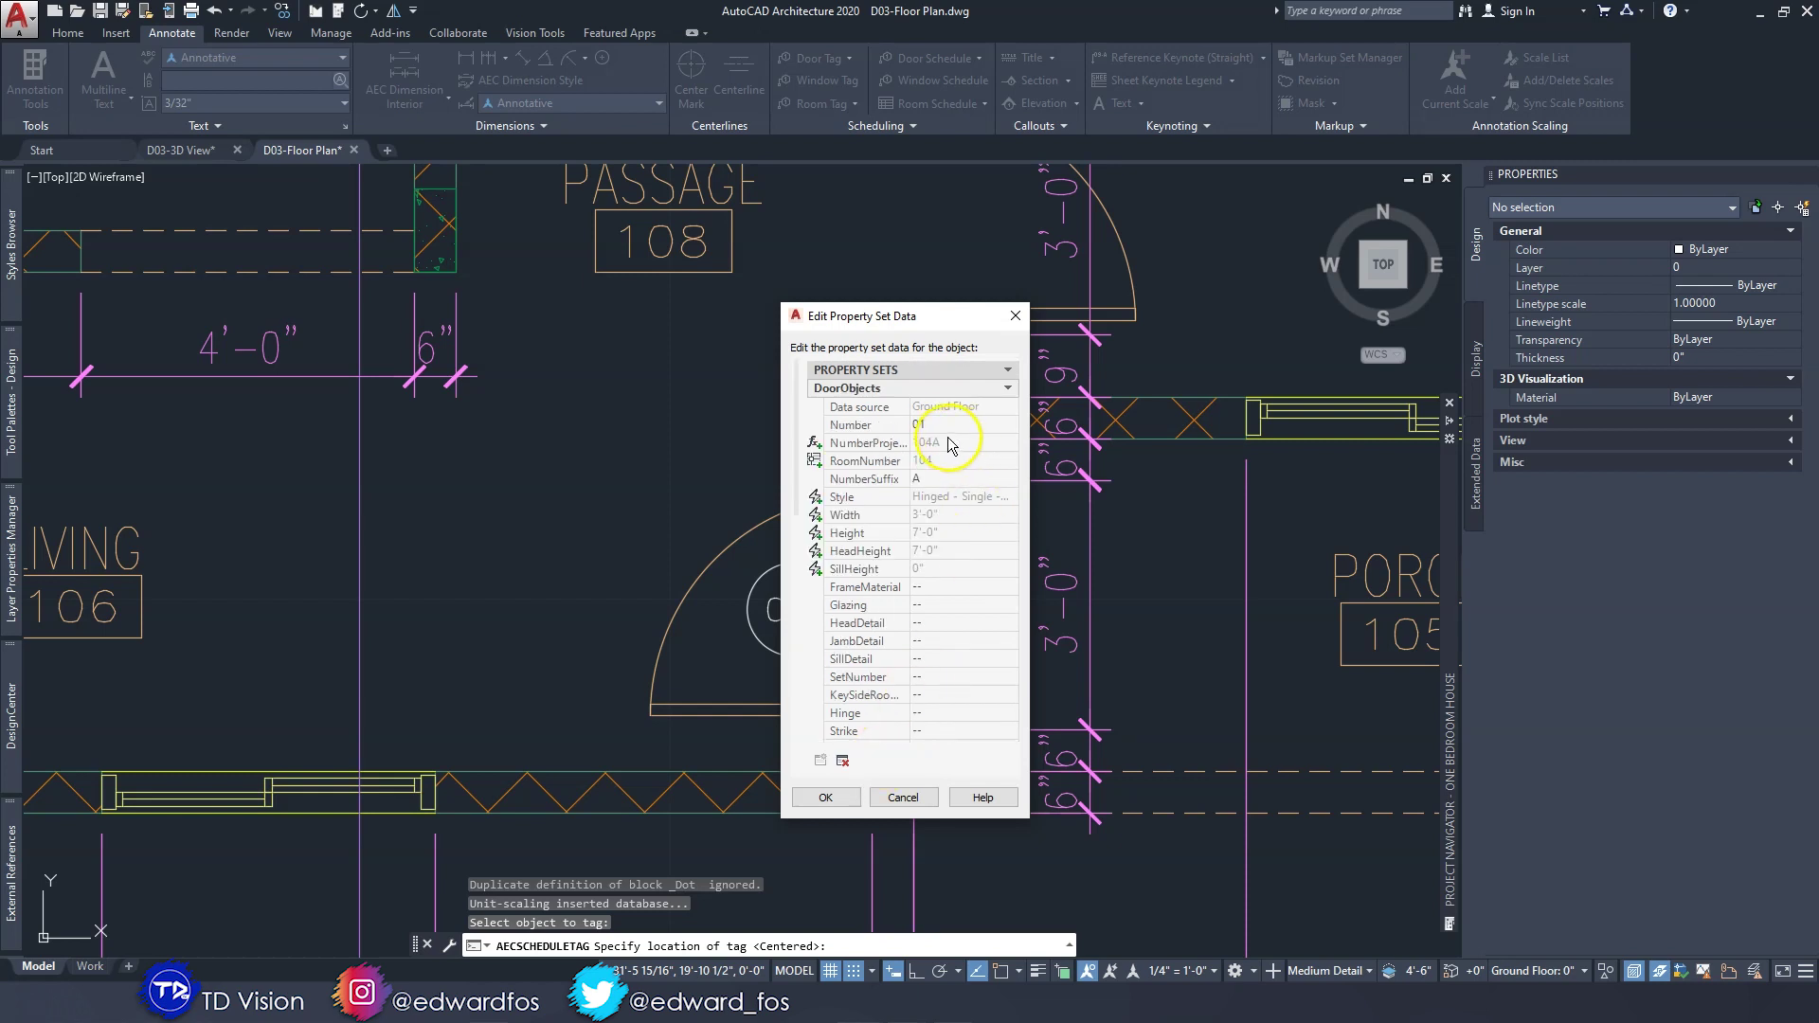
pyautogui.click(825, 796)
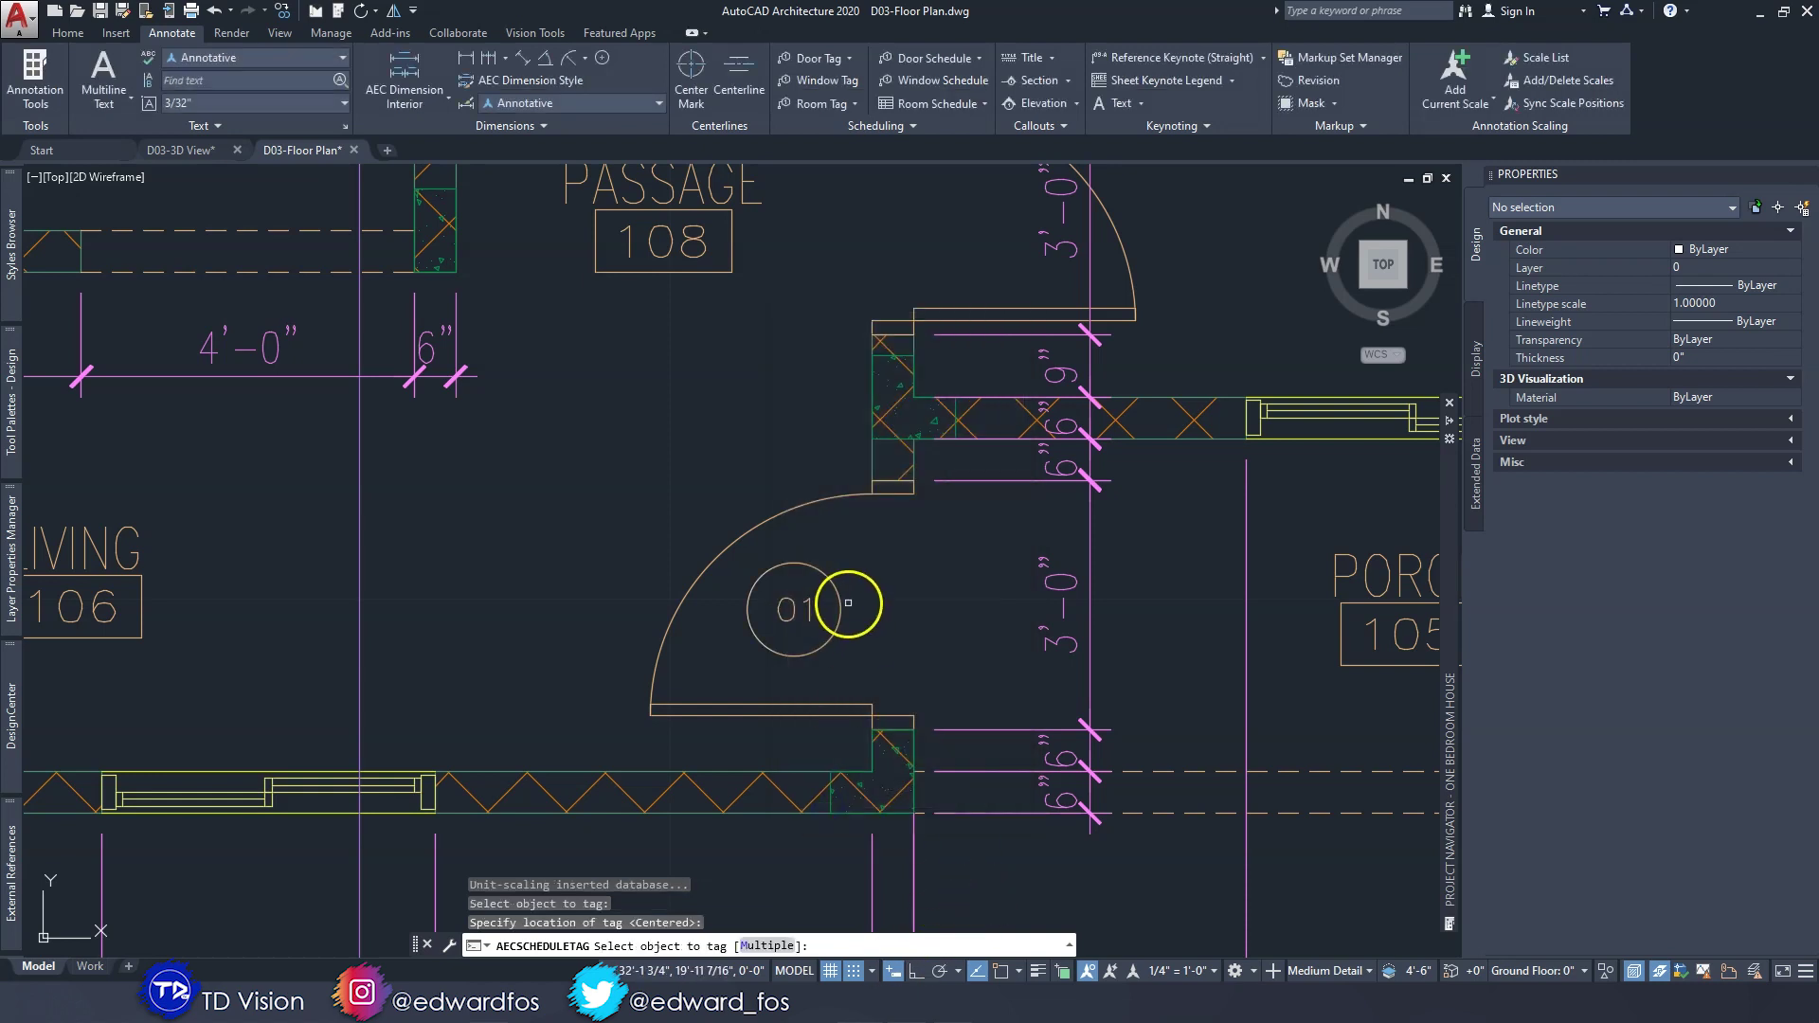
# Tag the door between the passage and the bedroom inside its swing, review its Remarks value and accept the property set data.
pyautogui.moveTo(835, 553); pyautogui.dragTo(920, 899, button='middle')
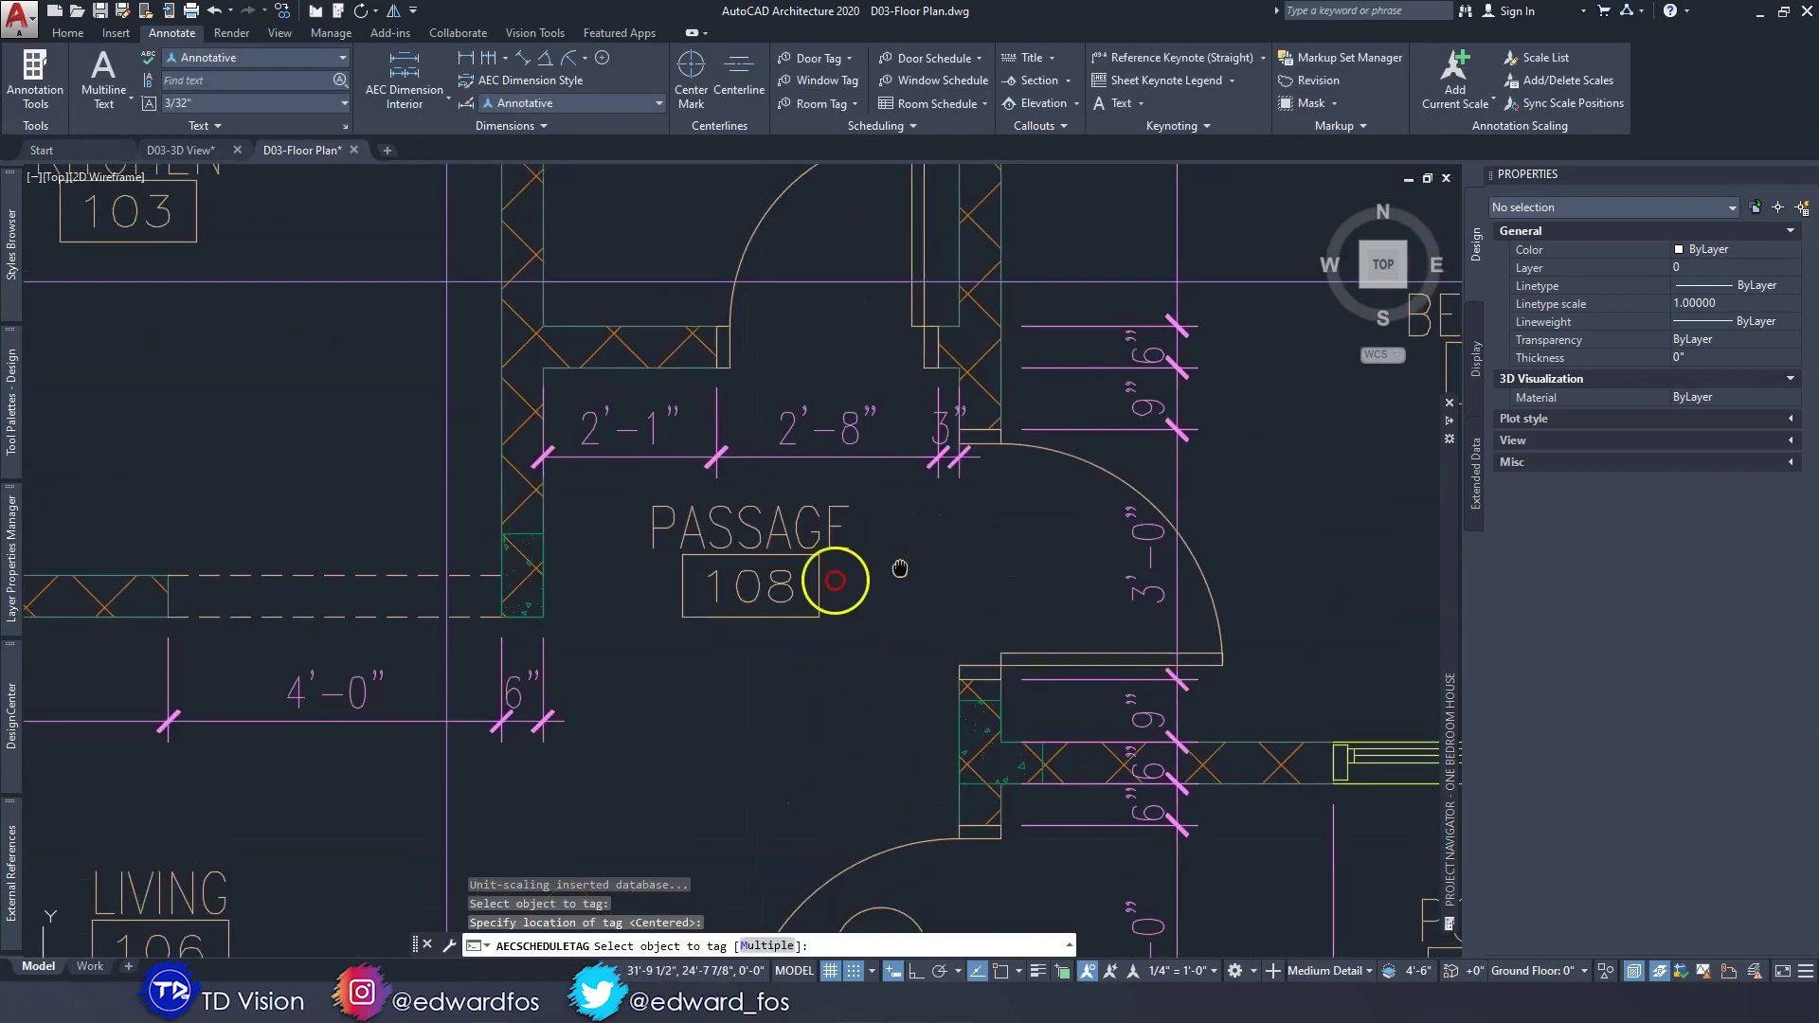
pyautogui.moveTo(901, 568); pyautogui.dragTo(656, 550, button='middle')
pyautogui.click(833, 641)
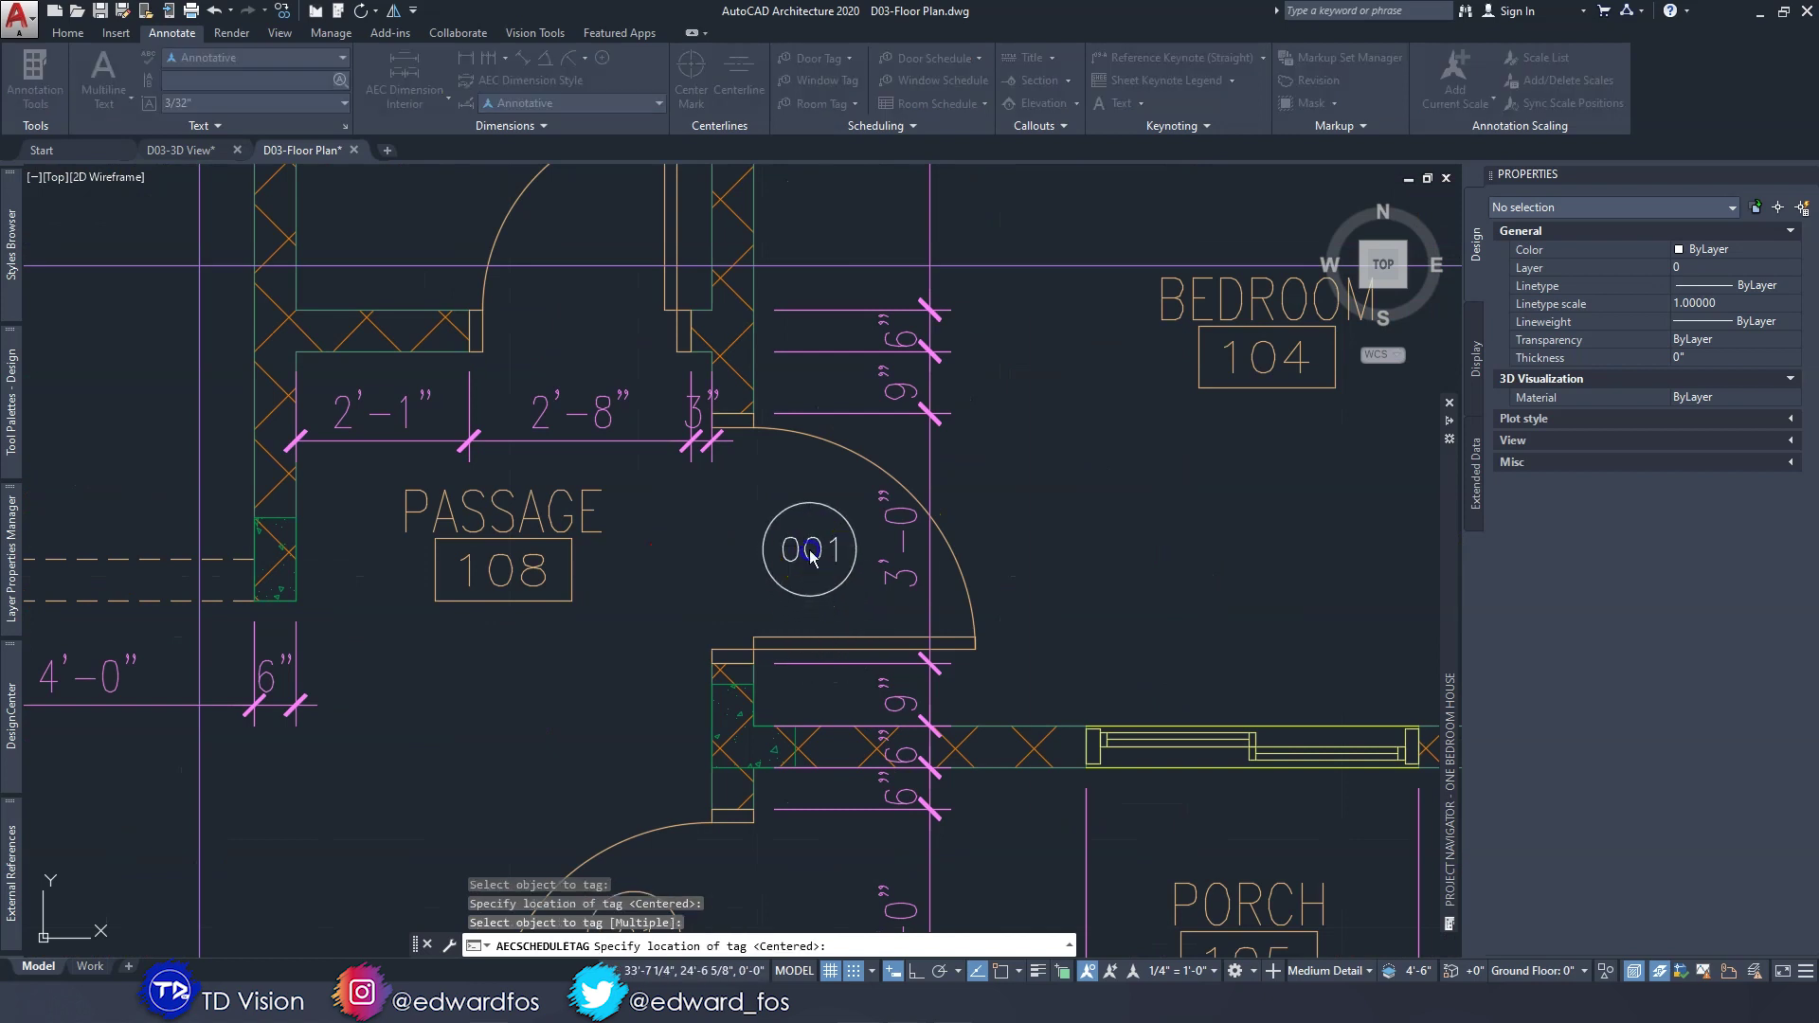
pyautogui.click(810, 557)
pyautogui.scroll(-2, 944, 680)
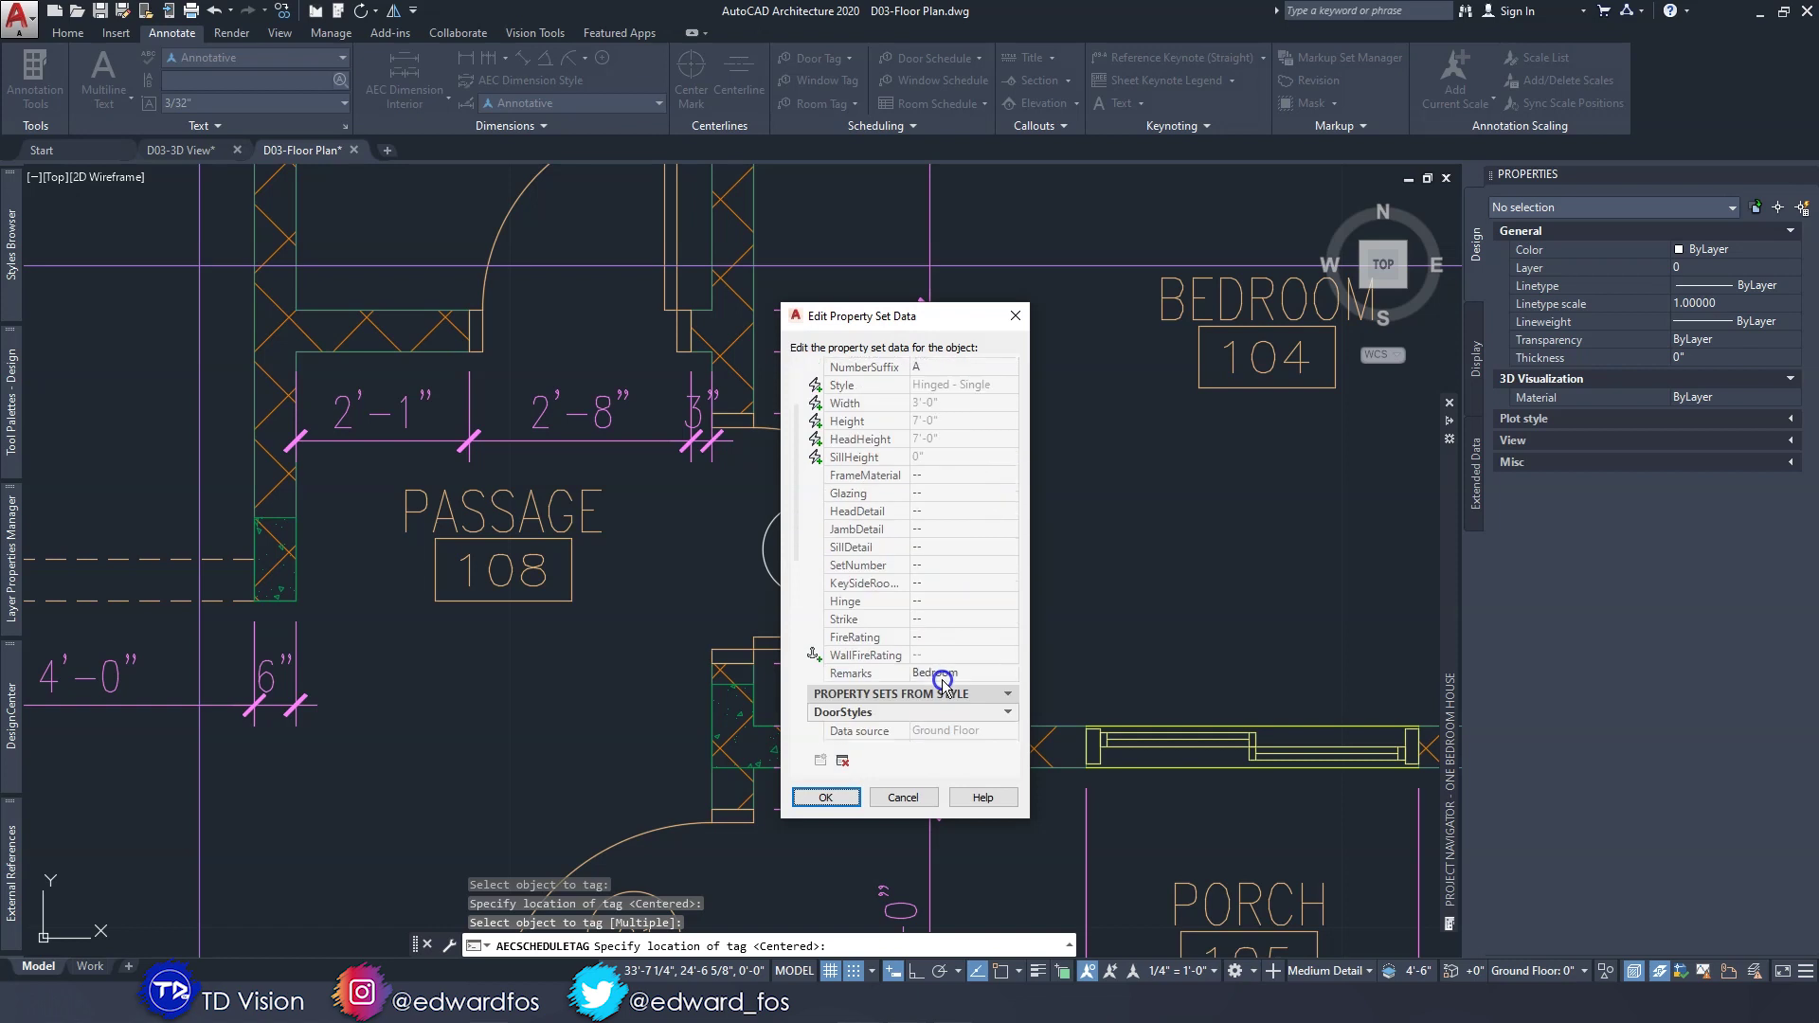
pyautogui.click(959, 672)
pyautogui.scroll(3, 985, 531)
pyautogui.click(826, 796)
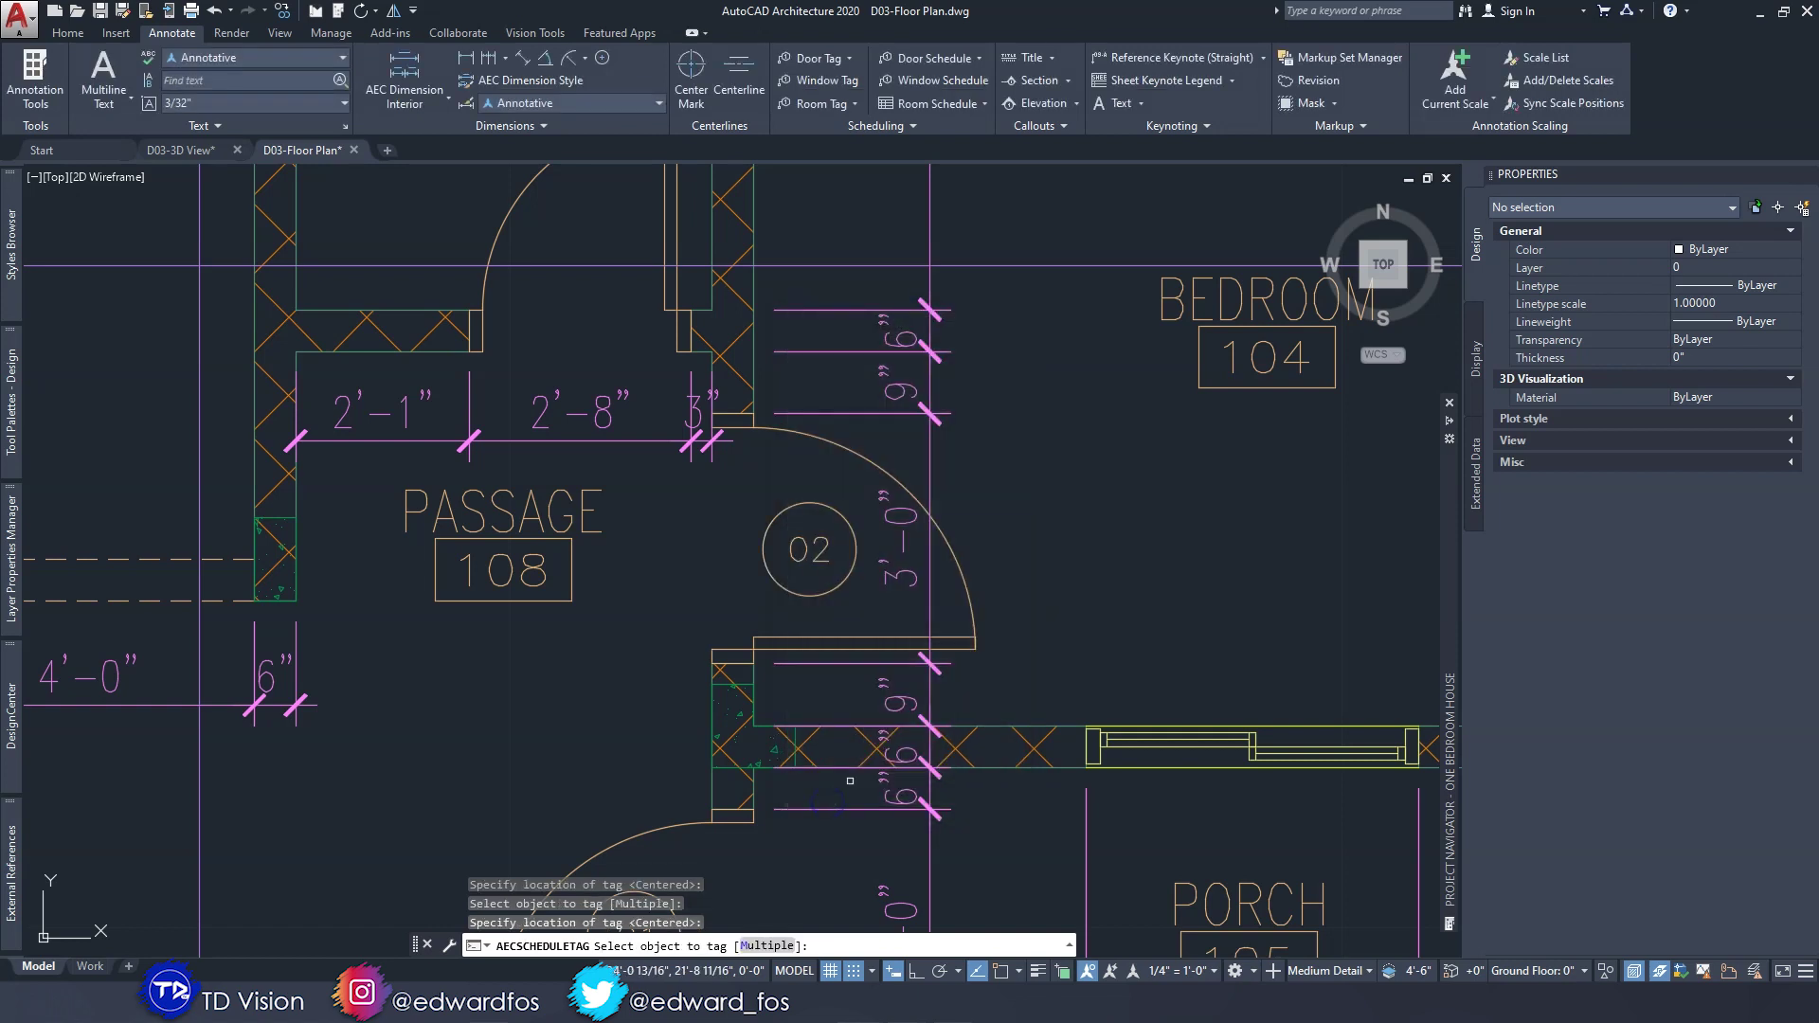
# Tag the bathroom door inside its swing, review its Remarks and Number values, accept the property set data and end the tagging command.
pyautogui.moveTo(801, 542); pyautogui.dragTo(972, 822, button='middle')
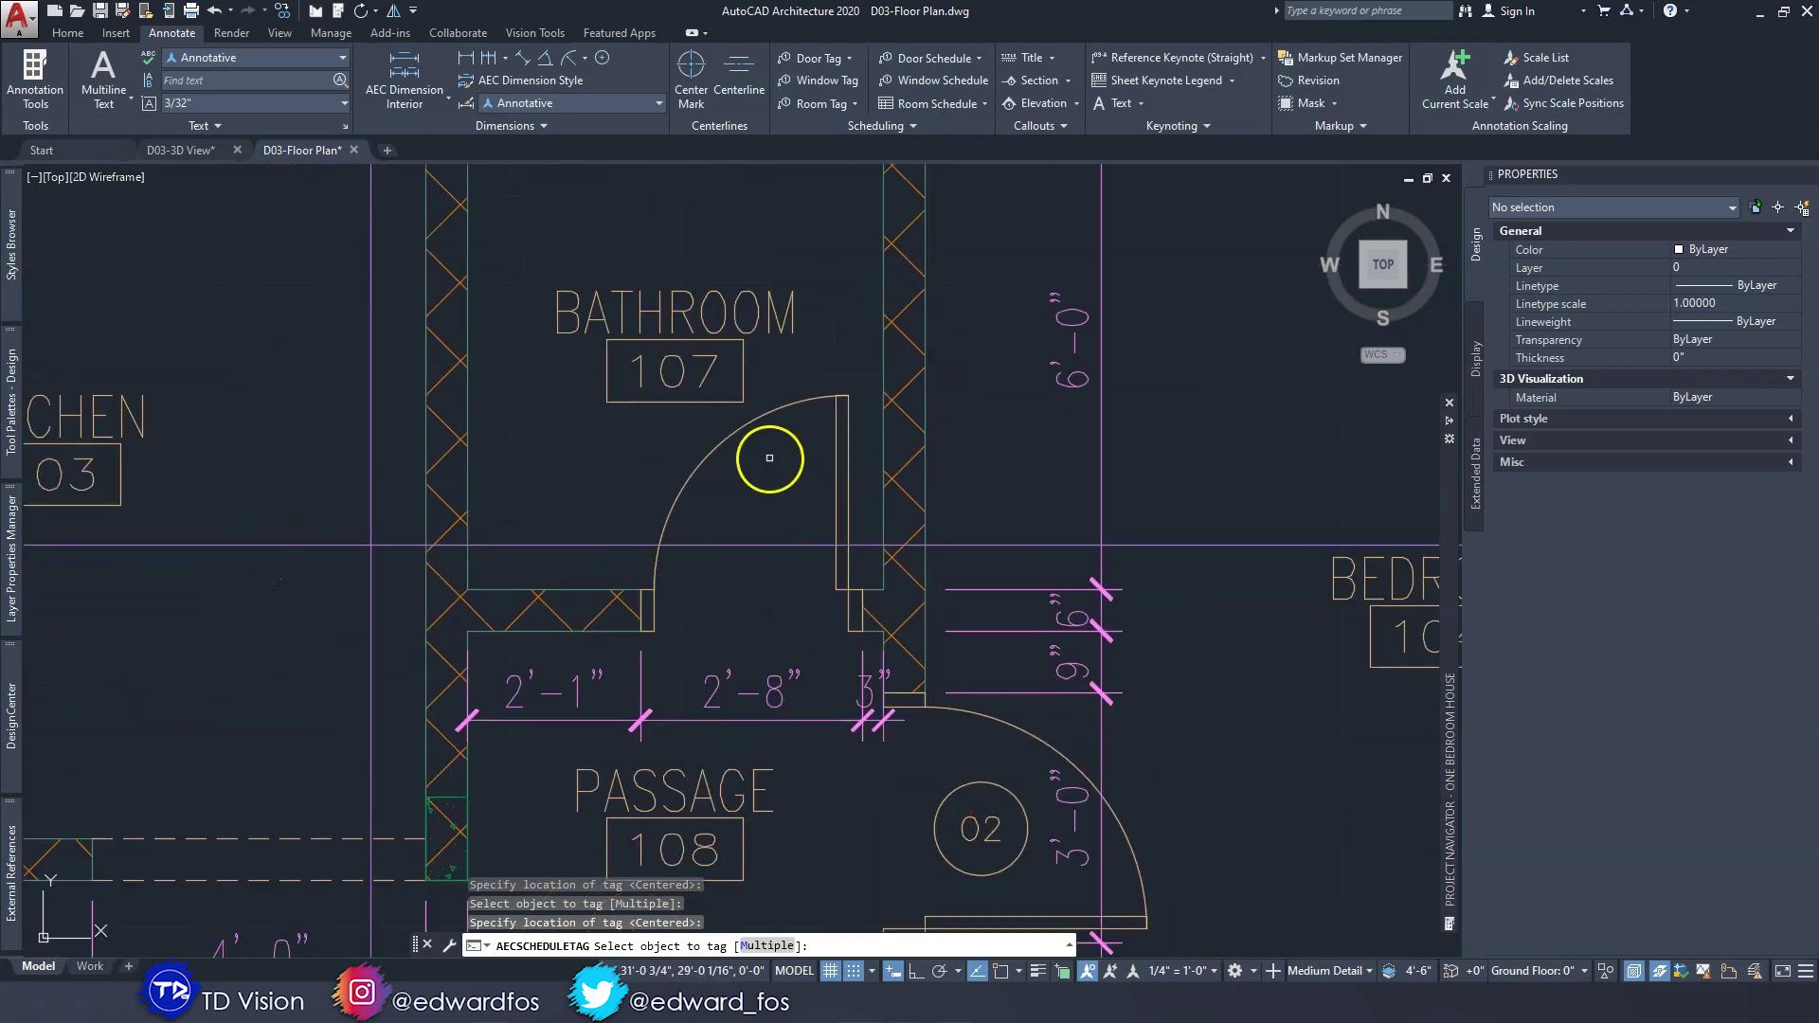
pyautogui.click(709, 453)
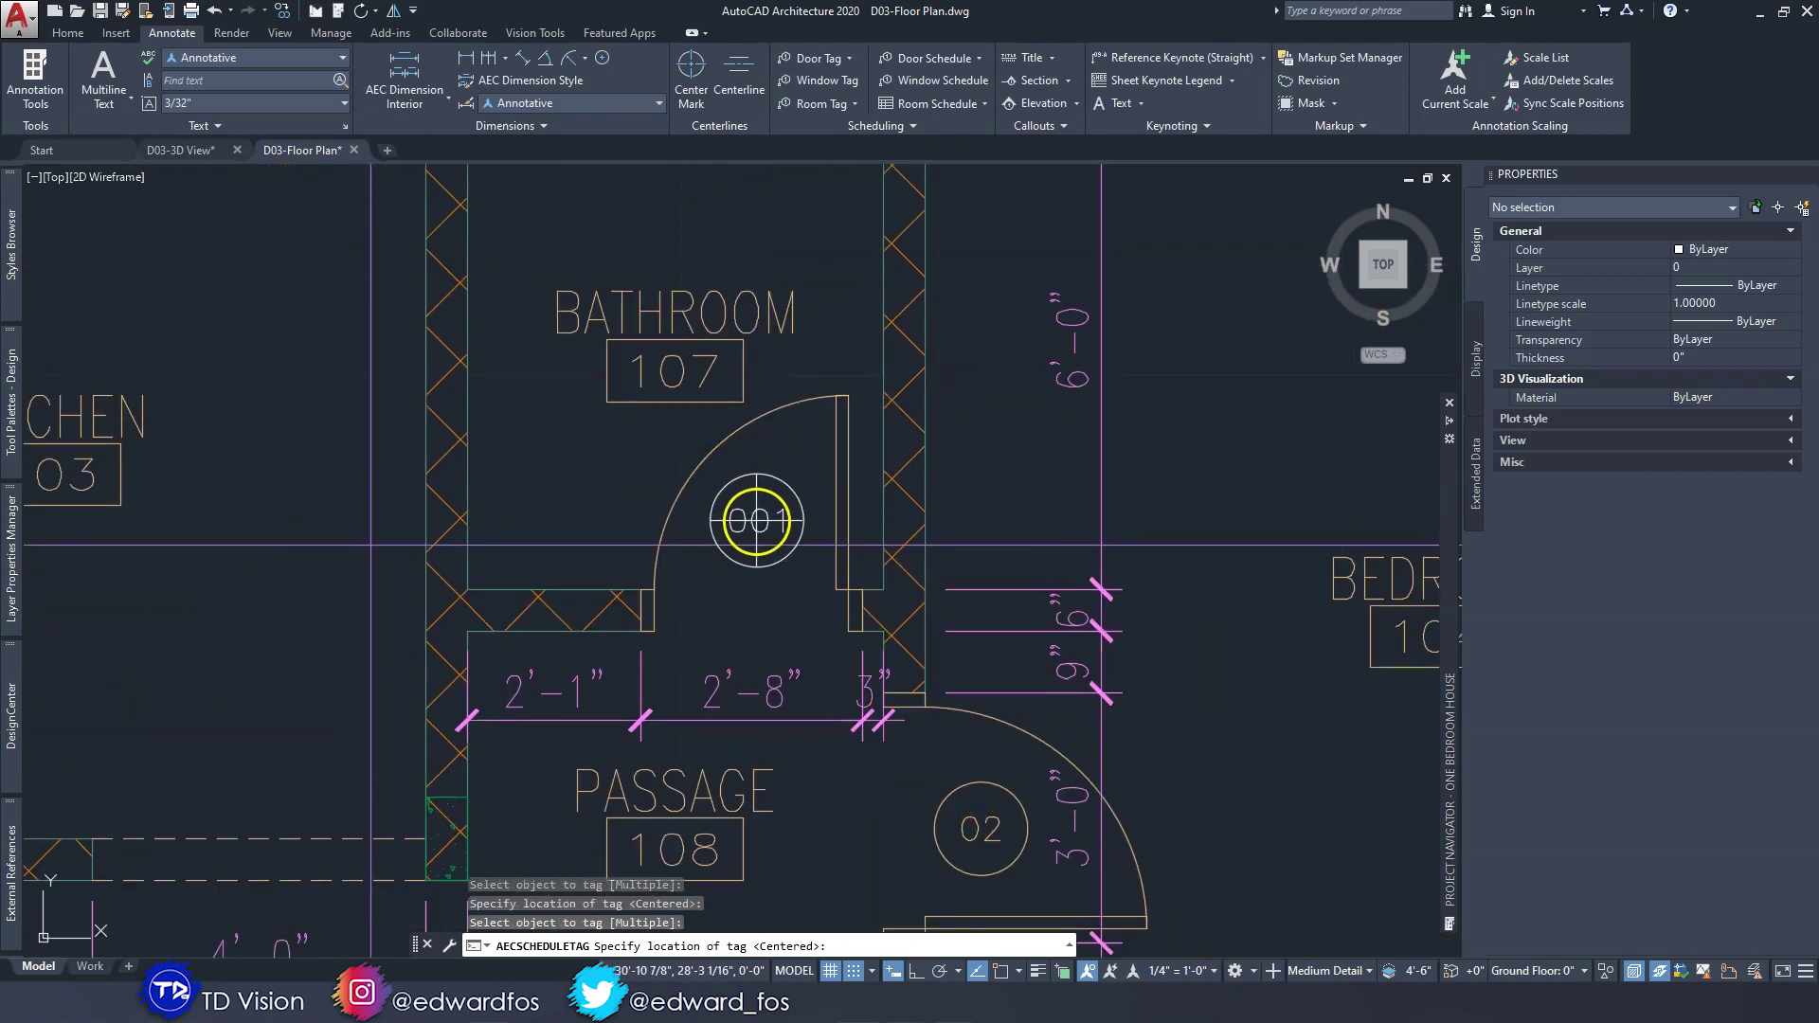
pyautogui.click(758, 523)
pyautogui.scroll(-5, 925, 629)
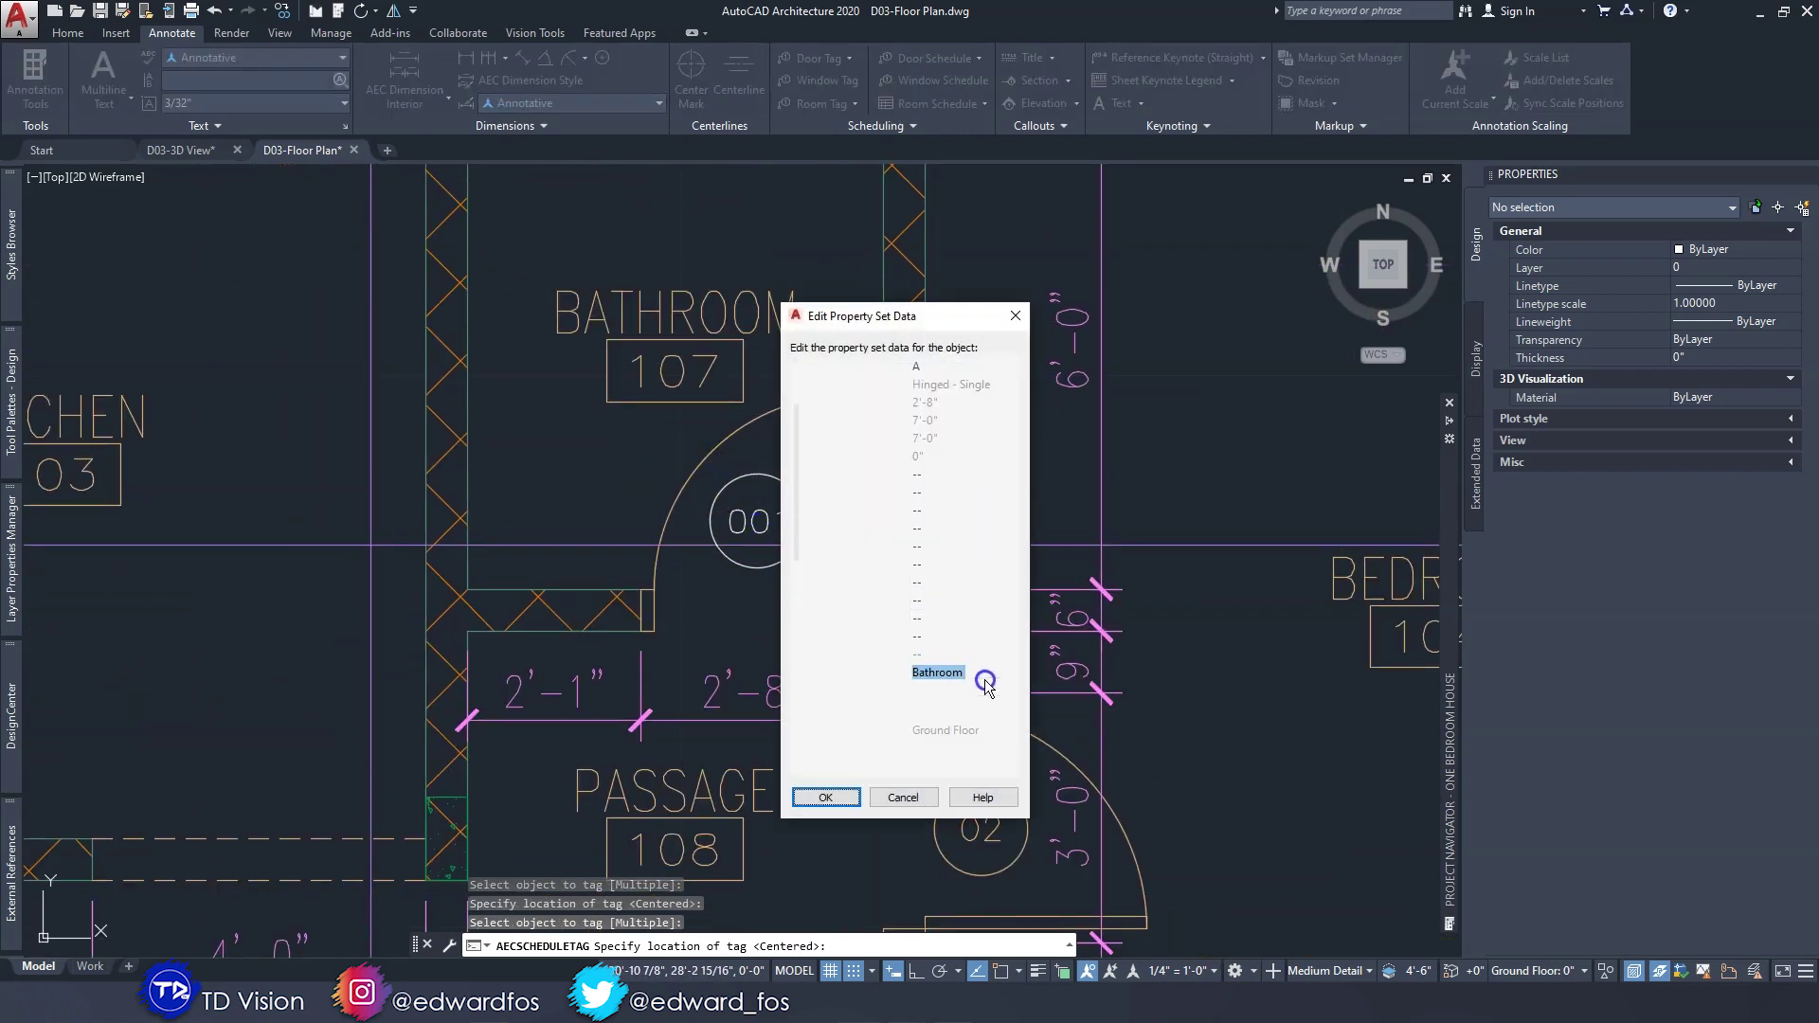
pyautogui.click(986, 679)
pyautogui.scroll(5, 934, 617)
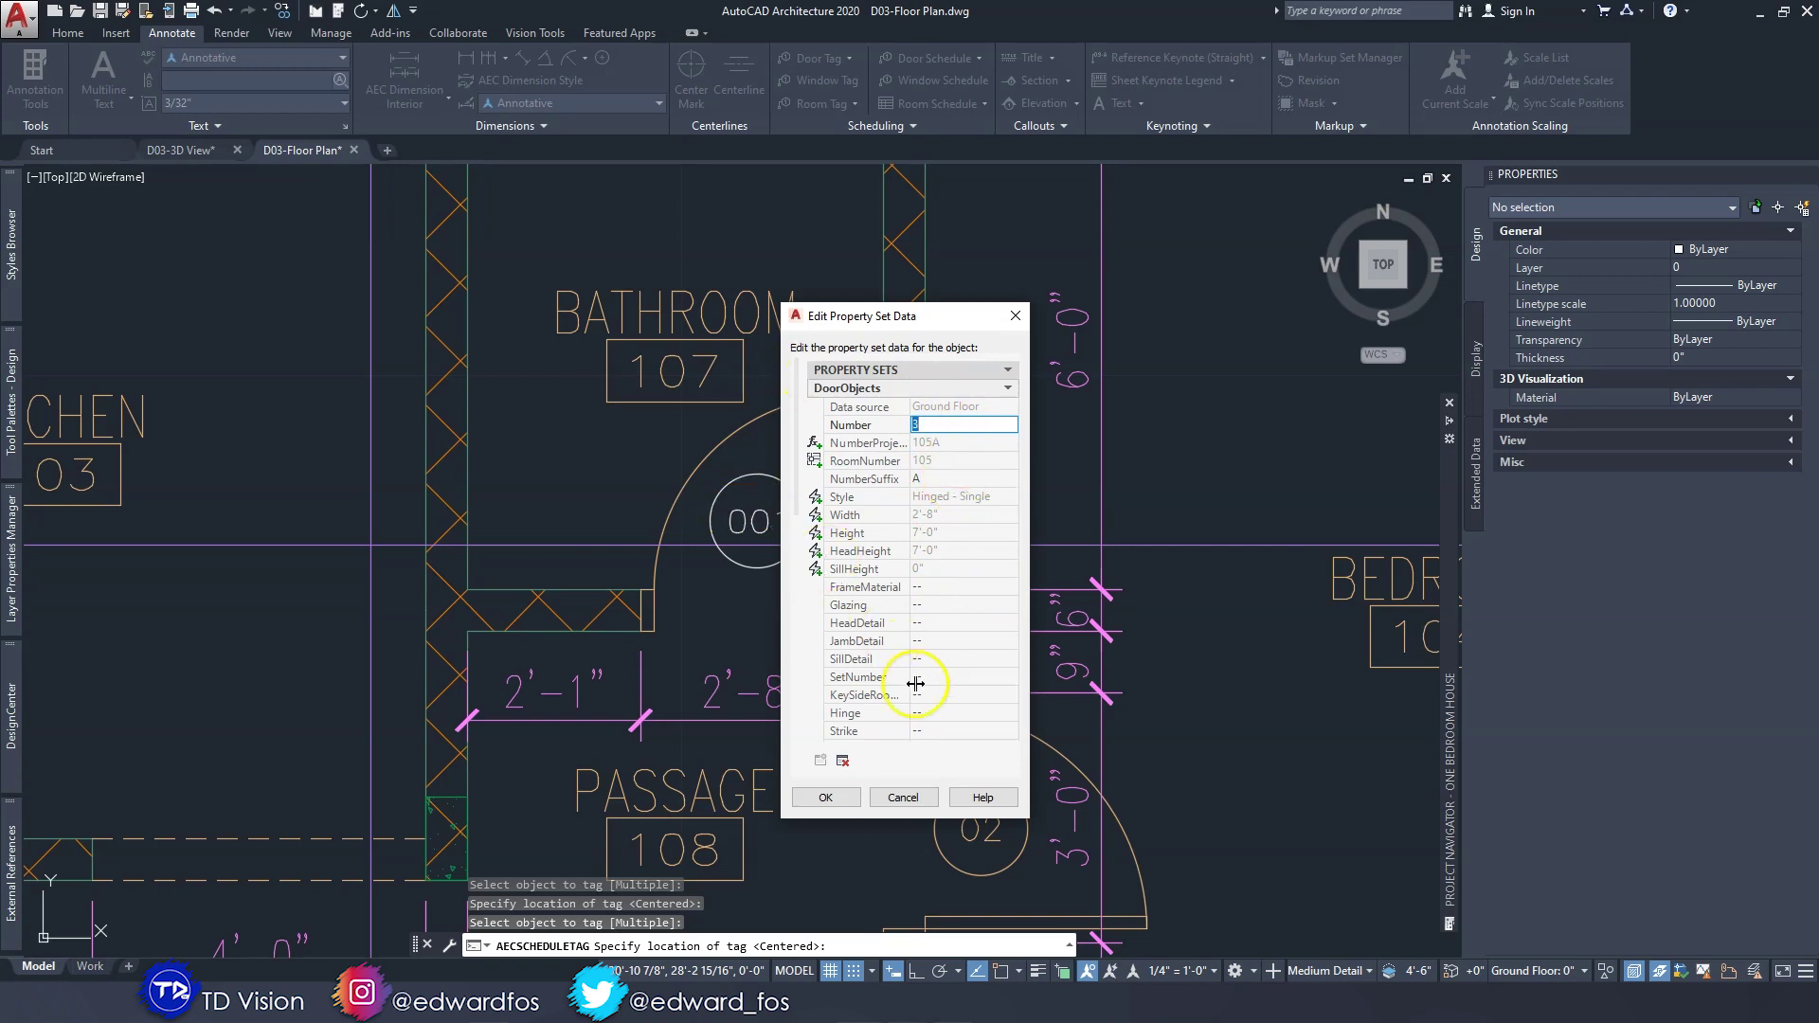
pyautogui.click(833, 801)
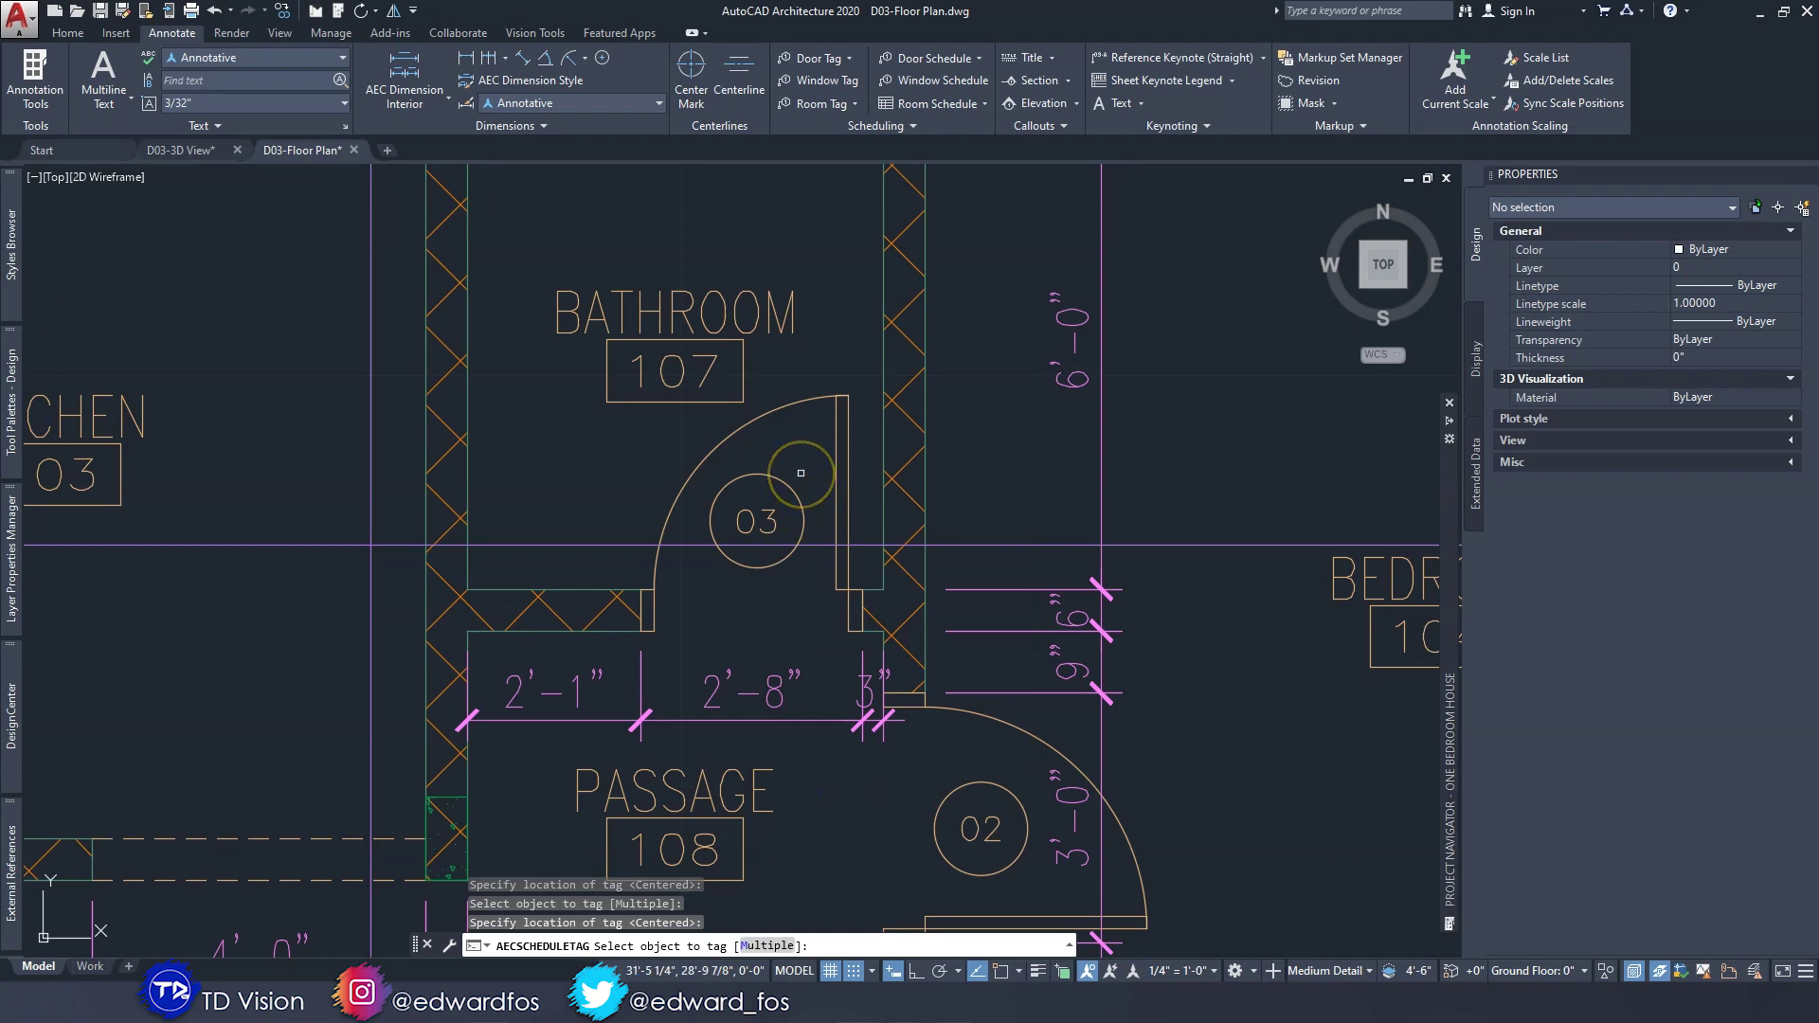
pyautogui.press('Escape')
pyautogui.press('Escape')
pyautogui.scroll(-3, 805, 493)
pyautogui.moveTo(824, 613); pyautogui.dragTo(828, 542, button='middle')
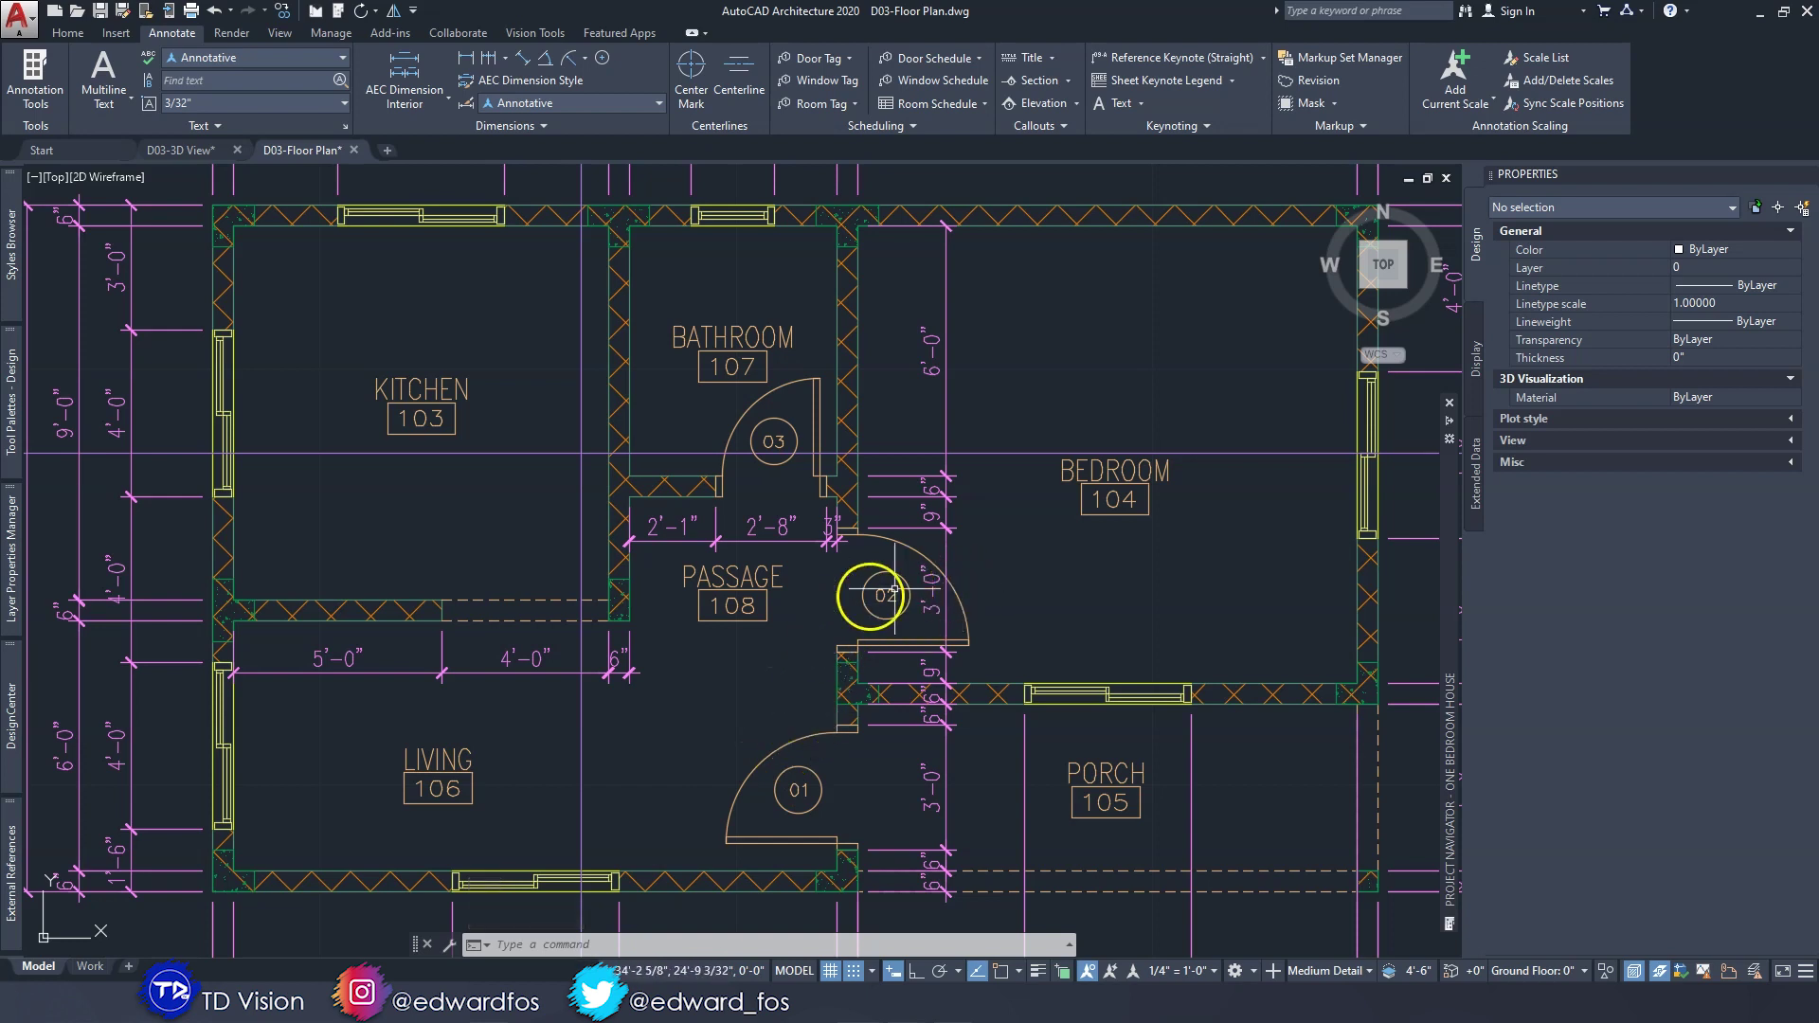
pyautogui.moveTo(740, 780)
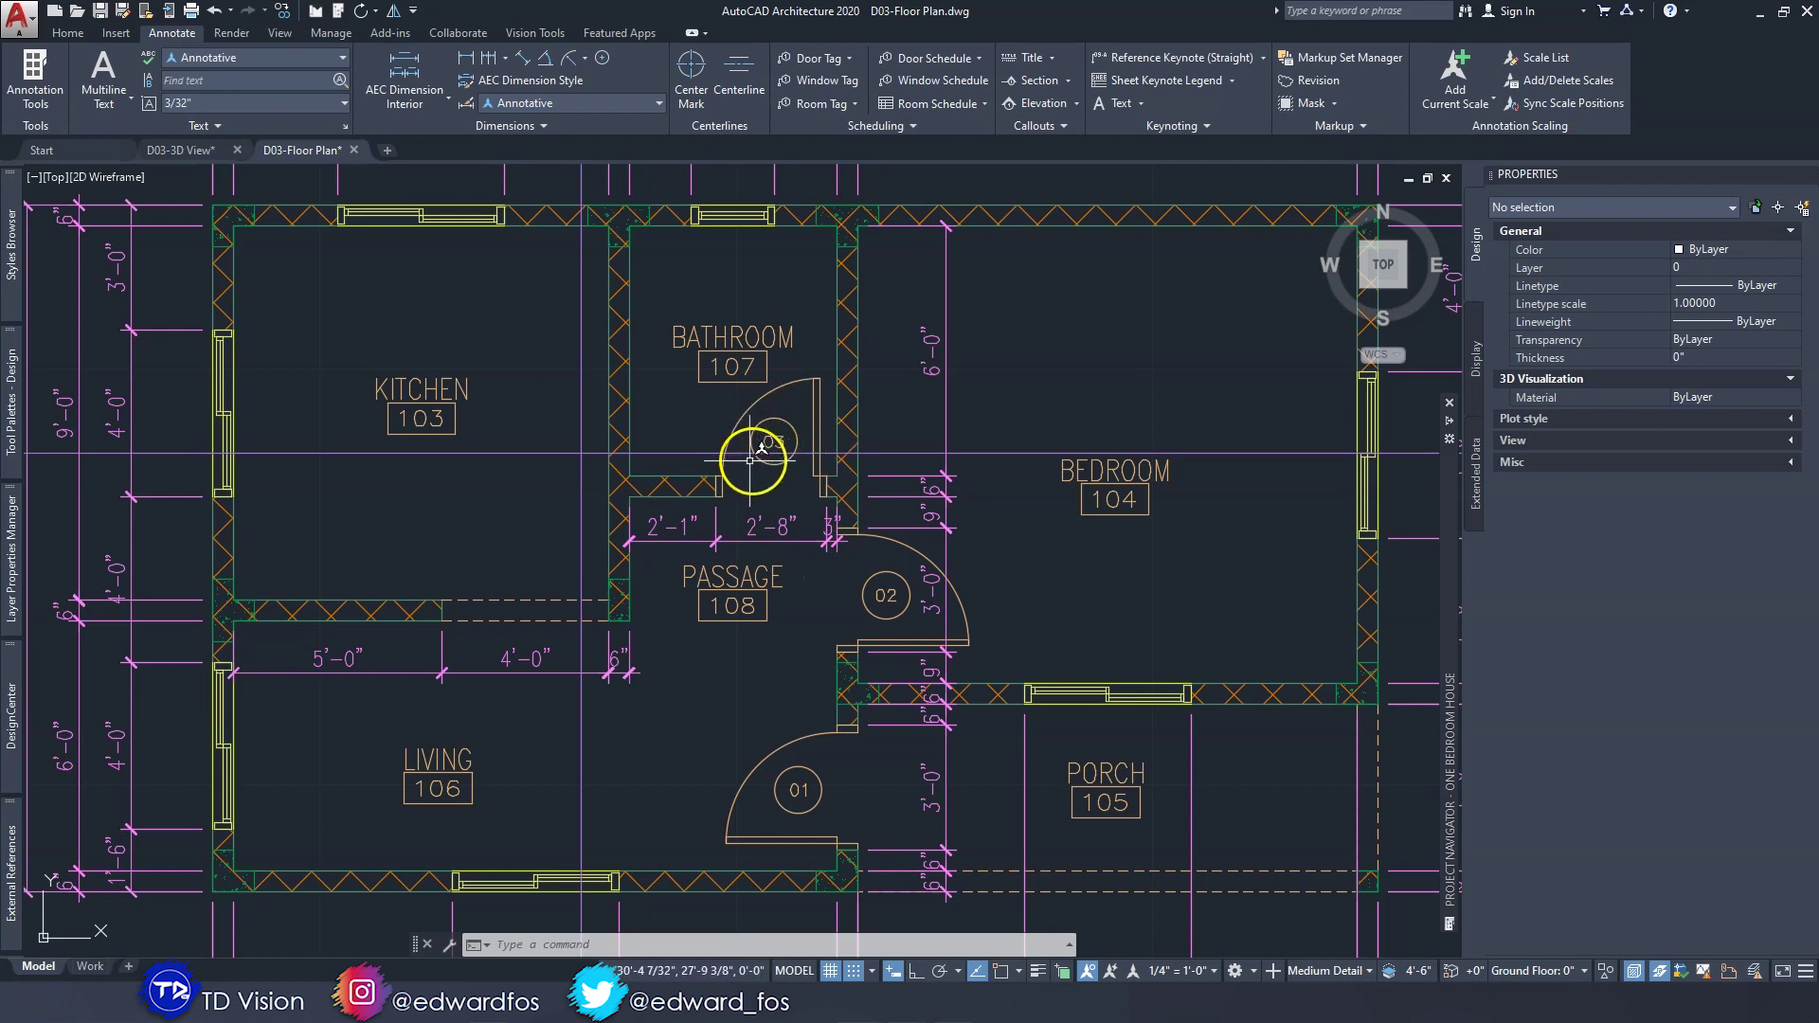
pyautogui.moveTo(986, 723); pyautogui.dragTo(690, 632, button='middle')
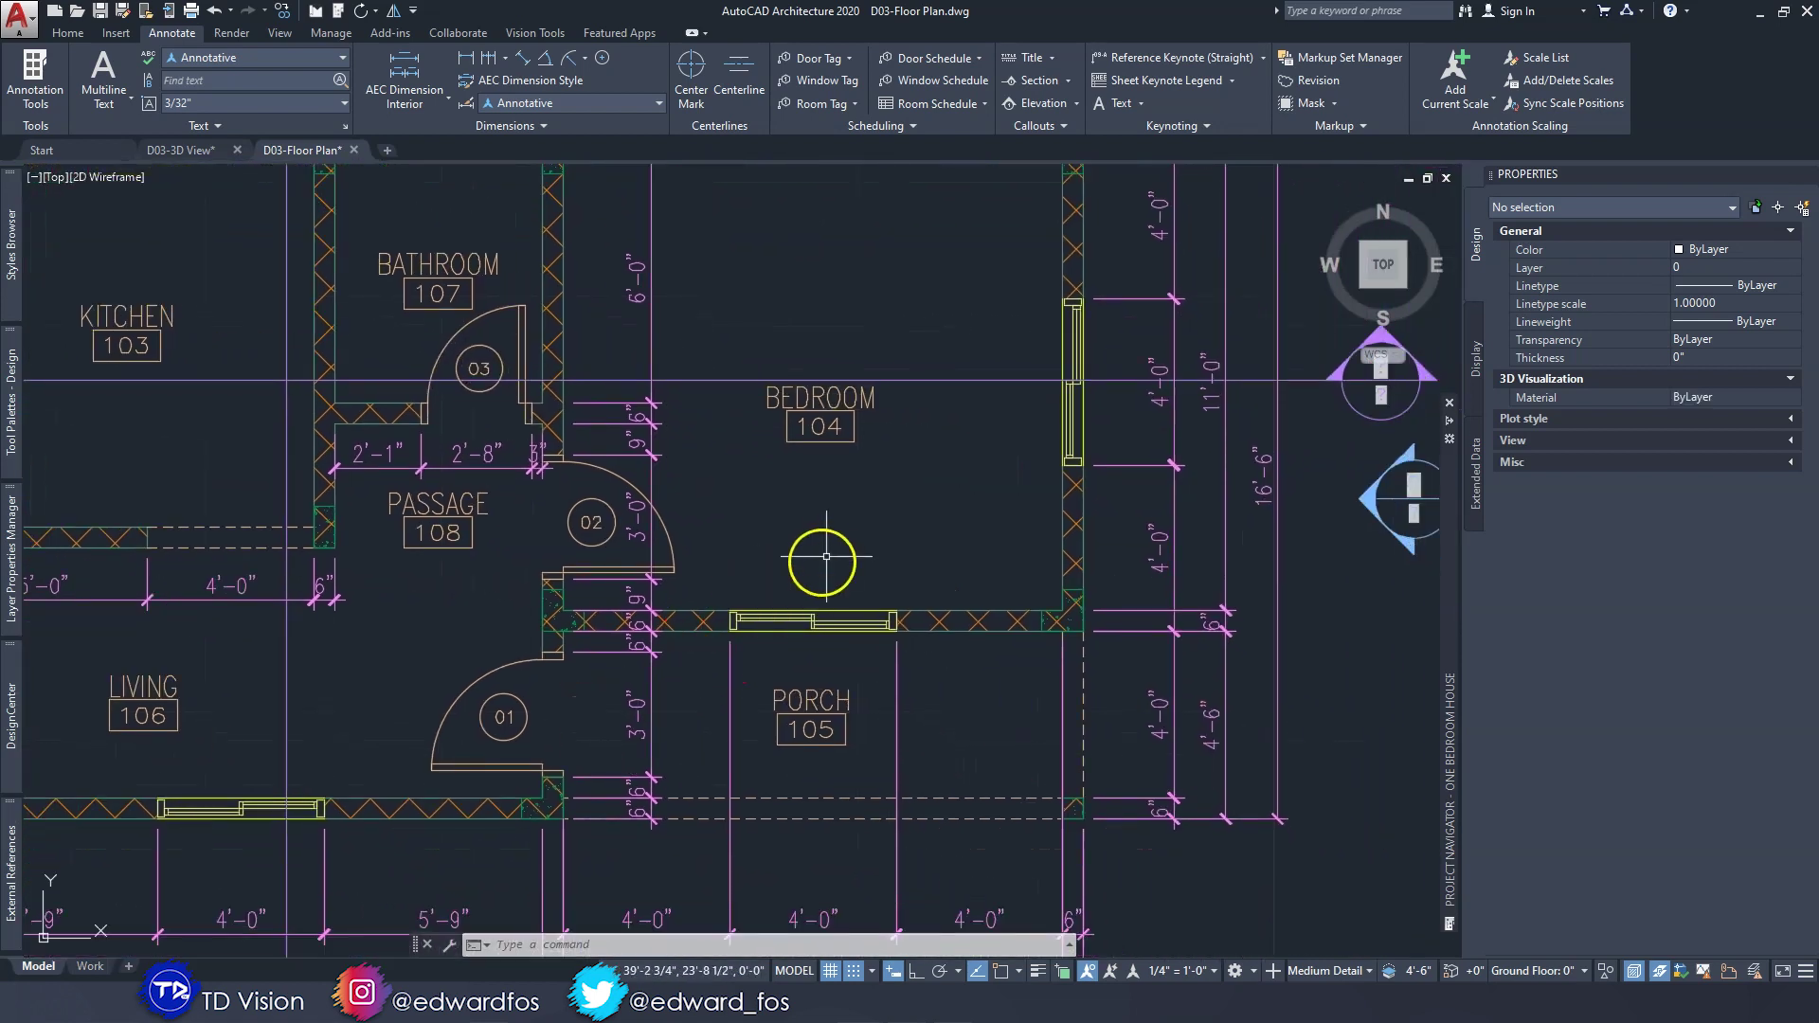
pyautogui.scroll(-3, 947, 483)
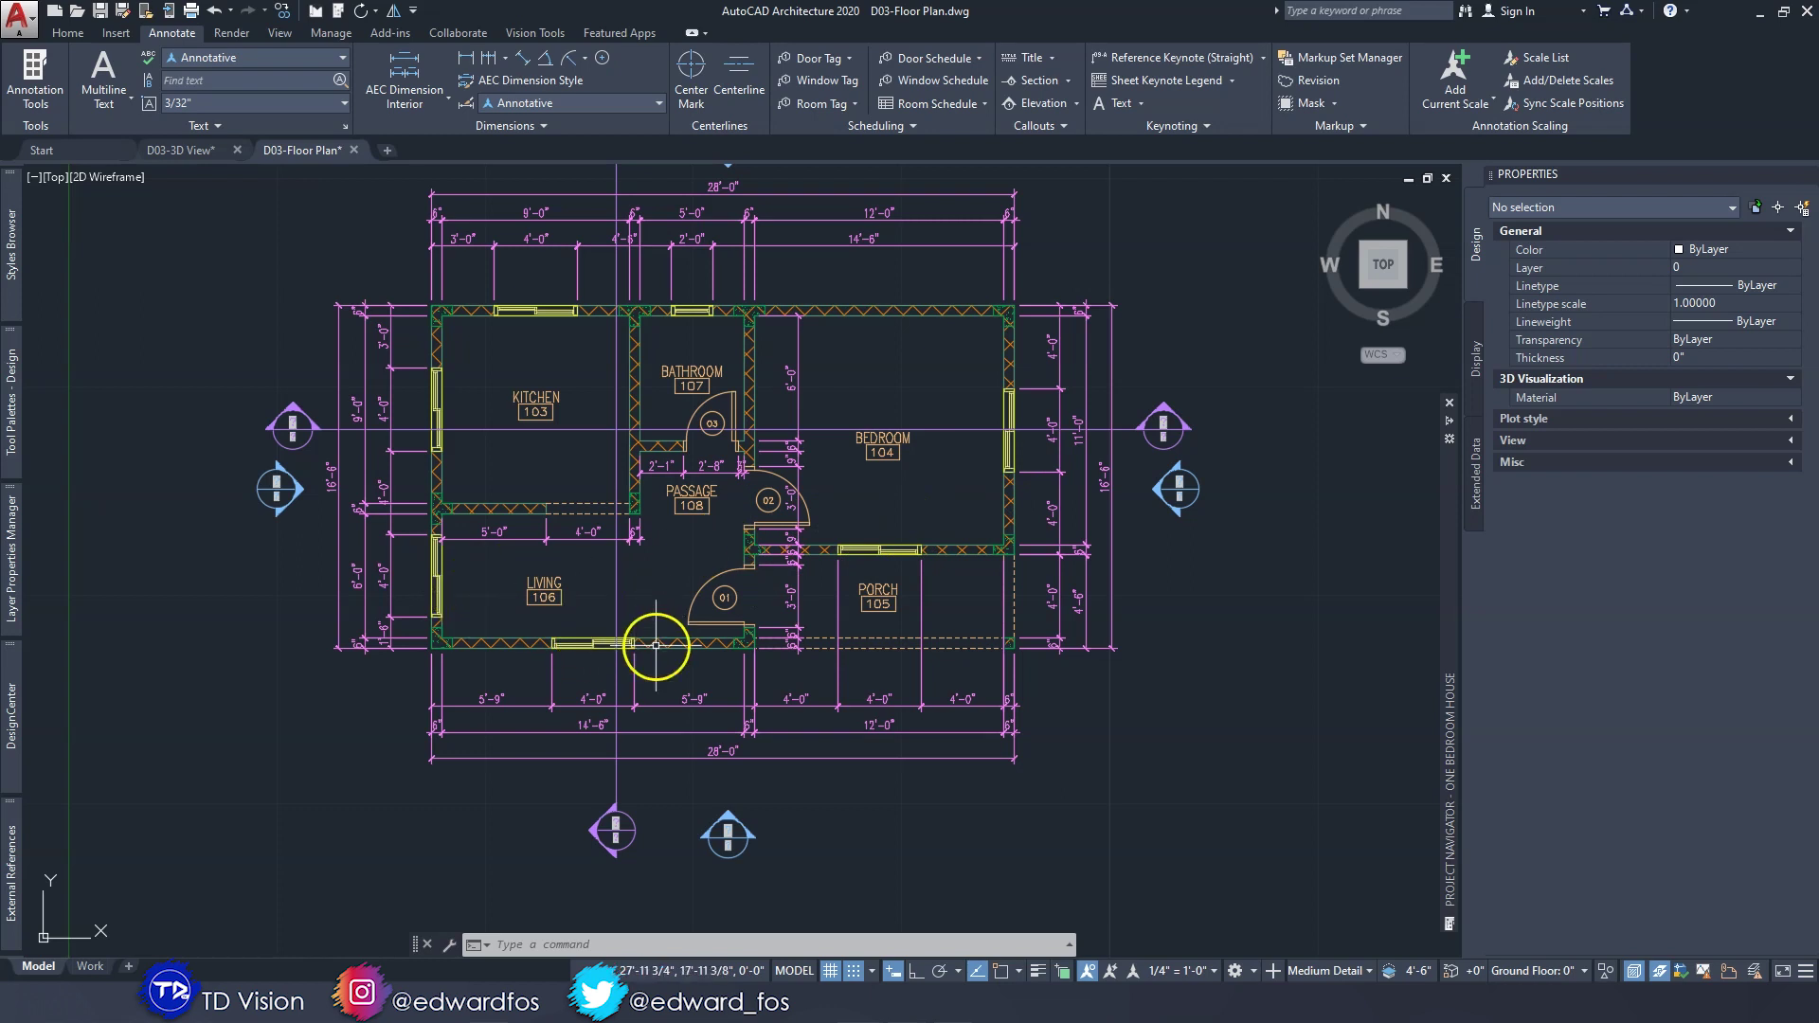
pyautogui.moveTo(878, 551)
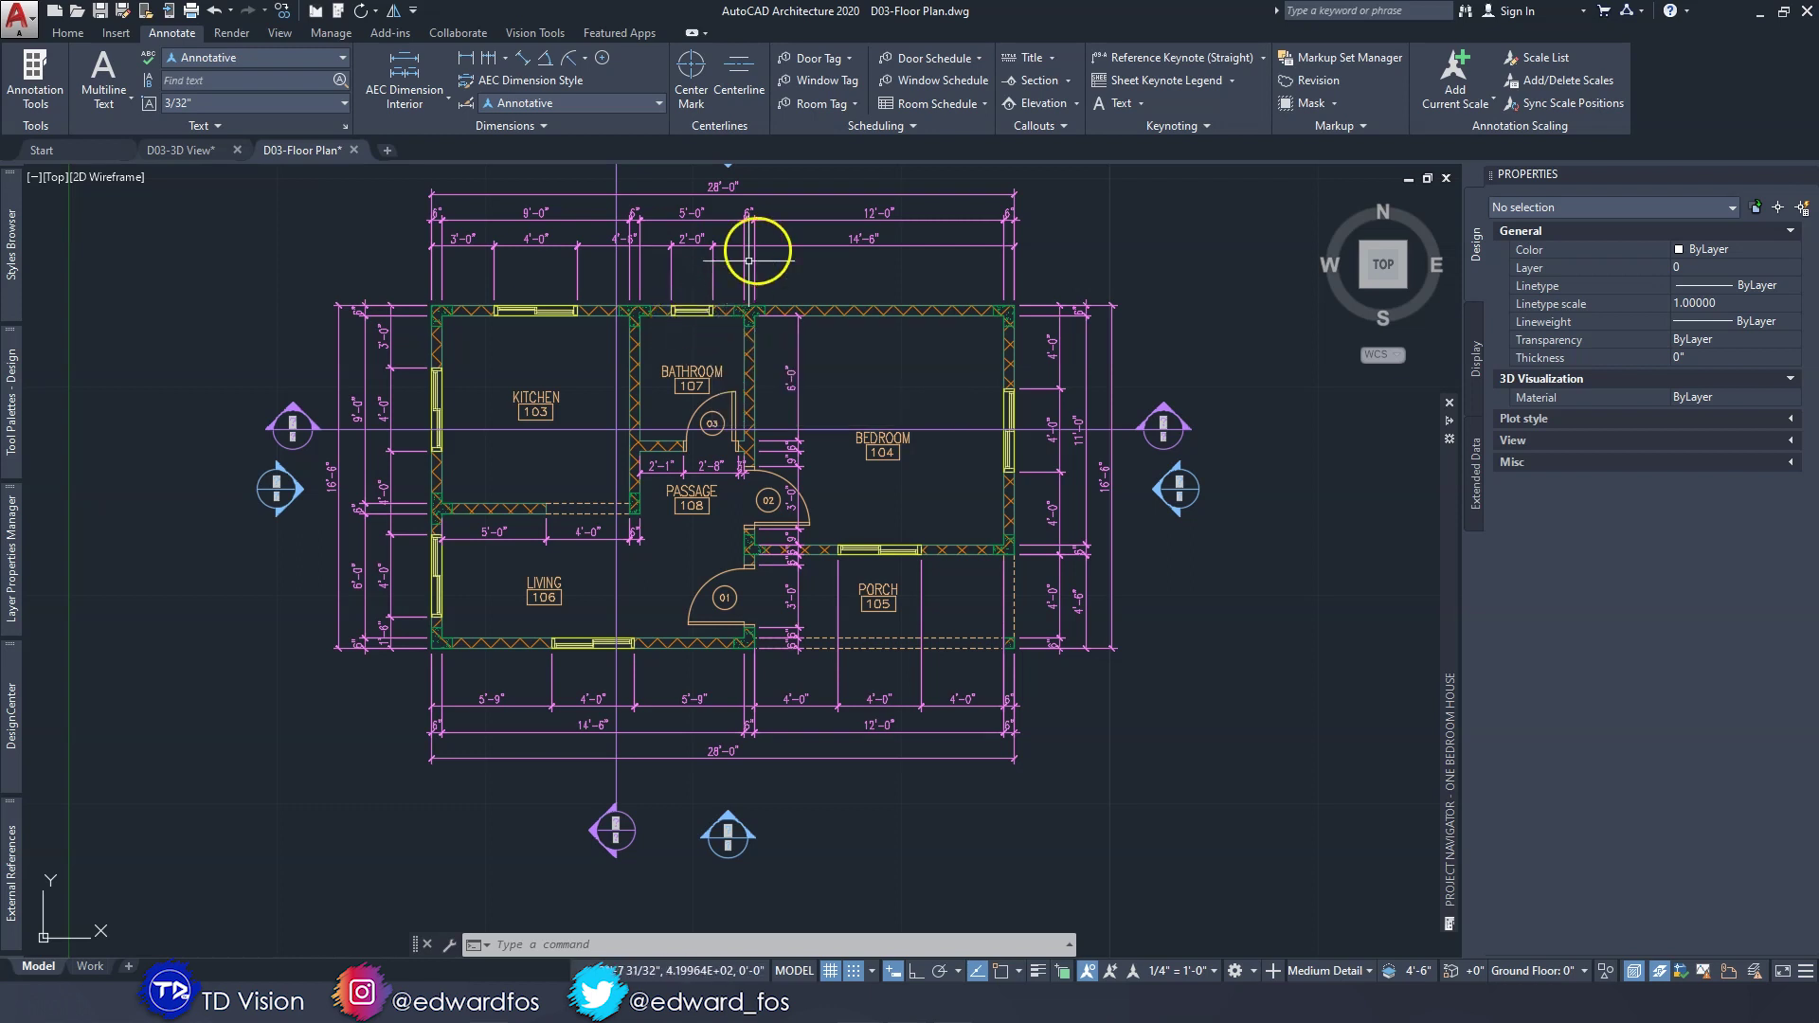
# Start the Window Tag, place it inside the bedroom beside the east wall window, review the property set data and accept it.
pyautogui.click(819, 80)
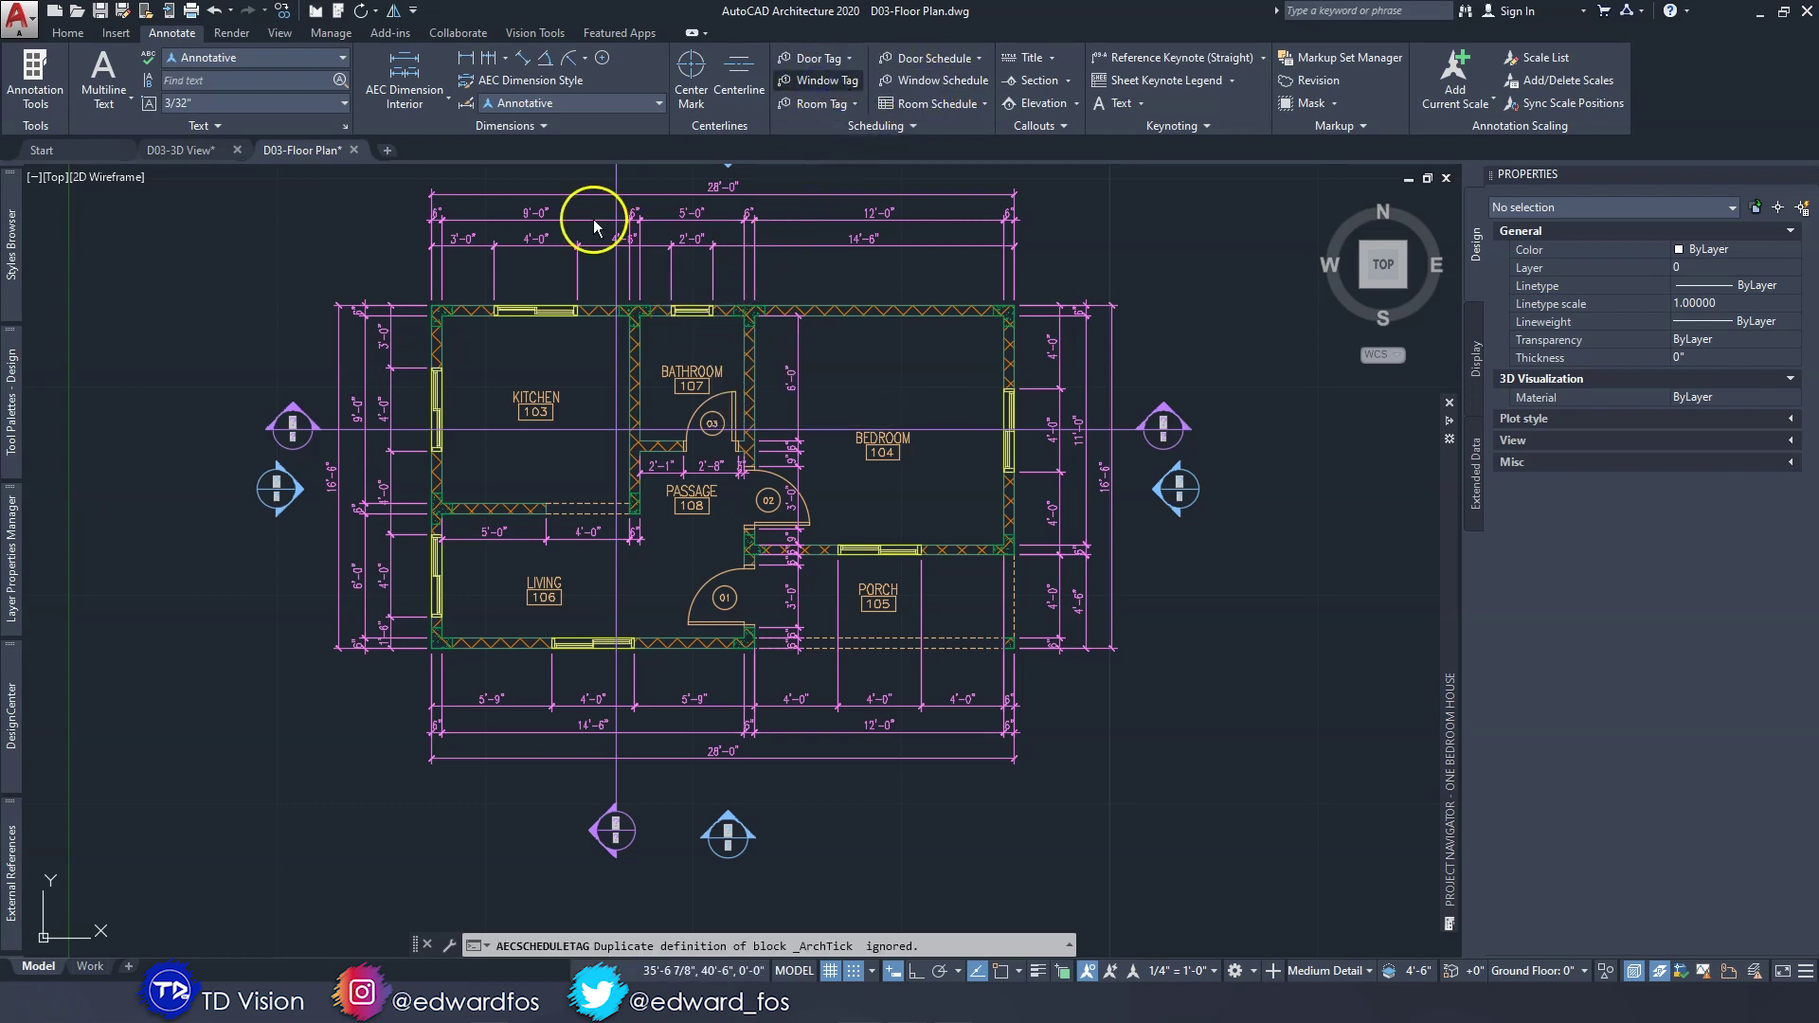
pyautogui.scroll(6, 999, 413)
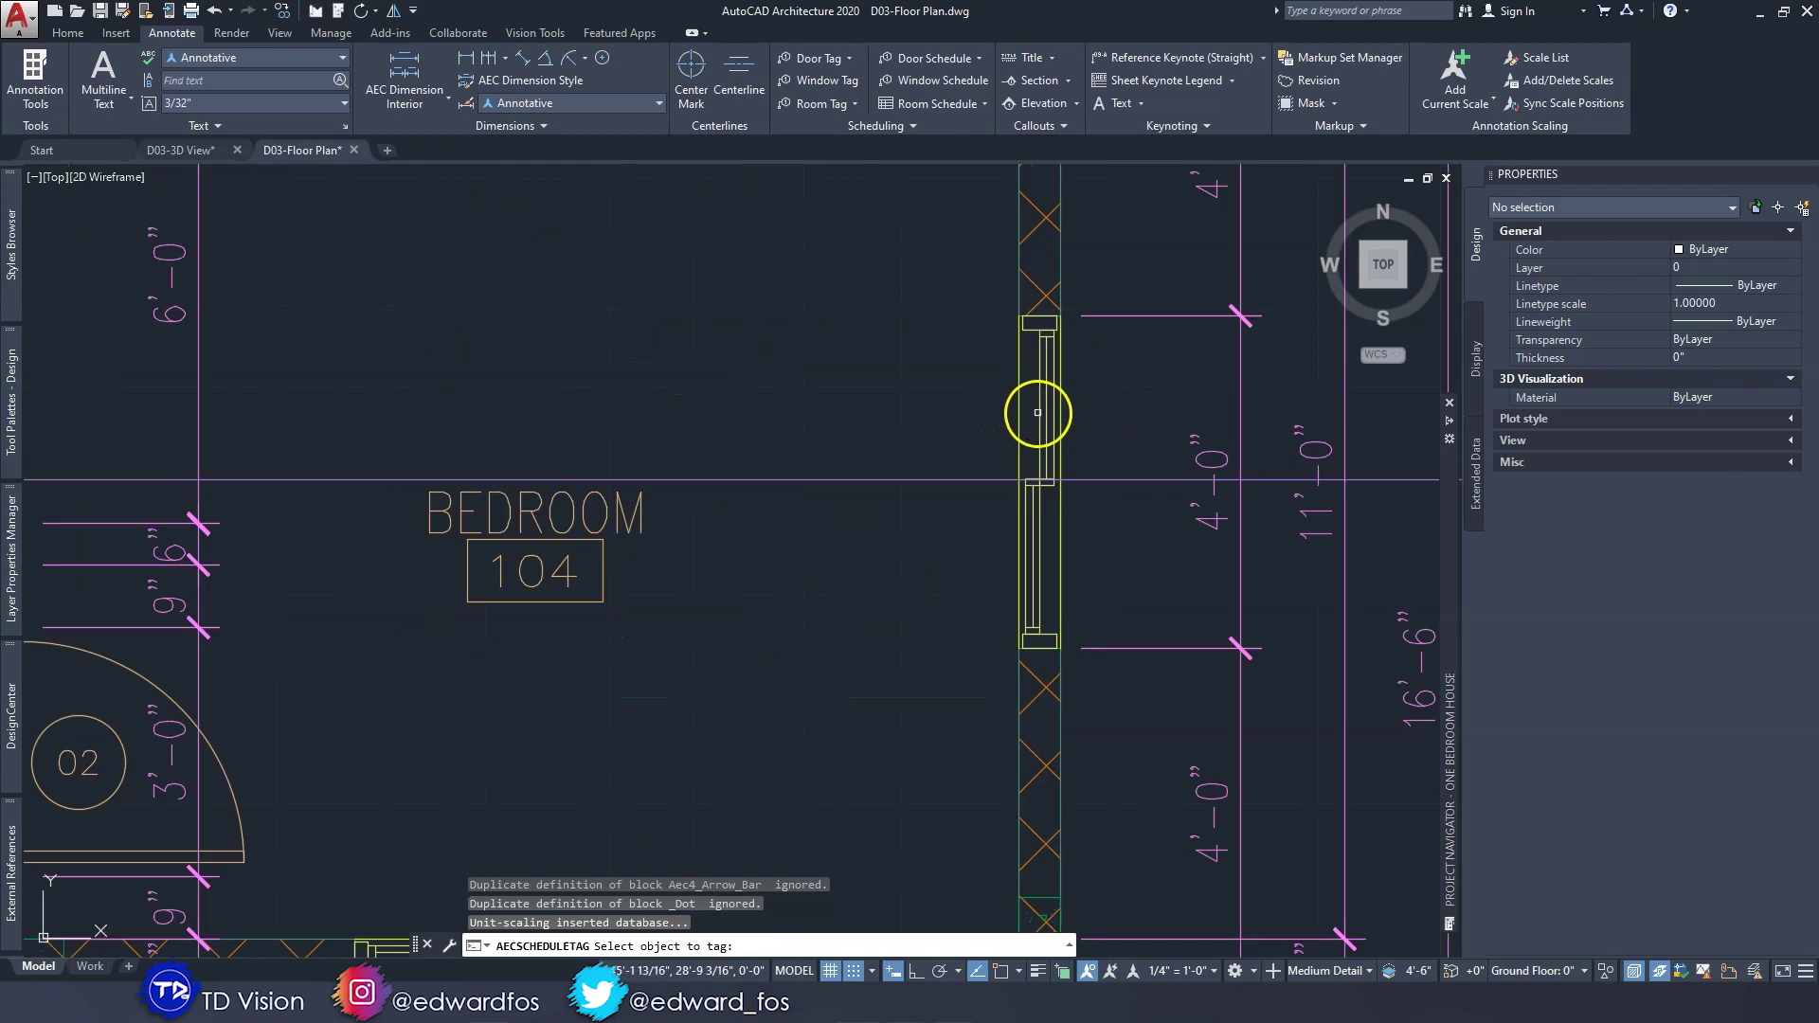
pyautogui.click(1037, 413)
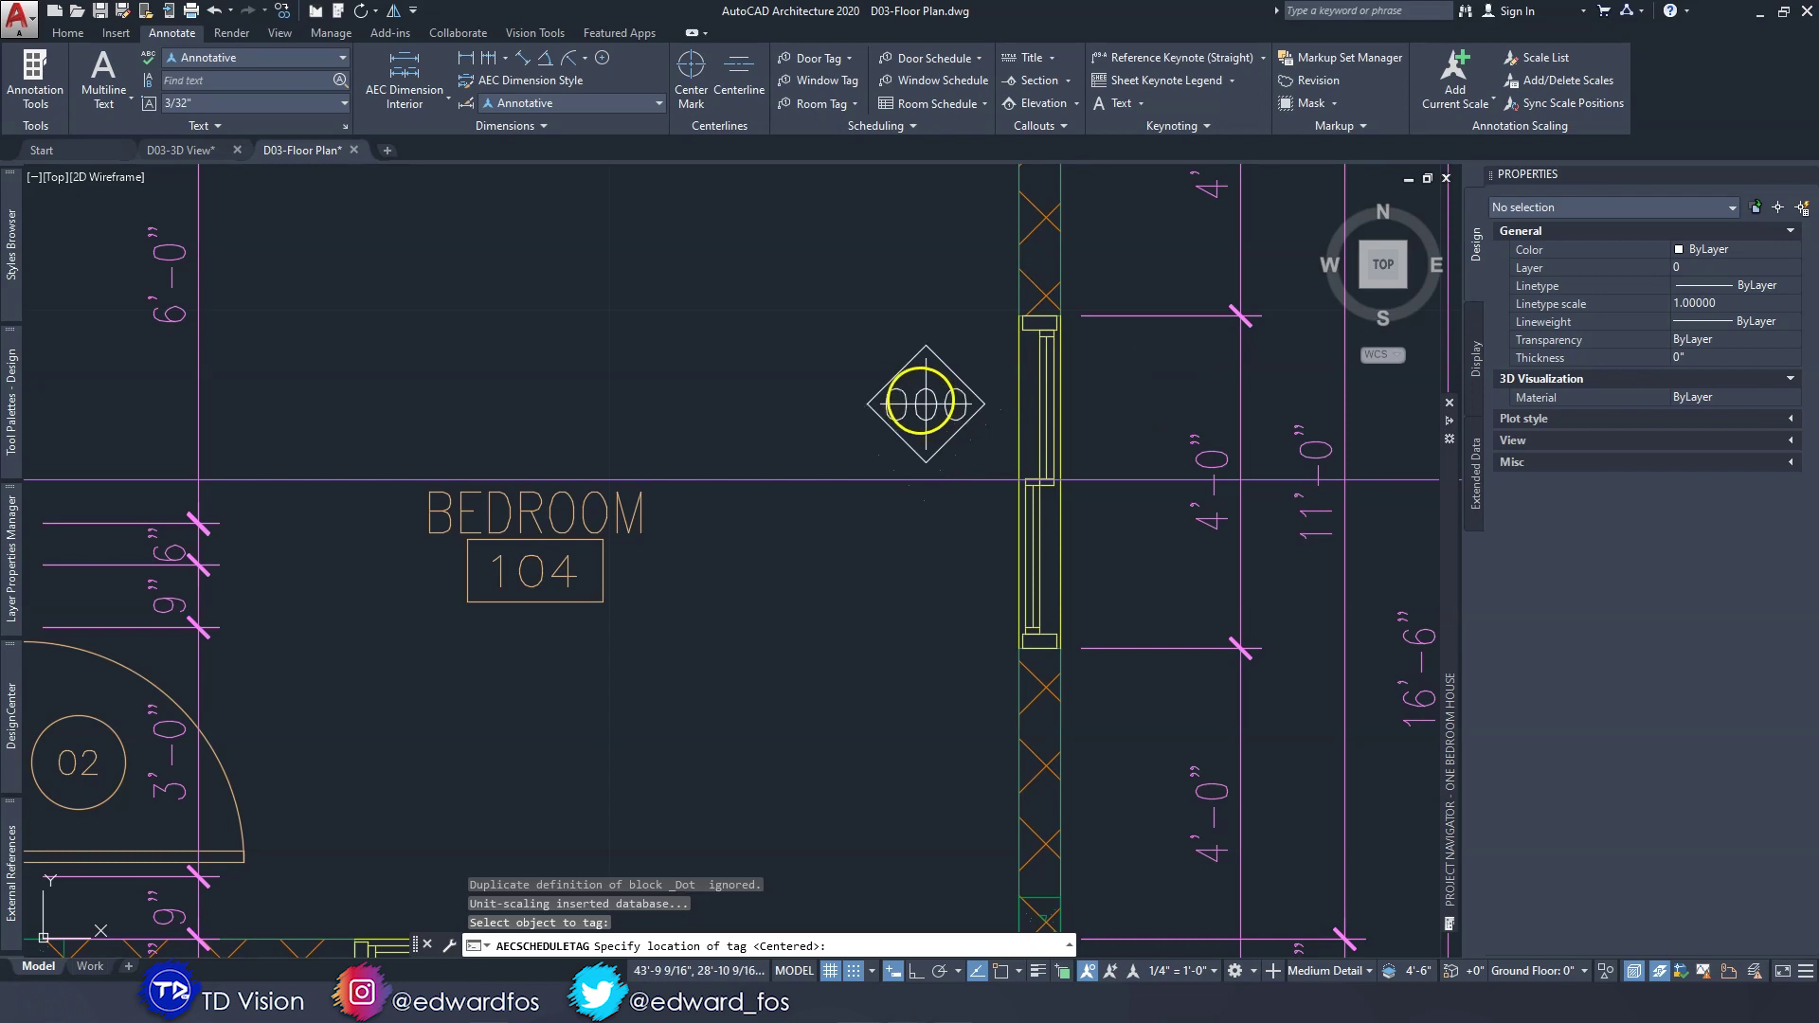
pyautogui.click(930, 417)
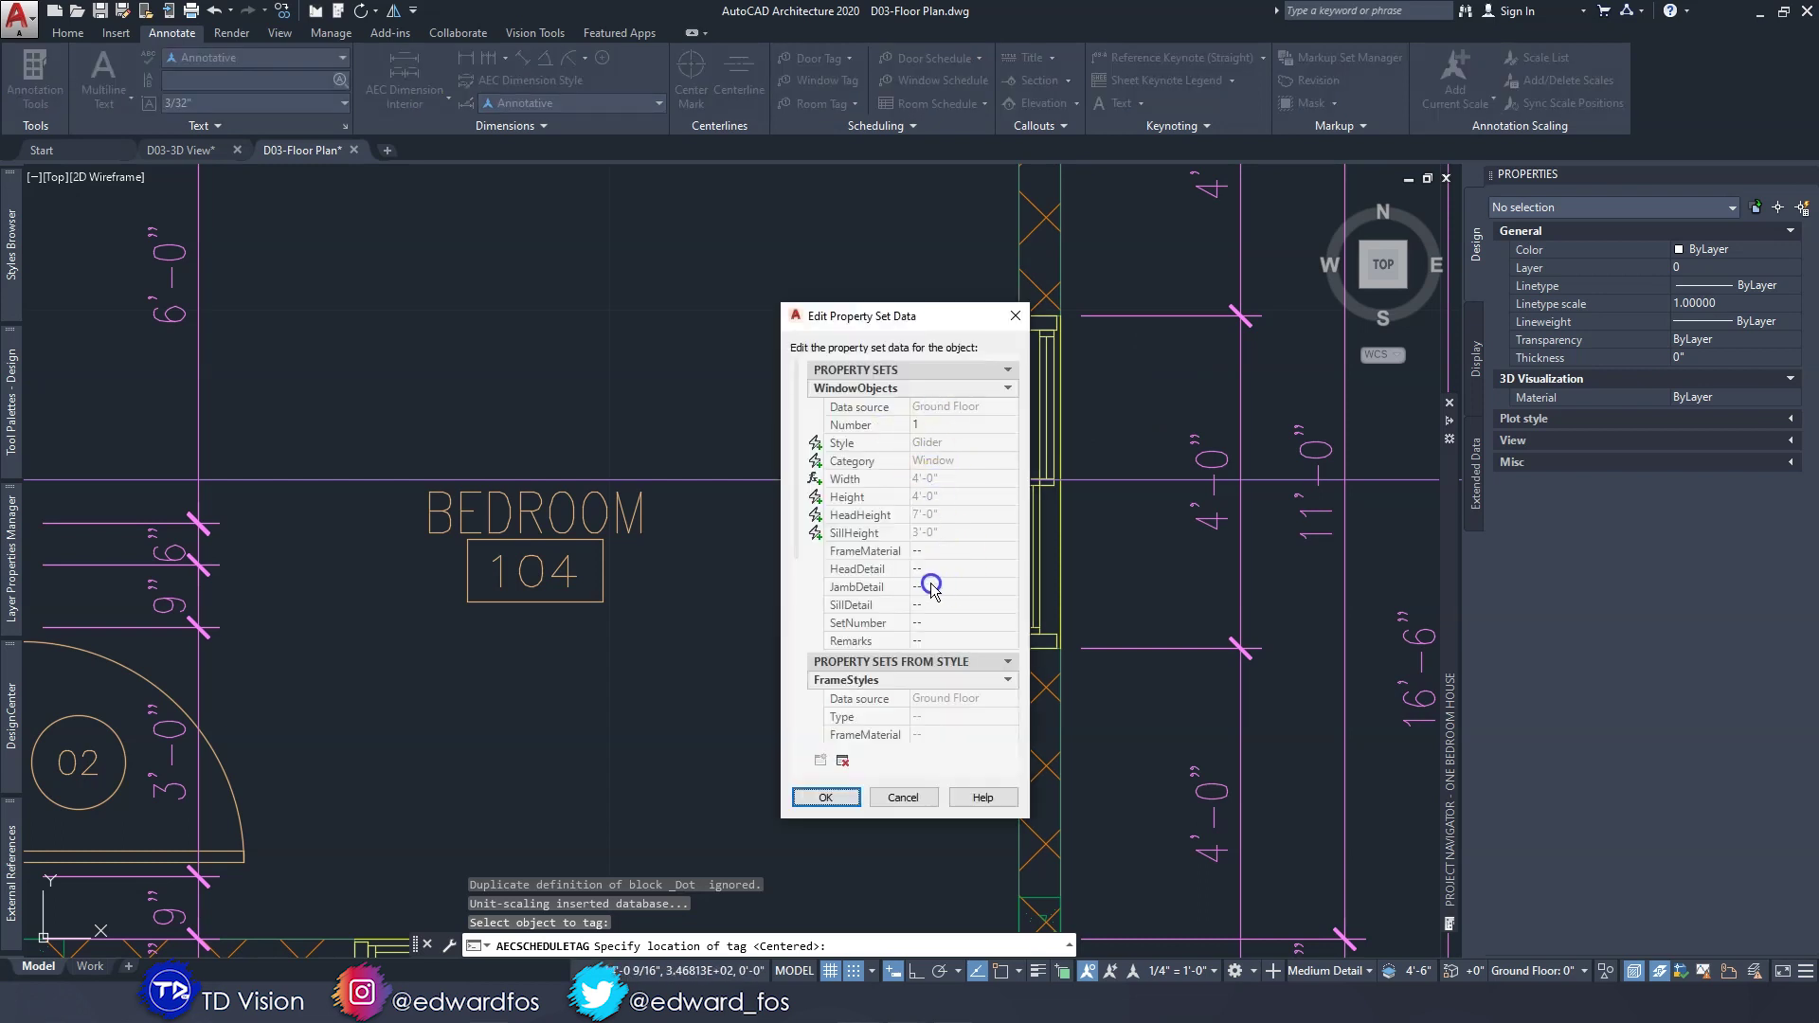
pyautogui.scroll(-2, 931, 588)
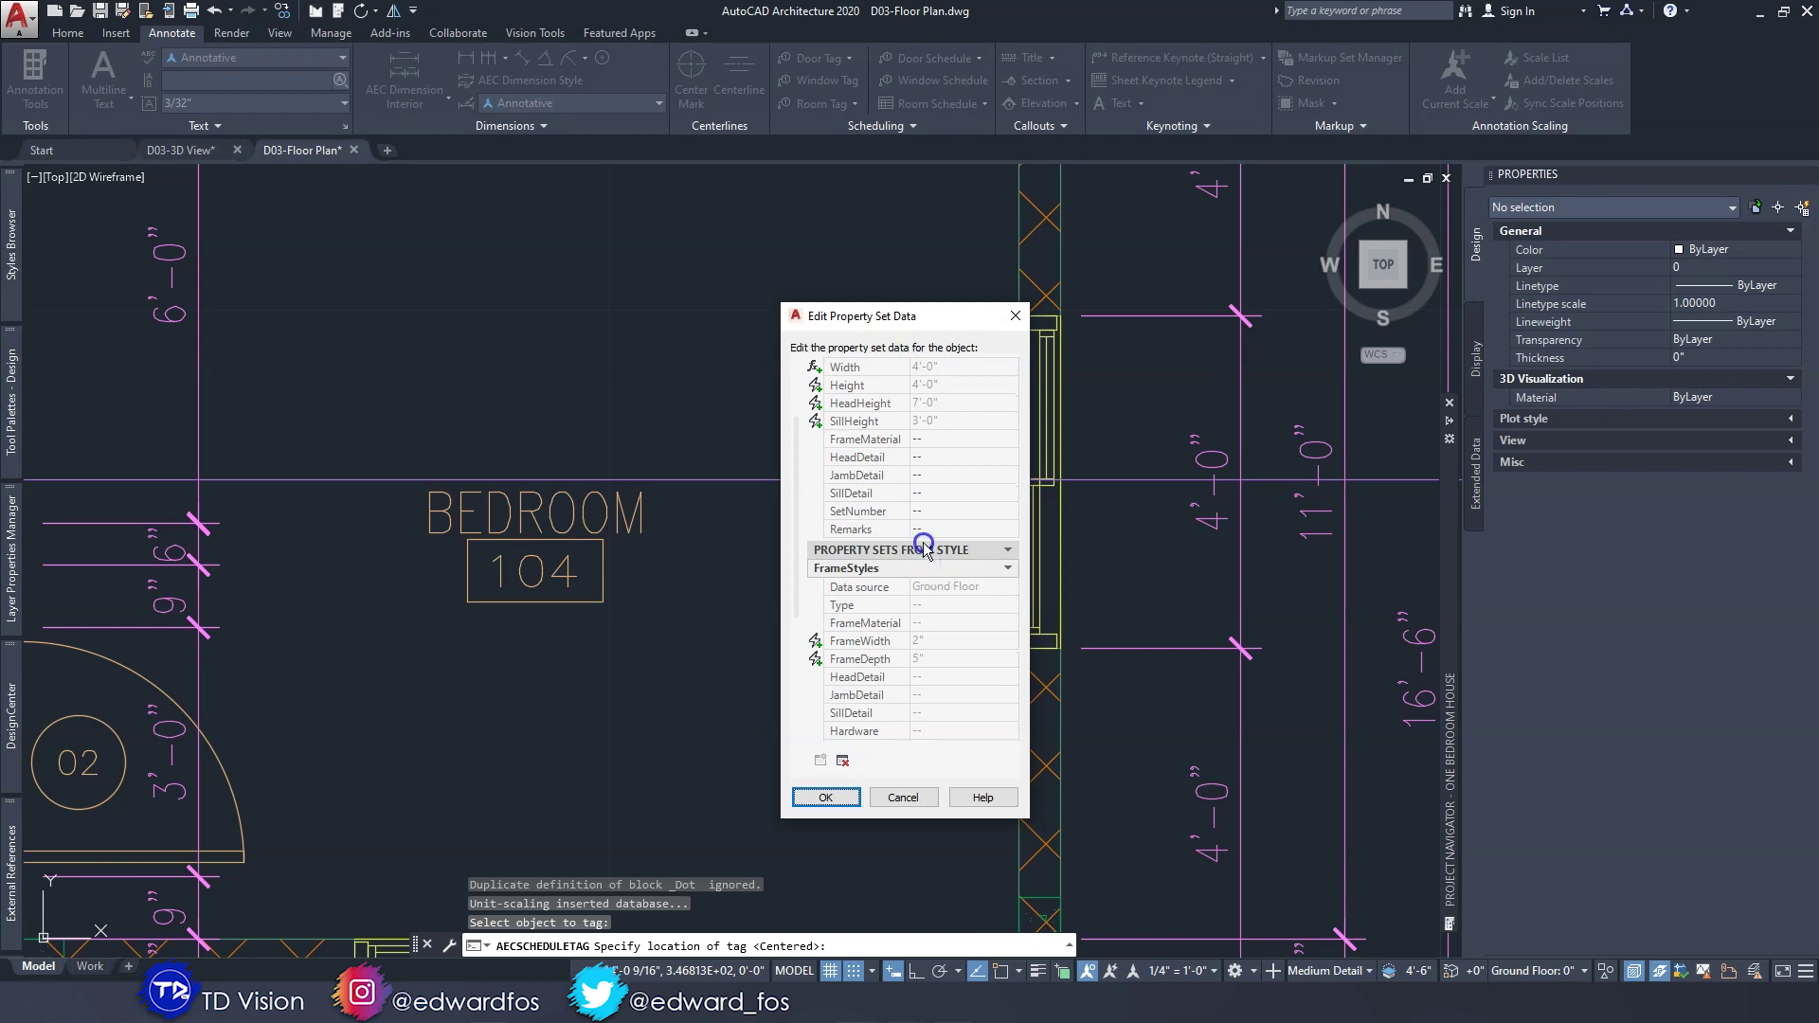
pyautogui.scroll(3, 929, 538)
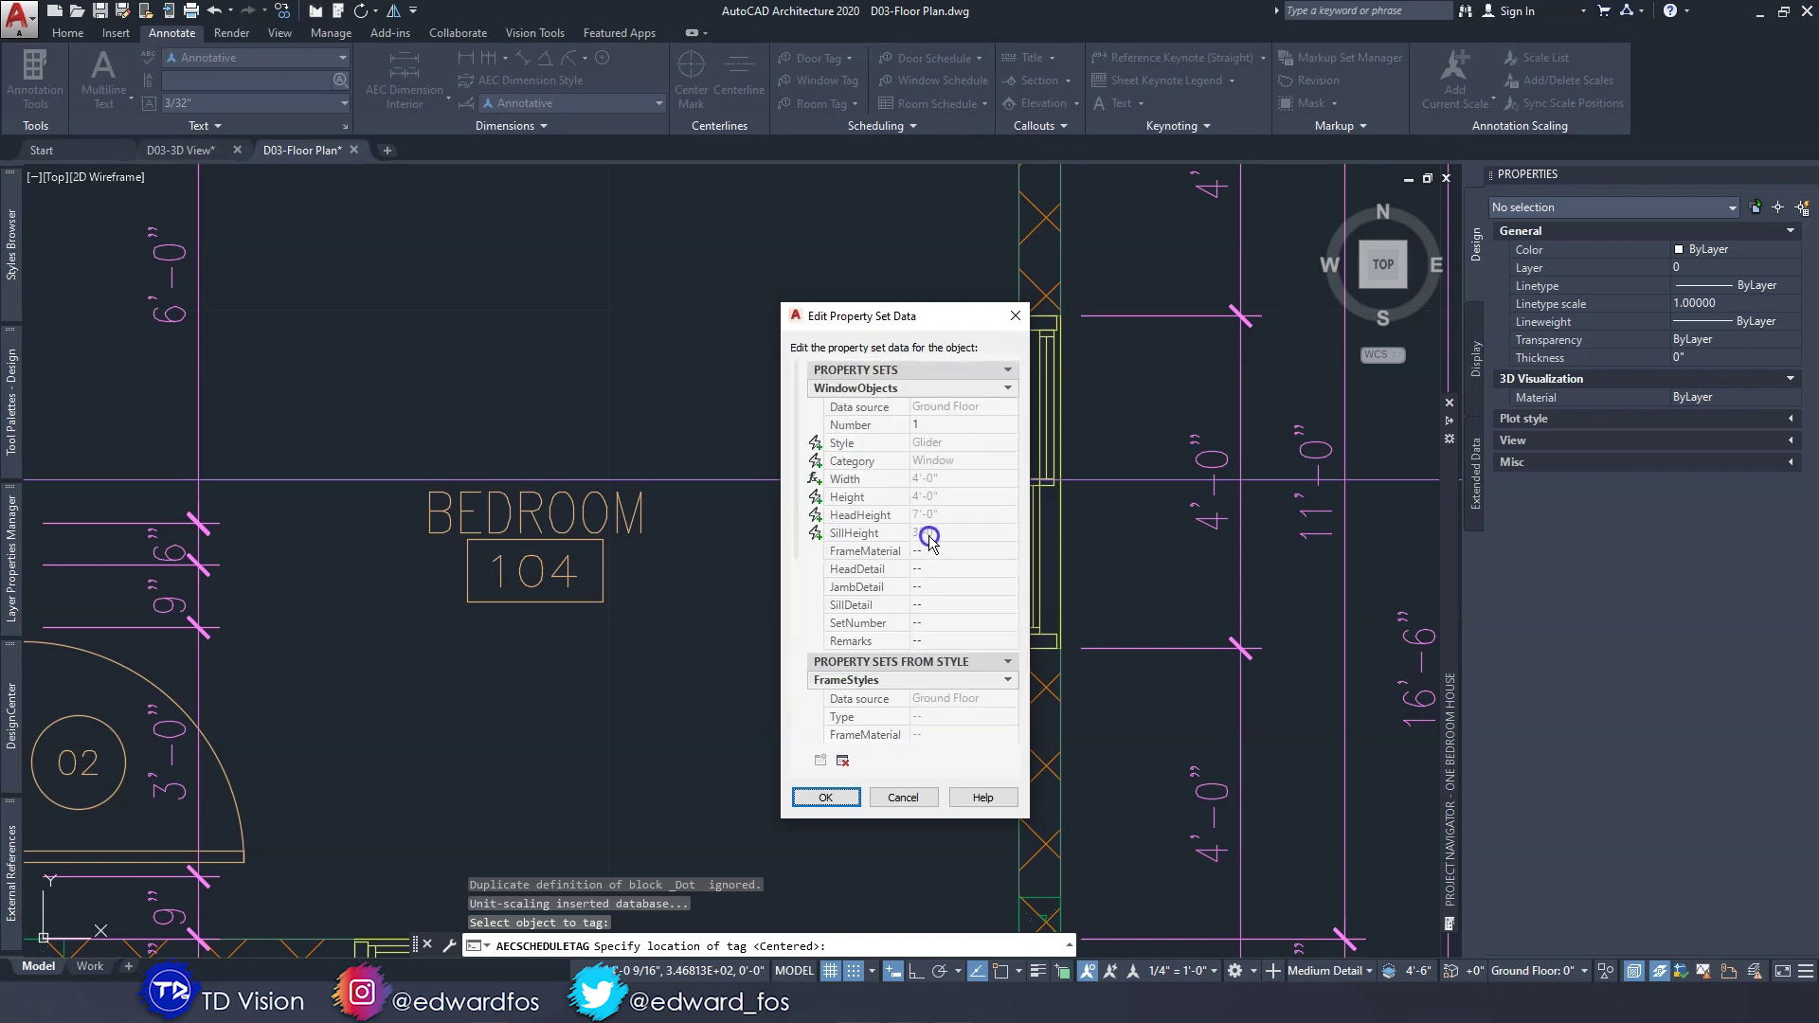
pyautogui.click(827, 798)
# Tag the bedroom window facing the porch on its room side, review its property set data and accept it.
pyautogui.scroll(-4, 889, 515)
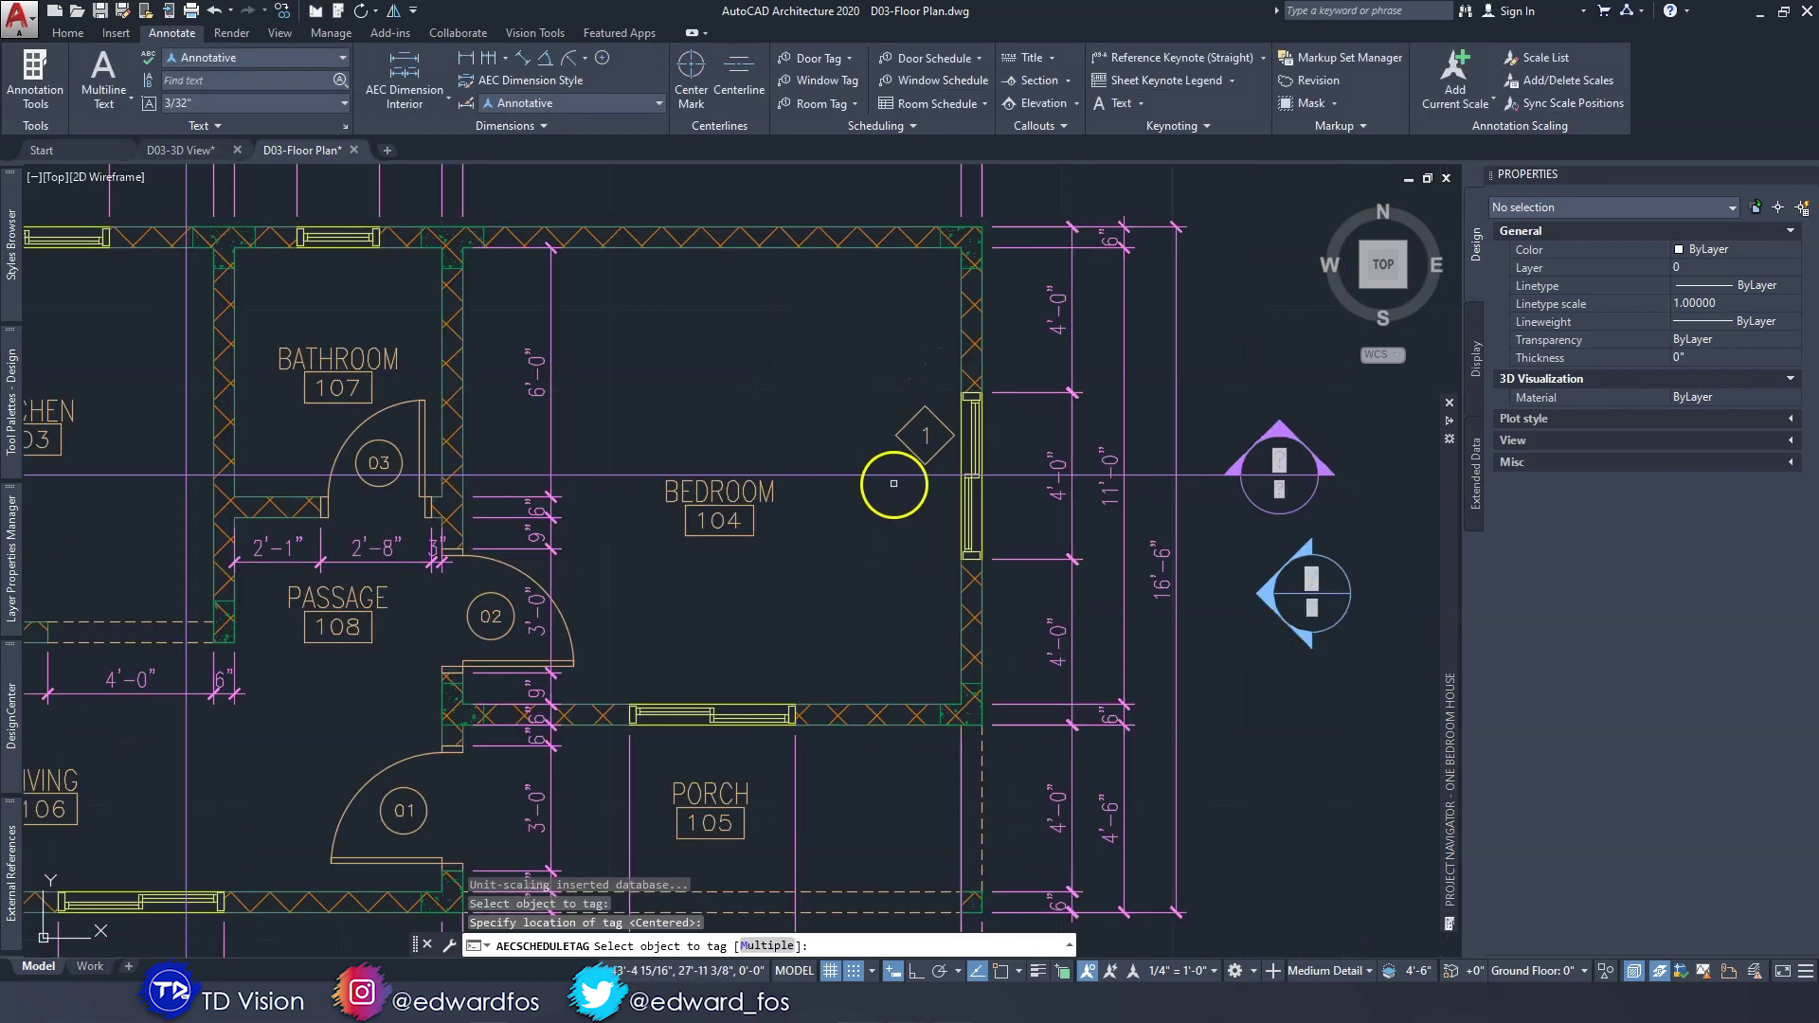
pyautogui.click(954, 531)
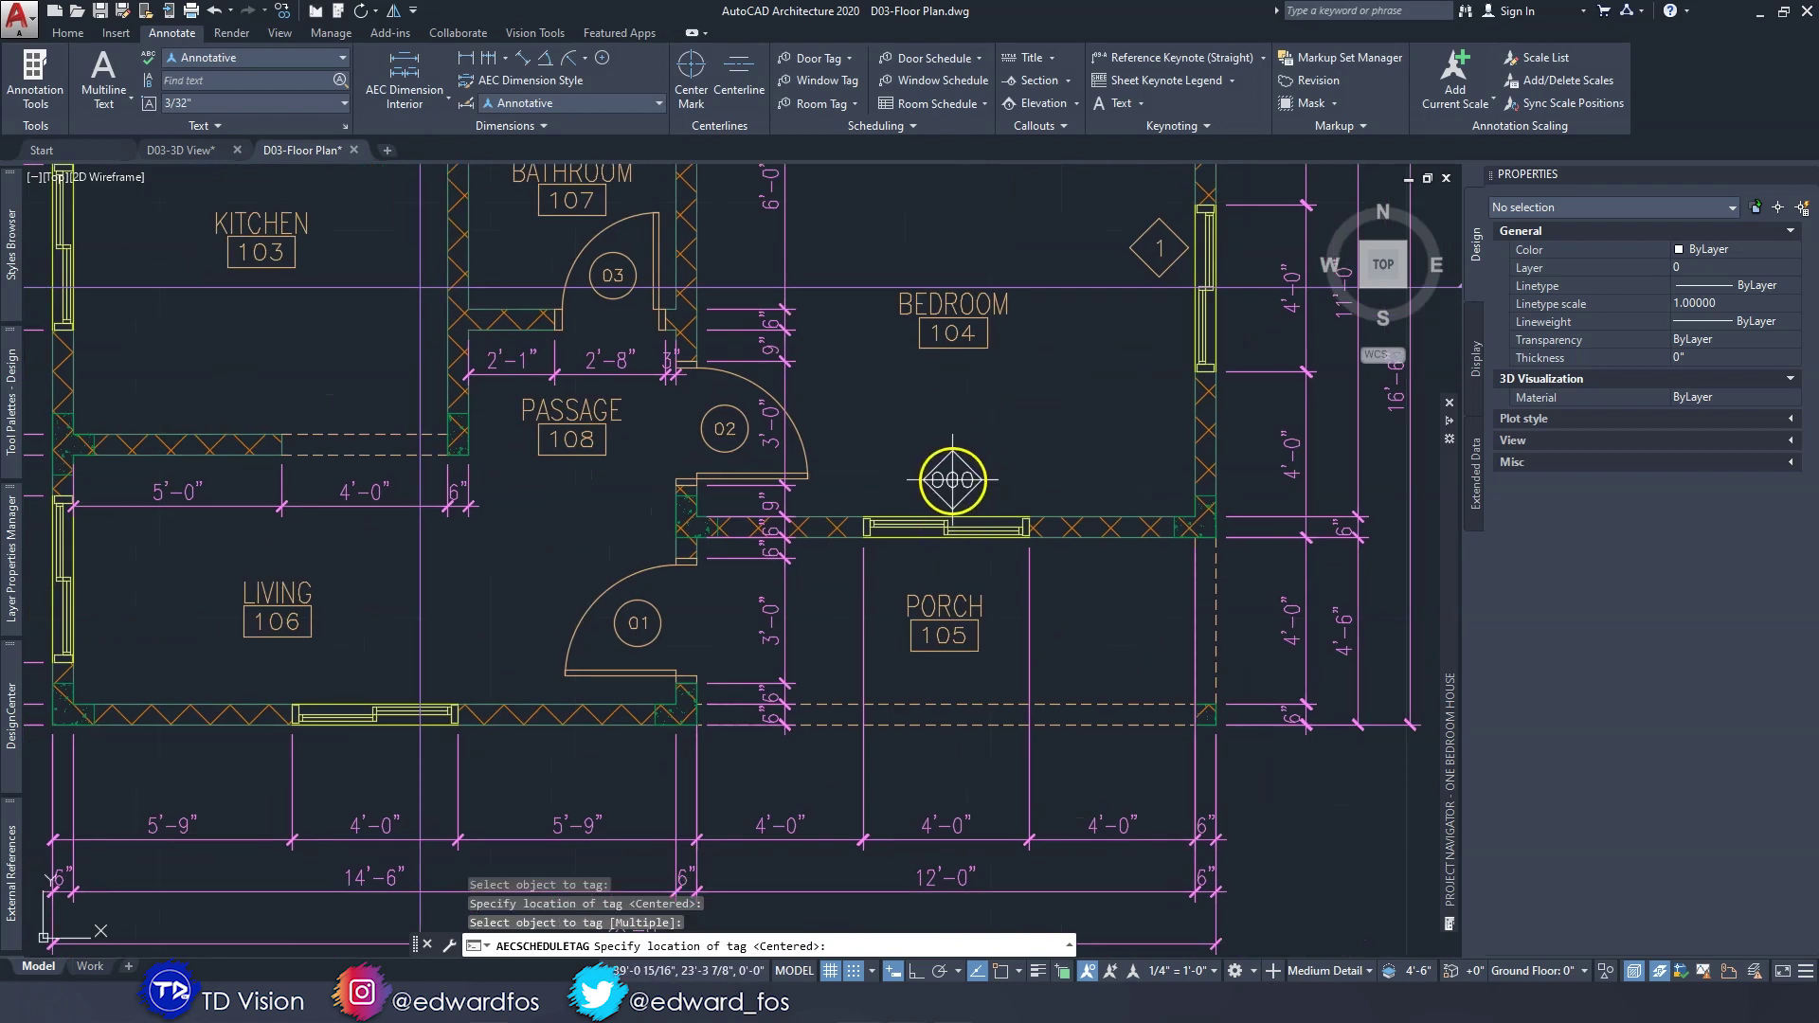
pyautogui.scroll(3, 954, 477)
pyautogui.click(941, 482)
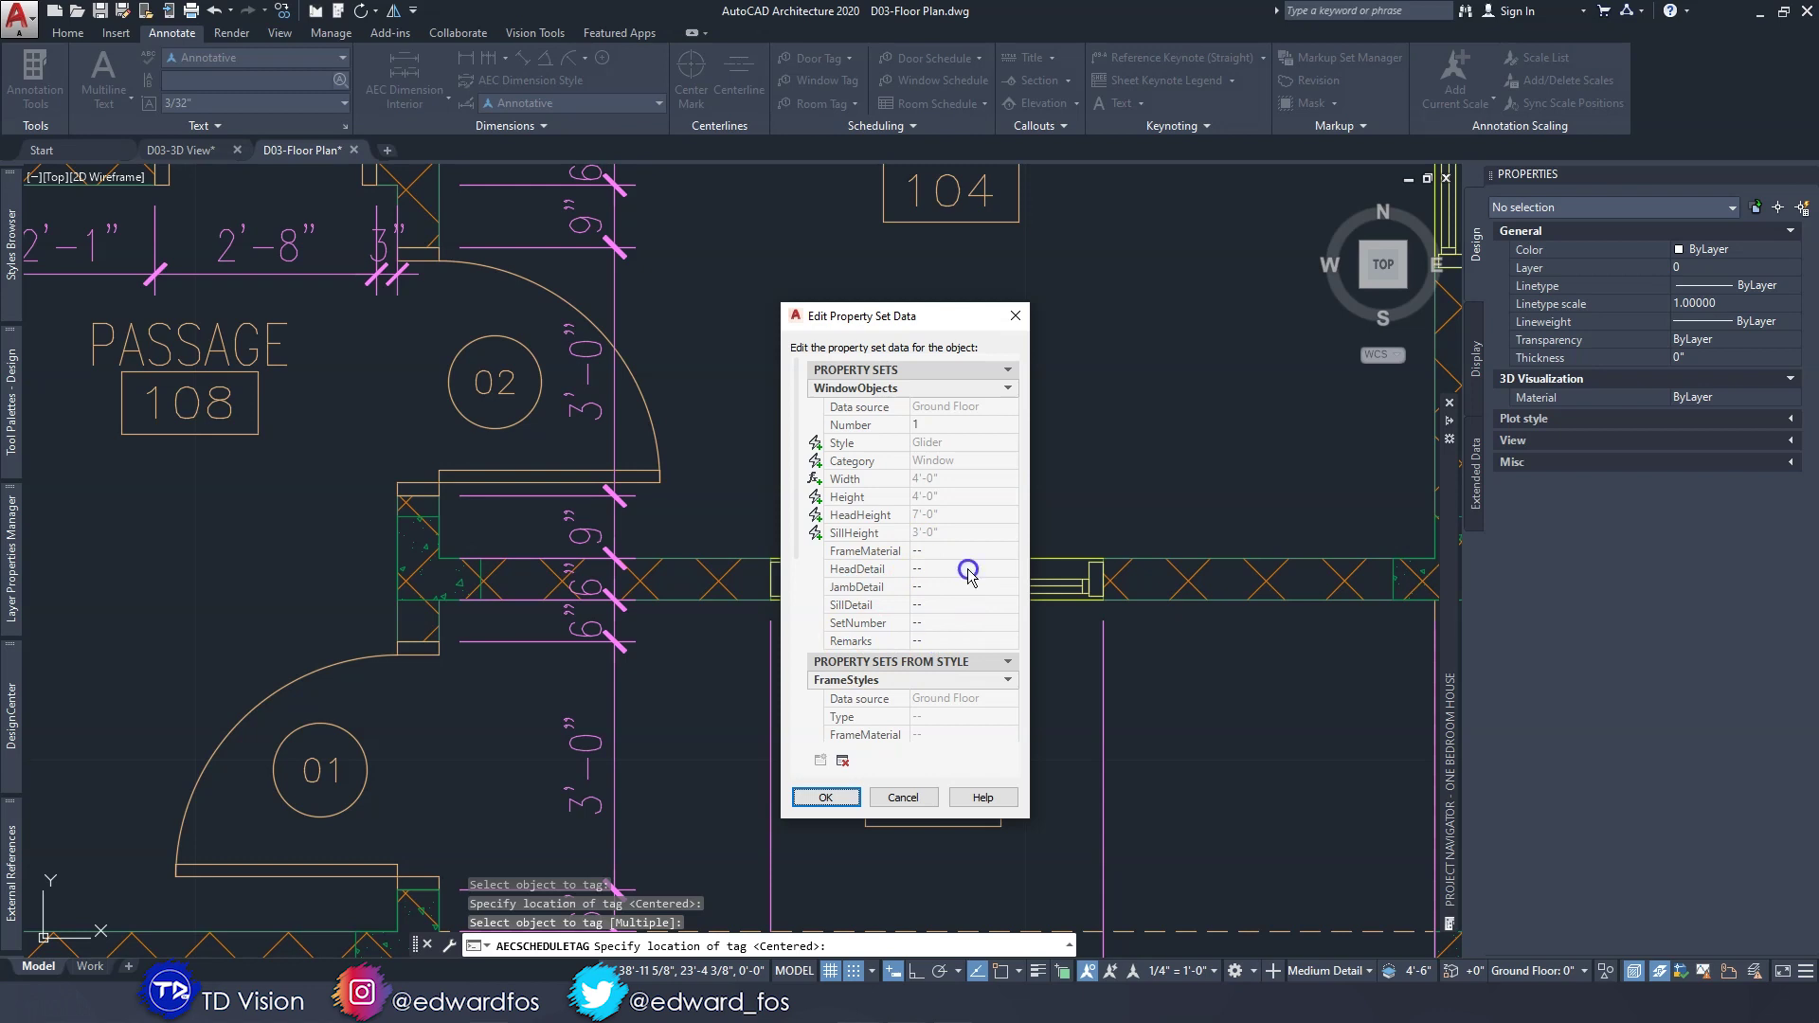
pyautogui.scroll(-2, 967, 572)
pyautogui.scroll(2, 967, 572)
pyautogui.click(827, 800)
# Tag the living room's south and west windows on the room side, accepting the property set data for each.
pyautogui.scroll(-3, 941, 536)
pyautogui.moveTo(832, 650); pyautogui.dragTo(1001, 499, button='middle')
pyautogui.click(511, 603)
pyautogui.click(528, 552)
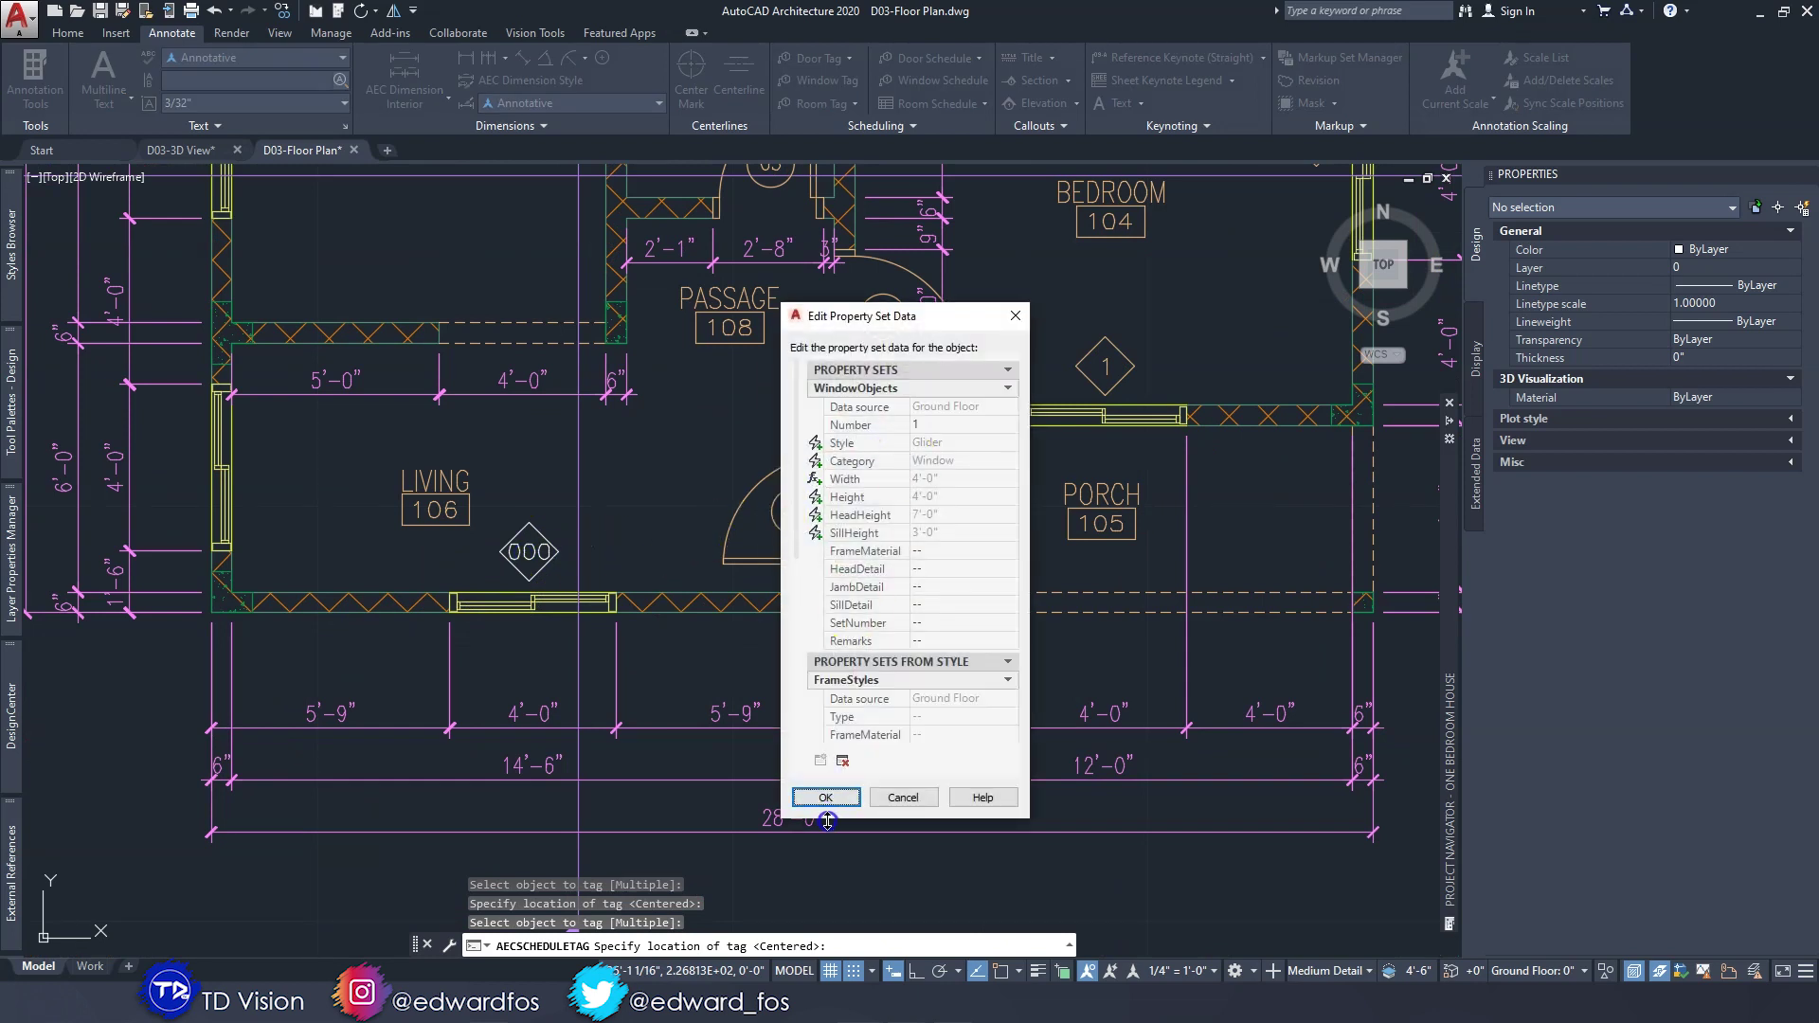
pyautogui.click(836, 796)
pyautogui.moveTo(426, 536); pyautogui.dragTo(635, 564, button='middle')
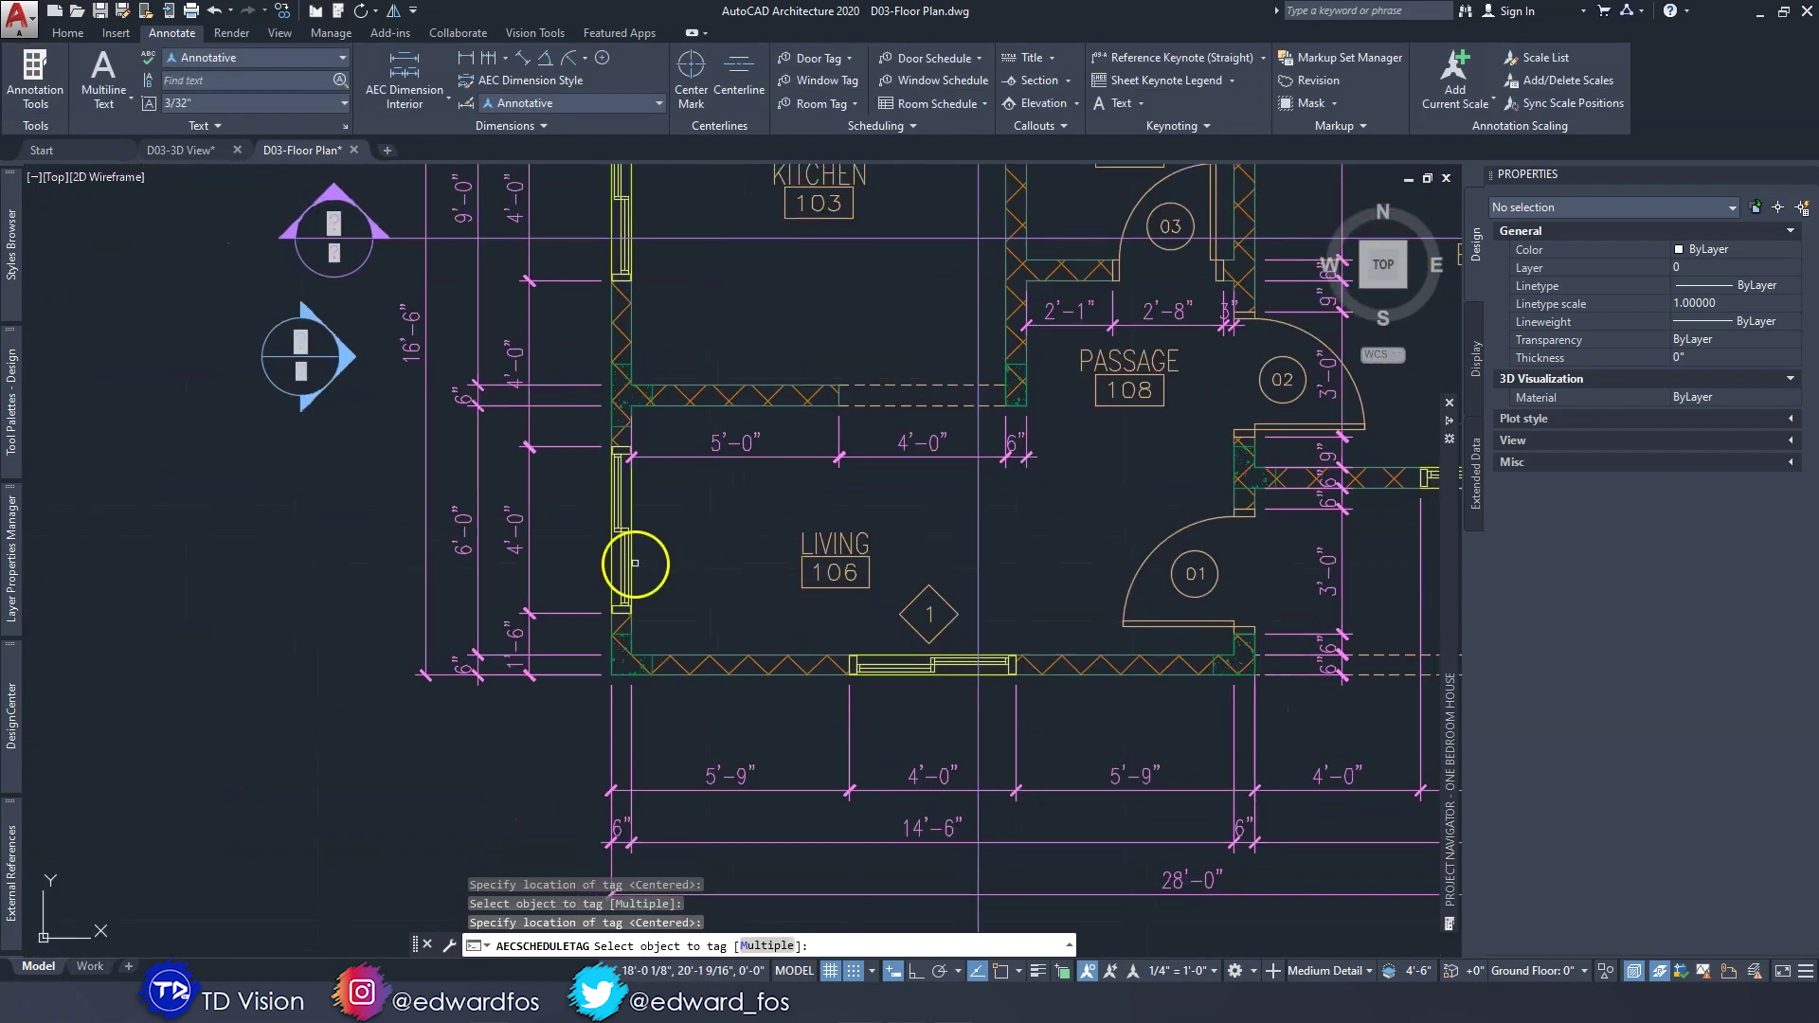
pyautogui.click(625, 563)
pyautogui.click(672, 538)
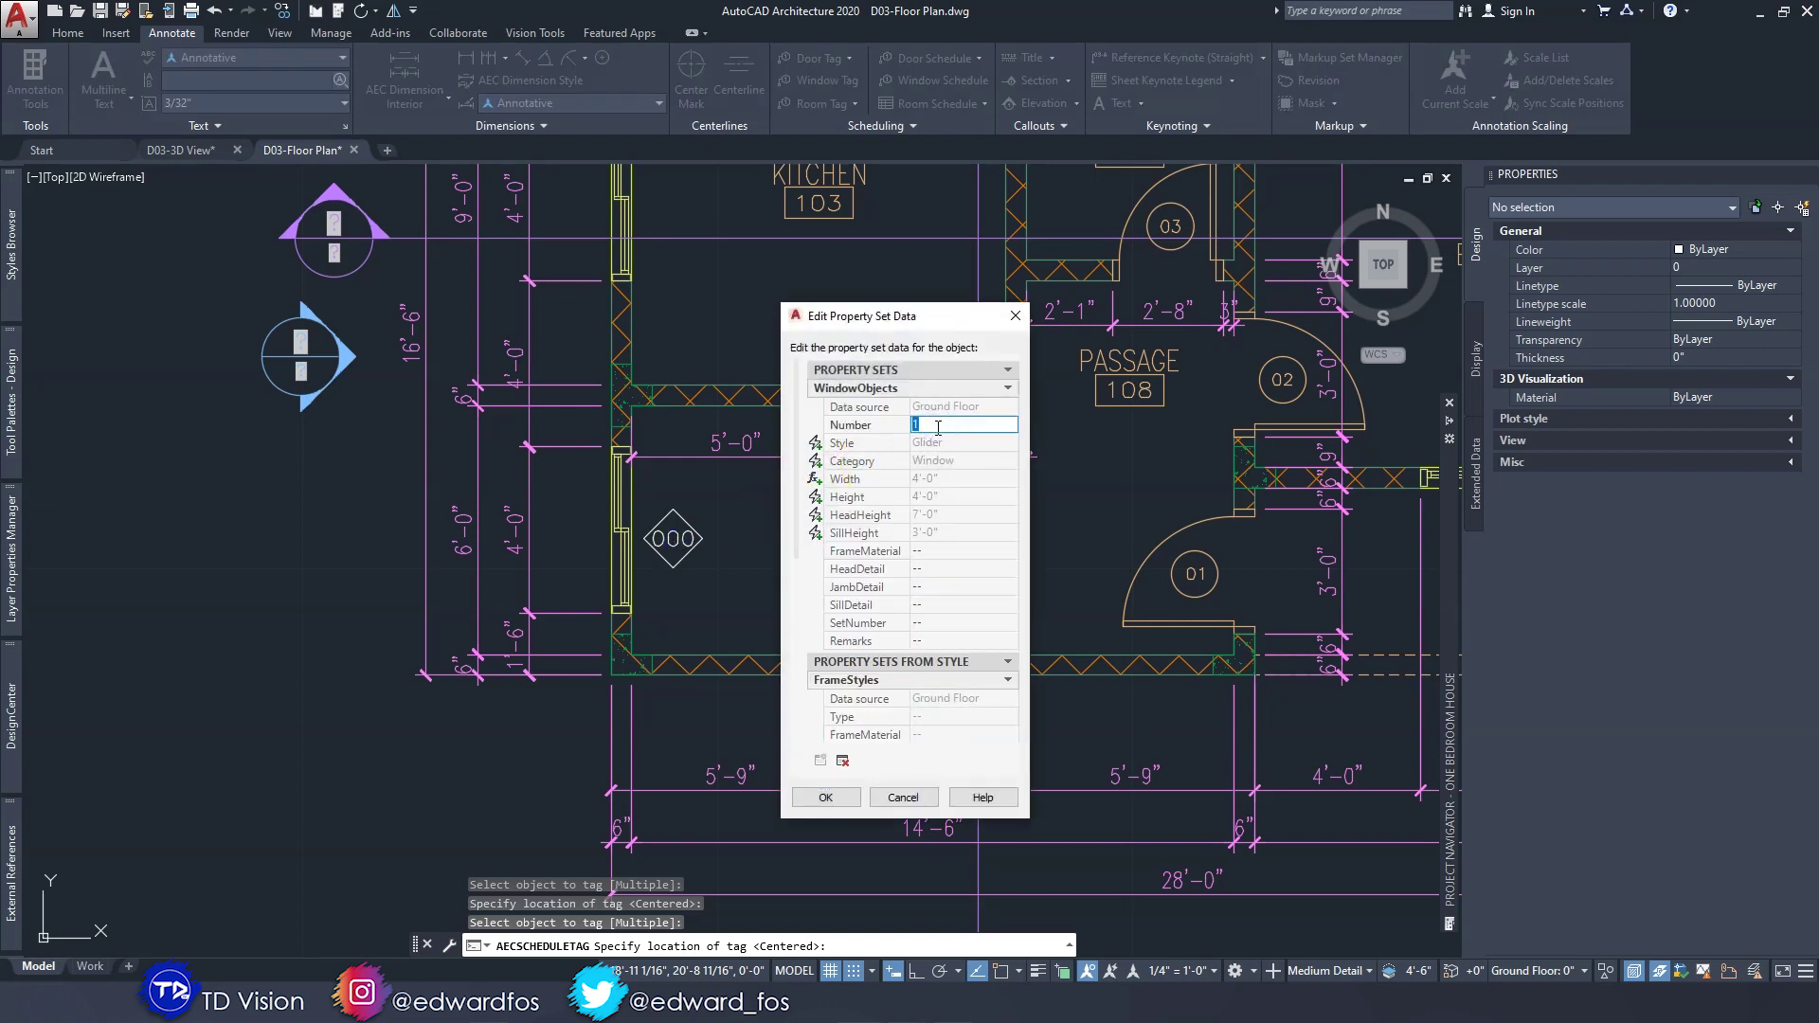
pyautogui.click(830, 796)
# Tag the kitchen's west and north windows on the room side, accepting the property set data for each.
pyautogui.moveTo(662, 486); pyautogui.dragTo(695, 530, button='middle')
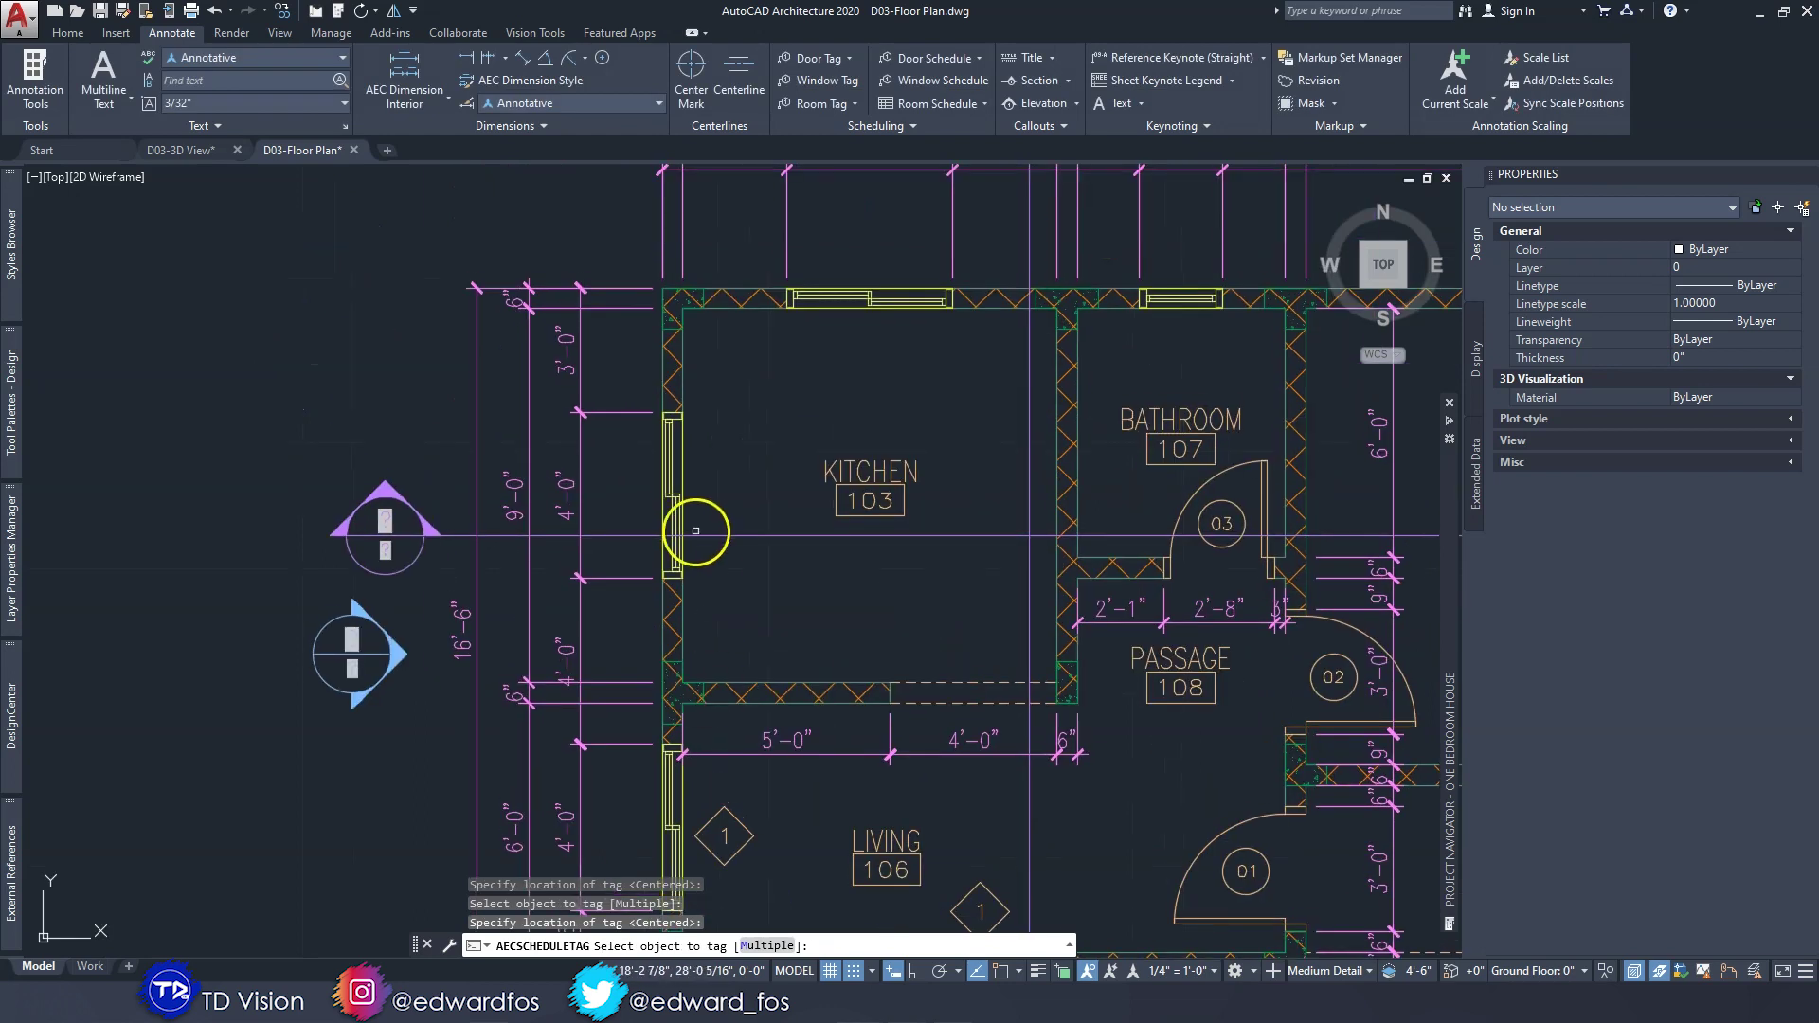
pyautogui.click(677, 492)
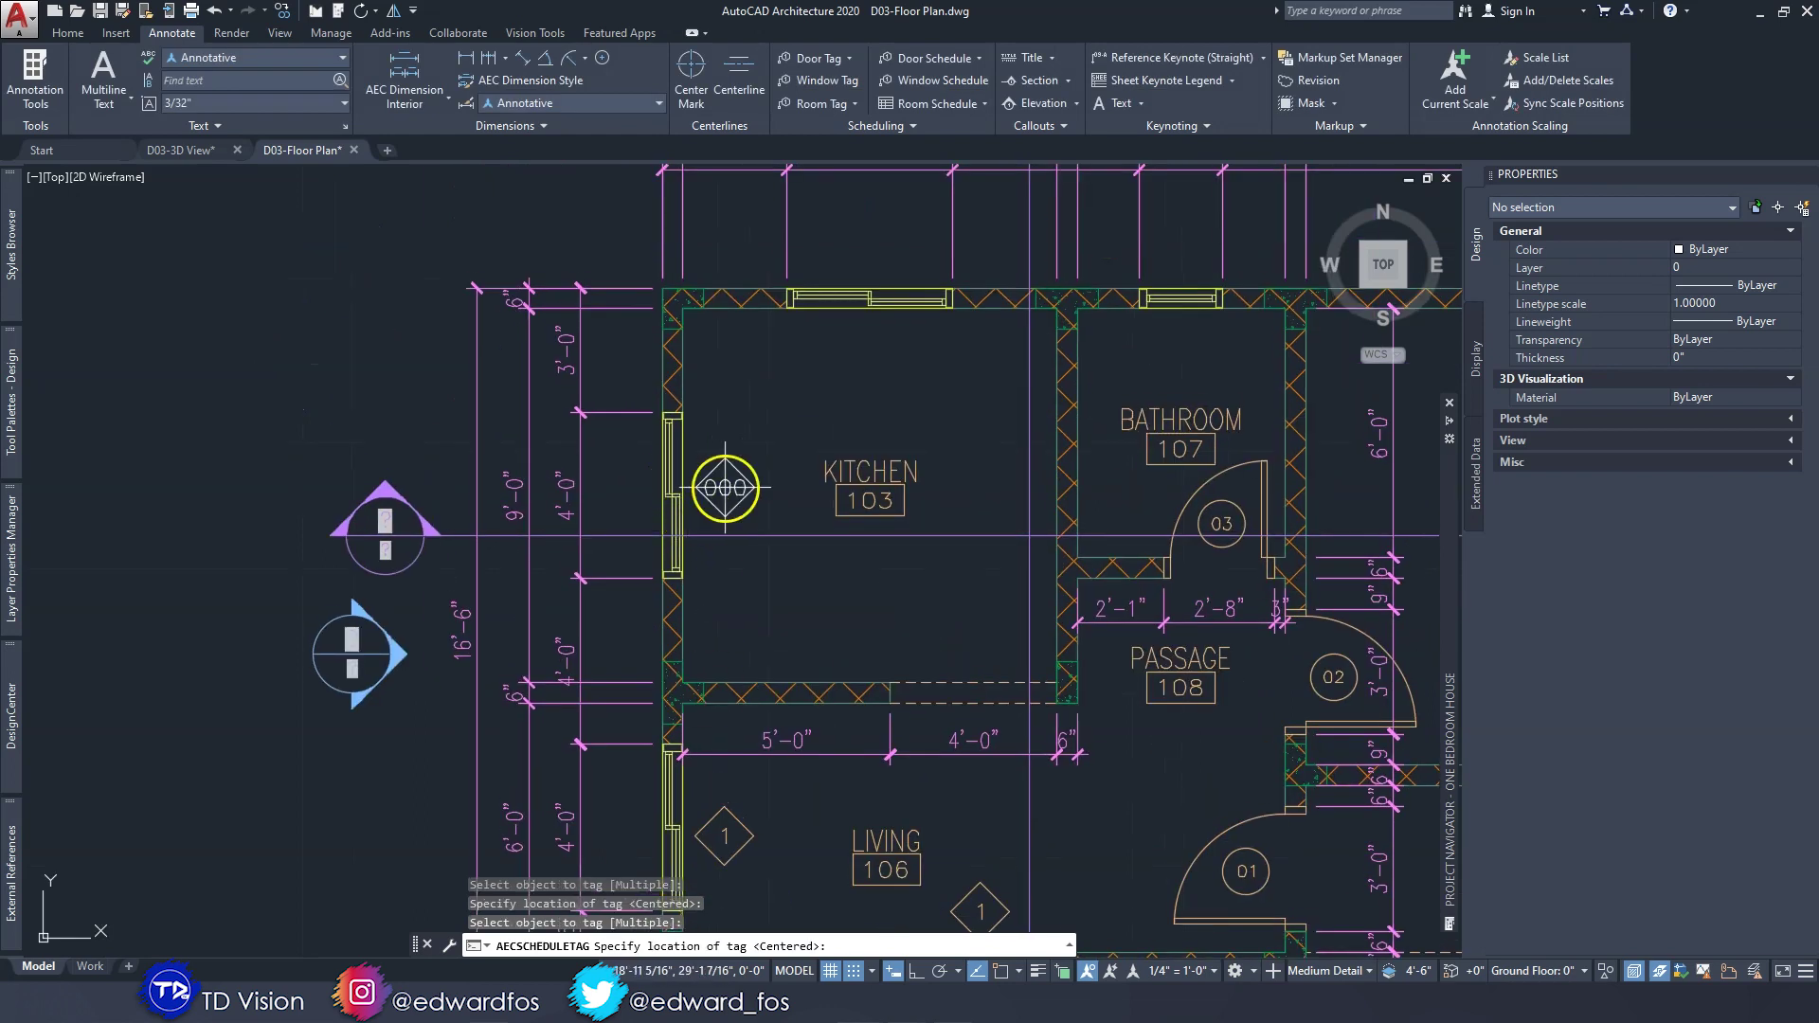
pyautogui.click(724, 487)
pyautogui.click(827, 797)
pyautogui.click(865, 299)
pyautogui.click(875, 337)
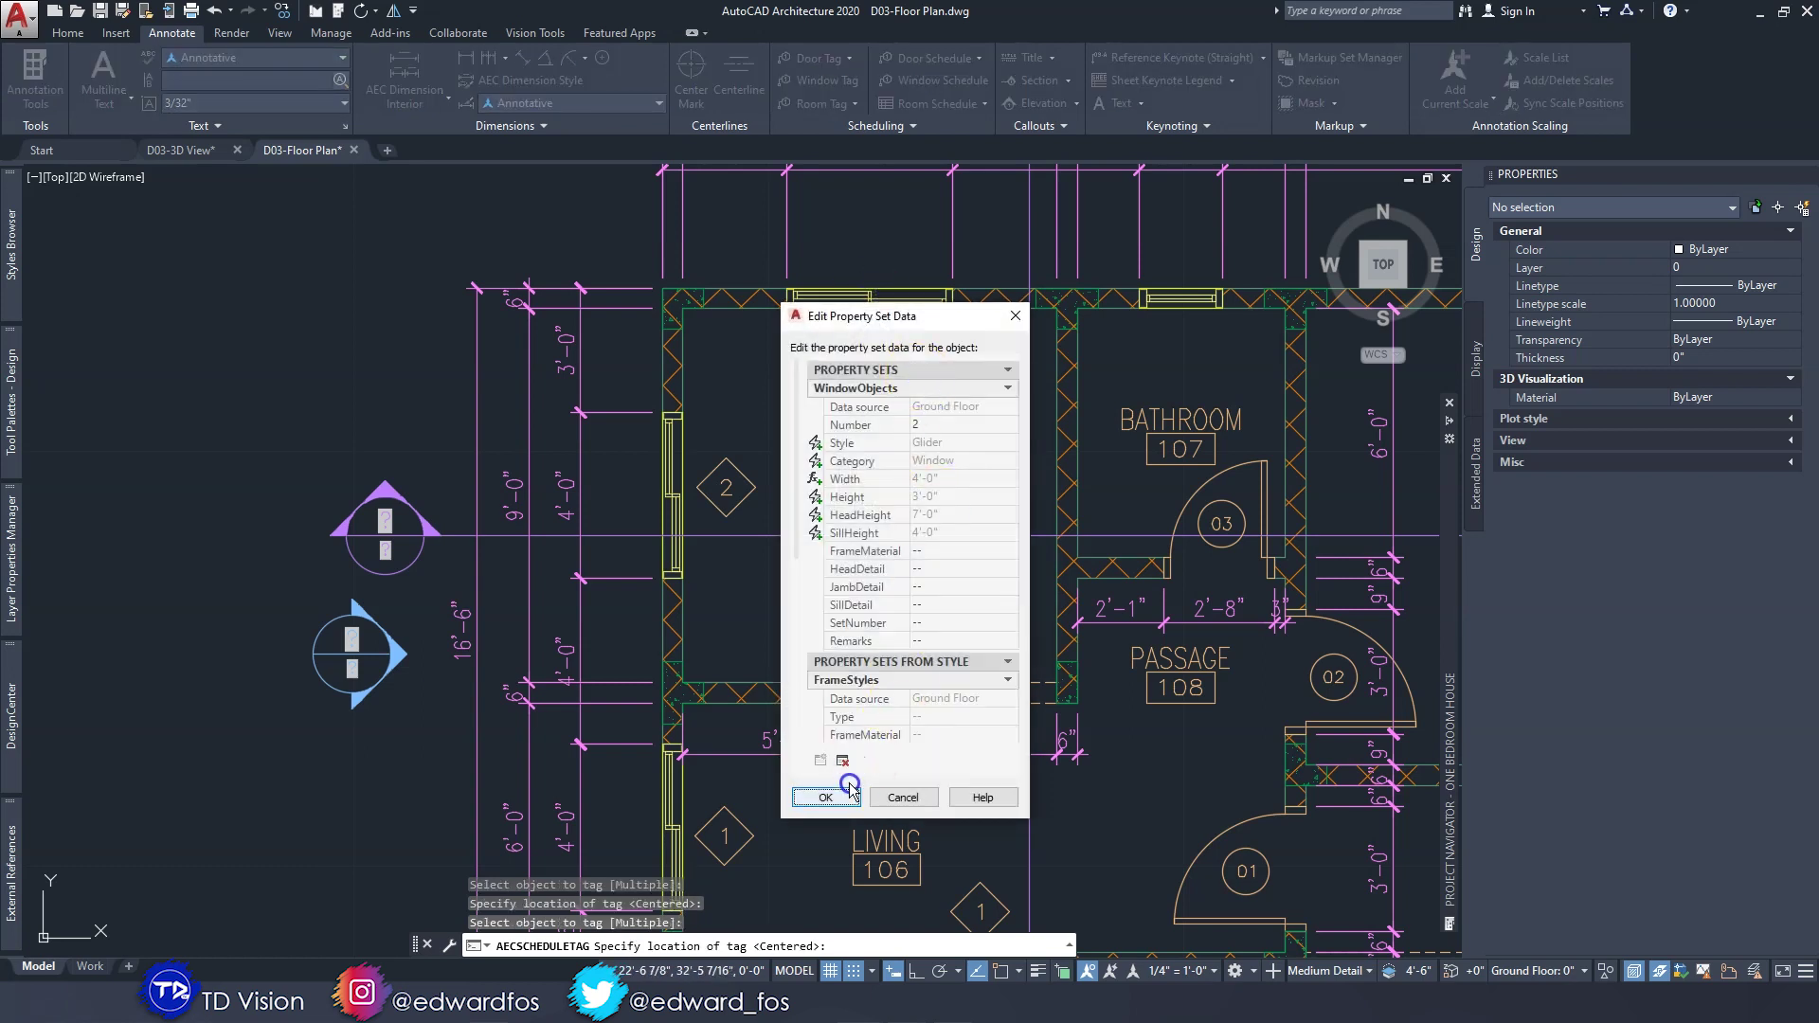
pyautogui.click(844, 801)
# Tag the bathroom window just inside the room, accept its property set data and end the tagging command.
pyautogui.moveTo(960, 466); pyautogui.dragTo(786, 560, button='middle')
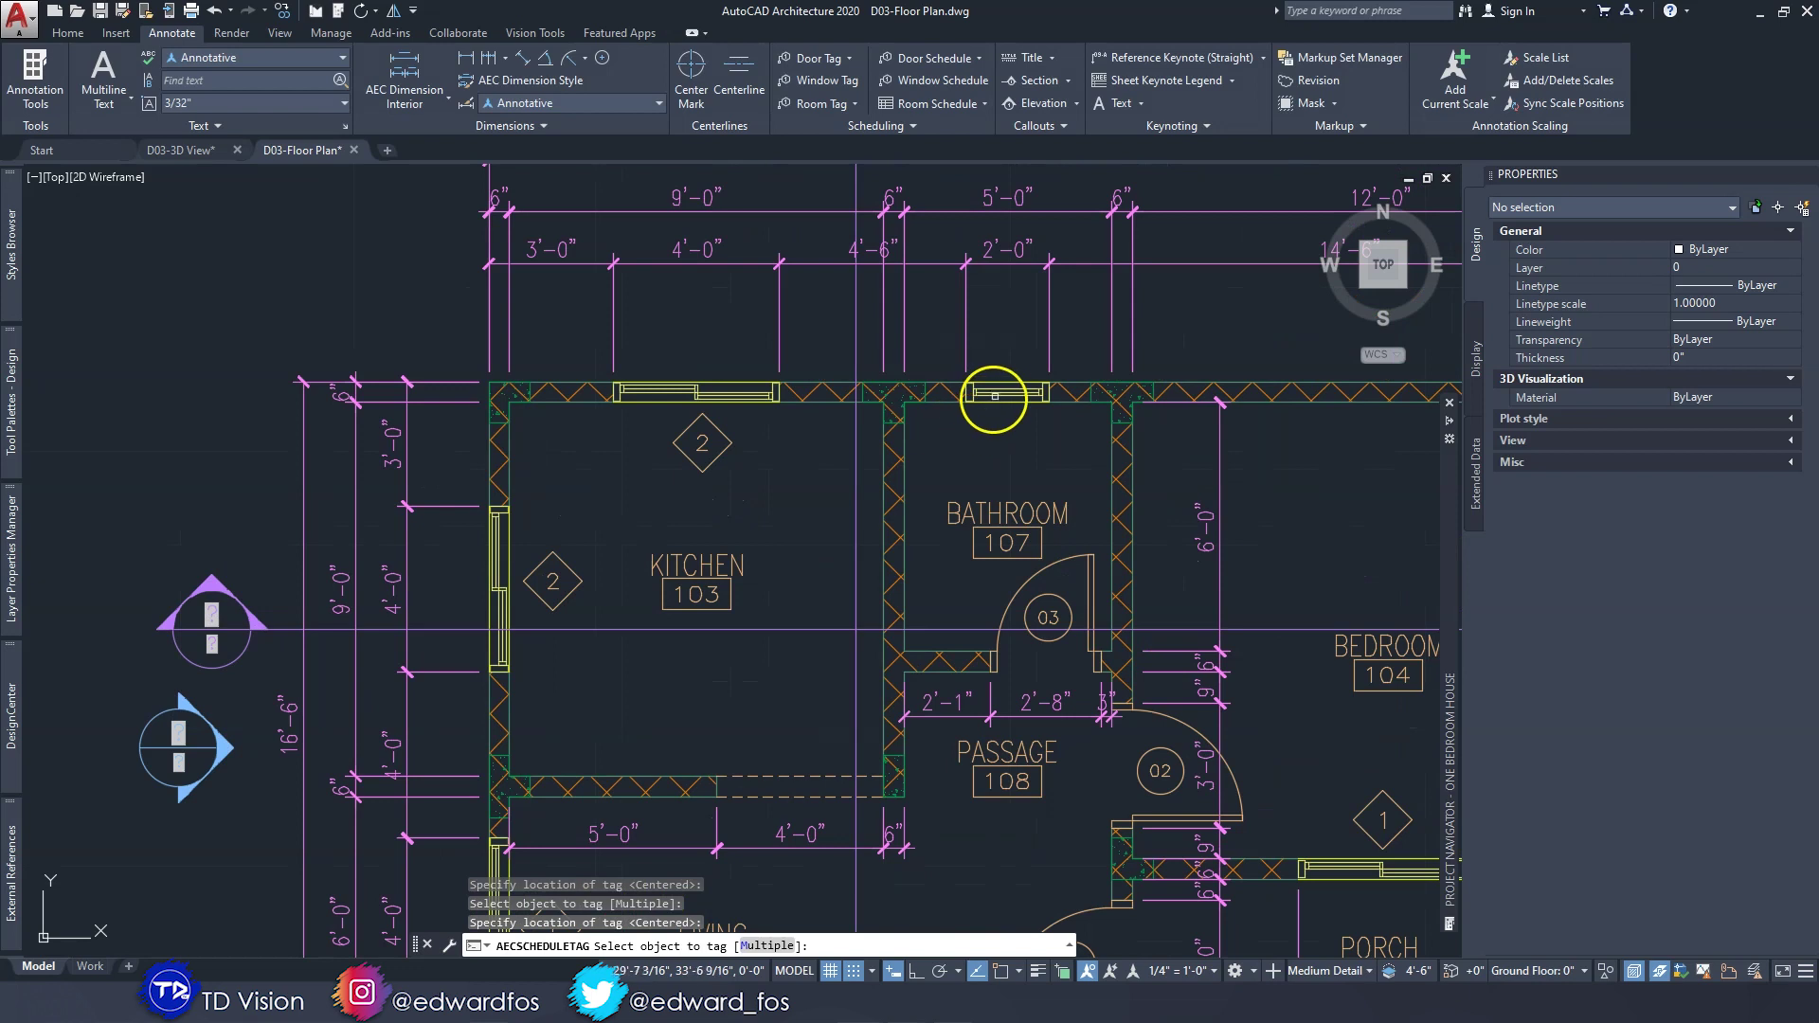
pyautogui.click(998, 391)
pyautogui.click(1004, 442)
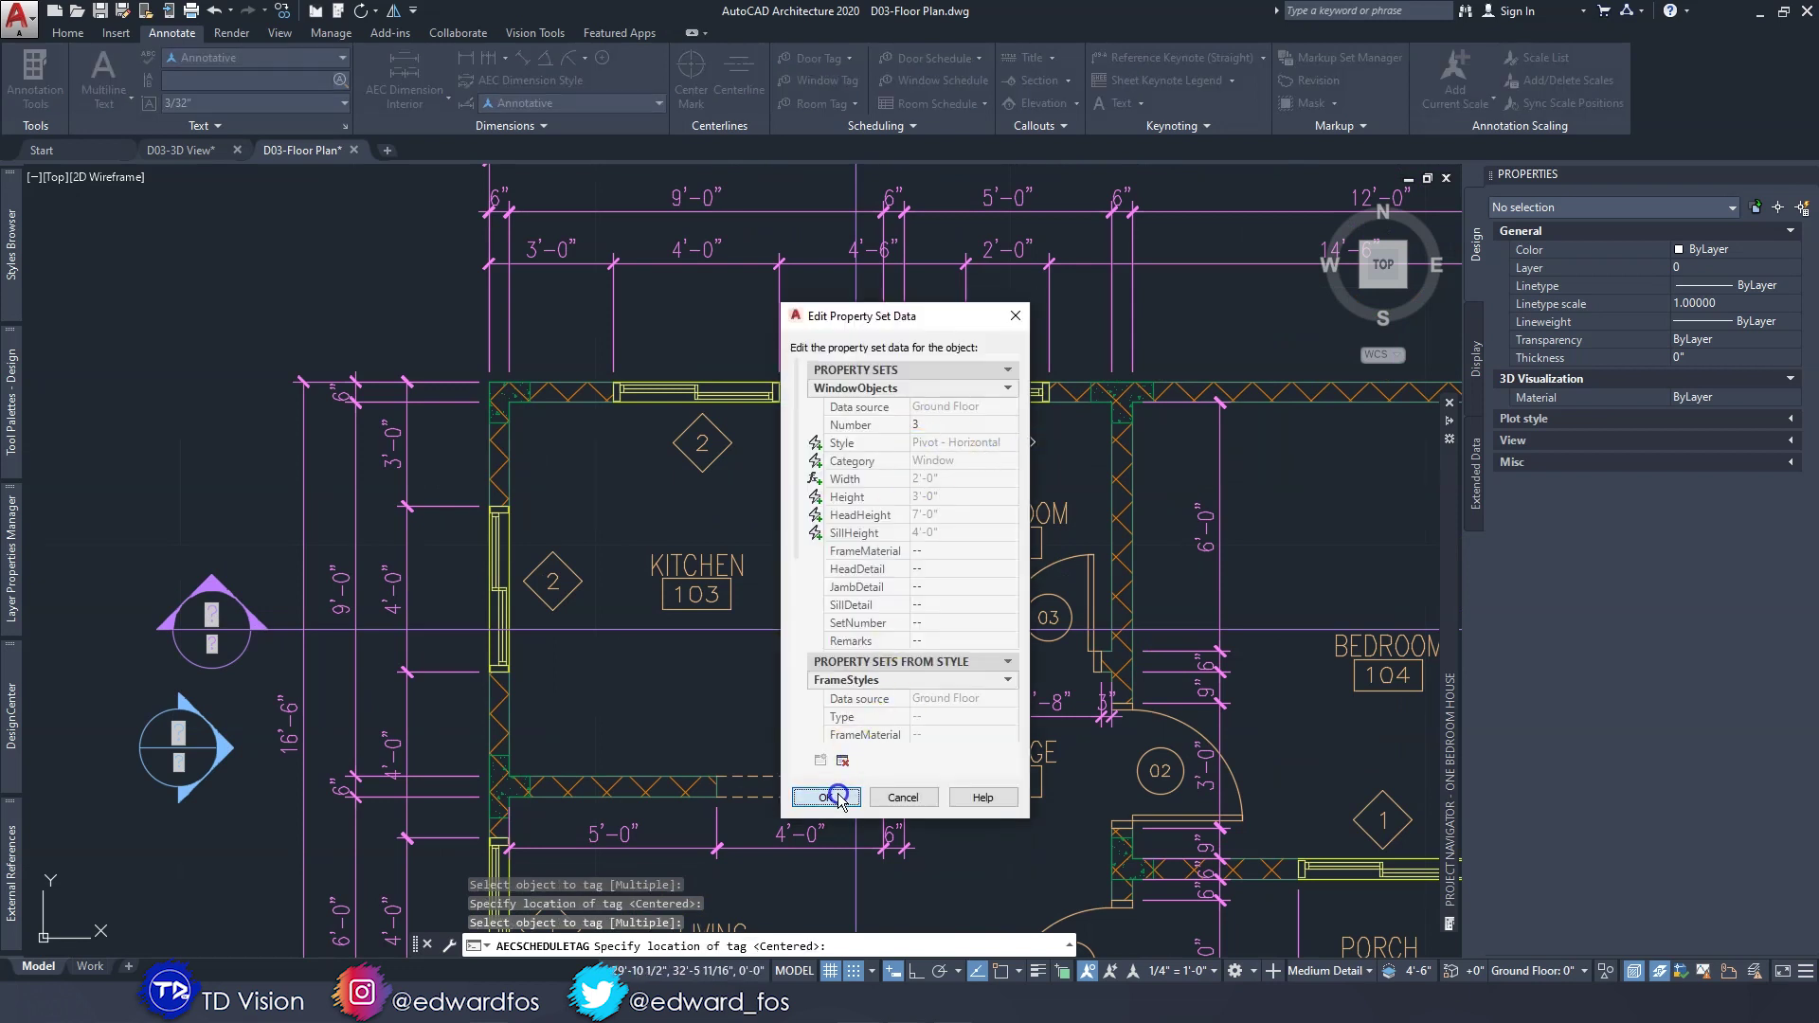
pyautogui.click(838, 798)
pyautogui.press('Escape')
pyautogui.press('Escape')
# Move the passage's room tag slightly down, away from the 2'-1" and 2'-8" dimensions.
pyautogui.scroll(-3, 853, 436)
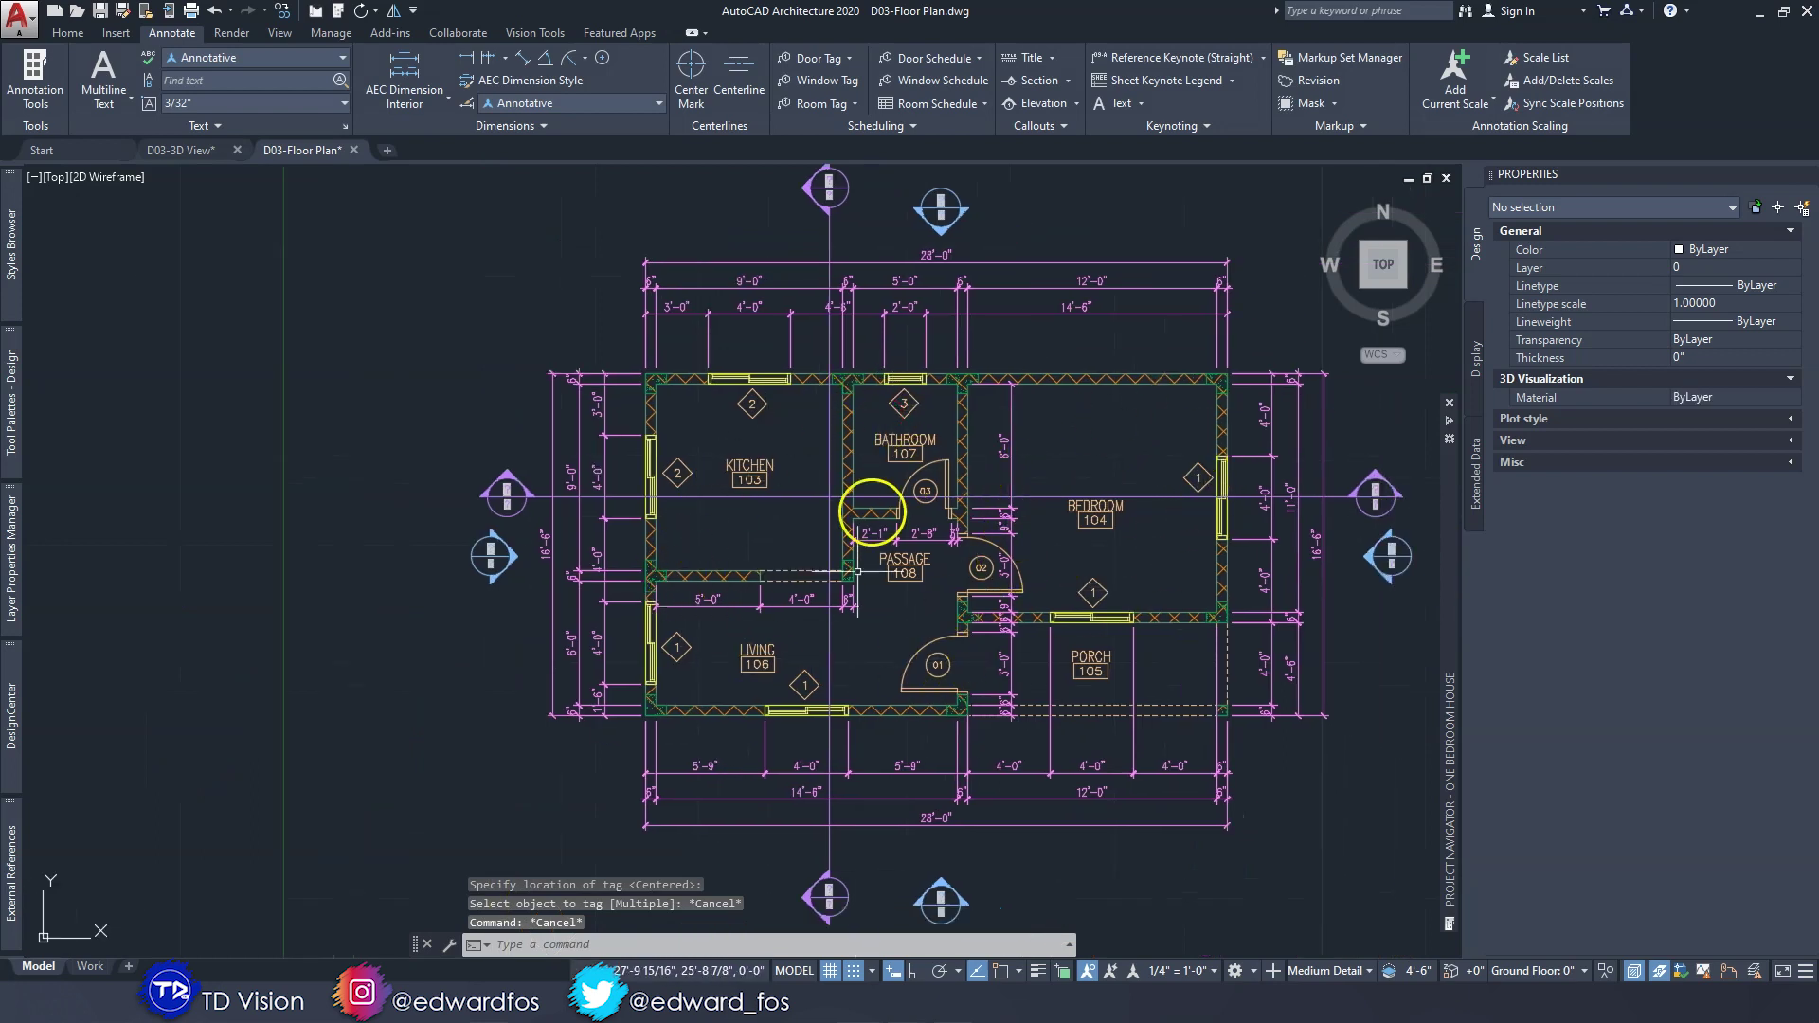
pyautogui.moveTo(991, 562)
pyautogui.mouseDown(button='middle')
pyautogui.moveTo(938, 527)
pyautogui.moveTo(891, 544)
pyautogui.mouseUp(button='middle')
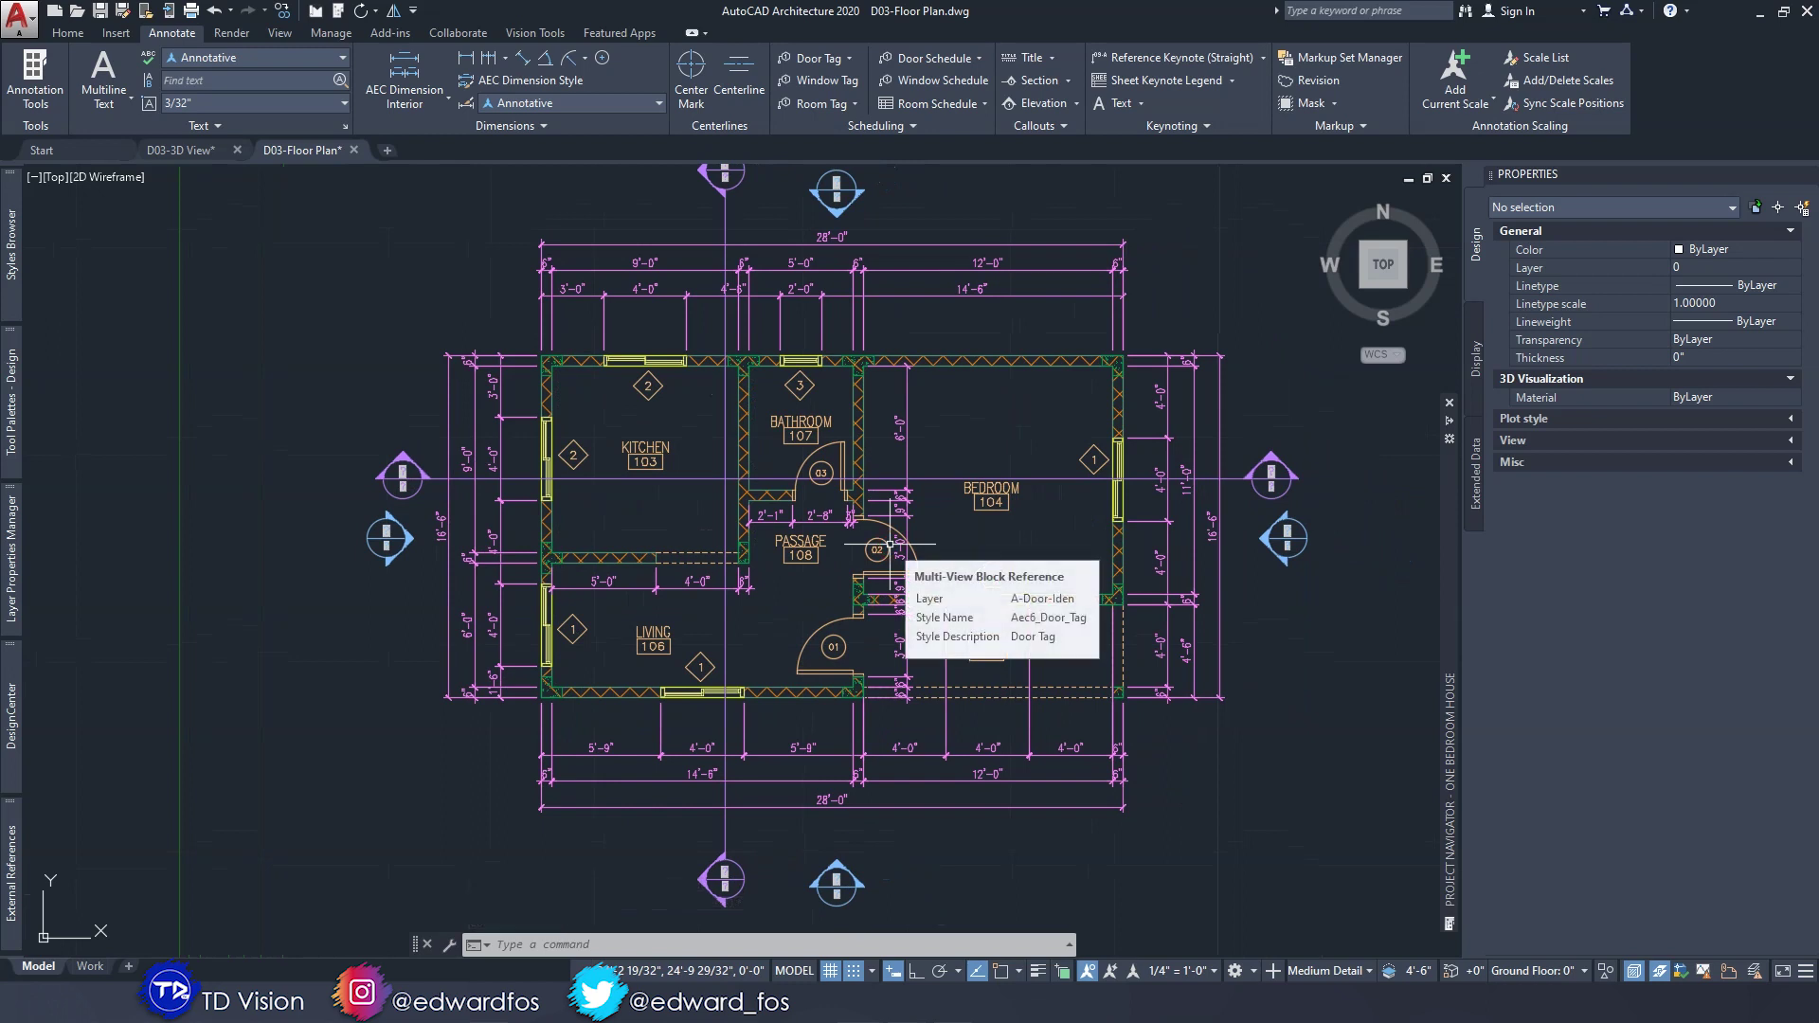
pyautogui.scroll(3, 812, 562)
pyautogui.click(820, 568)
pyautogui.click(789, 531)
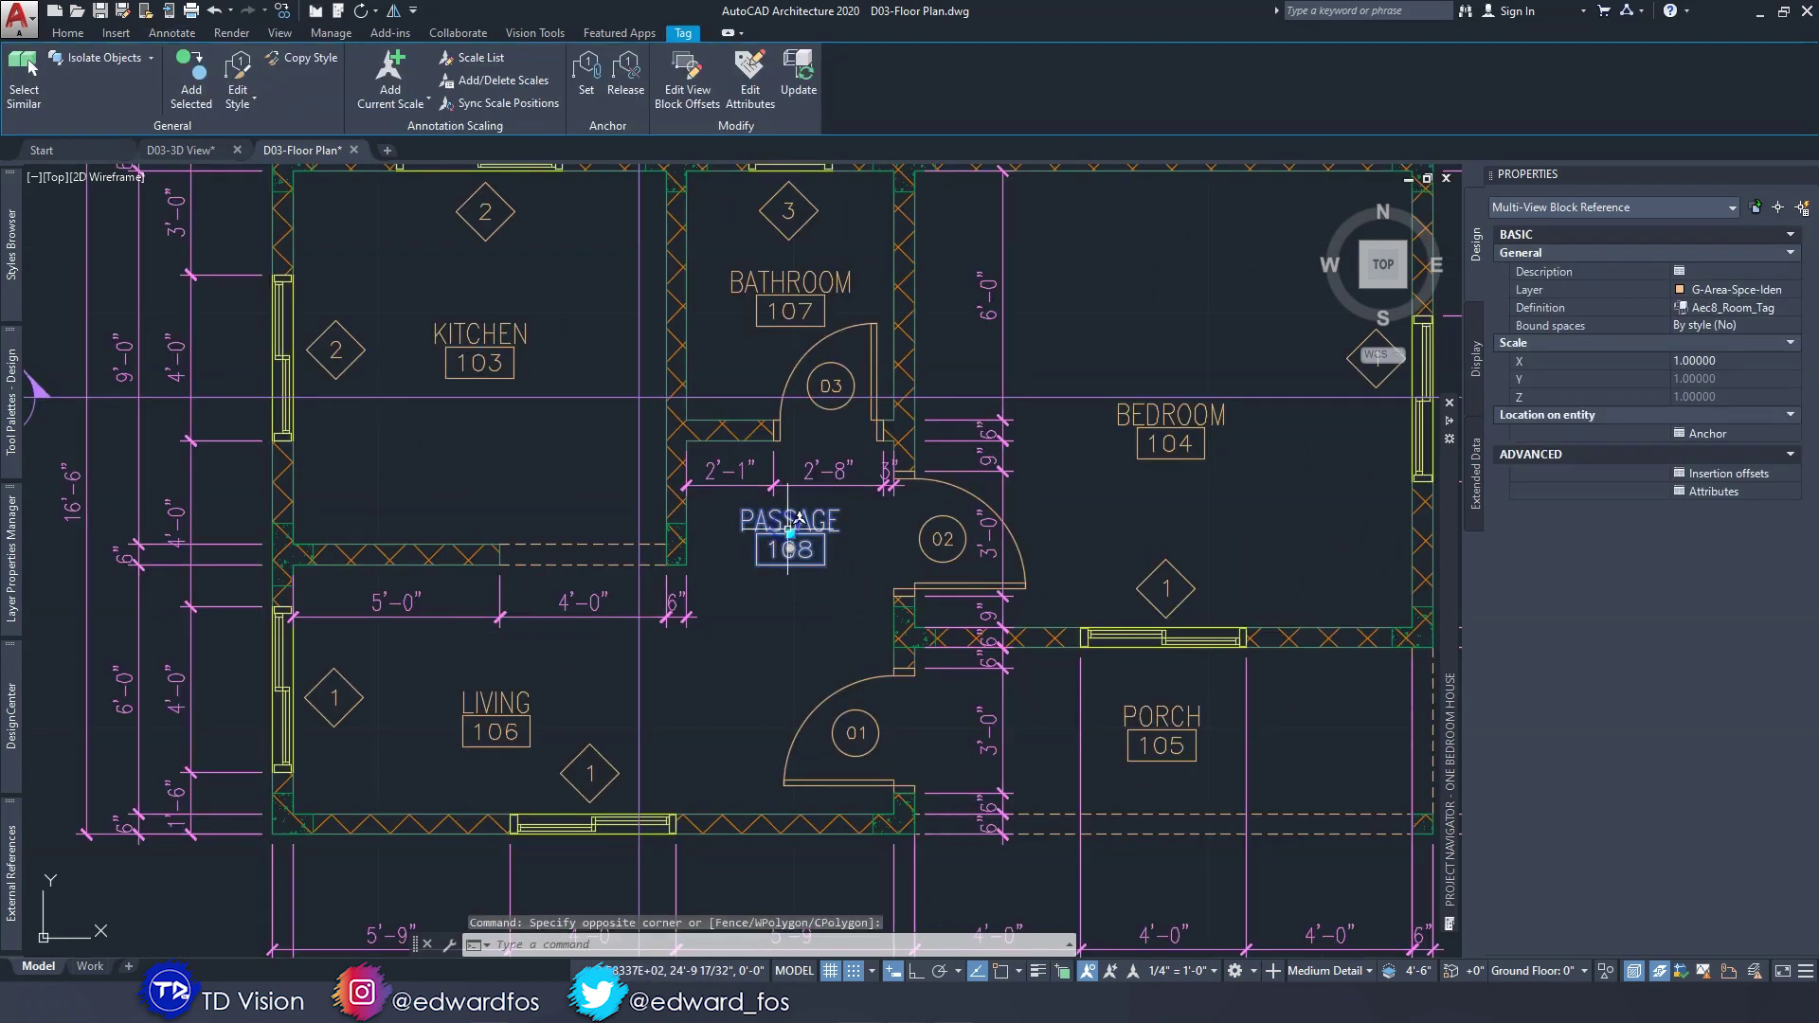
pyautogui.click(791, 532)
pyautogui.click(794, 572)
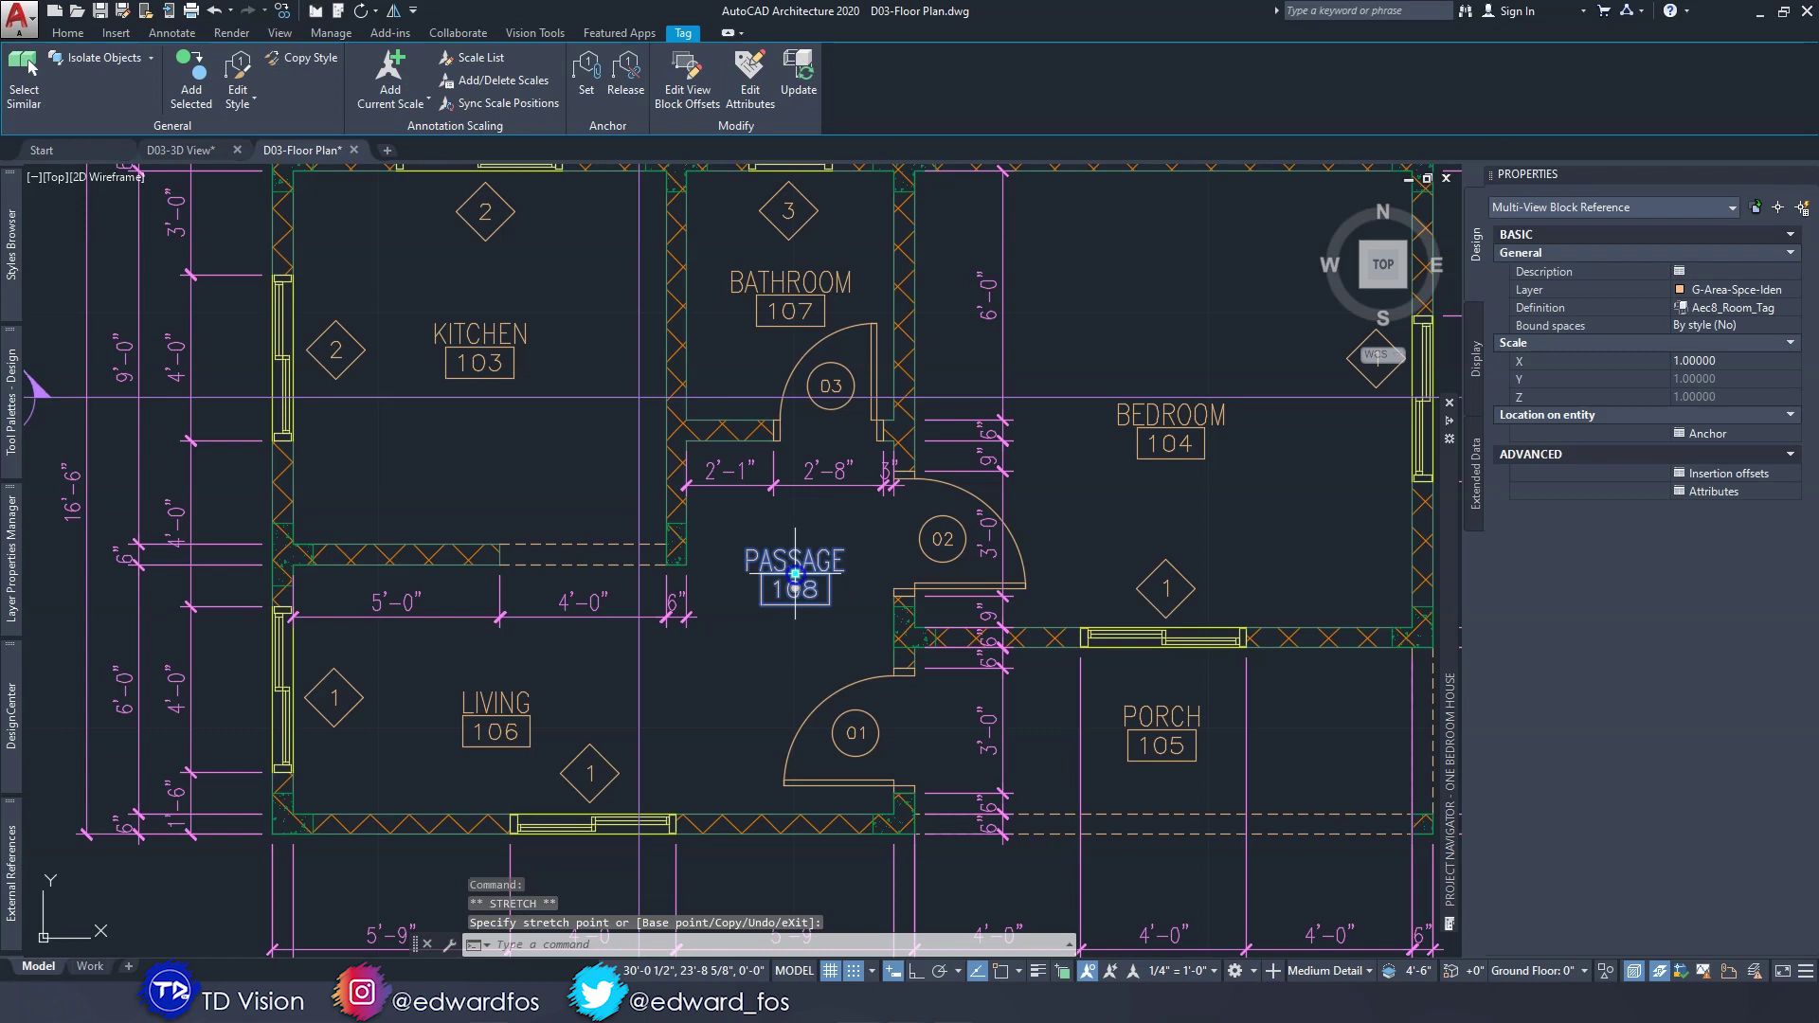
# Move the 2'-1" and 2'-8" dimension line in the passage slightly south, closer to the room tag.
pyautogui.press('Escape')
pyautogui.click(786, 479)
pyautogui.scroll(3, 787, 478)
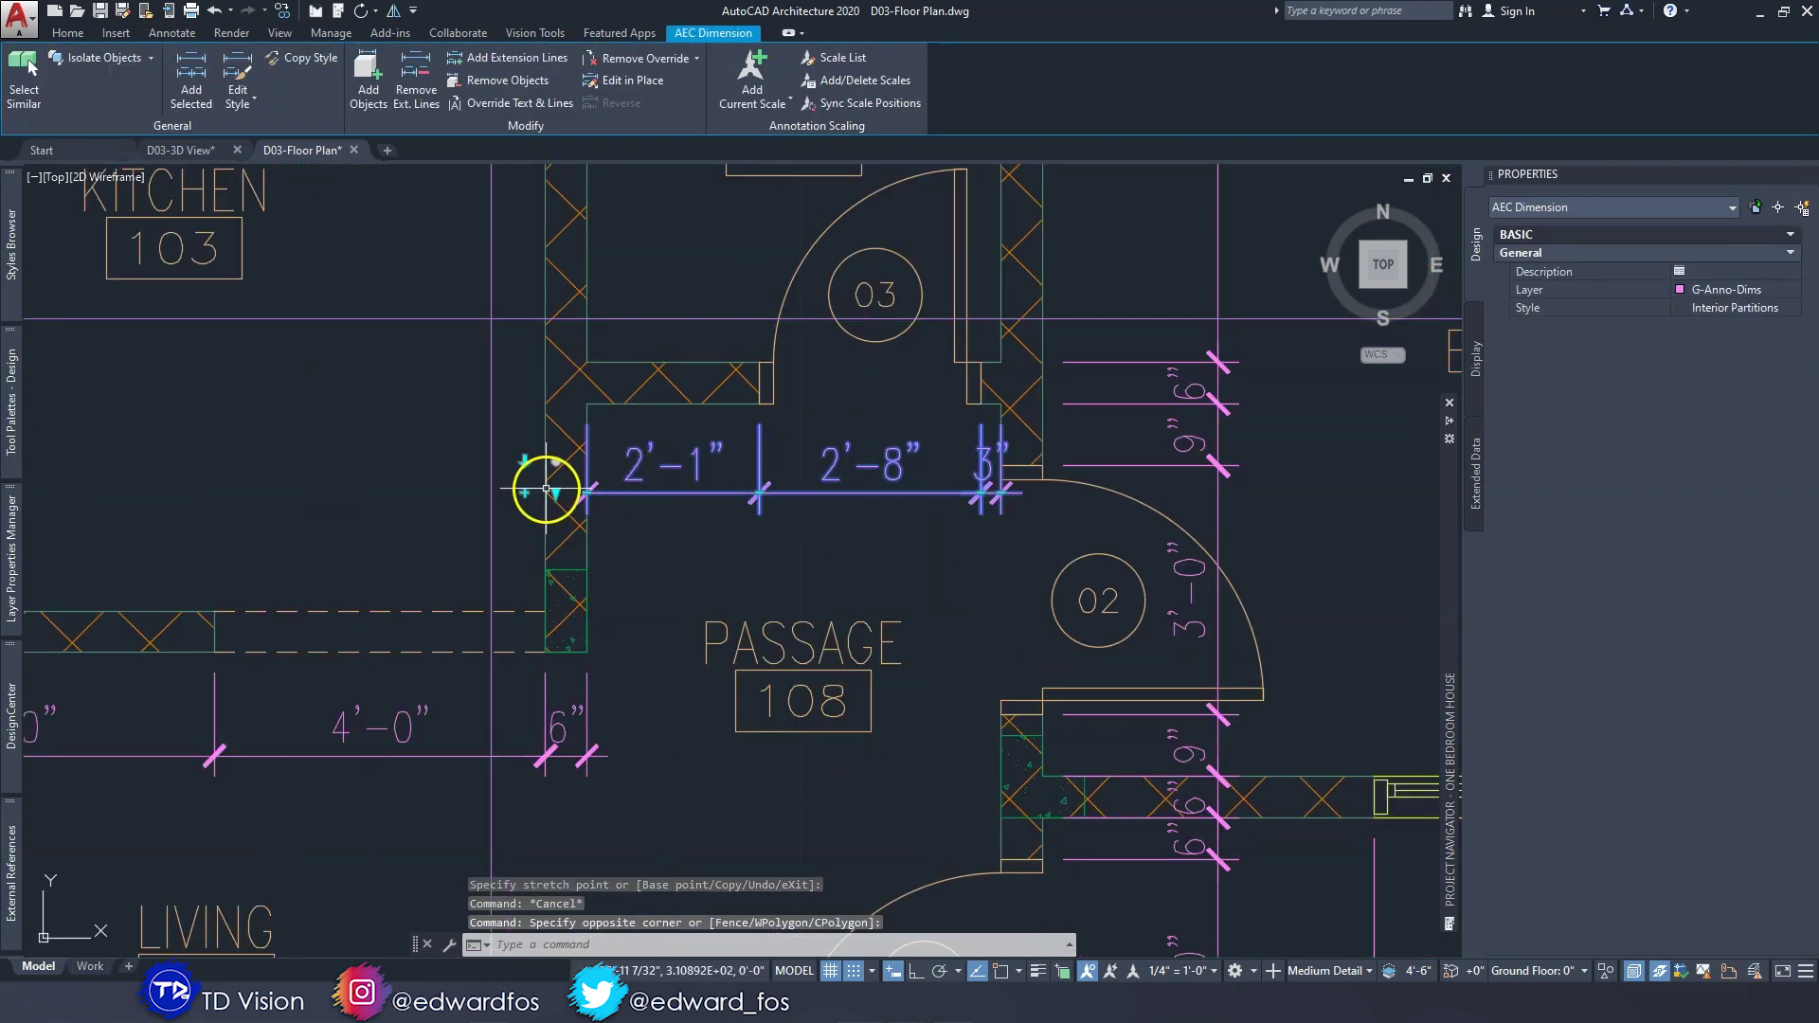
pyautogui.click(554, 492)
pyautogui.press('Escape')
pyautogui.scroll(-5, 901, 508)
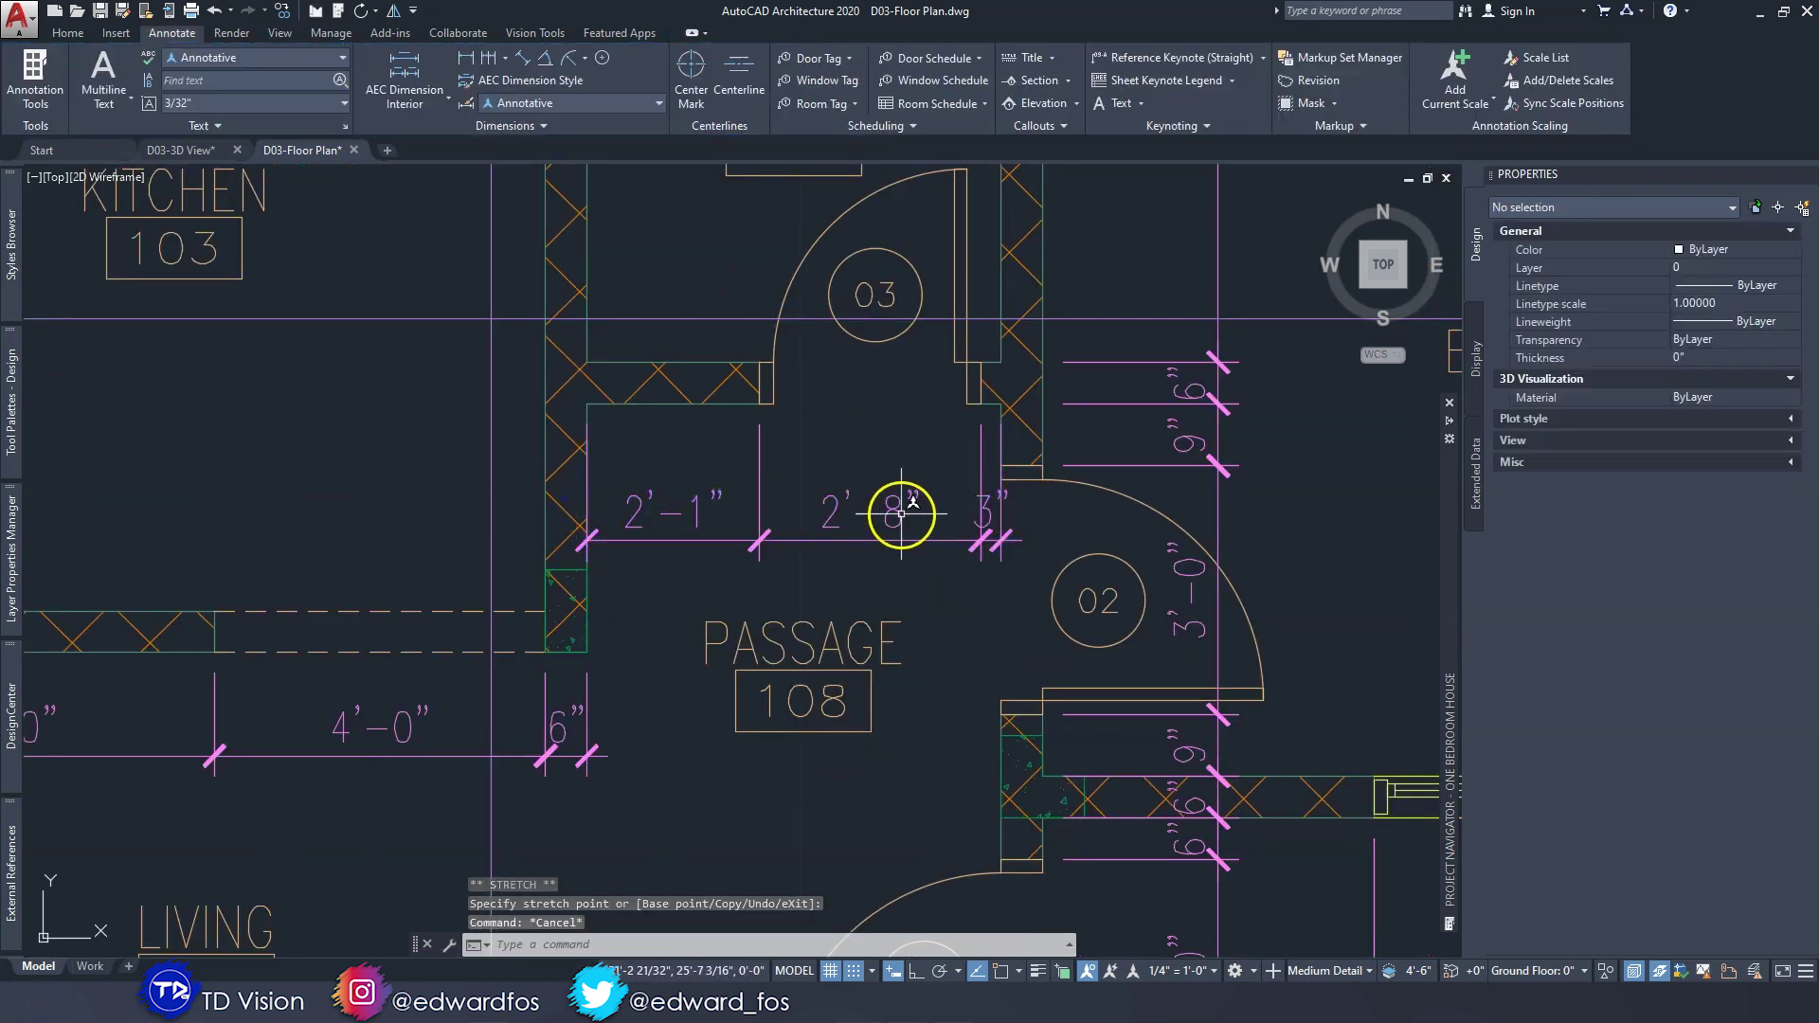
# Adjust the end of the south exterior dimension's extension line at the living room's southeast corner.
pyautogui.moveTo(959, 519); pyautogui.dragTo(988, 275, button='middle')
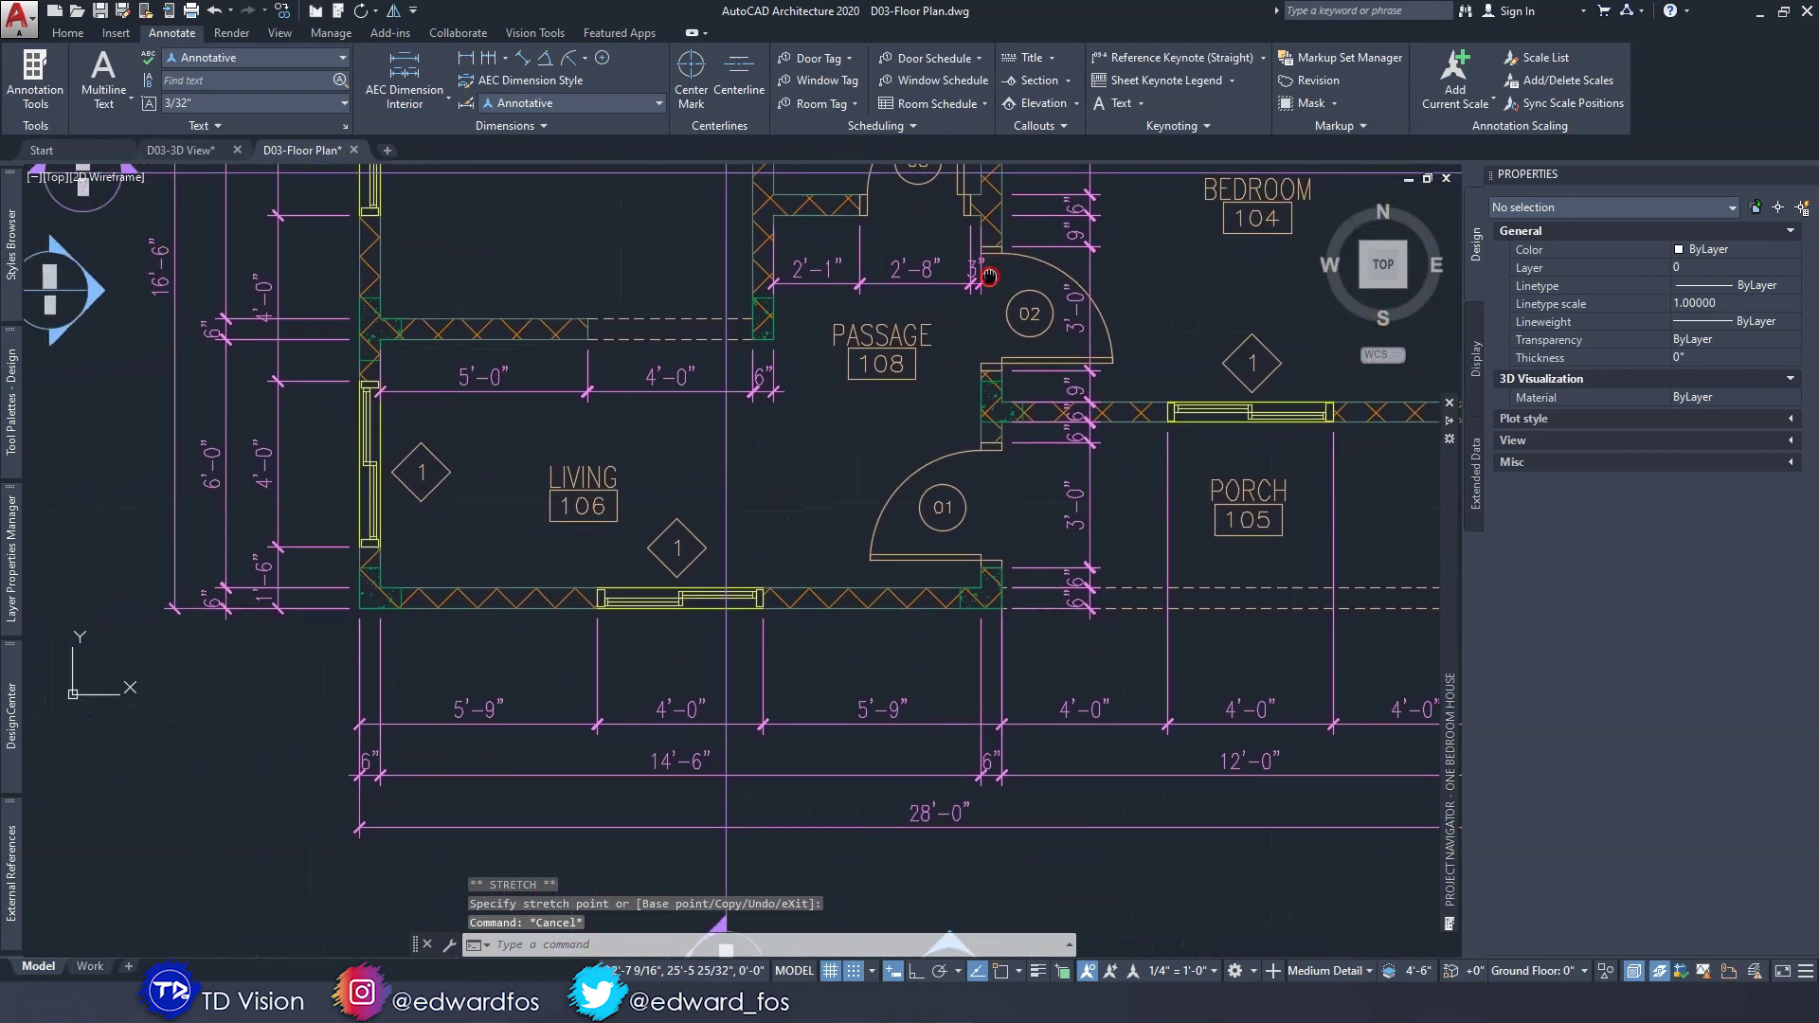
pyautogui.click(992, 649)
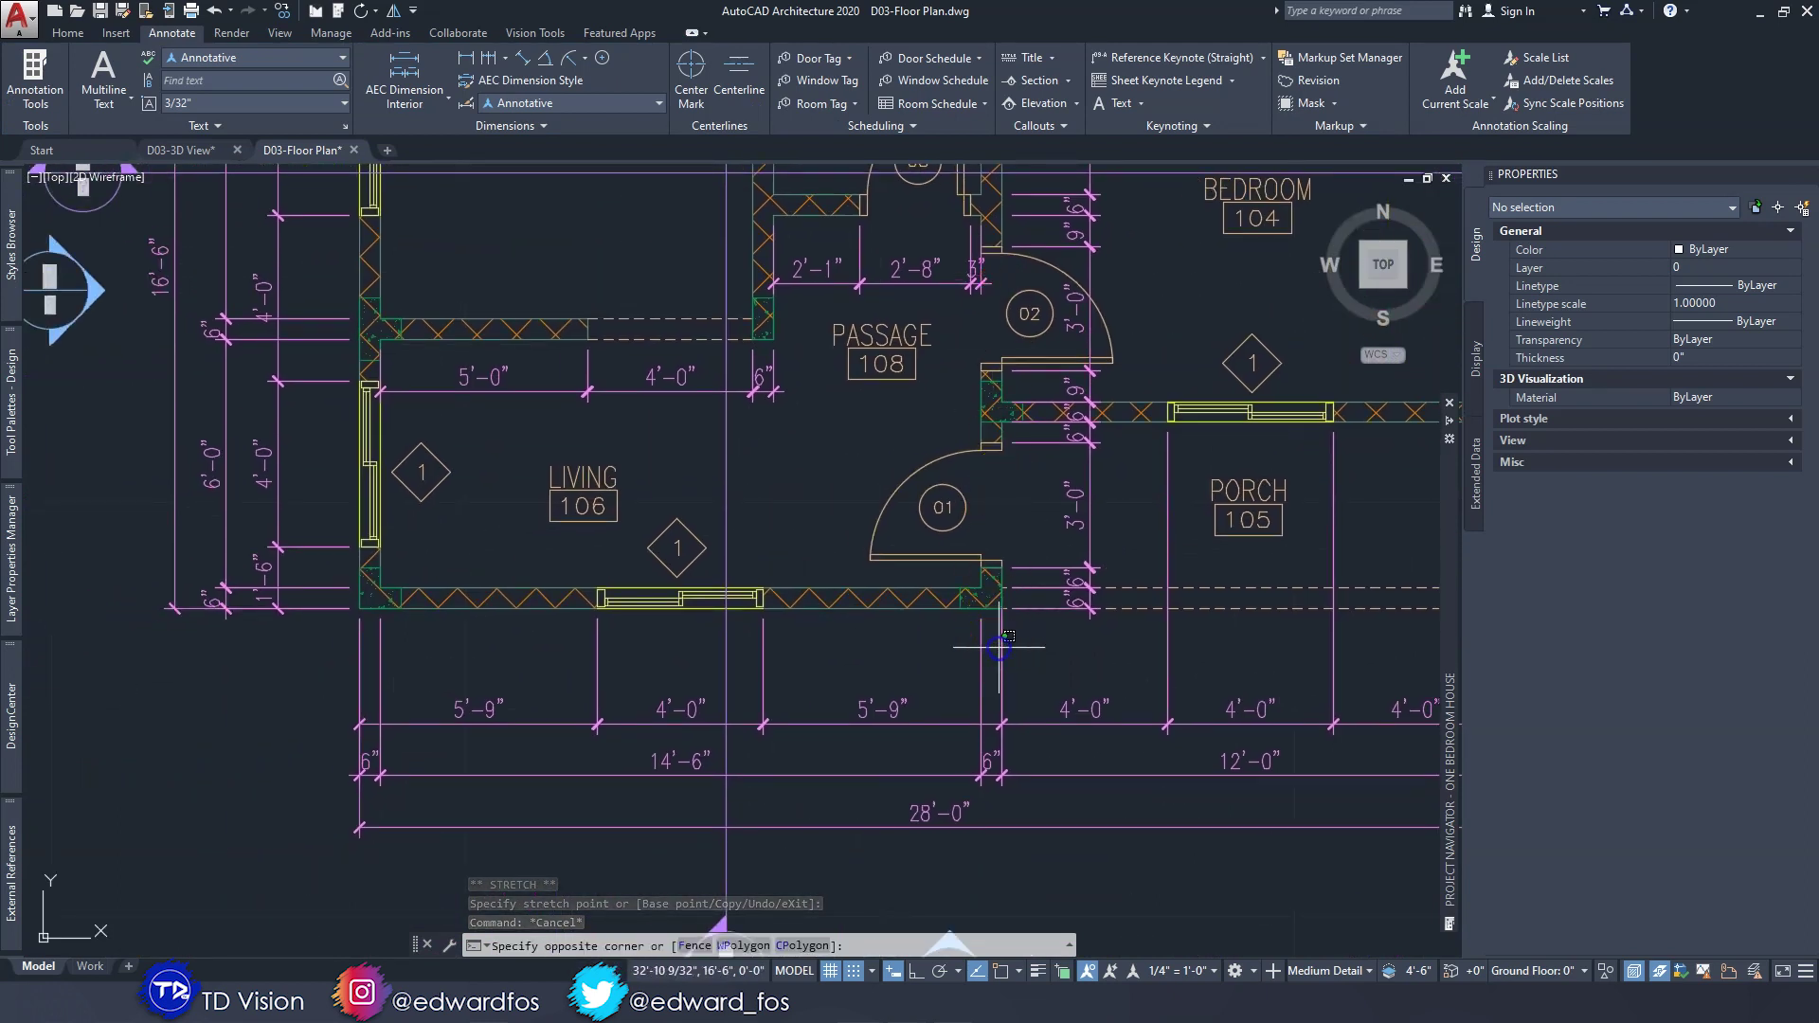
pyautogui.click(990, 692)
pyautogui.scroll(3, 995, 663)
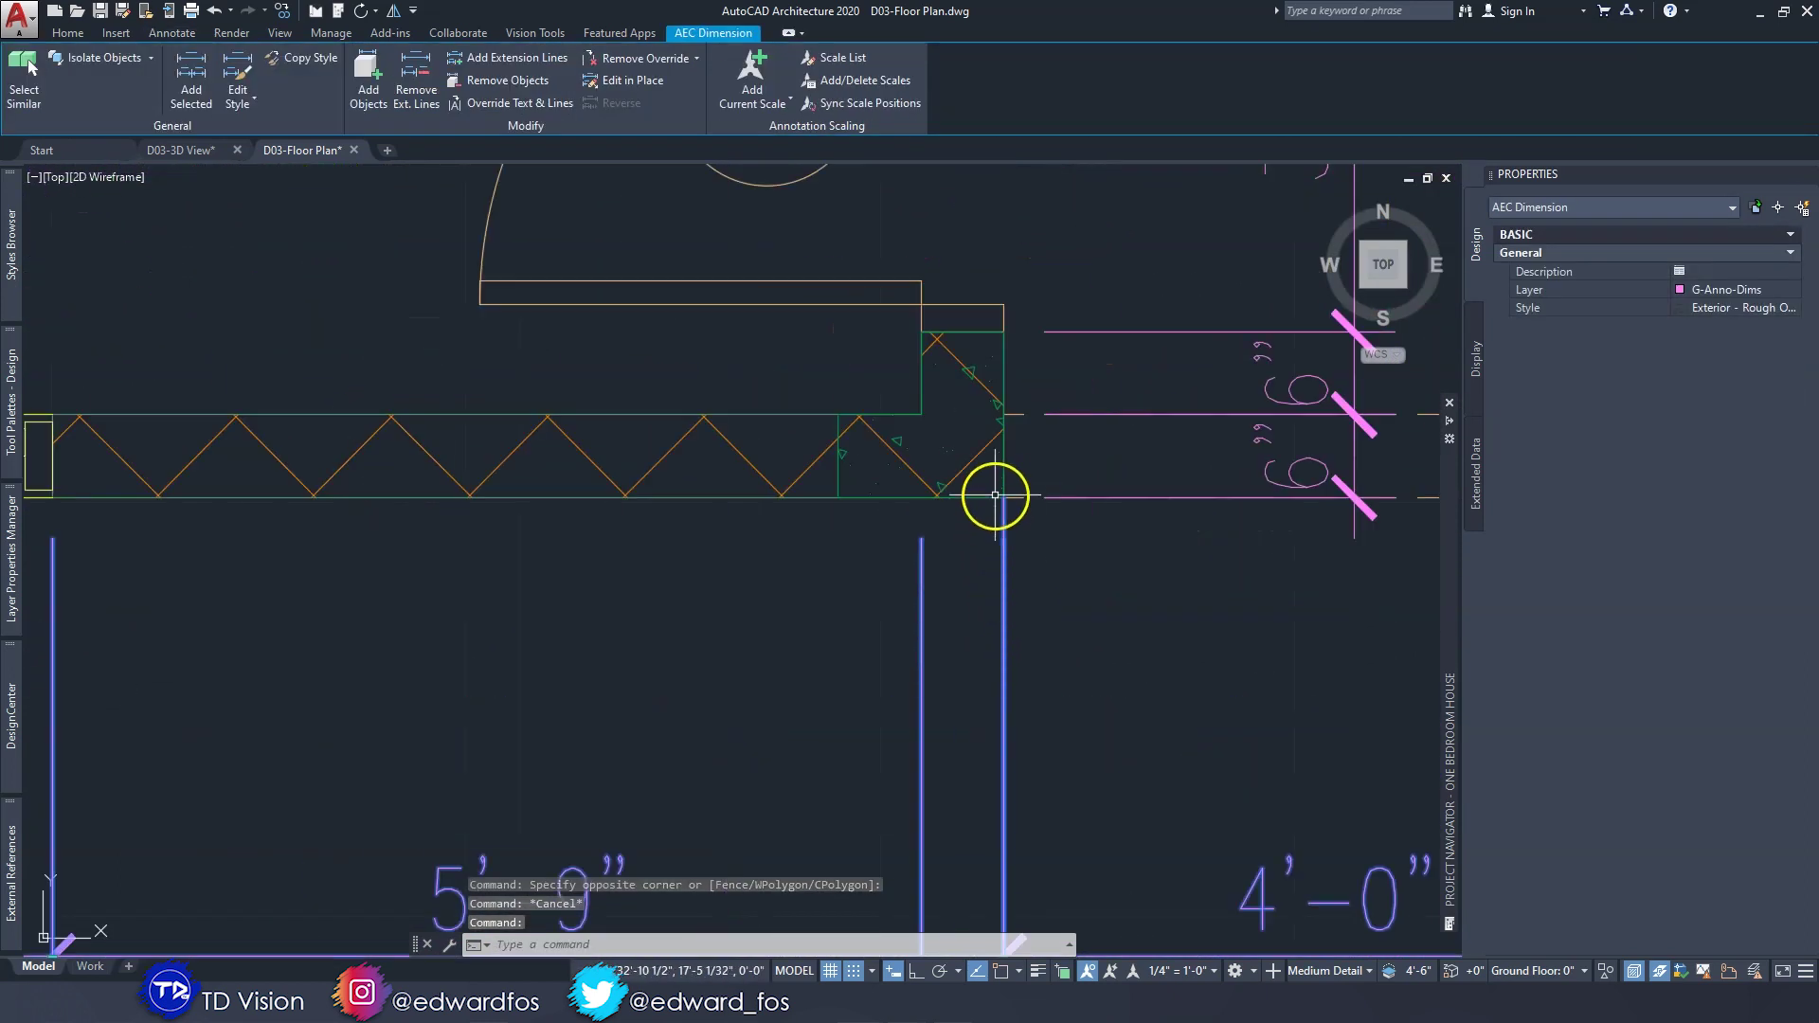
pyautogui.scroll(-3, 995, 497)
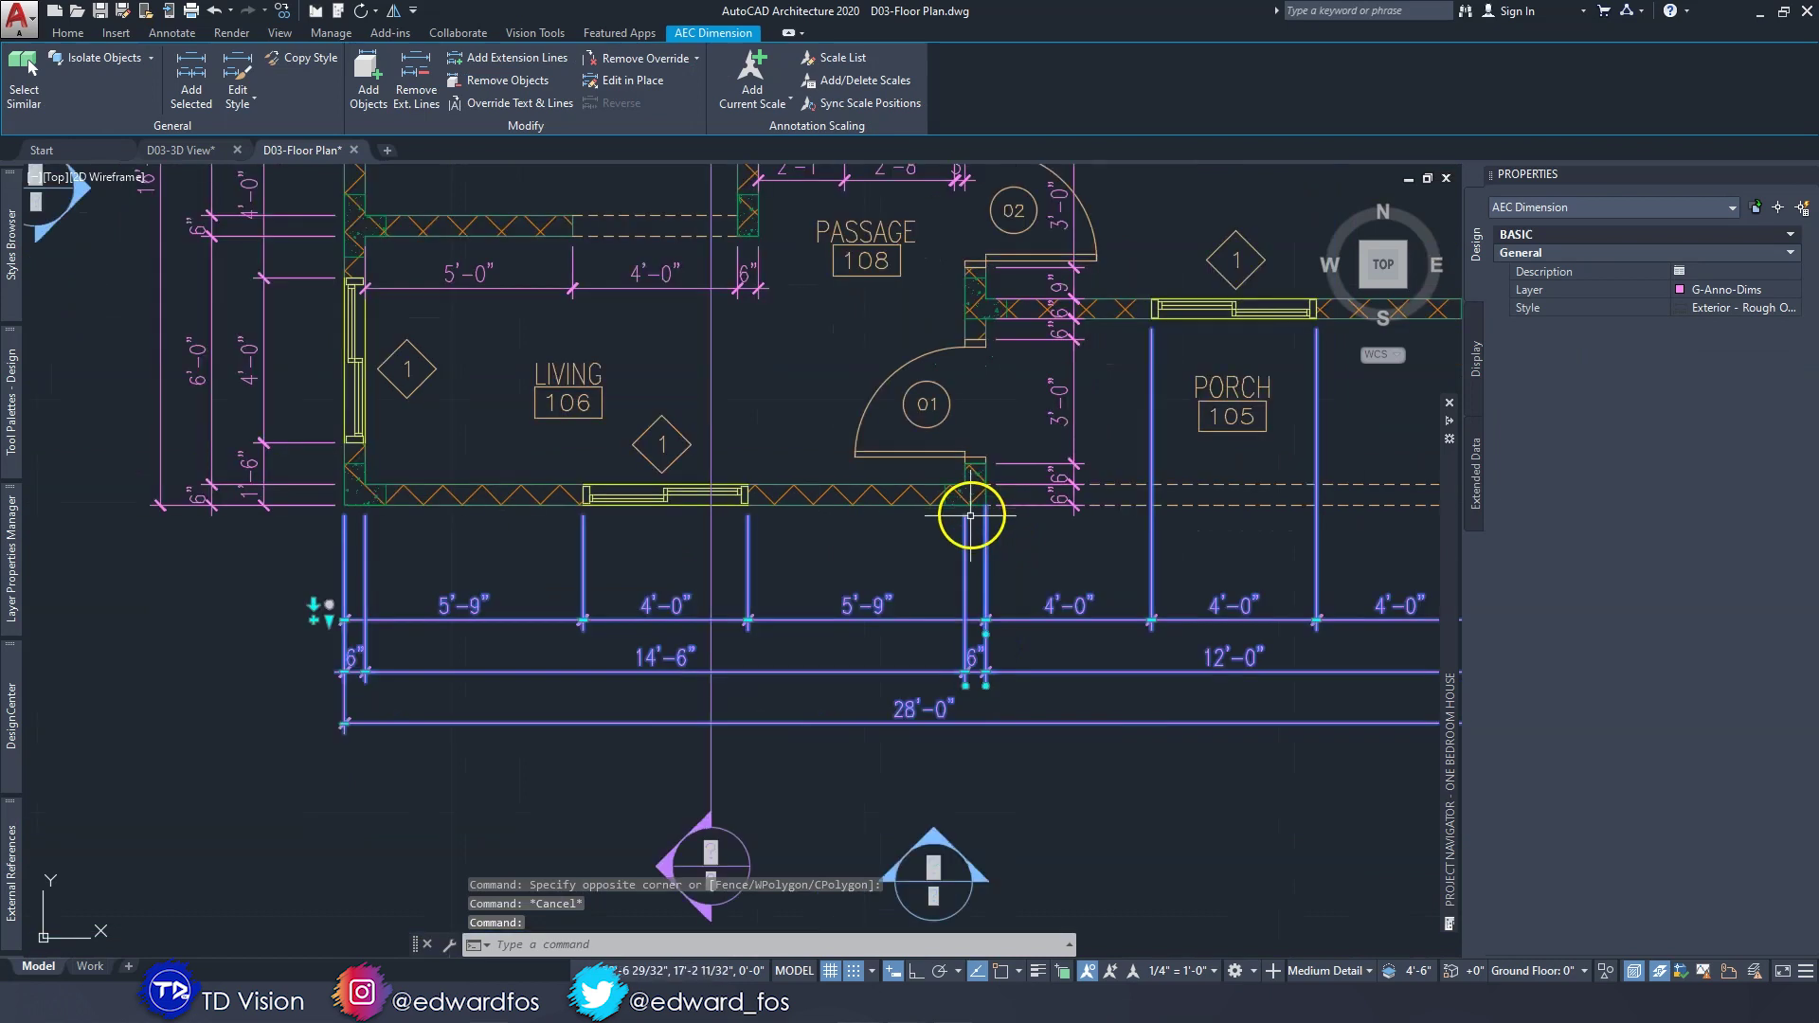
pyautogui.click(329, 605)
pyautogui.click(996, 465)
pyautogui.press('Escape')
pyautogui.press('Escape')
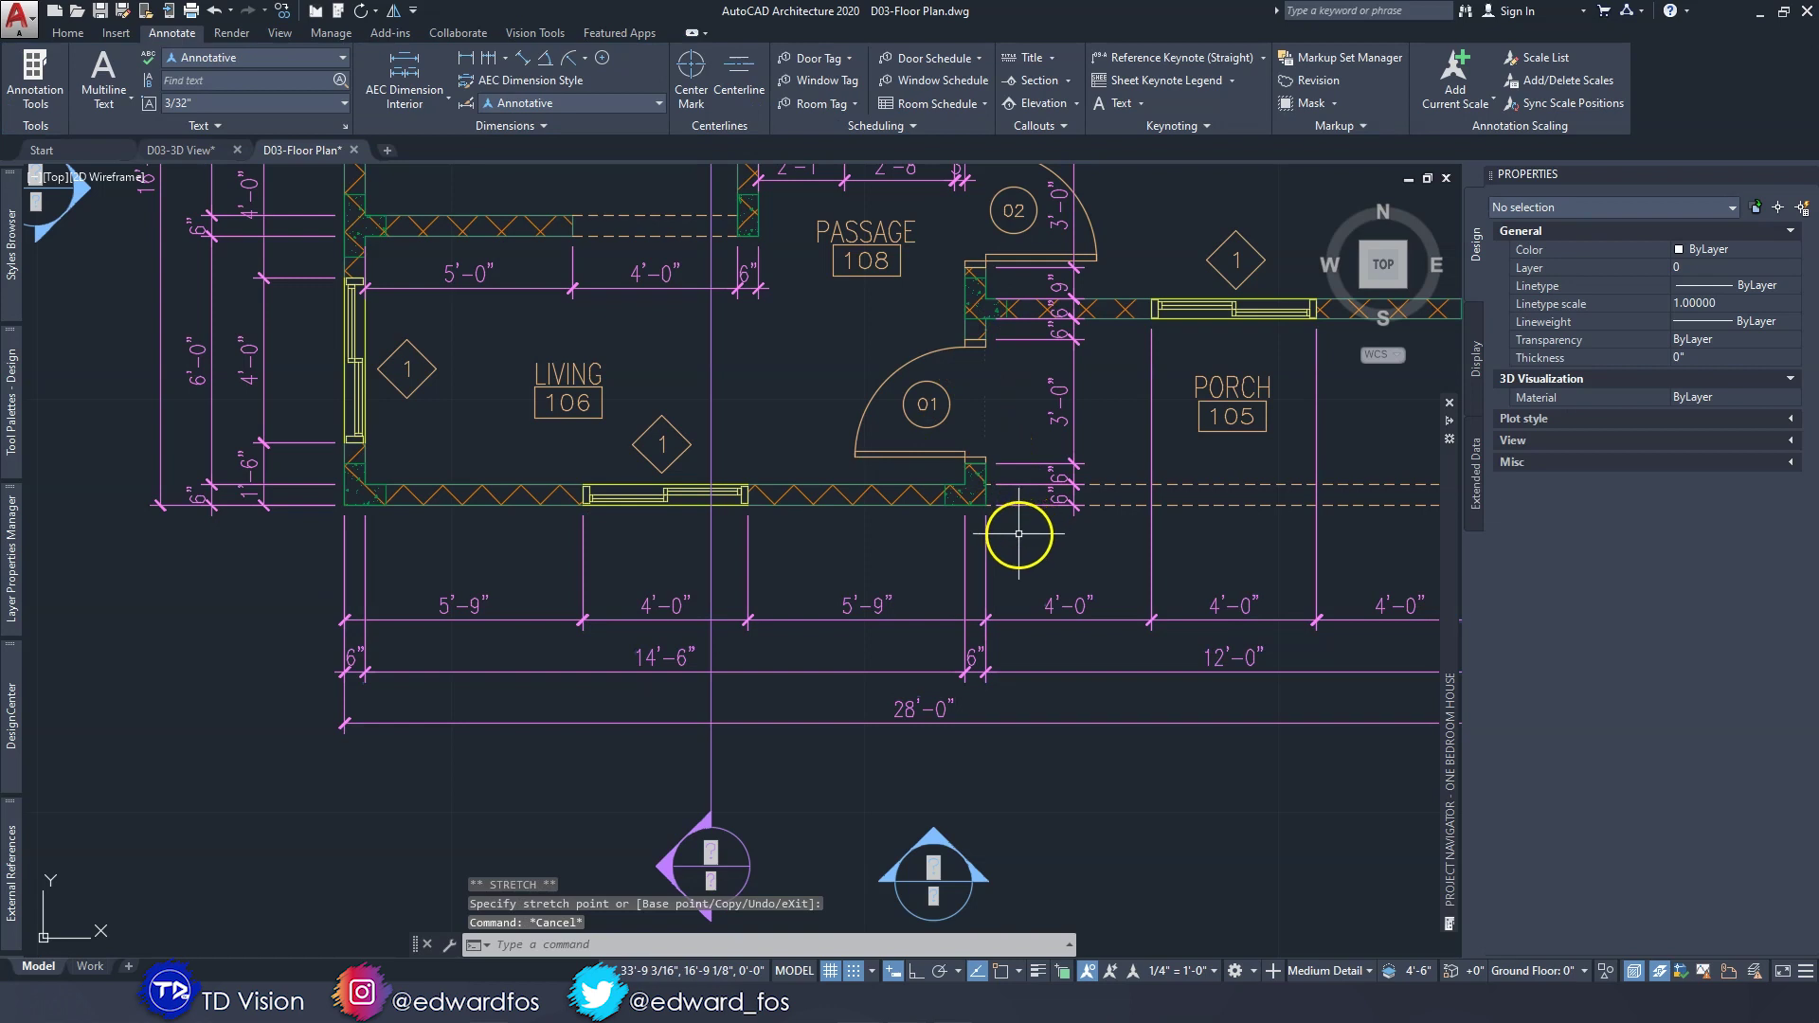
# Move the interior vertical dimension line beside doors 01 and 02 slightly east, just clear of door 02's swing.
pyautogui.moveTo(981, 547); pyautogui.dragTo(515, 565, button='middle')
pyautogui.scroll(-3, 874, 505)
pyautogui.moveTo(873, 505)
pyautogui.mouseDown(button='middle')
pyautogui.moveTo(933, 720)
pyautogui.moveTo(953, 674)
pyautogui.moveTo(929, 682)
pyautogui.moveTo(942, 692)
pyautogui.moveTo(929, 673)
pyautogui.moveTo(946, 692)
pyautogui.mouseUp(button='middle')
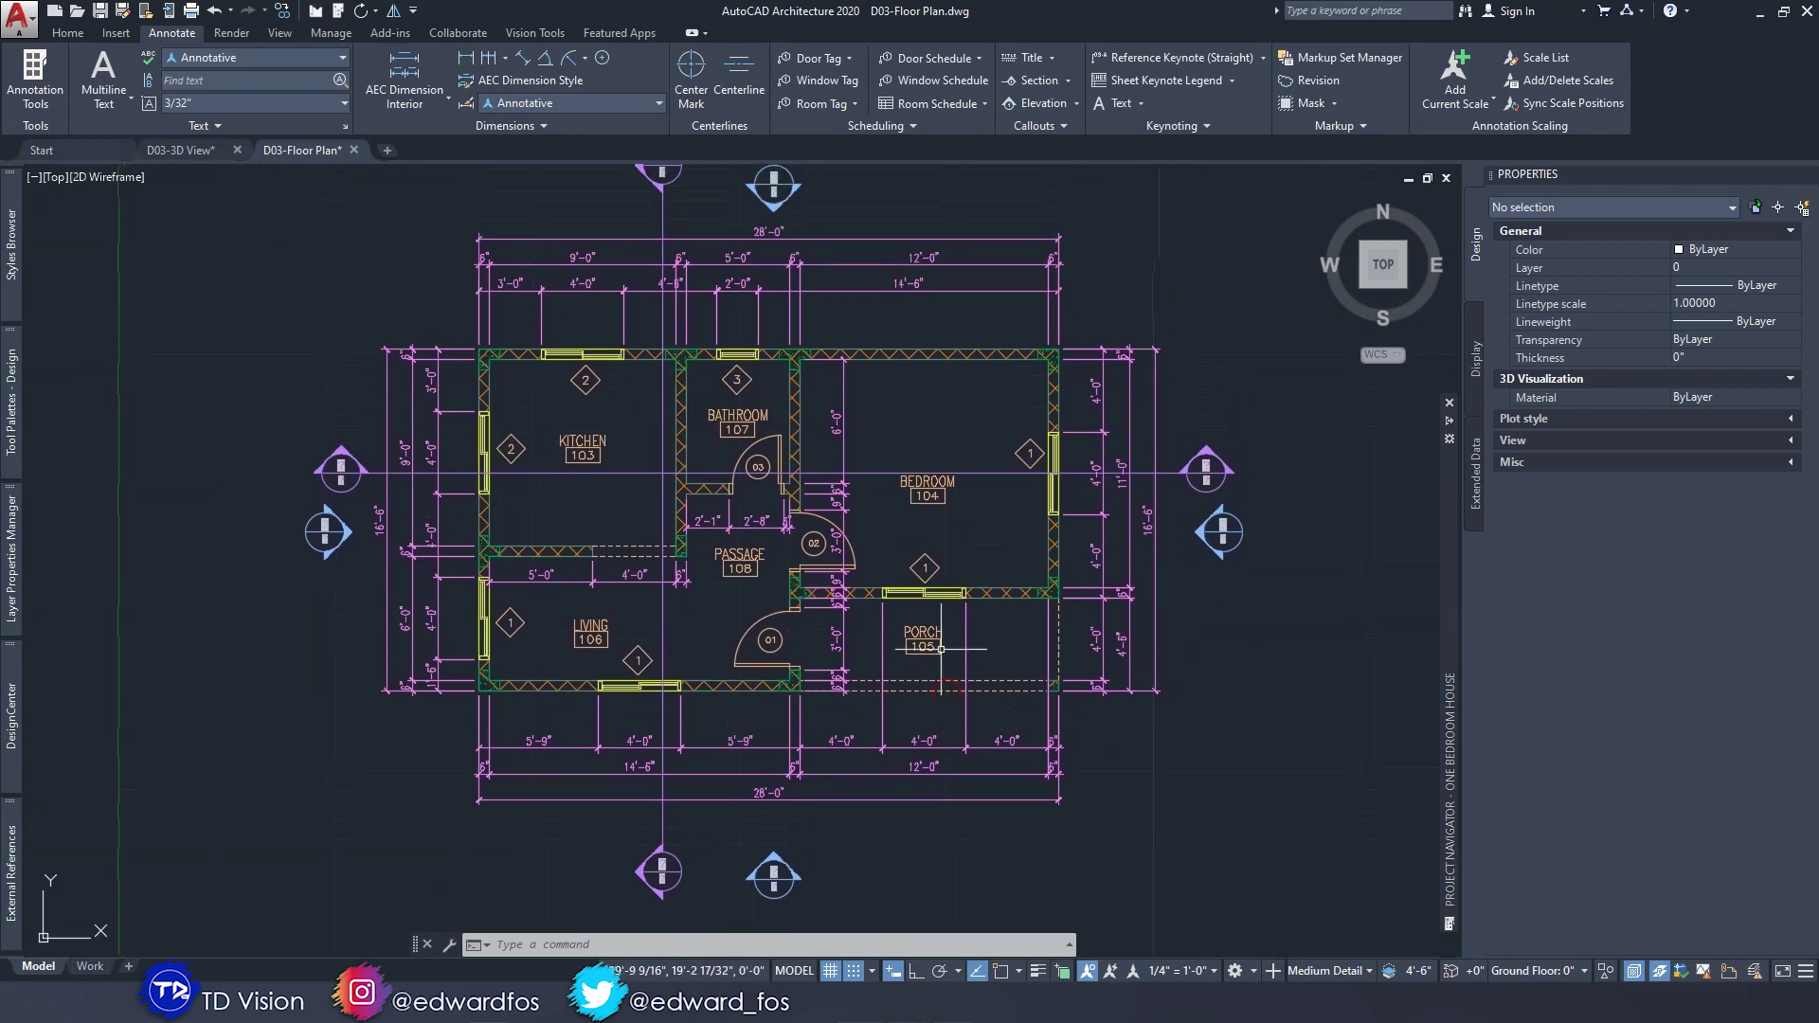
pyautogui.scroll(3, 852, 525)
pyautogui.click(839, 489)
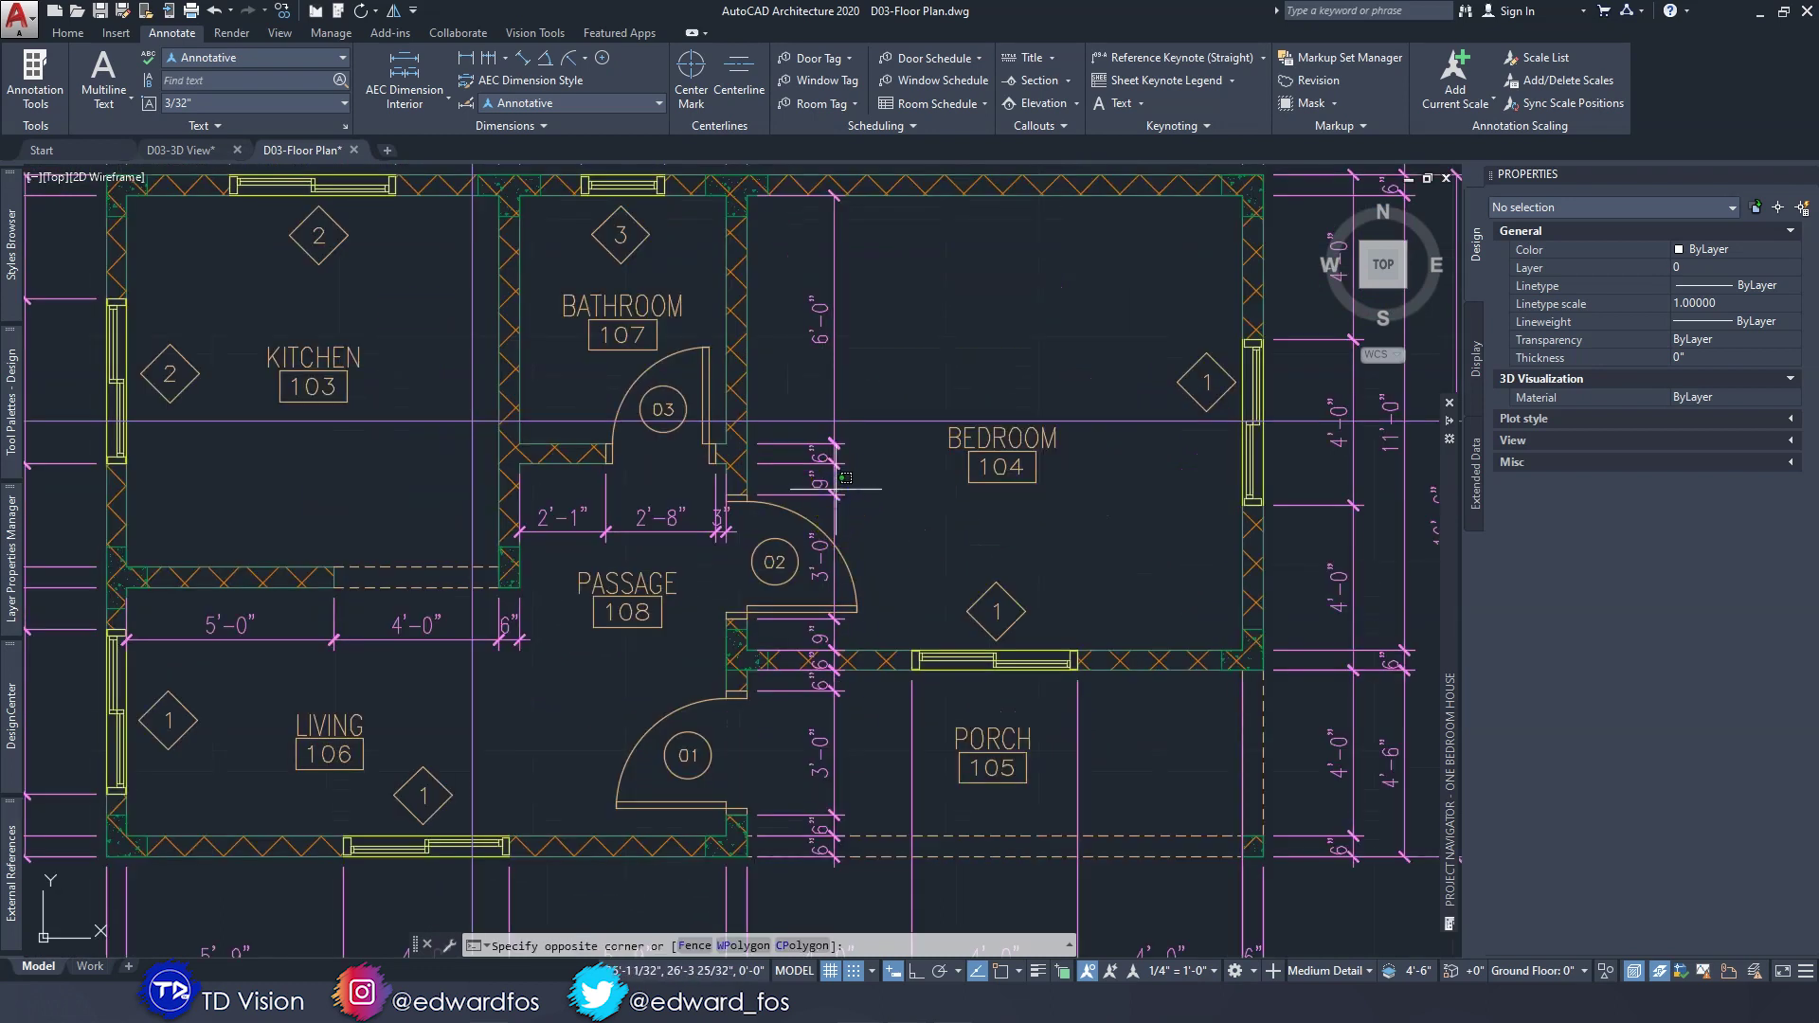
pyautogui.click(837, 486)
pyautogui.click(835, 486)
pyautogui.moveTo(864, 576); pyautogui.dragTo(876, 453, button='middle')
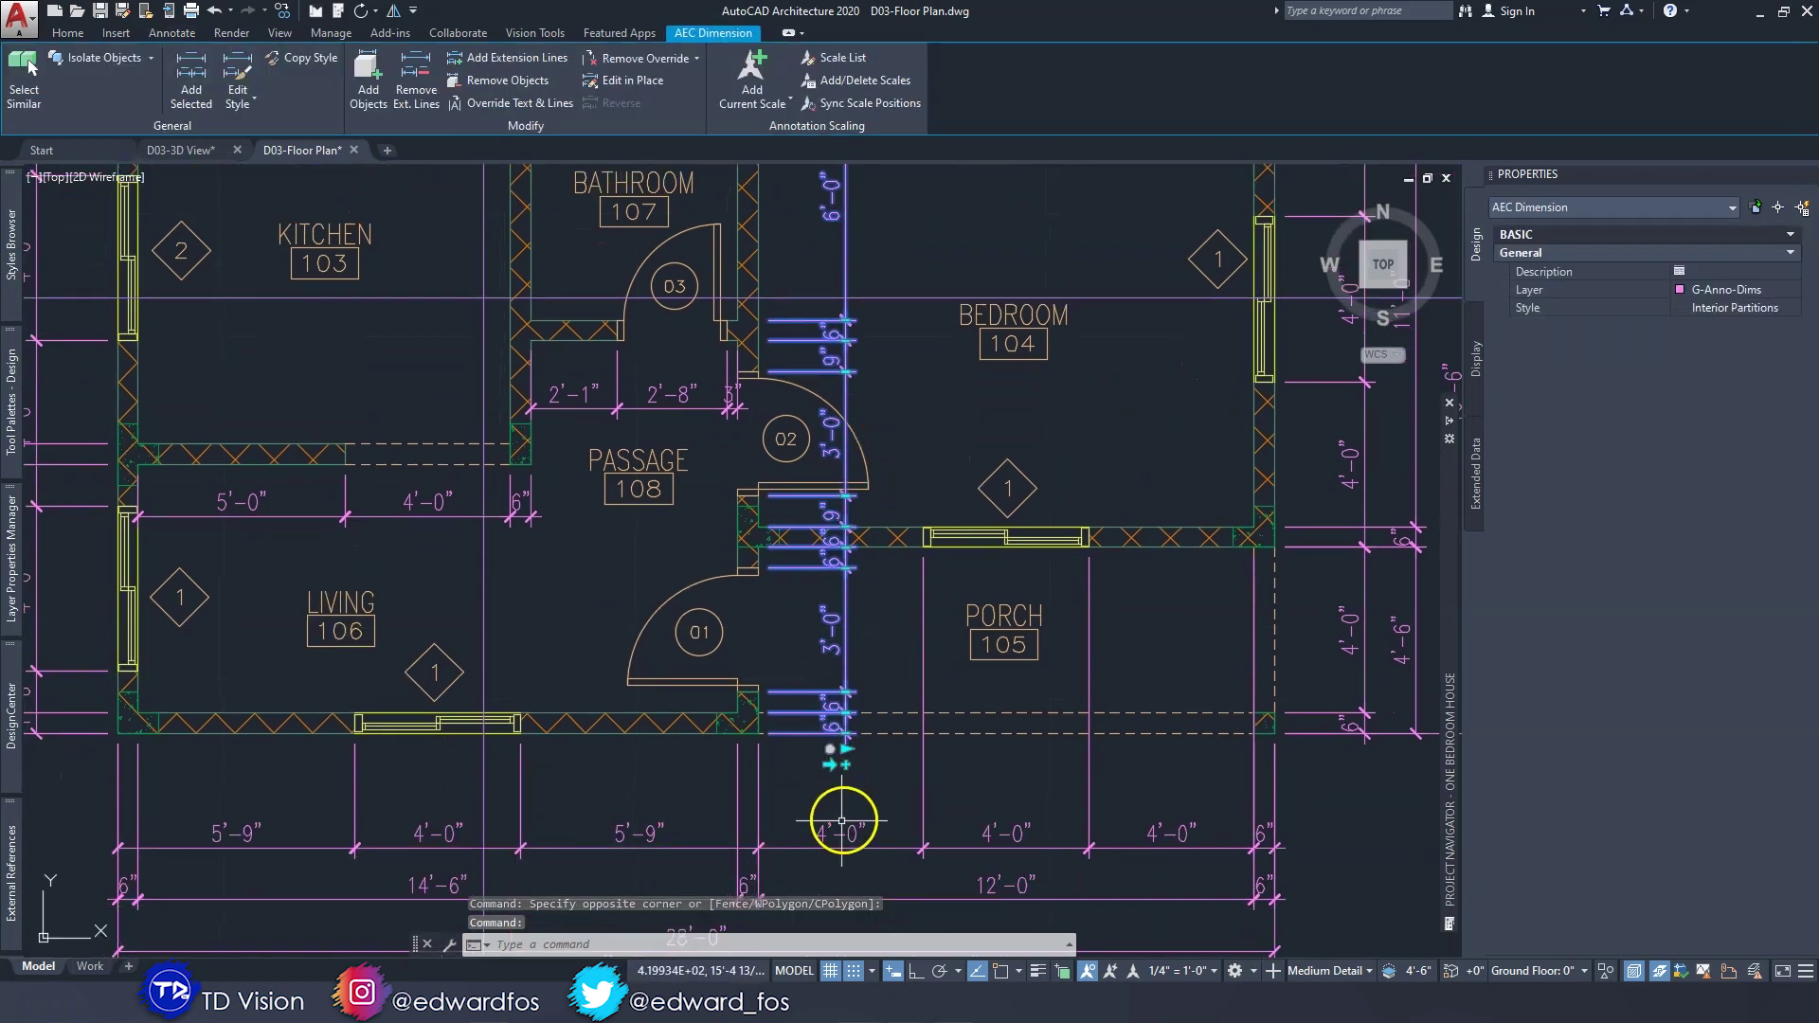
pyautogui.click(831, 748)
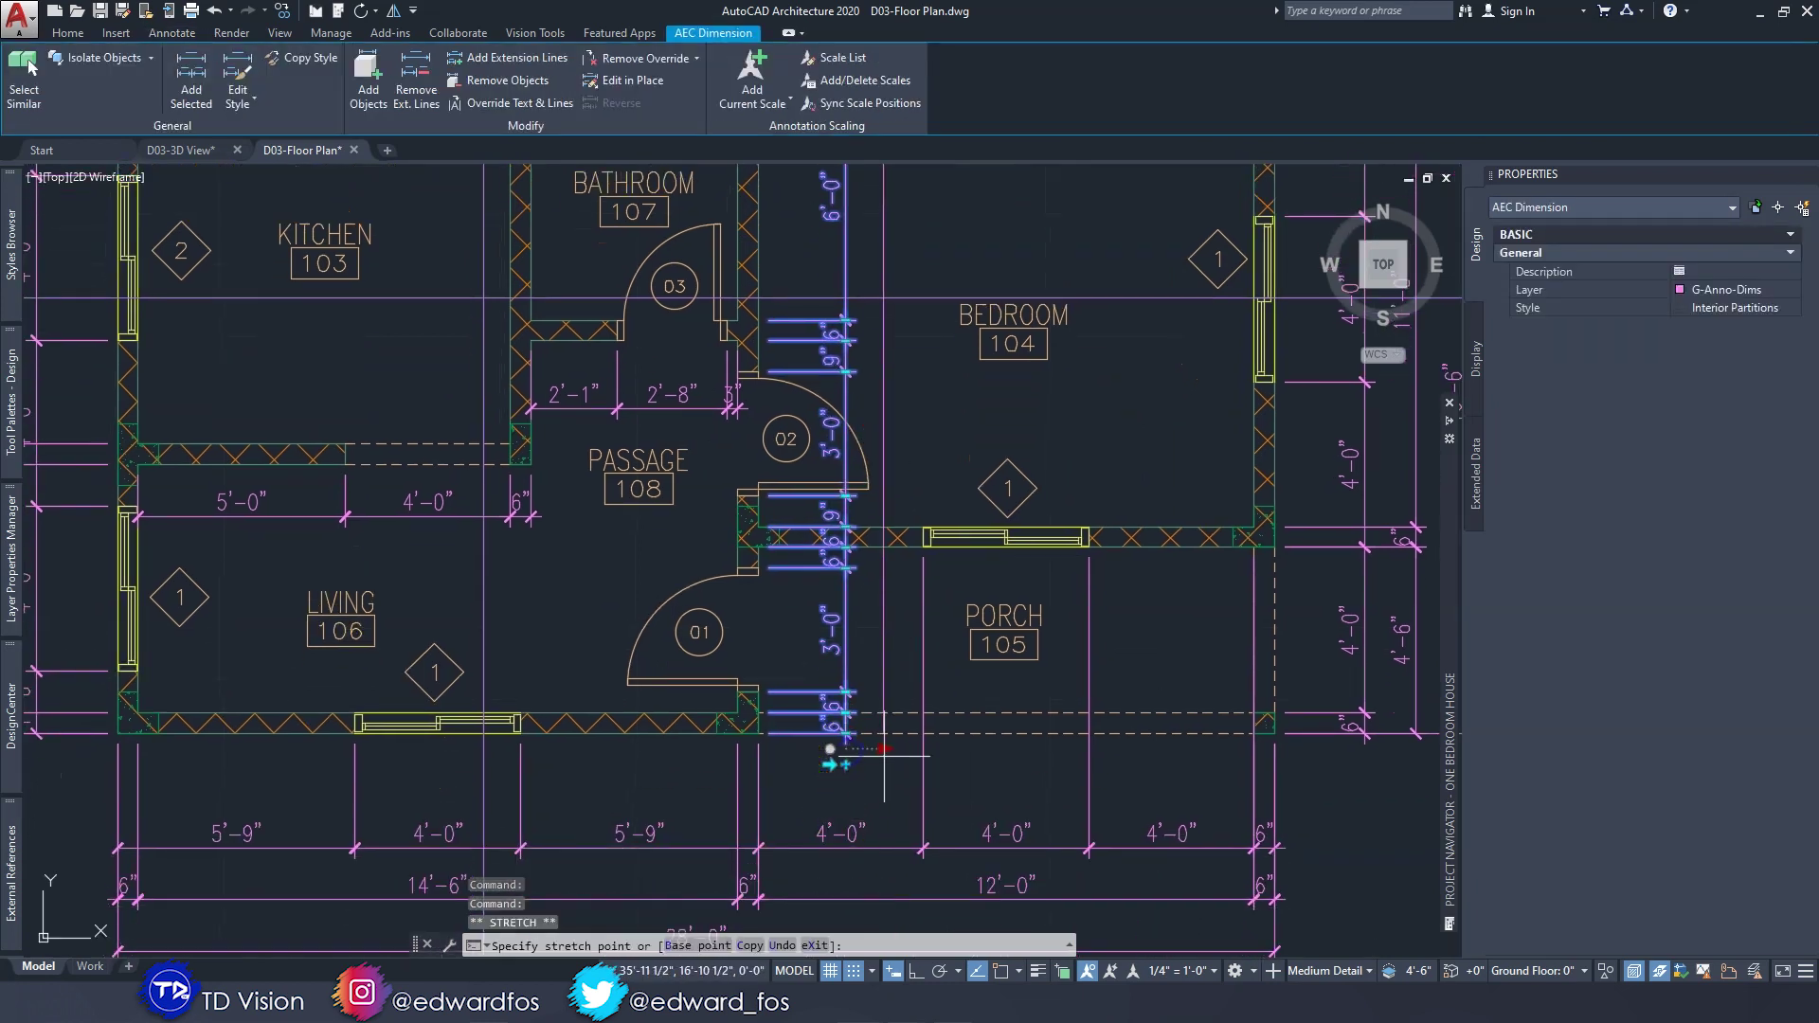
pyautogui.press('Escape')
# Insert a Door Schedule table in the empty space east of the floor plan, without selecting objects and at its default size.
pyautogui.scroll(-3, 901, 629)
pyautogui.moveTo(949, 513); pyautogui.dragTo(541, 556, button='middle')
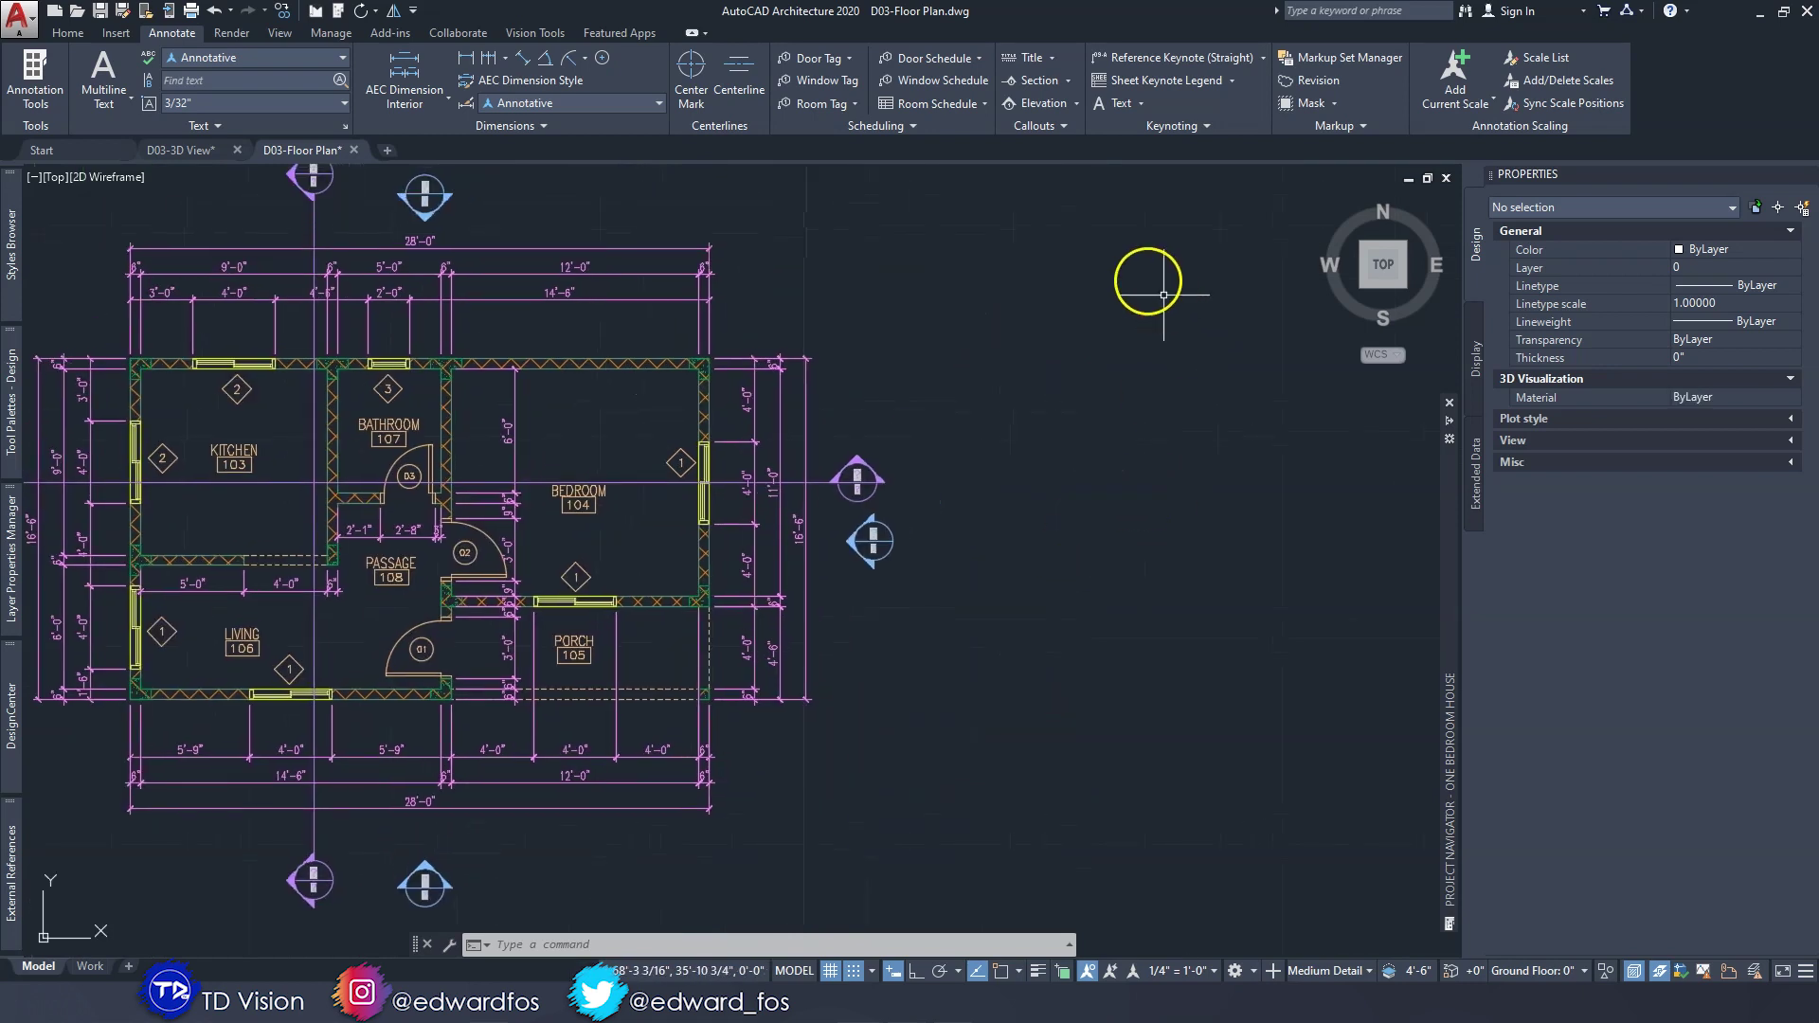
pyautogui.click(933, 70)
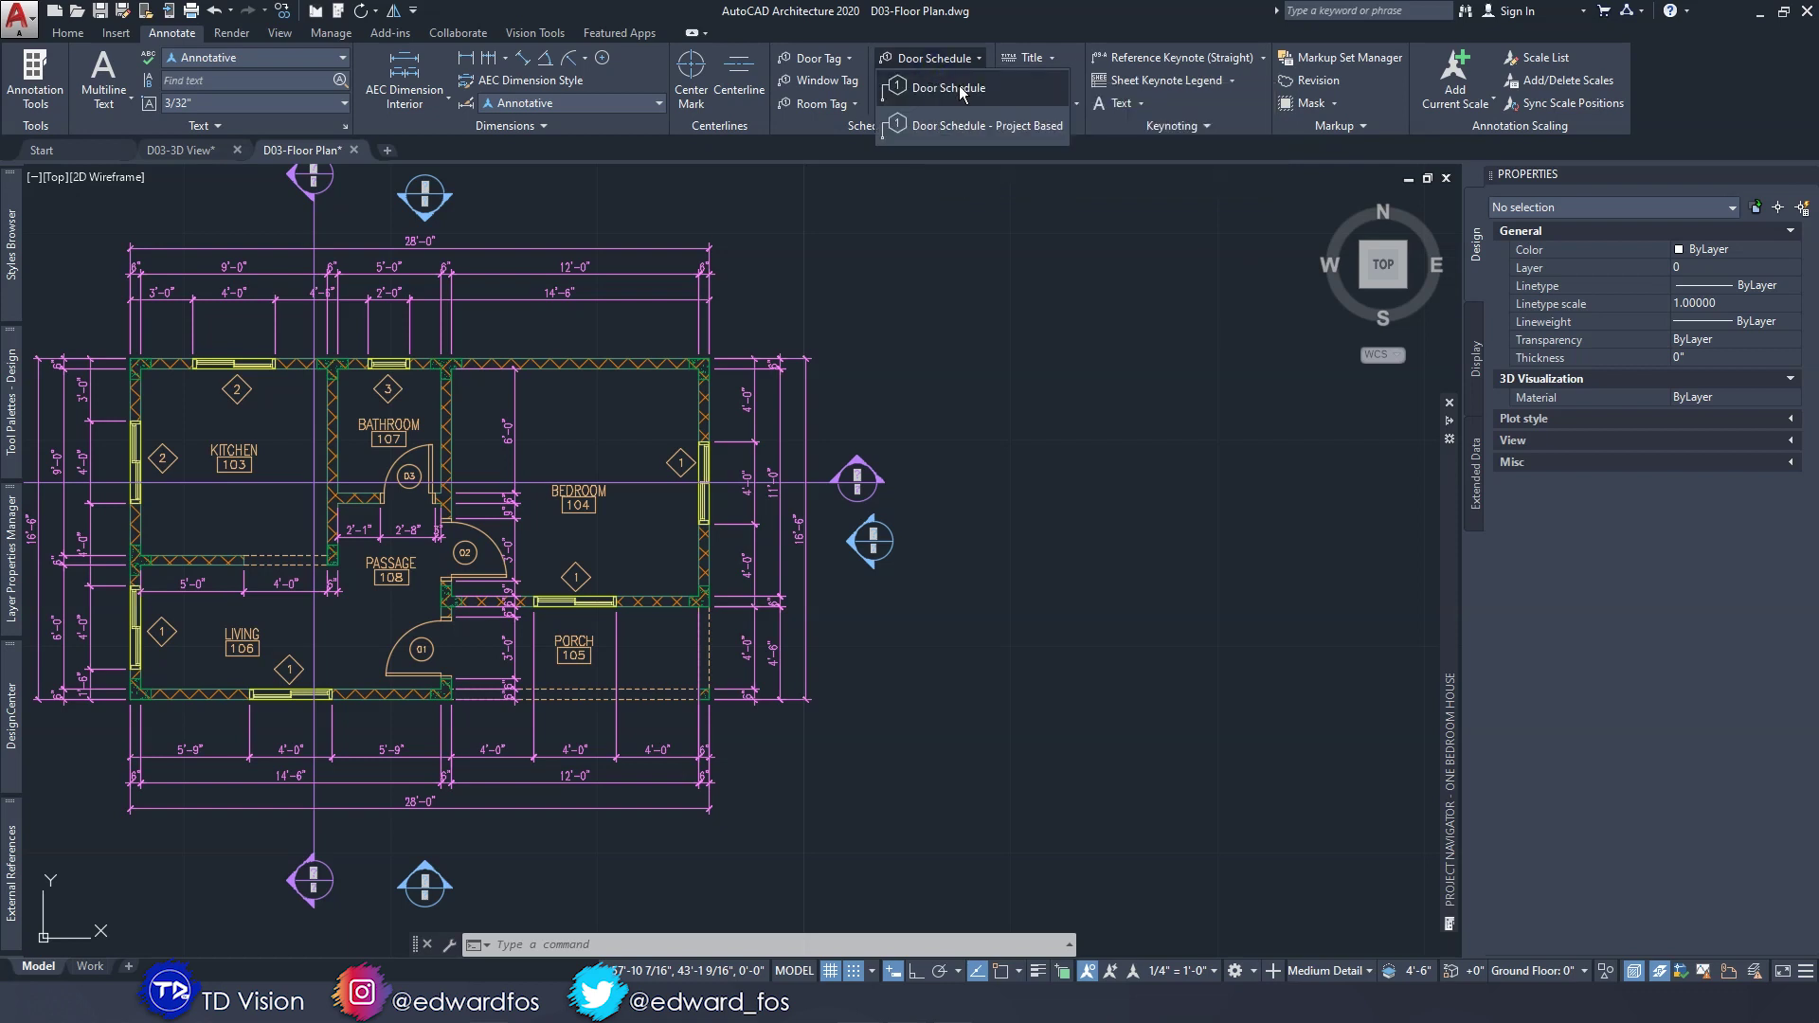
pyautogui.click(959, 89)
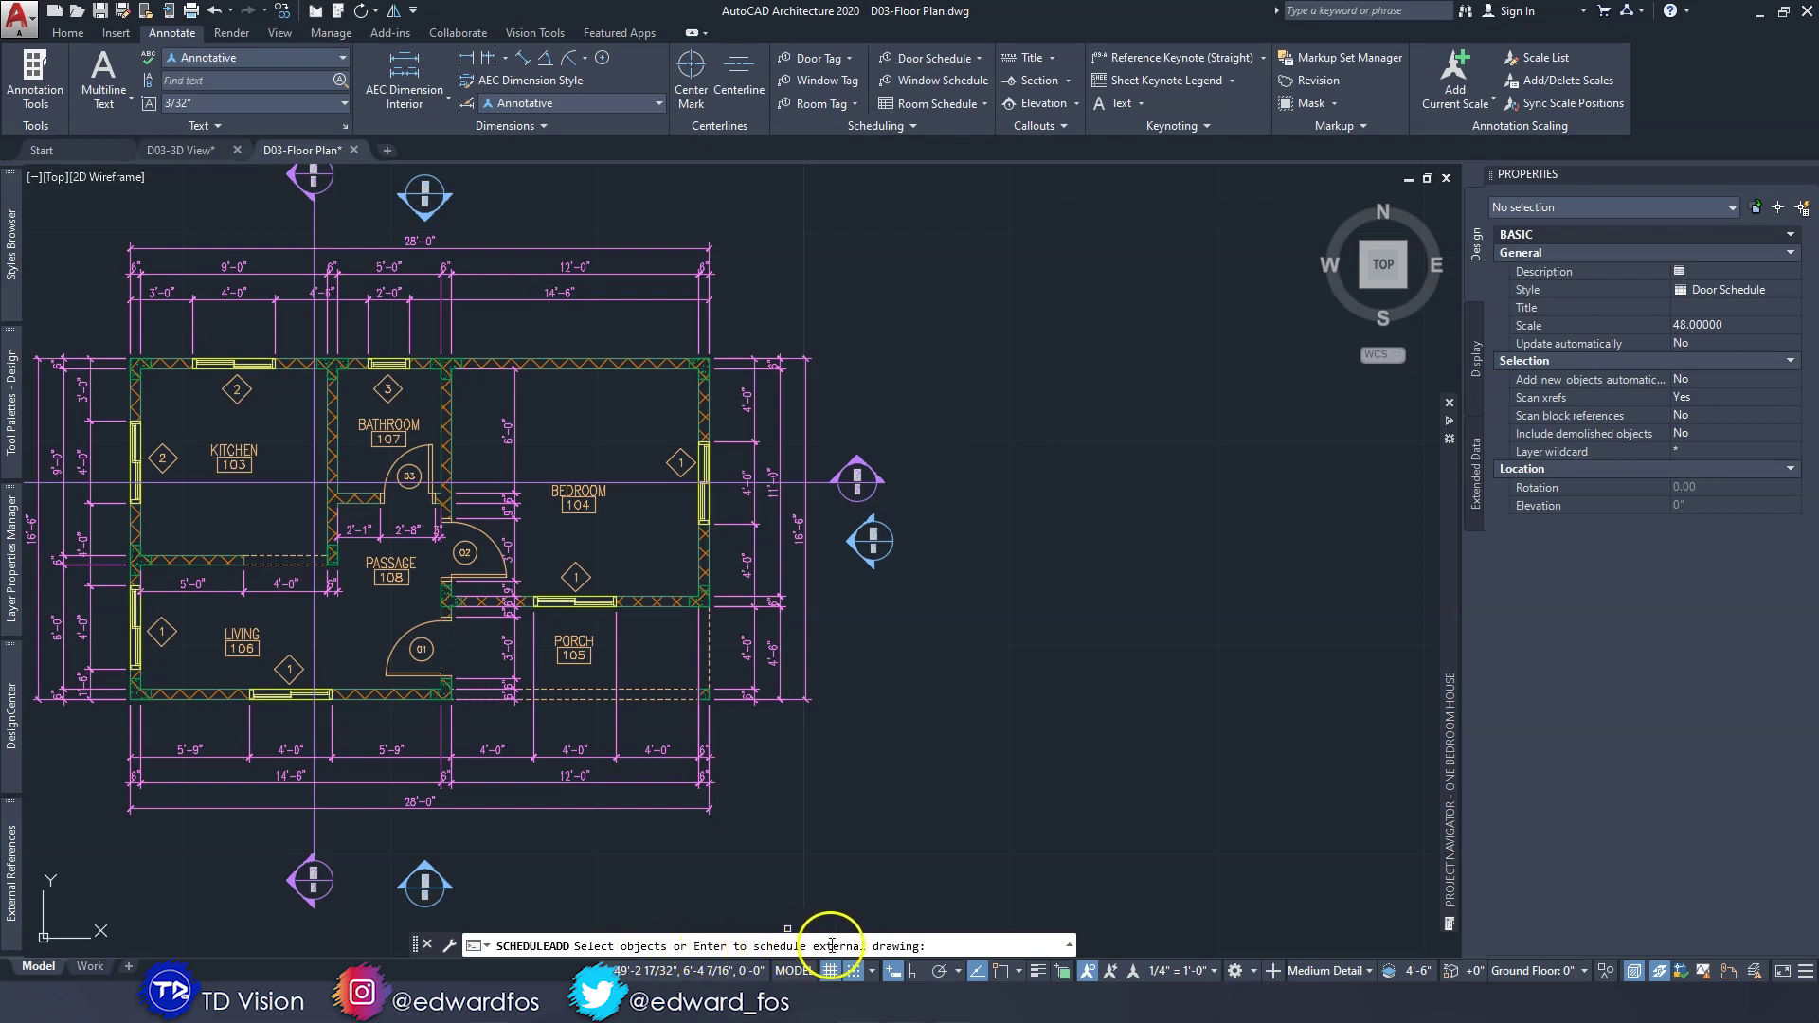
pyautogui.moveTo(887, 738); pyautogui.dragTo(1094, 714, button='middle')
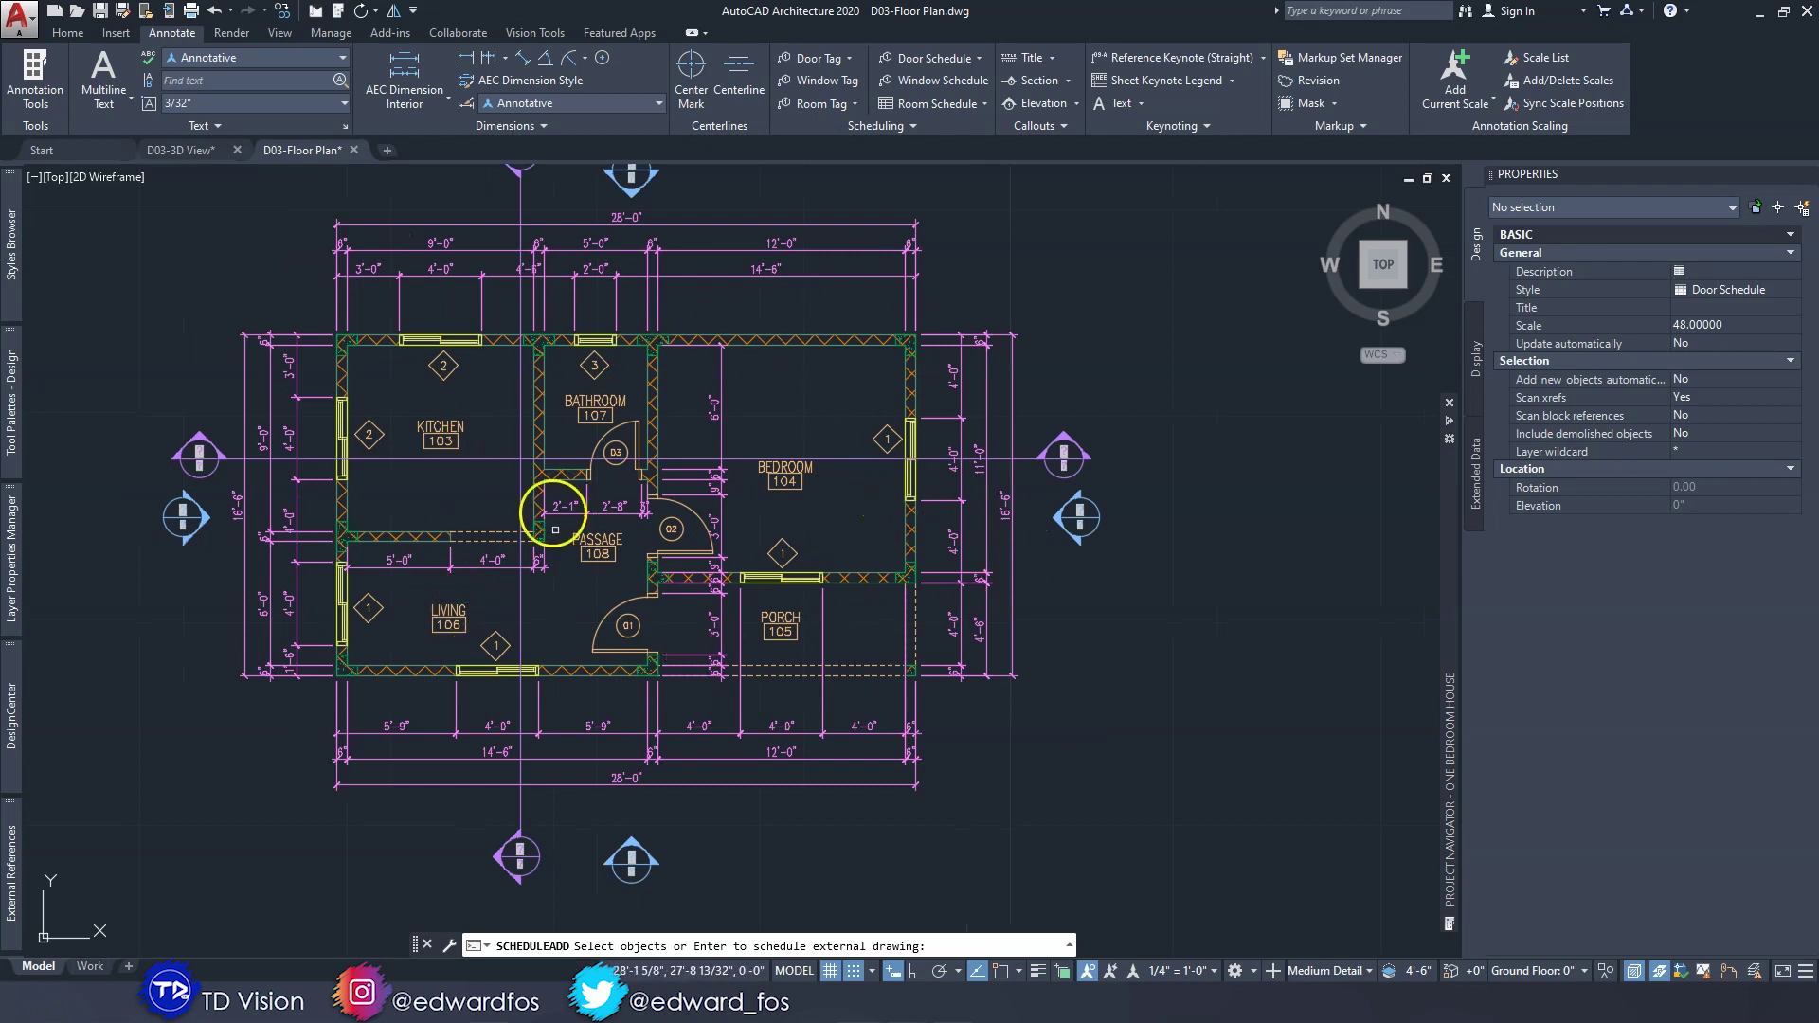
pyautogui.moveTo(858, 552); pyautogui.dragTo(725, 584, button='middle')
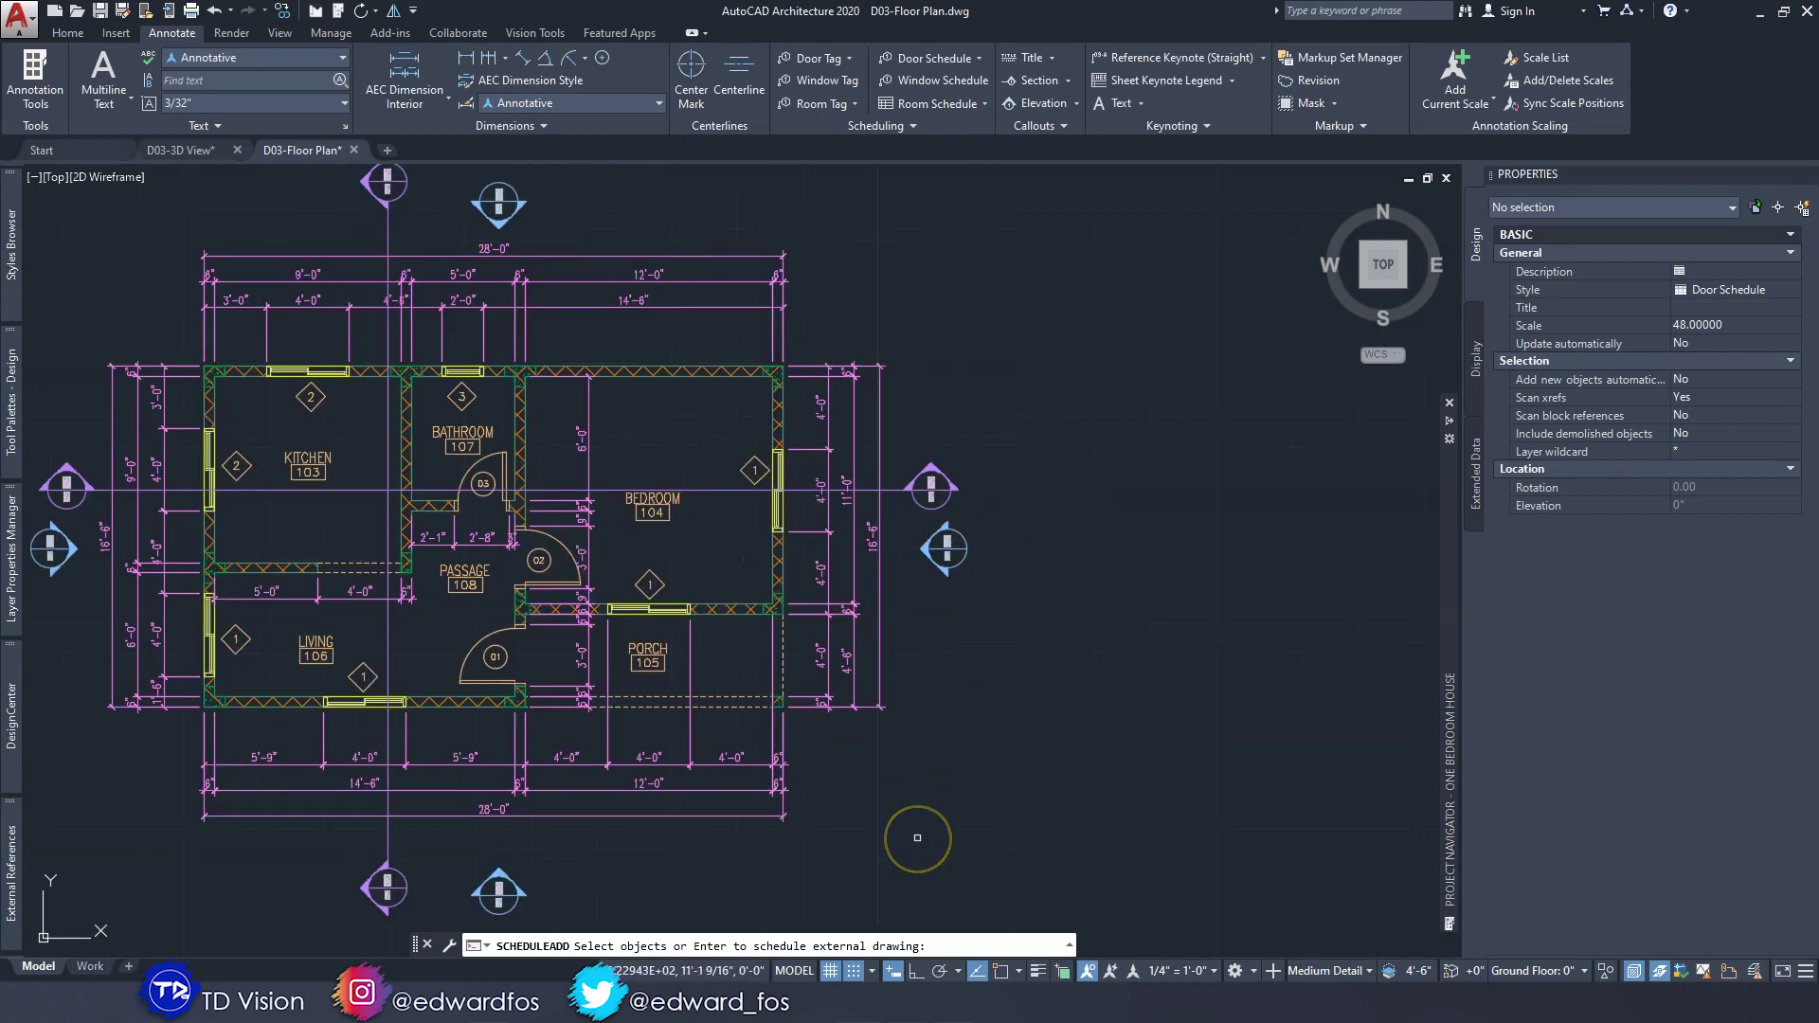
pyautogui.press('Return')
pyautogui.moveTo(1088, 499); pyautogui.dragTo(871, 481, button='middle')
pyautogui.scroll(-3, 871, 481)
pyautogui.moveTo(872, 482); pyautogui.dragTo(577, 481, button='middle')
pyautogui.click(571, 418)
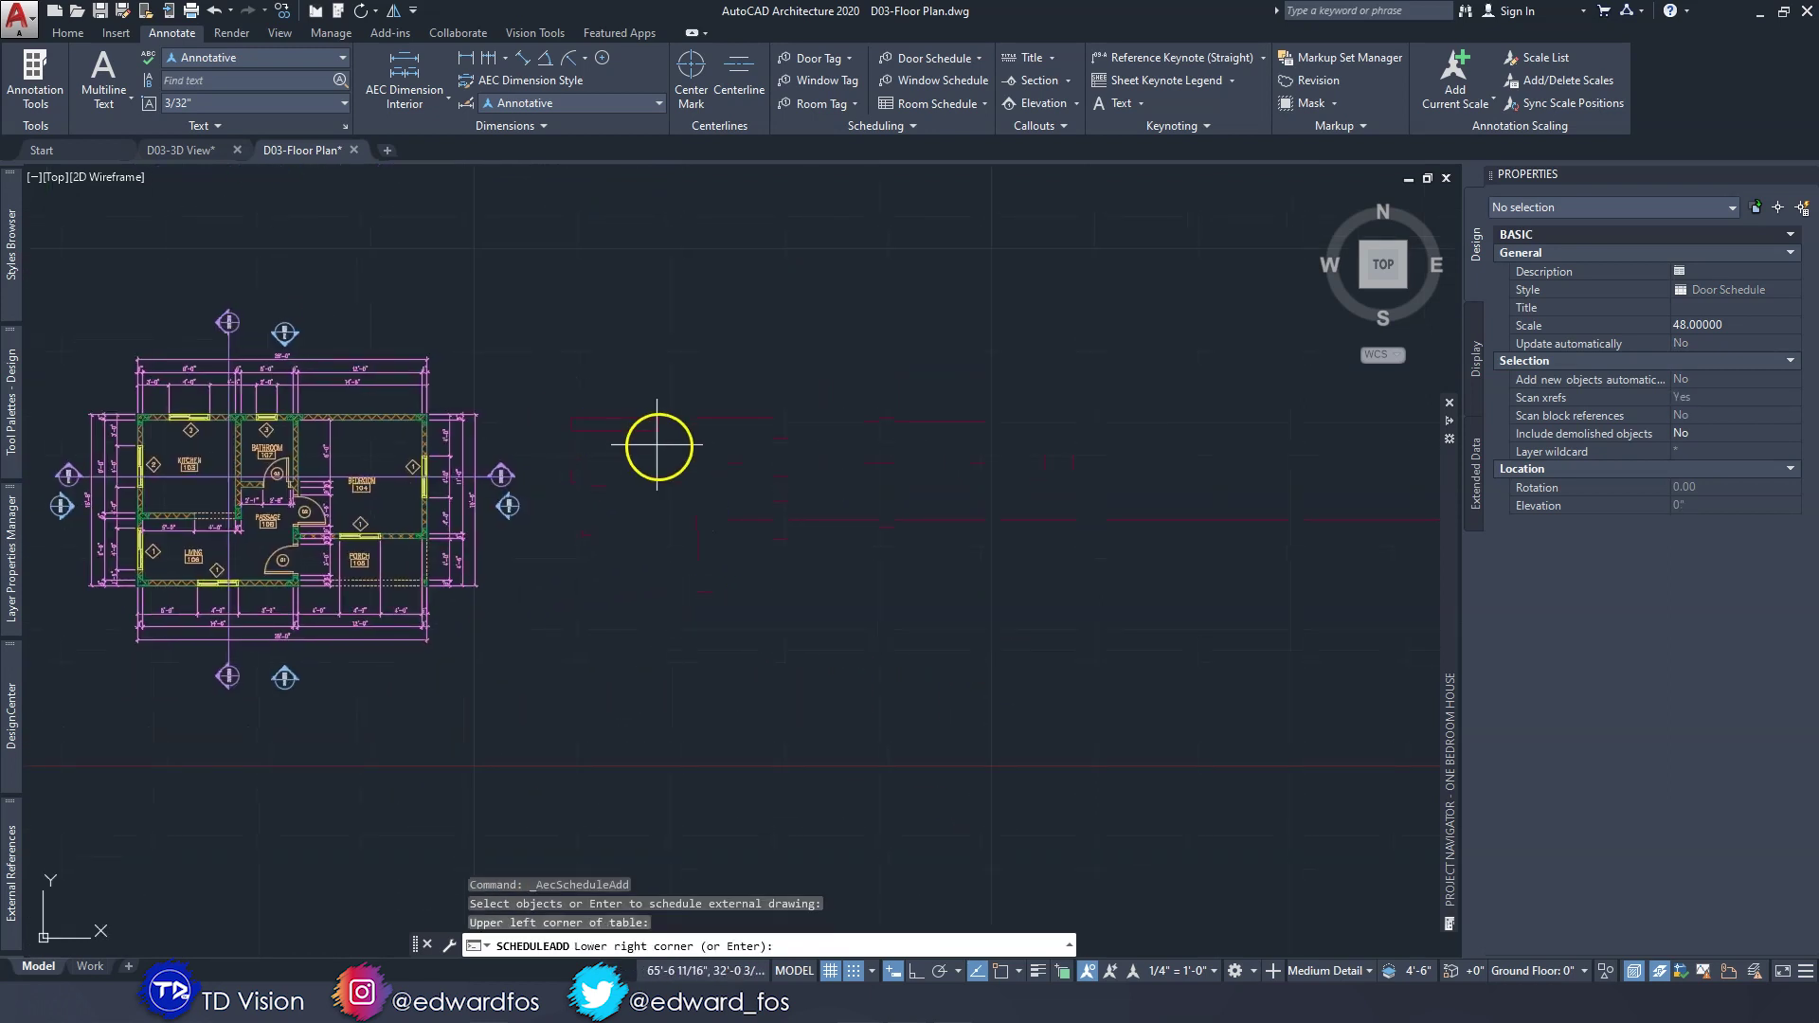
pyautogui.press('Return')
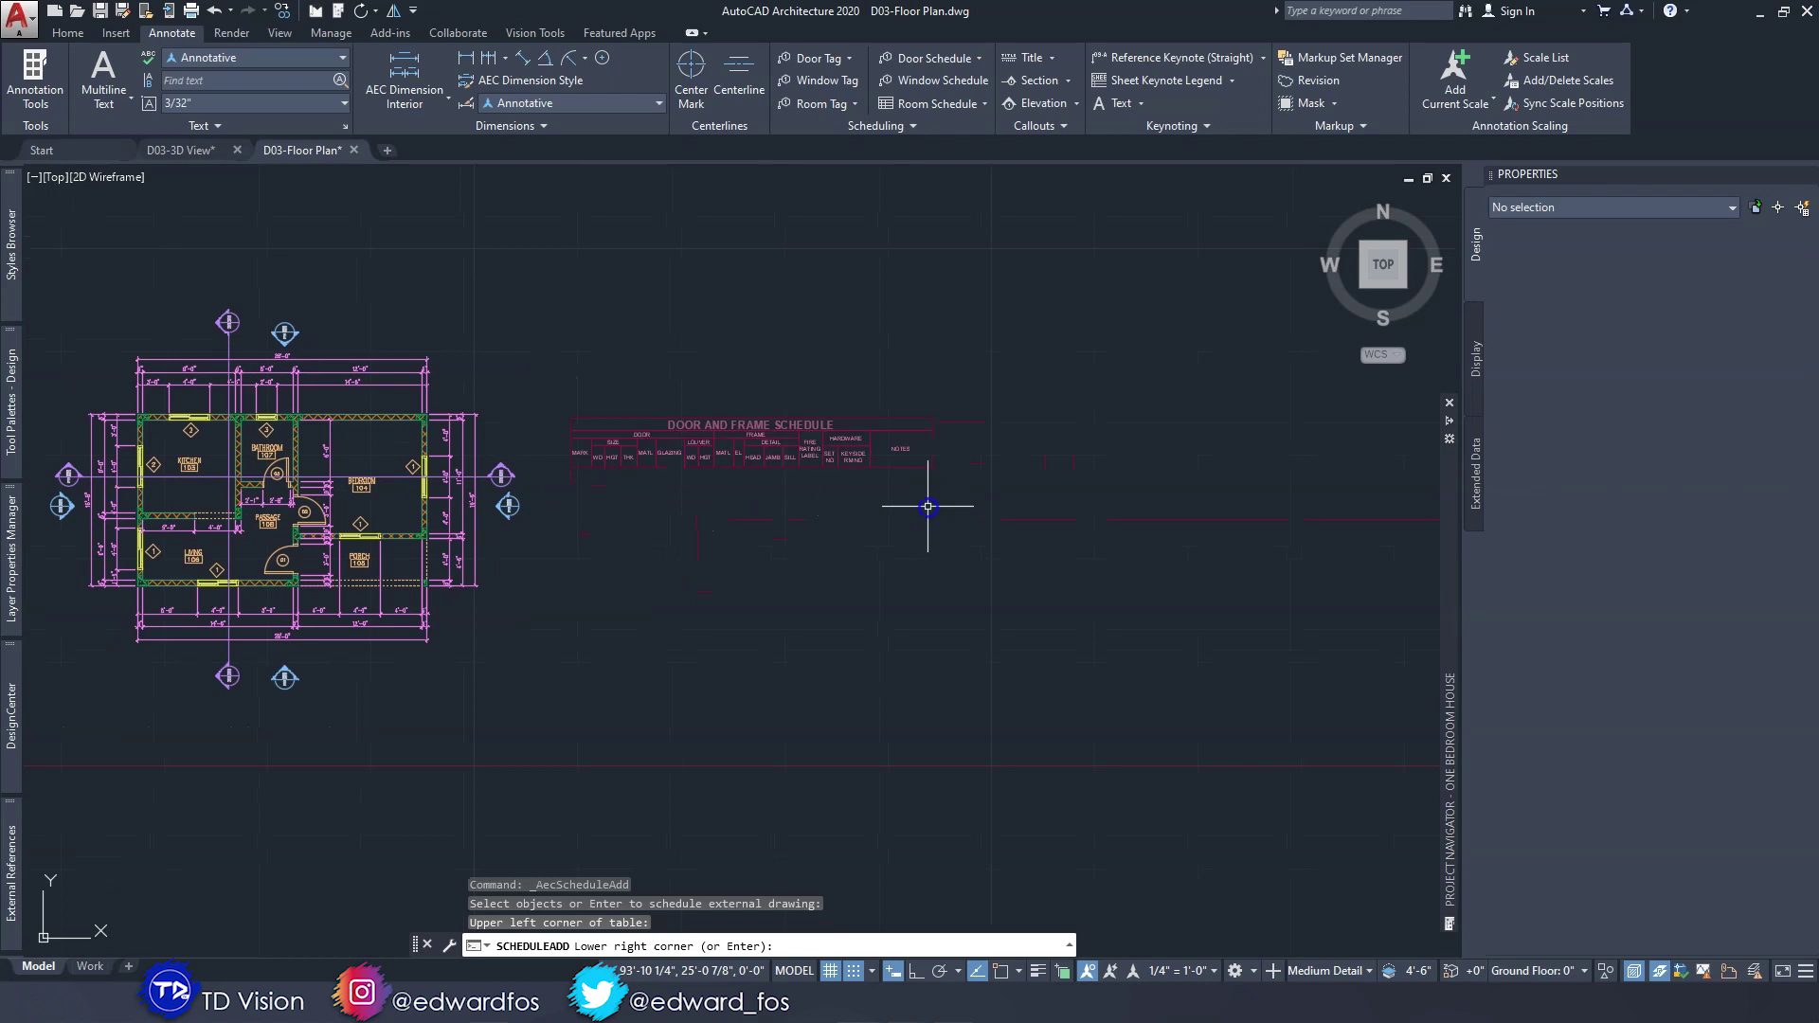
# Set the door schedule table's scale to 50.
pyautogui.scroll(2, 732, 432)
pyautogui.scroll(3, 732, 432)
pyautogui.scroll(-3, 725, 431)
pyautogui.moveTo(732, 432); pyautogui.dragTo(750, 479, button='middle')
pyautogui.click(749, 478)
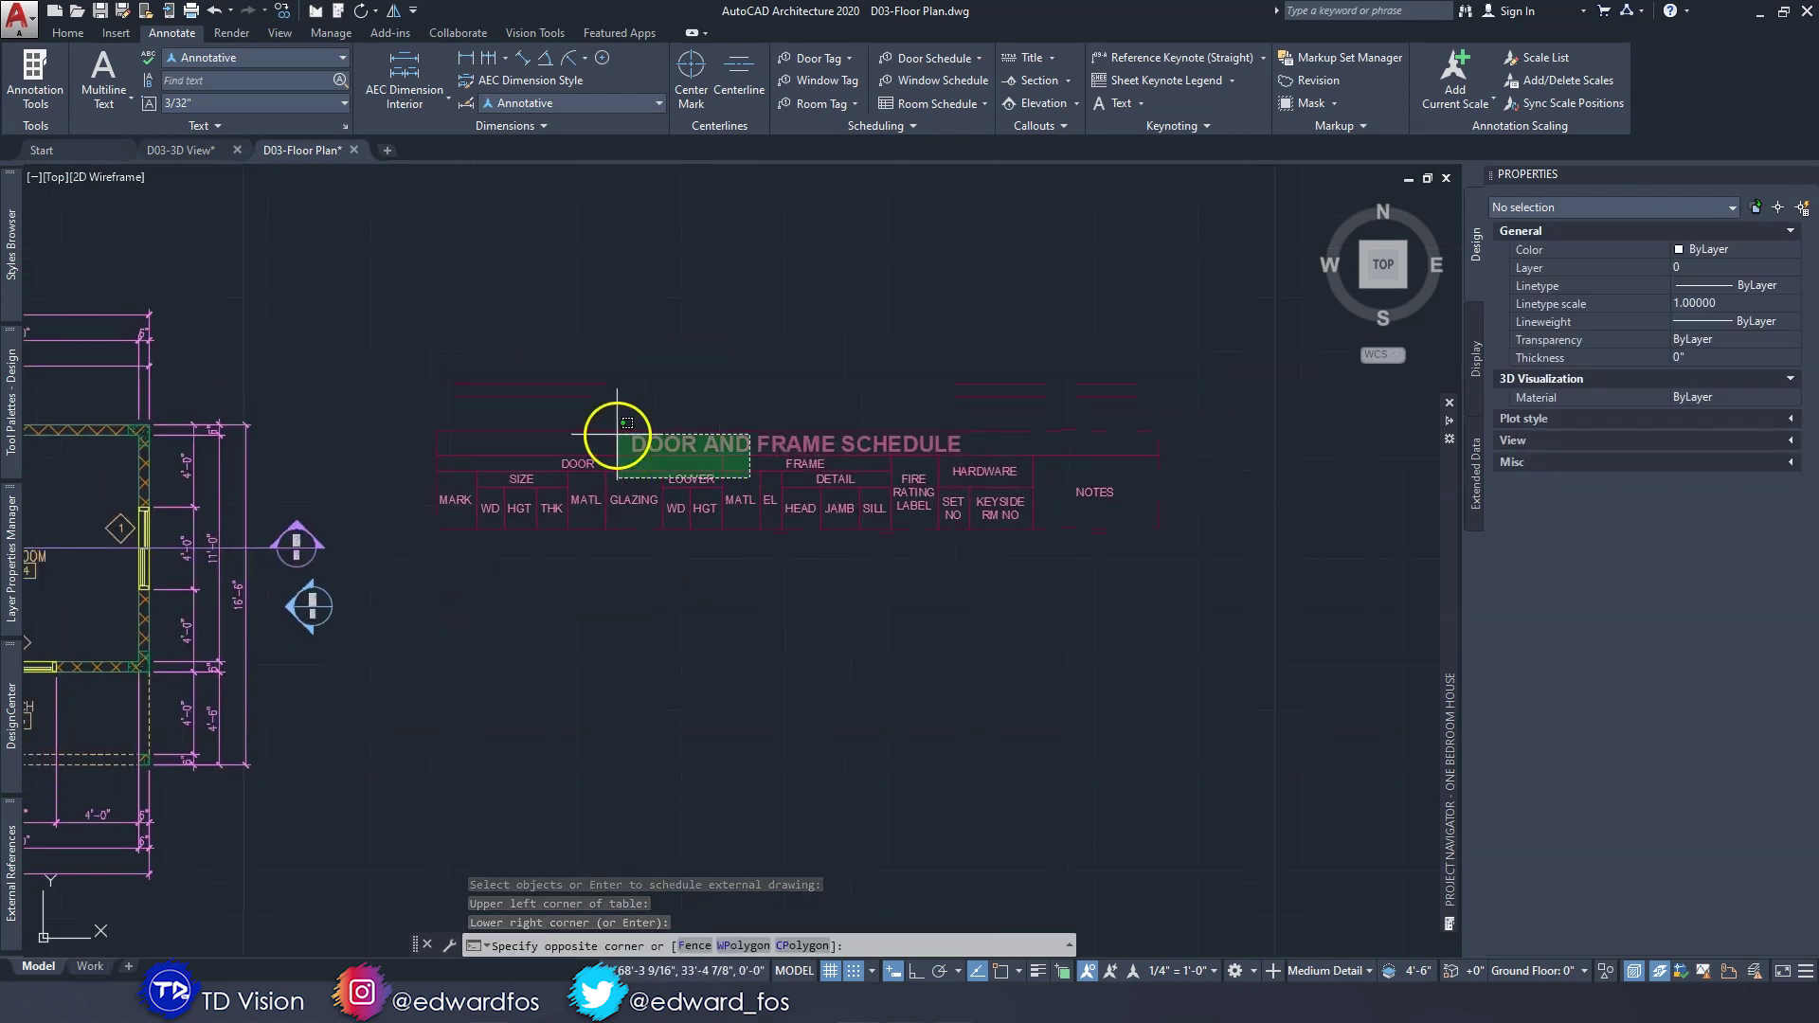
pyautogui.click(617, 433)
pyautogui.click(1754, 343)
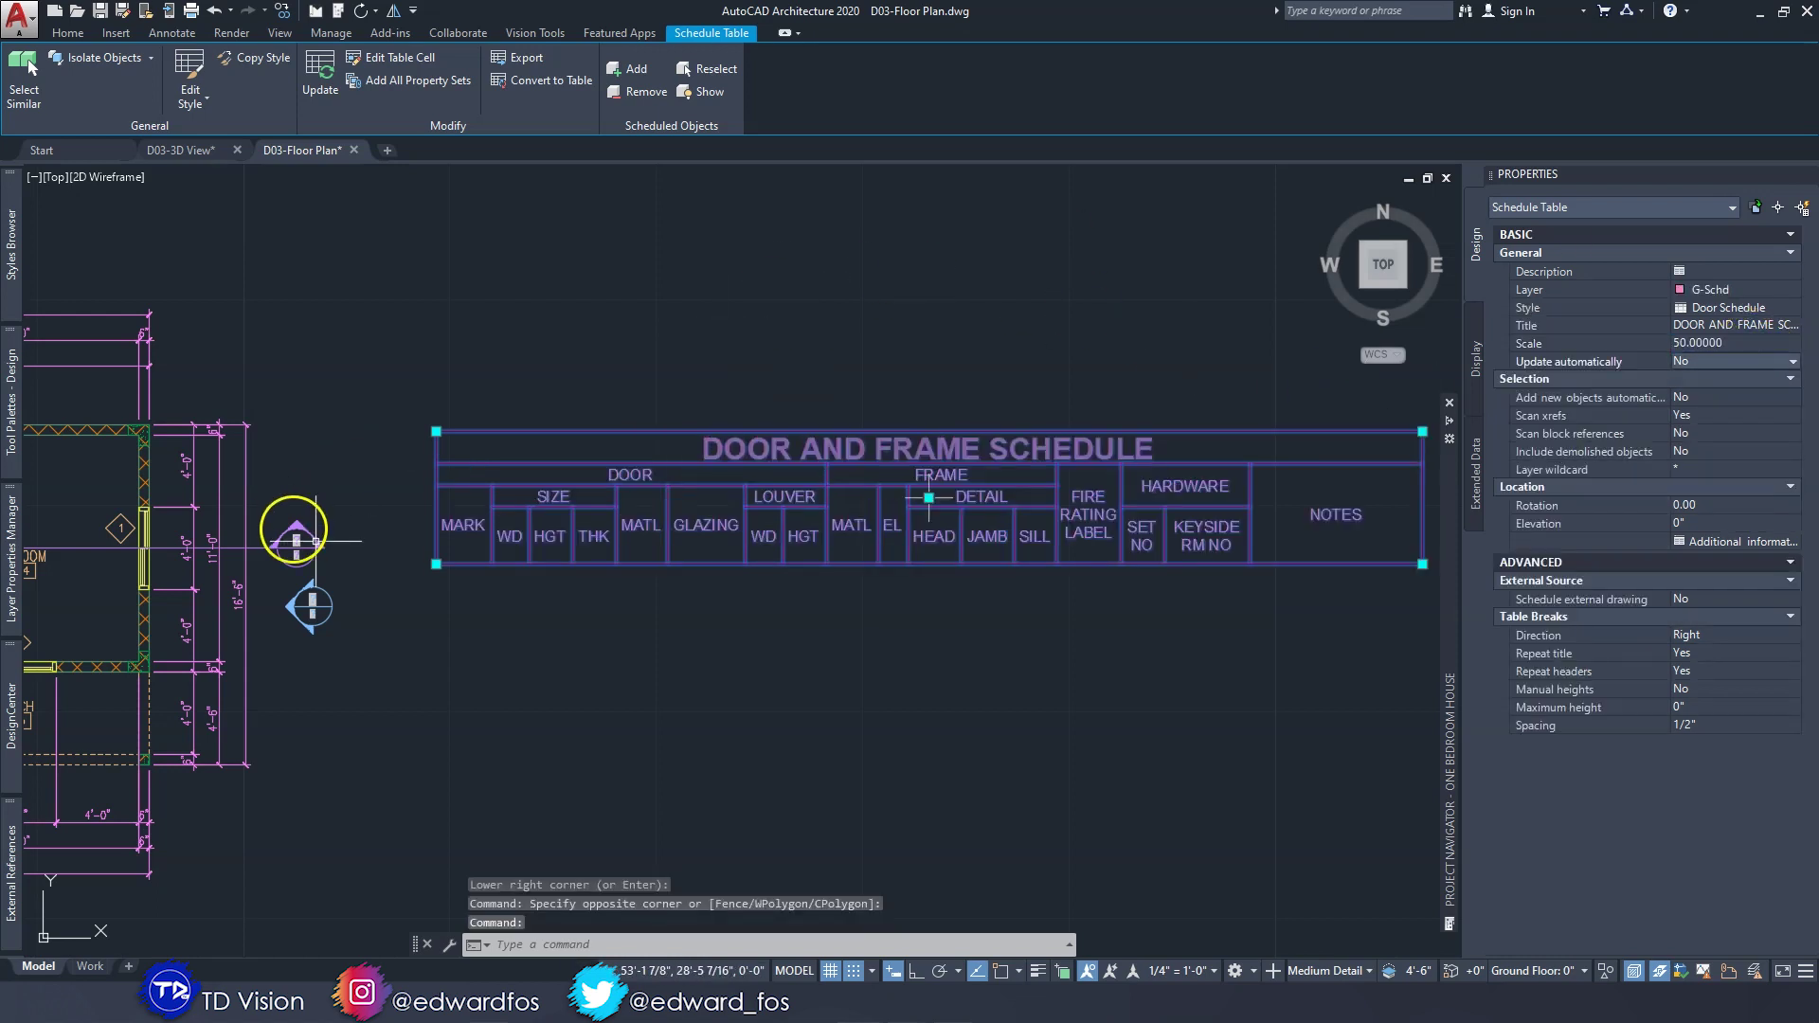
pyautogui.press('Escape')
pyautogui.press('Escape')
# Move the door schedule table a little farther east of the floor plan.
pyautogui.click(782, 600)
pyautogui.click(631, 451)
pyautogui.write('m')
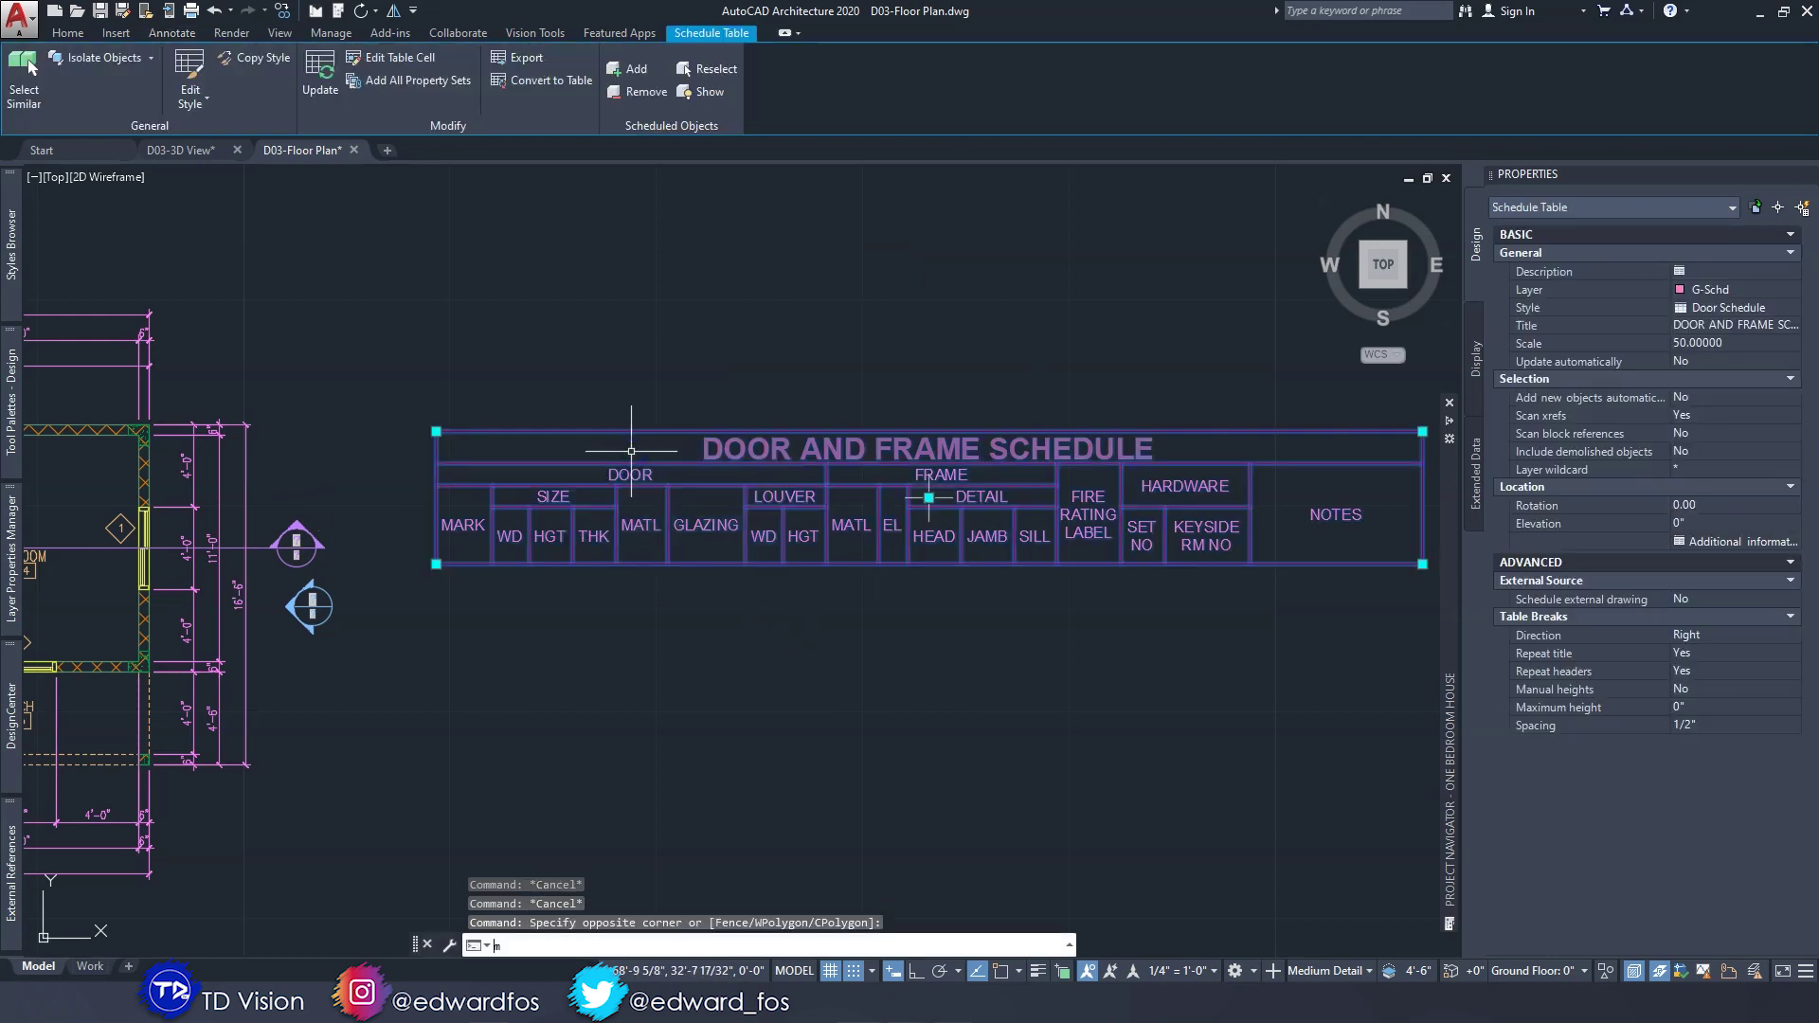
pyautogui.press('Return')
pyautogui.scroll(-3, 868, 367)
pyautogui.click(837, 509)
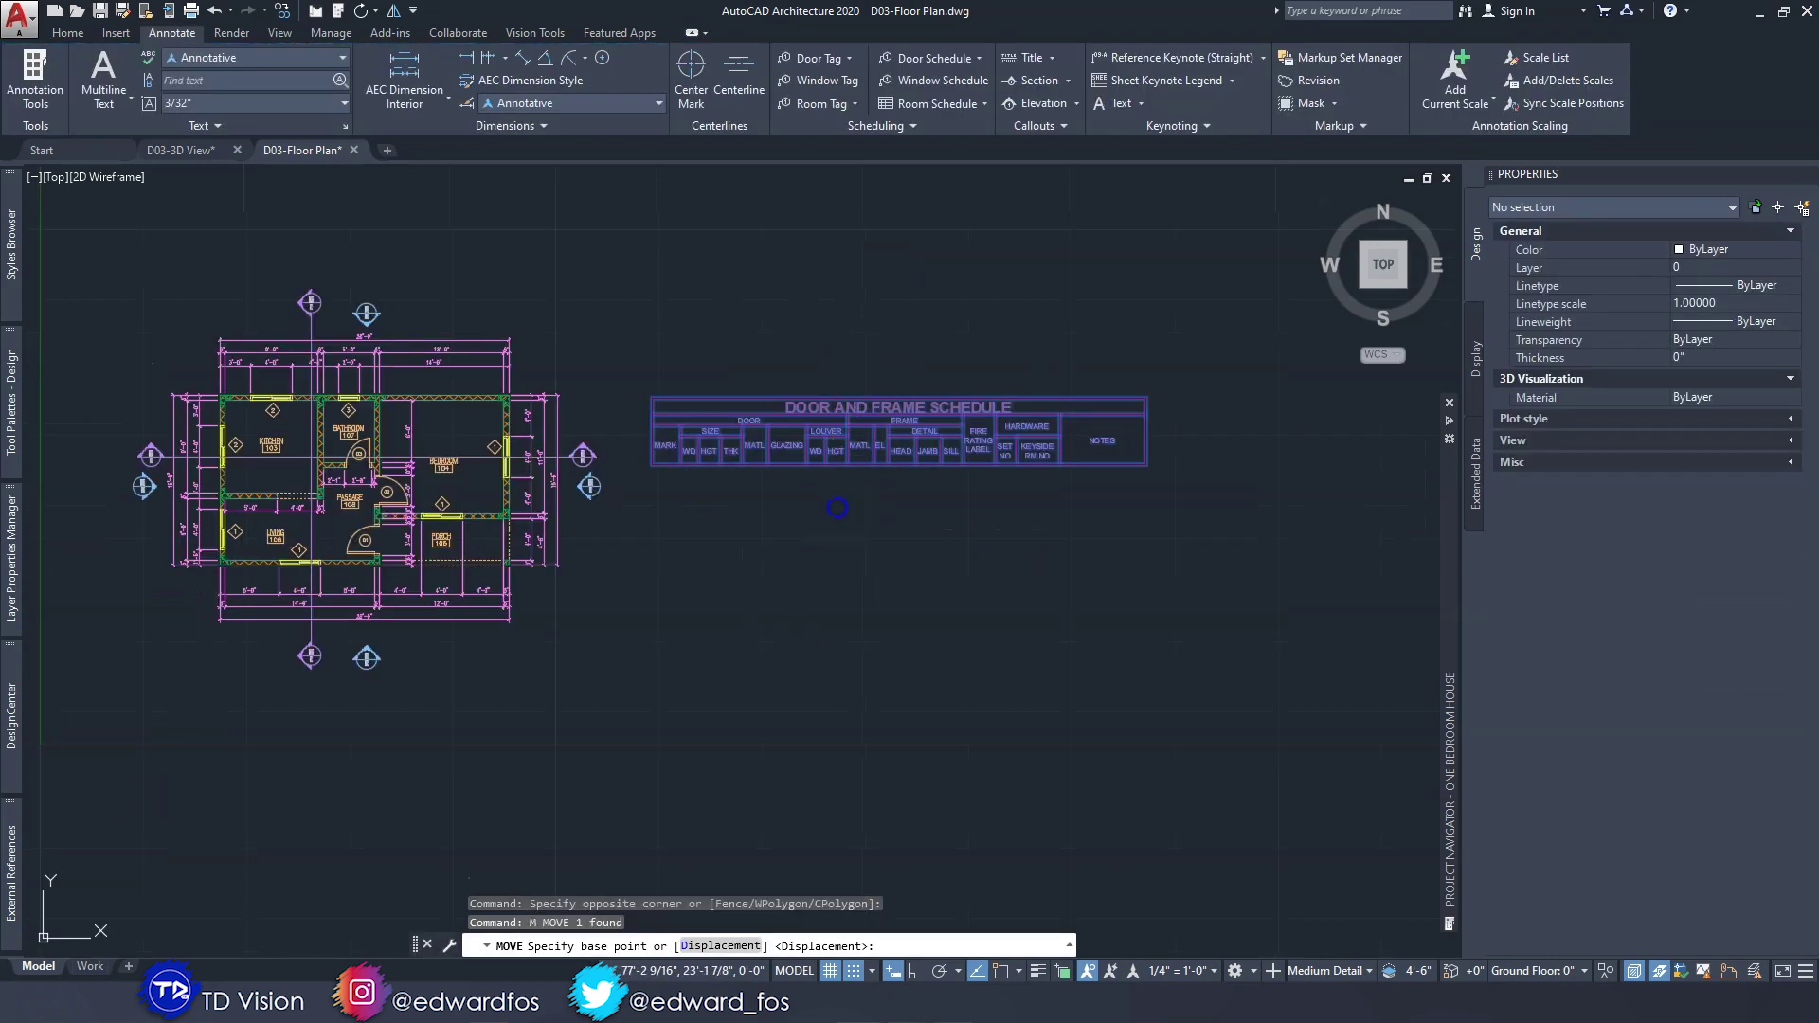
pyautogui.click(940, 522)
pyautogui.moveTo(893, 470); pyautogui.dragTo(787, 489, button='middle')
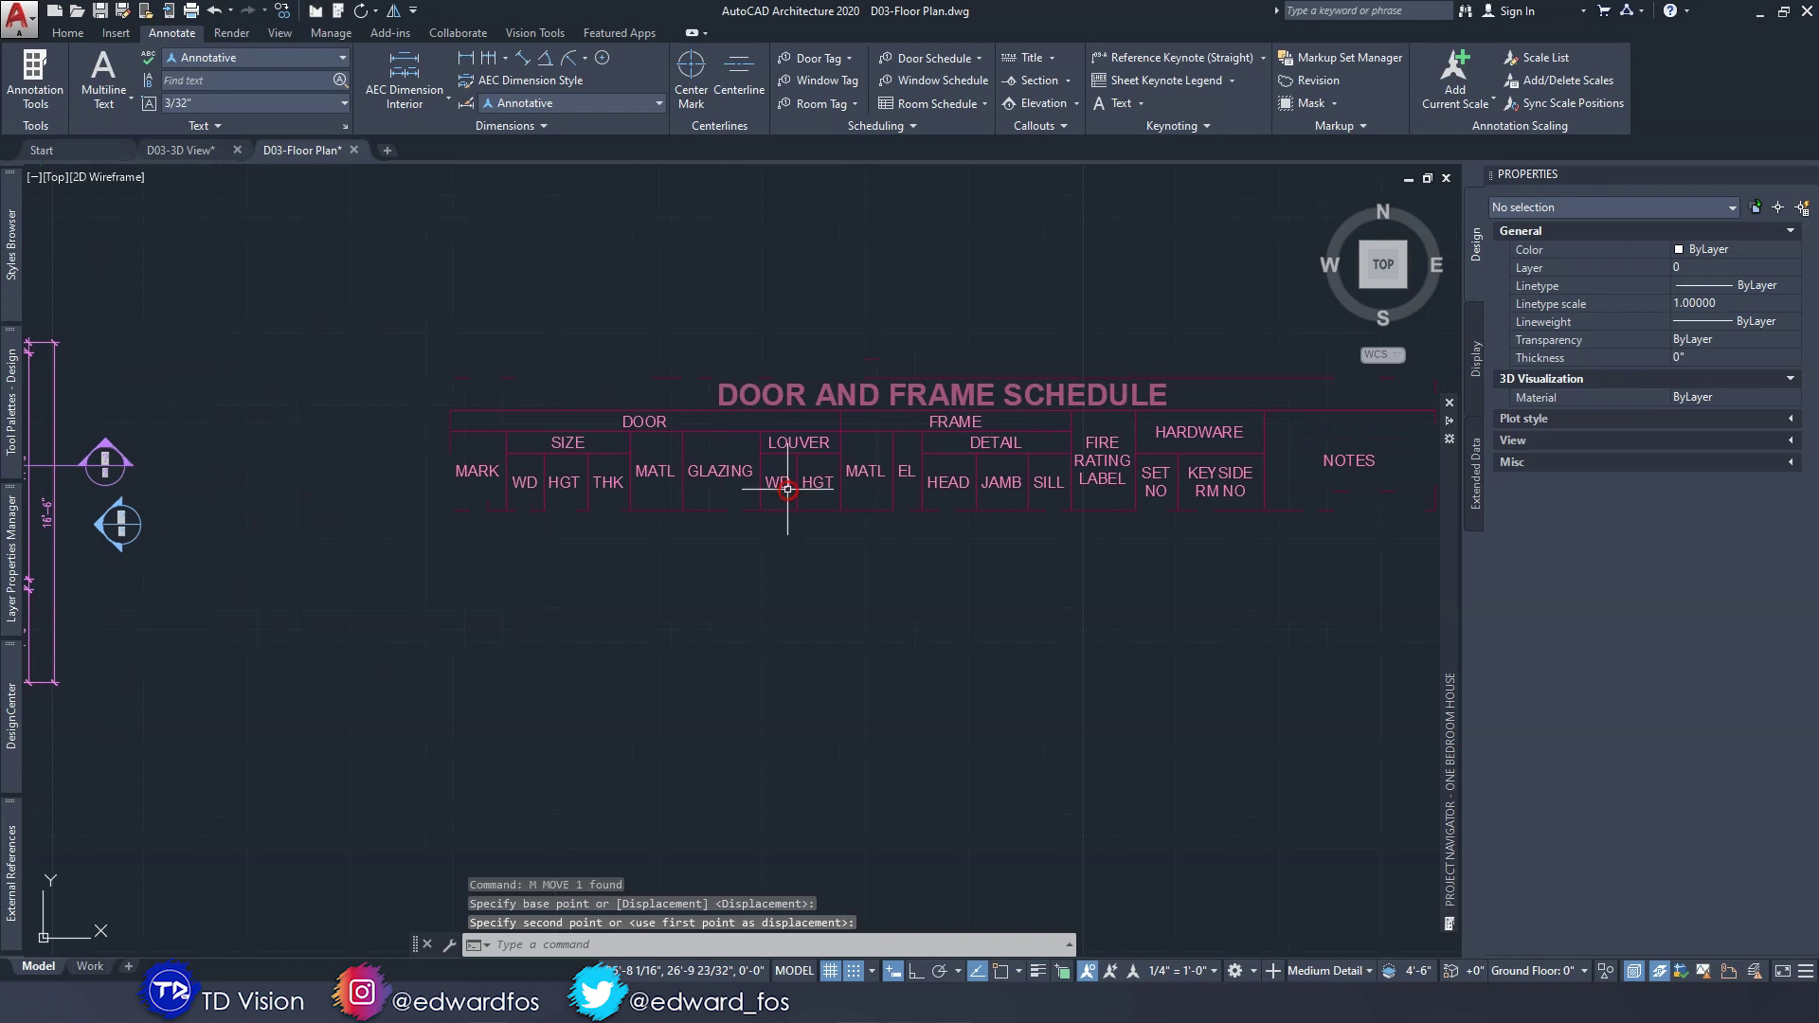
# Add the referenced house plan to the objects scheduled by the door schedule table.
pyautogui.click(828, 456)
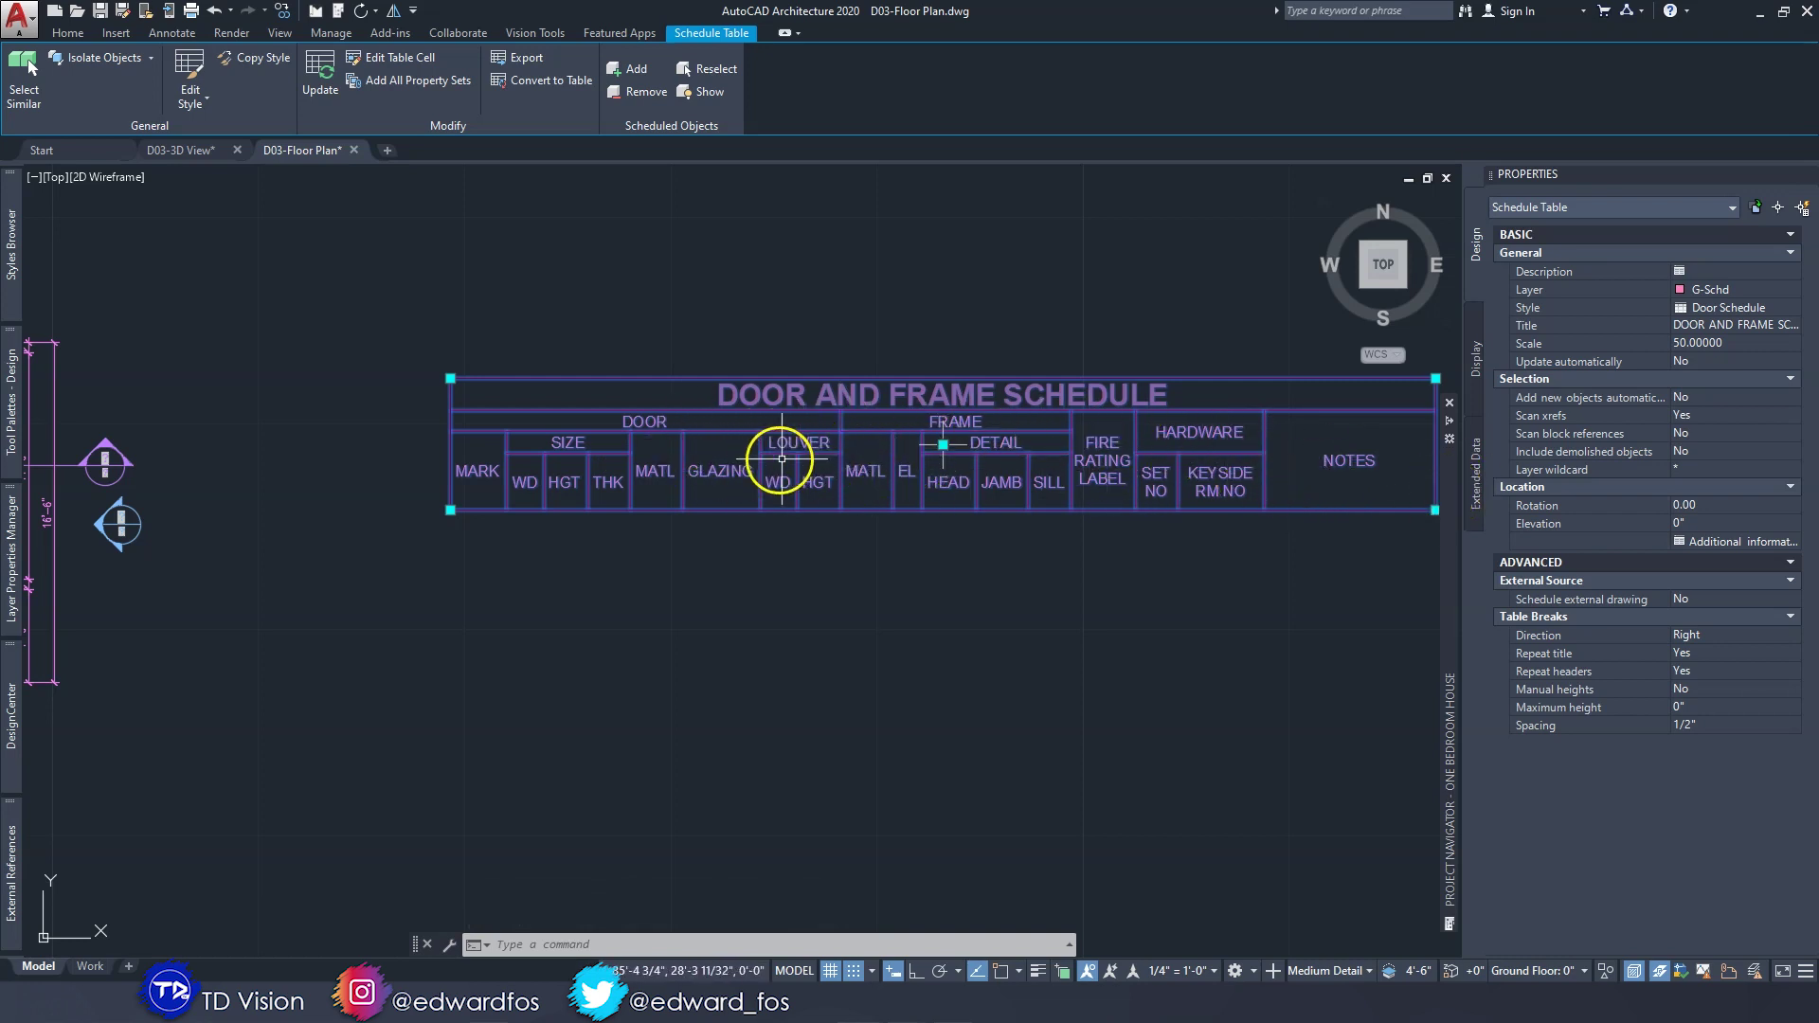
pyautogui.scroll(-3, 928, 444)
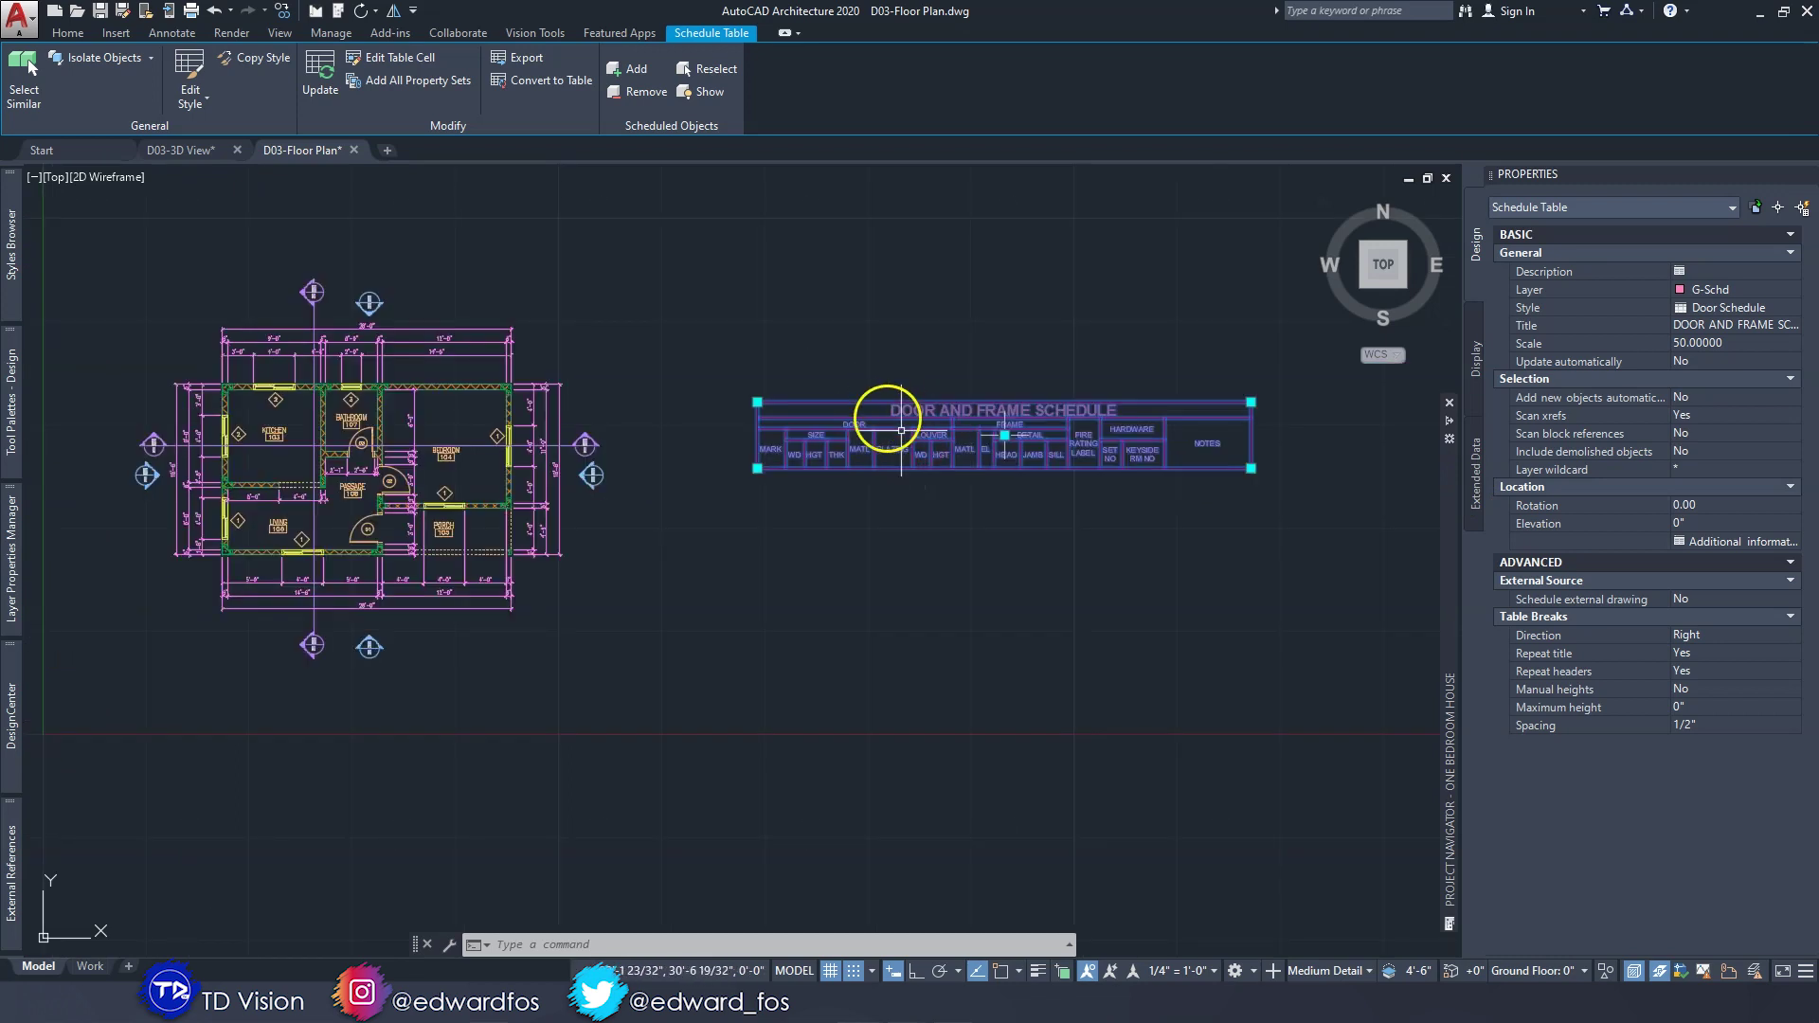
pyautogui.scroll(3, 834, 425)
pyautogui.scroll(-3, 800, 426)
pyautogui.scroll(2, 803, 427)
pyautogui.scroll(-3, 802, 427)
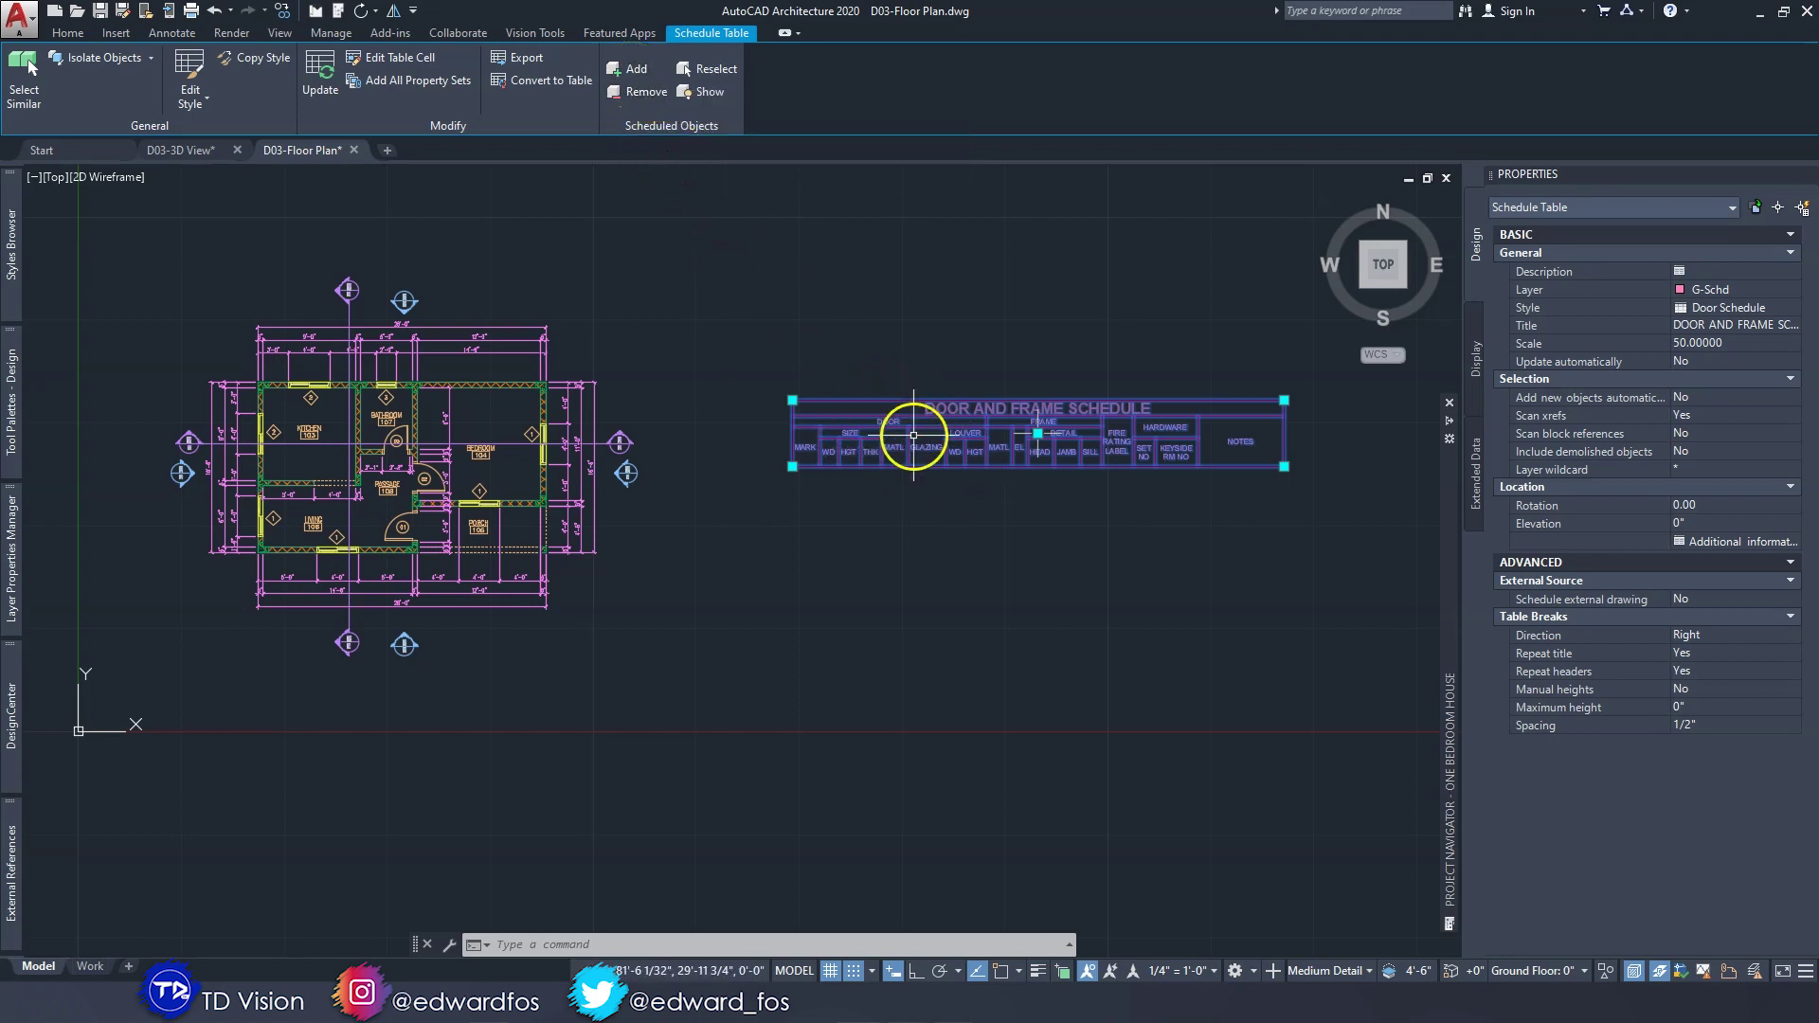
pyautogui.click(636, 70)
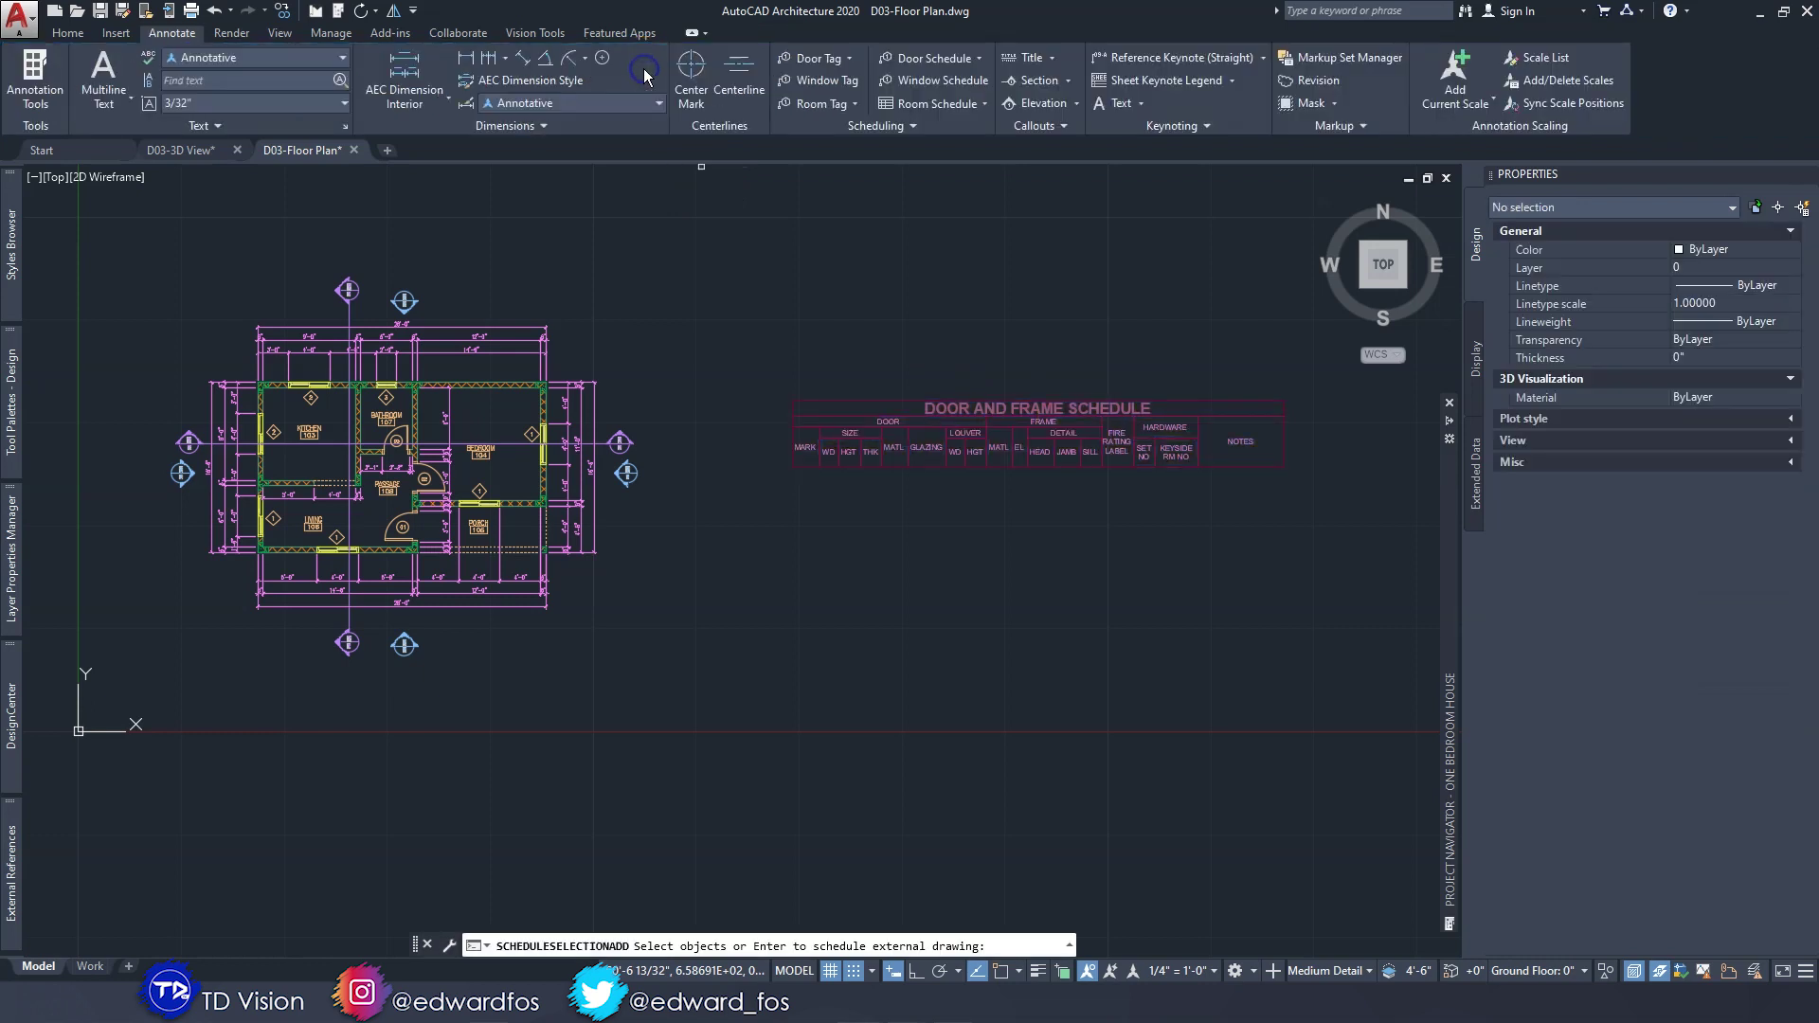
pyautogui.scroll(3, 544, 400)
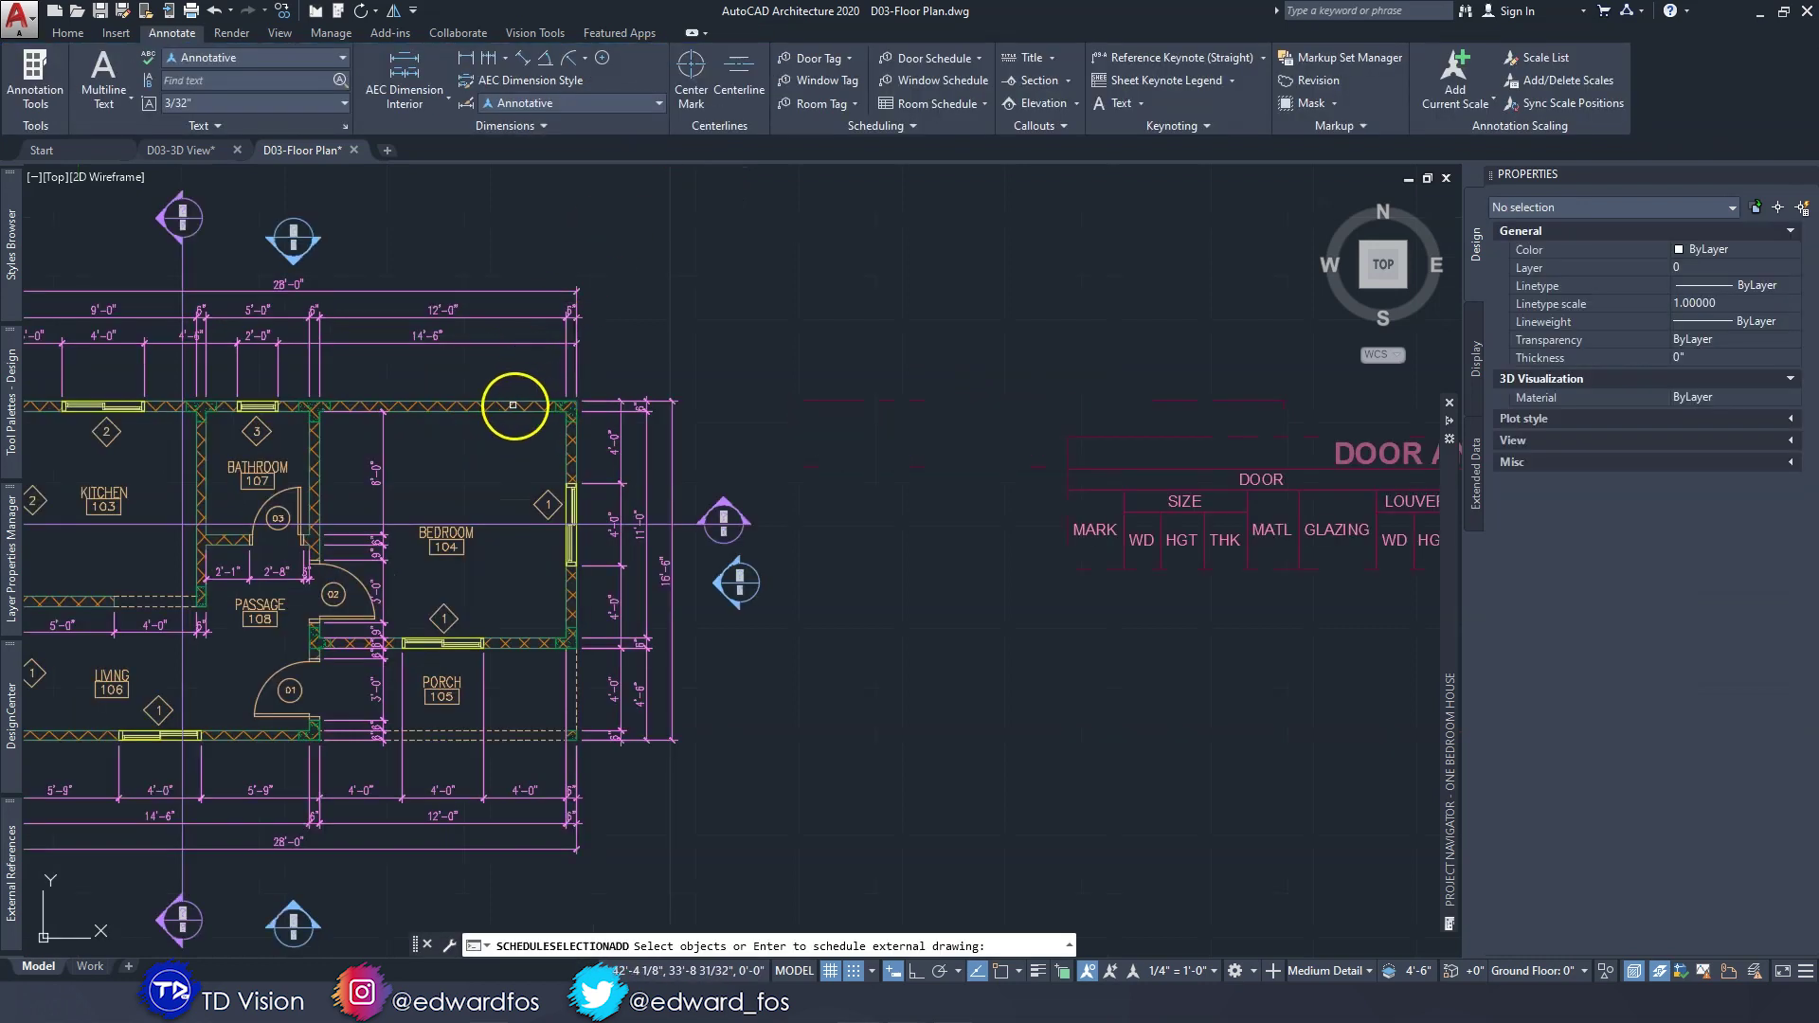
pyautogui.click(509, 406)
pyautogui.scroll(-3, 729, 409)
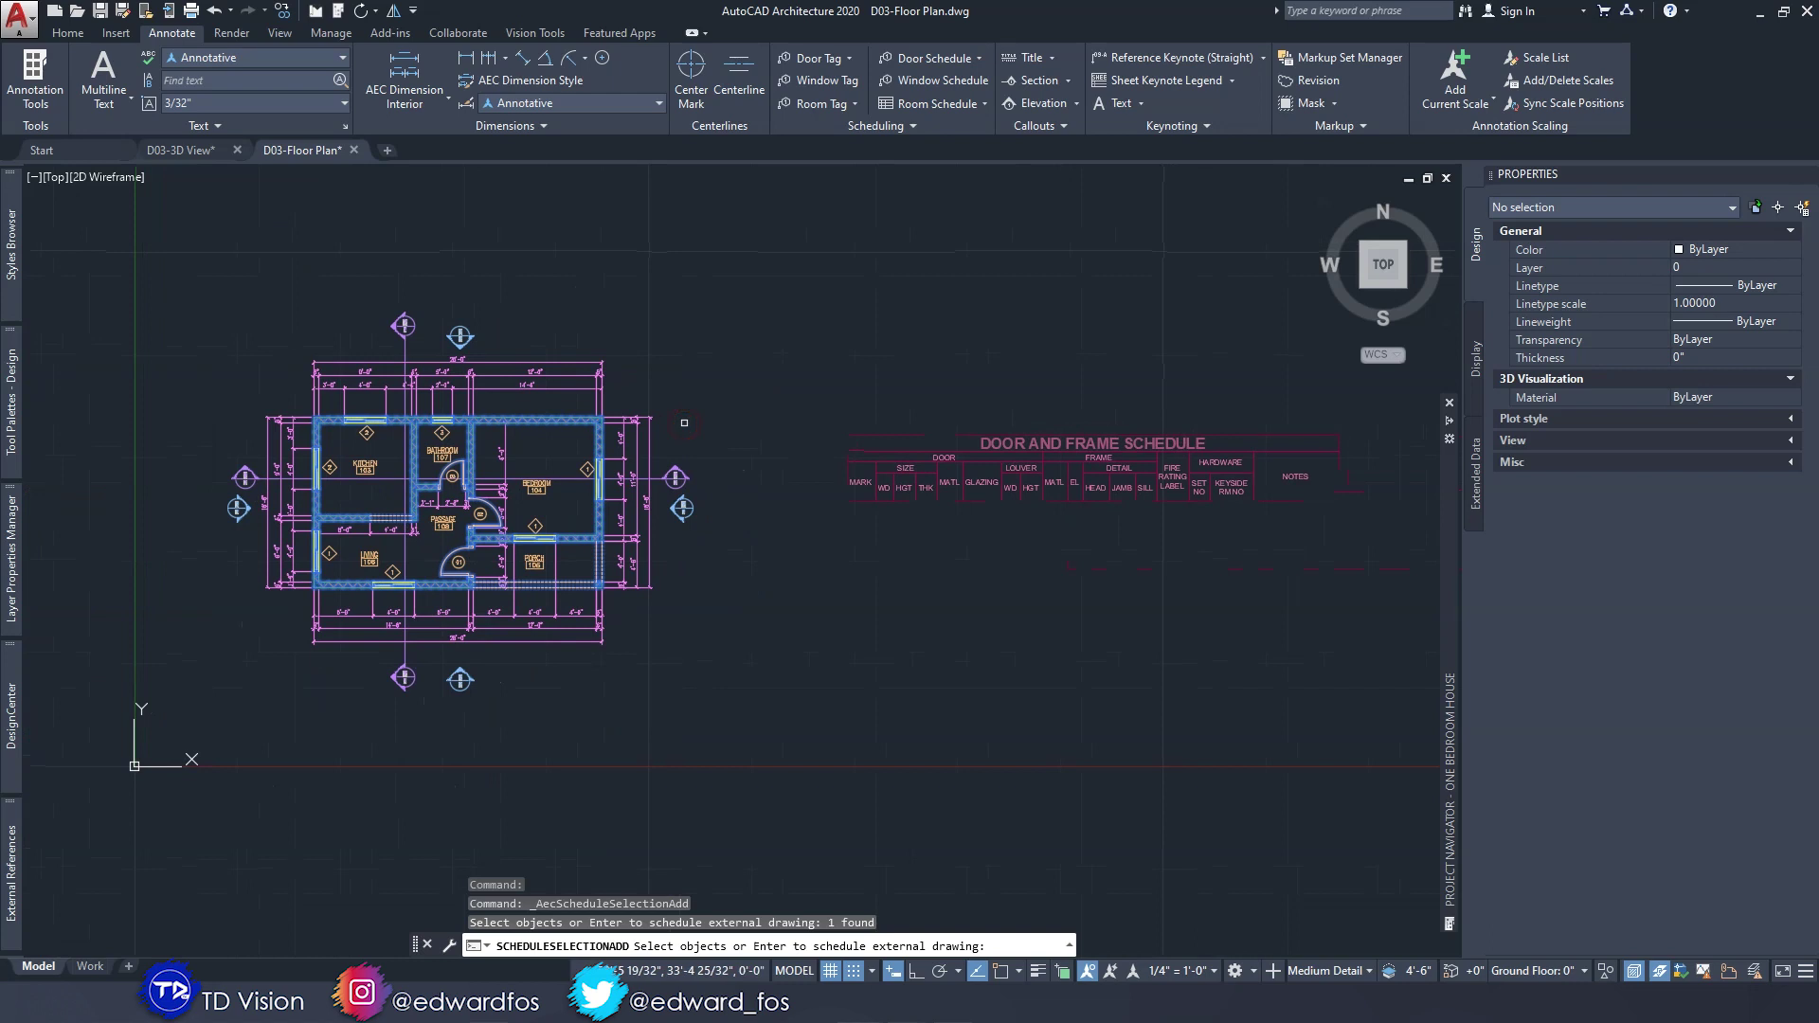
pyautogui.press('Return')
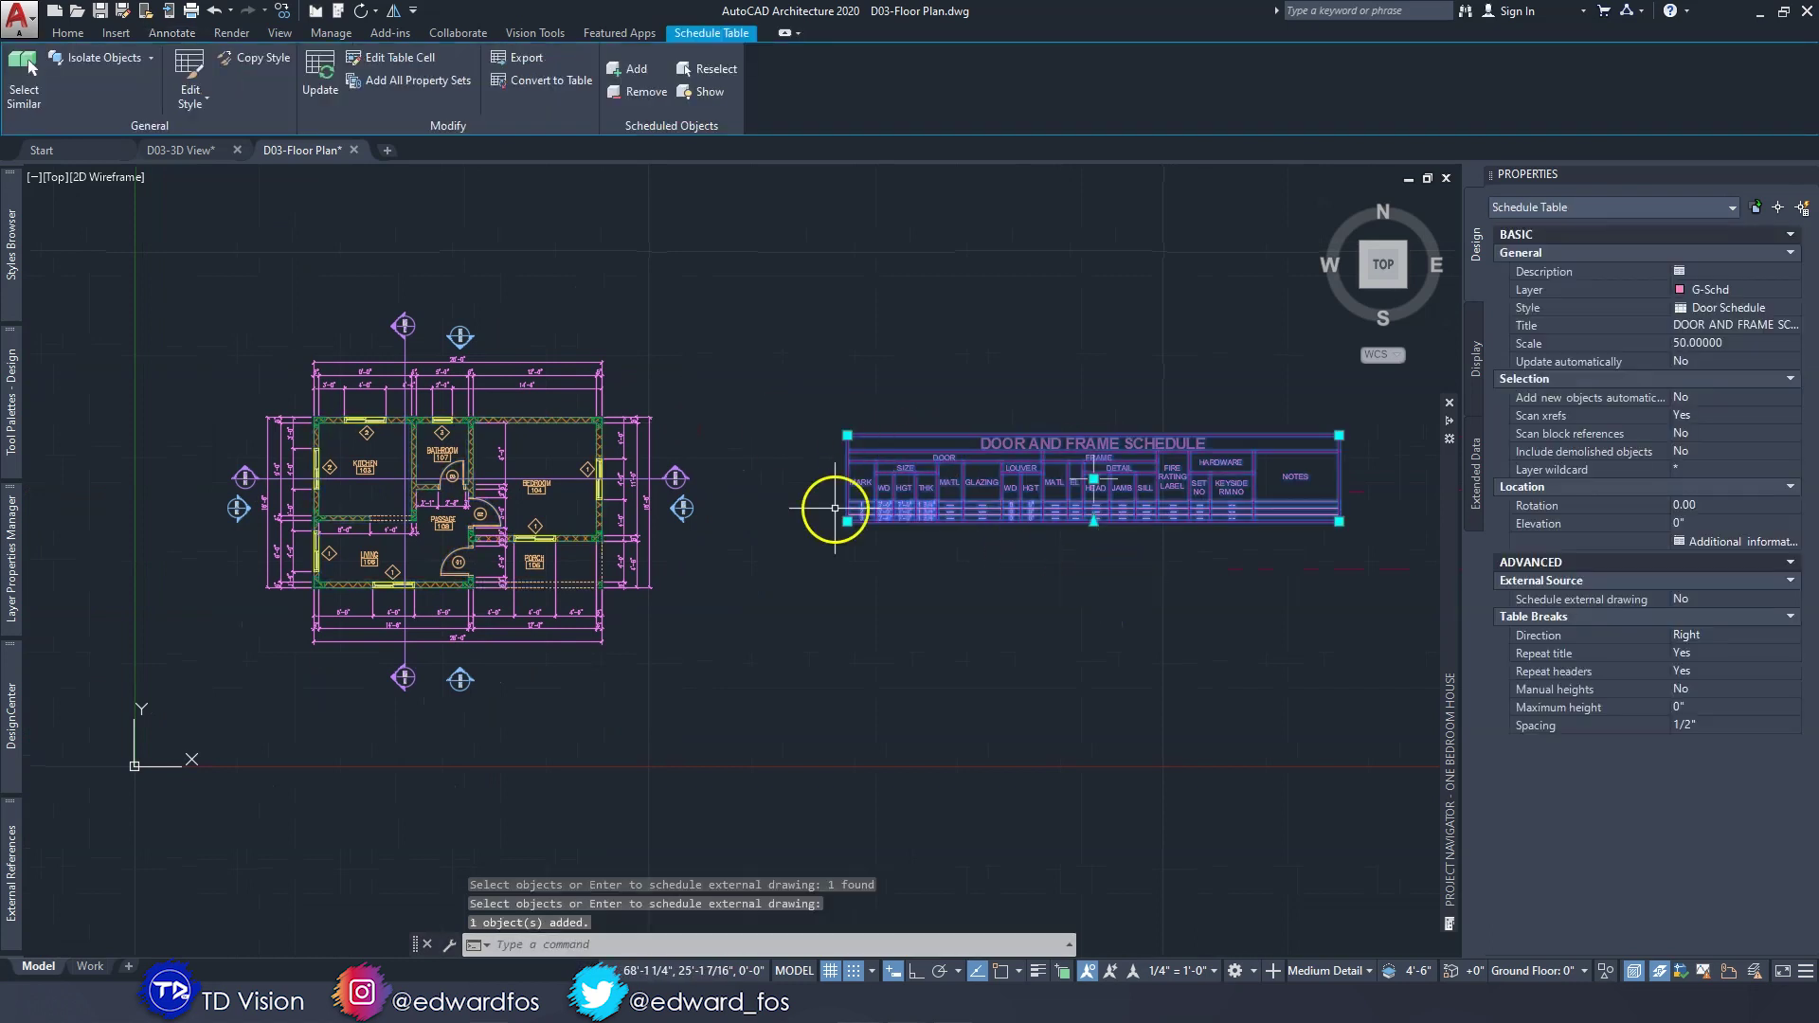
# Examine the door schedule's rows across the mark, size, material, louver, frame, hardware and notes columns.
pyautogui.scroll(5, 925, 512)
pyautogui.scroll(3, 828, 516)
pyautogui.moveTo(643, 471); pyautogui.dragTo(727, 668, button='middle')
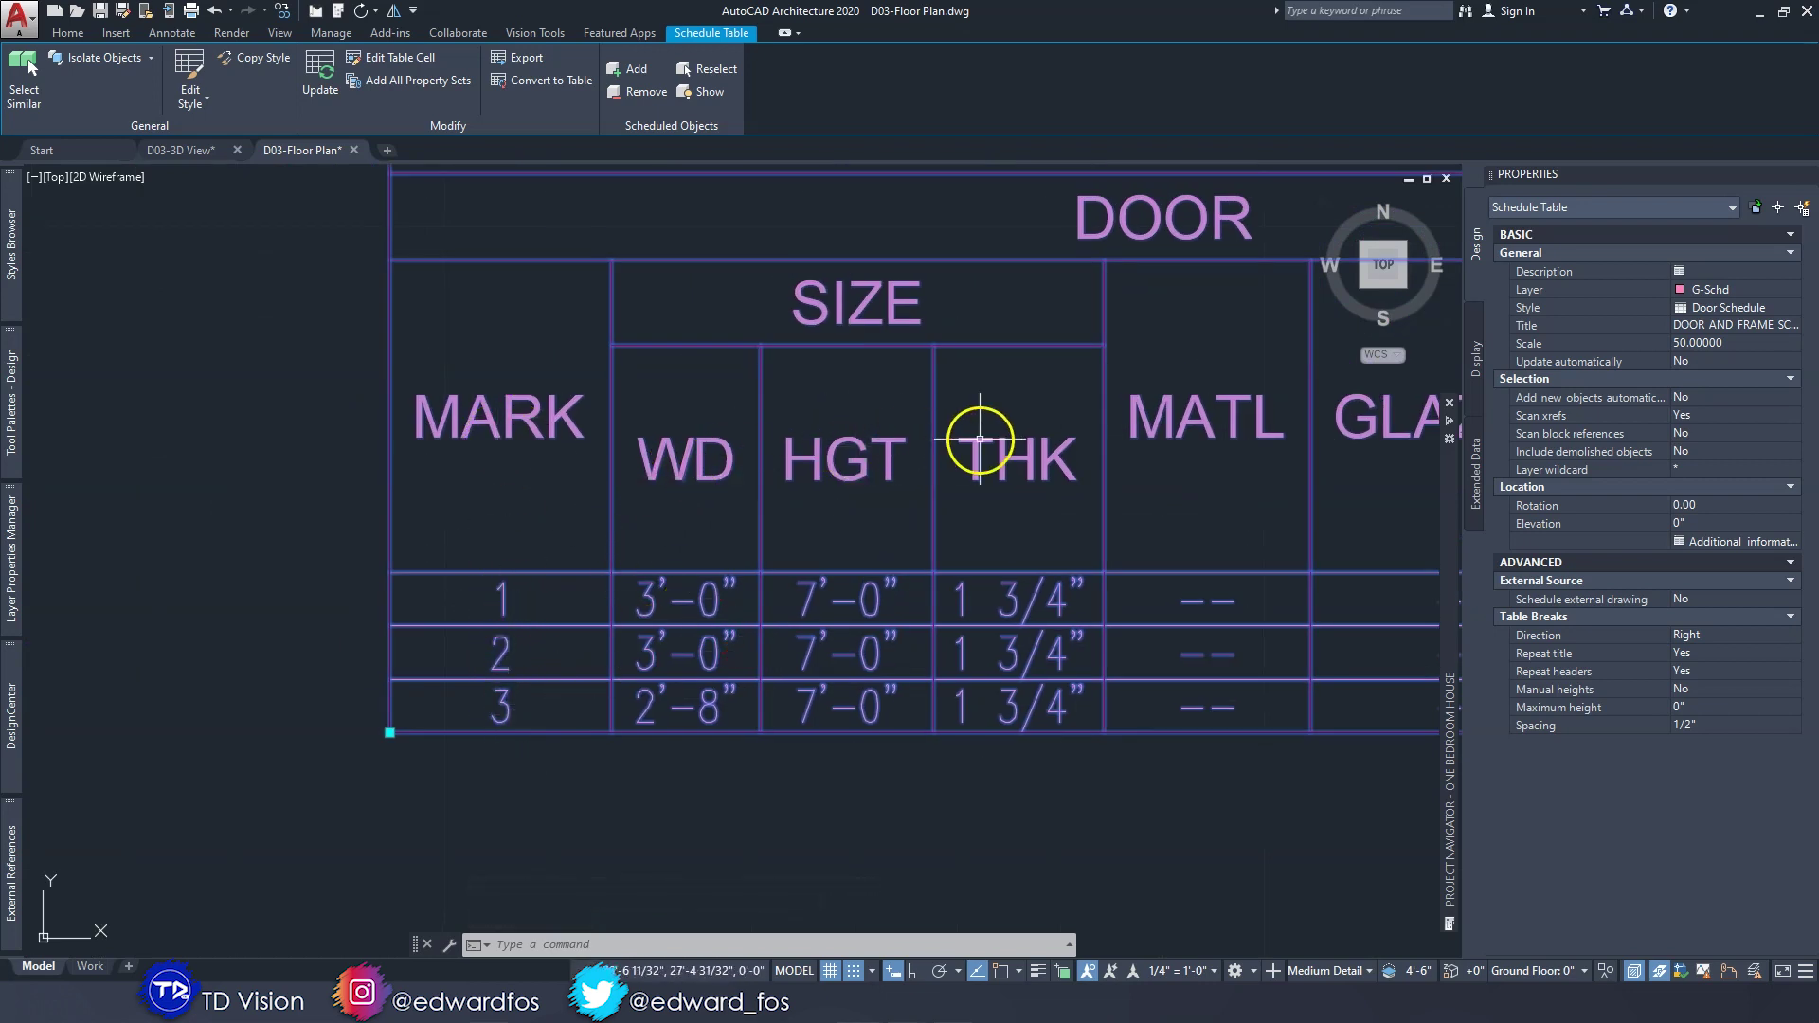
pyautogui.scroll(-3, 979, 439)
pyautogui.moveTo(991, 461); pyautogui.dragTo(528, 435, button='middle')
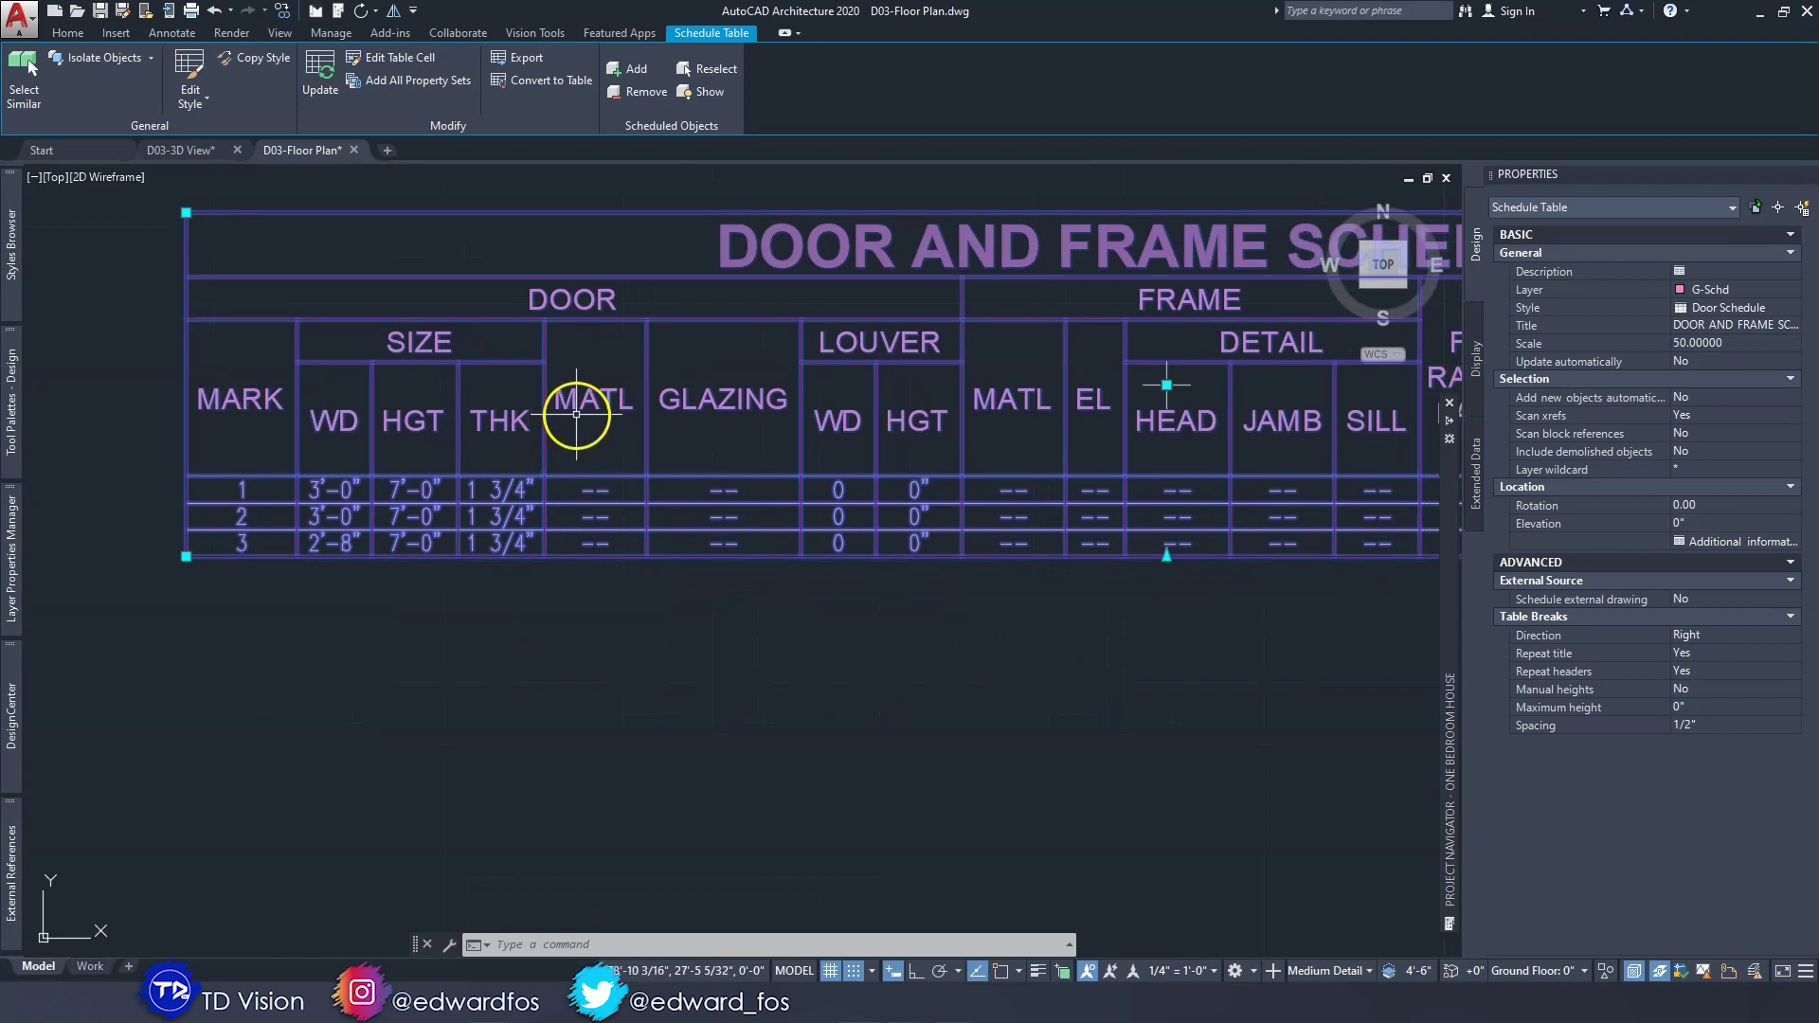
pyautogui.moveTo(842, 469); pyautogui.dragTo(388, 466, button='middle')
pyautogui.scroll(-2, 385, 466)
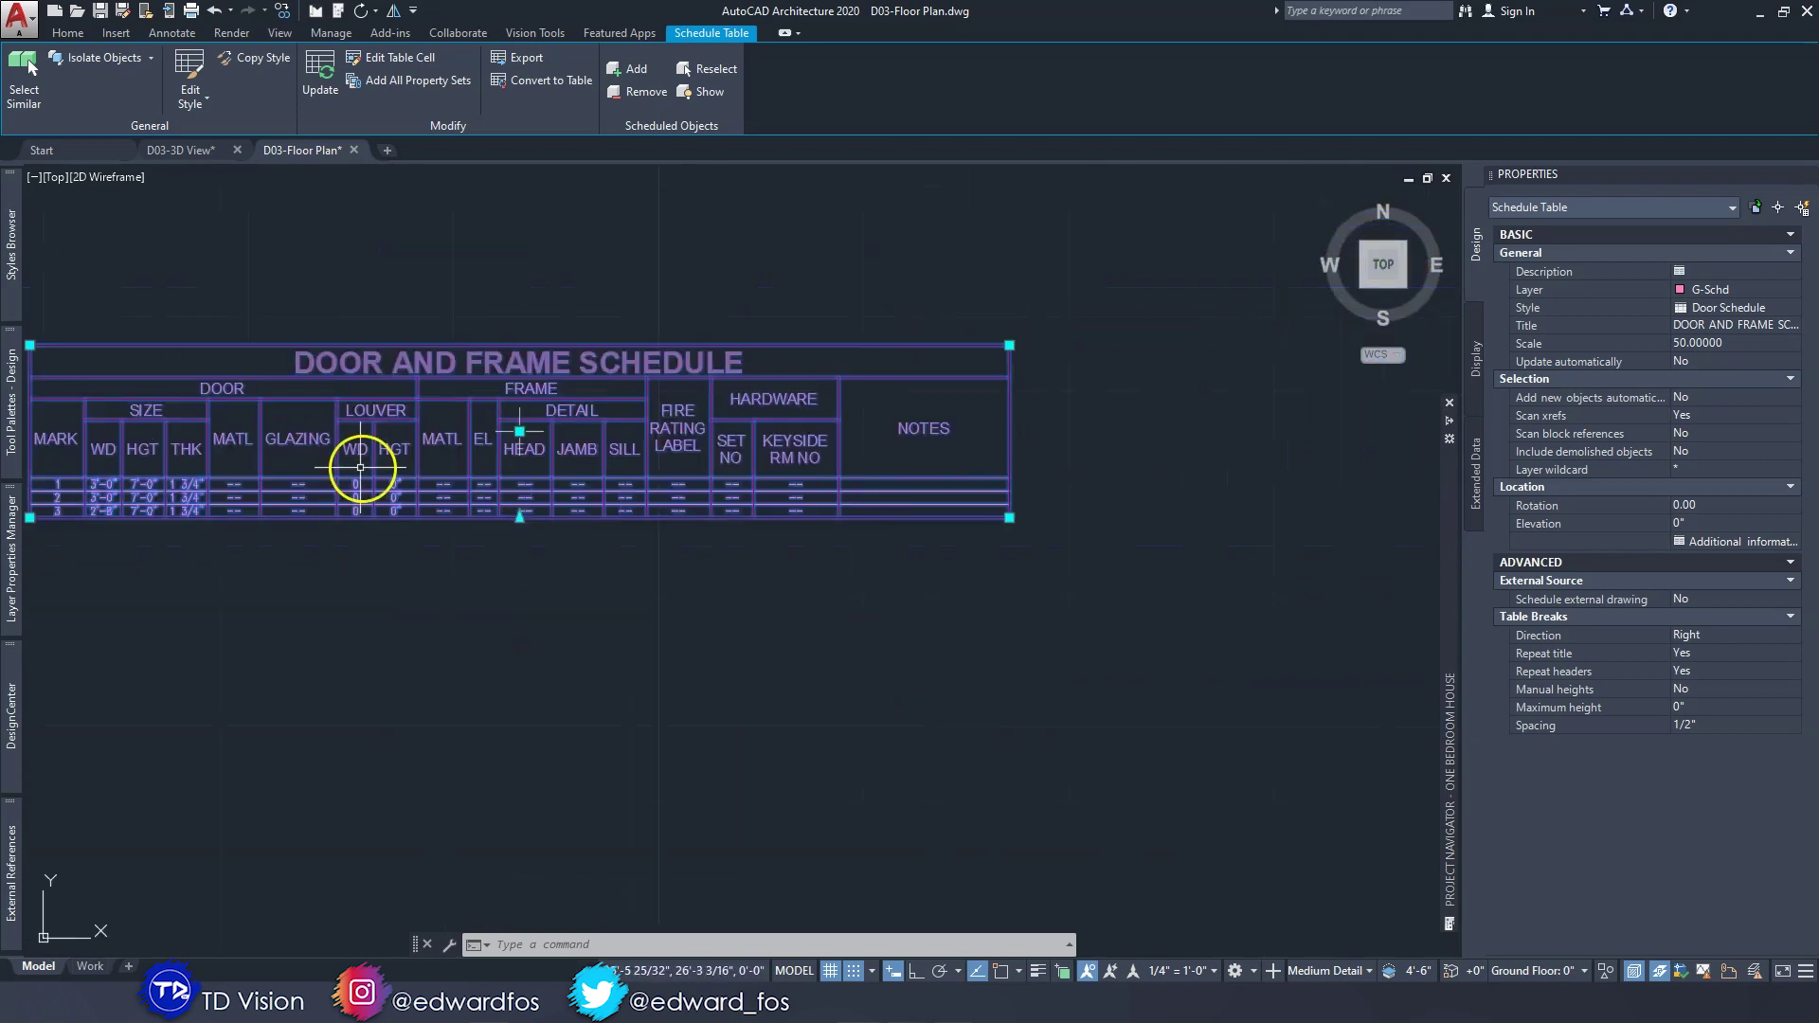
pyautogui.moveTo(364, 427); pyautogui.dragTo(685, 422, button='middle')
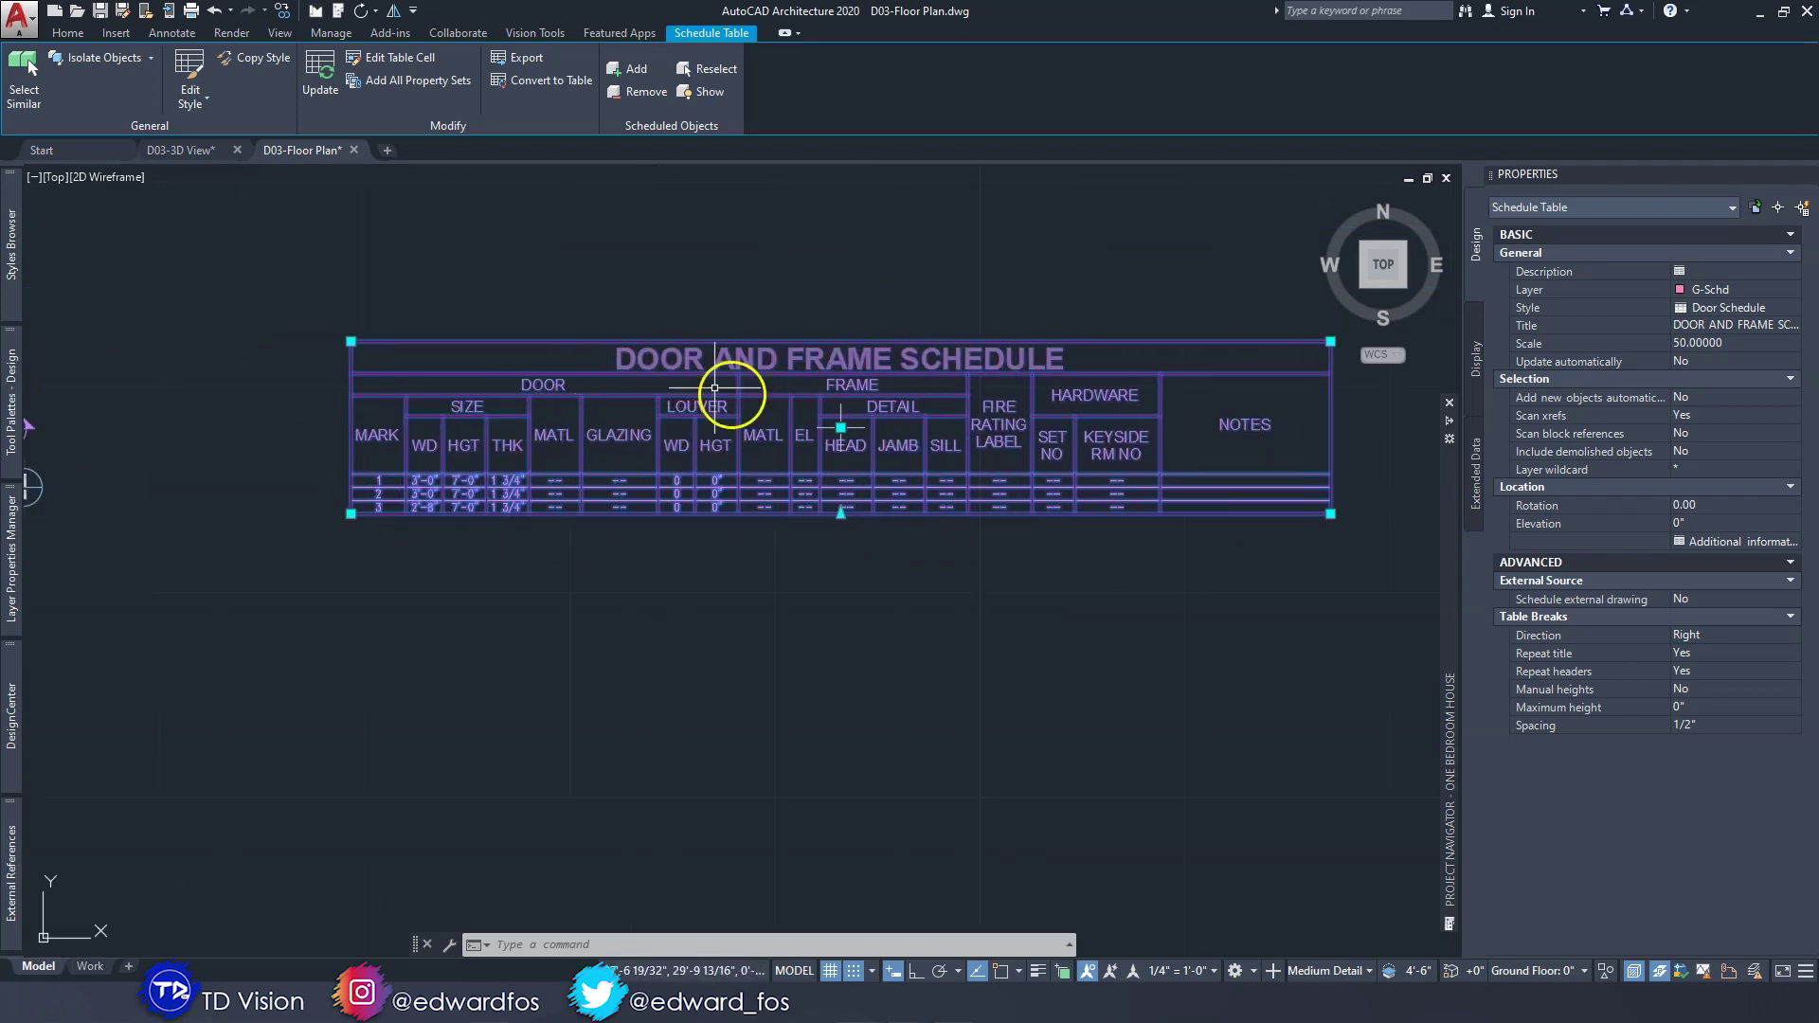
# Review the height and material column definitions in the Door Schedule table style.
pyautogui.click(205, 62)
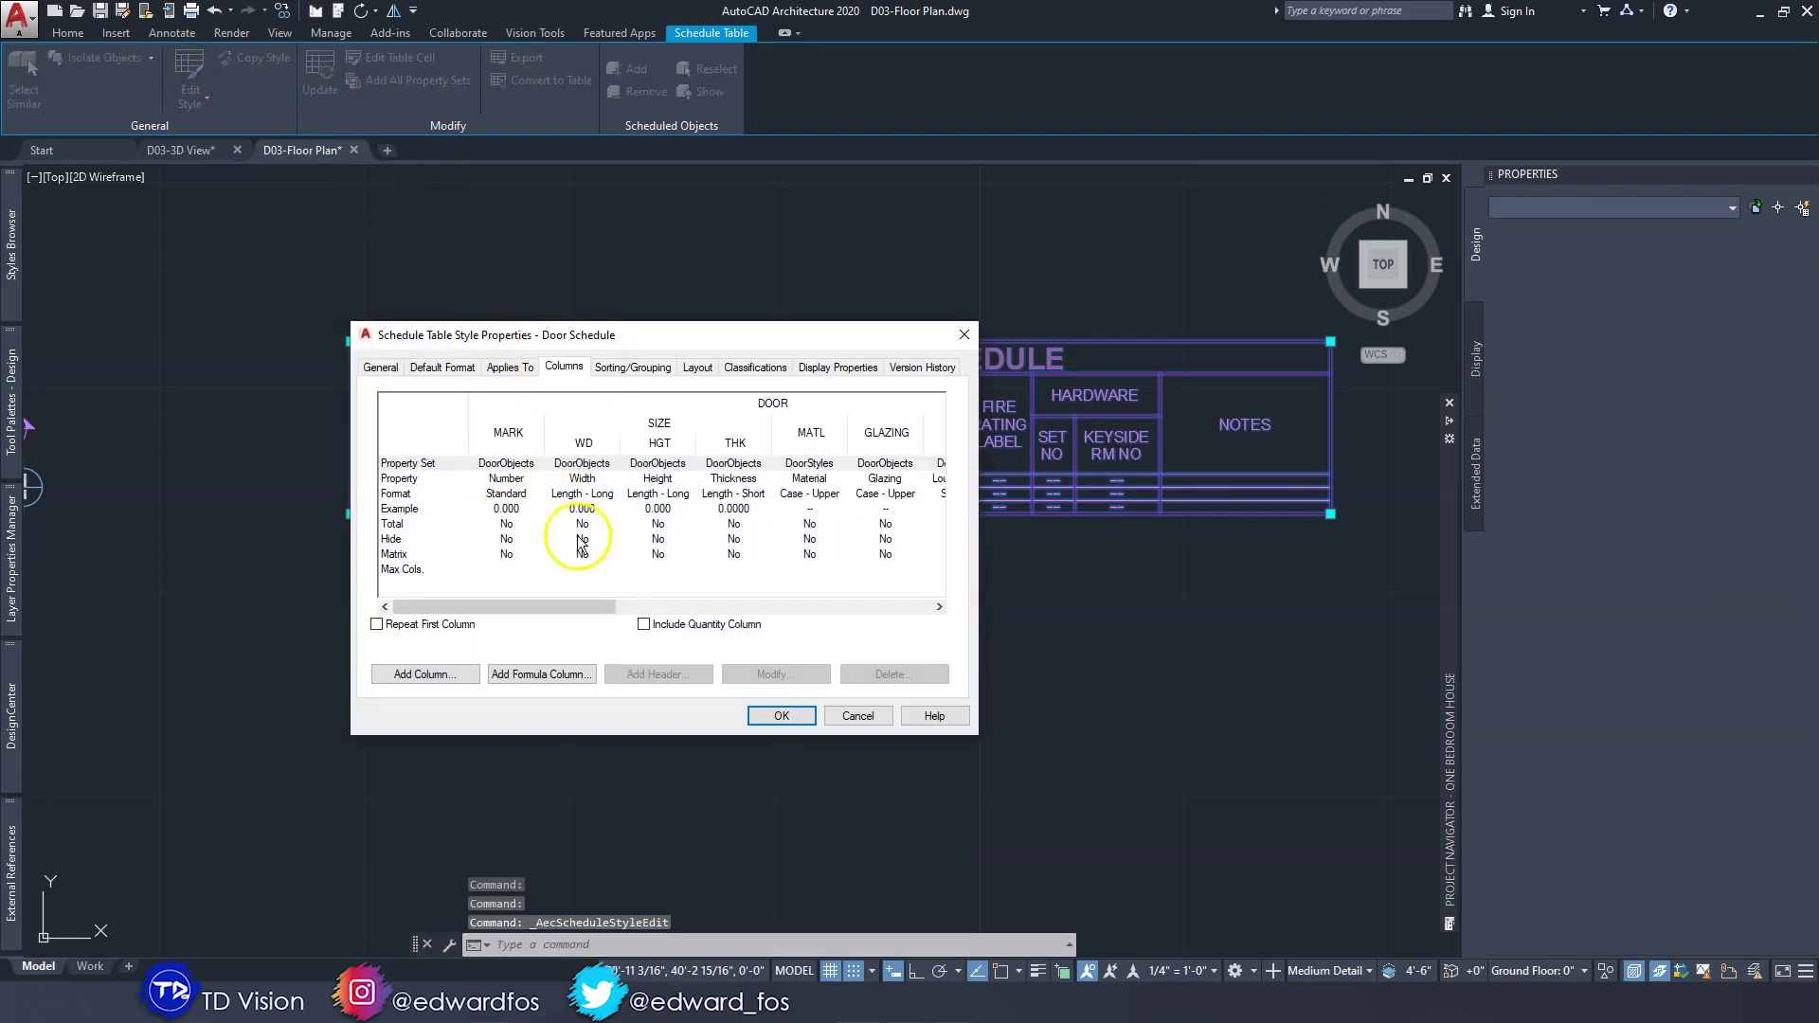
pyautogui.click(660, 445)
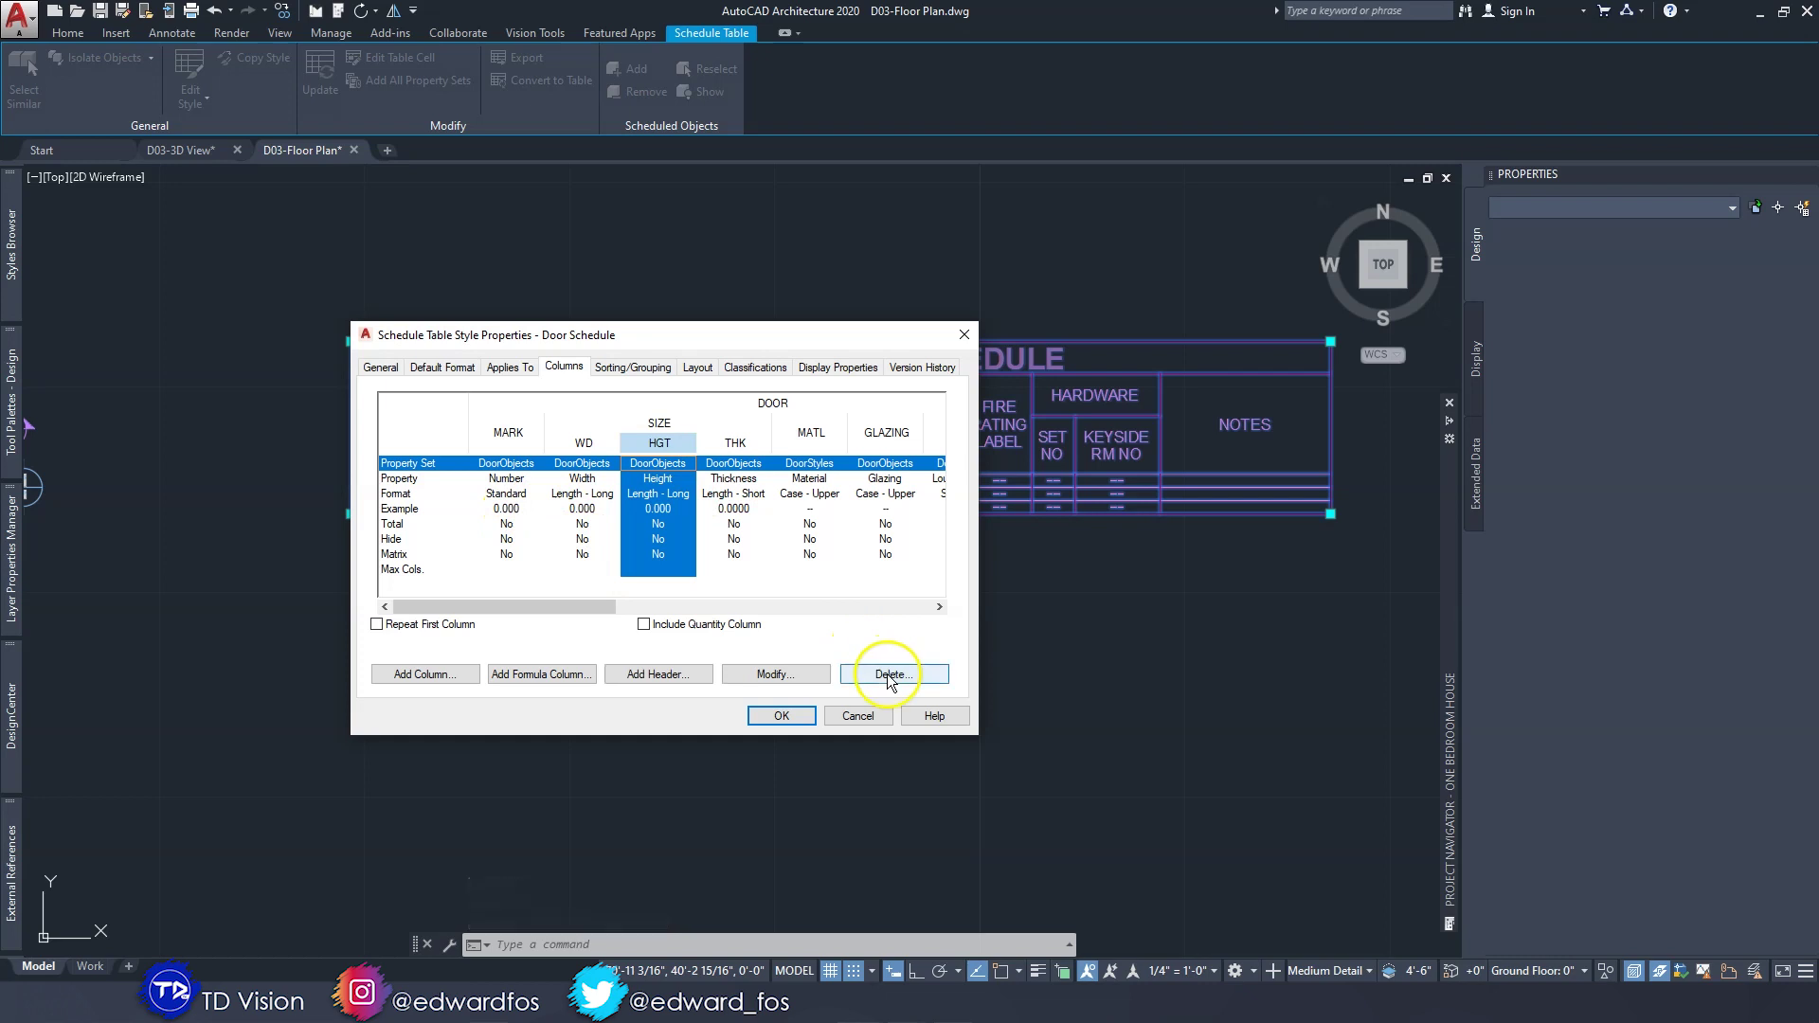
pyautogui.click(811, 433)
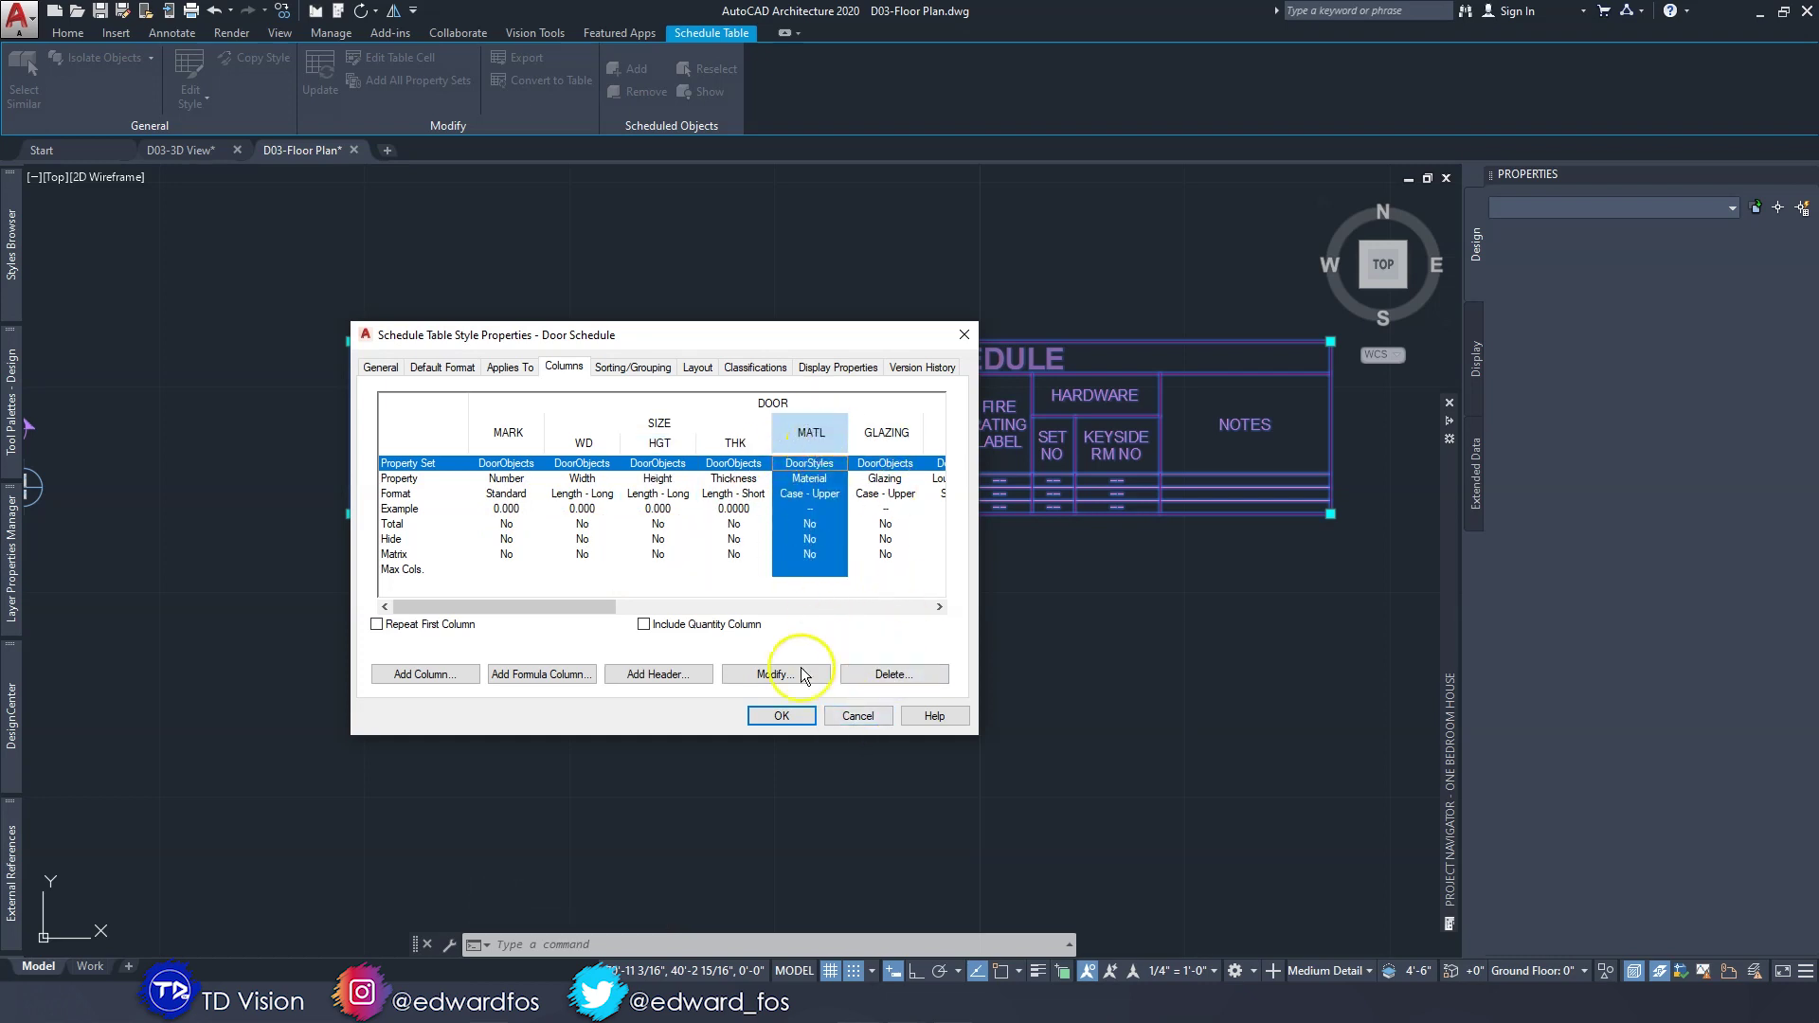
pyautogui.click(781, 715)
pyautogui.press('Escape')
# Place an empty window schedule table beneath the door and frame schedule, without selecting any objects for it.
pyautogui.scroll(-2, 901, 517)
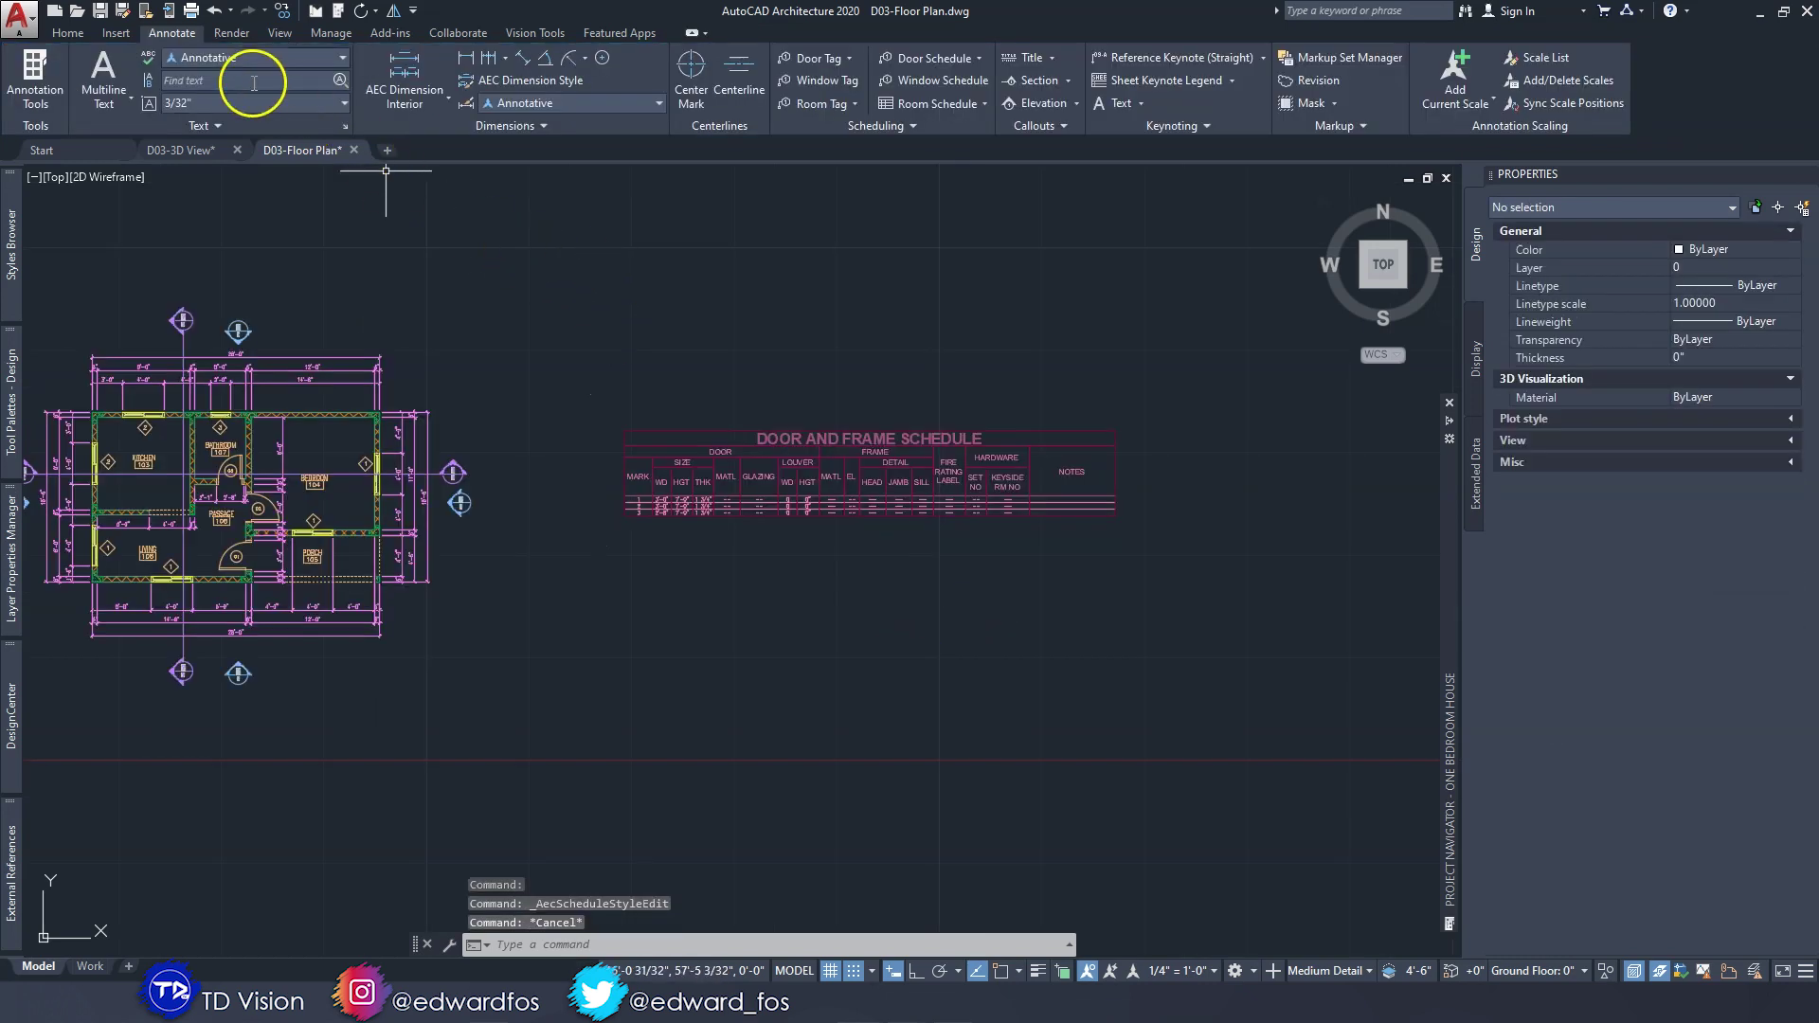
pyautogui.click(890, 80)
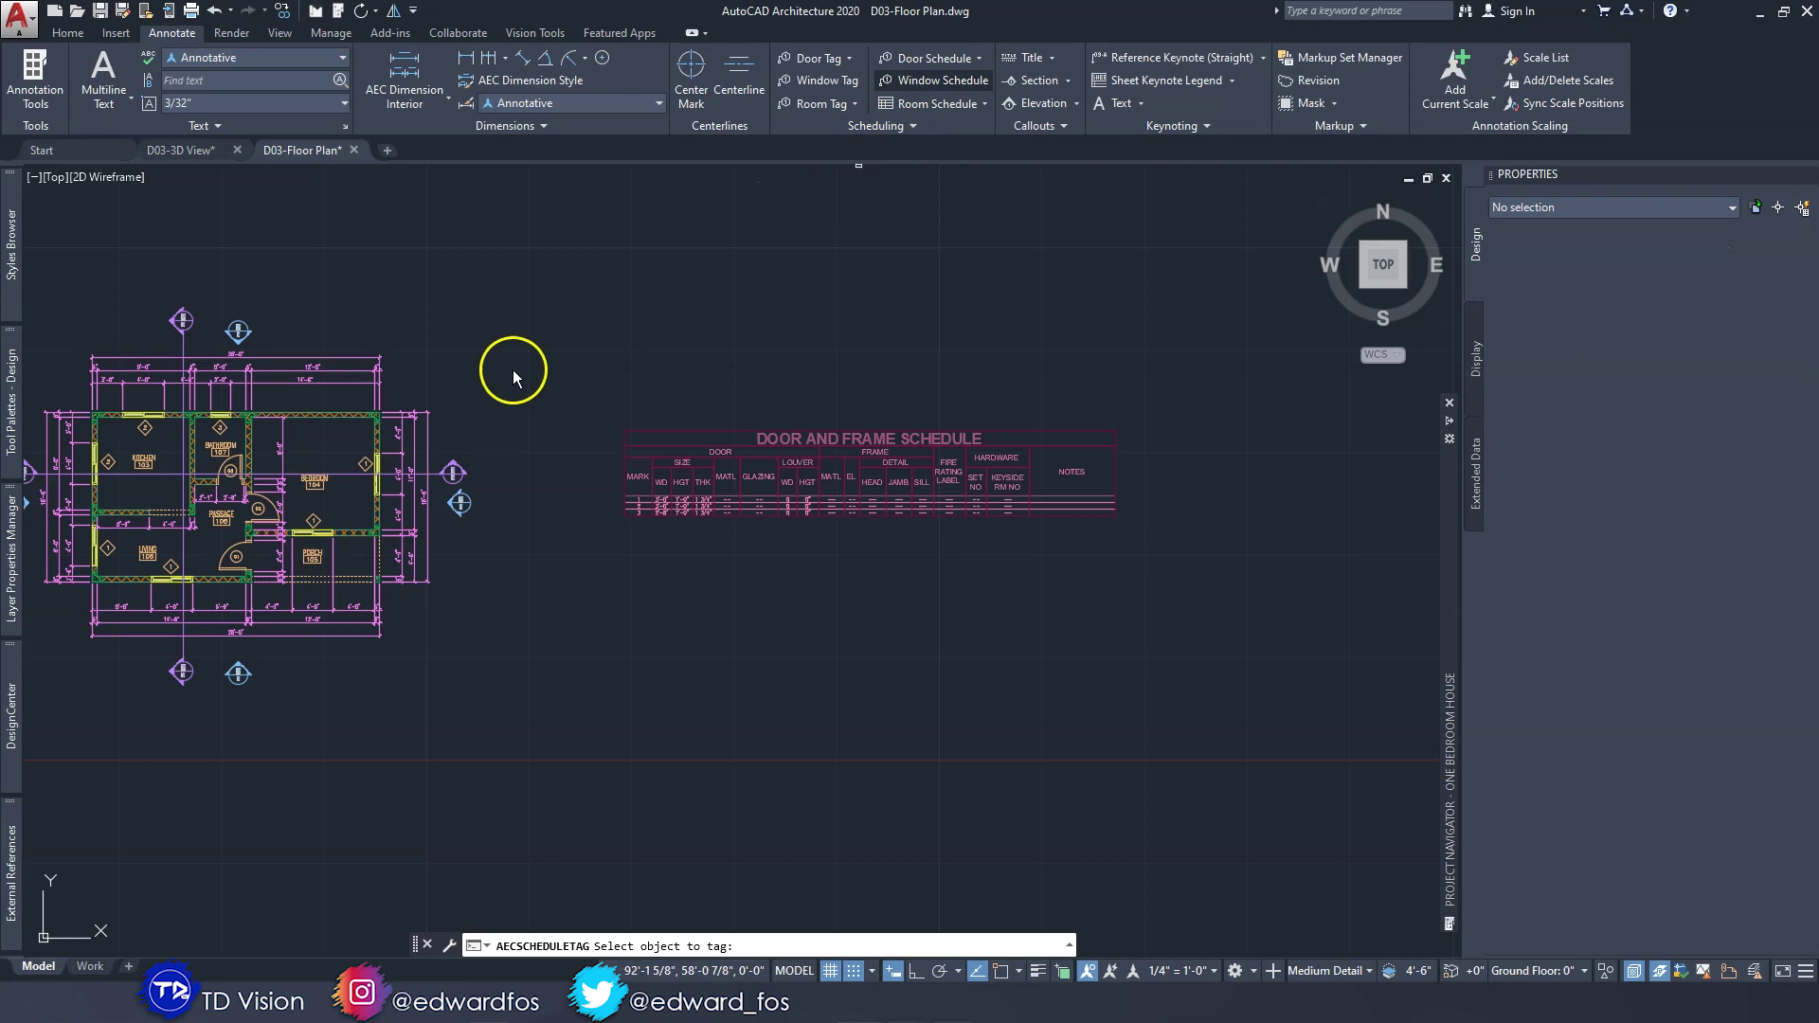
pyautogui.press('Return')
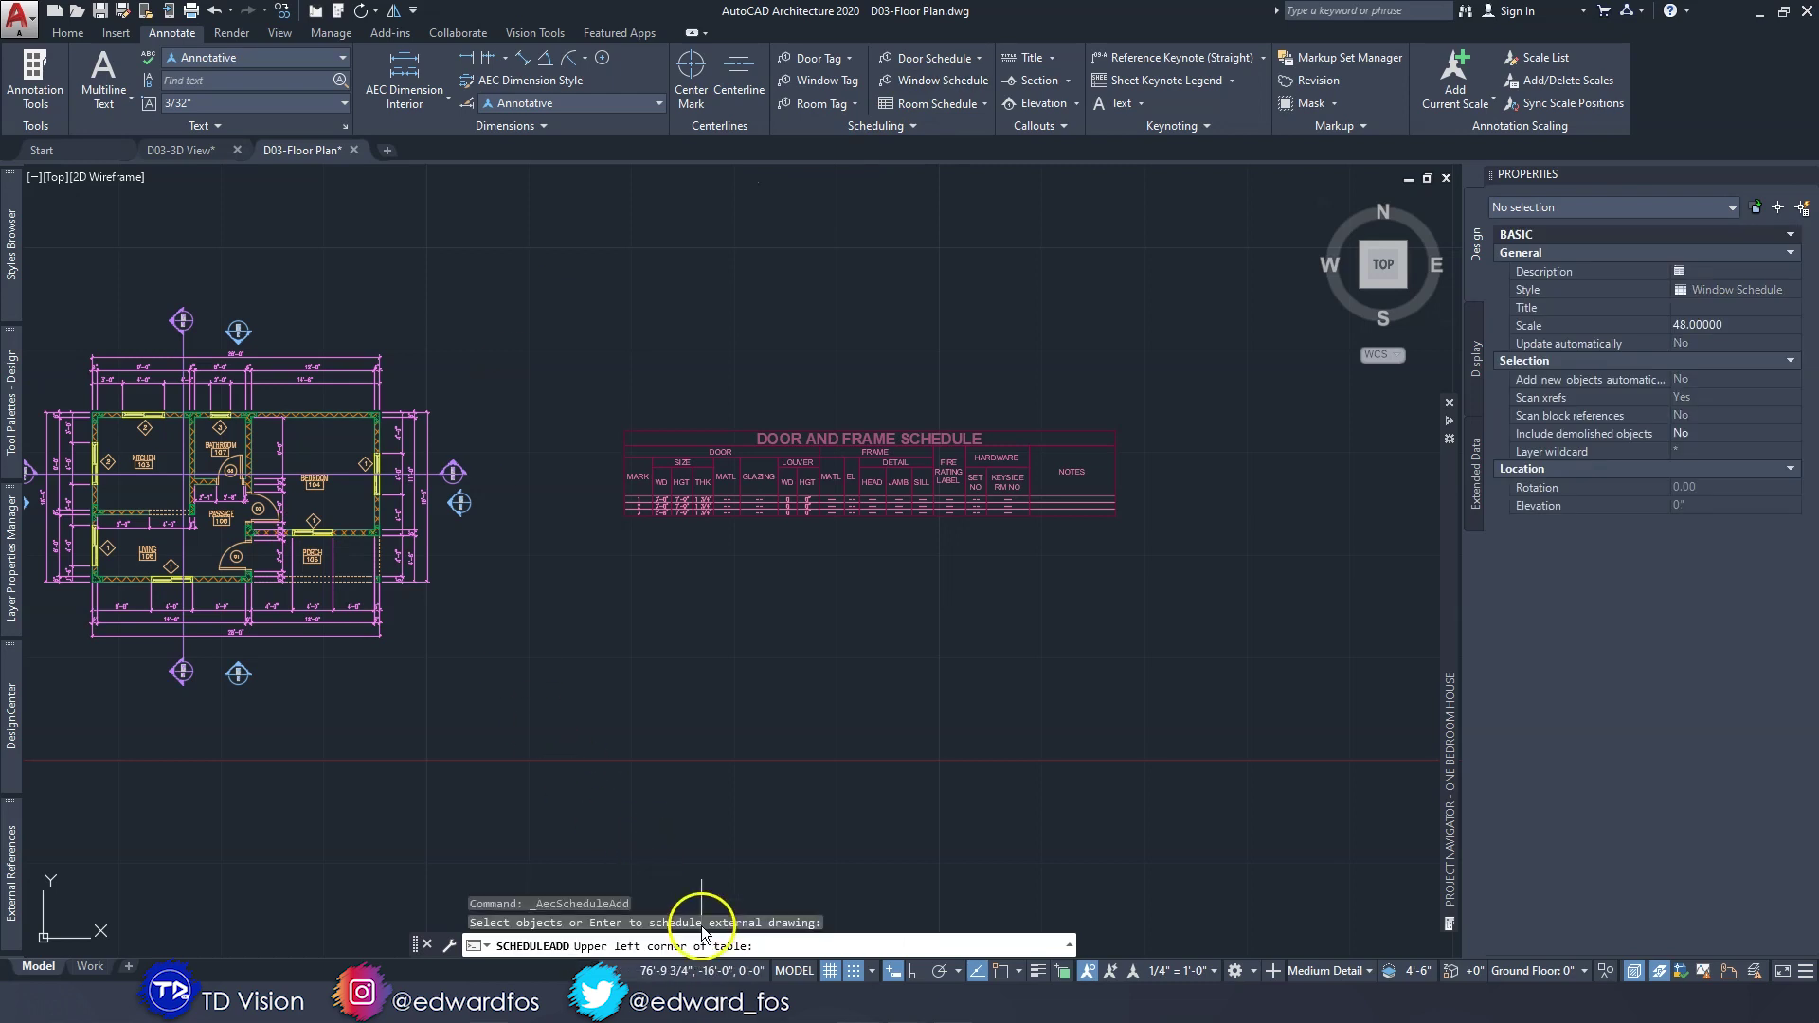
pyautogui.click(633, 566)
pyautogui.click(990, 660)
# Set the window schedule table's scale to 50.
pyautogui.click(940, 624)
pyautogui.click(1754, 344)
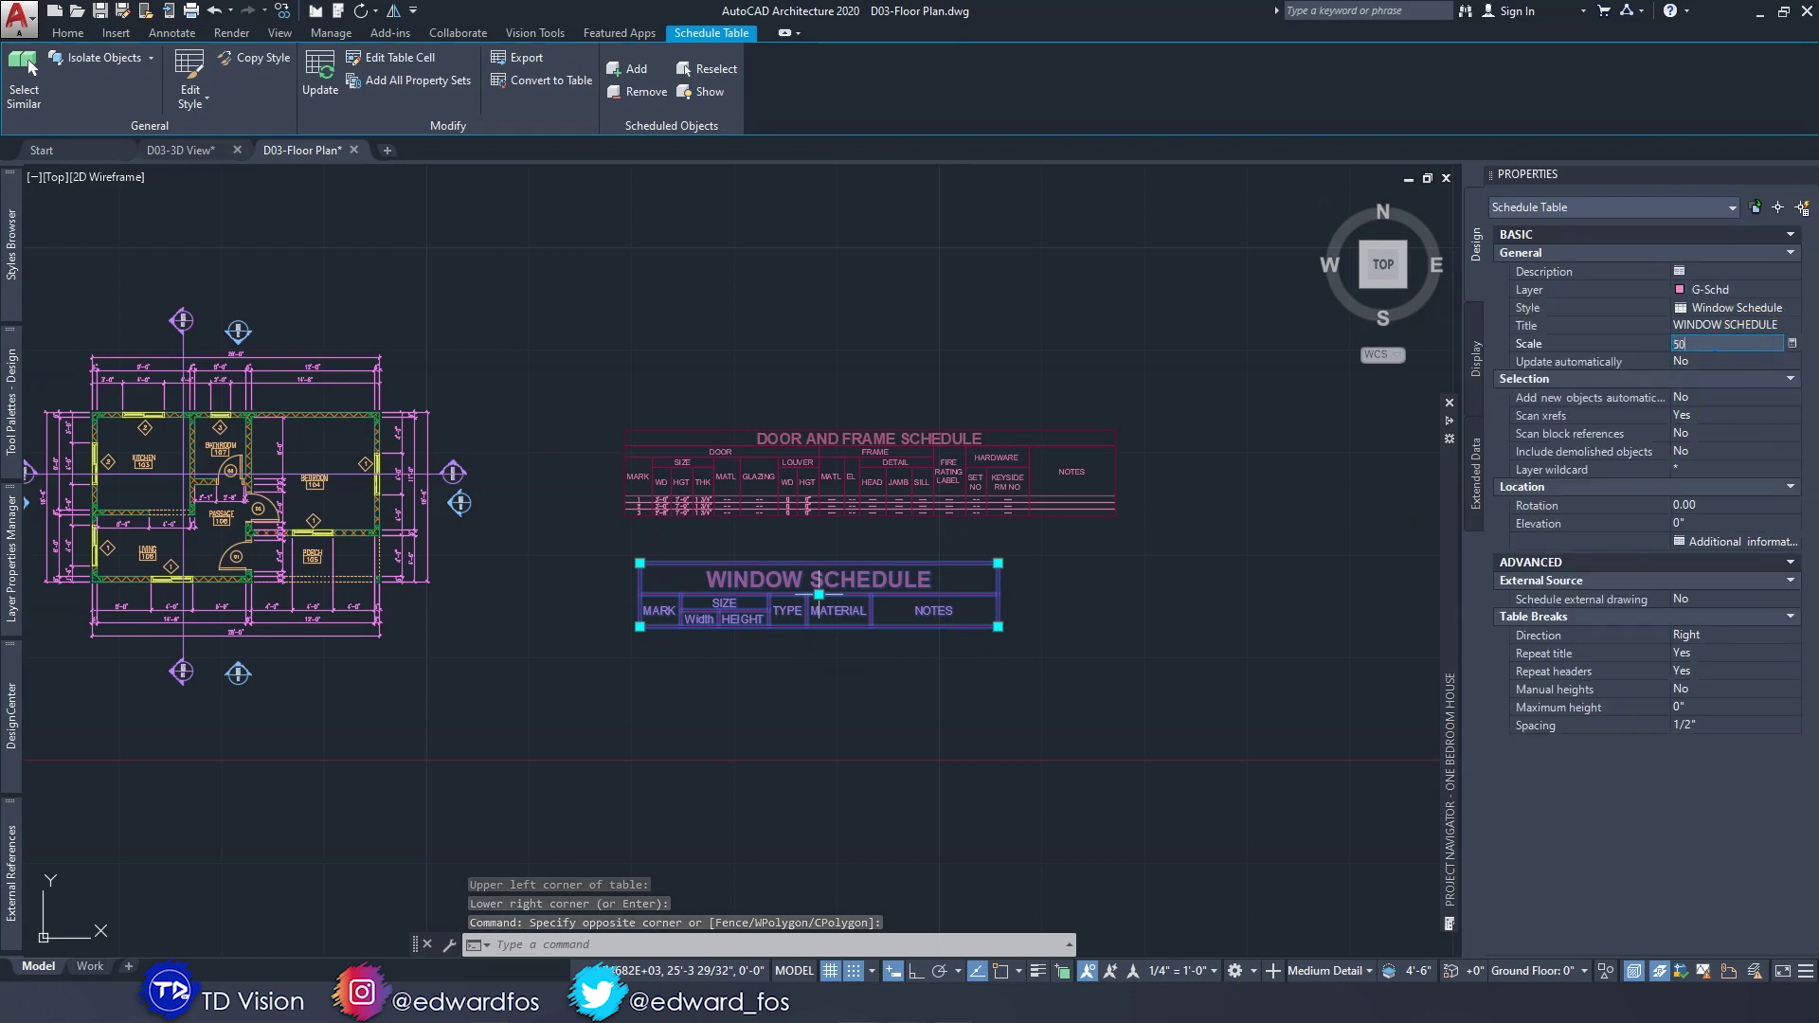
pyautogui.press('Return')
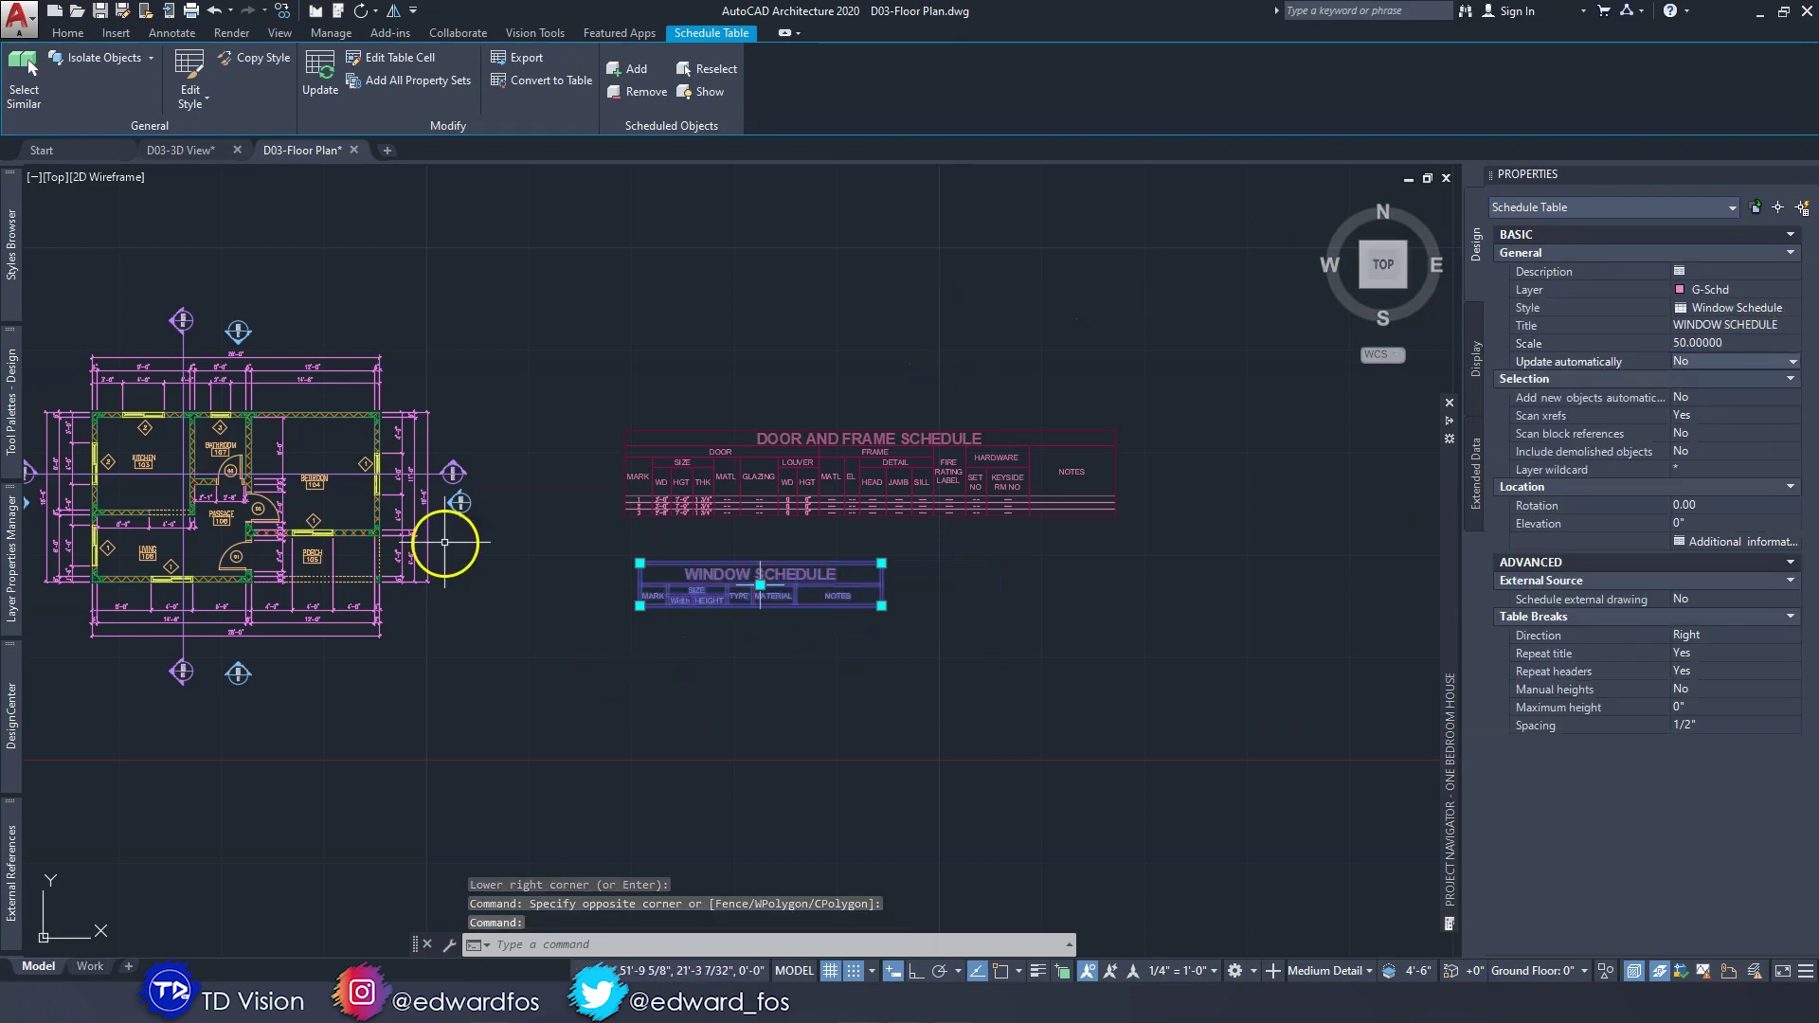
# Add the referenced house plan to the objects scheduled by the window schedule table.
pyautogui.click(626, 69)
pyautogui.scroll(3, 292, 396)
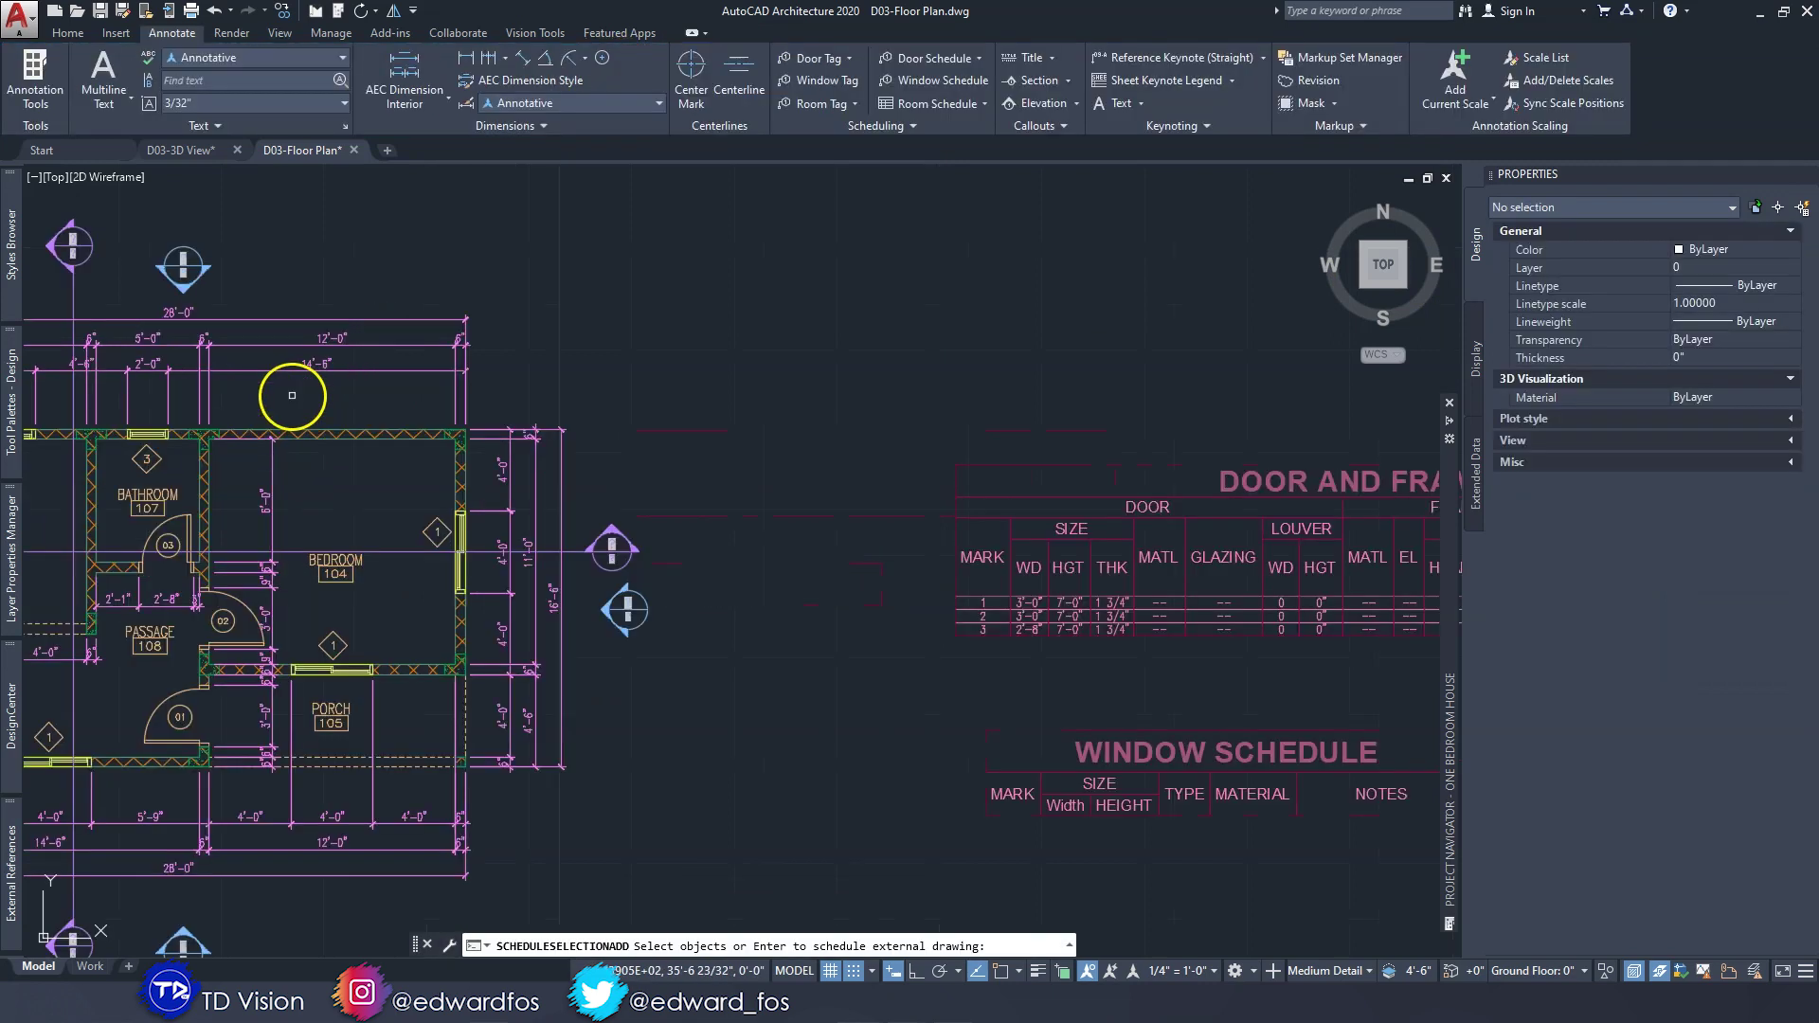
pyautogui.click(330, 436)
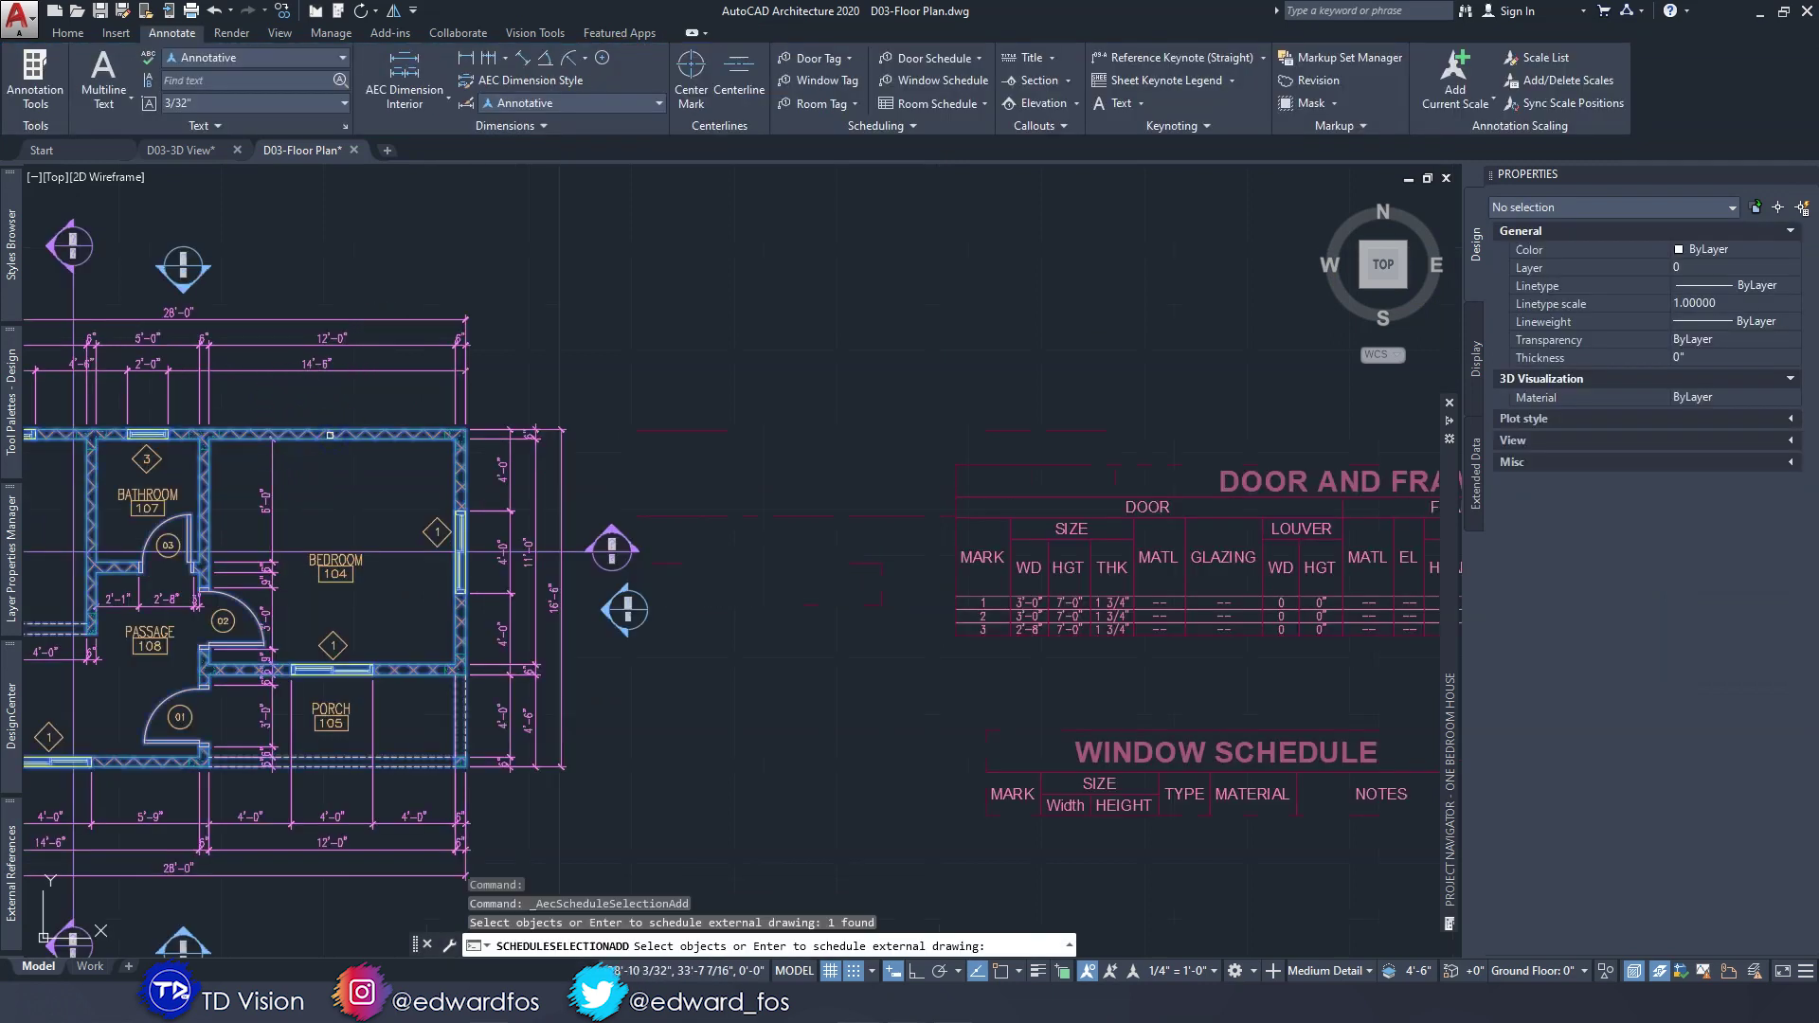
pyautogui.press('Return')
# Examine the window schedule's rows across the mark, size, type, material and notes columns.
pyautogui.moveTo(1132, 690); pyautogui.dragTo(924, 376, button='middle')
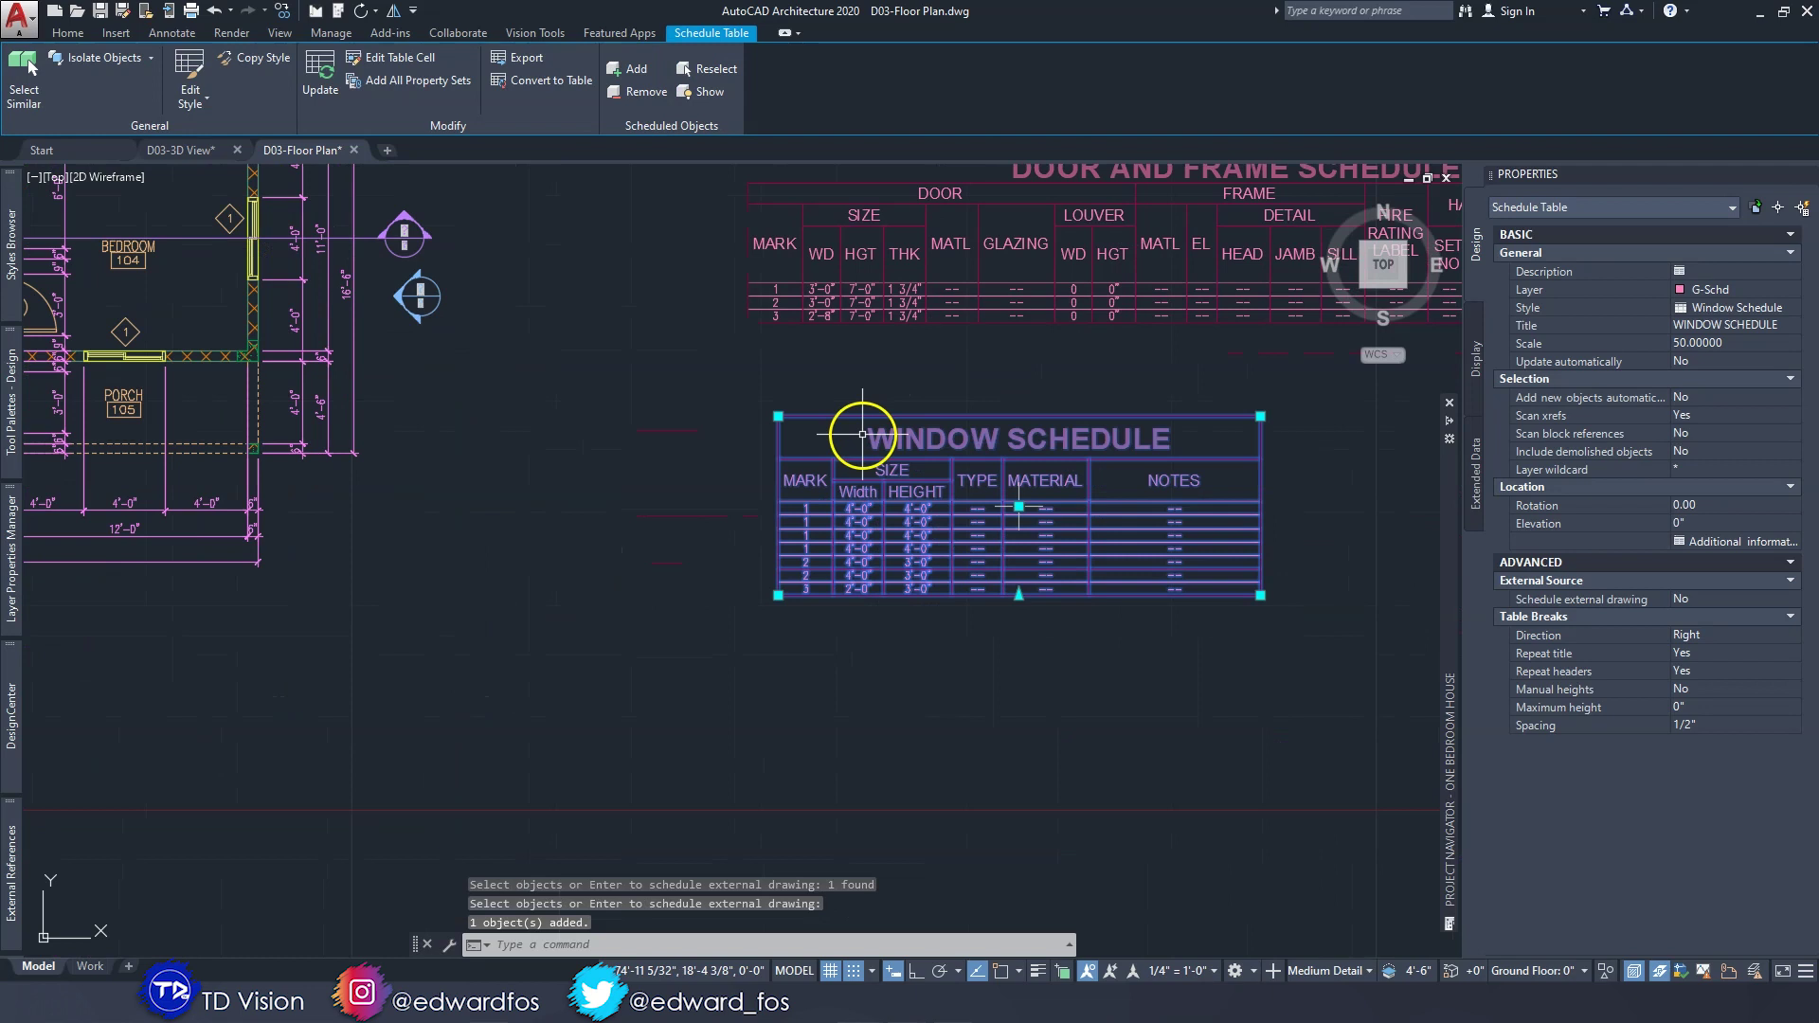
pyautogui.scroll(1, 862, 434)
pyautogui.scroll(5, 796, 569)
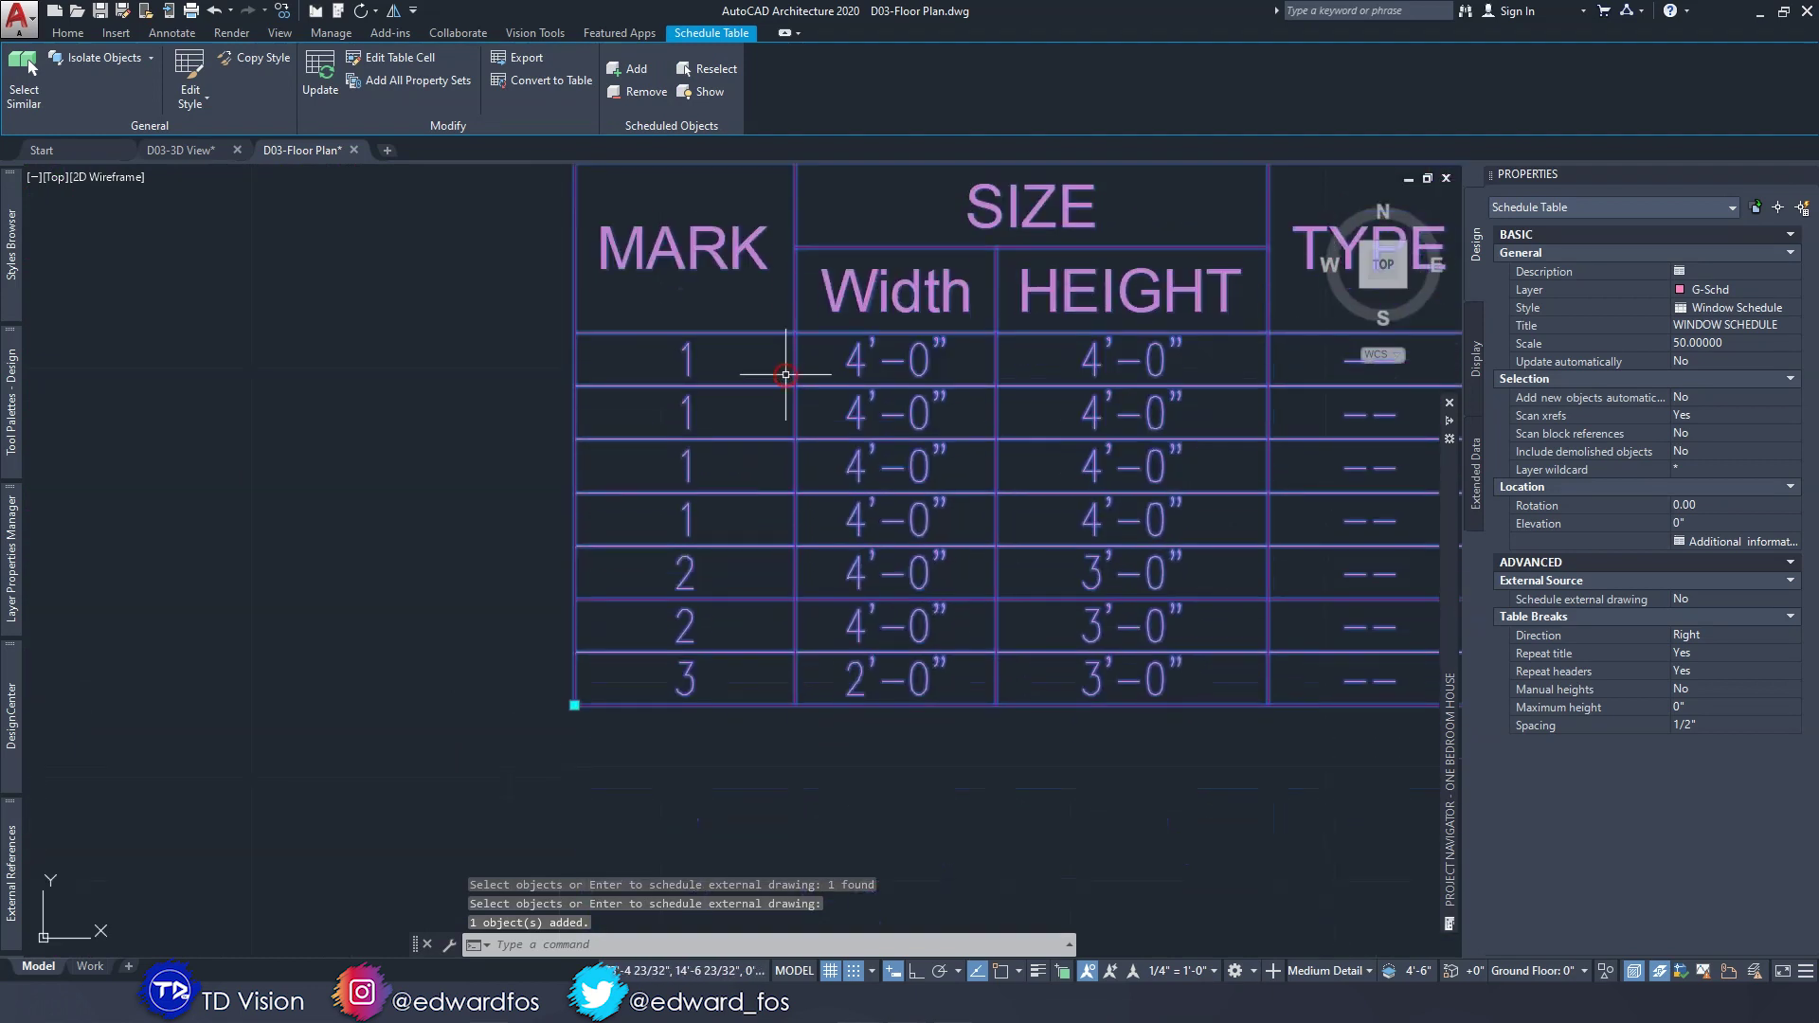
pyautogui.press('Escape')
pyautogui.press('Escape')
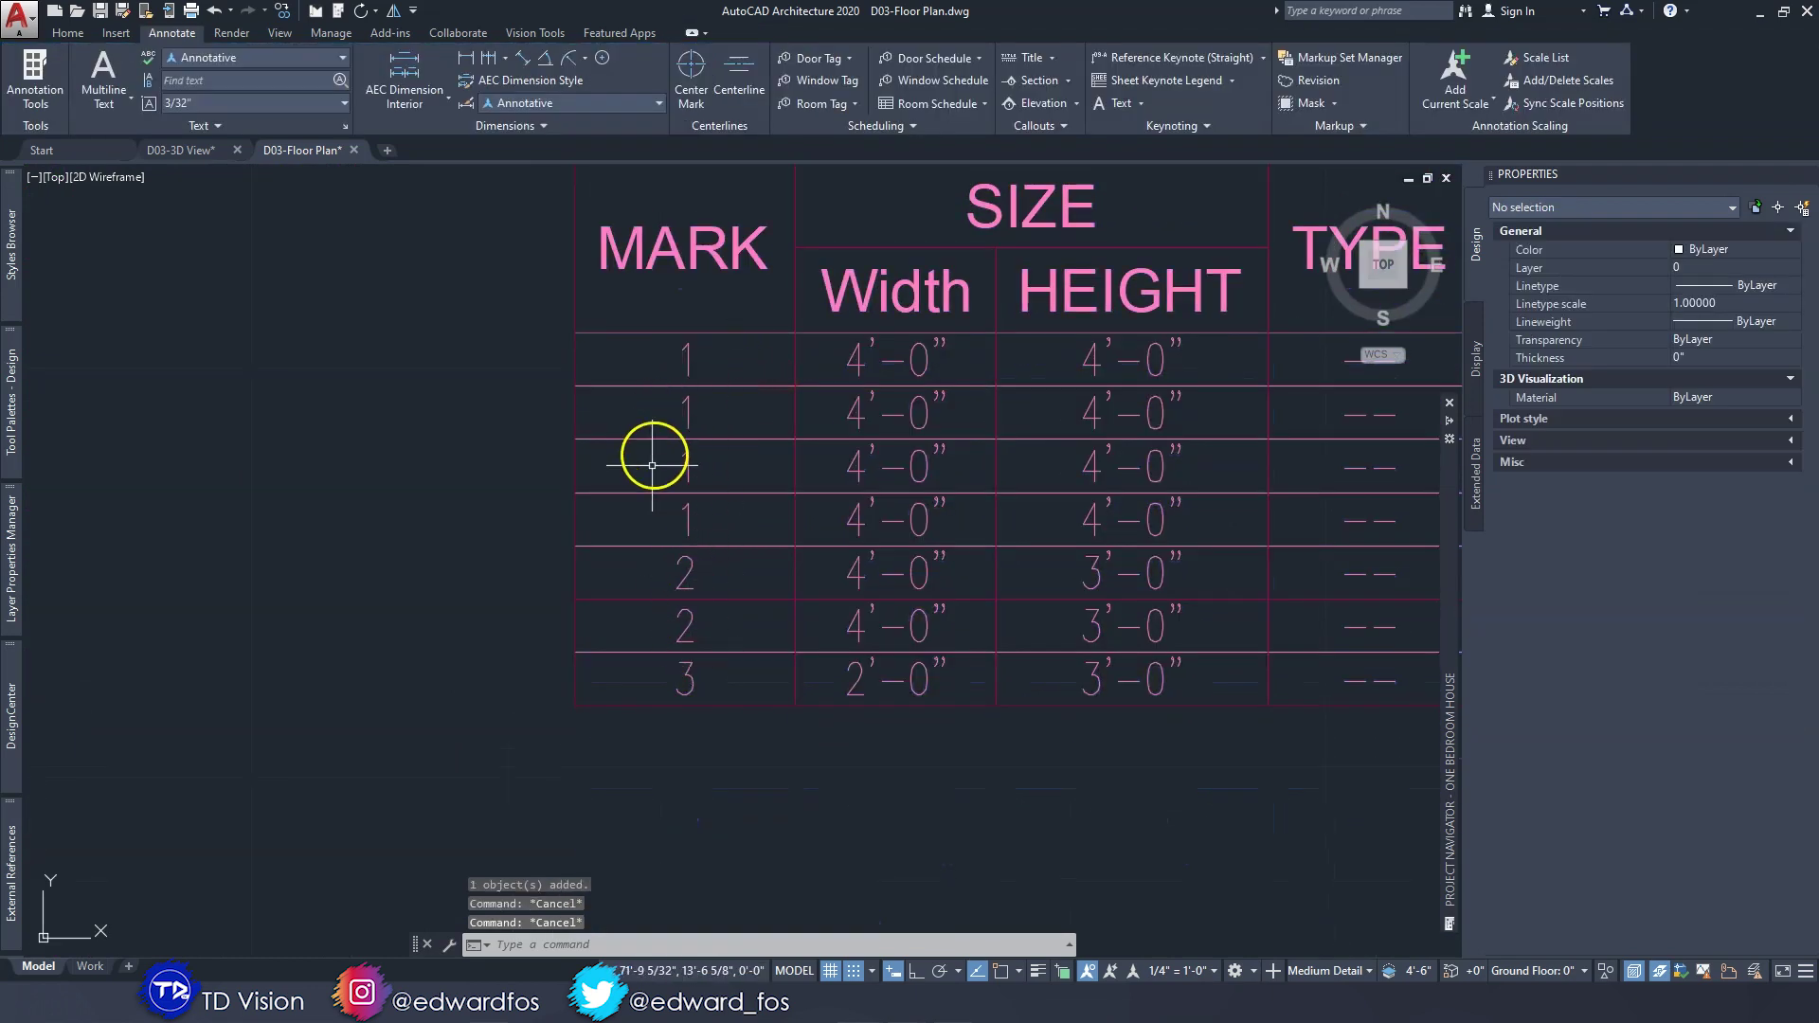
pyautogui.moveTo(857, 456); pyautogui.dragTo(597, 454, button='middle')
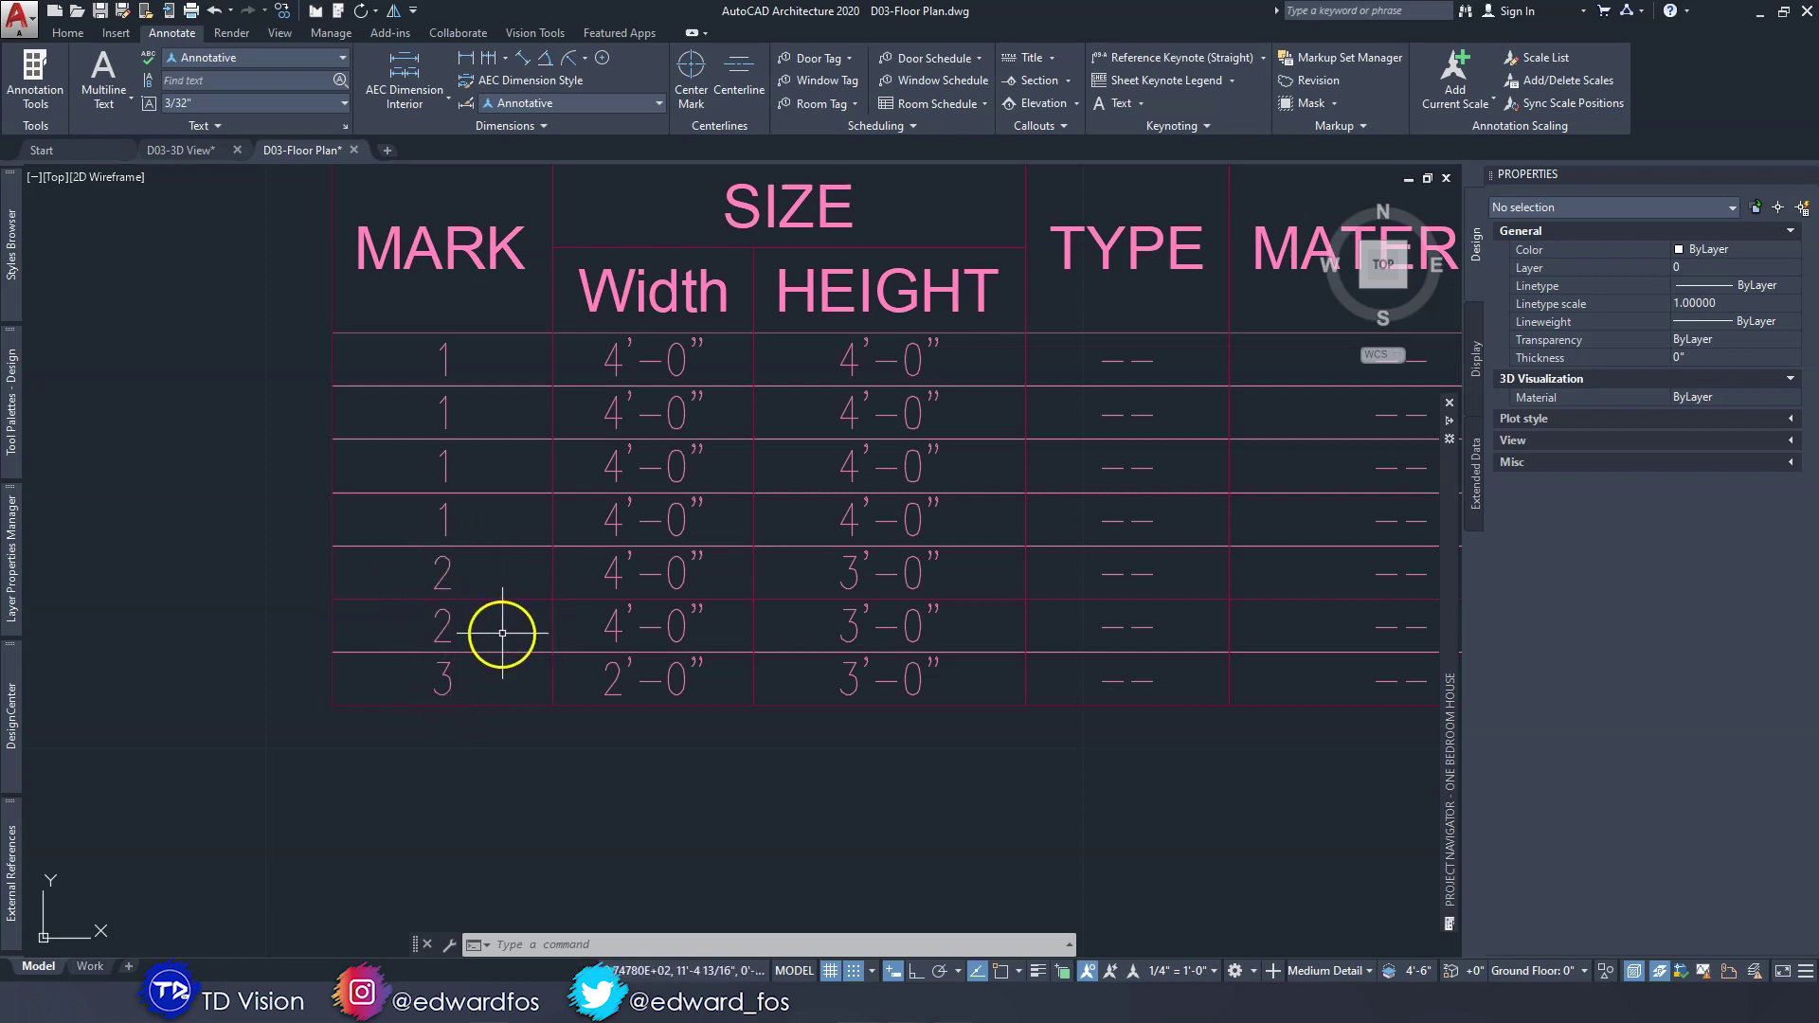
pyautogui.scroll(-3, 499, 638)
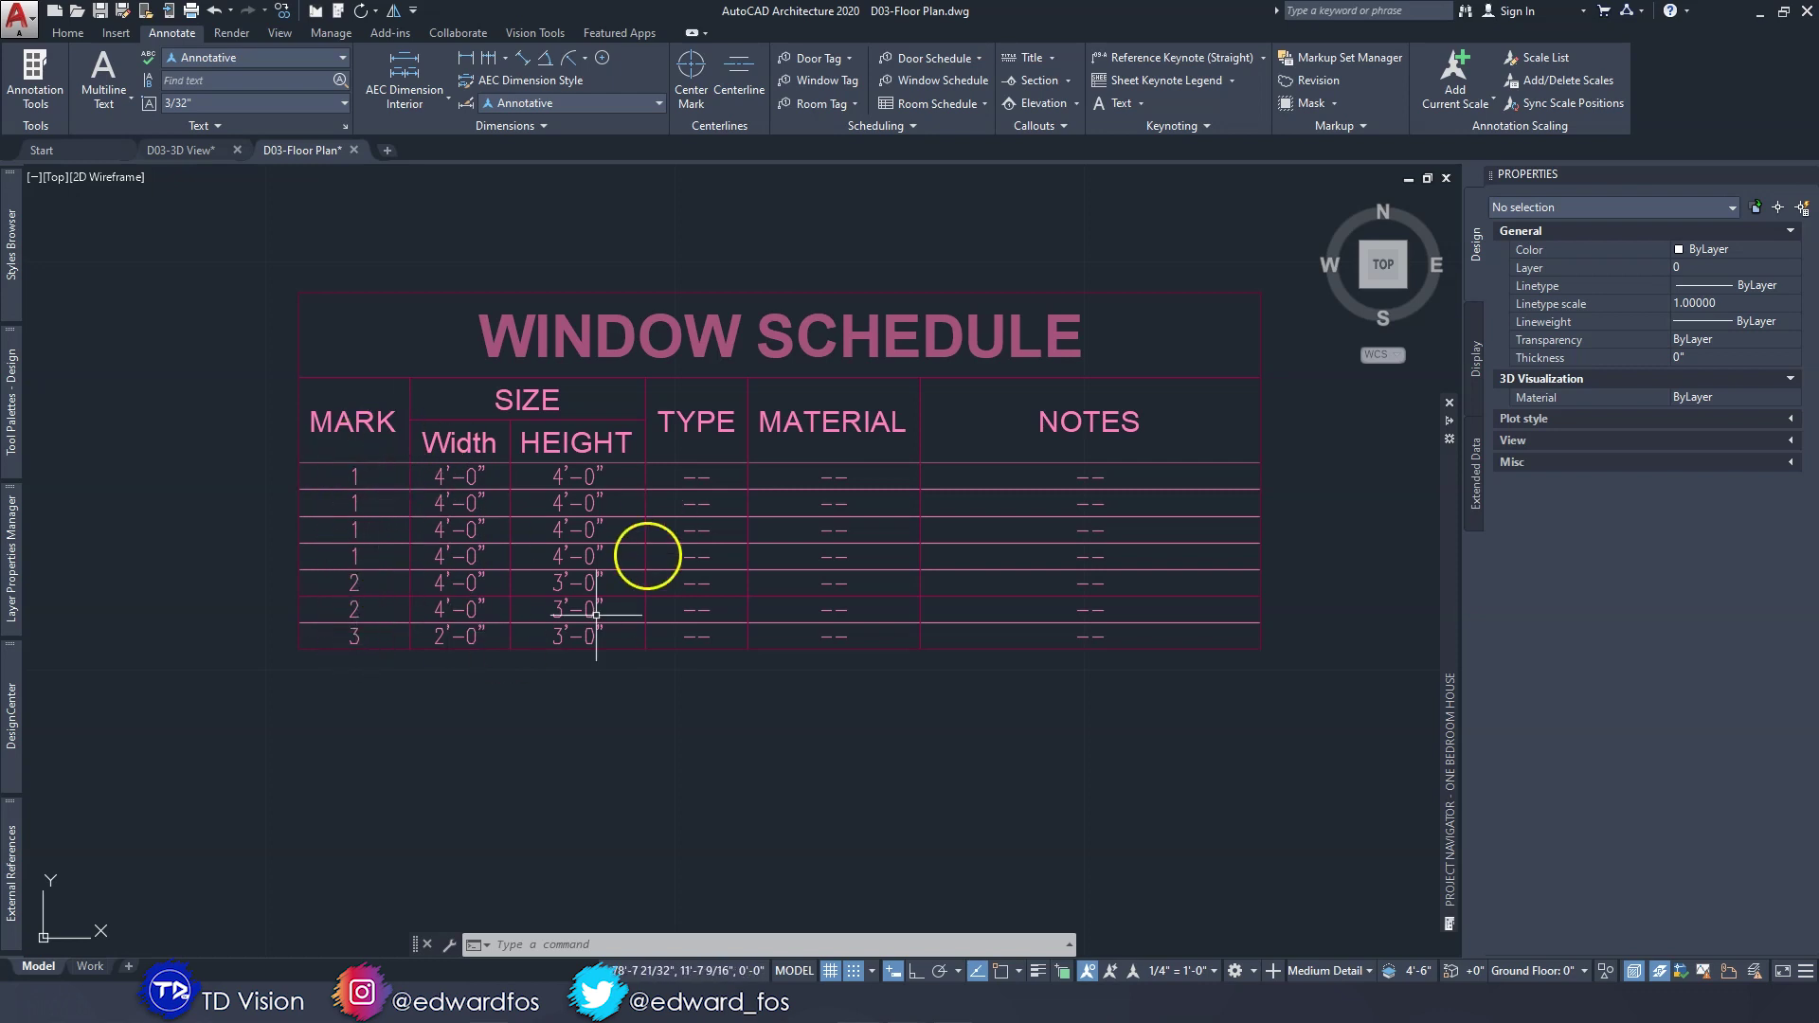
pyautogui.moveTo(417, 522); pyautogui.dragTo(794, 534, button='middle')
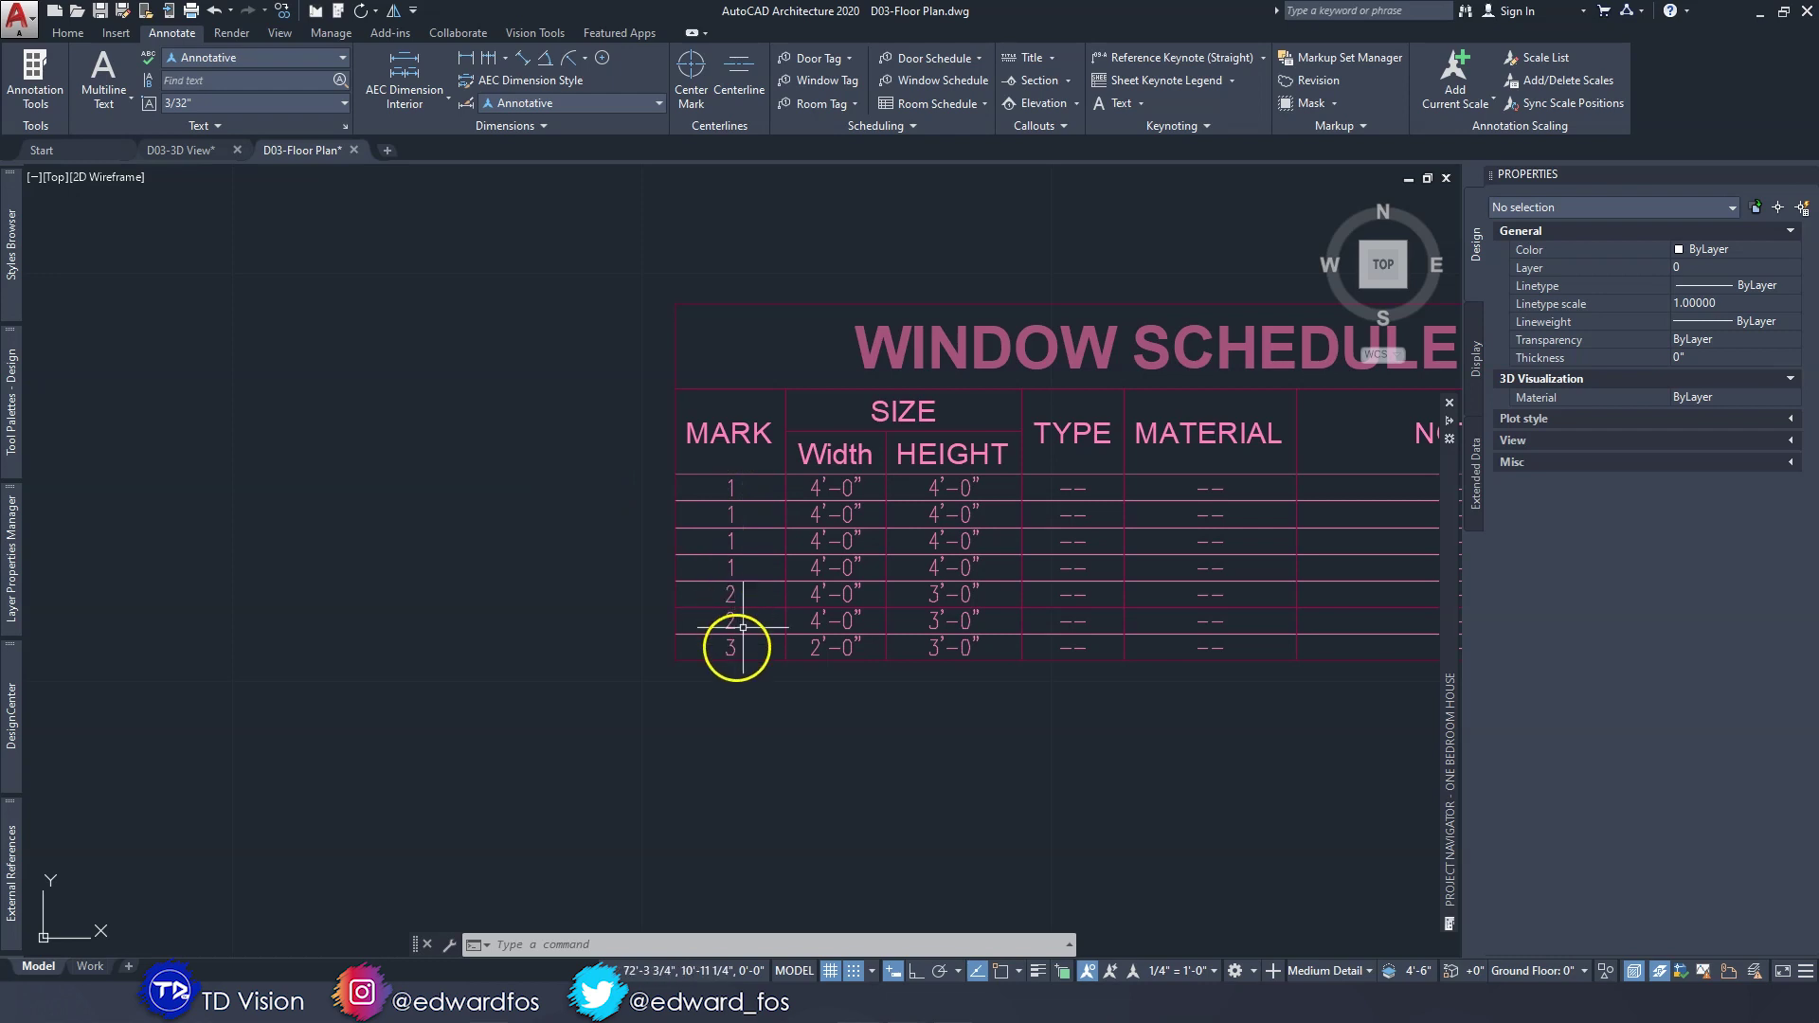
pyautogui.scroll(-3, 736, 647)
# Include a quantity column in the Window Schedule table style and check the grouped window rows.
pyautogui.click(637, 435)
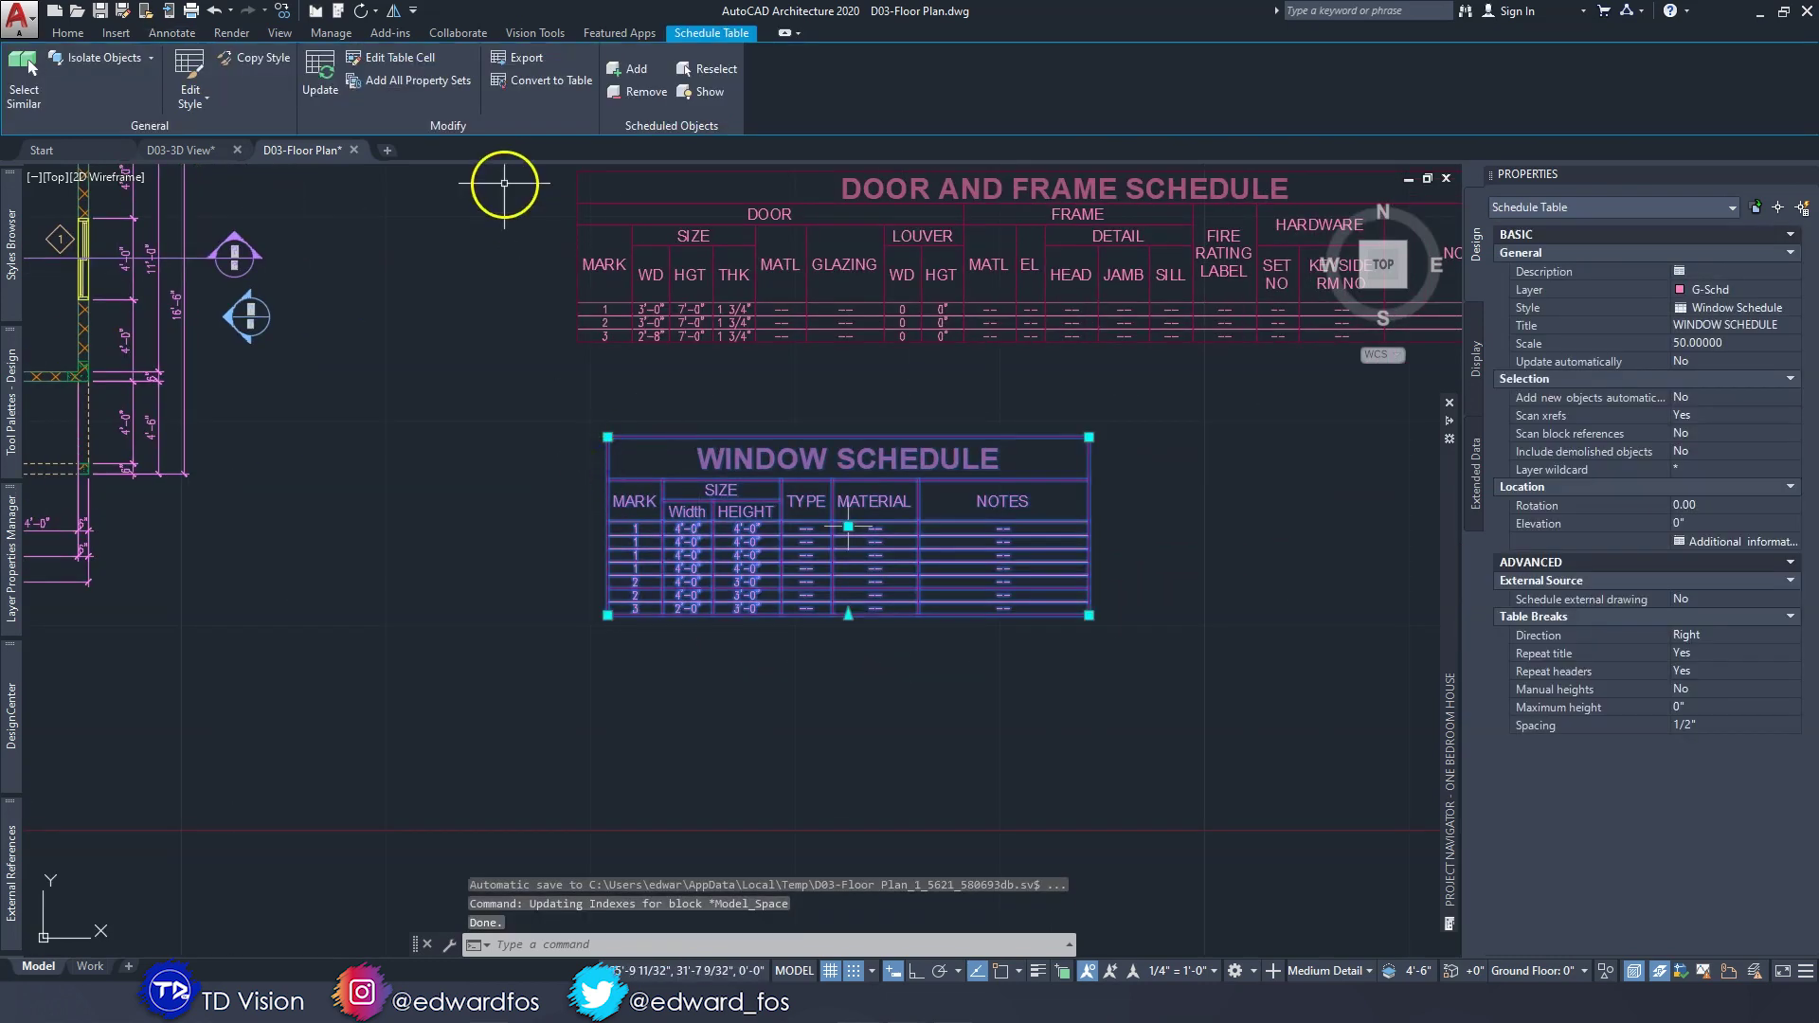
pyautogui.click(194, 66)
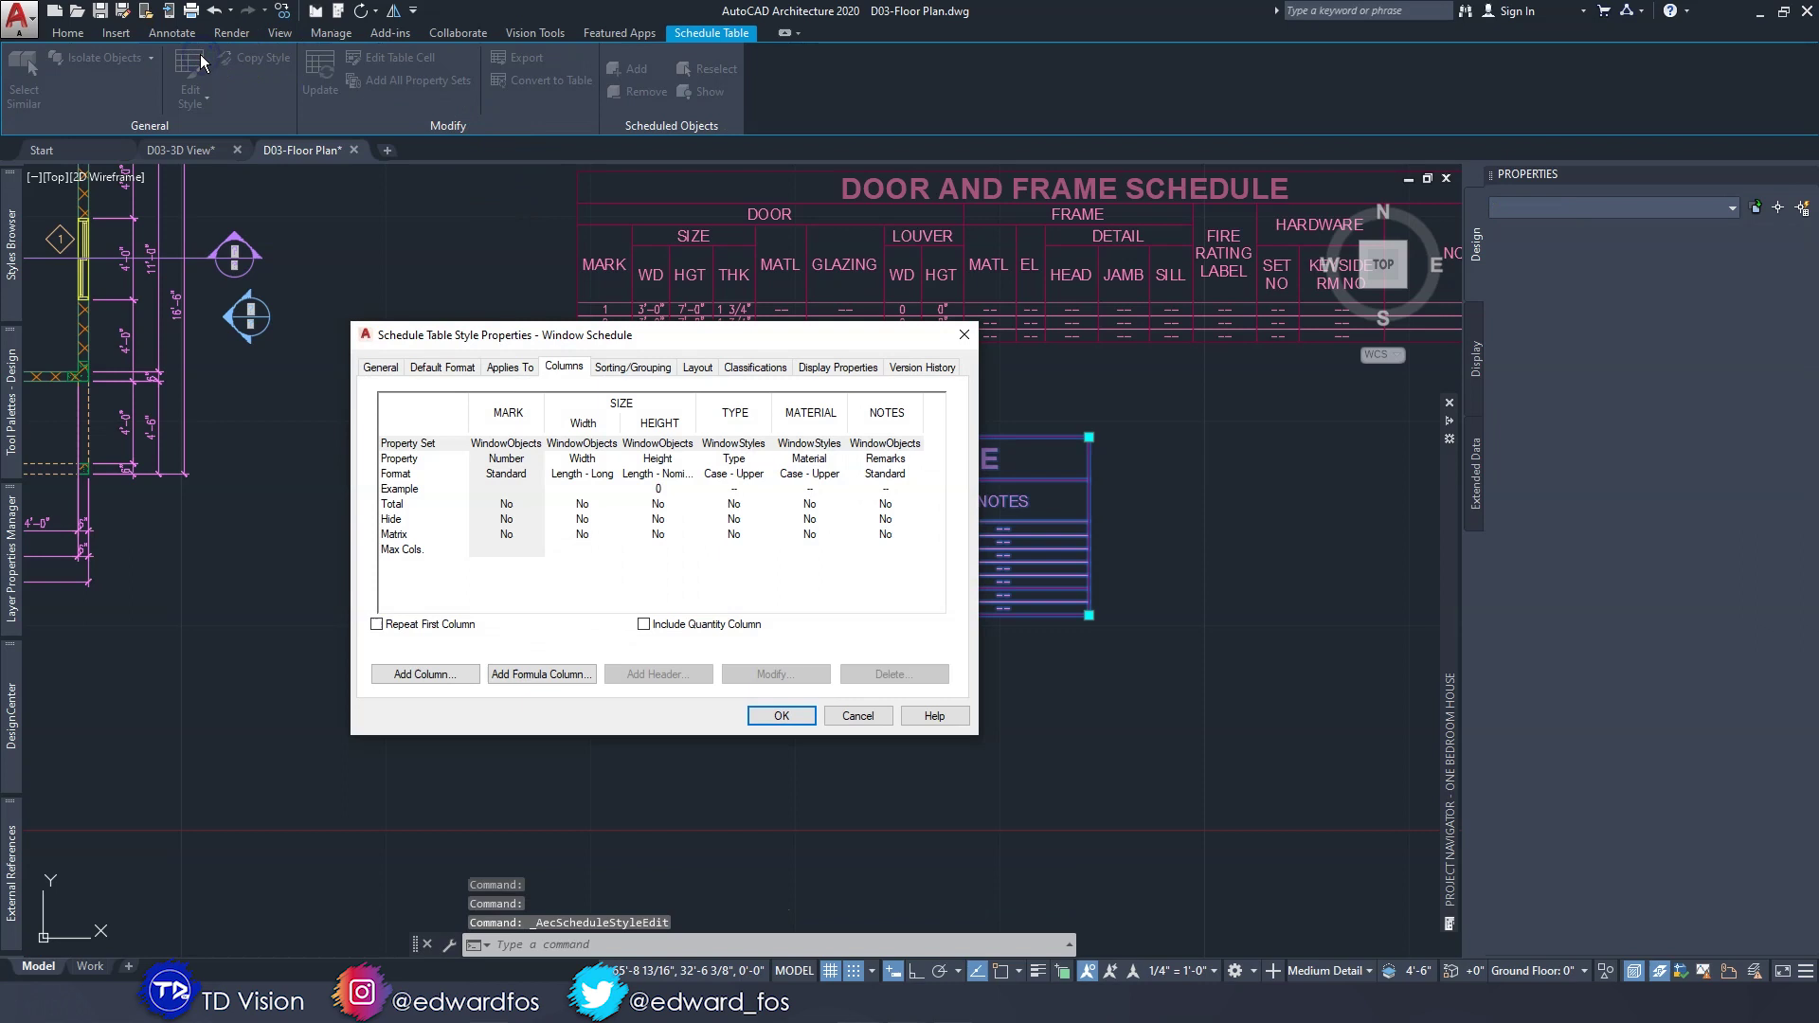
pyautogui.click(644, 625)
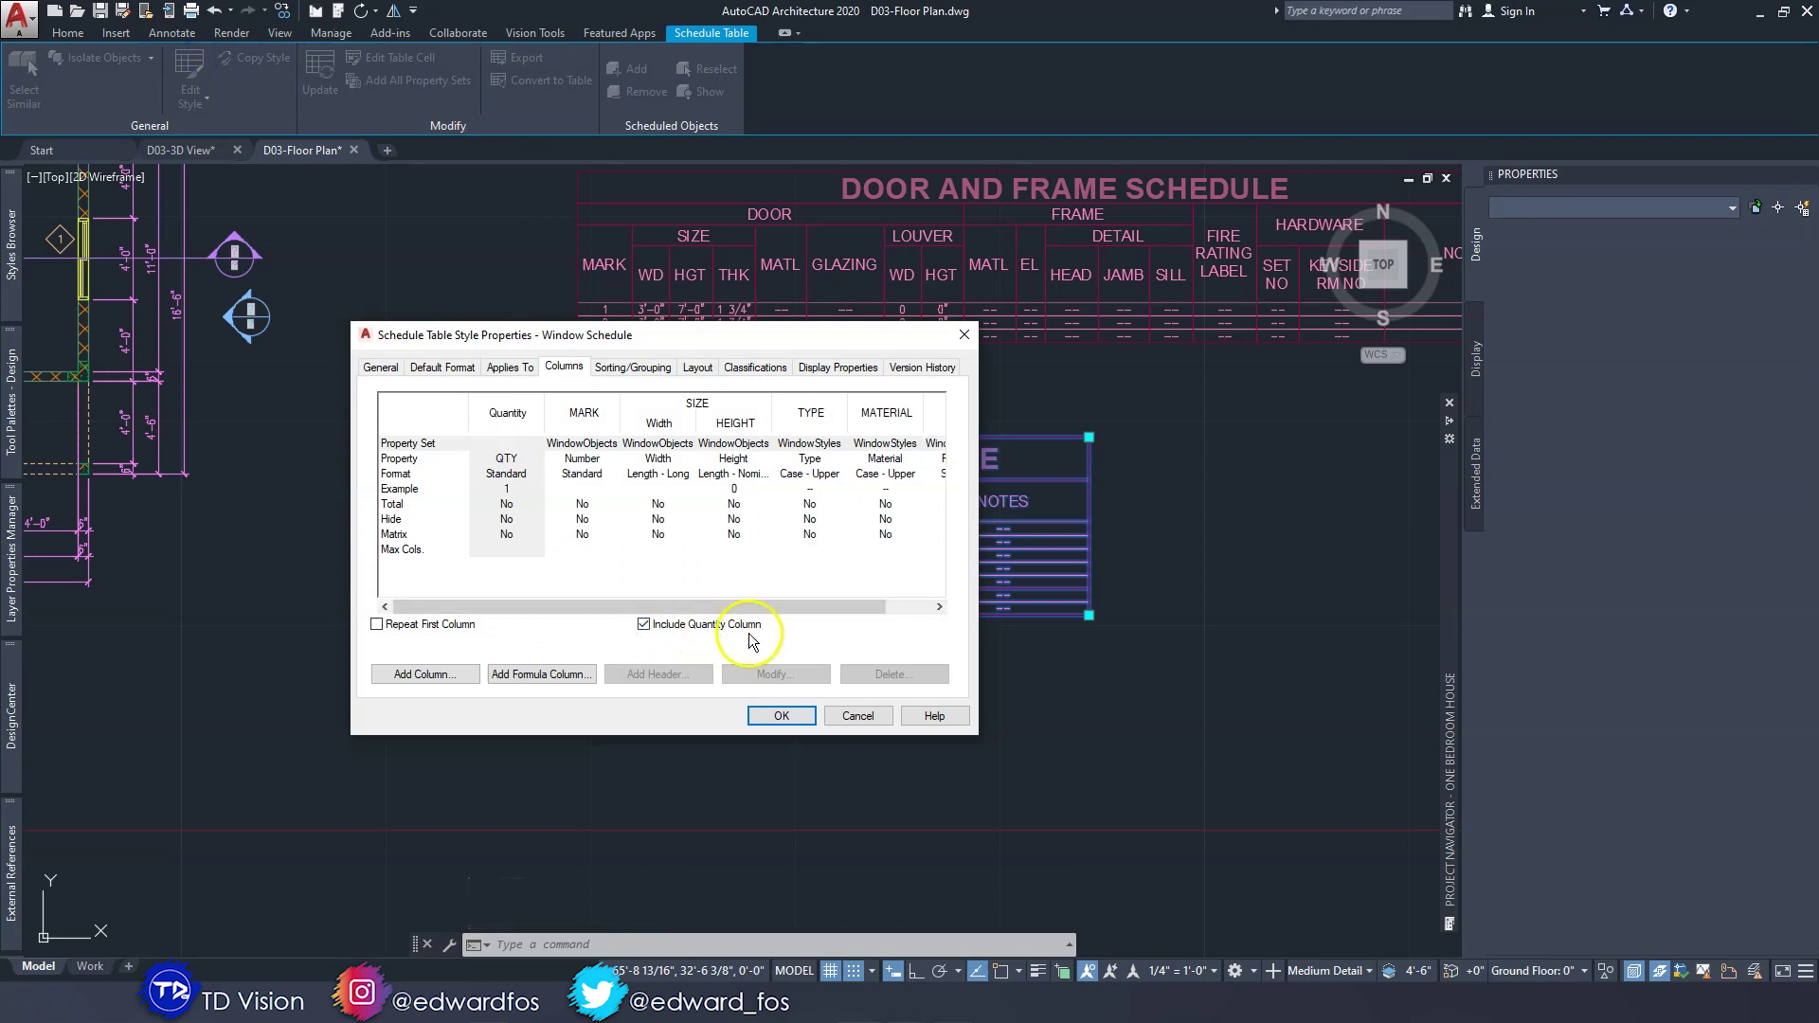
pyautogui.click(777, 716)
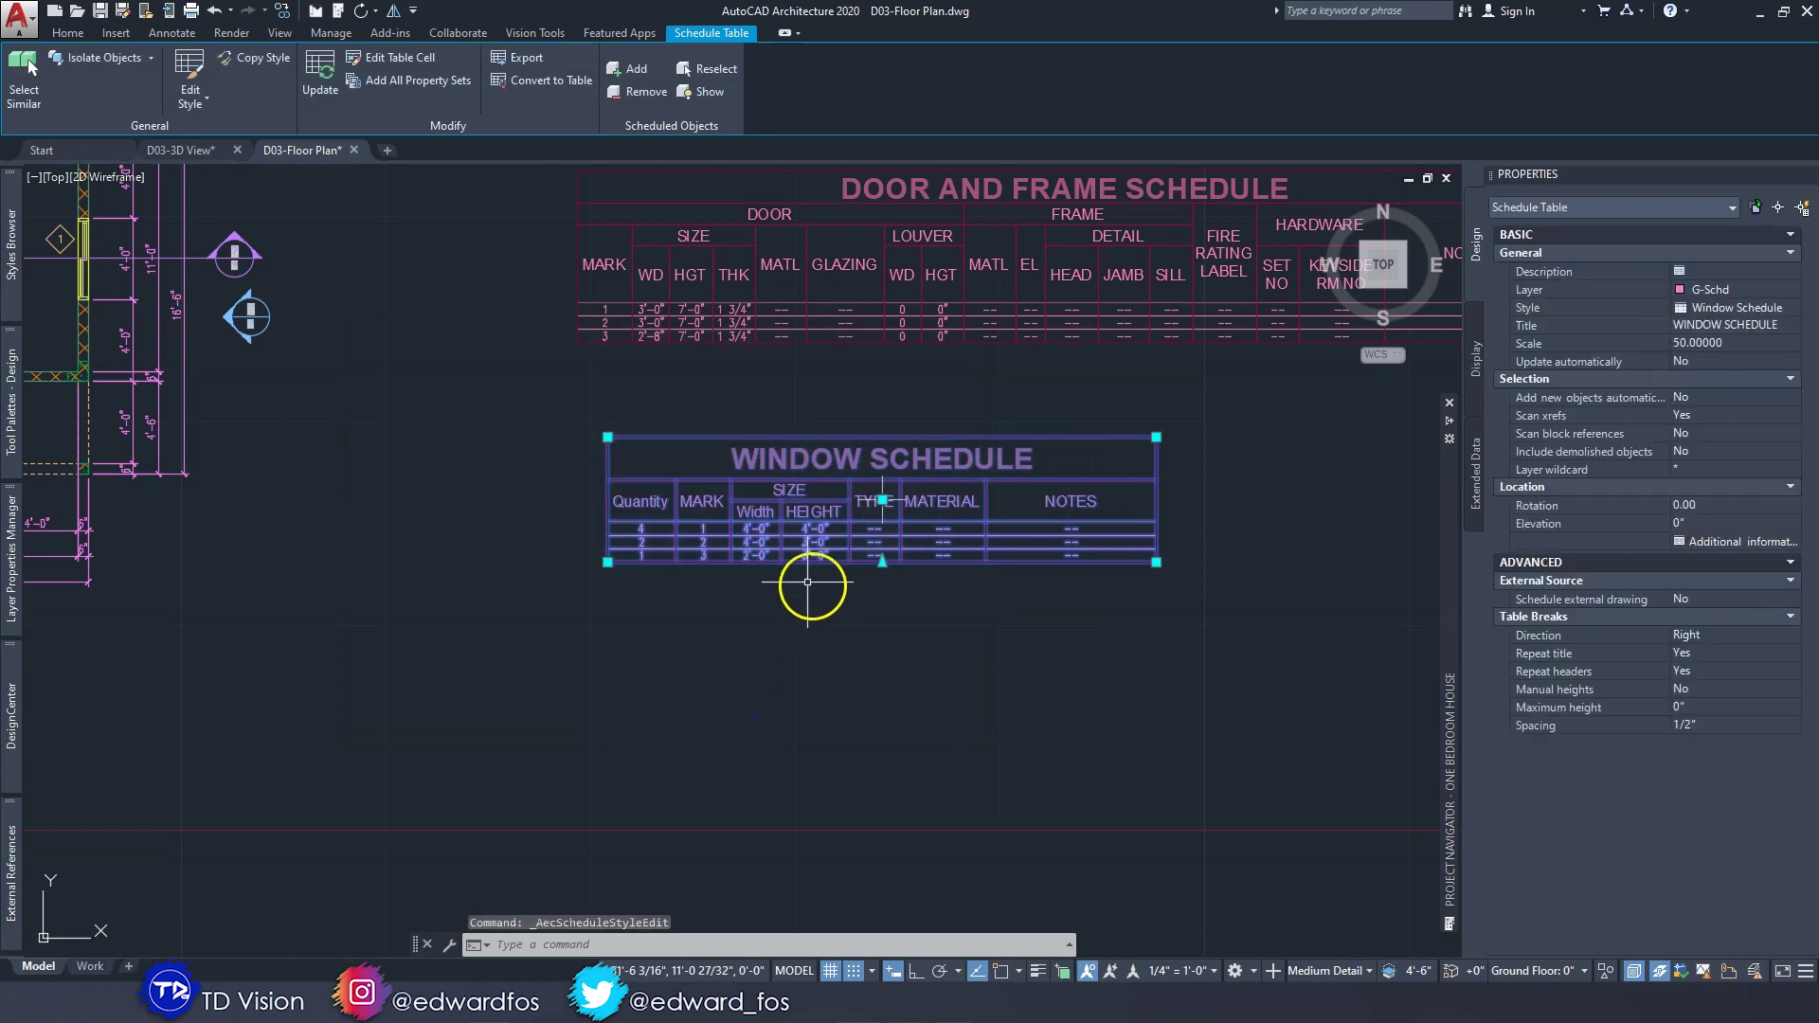
pyautogui.scroll(2, 663, 531)
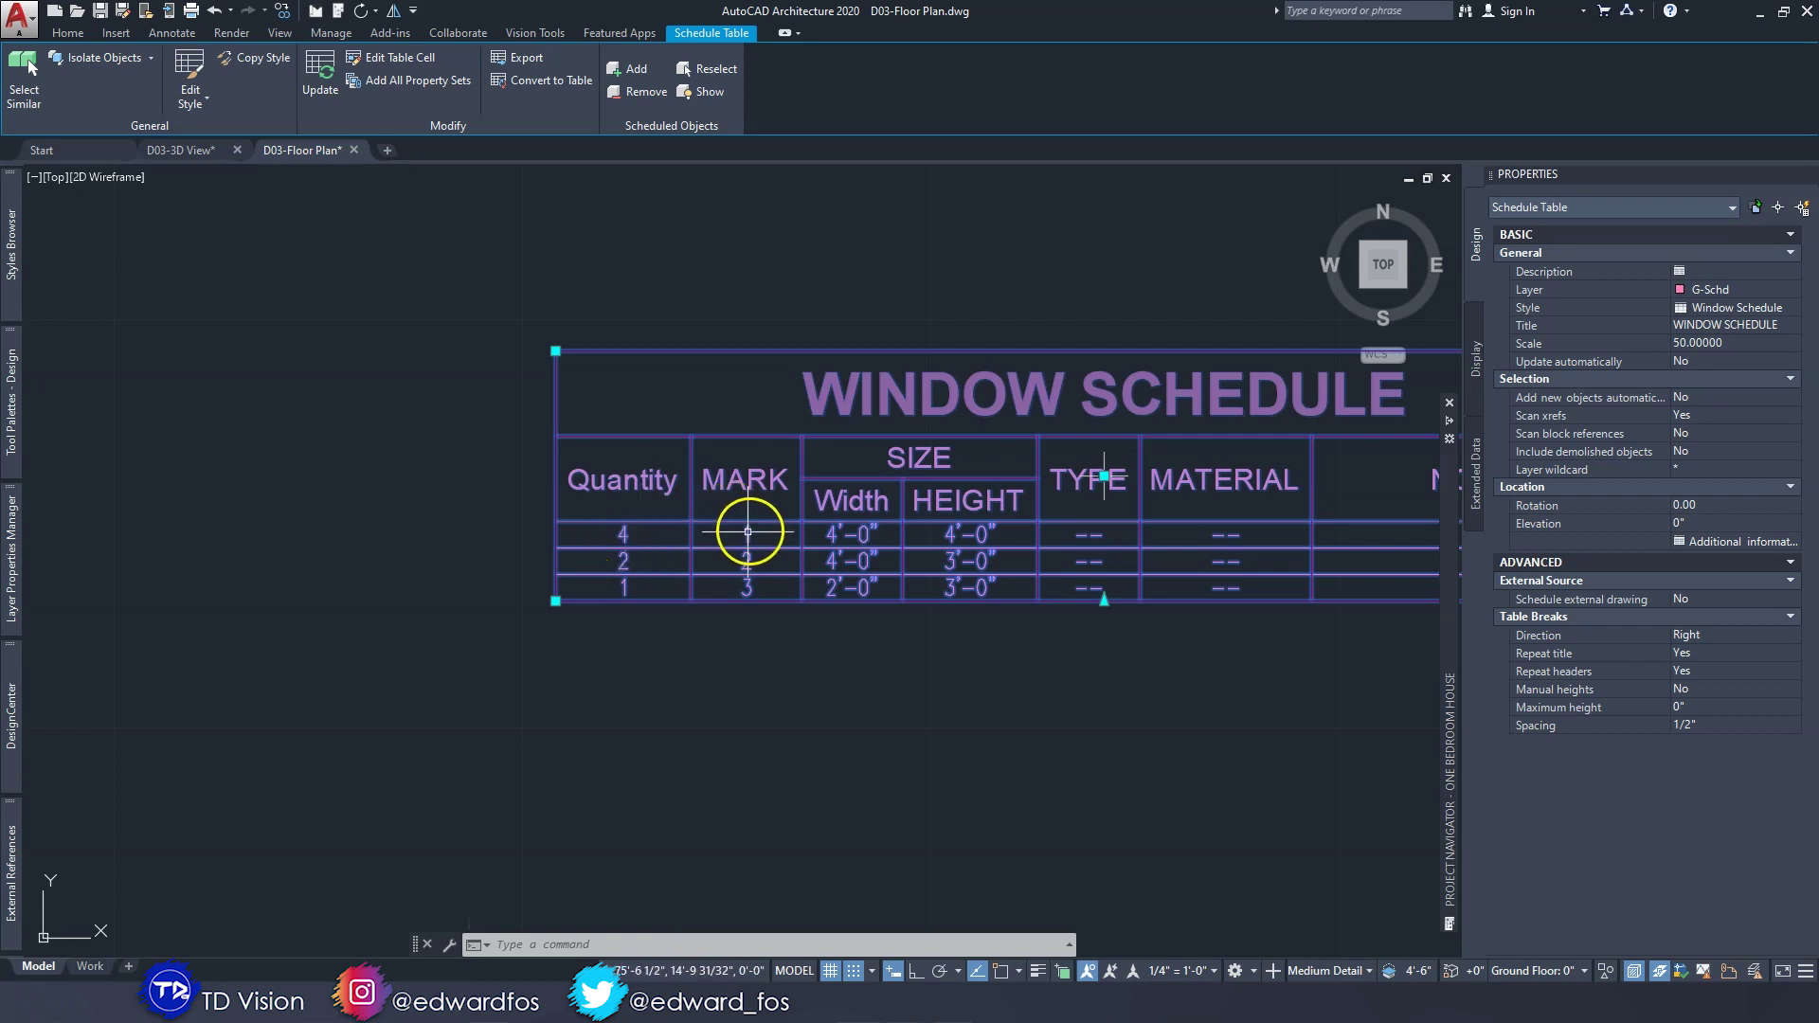
pyautogui.moveTo(746, 532)
pyautogui.mouseDown(button='middle')
pyautogui.moveTo(516, 540)
pyautogui.moveTo(662, 520)
pyautogui.mouseUp(button='middle')
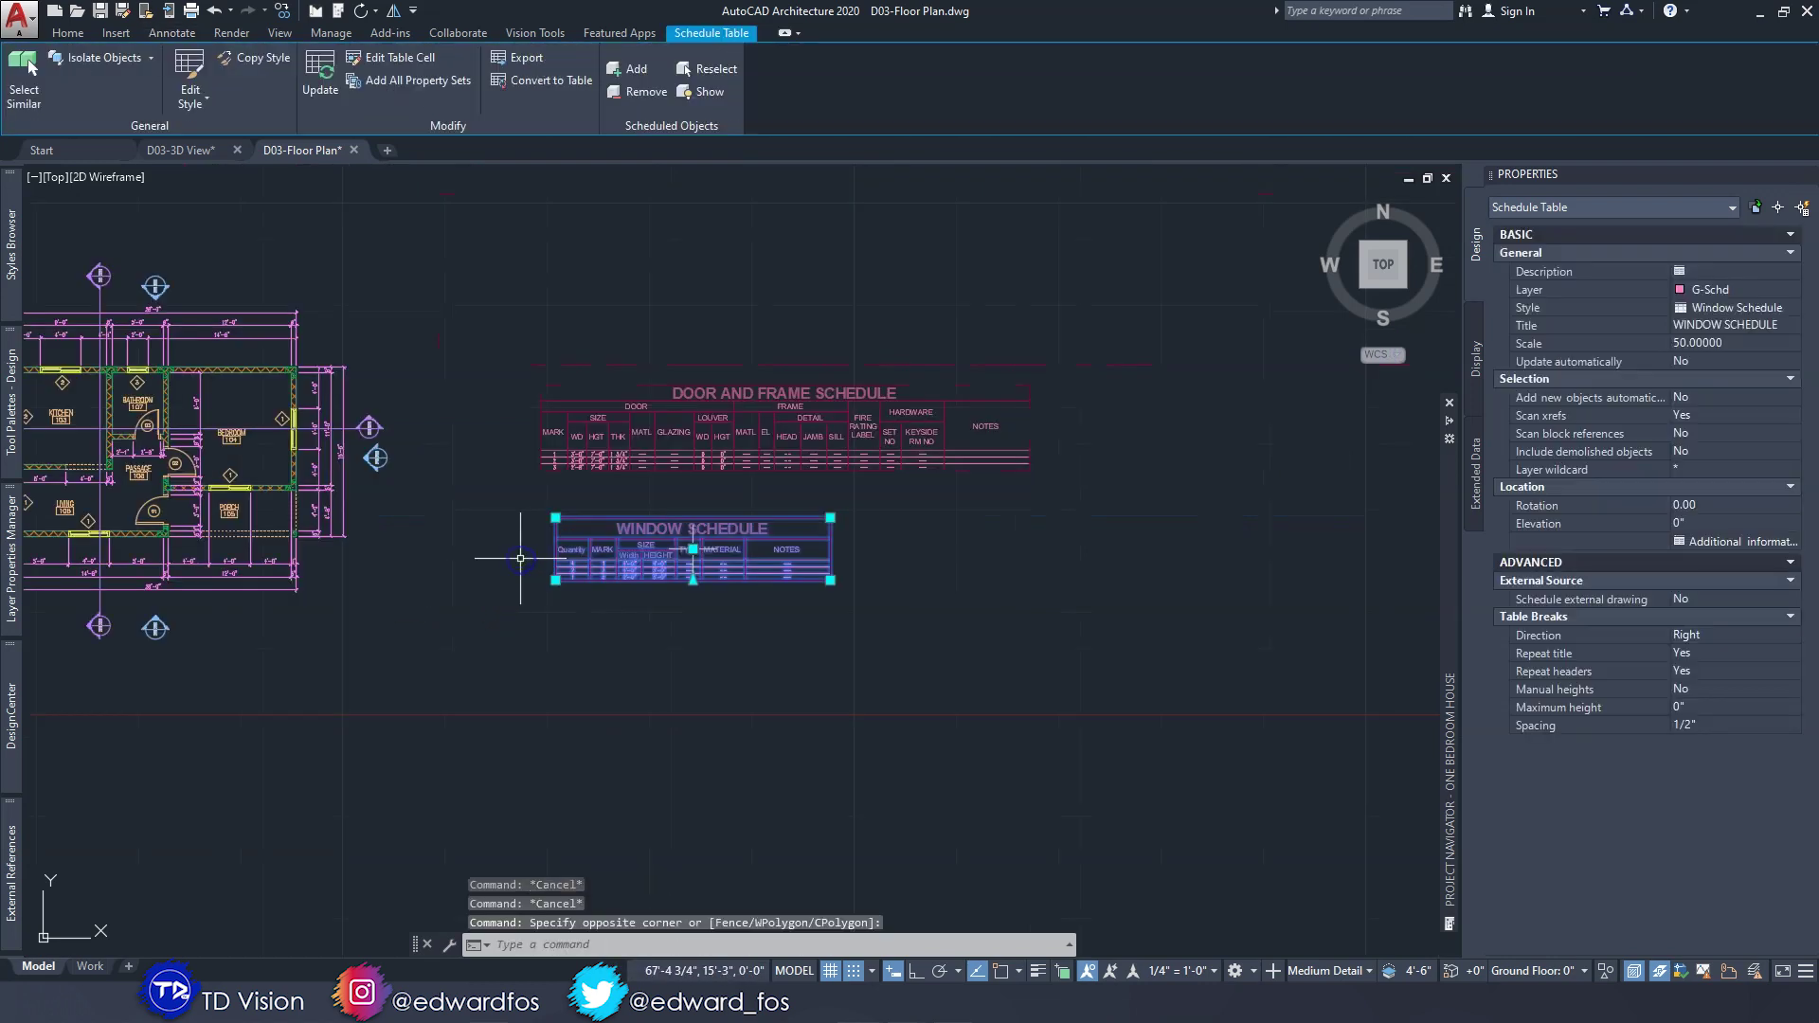
pyautogui.write('m')
pyautogui.press('Return')
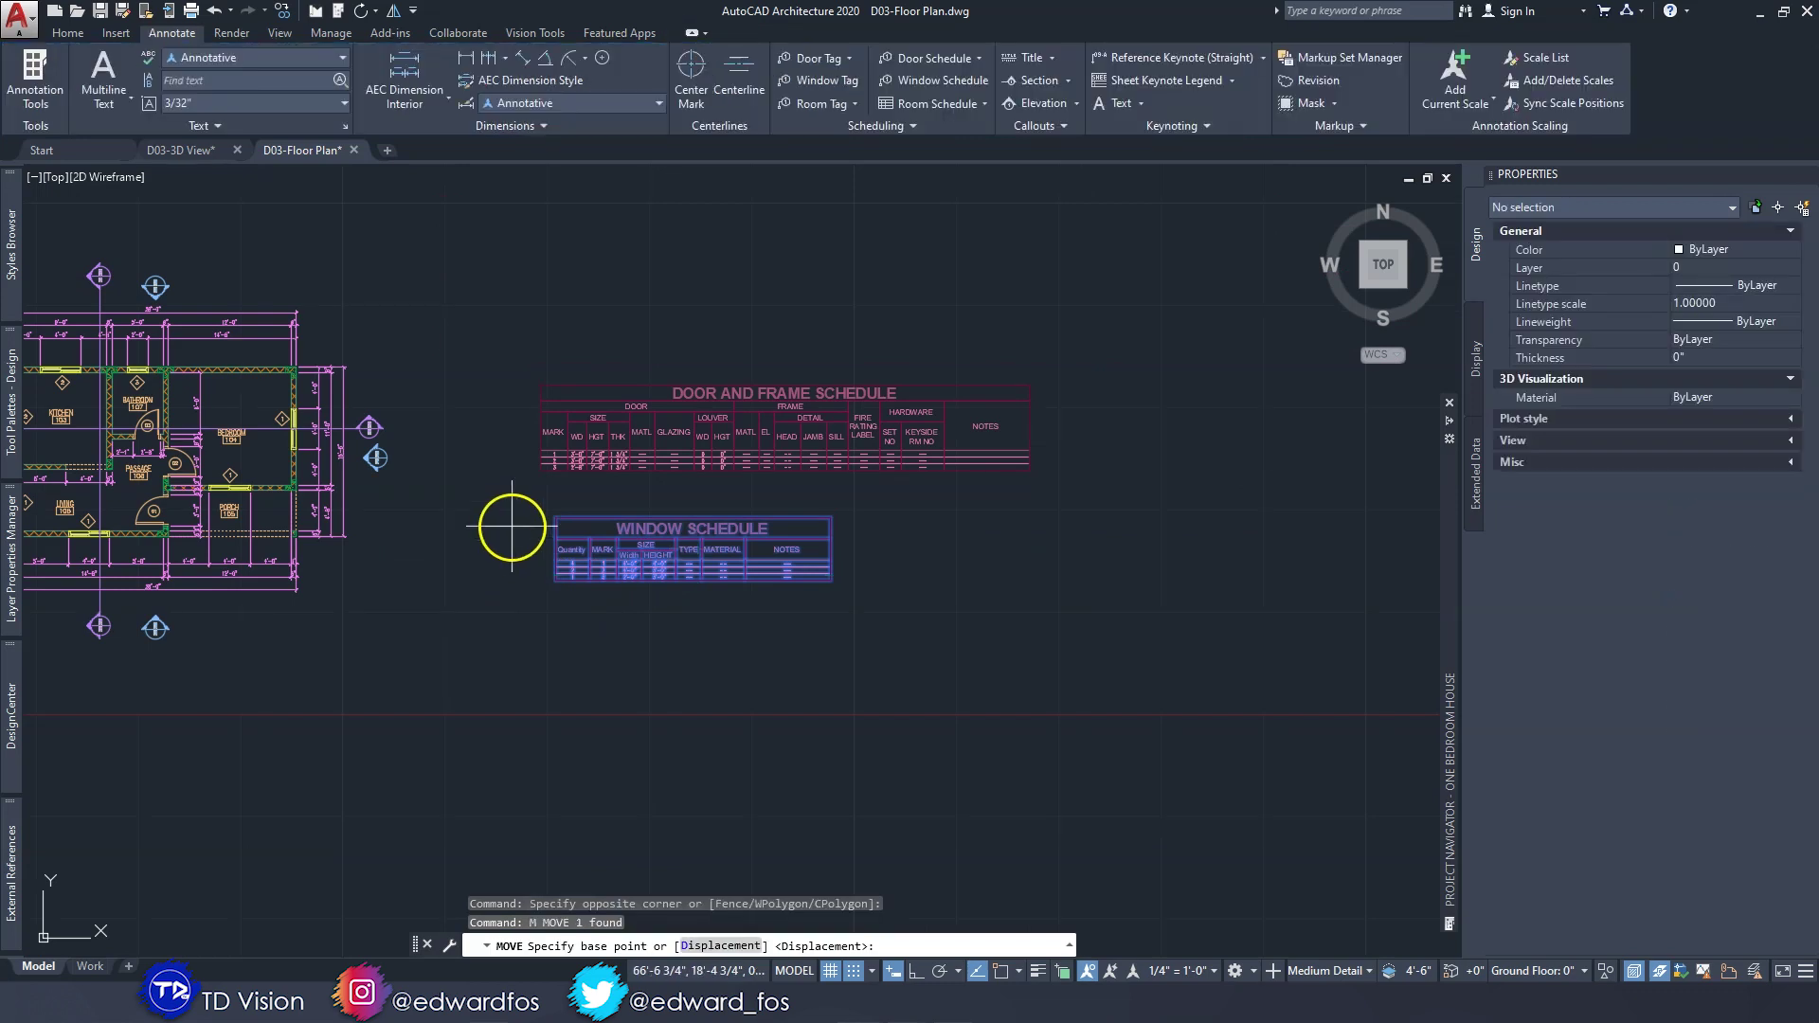
pyautogui.scroll(6, 515, 527)
pyautogui.click(675, 490)
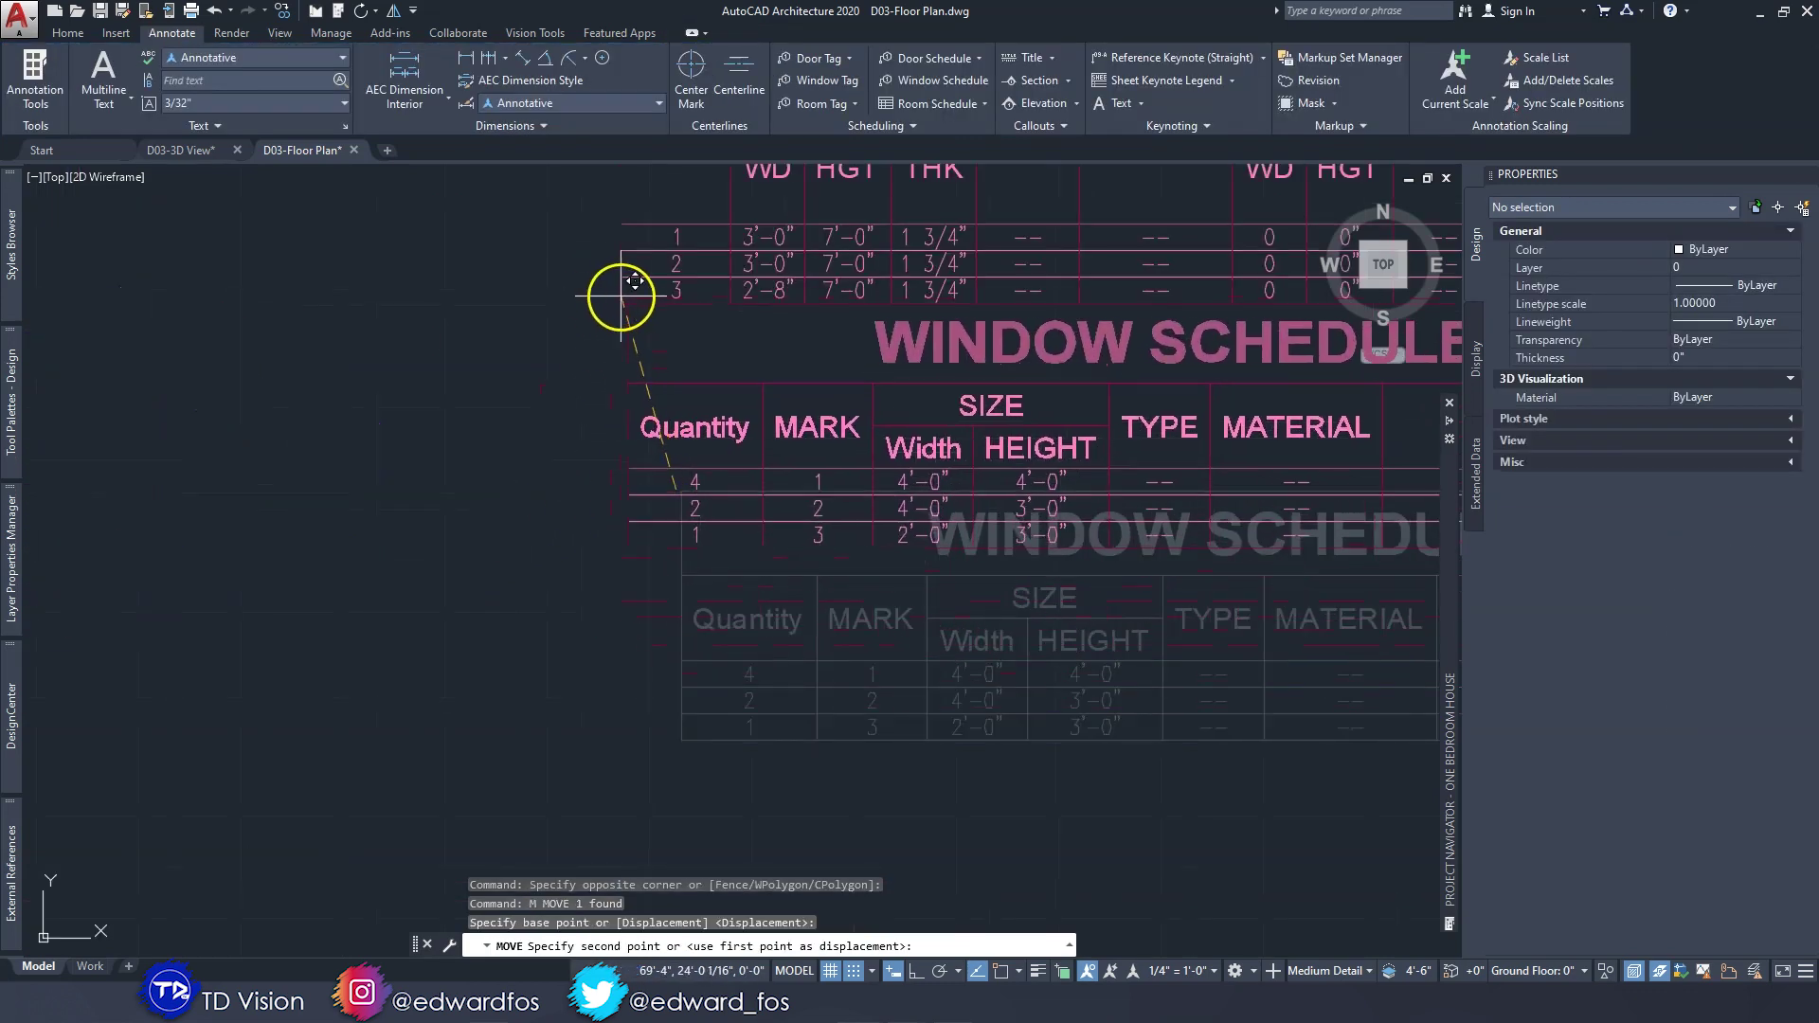
pyautogui.press('Escape')
# Move the window schedule by its upper-left corner to just below the door schedule, aligning their left edges with object snap on.
pyautogui.click(698, 661)
pyautogui.press('F3')
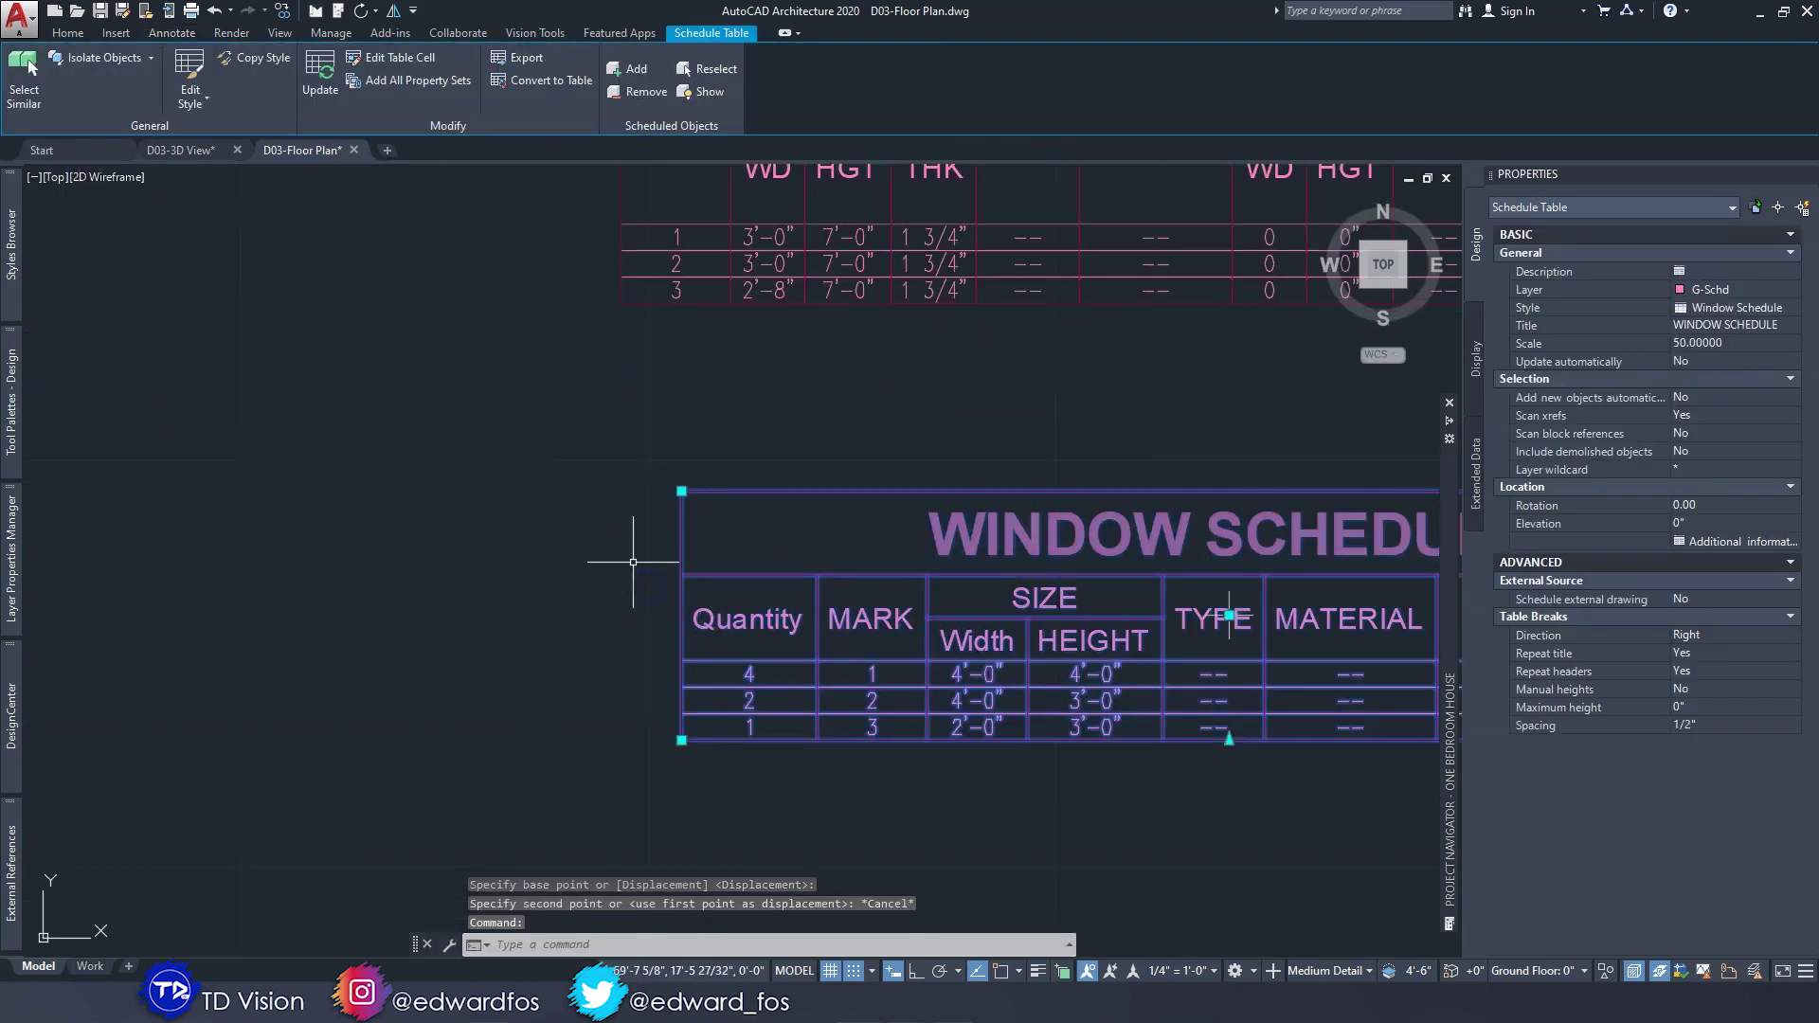
pyautogui.press('space')
pyautogui.click(681, 490)
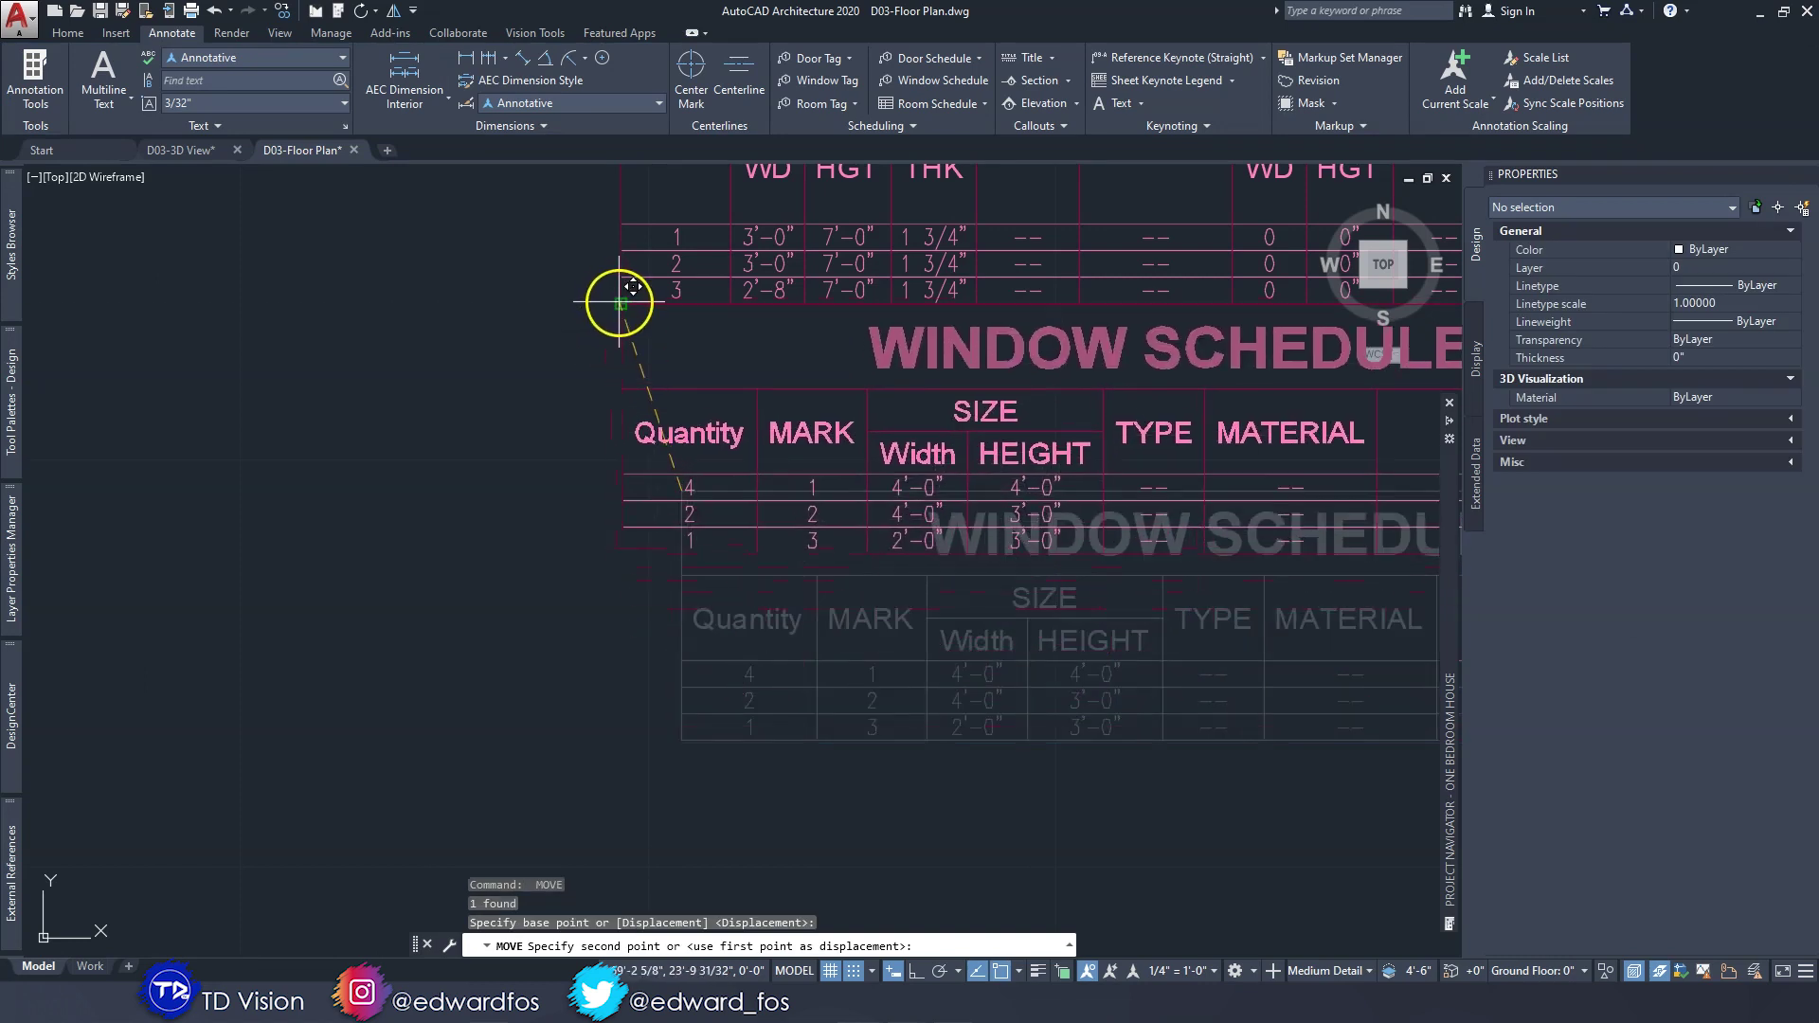
pyautogui.click(620, 337)
pyautogui.press('Escape')
# Start a new named view called "Floor Plan" and define its boundary window around the dimensioned plan and its markers.
pyautogui.scroll(-6, 669, 437)
pyautogui.moveTo(618, 437)
pyautogui.mouseDown(button='middle')
pyautogui.moveTo(582, 443)
pyautogui.moveTo(922, 526)
pyautogui.mouseUp(button='middle')
pyautogui.moveTo(681, 520); pyautogui.dragTo(697, 520, button='middle')
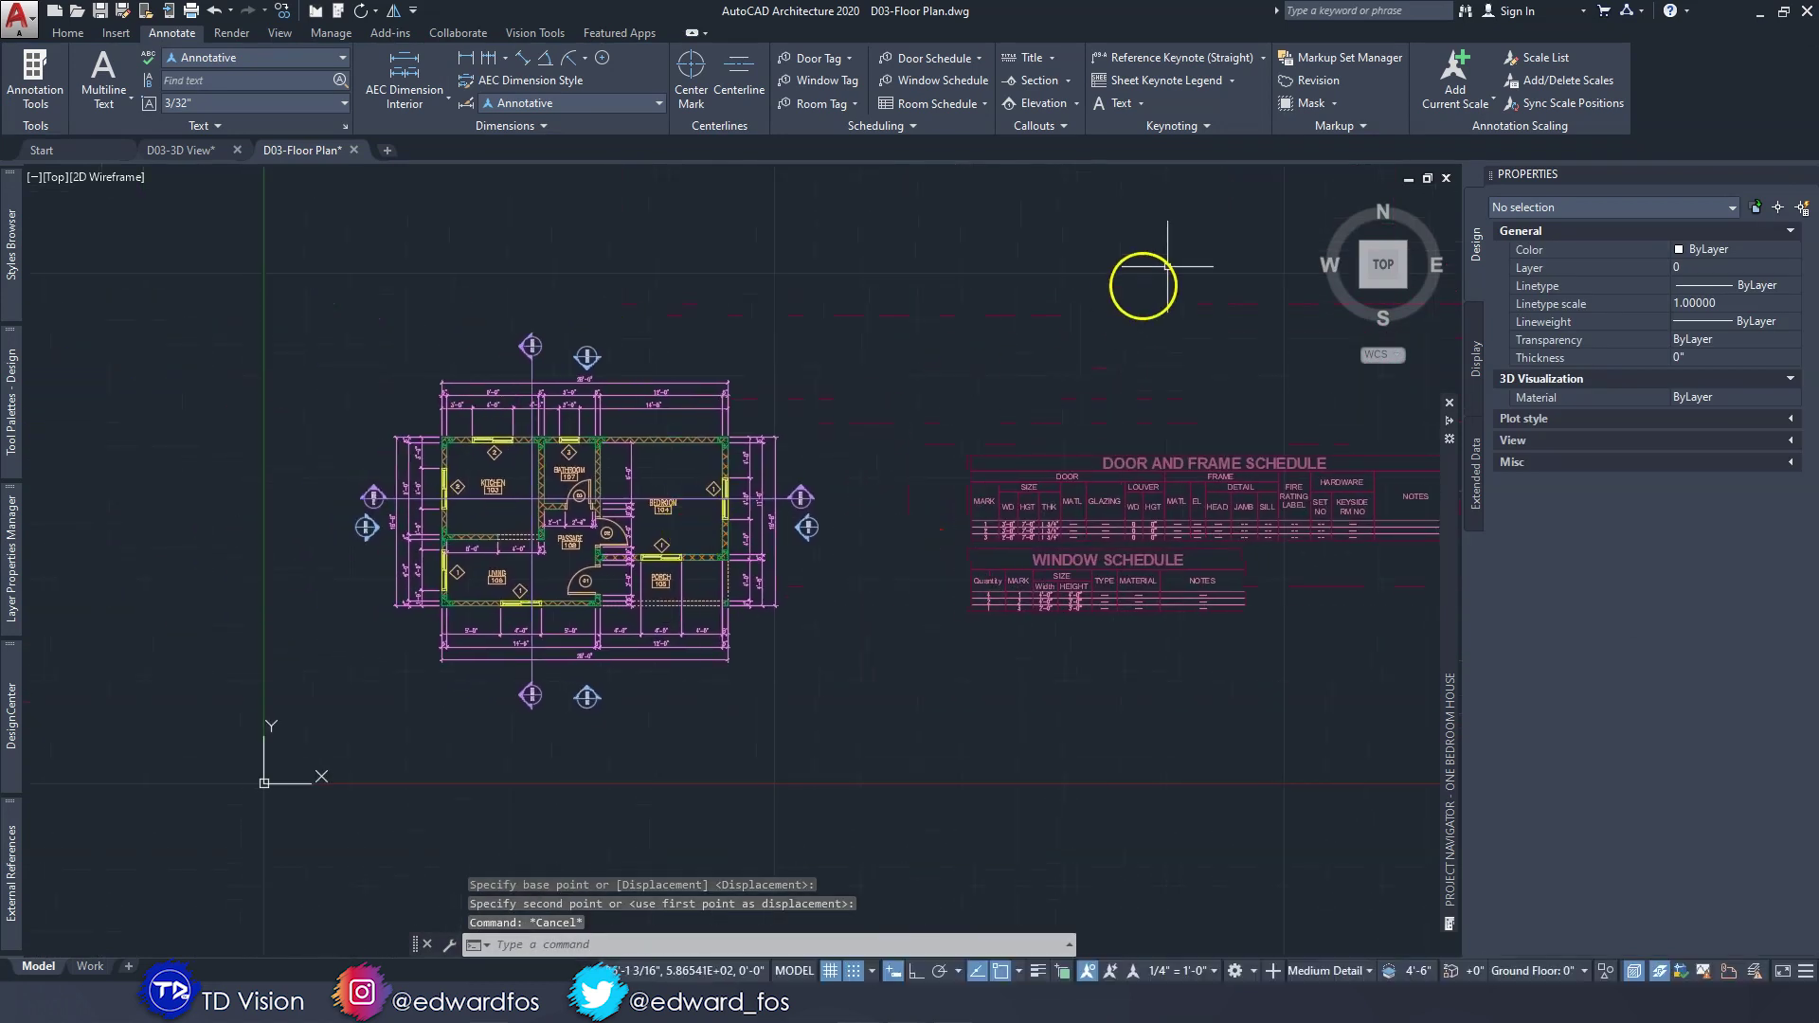
pyautogui.click(291, 36)
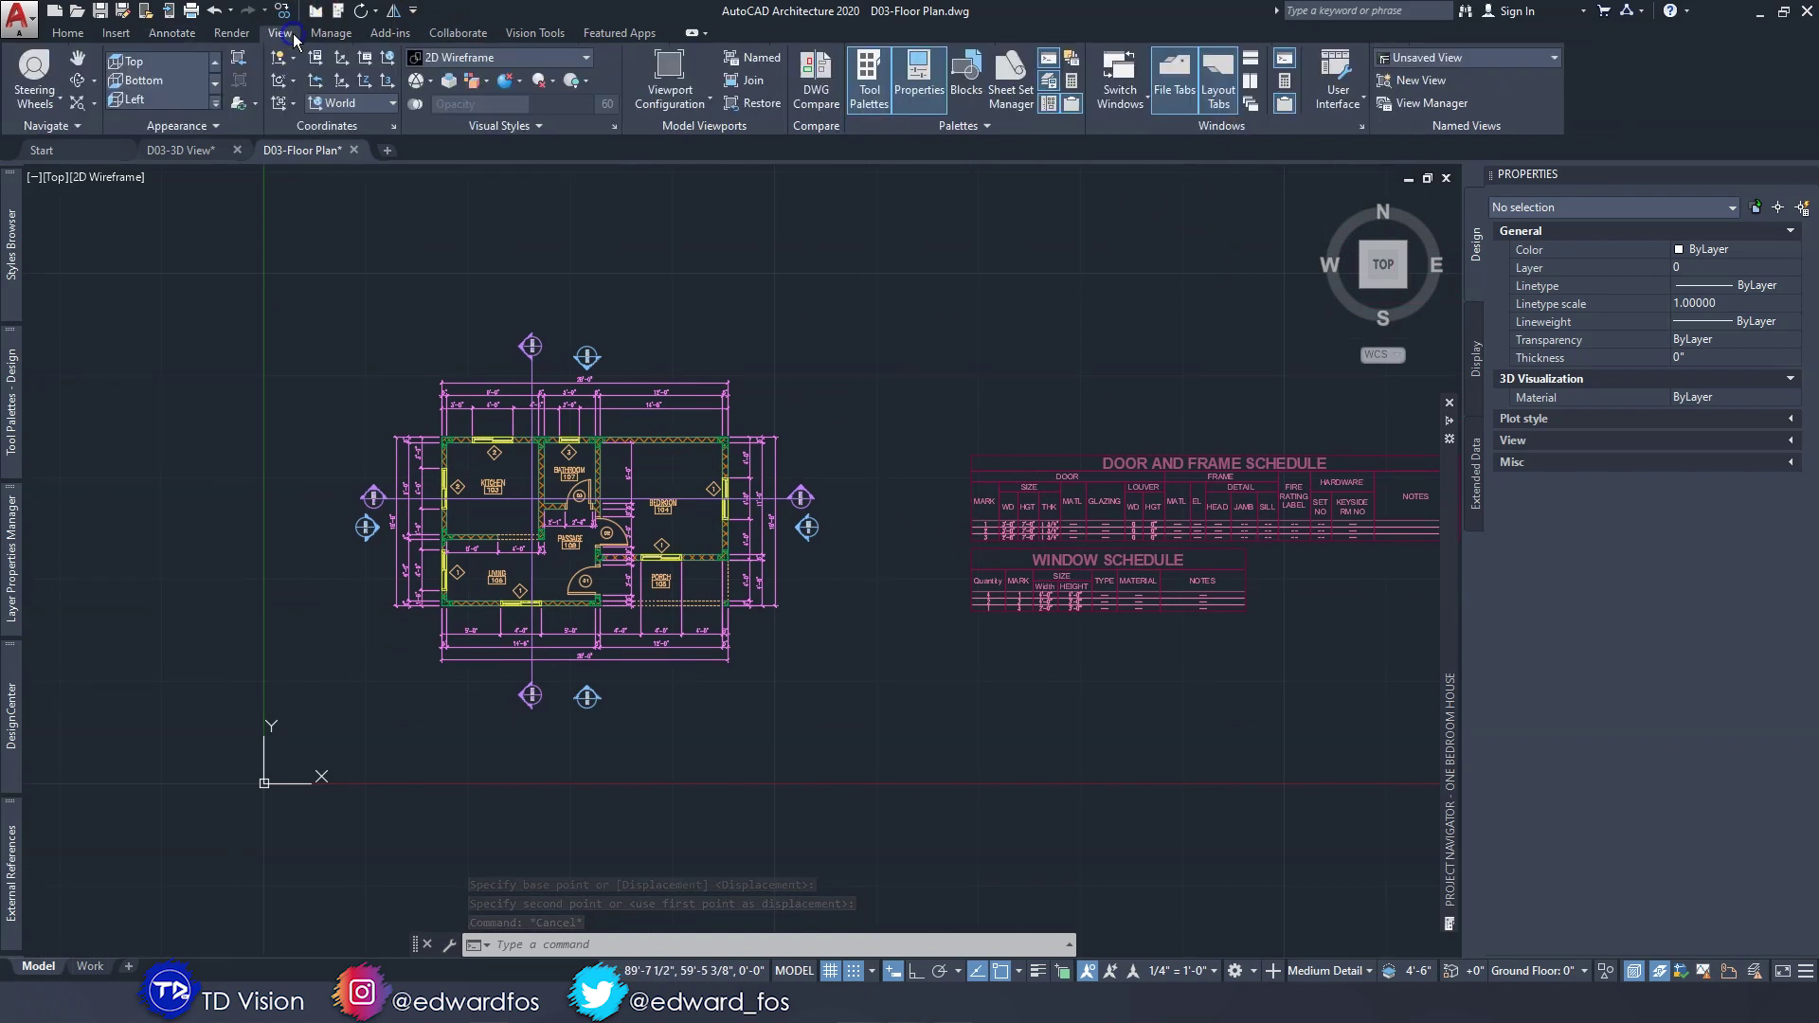
pyautogui.click(1432, 83)
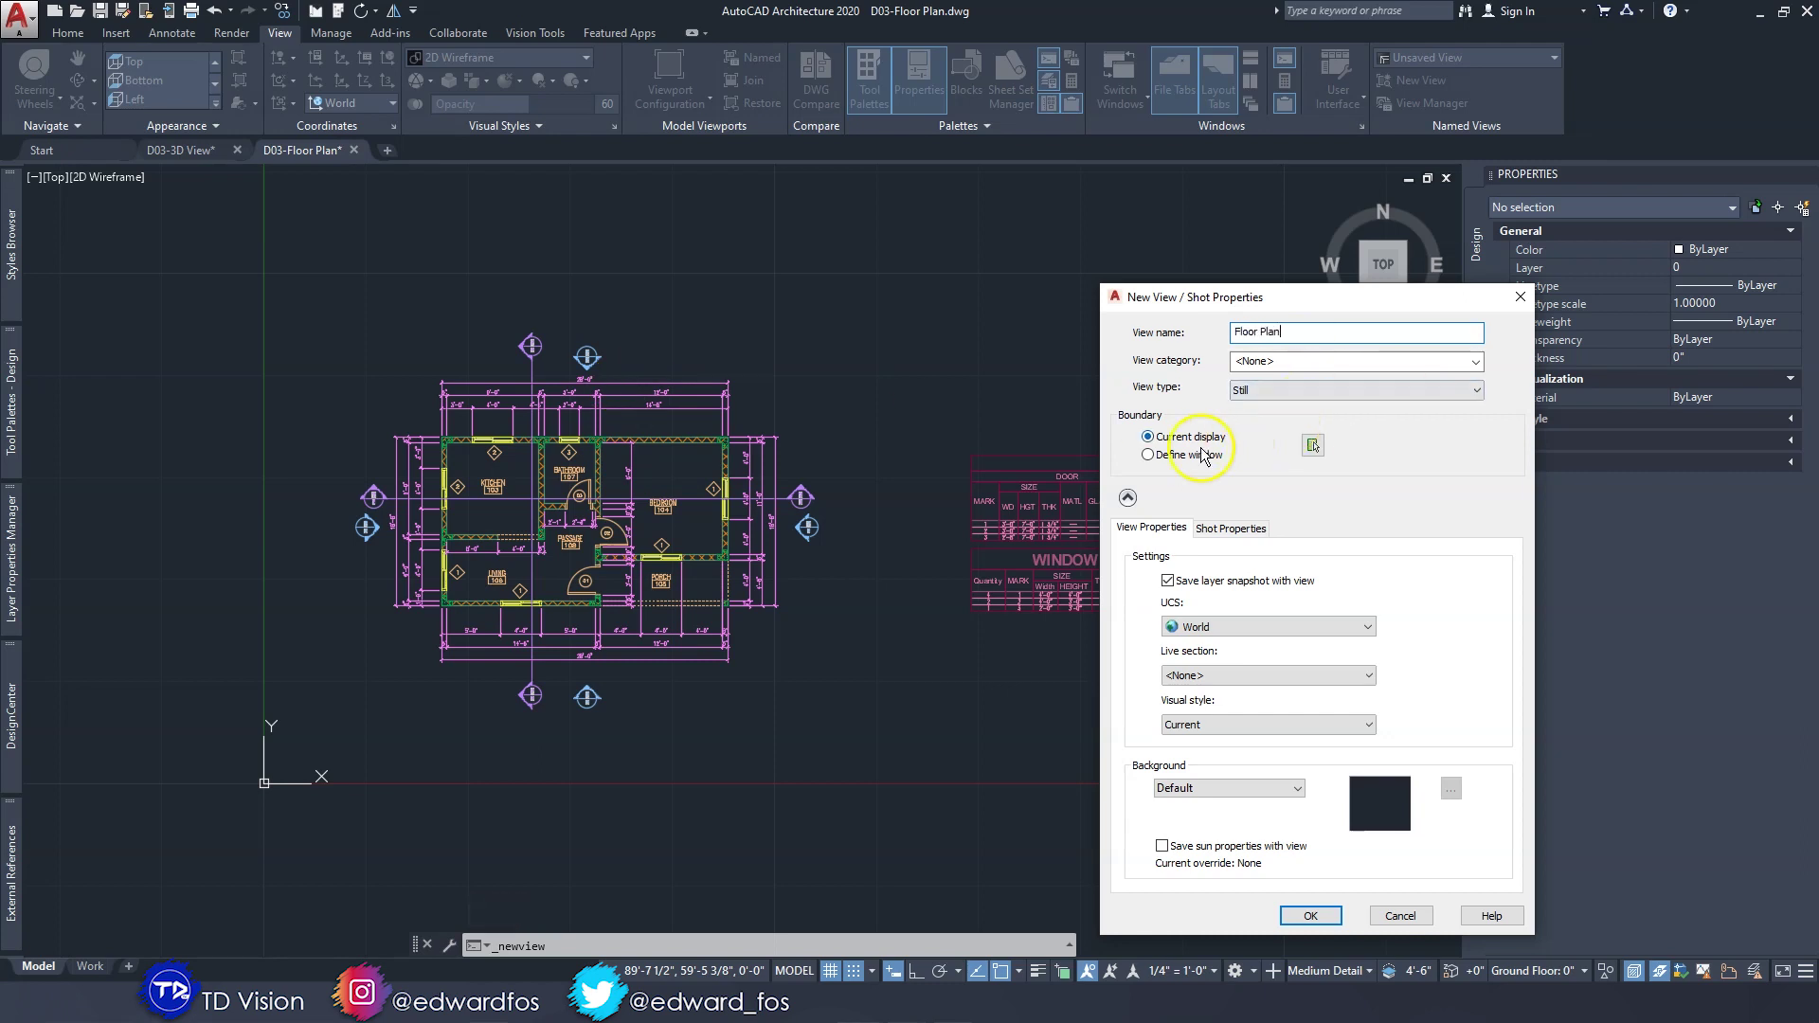
pyautogui.click(1313, 445)
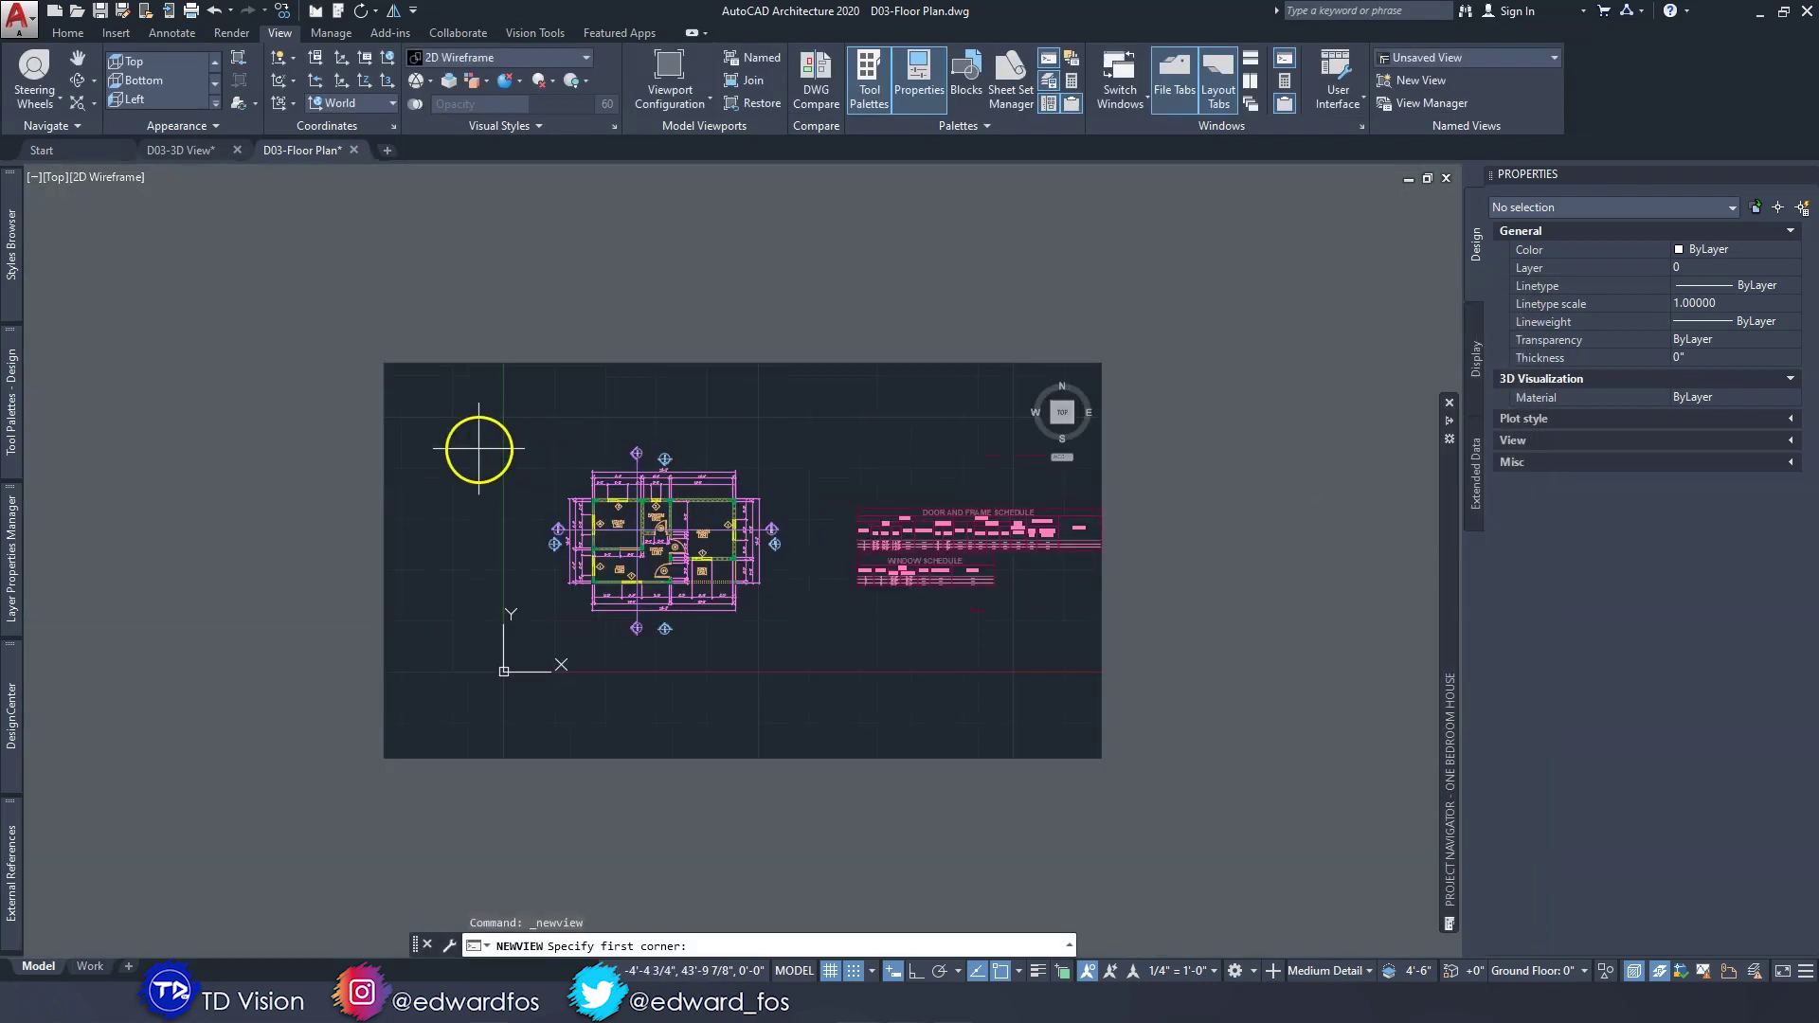
pyautogui.scroll(3, 558, 464)
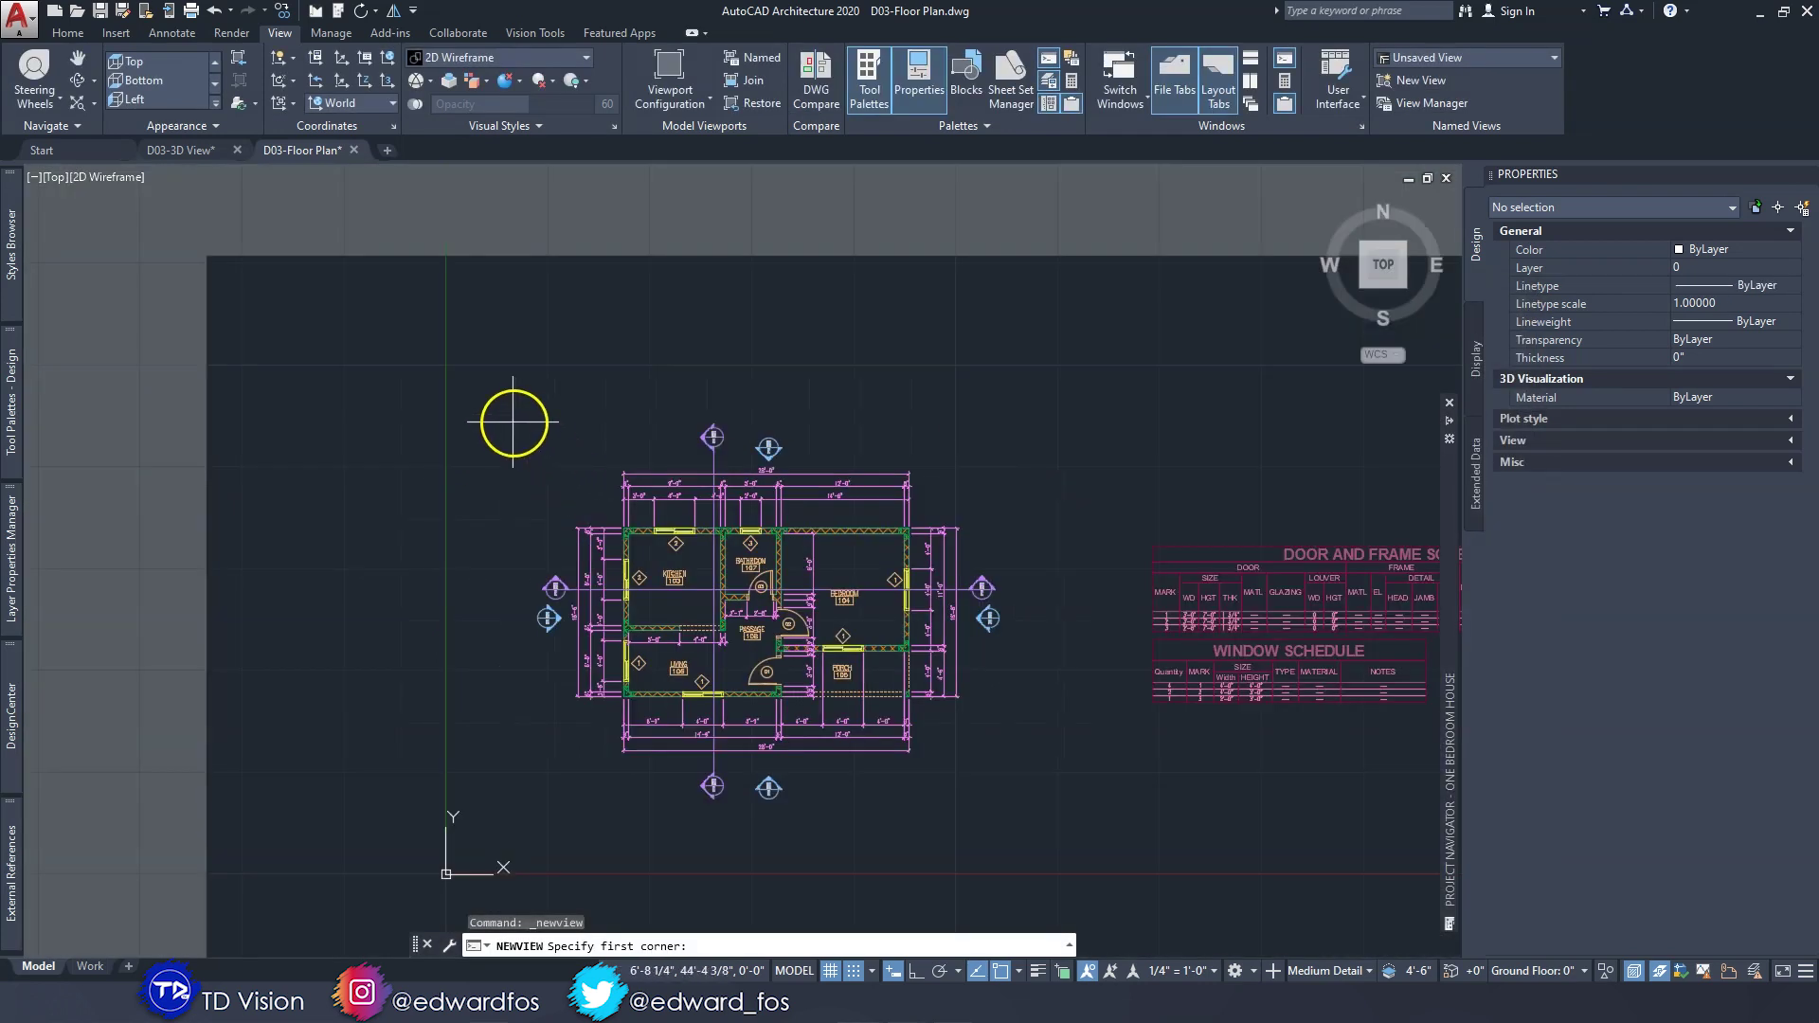
pyautogui.click(512, 420)
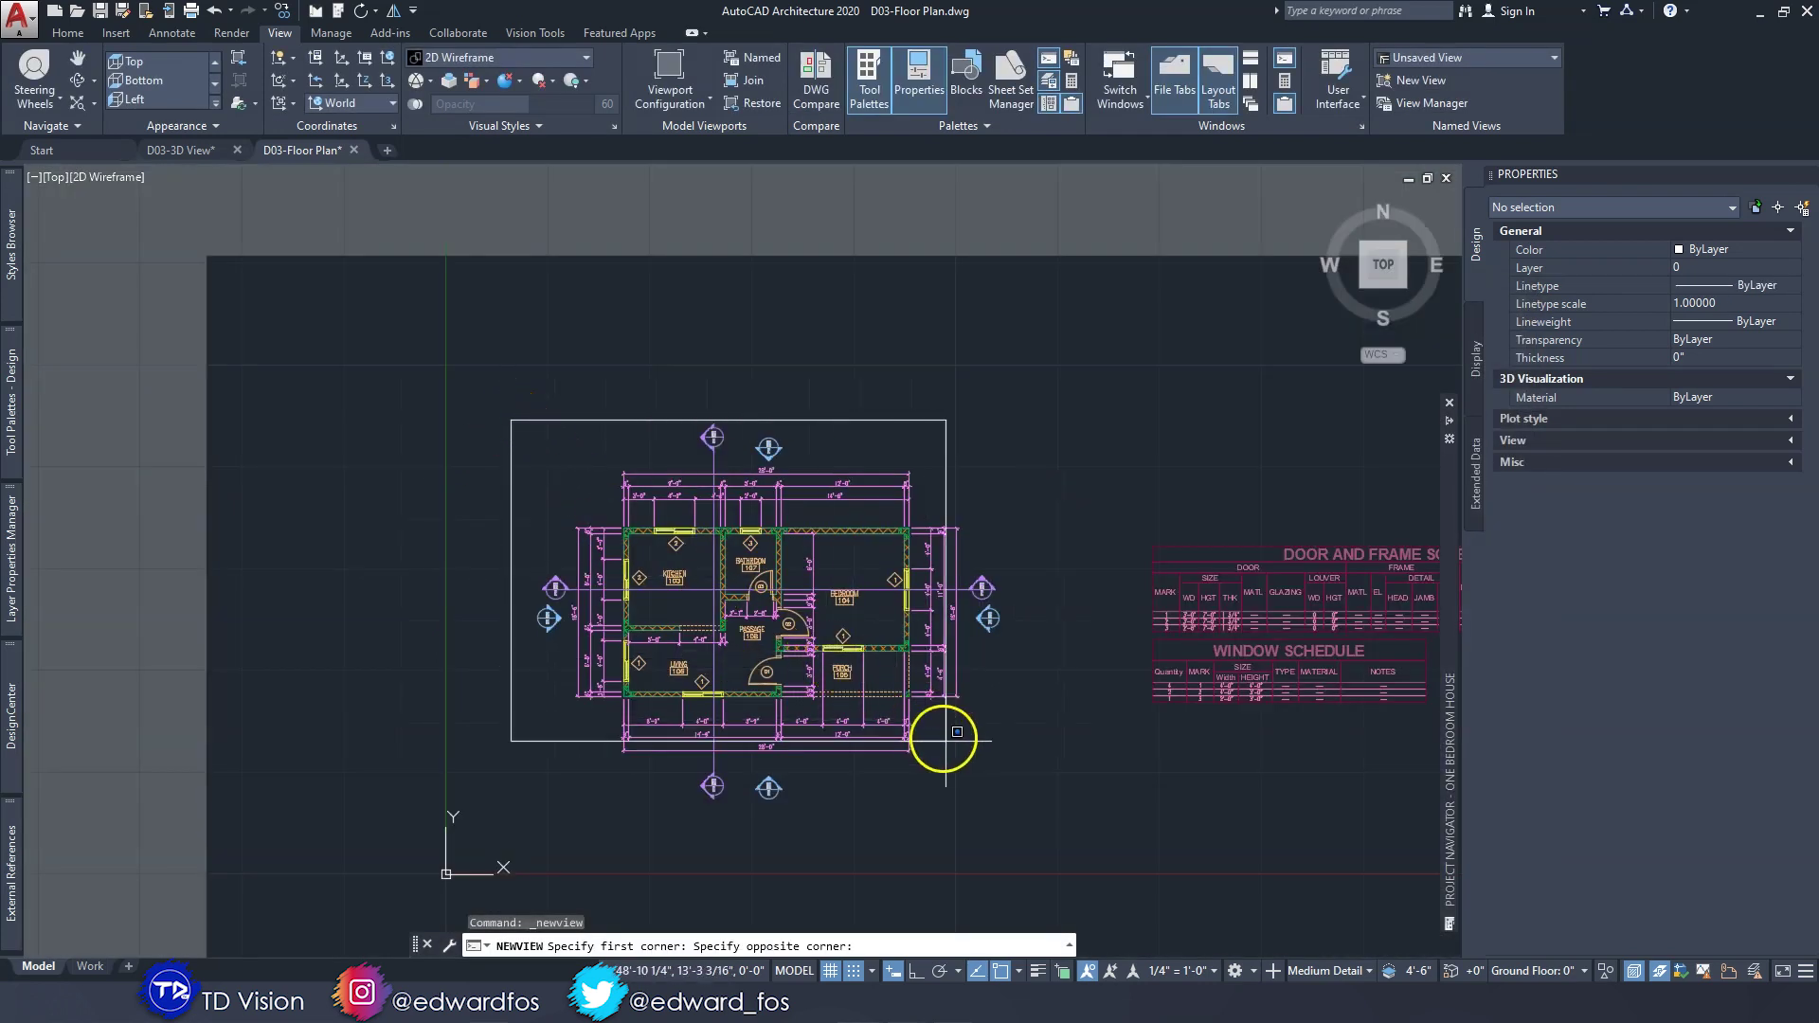
pyautogui.click(1017, 808)
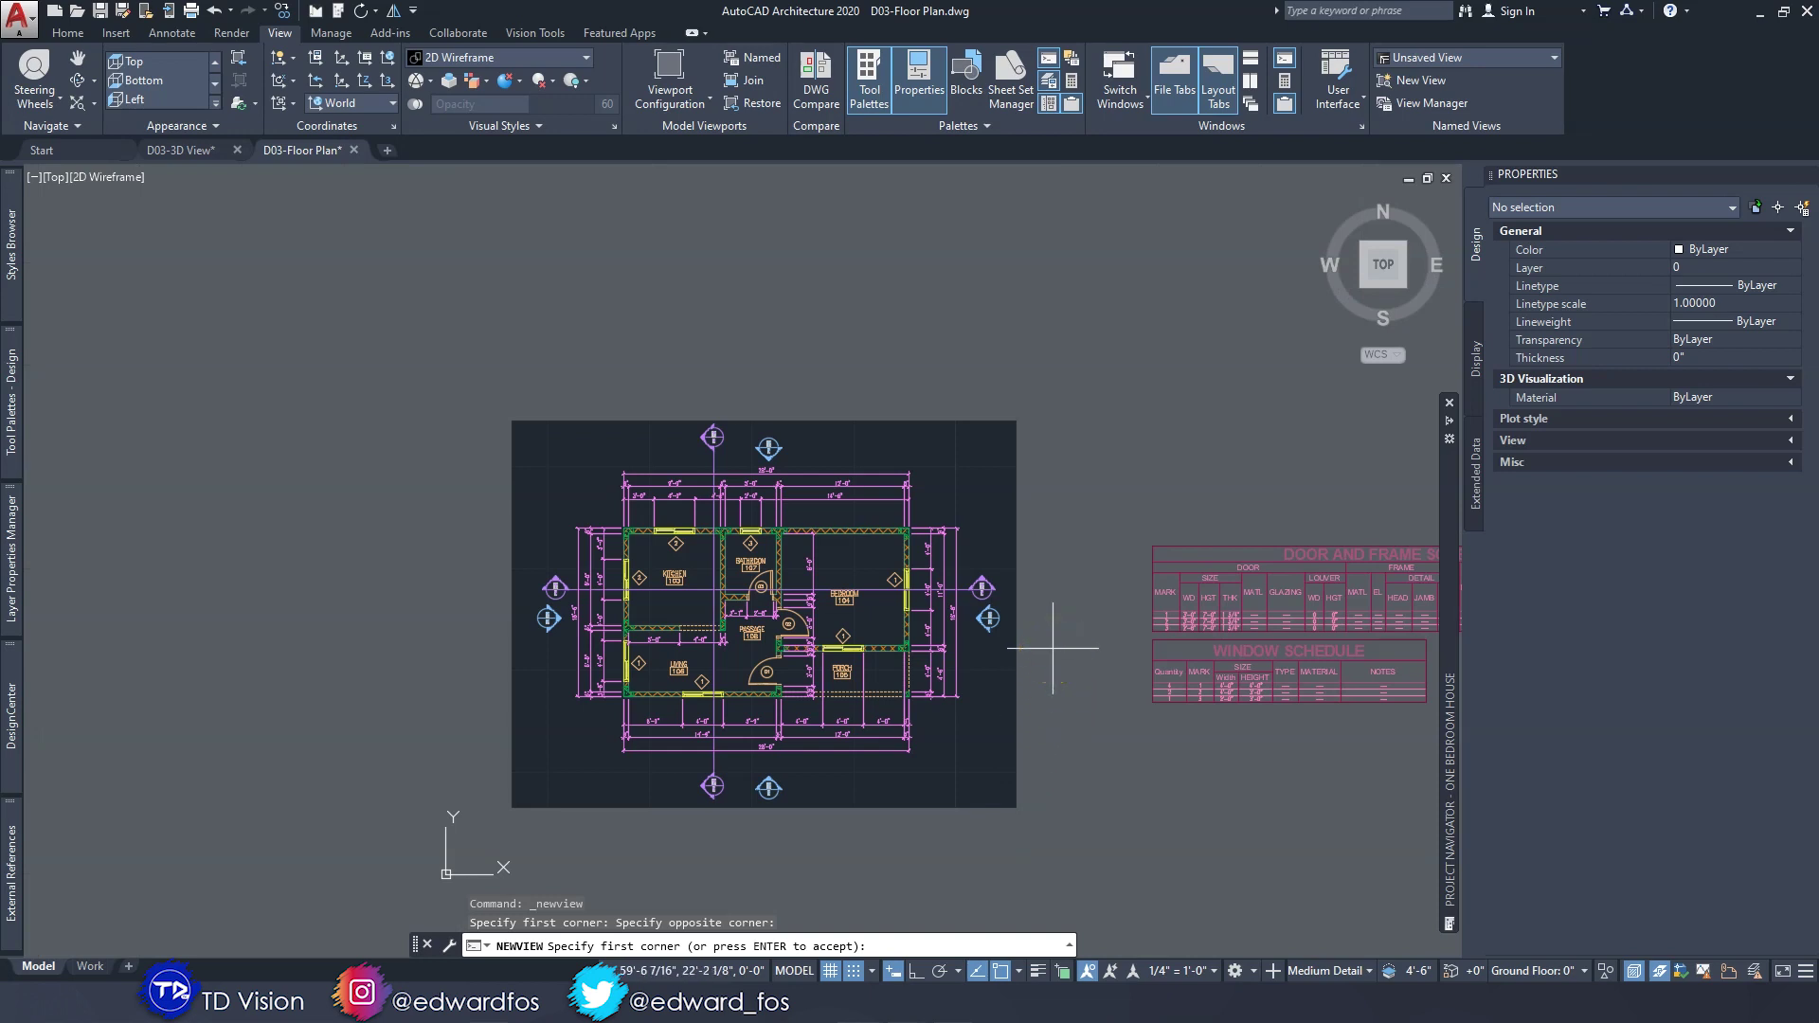
# Redefine the Floor Plan view's boundary window around the dimensioned plan and its markers, set its visual style to None, and save it.
pyautogui.click(504, 413)
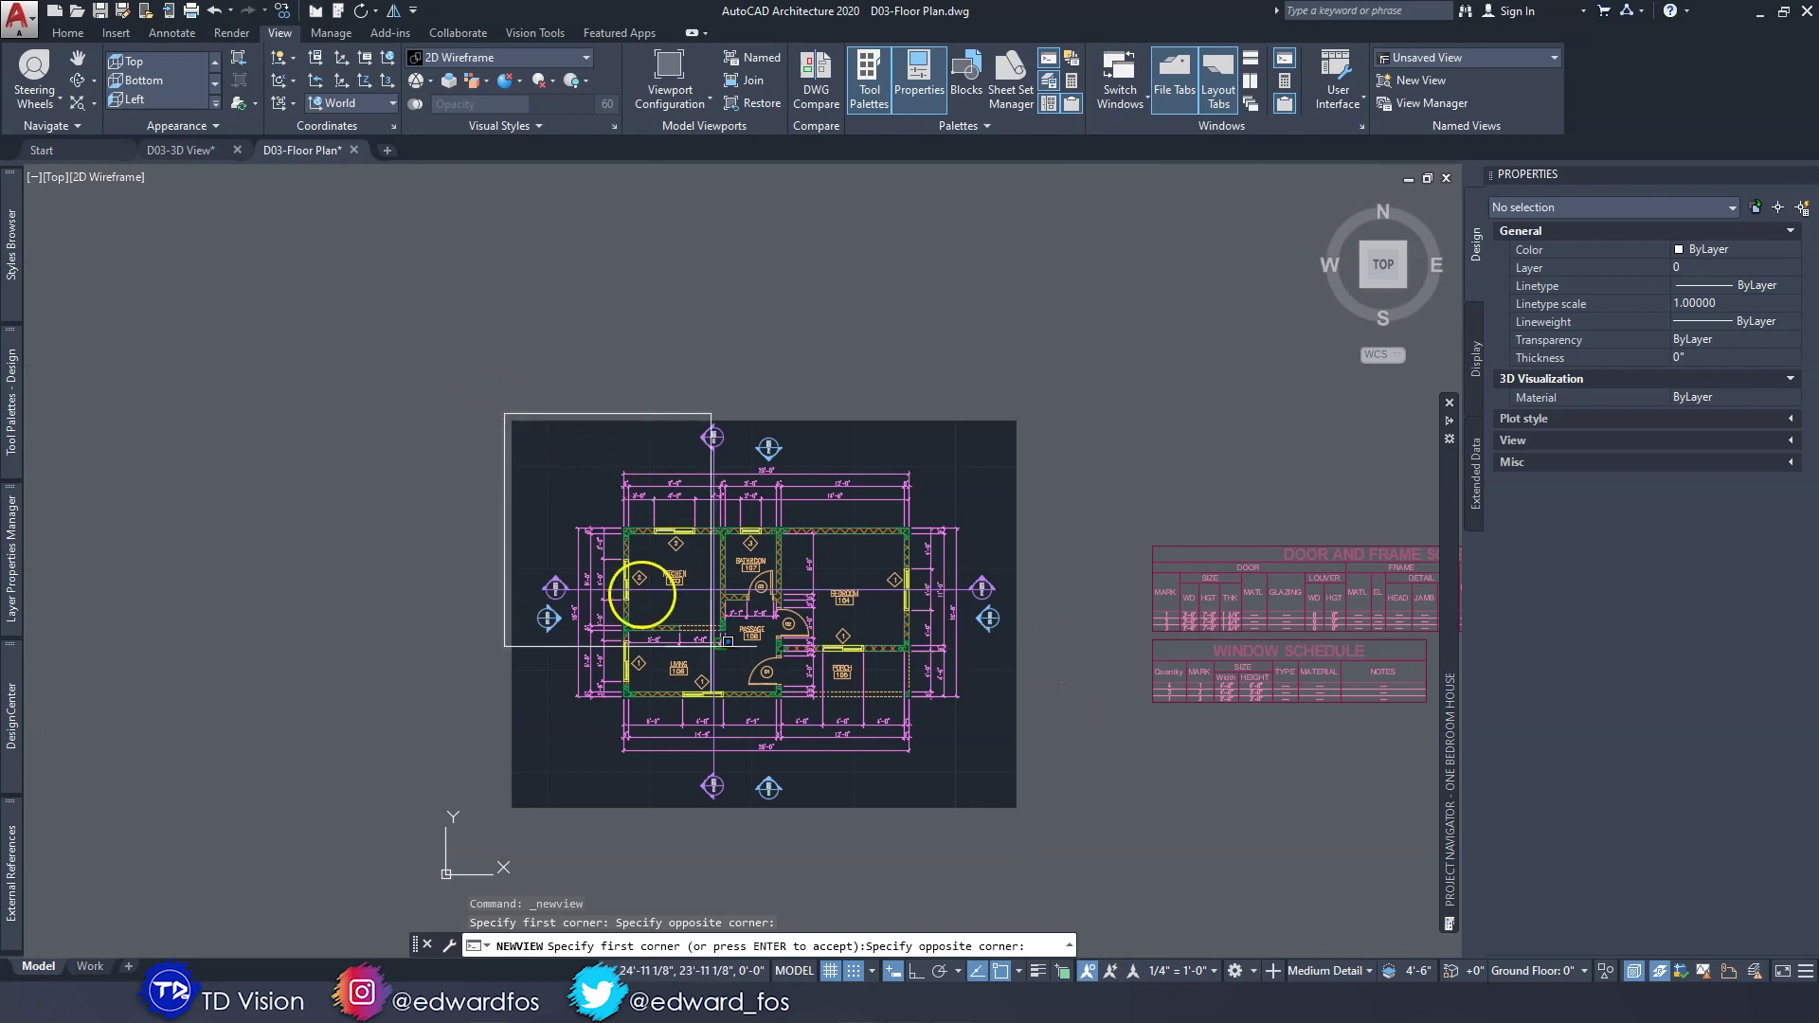
pyautogui.click(1020, 827)
pyautogui.moveTo(1105, 758); pyautogui.dragTo(973, 730, button='middle')
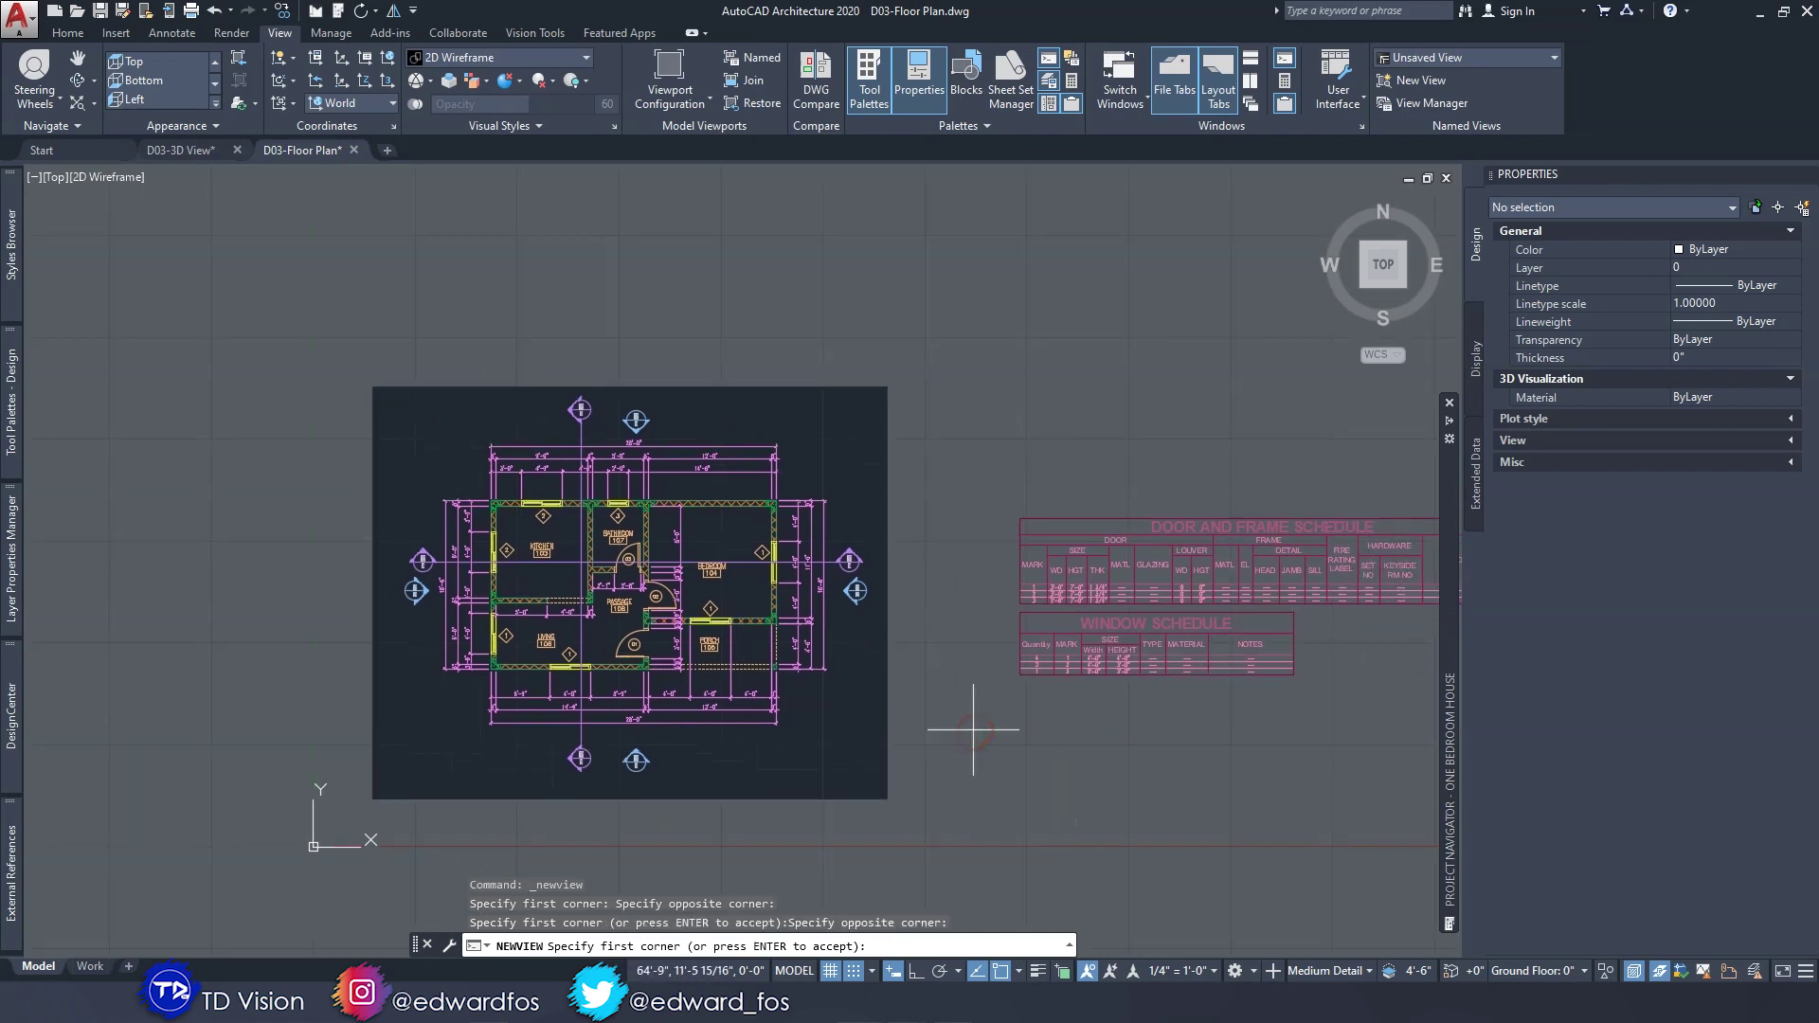
pyautogui.press('Return')
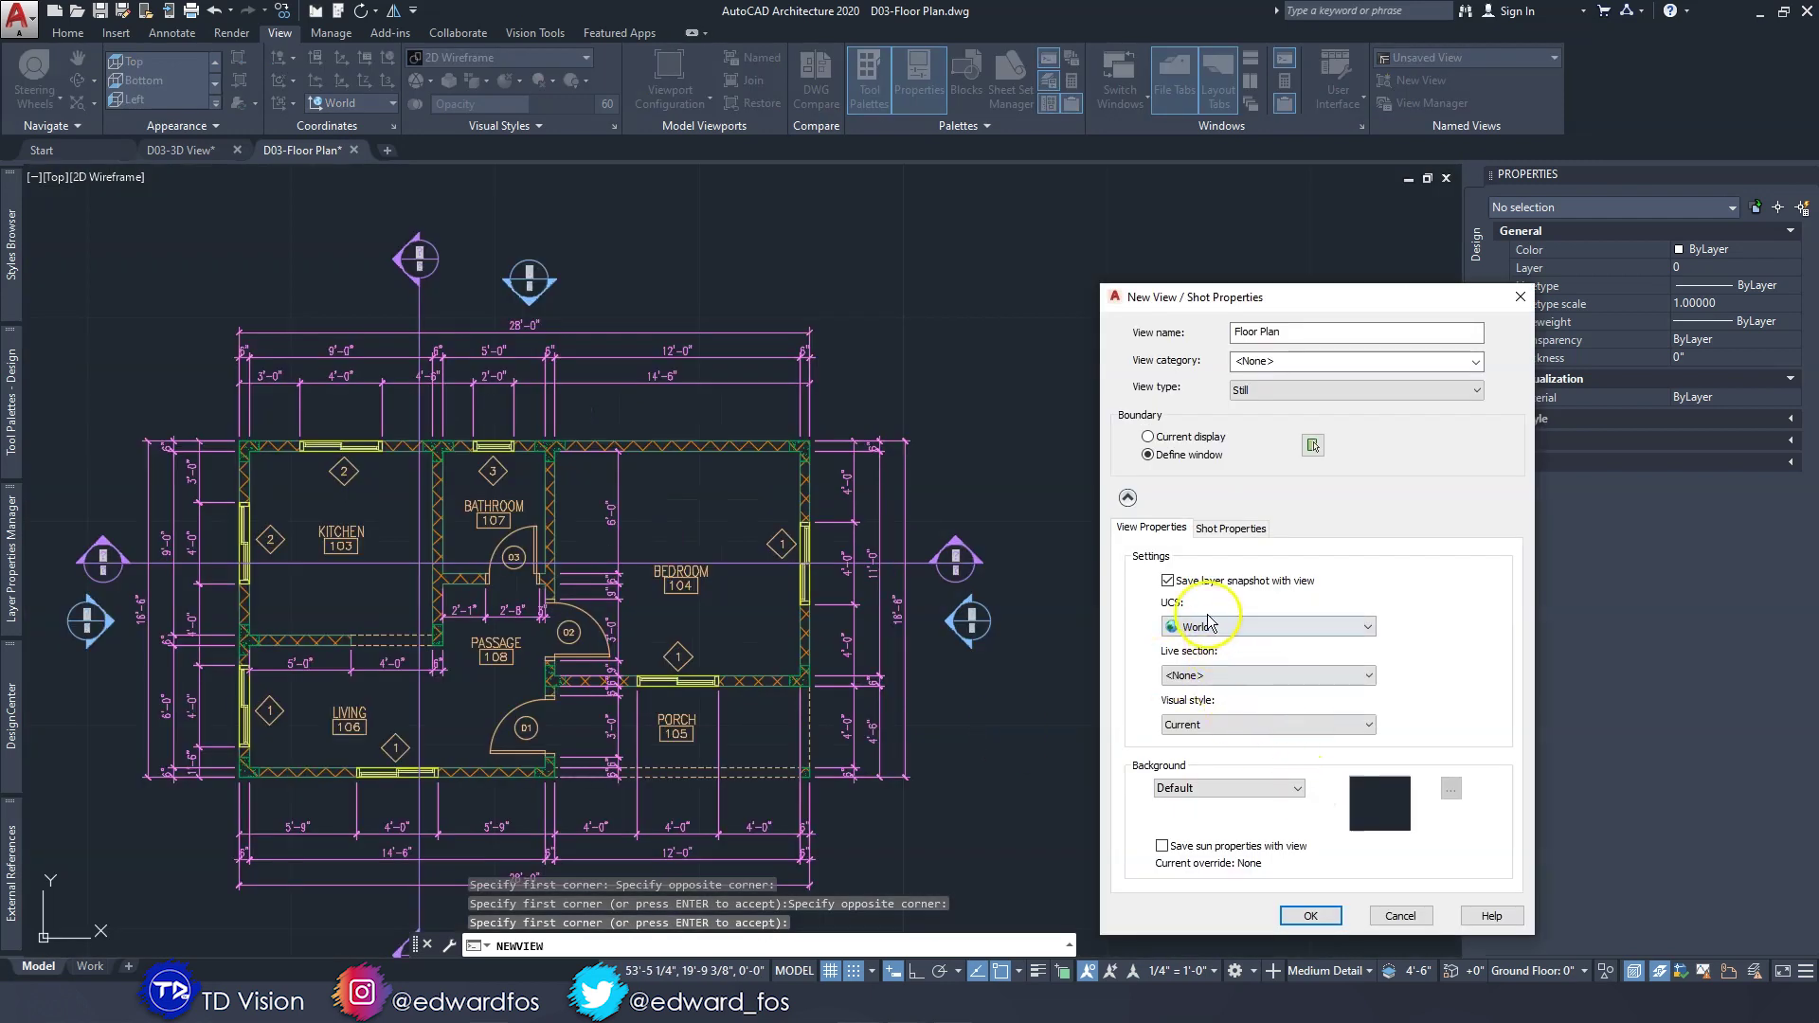
pyautogui.click(1225, 732)
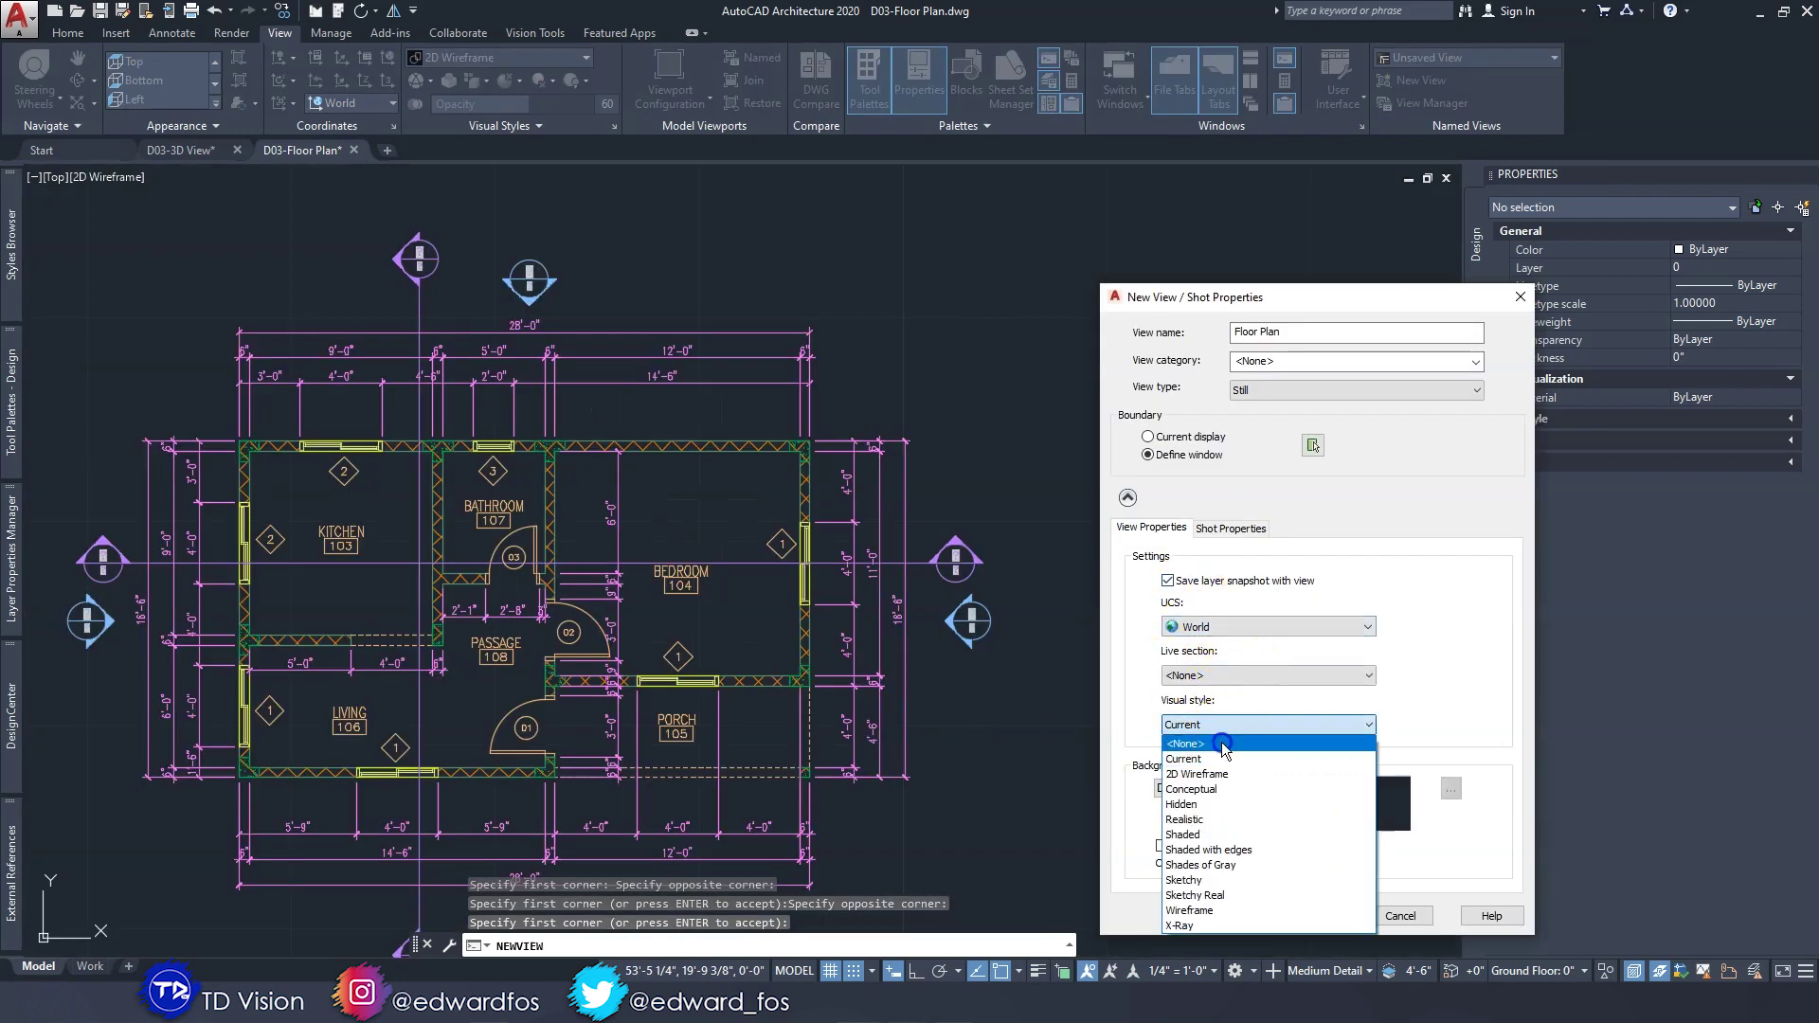
pyautogui.click(1222, 744)
pyautogui.click(1311, 916)
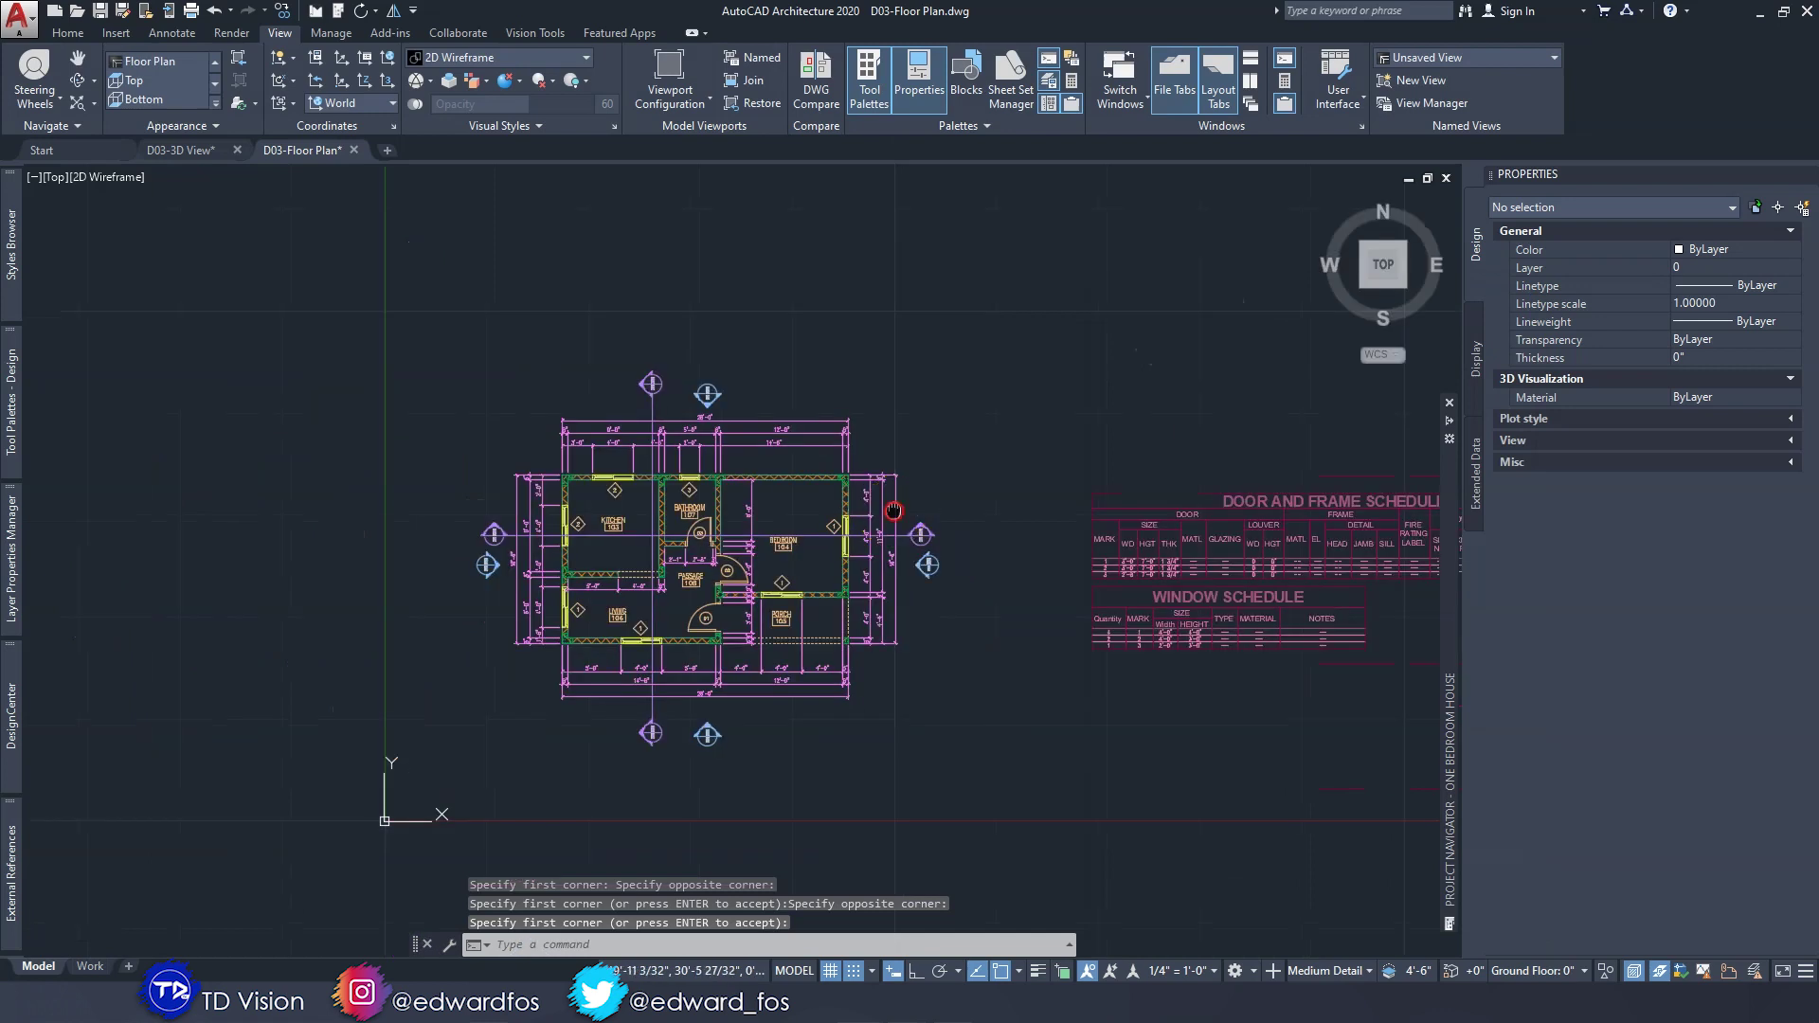
# Create a named view "Door Schedule" with its boundary window around the door and frame schedule and visual style None.
pyautogui.scroll(-3, 574, 500)
pyautogui.moveTo(574, 500); pyautogui.dragTo(471, 490, button='middle')
pyautogui.scroll(3, 650, 464)
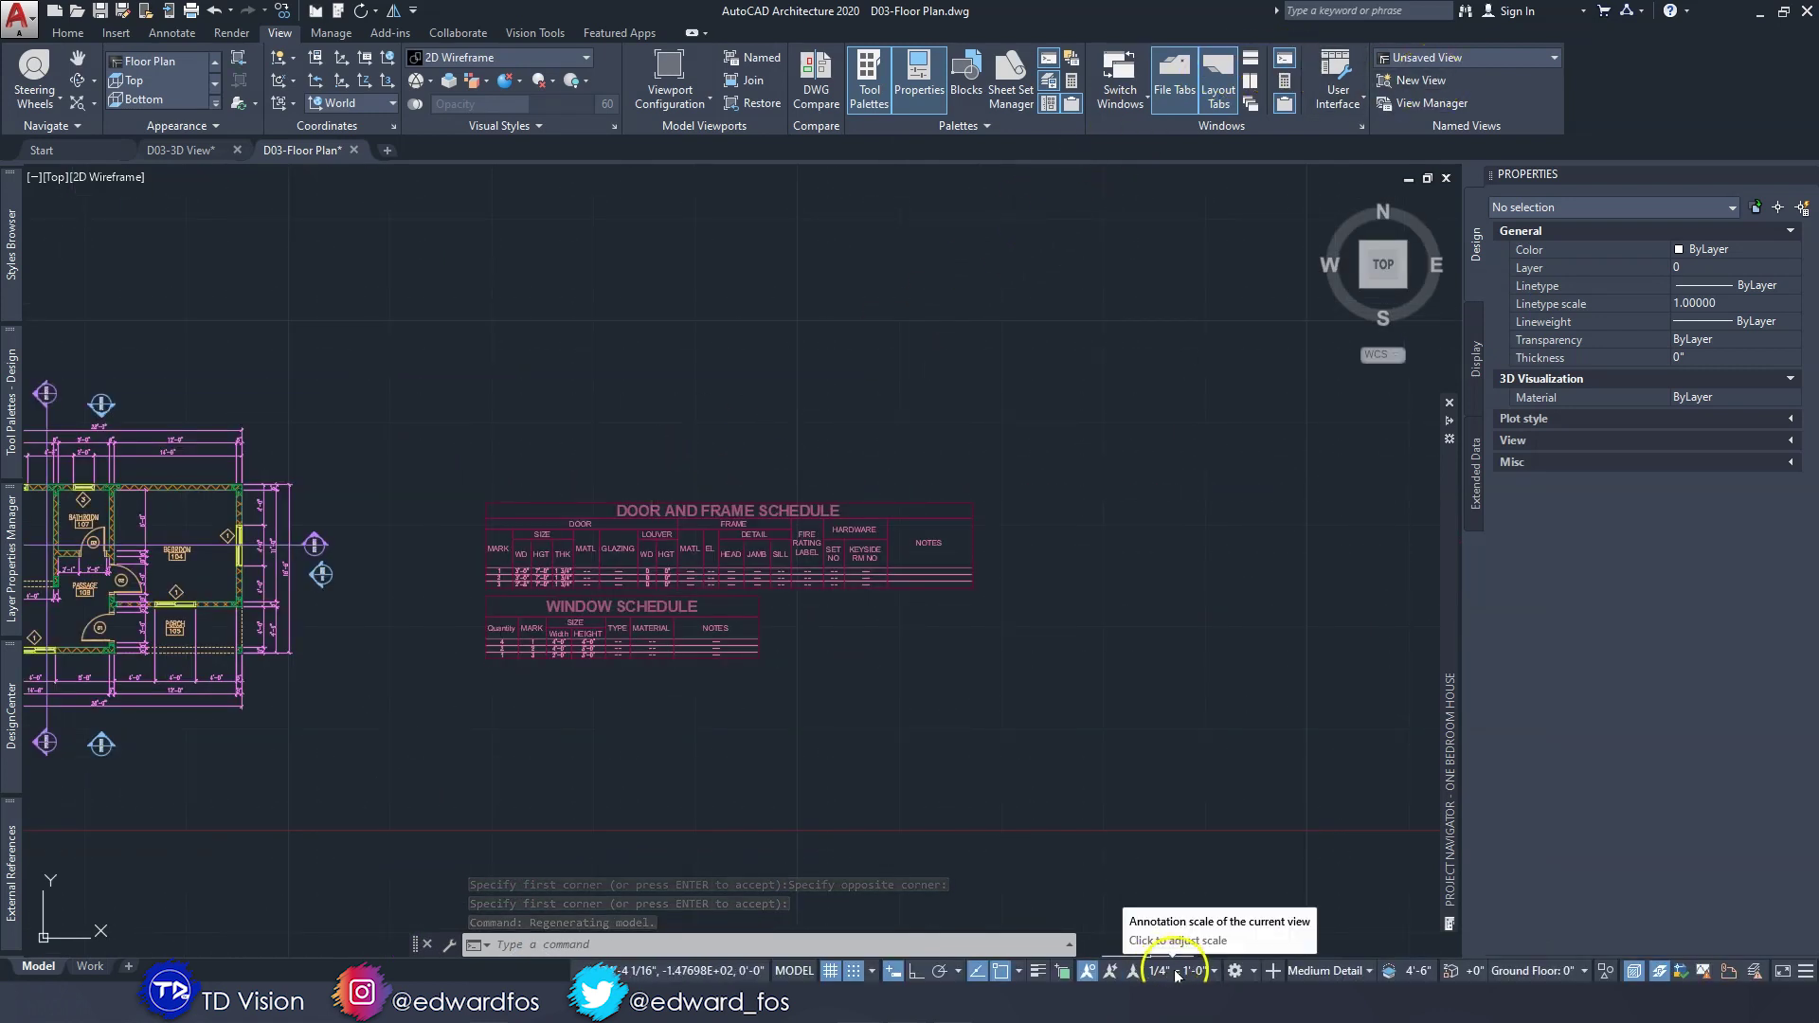
pyautogui.click(1422, 83)
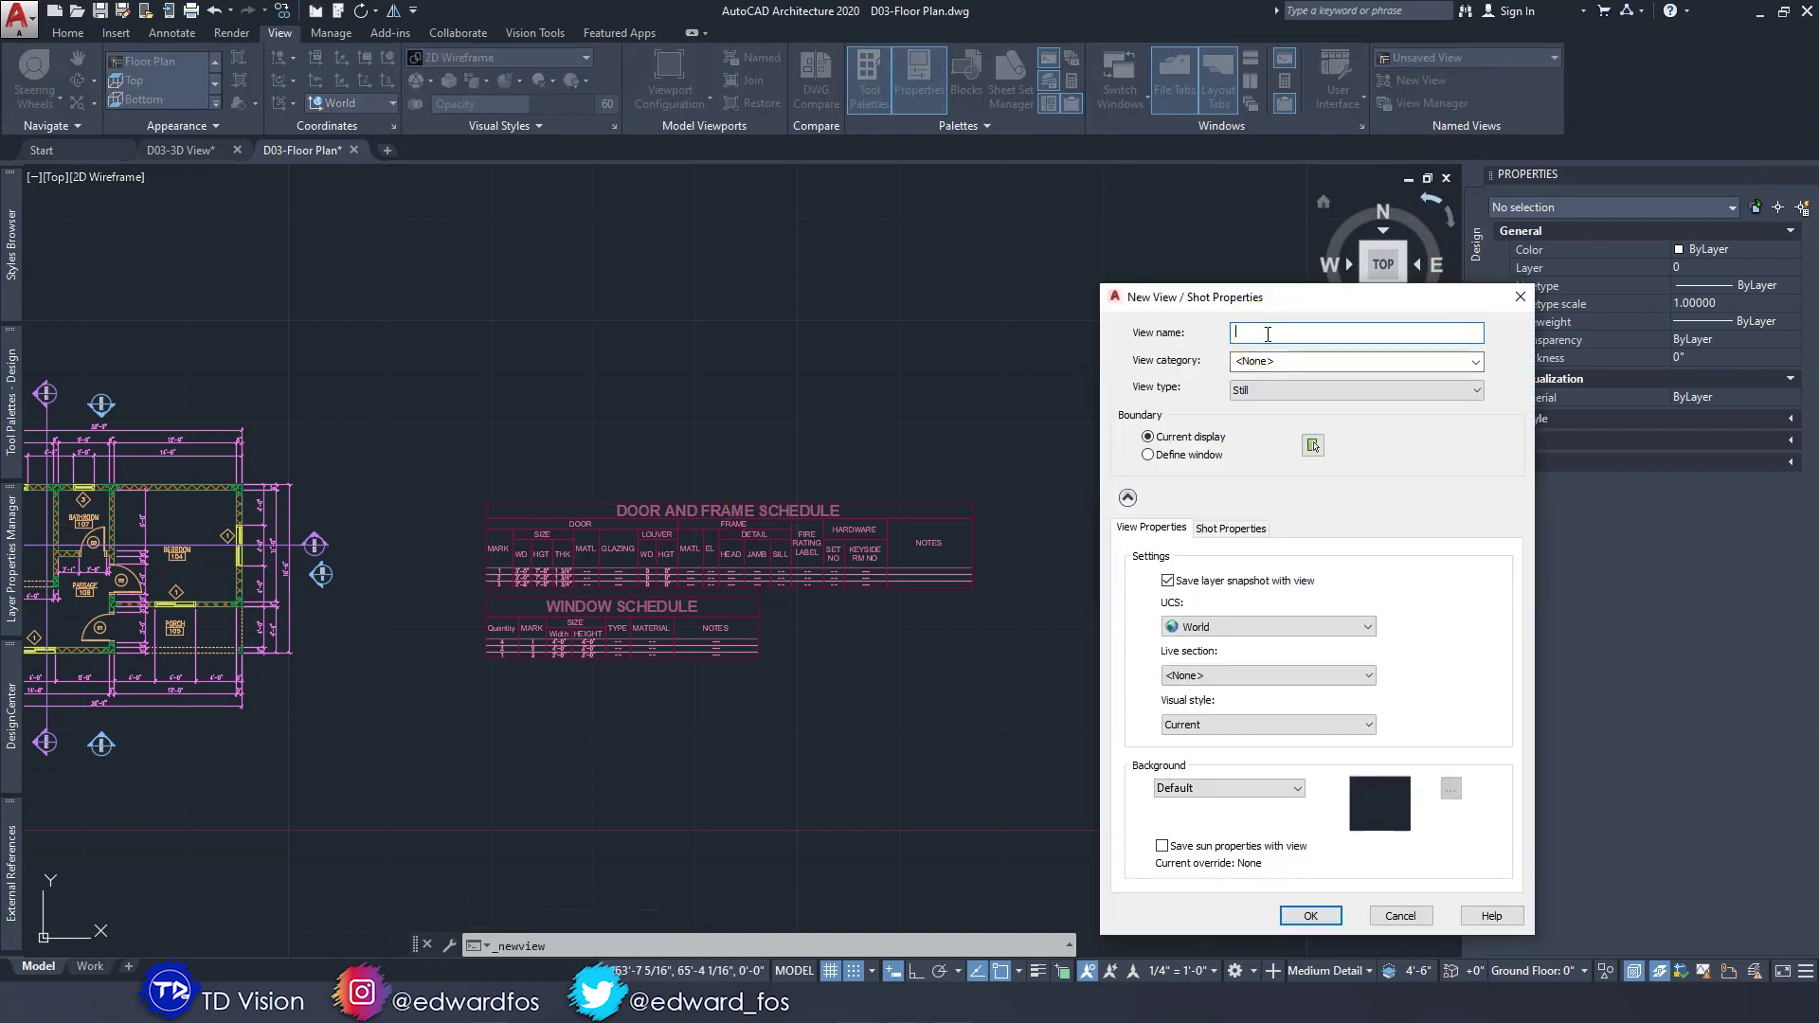
pyautogui.click(1313, 445)
pyautogui.scroll(5, 606, 511)
pyautogui.click(369, 510)
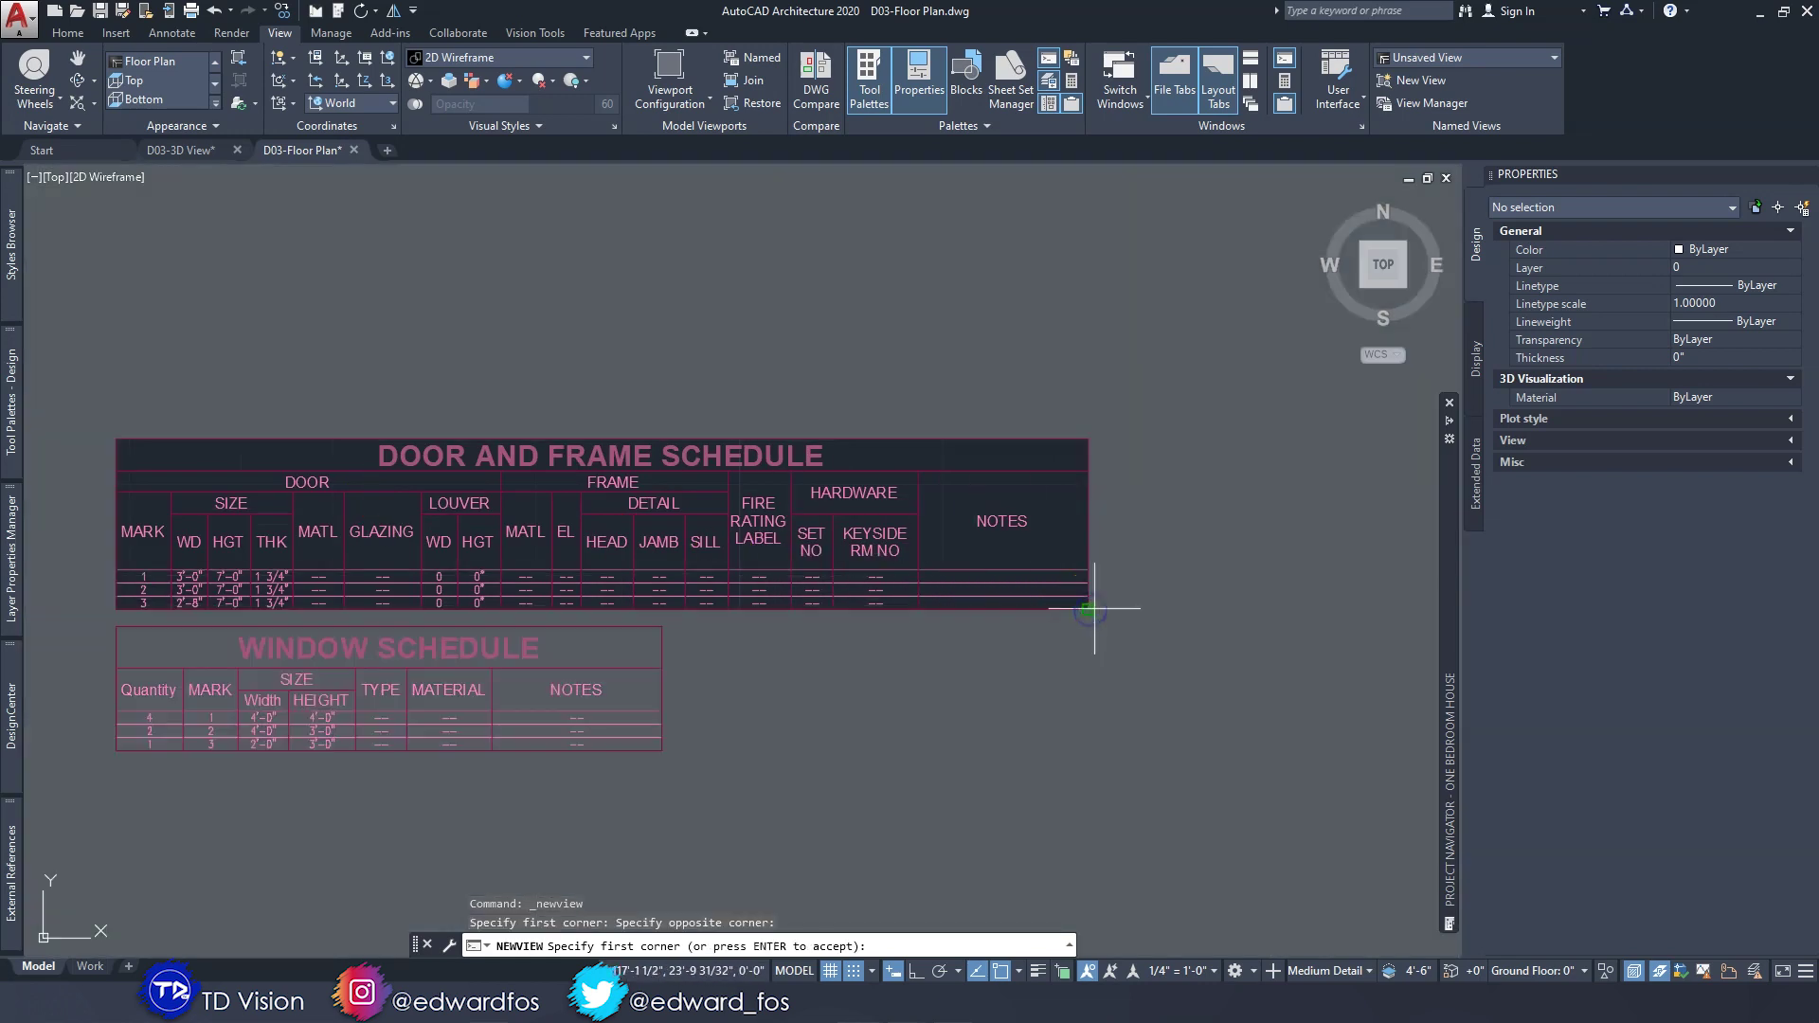
pyautogui.press('Return')
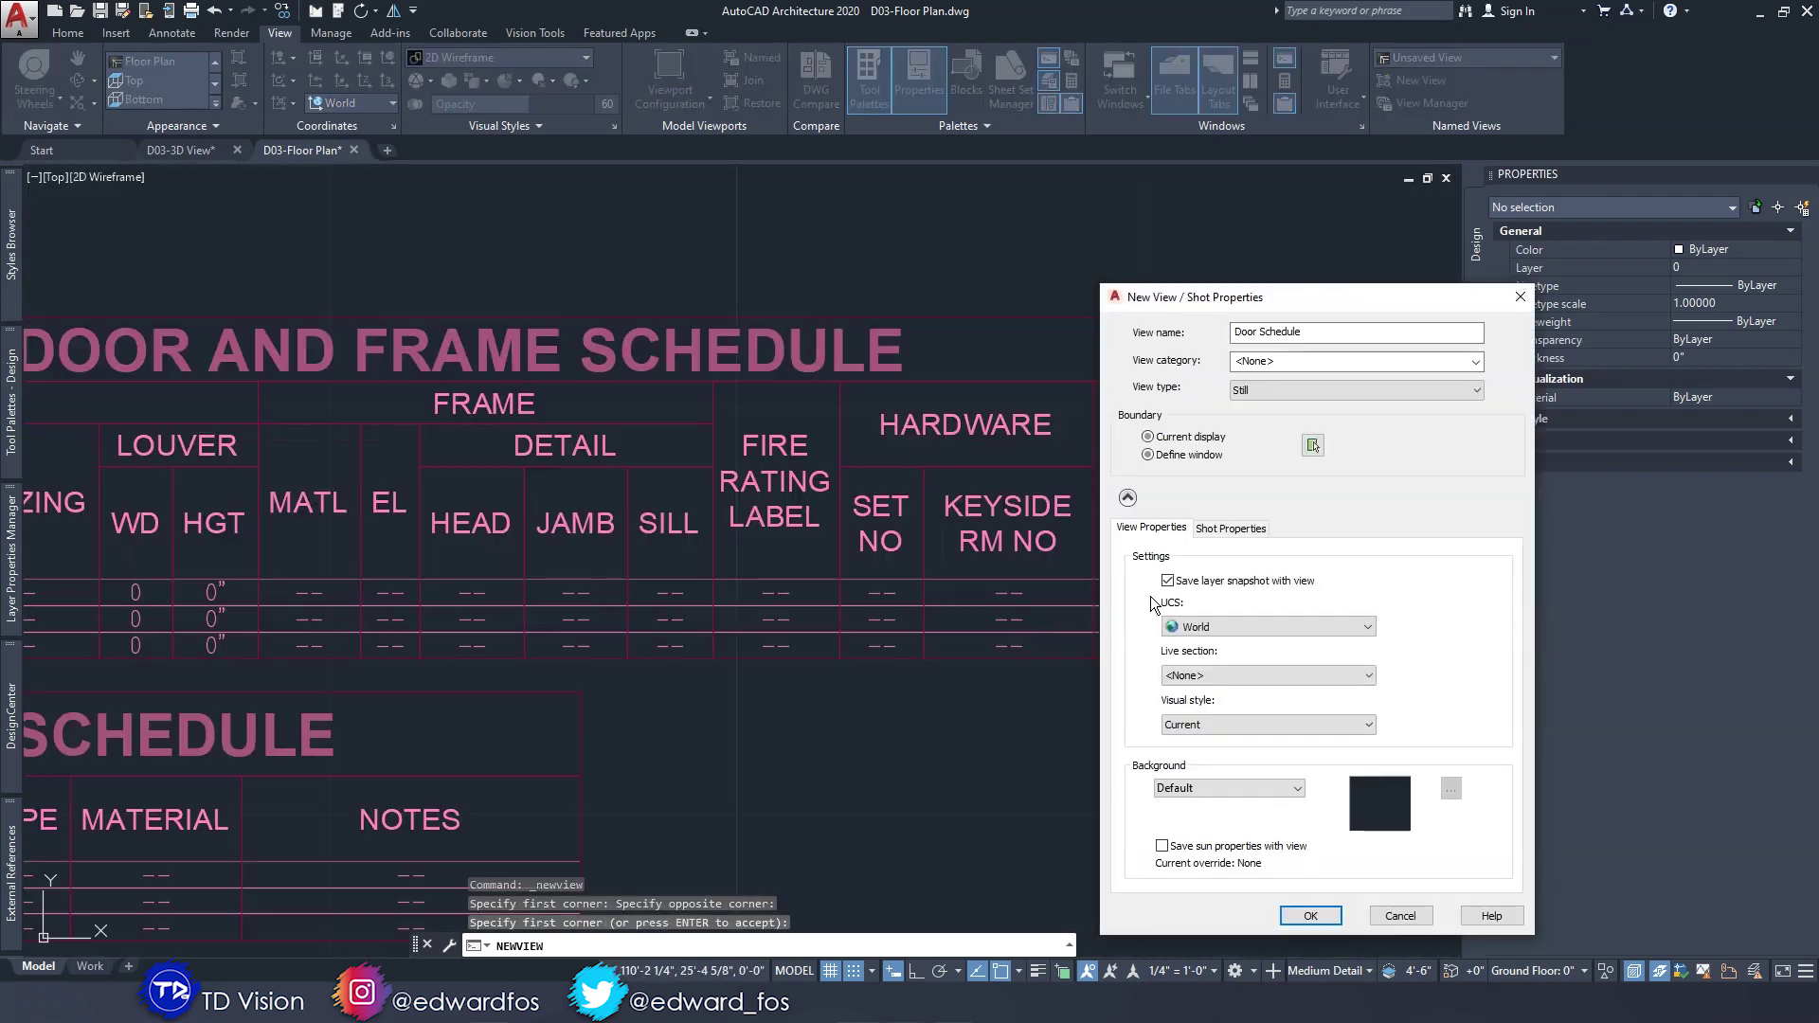
pyautogui.click(1260, 725)
pyautogui.click(1239, 740)
pyautogui.click(1312, 914)
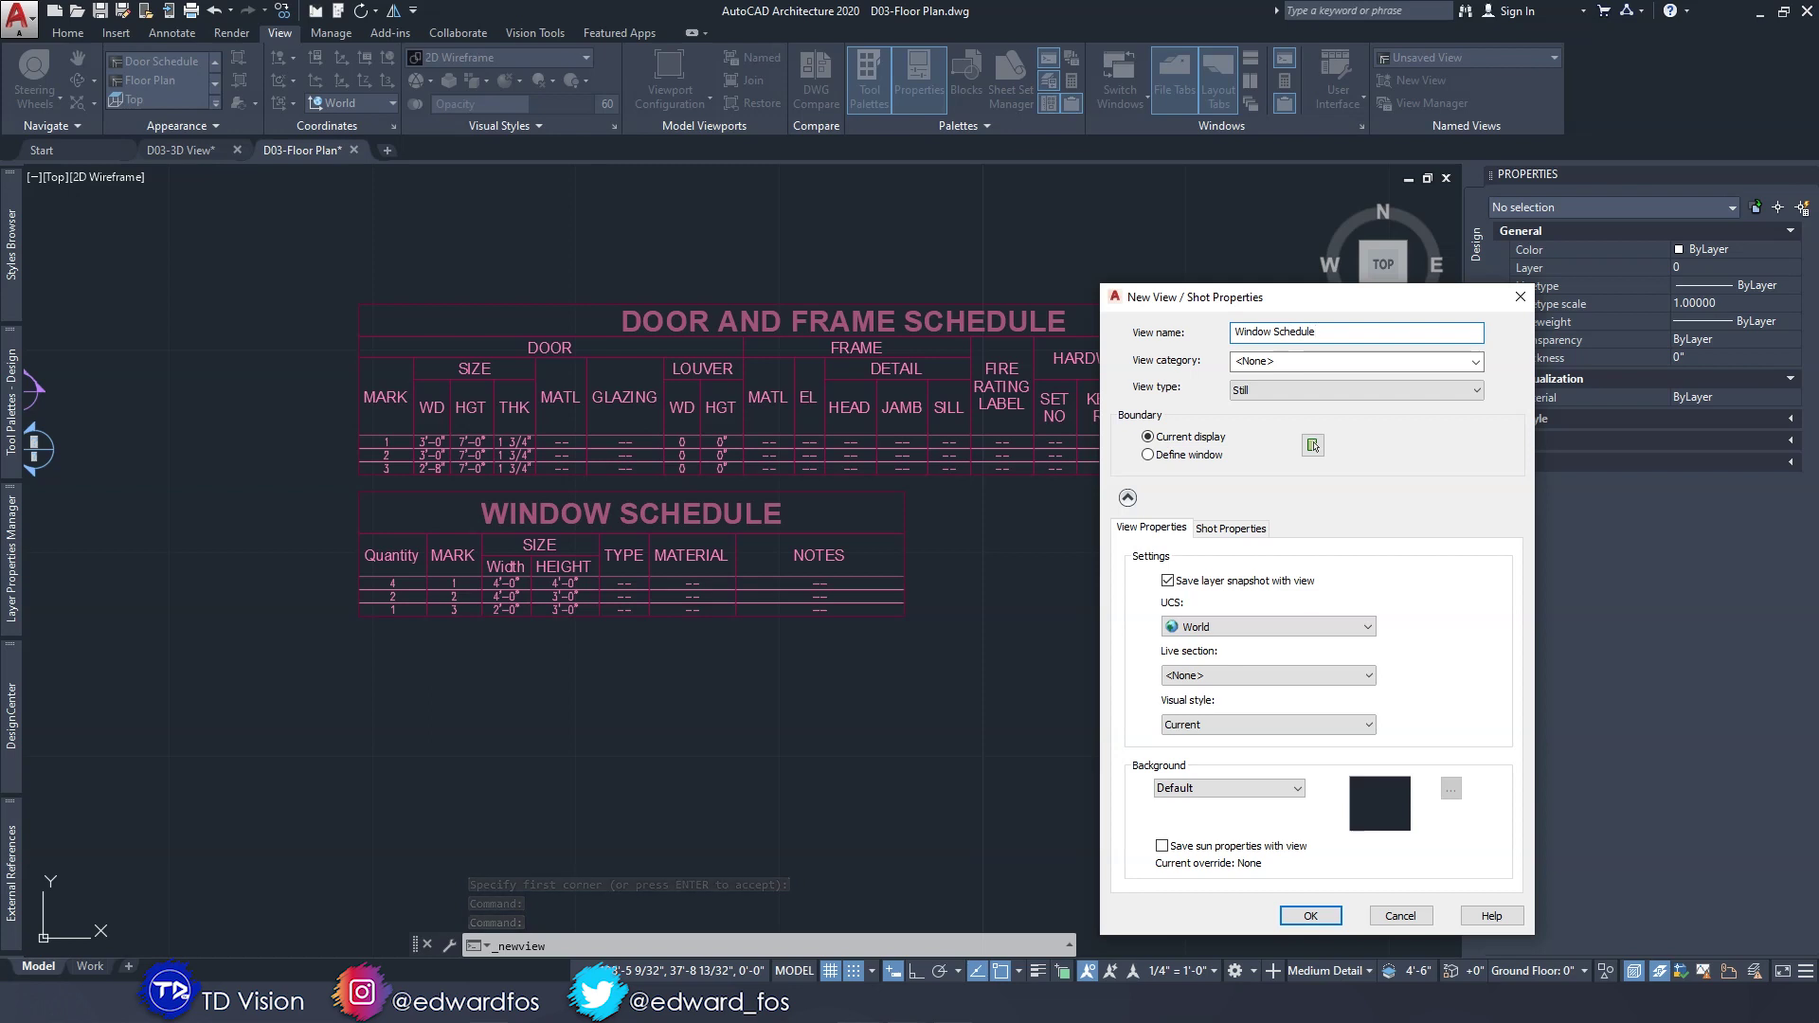
# Create a named view "Window Schedule" with its boundary window around the window schedule and visual style None.
pyautogui.click(1312, 445)
pyautogui.scroll(1, 464, 535)
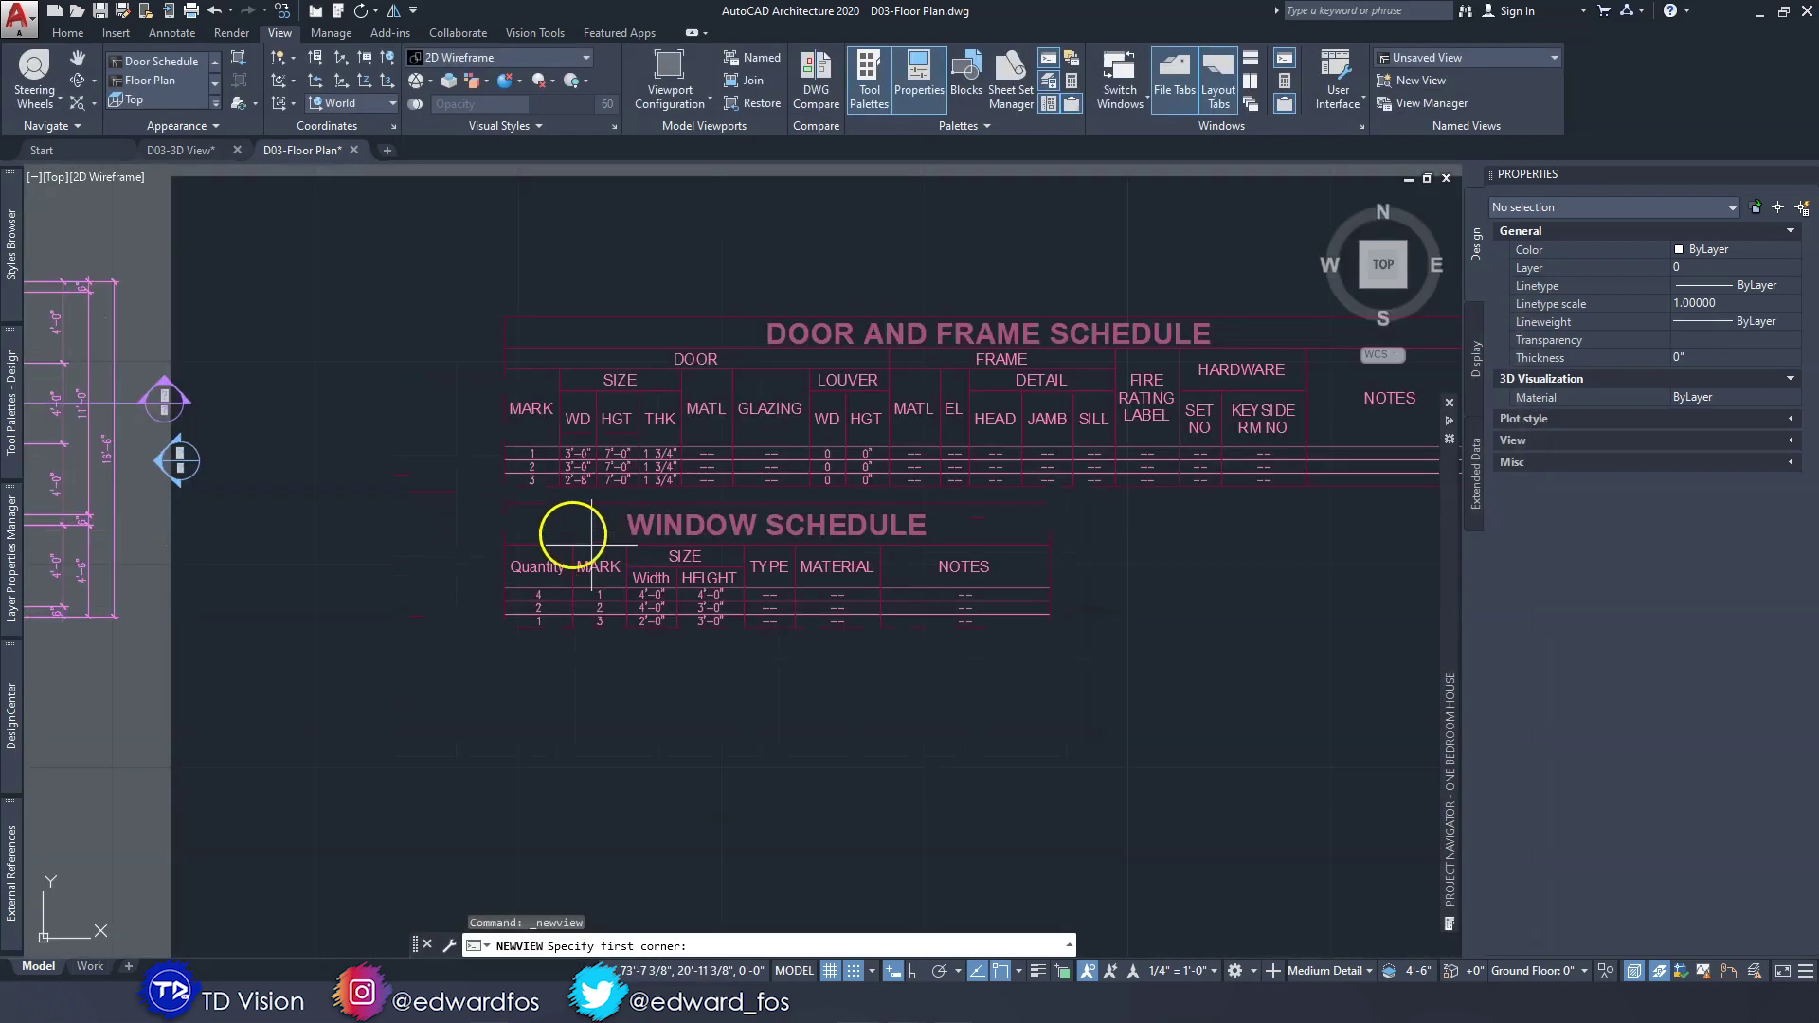
pyautogui.click(505, 503)
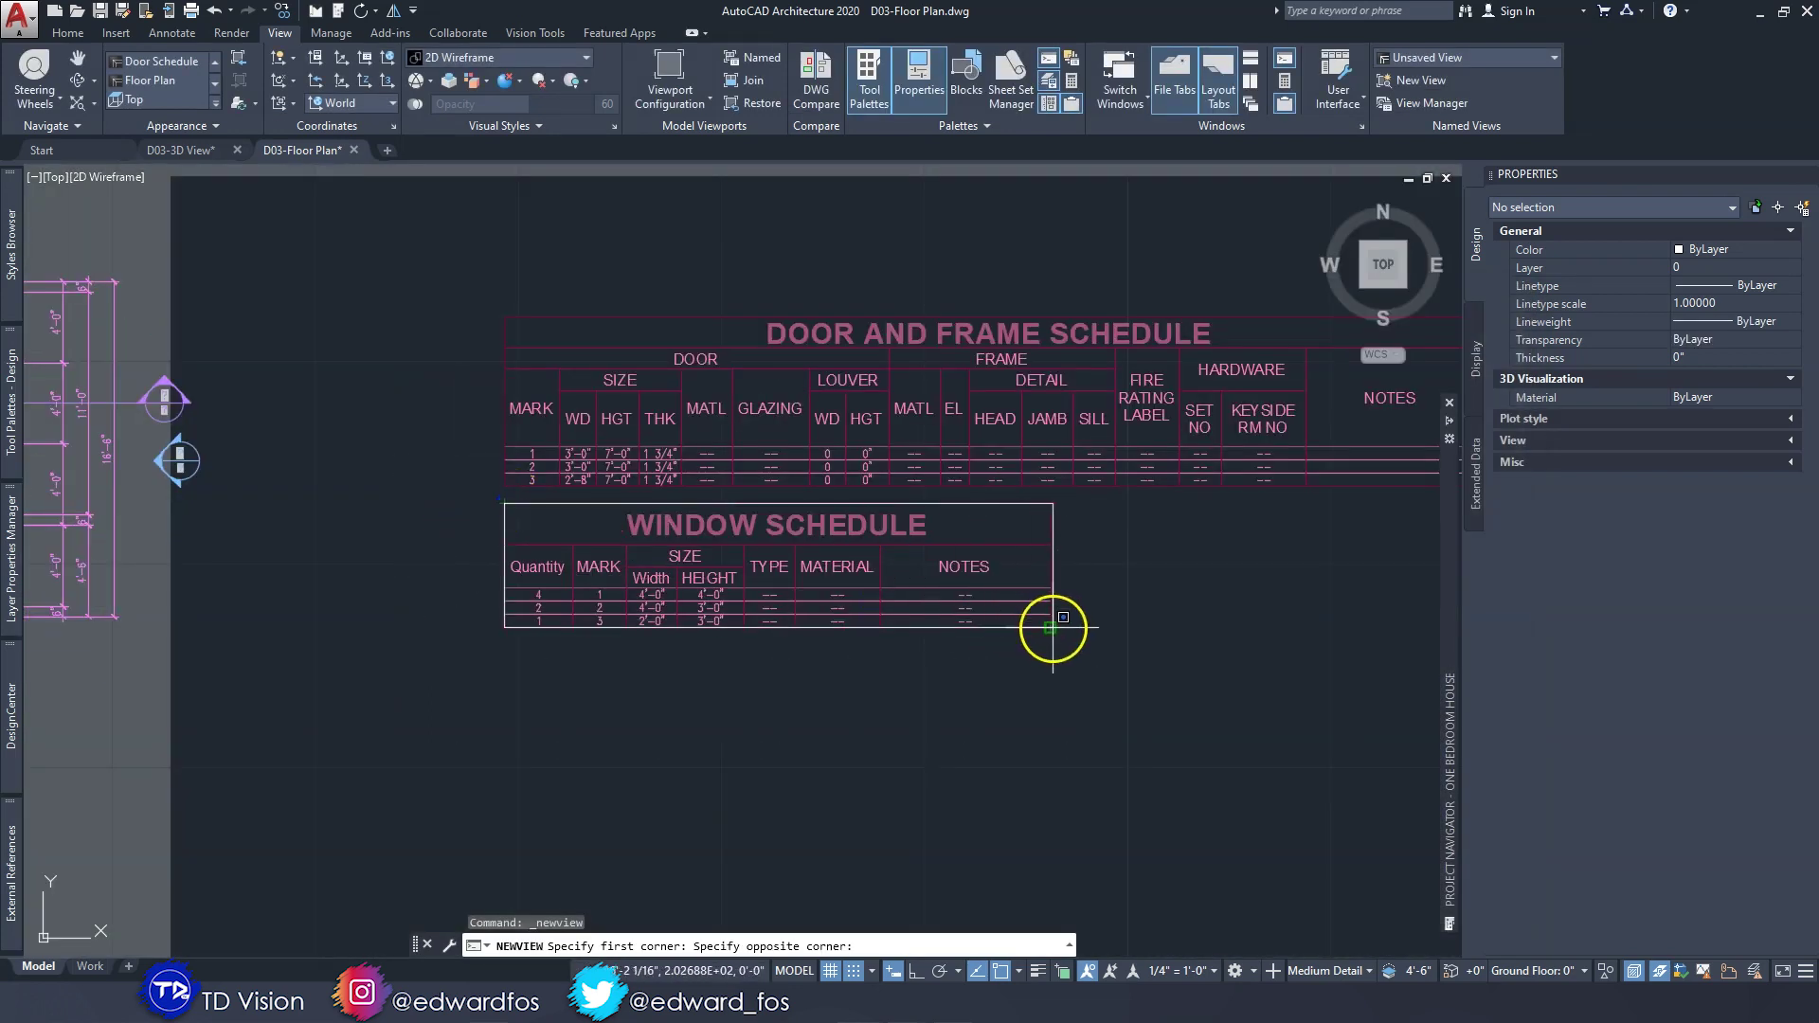
pyautogui.click(1053, 628)
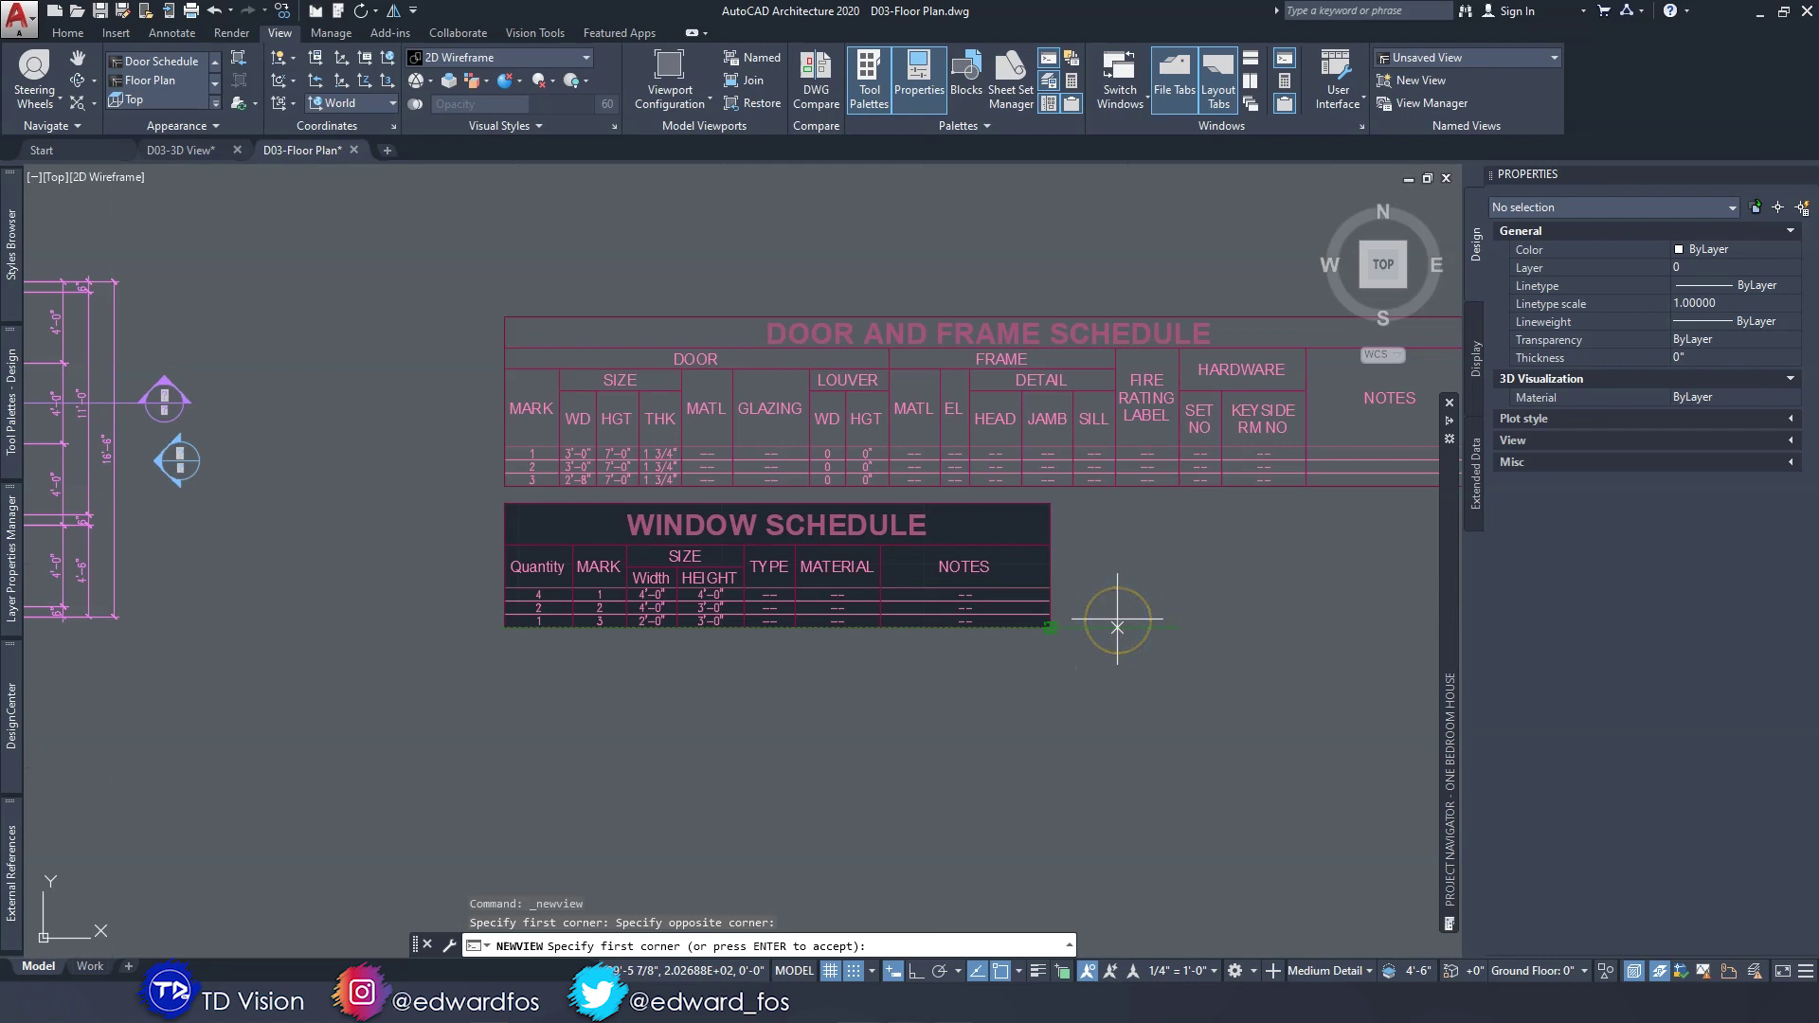
pyautogui.press('Return')
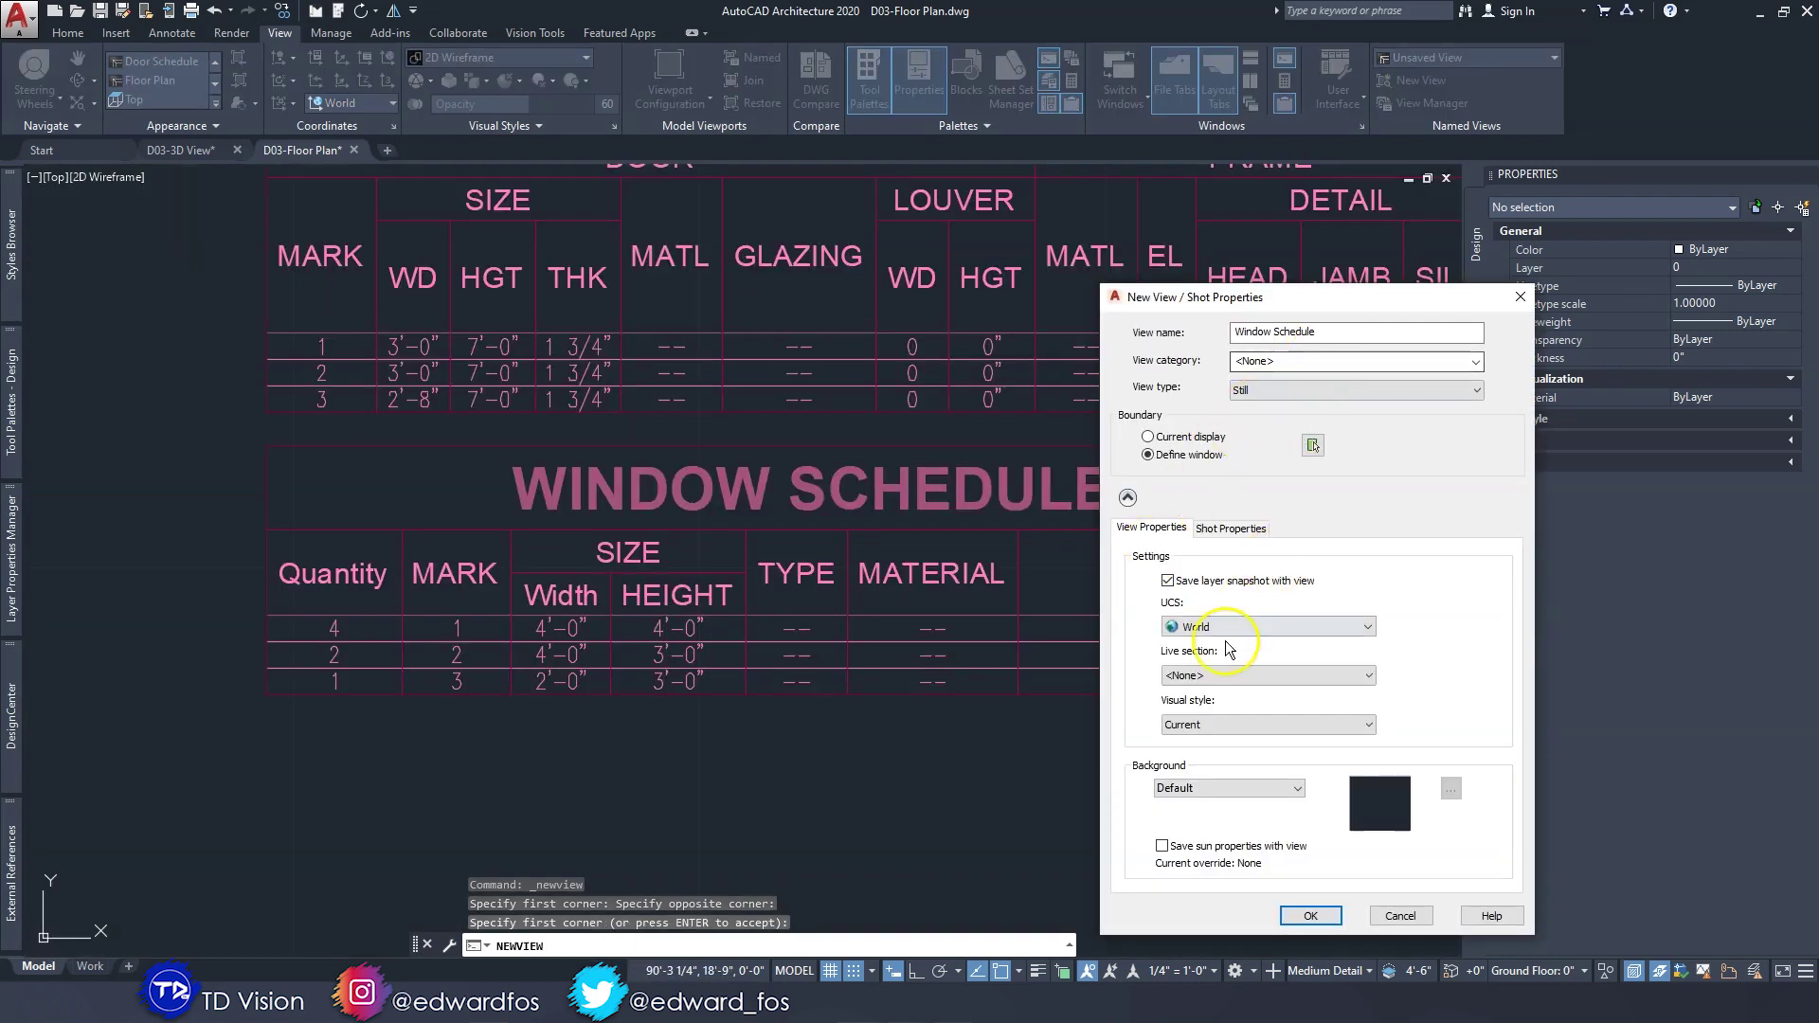
pyautogui.click(1250, 724)
pyautogui.click(1203, 741)
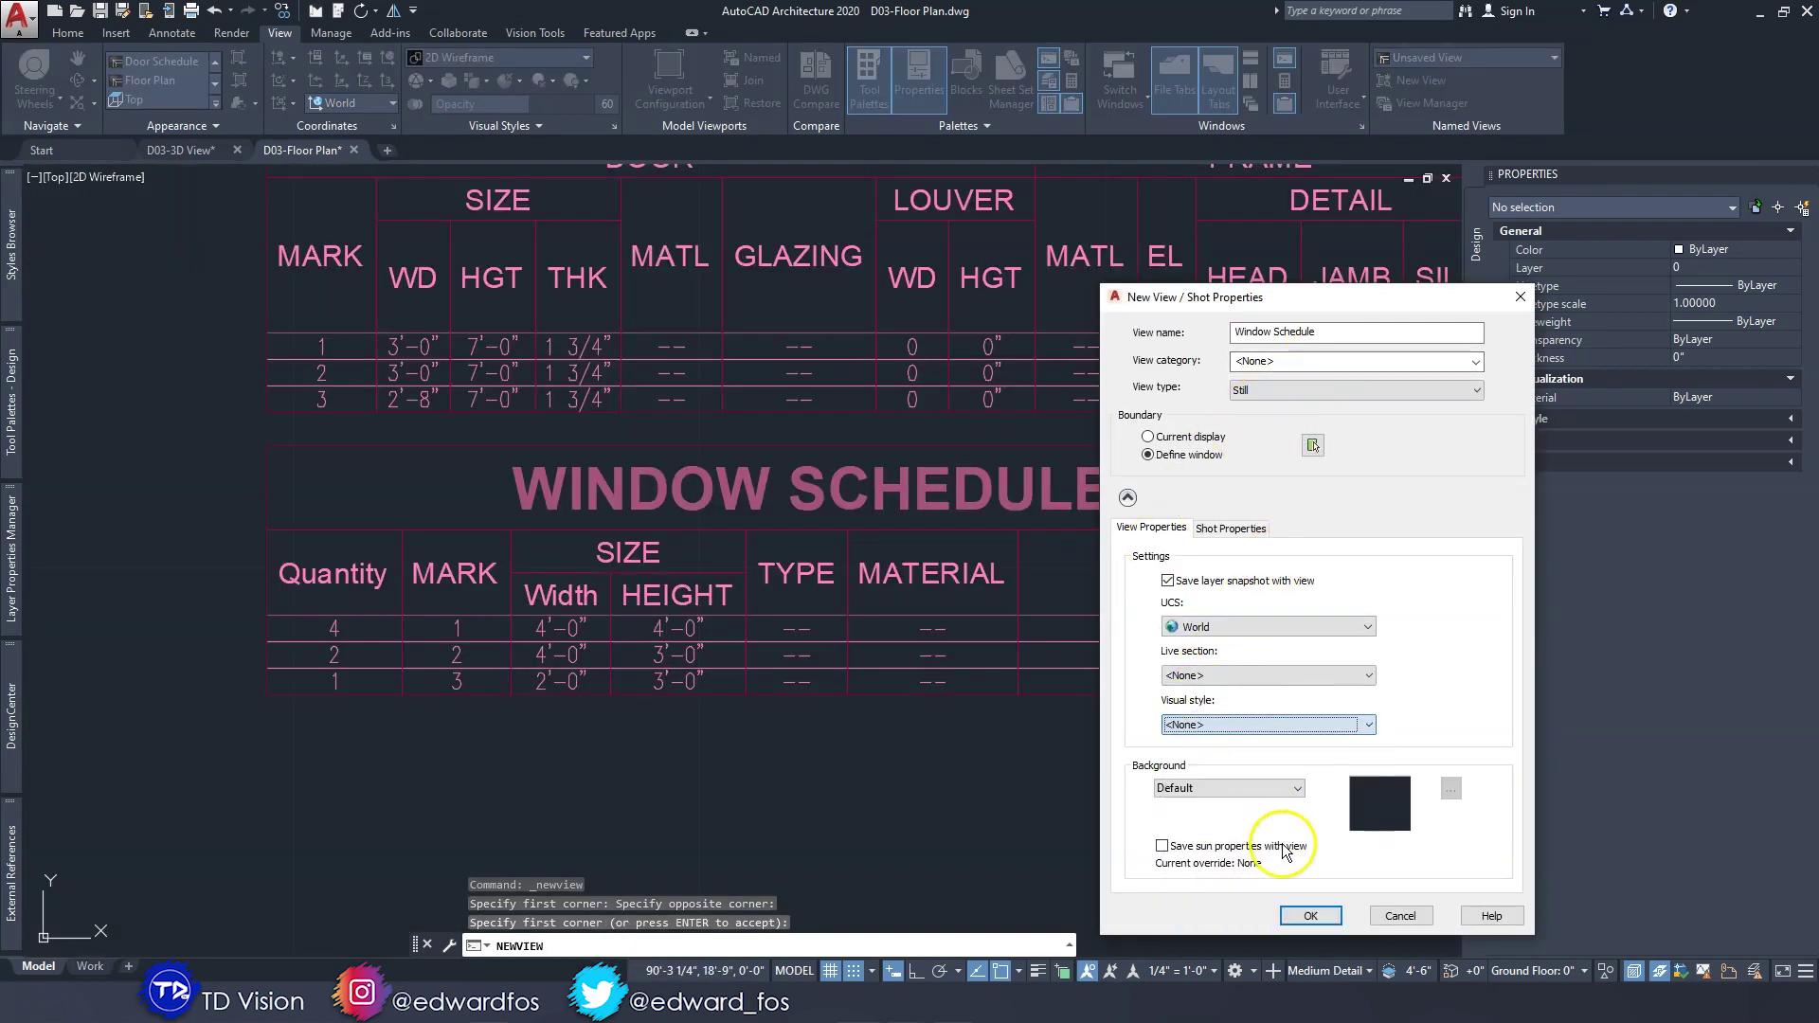
pyautogui.click(1307, 916)
# Check the Door Schedule, Floor Plan and Window Schedule named views listed under the Floor Plan drawing in the project's views.
pyautogui.scroll(-5, 1023, 556)
pyautogui.moveTo(806, 545)
pyautogui.mouseDown(button='middle')
pyautogui.moveTo(888, 499)
pyautogui.moveTo(1052, 512)
pyautogui.mouseUp(button='middle')
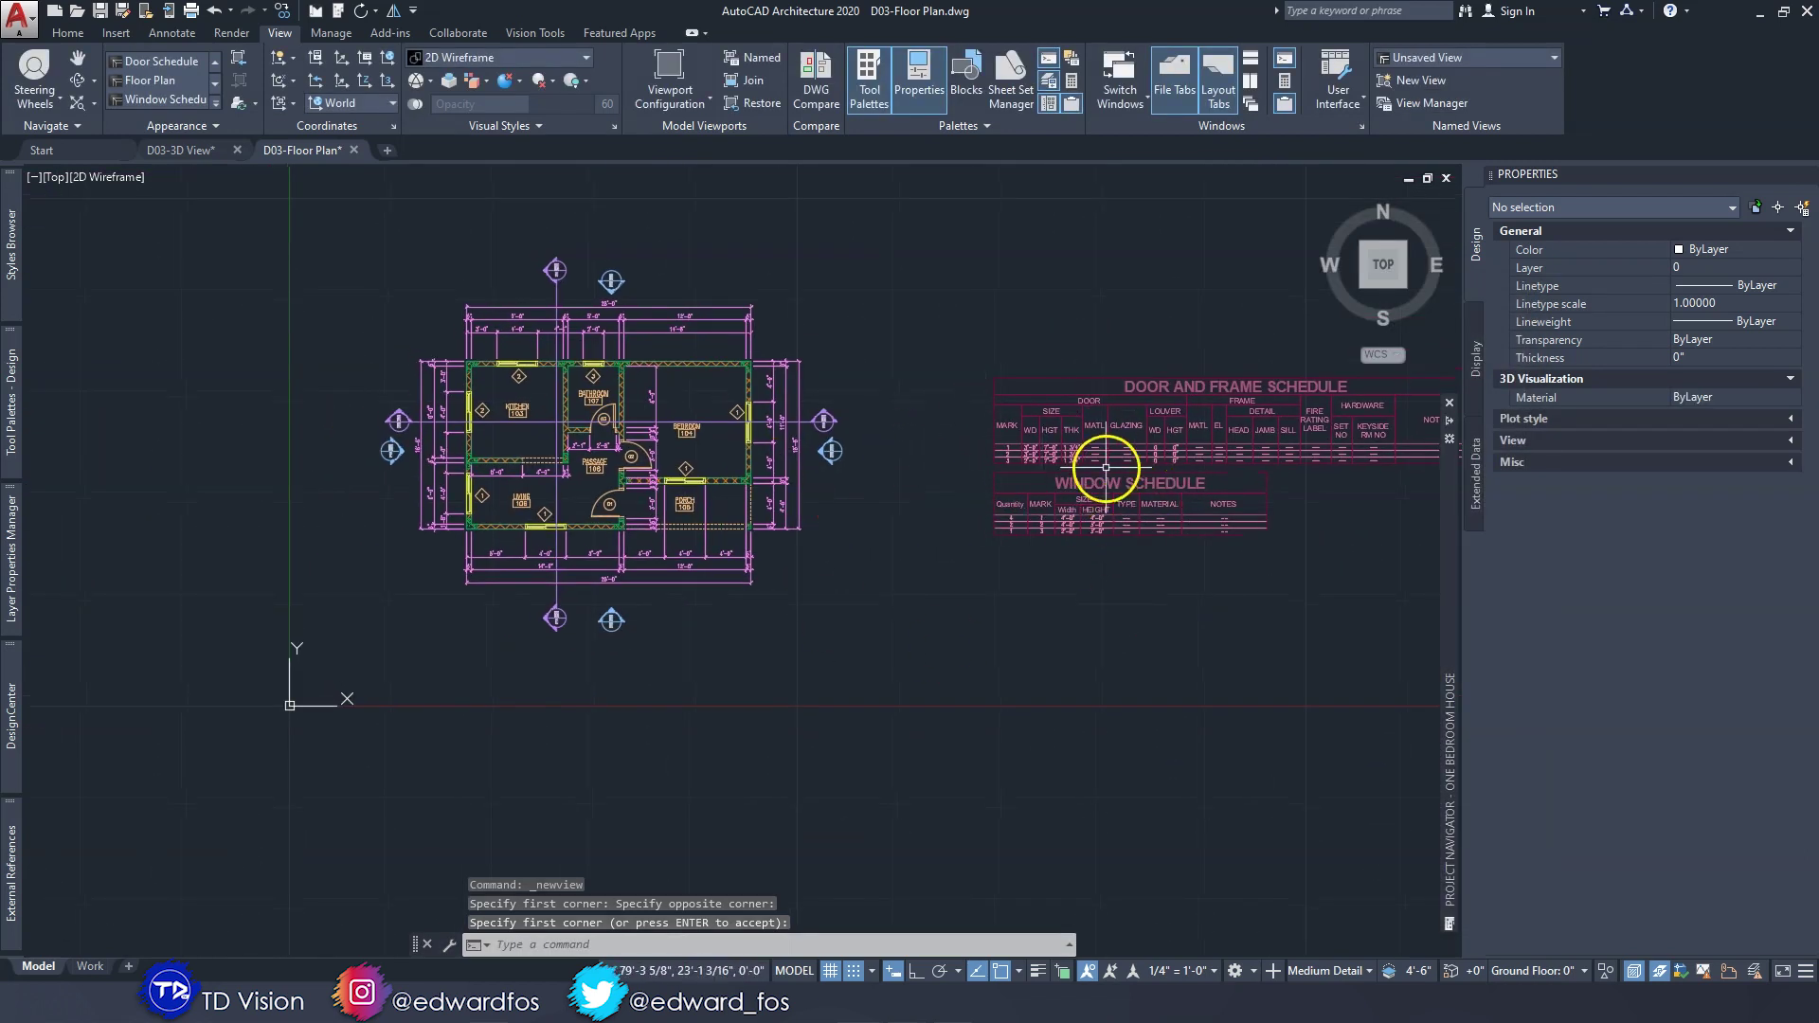
pyautogui.moveTo(1457, 627)
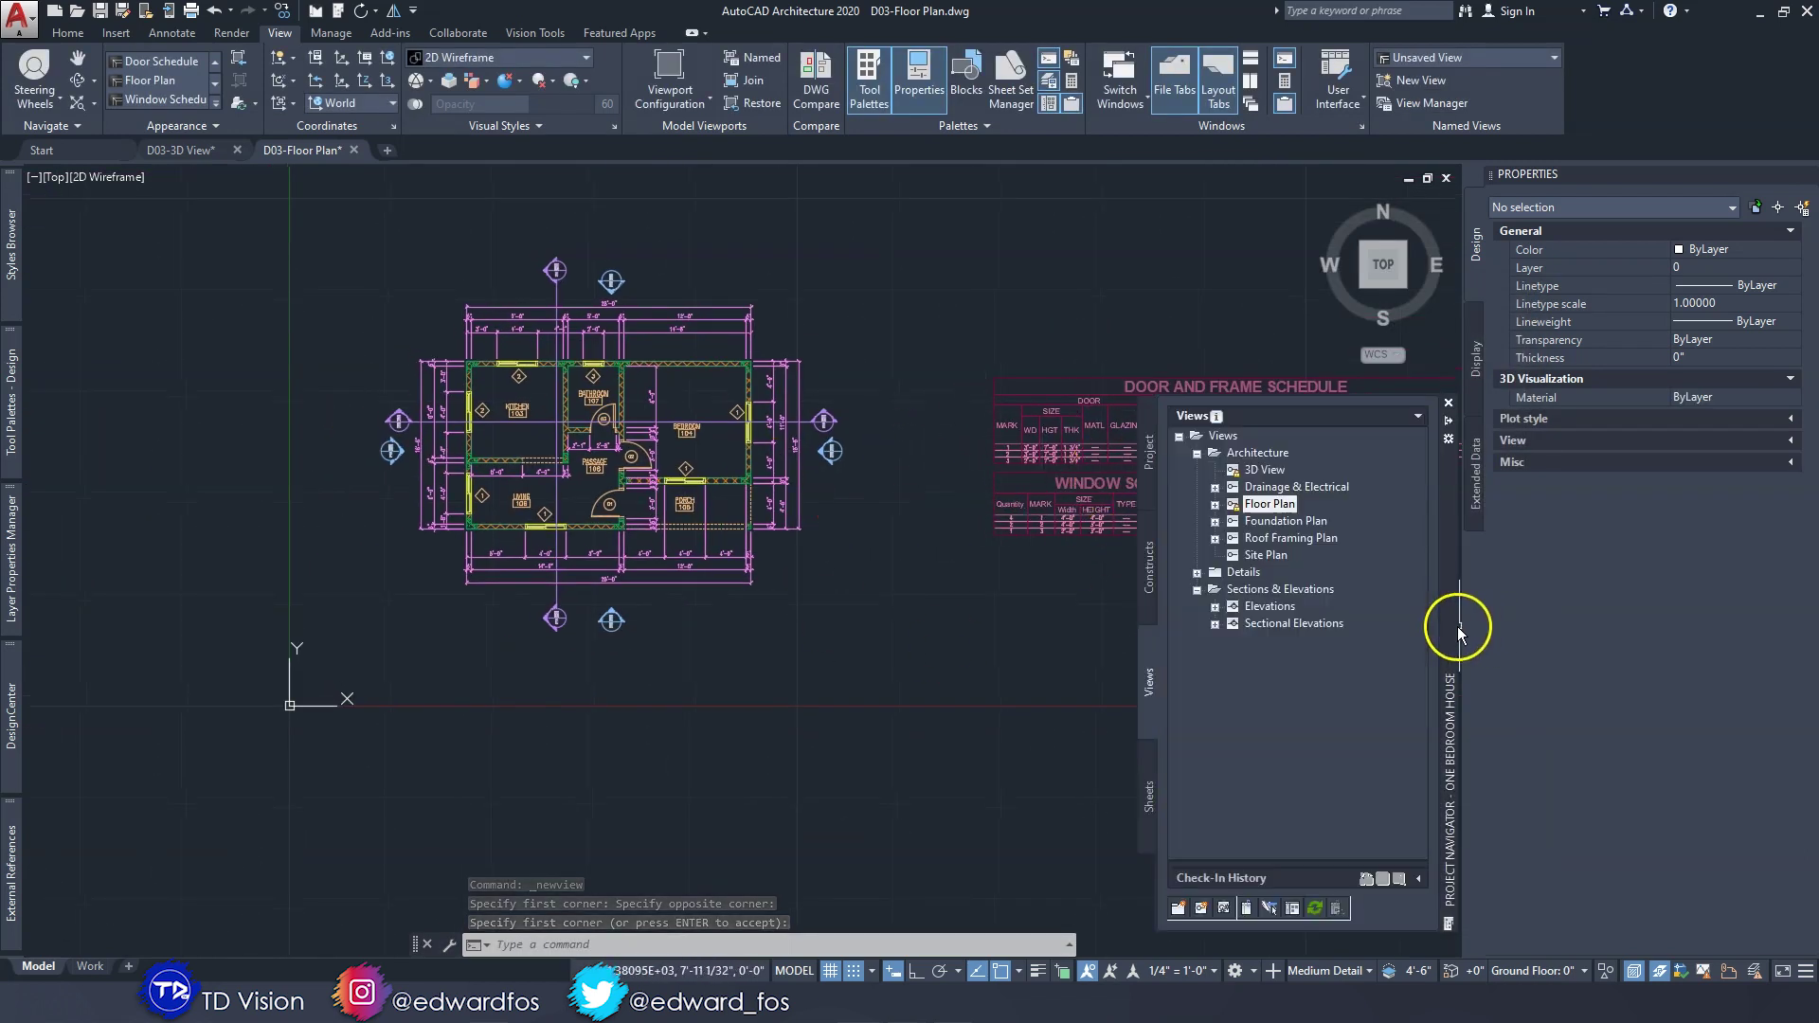
pyautogui.click(1216, 505)
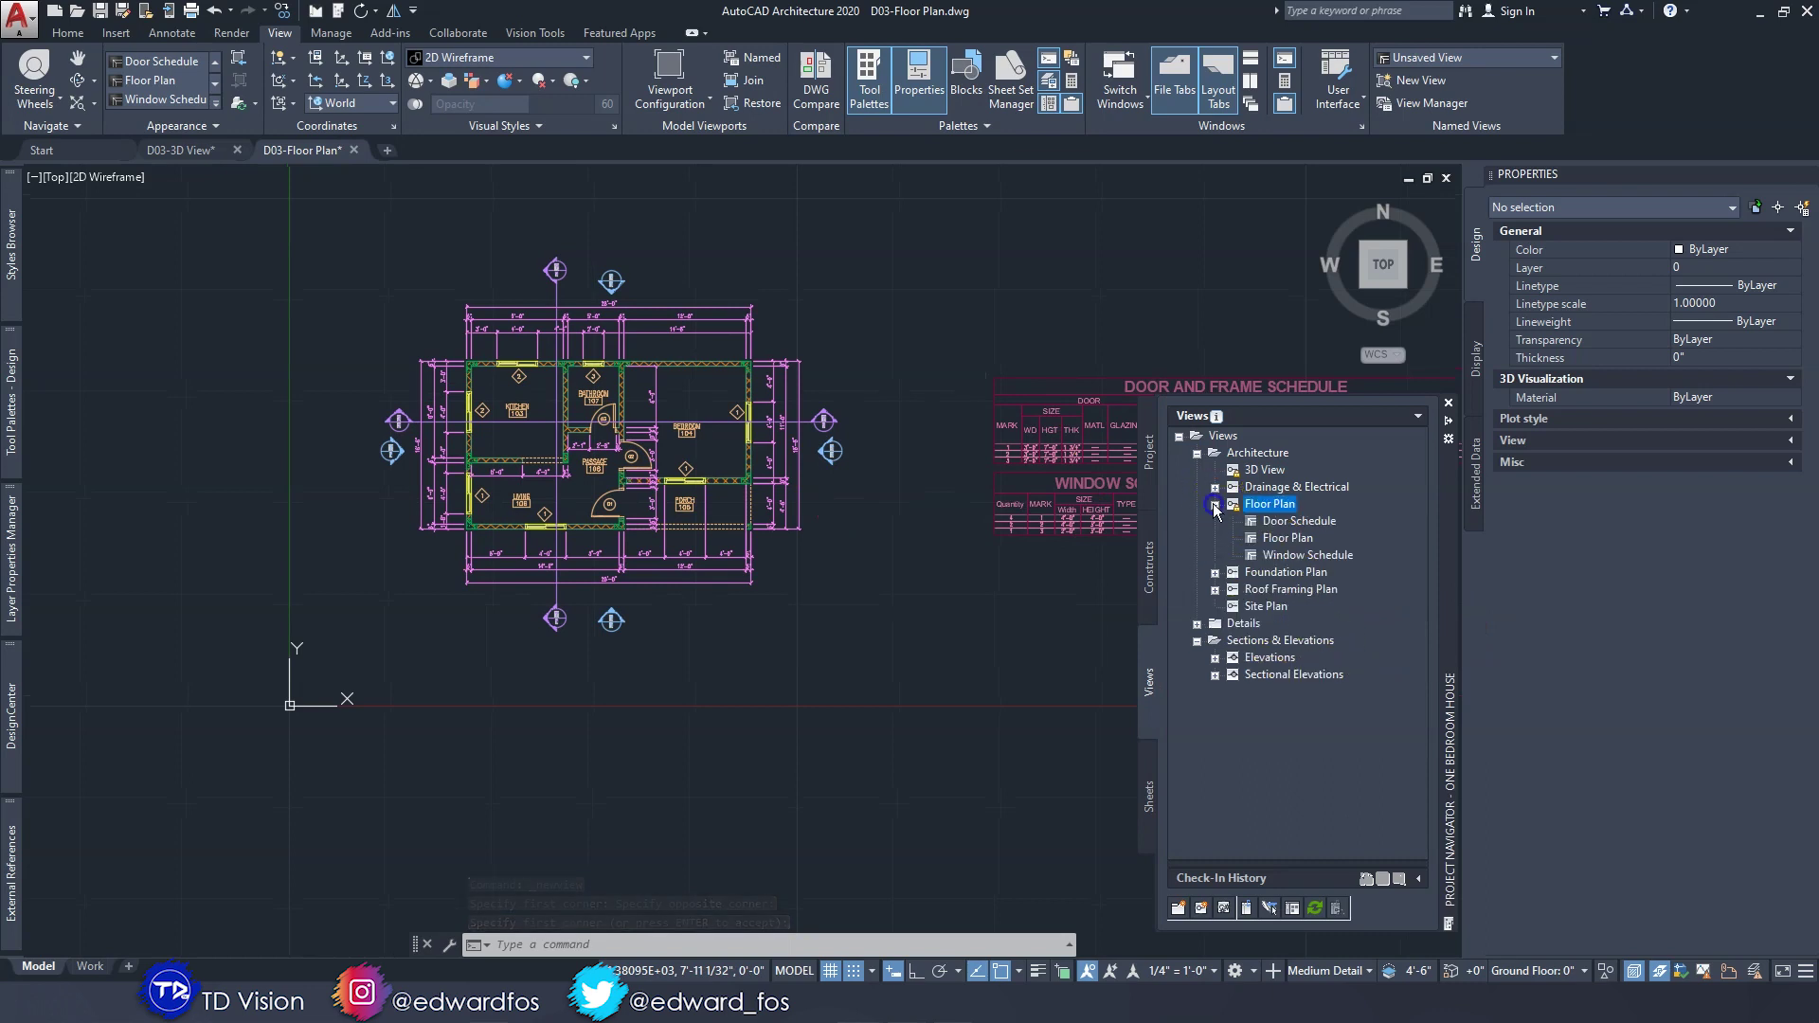
pyautogui.click(1290, 521)
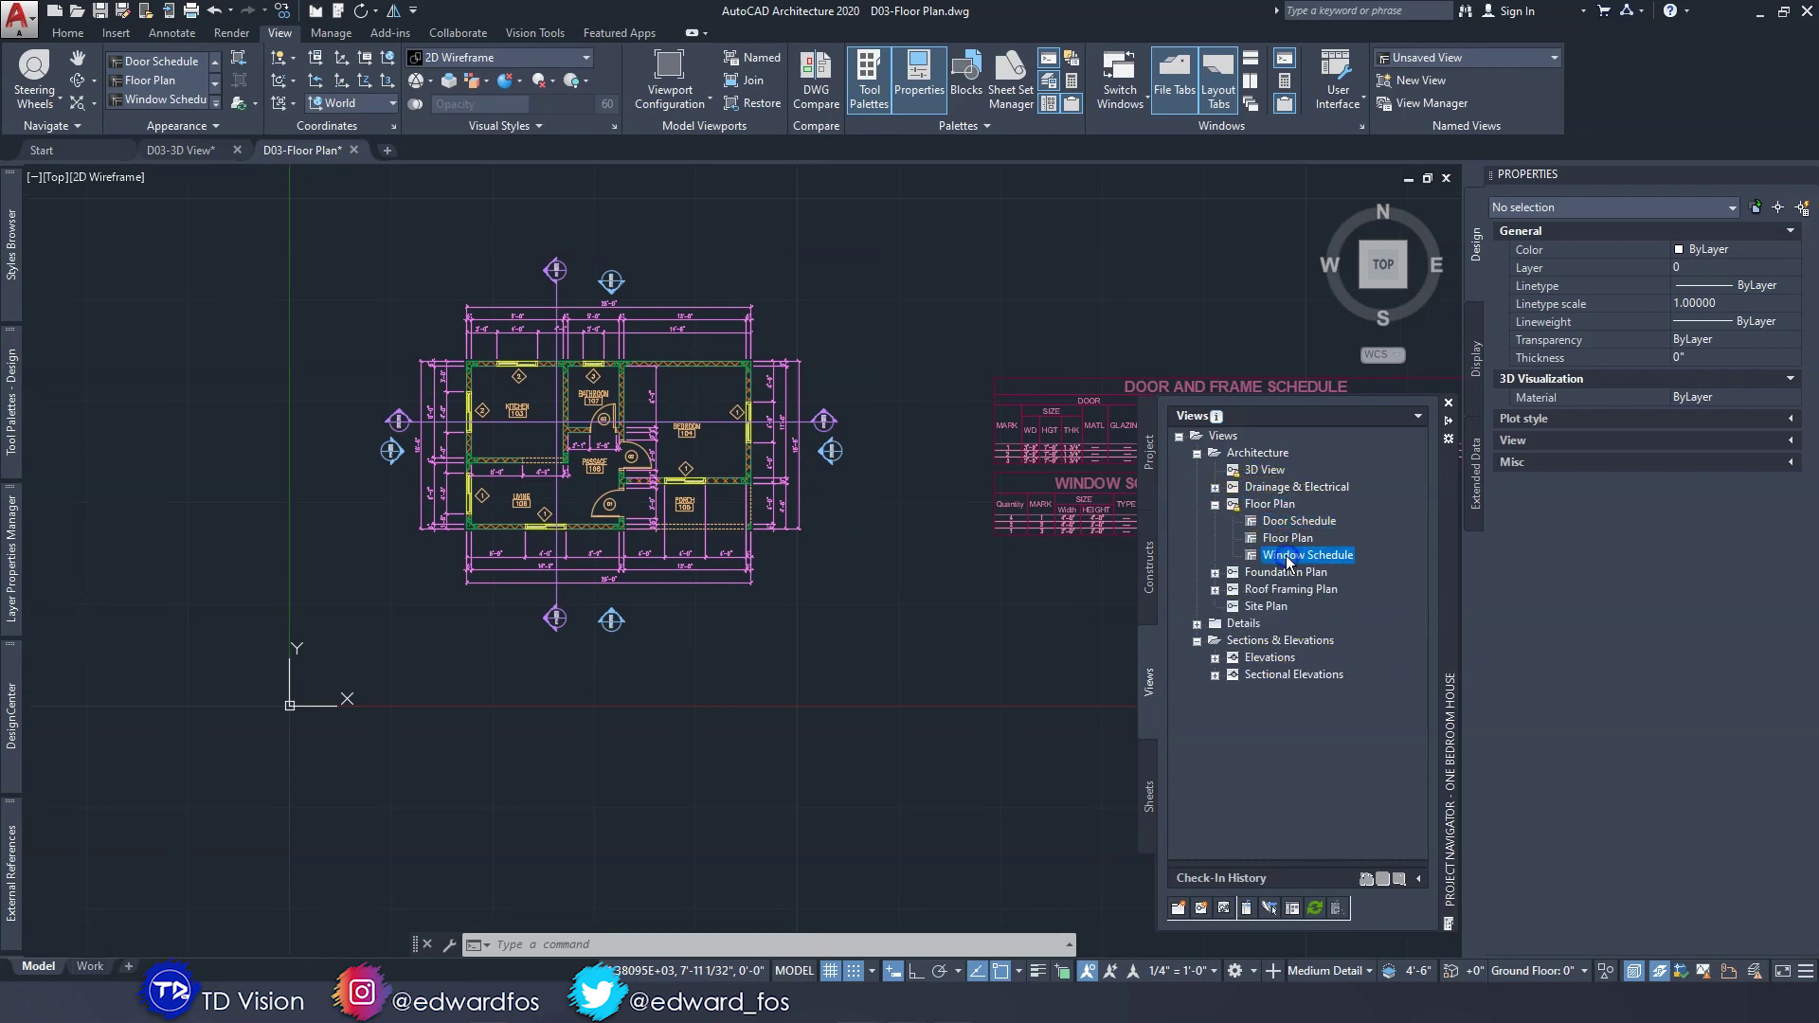
pyautogui.click(1287, 540)
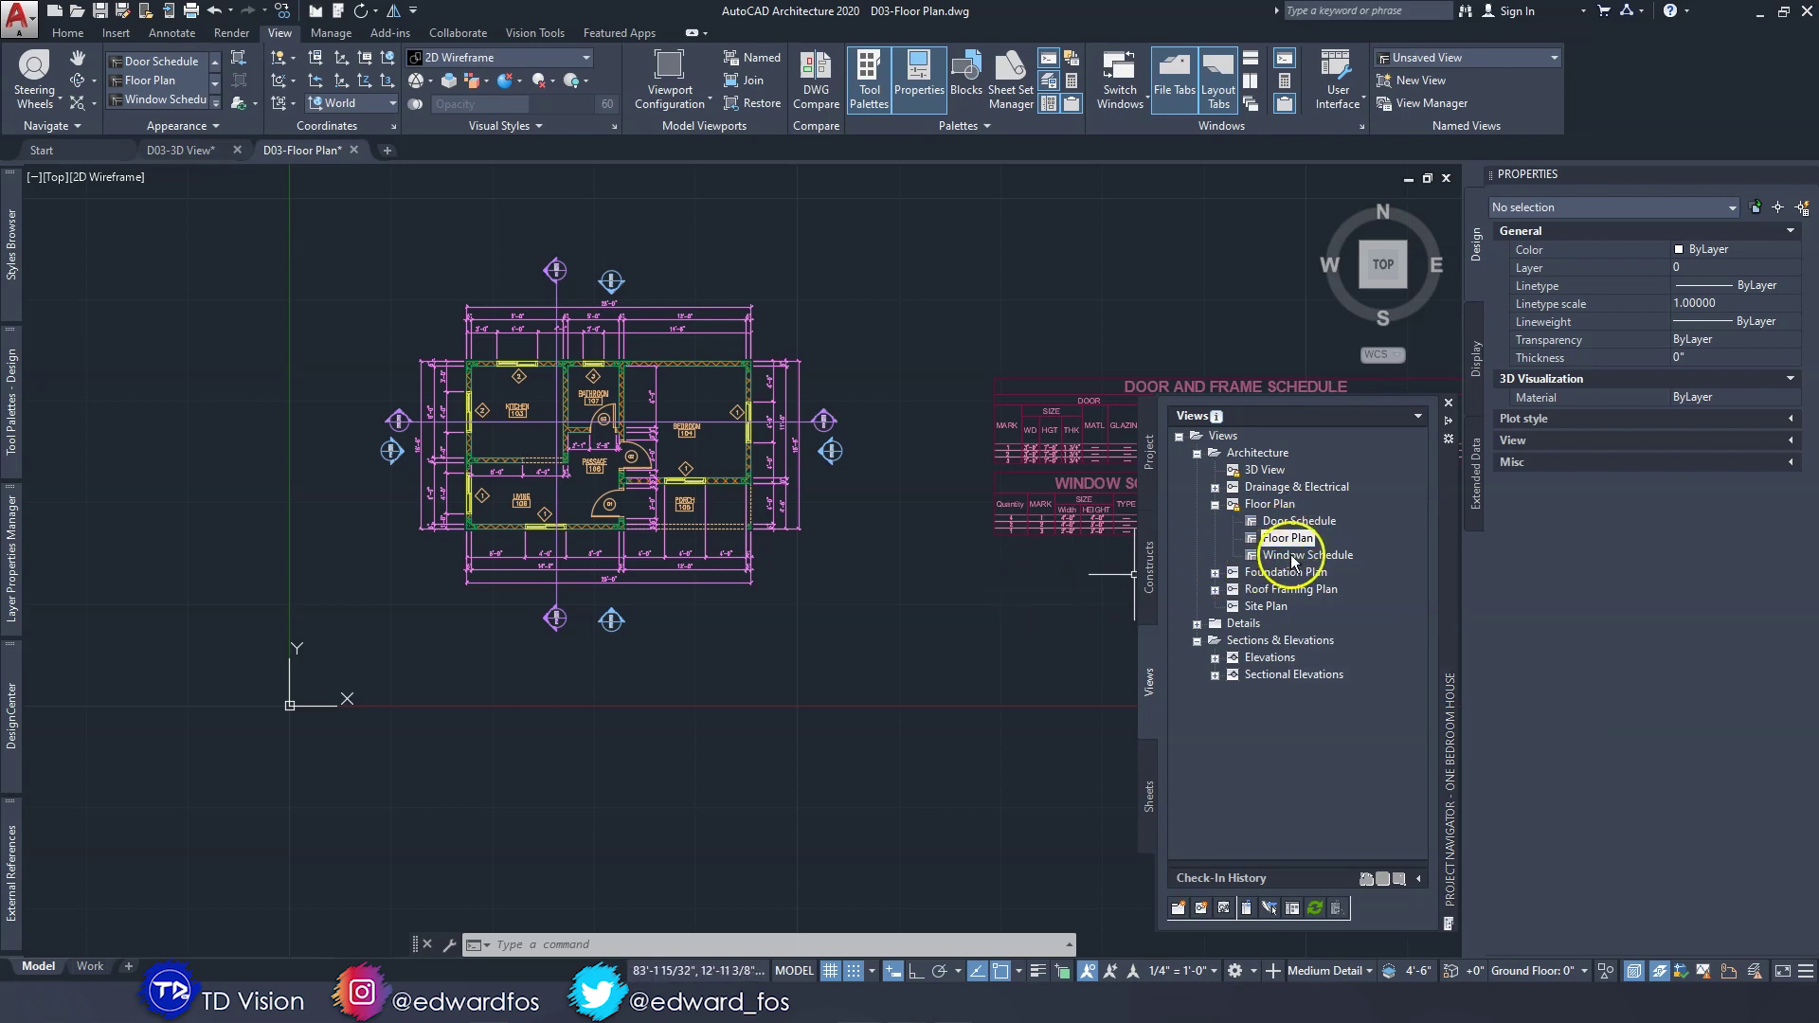
pyautogui.click(1289, 524)
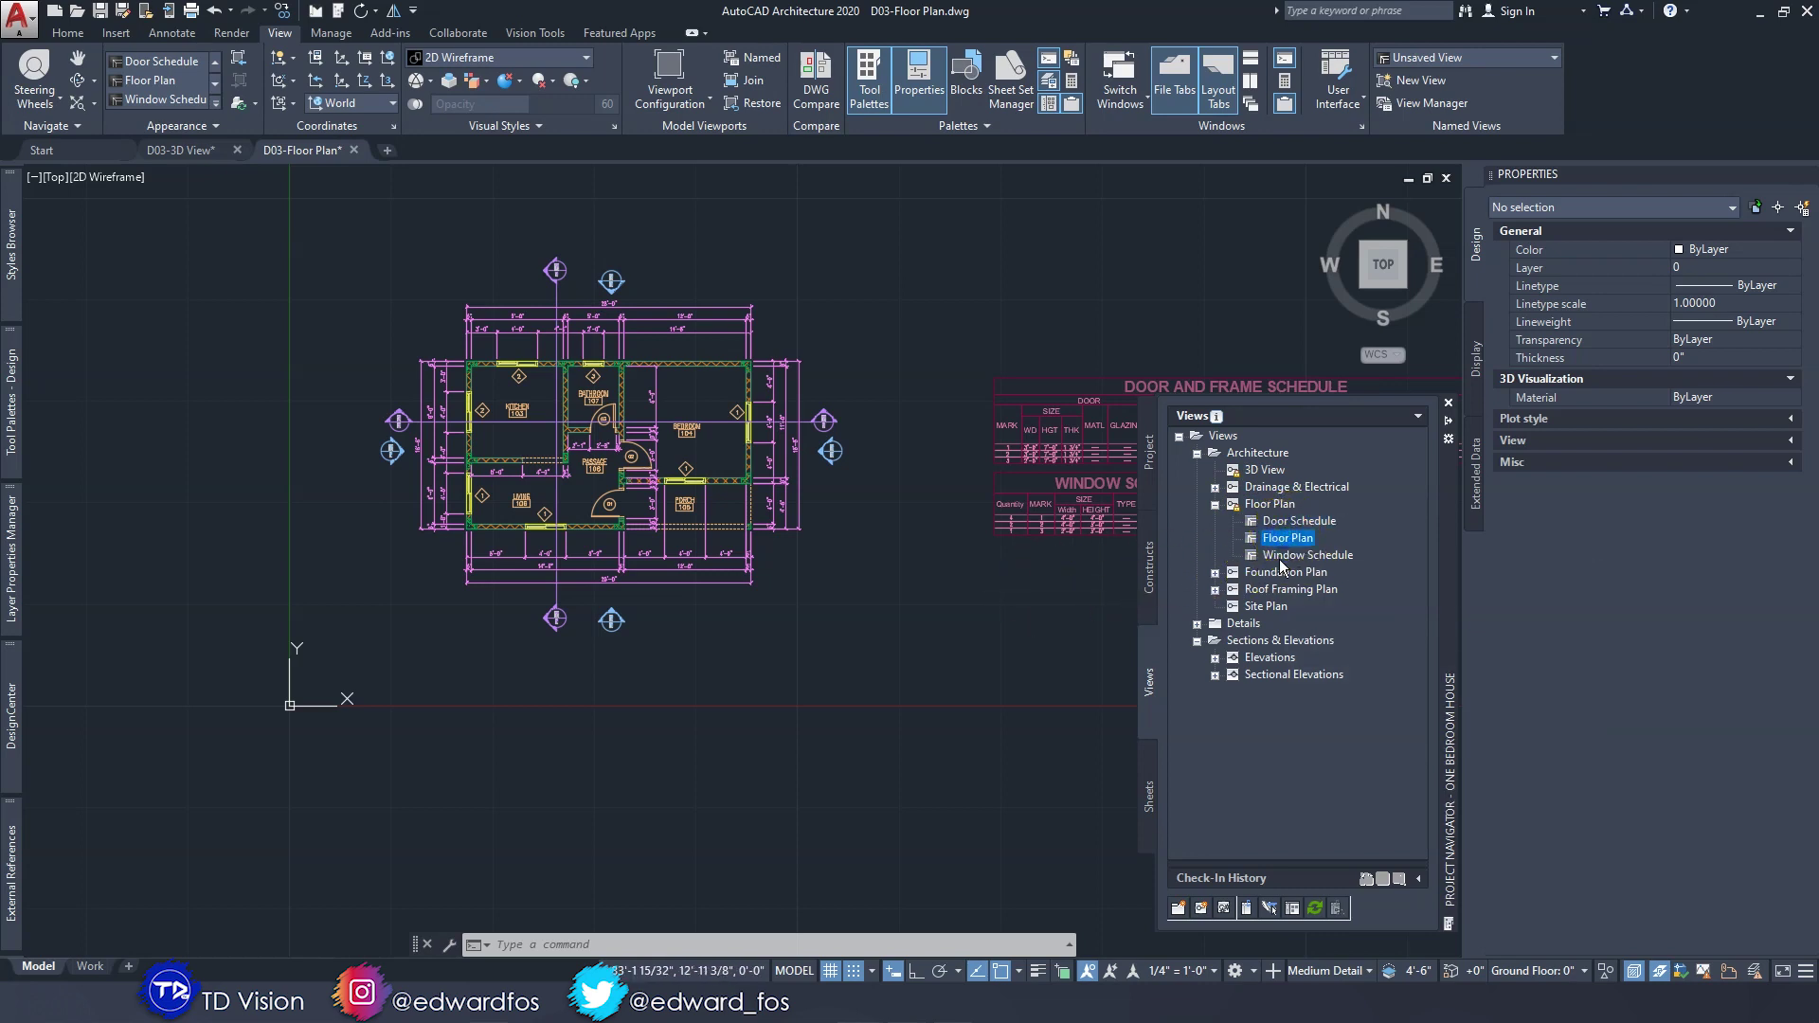
pyautogui.click(1290, 522)
pyautogui.click(990, 609)
pyautogui.press('Escape')
# Place a Title (Number) mark below the plan inside the Floor Plan view boundary, extending its line close to the boundary's right edge.
pyautogui.scroll(3, 586, 630)
pyautogui.moveTo(595, 635); pyautogui.dragTo(821, 715, button='middle')
pyautogui.click(172, 33)
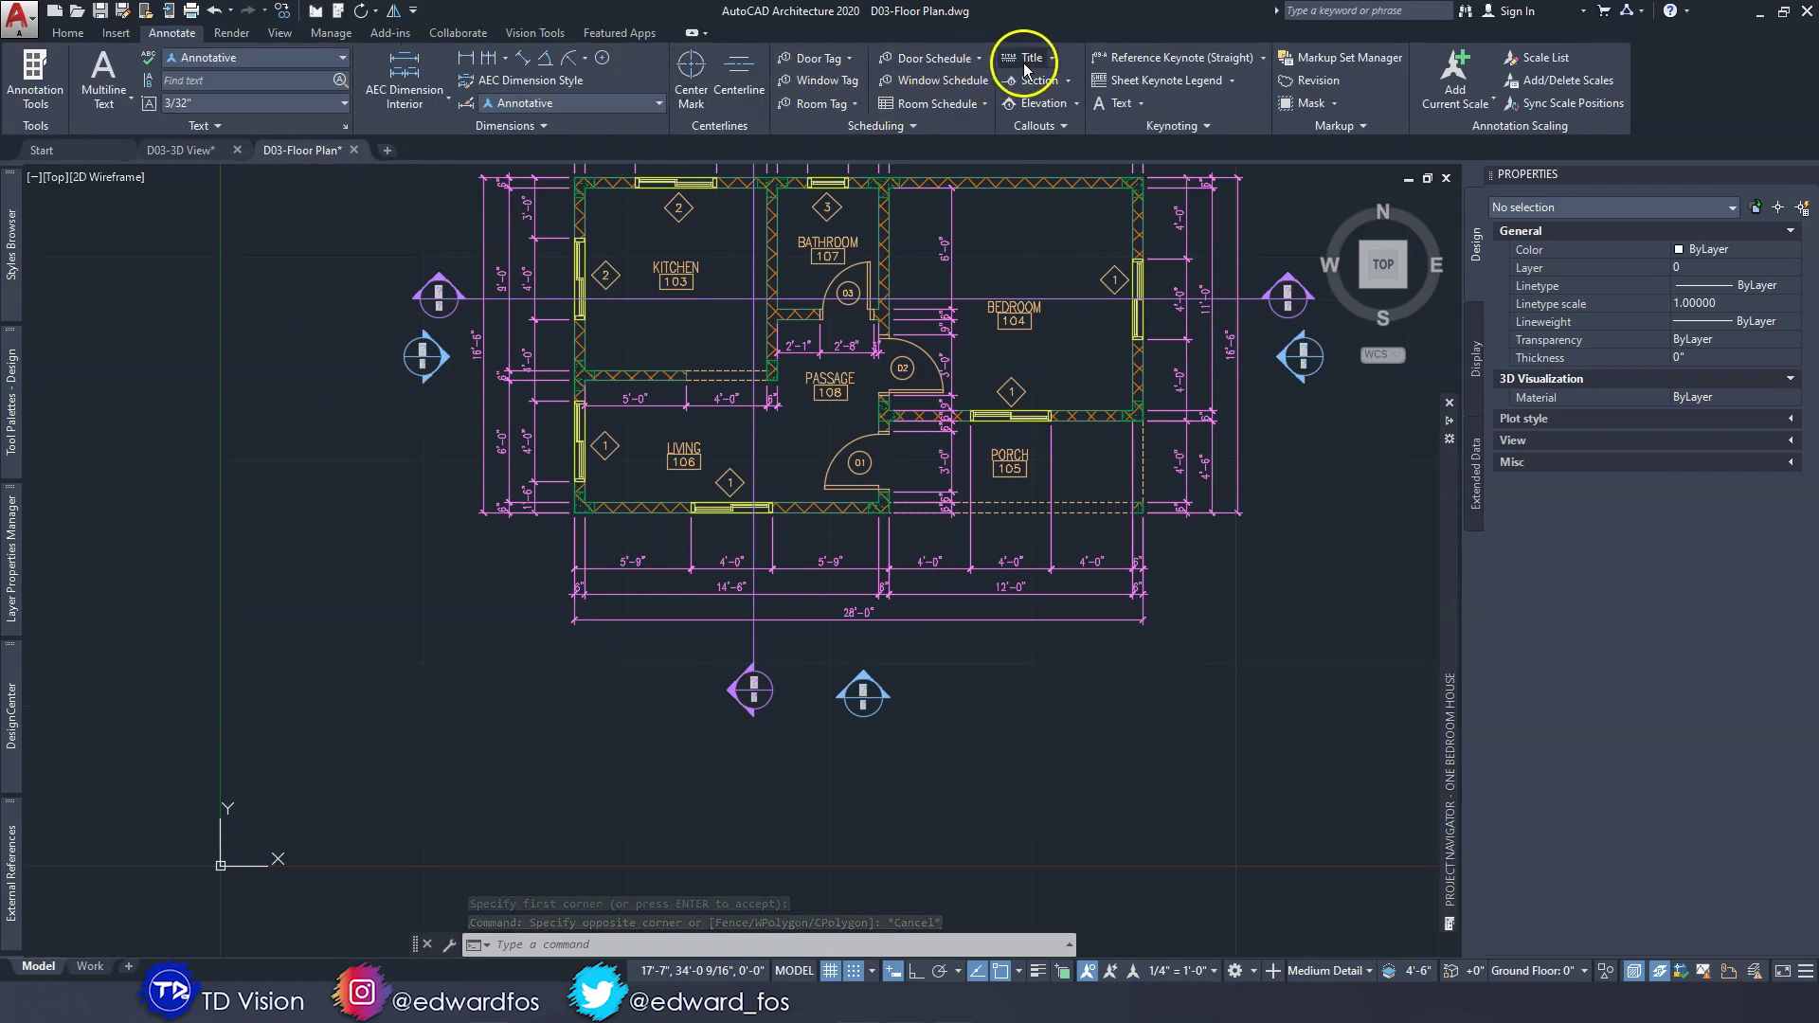
pyautogui.click(1050, 59)
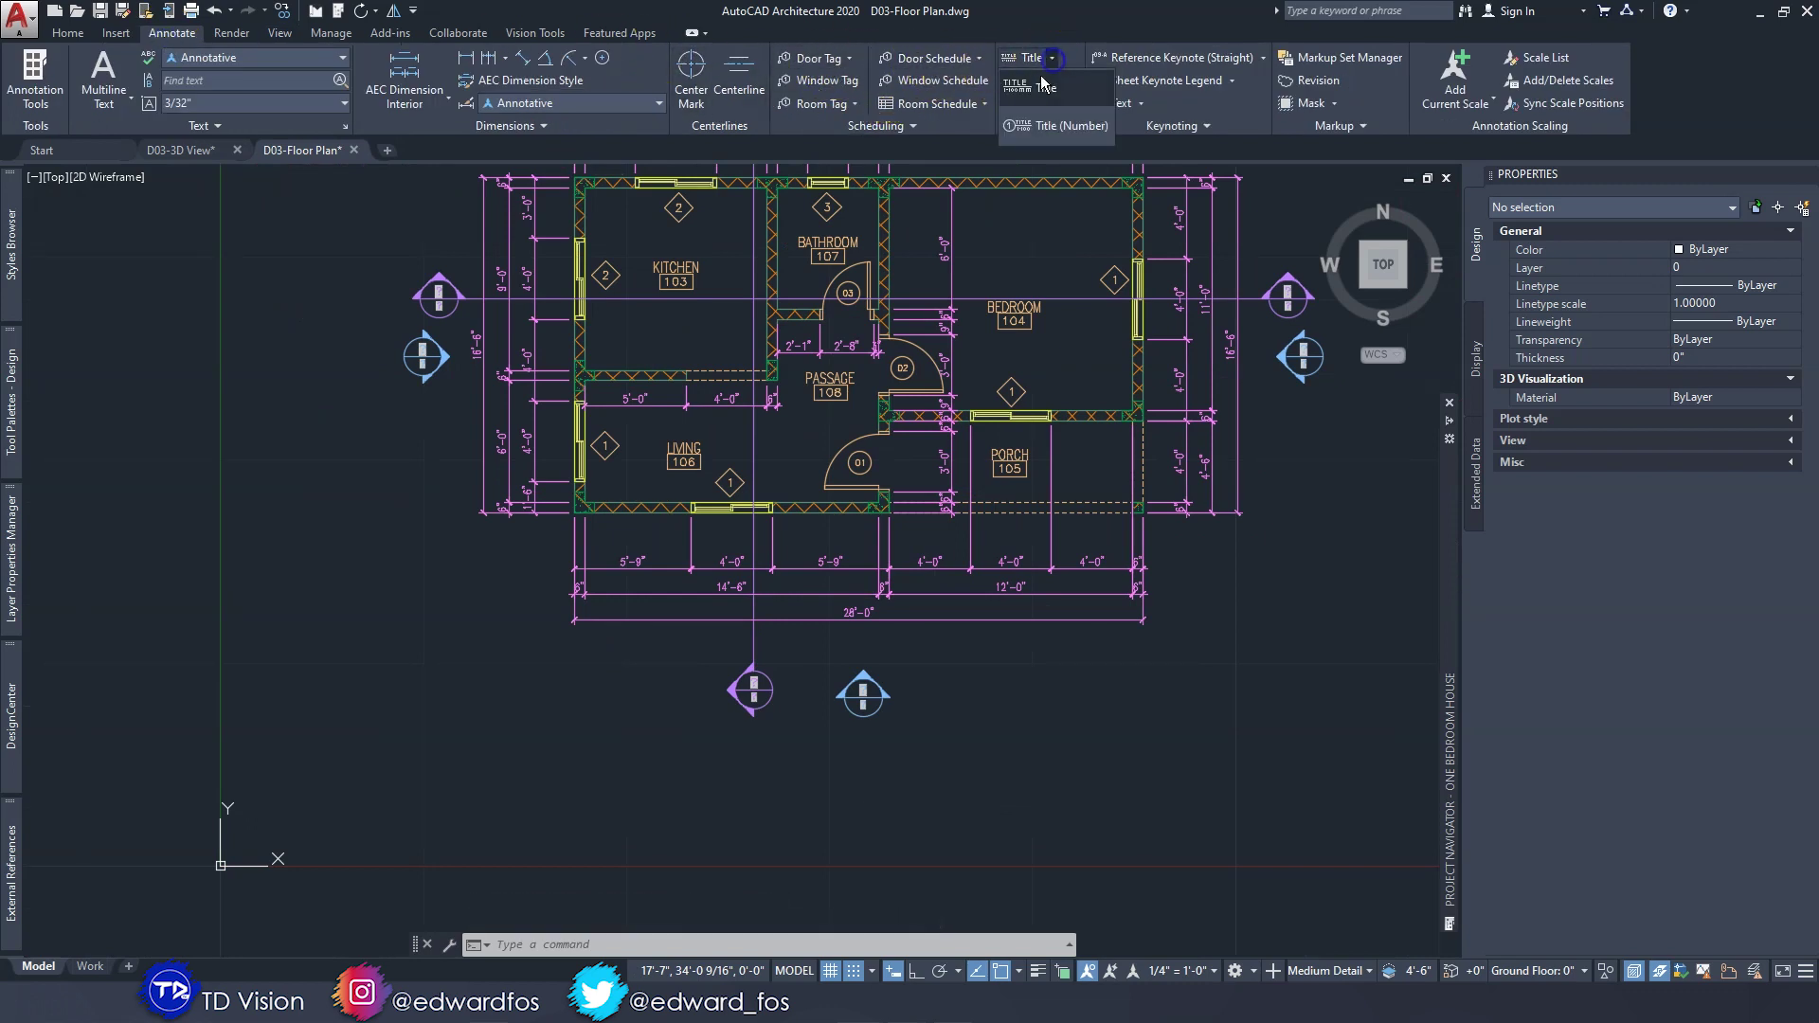
pyautogui.click(1011, 131)
pyautogui.moveTo(741, 719); pyautogui.dragTo(690, 650, button='middle')
pyautogui.scroll(-2, 800, 568)
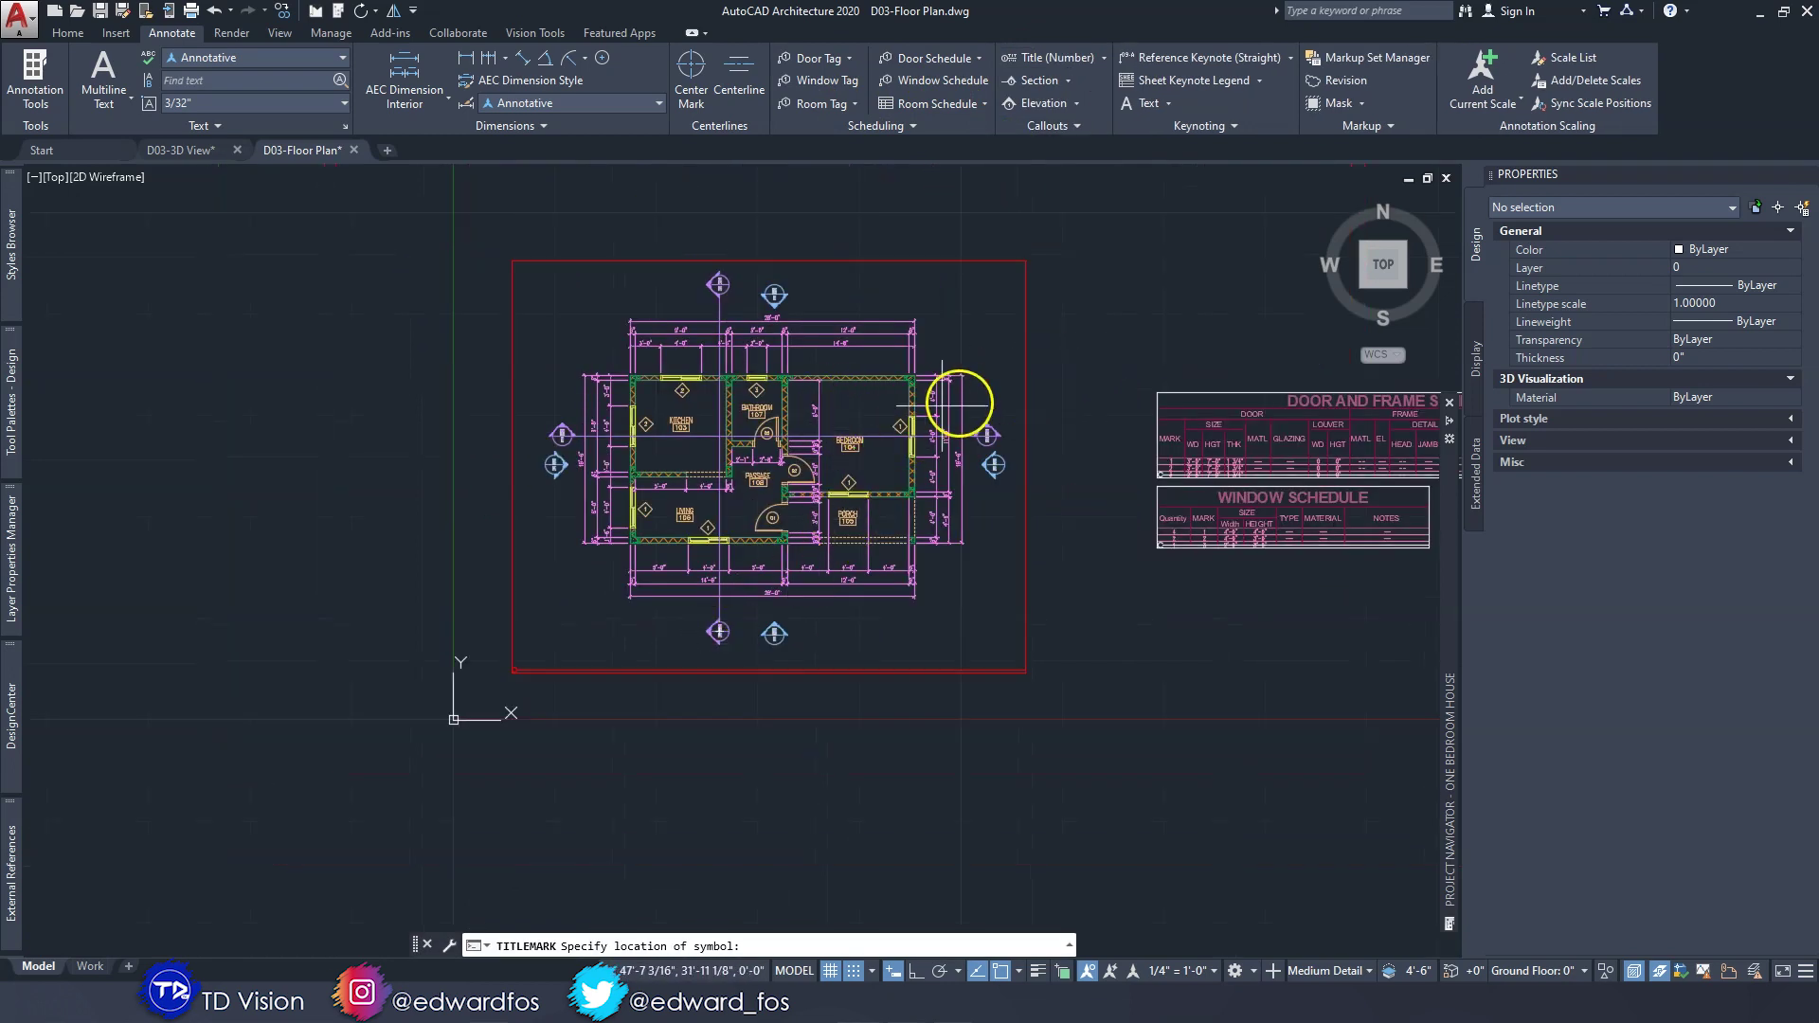
pyautogui.scroll(2, 593, 661)
pyautogui.moveTo(593, 661); pyautogui.dragTo(431, 666, button='middle')
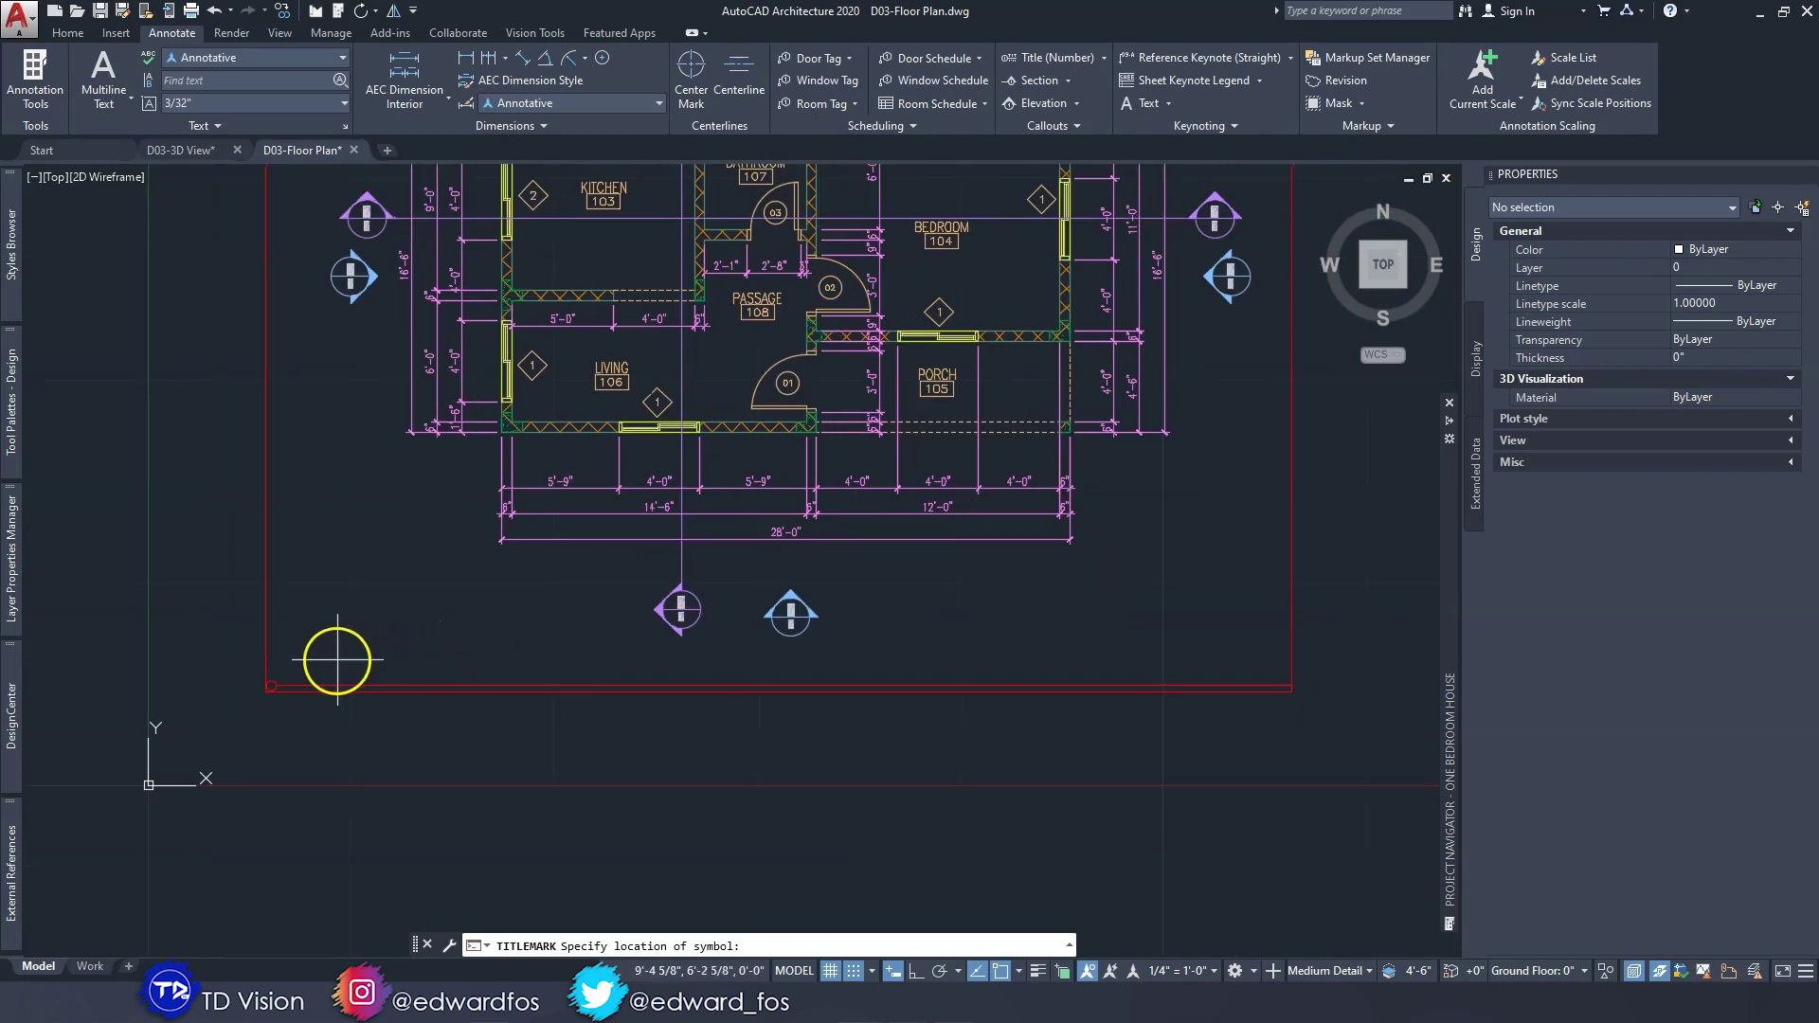
pyautogui.click(337, 660)
pyautogui.click(1238, 644)
pyautogui.press('Escape')
# Examine the title mark's number, name and scale fields, and review the annotated plan with its dimensions, tags and schedules.
pyautogui.scroll(3, 384, 660)
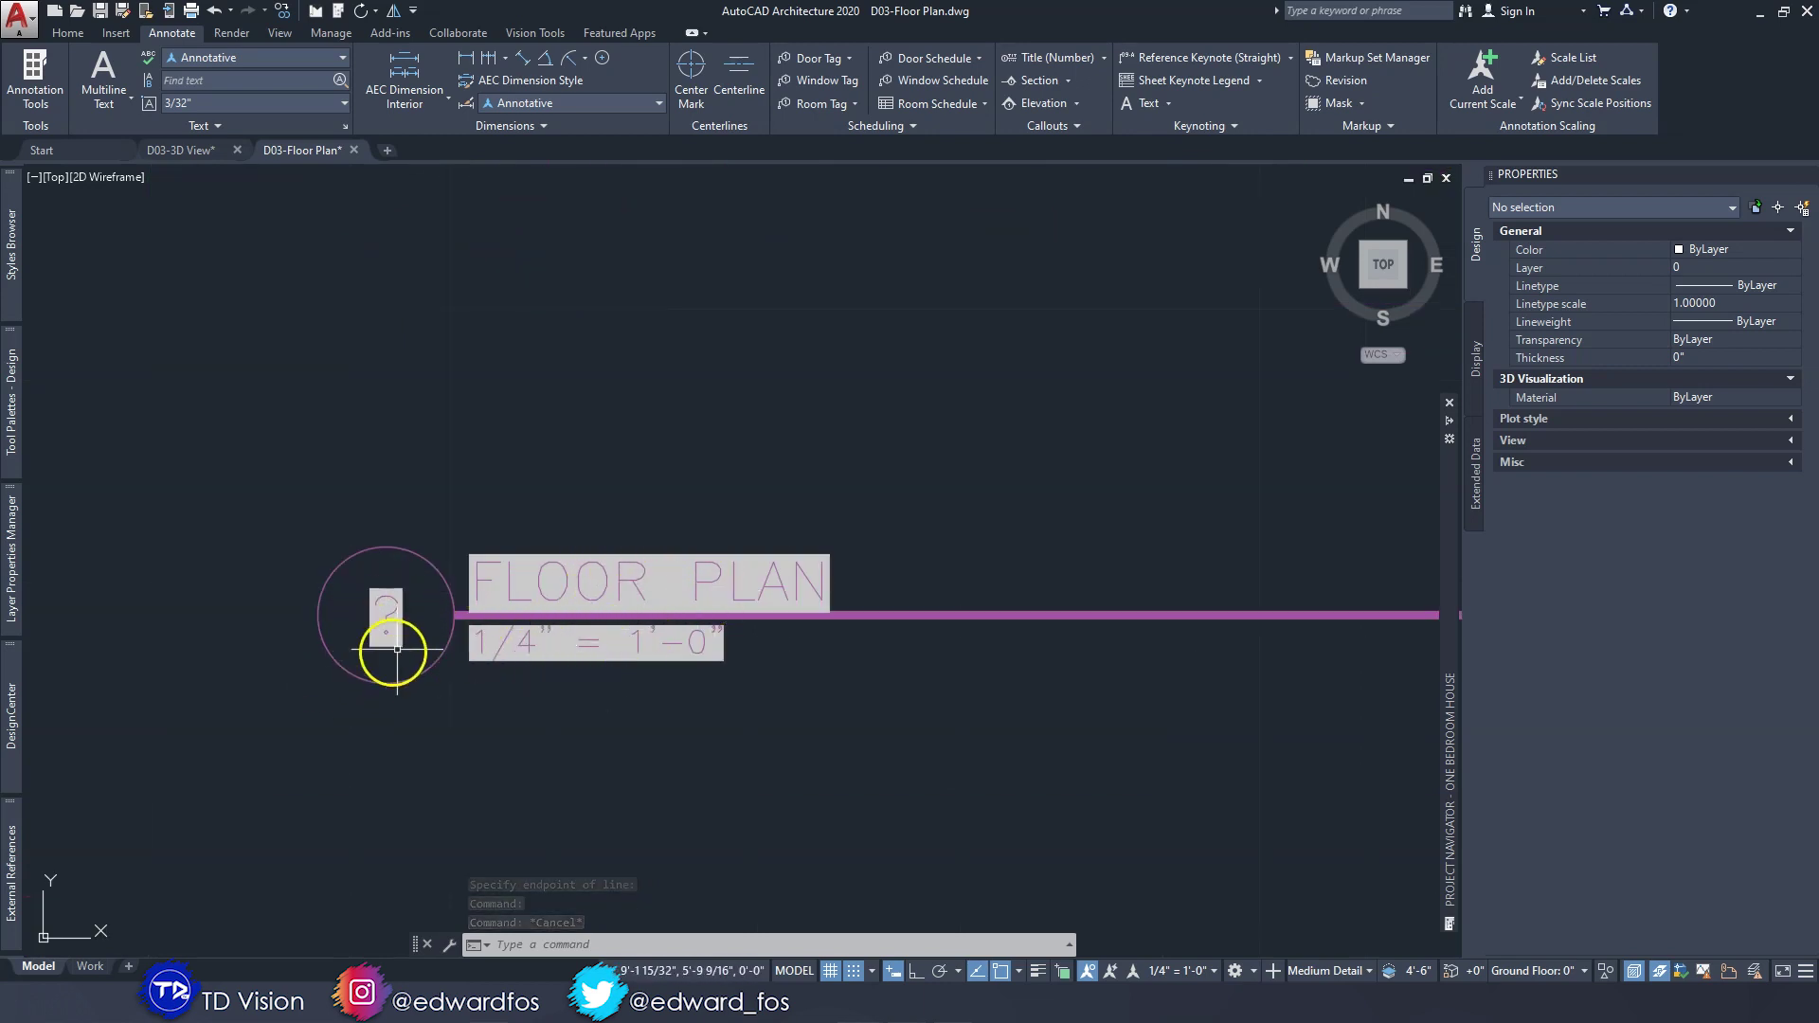
pyautogui.press('Escape')
pyautogui.press('Escape')
pyautogui.scroll(-8, 630, 574)
pyautogui.moveTo(630, 574); pyautogui.dragTo(118, 782, button='middle')
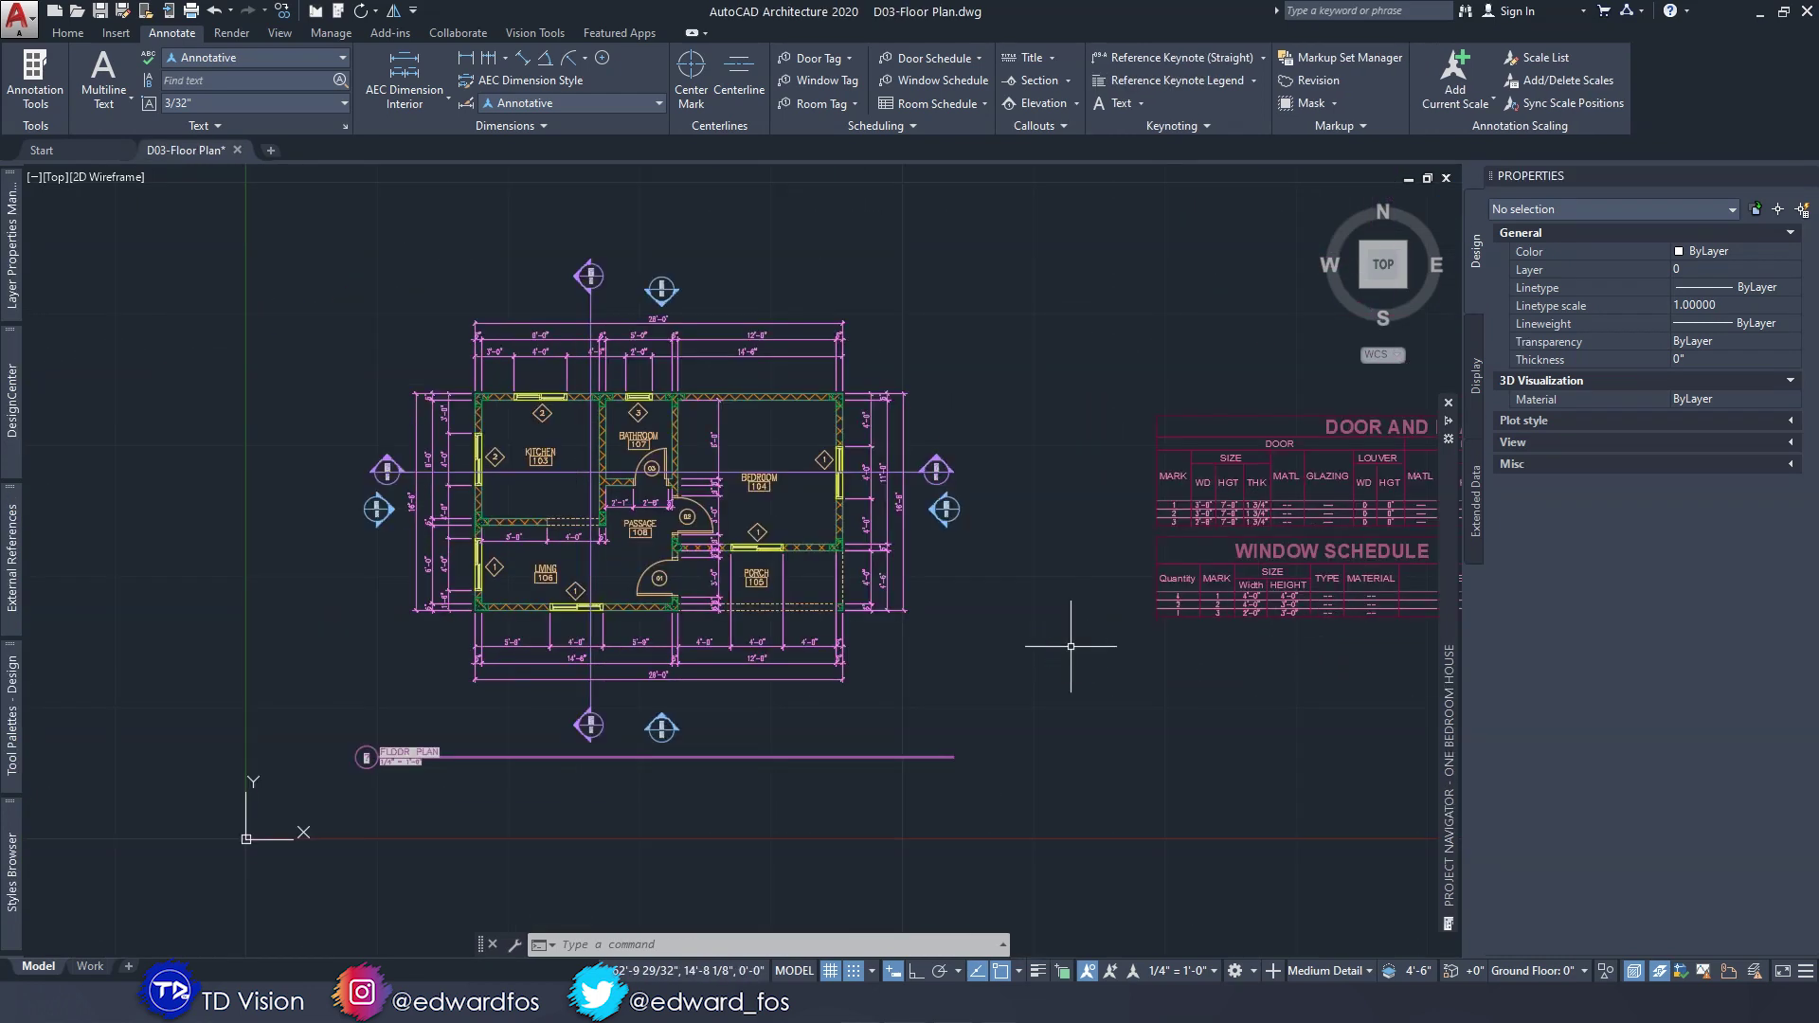
pyautogui.moveTo(1149, 600)
pyautogui.mouseDown(button='middle')
pyautogui.moveTo(748, 628)
pyautogui.moveTo(1076, 629)
pyautogui.mouseUp(button='middle')
pyautogui.moveTo(633, 604); pyautogui.dragTo(803, 614, button='middle')
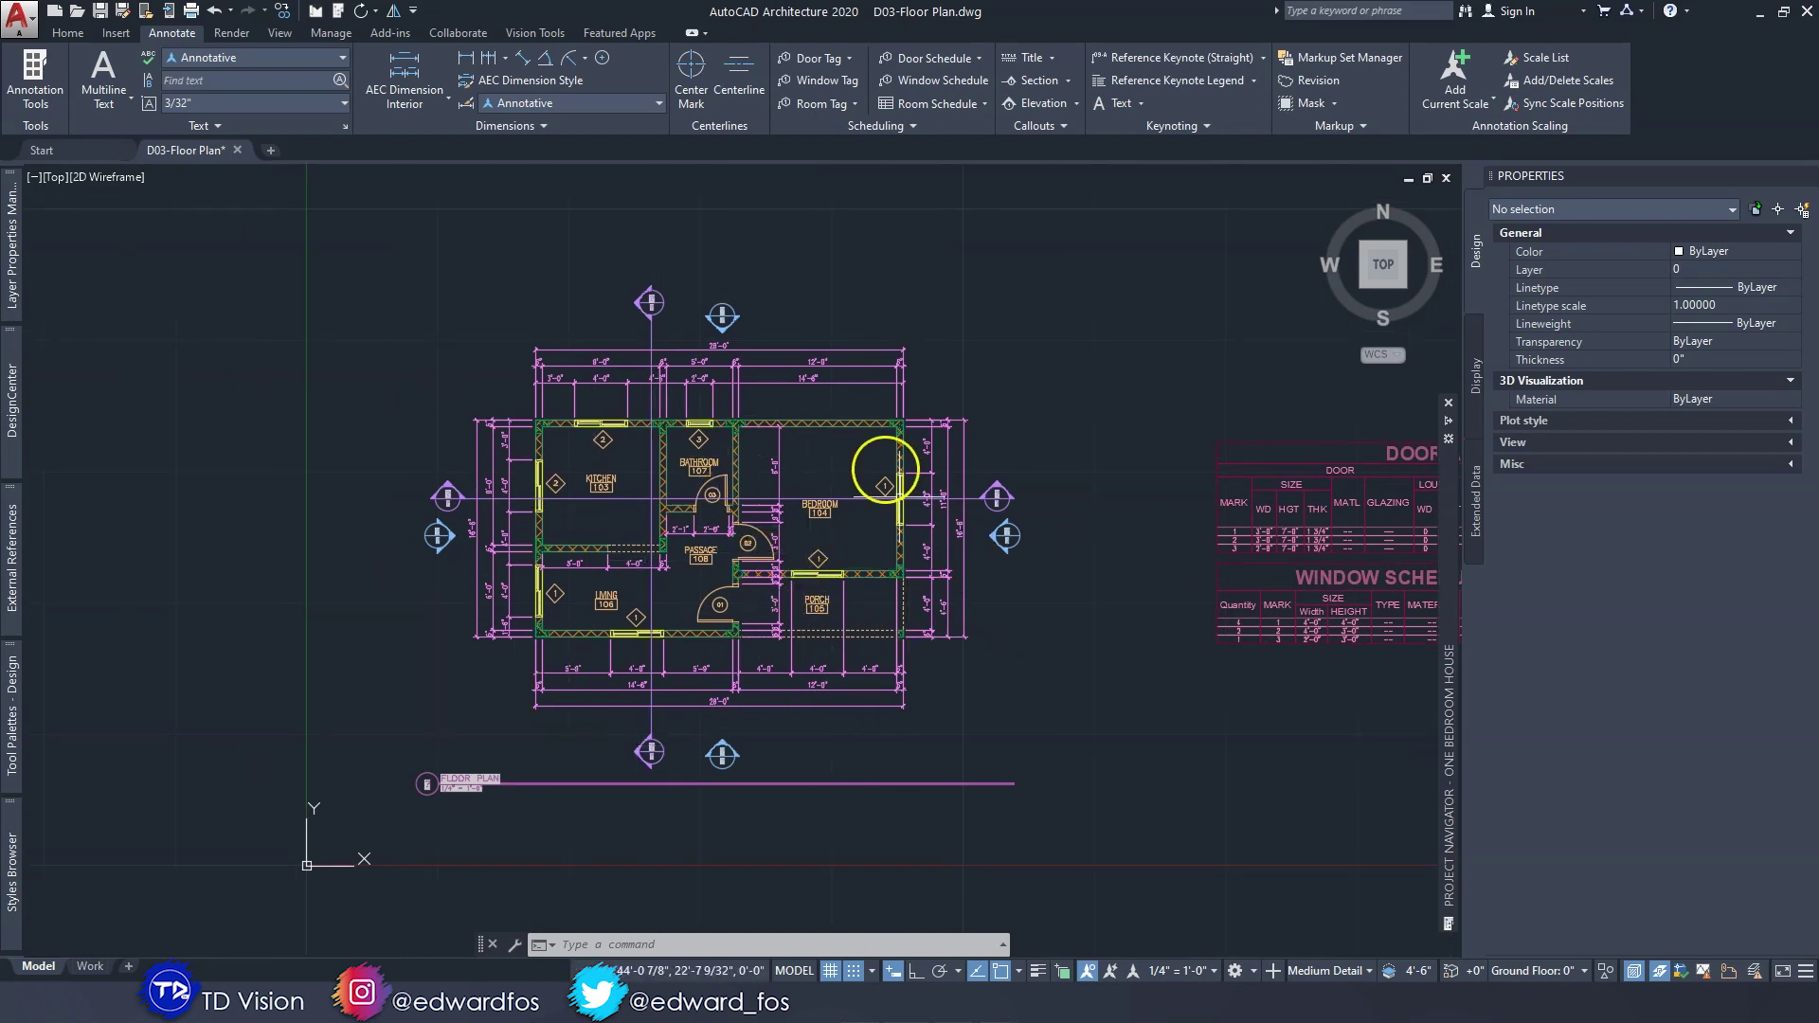
pyautogui.scroll(3, 698, 515)
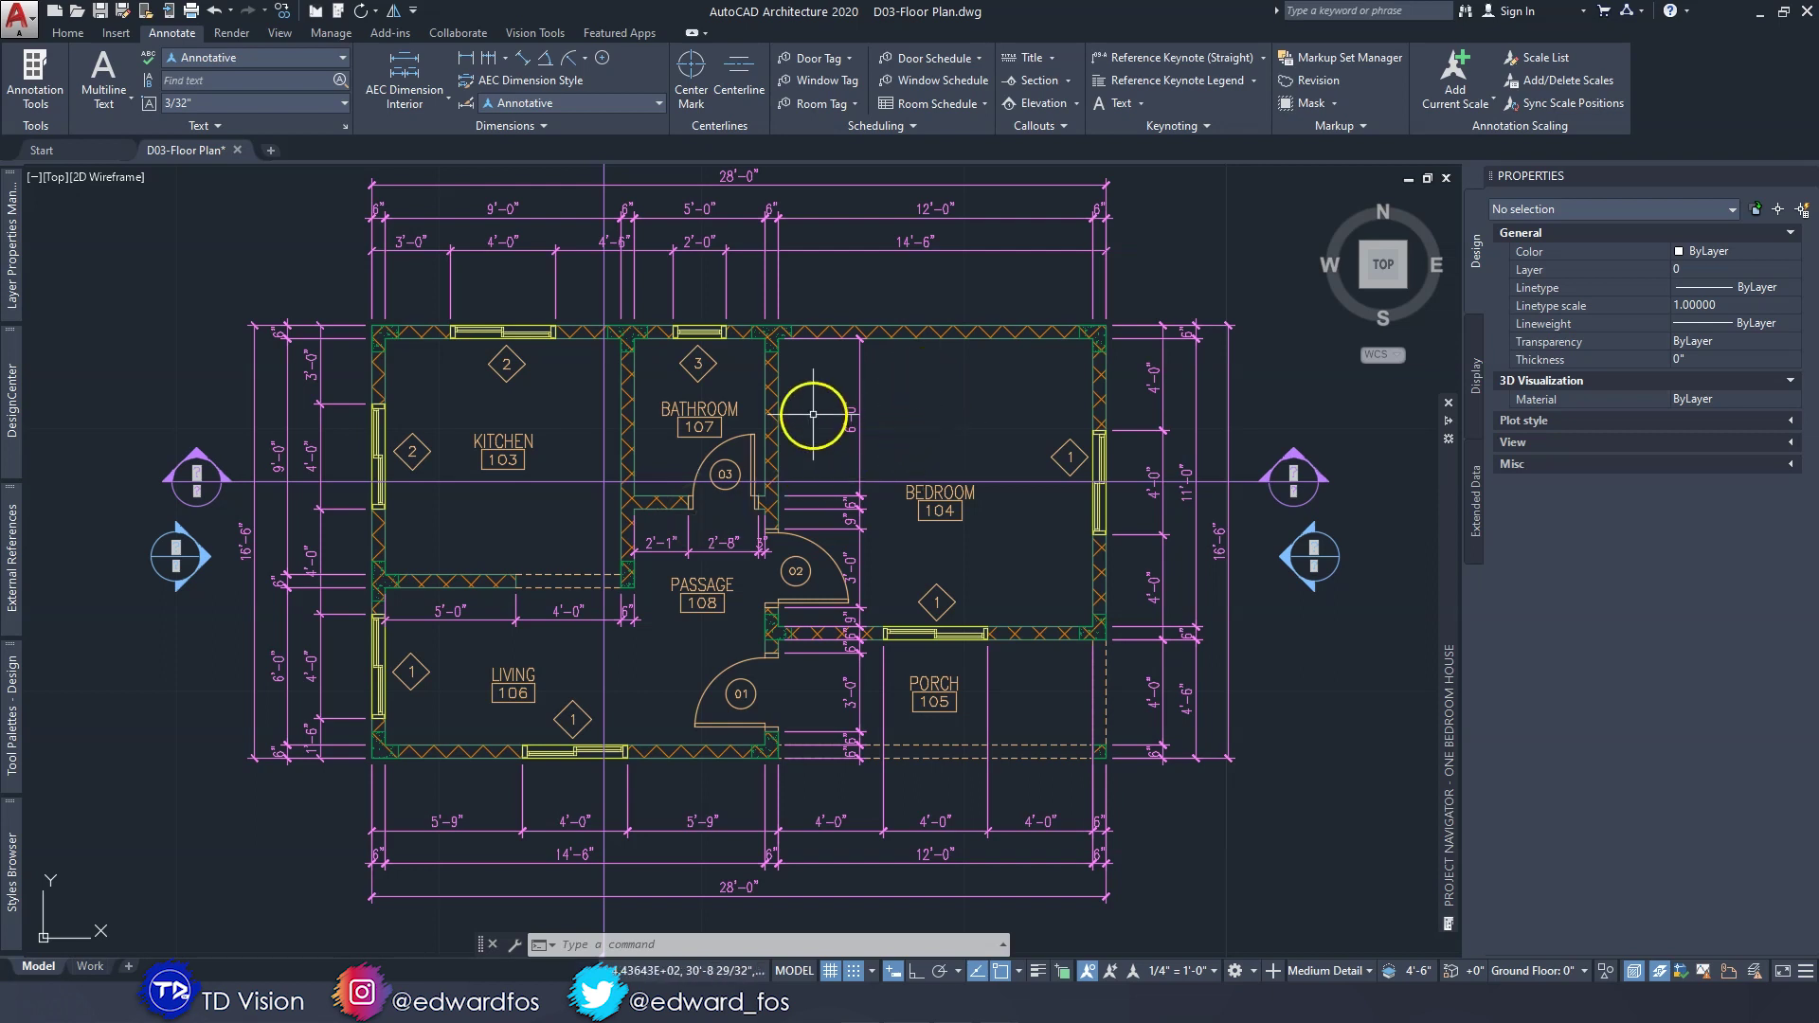
pyautogui.scroll(-3, 833, 617)
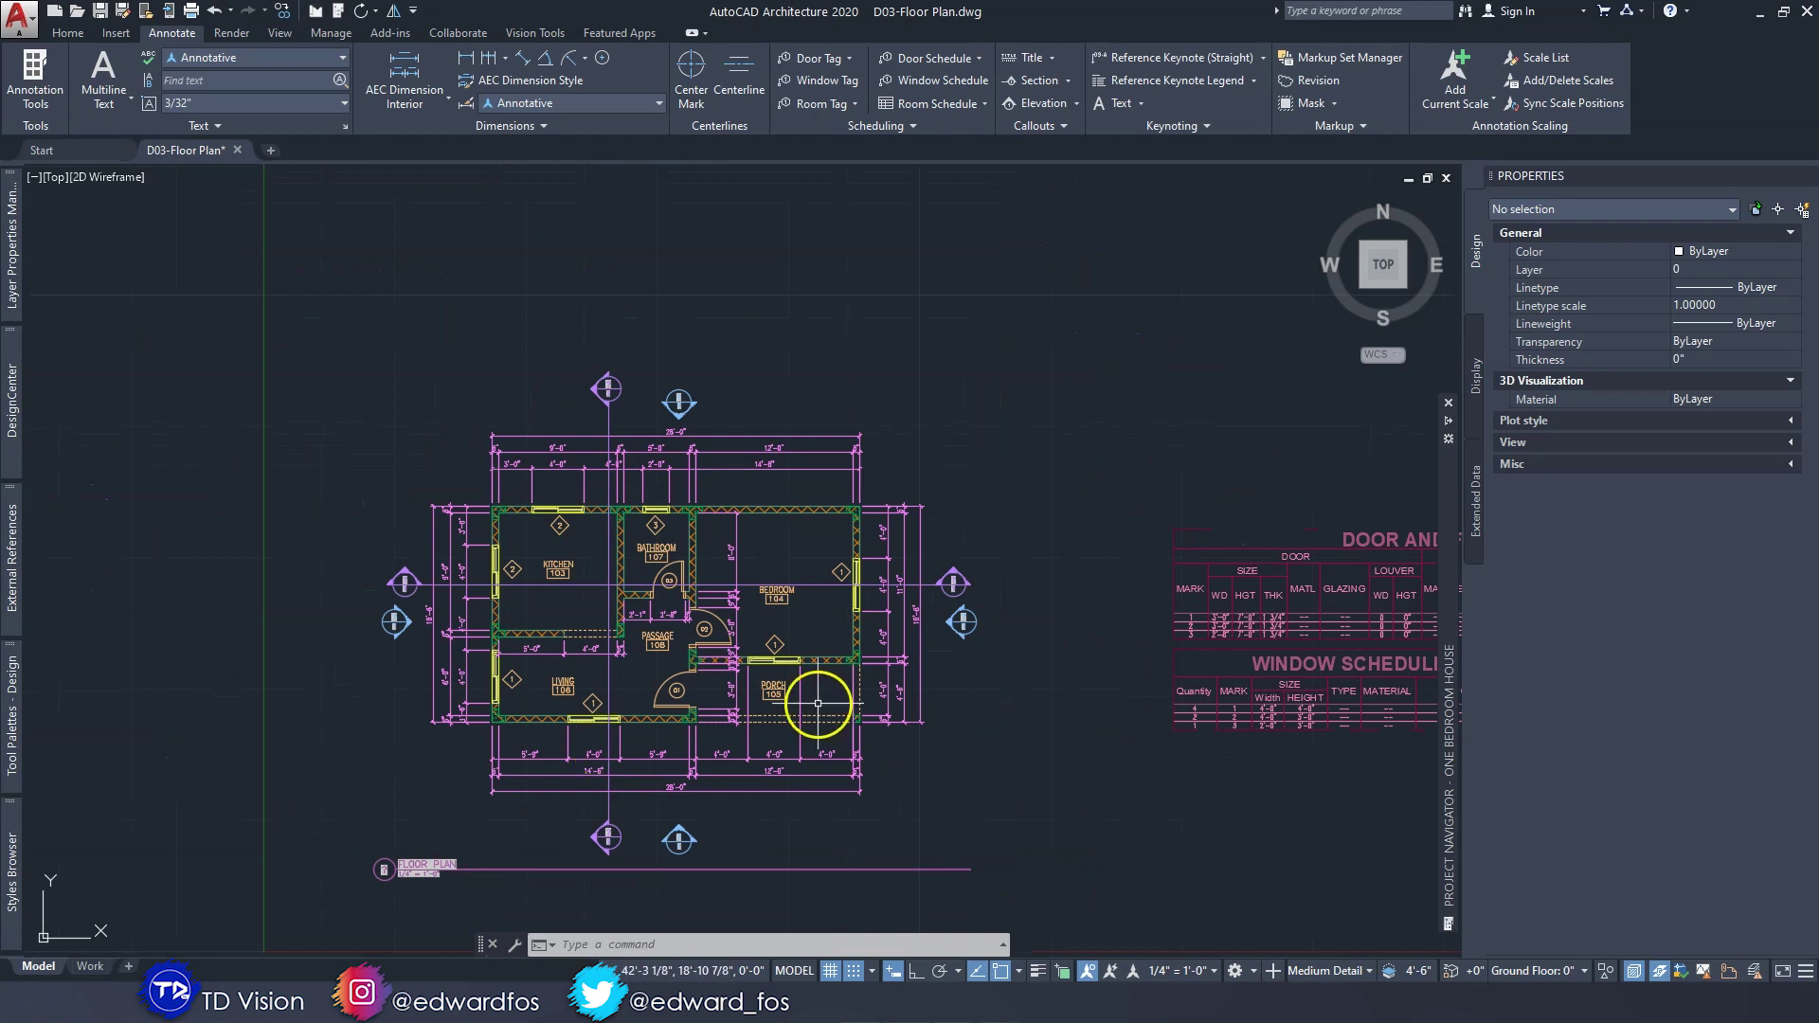
pyautogui.moveTo(817, 703); pyautogui.dragTo(768, 643, button='middle')
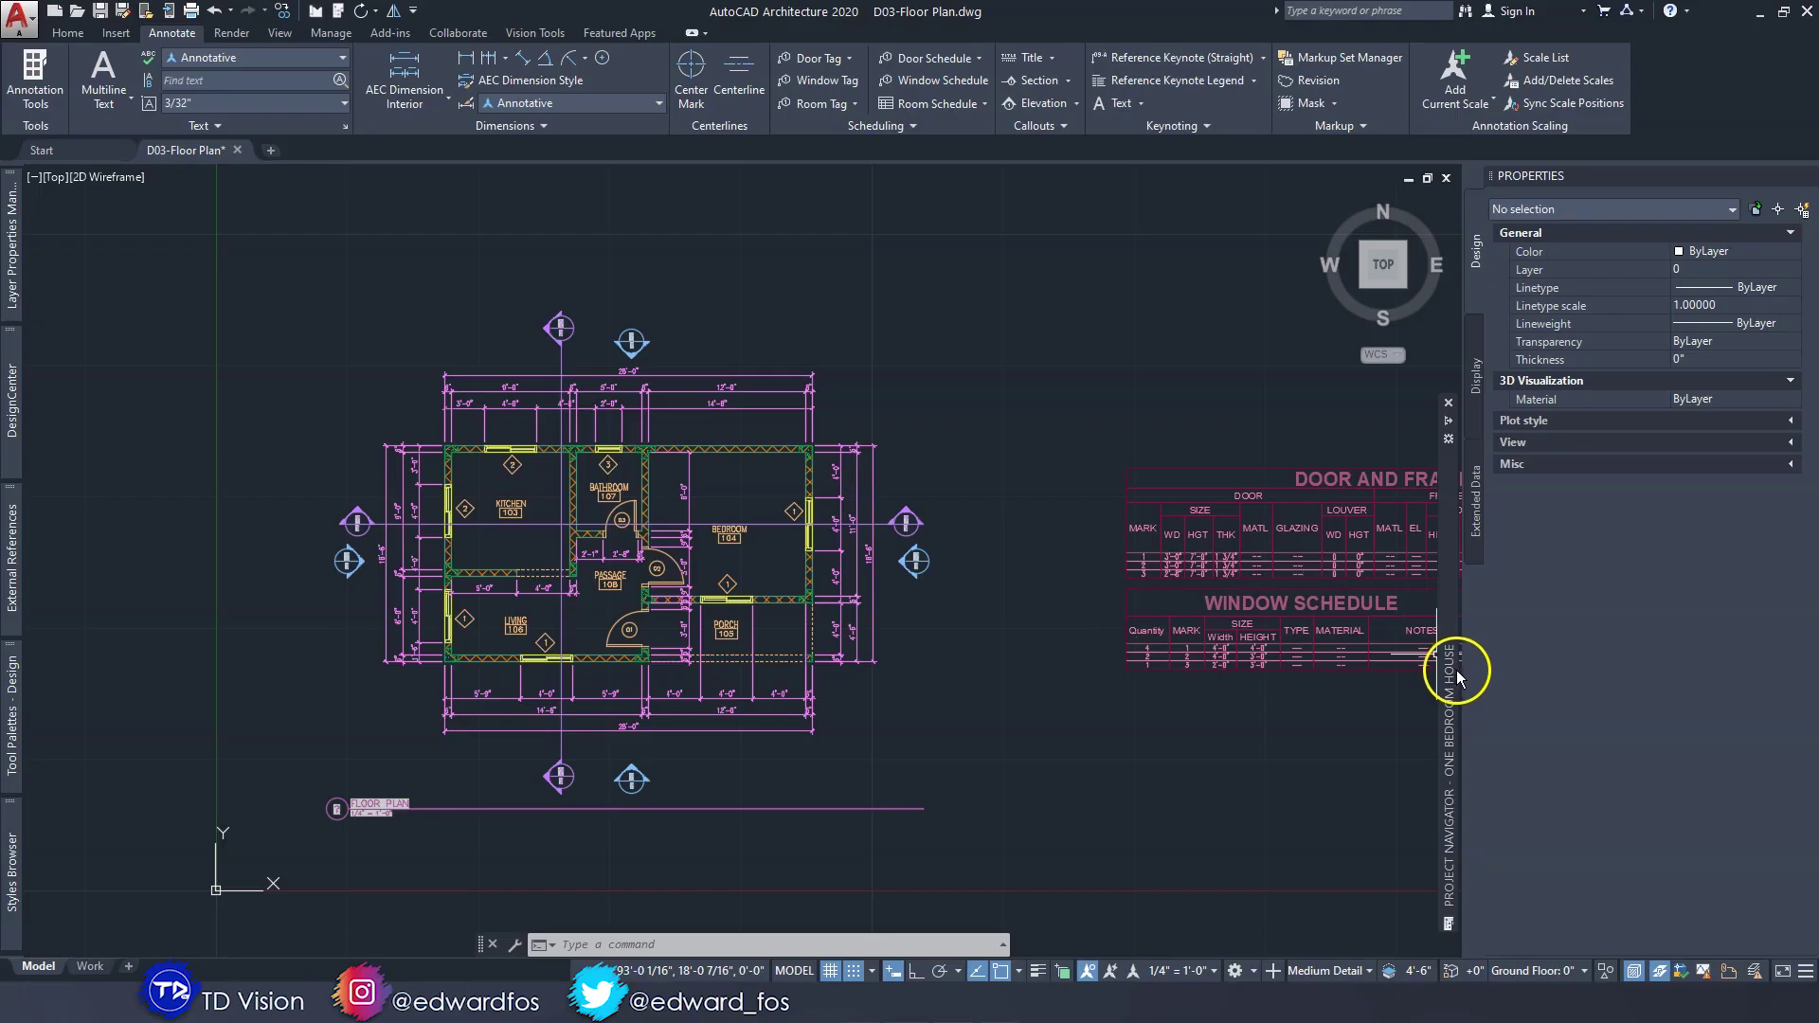
# Open the Foundation Plan view drawing from the project's Architecture views.
pyautogui.moveTo(1451, 669)
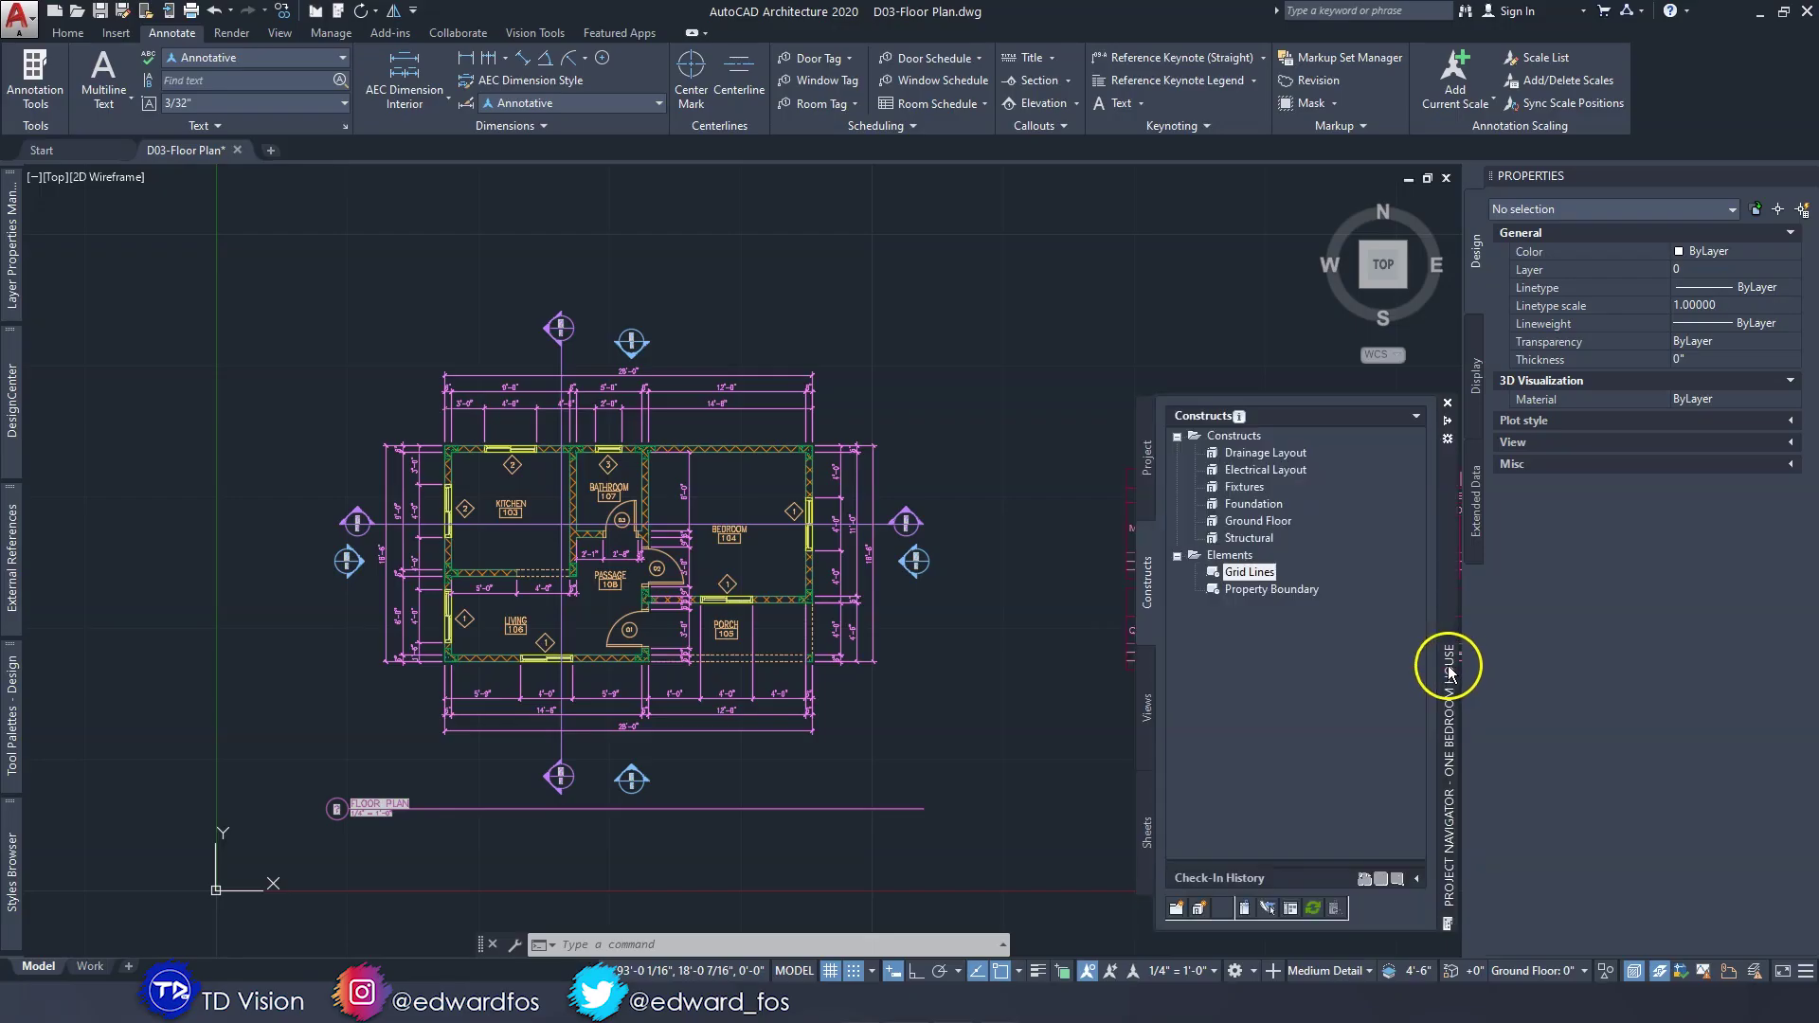
pyautogui.click(1149, 699)
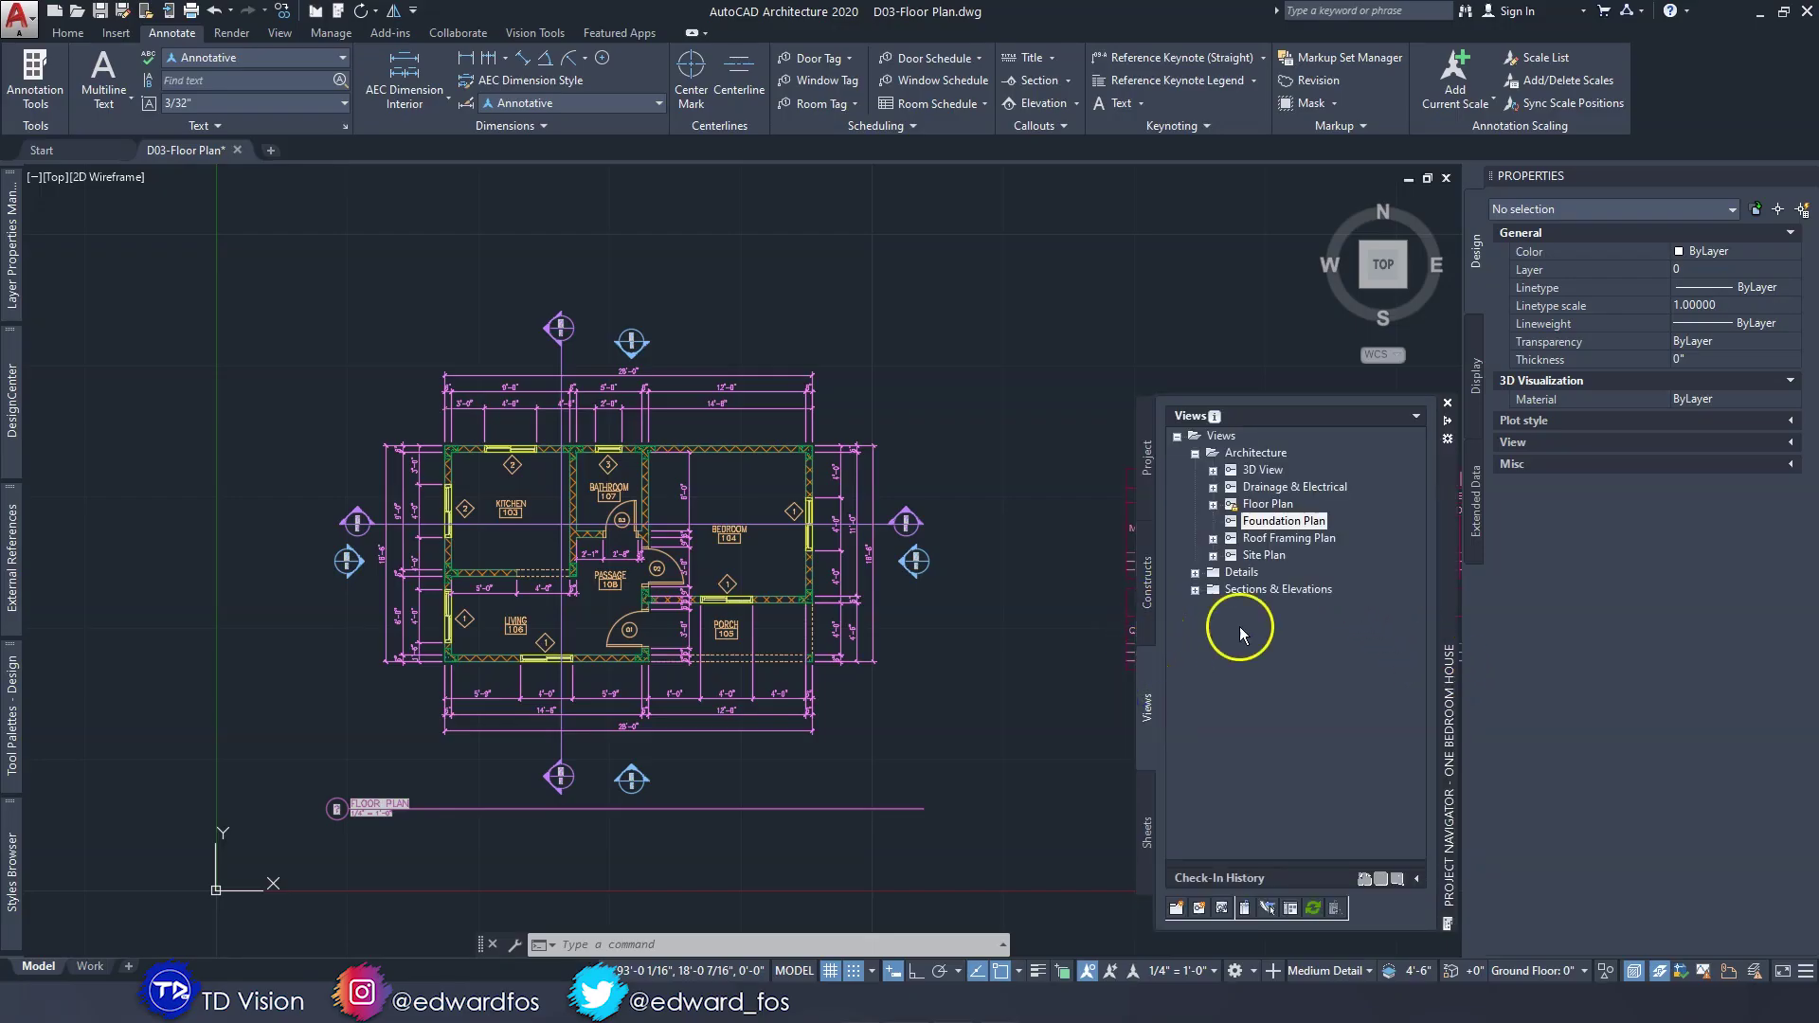
pyautogui.doubleClick(1270, 528)
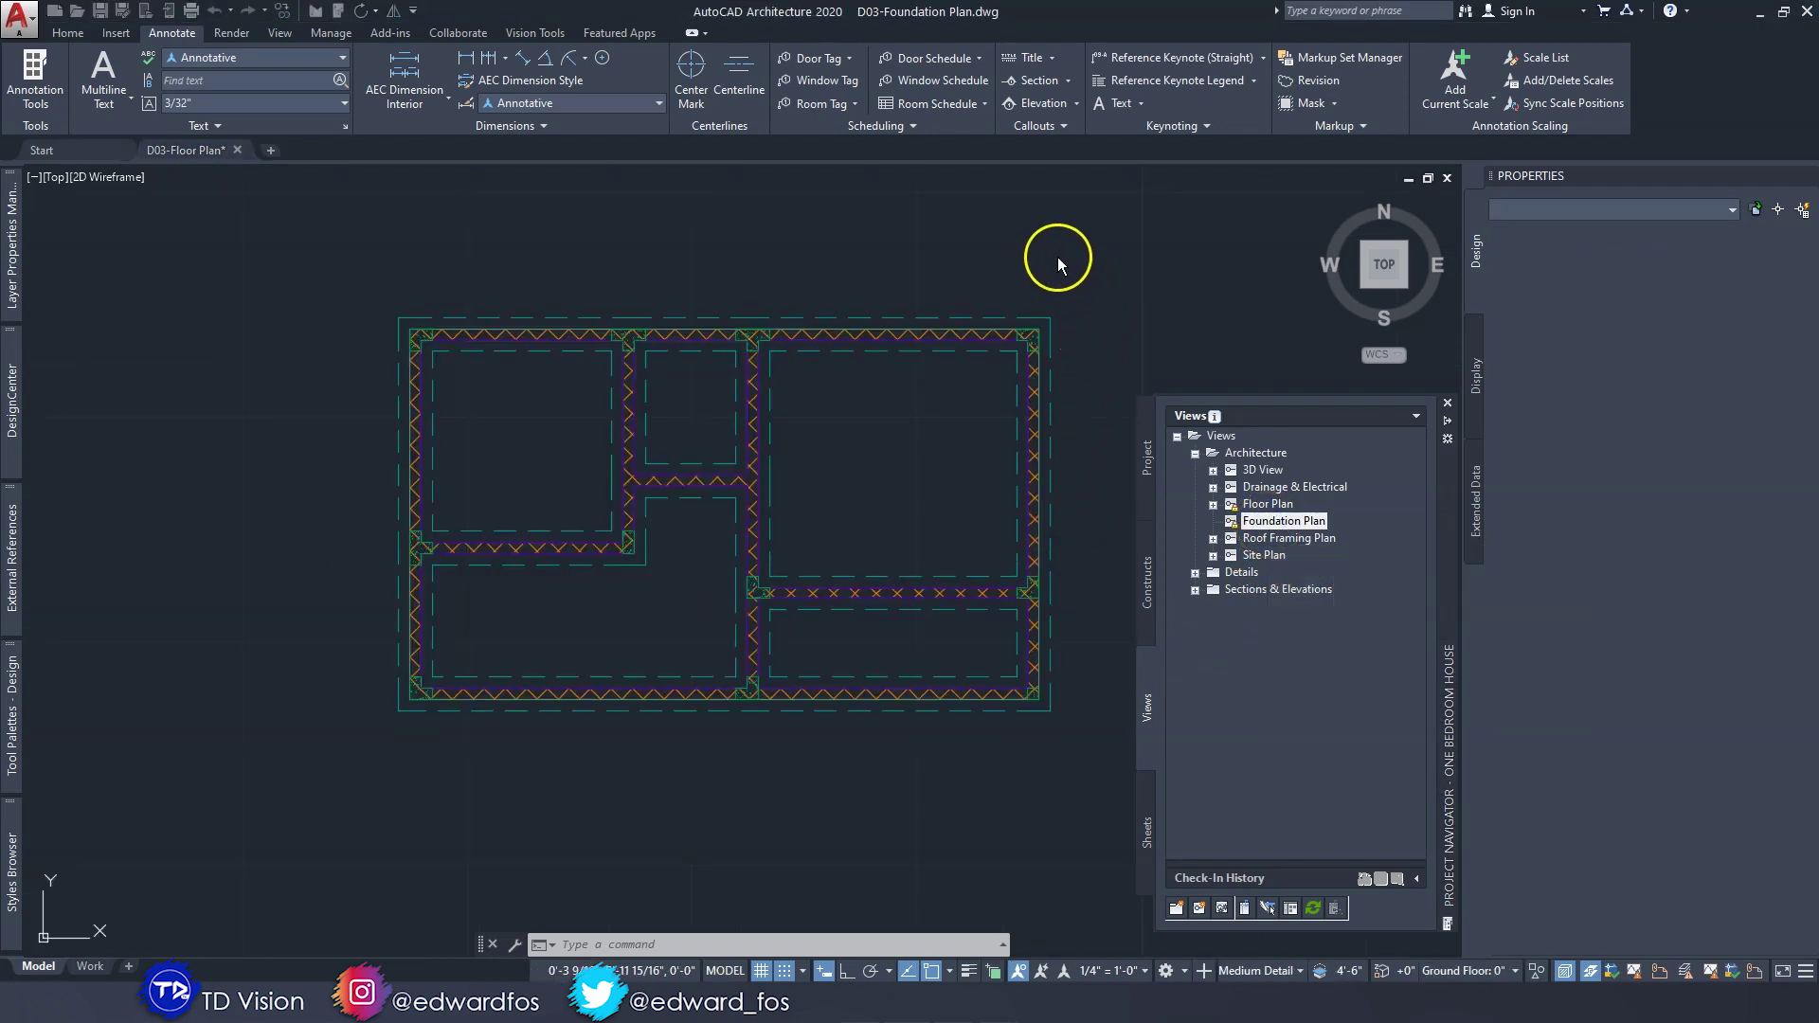
pyautogui.click(1099, 305)
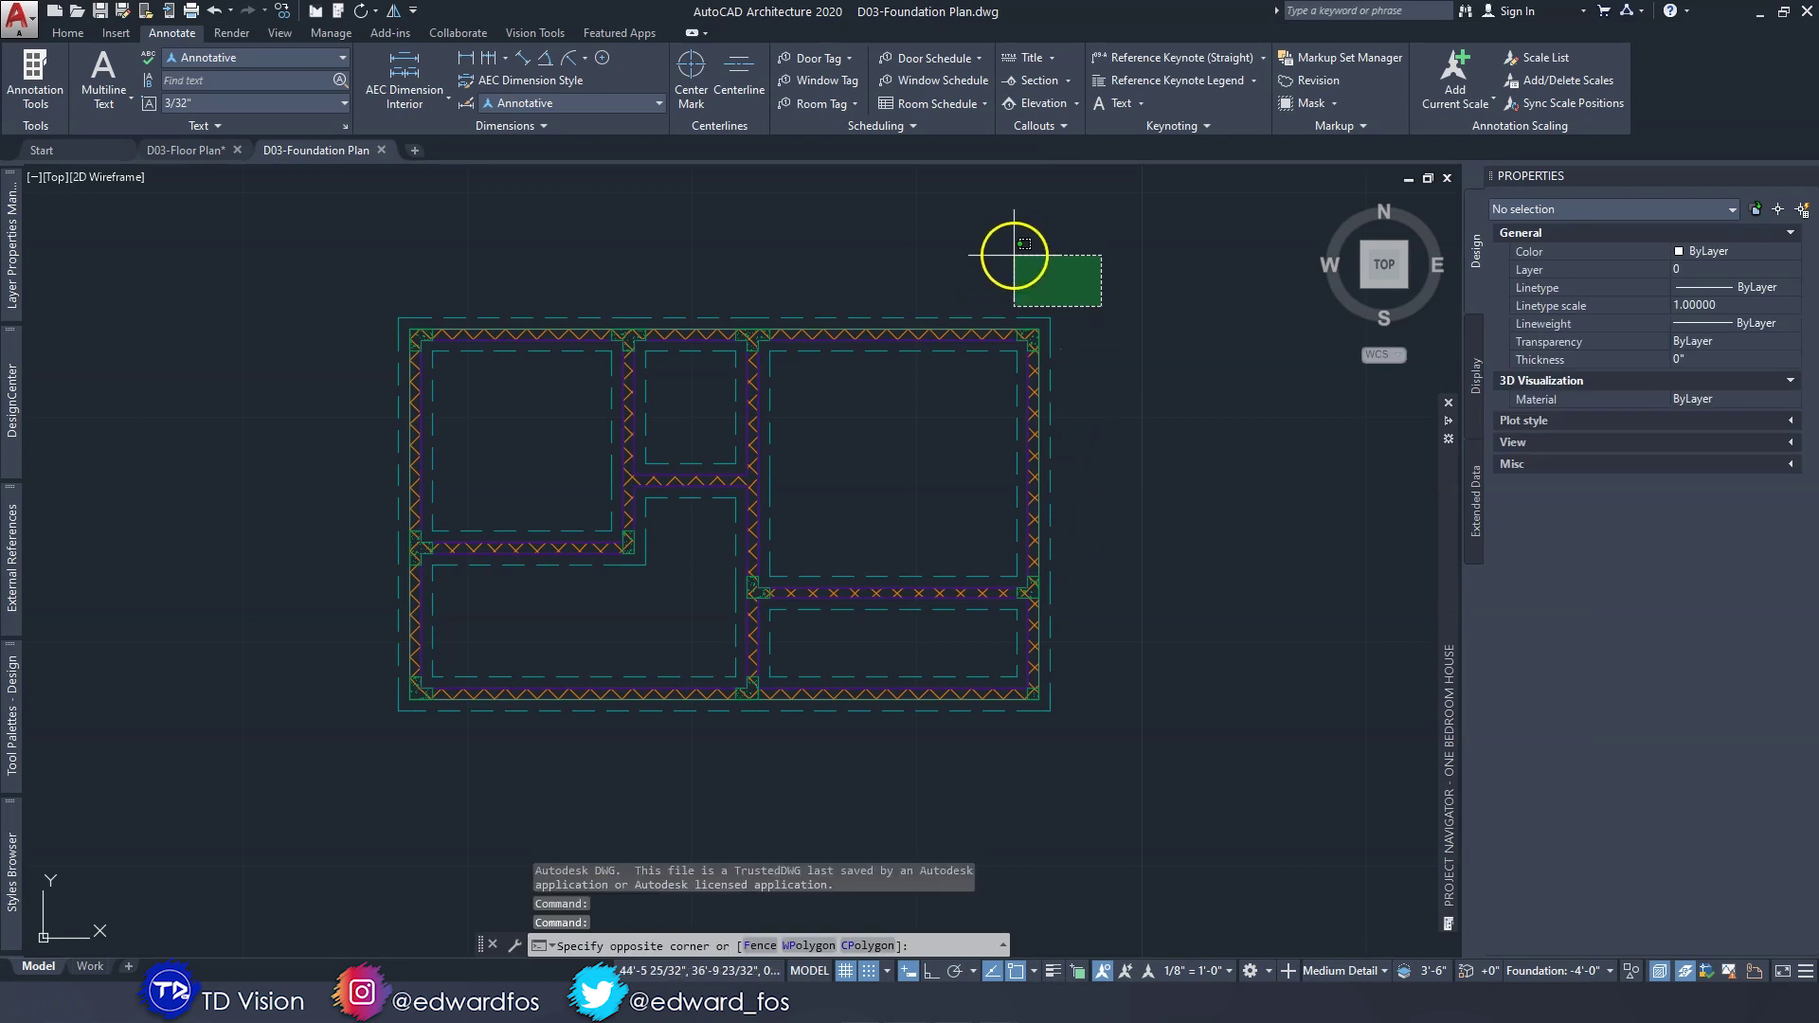
# Set the Foundation Plan drawing's annotation scale to 1/4" = 1'-0".
pyautogui.click(1012, 257)
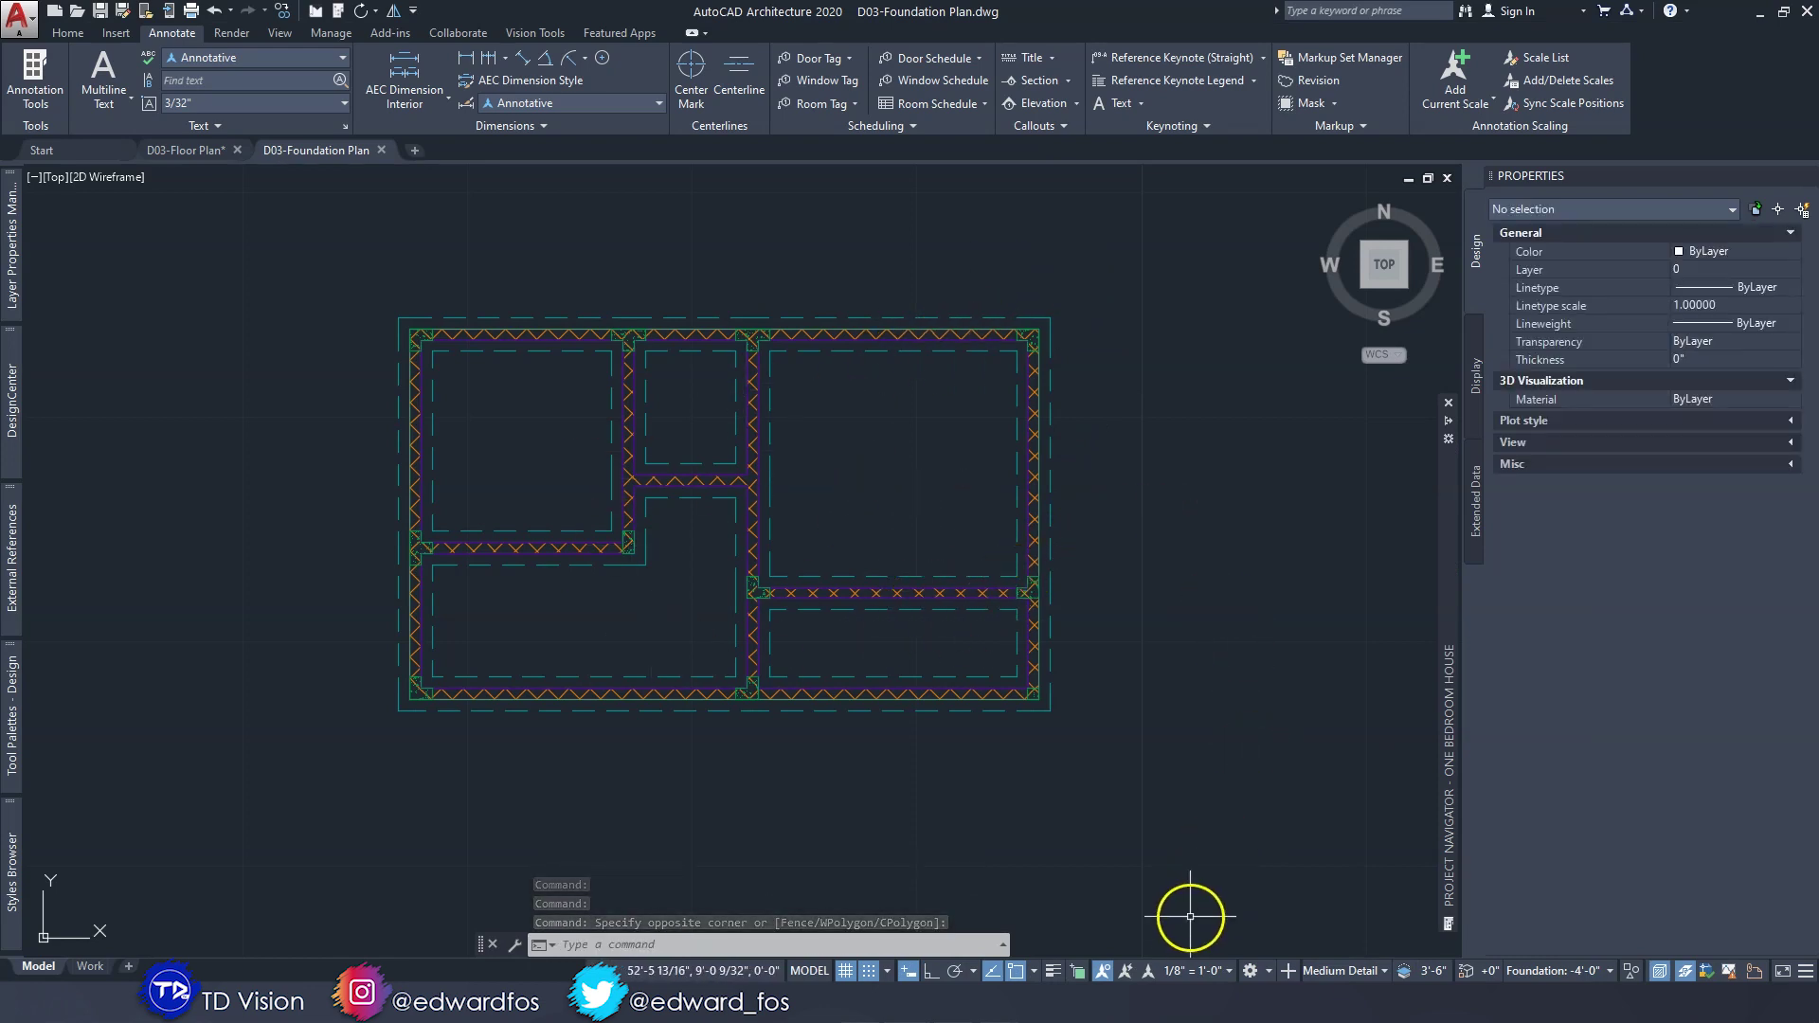
pyautogui.click(1192, 973)
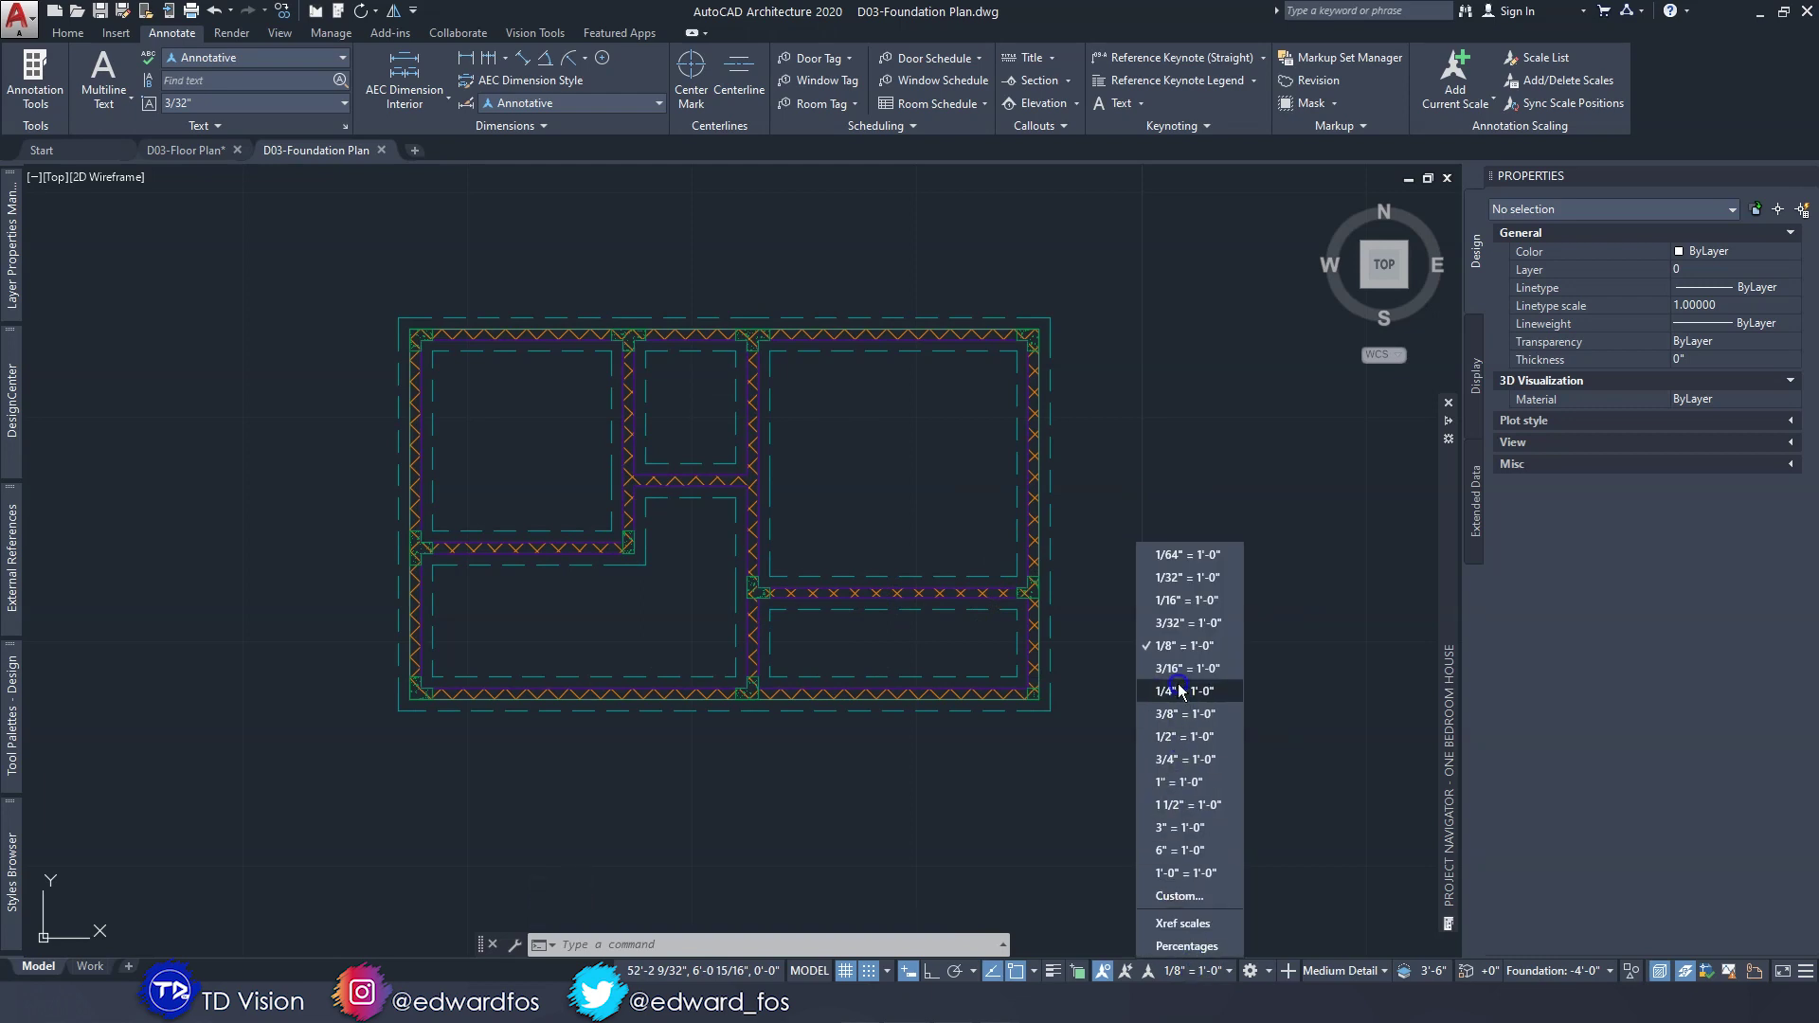
pyautogui.click(1179, 692)
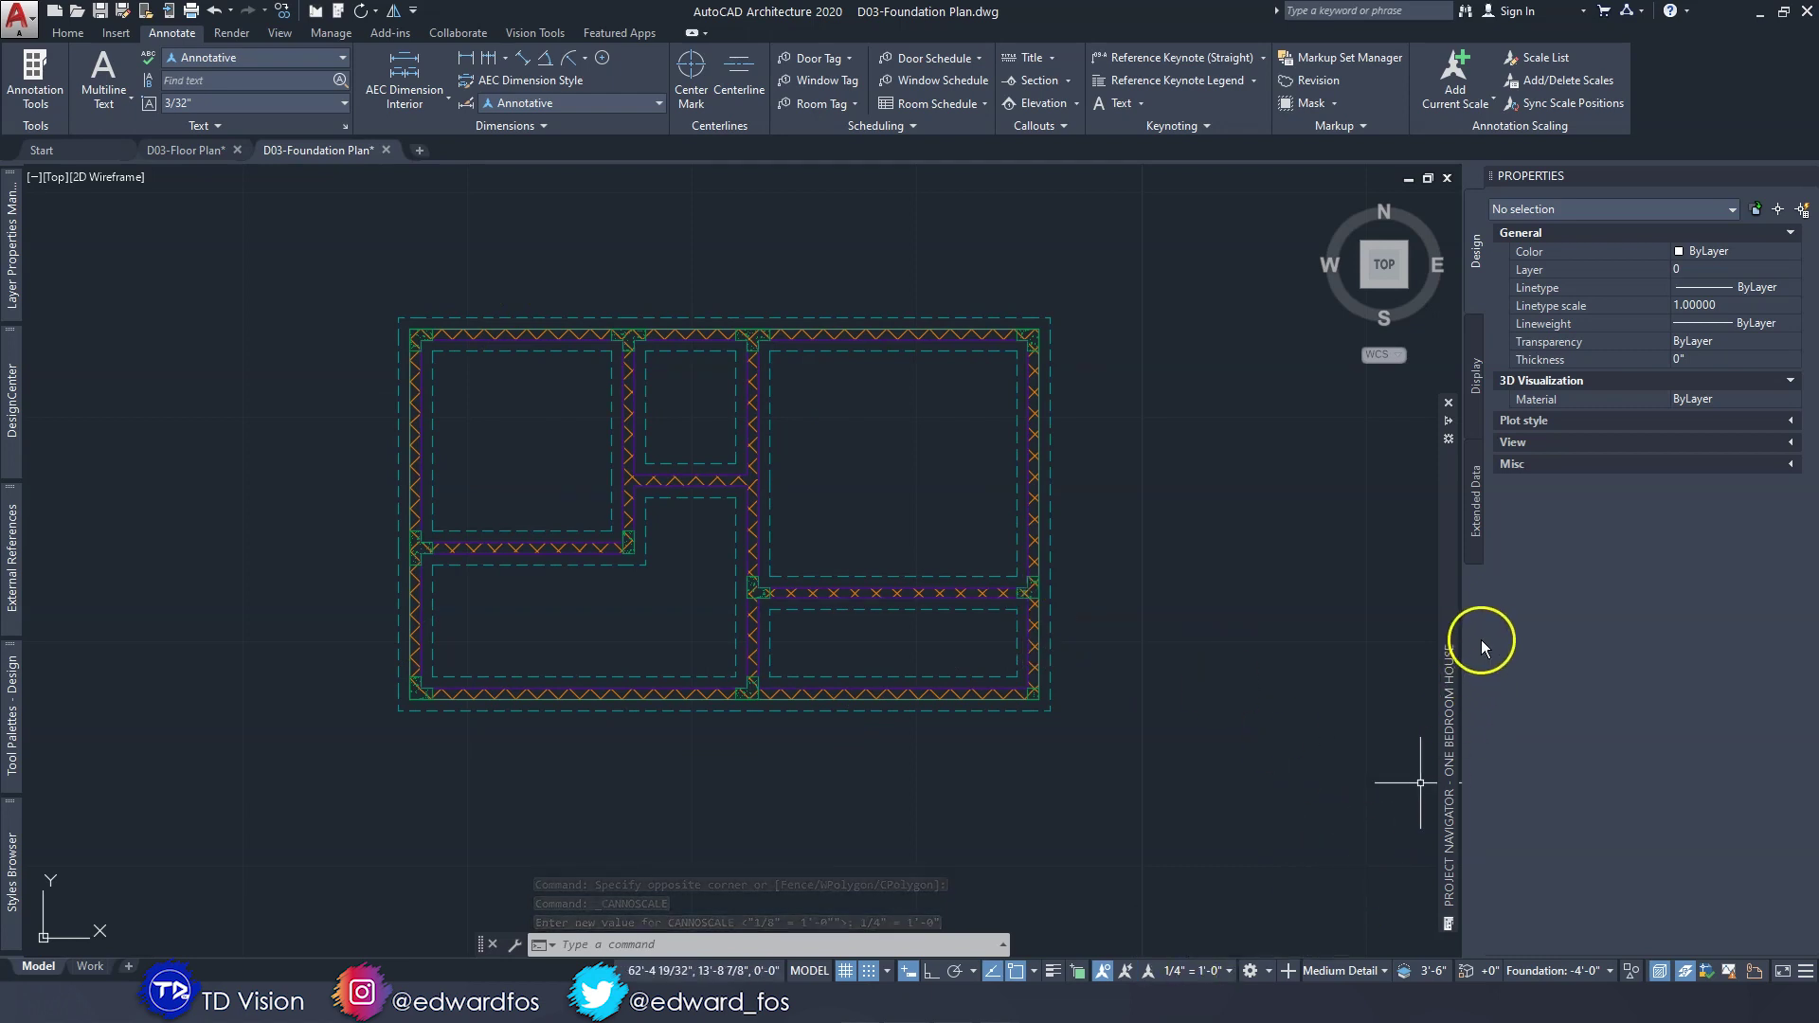
# Overlay the Grid Lines element from the project's constructs onto the foundation plan as an external reference.
pyautogui.moveTo(1451, 617)
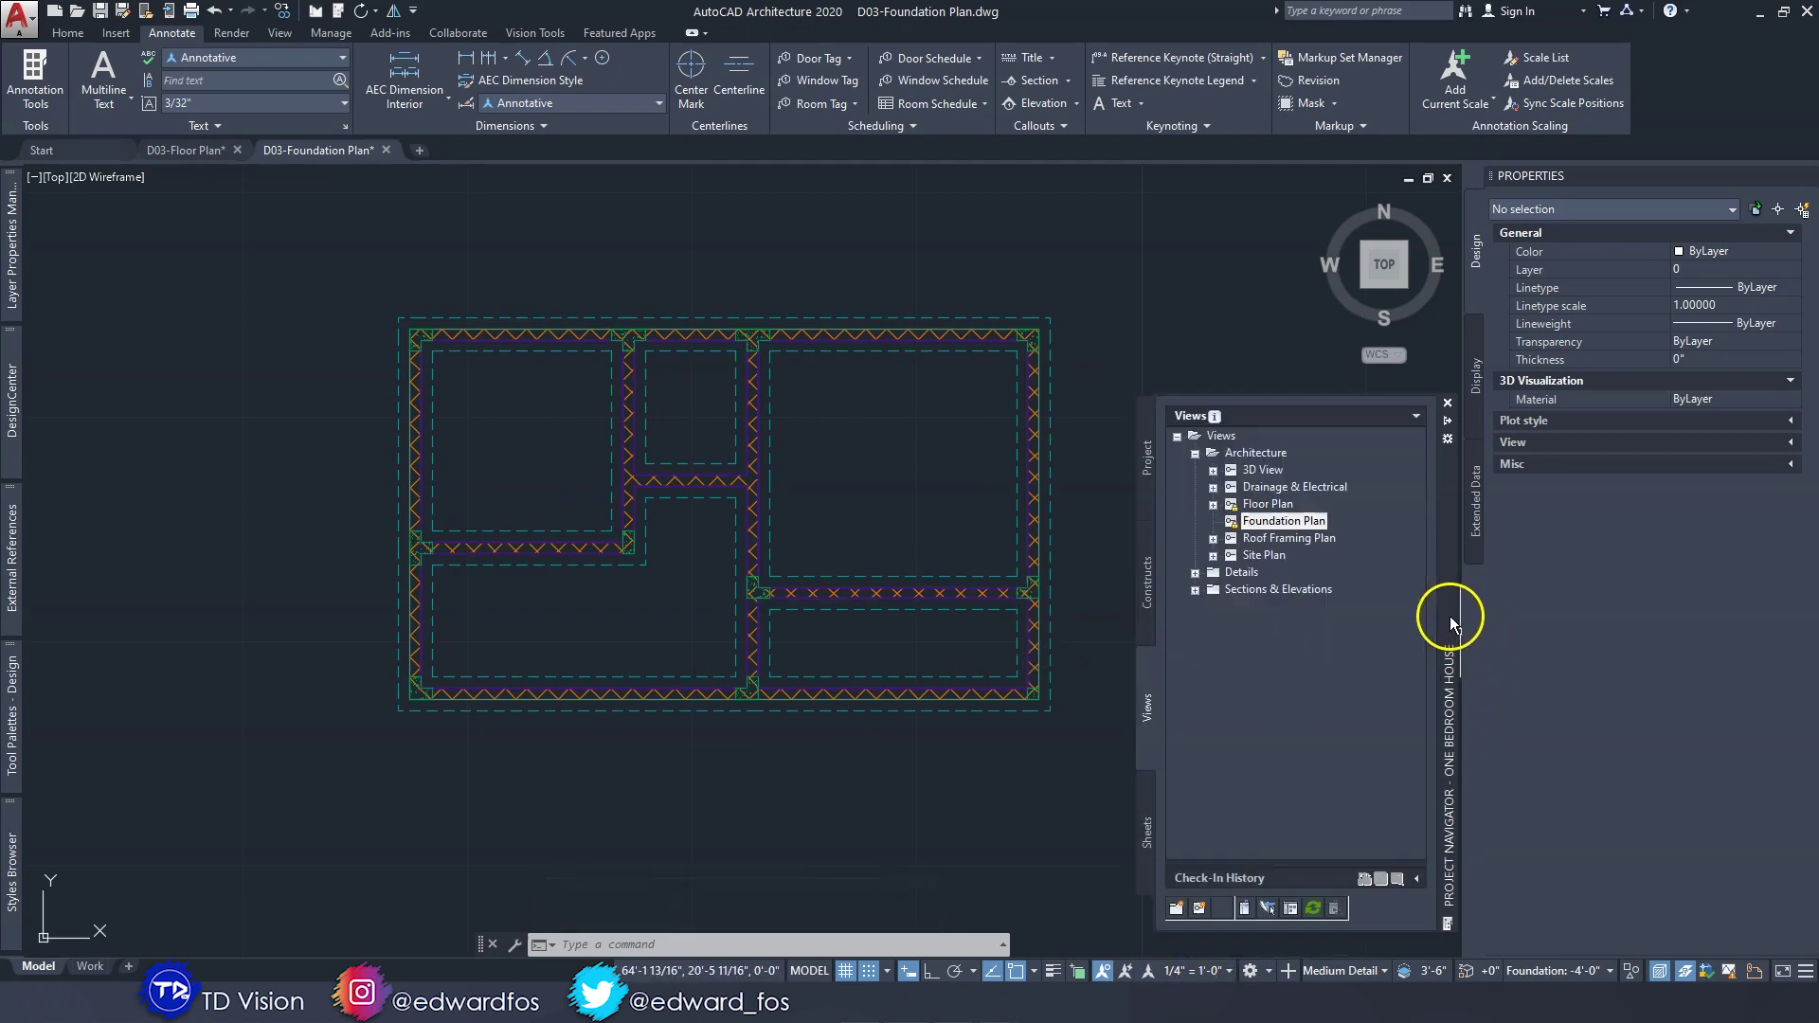
pyautogui.click(1147, 587)
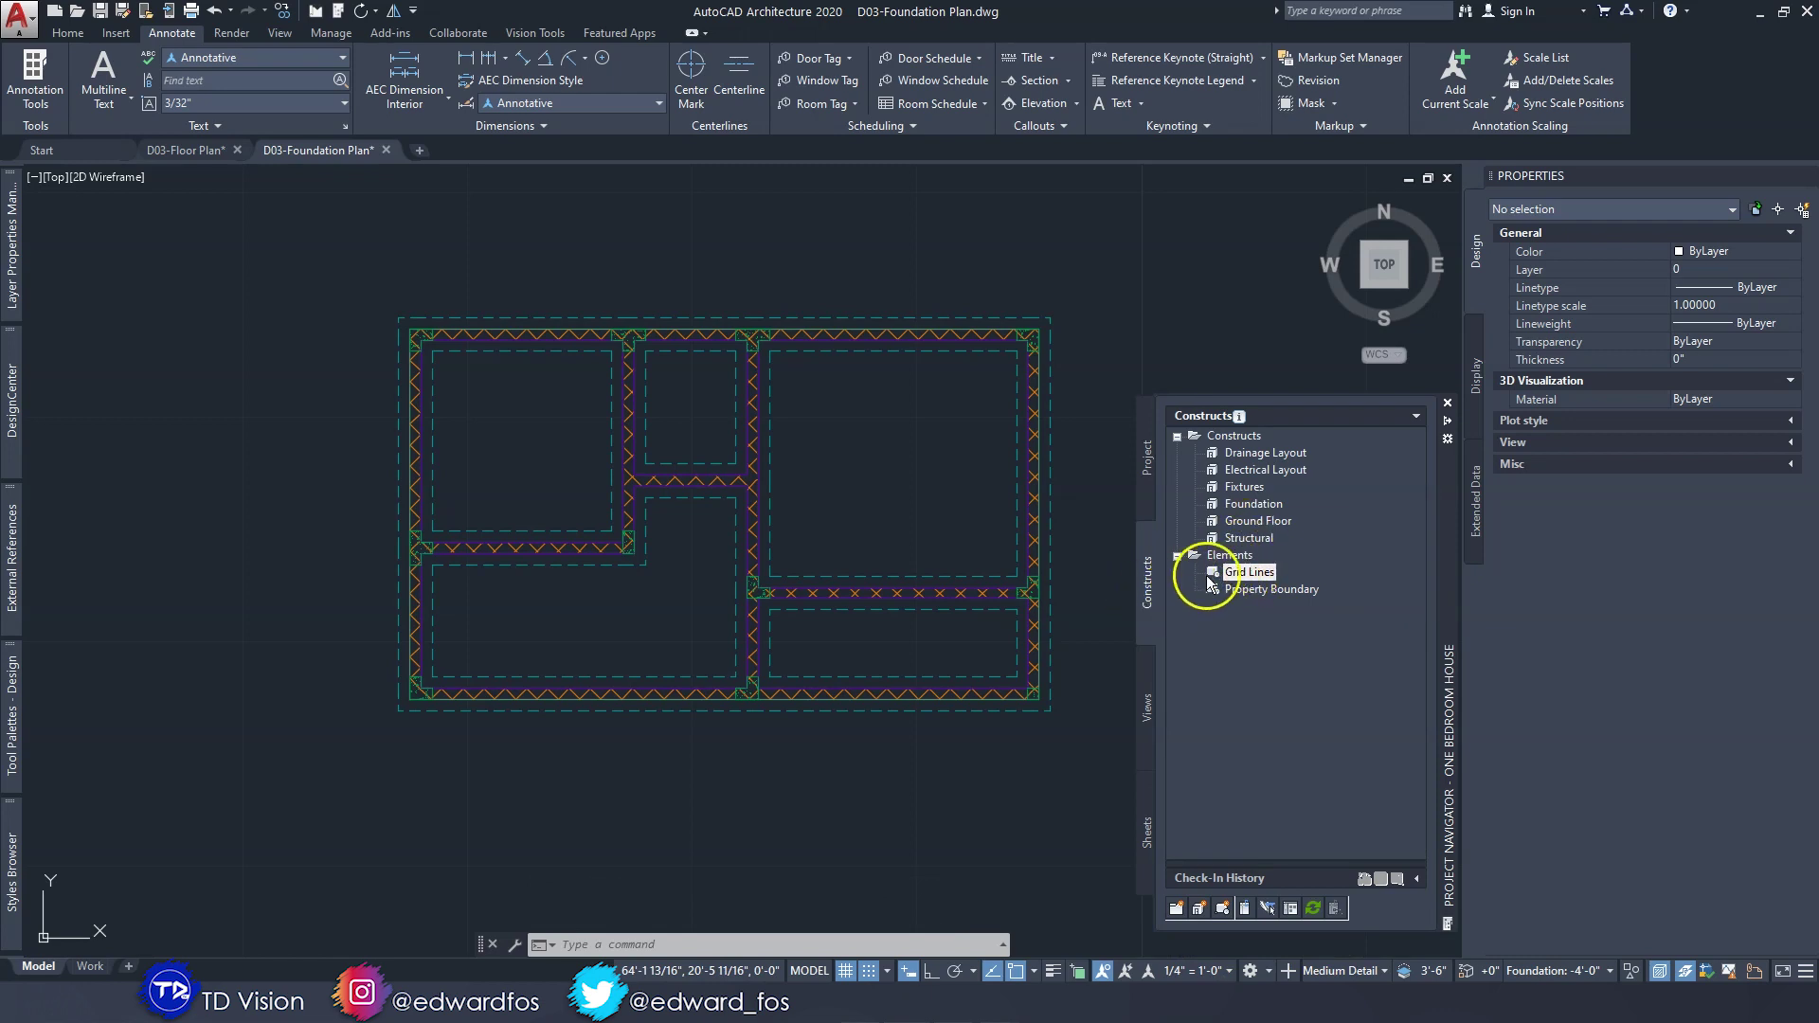
pyautogui.rightClick(1244, 578)
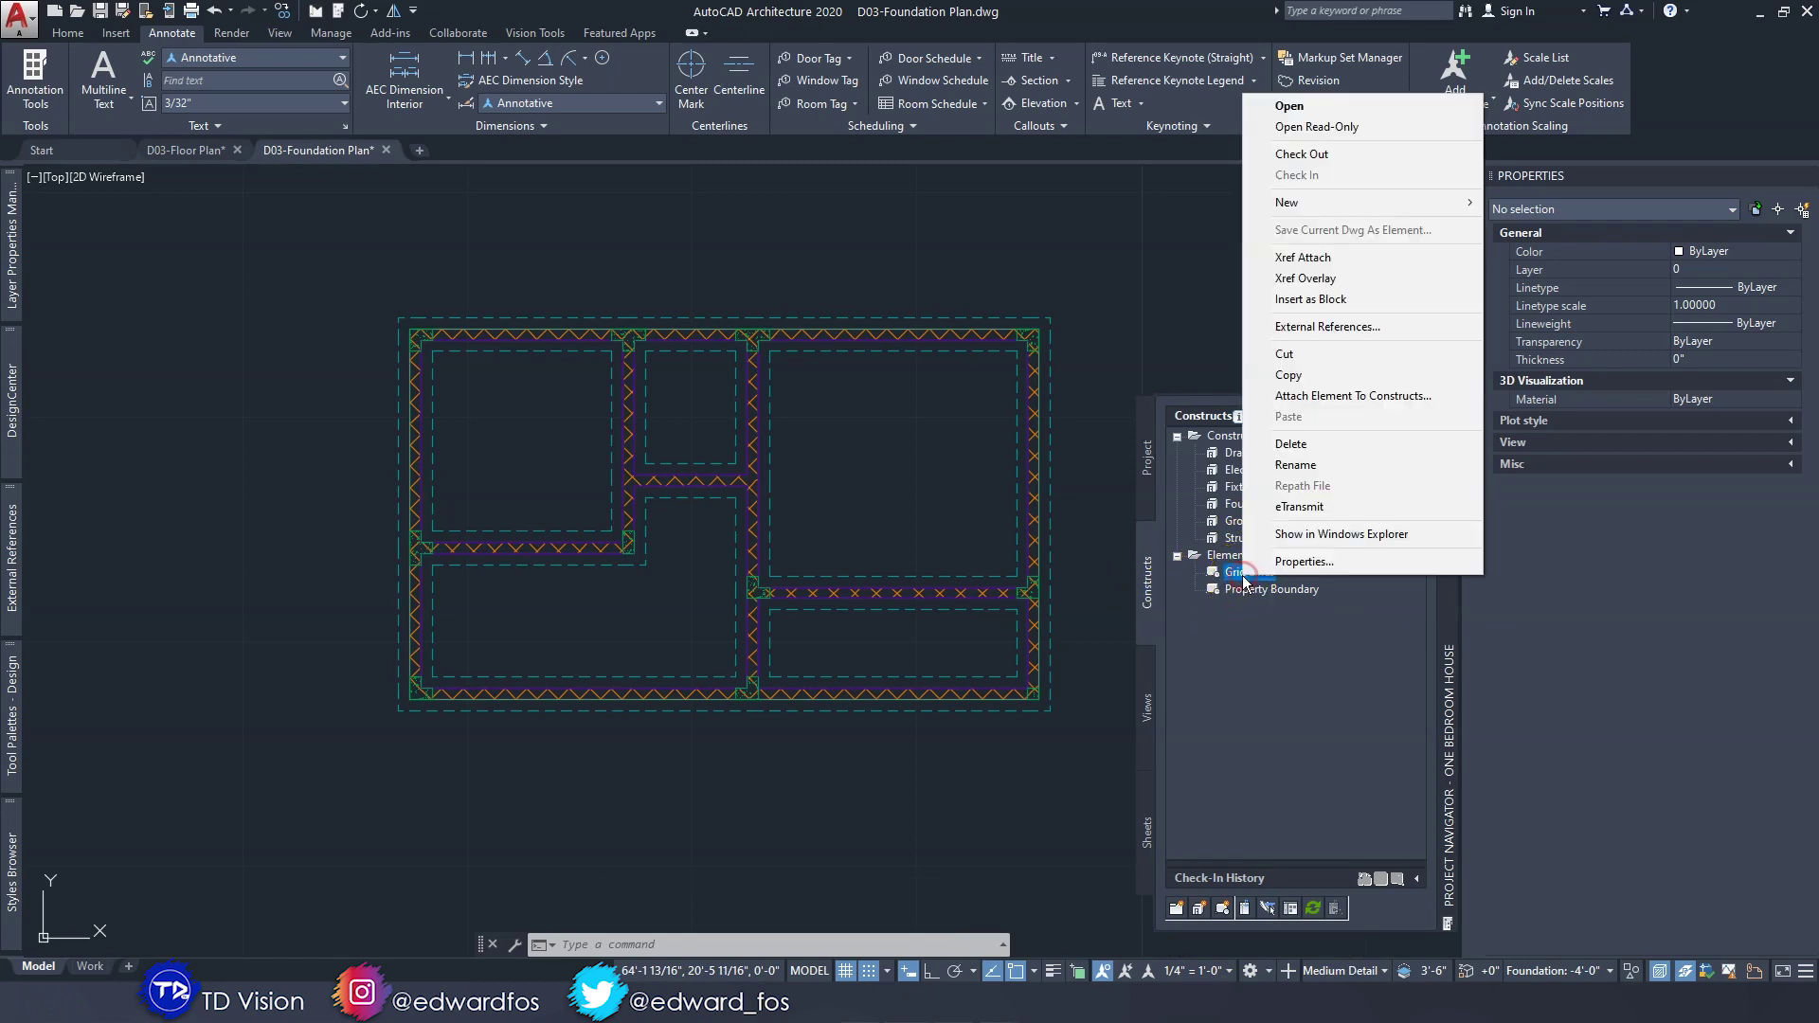
pyautogui.click(1320, 280)
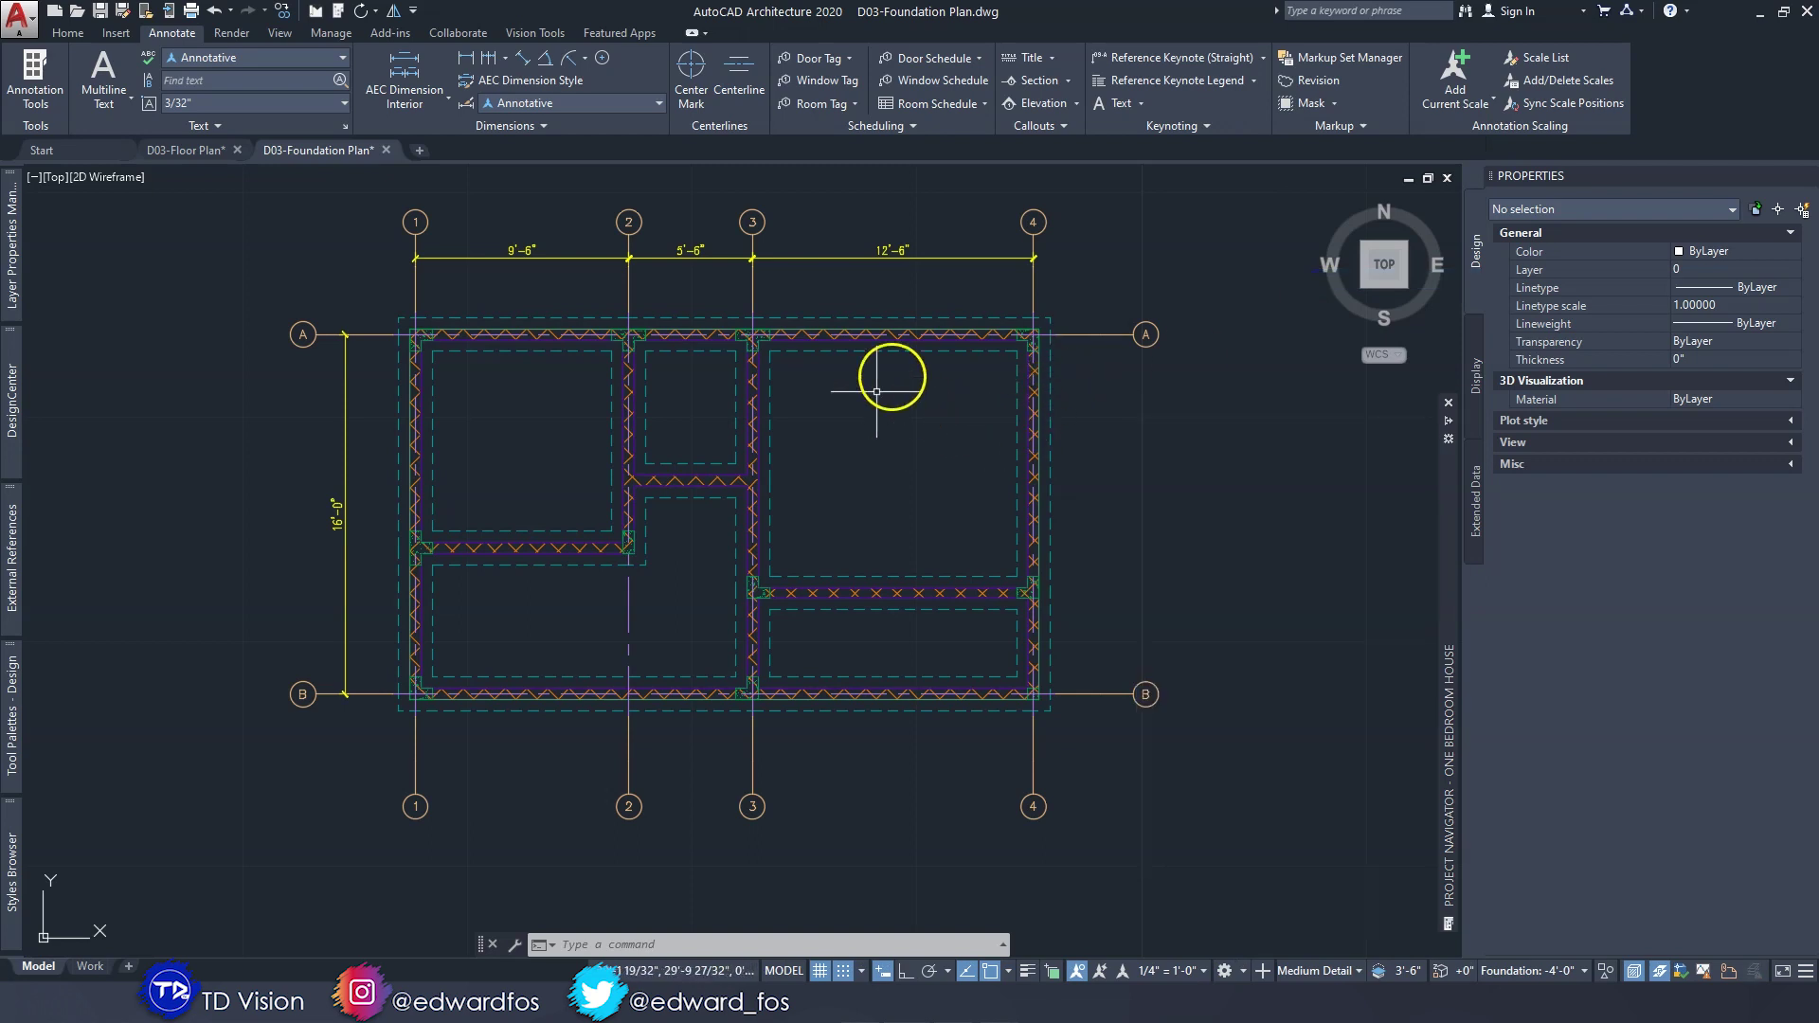
pyautogui.moveTo(943, 433)
pyautogui.mouseDown(button='middle')
pyautogui.moveTo(995, 488)
pyautogui.moveTo(1064, 512)
pyautogui.moveTo(1077, 477)
pyautogui.mouseUp(button='middle')
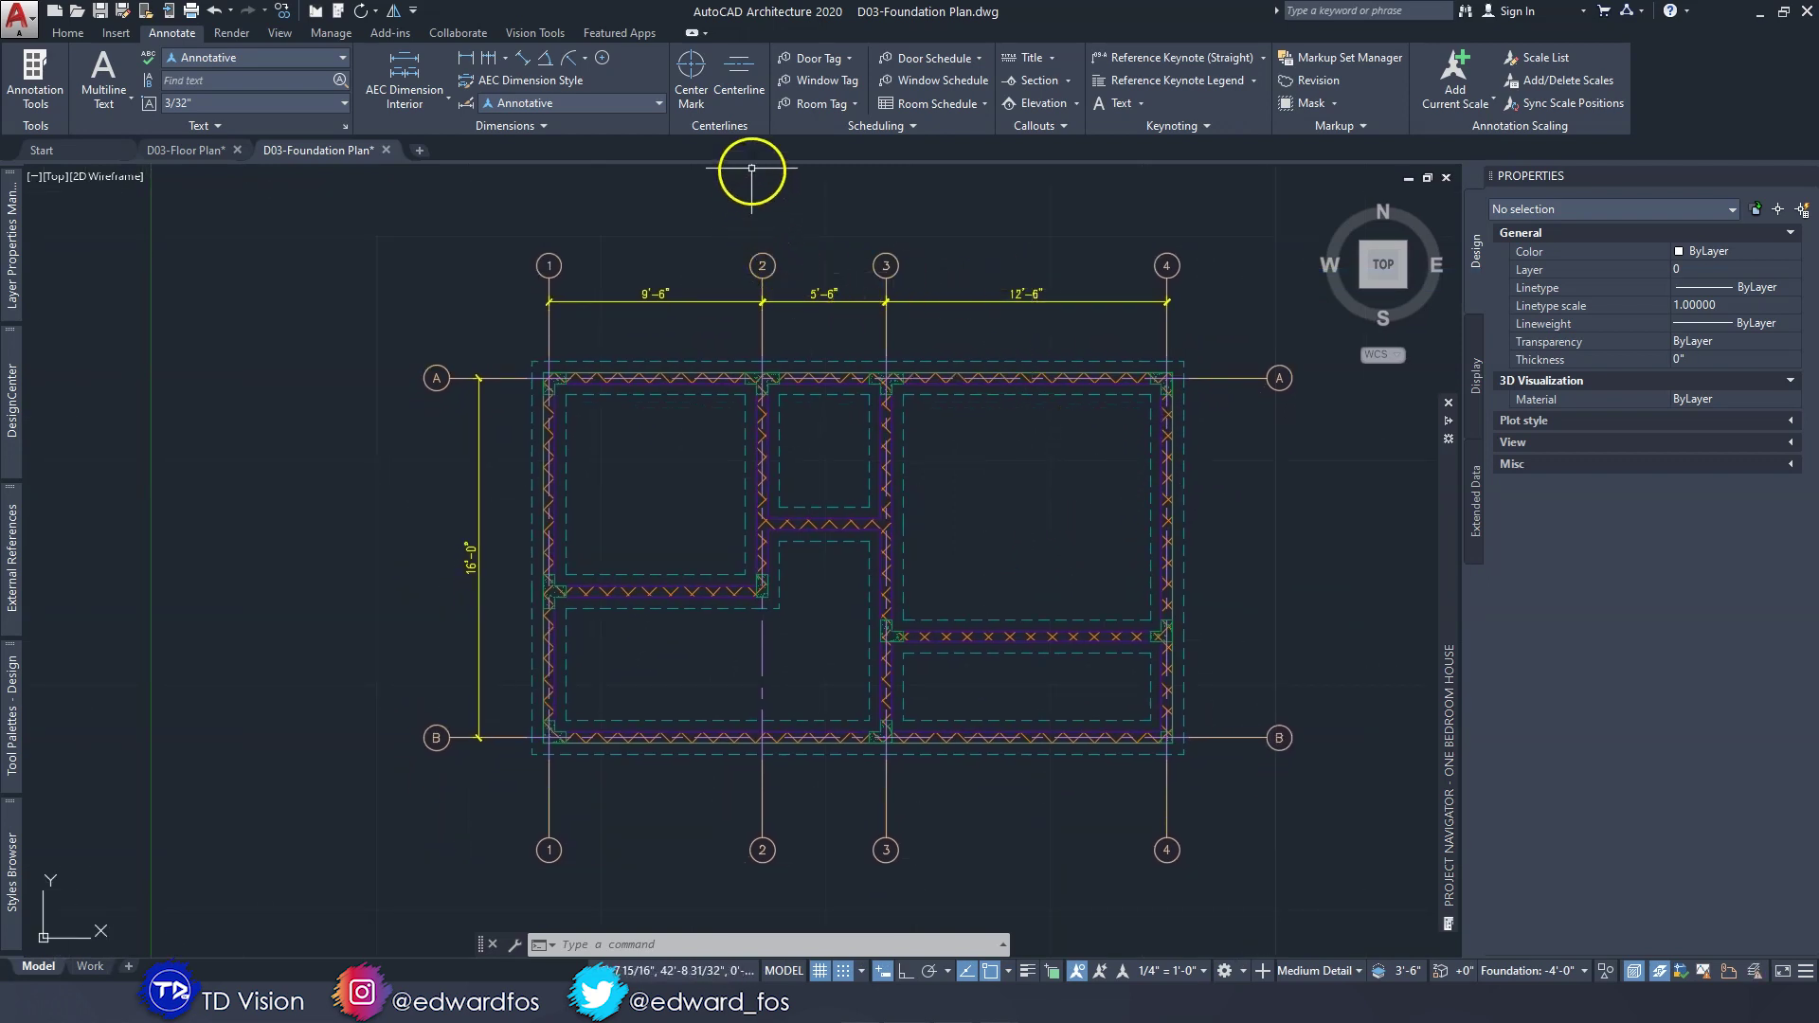
# Freeze the layer of the grid line dimensions using one of the dimensions above the foundation plan.
pyautogui.press('Escape')
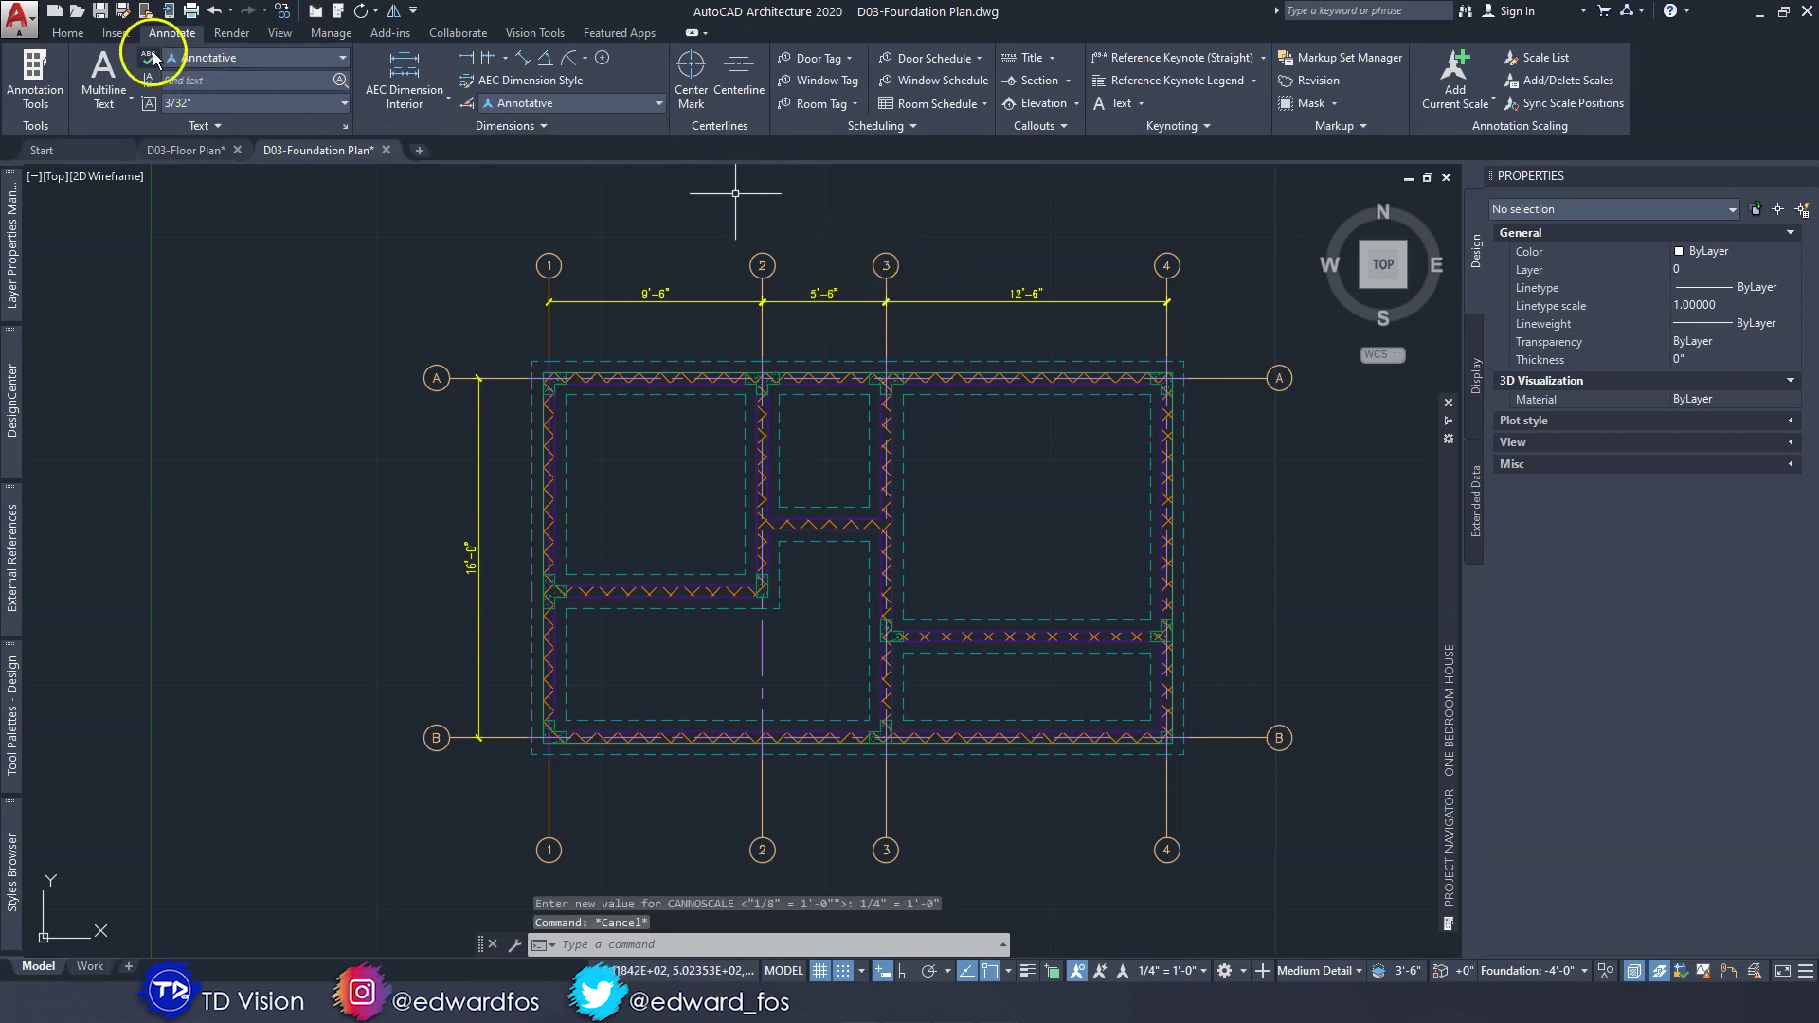
pyautogui.click(66, 36)
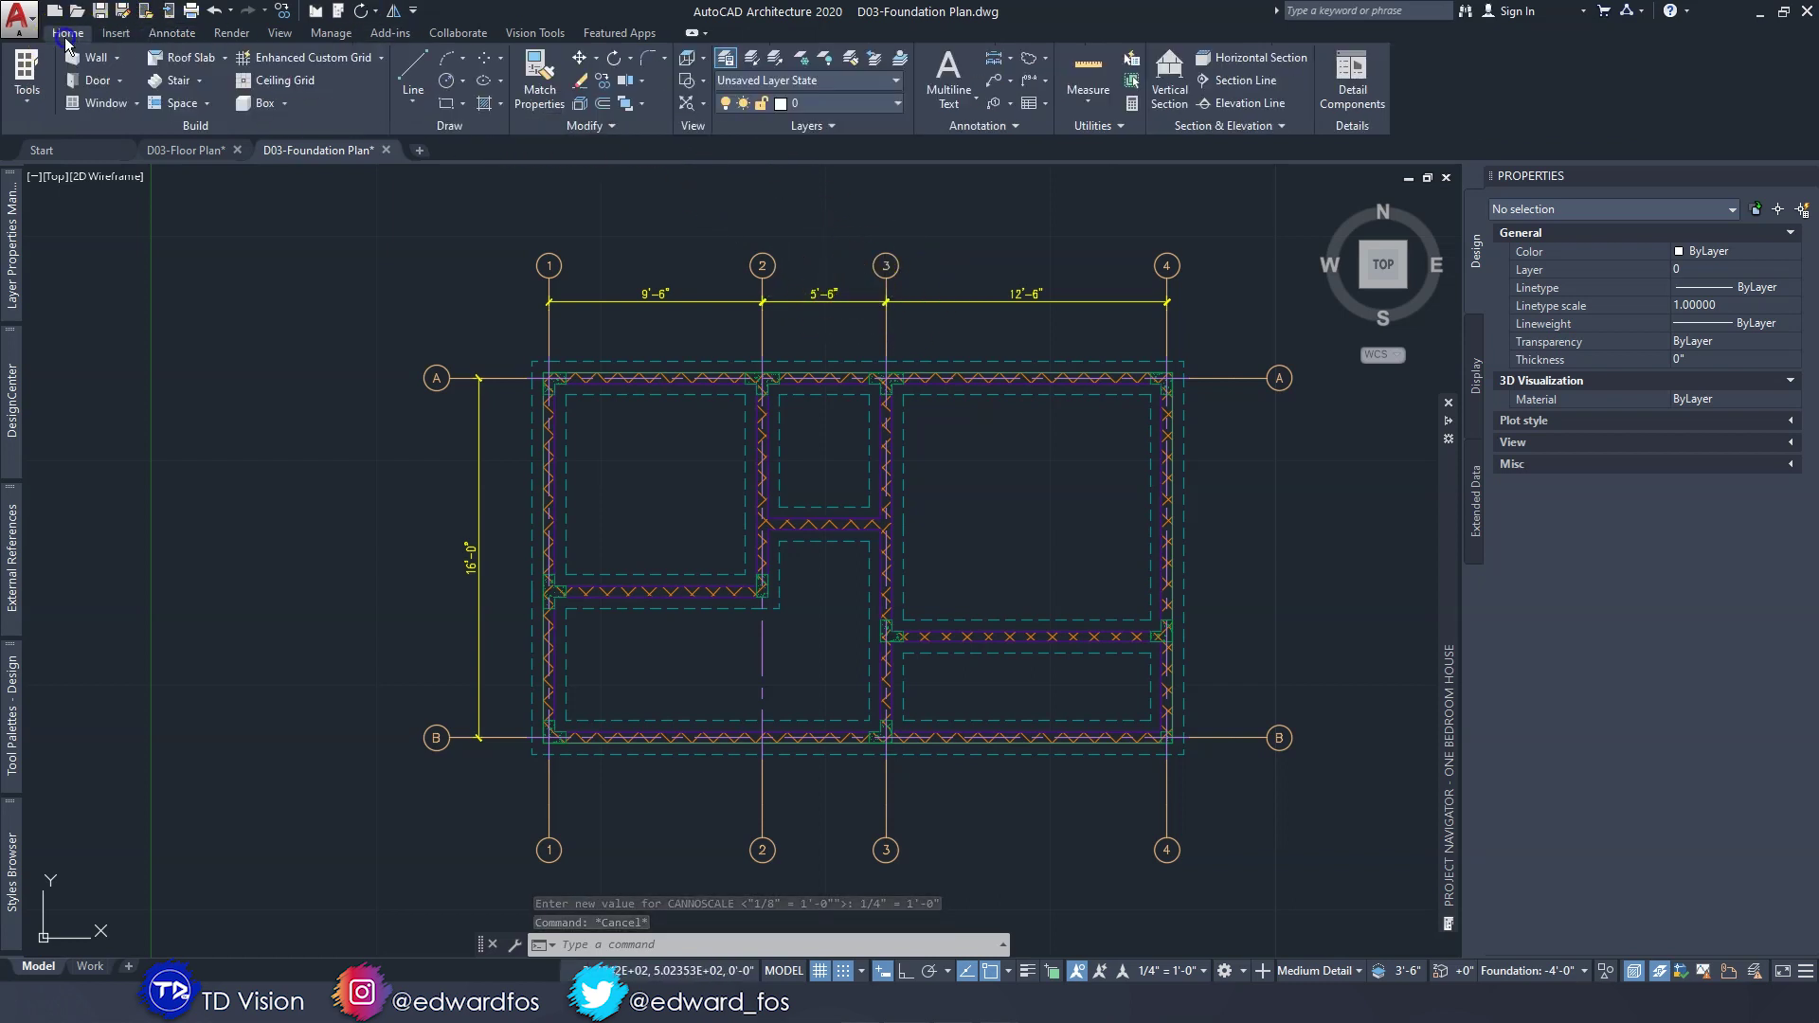
pyautogui.click(826, 59)
pyautogui.click(846, 308)
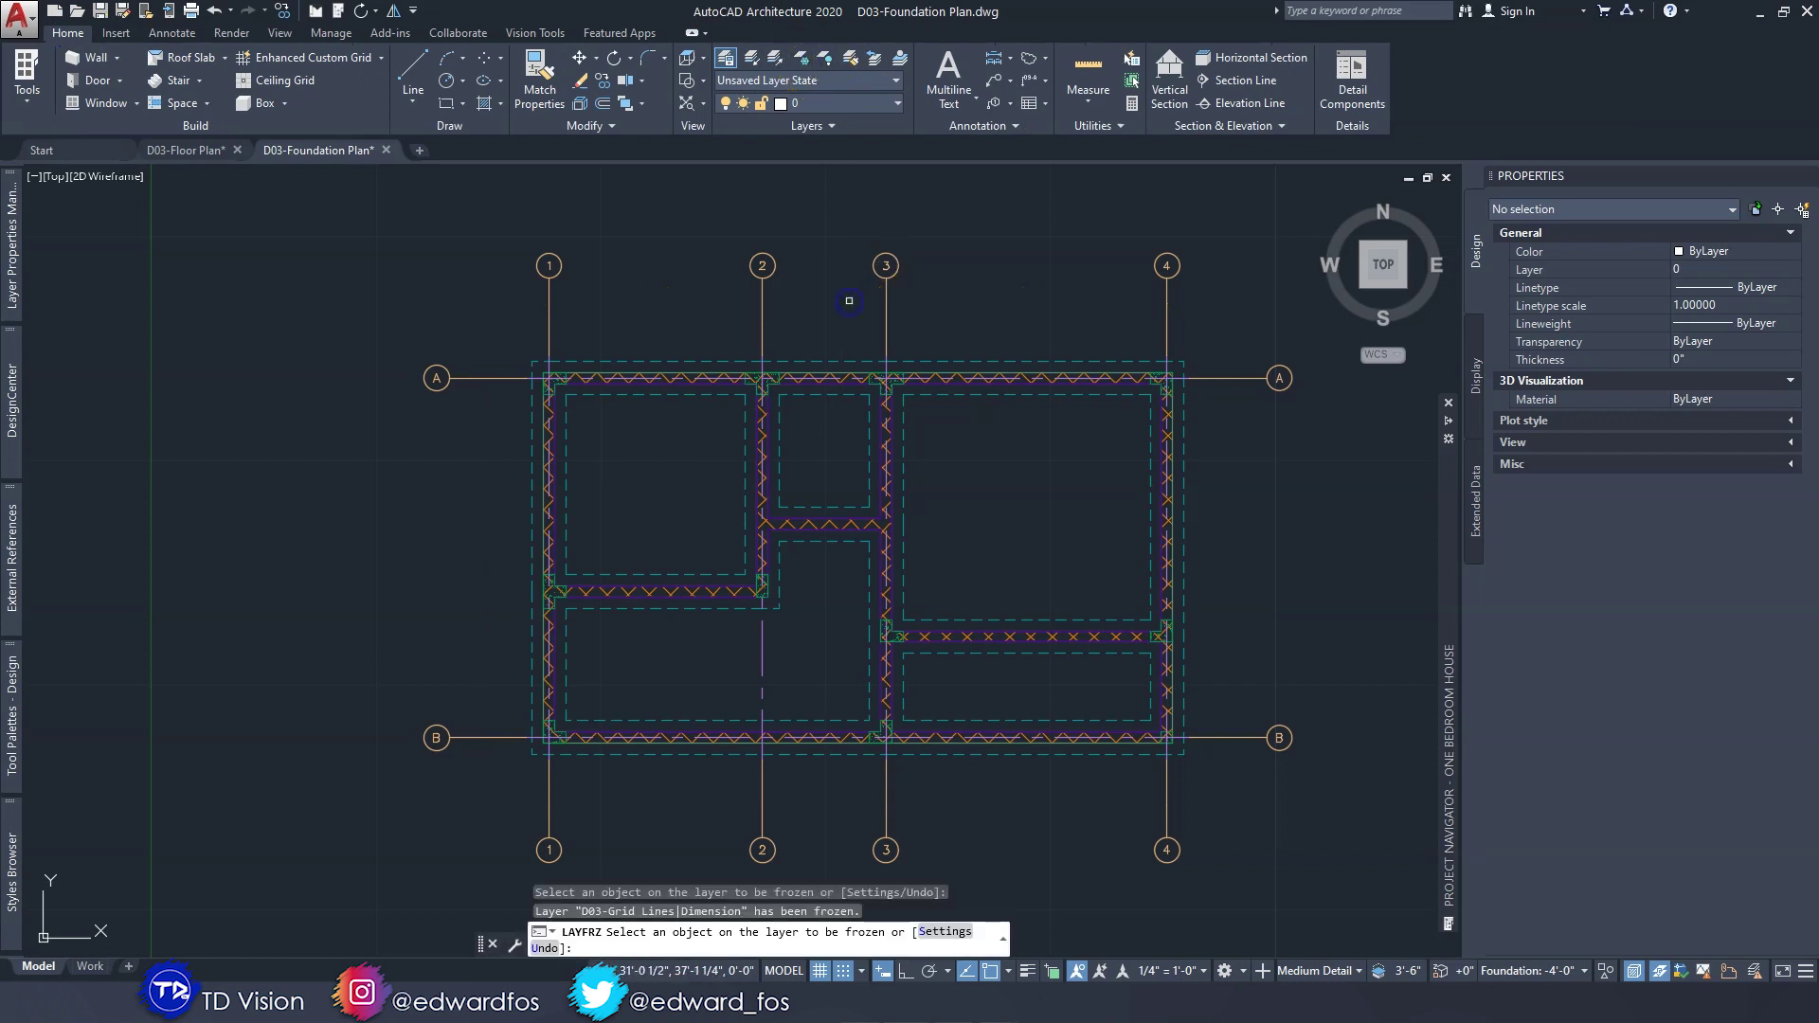
pyautogui.press('Escape')
pyautogui.press('Escape')
pyautogui.press('Escape')
pyautogui.moveTo(804, 496); pyautogui.dragTo(808, 479, button='middle')
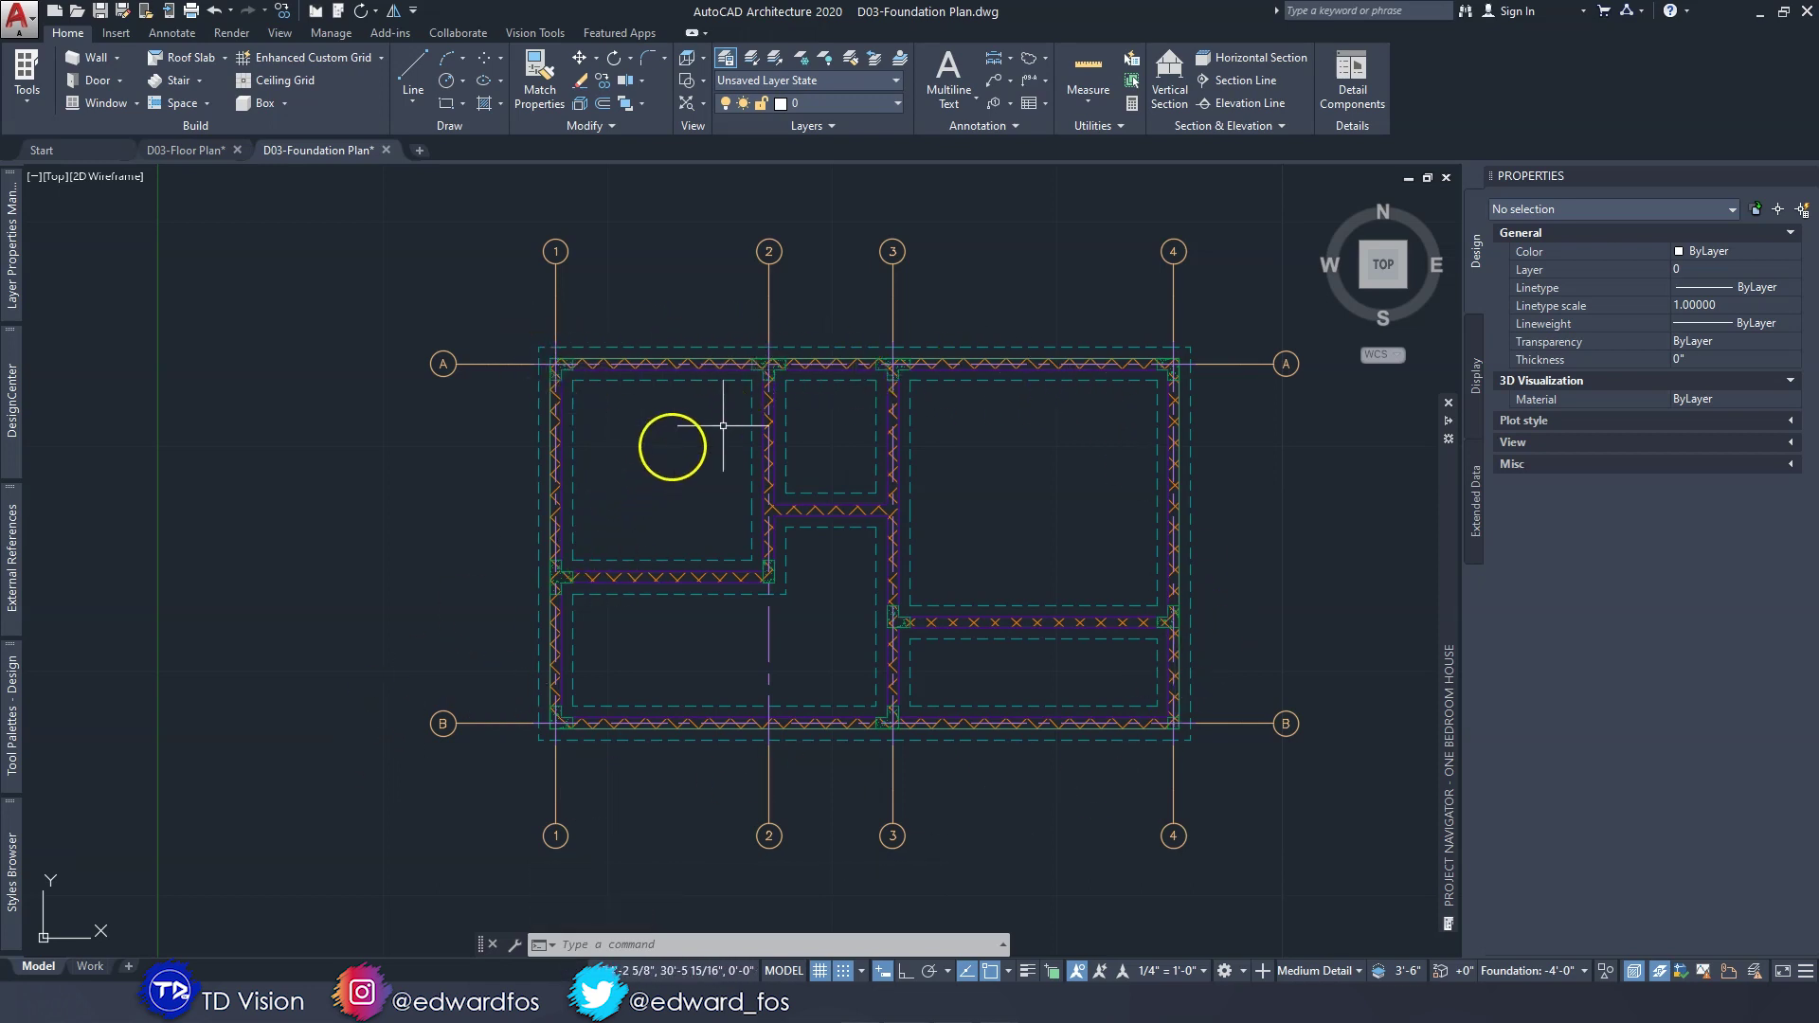
# Review the dimension arrangement in the Floor Plan drawing and return to the Foundation Plan drawing.
pyautogui.click(188, 151)
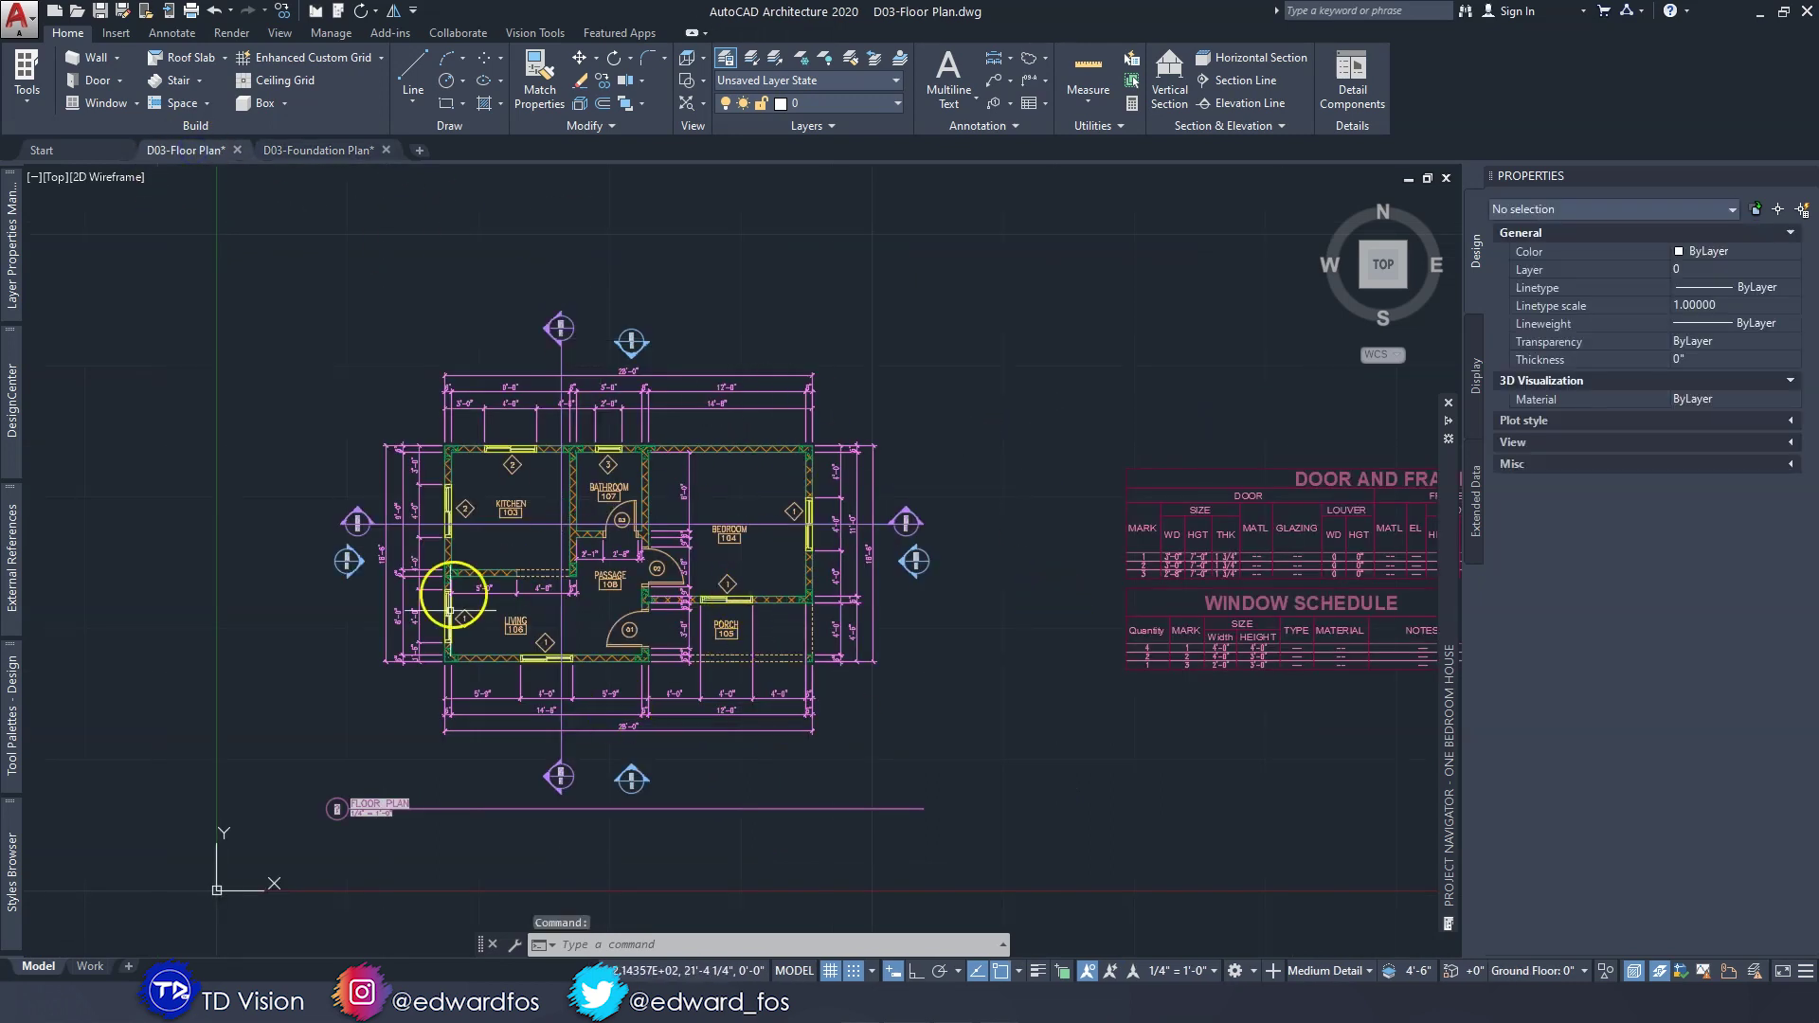
pyautogui.click(336, 152)
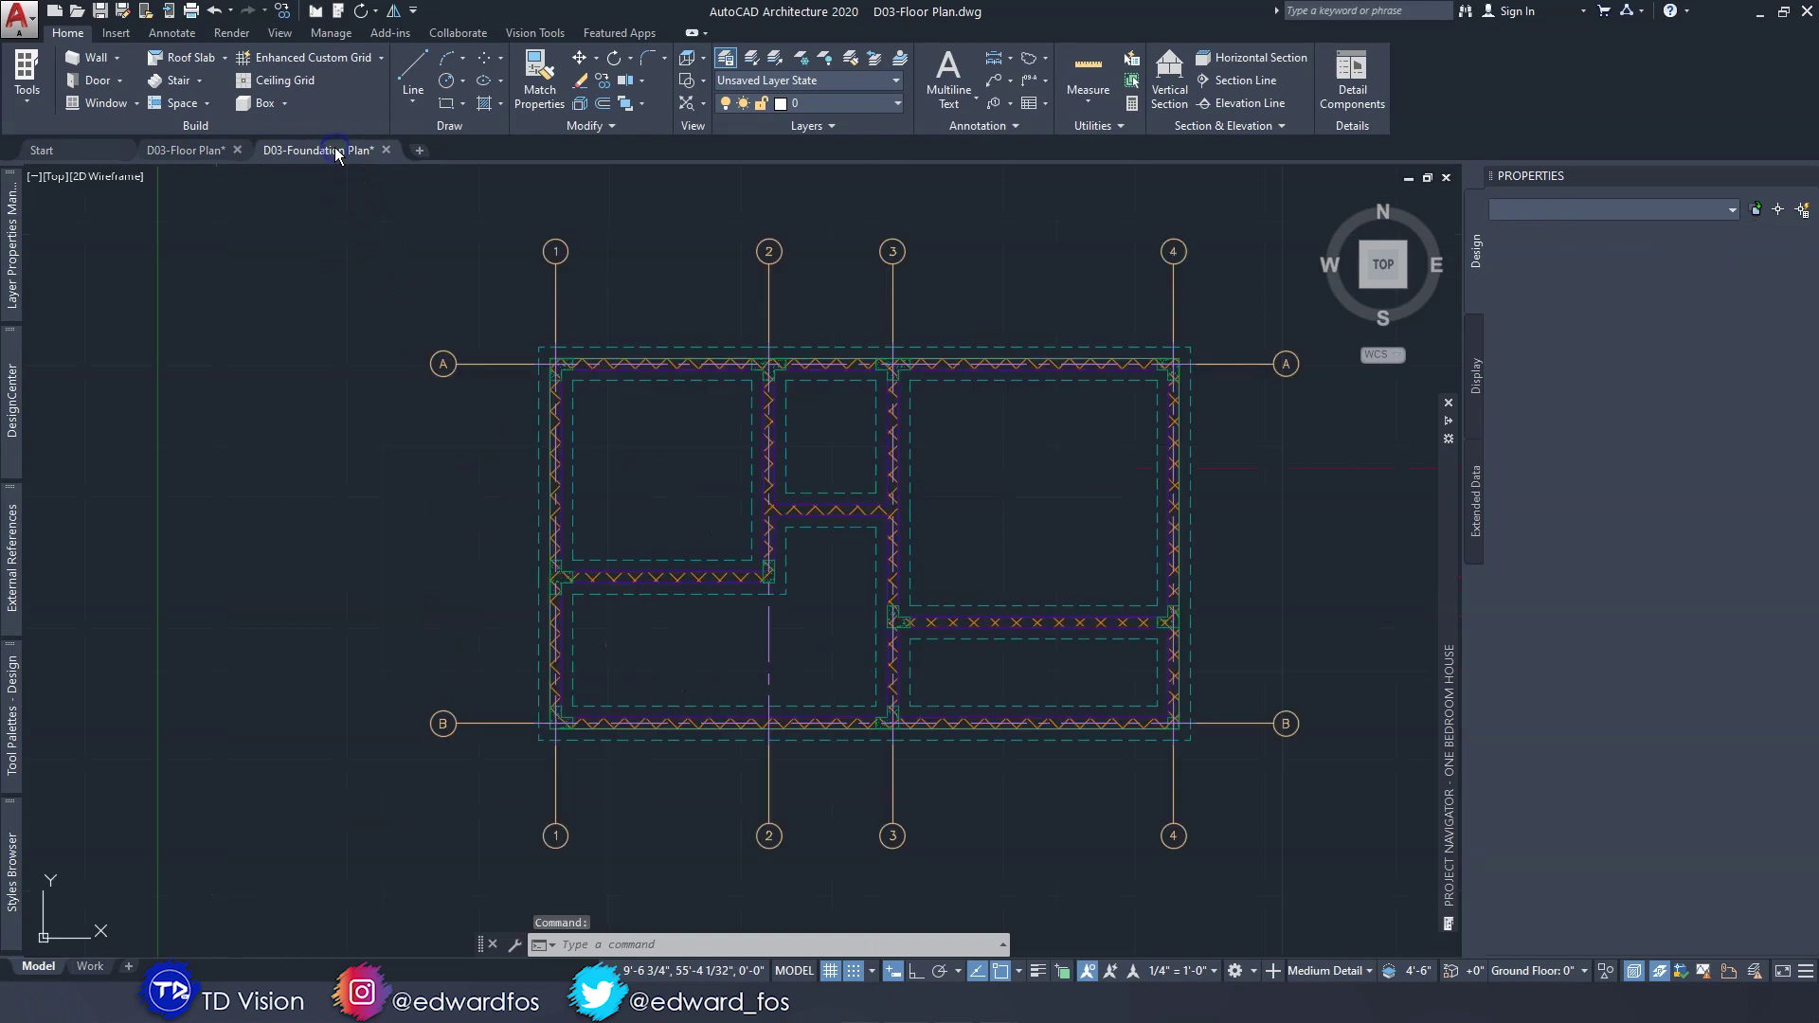
pyautogui.moveTo(971, 414); pyautogui.dragTo(971, 428, button='middle')
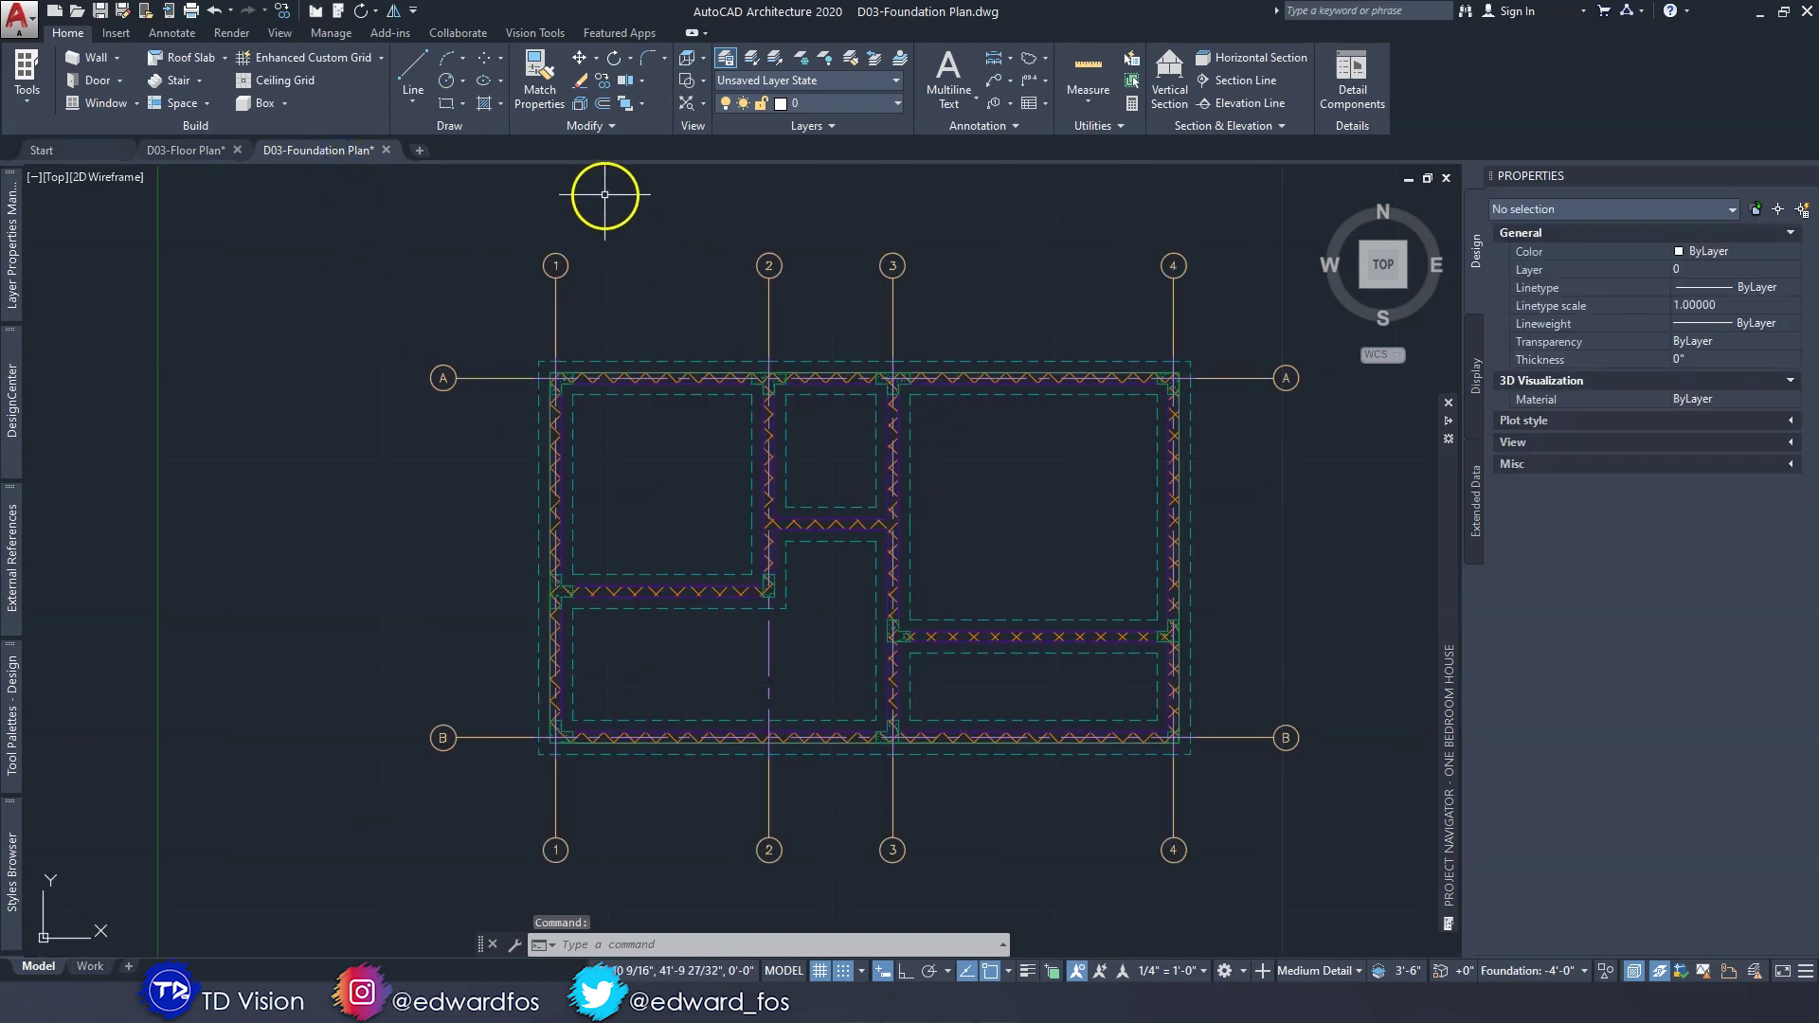
# Add an AEC Dimension Exterior to the foundation wall along grid line A, placed above the plan.
pyautogui.scroll(3, 955, 292)
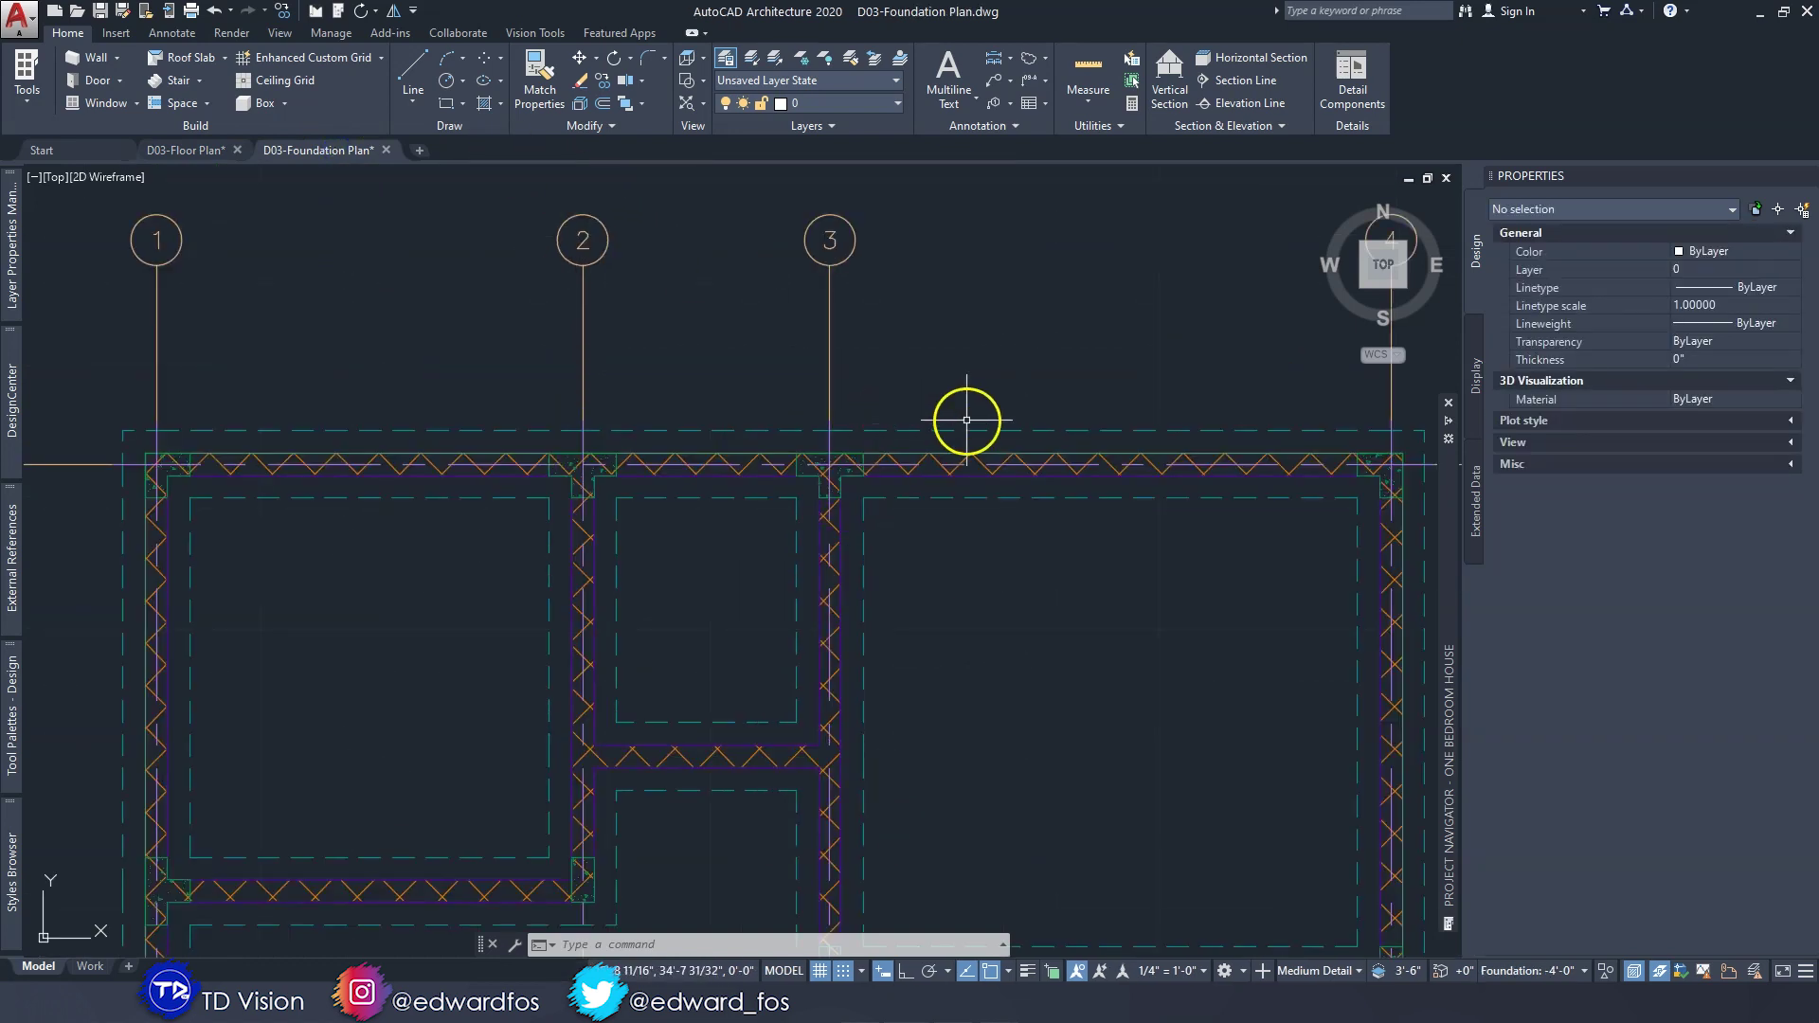
pyautogui.moveTo(950, 459); pyautogui.dragTo(946, 467, button='middle')
pyautogui.click(171, 32)
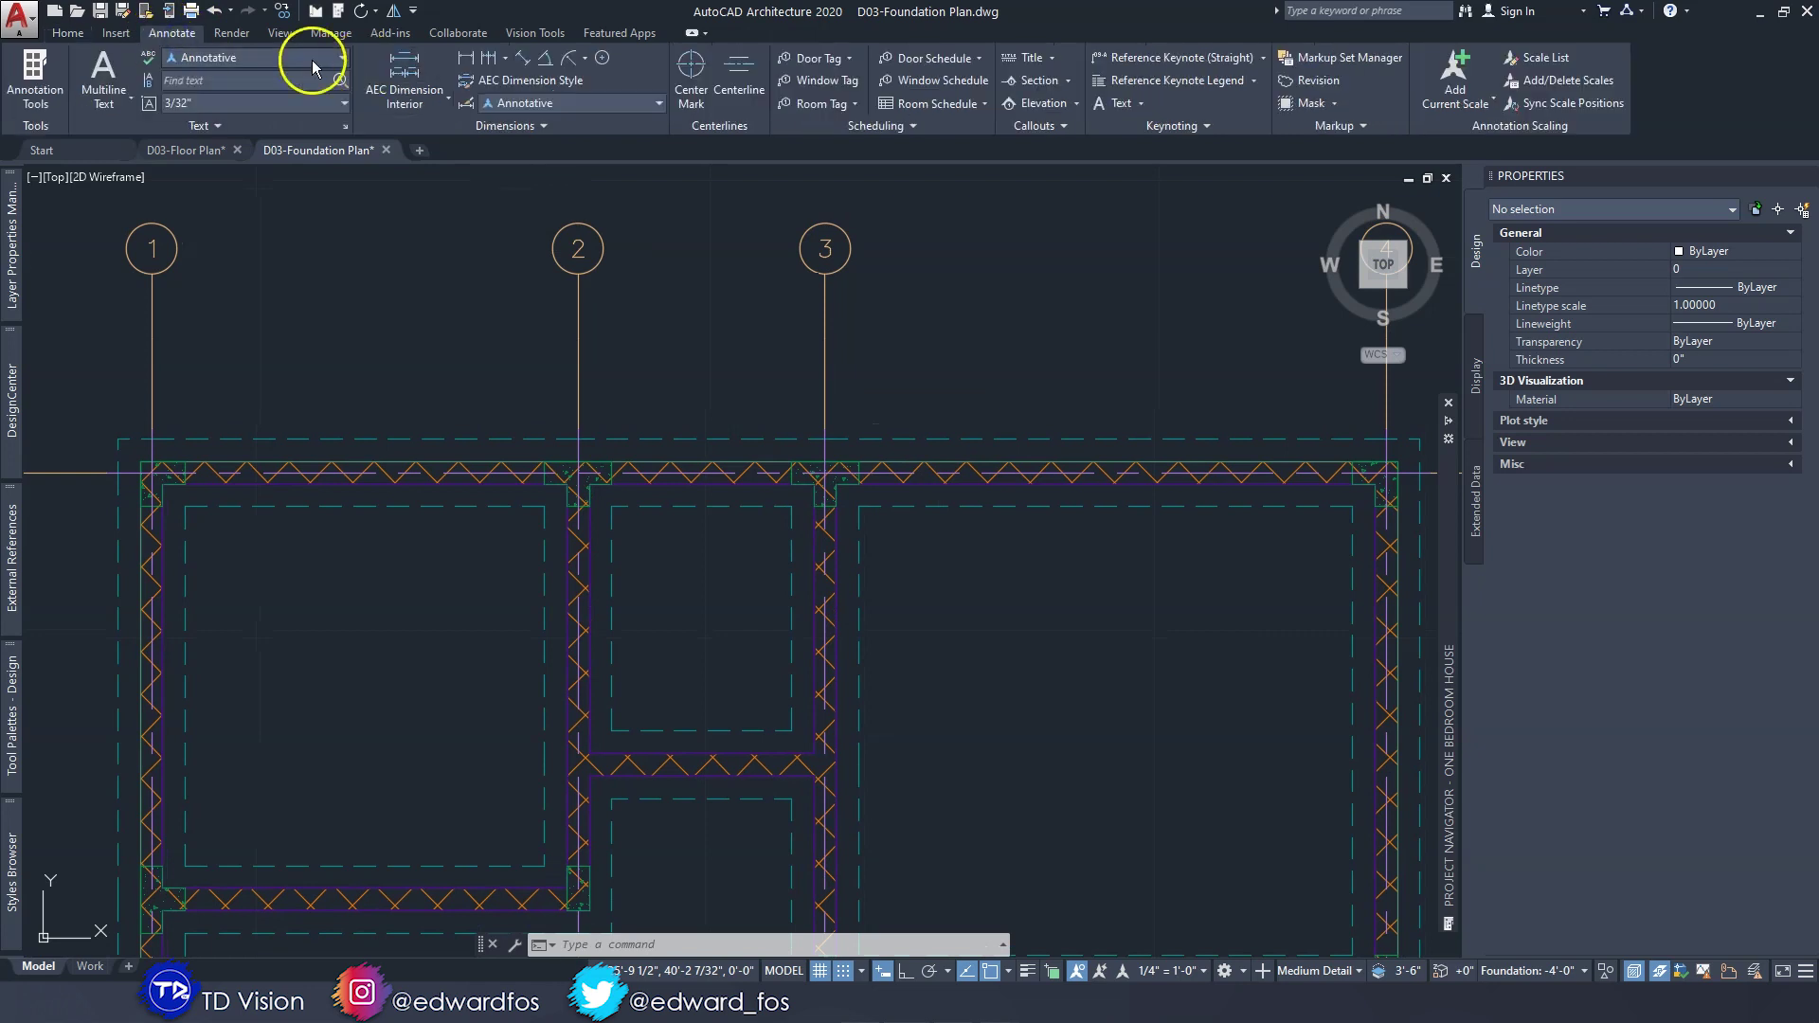
pyautogui.click(401, 100)
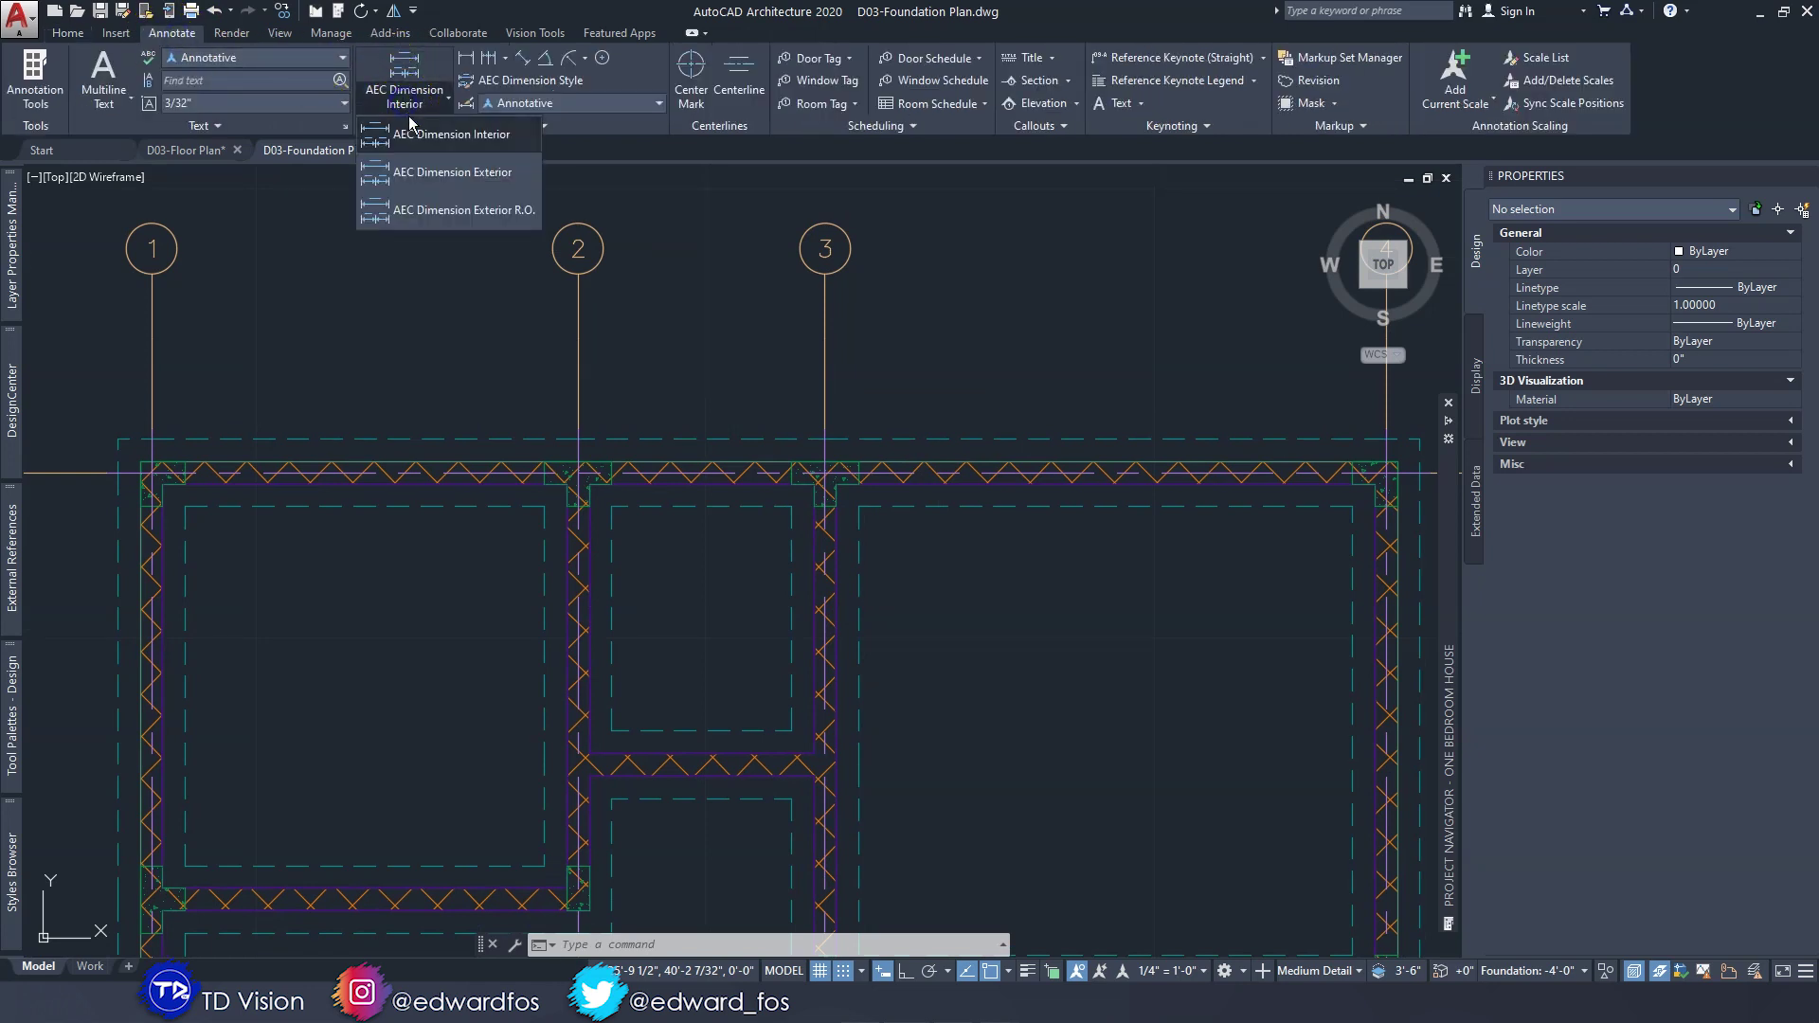
pyautogui.click(424, 173)
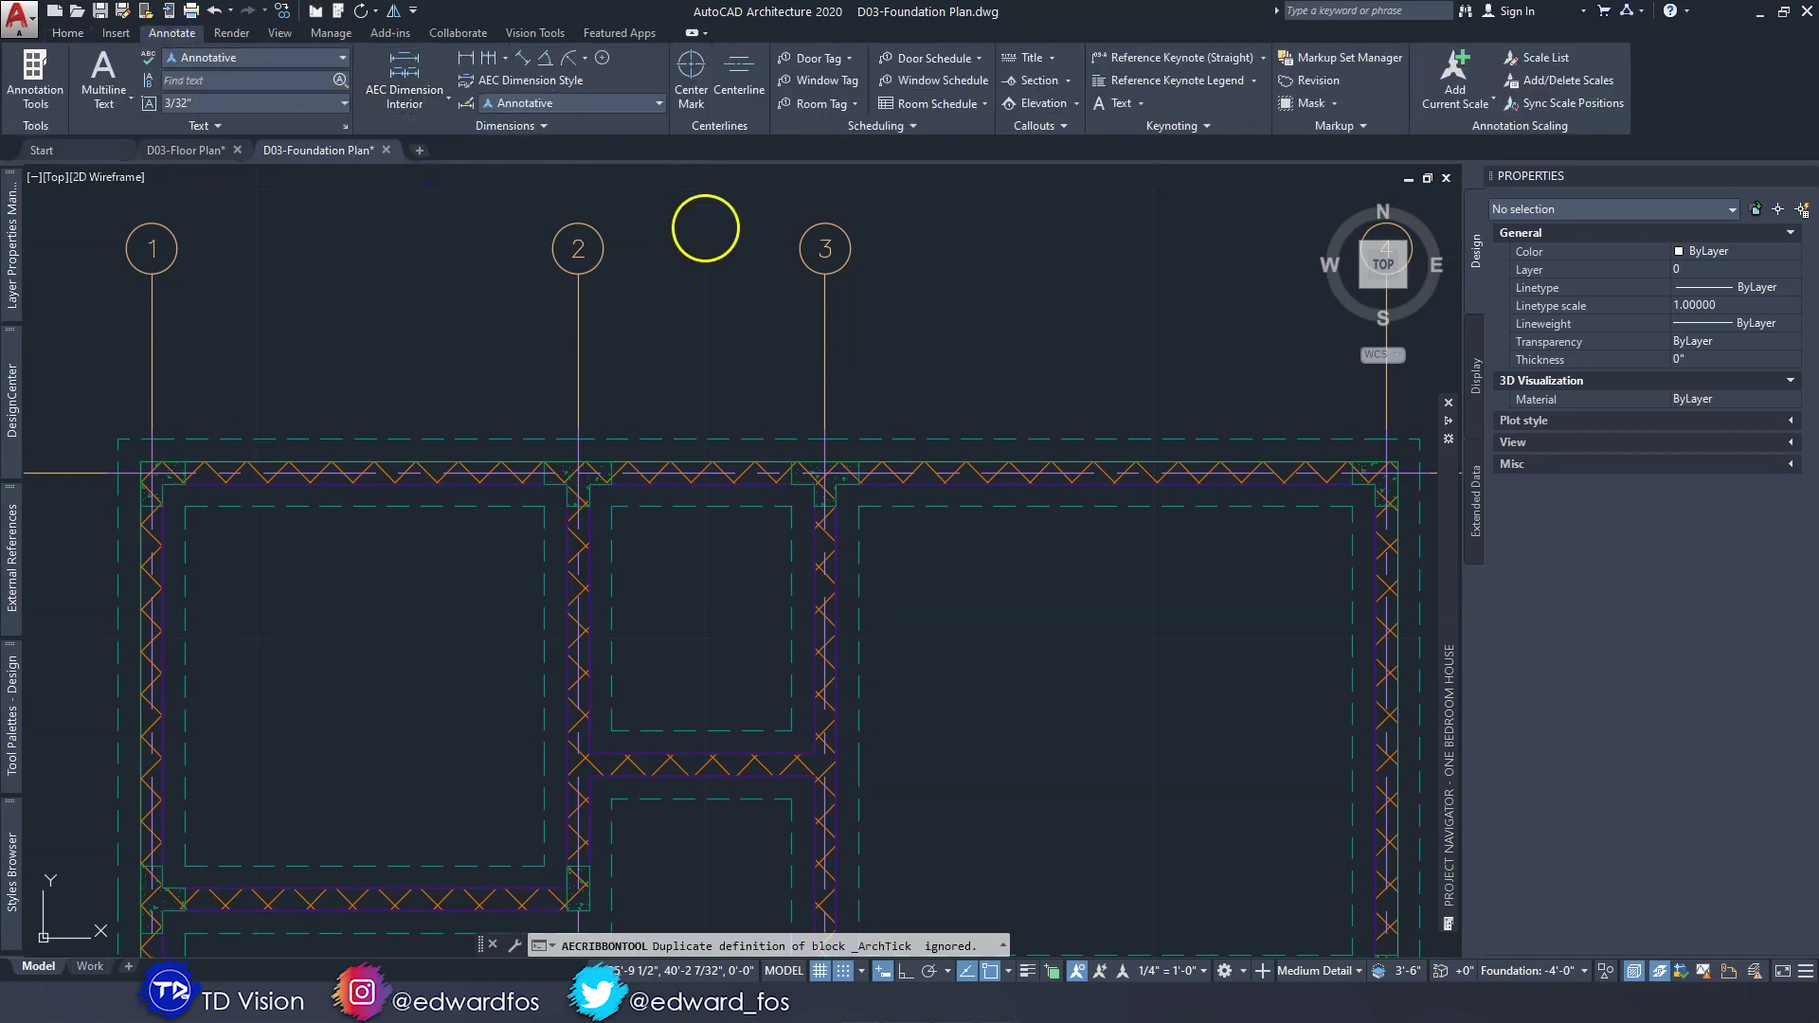
pyautogui.click(899, 441)
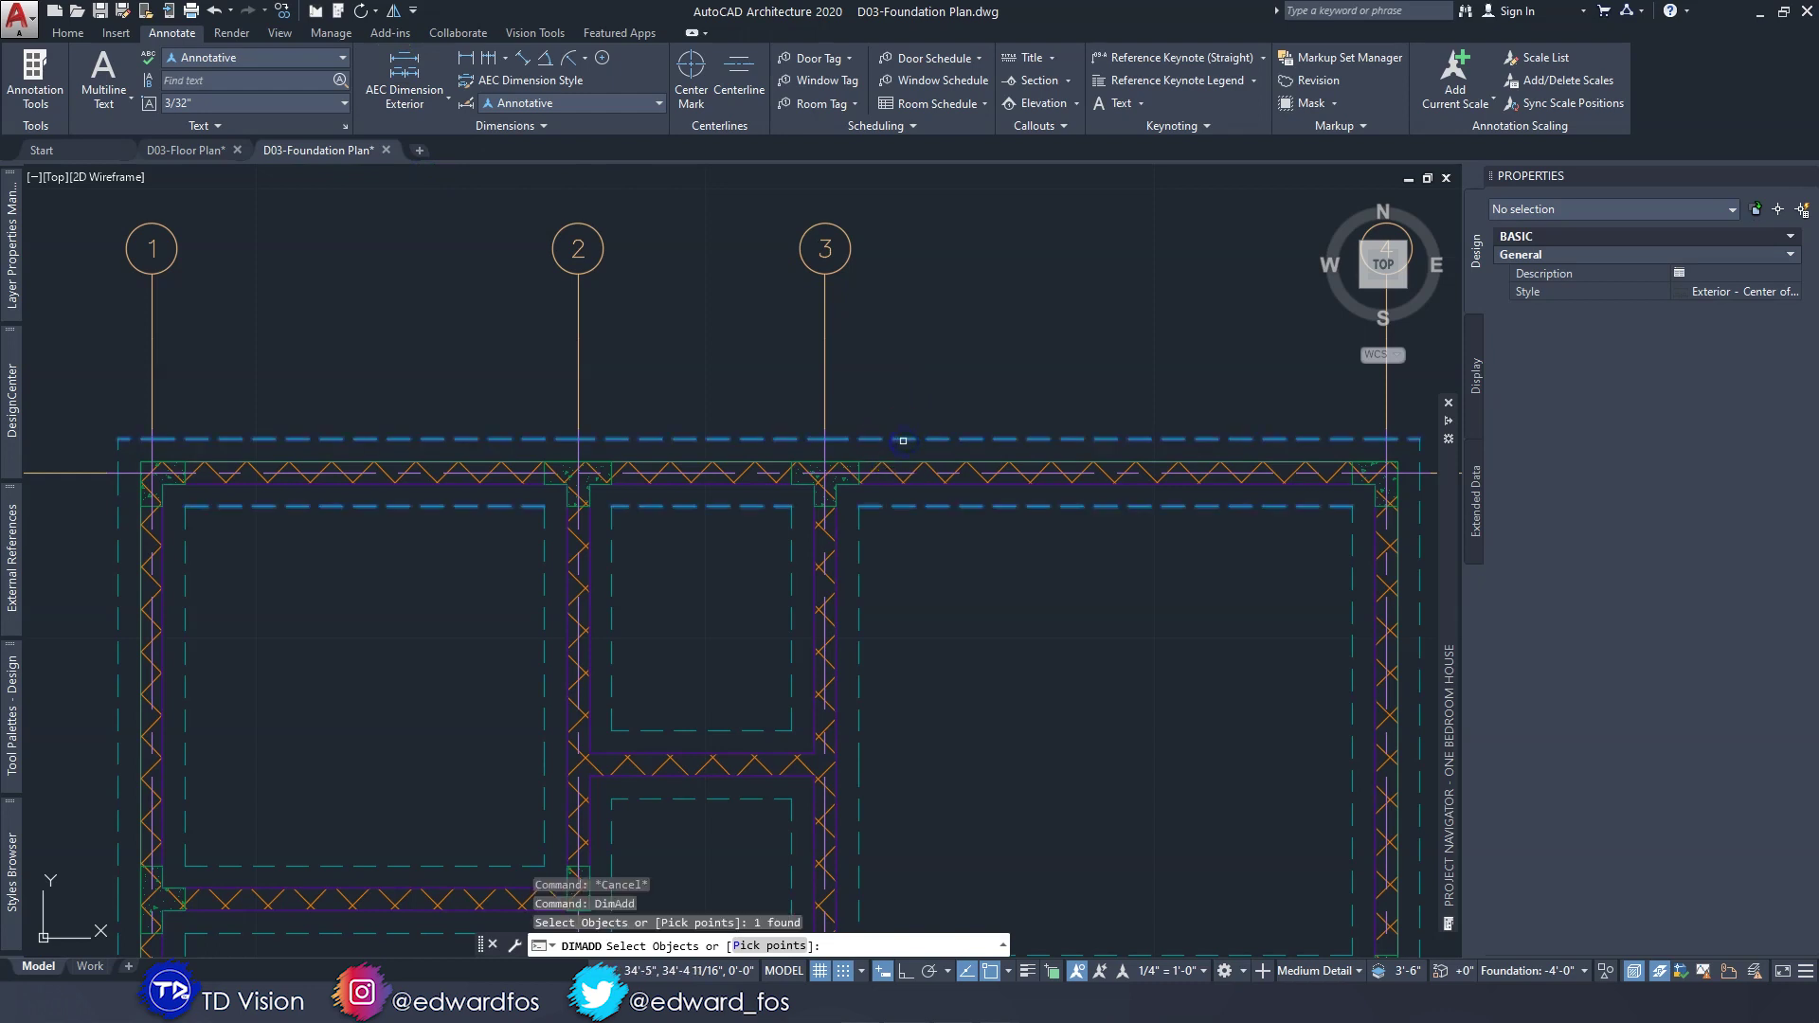
pyautogui.press('Return')
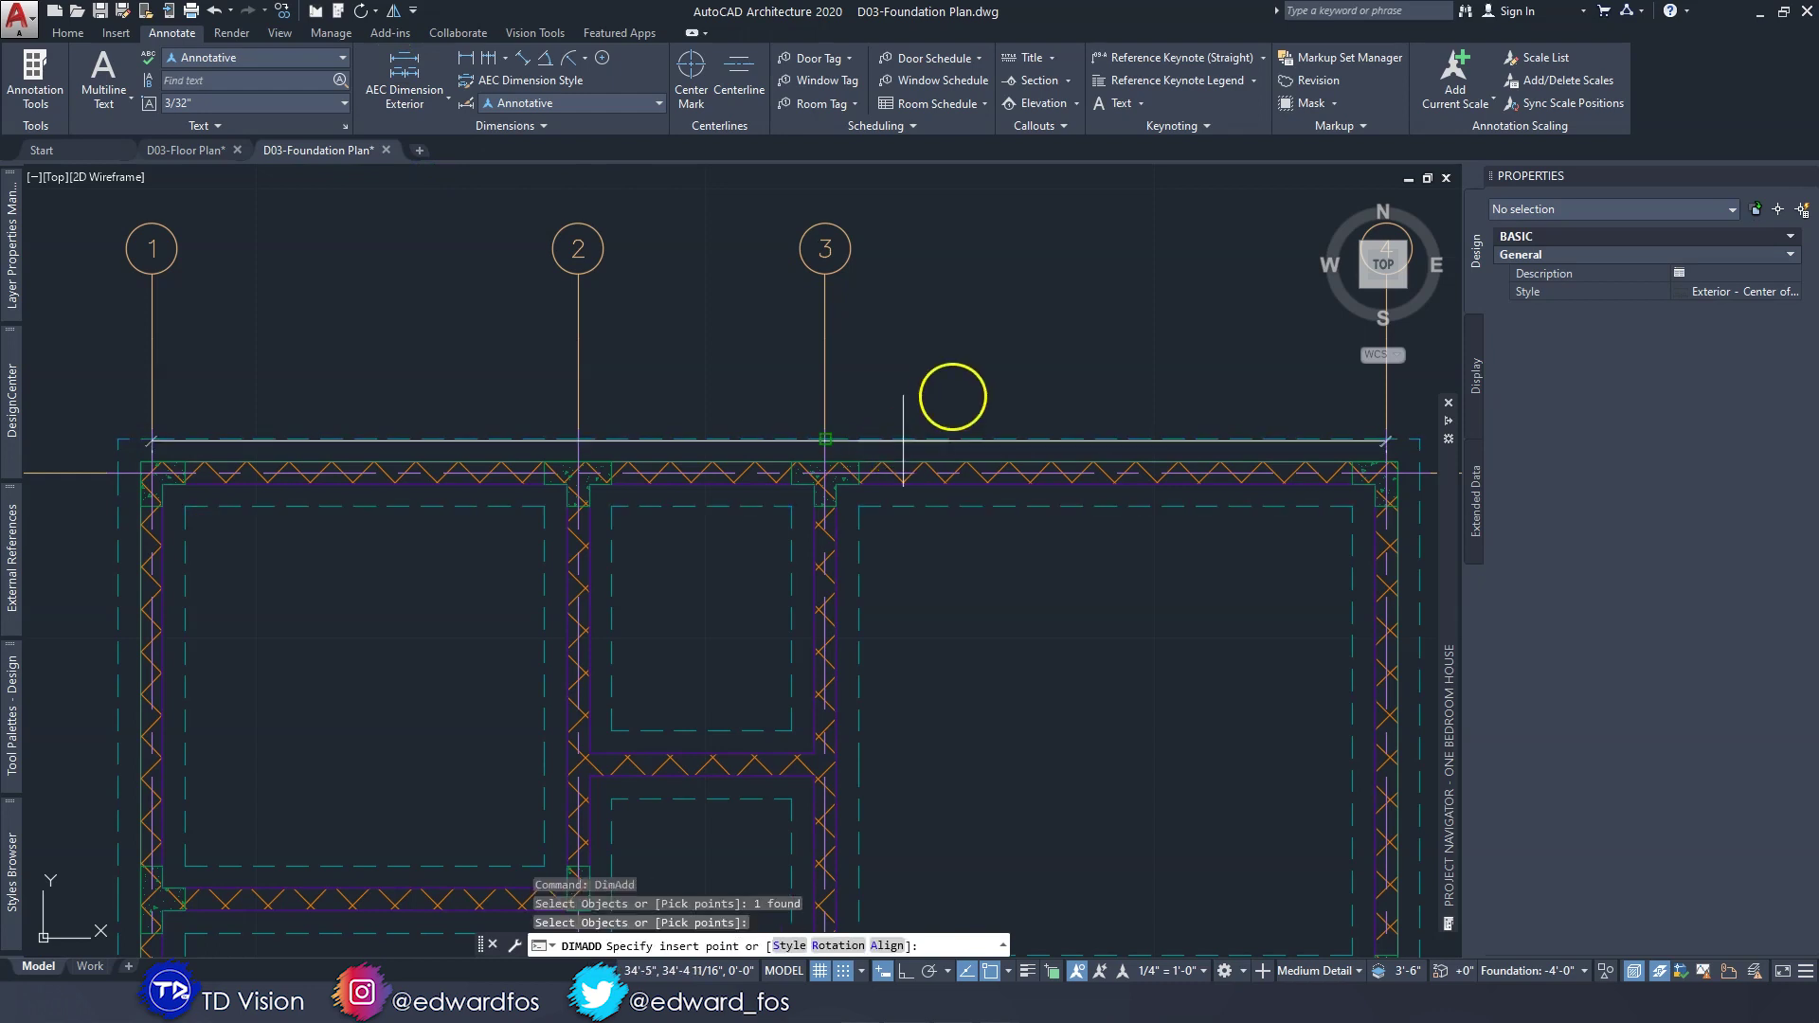
pyautogui.click(955, 392)
pyautogui.scroll(-3, 957, 397)
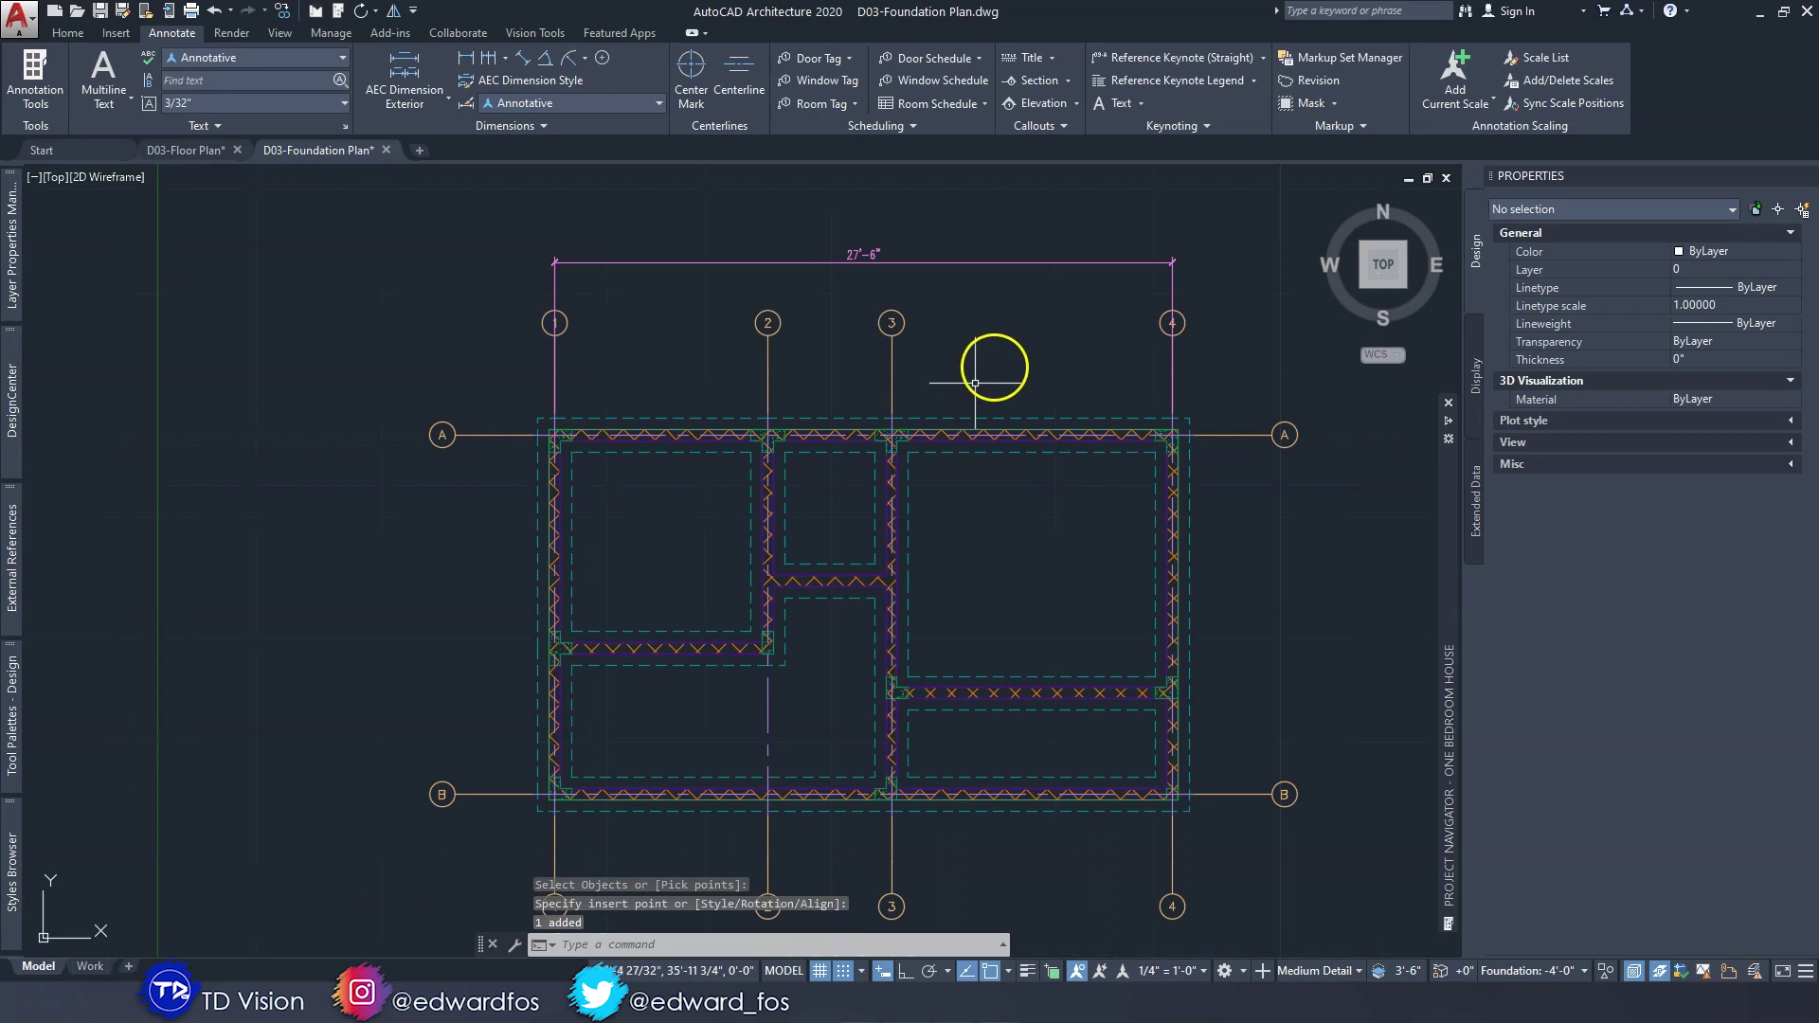
pyautogui.press('Escape')
pyautogui.press('Escape')
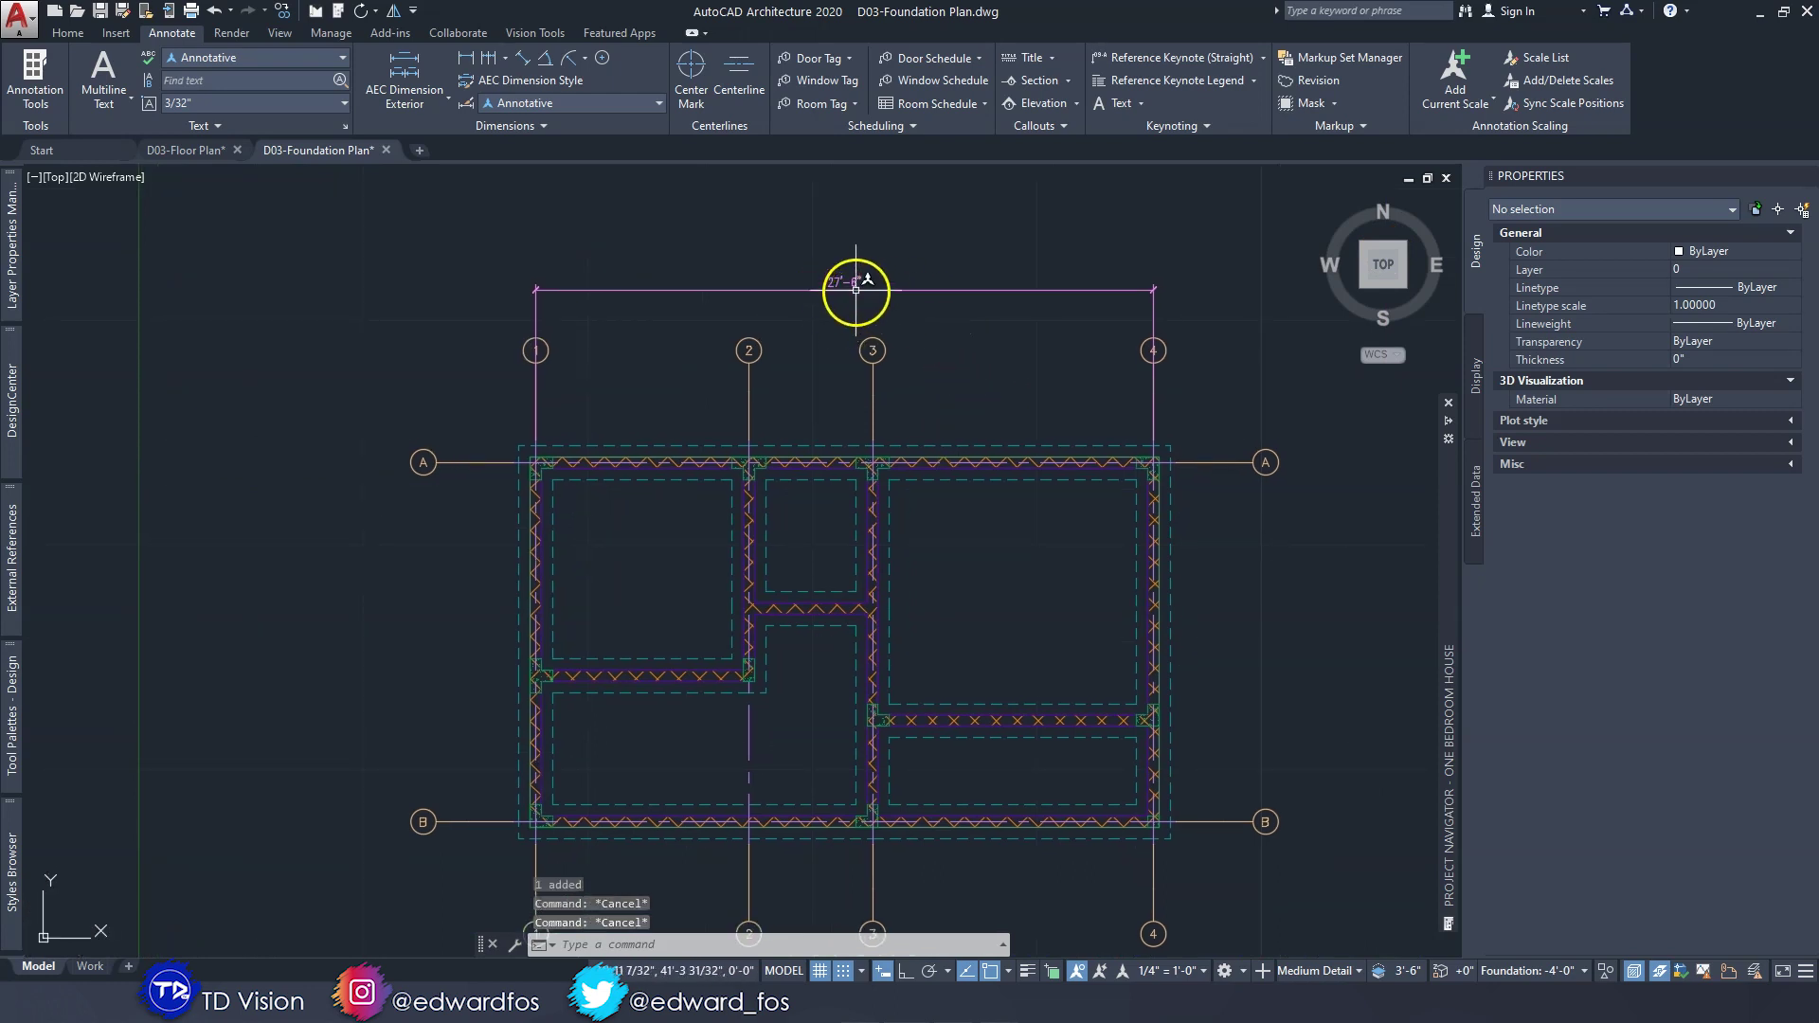
pyautogui.click(857, 290)
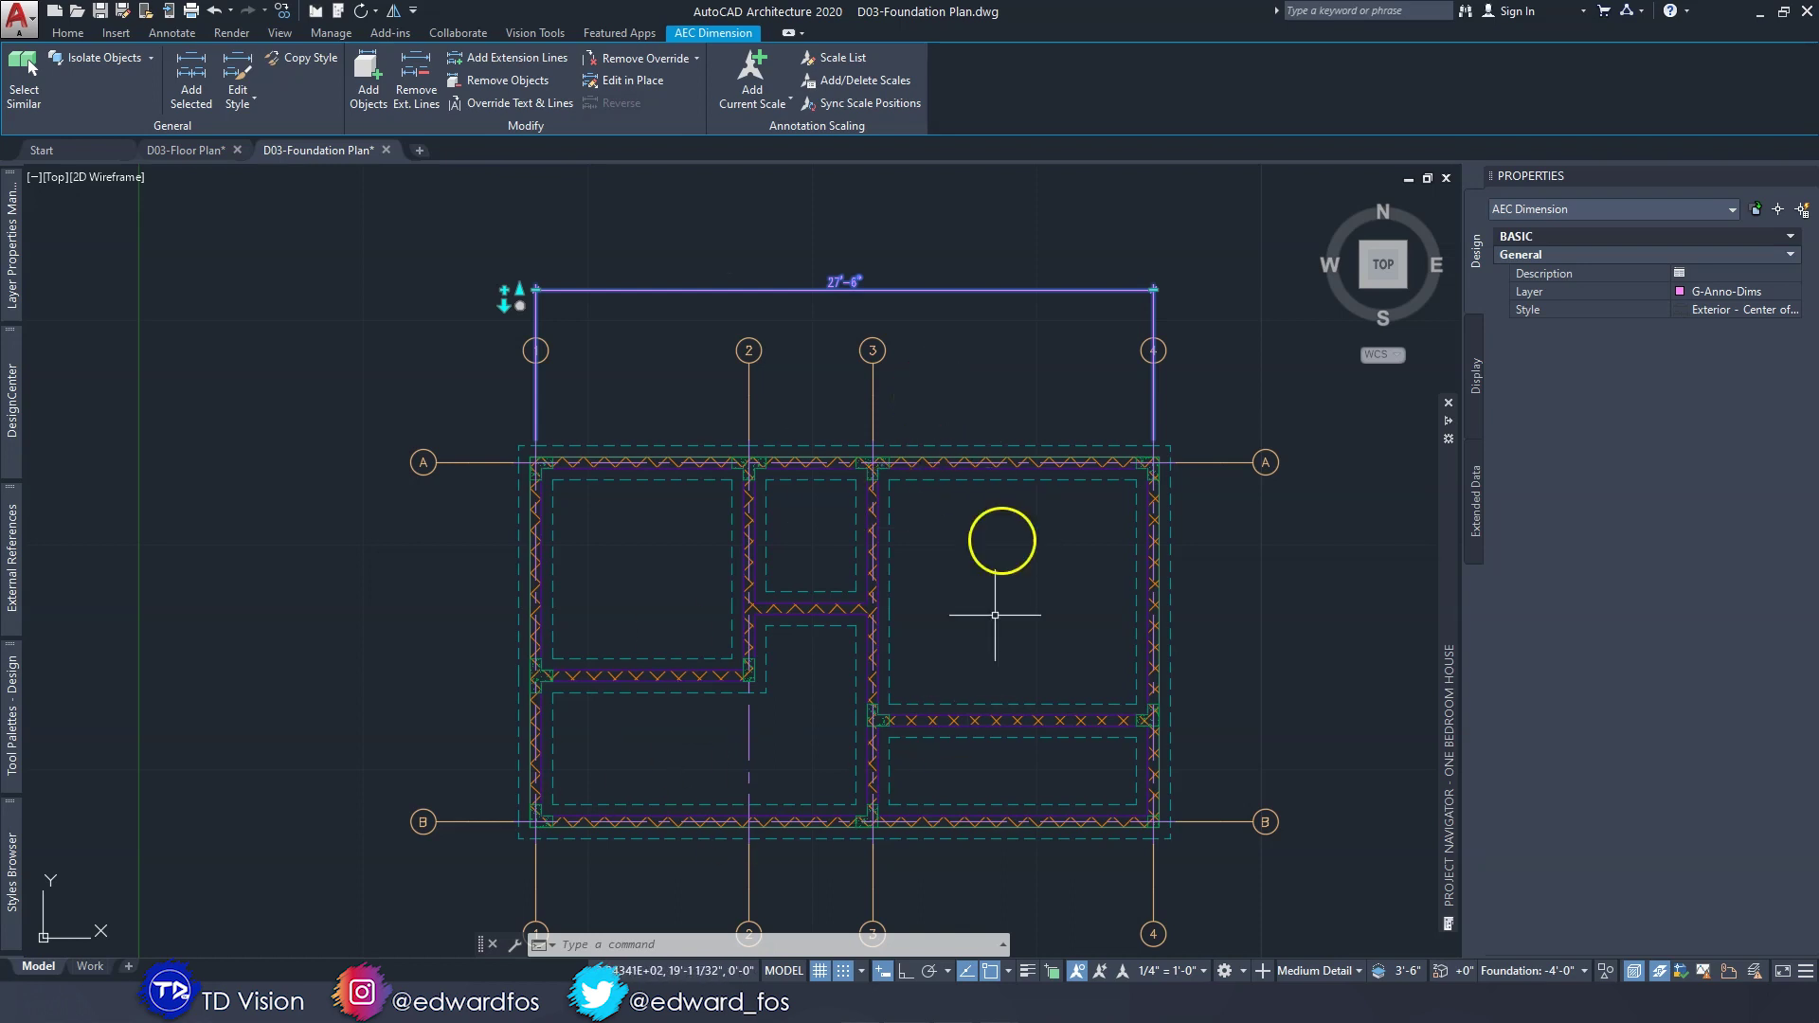
pyautogui.moveTo(829, 621); pyautogui.dragTo(823, 586, button='middle')
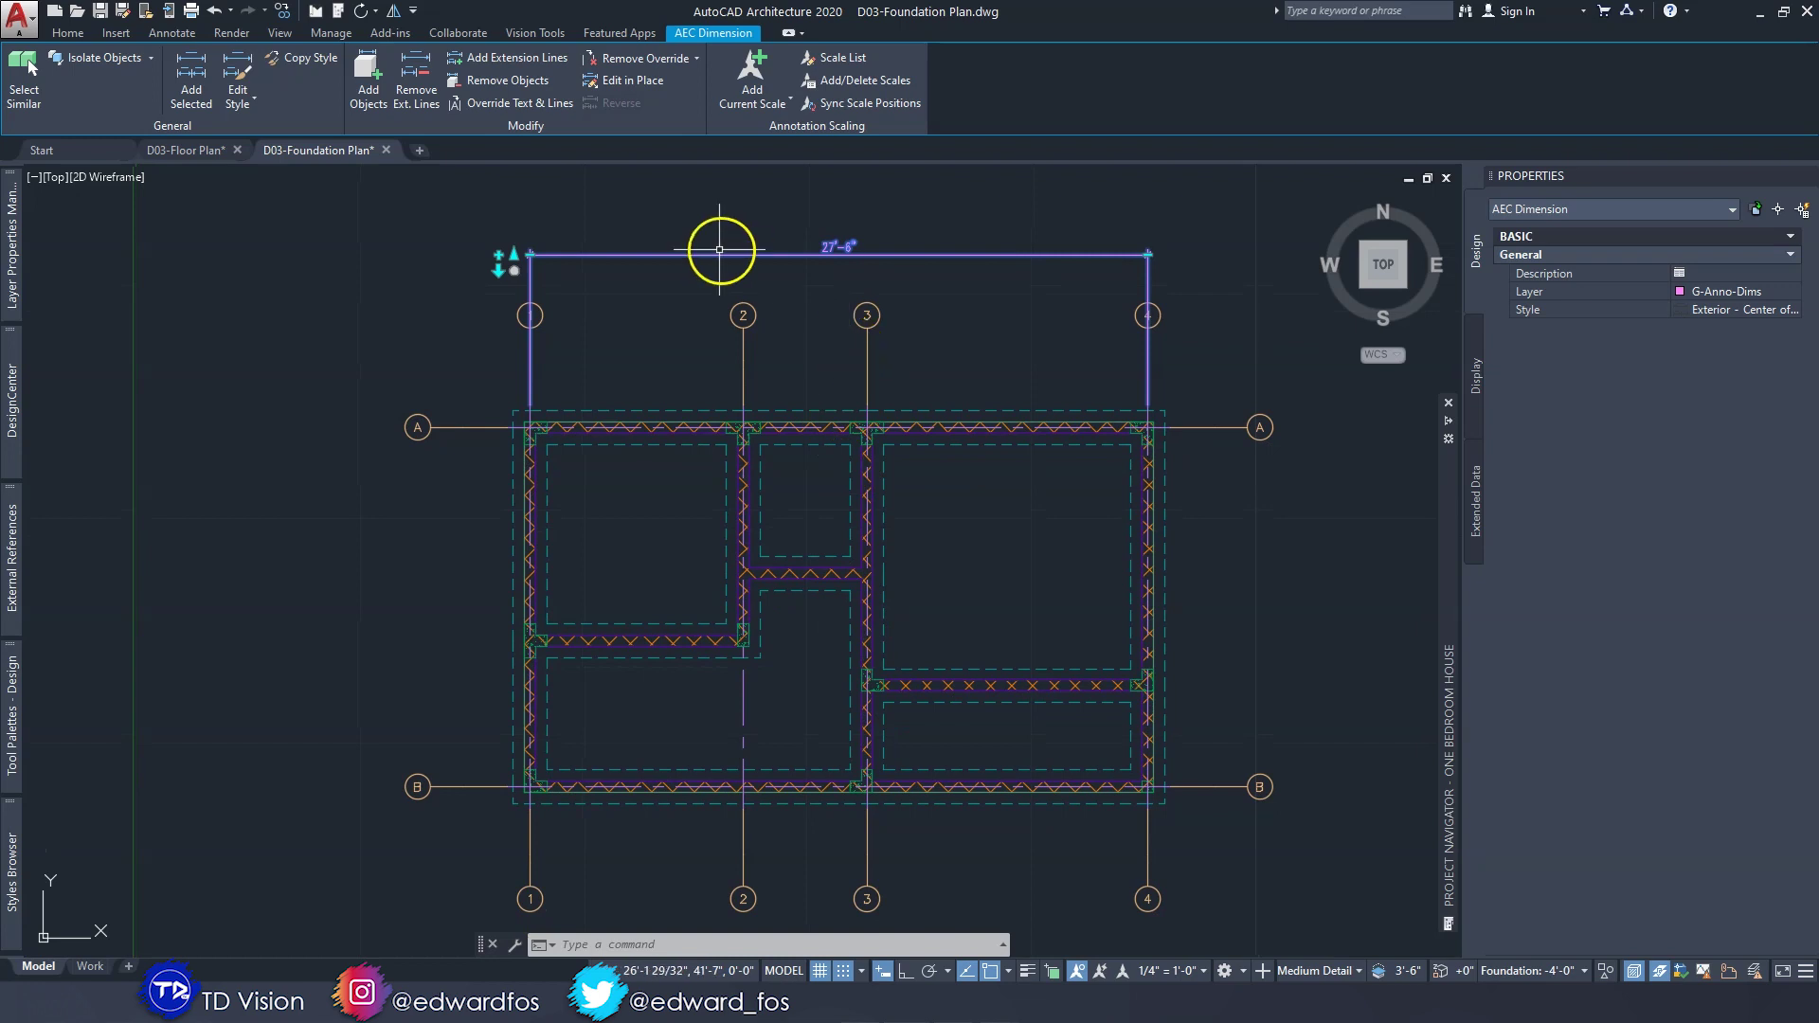
pyautogui.scroll(3, 748, 199)
pyautogui.click(193, 74)
pyautogui.press('Escape')
pyautogui.press('Escape')
# Edit the style of the exterior dimension above the plan and set its number of chains to 2.
pyautogui.click(512, 344)
pyautogui.click(412, 286)
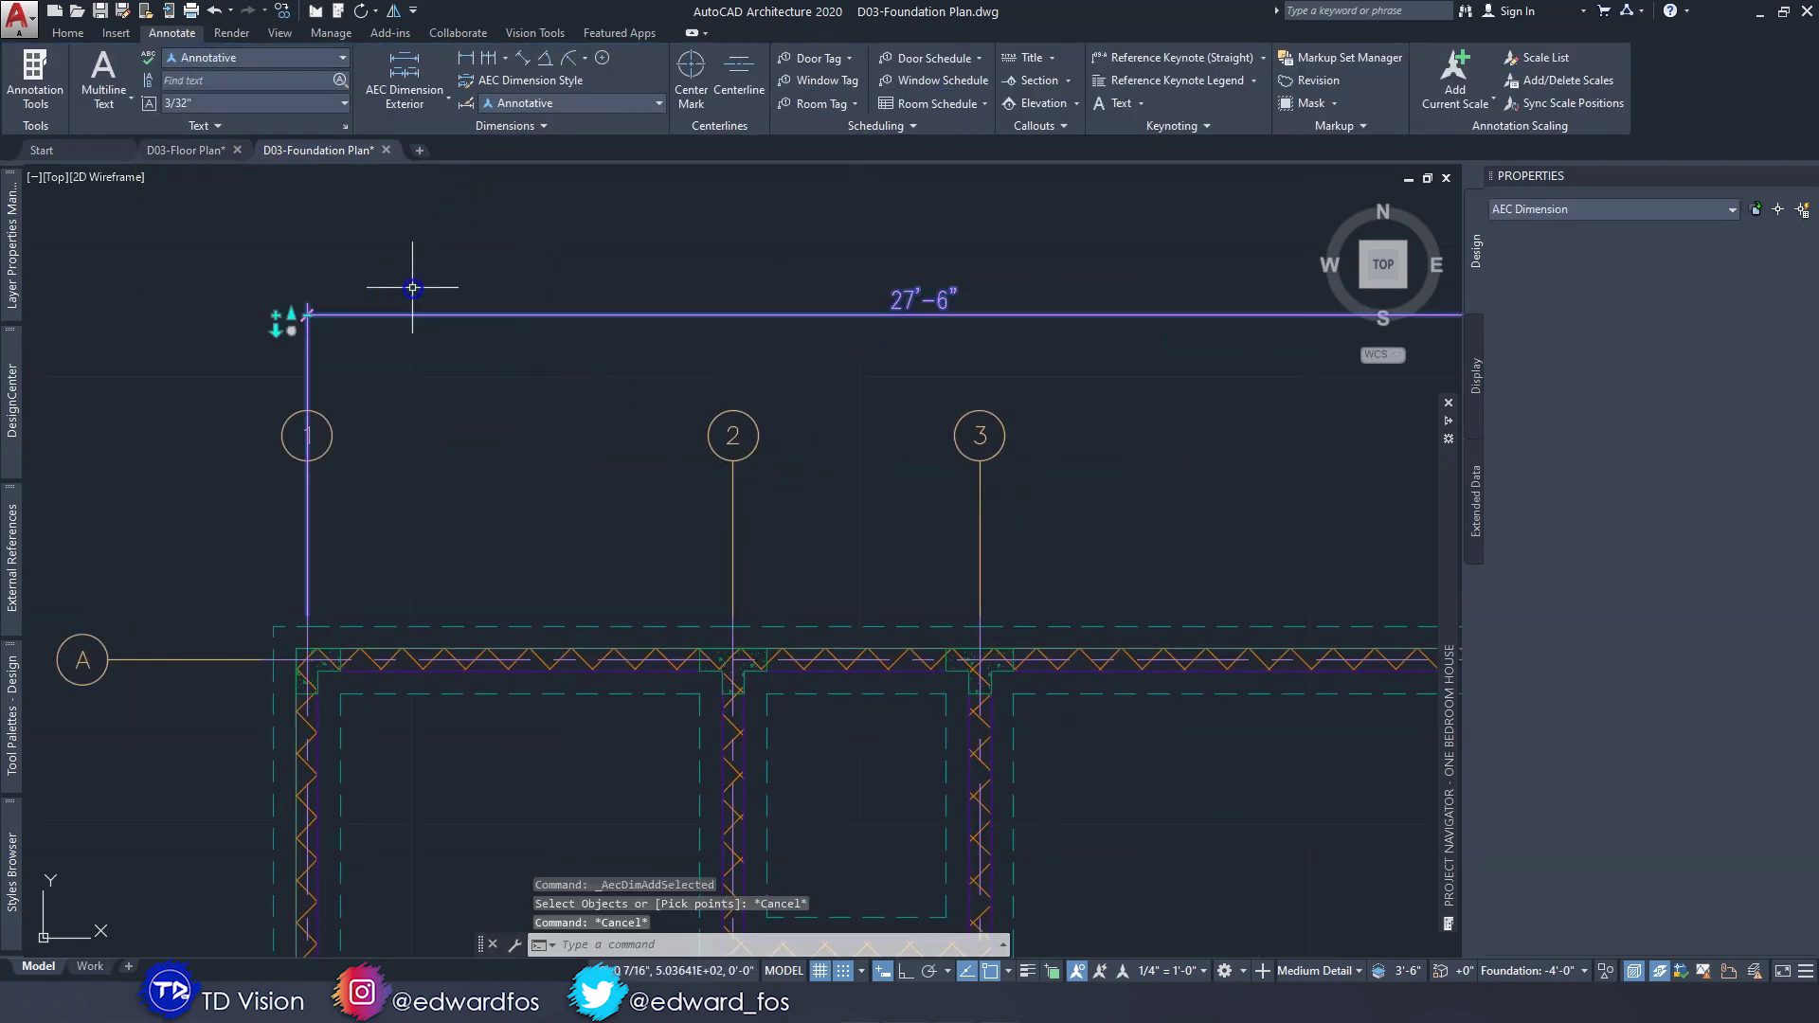
pyautogui.click(246, 71)
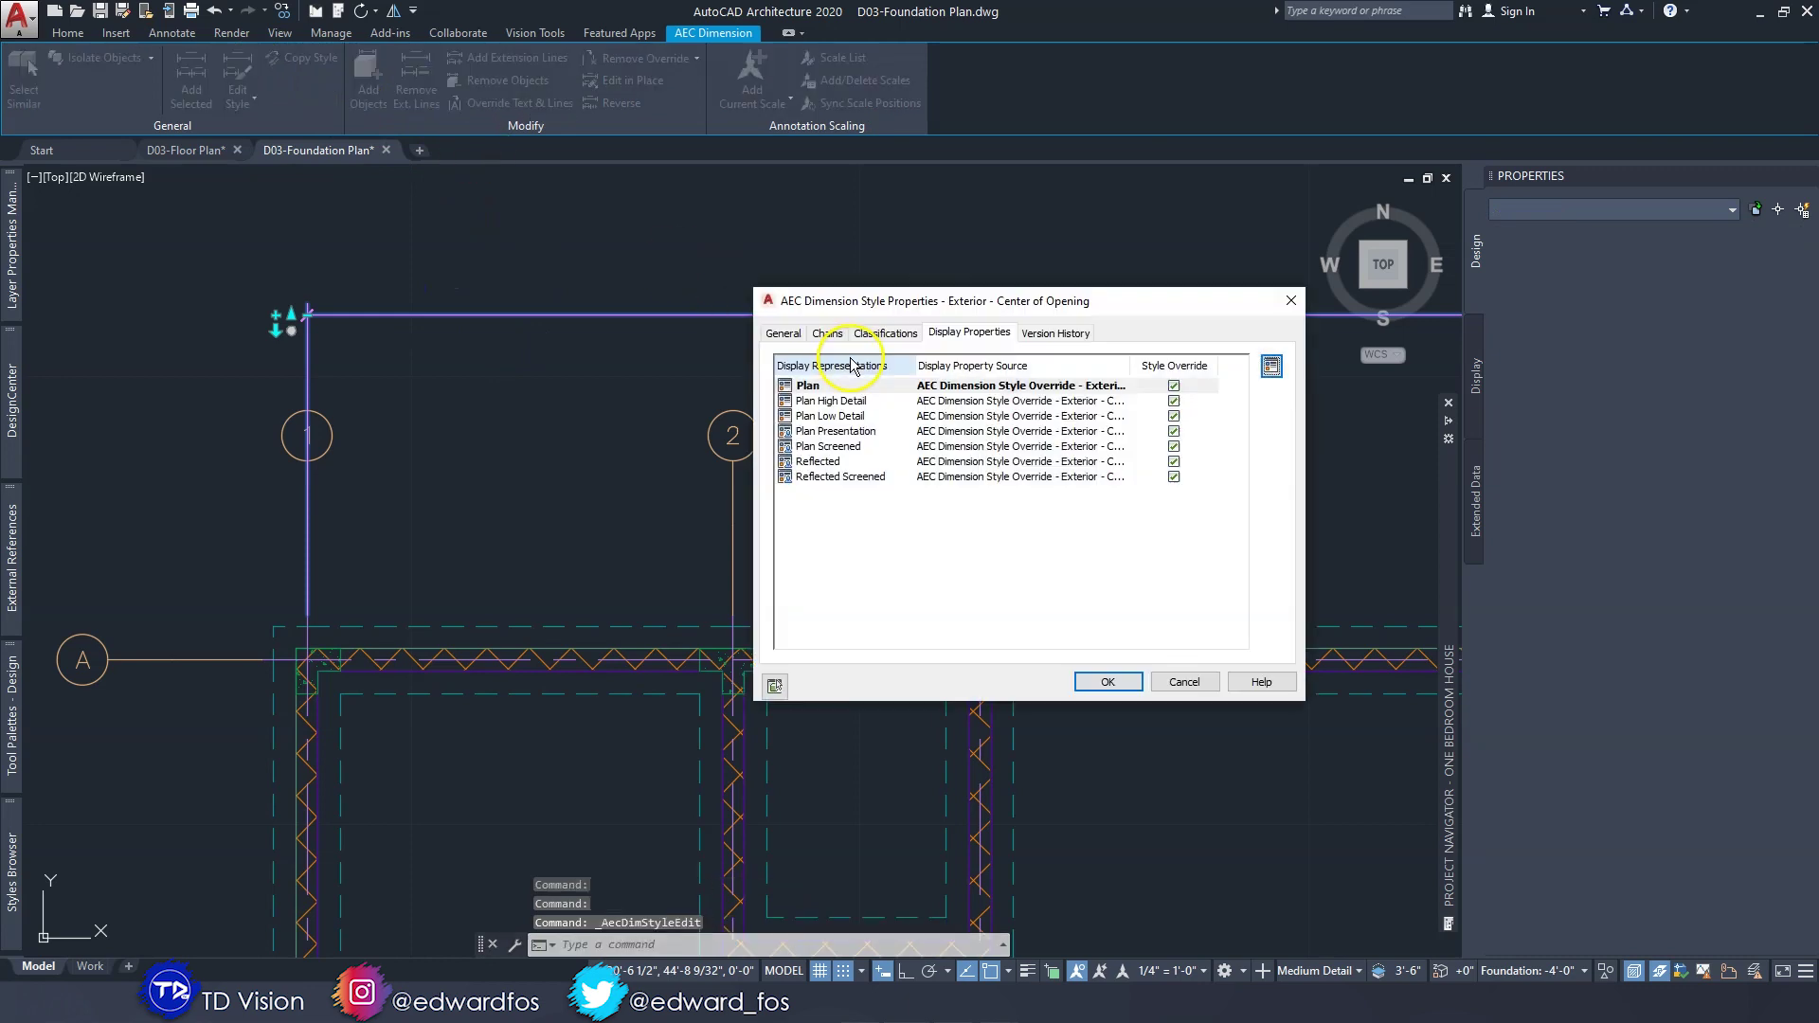
pyautogui.click(839, 333)
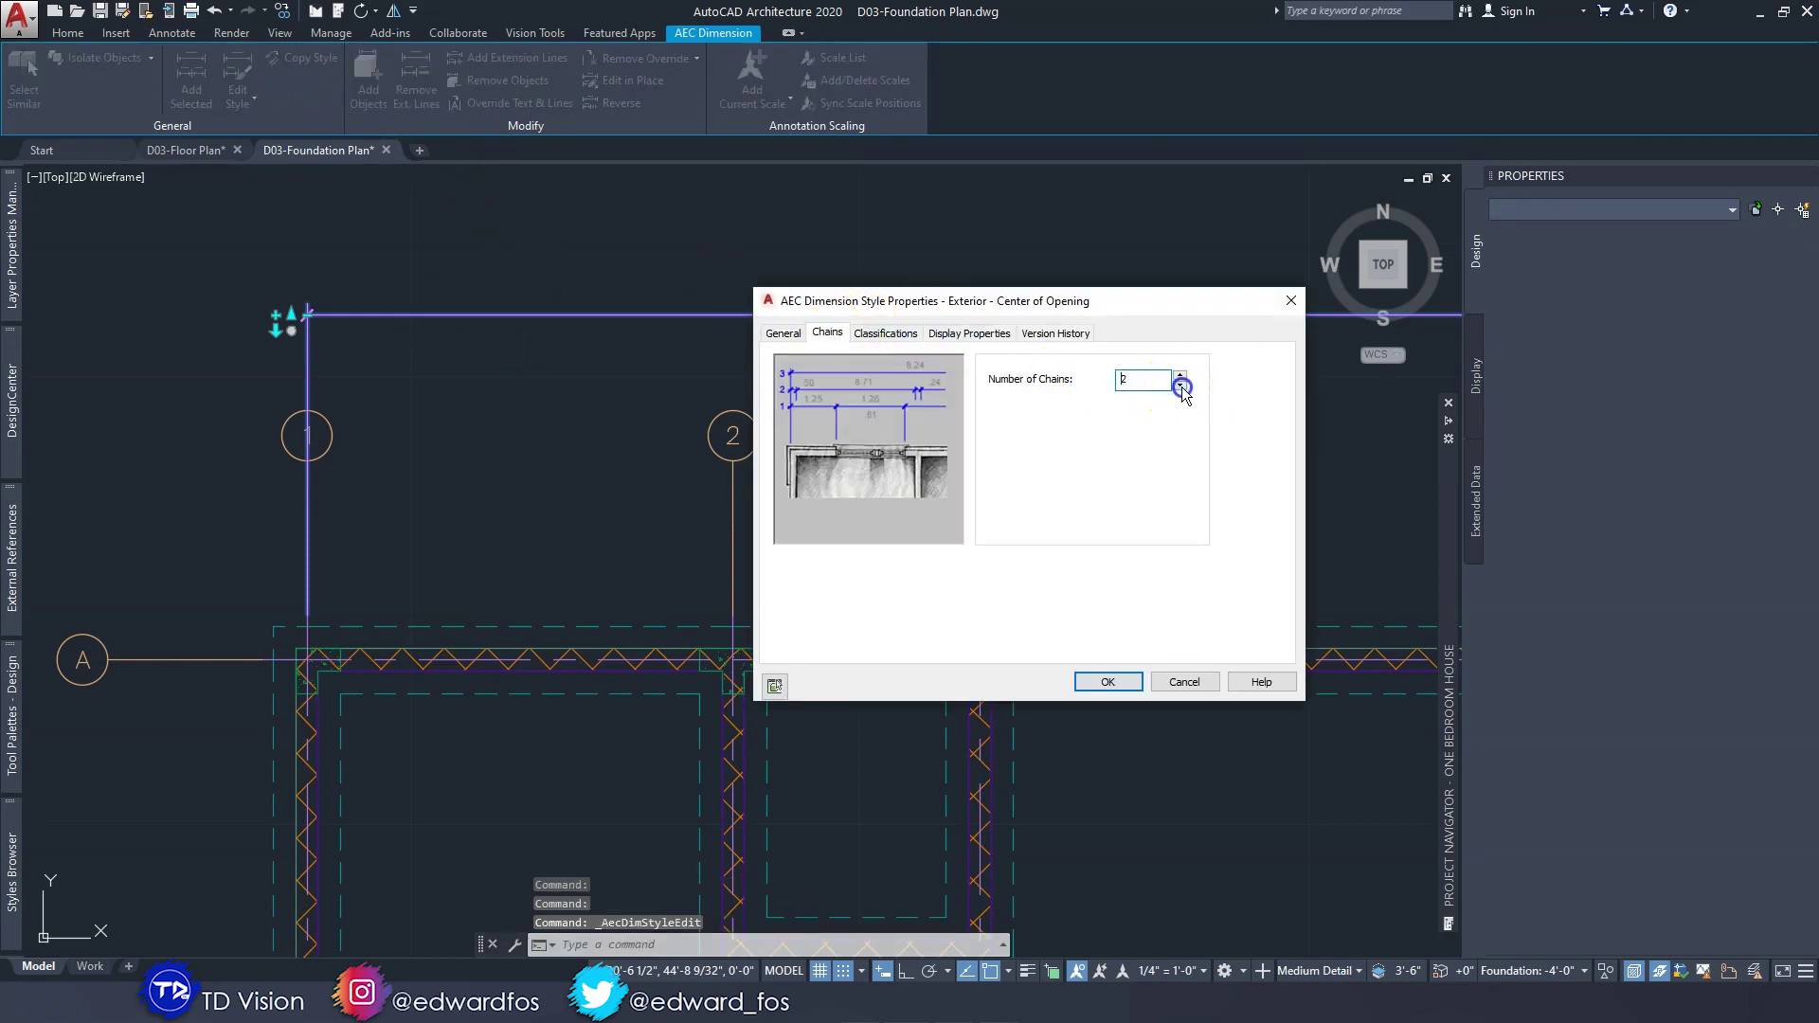
# In the style's Plan display contents, set Chain1 for walls to Overall and Wall Intersections, with Wall Width off.
pyautogui.click(885, 333)
pyautogui.click(968, 333)
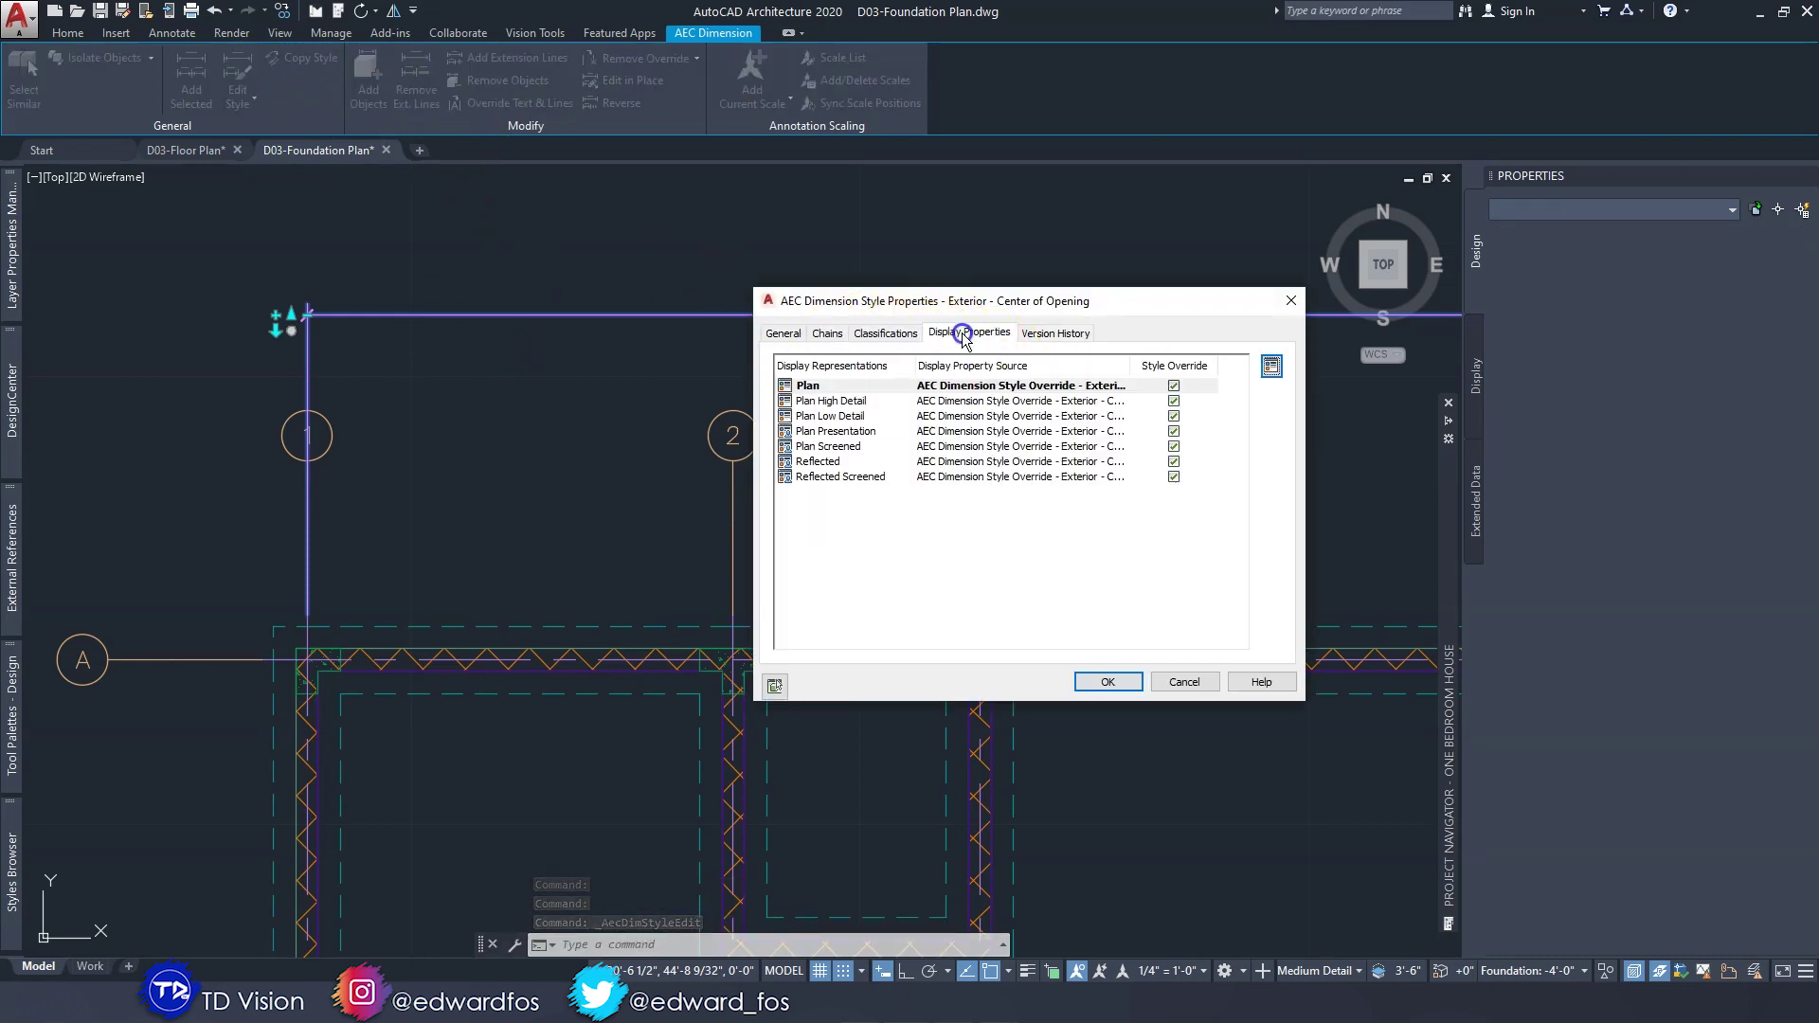
pyautogui.click(1270, 367)
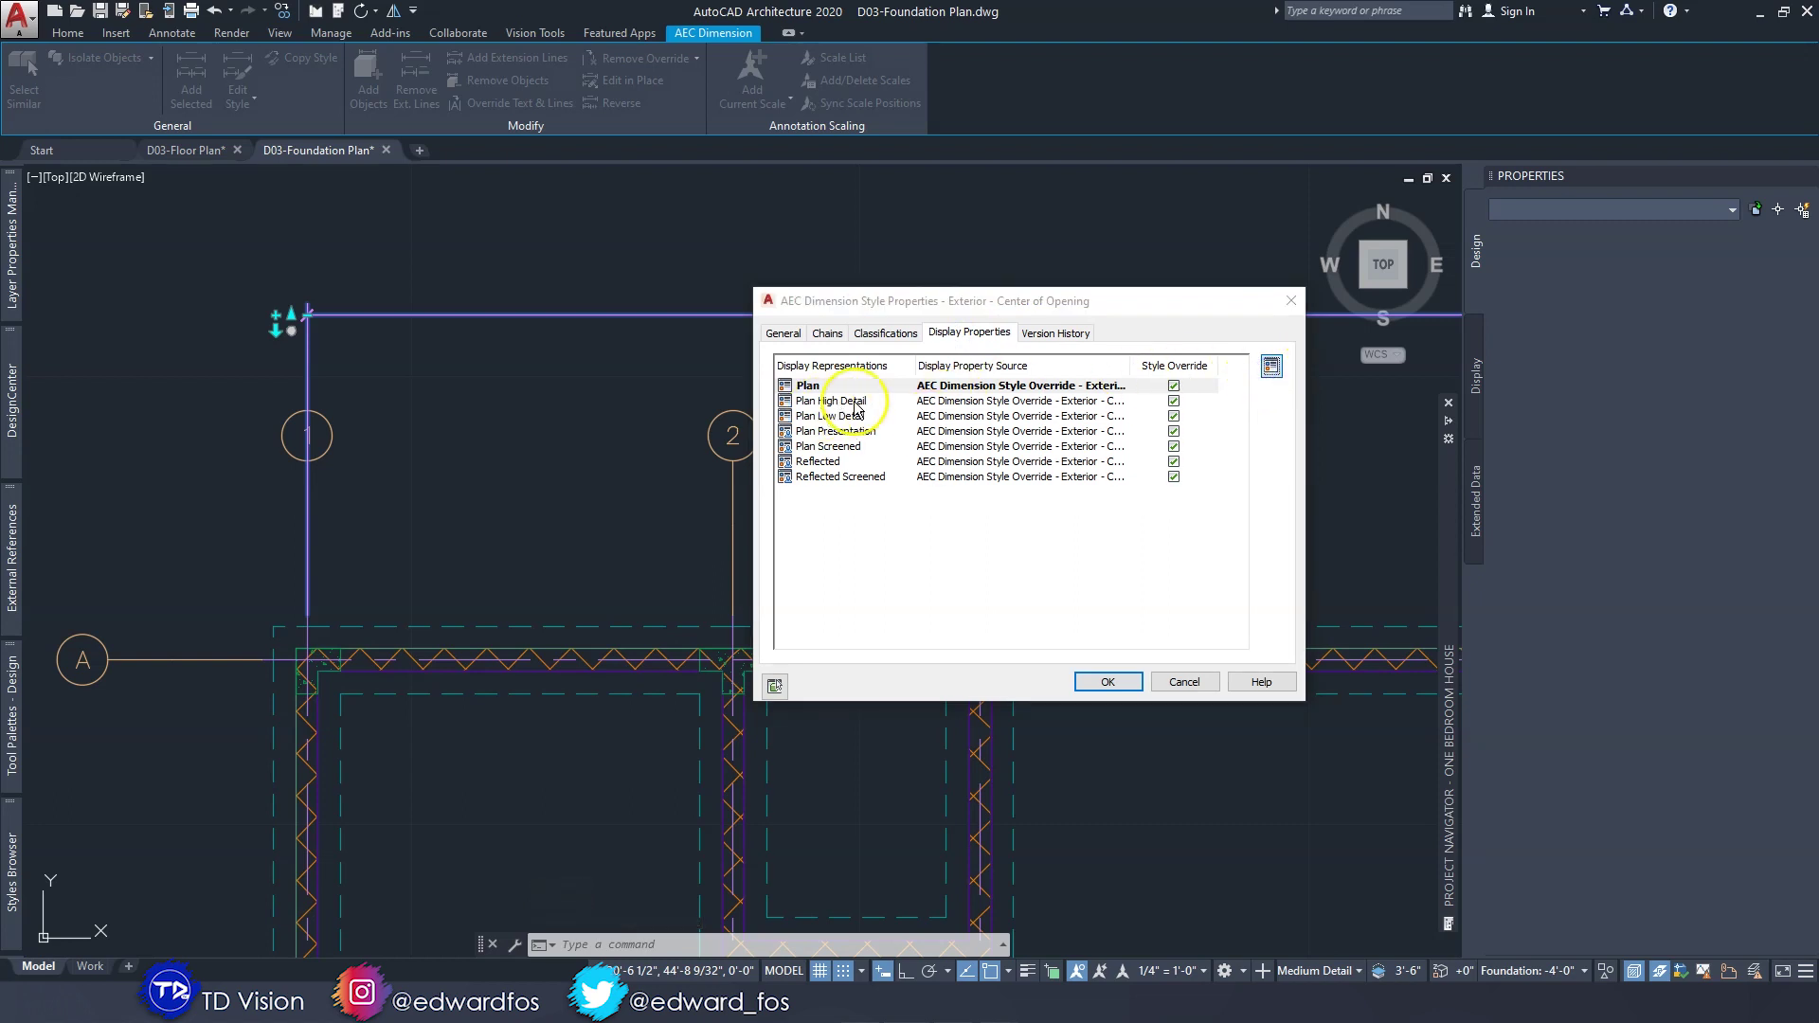
pyautogui.click(940, 608)
pyautogui.click(928, 473)
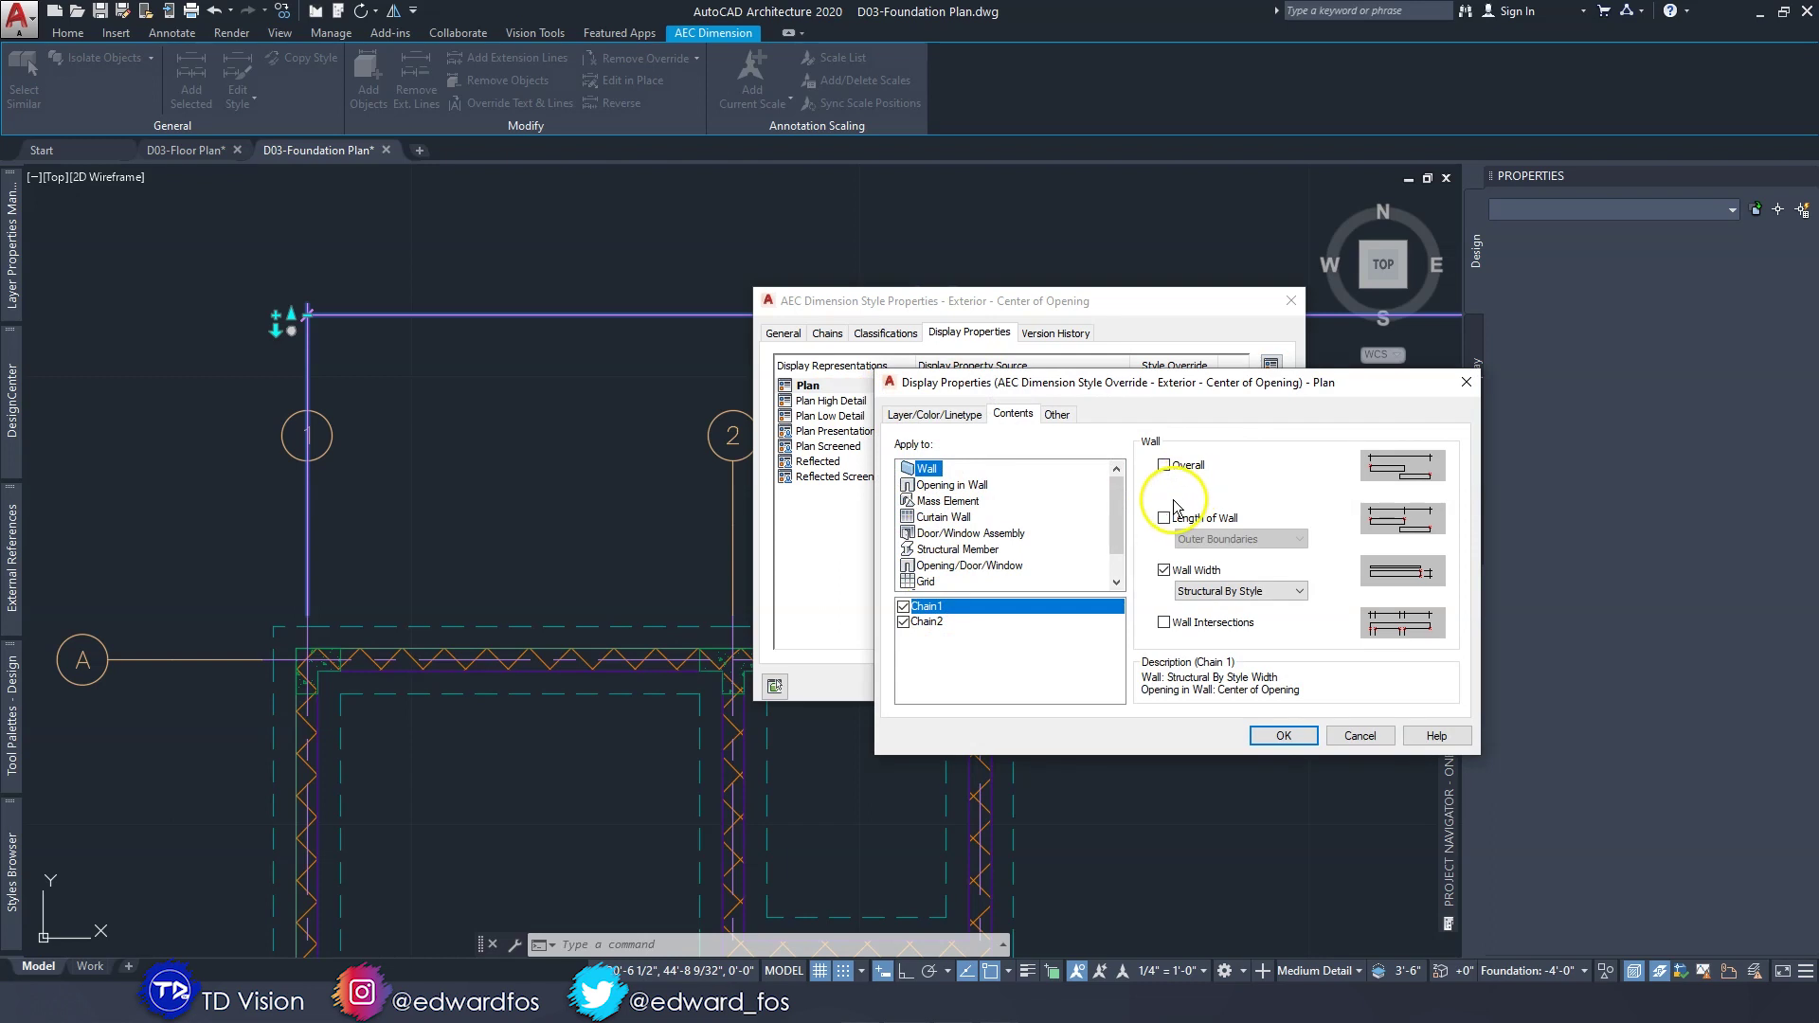
pyautogui.click(1165, 465)
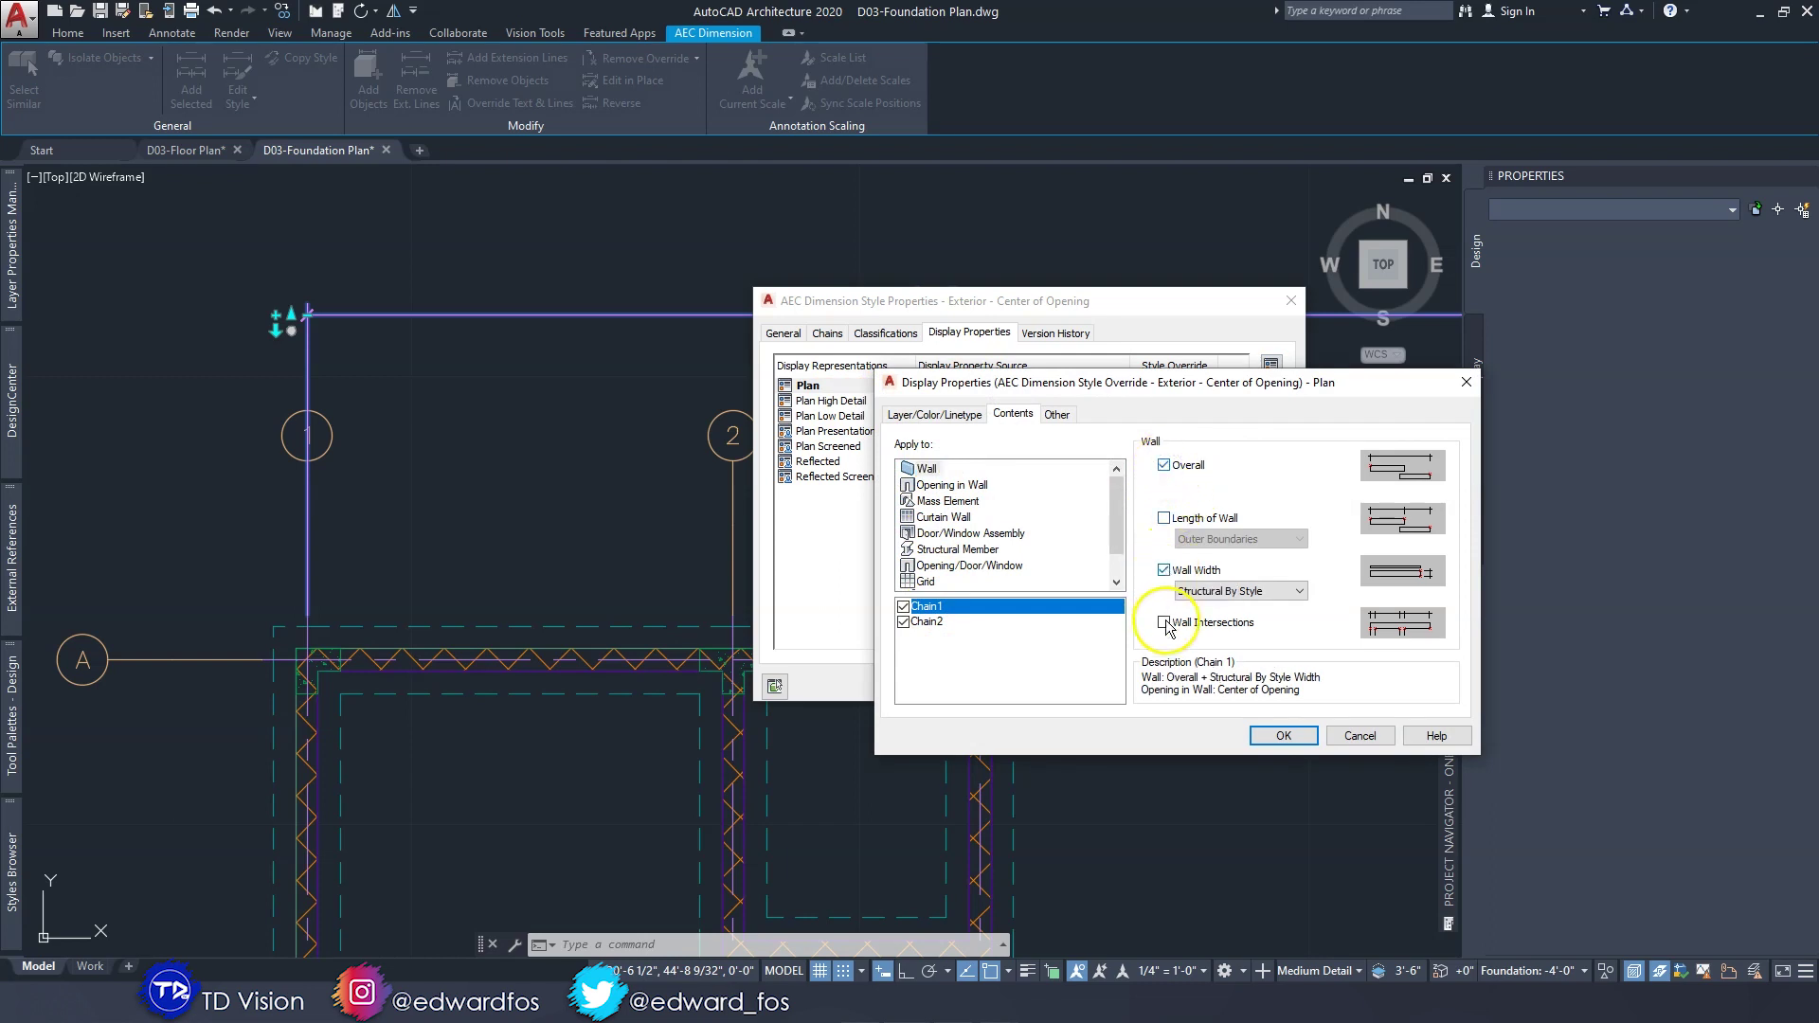
pyautogui.click(1165, 571)
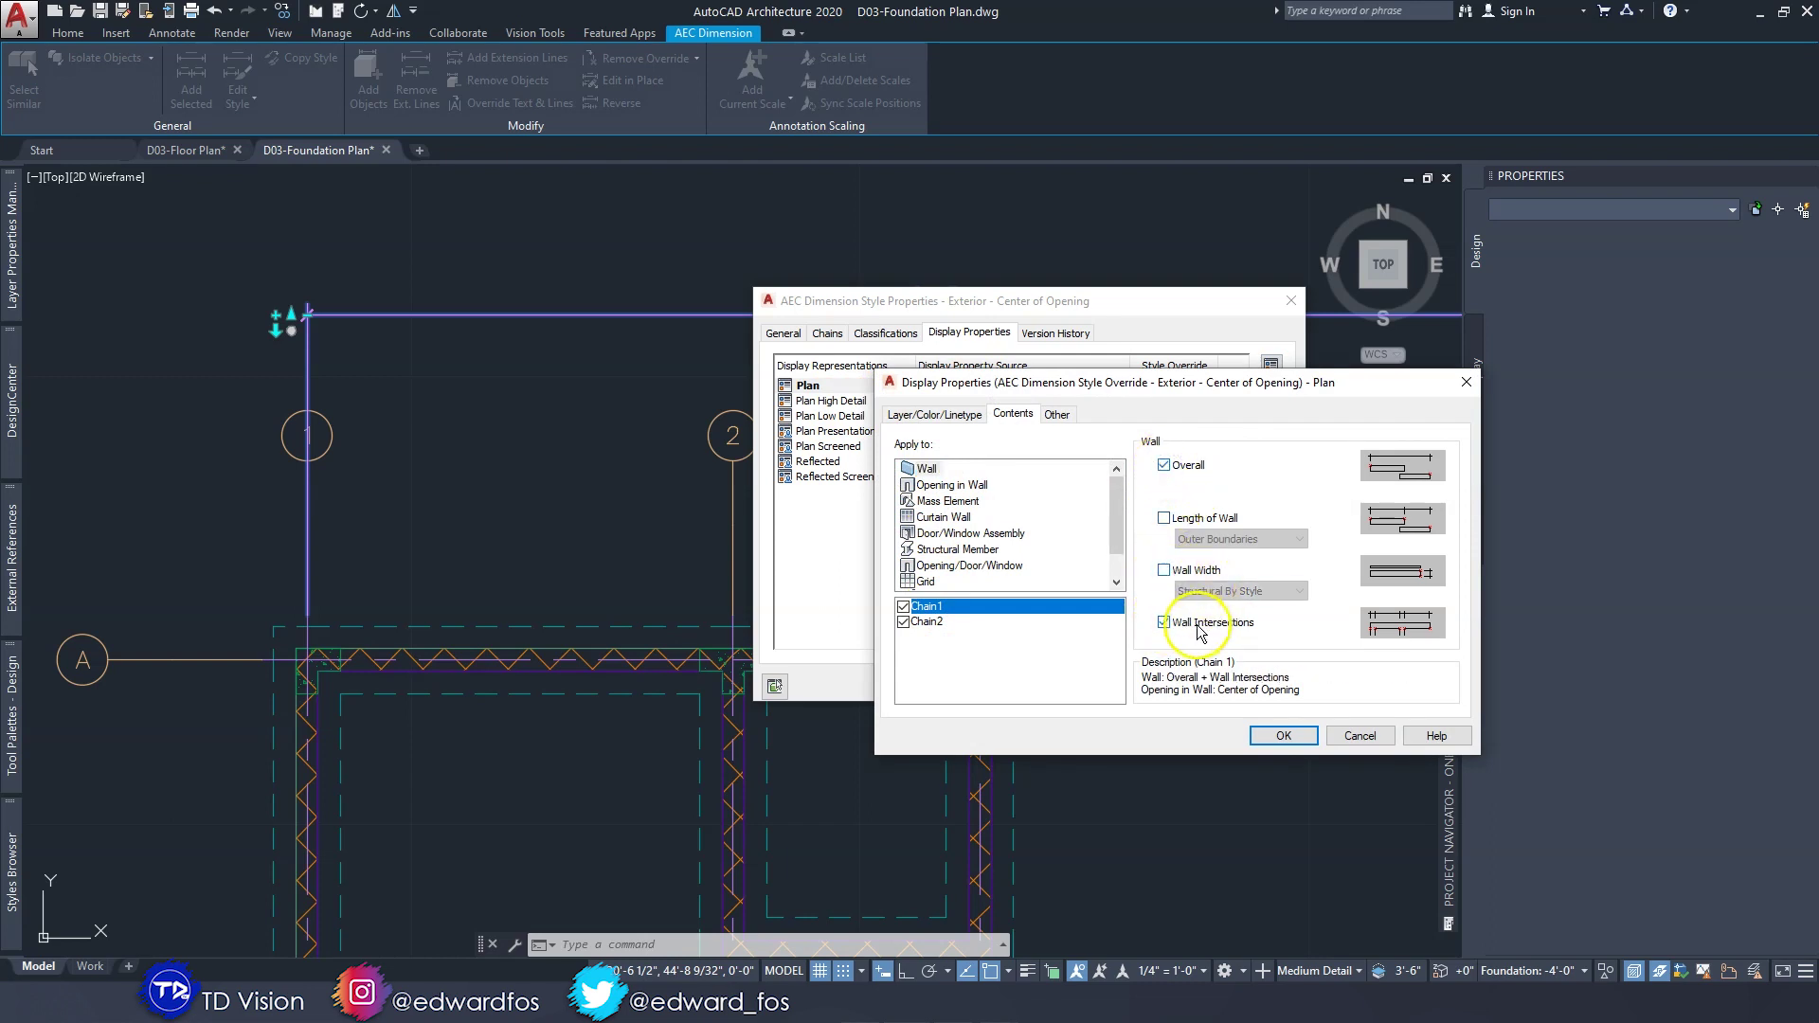
# For Chain1, turn off Center of Opening for openings in walls and Bounding Box for mass elements and curtain walls.
pyautogui.click(949, 485)
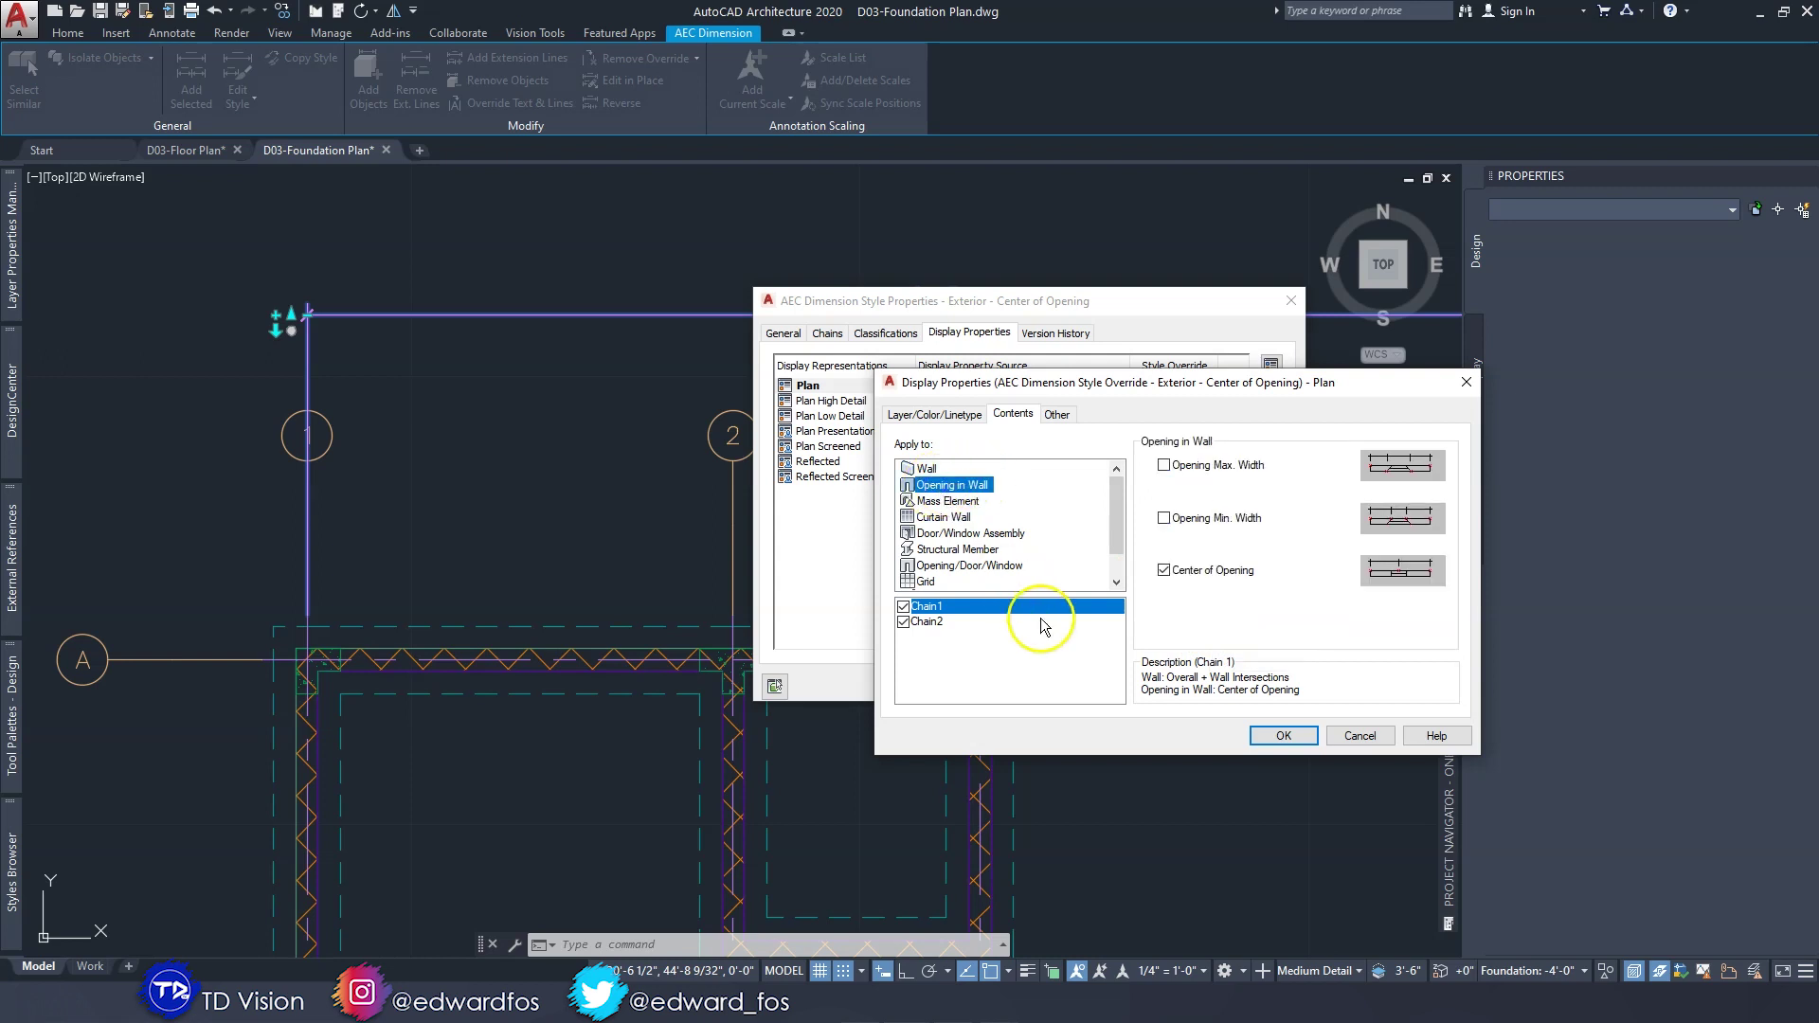
pyautogui.moveTo(1092, 758); pyautogui.dragTo(1092, 905)
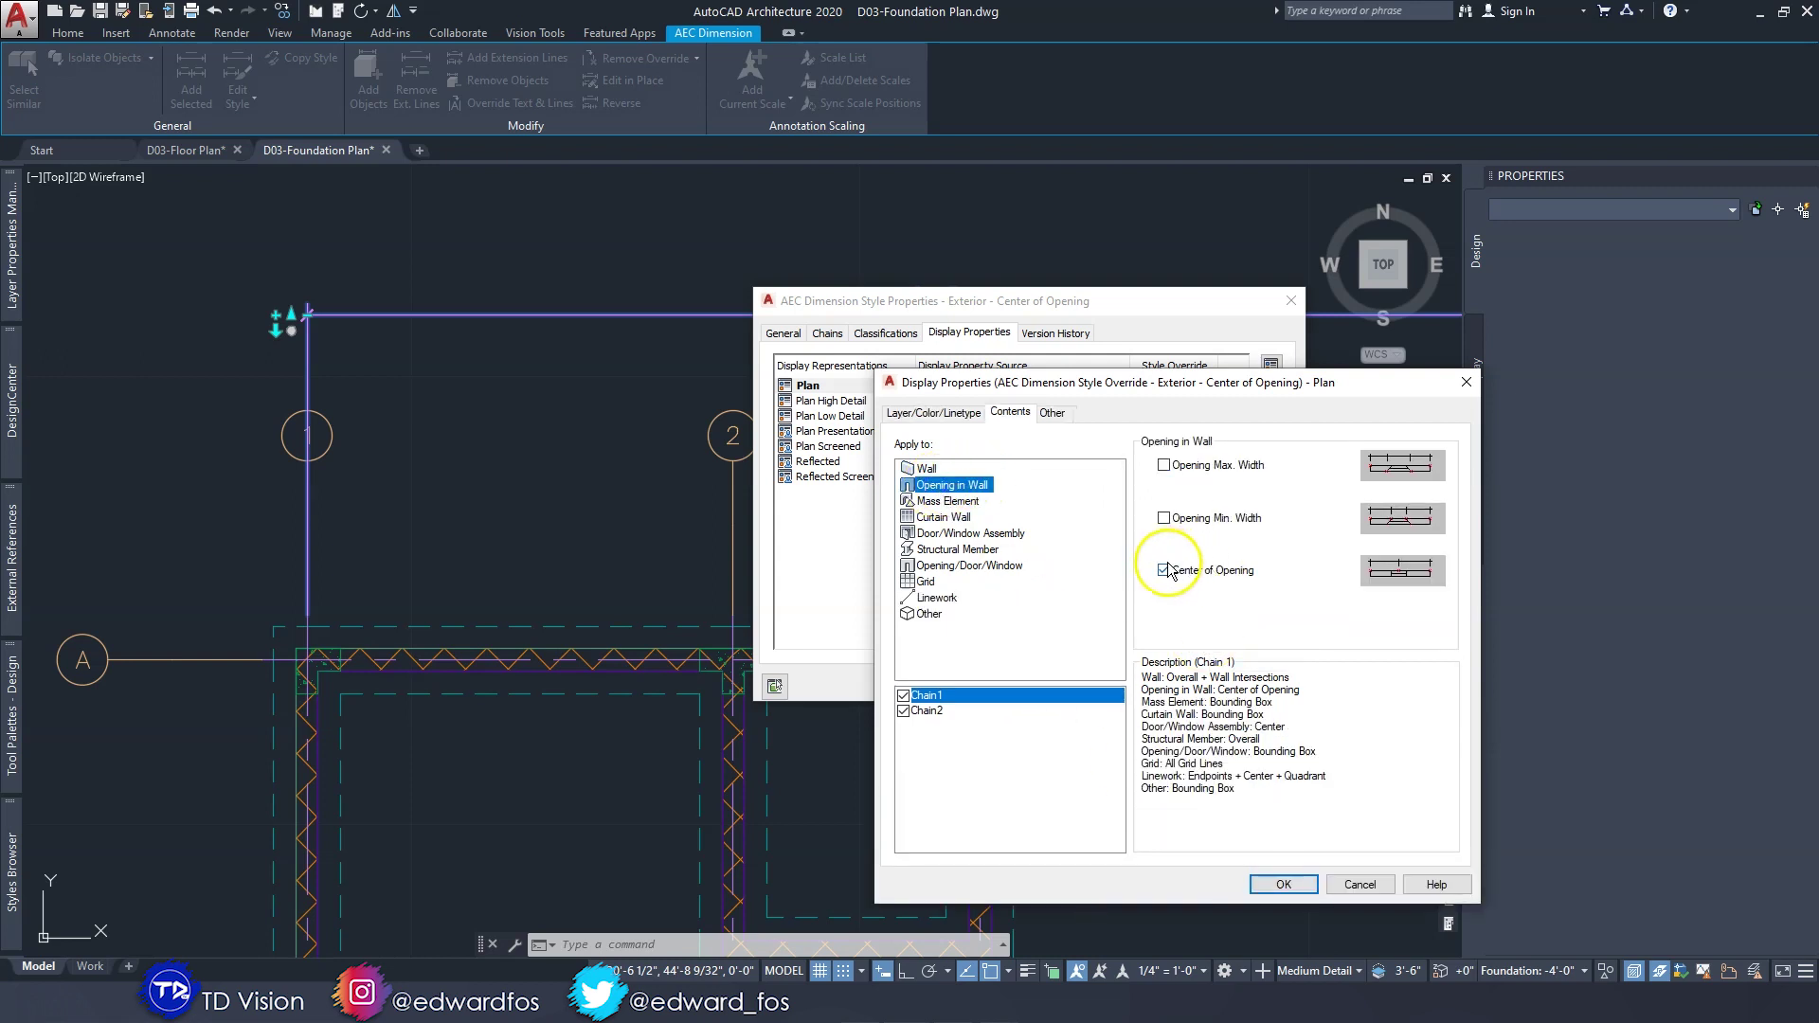
pyautogui.click(947, 501)
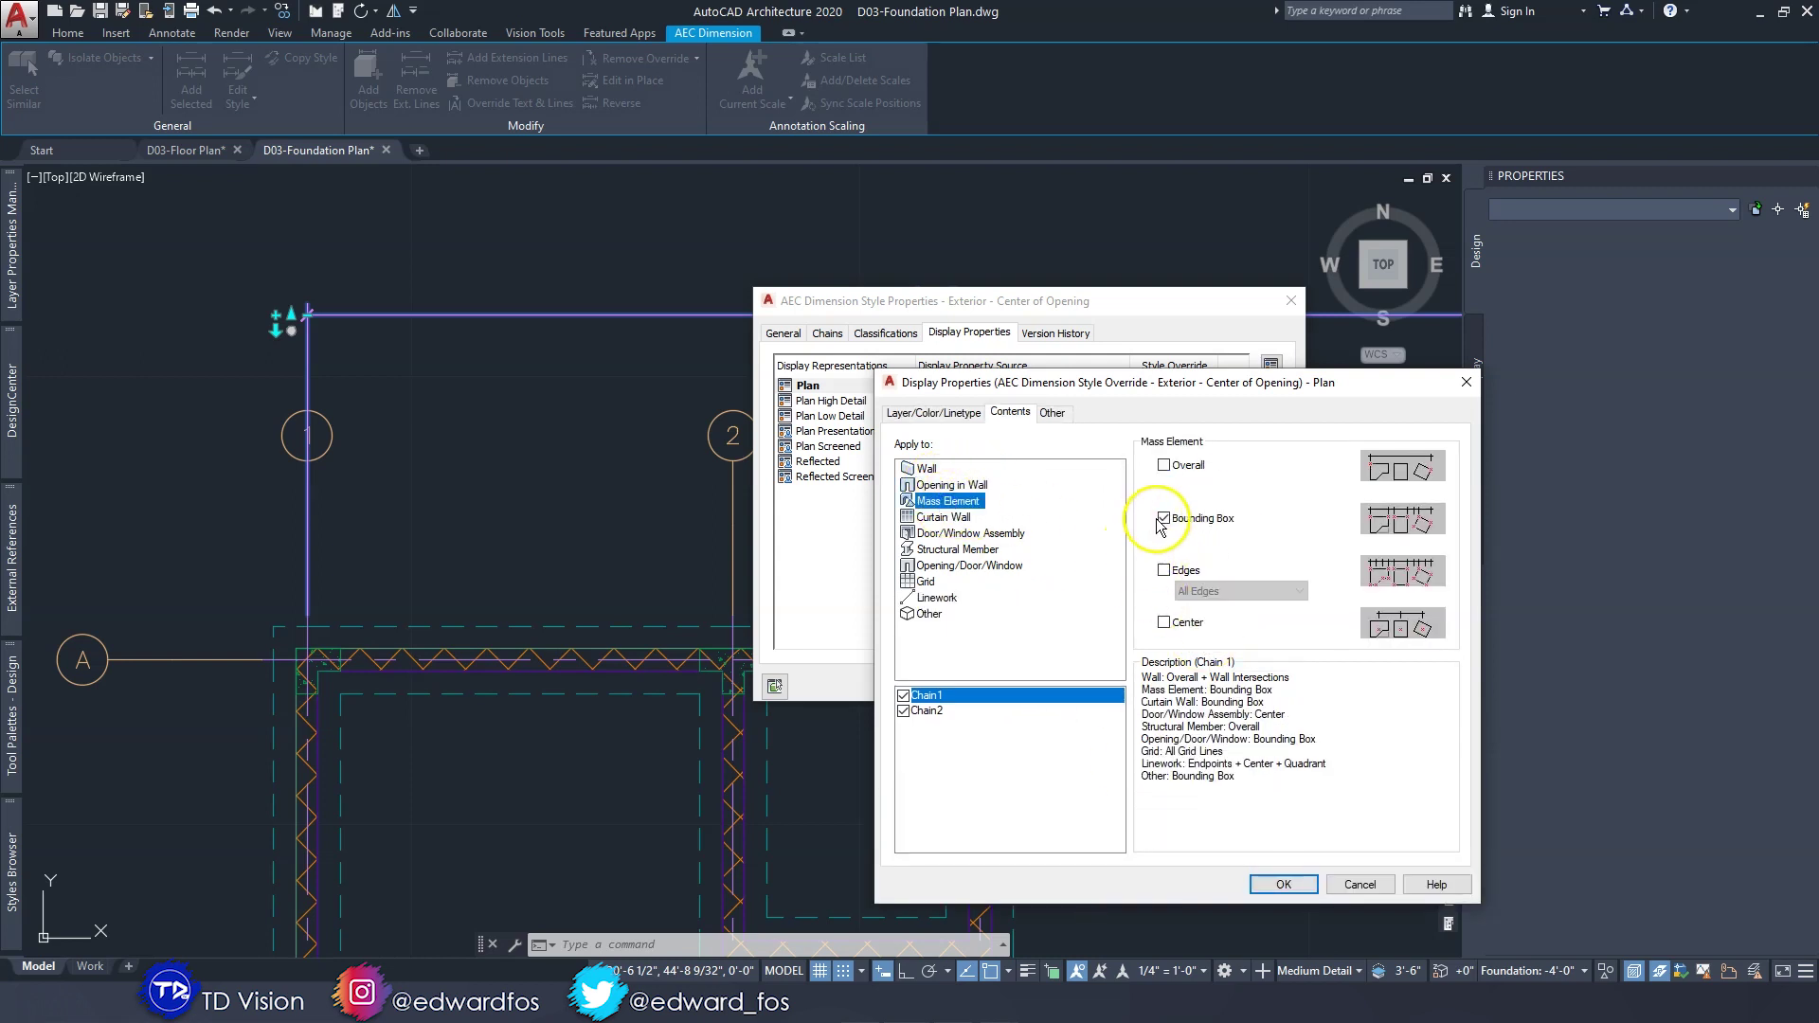
pyautogui.click(1163, 520)
pyautogui.click(940, 518)
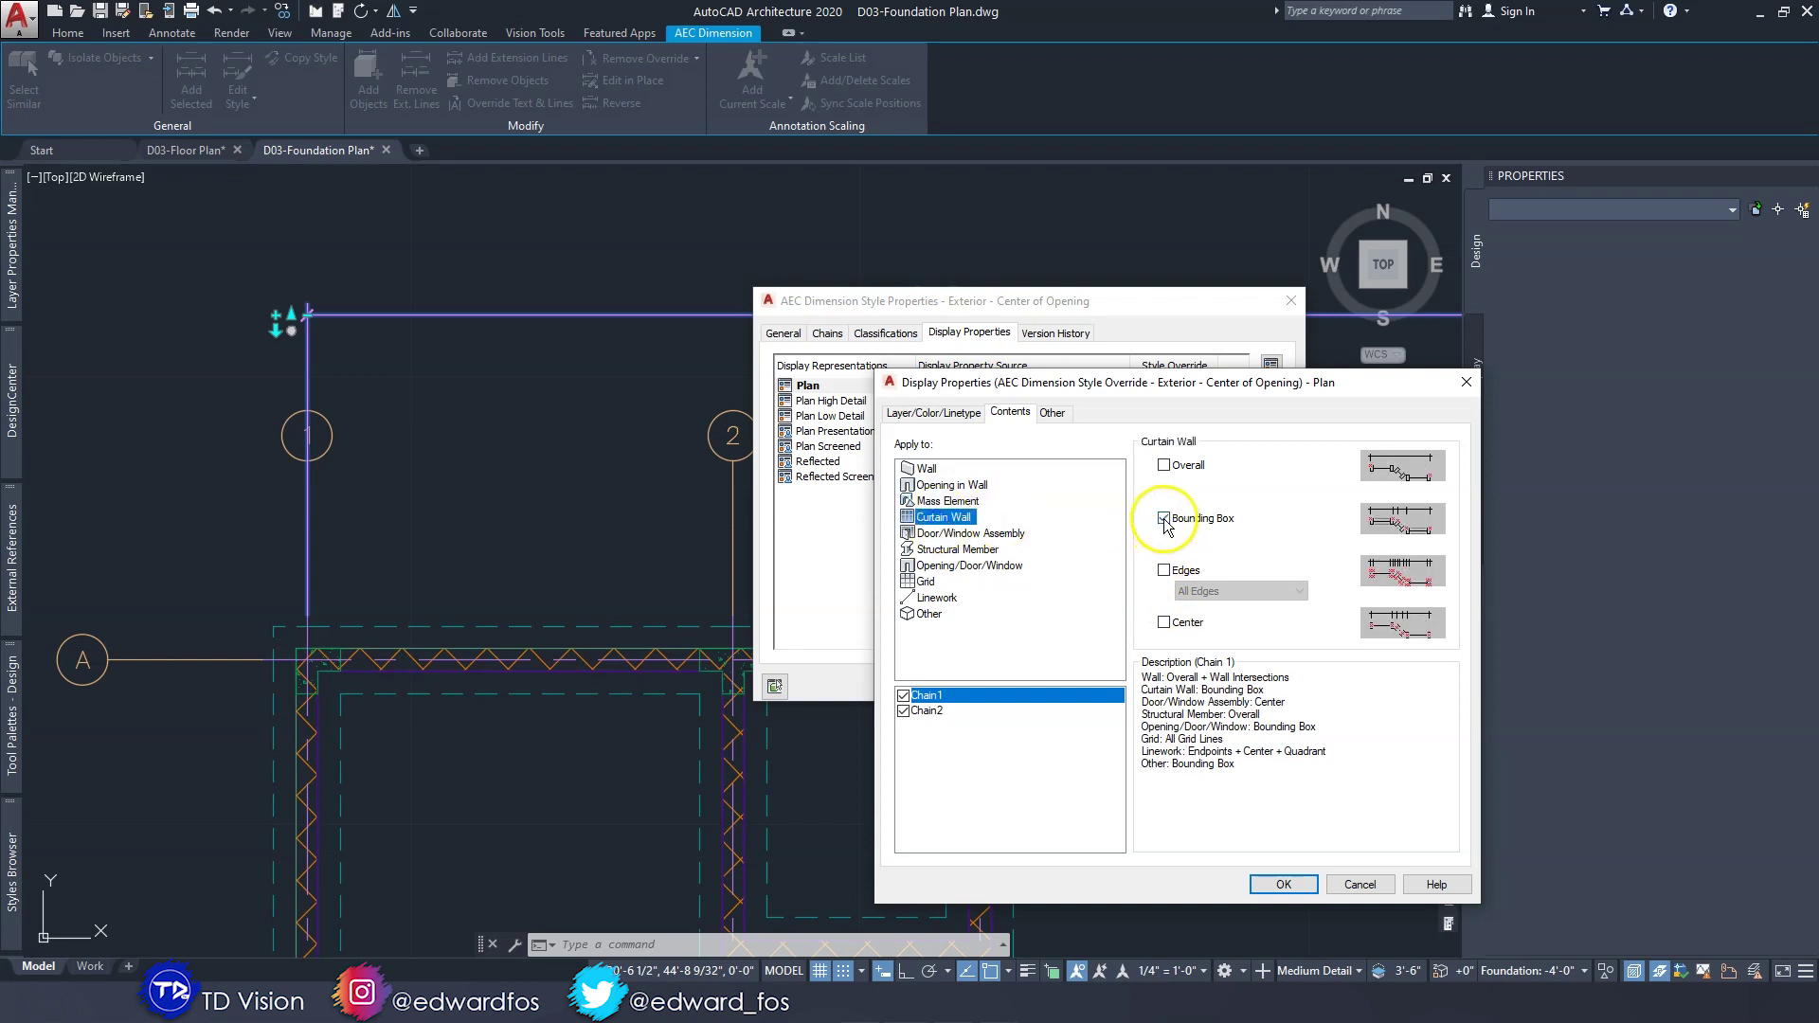
pyautogui.click(1164, 520)
# For Chain1, turn off Center for door/window assemblies, Overall for structural members and All Grid Lines for grids.
pyautogui.click(929, 536)
pyautogui.click(1161, 623)
pyautogui.click(990, 551)
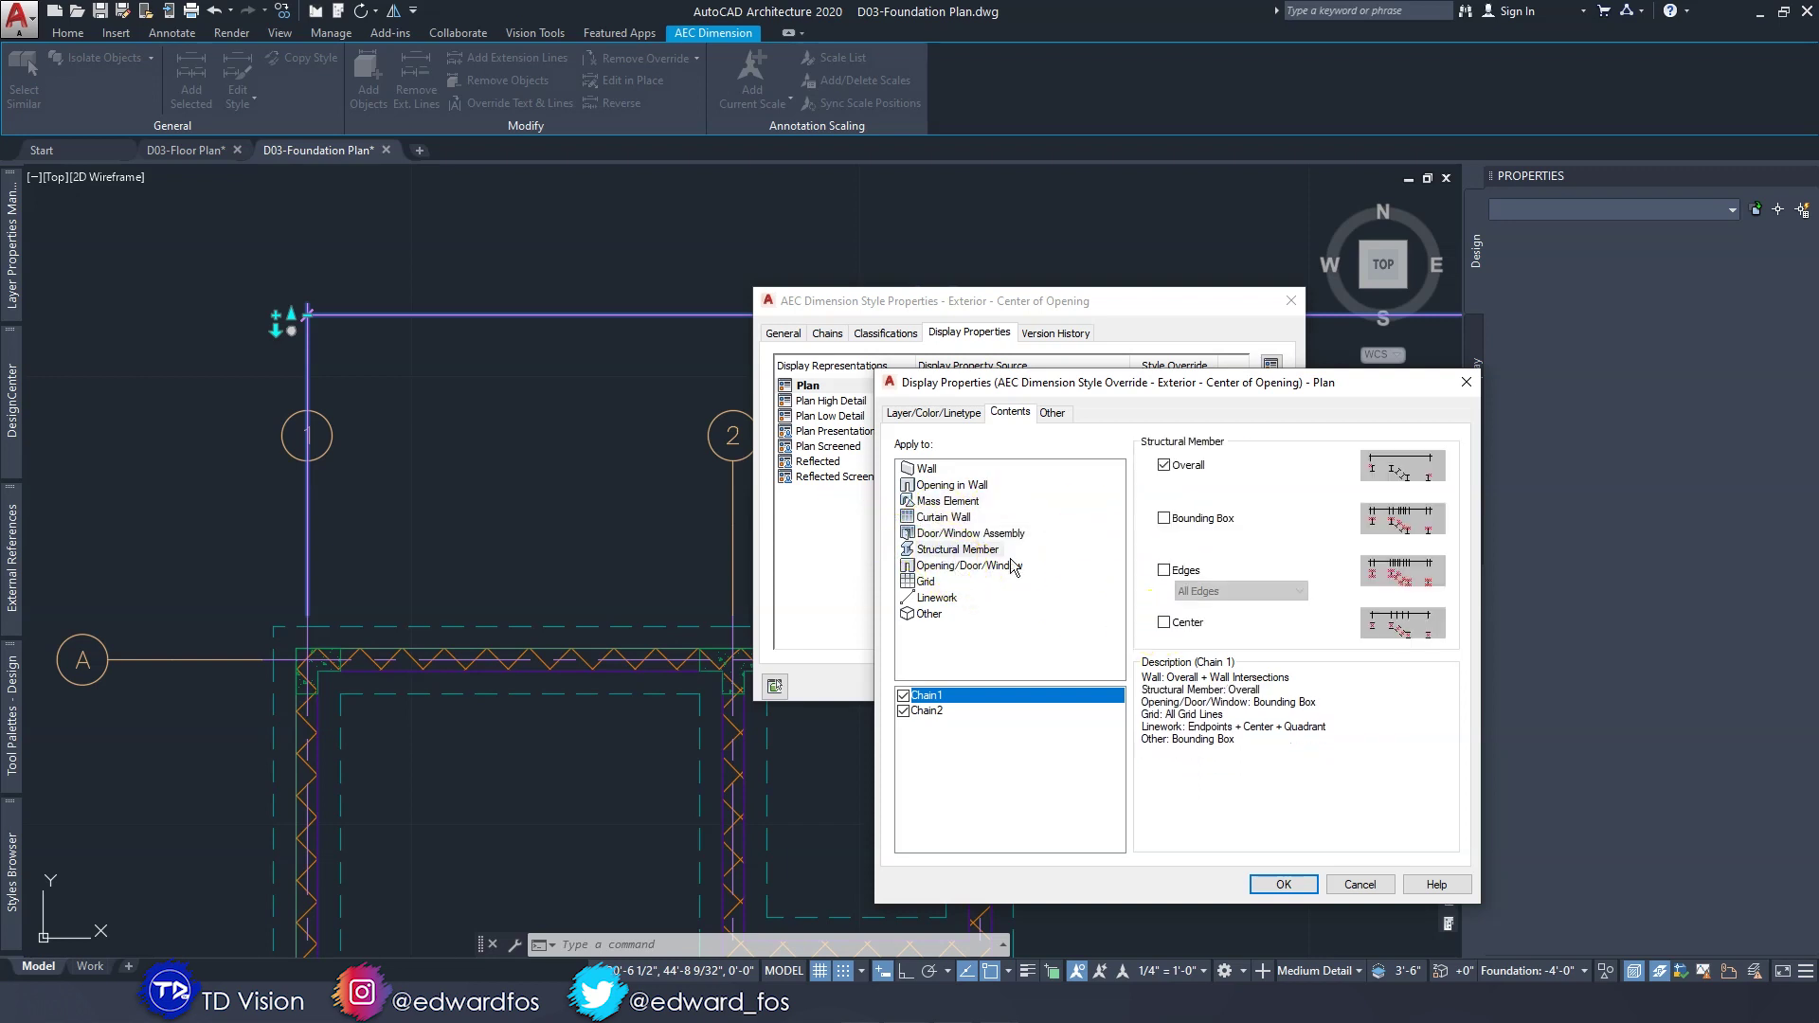
pyautogui.click(1166, 468)
pyautogui.click(907, 581)
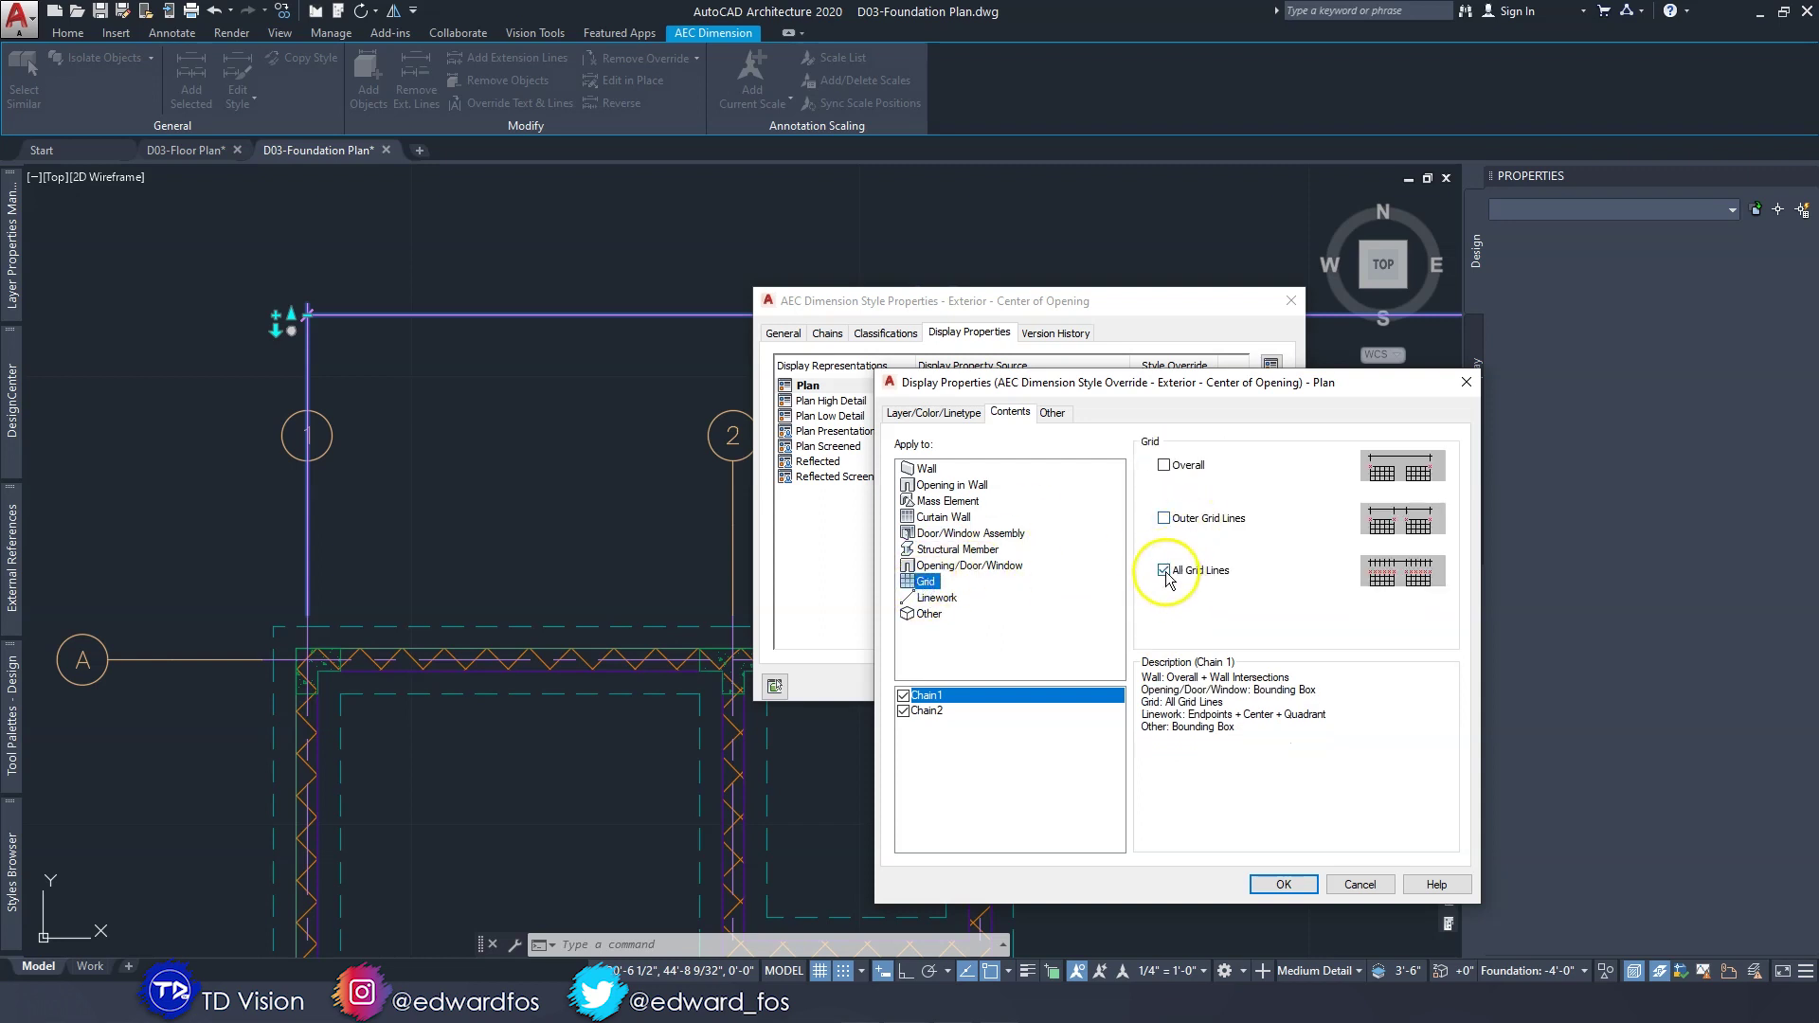
pyautogui.click(1164, 570)
# For Chain1, turn off Endpoints, Center and Quadrant for linework, and Bounding Box for the Other and Opening/Door/Window categories.
pyautogui.click(936, 600)
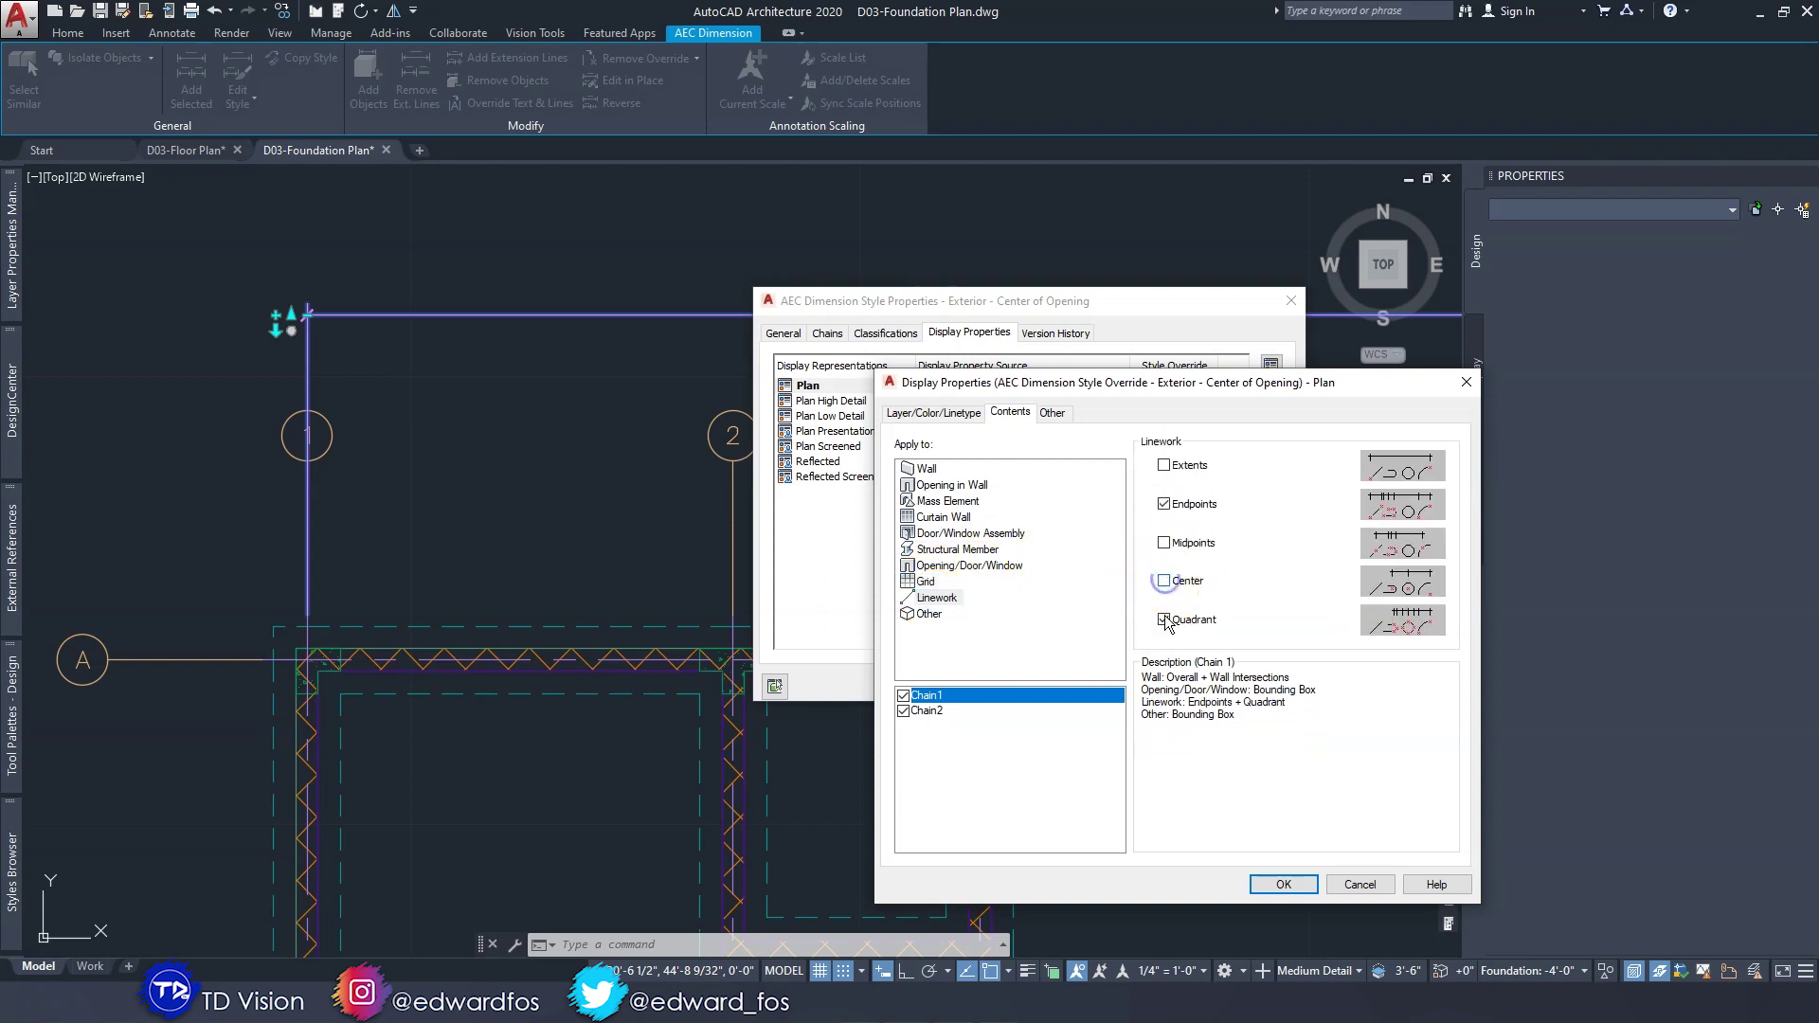
pyautogui.click(1164, 505)
pyautogui.click(927, 614)
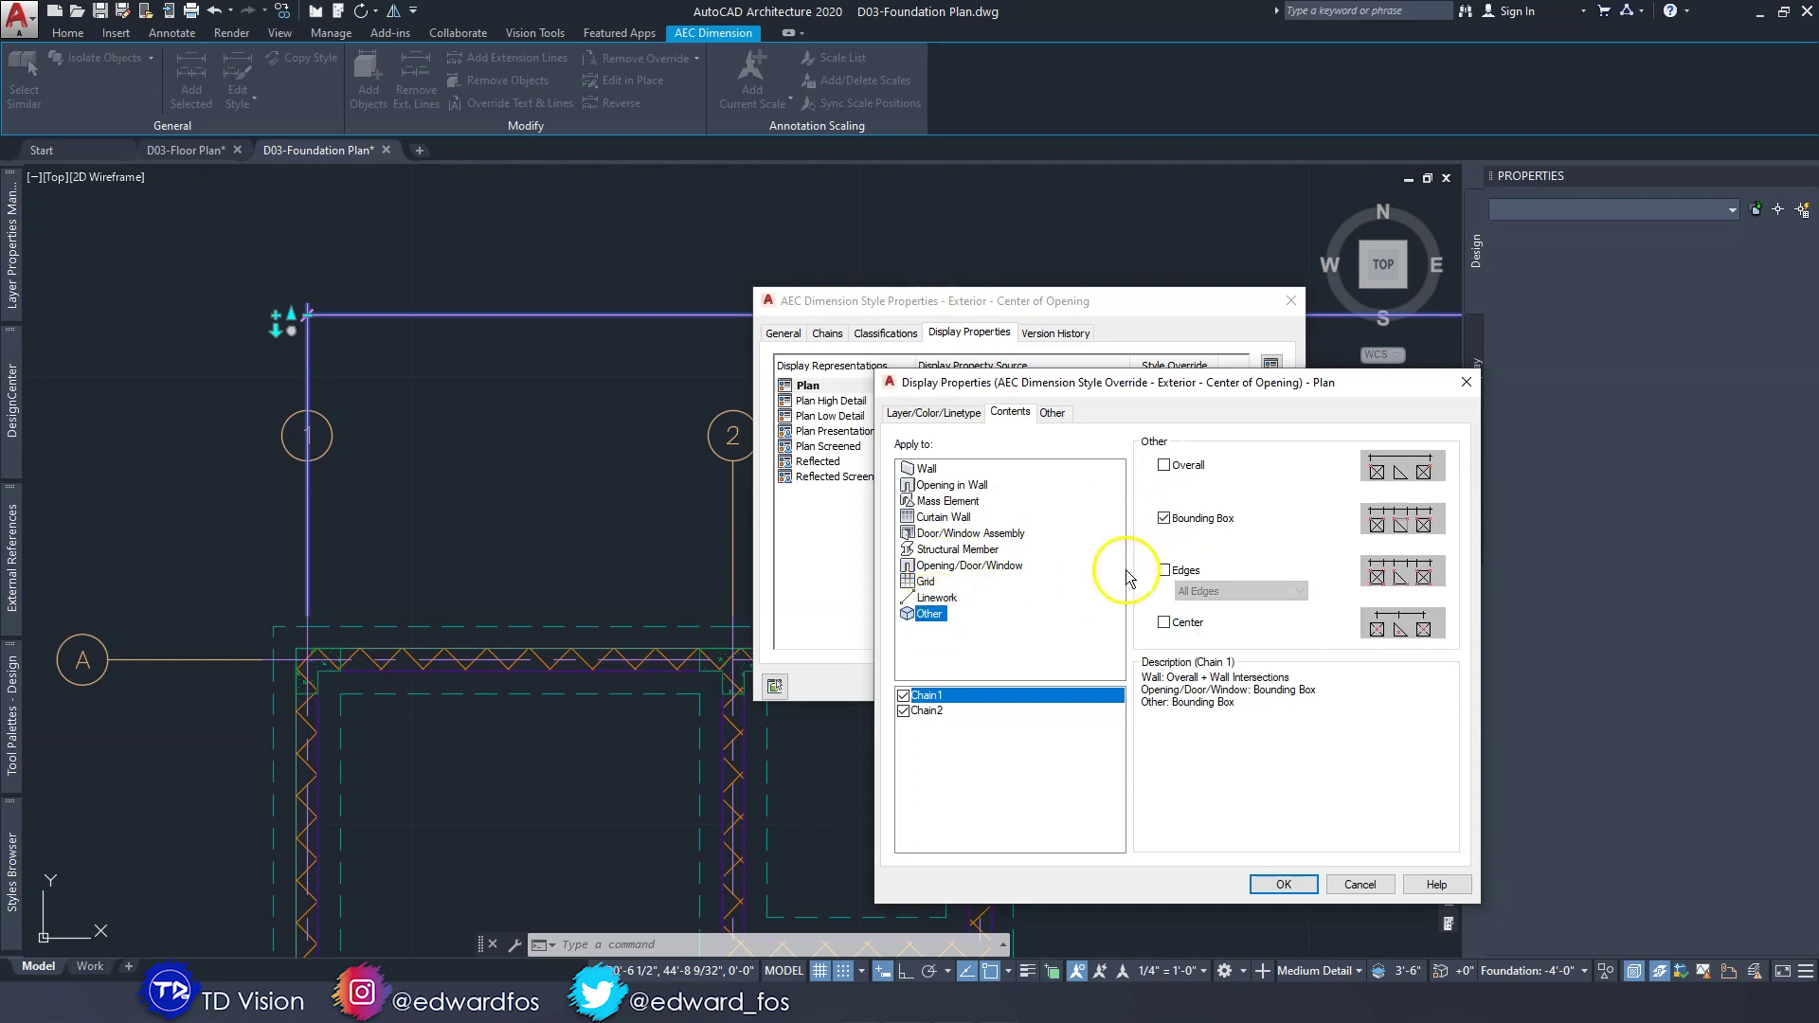
pyautogui.click(924, 598)
pyautogui.click(925, 580)
pyautogui.click(947, 566)
# For Chain2, dimension walls by Overall and turn off Wall Width.
pyautogui.click(927, 711)
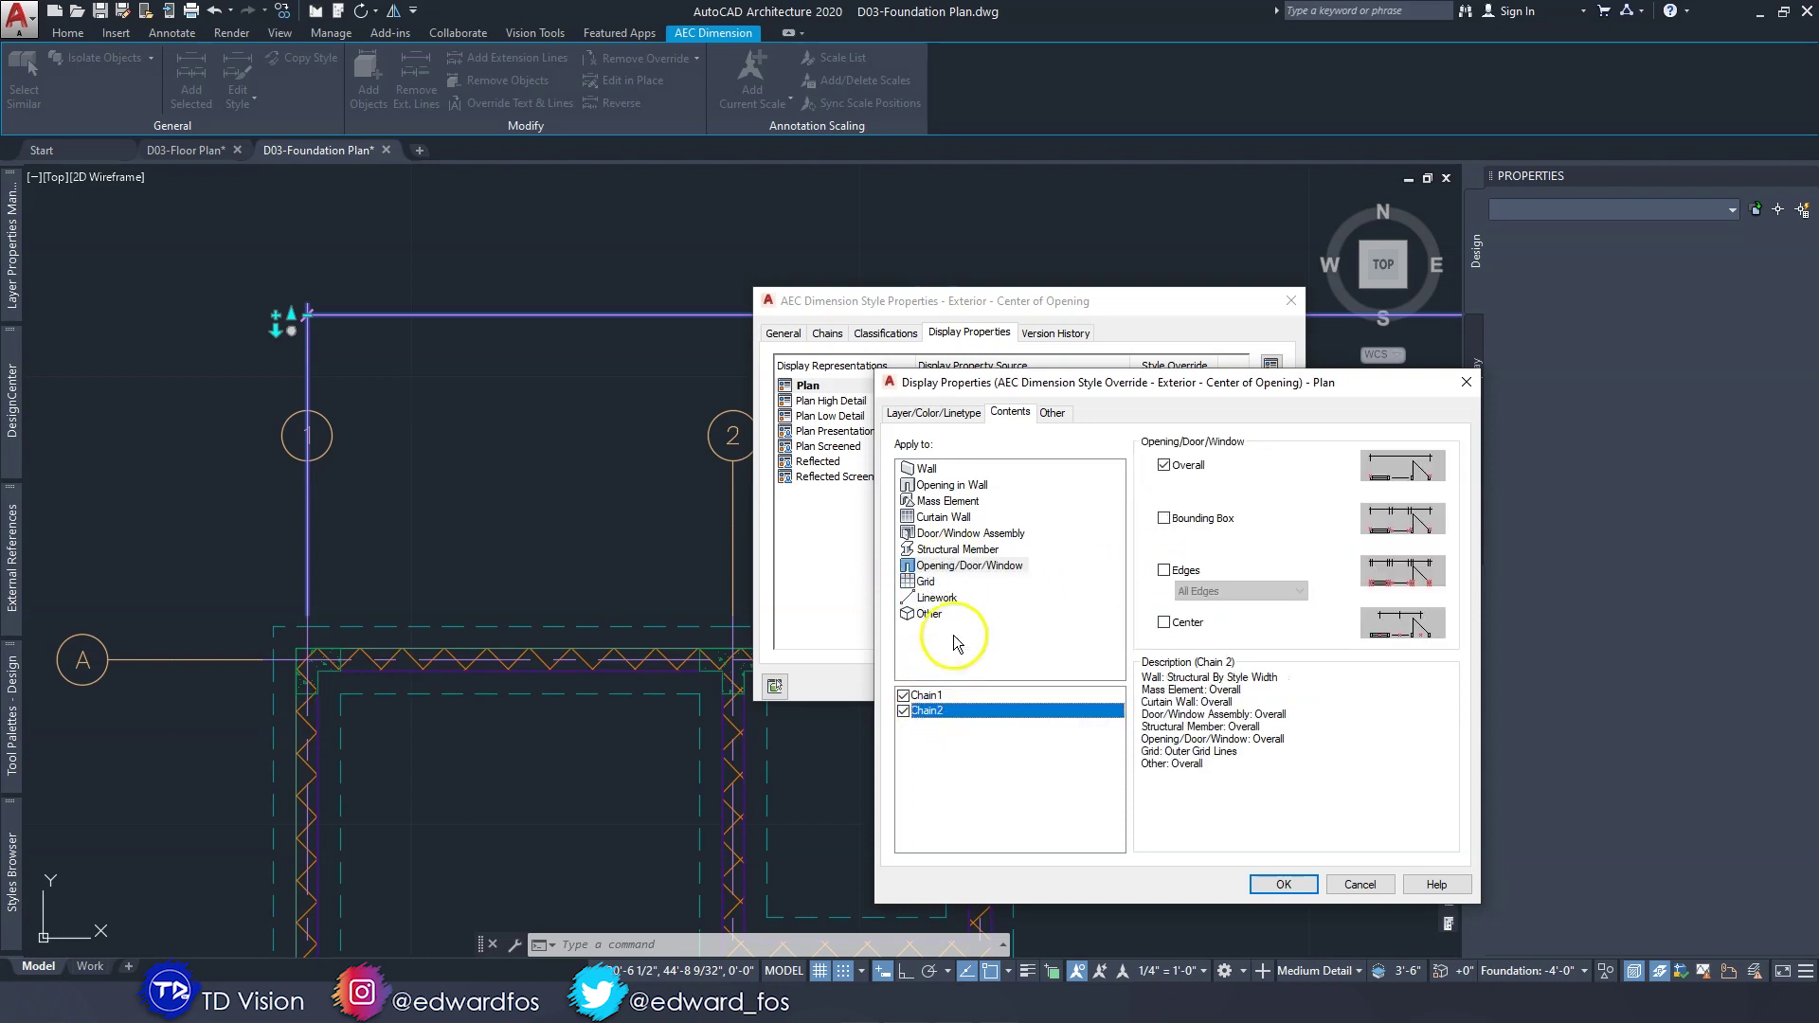
pyautogui.click(942, 469)
pyautogui.click(1164, 465)
pyautogui.click(1163, 570)
# For Chain2, turn off Overall for the Other and Opening/Door/Window categories and Outer Grid Lines for grids.
pyautogui.click(928, 614)
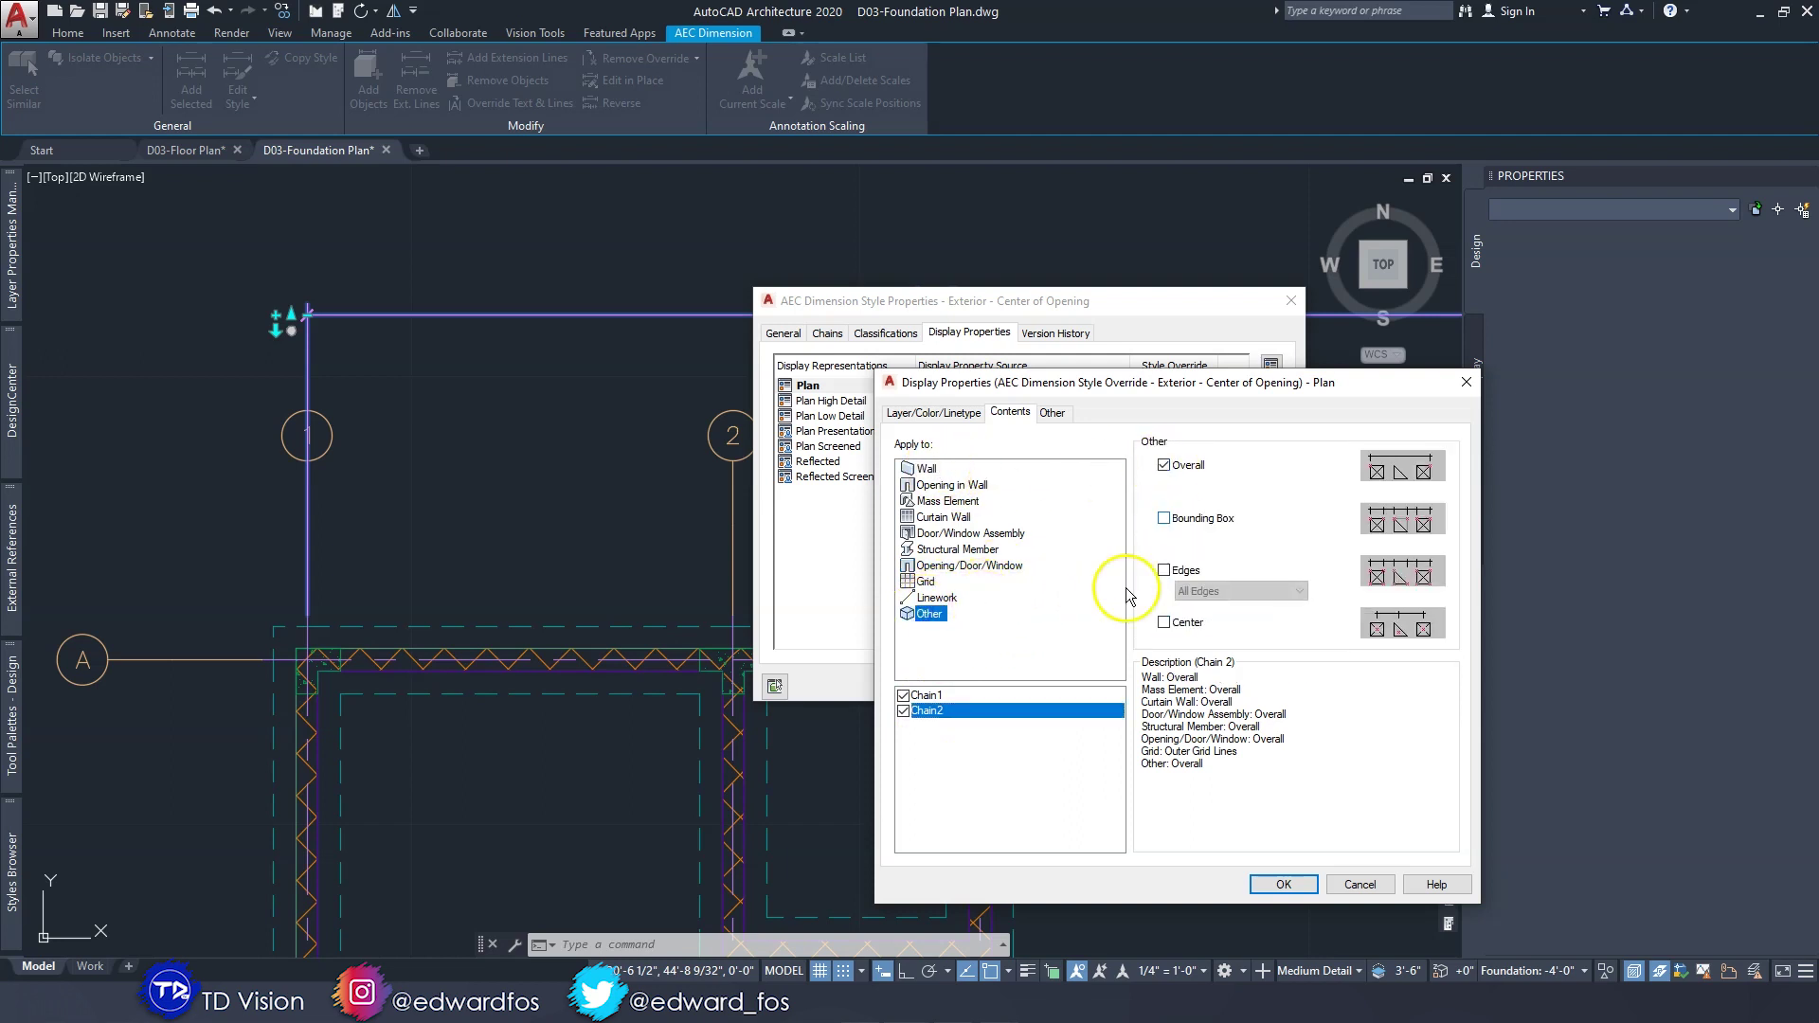
pyautogui.click(1004, 564)
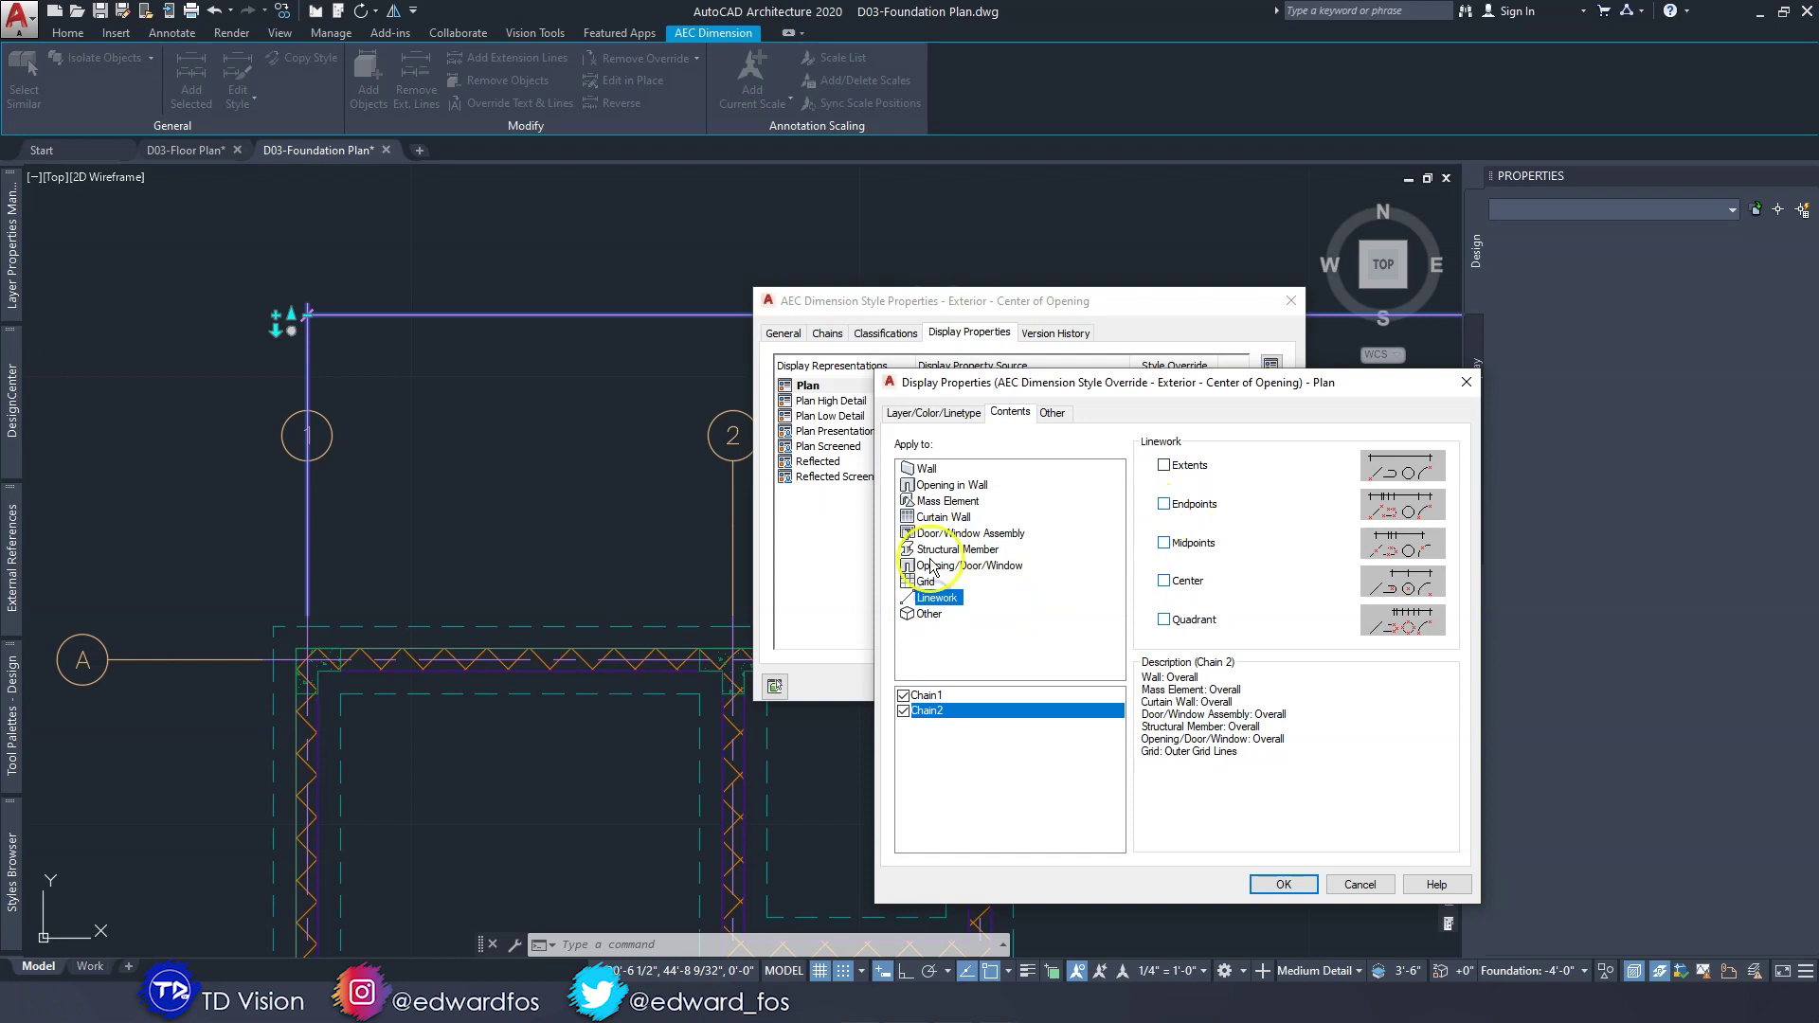
pyautogui.click(917, 582)
pyautogui.click(1161, 519)
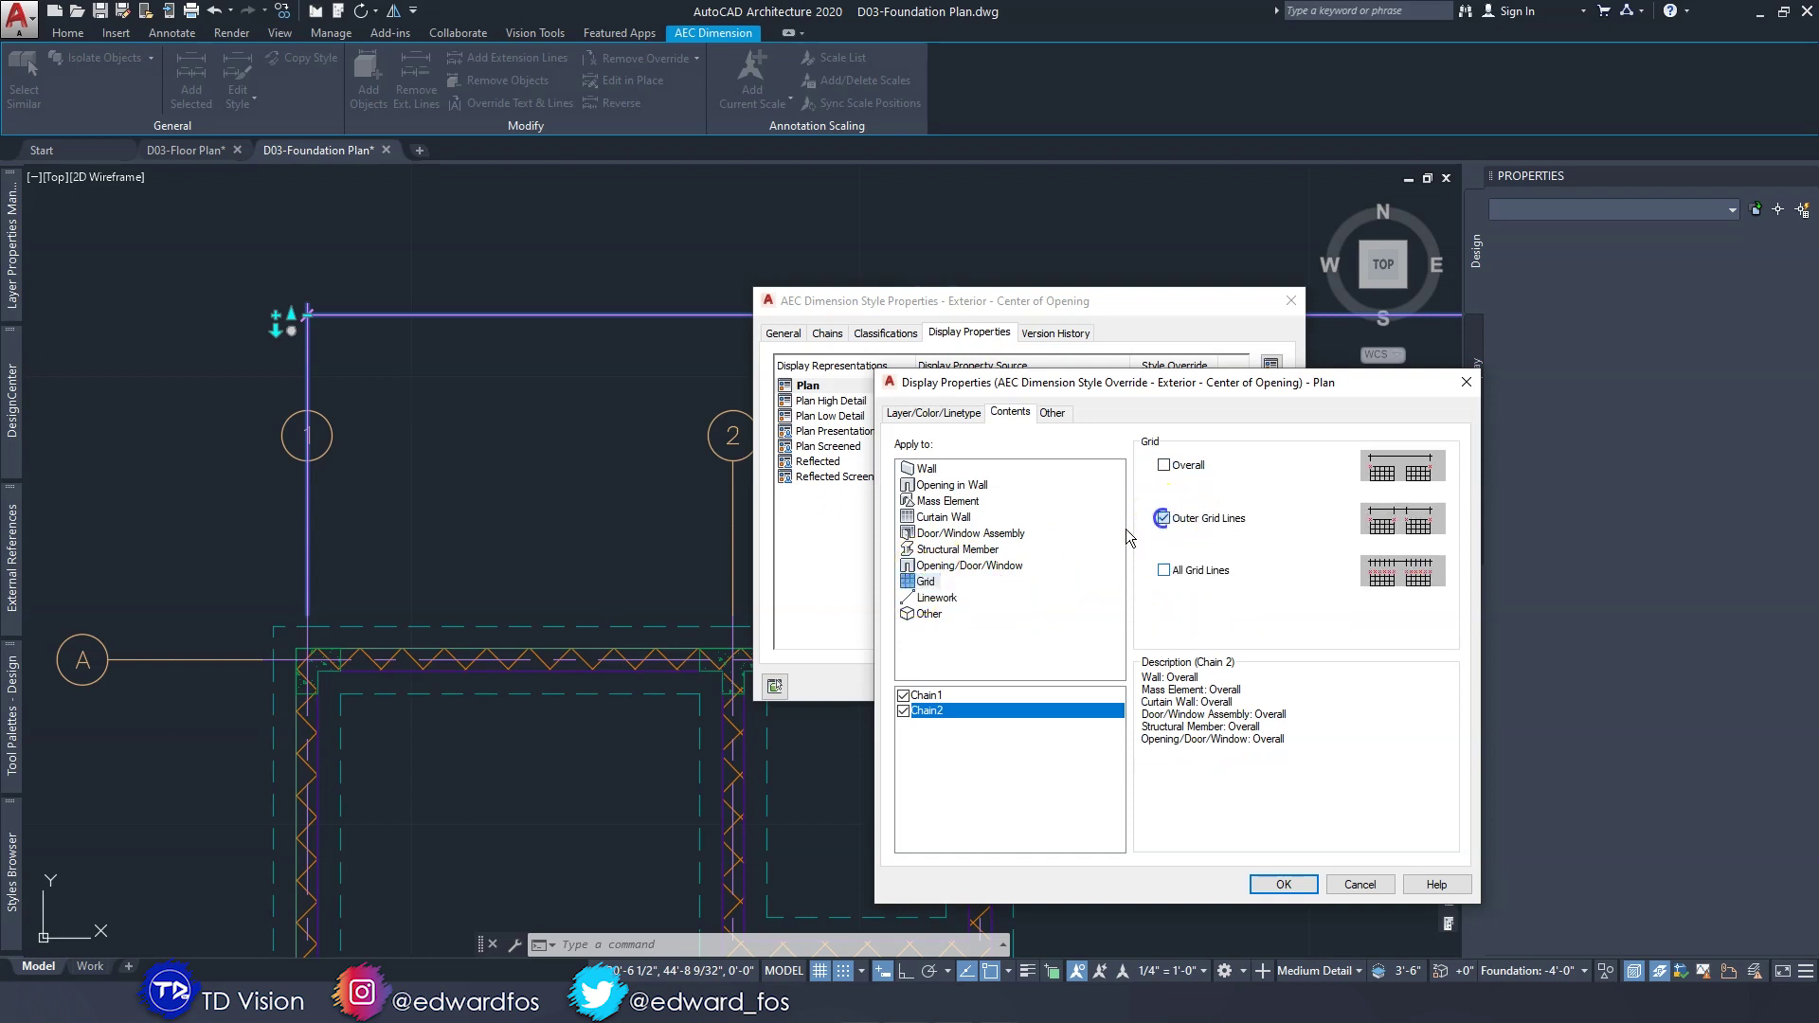
pyautogui.click(921, 566)
pyautogui.click(1164, 466)
# For Chain2, turn off Overall for structural members, door/window assemblies, curtain walls and mass elements.
pyautogui.click(938, 550)
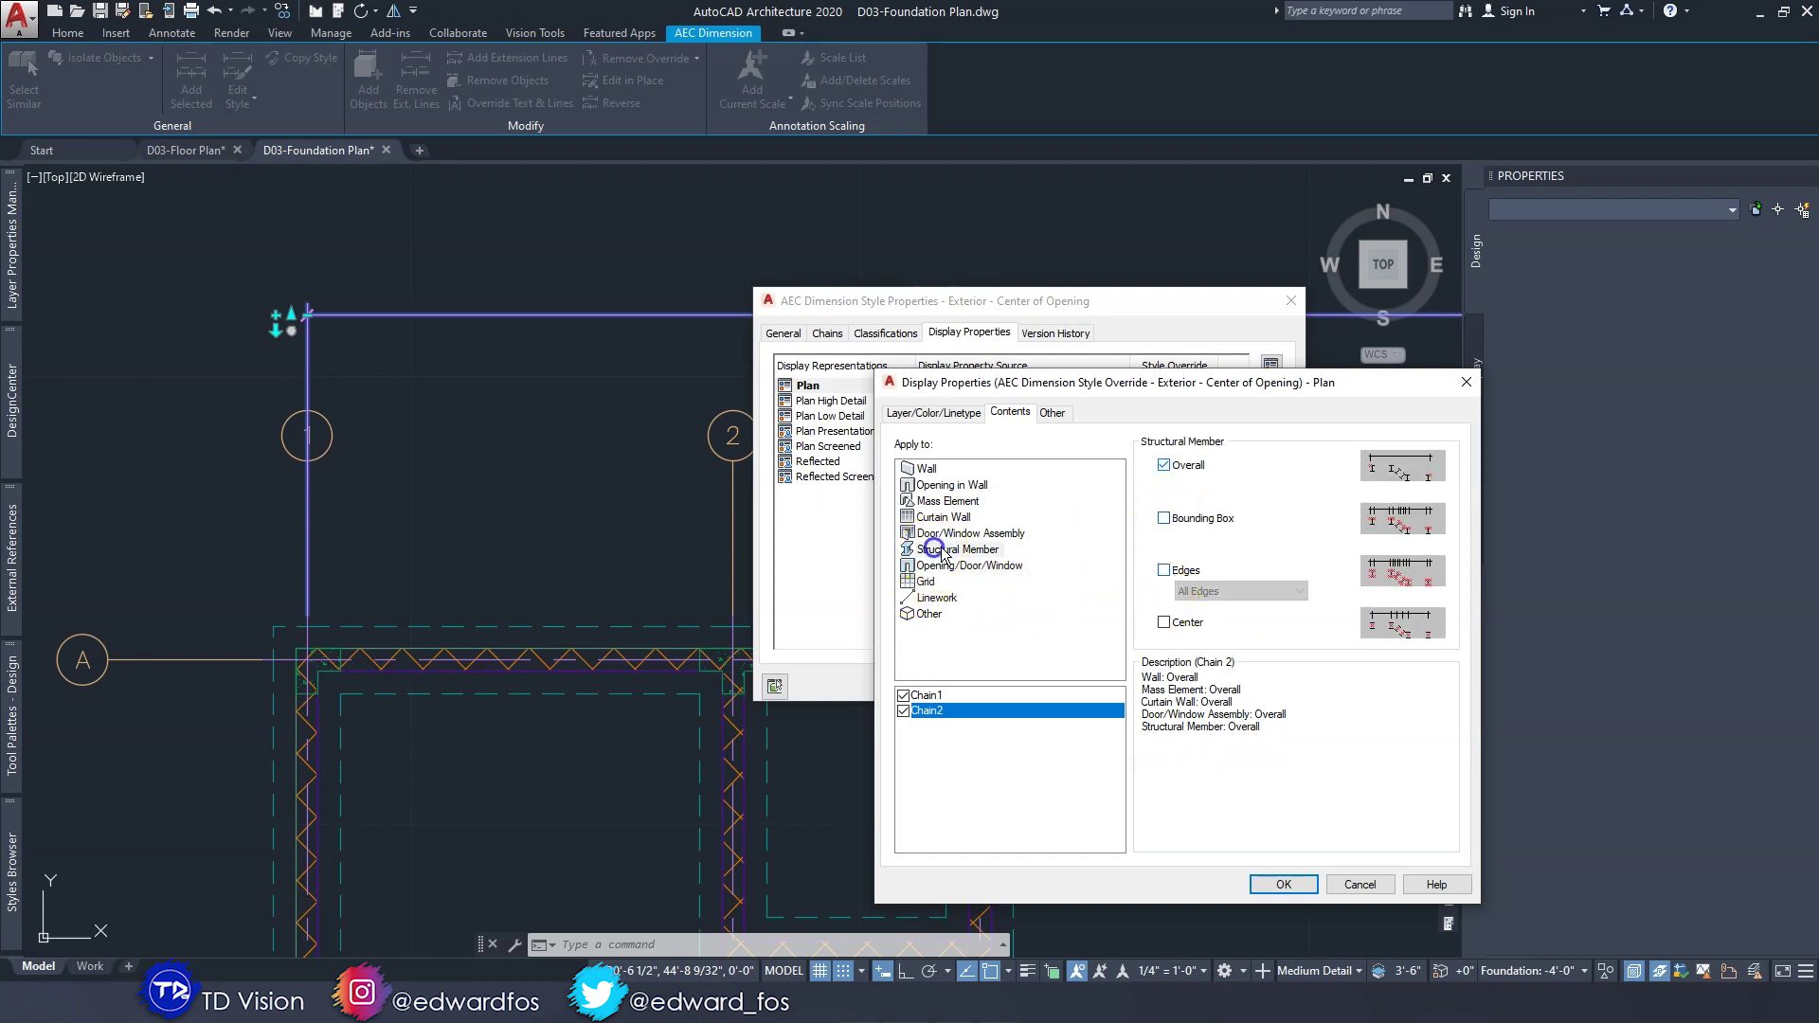
pyautogui.click(1164, 465)
pyautogui.click(956, 533)
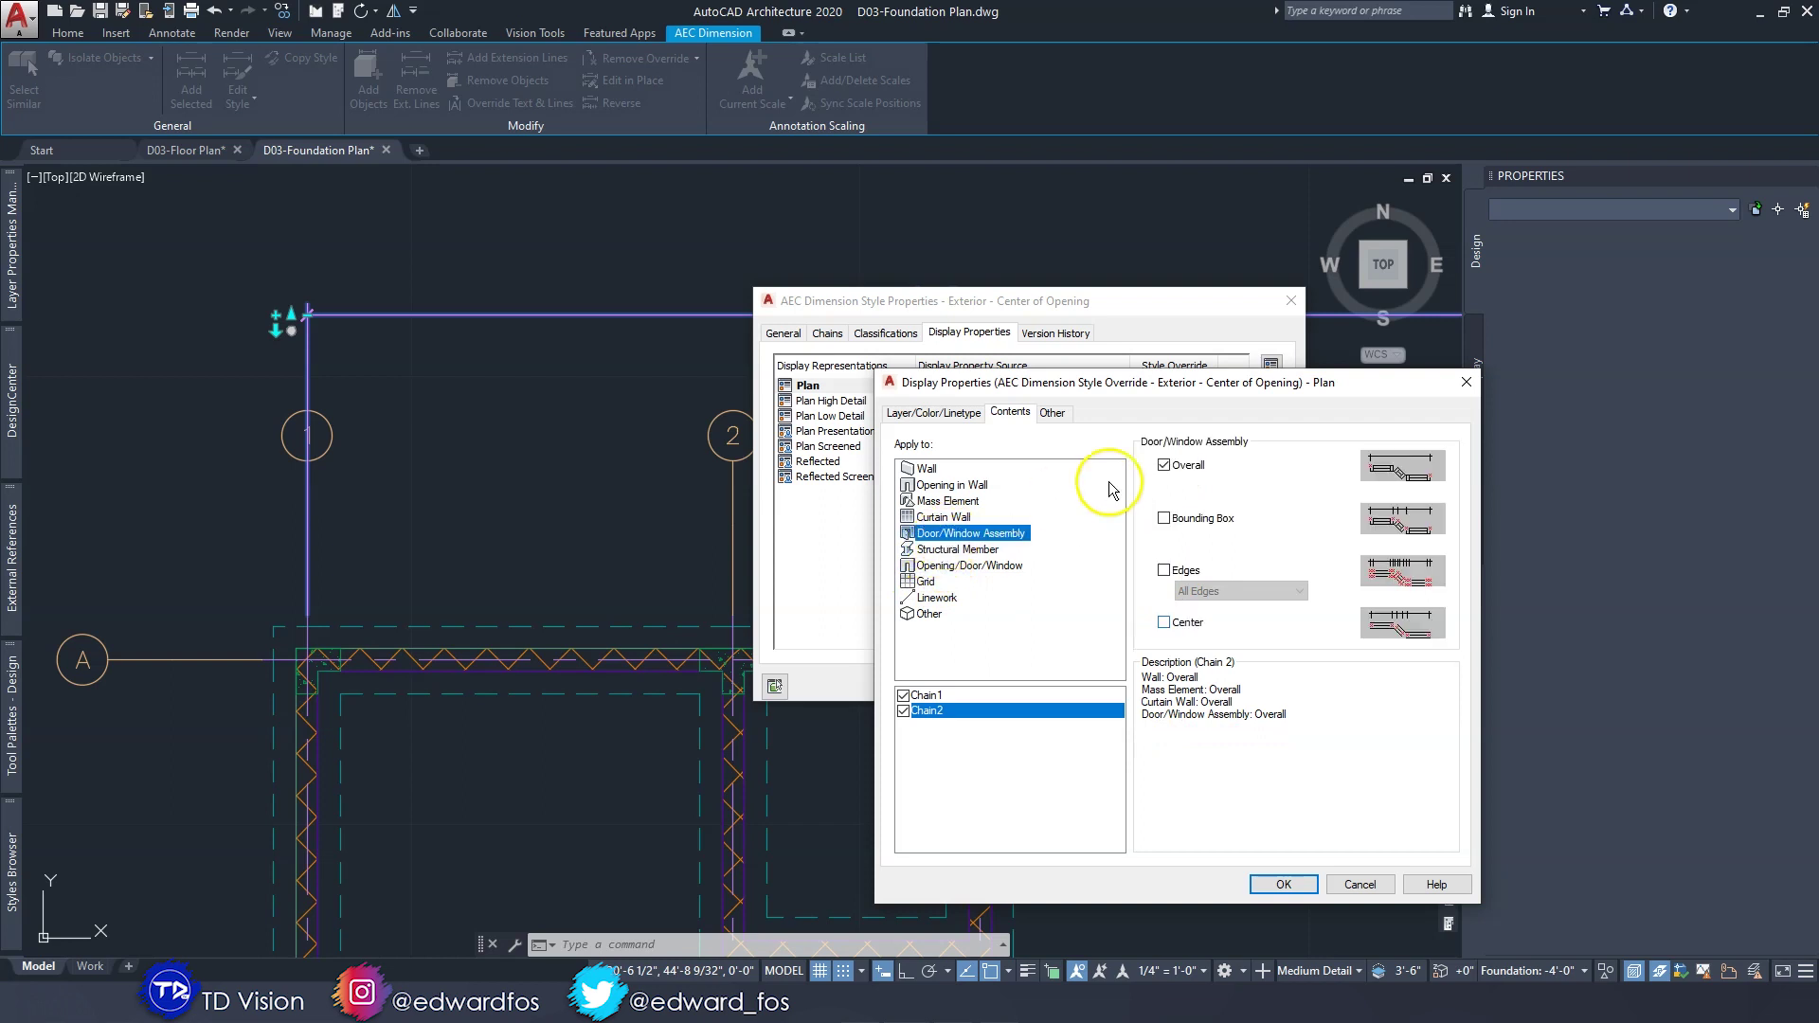
pyautogui.click(1165, 466)
pyautogui.click(943, 517)
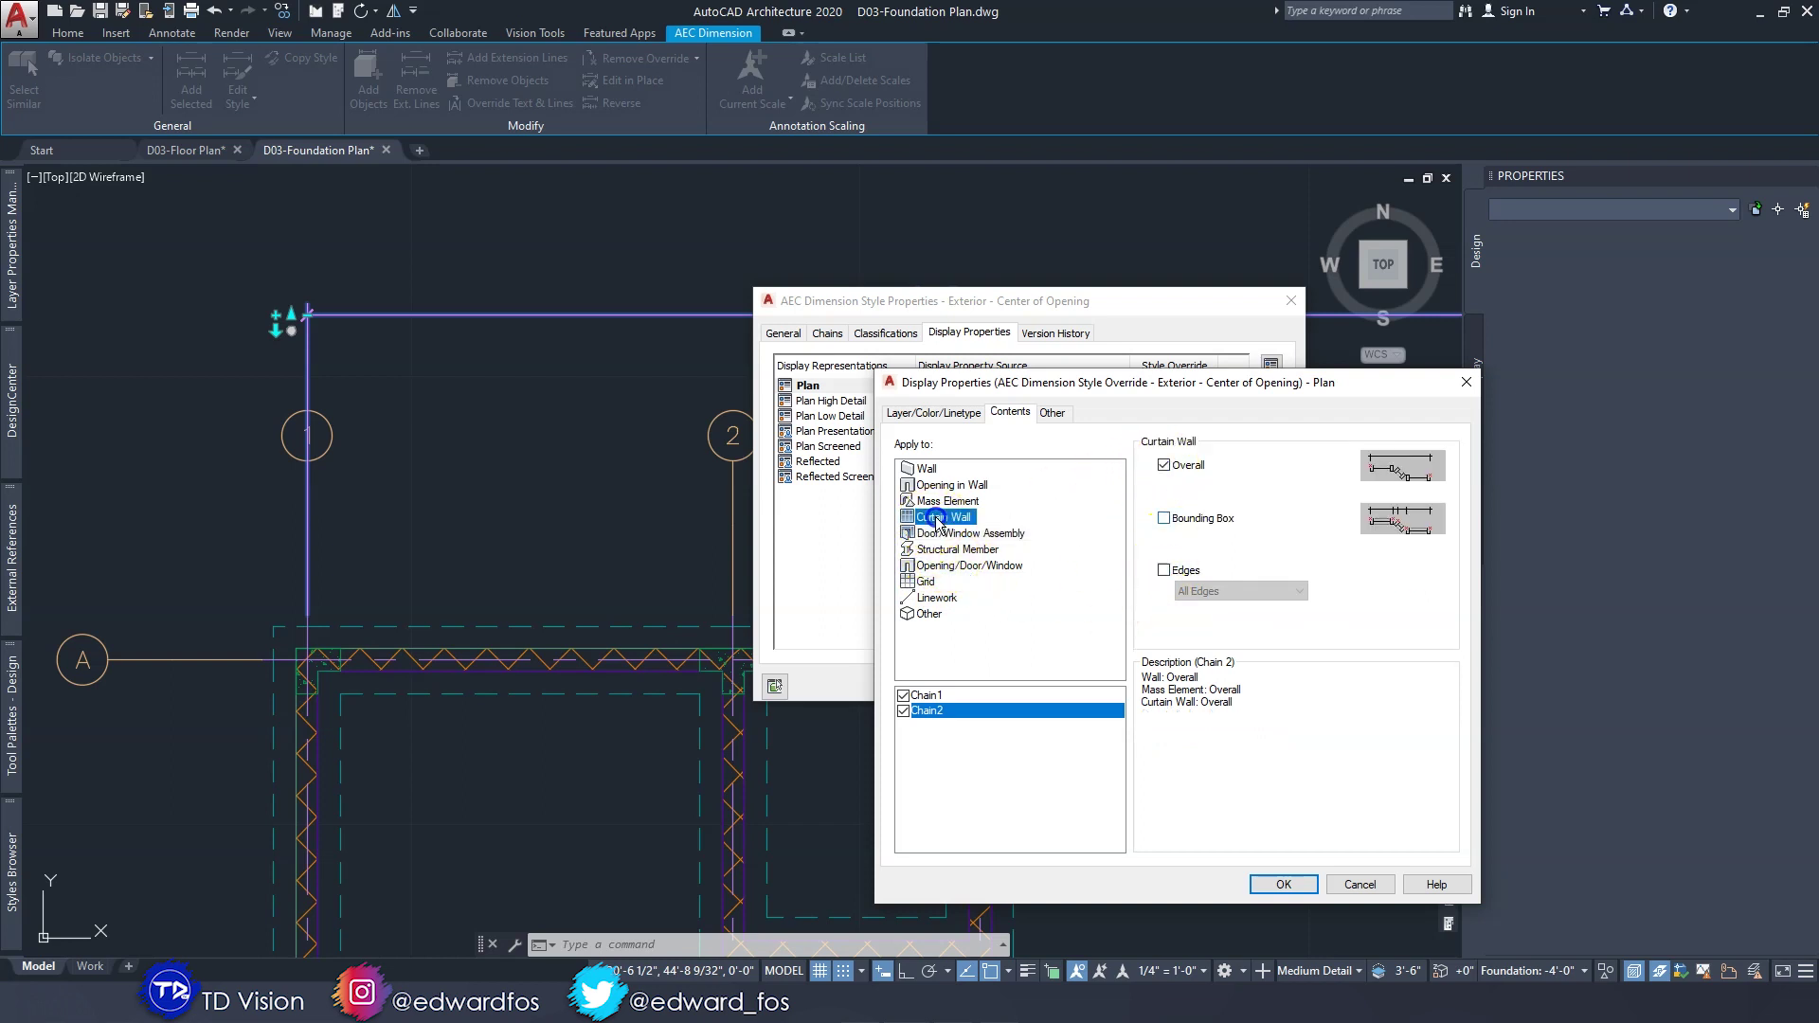
pyautogui.click(1165, 465)
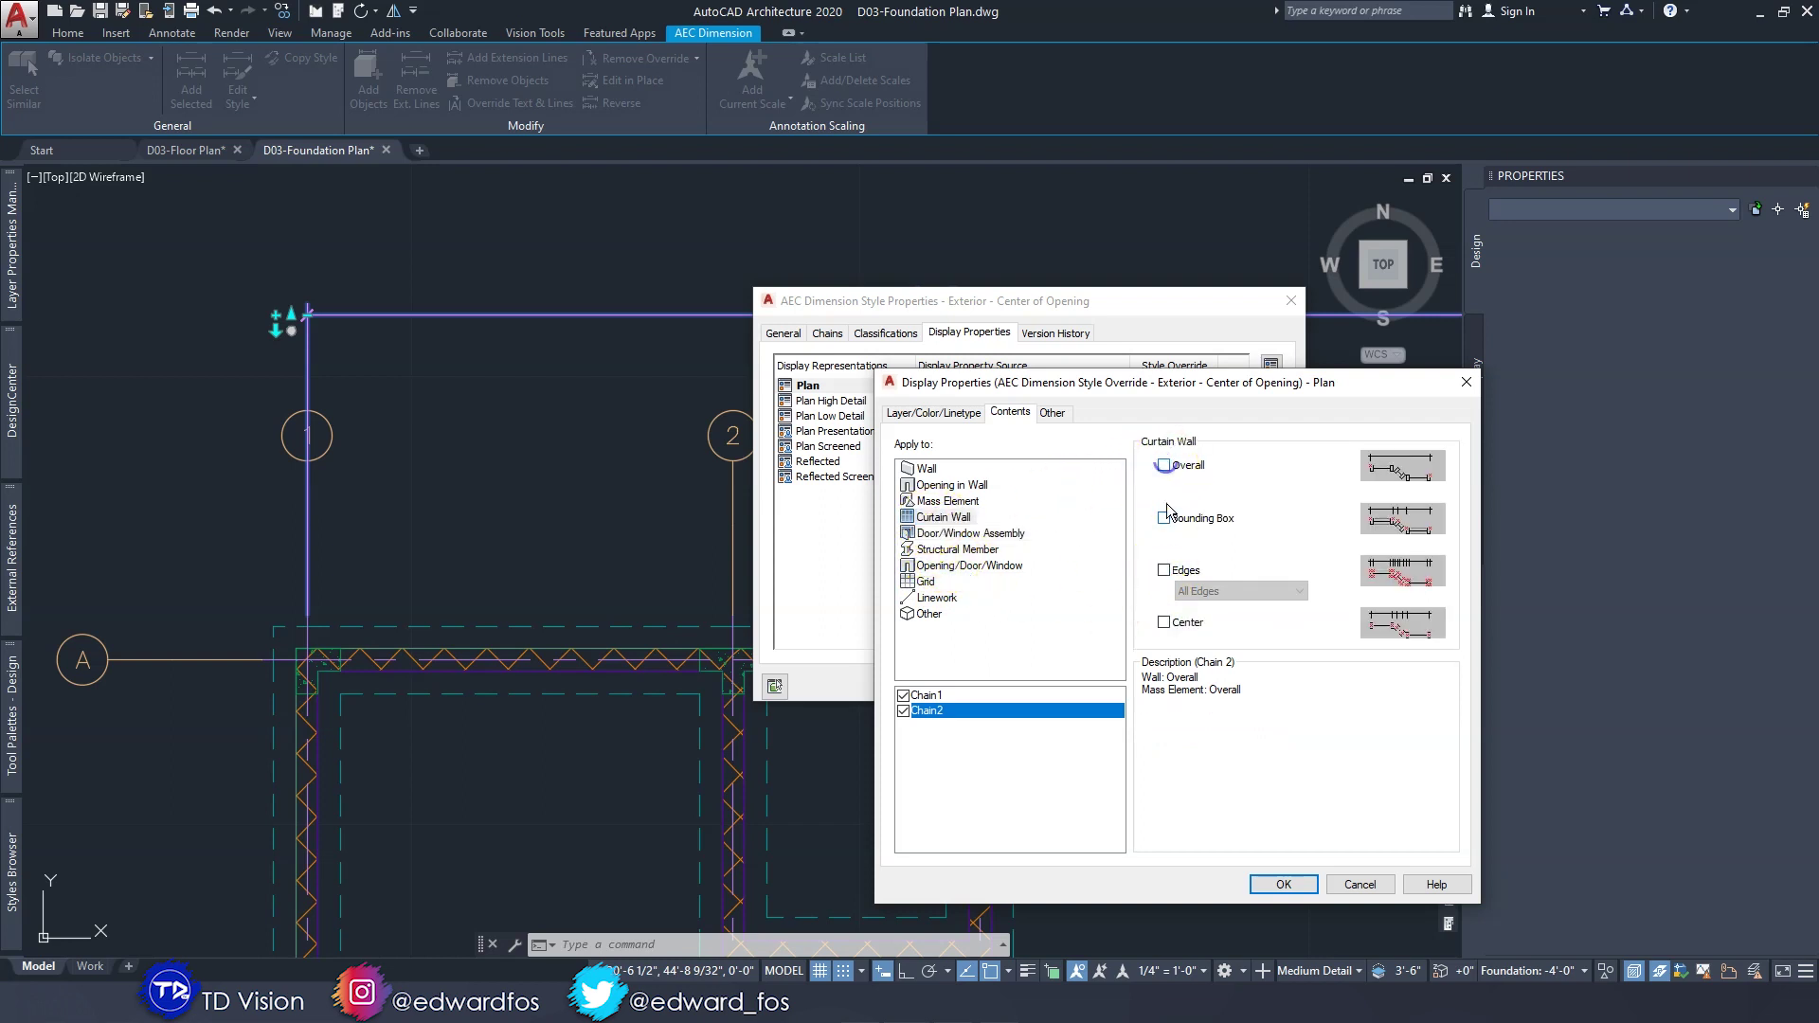
pyautogui.click(948, 503)
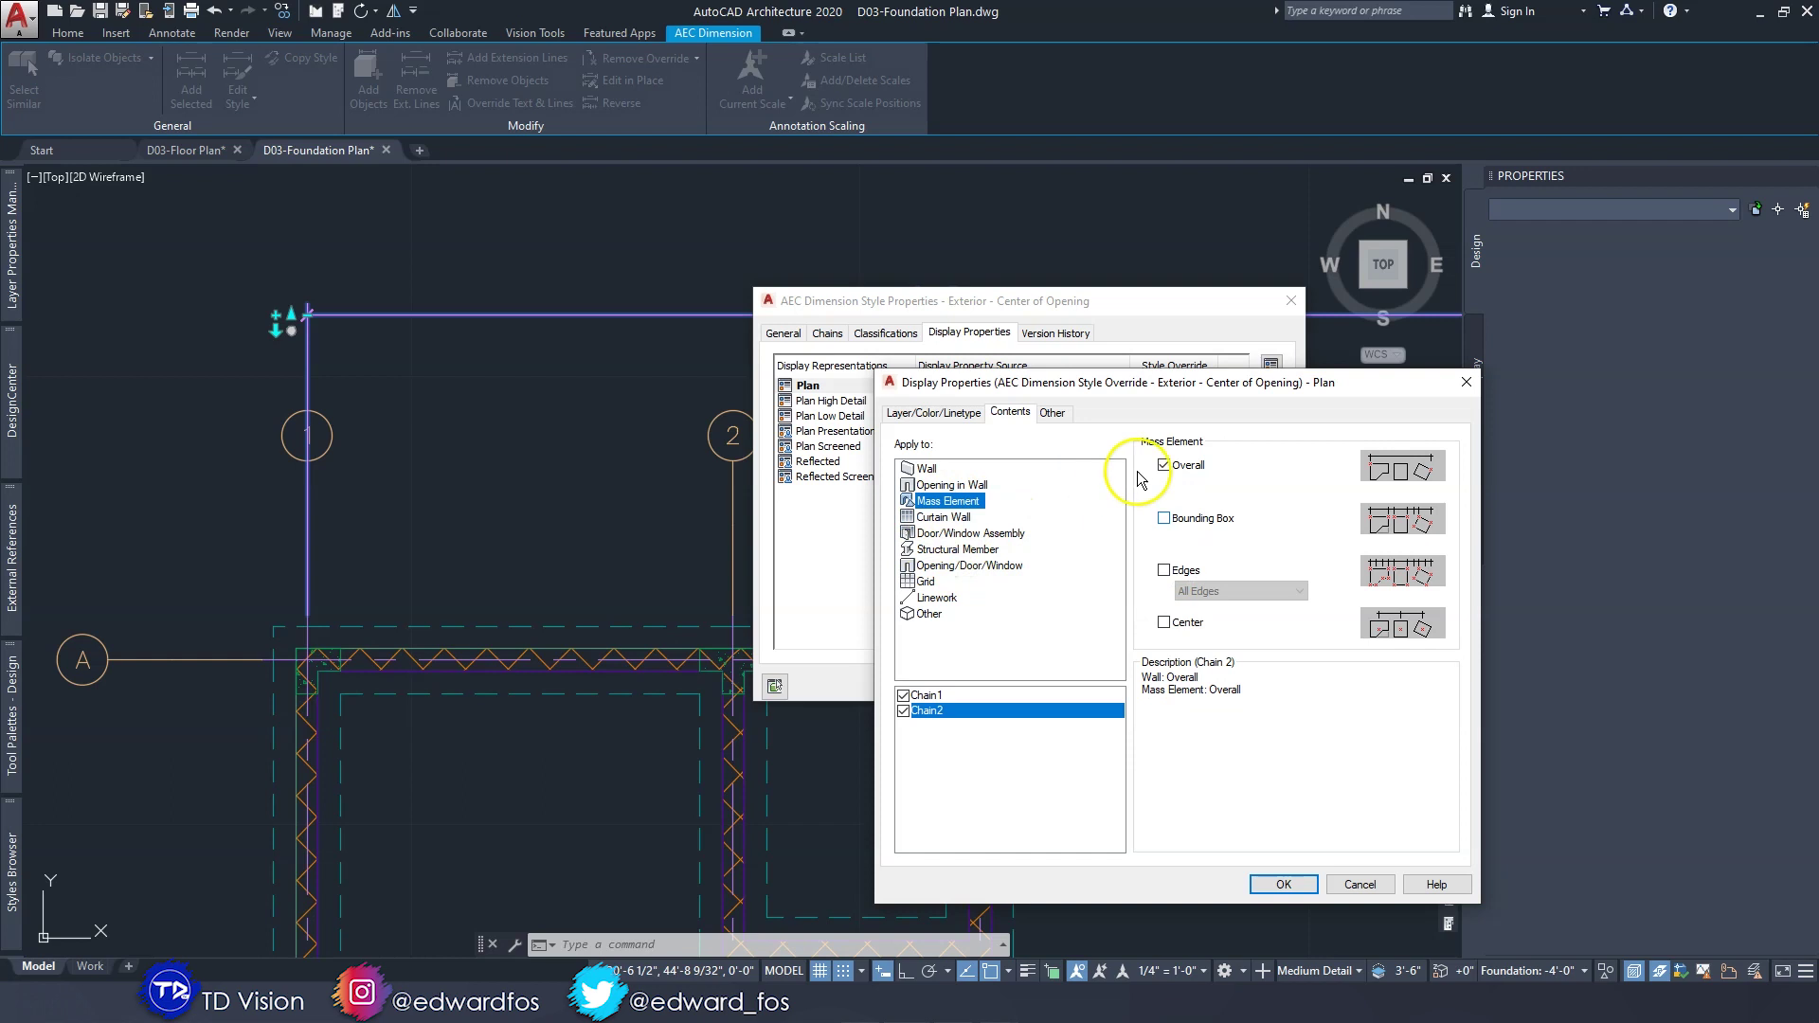
pyautogui.click(952, 486)
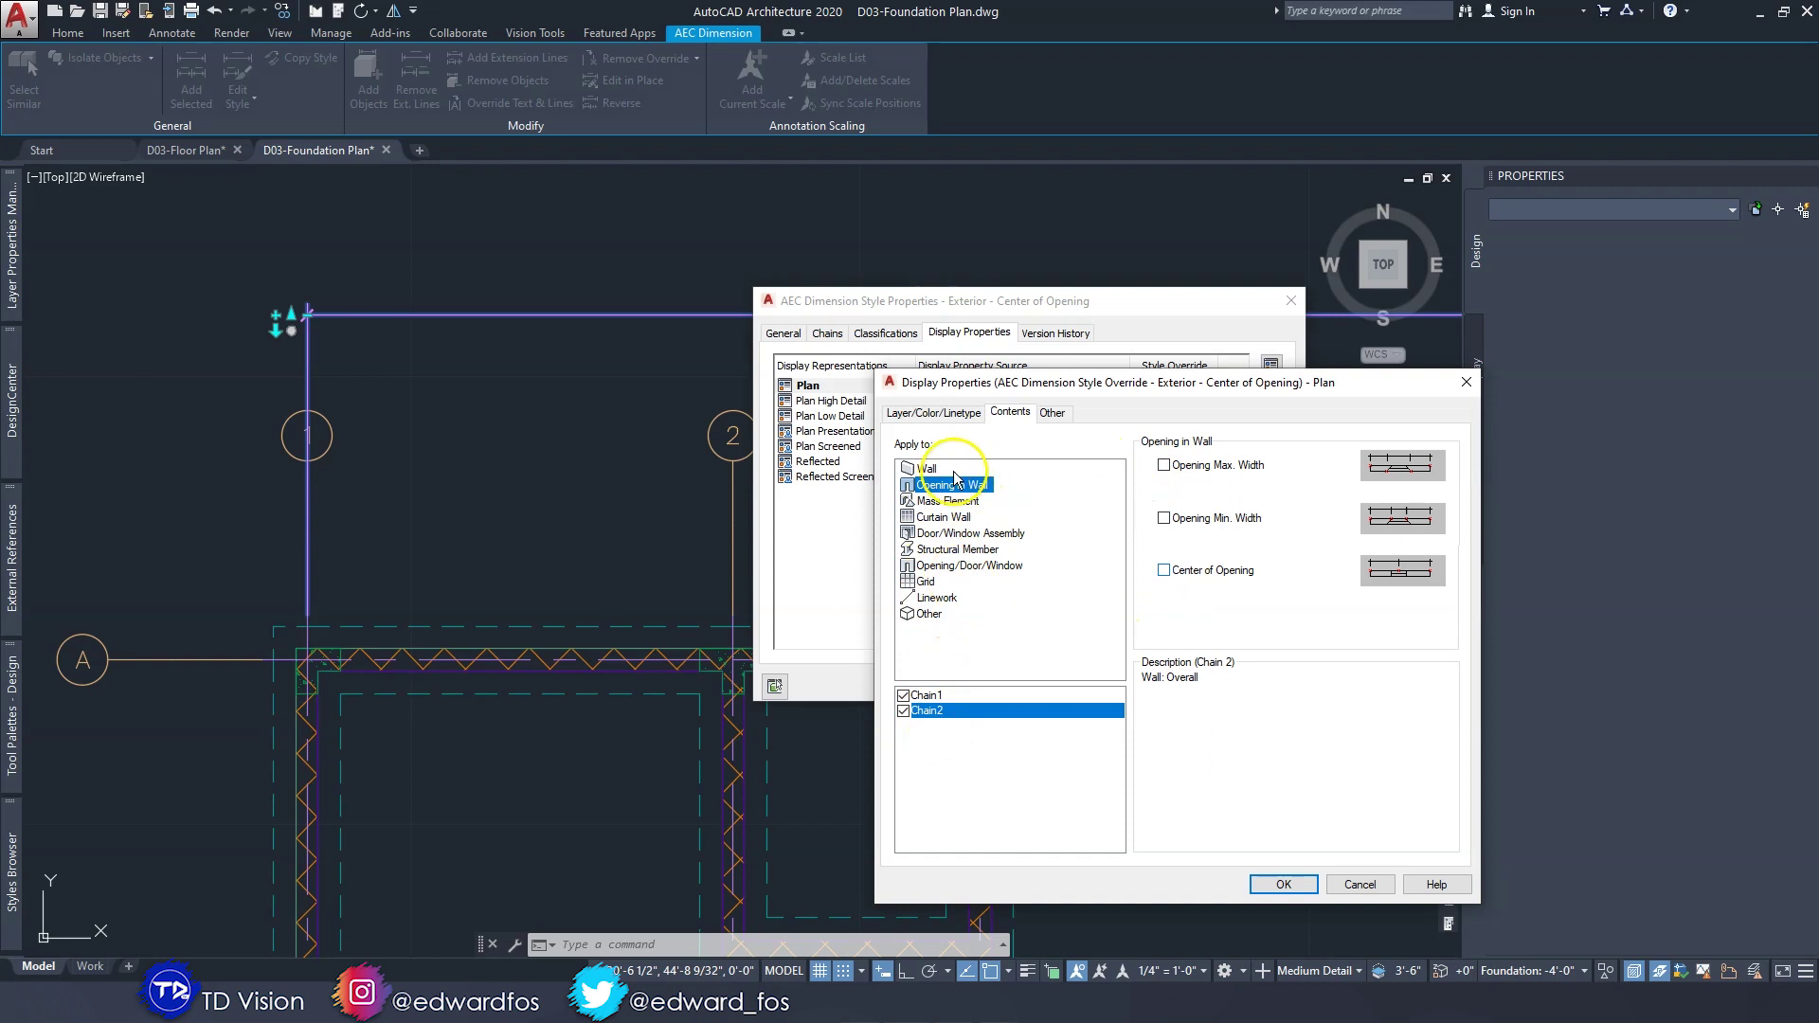
# Review the Chain2 dimension options of each object category to check which points are dimensioned.
pyautogui.click(944, 517)
pyautogui.click(941, 534)
pyautogui.click(944, 551)
pyautogui.click(944, 566)
pyautogui.click(945, 585)
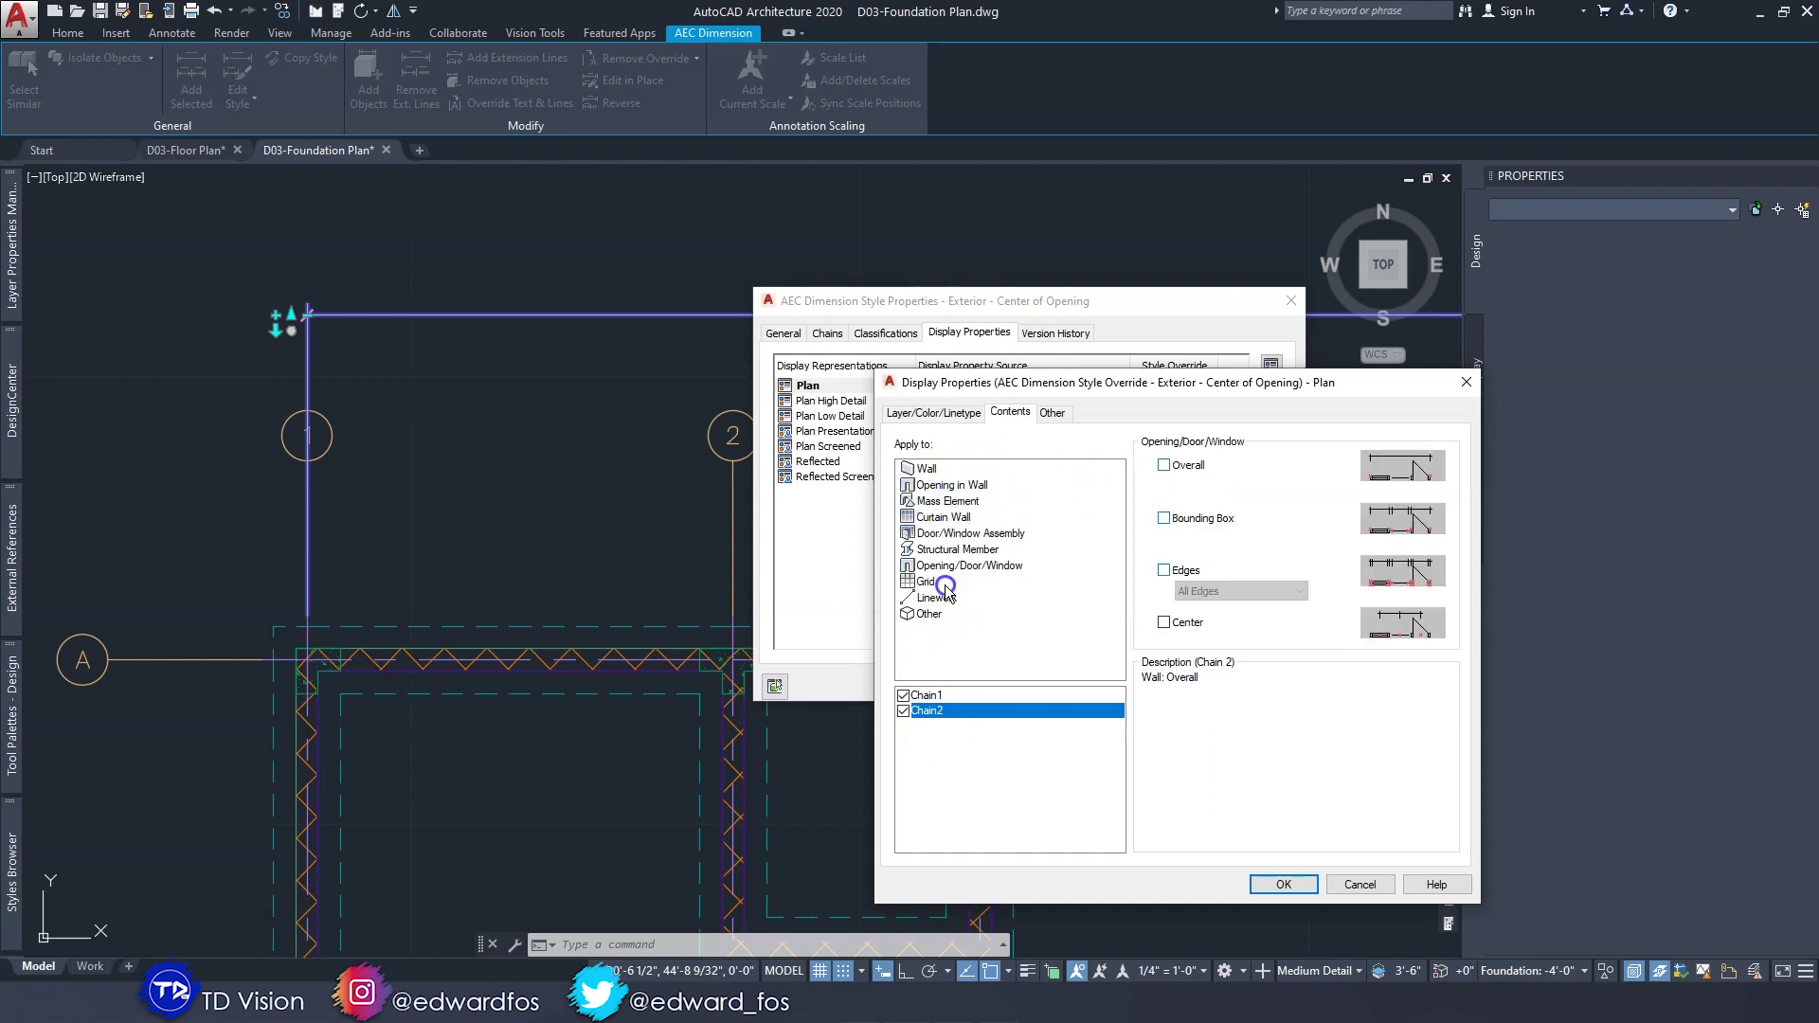
pyautogui.click(929, 614)
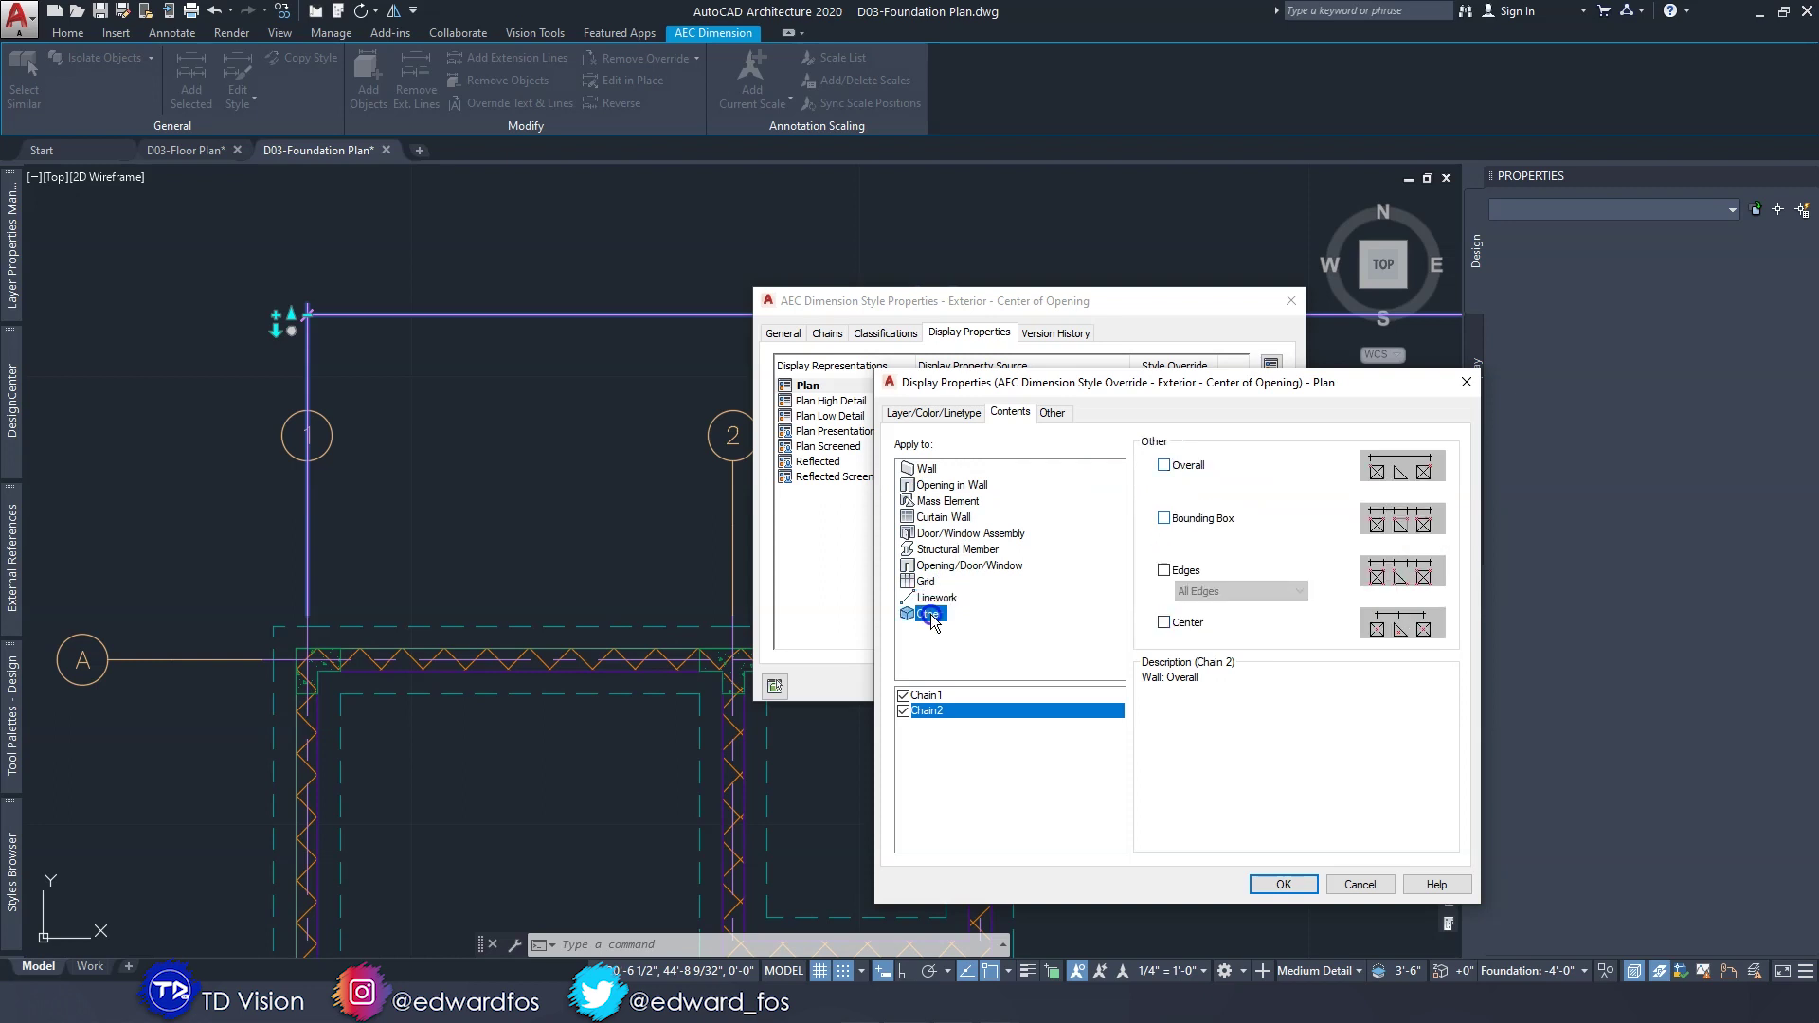
pyautogui.click(933, 485)
pyautogui.click(926, 470)
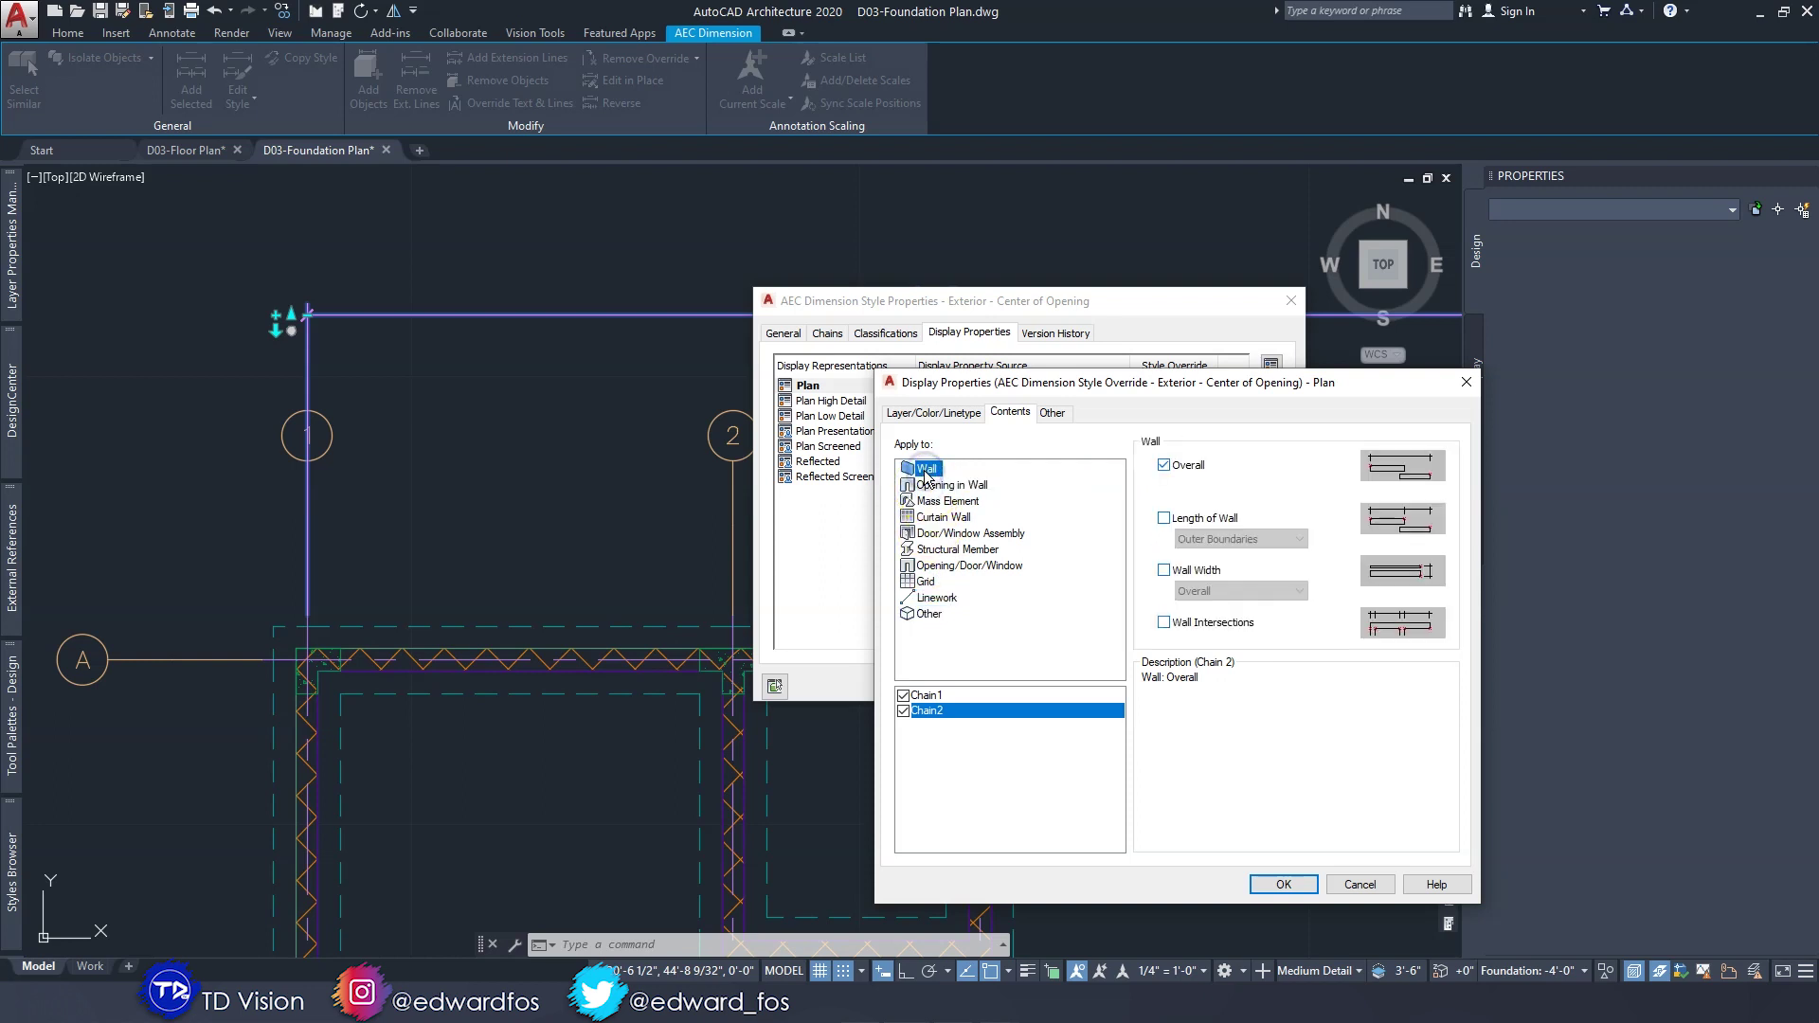
pyautogui.click(938, 517)
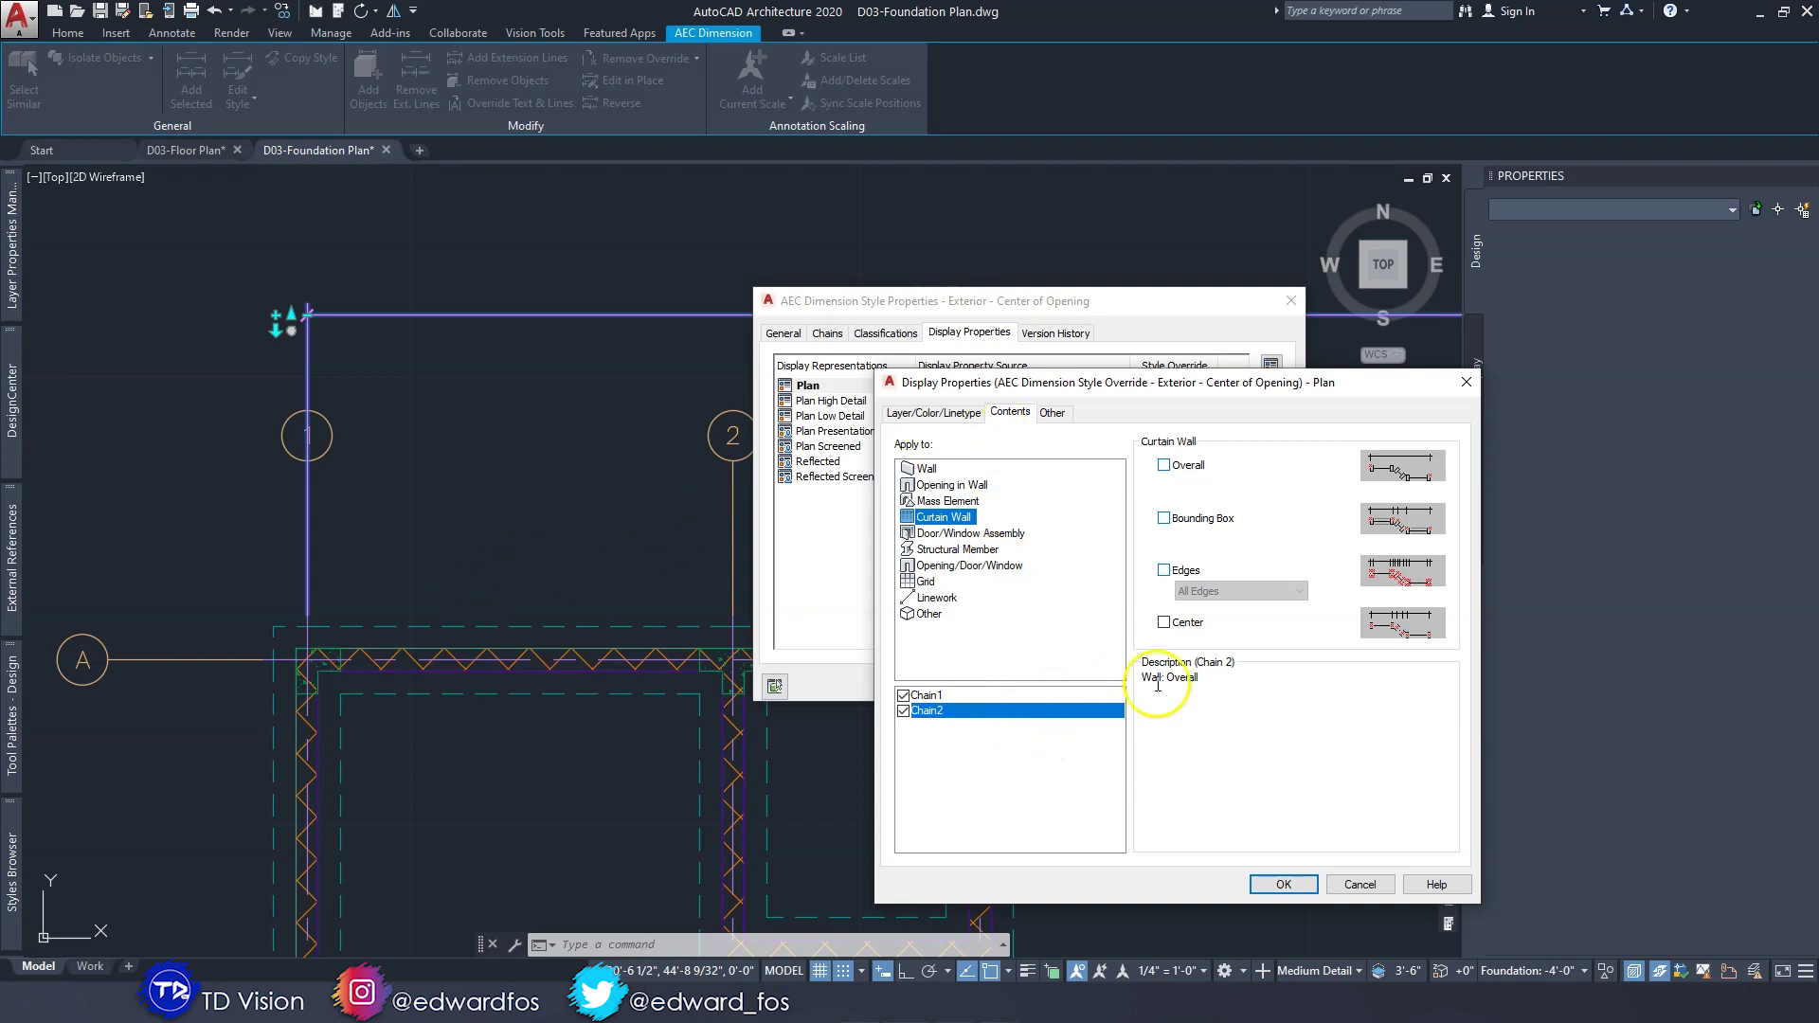
# Accept the chain contents, set the Plan representation's Distance Between Chains to 12, and apply the dimension style changes.
pyautogui.click(1284, 885)
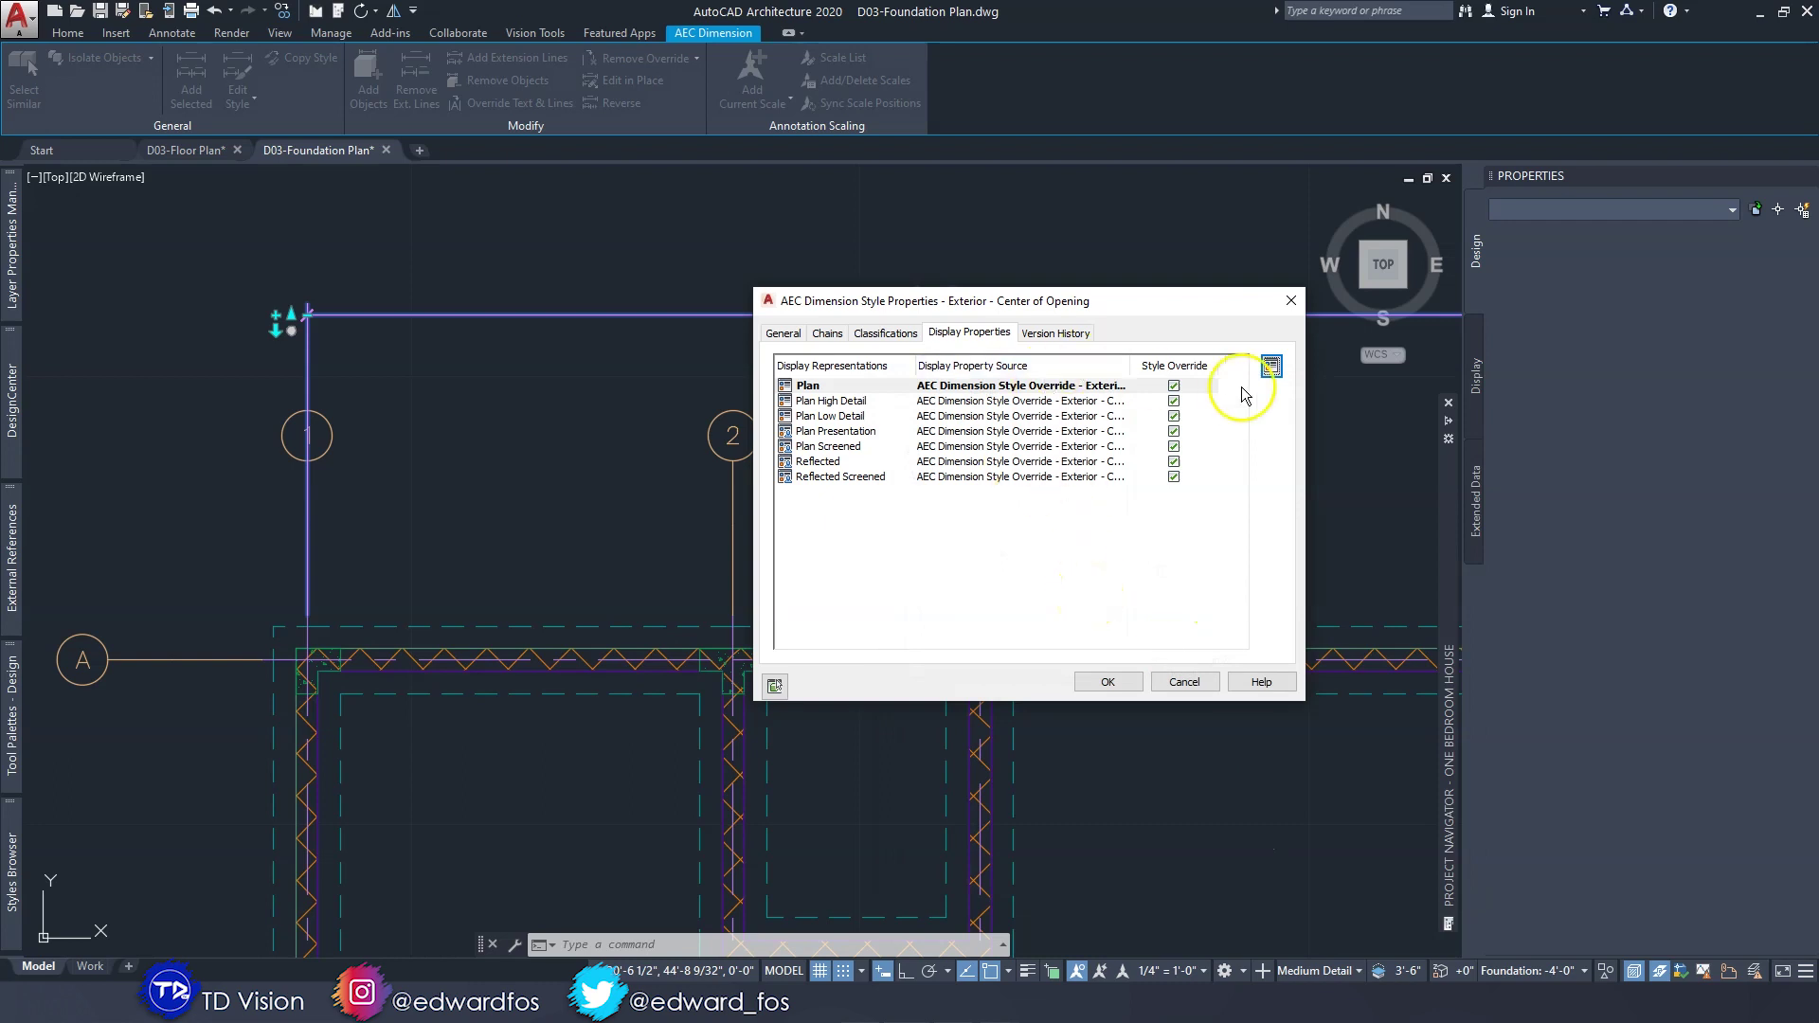
pyautogui.click(1272, 373)
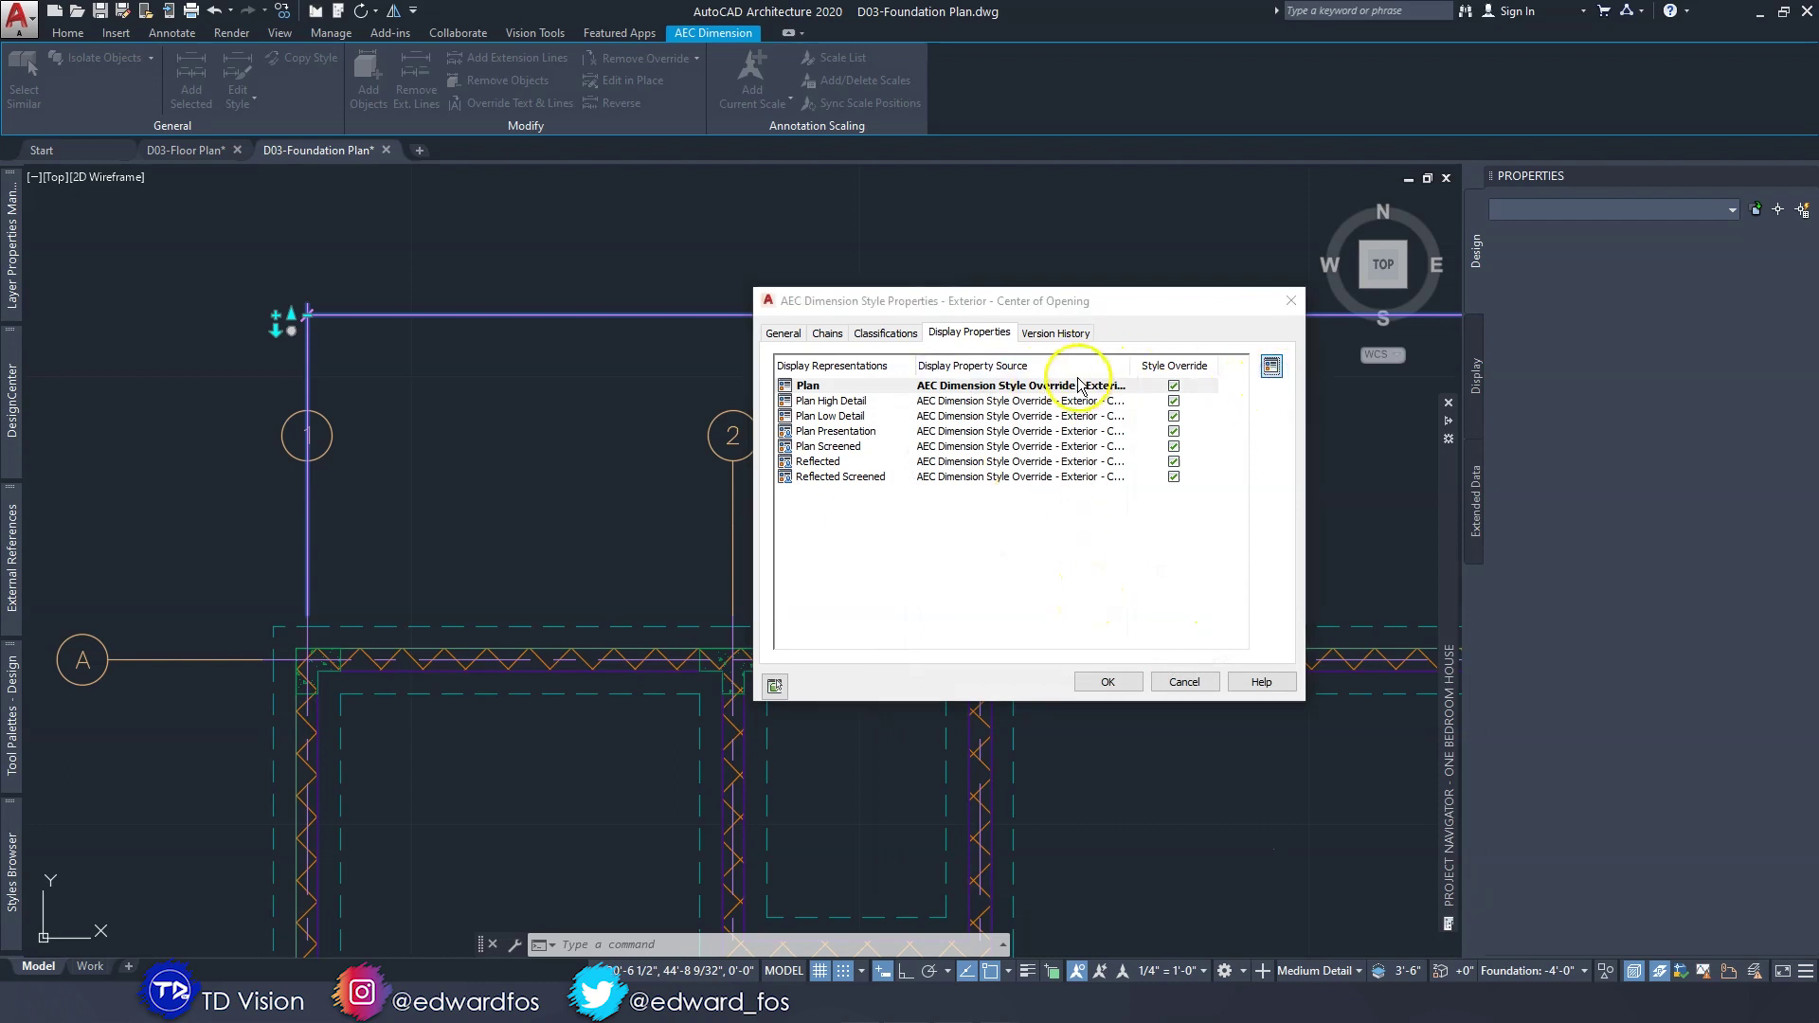
pyautogui.click(1056, 414)
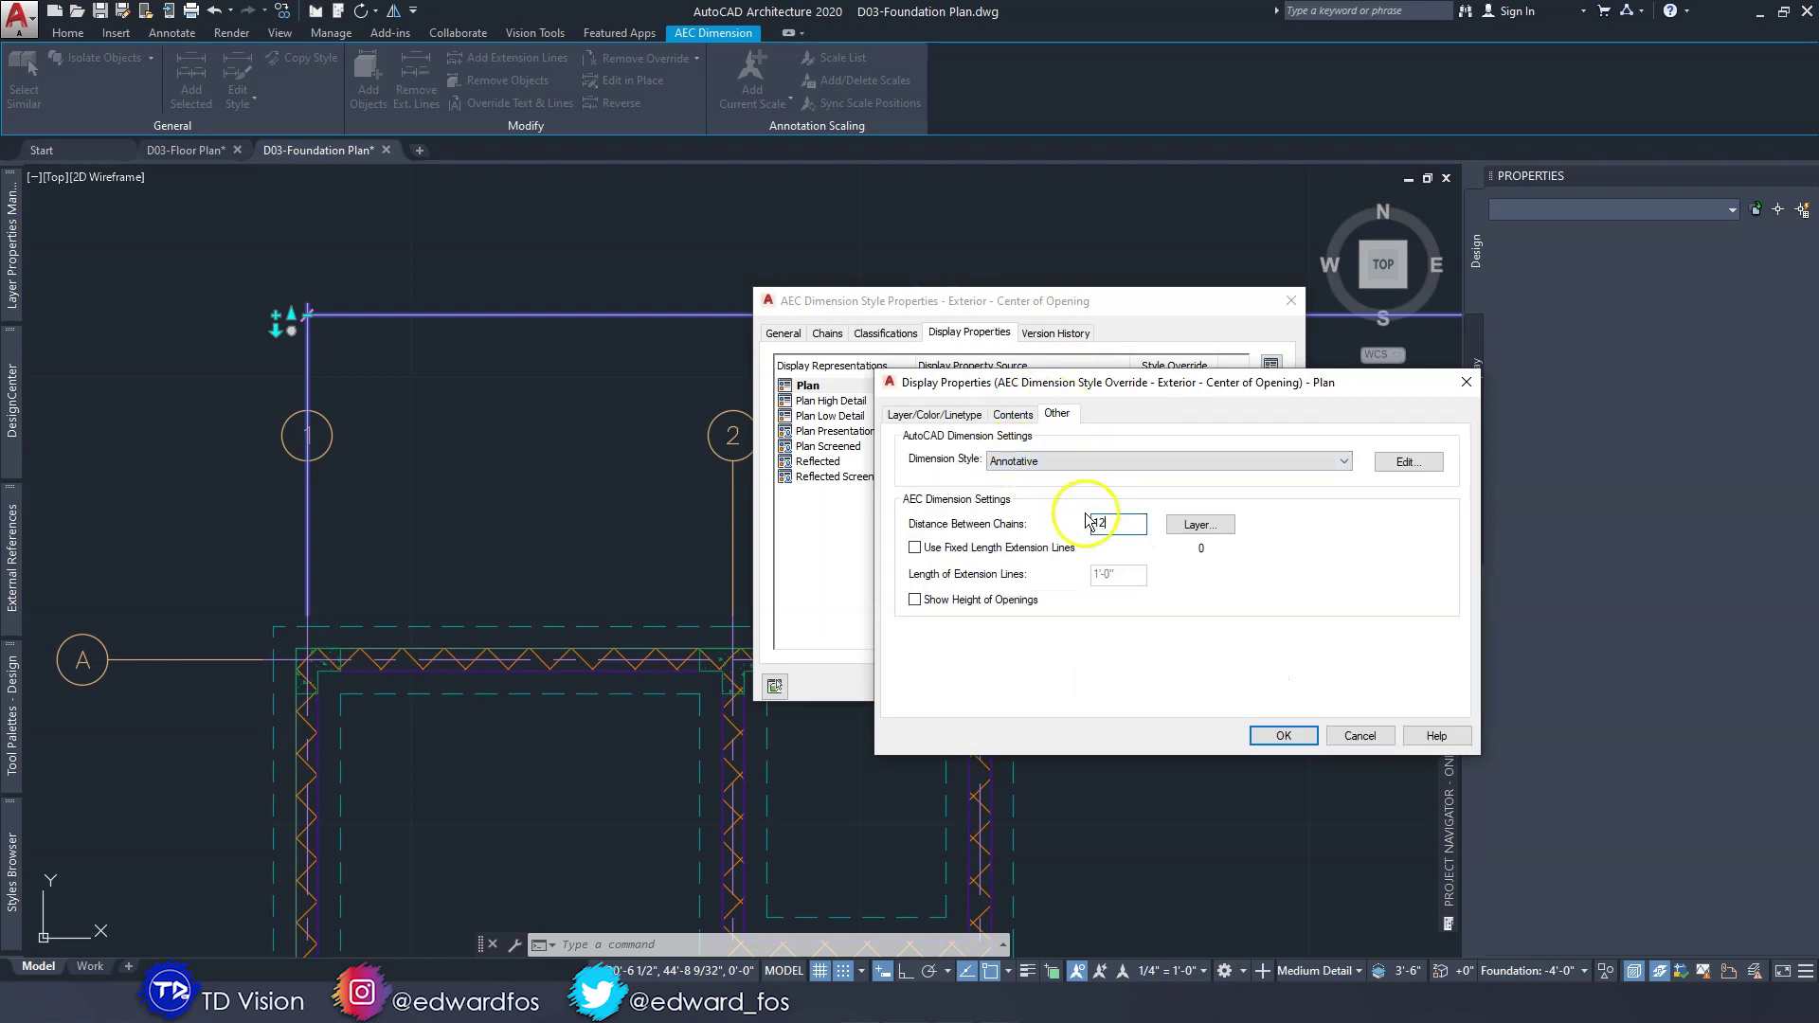
pyautogui.click(1284, 737)
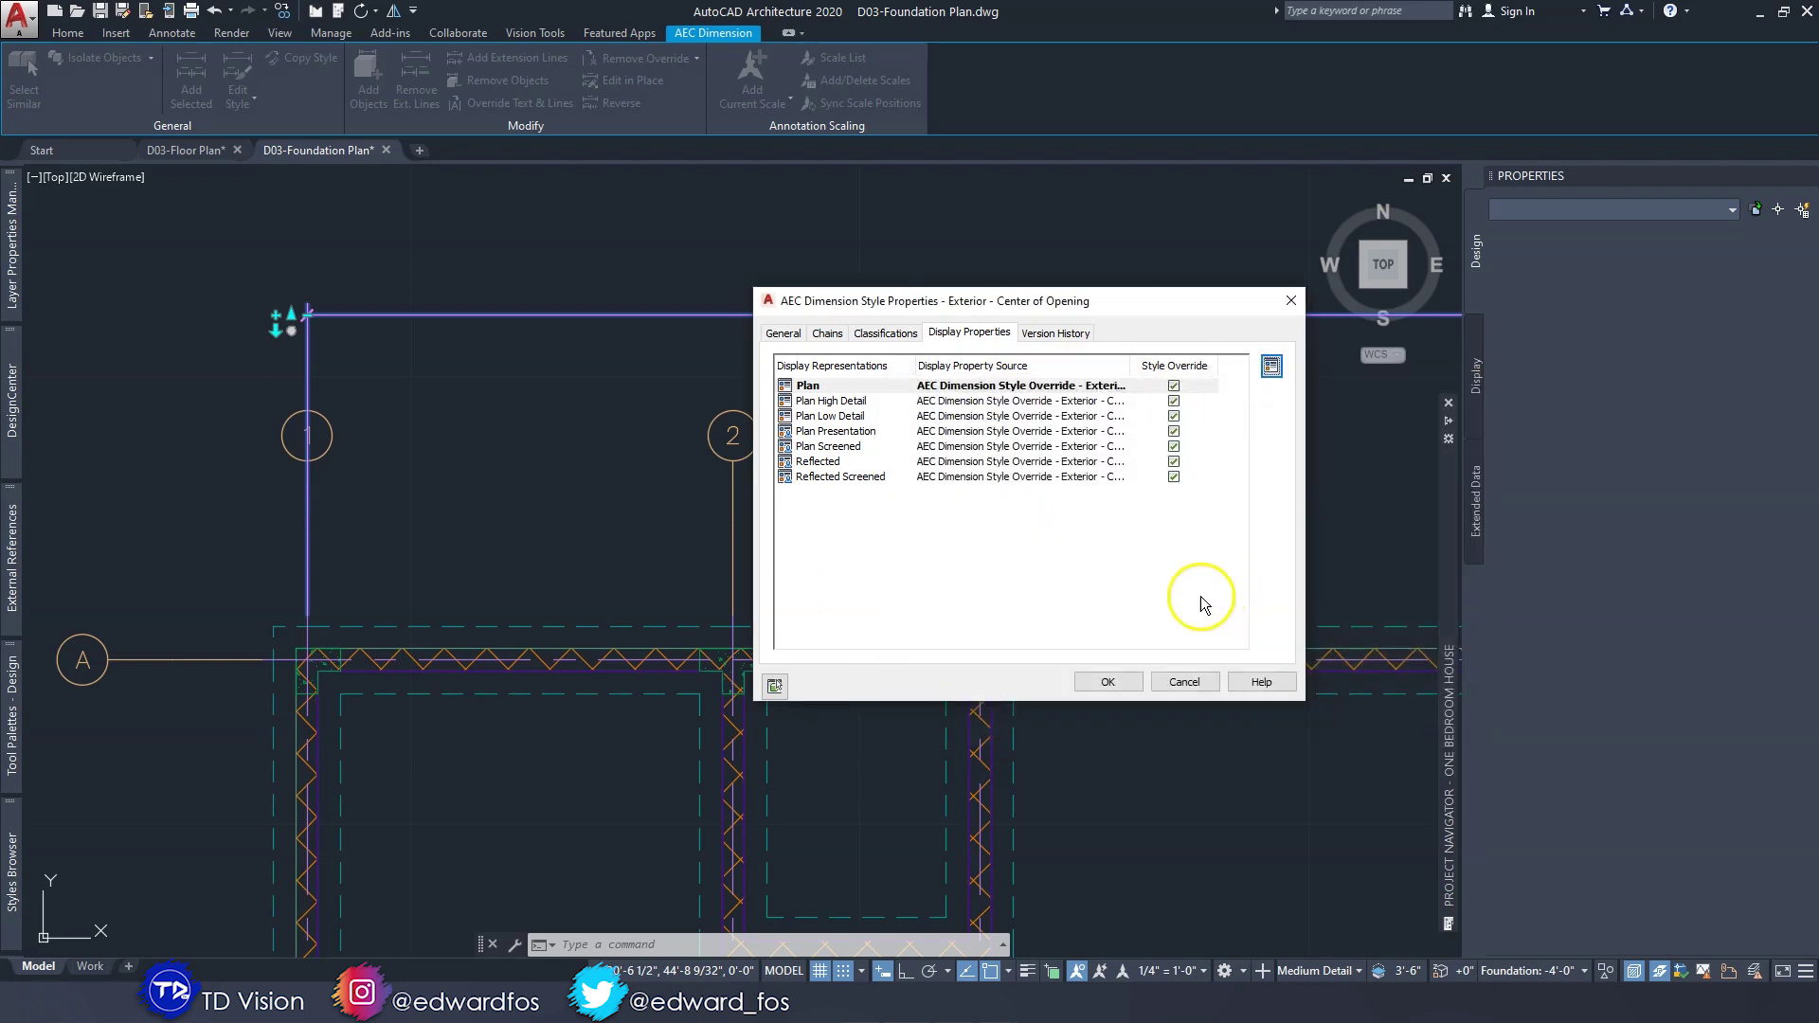
pyautogui.click(1108, 682)
pyautogui.press('Escape')
pyautogui.press('Escape')
pyautogui.scroll(-3, 966, 480)
pyautogui.scroll(4, 1029, 514)
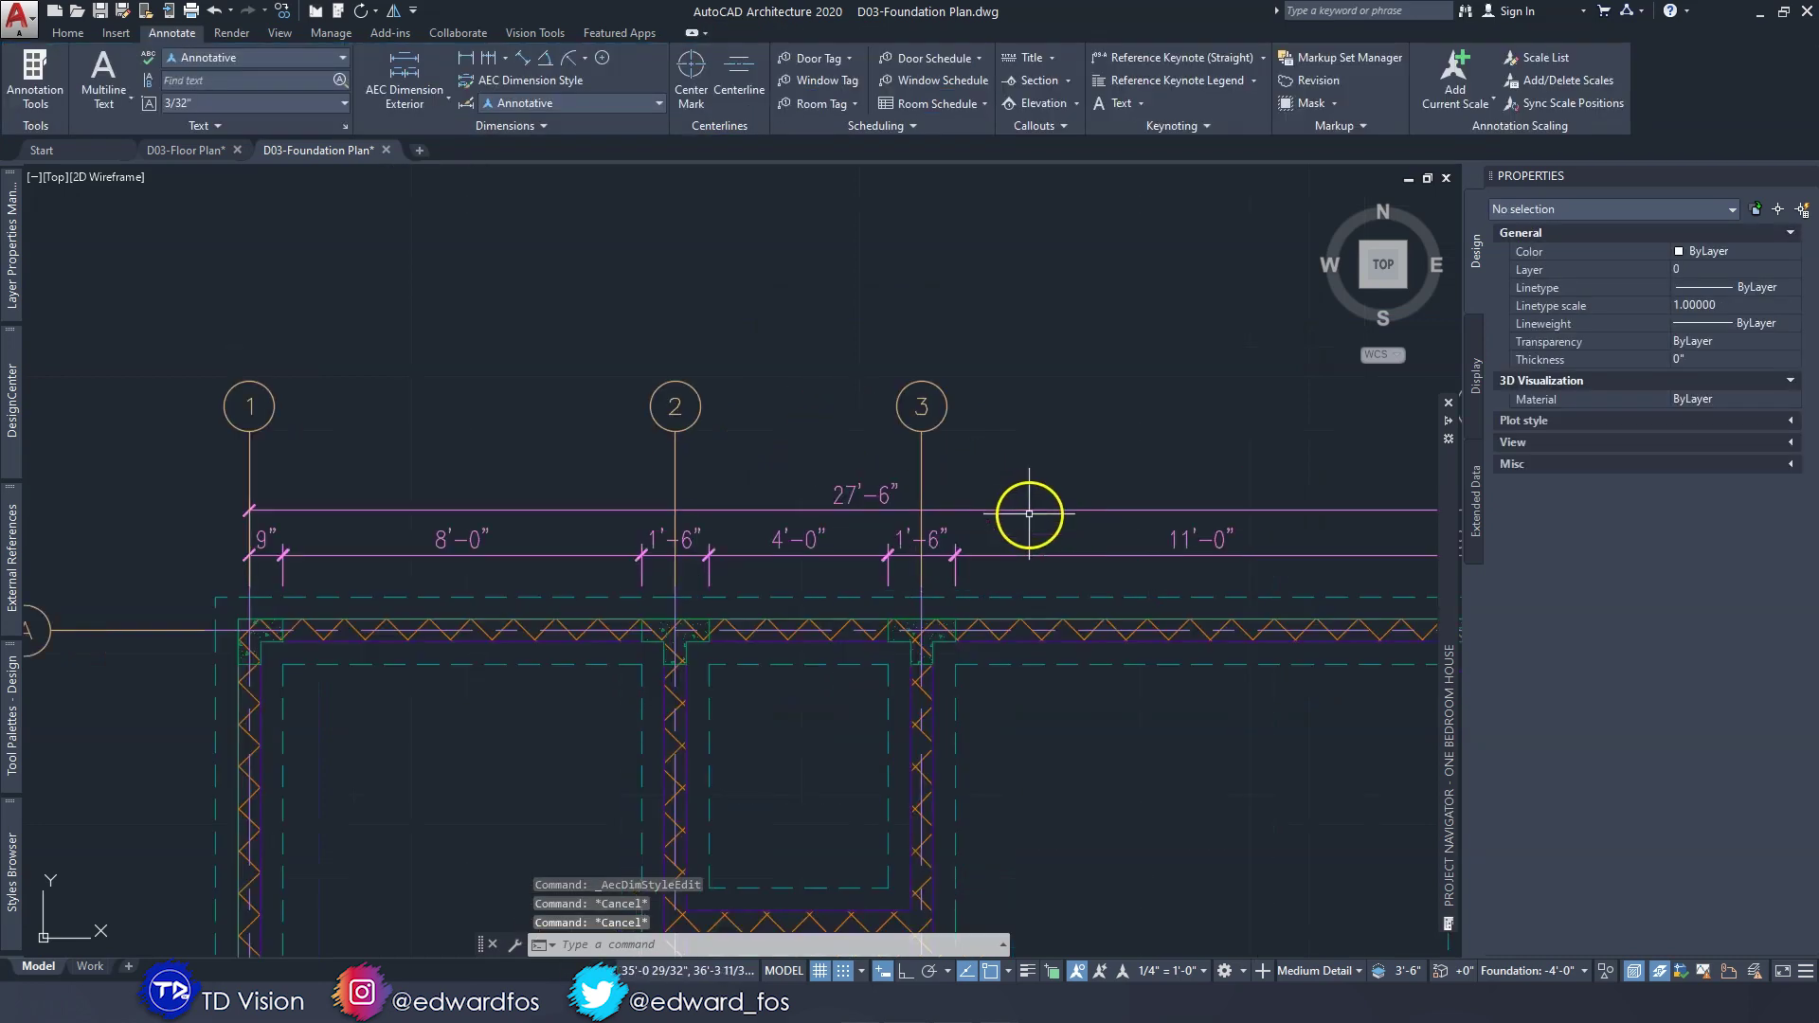
pyautogui.moveTo(1029, 513); pyautogui.dragTo(994, 496)
pyautogui.scroll(3, 239, 539)
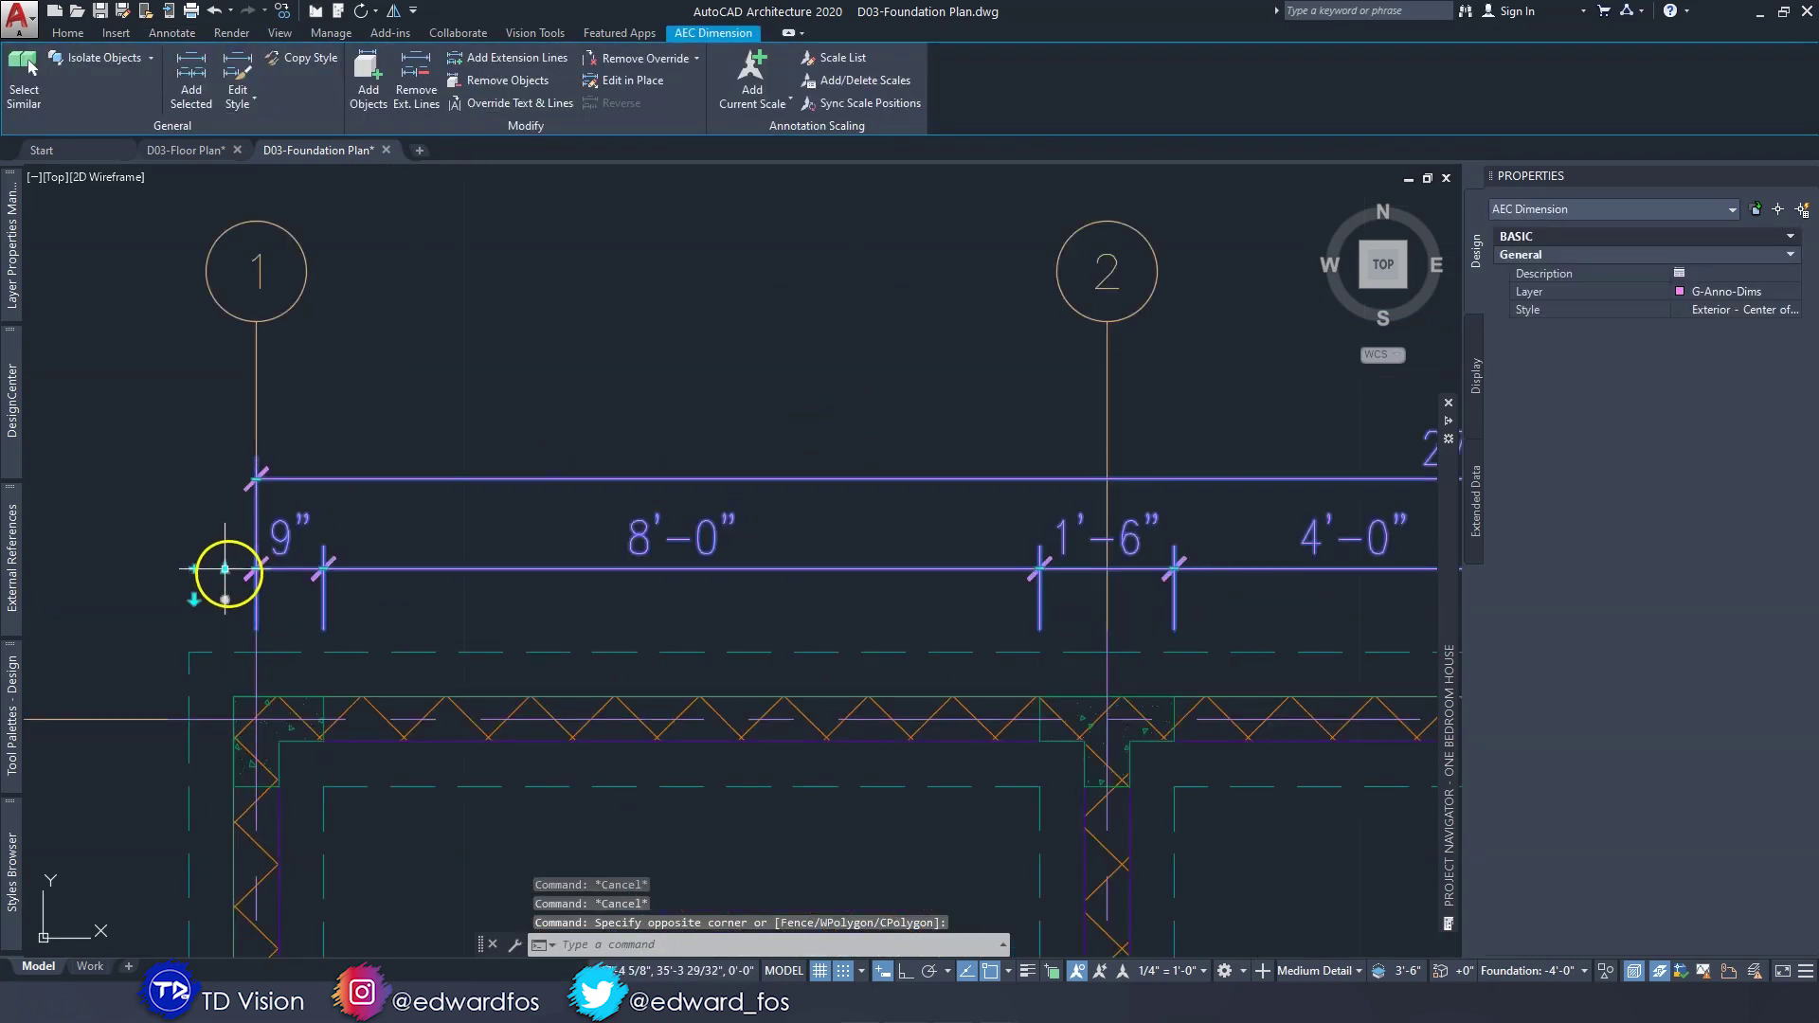
pyautogui.click(224, 568)
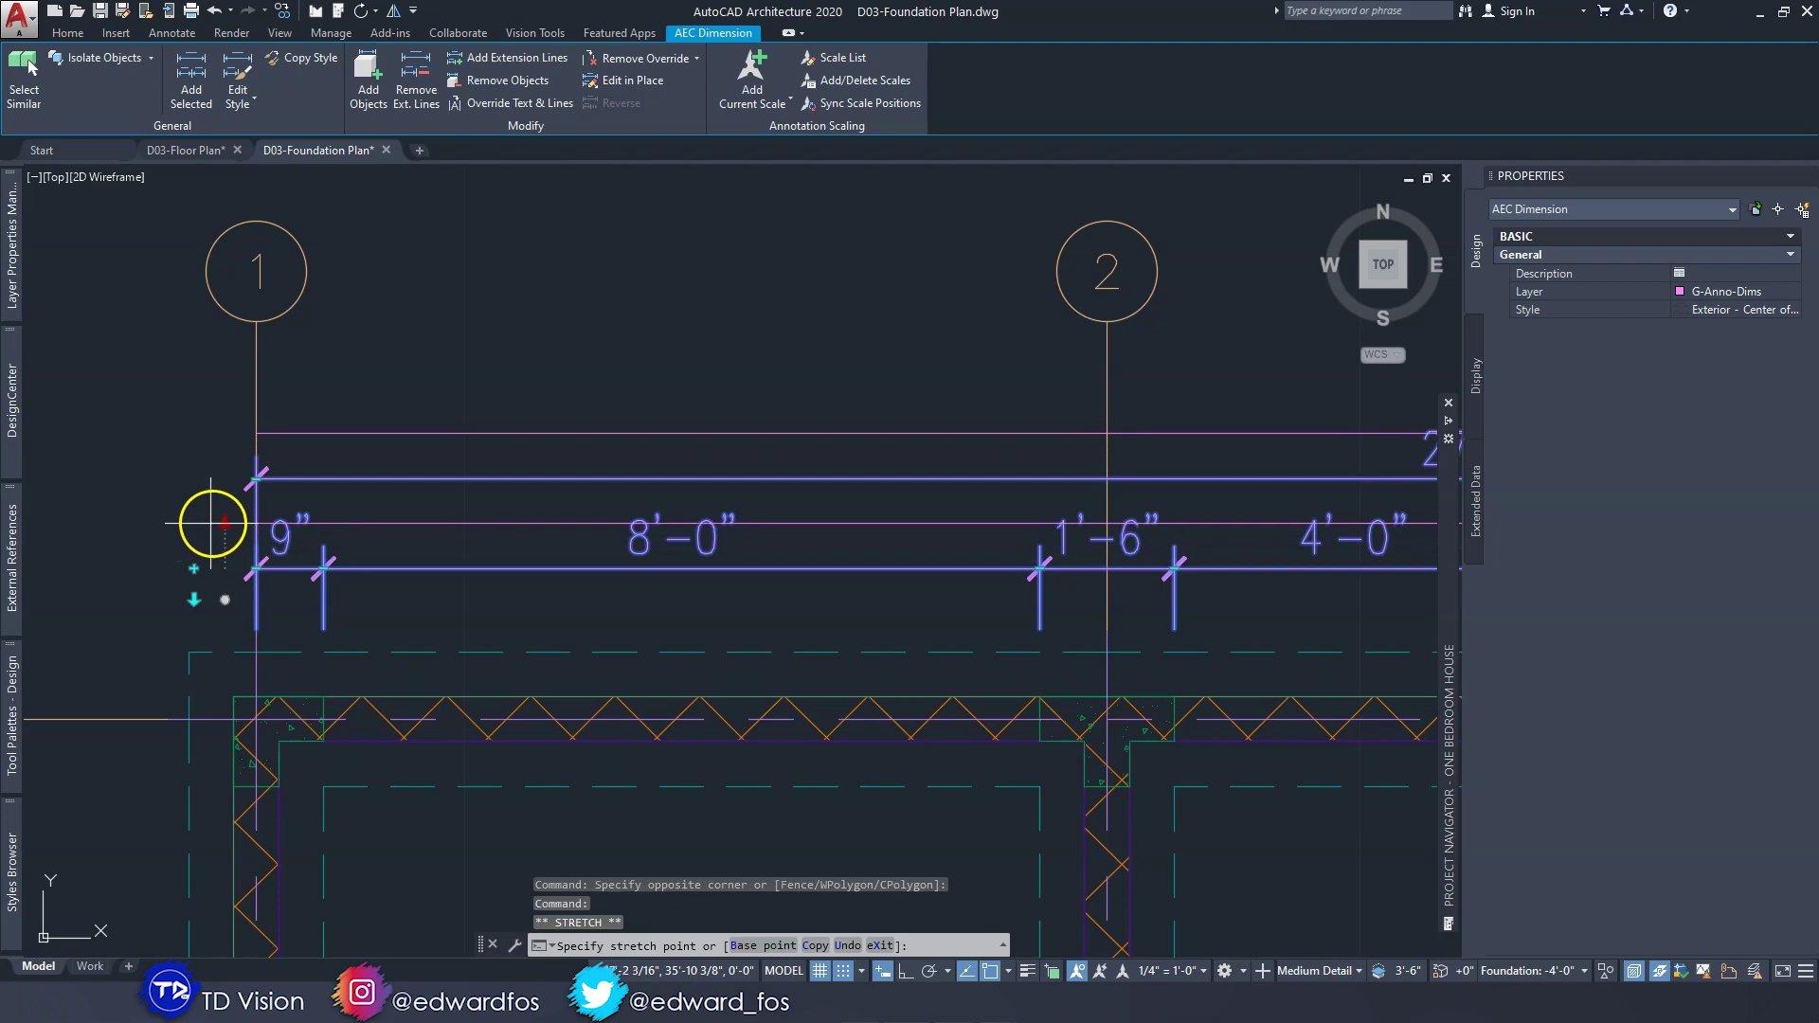
pyautogui.press('Escape')
pyautogui.press('Escape')
# Using the existing dimension along grid line A as the source, add a matching AEC dimension outside the exterior wall on grid line 4.
pyautogui.scroll(-3, 428, 475)
pyautogui.moveTo(950, 531); pyautogui.dragTo(809, 514, button='middle')
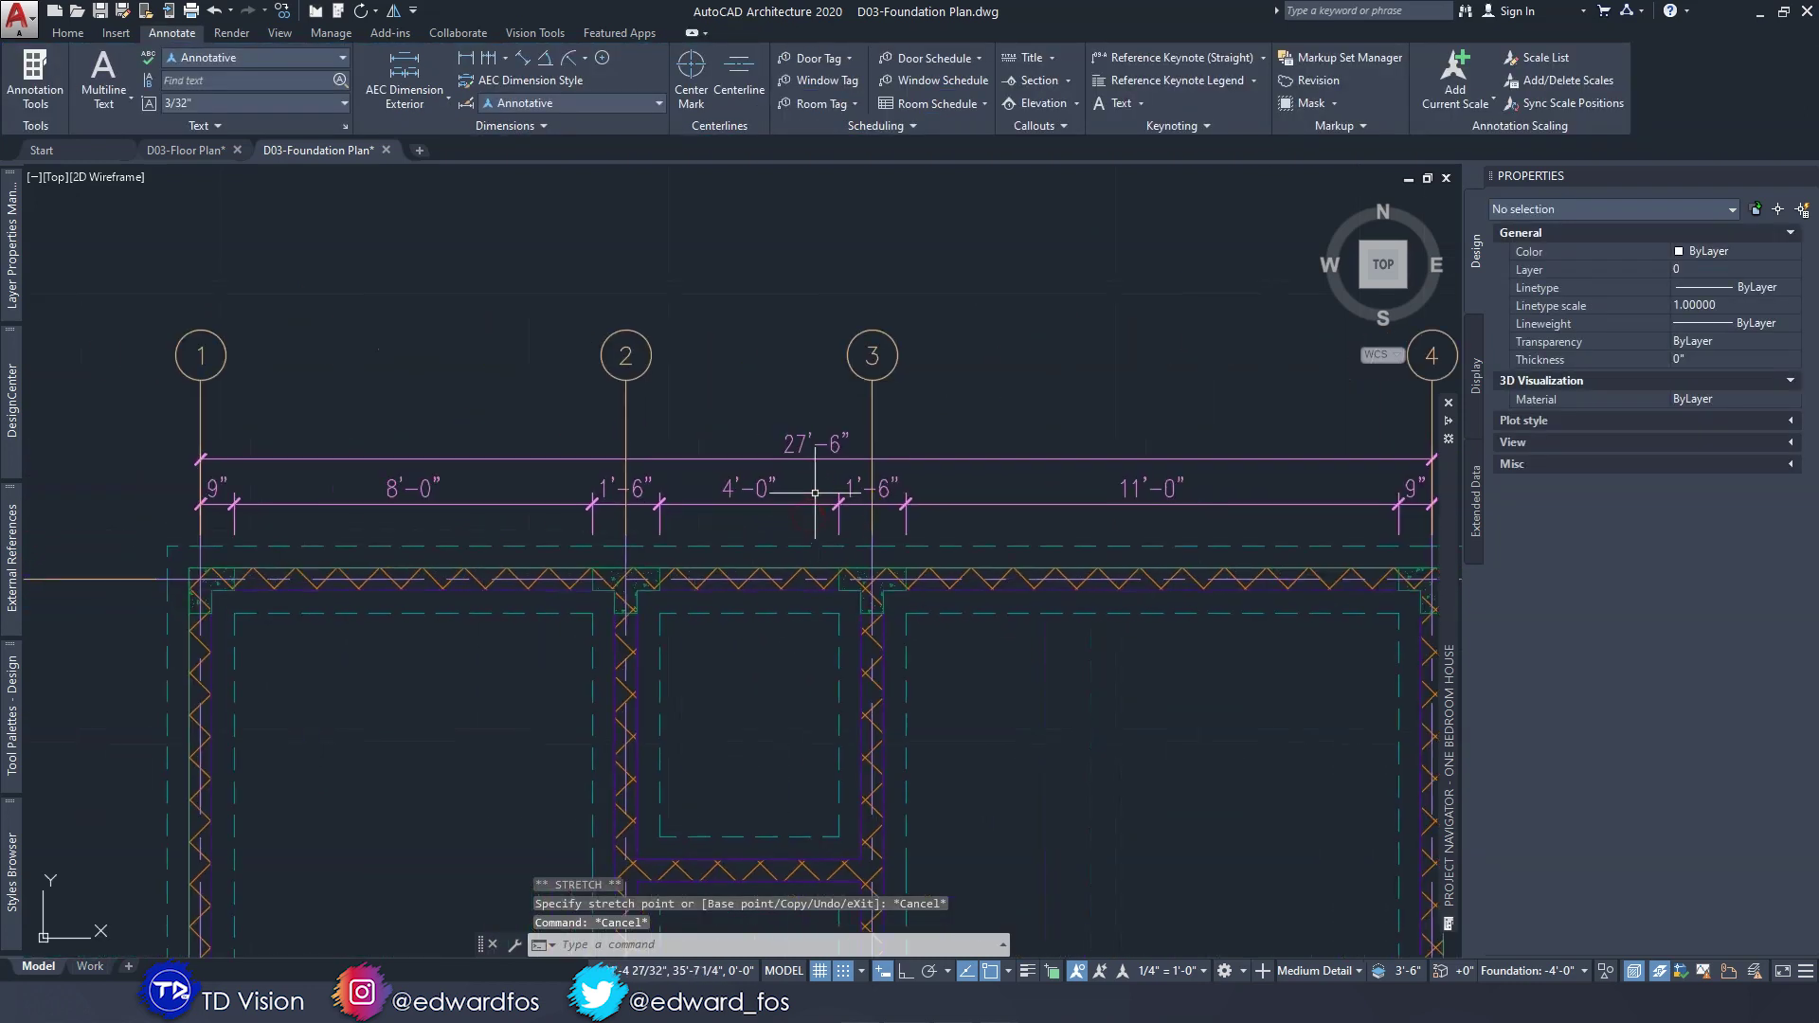
pyautogui.moveTo(1238, 417); pyautogui.dragTo(970, 427, button='middle')
pyautogui.scroll(-4, 970, 427)
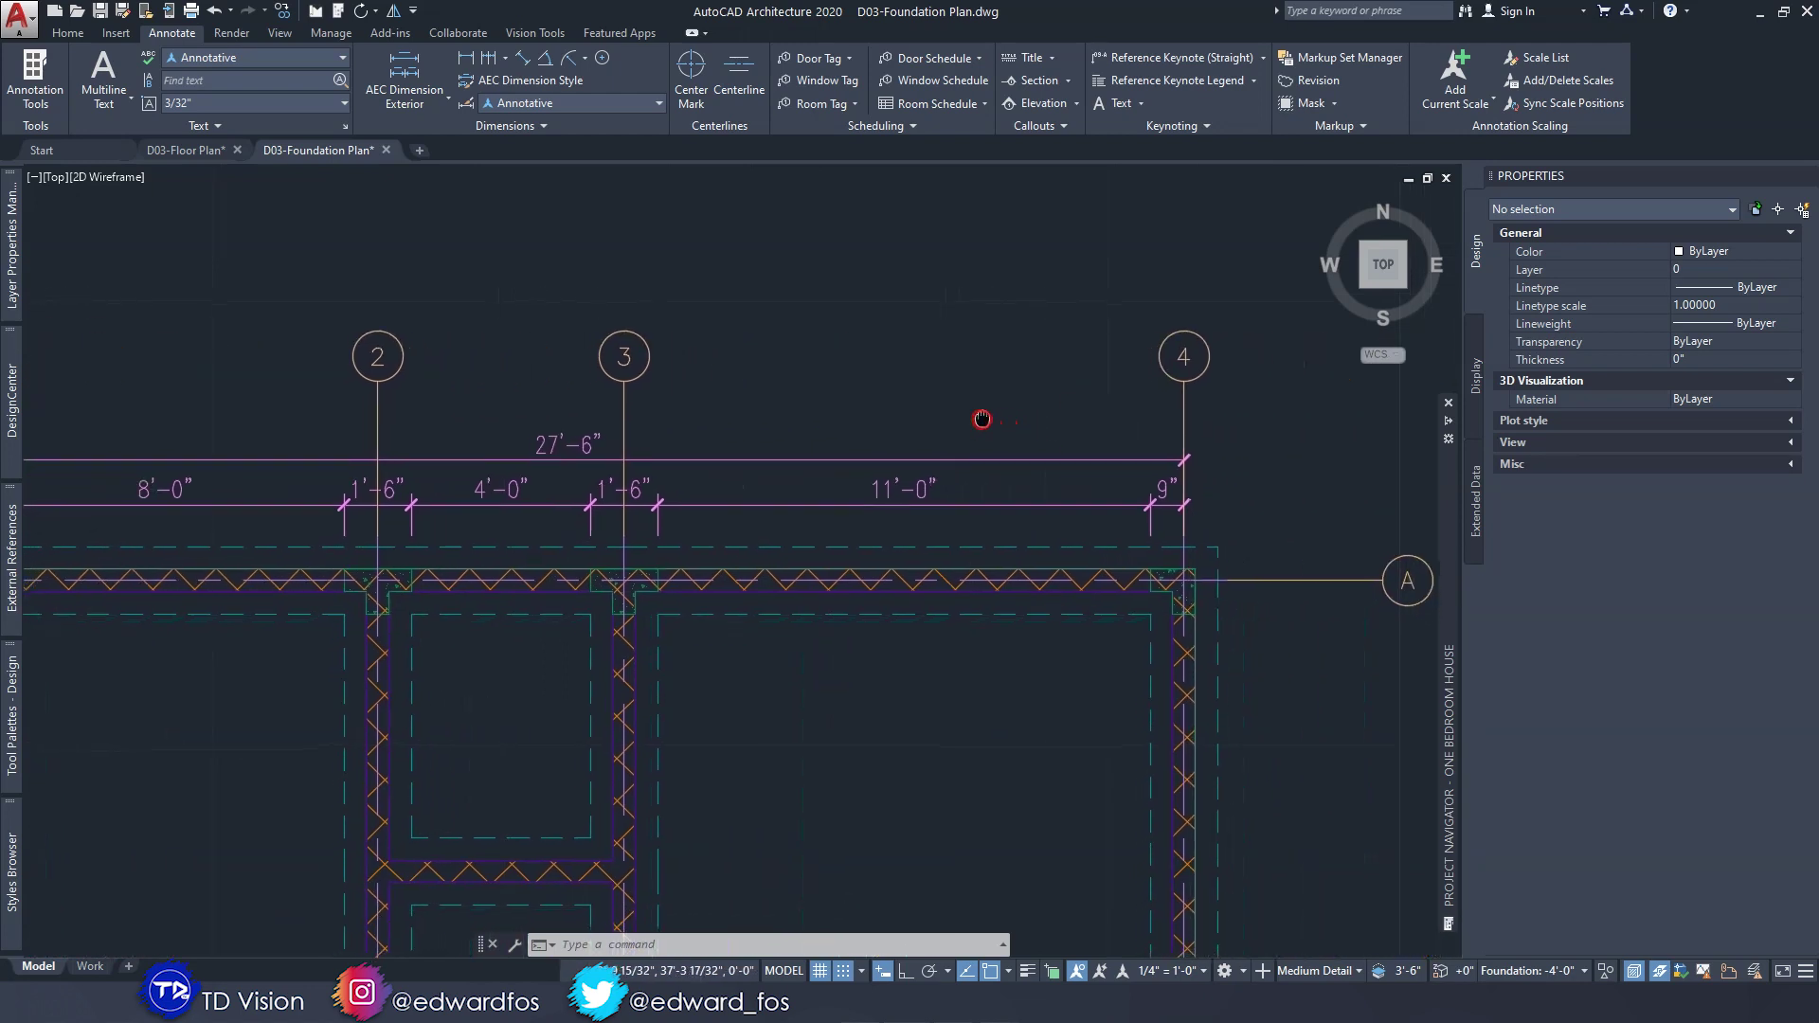
pyautogui.click(421, 349)
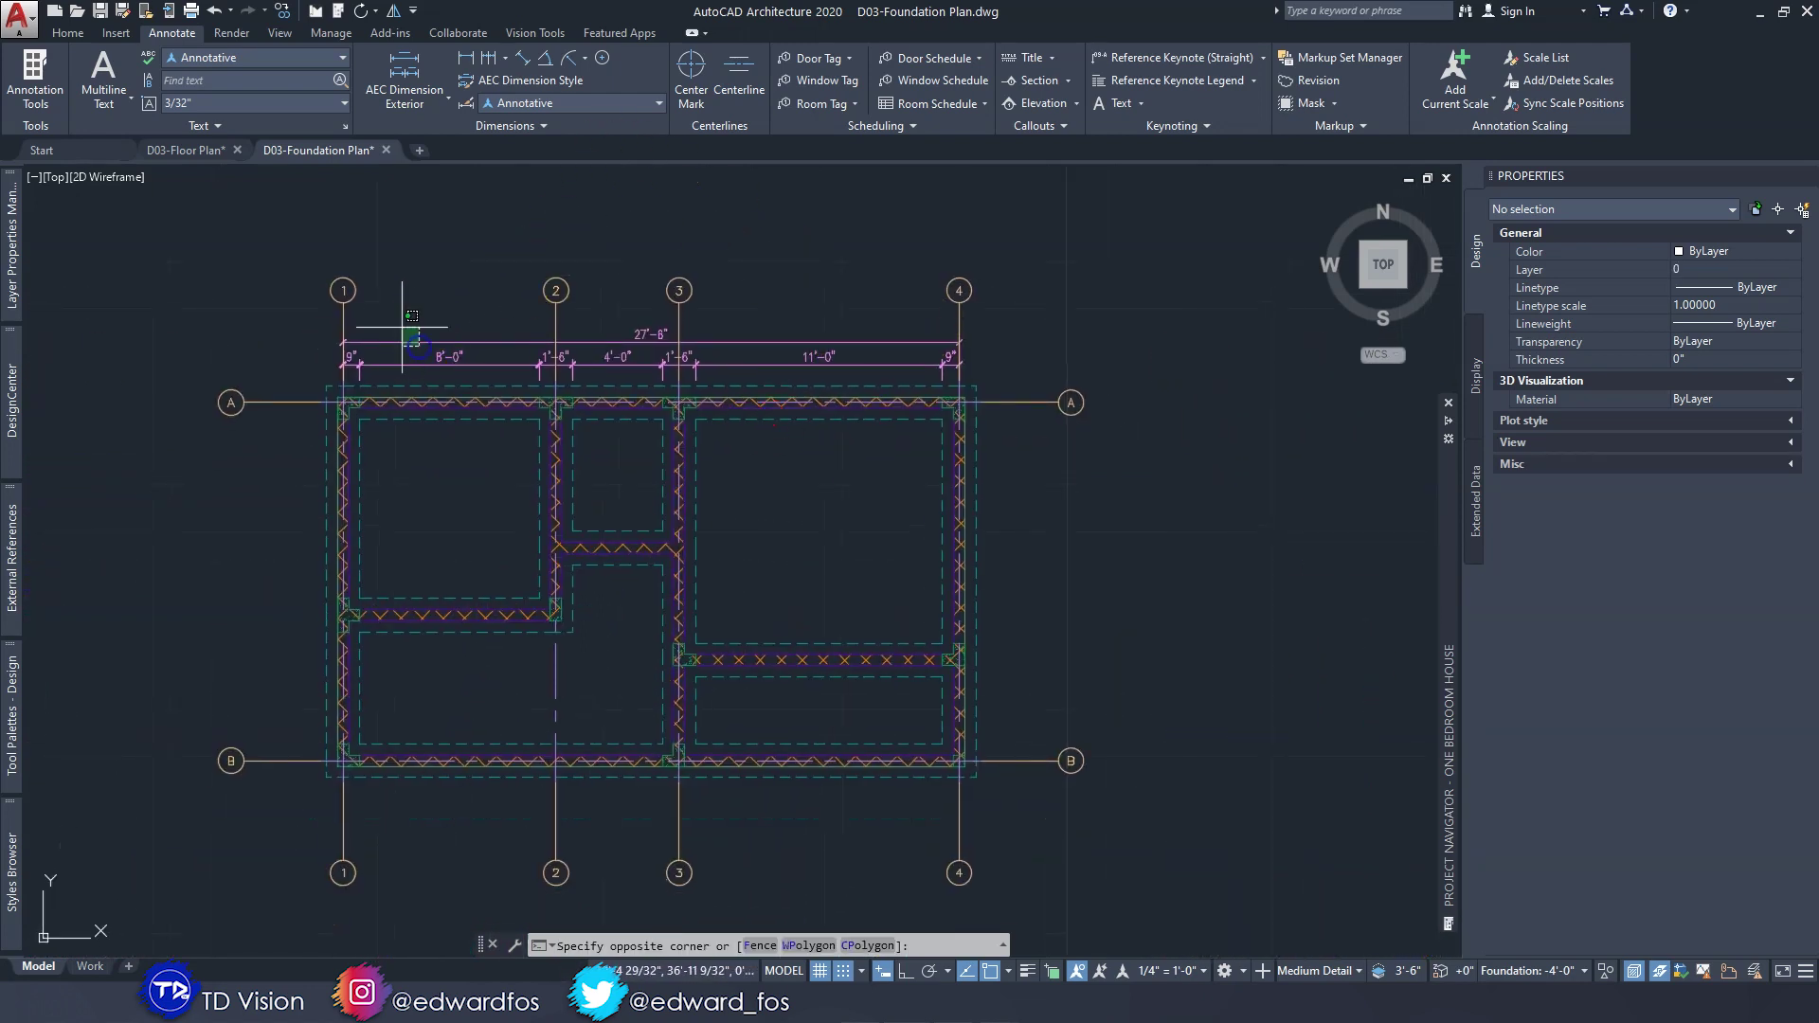
pyautogui.click(400, 327)
pyautogui.click(192, 81)
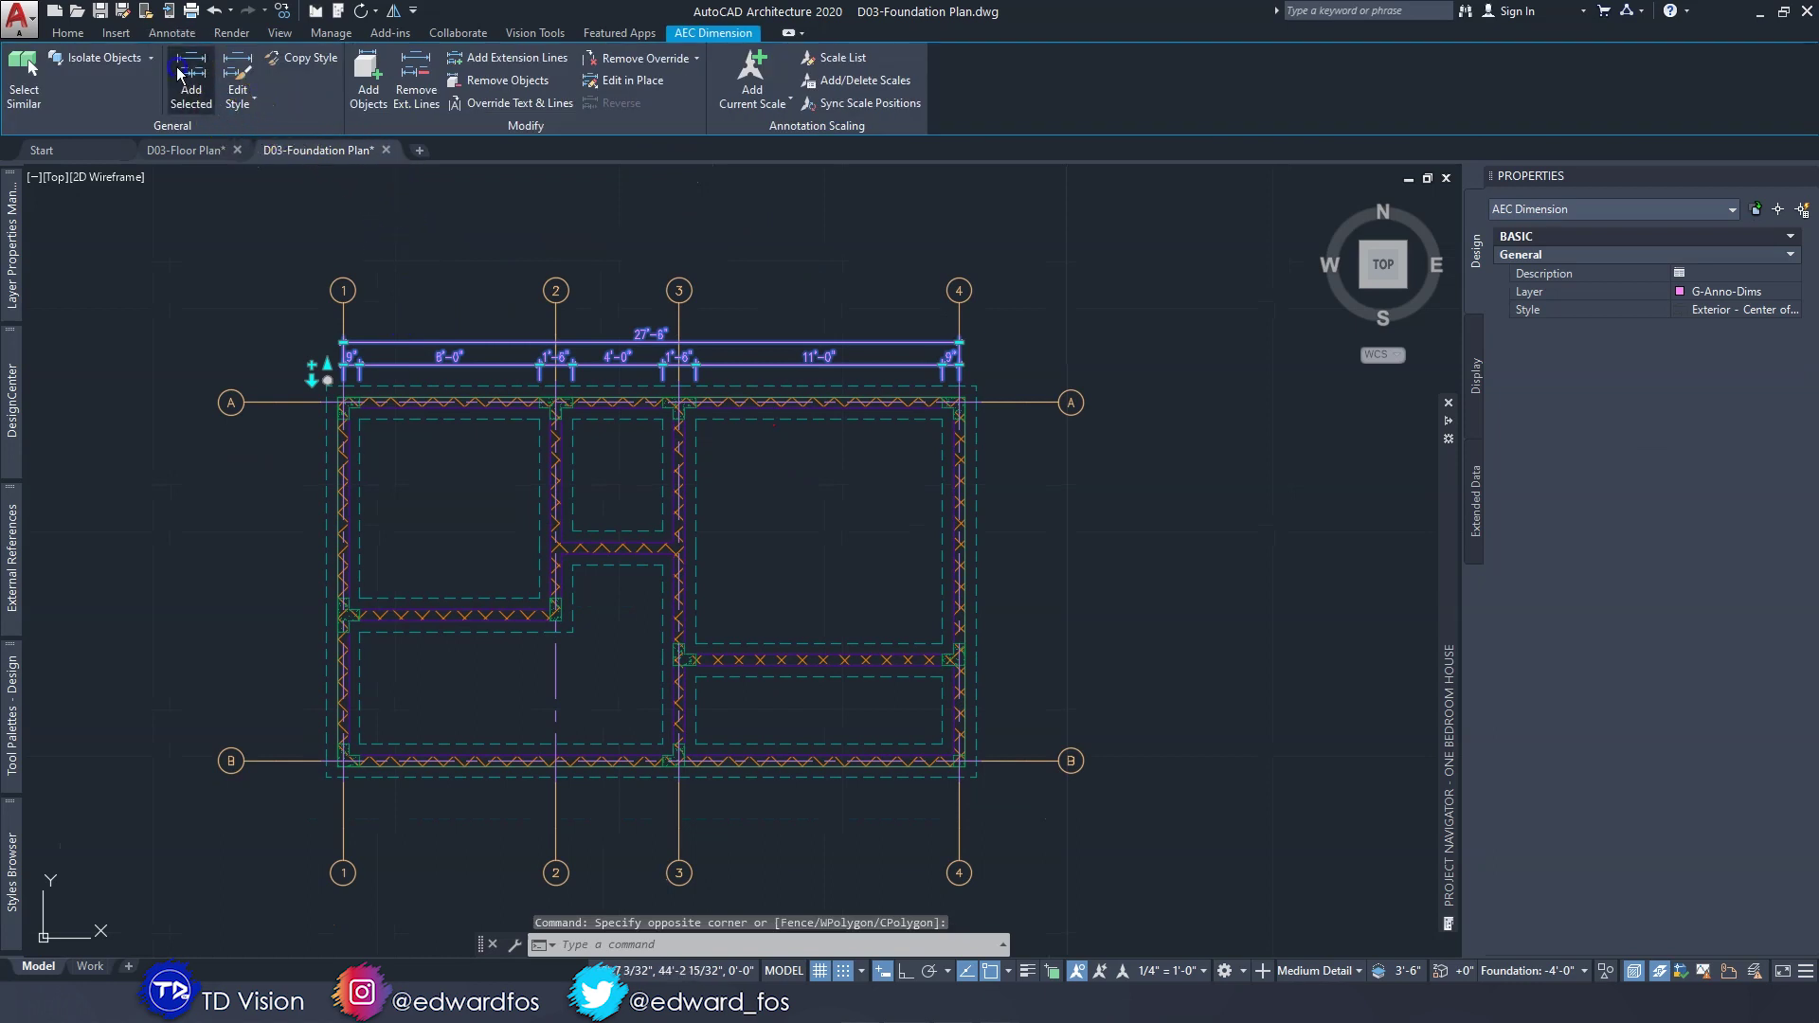
pyautogui.click(974, 487)
pyautogui.press('Return')
pyautogui.click(997, 519)
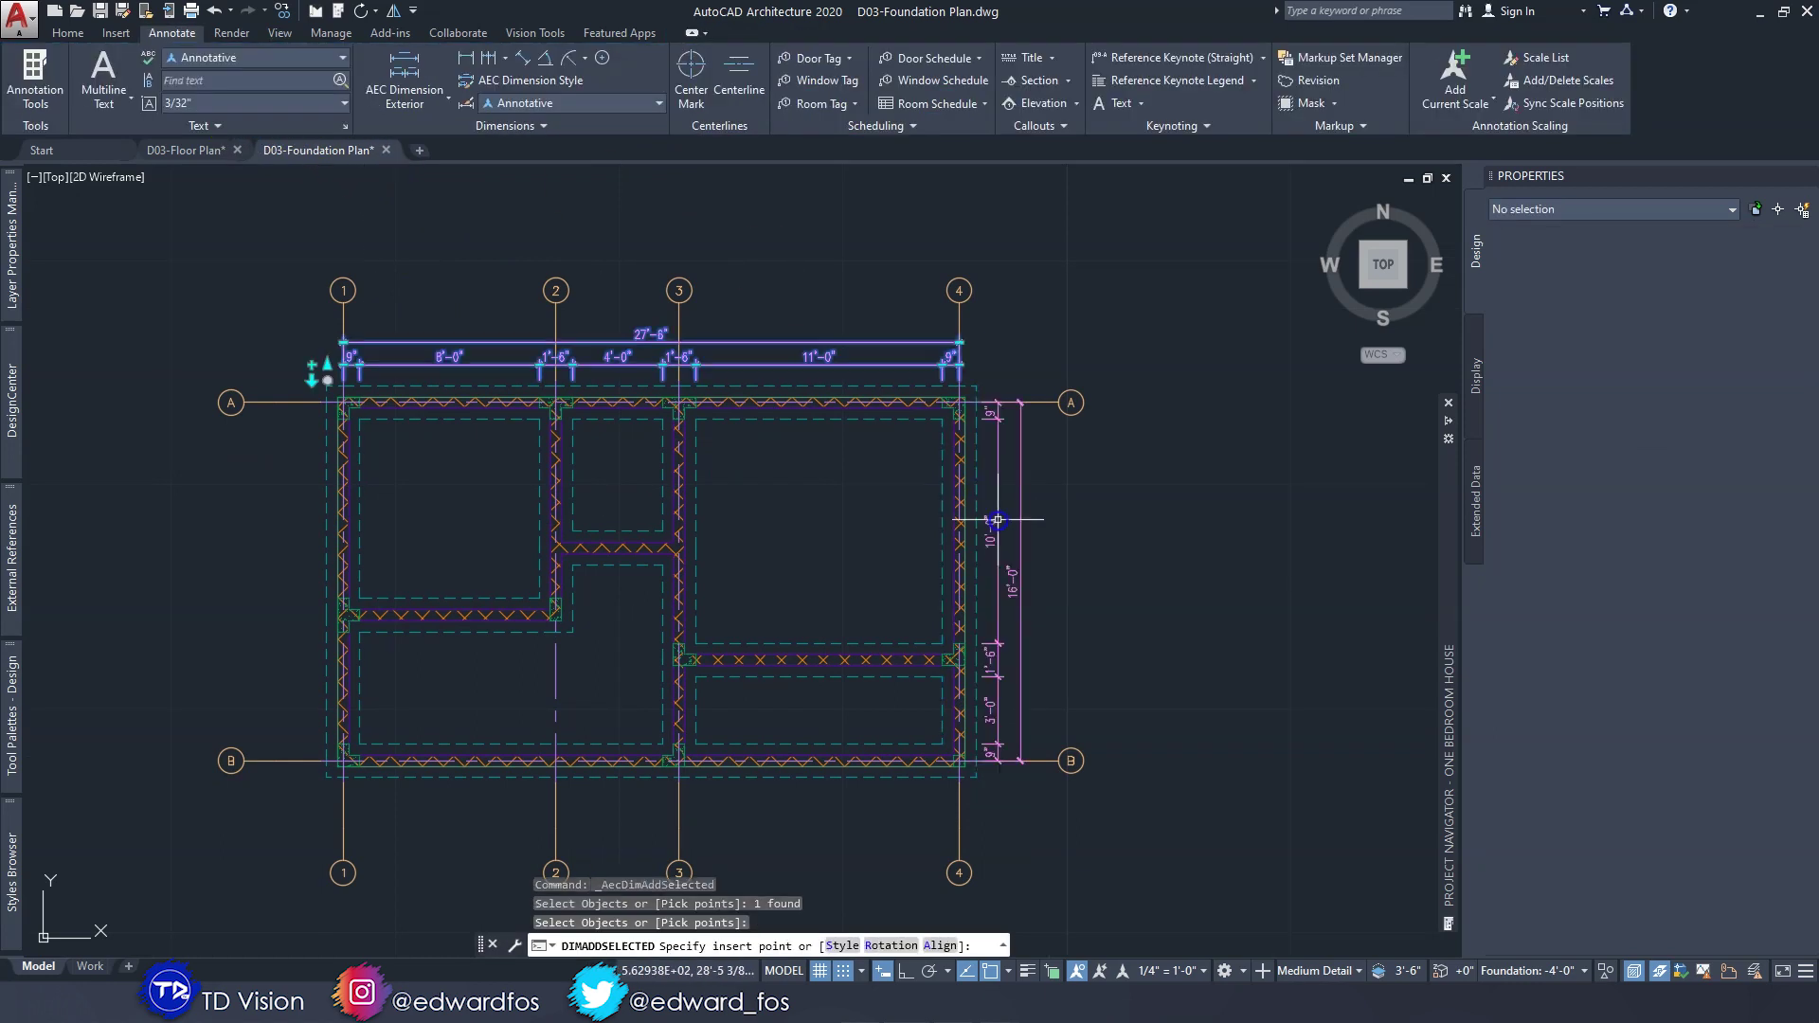
# Using the dimension along grid line A as the source, add a matching AEC dimension for the exterior wall outside grid line B.
pyautogui.moveTo(943, 578); pyautogui.dragTo(1025, 408, button='middle')
pyautogui.click(198, 68)
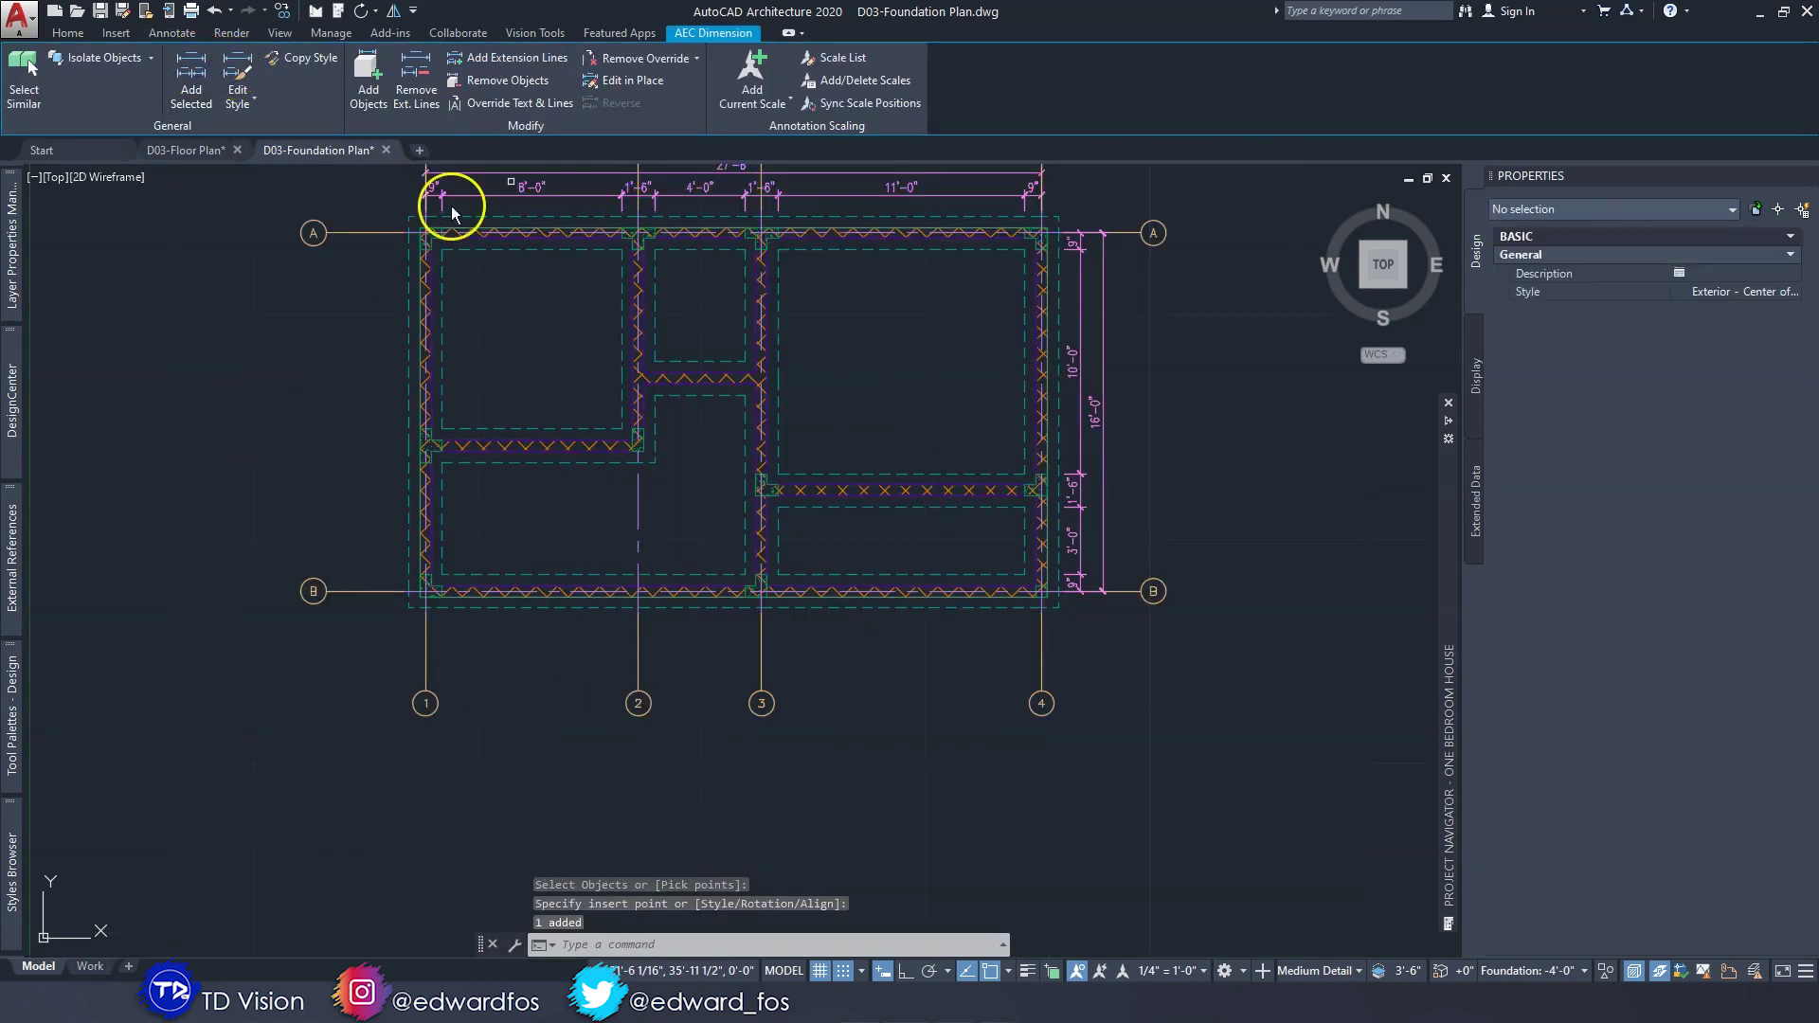
pyautogui.click(890, 610)
pyautogui.press('Return')
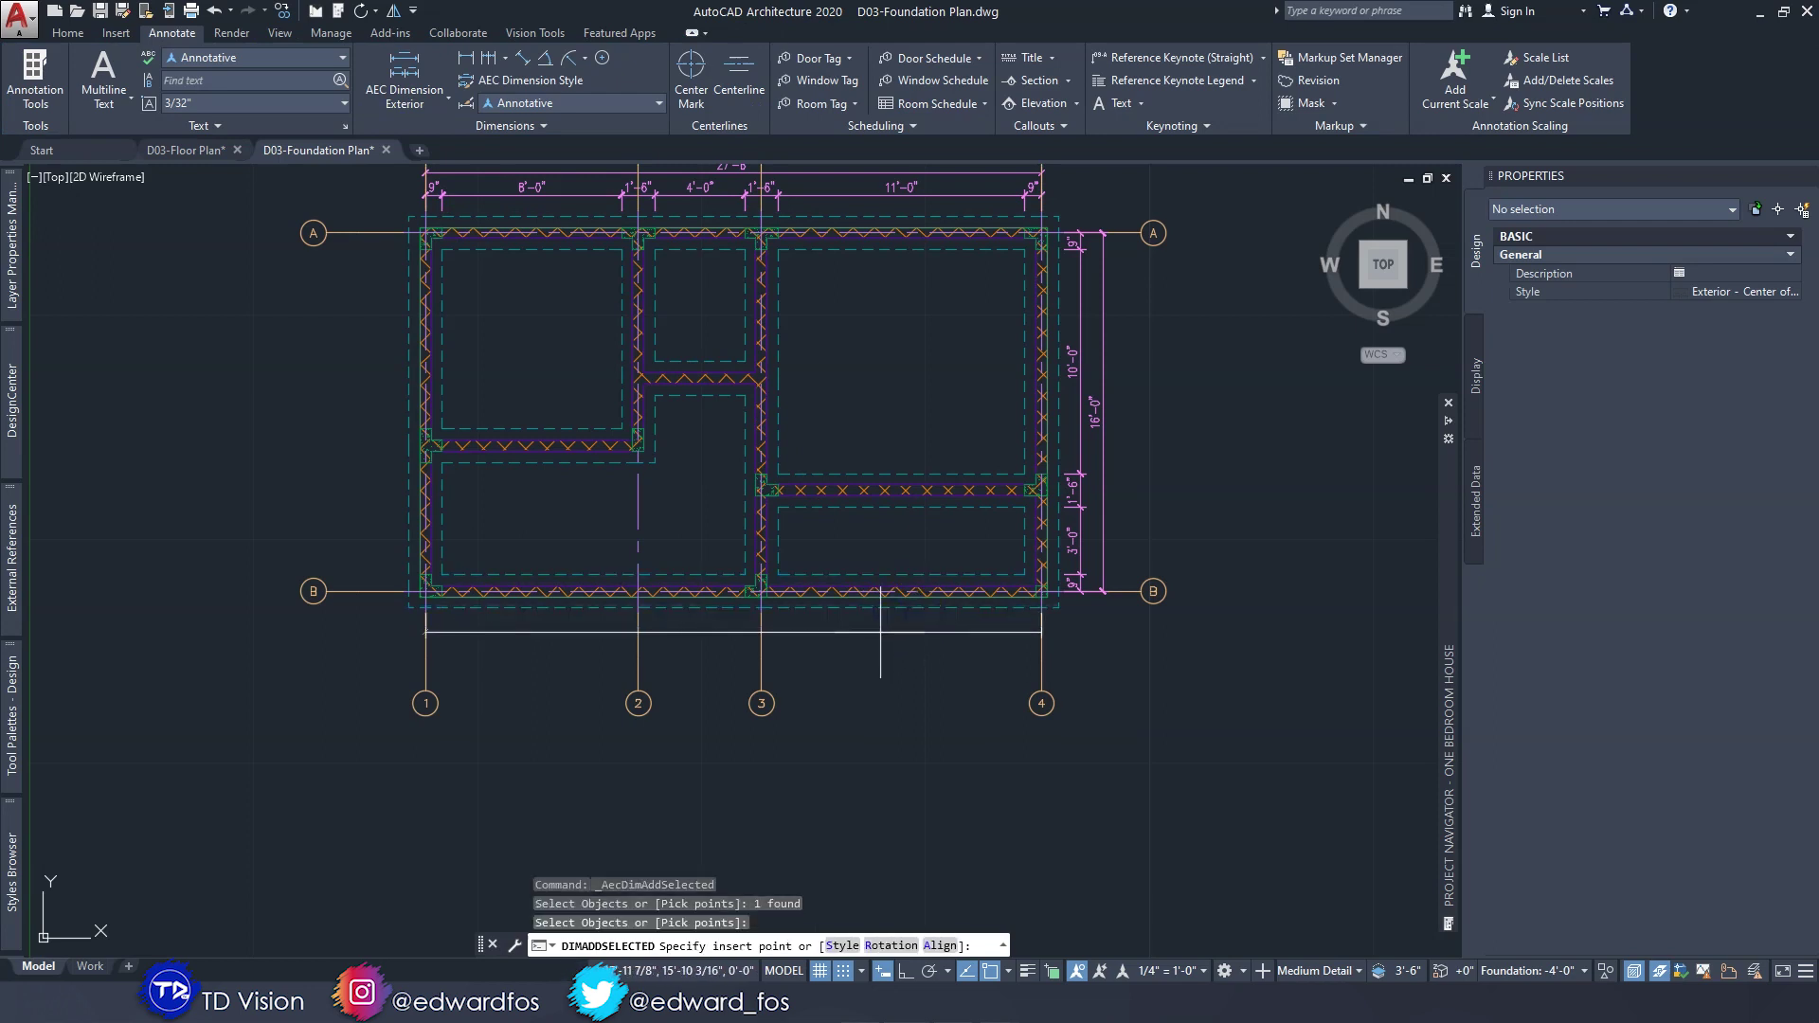
pyautogui.click(880, 642)
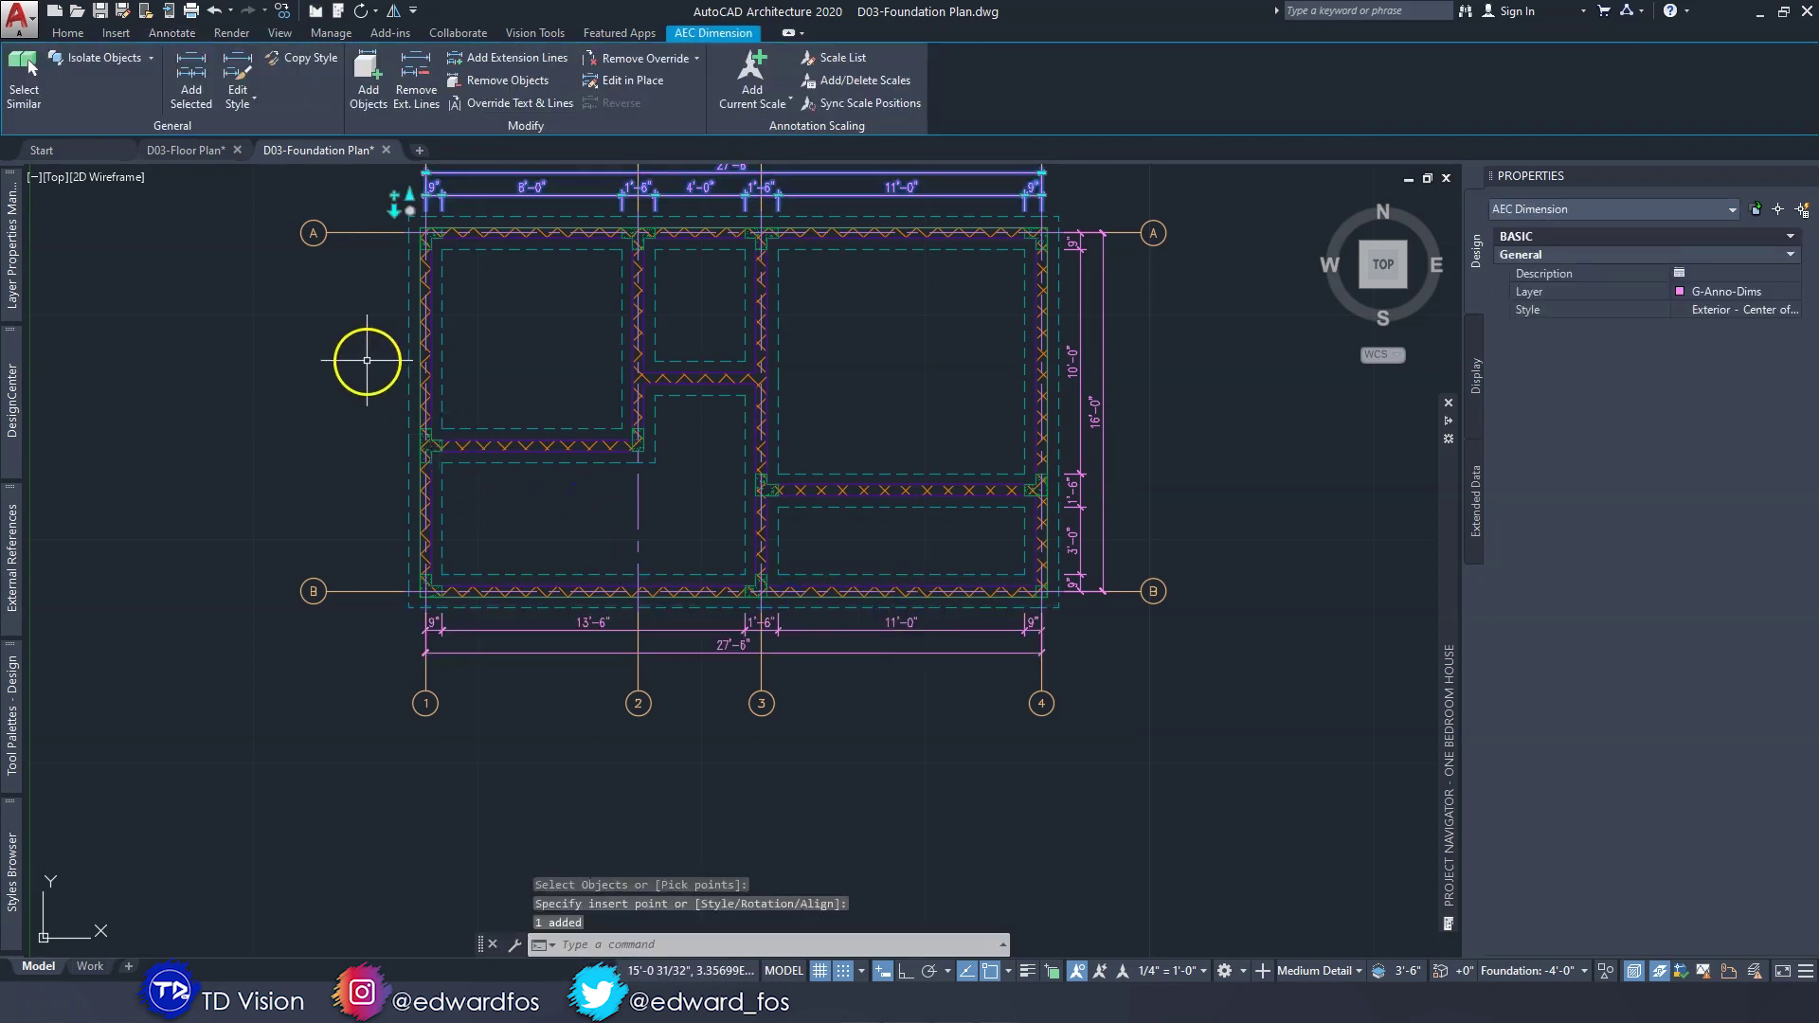
# Add another matching AEC dimension for the exterior wall, placed outside the wall on grid line 1.
pyautogui.moveTo(367, 360); pyautogui.dragTo(588, 398, button='middle')
pyautogui.scroll(3, 588, 398)
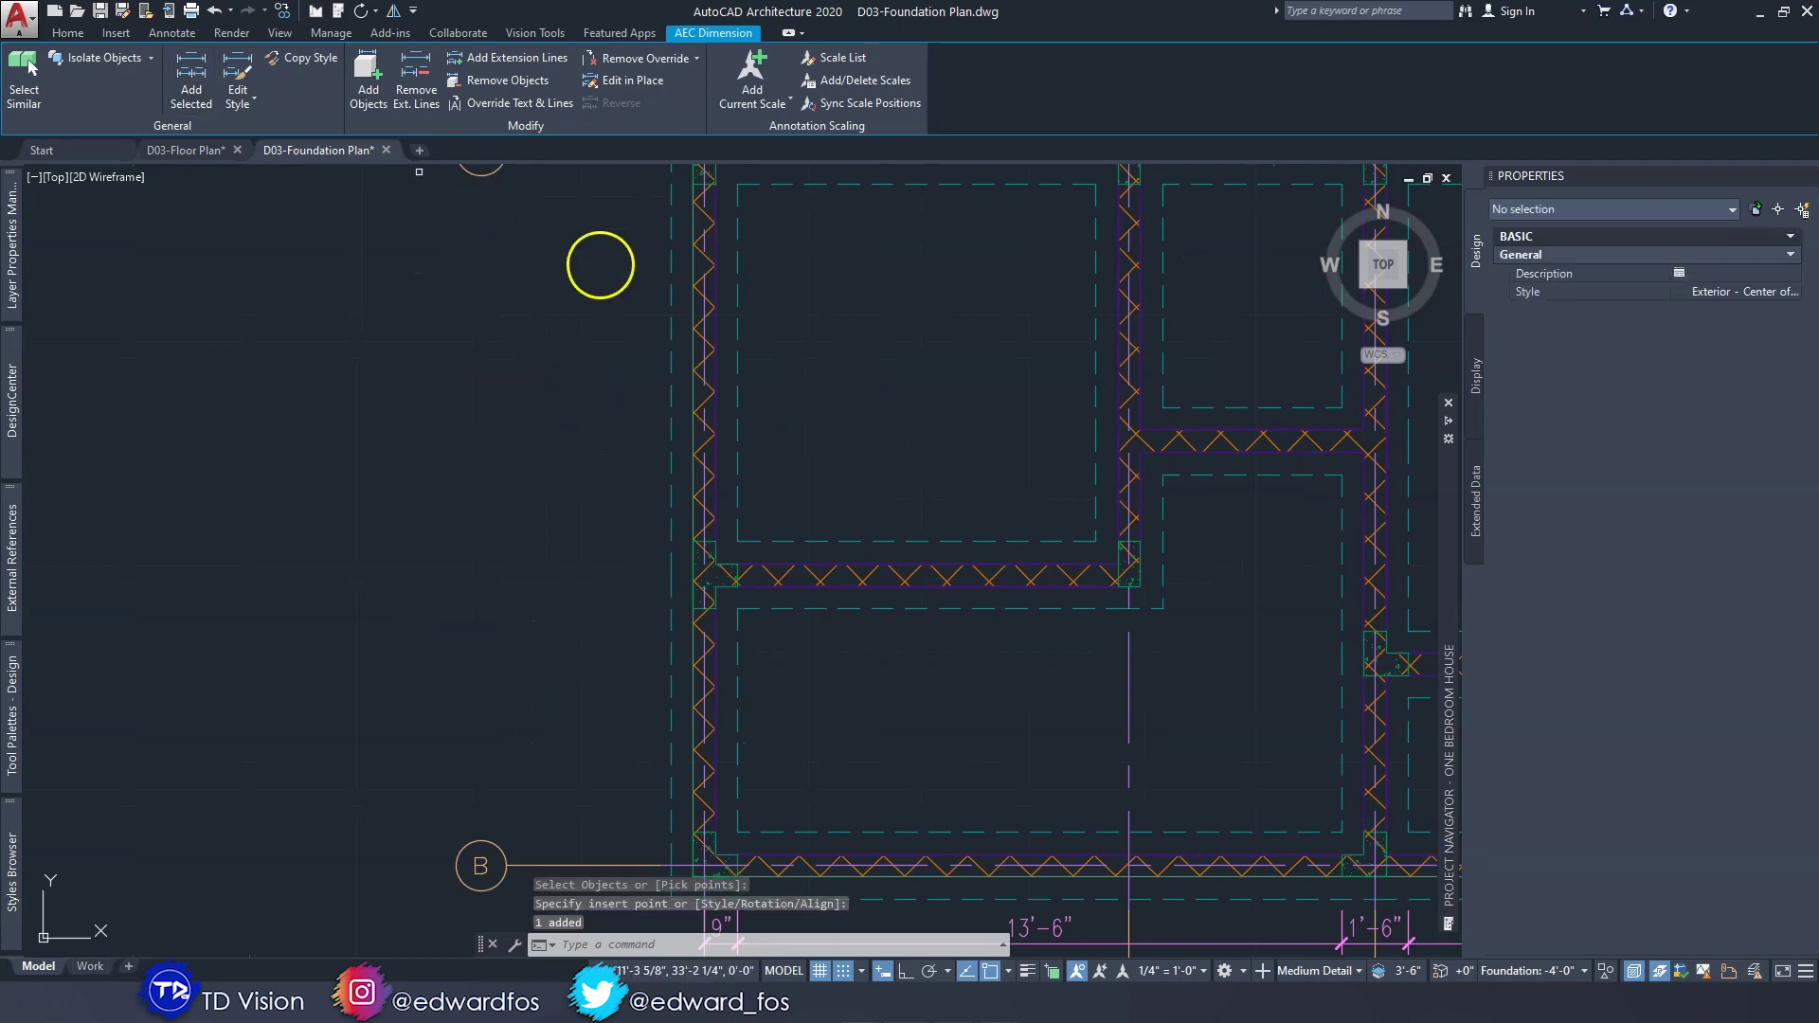
pyautogui.press('Return')
pyautogui.click(668, 391)
pyautogui.press('Return')
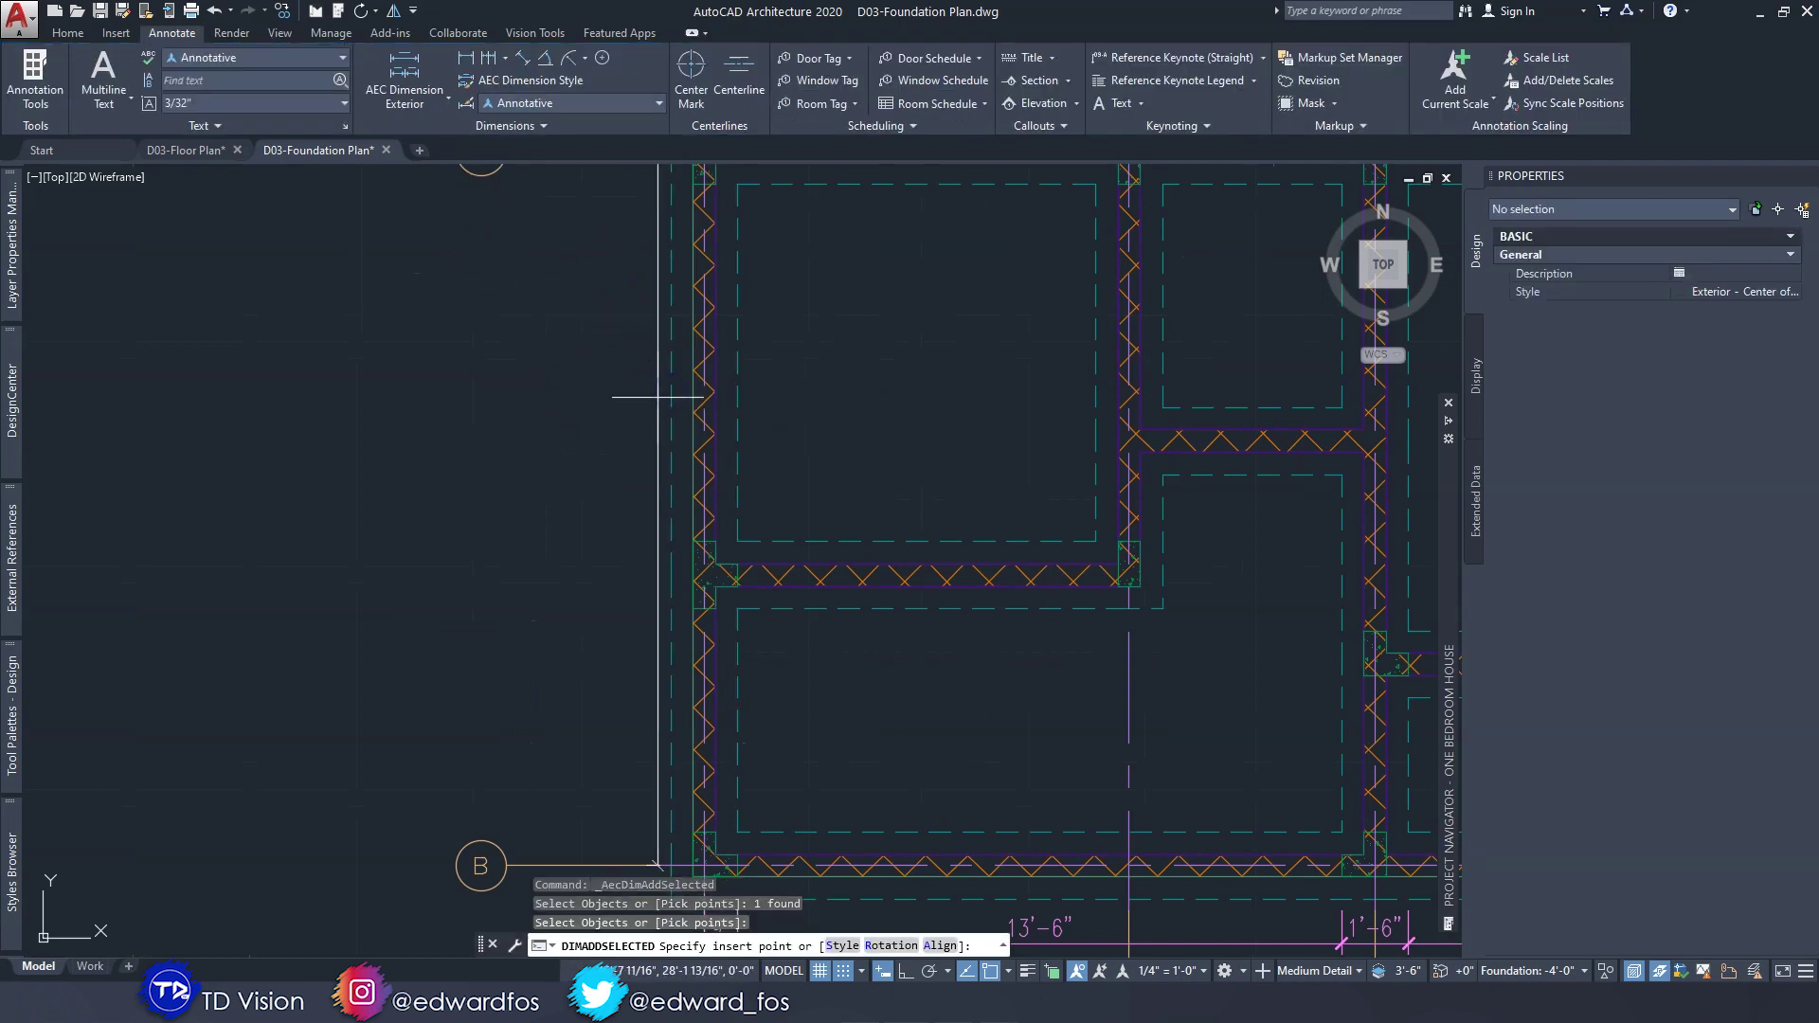
pyautogui.click(631, 421)
pyautogui.scroll(-3, 633, 423)
pyautogui.moveTo(633, 423); pyautogui.dragTo(701, 506, button='middle')
pyautogui.scroll(3, 731, 366)
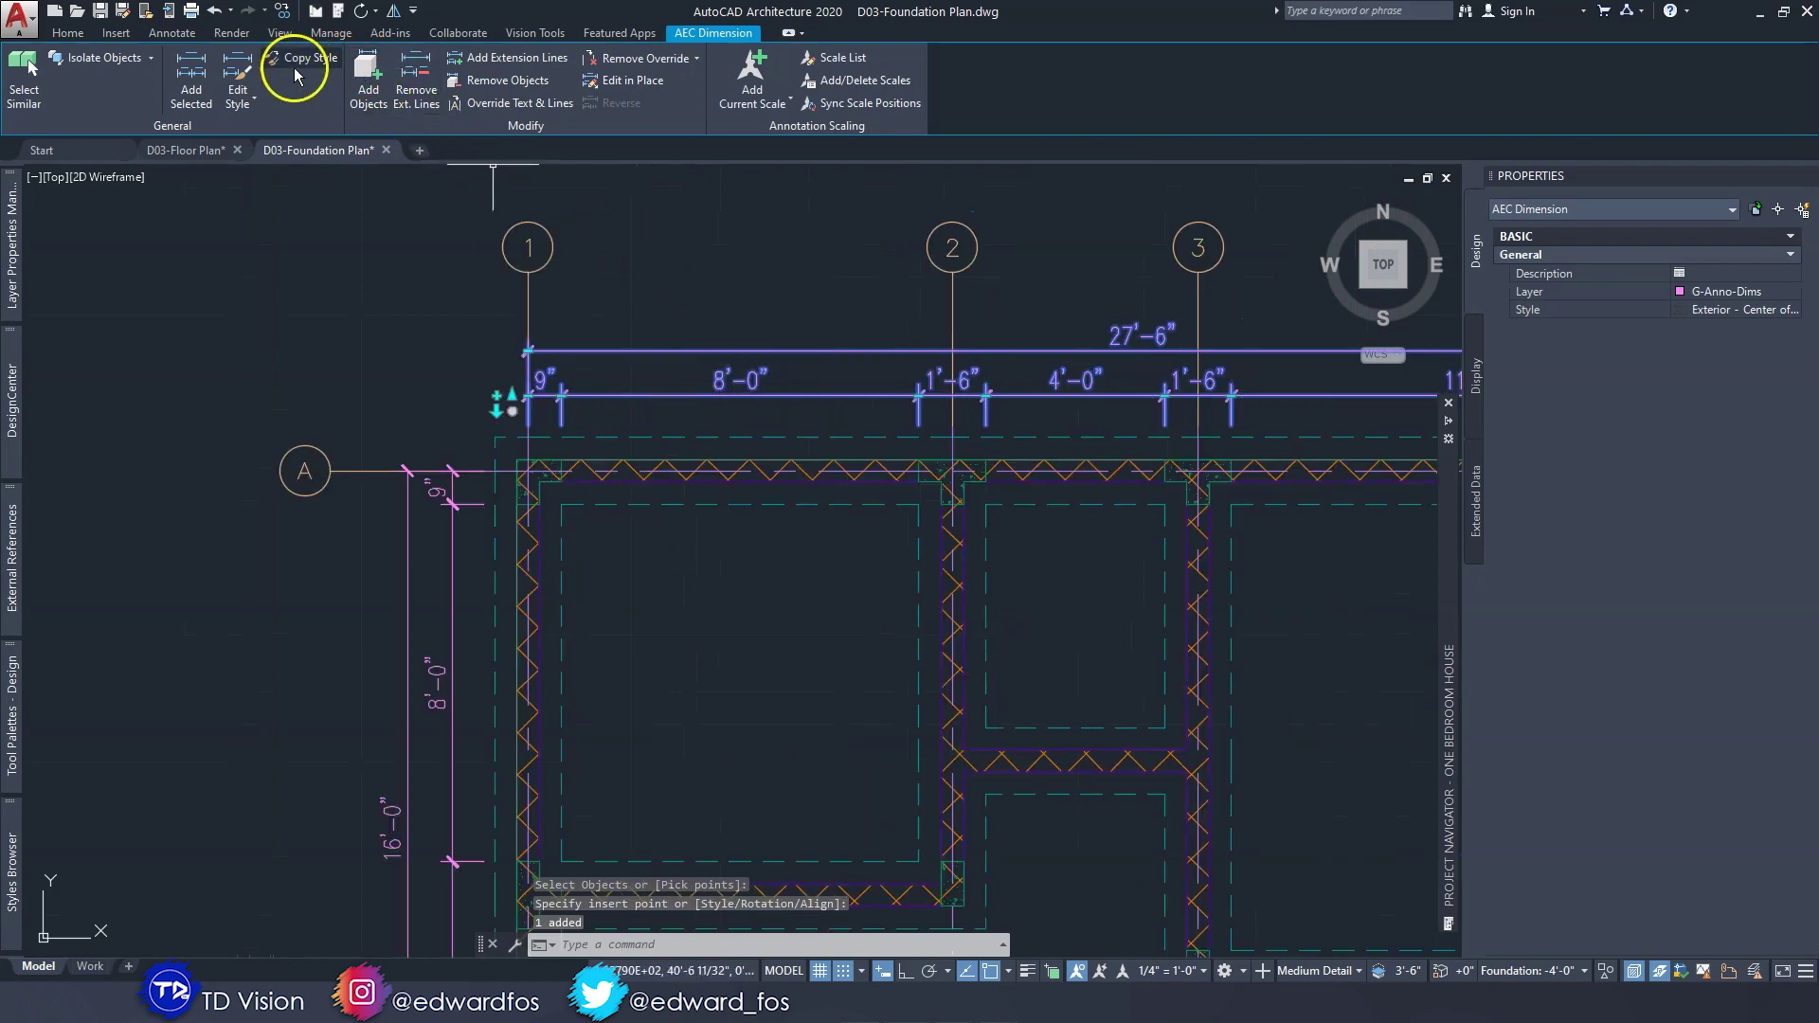
# Check the Plan display properties of the Exterior - Center of Opening dimension style and close them without applying changes.
pyautogui.click(237, 72)
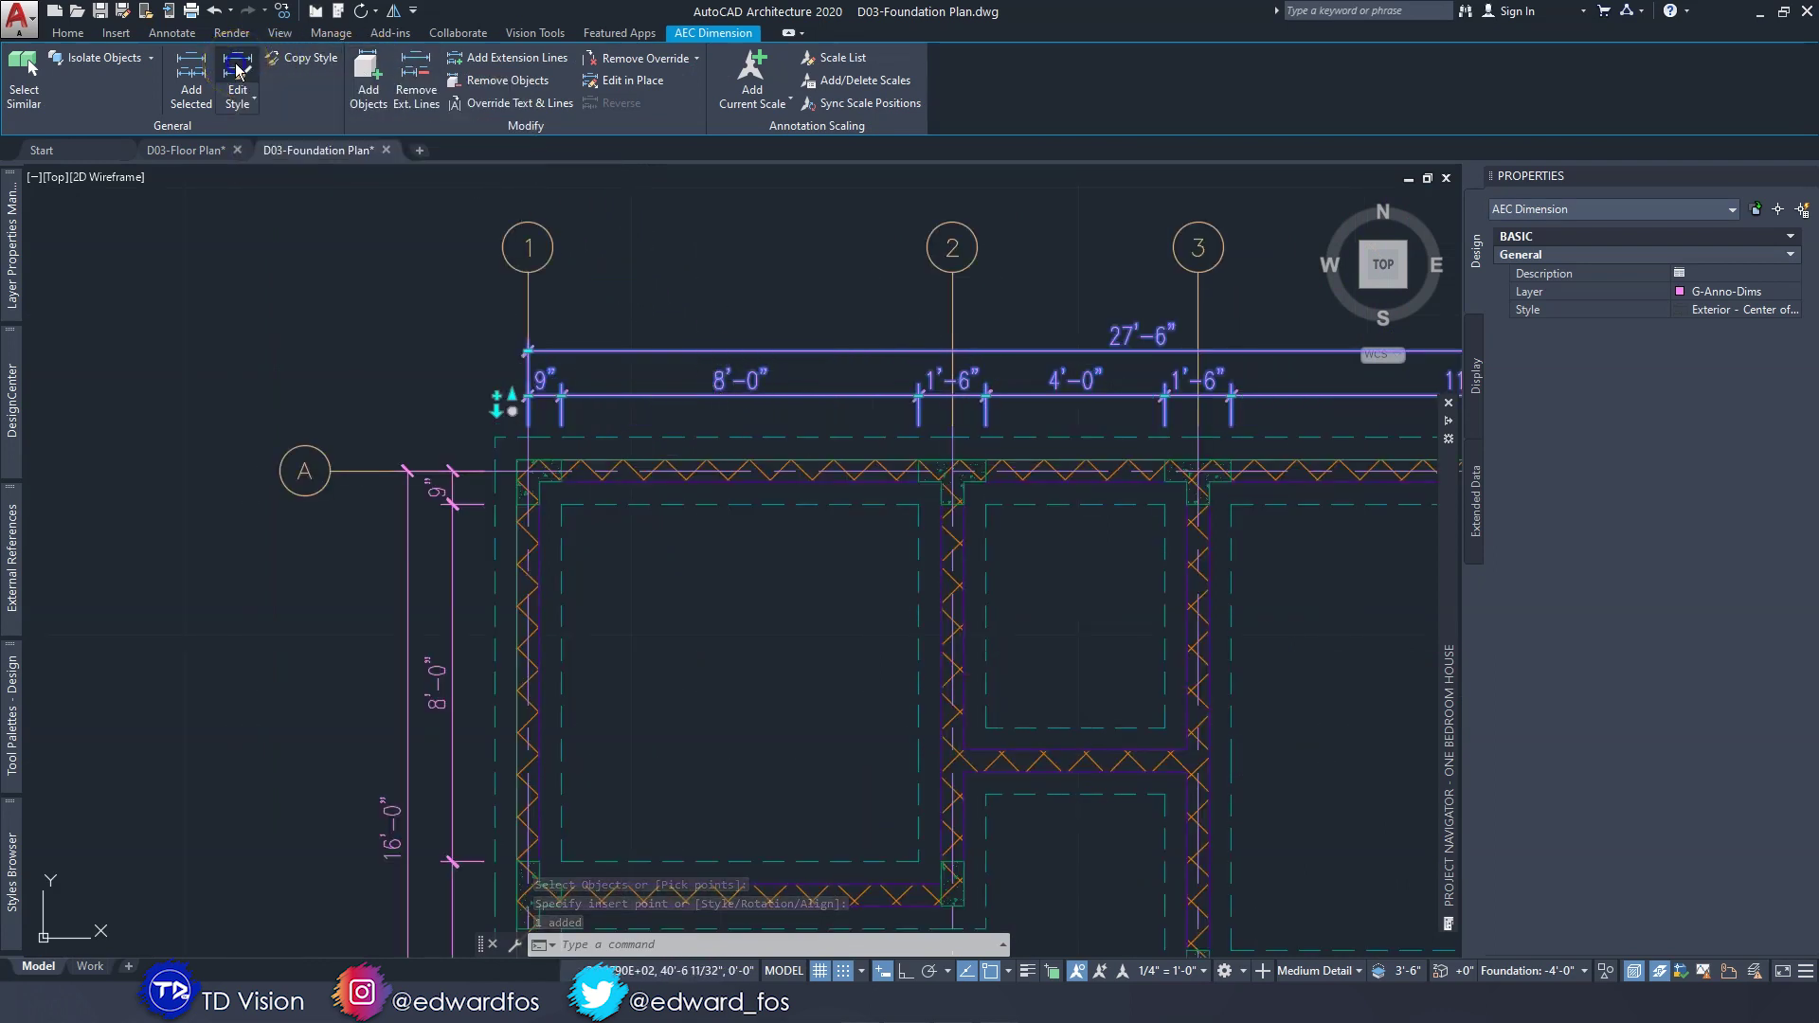
pyautogui.click(1260, 366)
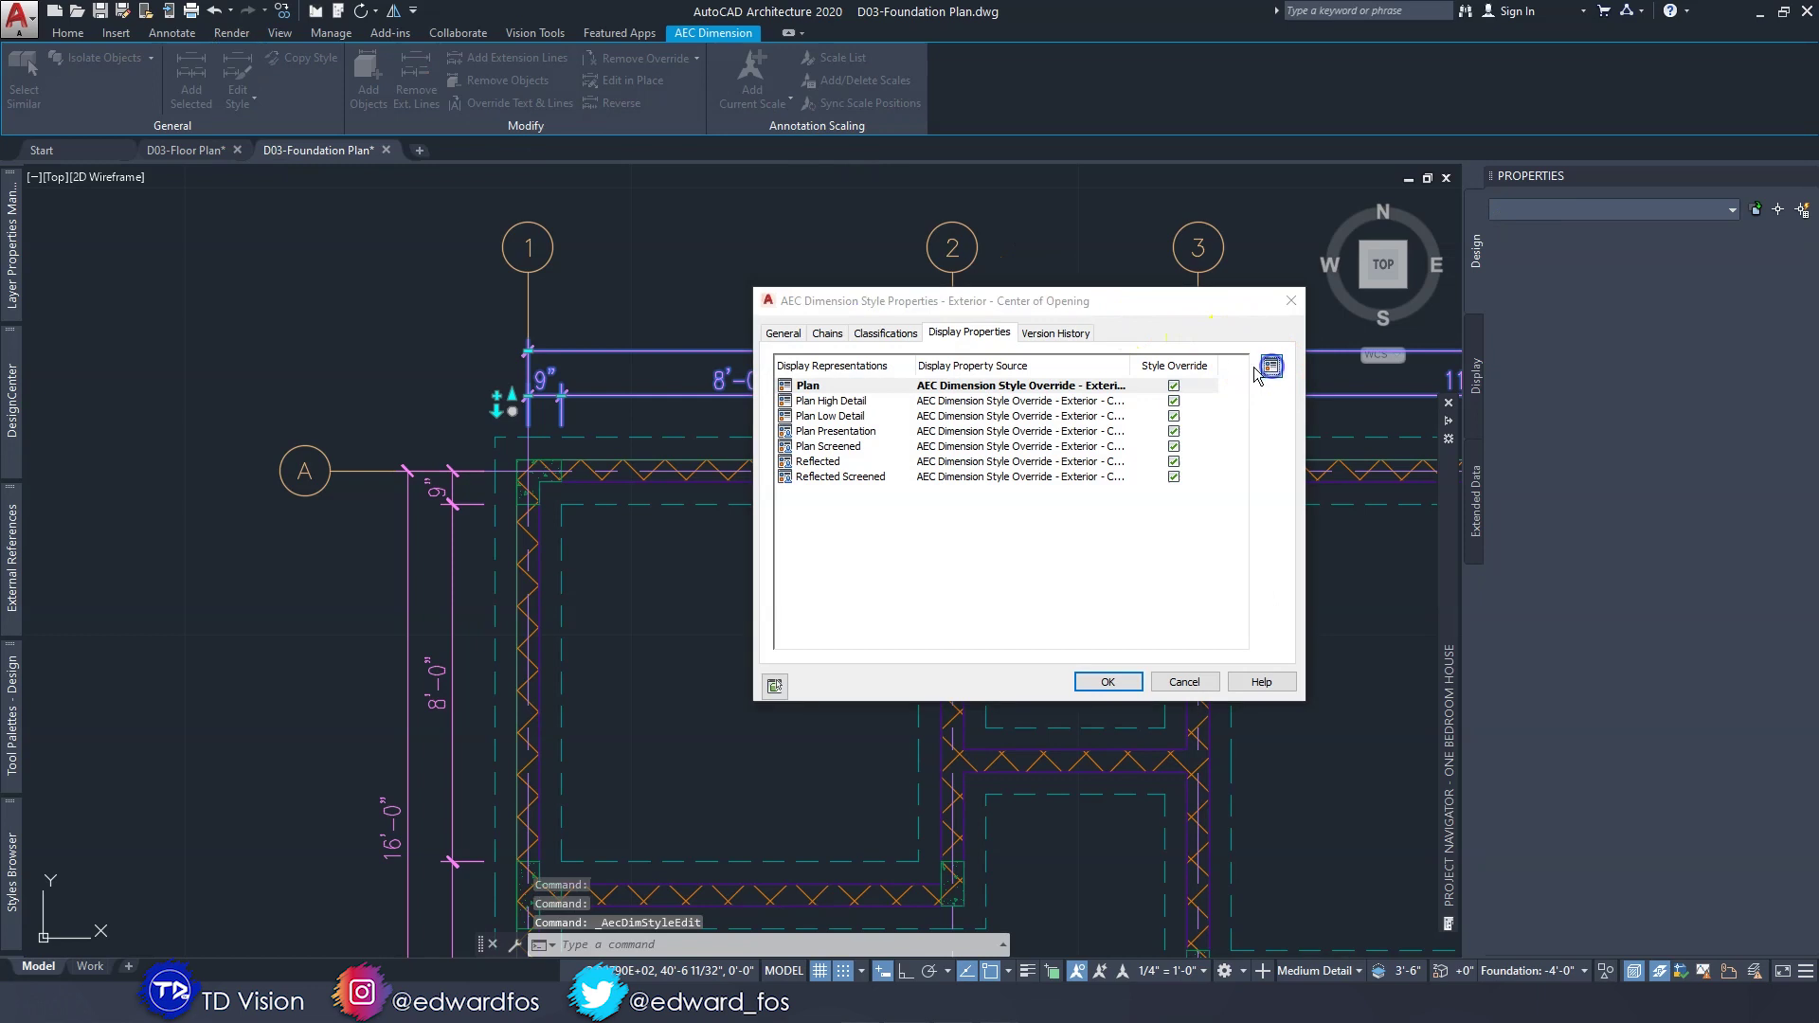
pyautogui.click(1013, 417)
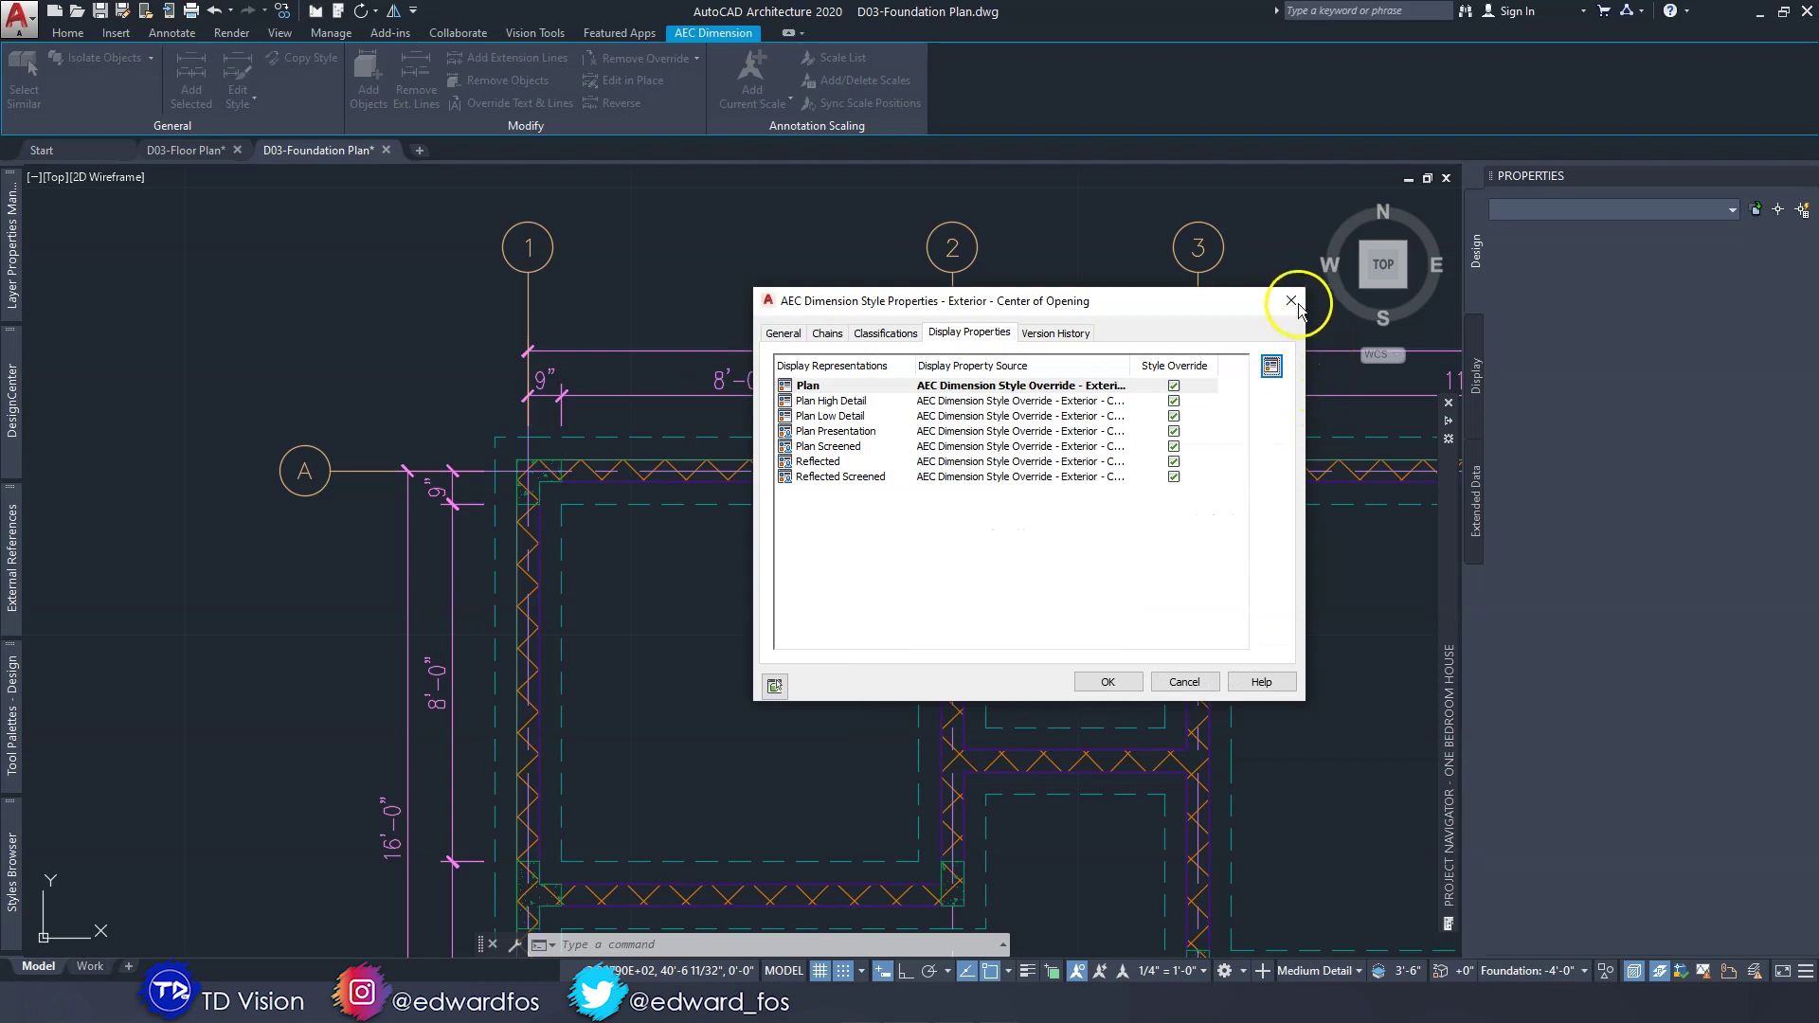
pyautogui.click(1291, 301)
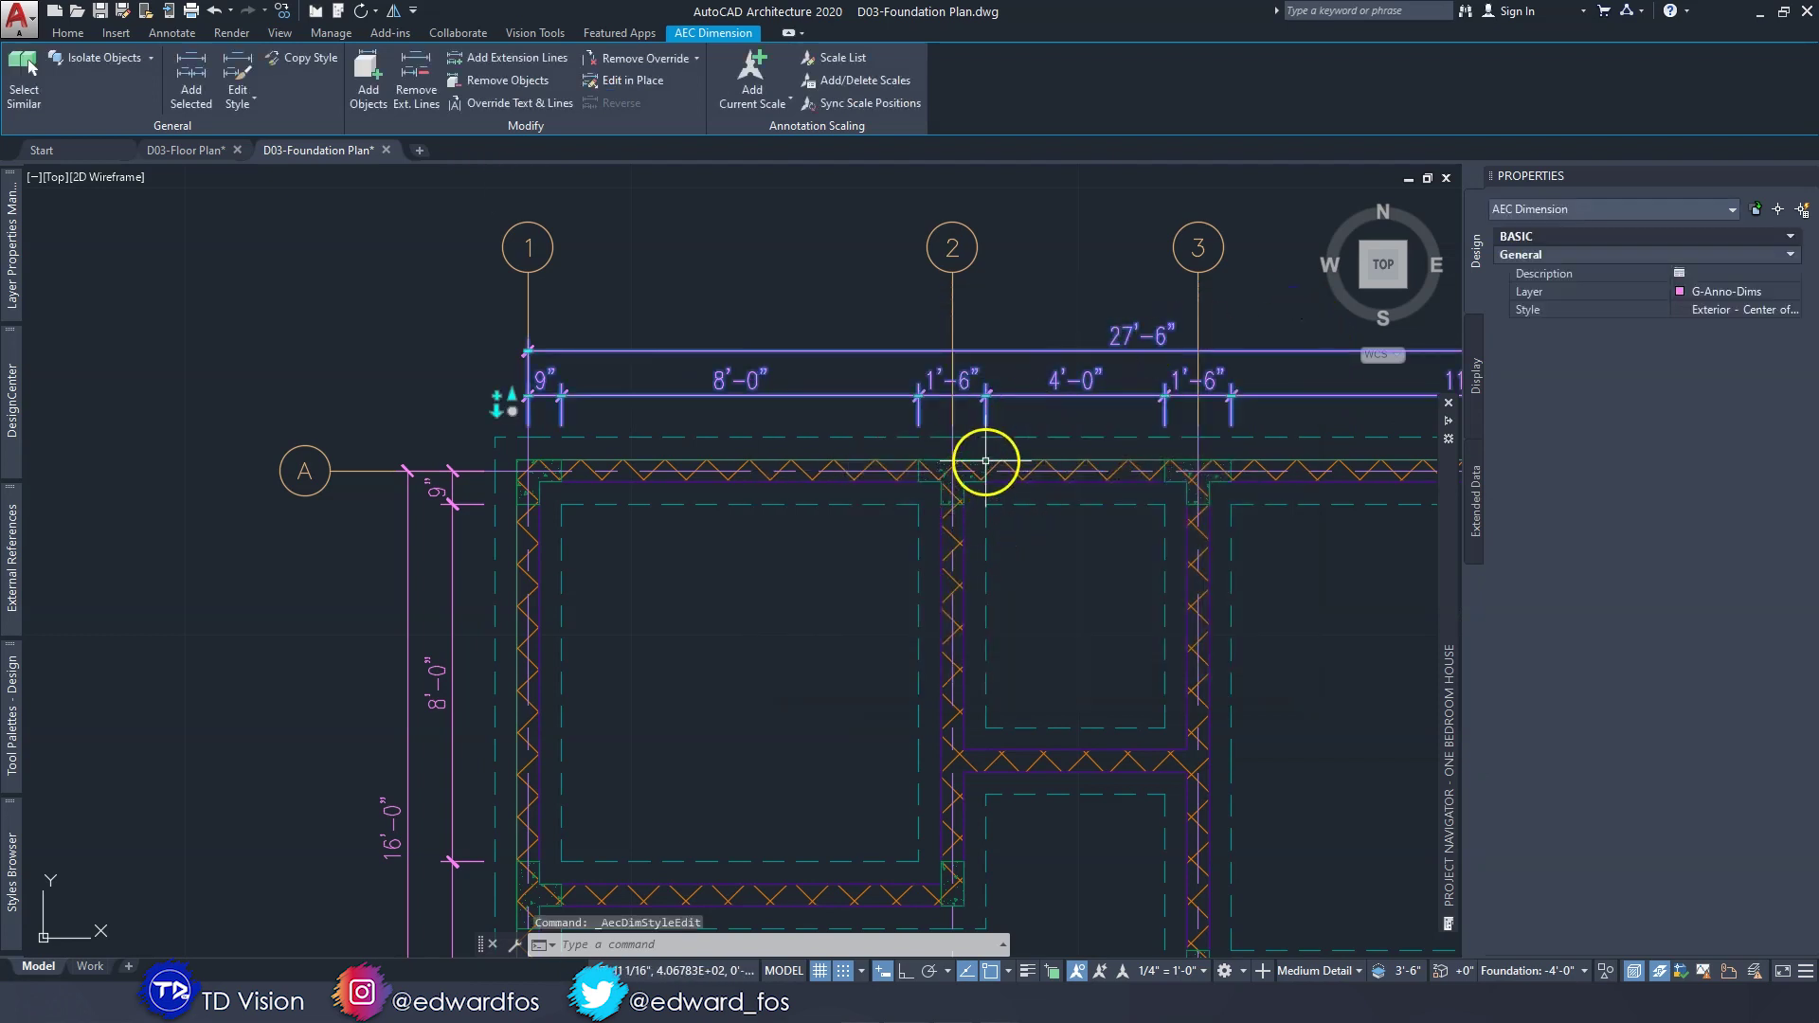
pyautogui.scroll(-3, 984, 462)
pyautogui.moveTo(1117, 485); pyautogui.dragTo(987, 489, button='middle')
pyautogui.moveTo(822, 610)
pyautogui.mouseDown(button='middle')
pyautogui.moveTo(827, 482)
pyautogui.moveTo(842, 581)
pyautogui.mouseUp(button='middle')
pyautogui.scroll(3, 837, 367)
pyautogui.moveTo(872, 391); pyautogui.dragTo(844, 396, button='middle')
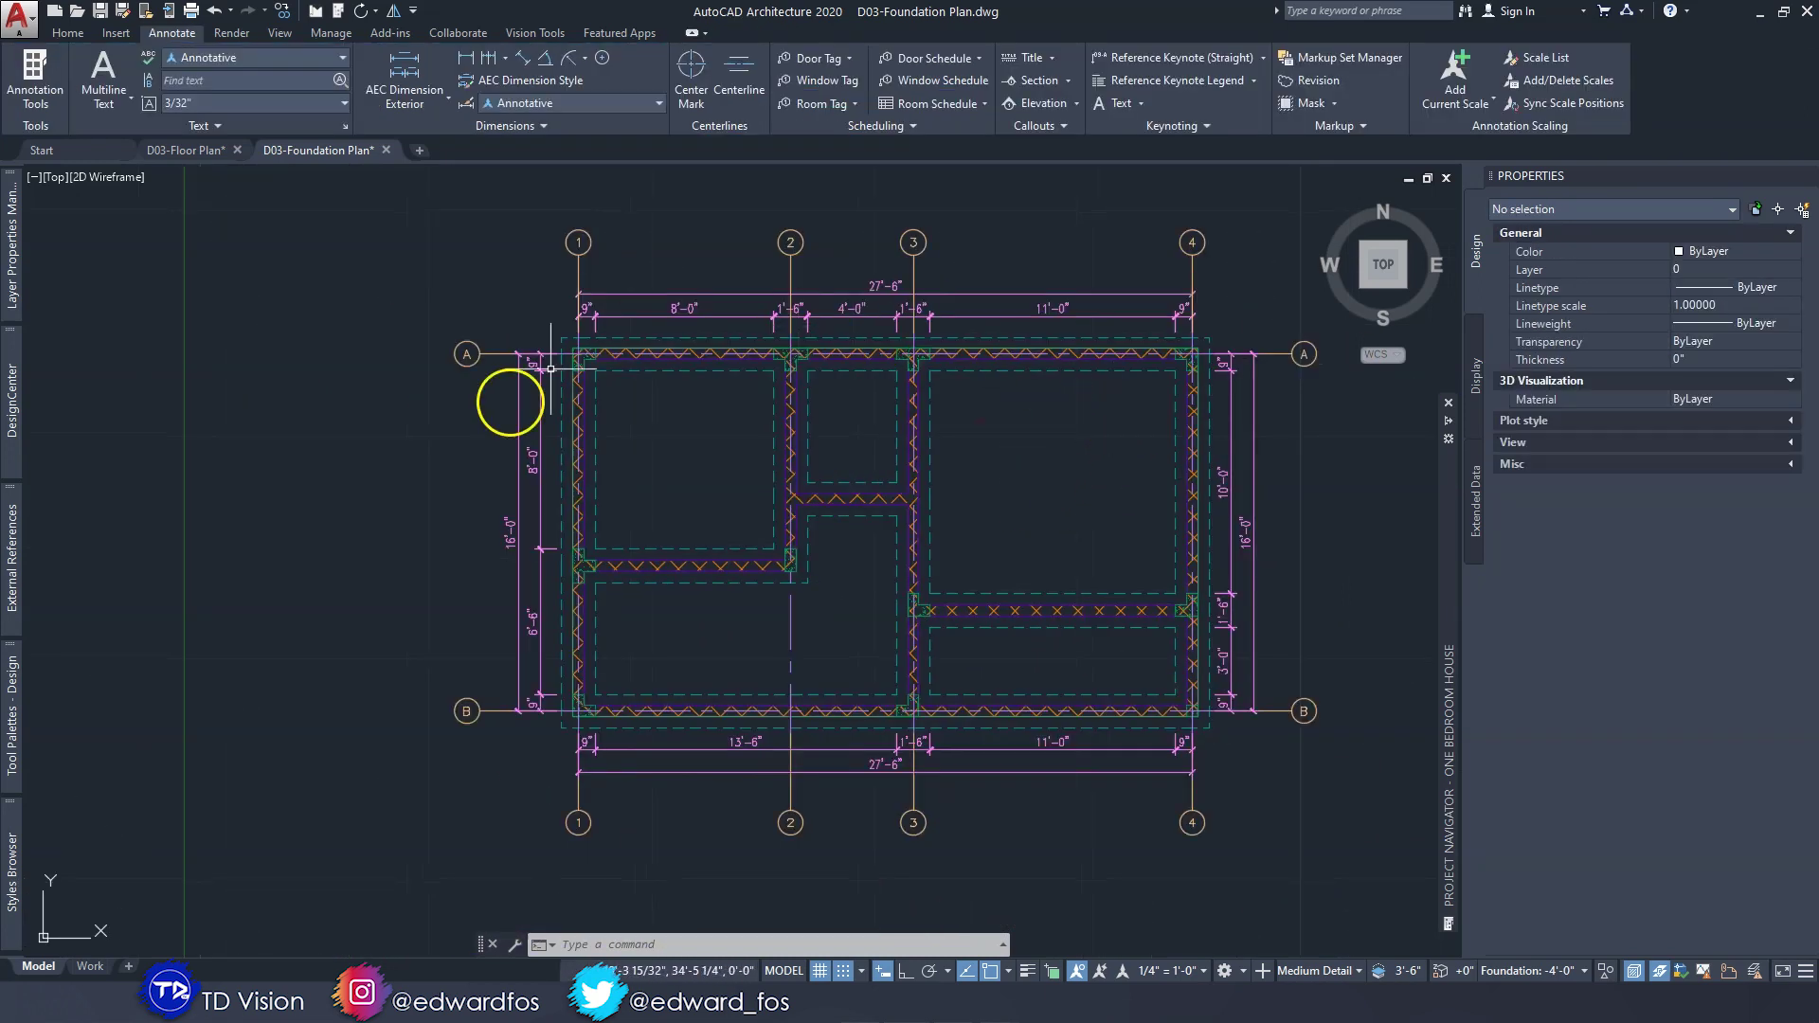
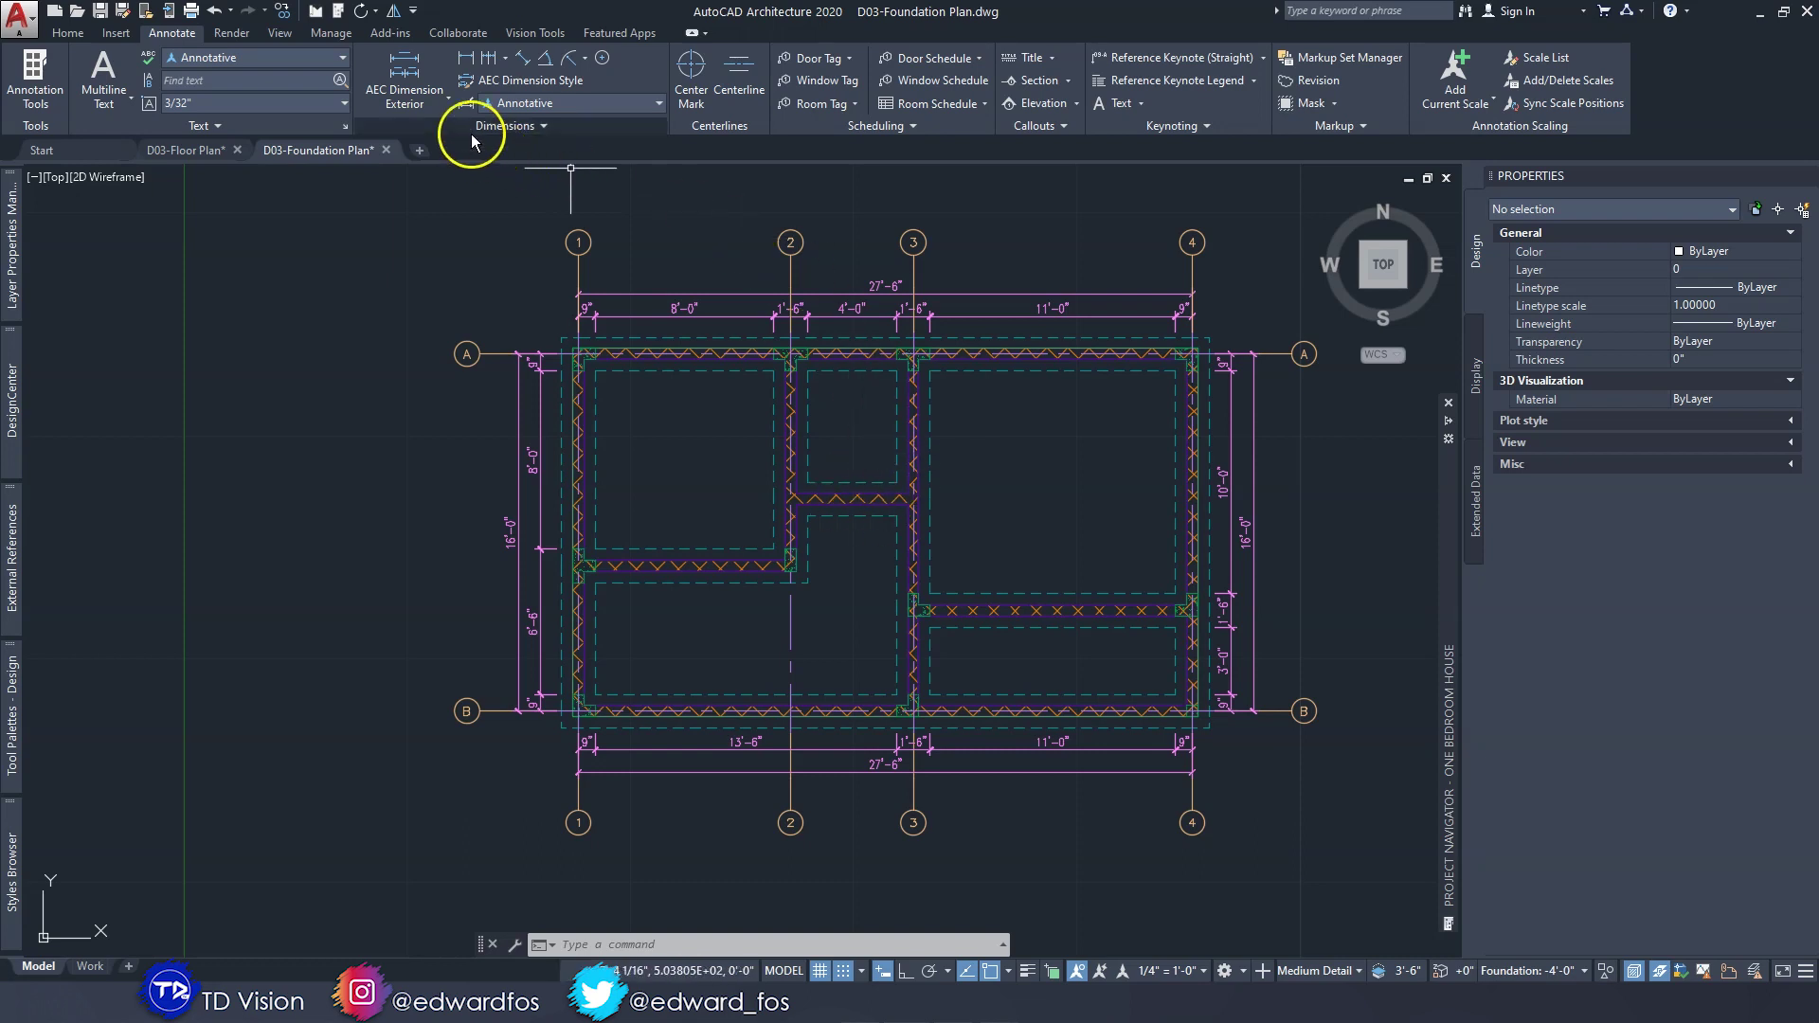
# Add an interior AEC dimension from three picked footing corners in the room between grid lines 2 and 3, placed just beyond grid line 3.
pyautogui.click(409, 103)
pyautogui.click(439, 172)
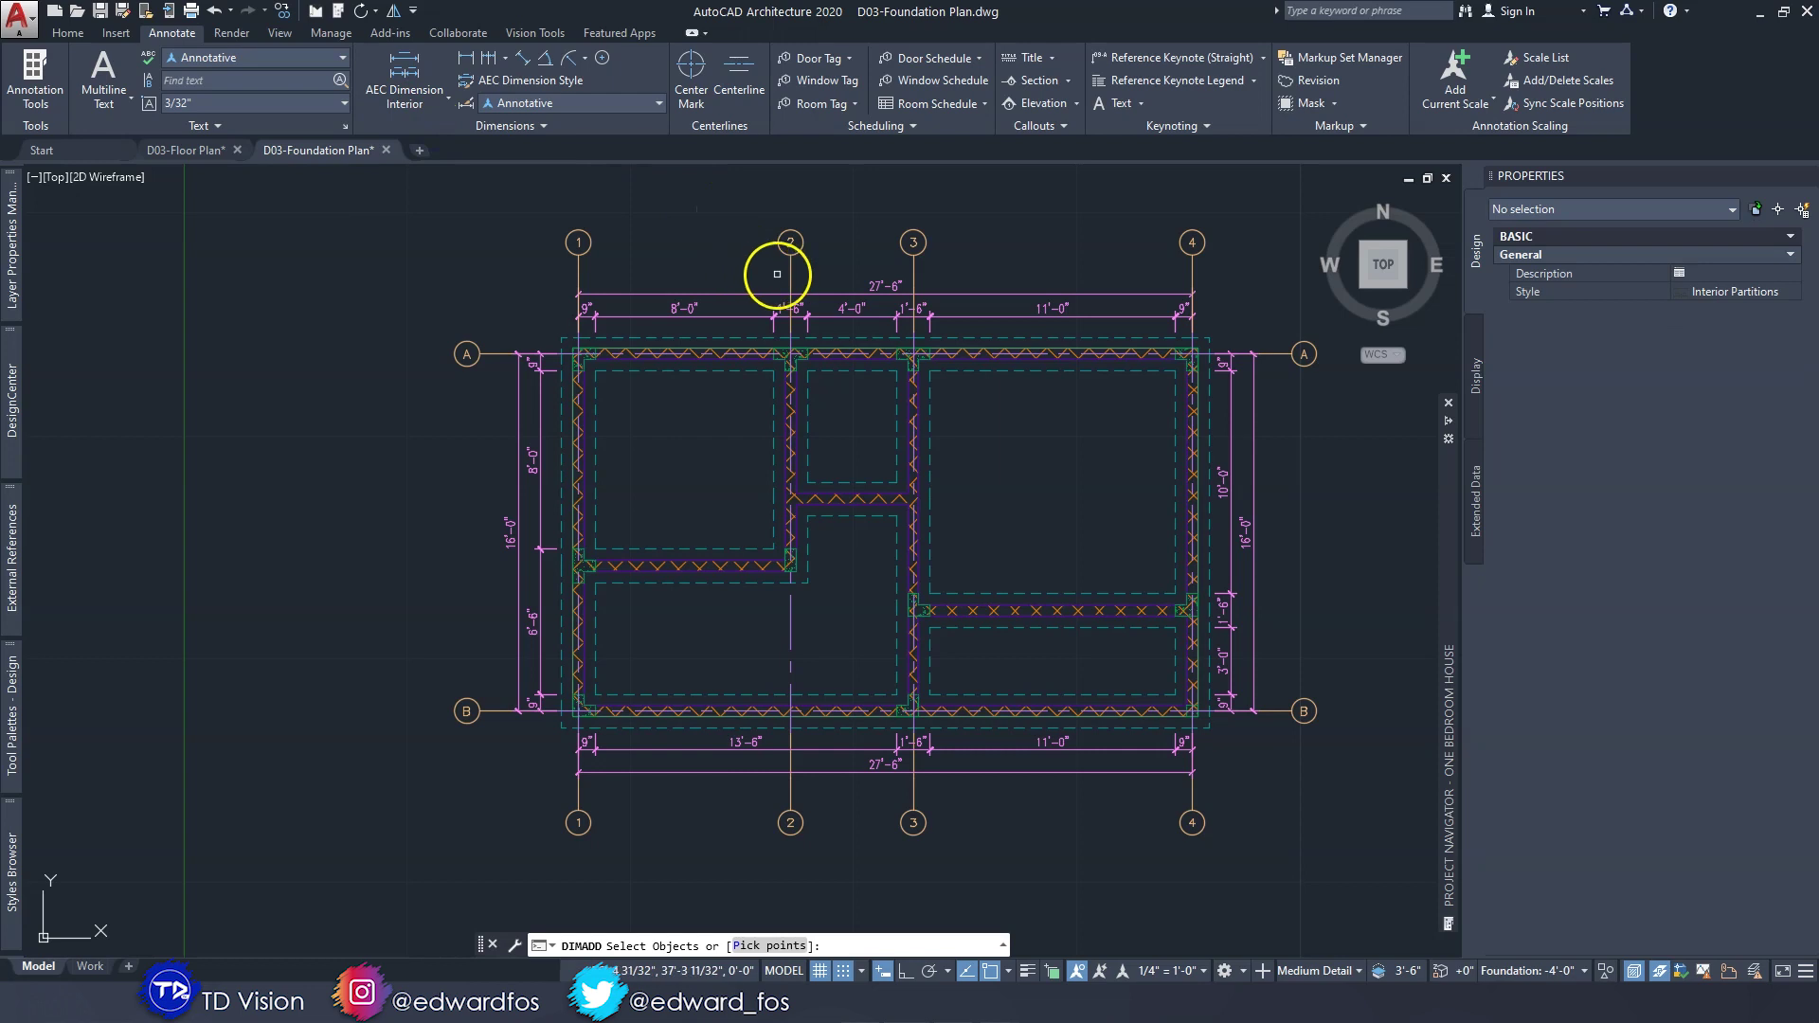
pyautogui.scroll(3, 822, 344)
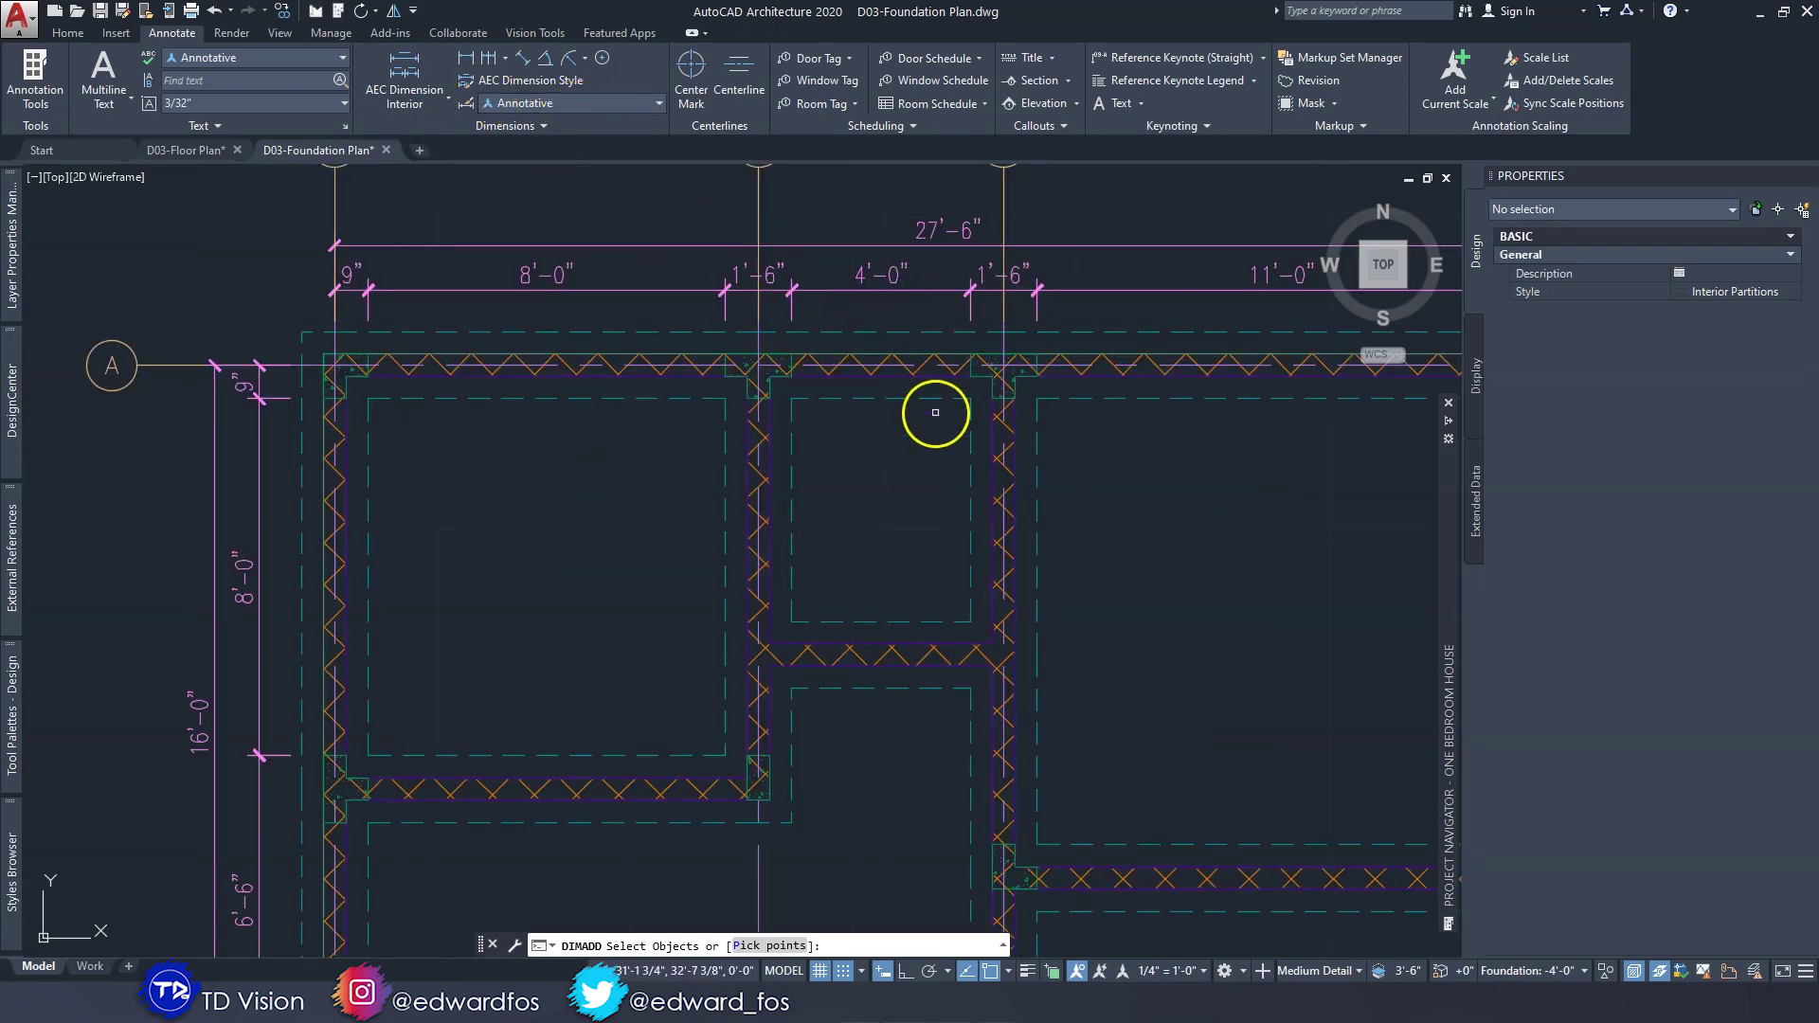
pyautogui.moveTo(935, 413); pyautogui.dragTo(901, 378, button='middle')
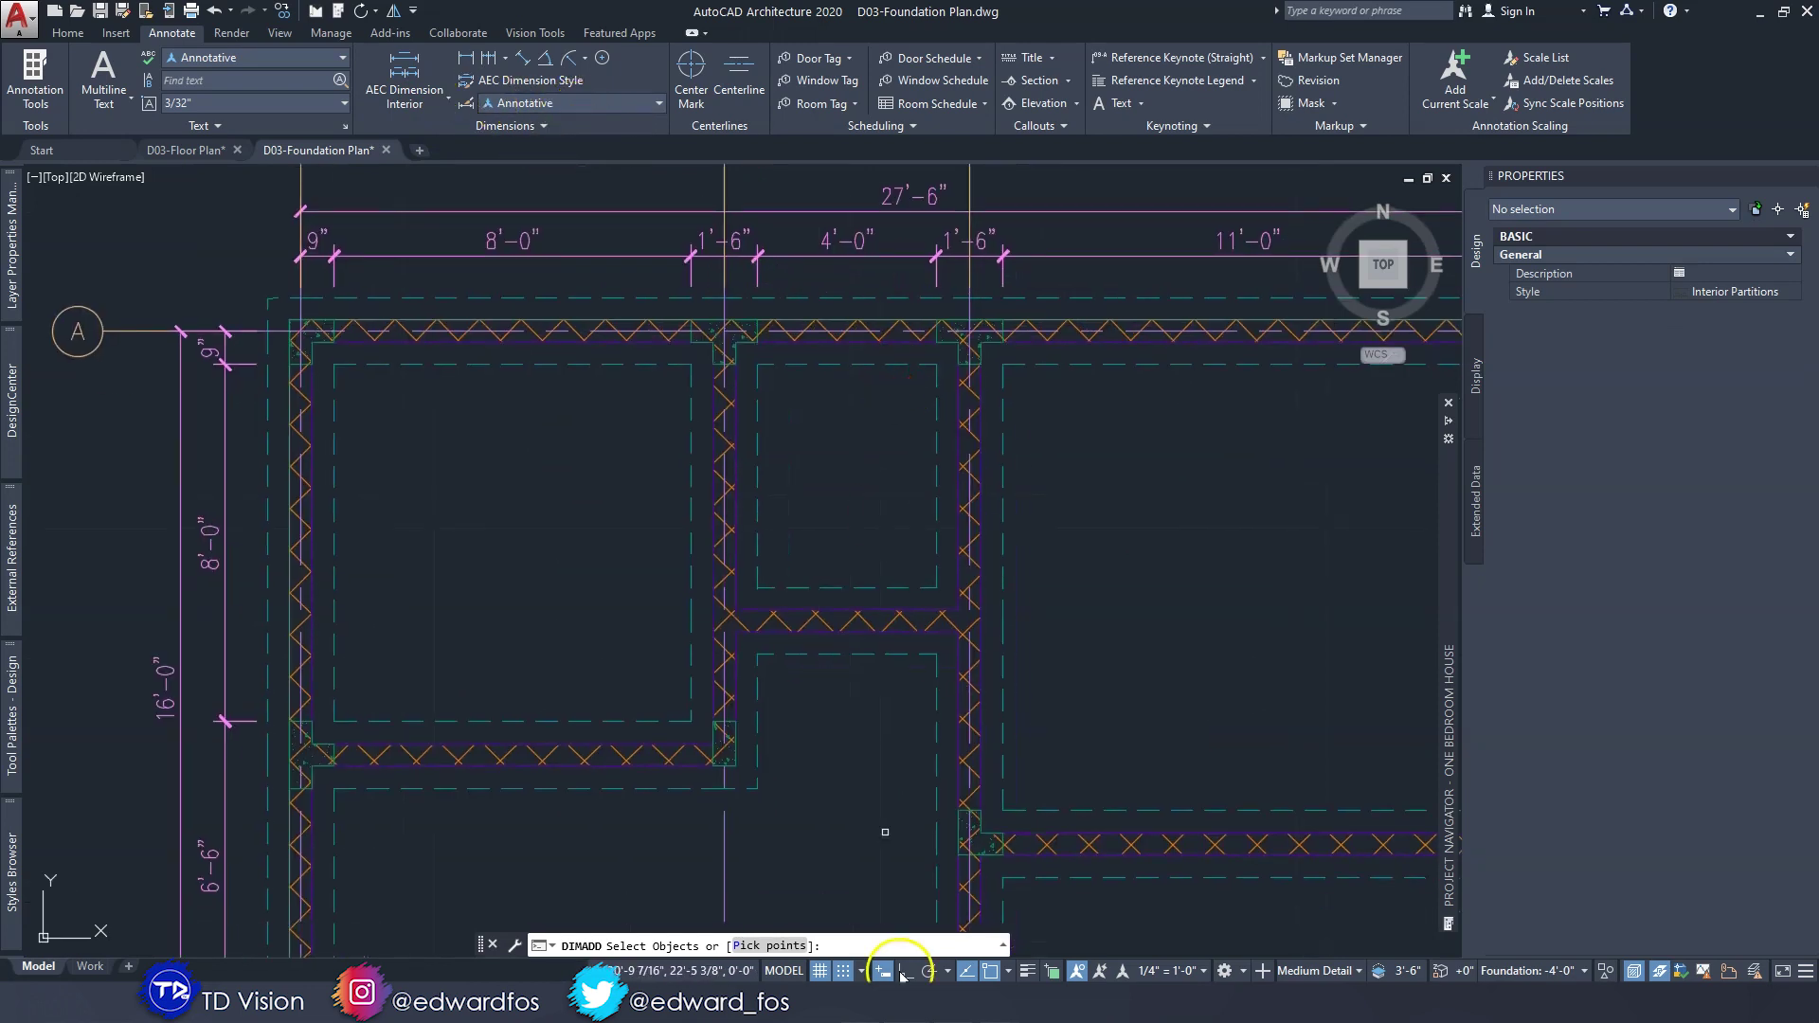
pyautogui.click(769, 946)
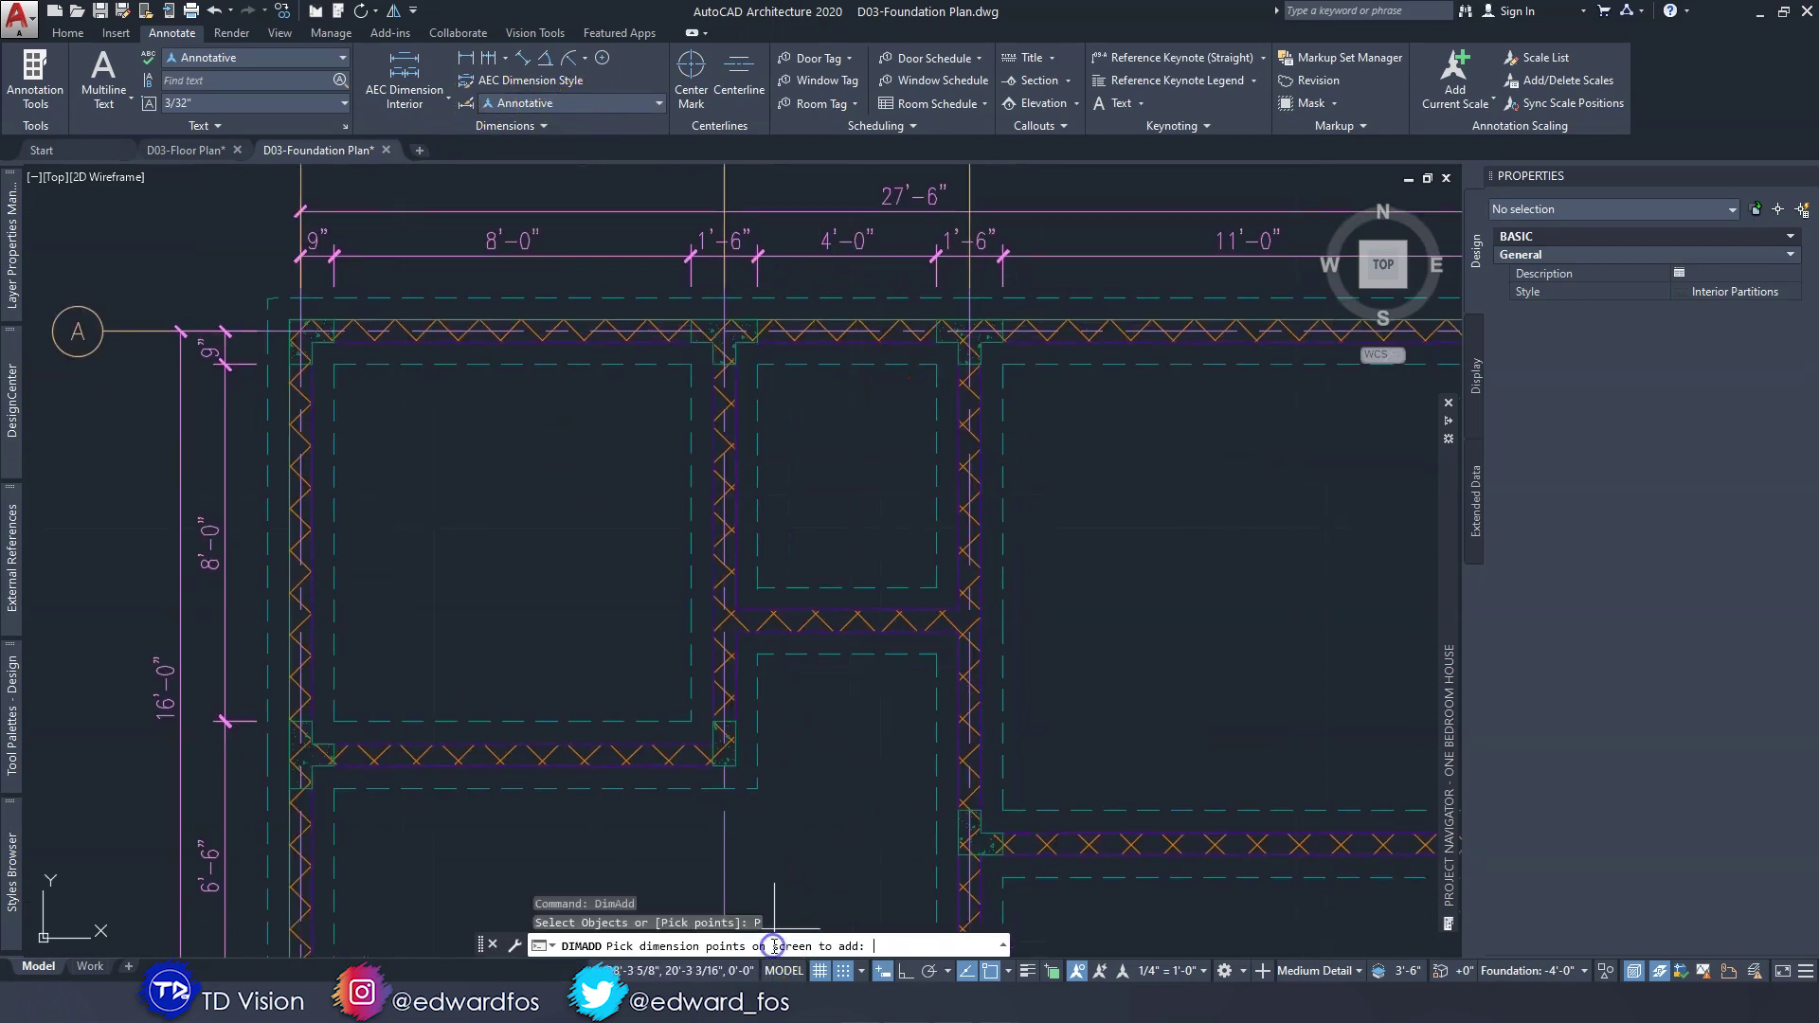
pyautogui.click(935, 365)
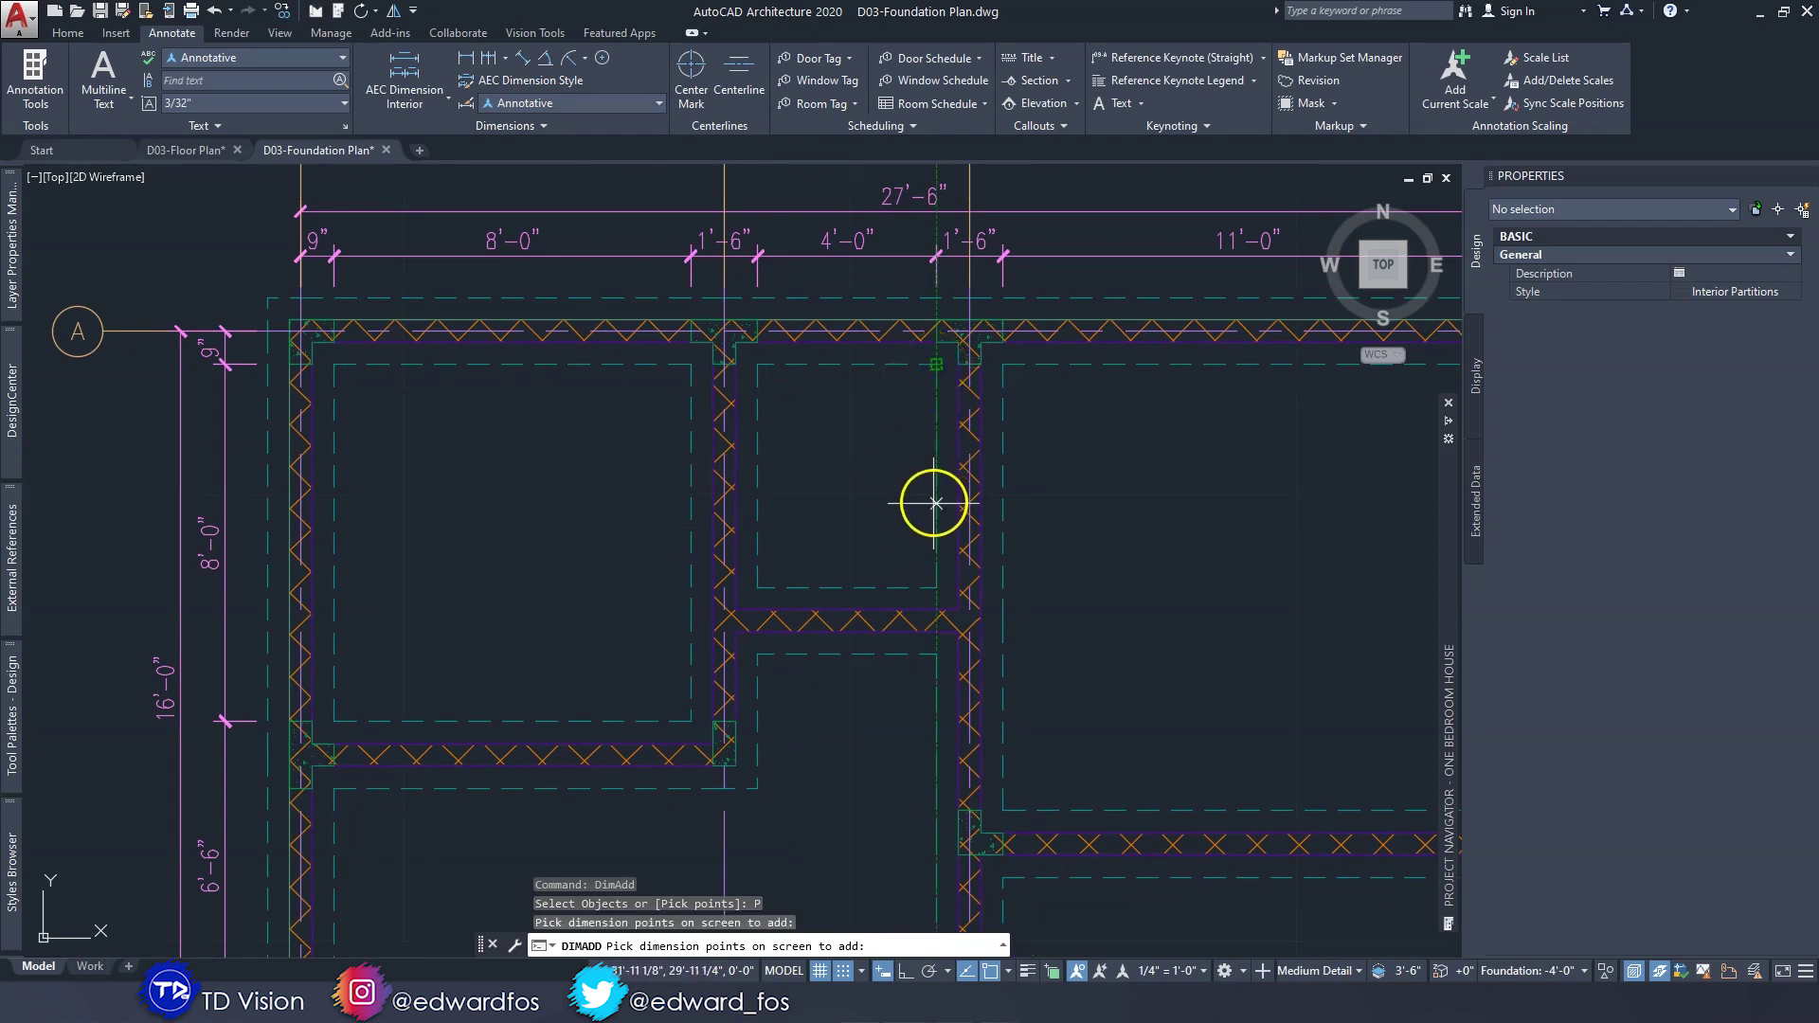
pyautogui.click(940, 588)
pyautogui.click(935, 654)
pyautogui.press('Return')
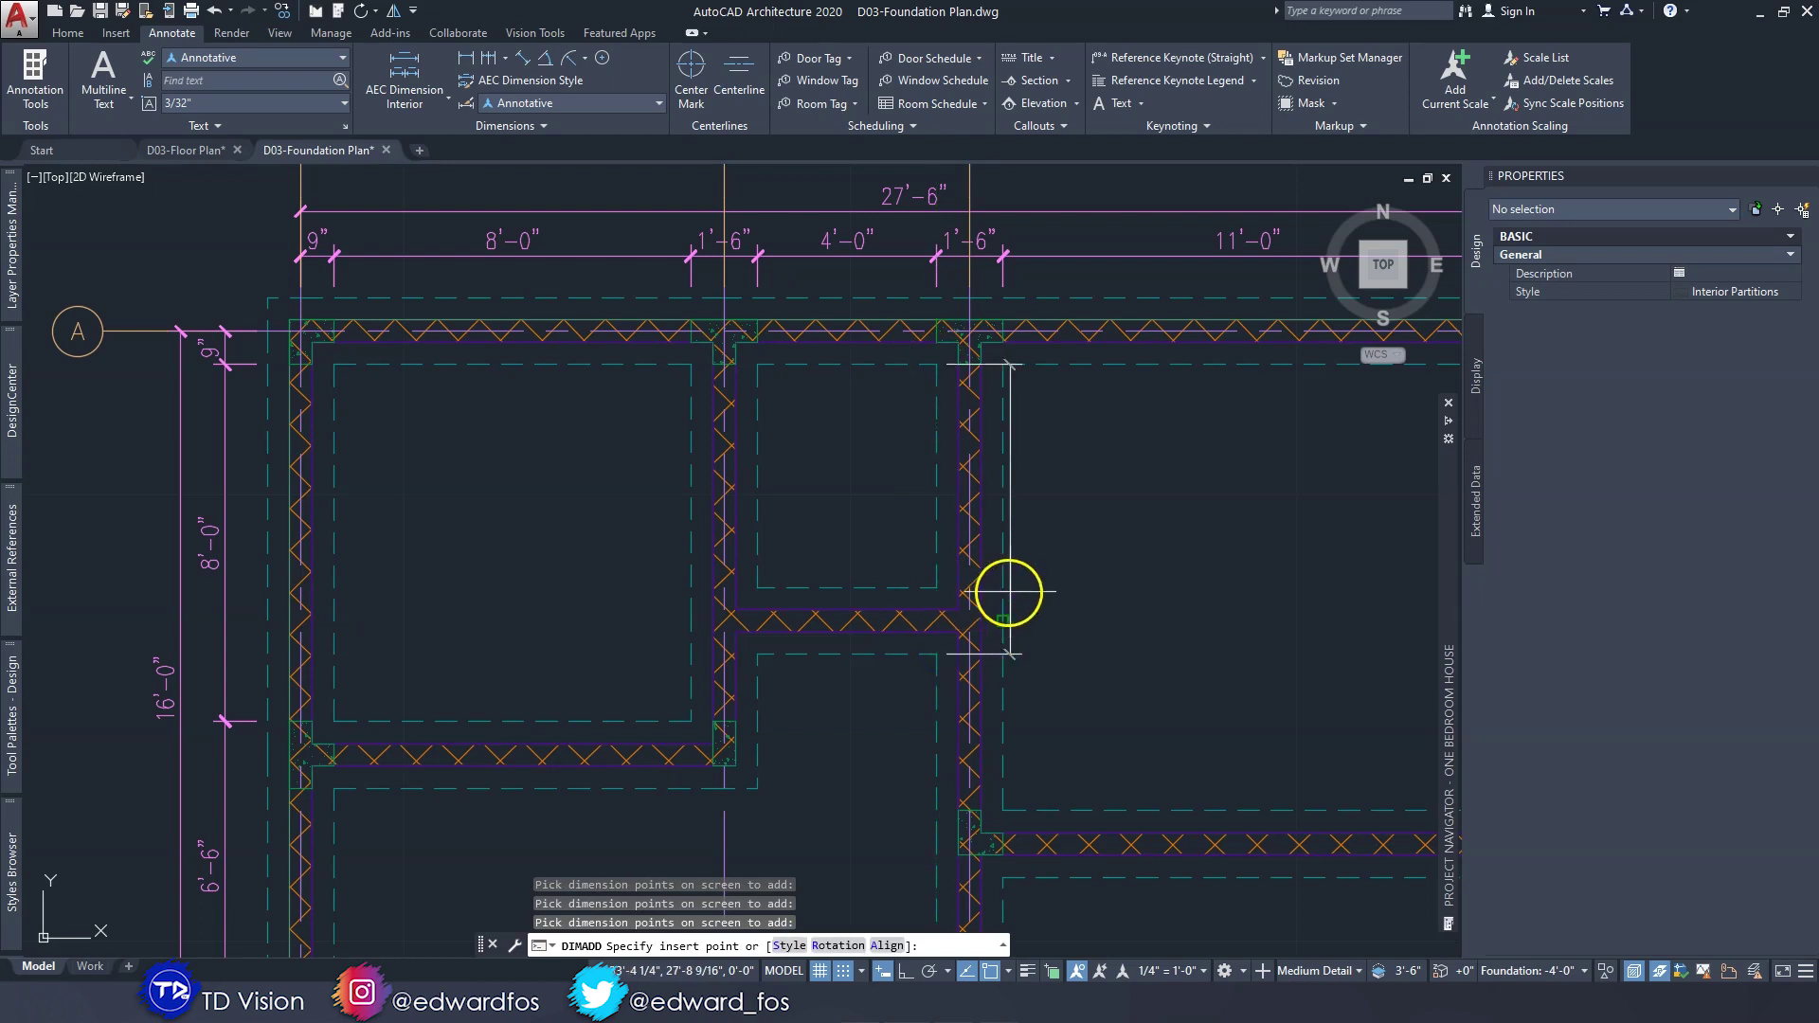
pyautogui.click(1077, 578)
pyautogui.moveTo(1088, 577); pyautogui.dragTo(997, 542, button='middle')
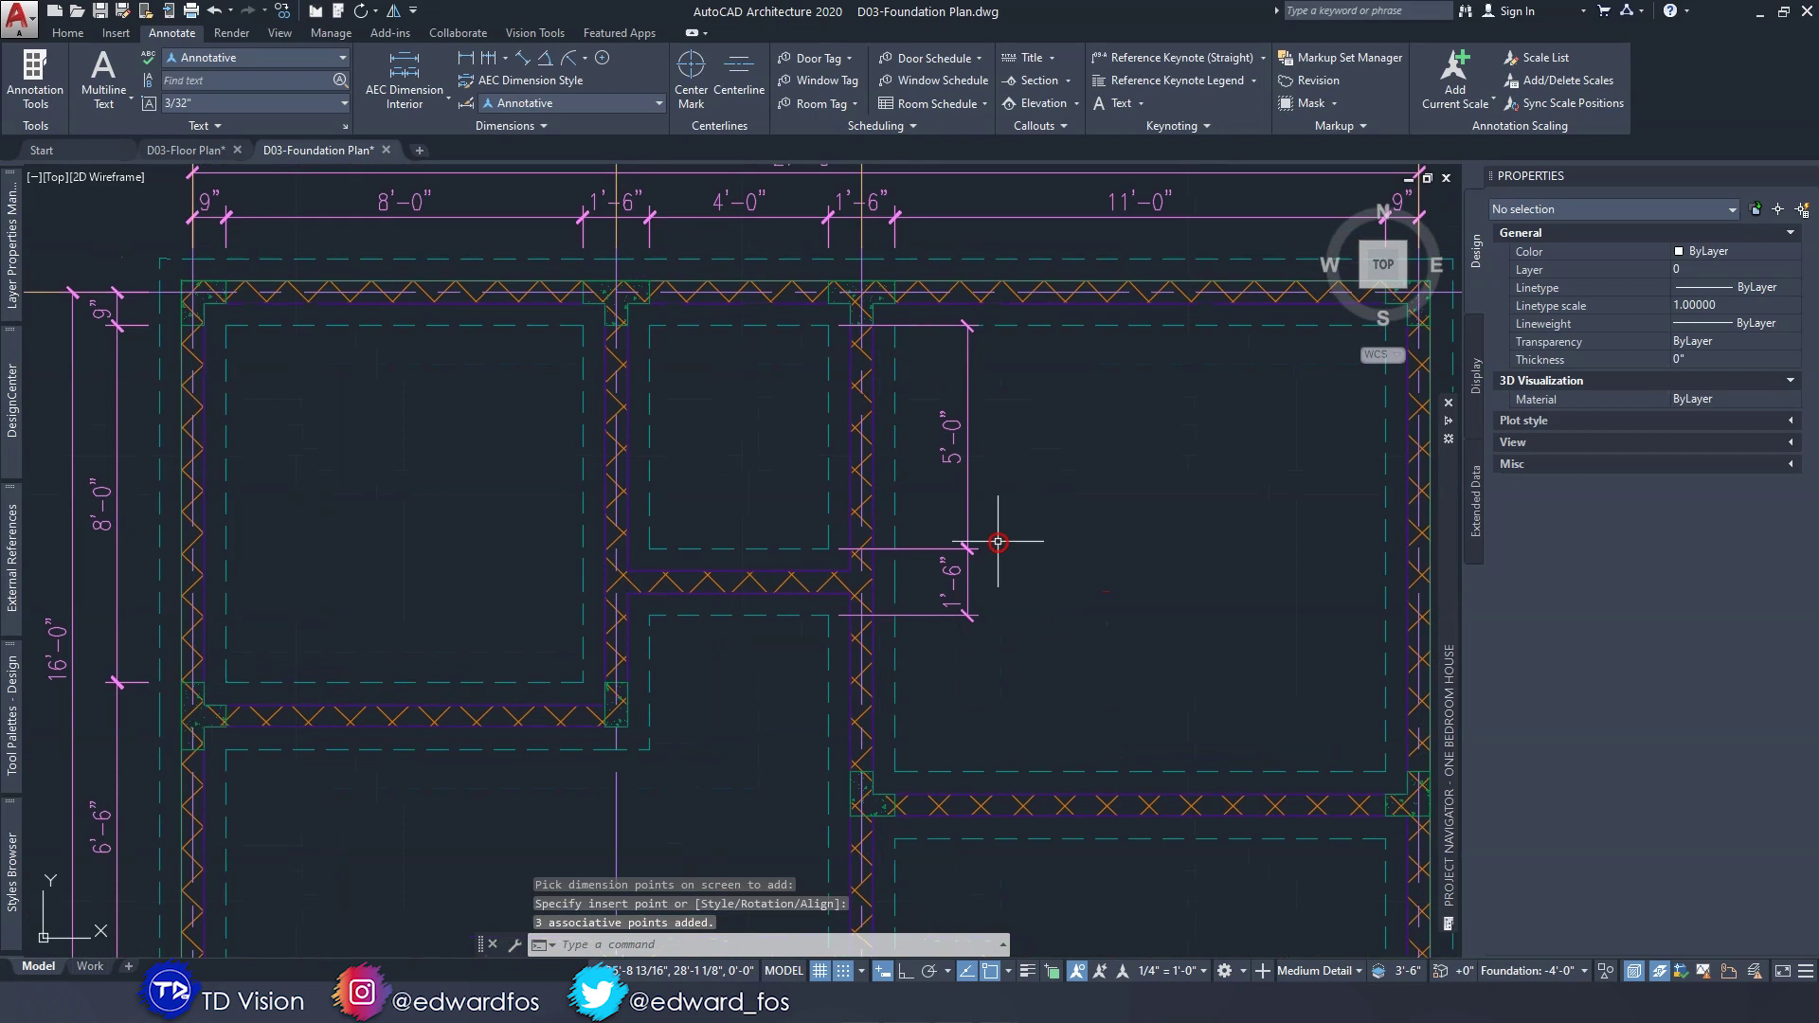
pyautogui.press('Escape')
pyautogui.press('Escape')
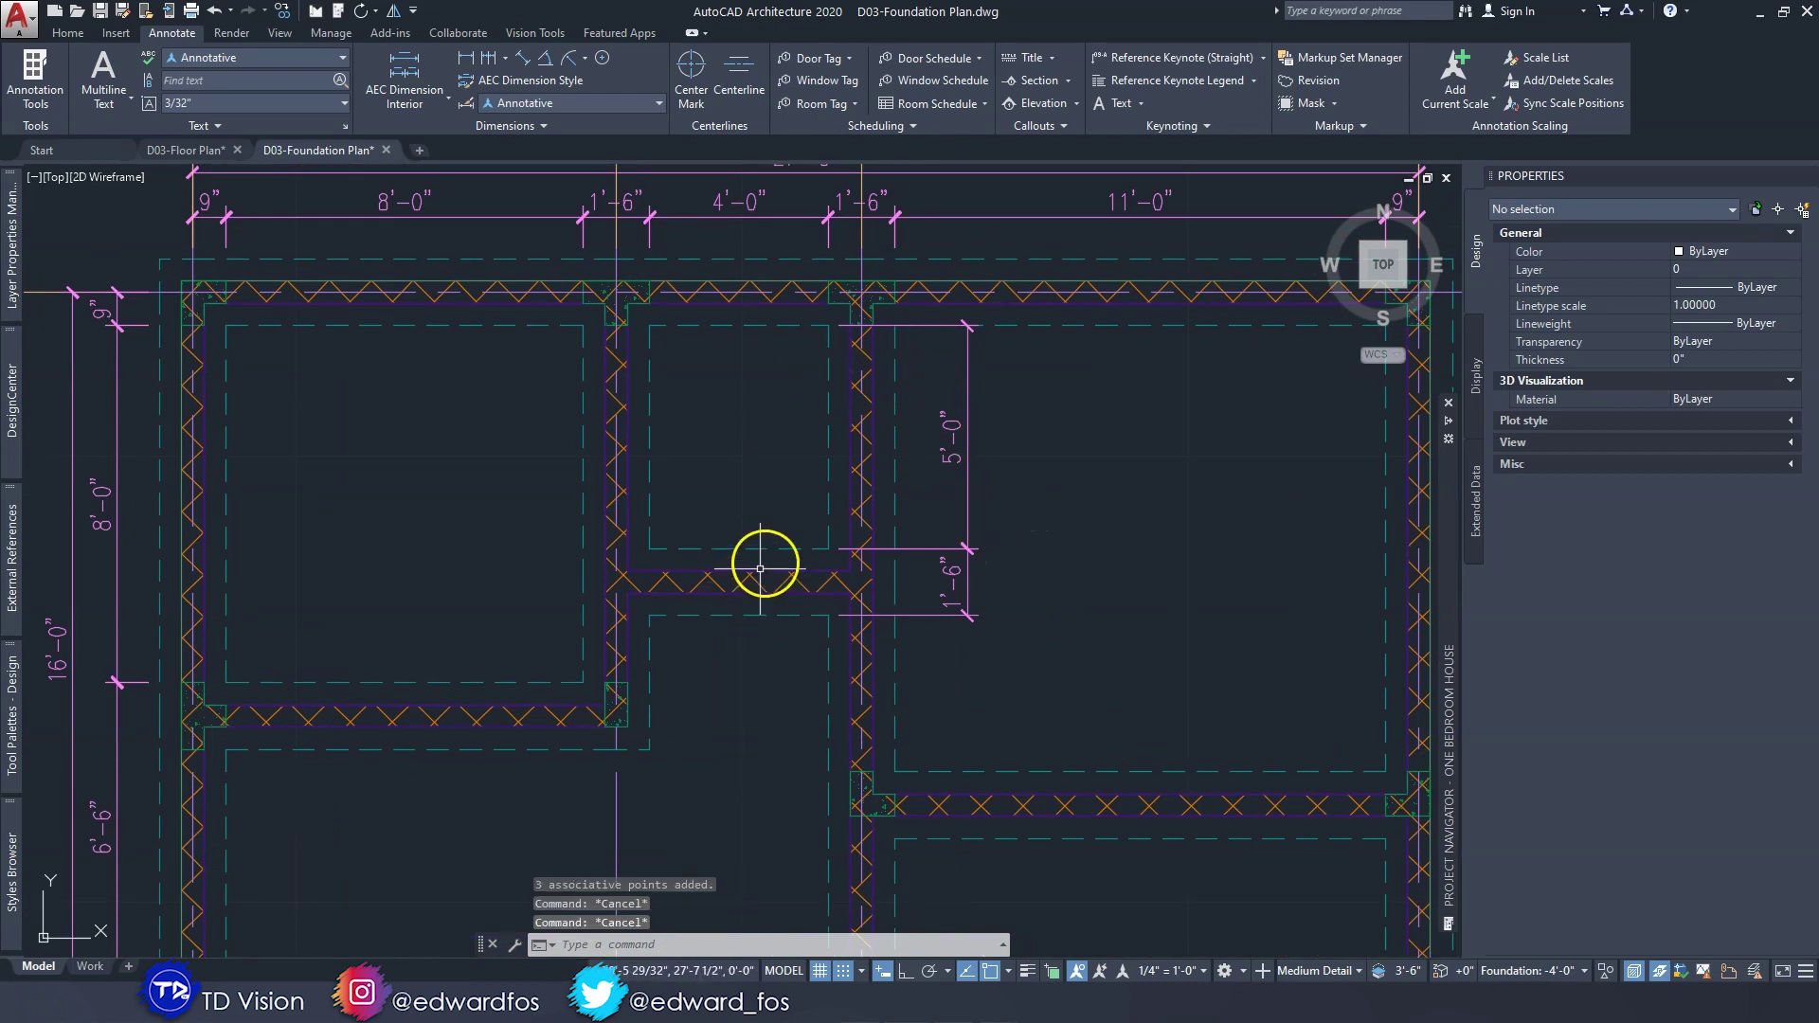
# Extend the interior dimension chain with an extension line at the upper footing edge of the wall between grid lines 3 and 4.
pyautogui.moveTo(978, 613); pyautogui.dragTo(874, 571, button='middle')
pyautogui.click(842, 515)
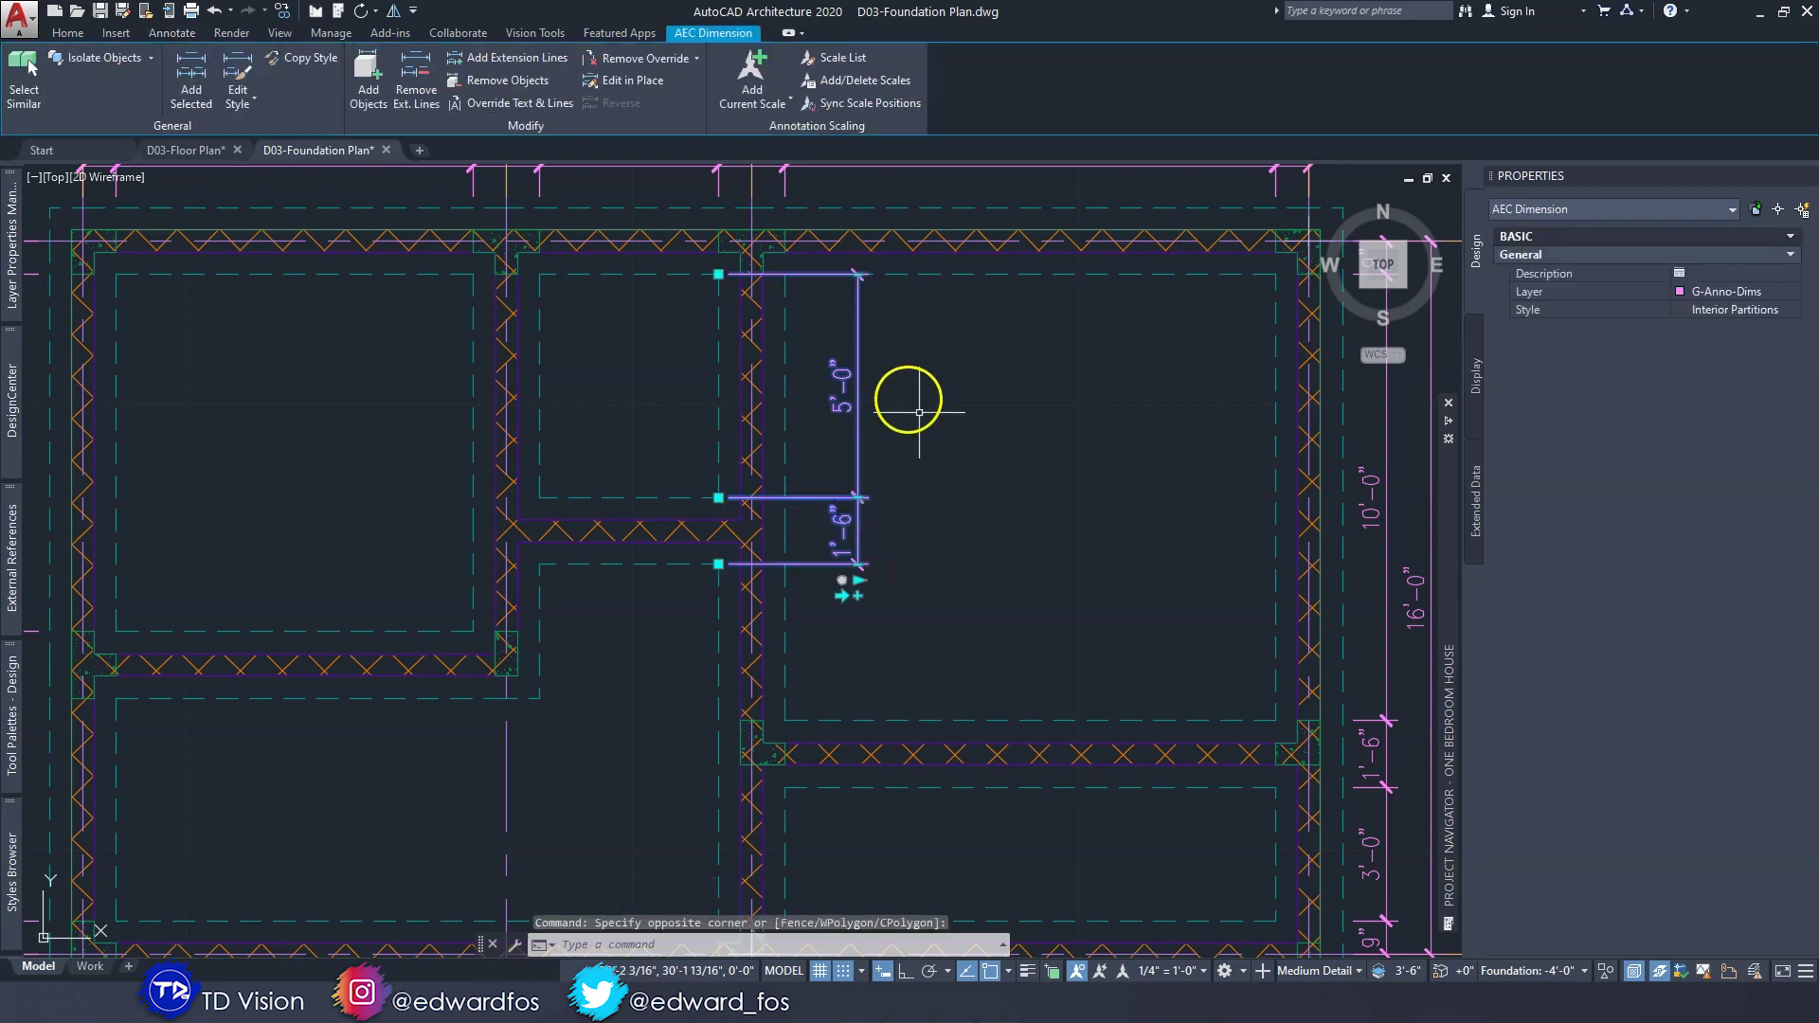
pyautogui.click(509, 61)
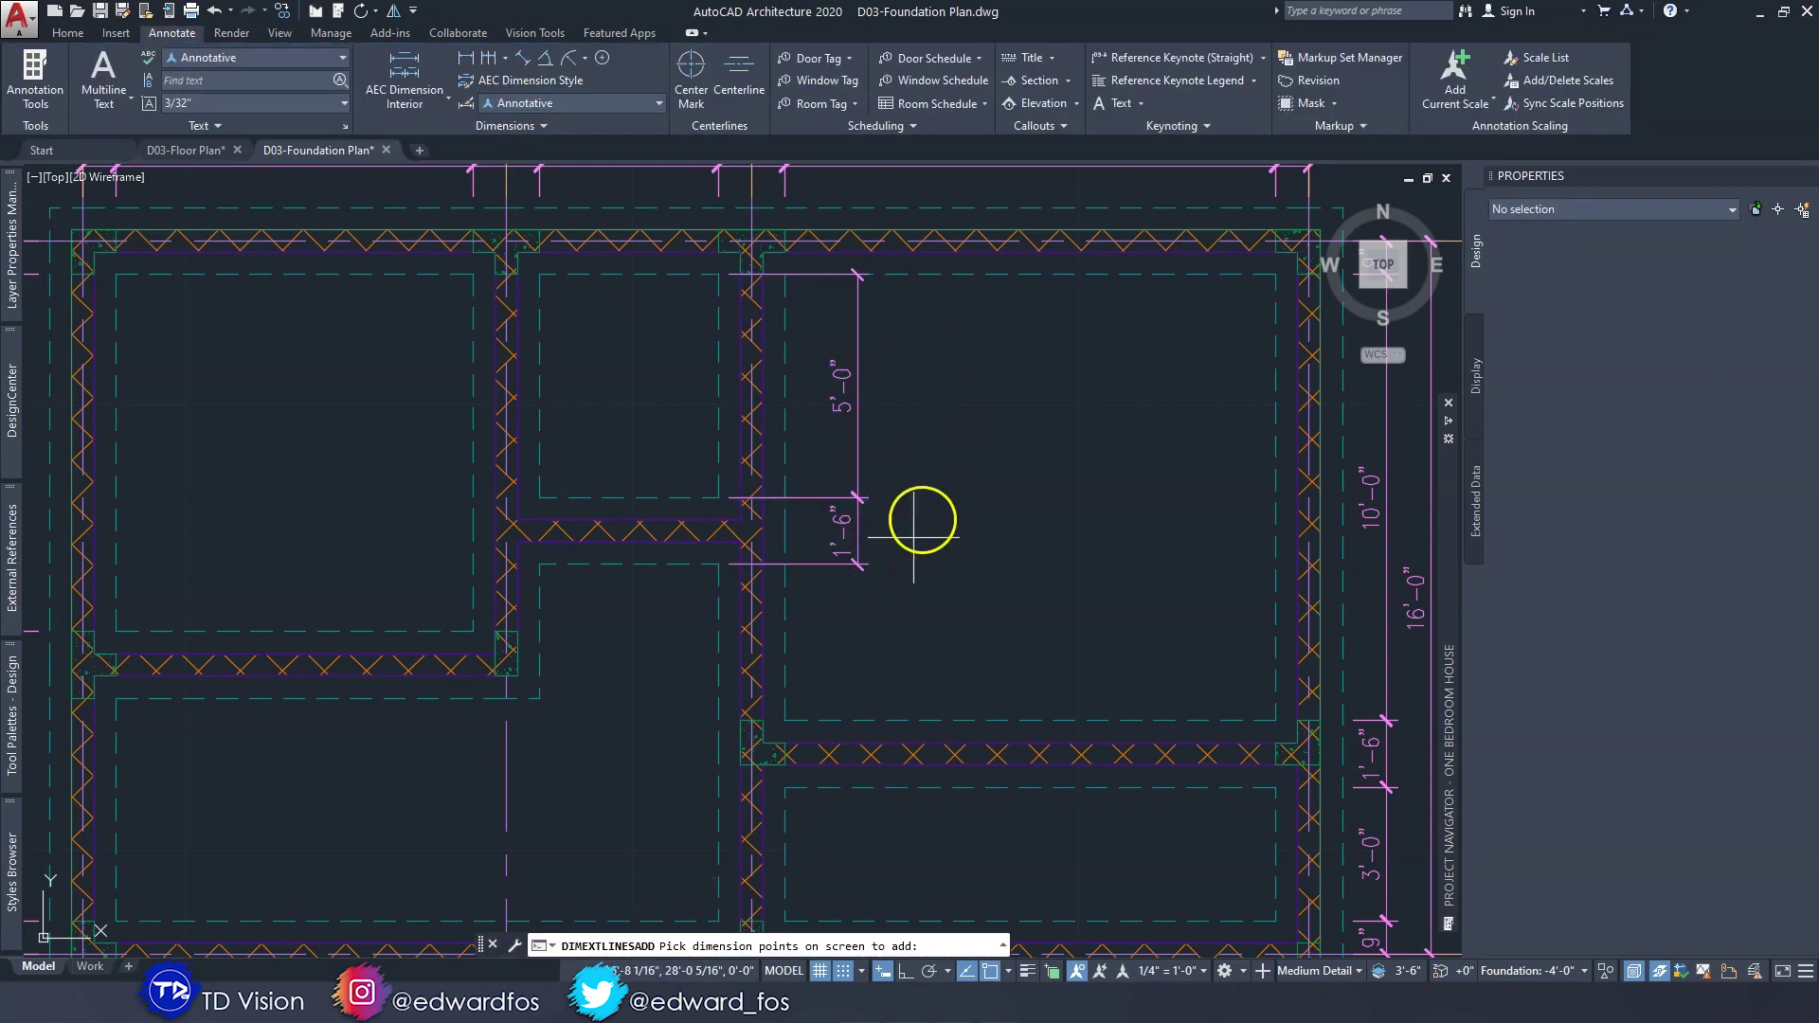
pyautogui.click(868, 668)
pyautogui.press('Return')
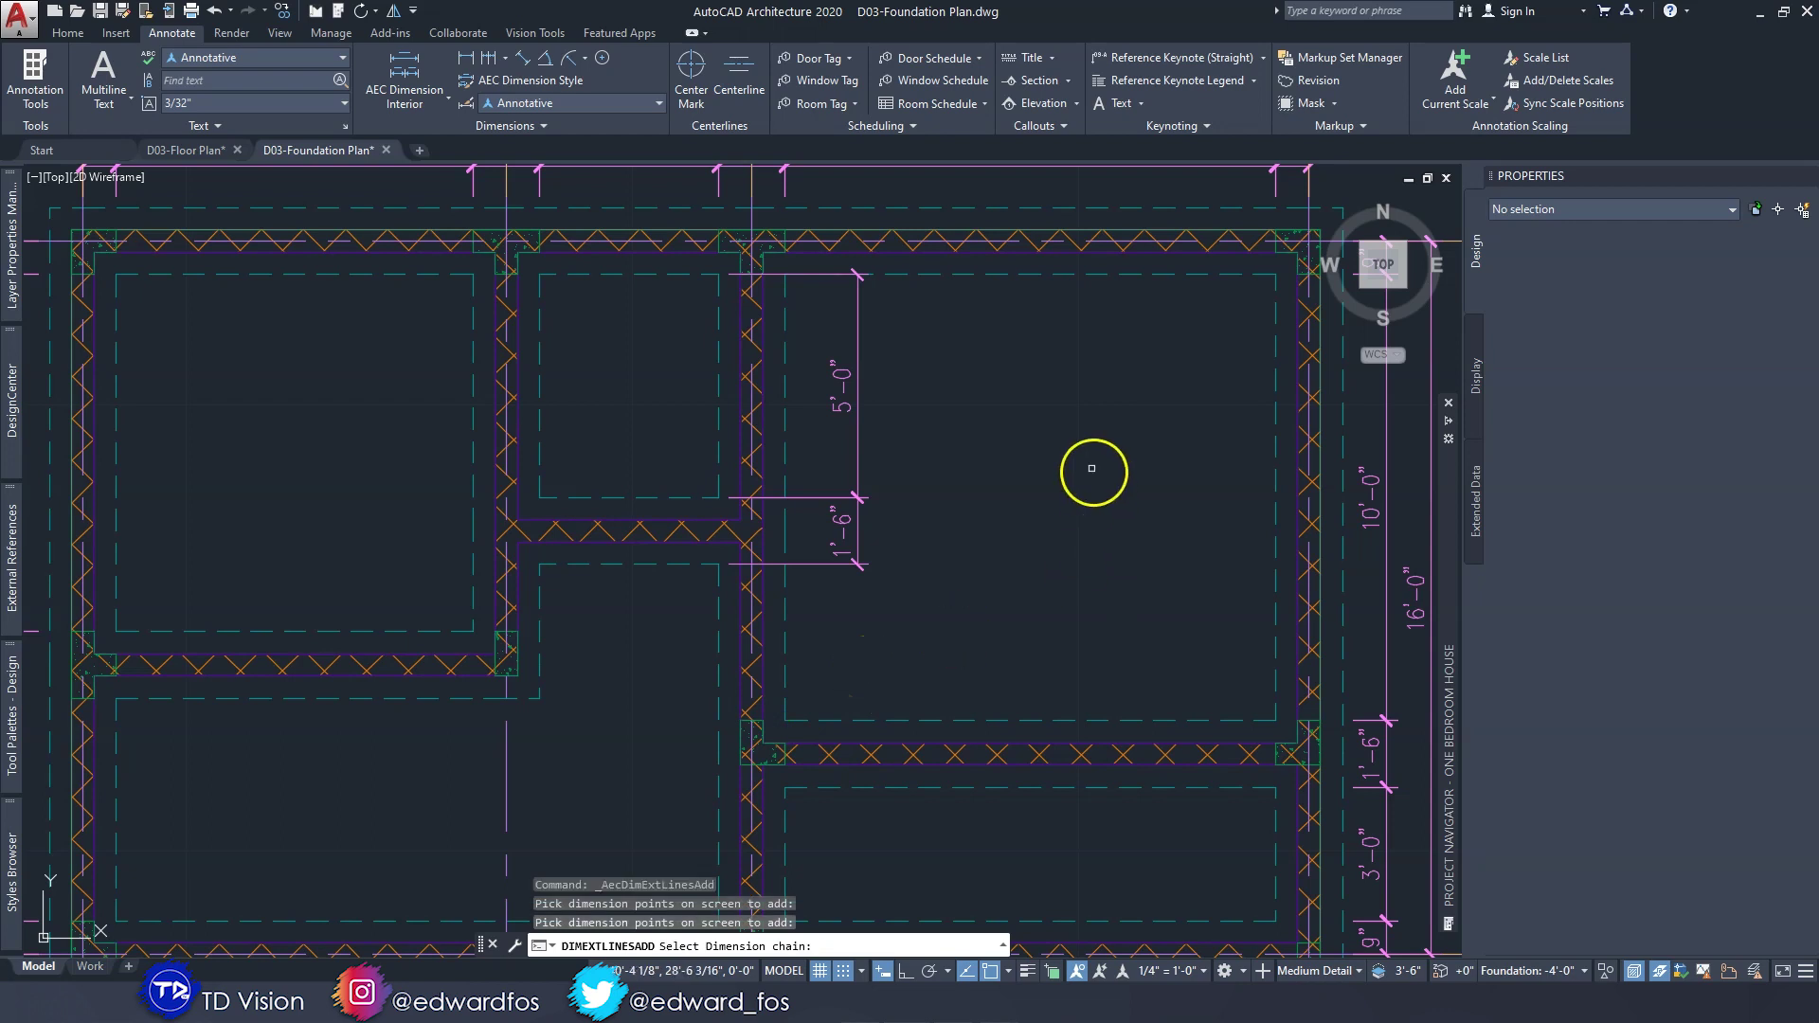
pyautogui.click(859, 458)
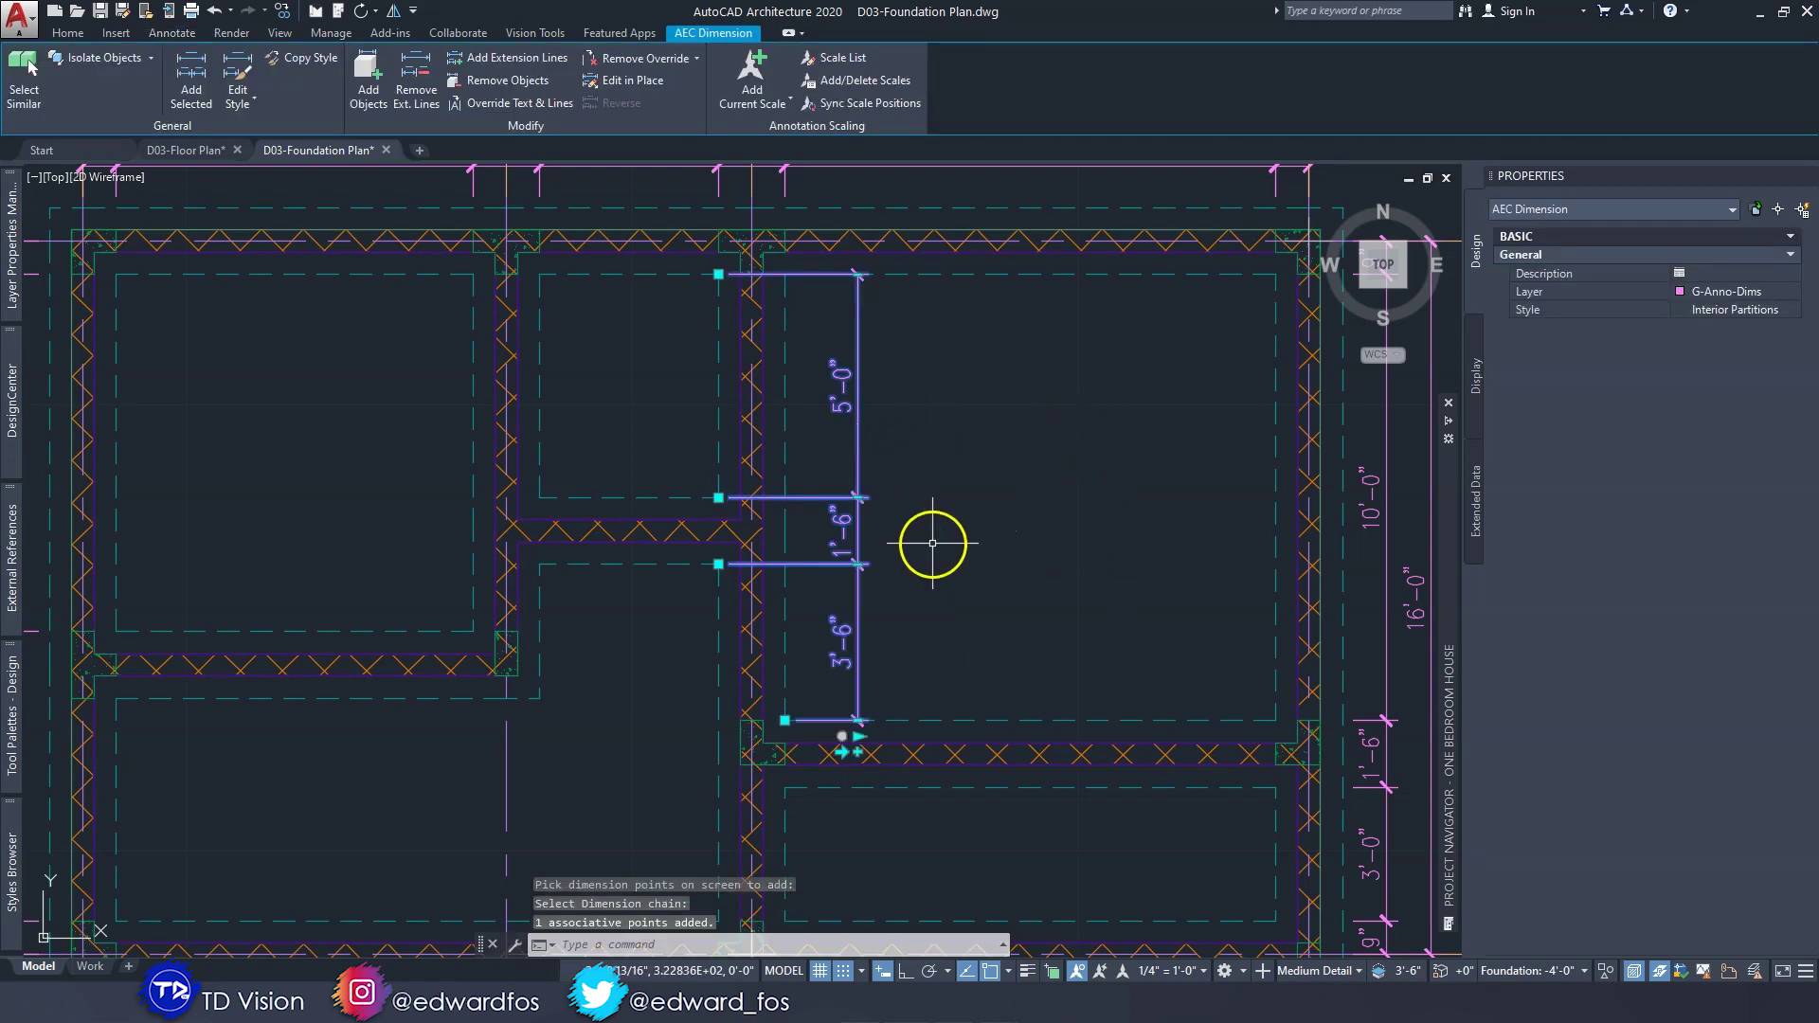
pyautogui.press('Escape')
# Add the interior wall between grid lines 1 and 2 to the AEC dimension outside grid line 1.
pyautogui.scroll(-5, 933, 540)
pyautogui.scroll(1, 976, 519)
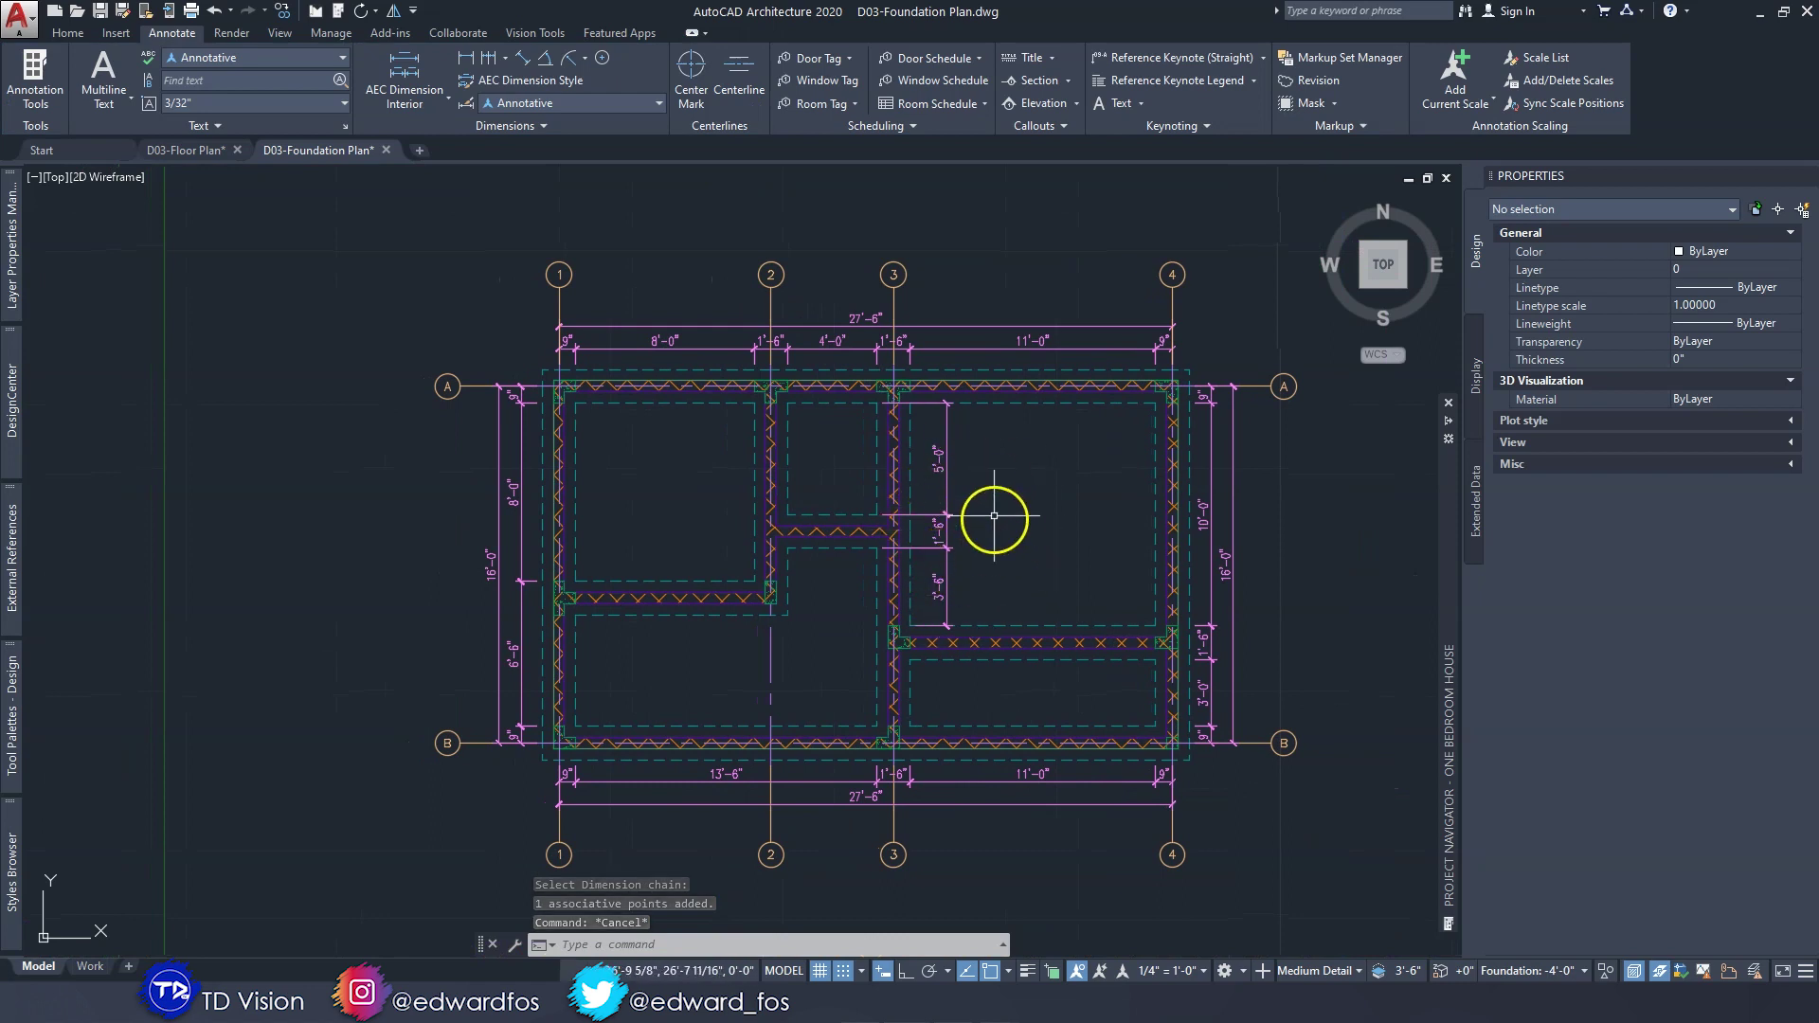
pyautogui.scroll(5, 718, 546)
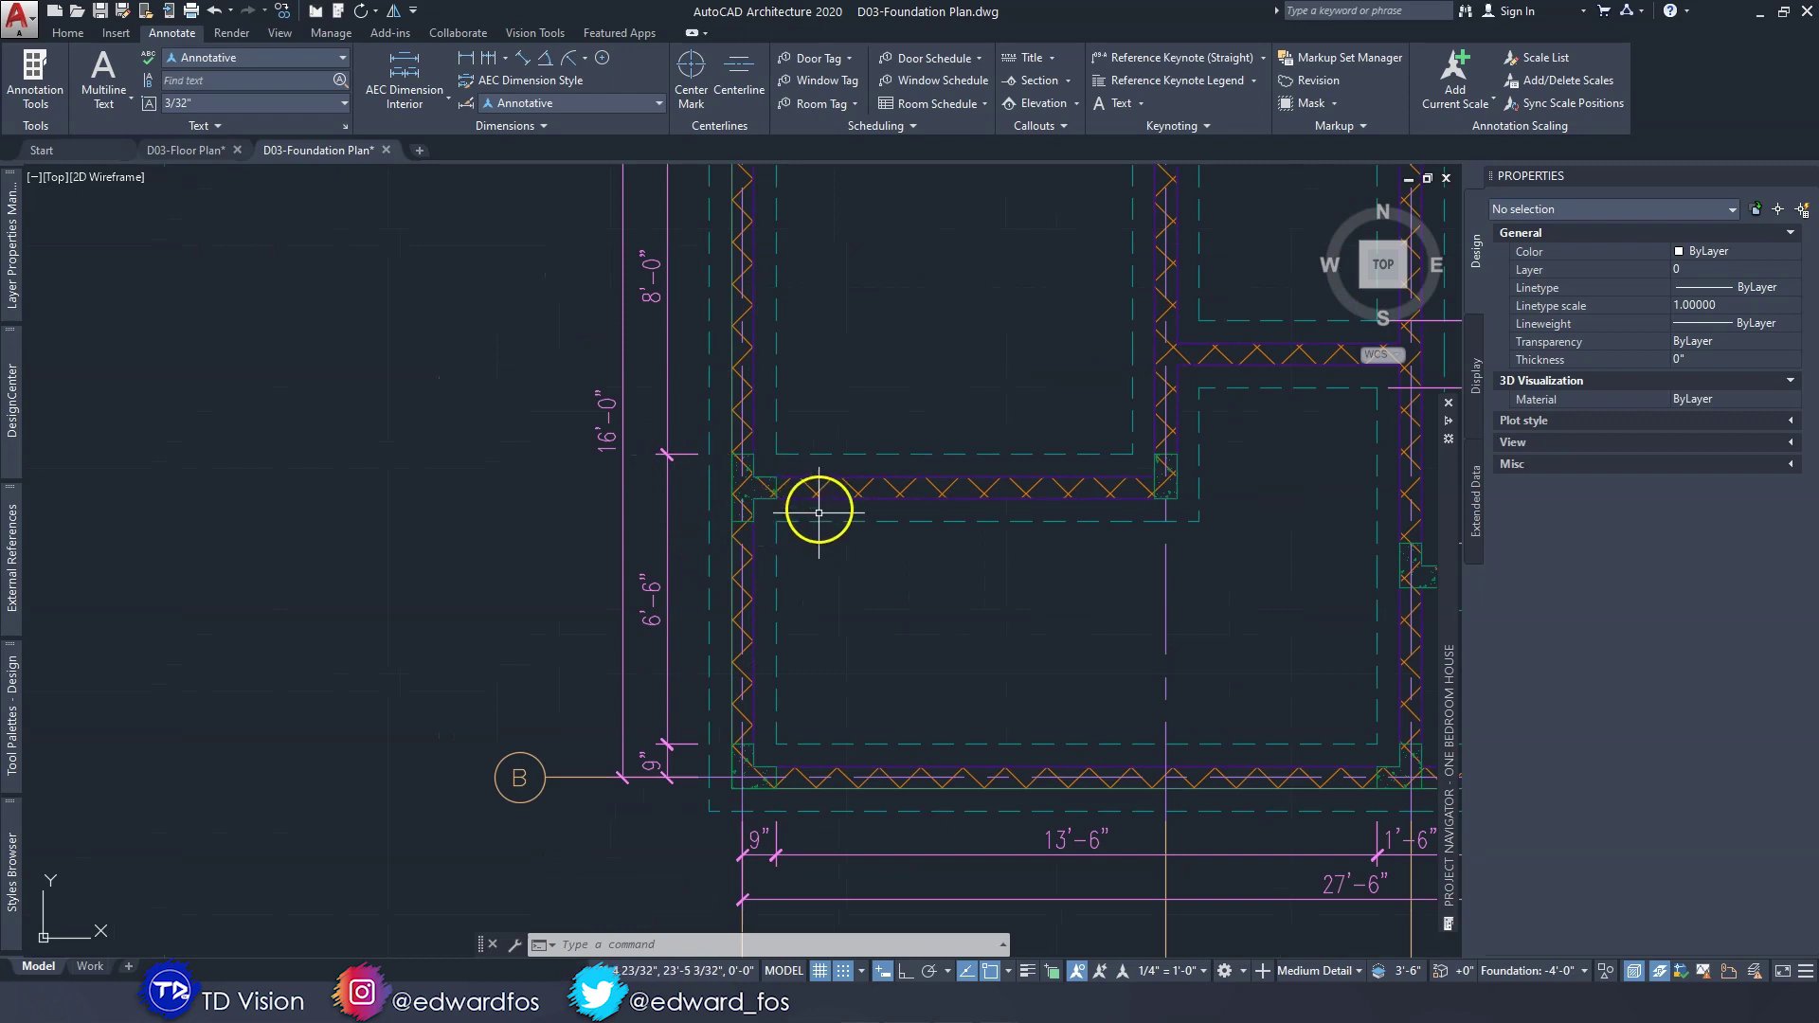
pyautogui.click(860, 457)
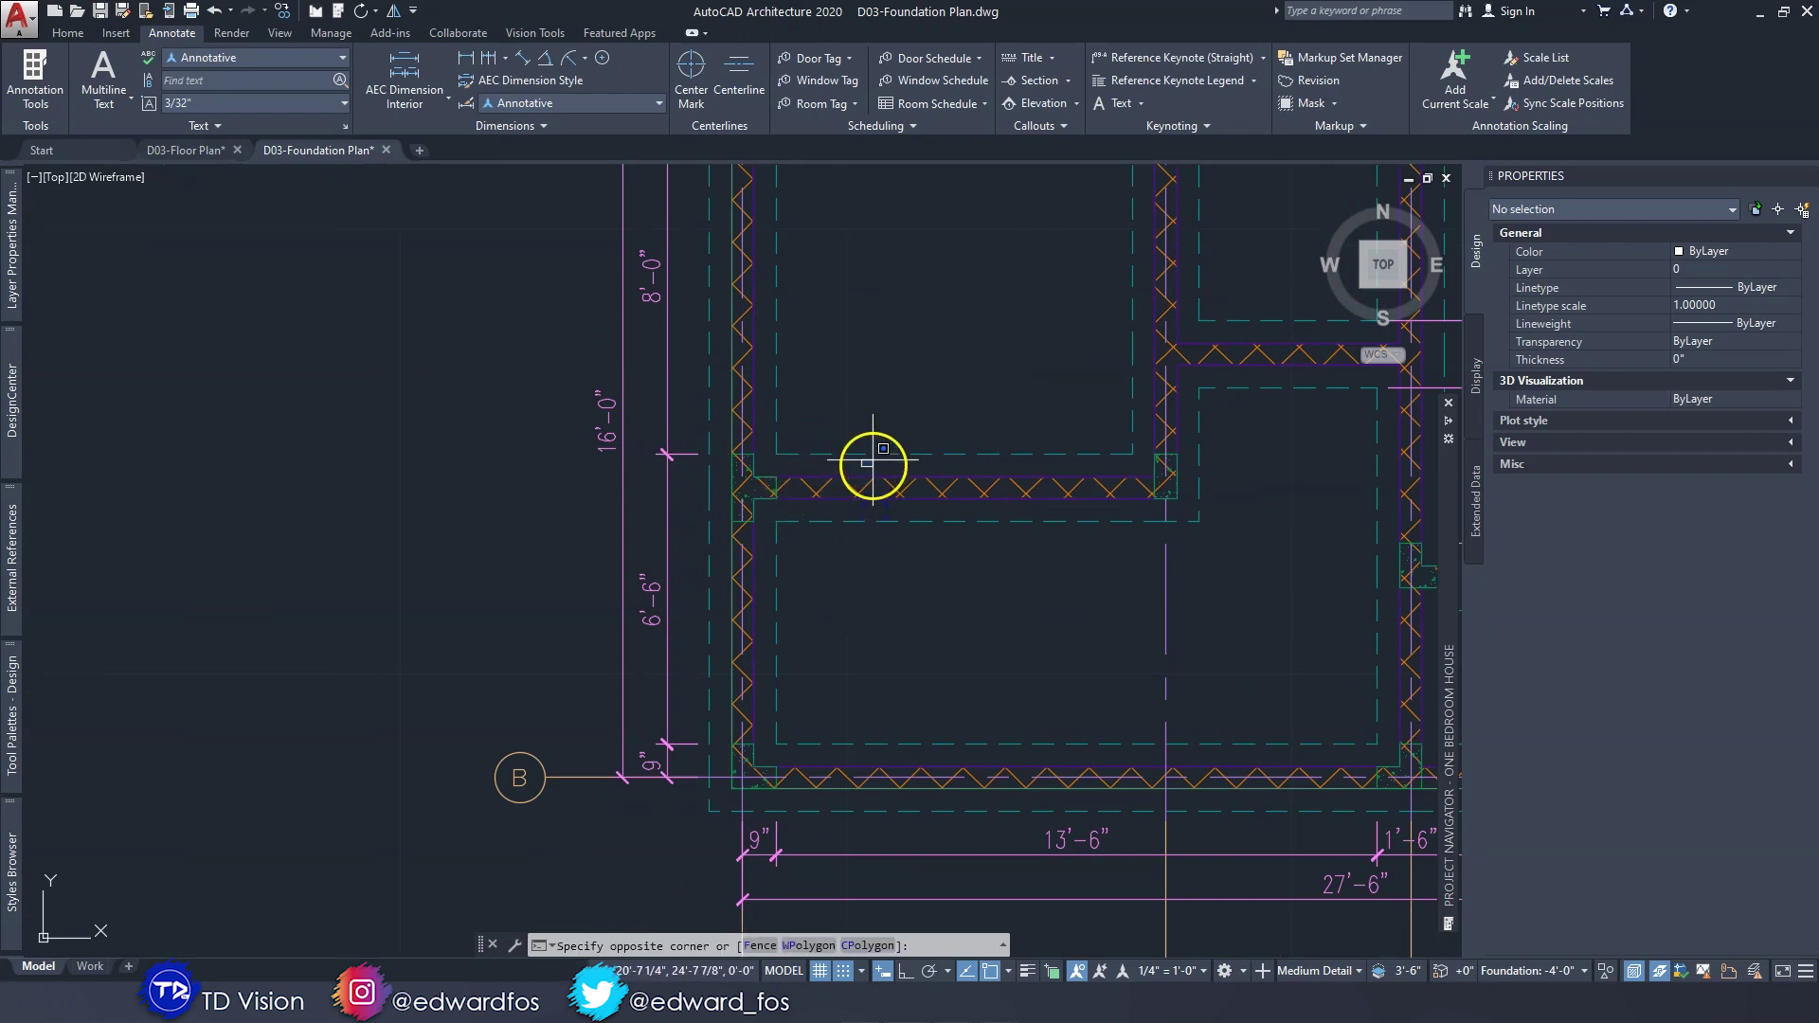
pyautogui.press('Escape')
pyautogui.moveTo(873, 458); pyautogui.dragTo(864, 493, button='middle')
pyautogui.click(684, 398)
pyautogui.click(556, 410)
pyautogui.click(369, 80)
pyautogui.click(949, 488)
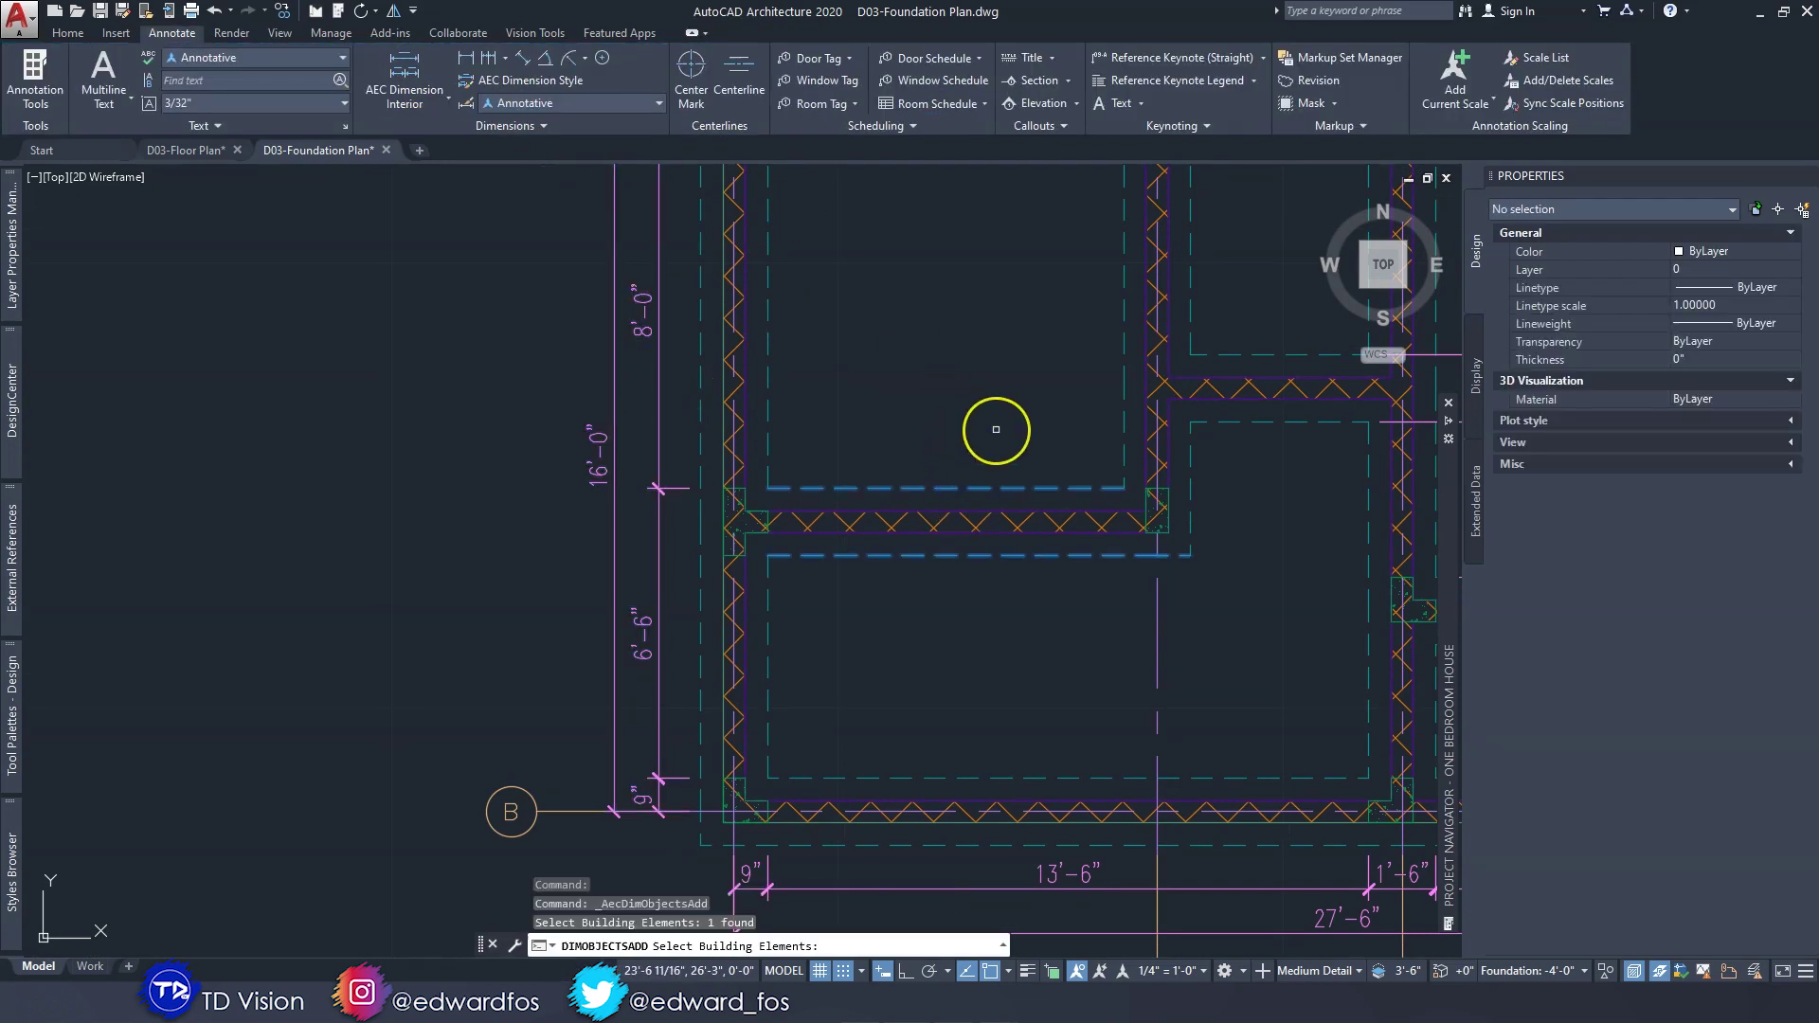
pyautogui.press('Return')
pyautogui.press('Escape')
pyautogui.press('Escape')
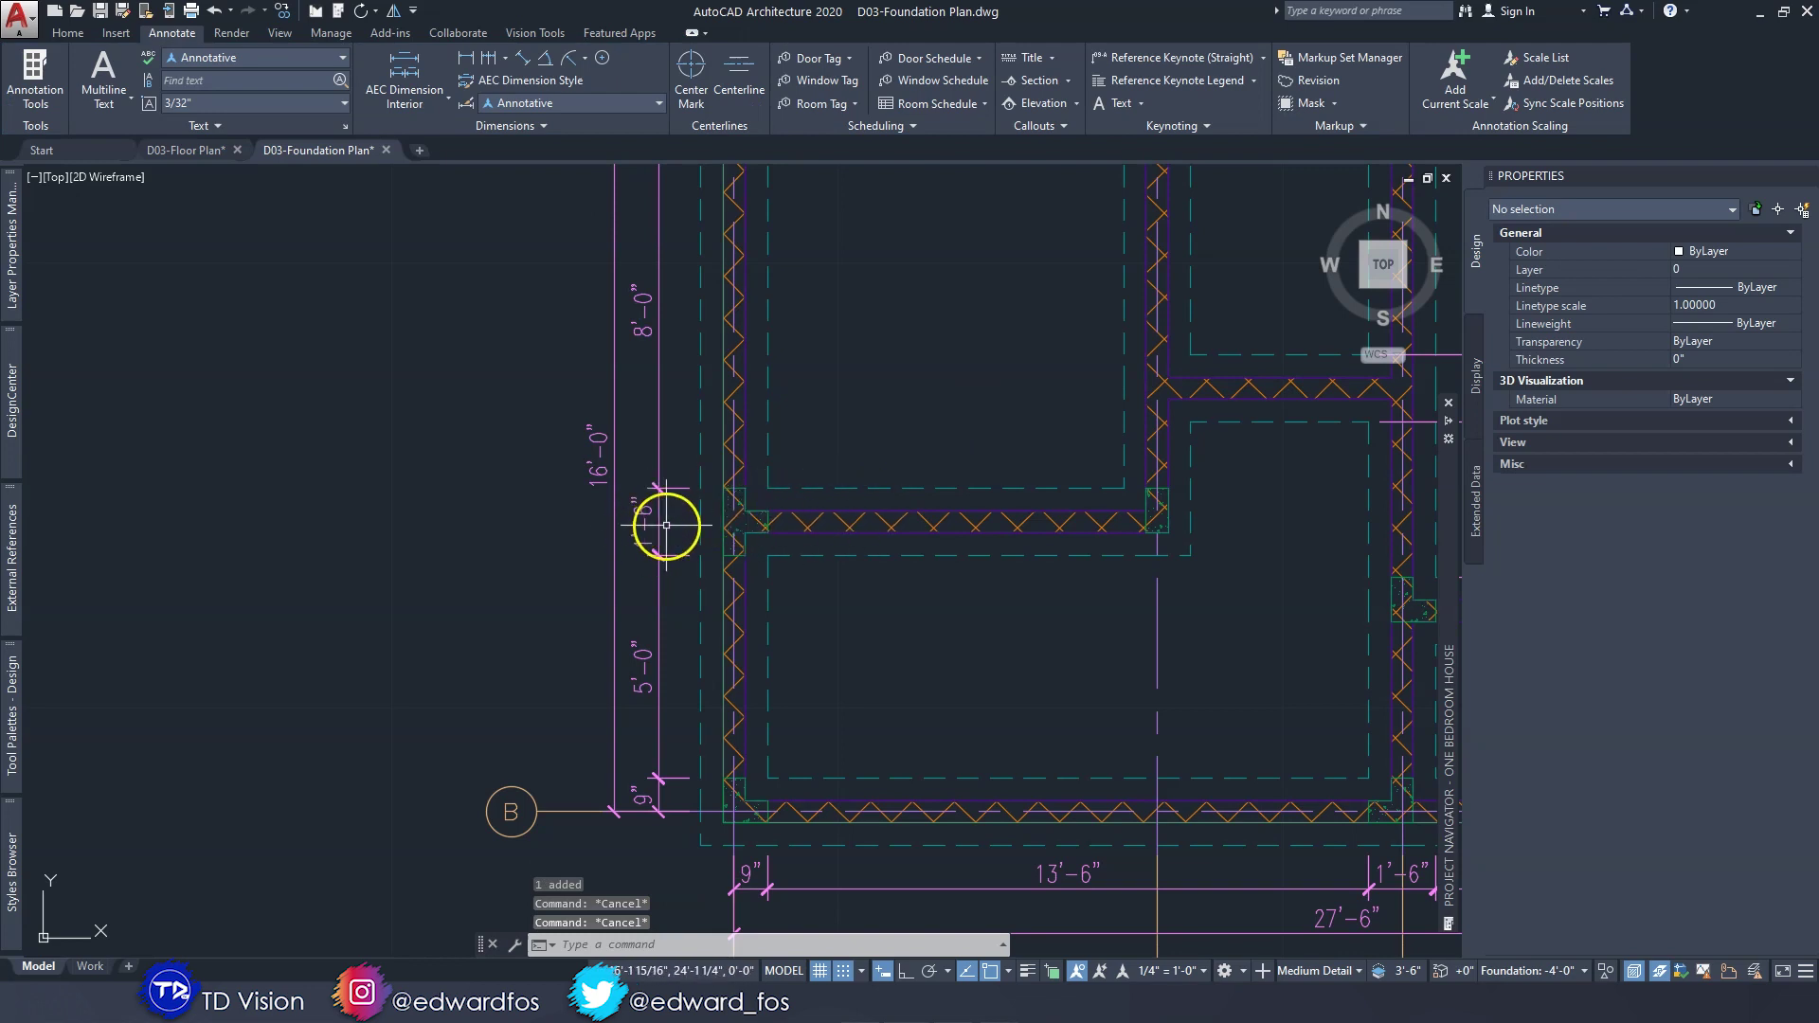
# Move the AEC dimension outside grid line 4 farther away from the exterior wall.
pyautogui.scroll(-3, 666, 524)
pyautogui.moveTo(862, 432)
pyautogui.mouseDown(button='middle')
pyautogui.moveTo(760, 457)
pyautogui.moveTo(716, 540)
pyautogui.mouseUp(button='middle')
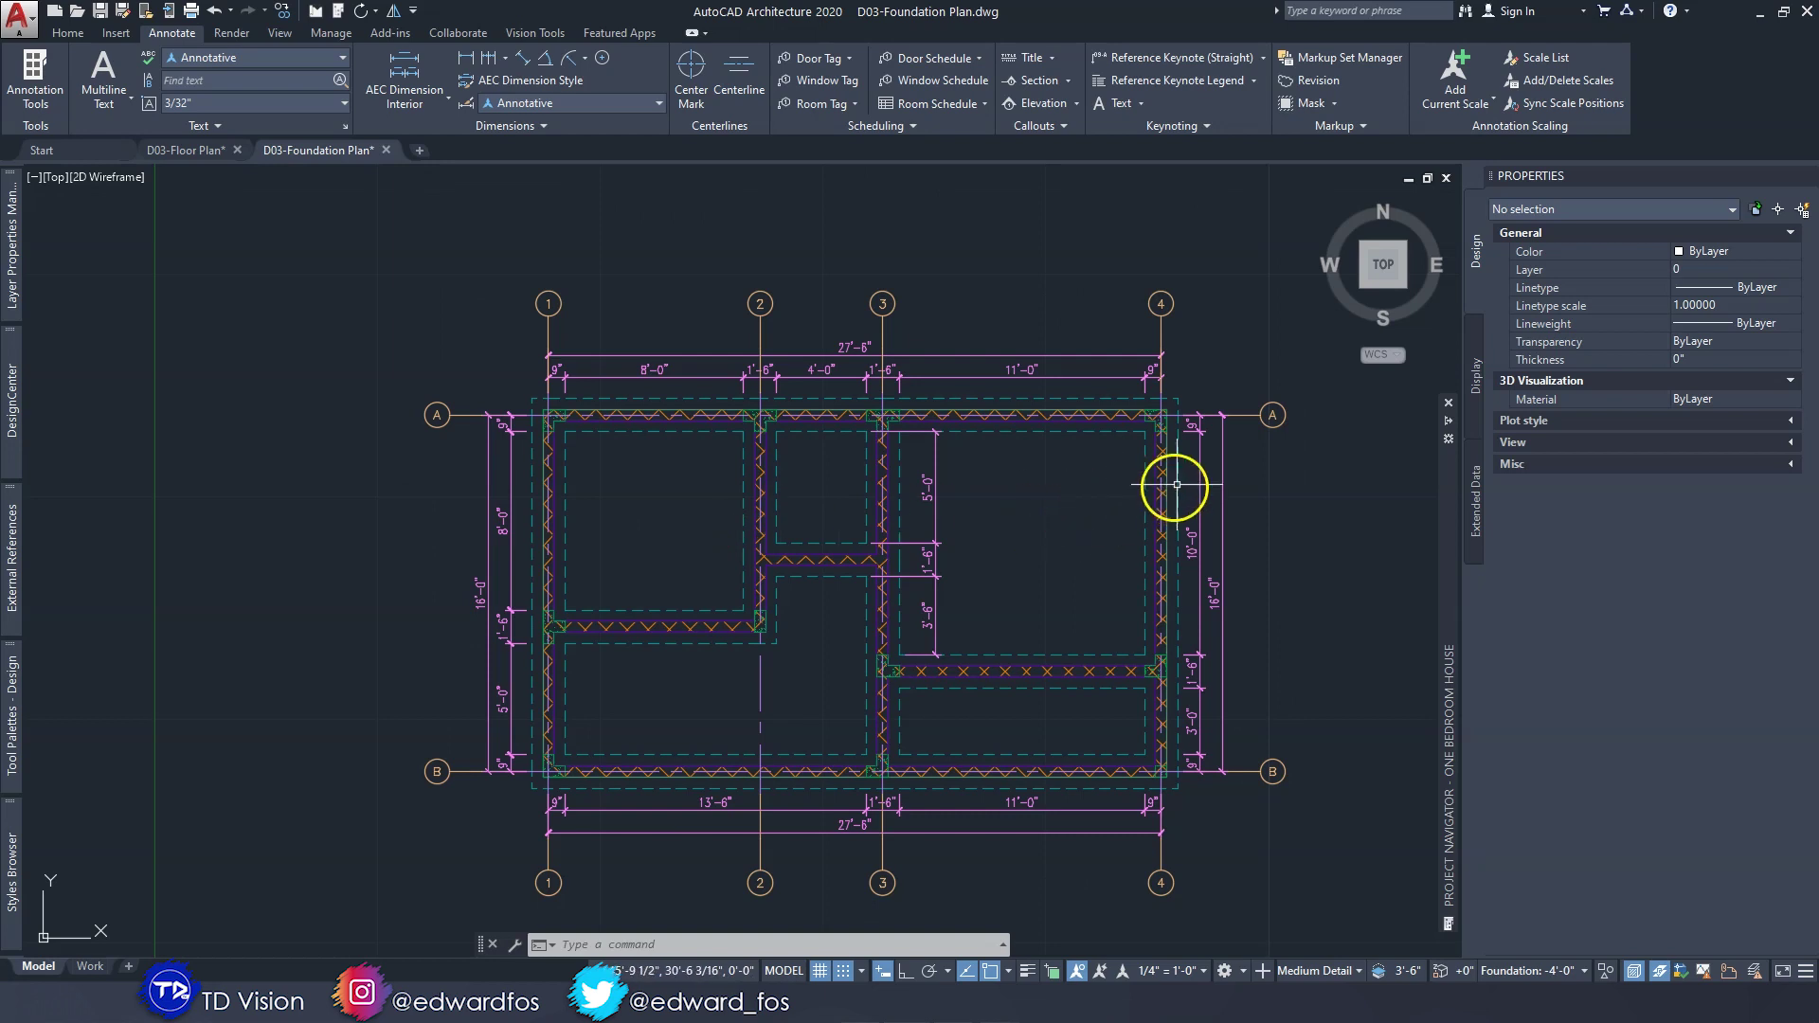
pyautogui.click(1201, 462)
pyautogui.scroll(6, 1200, 426)
pyautogui.scroll(-6, 1194, 594)
pyautogui.scroll(6, 1195, 716)
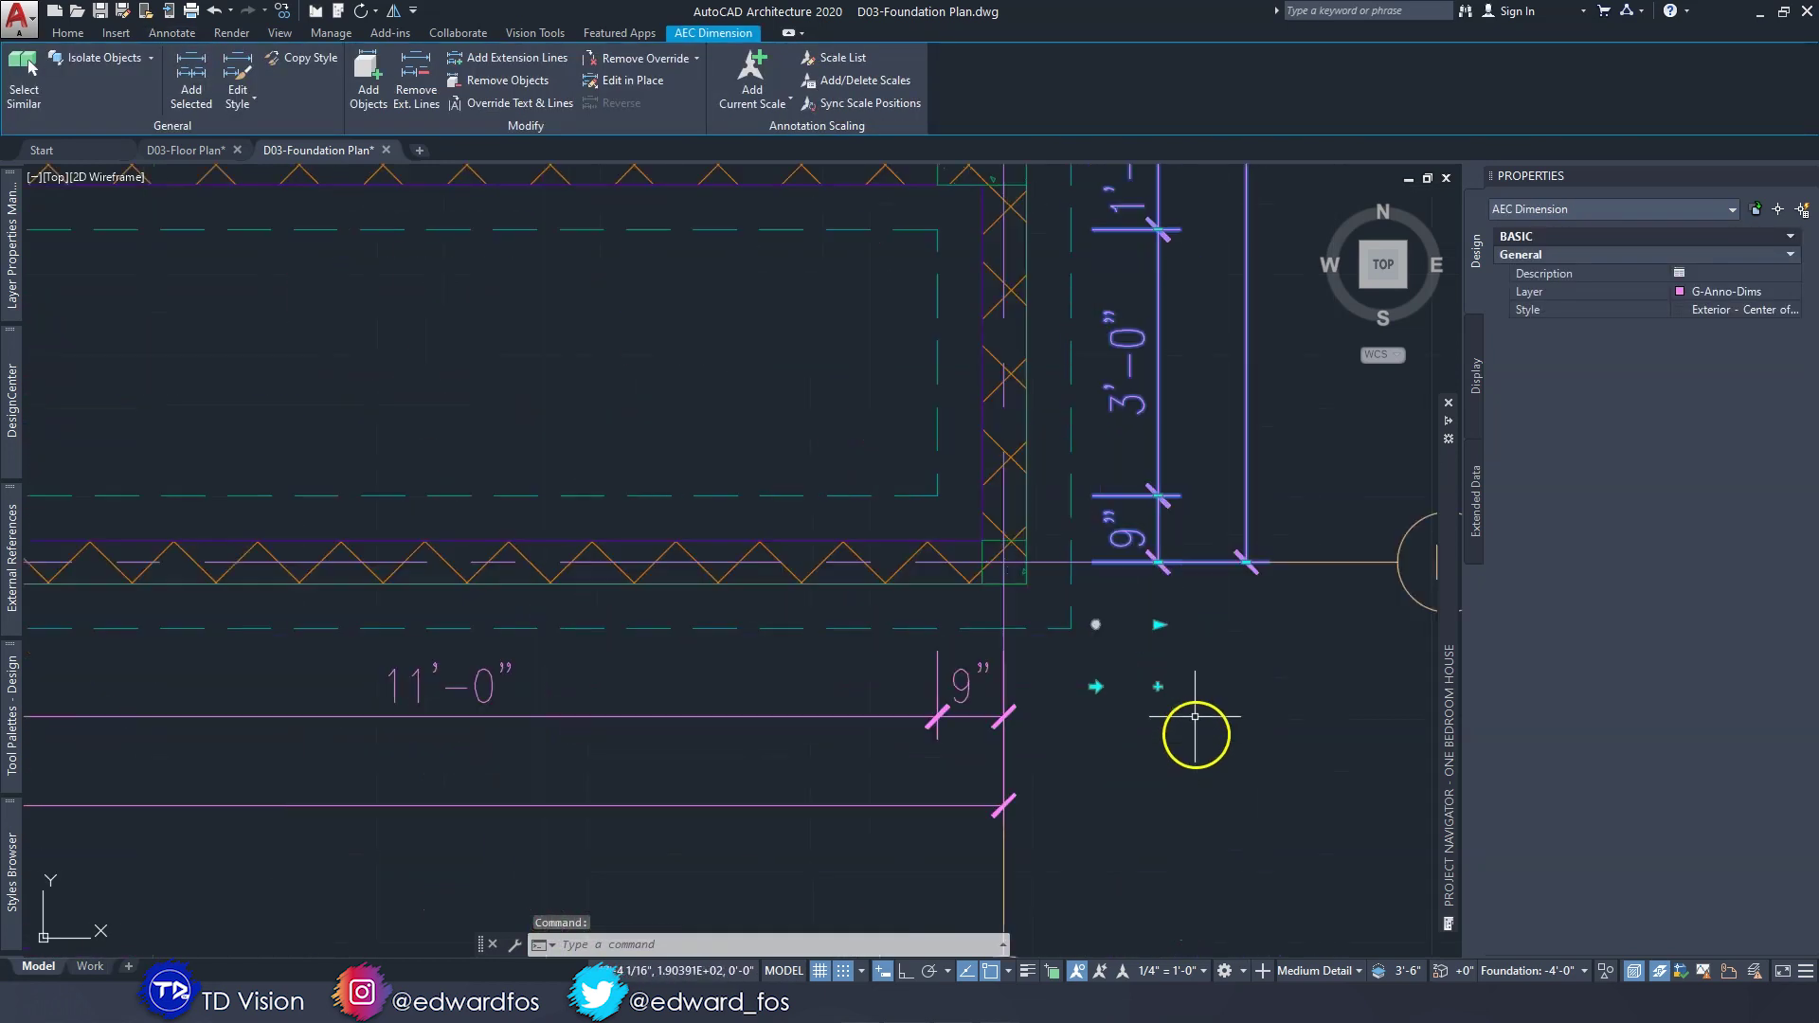
pyautogui.click(1161, 624)
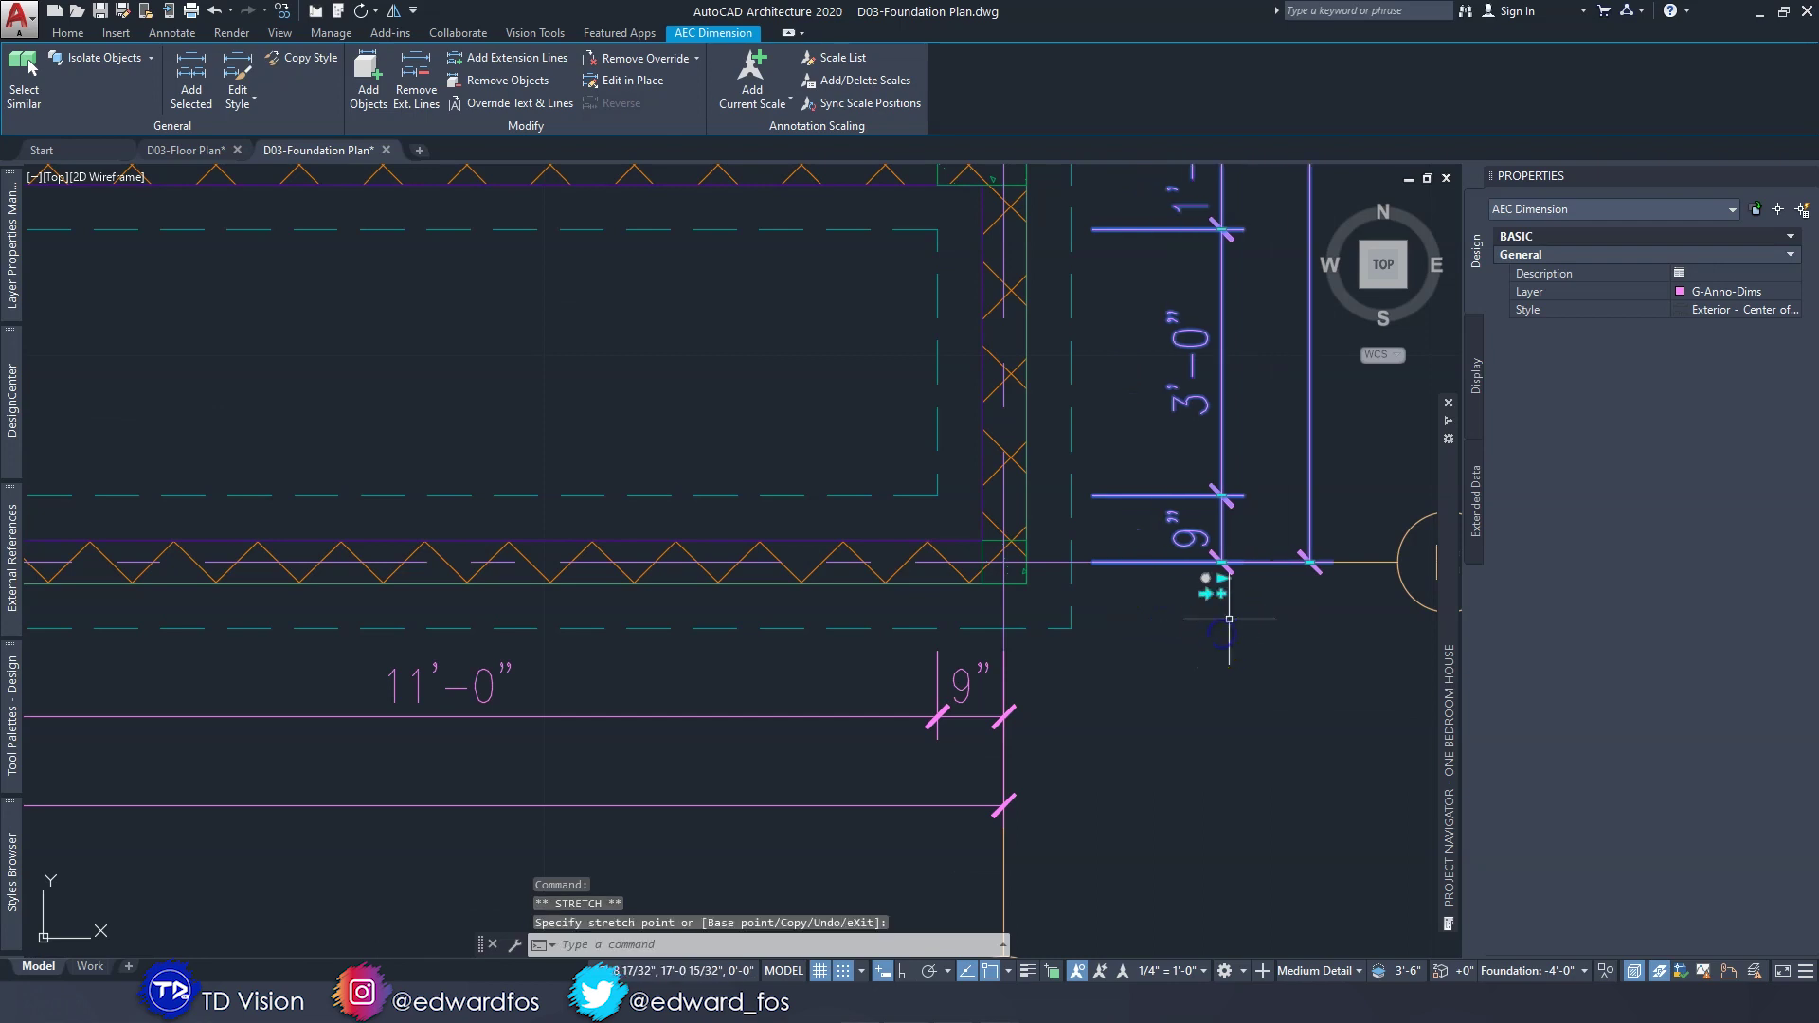
pyautogui.scroll(-5, 1222, 606)
pyautogui.press('Escape')
# Move the AEC dimension outside grid line A farther away from the exterior wall.
pyautogui.moveTo(1018, 351); pyautogui.dragTo(1059, 582, button='middle')
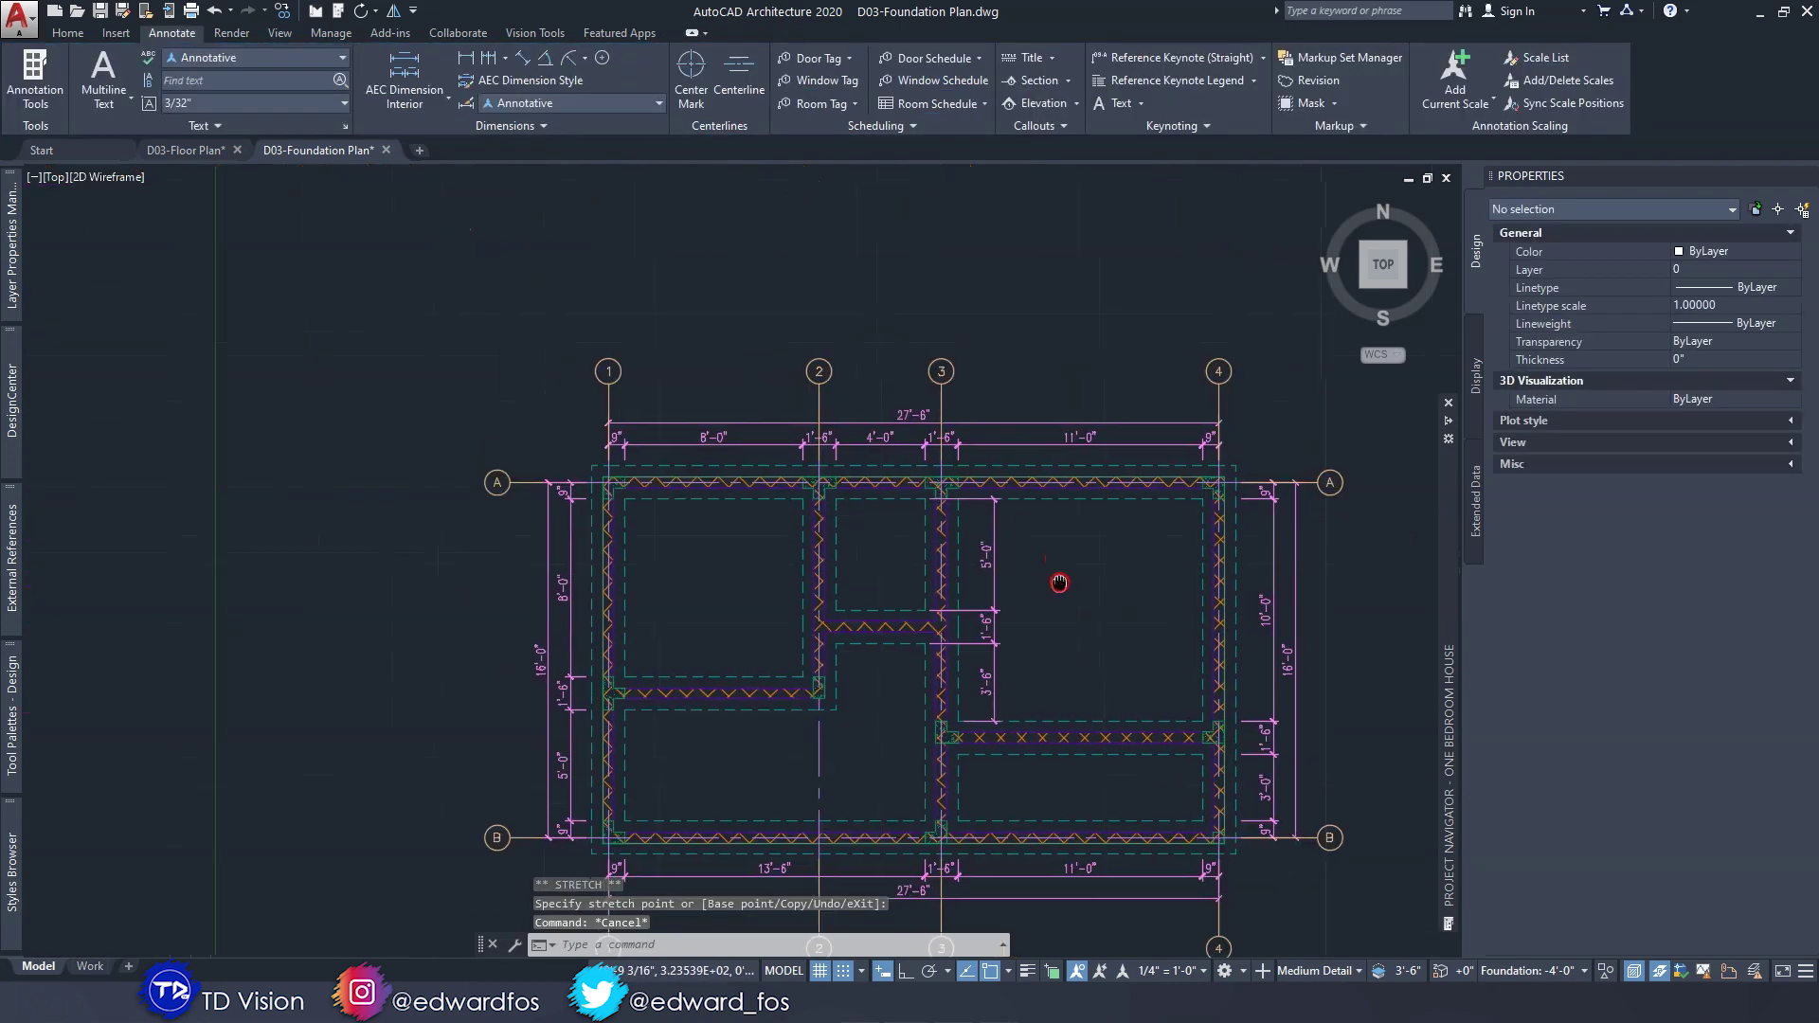
pyautogui.click(1099, 431)
pyautogui.scroll(6, 587, 438)
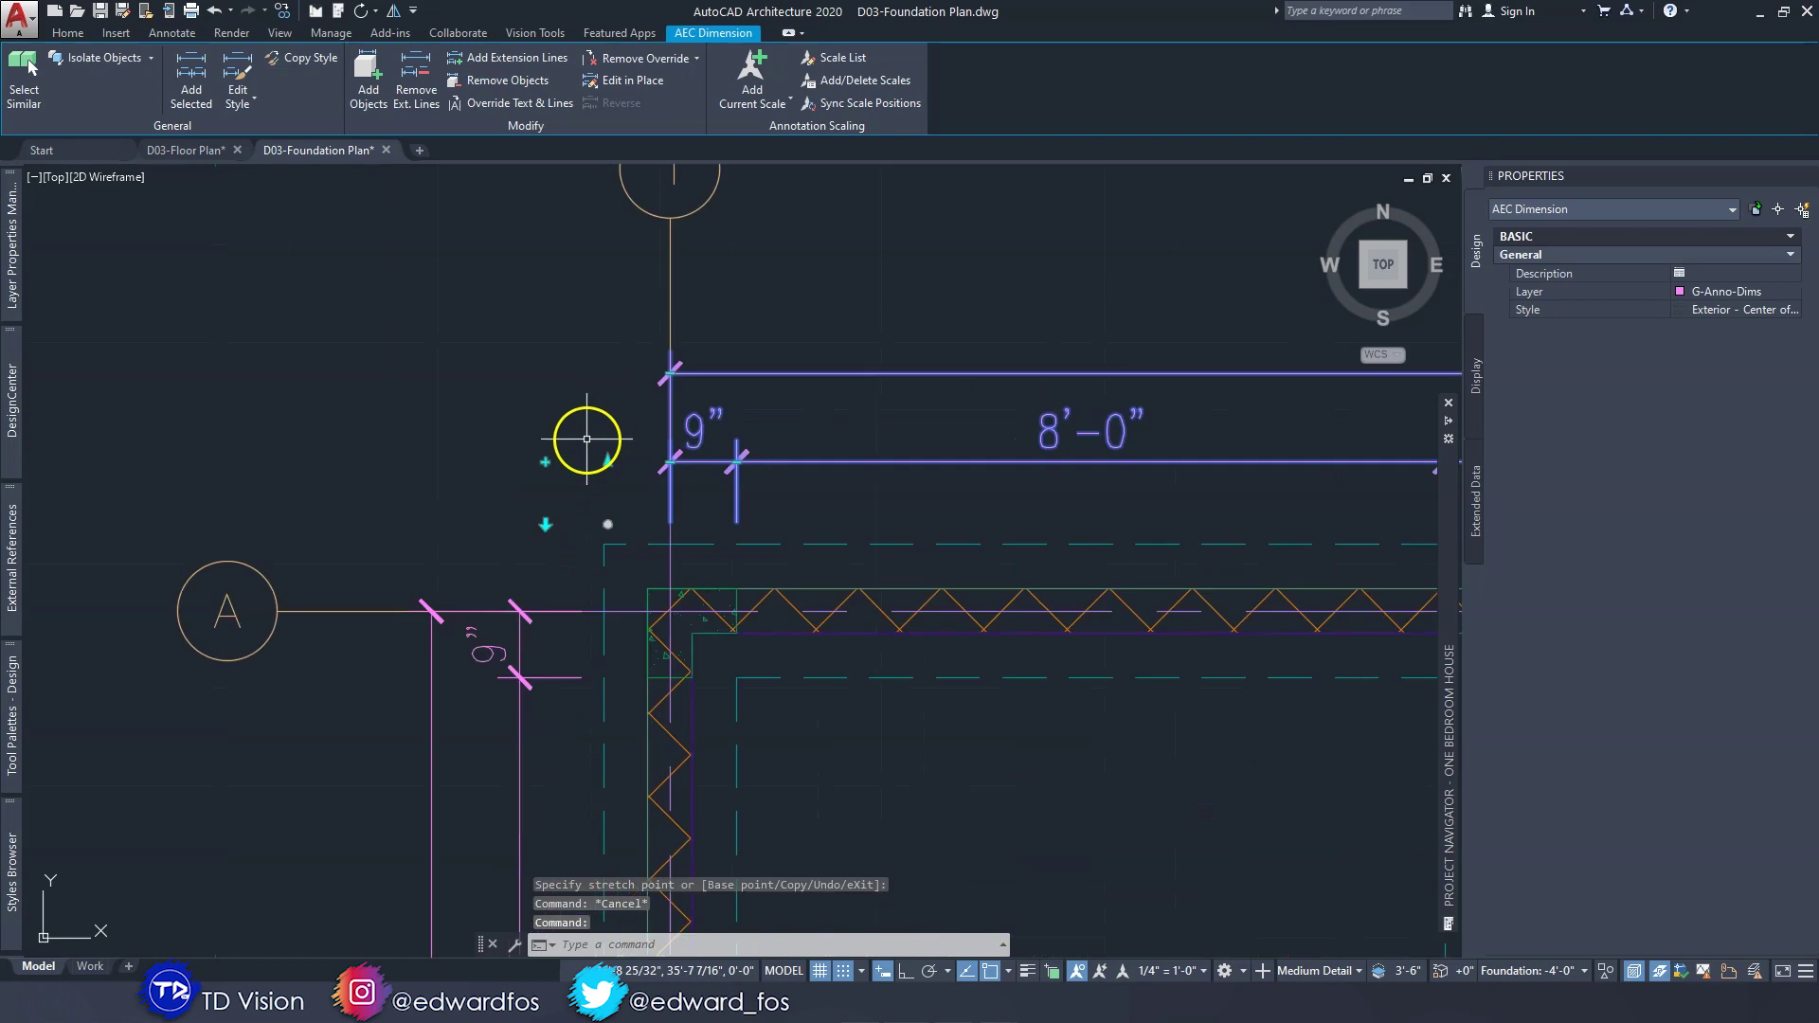
pyautogui.click(607, 461)
pyautogui.scroll(-4, 572, 495)
pyautogui.scroll(-2, 584, 490)
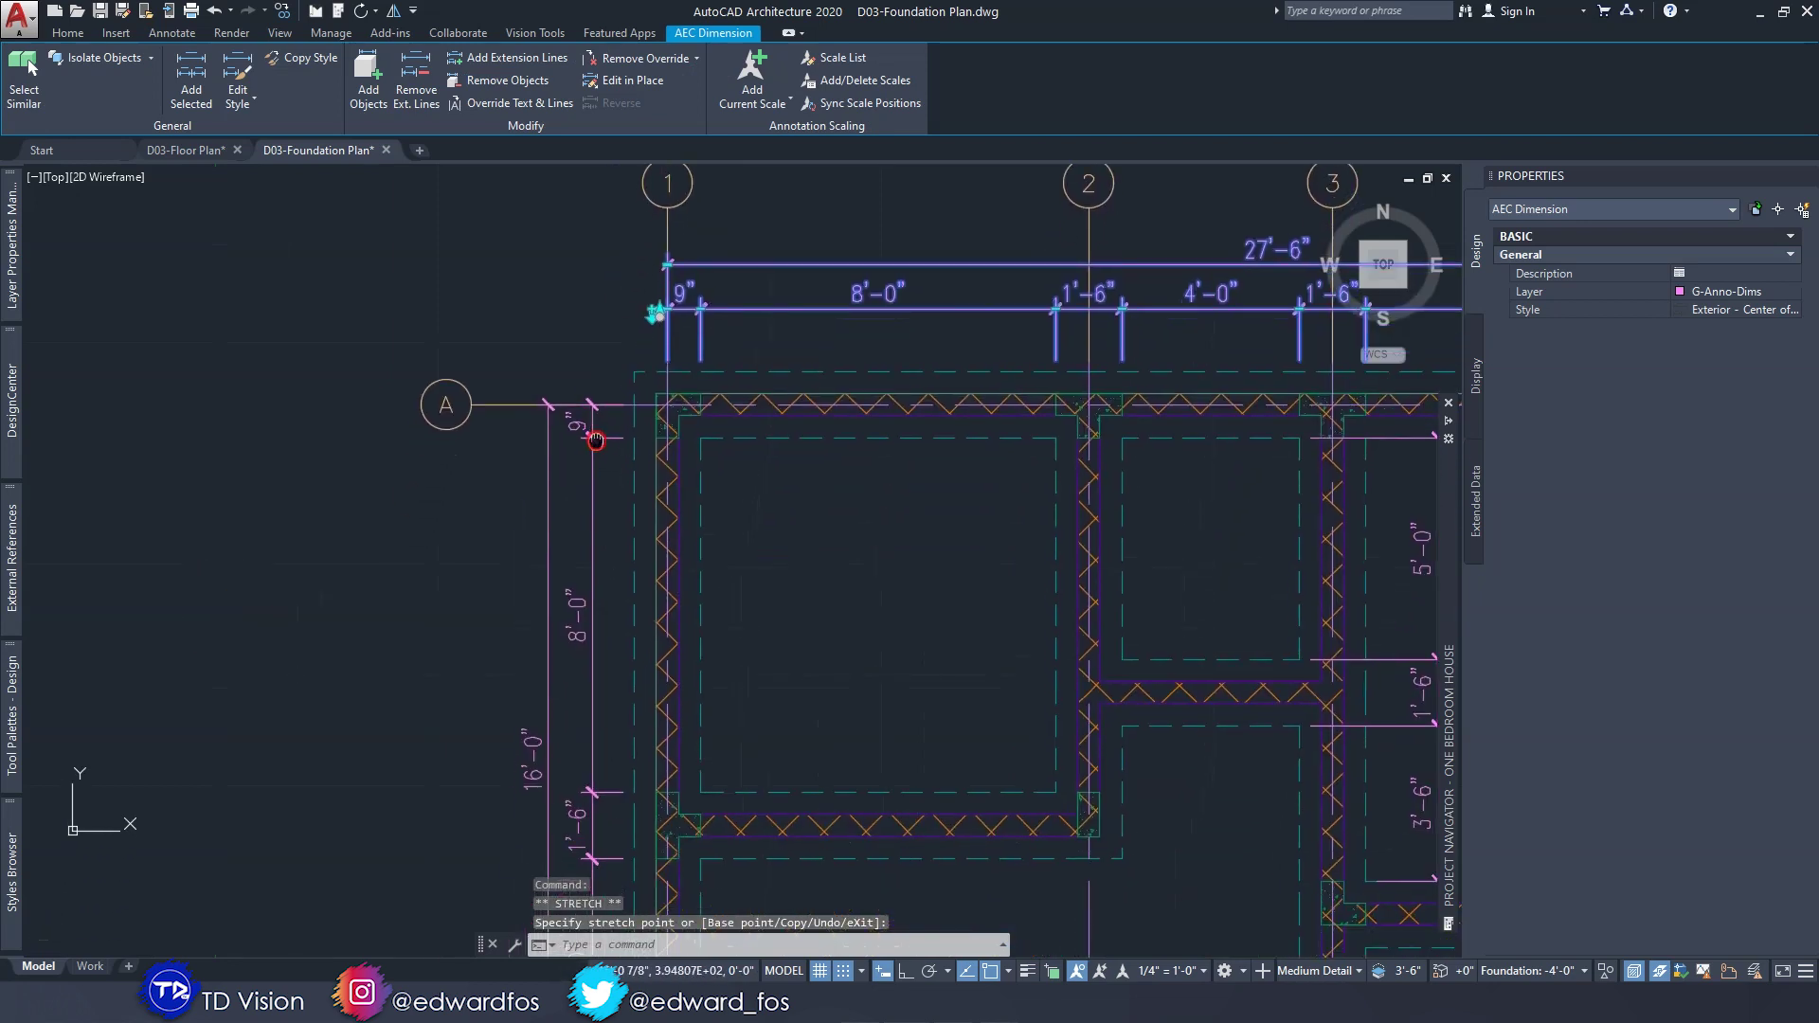
# Examine how the dimension chains outside grid lines 1 and A end relative to the outer footing edges at the corner.
pyautogui.scroll(-2, 630, 400)
pyautogui.moveTo(630, 401); pyautogui.dragTo(636, 378, button='middle')
pyautogui.scroll(3, 621, 574)
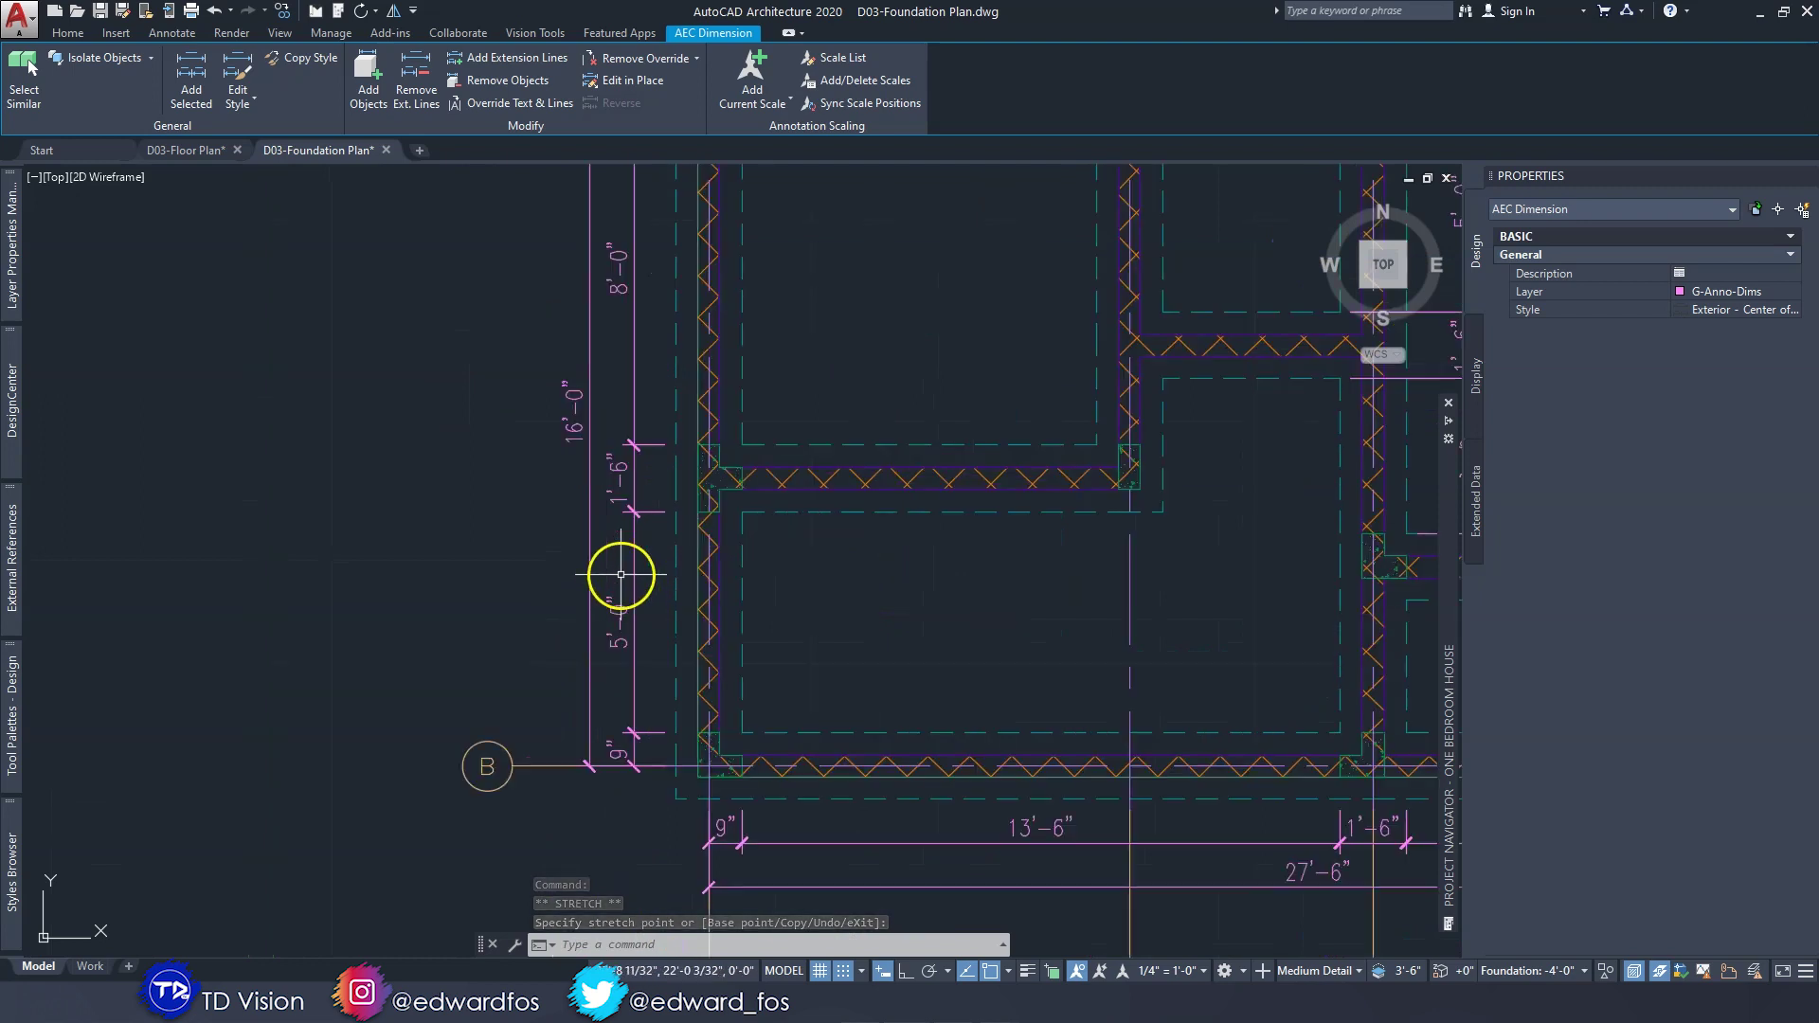
pyautogui.click(611, 572)
pyautogui.press('Escape')
pyautogui.scroll(-3, 604, 561)
pyautogui.moveTo(1036, 518); pyautogui.dragTo(941, 577, button='middle')
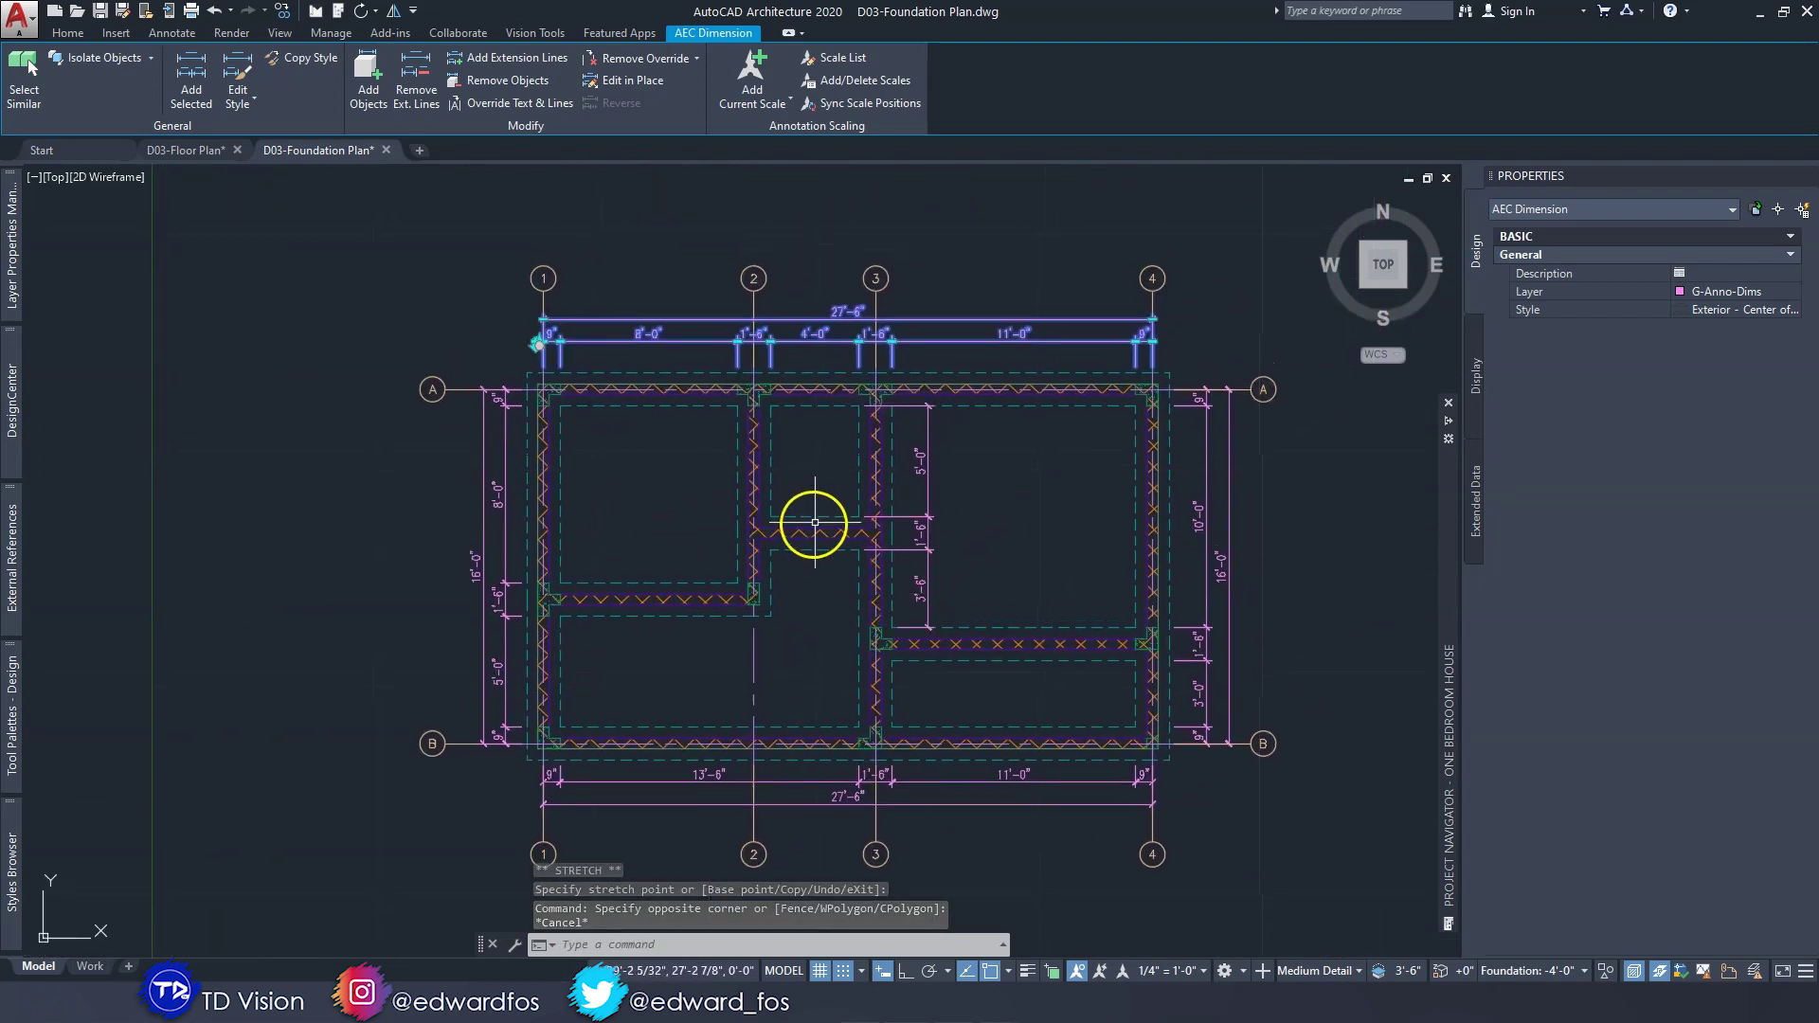
pyautogui.press('Escape')
pyautogui.scroll(3, 566, 283)
pyautogui.moveTo(620, 309); pyautogui.dragTo(455, 416, button='middle')
pyautogui.scroll(3, 445, 405)
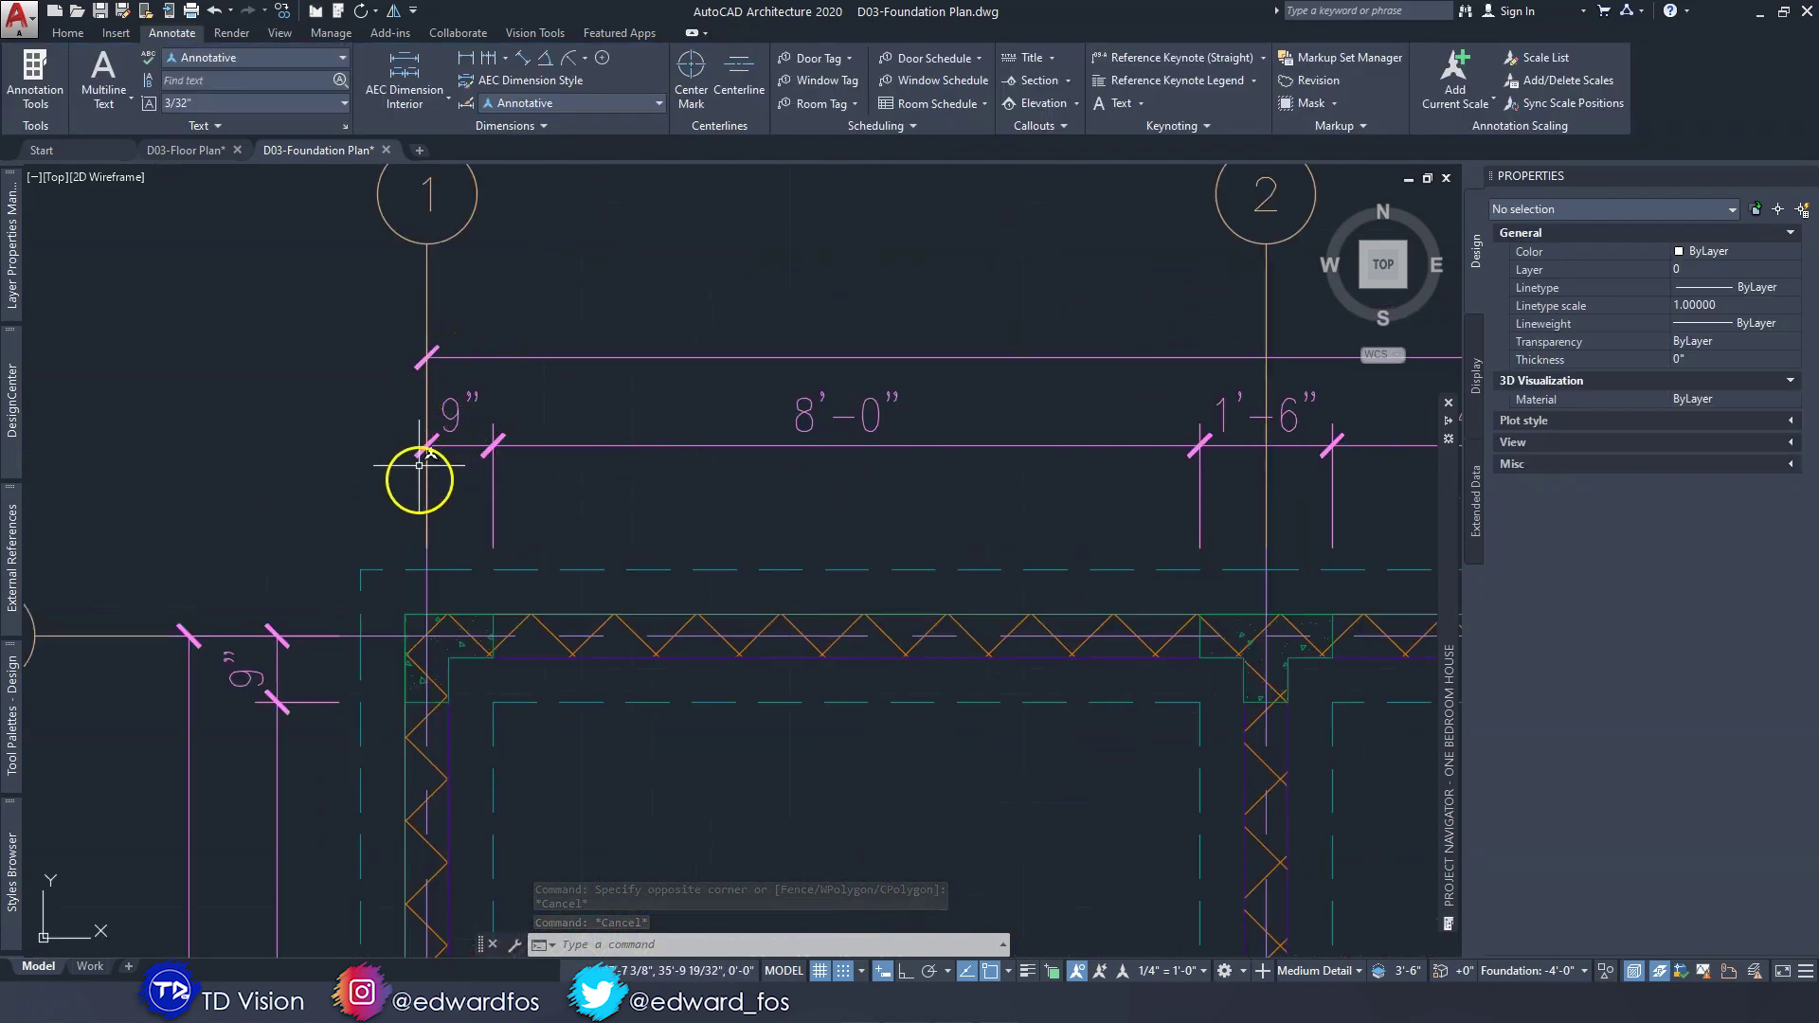
pyautogui.moveTo(448, 428)
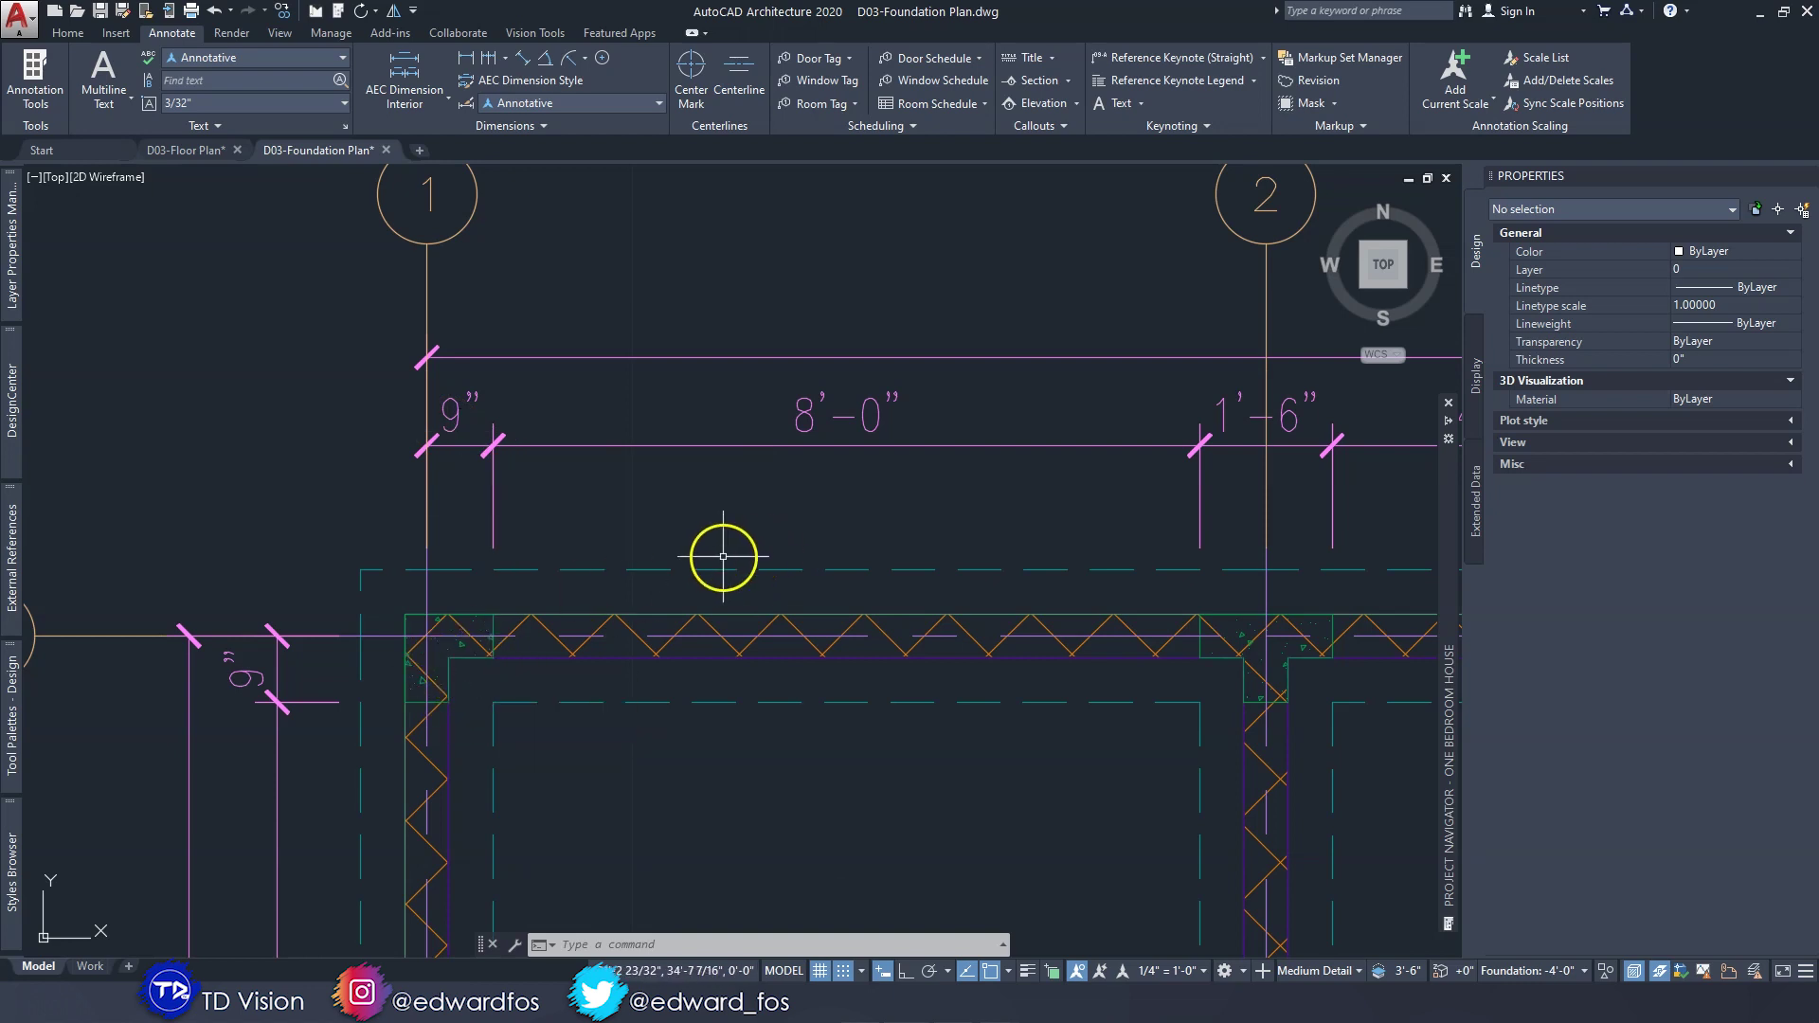
pyautogui.scroll(-3, 748, 549)
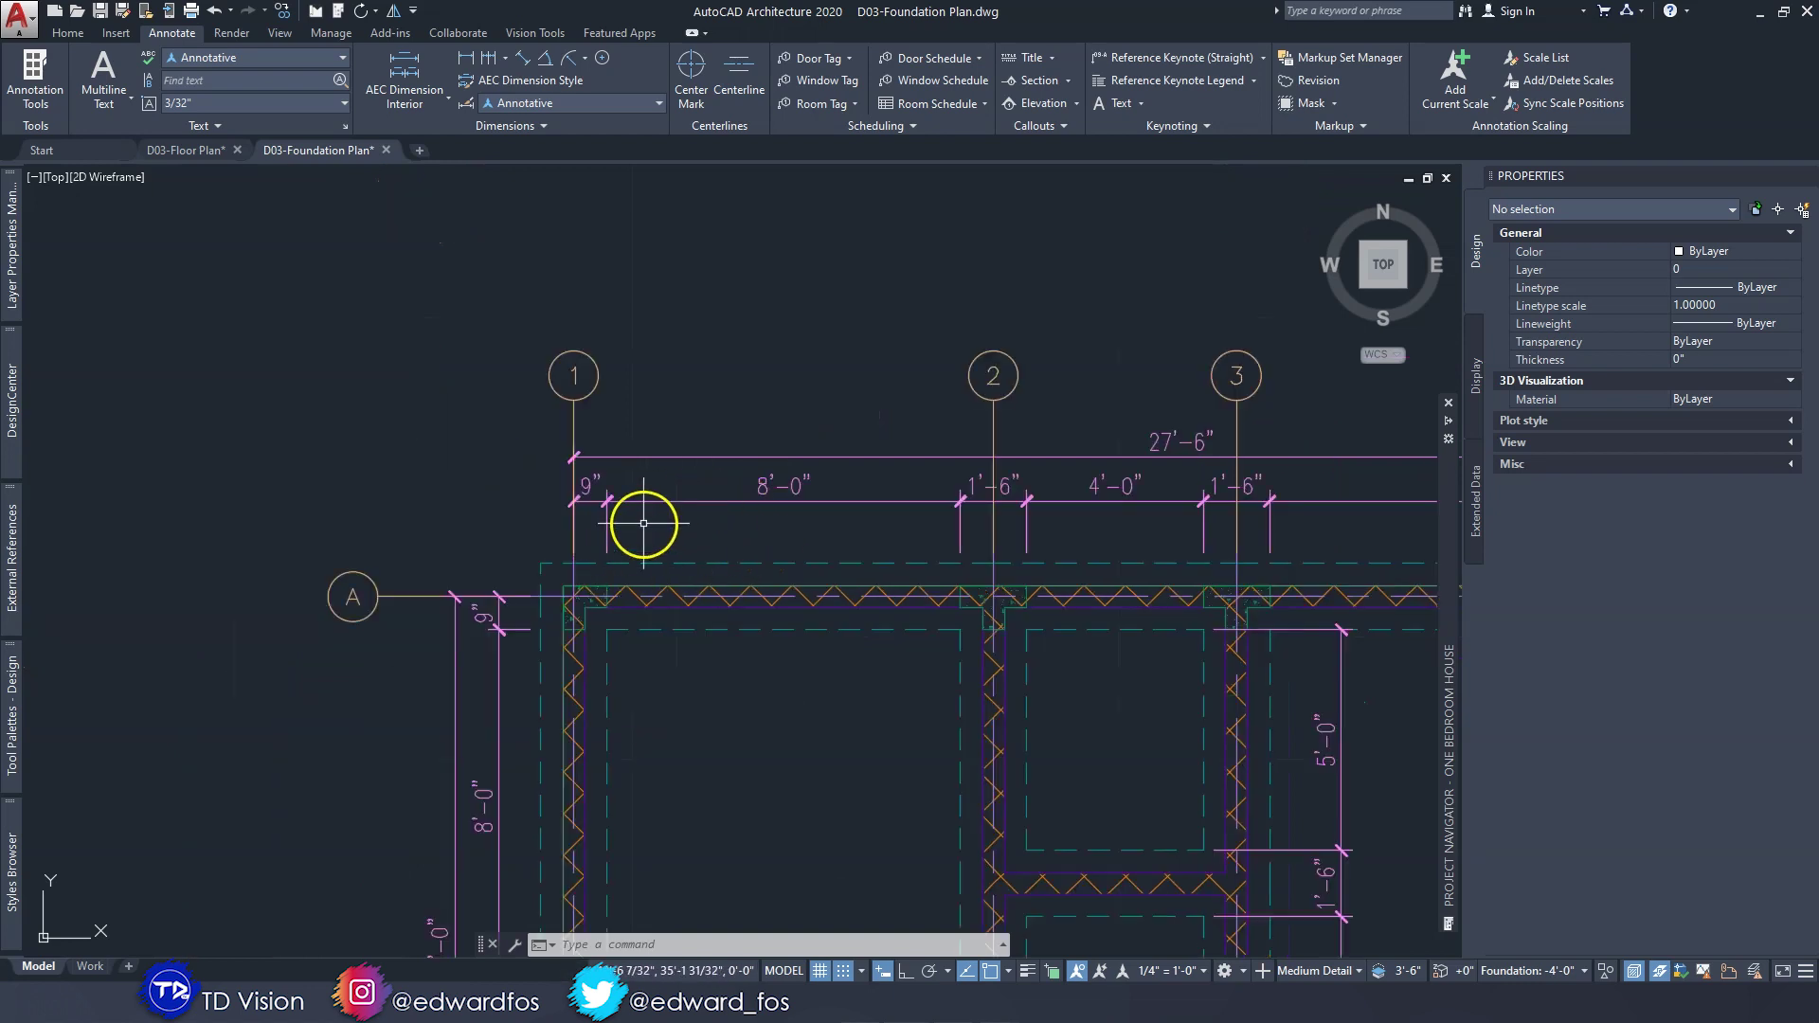
pyautogui.scroll(3, 548, 522)
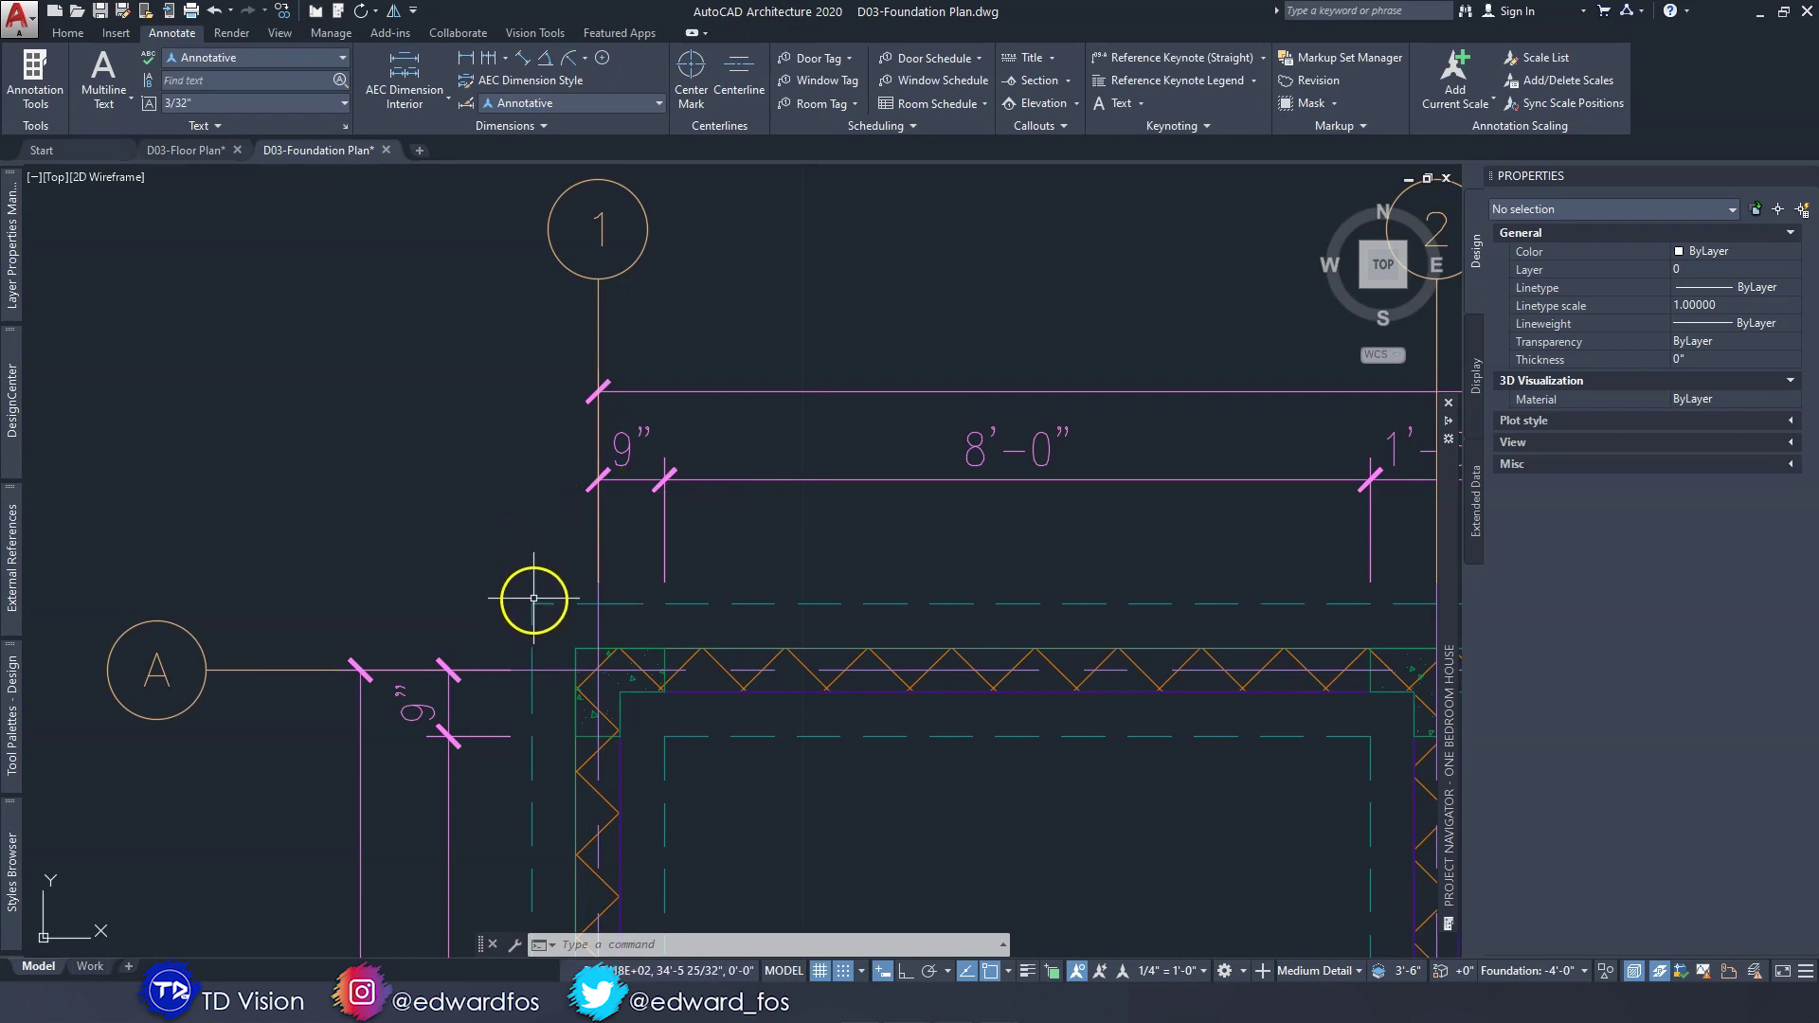
pyautogui.scroll(-5, 570, 542)
pyautogui.moveTo(638, 540)
pyautogui.mouseDown(button='middle')
pyautogui.moveTo(816, 503)
pyautogui.moveTo(815, 407)
pyautogui.moveTo(846, 532)
pyautogui.mouseUp(button='middle')
pyautogui.scroll(3, 733, 490)
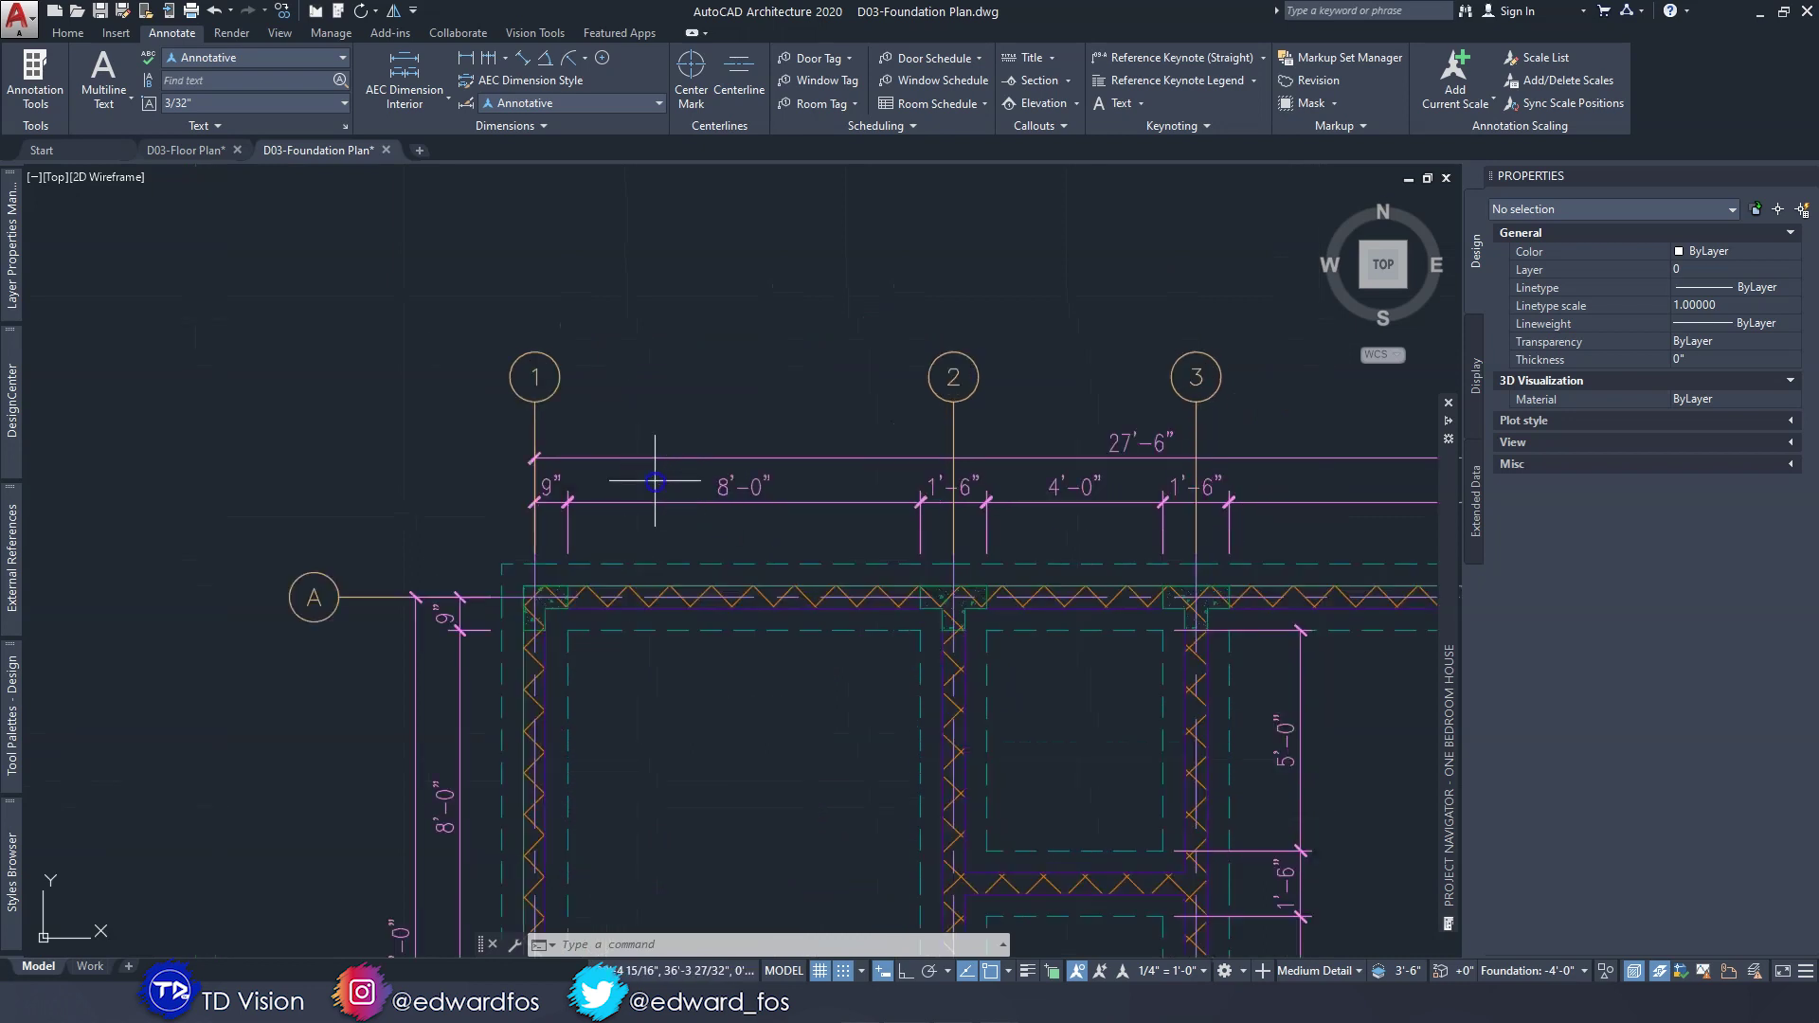
# Add extension lines at the outer footing corners beyond grid lines 1 and 4 to the inner dimension chain outside grid line A.
pyautogui.click(654, 479)
pyautogui.click(601, 418)
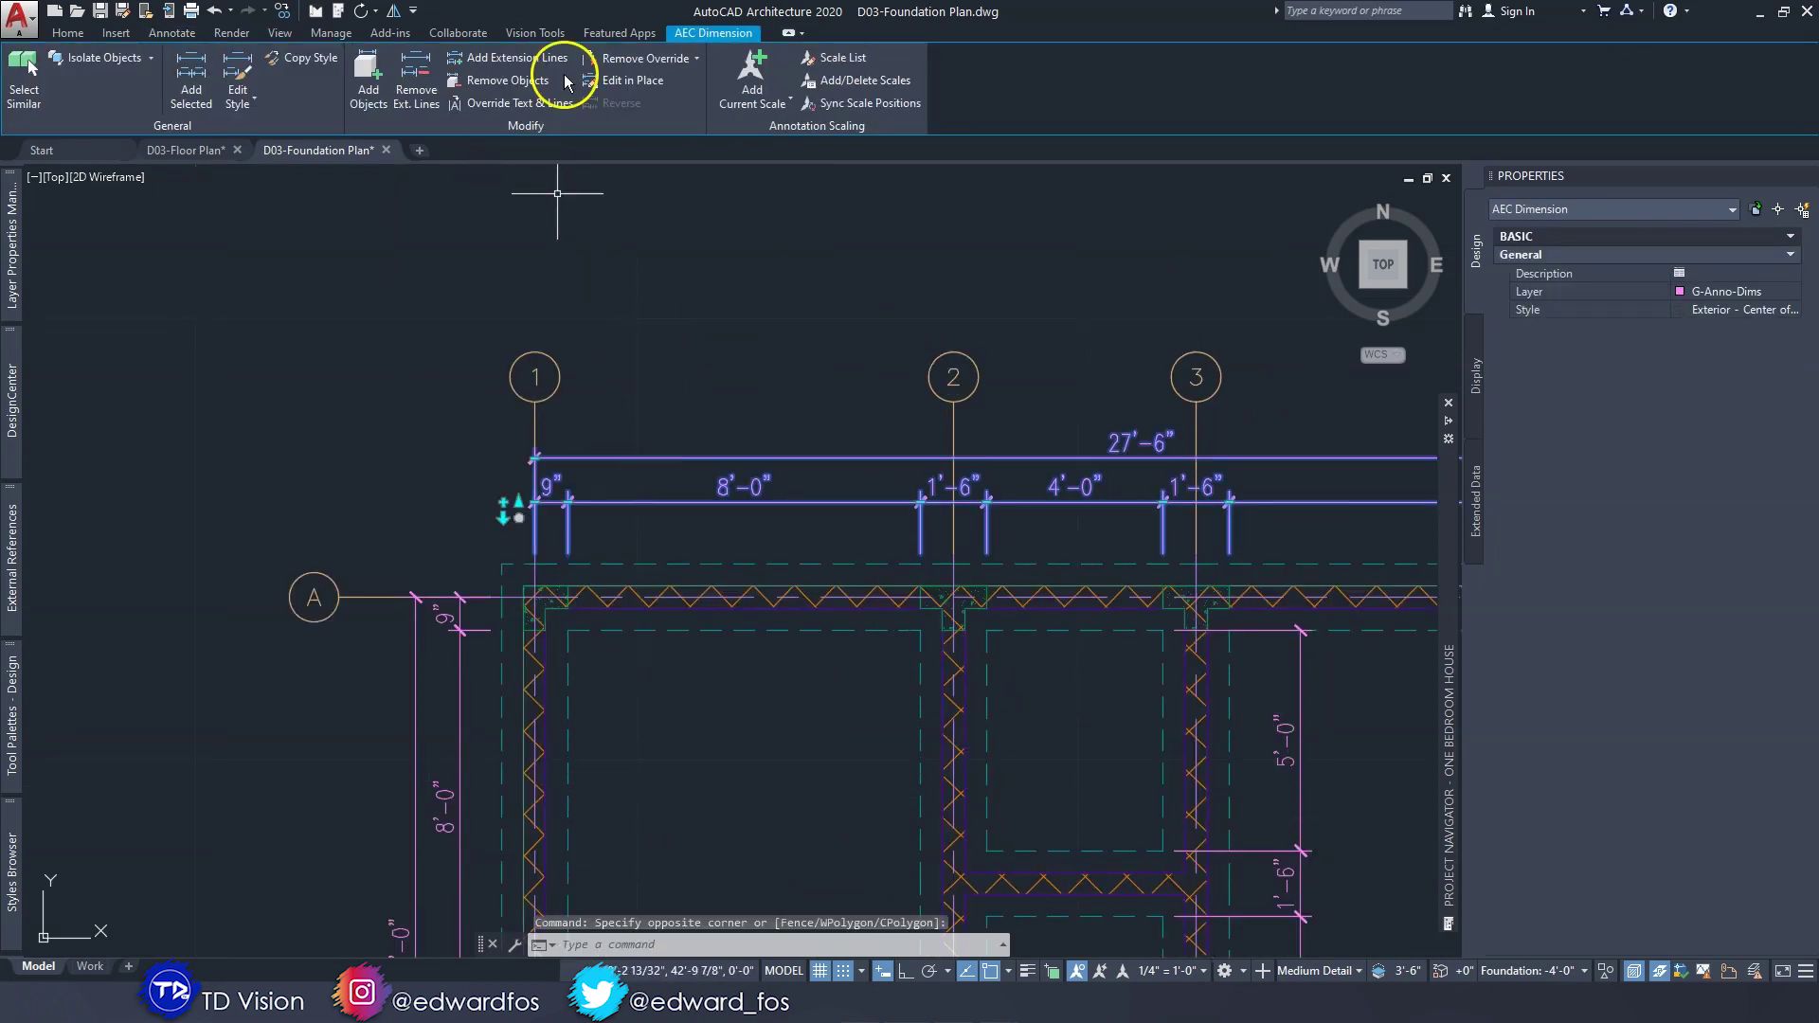
pyautogui.click(499, 59)
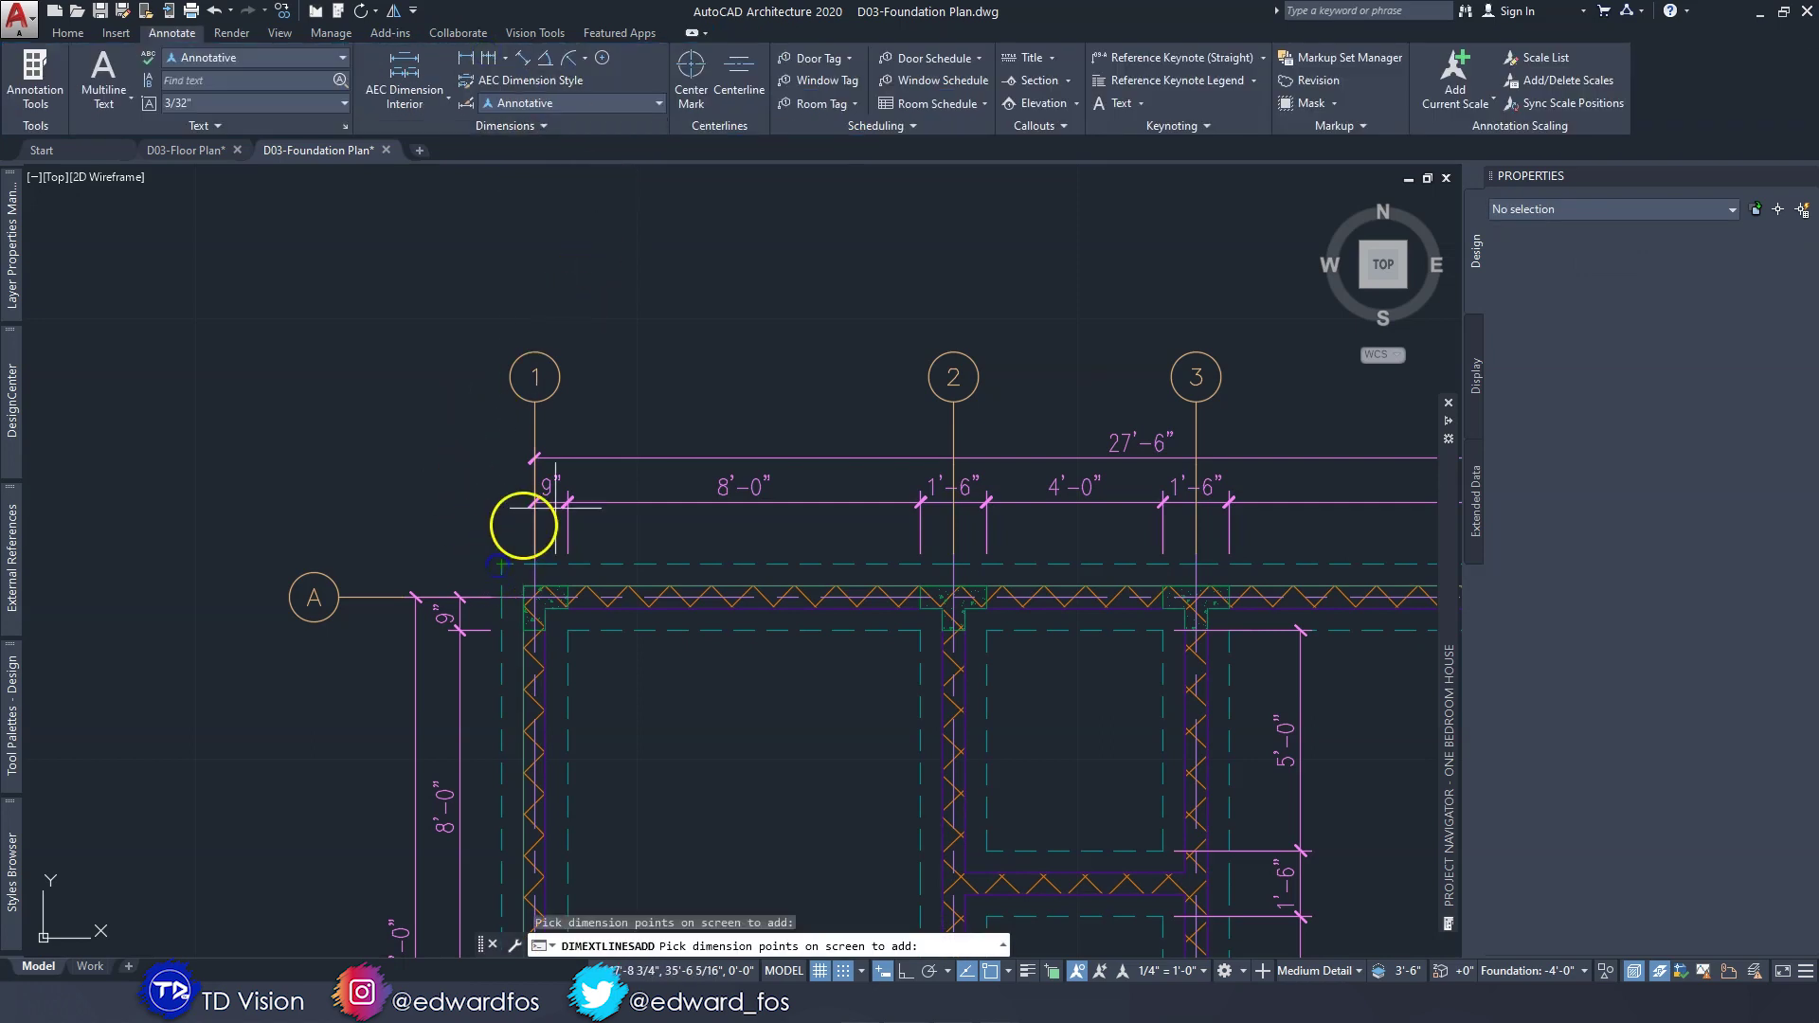
pyautogui.scroll(-5, 520, 520)
pyautogui.scroll(8, 742, 368)
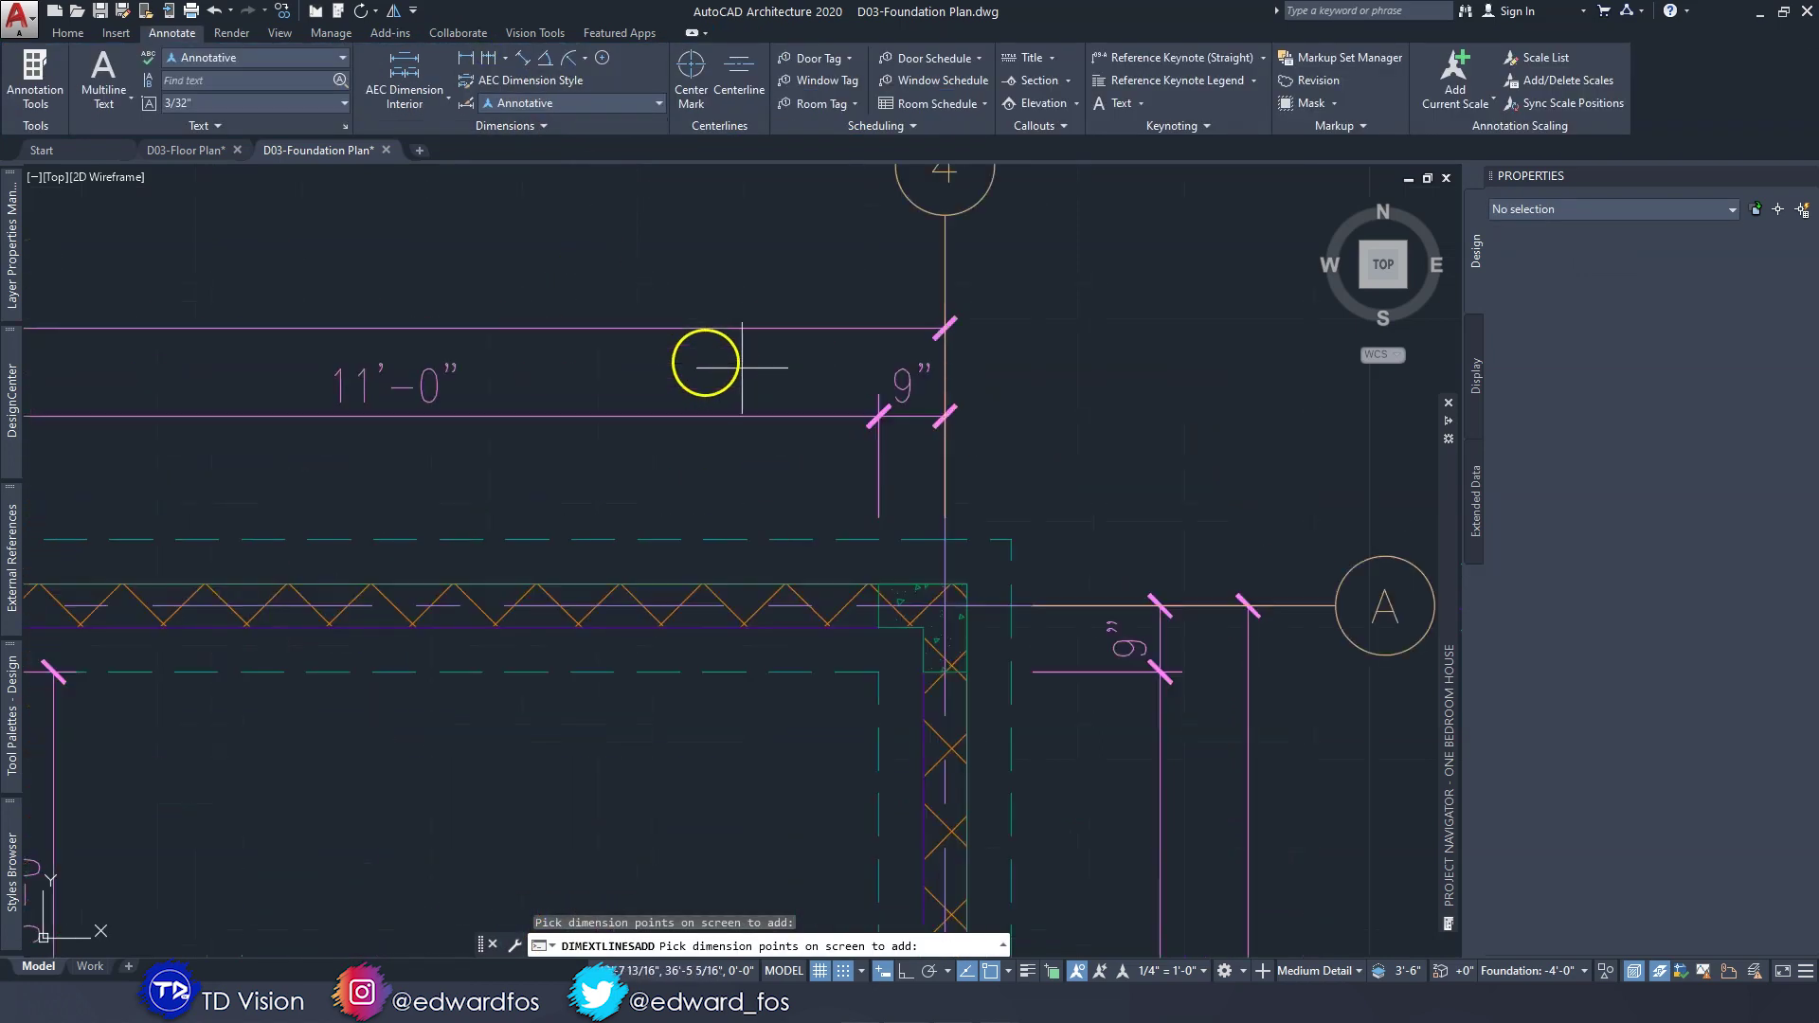
pyautogui.click(1017, 539)
pyautogui.press('Return')
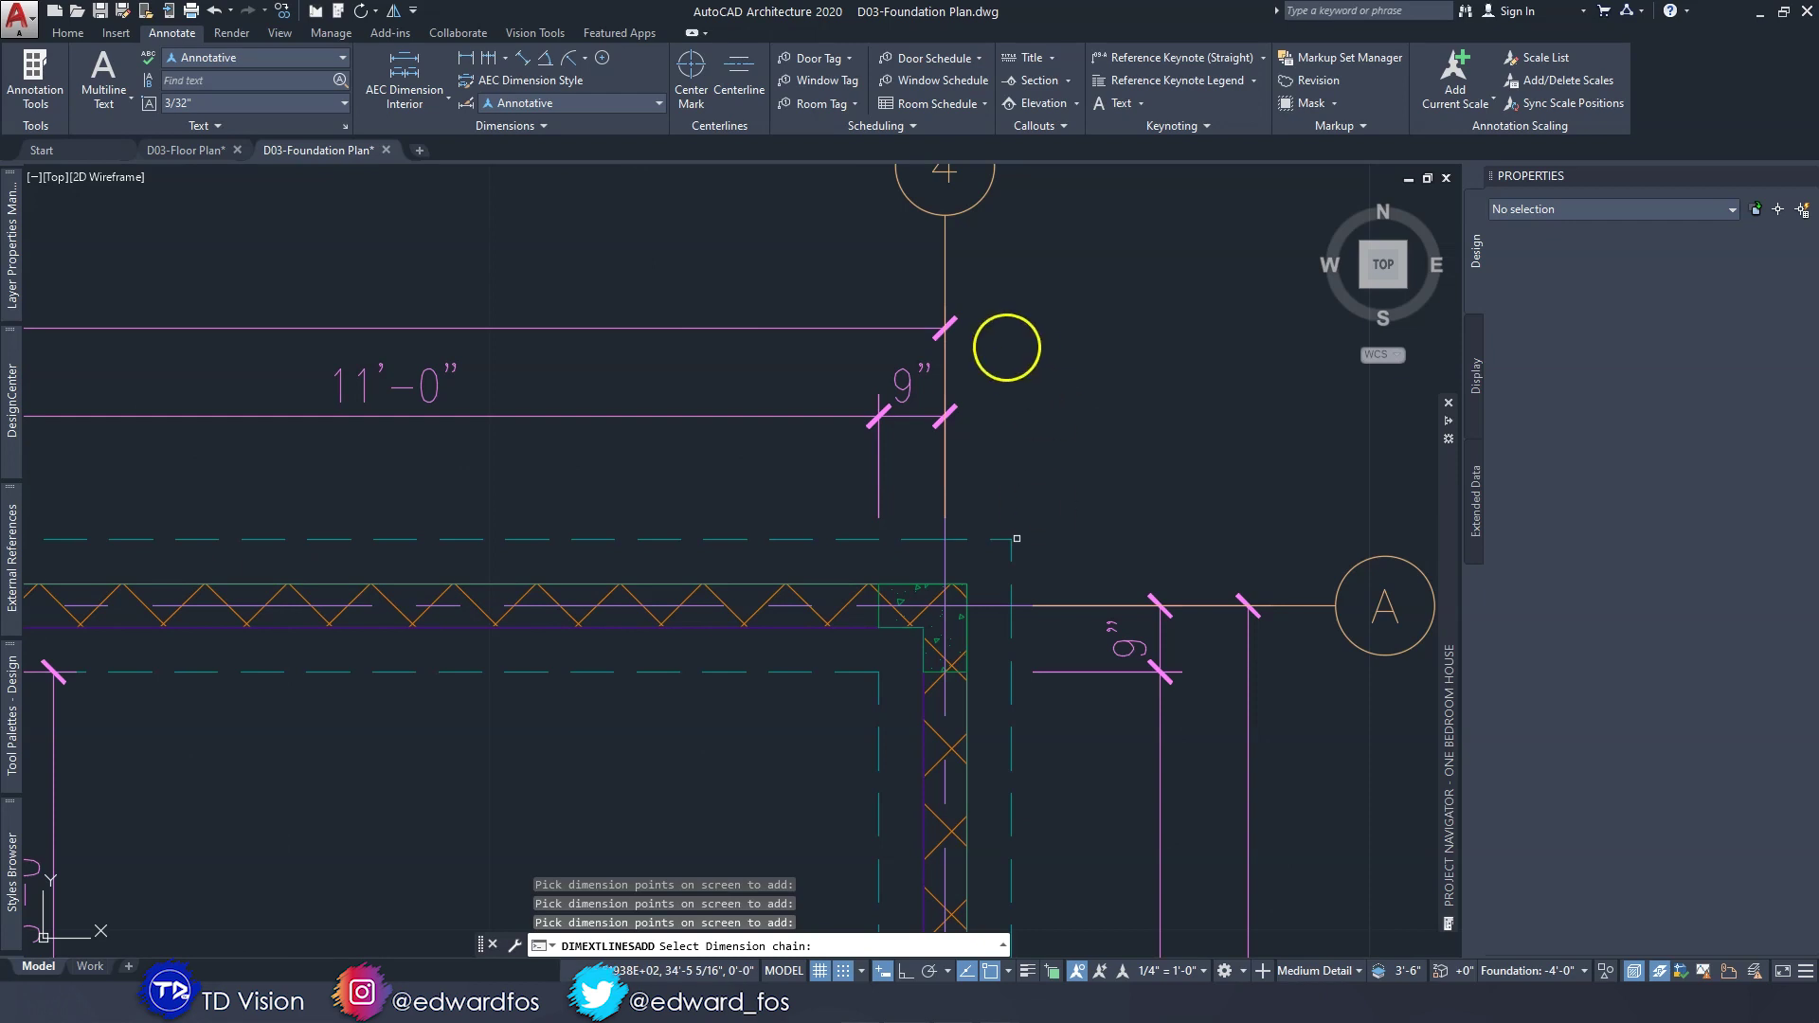
pyautogui.click(820, 415)
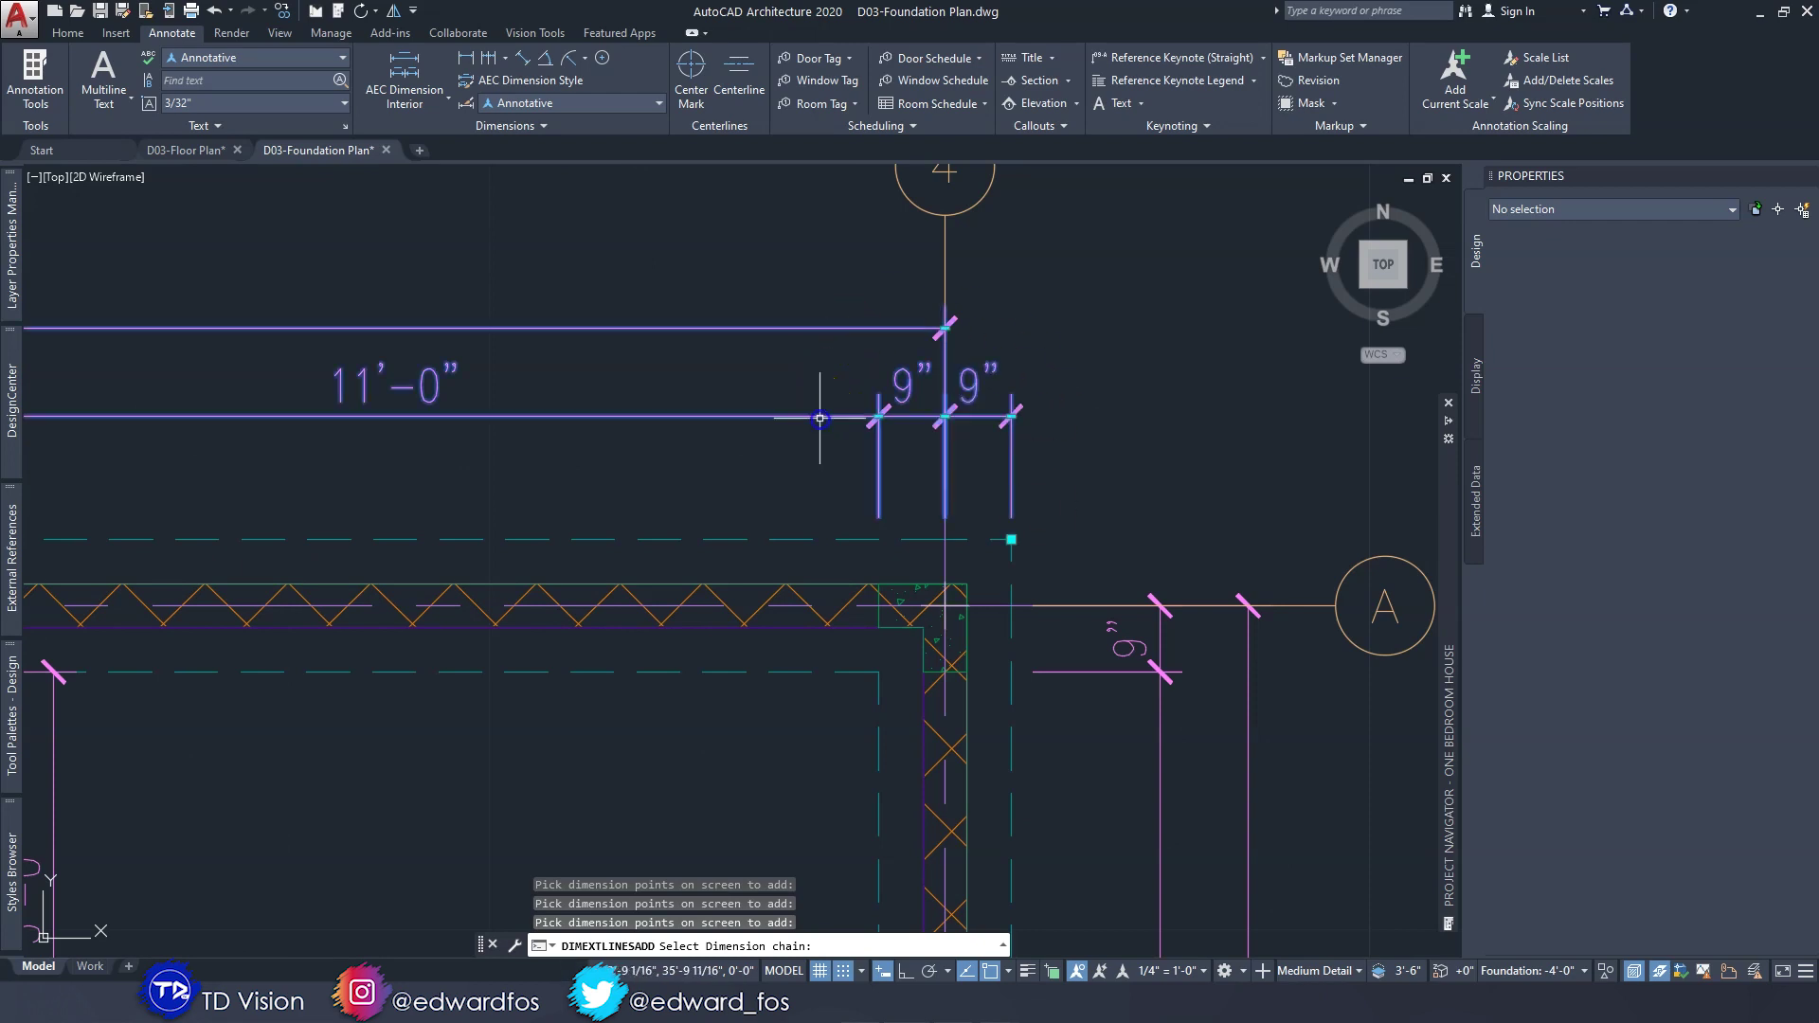
# Add extension lines at the same two outer footing corners to the overall dimension chain outside grid line A.
pyautogui.click(867, 371)
pyautogui.click(478, 59)
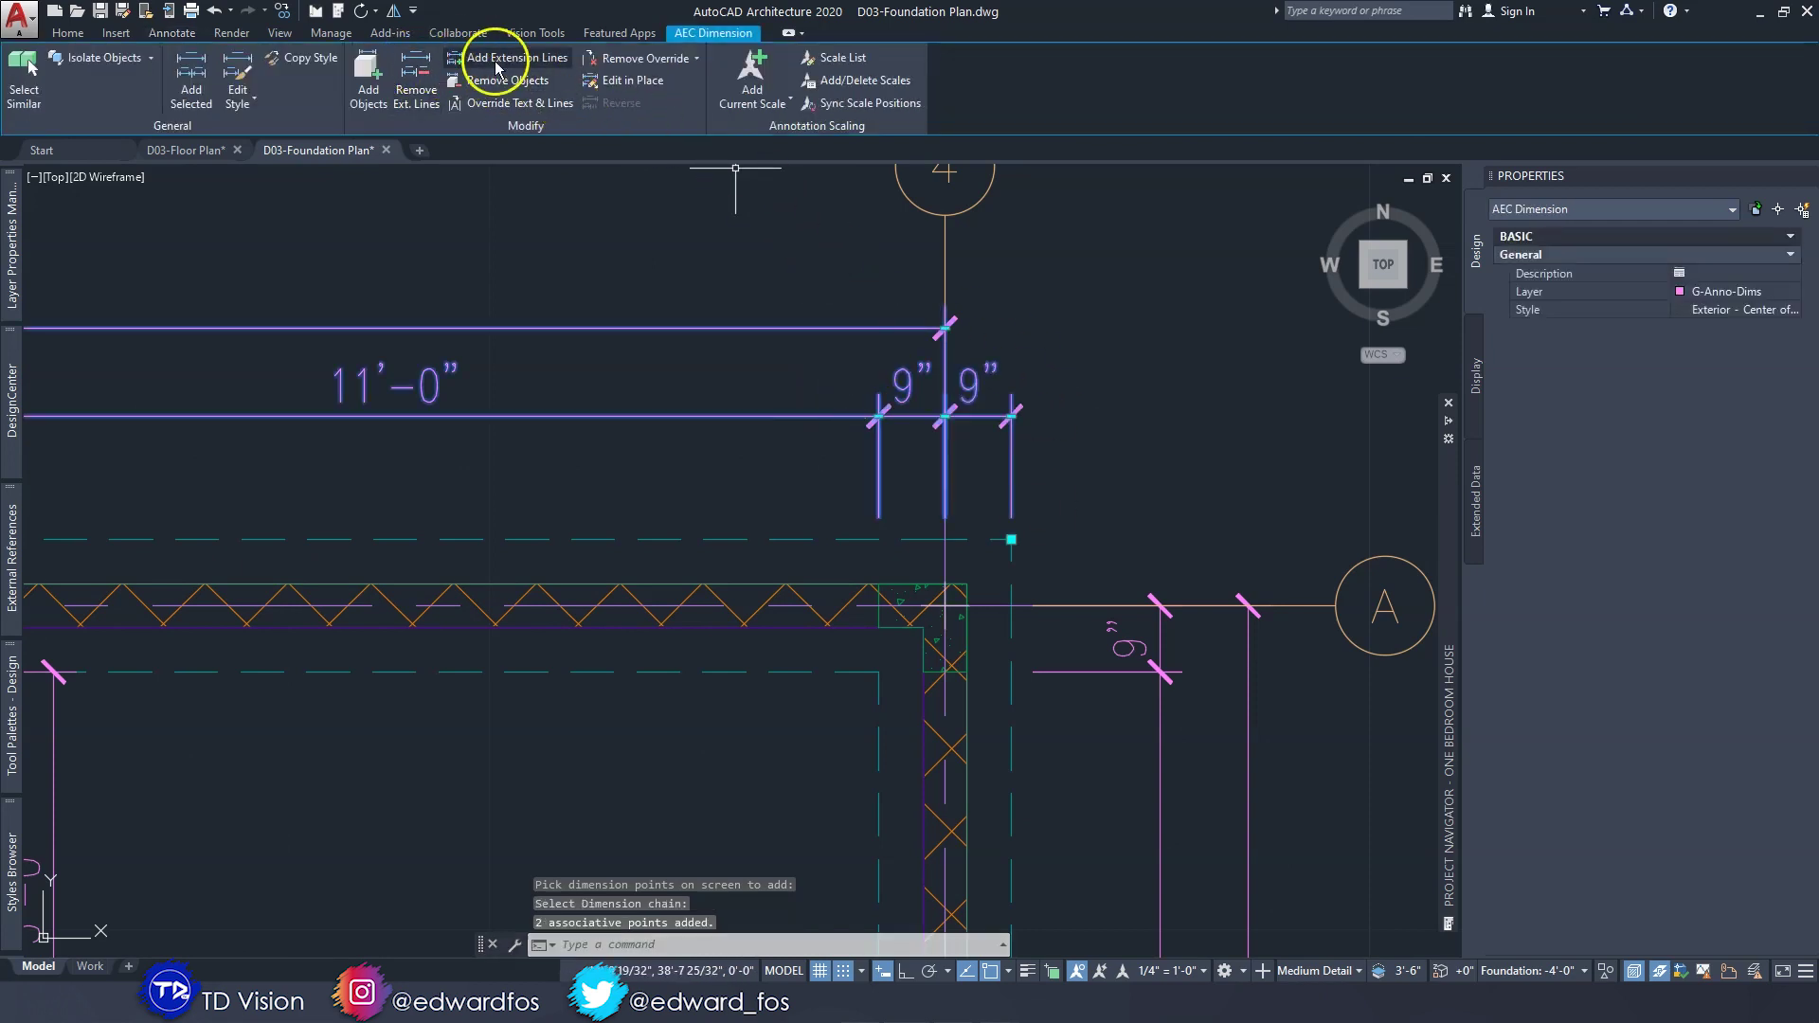
pyautogui.scroll(-5, 1011, 540)
pyautogui.scroll(5, 394, 515)
pyautogui.click(304, 591)
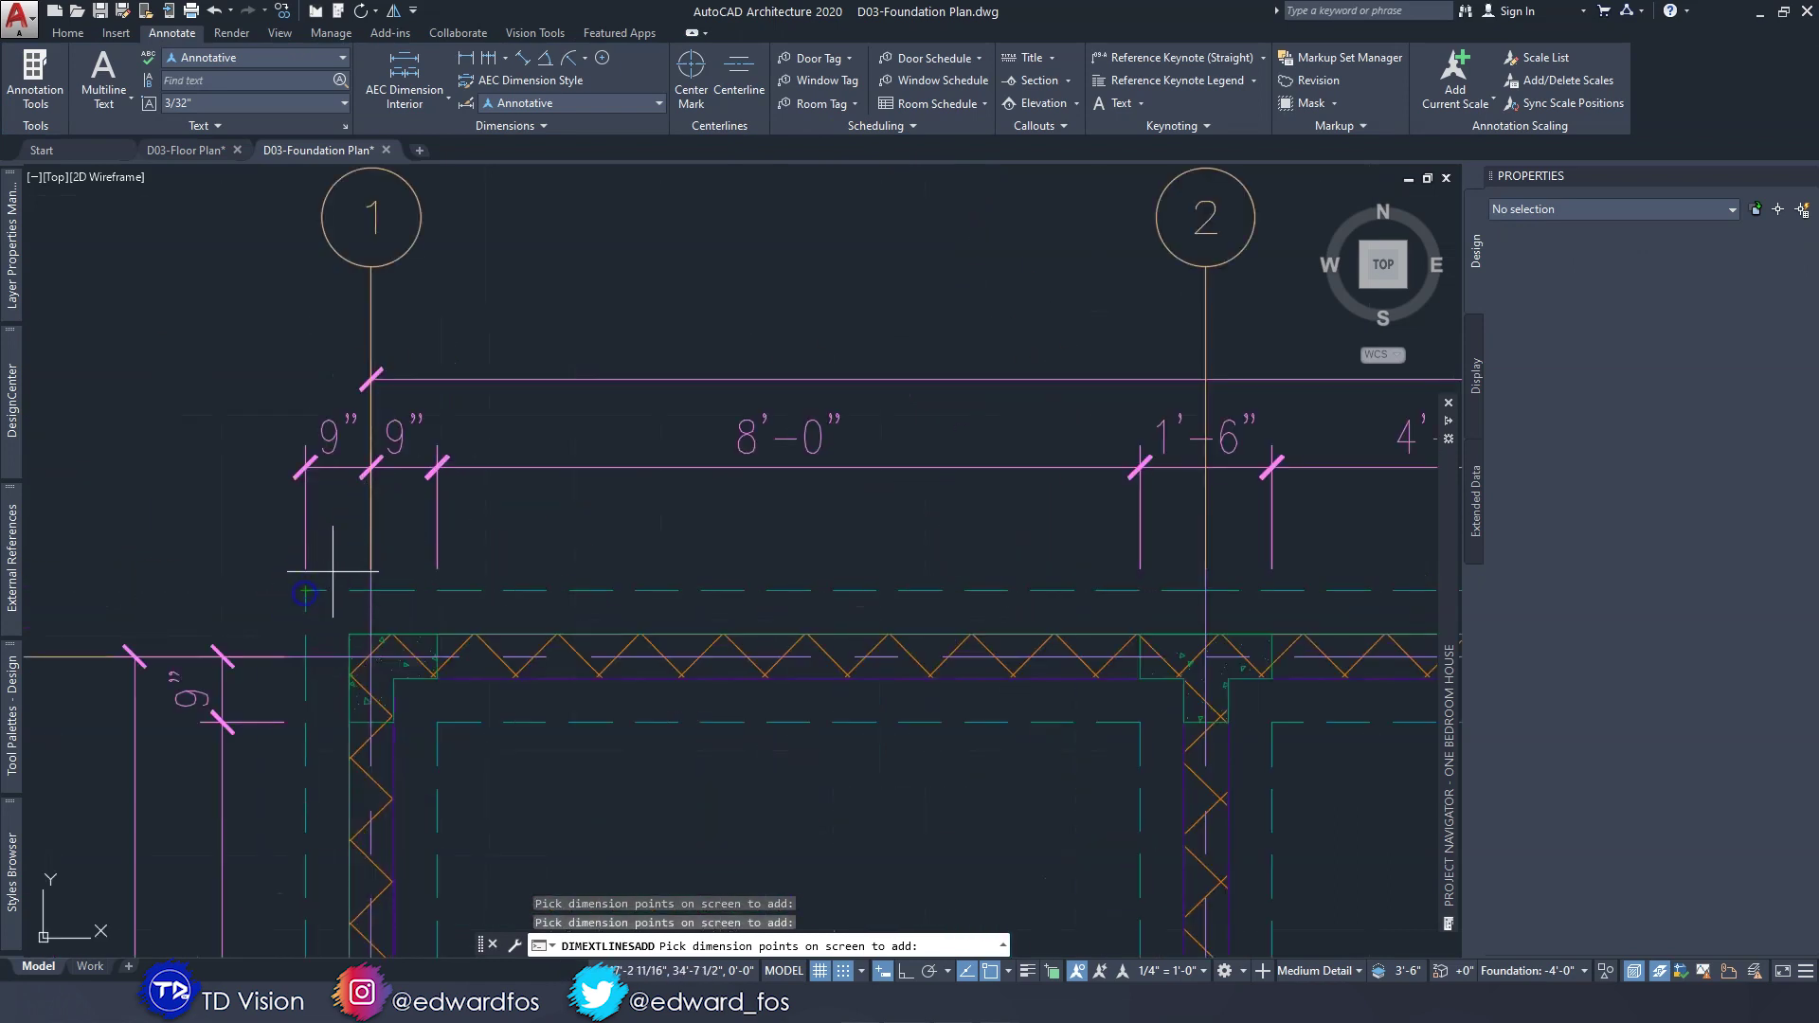
pyautogui.press('Return')
pyautogui.click(470, 377)
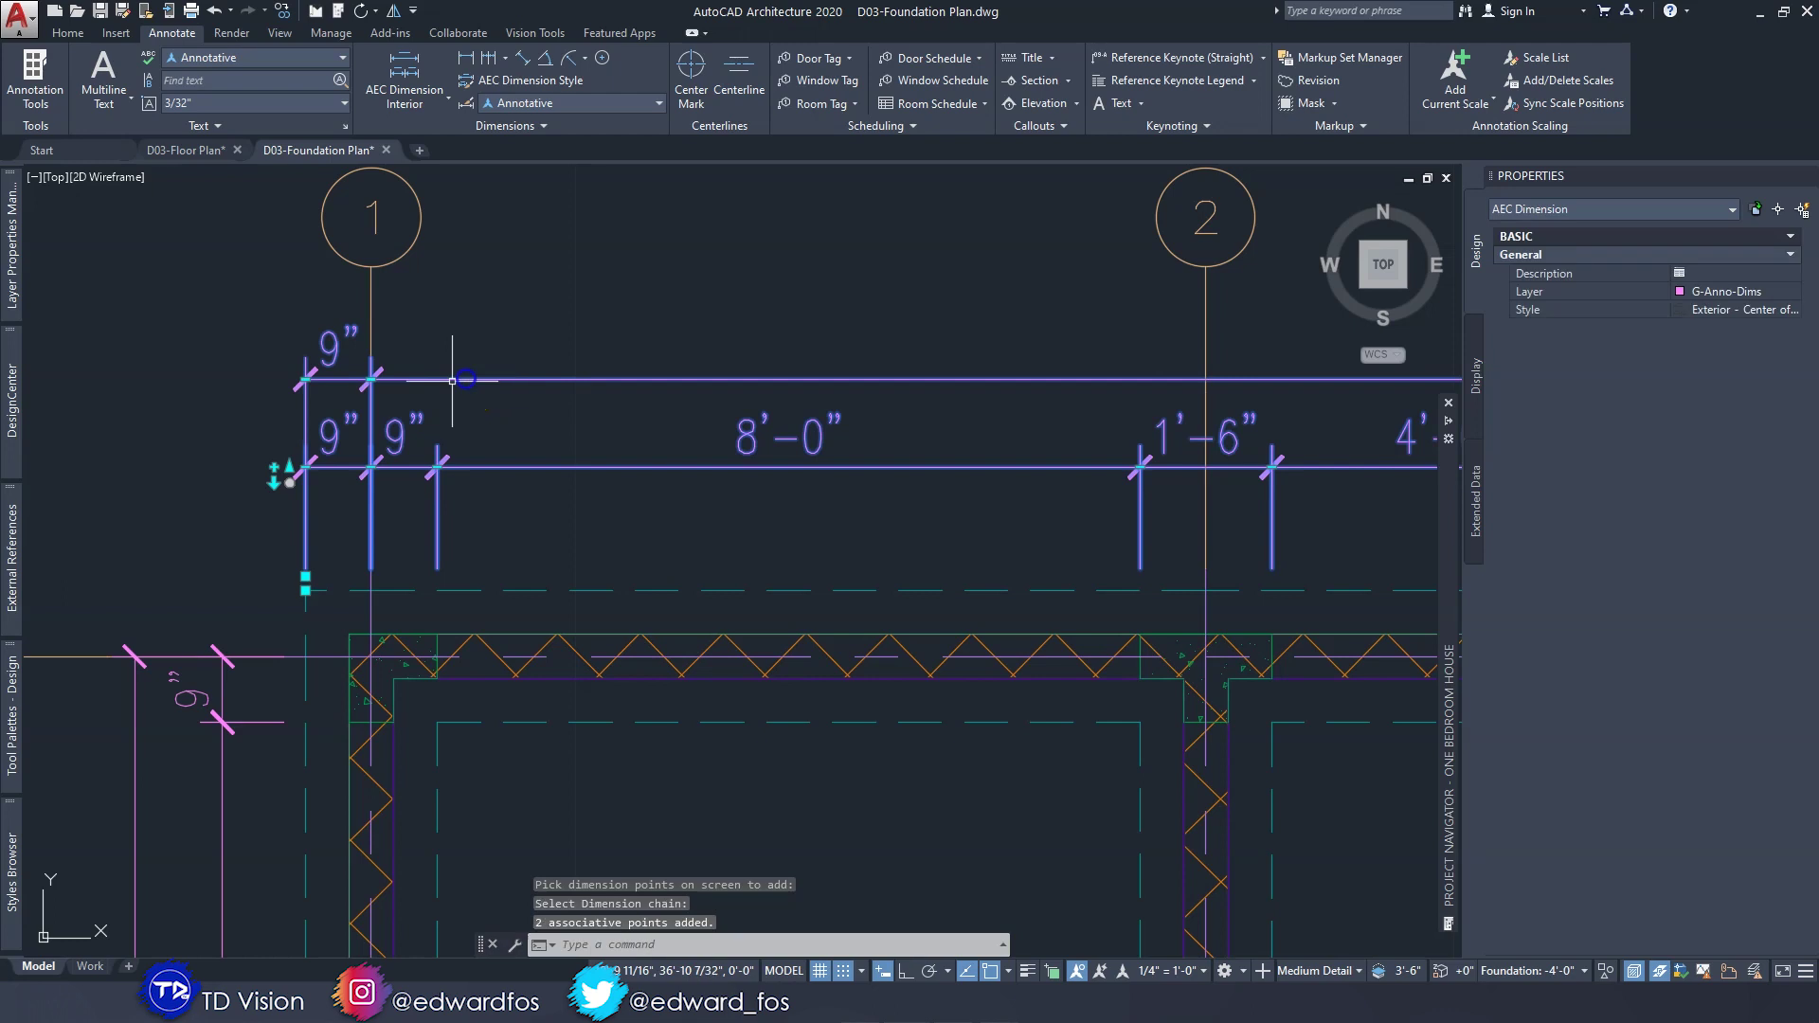
# Remove the extension lines at grid lines 1 and 4 from both dimension chains outside grid line A.
pyautogui.press('Escape')
pyautogui.press('Escape')
pyautogui.click(390, 380)
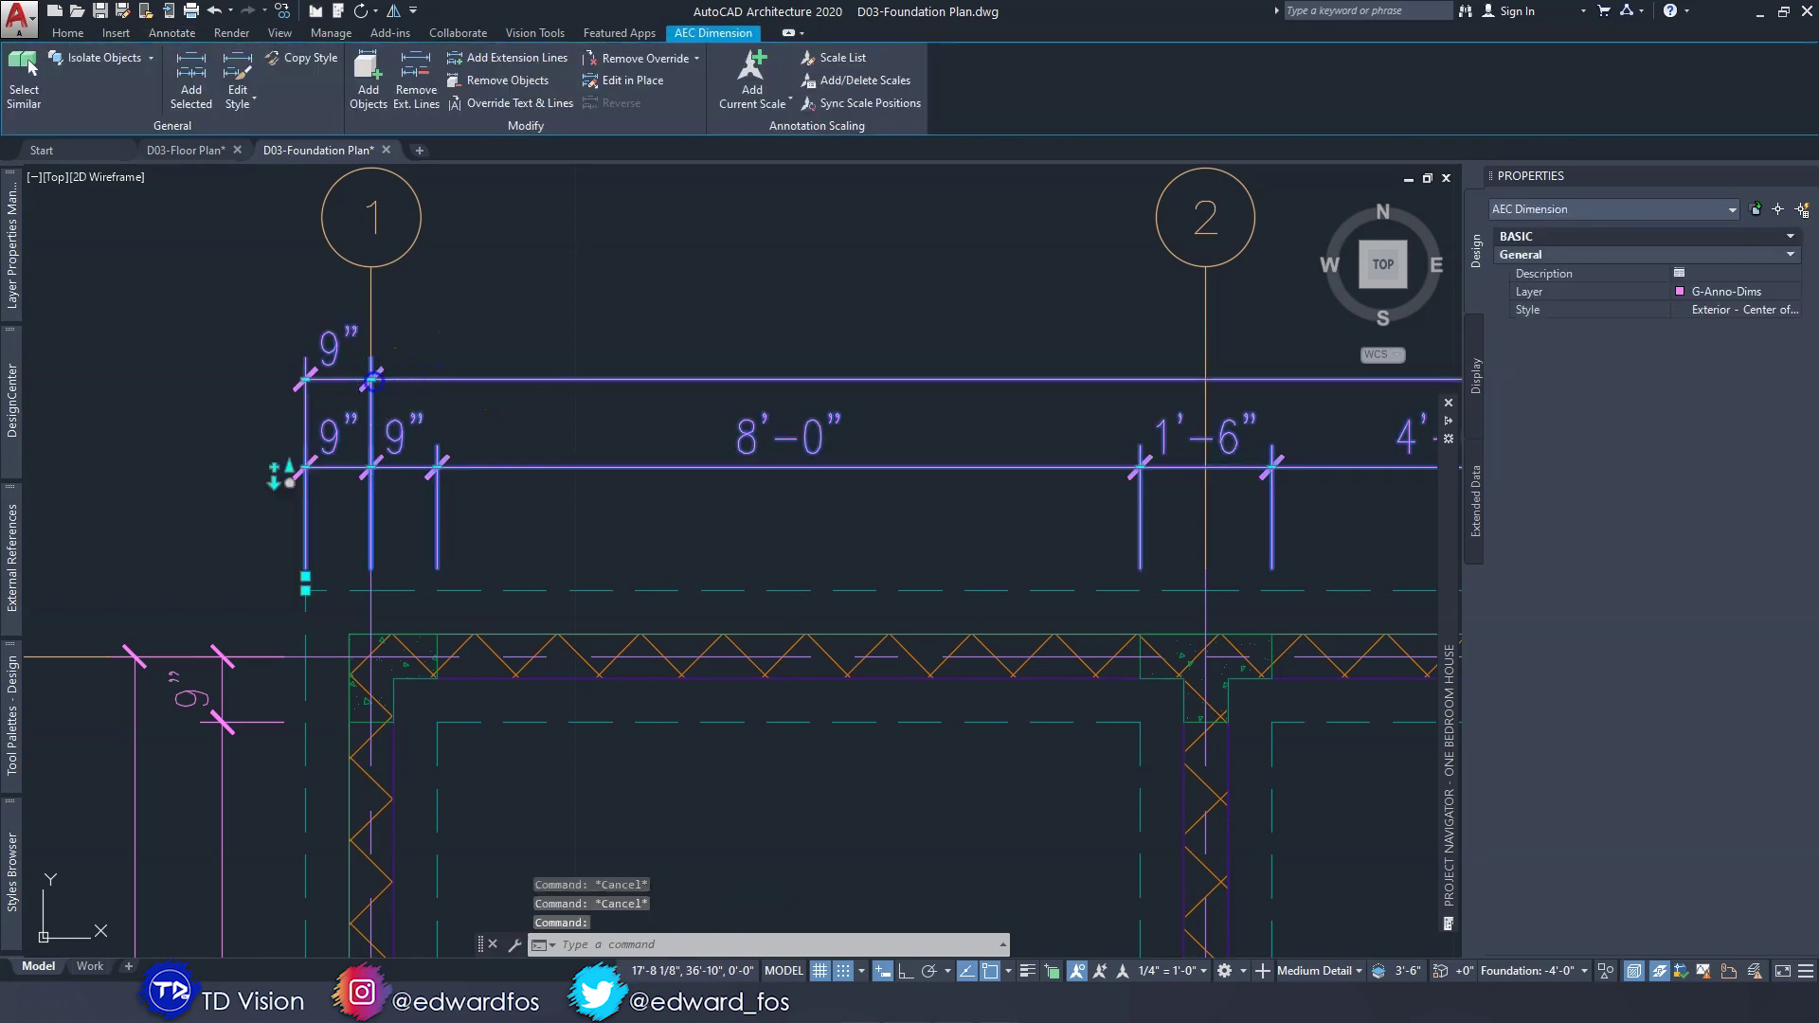
pyautogui.click(370, 467)
pyautogui.scroll(-3, 506, 438)
pyautogui.moveTo(686, 438); pyautogui.dragTo(332, 418, button='middle')
pyautogui.scroll(-3, 333, 422)
pyautogui.scroll(3, 775, 430)
pyautogui.scroll(3, 834, 419)
pyautogui.click(868, 434)
pyautogui.press('Escape')
pyautogui.press('Escape')
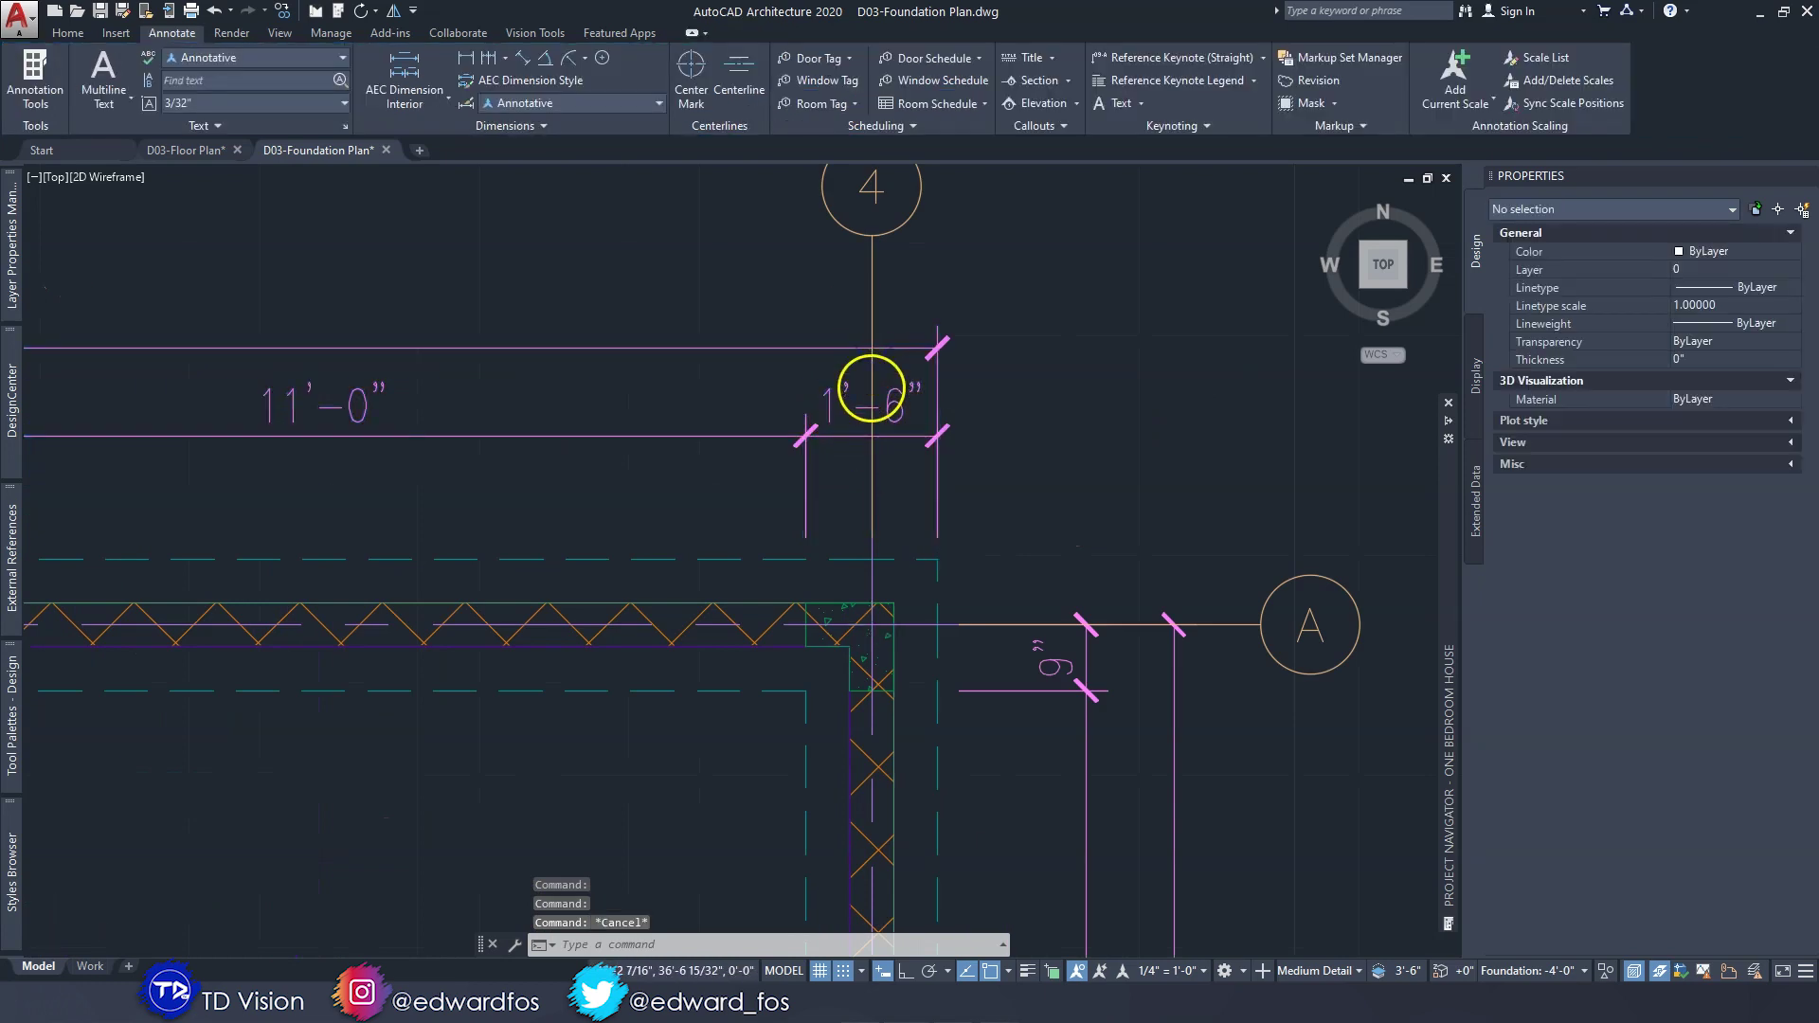
# Check the inner and overall dimension chains outside grid line A against the outer footing edges.
pyautogui.scroll(-4, 815, 392)
pyautogui.scroll(3, 531, 395)
pyautogui.moveTo(531, 395); pyautogui.dragTo(711, 439, button='middle')
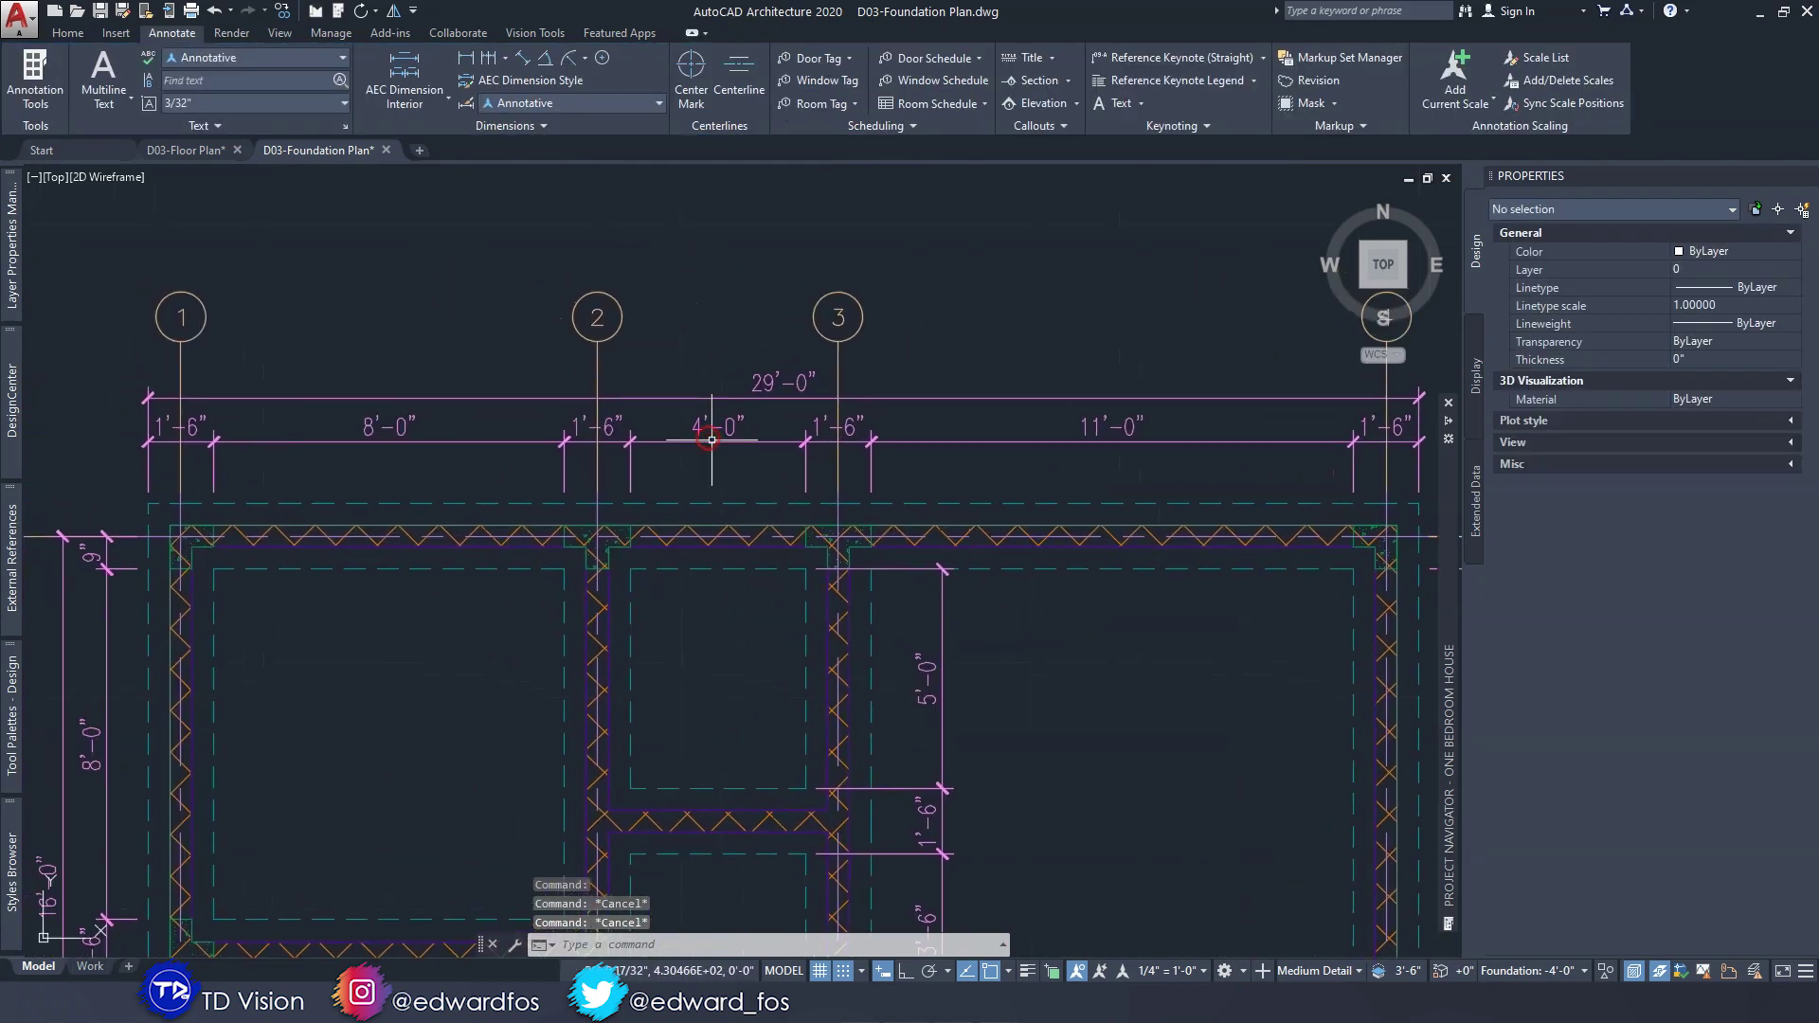
pyautogui.click(423, 106)
pyautogui.click(467, 60)
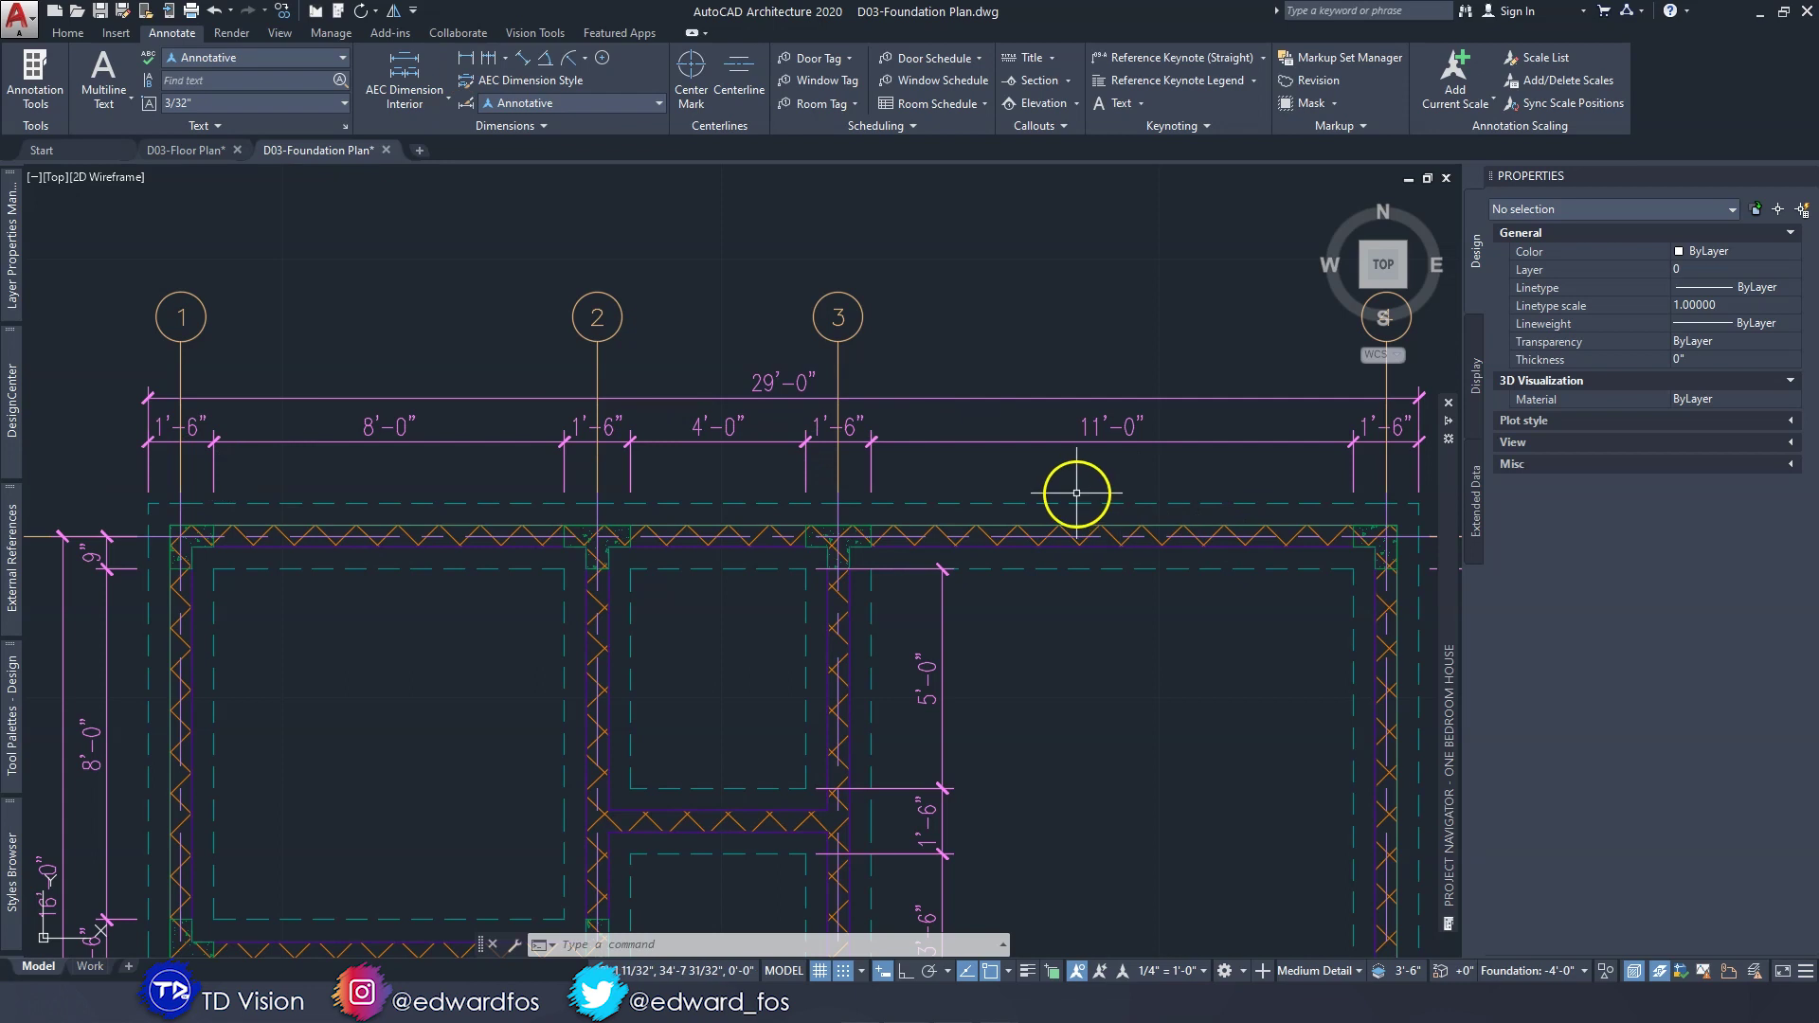
pyautogui.press('Escape')
pyautogui.press('Escape')
pyautogui.click(711, 456)
pyautogui.click(693, 431)
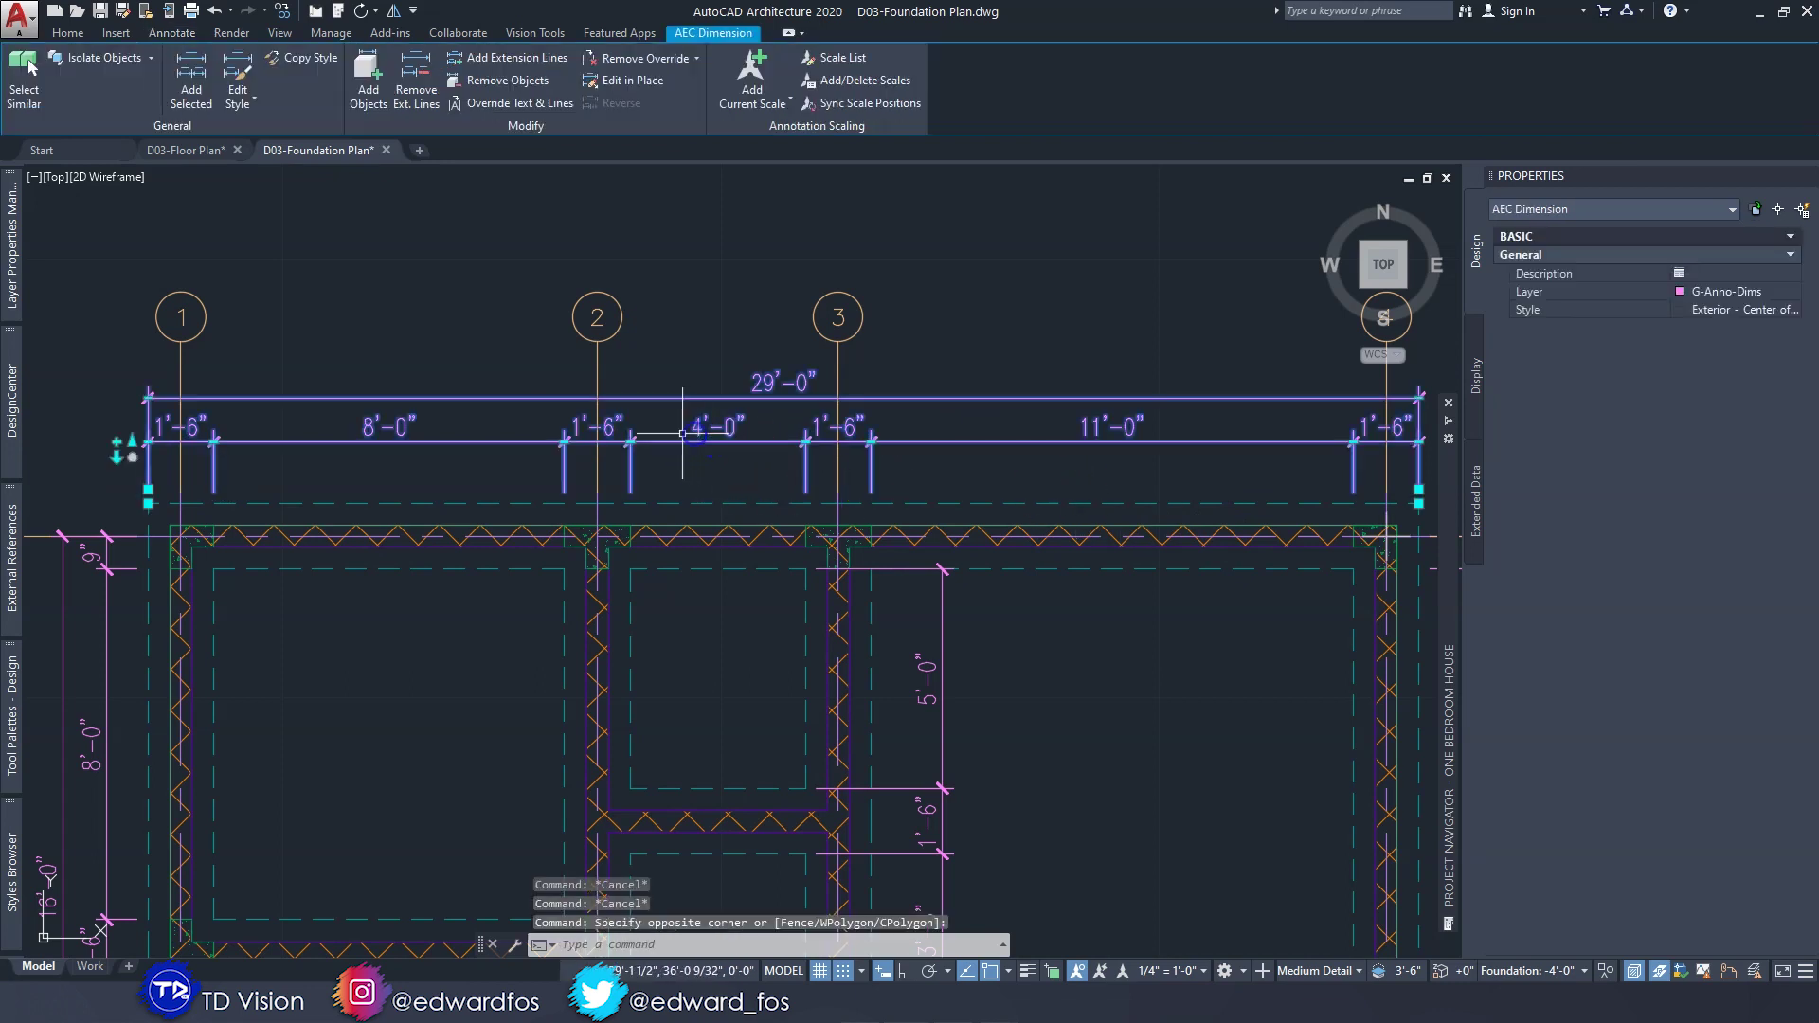
pyautogui.moveTo(744, 467)
pyautogui.mouseDown(button='middle')
pyautogui.moveTo(731, 445)
pyautogui.moveTo(769, 453)
pyautogui.mouseUp(button='middle')
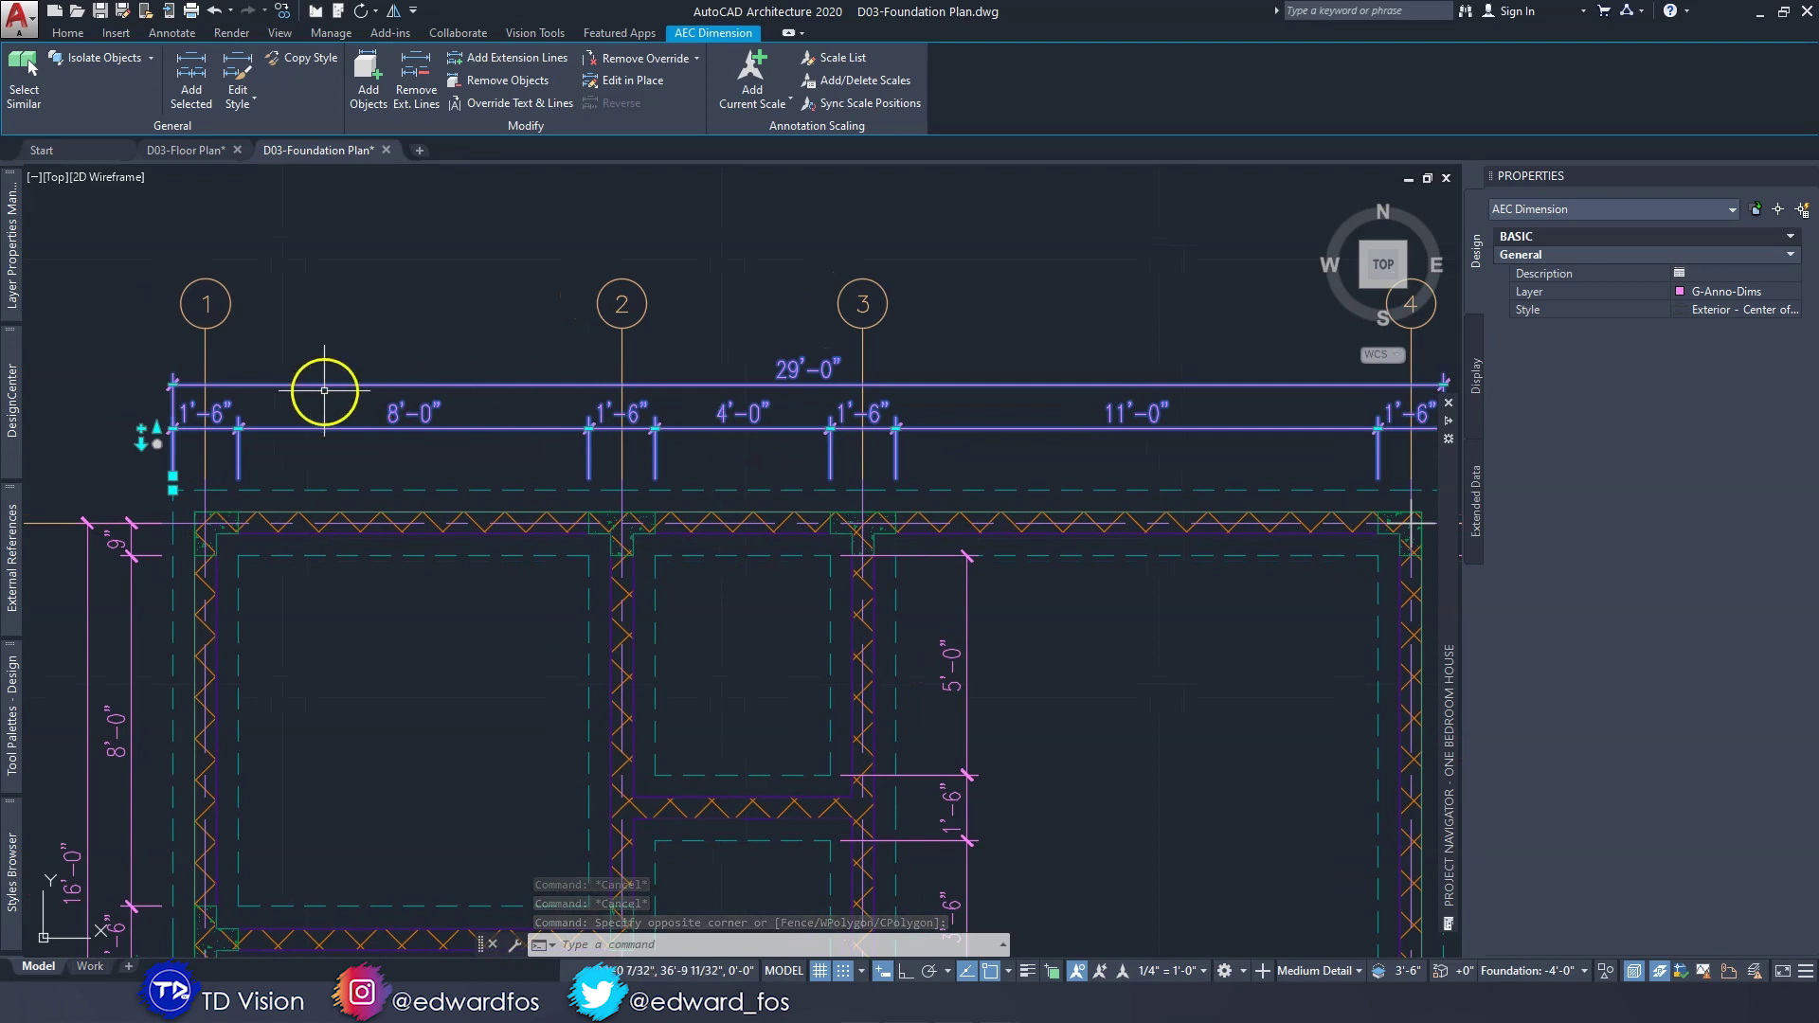
pyautogui.scroll(-3, 1128, 393)
pyautogui.moveTo(1108, 474); pyautogui.dragTo(1013, 410, button='middle')
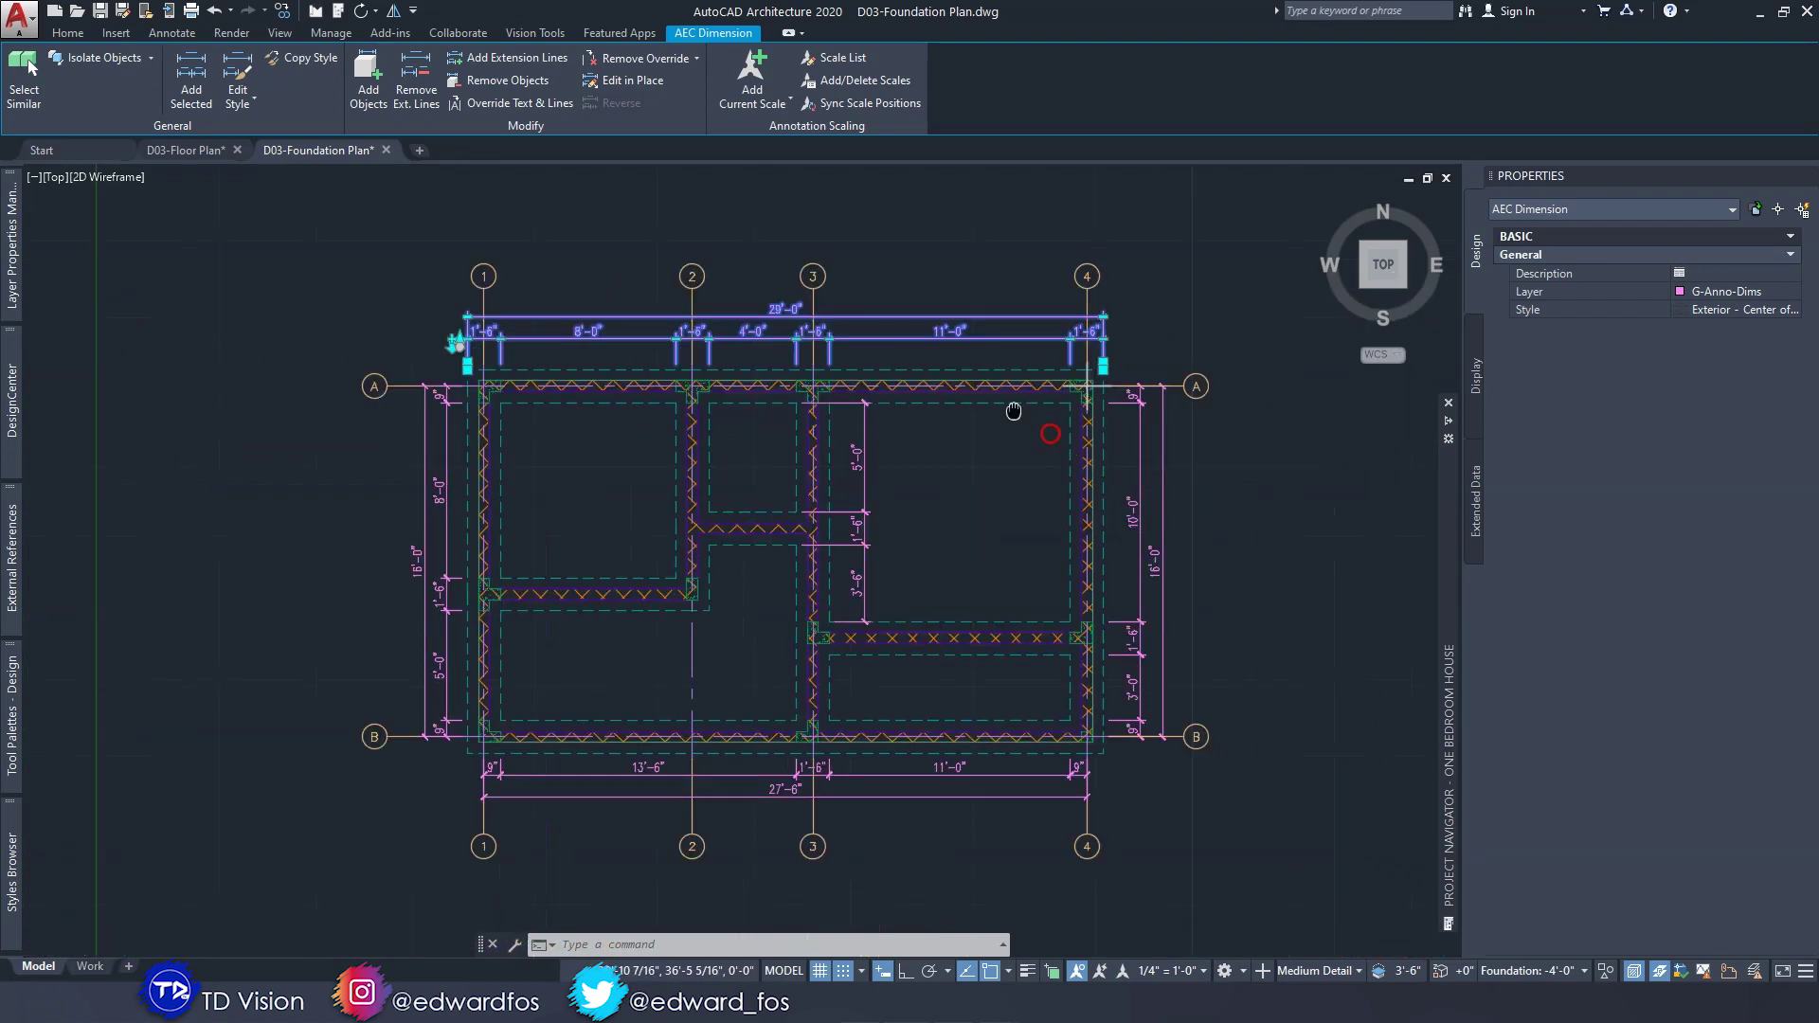
# Add extension lines at the outer footing corners beyond grid lines A and B to both dimension chains outside grid line 4.
pyautogui.scroll(4, 979, 344)
pyautogui.press('Escape')
pyautogui.click(945, 480)
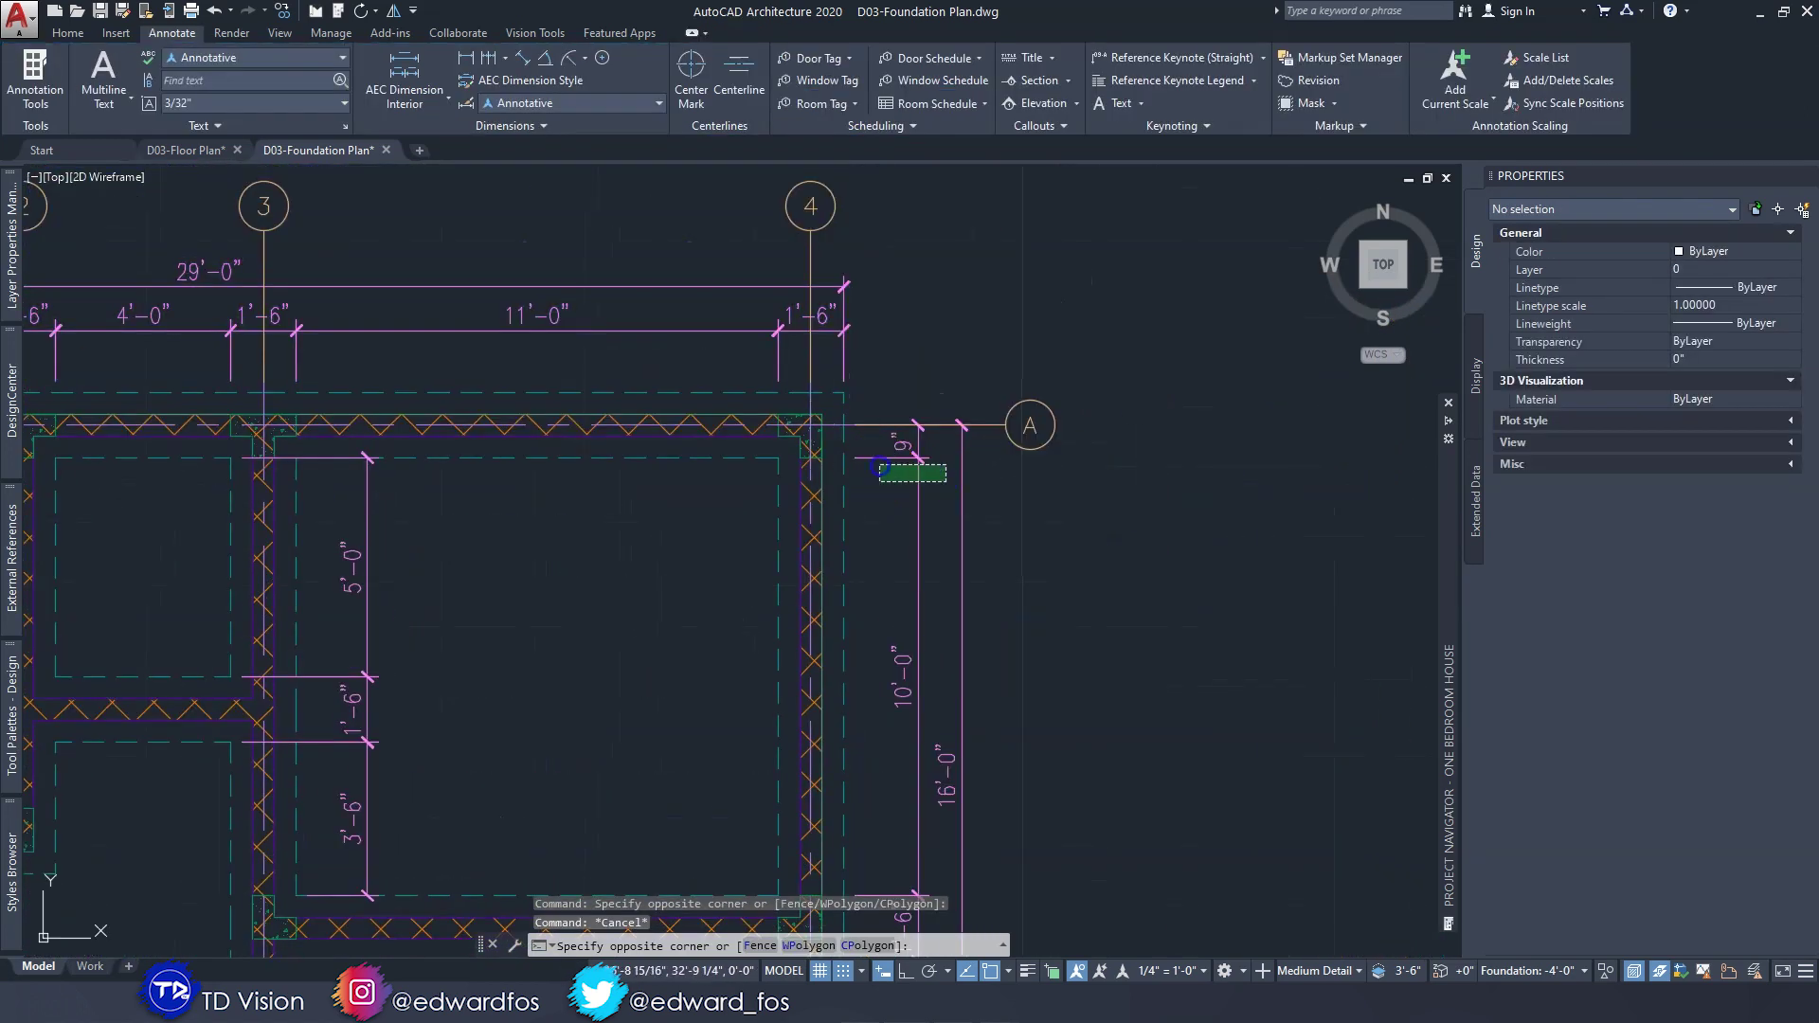
pyautogui.click(879, 465)
pyautogui.scroll(3, 903, 425)
pyautogui.click(490, 66)
pyautogui.click(783, 360)
pyautogui.click(851, 685)
pyautogui.press('Return')
pyautogui.click(998, 524)
pyautogui.press('Return')
pyautogui.click(840, 496)
# Remove the extension lines at grid lines A and B from both dimension chains outside grid line 4.
pyautogui.scroll(-5, 957, 552)
pyautogui.click(958, 552)
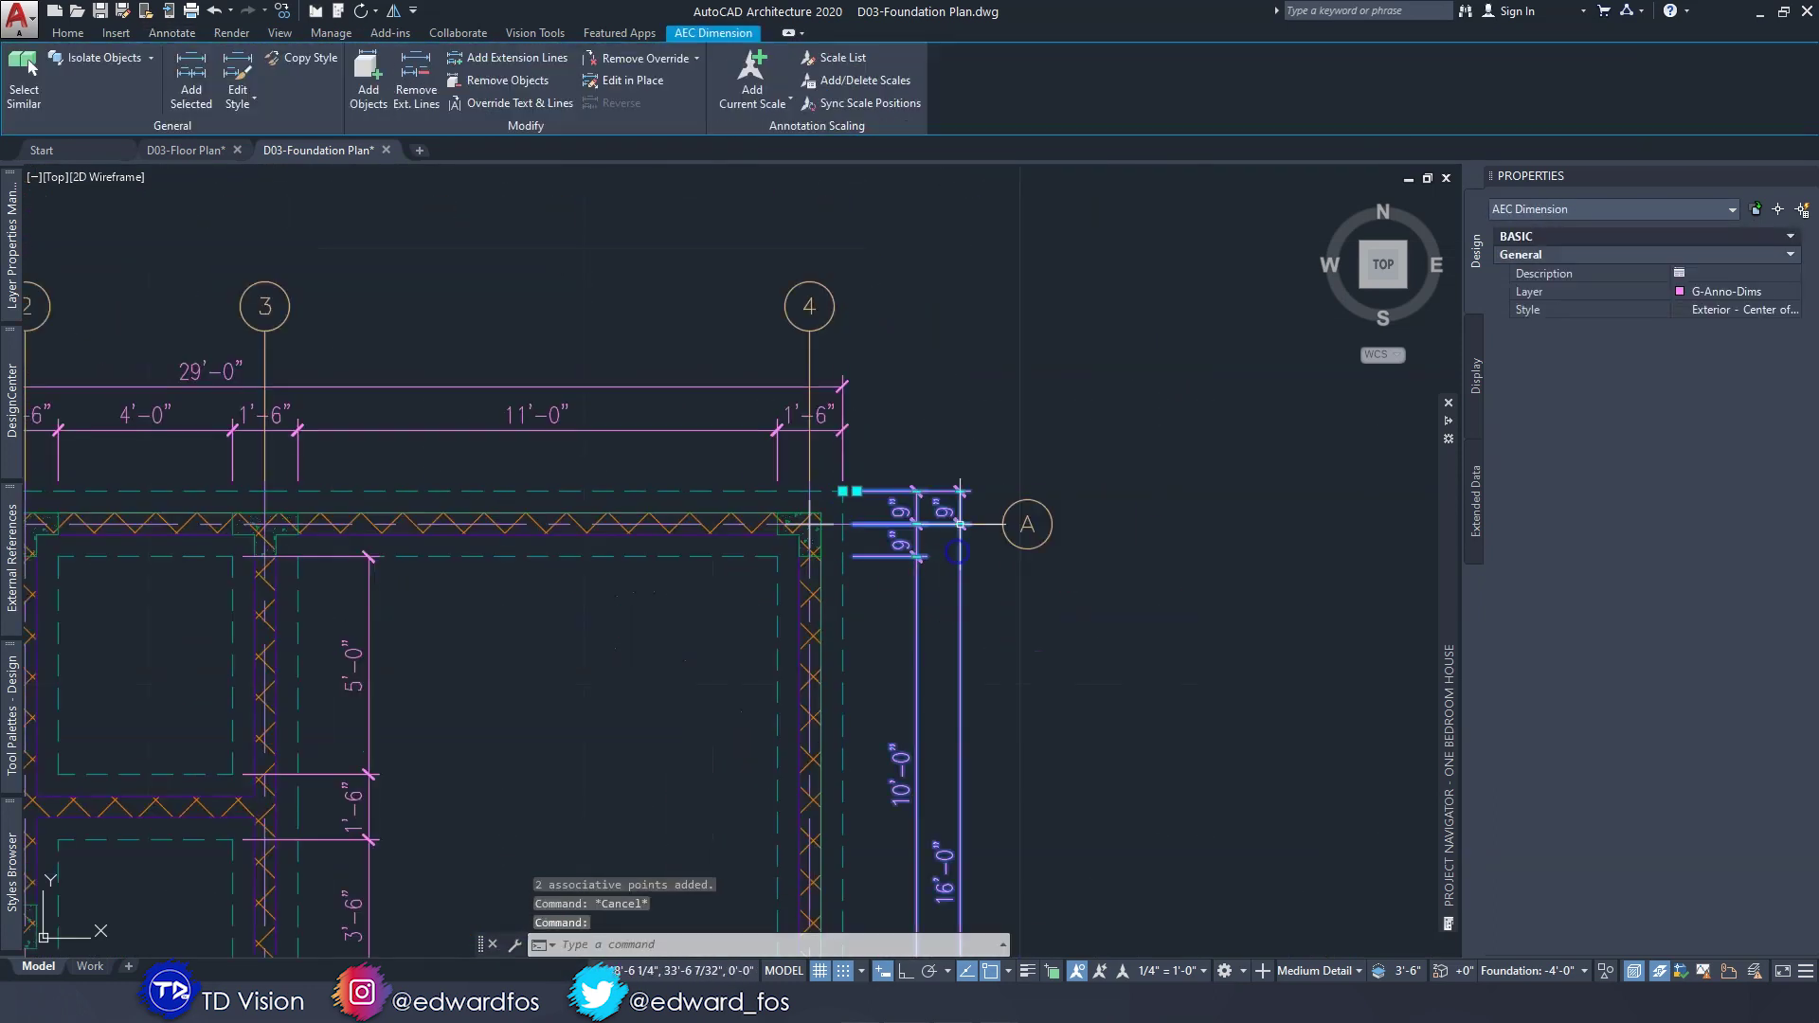
pyautogui.scroll(-5, 958, 536)
pyautogui.scroll(7, 950, 622)
pyautogui.press('Escape')
pyautogui.scroll(-4, 948, 616)
# Extend both dimension chains outside grid line B to the outer footing corners, without extension lines at grid lines 1 and 4.
pyautogui.click(869, 589)
pyautogui.click(516, 58)
pyautogui.click(1140, 504)
pyautogui.scroll(-4, 1127, 504)
pyautogui.click(603, 482)
pyautogui.press('Return')
pyautogui.click(655, 524)
pyautogui.click(477, 58)
pyautogui.click(602, 482)
pyautogui.click(1076, 472)
pyautogui.press('Return')
# Extend both dimension chains outside grid line 1 to the outer footing corners, without extension lines at grid lines A and B.
pyautogui.scroll(4, 1029, 551)
pyautogui.click(416, 81)
pyautogui.click(805, 489)
pyautogui.click(517, 58)
pyautogui.click(938, 820)
pyautogui.press('Return')
pyautogui.click(517, 58)
pyautogui.click(932, 345)
pyautogui.moveTo(958, 656); pyautogui.dragTo(965, 286, button='middle')
pyautogui.press('Return')
# Review the dimension chains on all sides and inside the foundation plan for completeness against the footing edges.
pyautogui.scroll(-4, 840, 385)
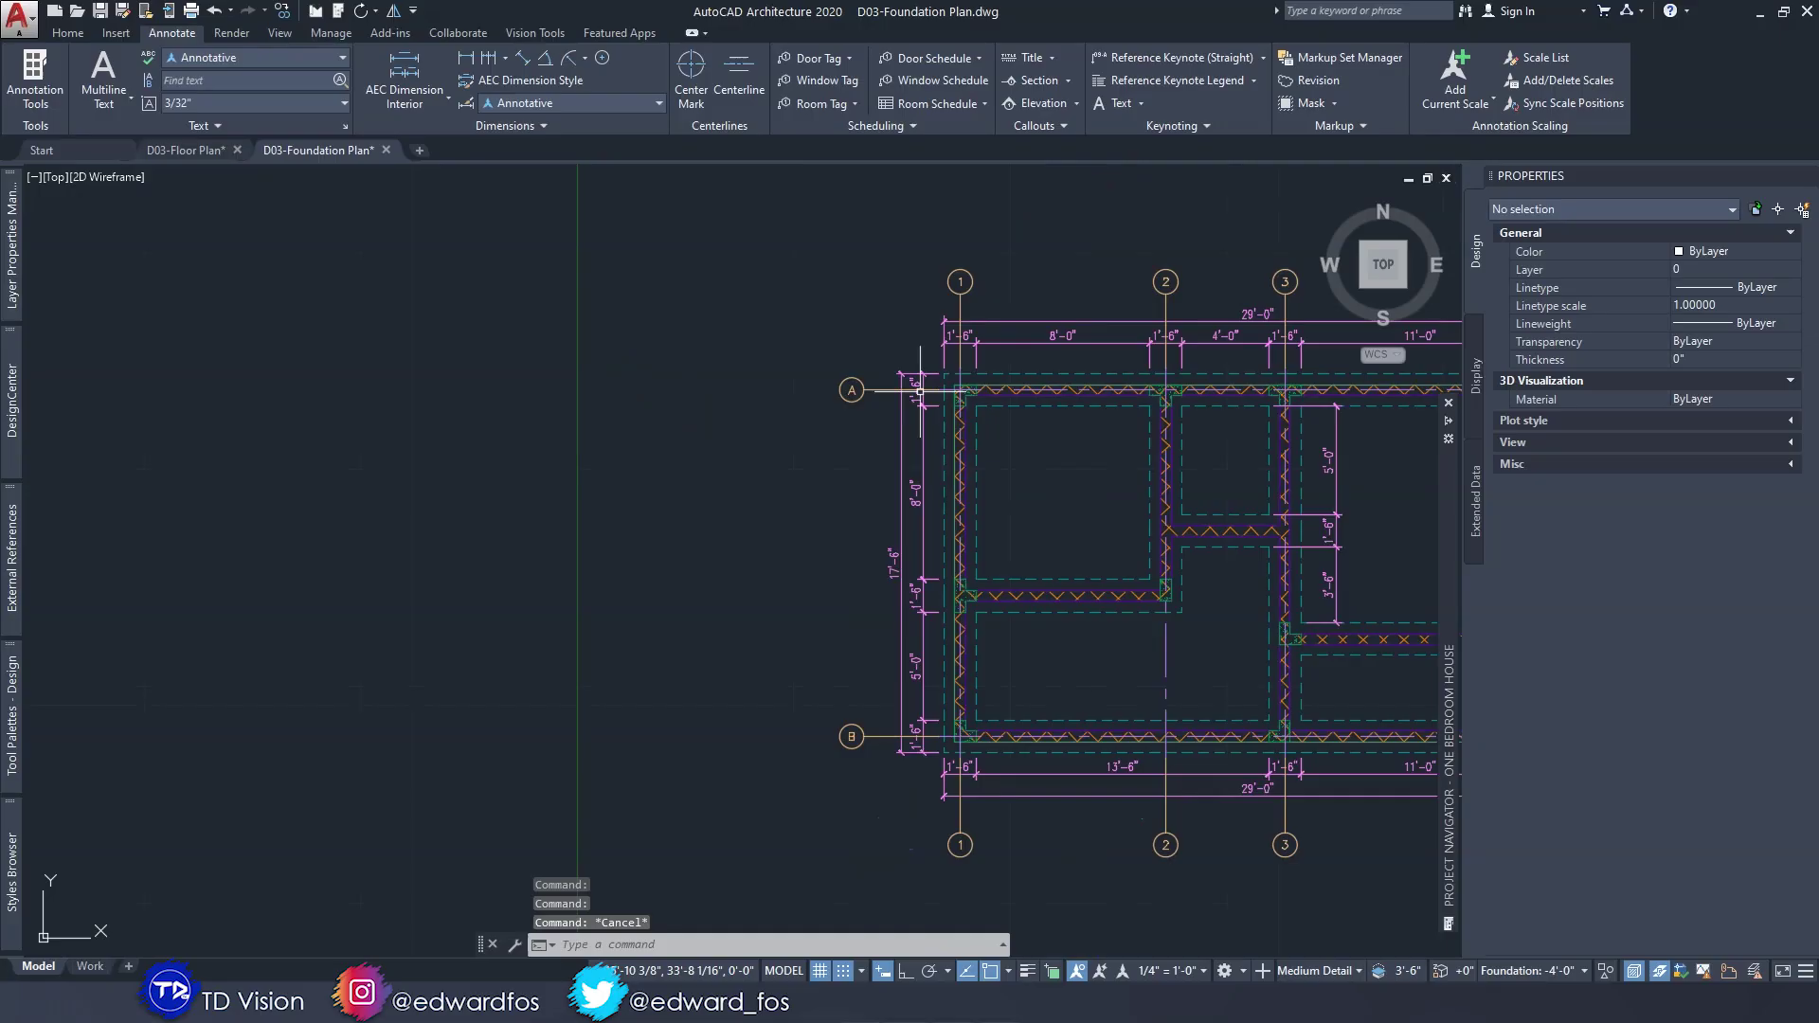
pyautogui.scroll(-3, 808, 451)
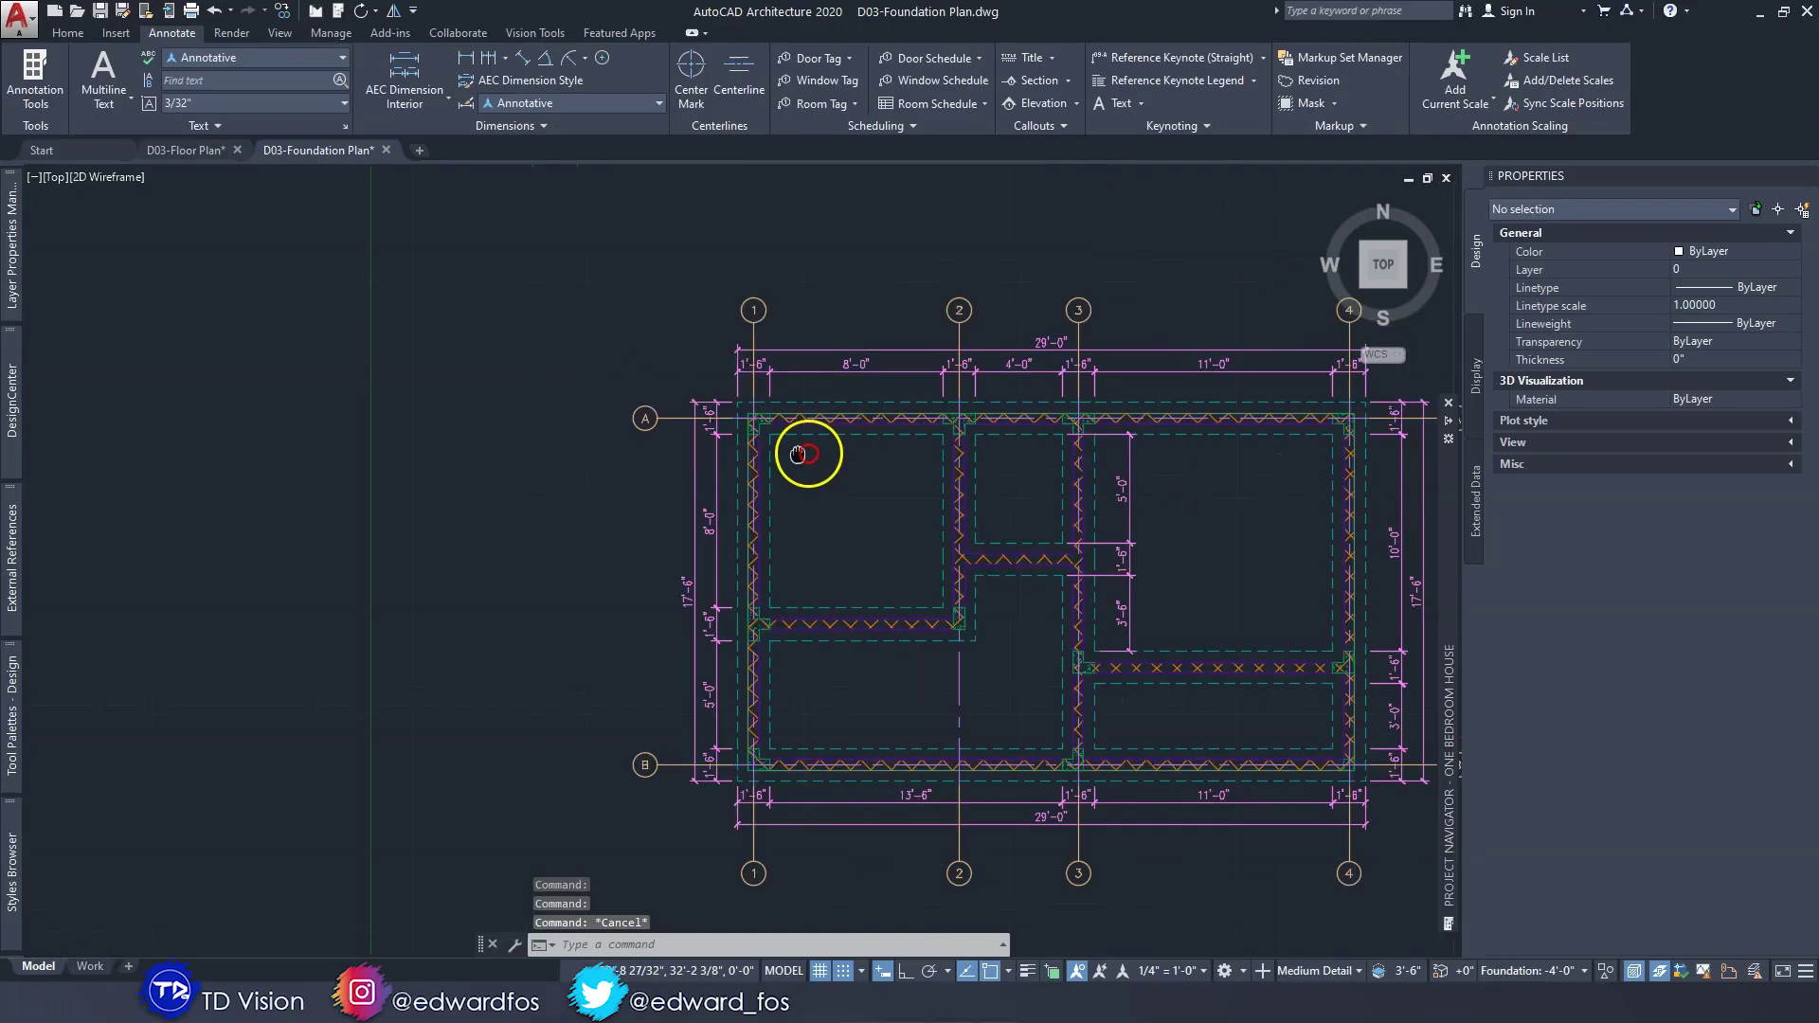
pyautogui.moveTo(808, 450); pyautogui.dragTo(687, 513, button='middle')
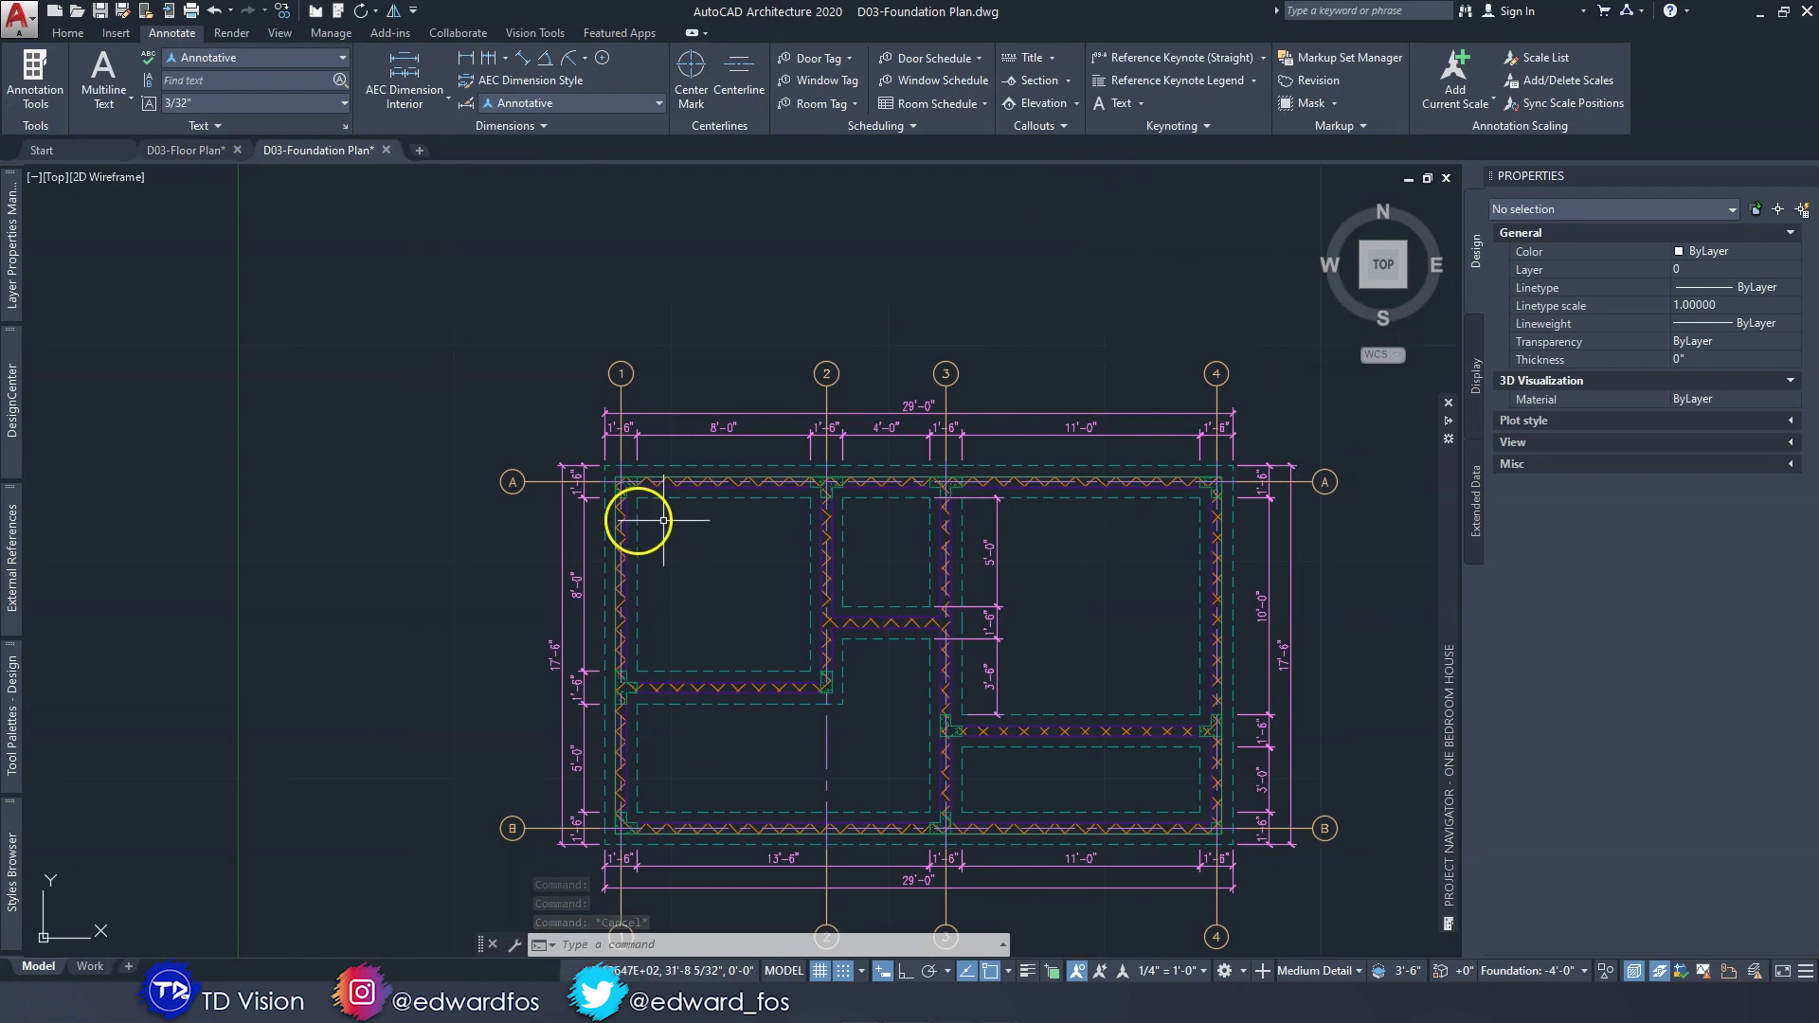
pyautogui.scroll(3, 683, 446)
pyautogui.moveTo(694, 448)
pyautogui.mouseDown(button='middle')
pyautogui.moveTo(418, 459)
pyautogui.moveTo(293, 499)
pyautogui.moveTo(551, 488)
pyautogui.mouseUp(button='middle')
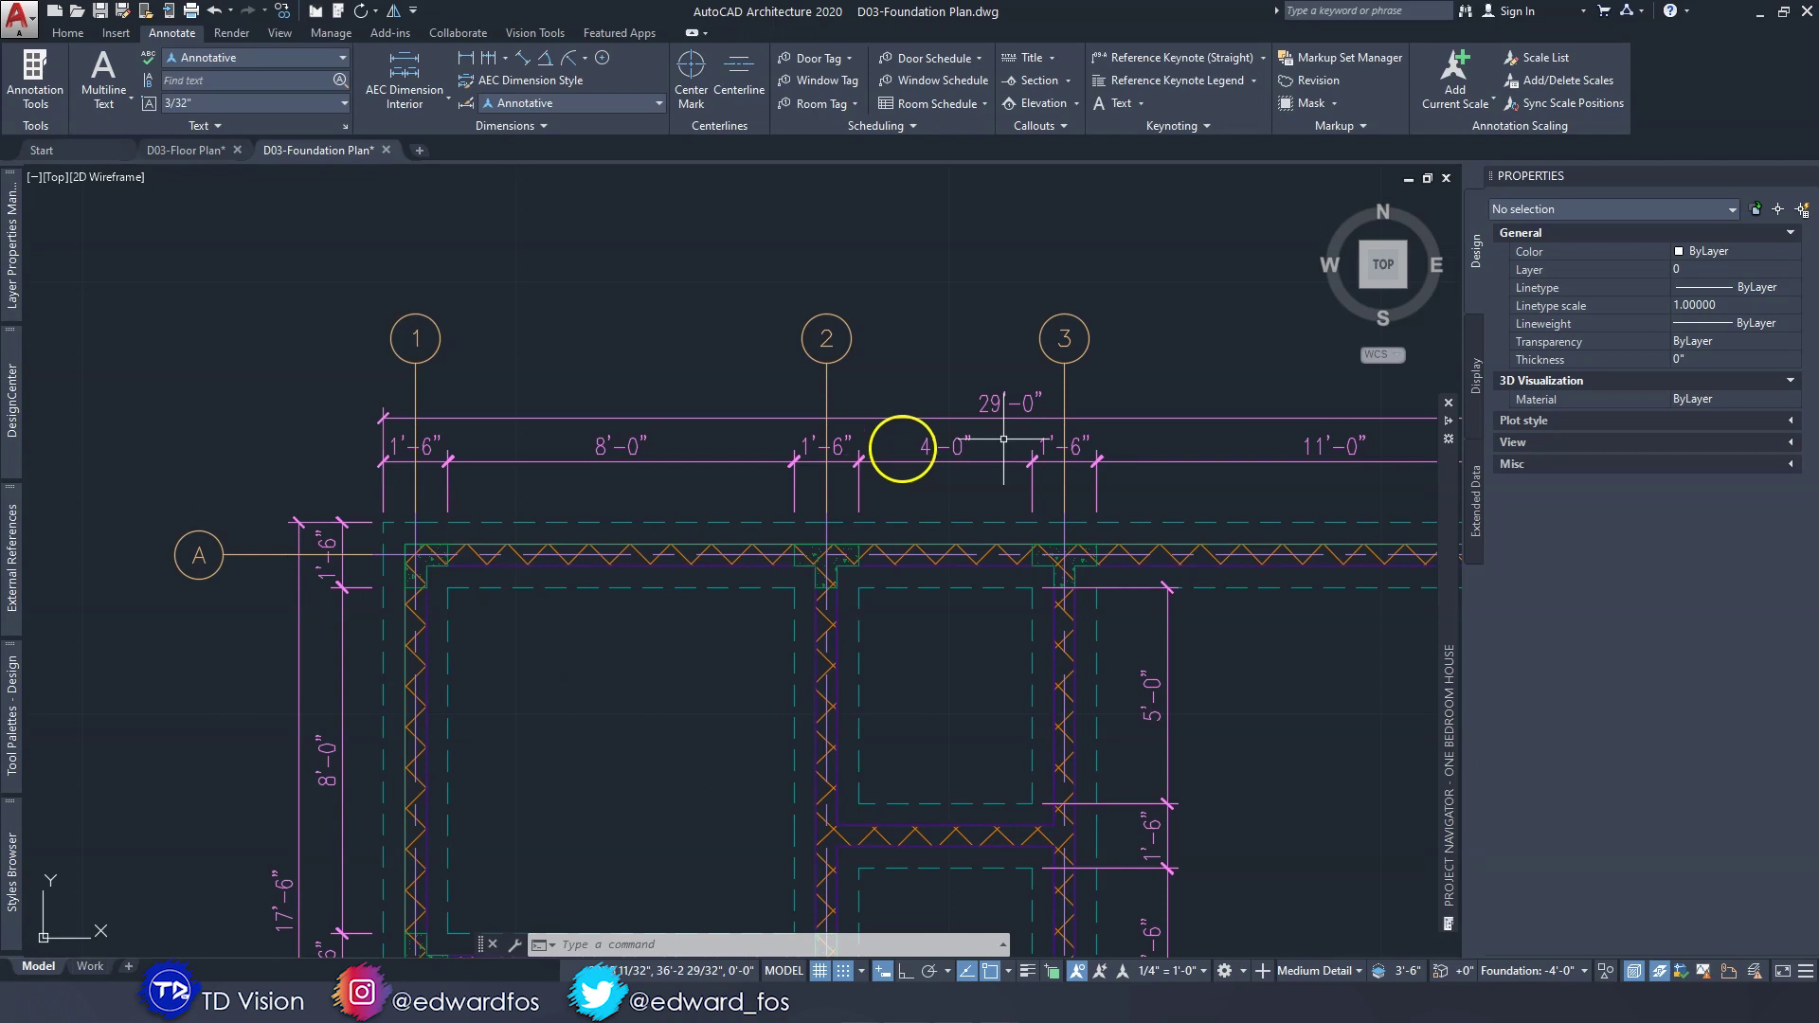
pyautogui.moveTo(1143, 556)
pyautogui.mouseDown(button='middle')
pyautogui.moveTo(487, 507)
pyautogui.moveTo(585, 389)
pyautogui.moveTo(786, 332)
pyautogui.mouseUp(button='middle')
pyautogui.scroll(-3, 786, 332)
pyautogui.scroll(3, 1019, 641)
pyautogui.moveTo(703, 620); pyautogui.dragTo(1235, 523, button='middle')
pyautogui.moveTo(709, 497); pyautogui.dragTo(705, 770, button='middle')
pyautogui.moveTo(797, 374)
pyautogui.mouseDown(button='middle')
pyautogui.moveTo(763, 445)
pyautogui.moveTo(759, 333)
pyautogui.mouseUp(button='middle')
pyautogui.scroll(-3, 824, 389)
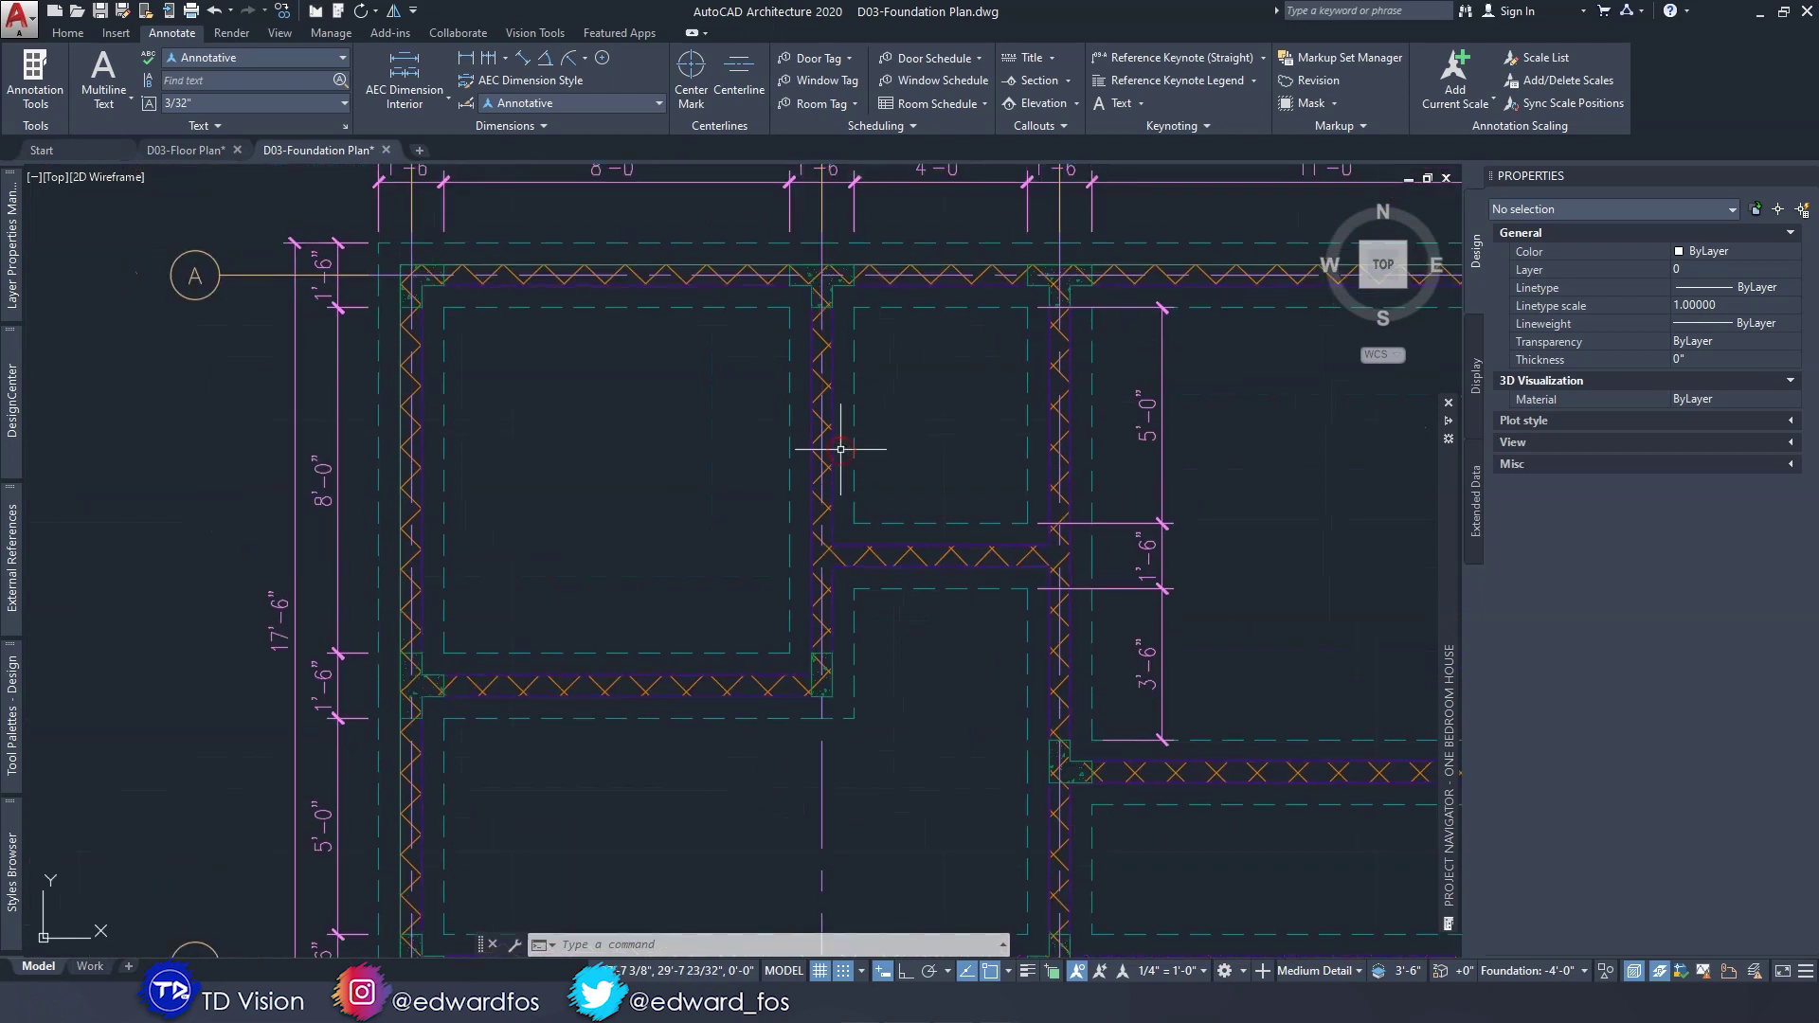
pyautogui.scroll(-2, 841, 449)
pyautogui.moveTo(1047, 508); pyautogui.dragTo(948, 504, button='middle')
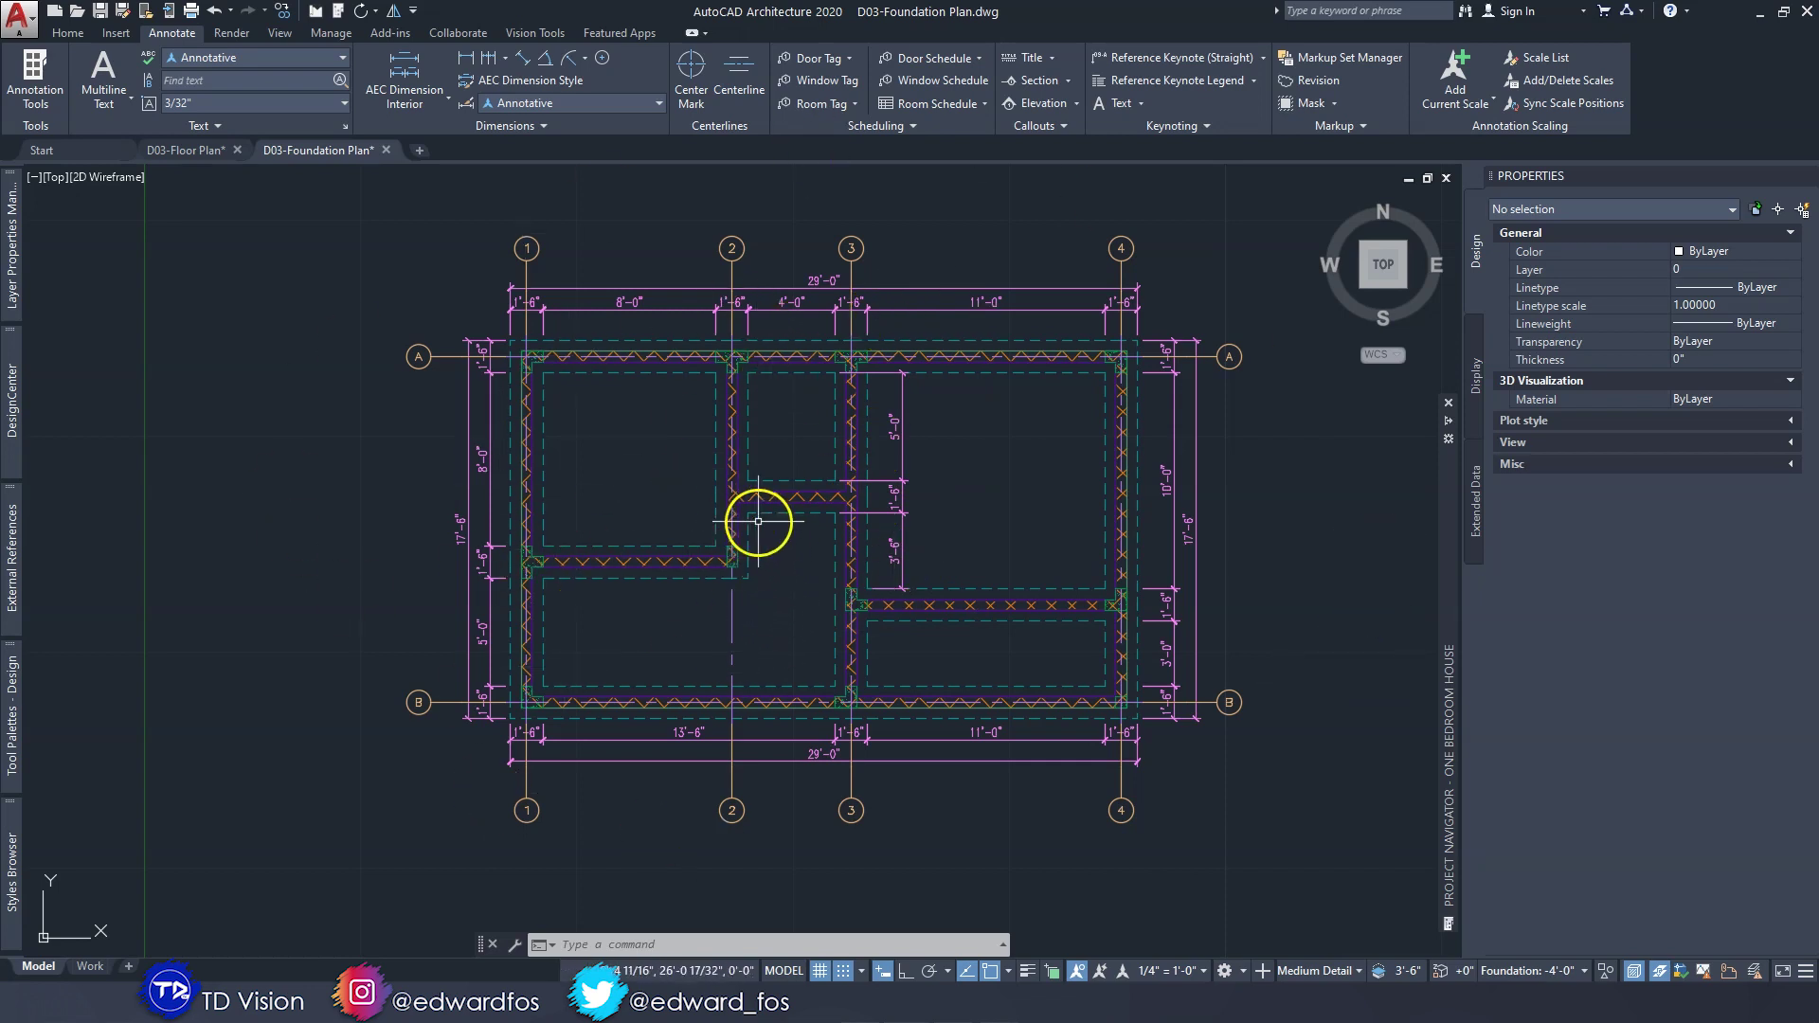
pyautogui.moveTo(758, 522); pyautogui.dragTo(717, 518, button='middle')
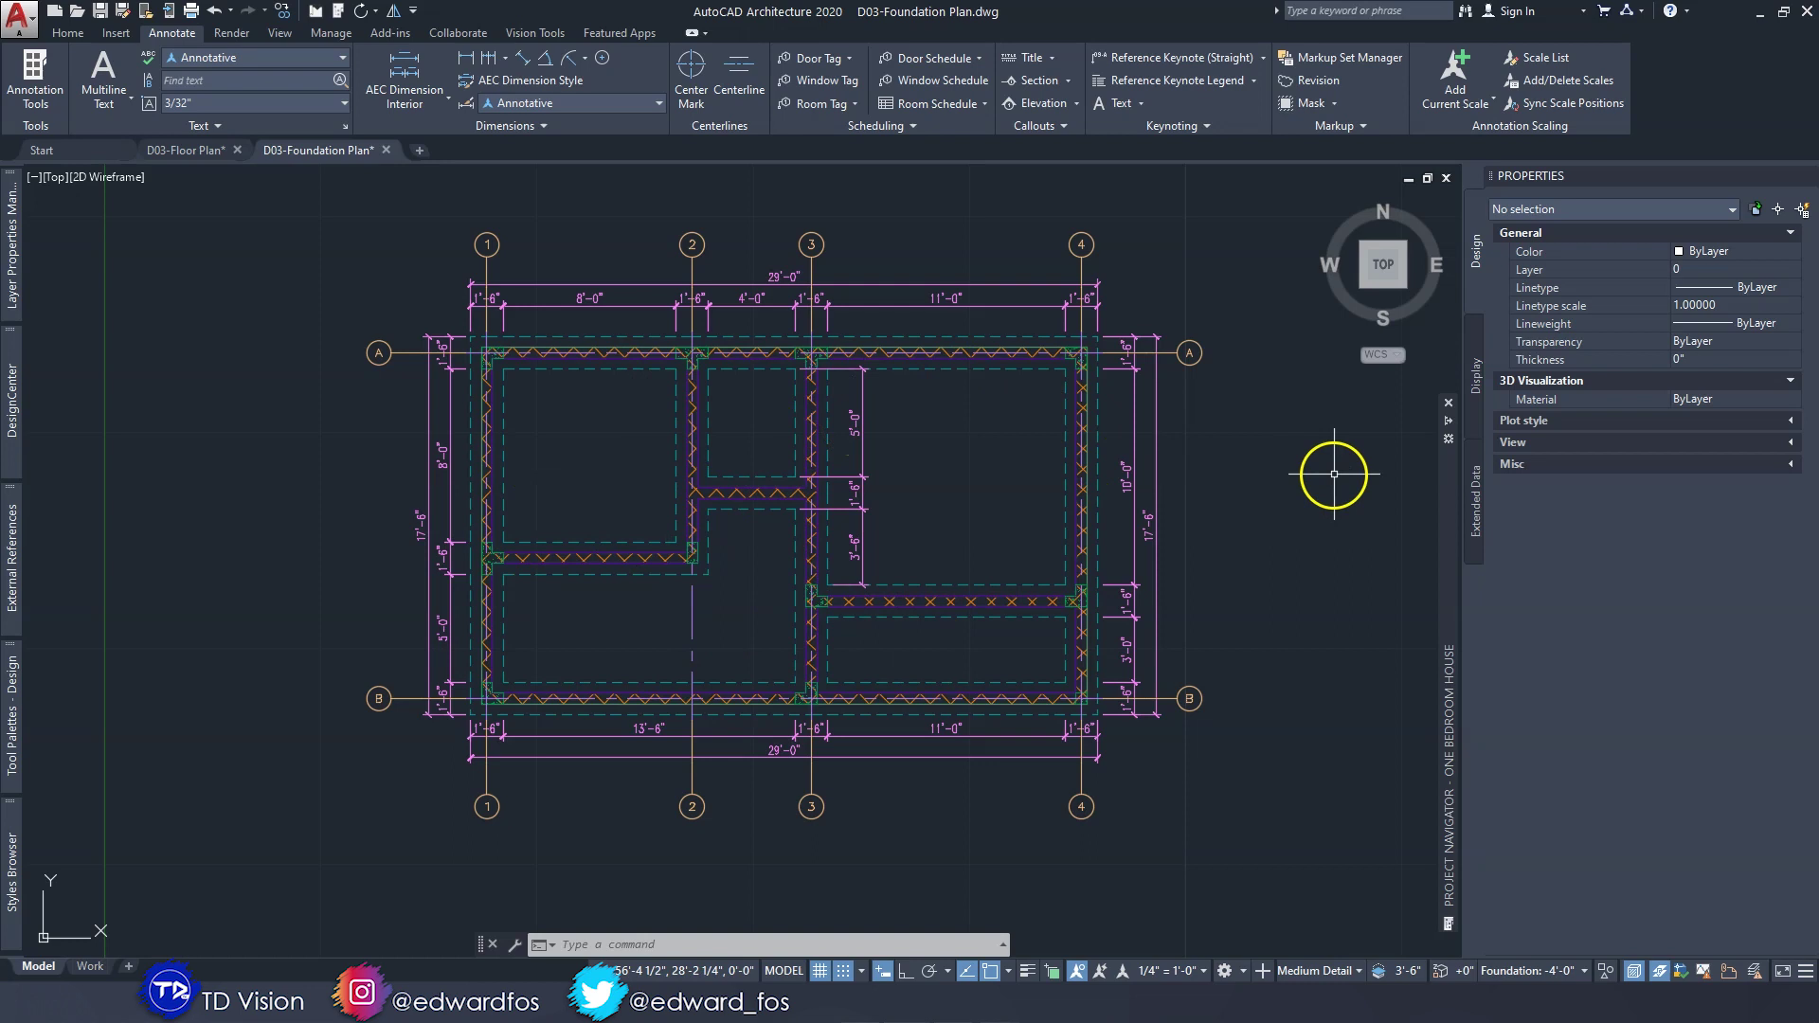
# Attach the Ground Floor construct to the foundation plan as an external reference.
pyautogui.moveTo(1452, 514)
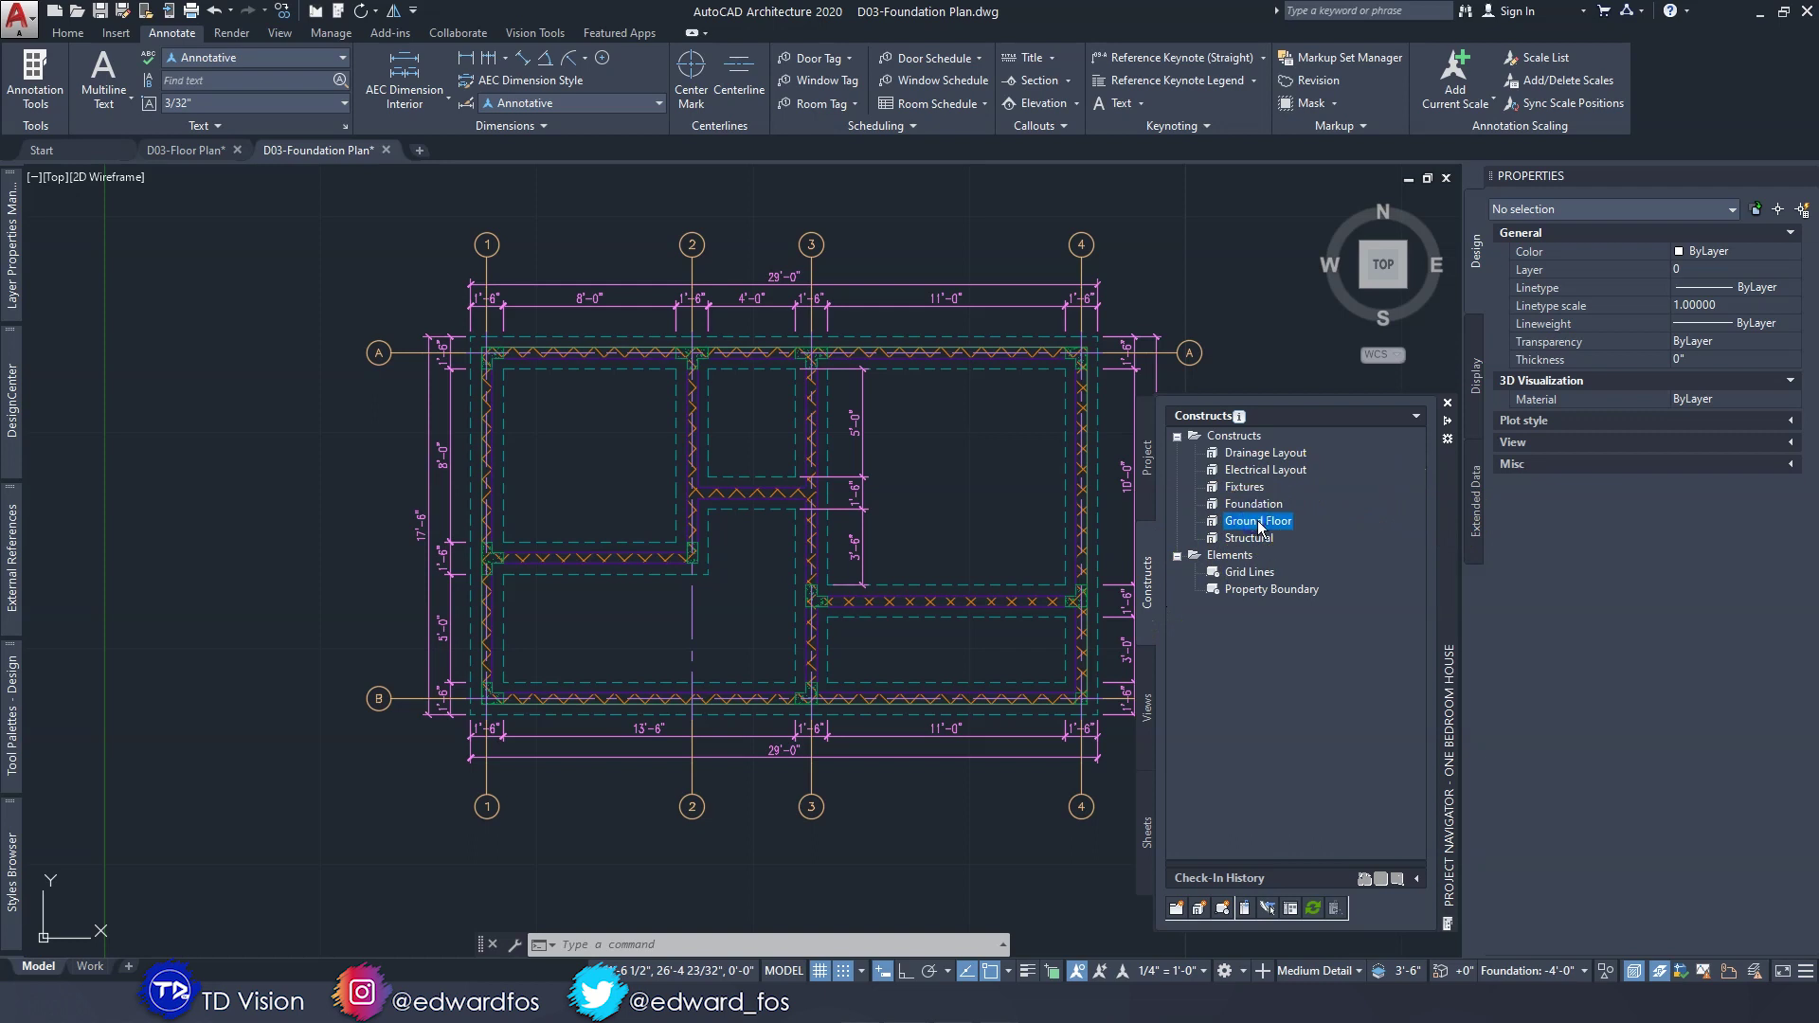
pyautogui.rightClick(1237, 522)
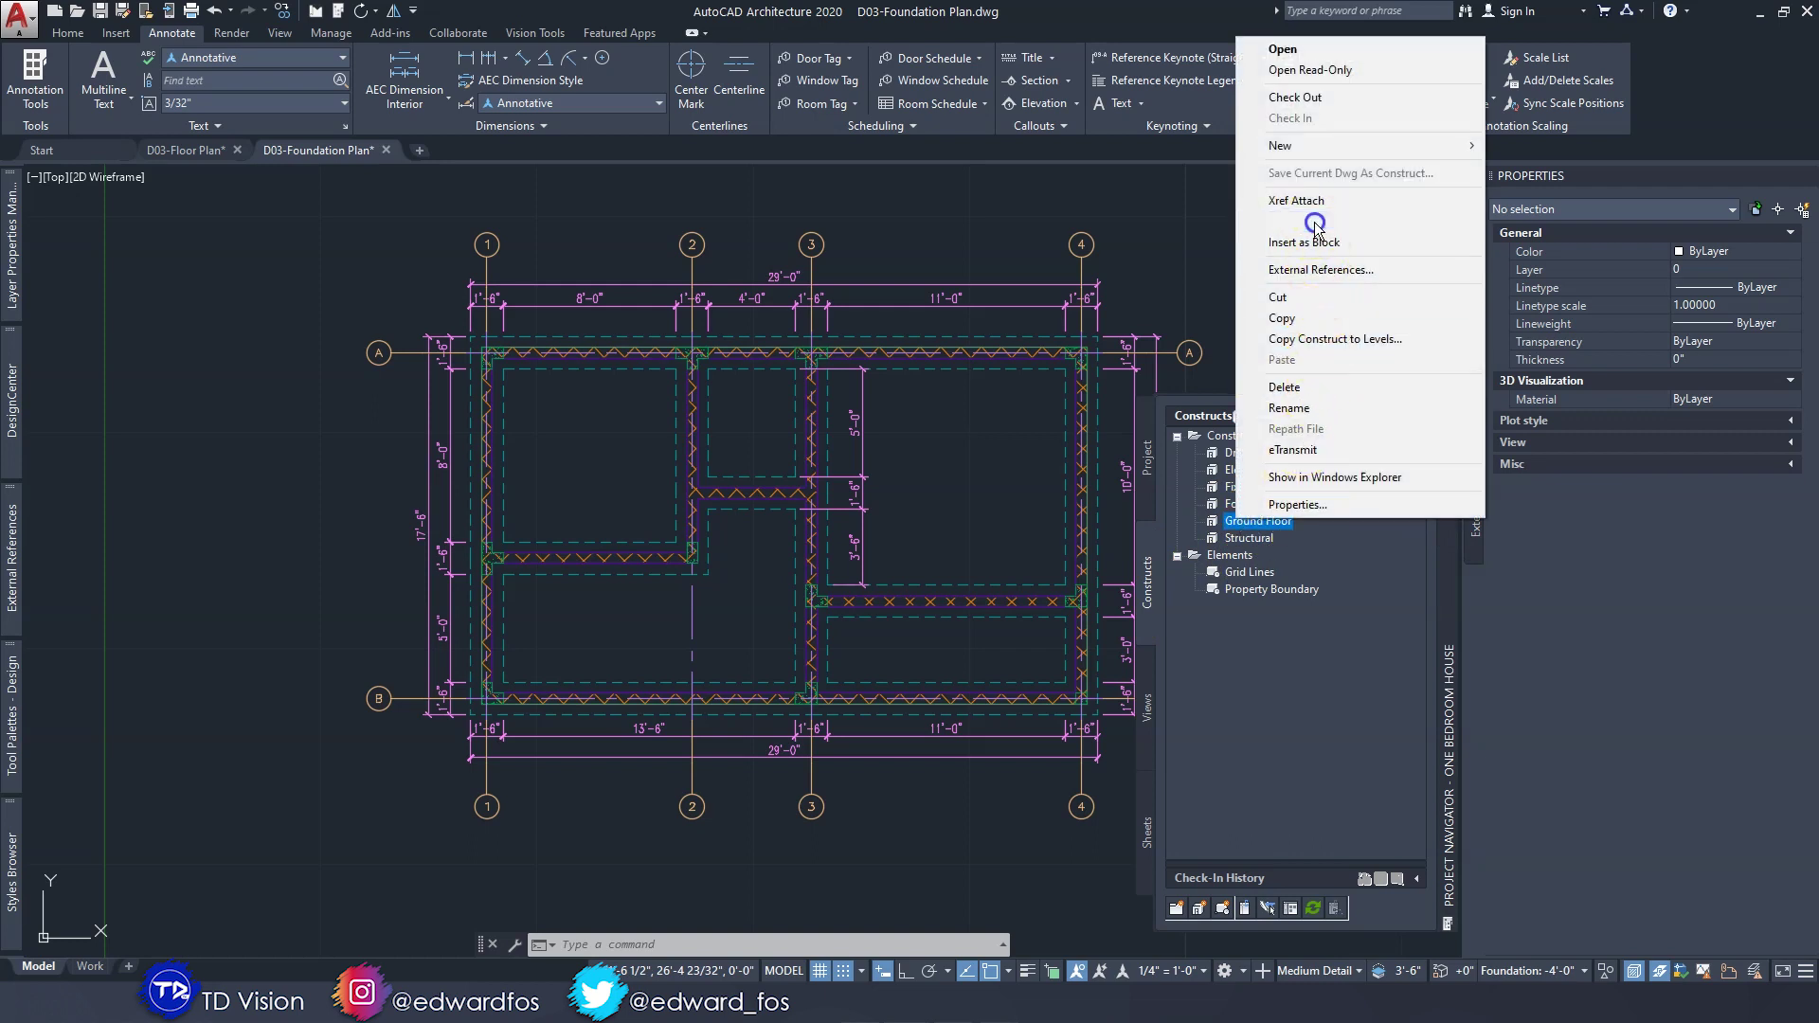
pyautogui.click(1267, 206)
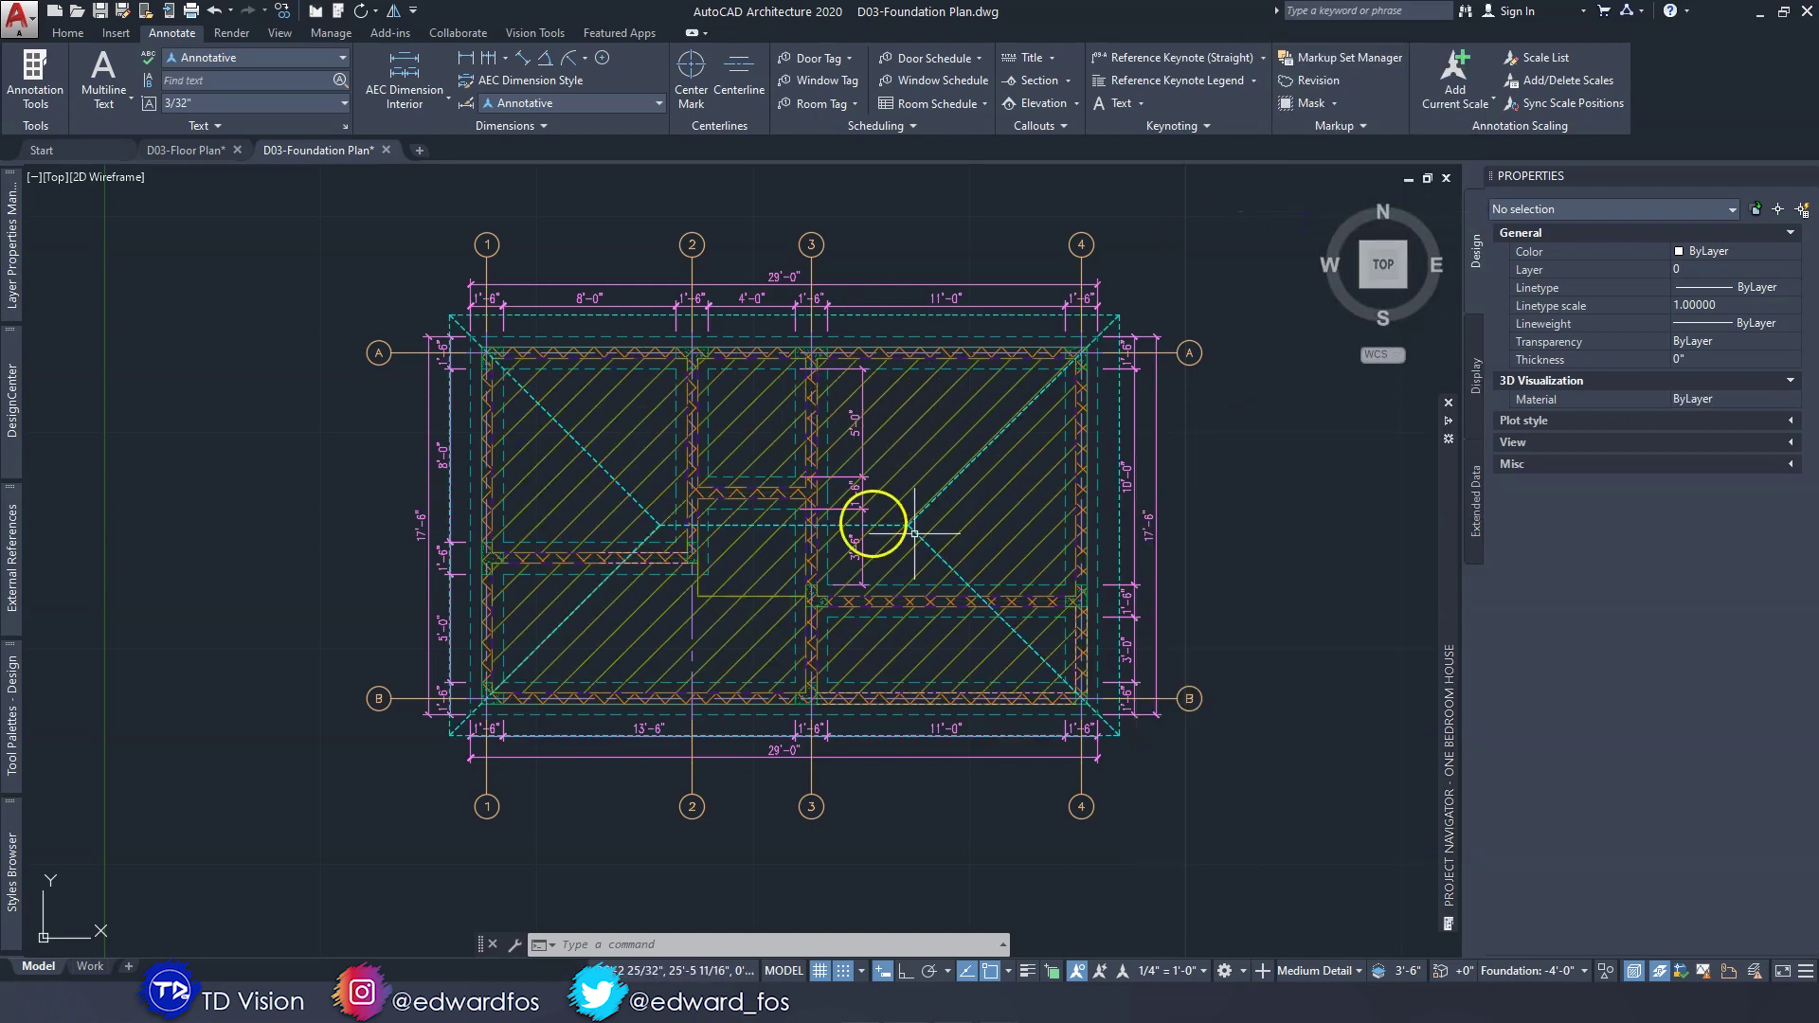
pyautogui.scroll(4, 610, 455)
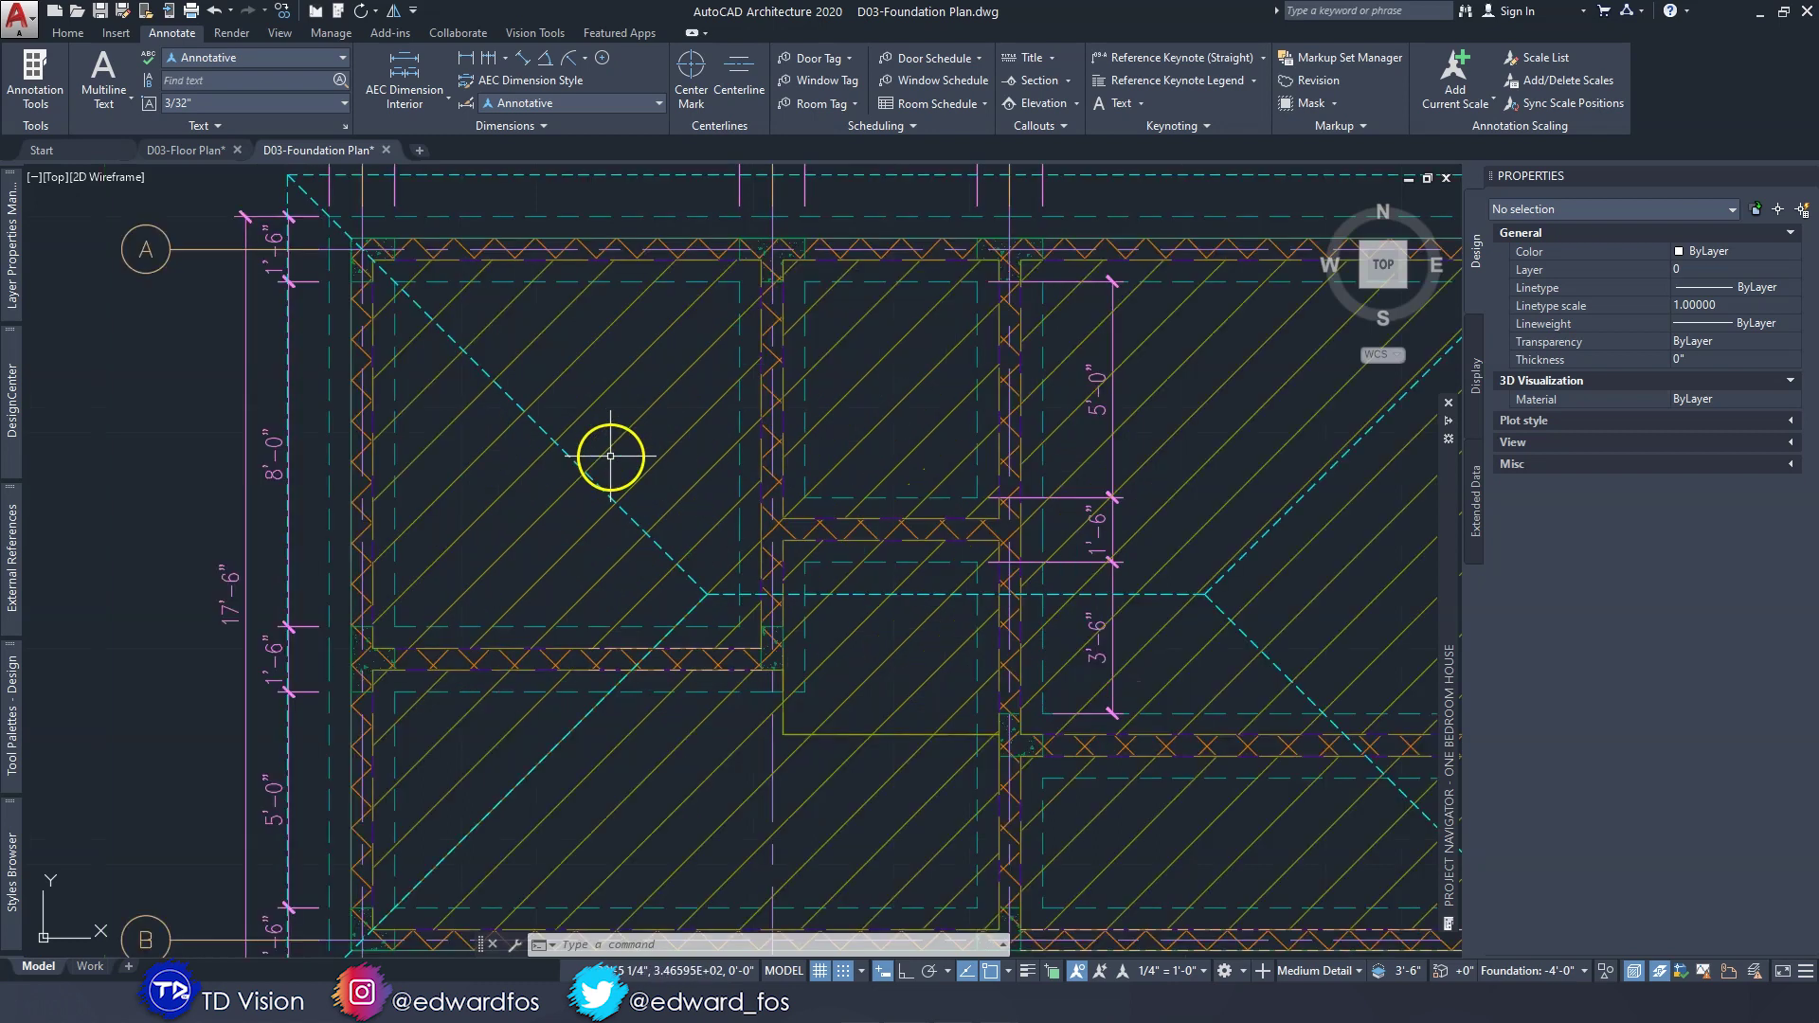
# Place a room tag in the kitchen and accept its property set data.
pyautogui.click(839, 104)
pyautogui.click(832, 134)
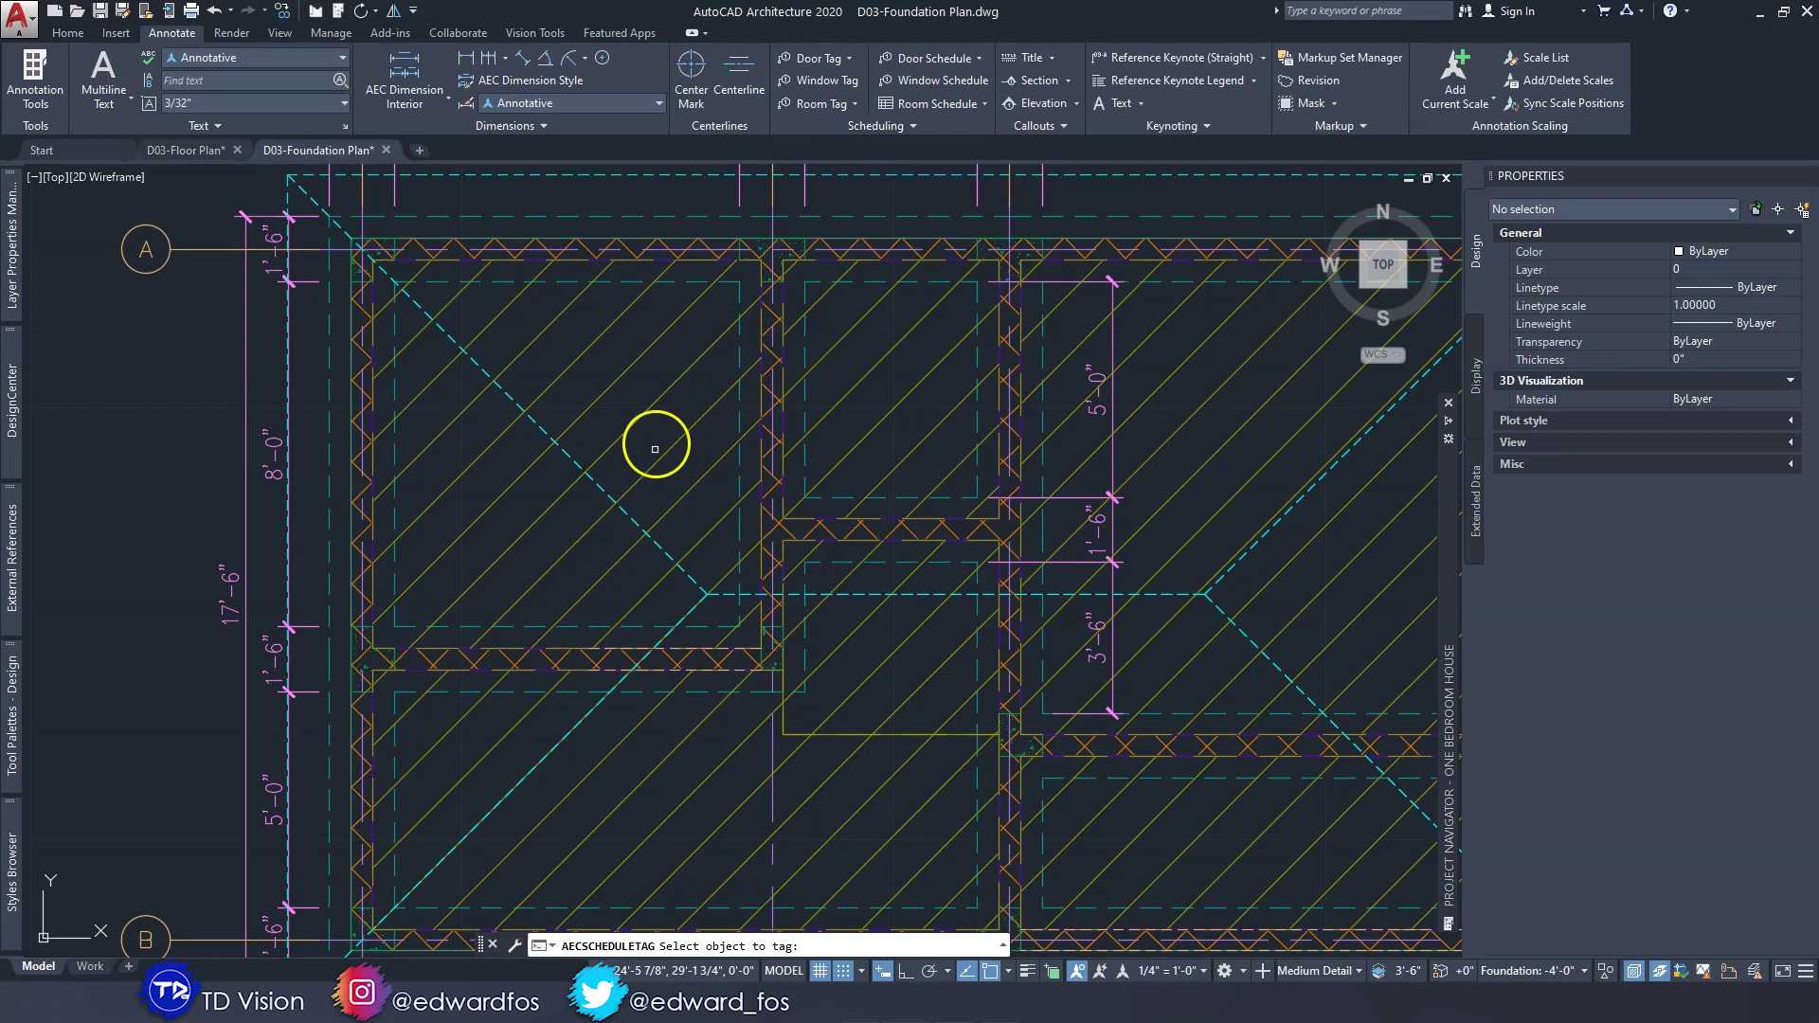
pyautogui.click(628, 429)
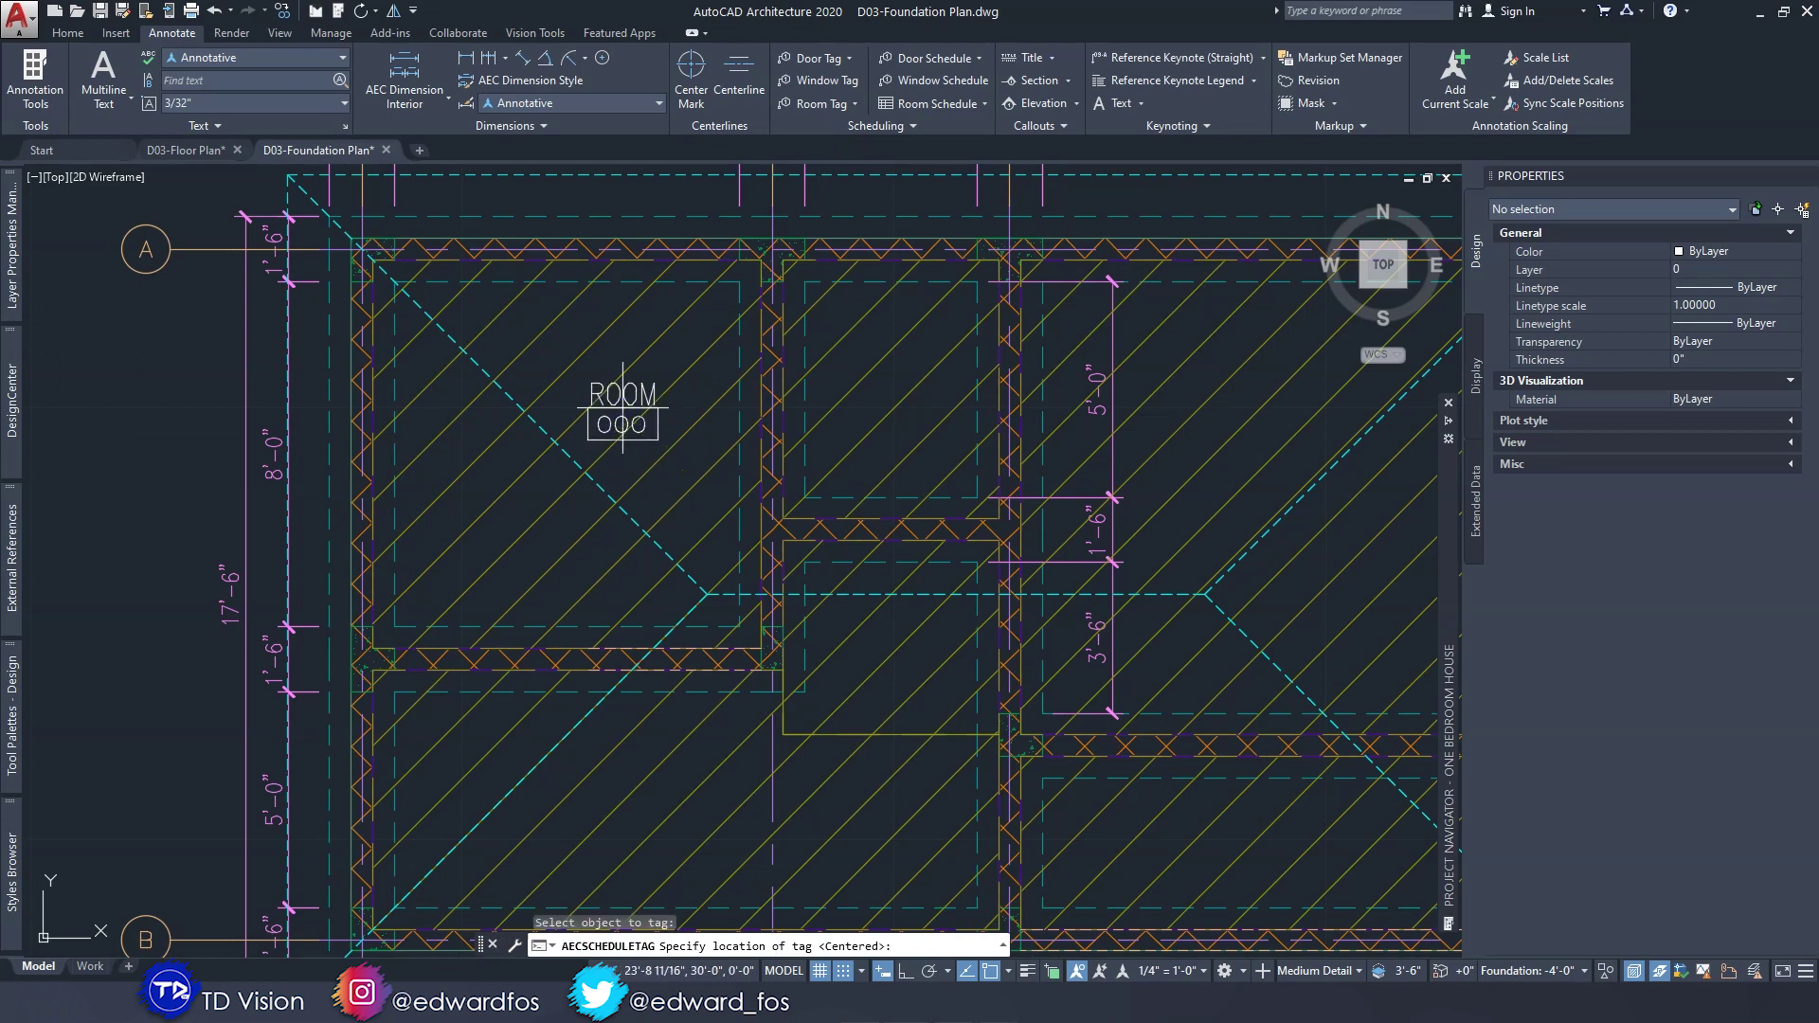
pyautogui.click(595, 436)
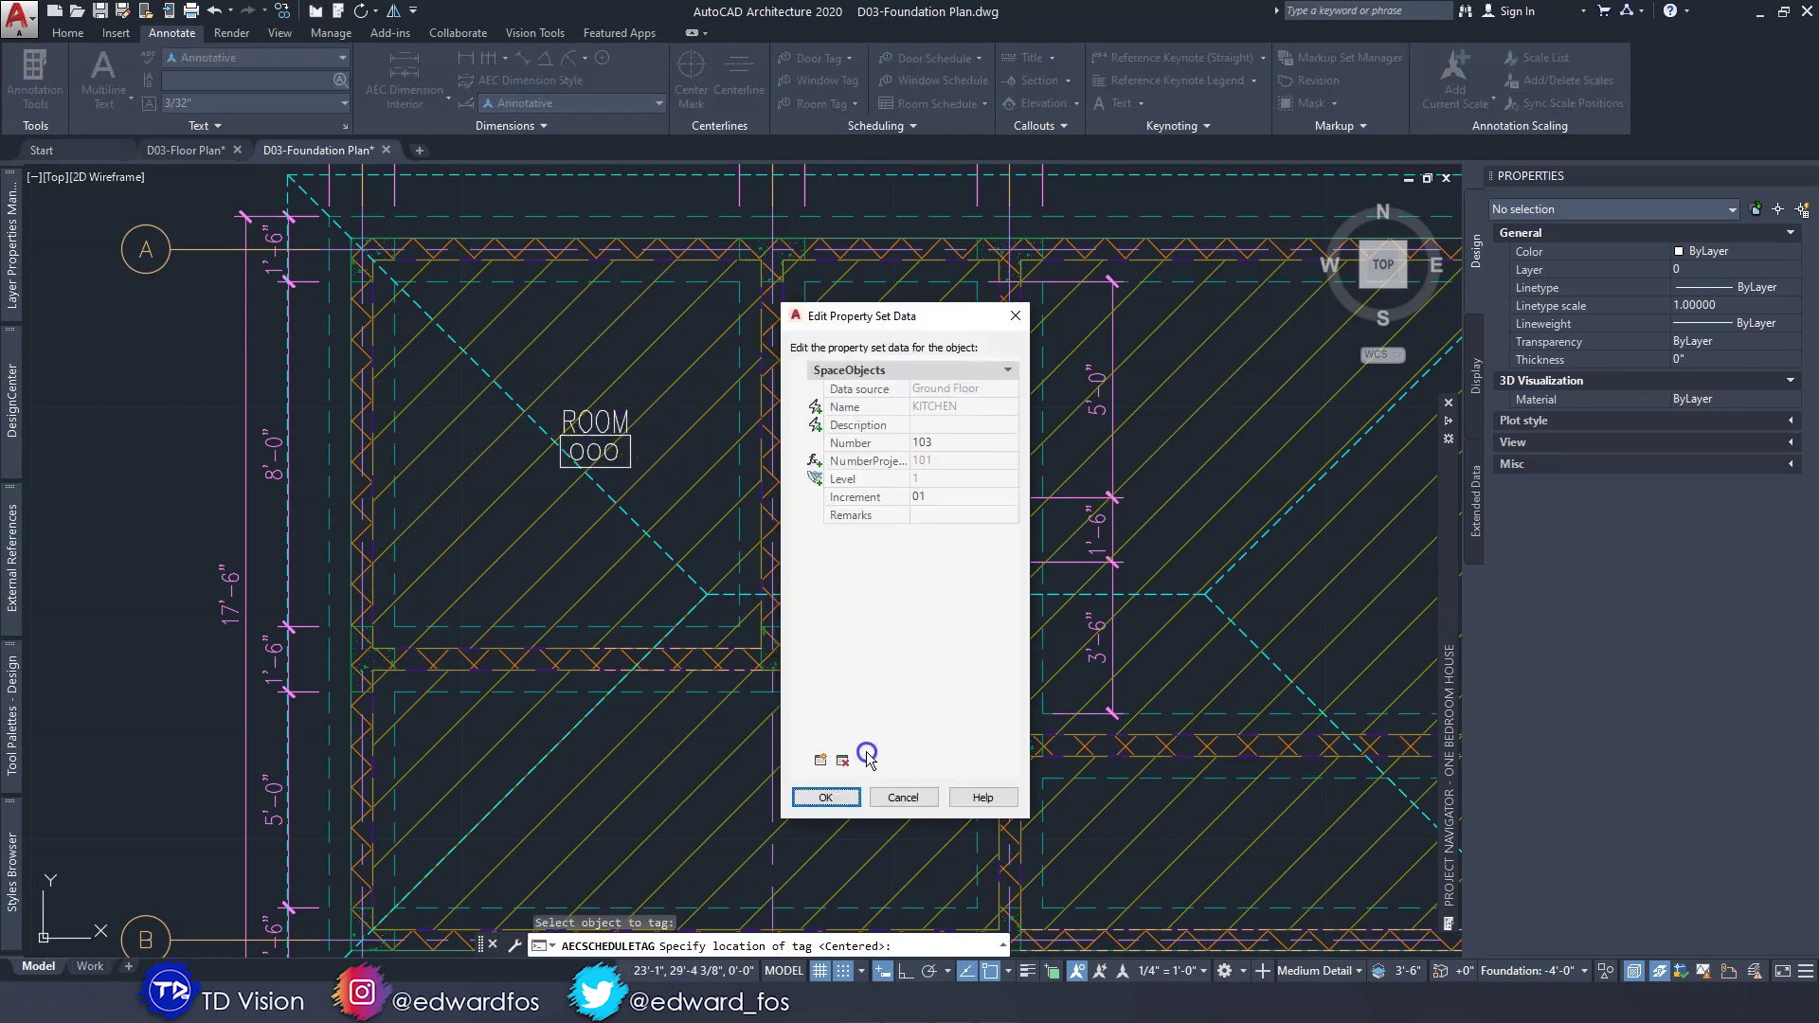
pyautogui.click(826, 797)
# Place room tags in the bathroom, passage, bedroom, living and porch spaces, accepting the property set data for each.
pyautogui.click(885, 416)
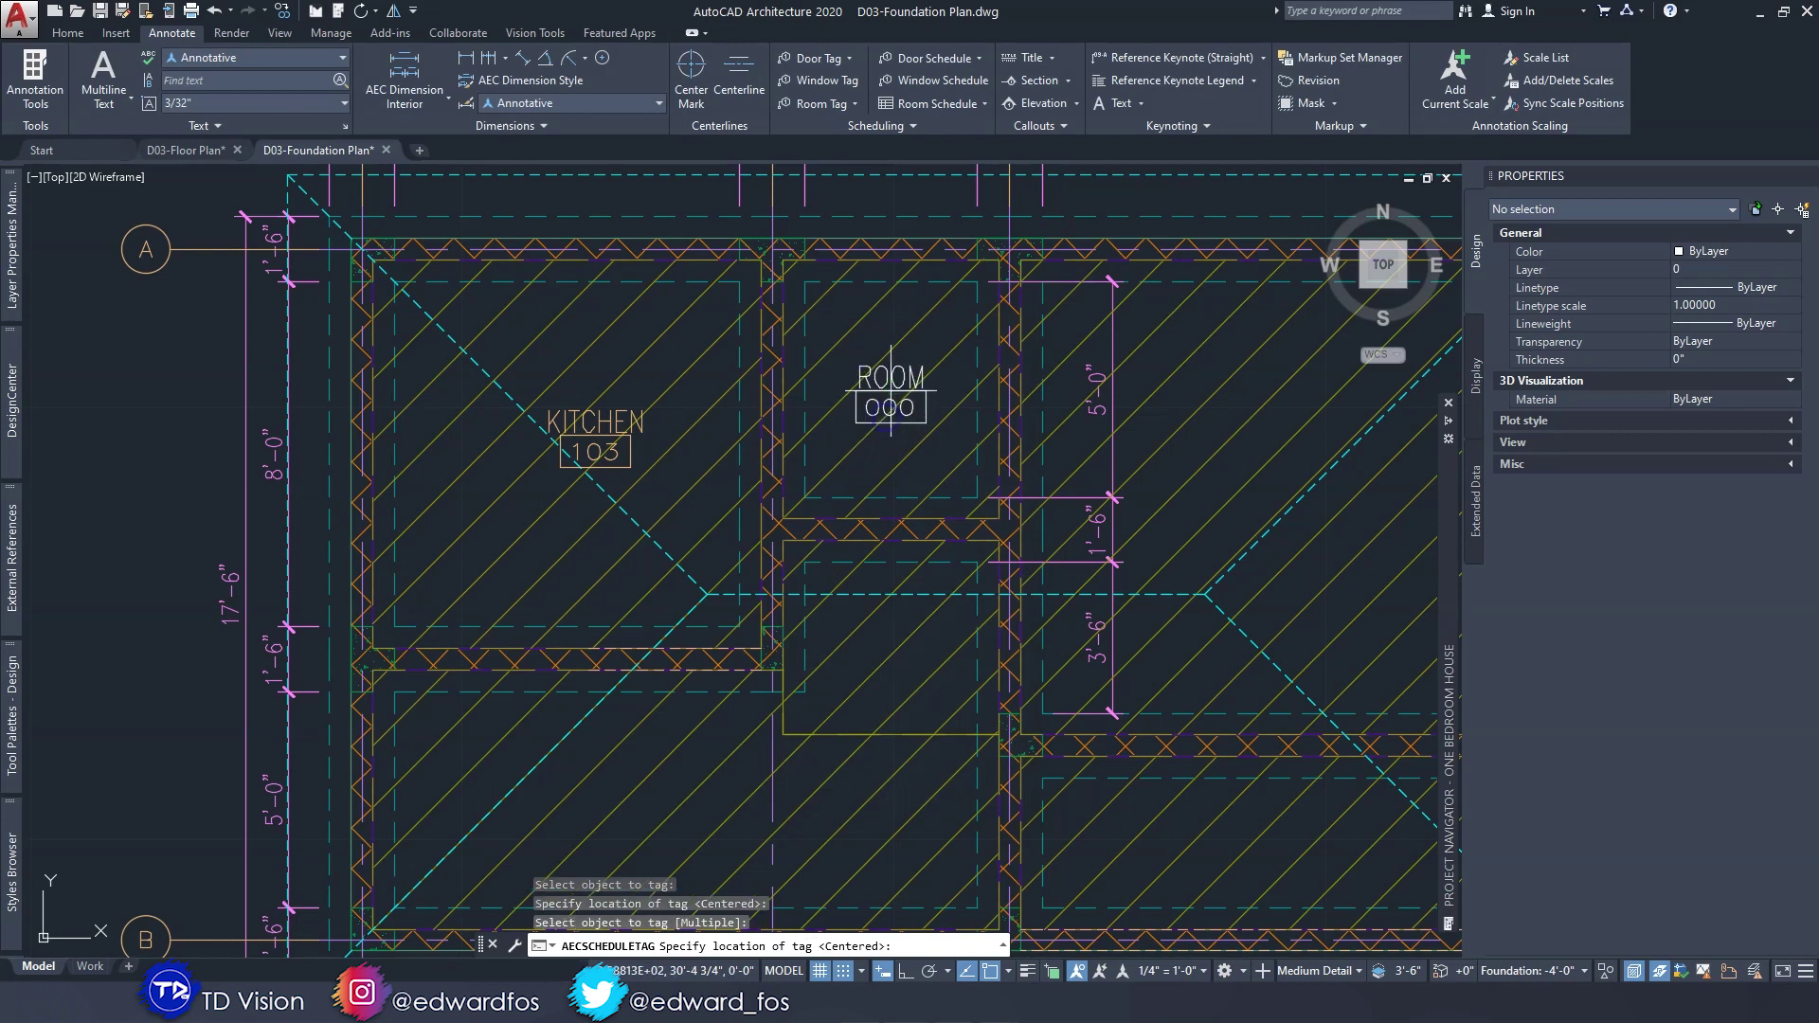
pyautogui.click(926, 641)
pyautogui.click(826, 797)
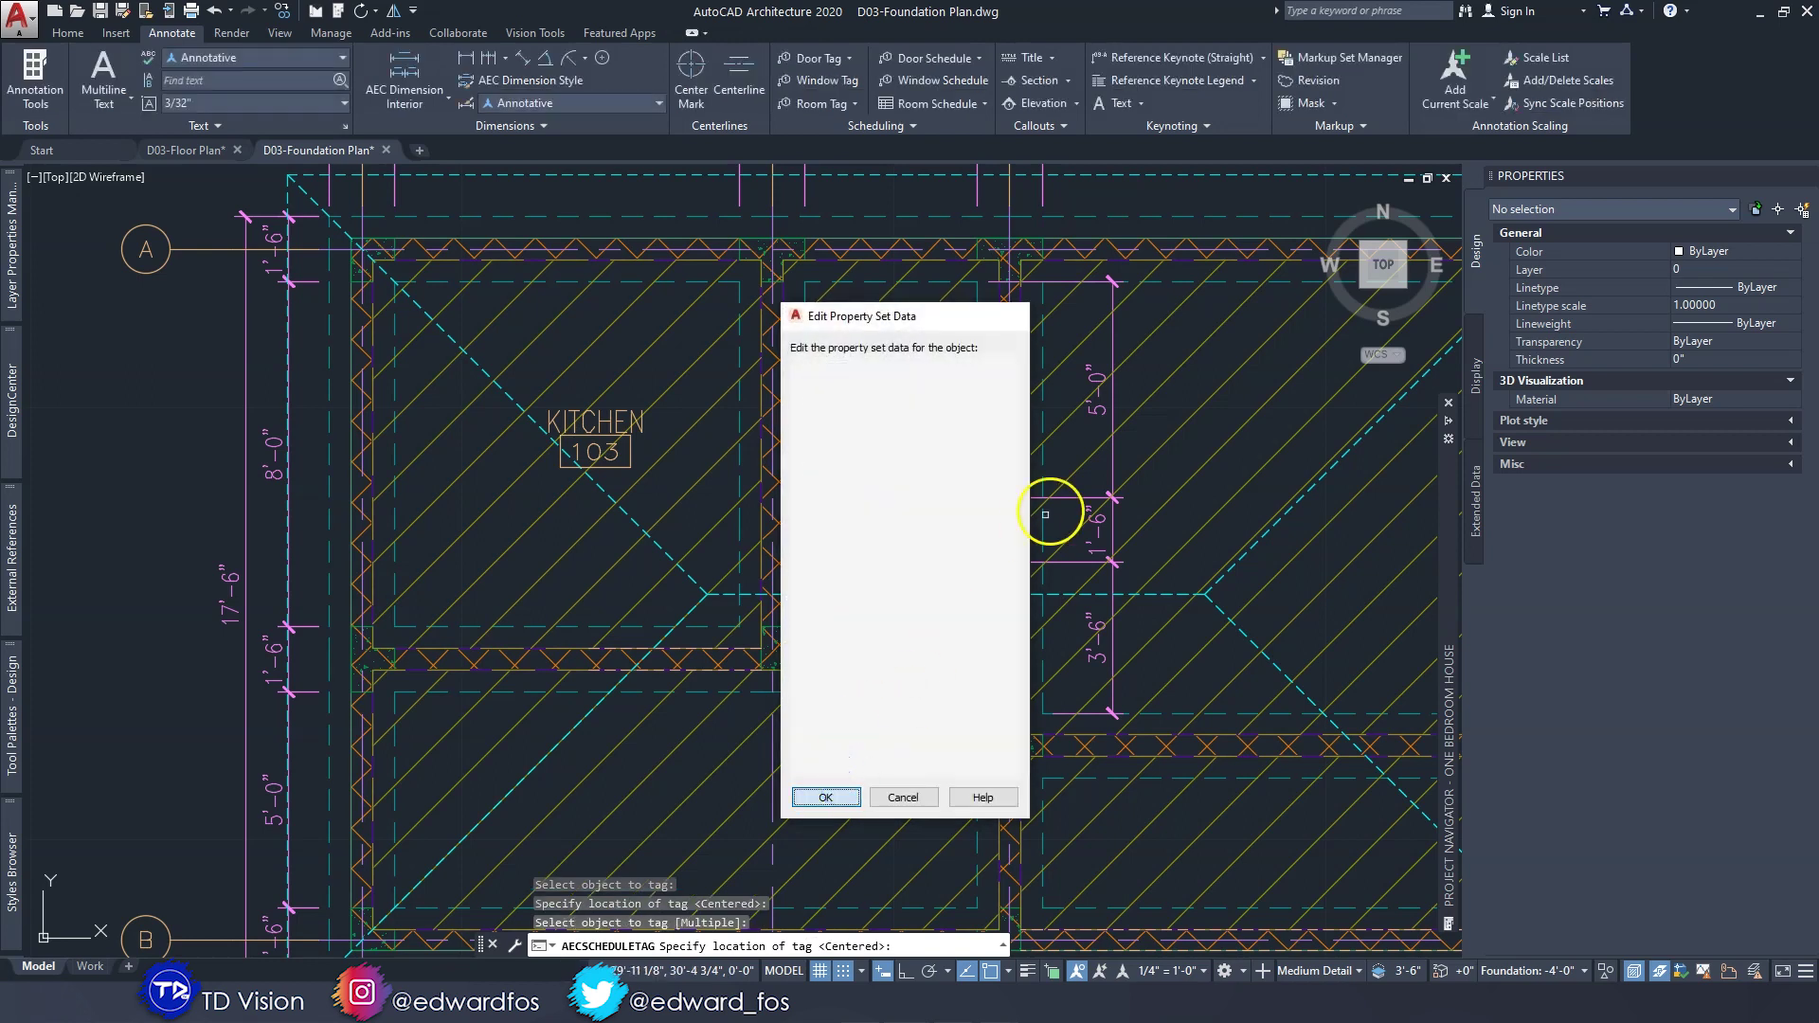
pyautogui.press('Escape')
pyautogui.scroll(-6, 861, 527)
pyautogui.scroll(3, 766, 370)
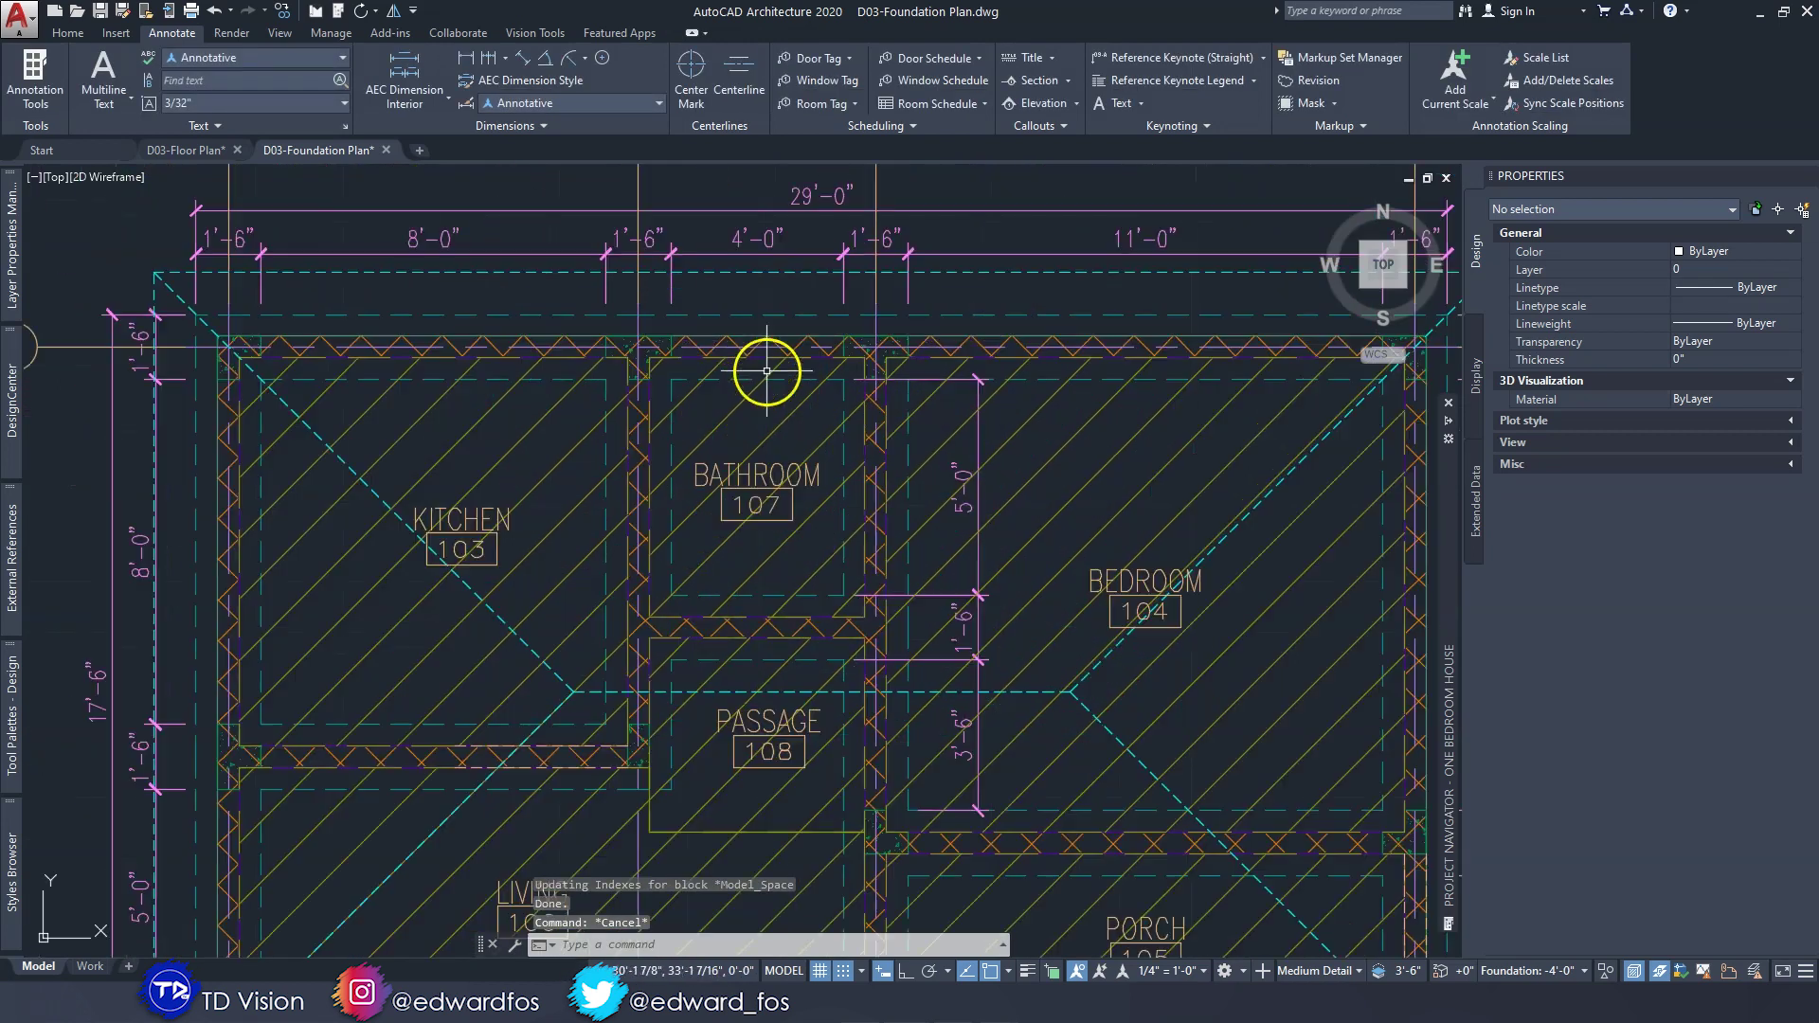
pyautogui.scroll(-3, 767, 379)
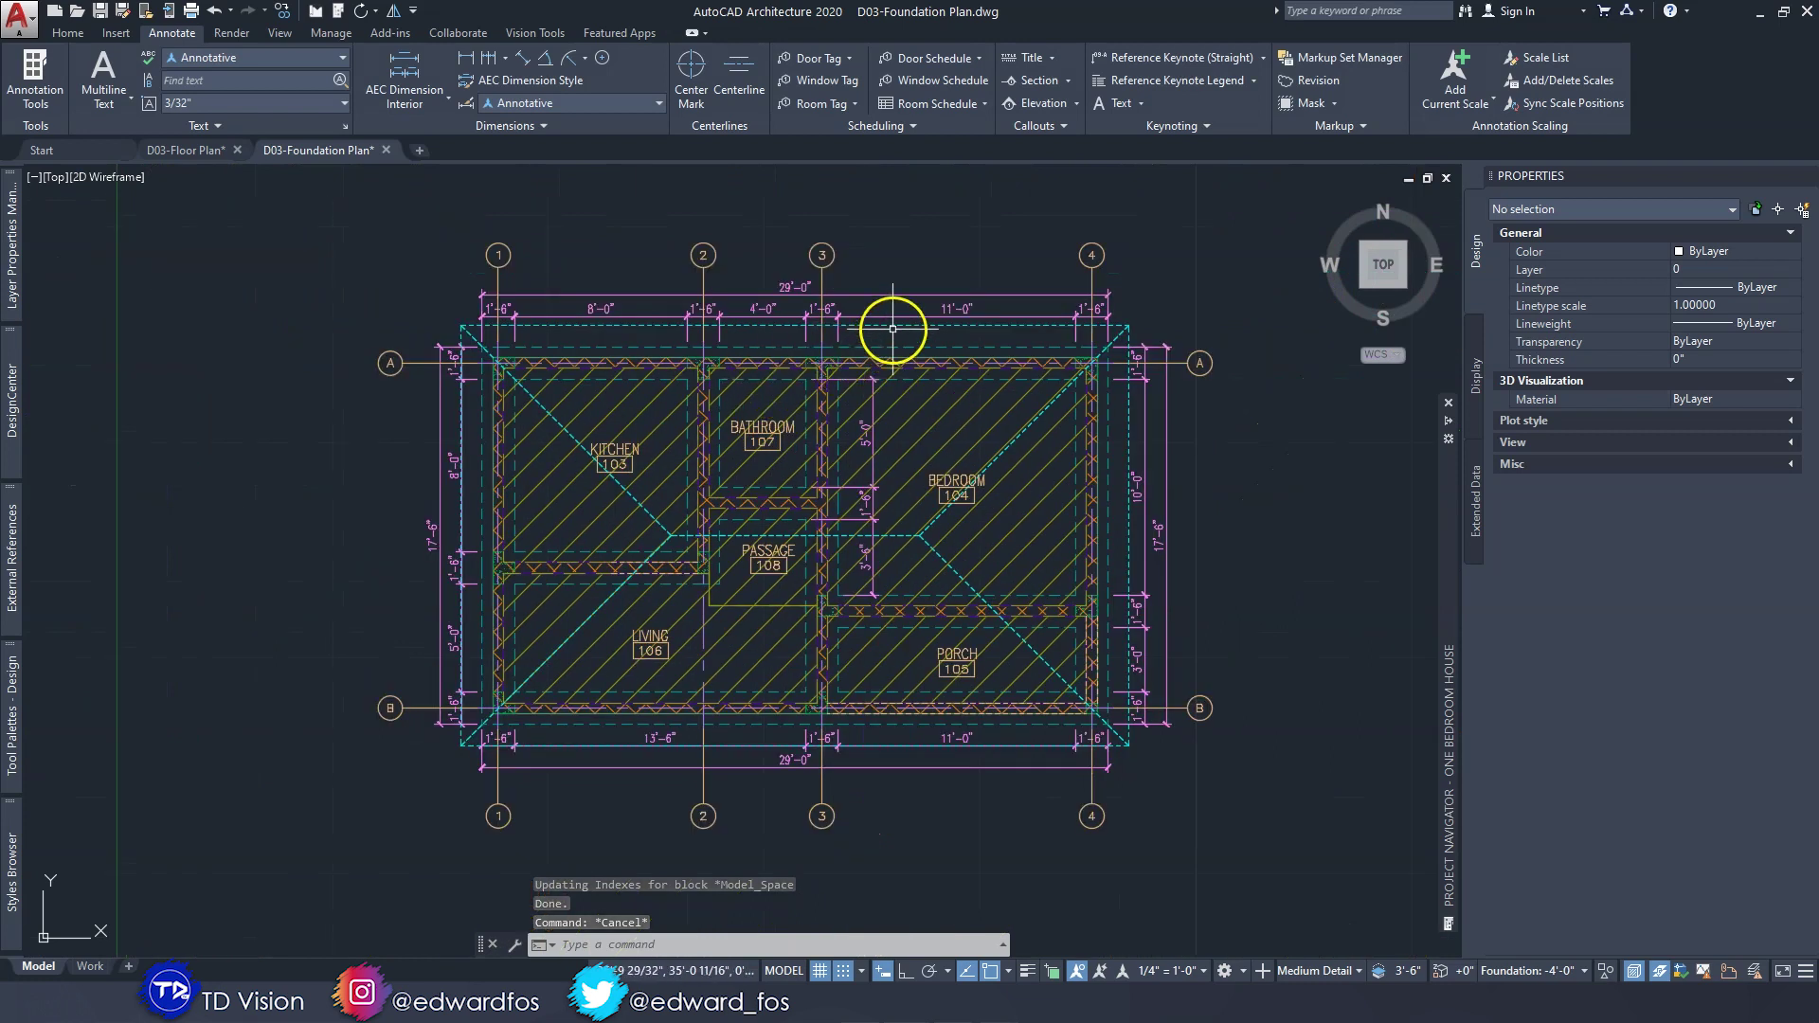
pyautogui.click(653, 519)
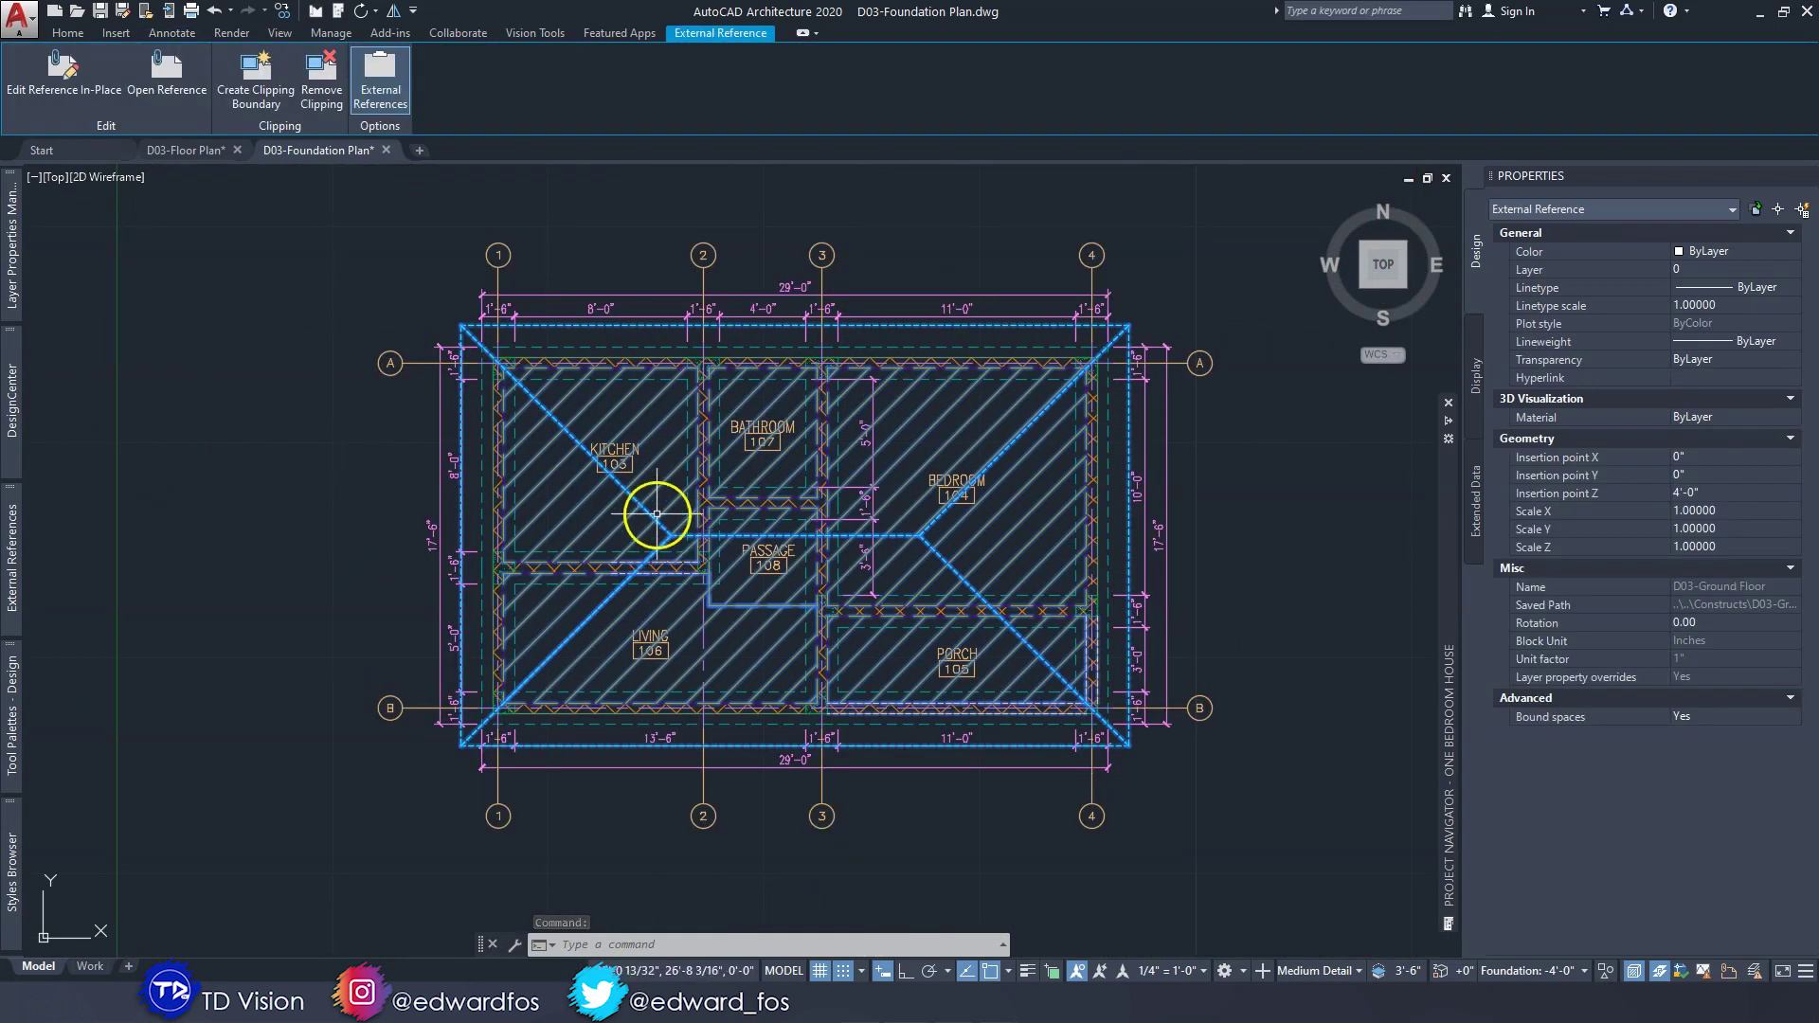
pyautogui.press('Escape')
pyautogui.press('Escape')
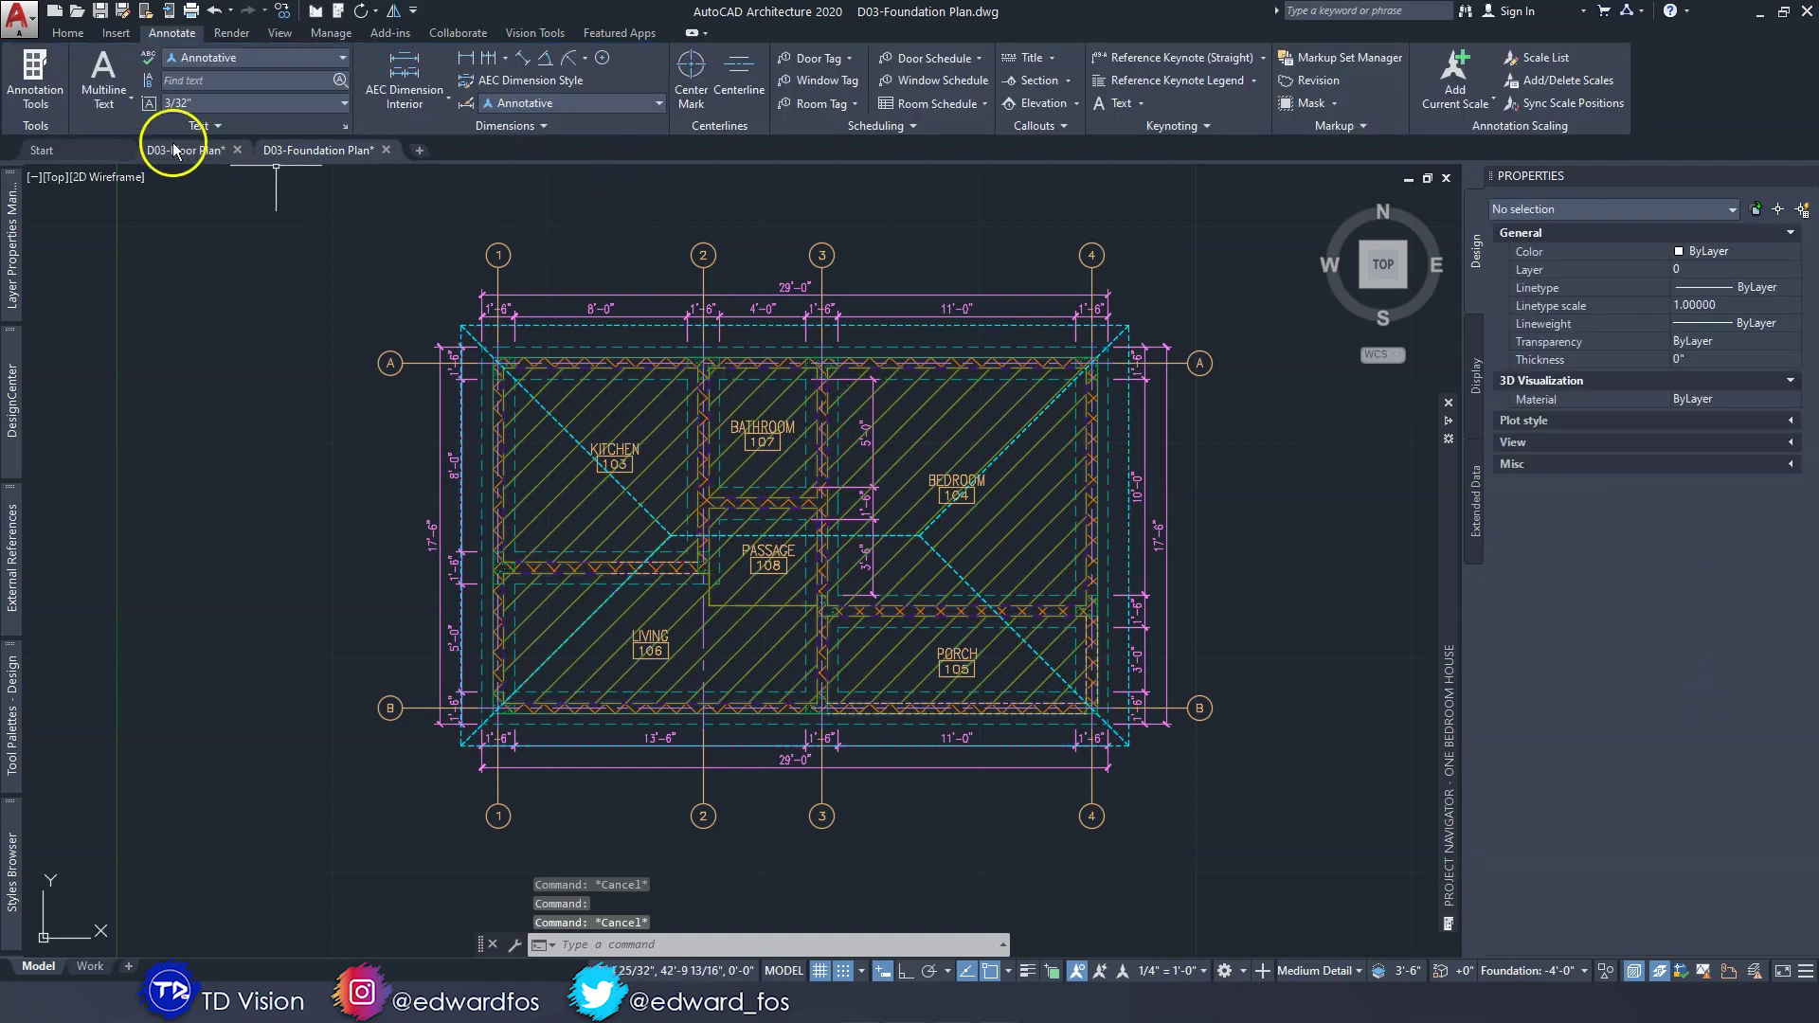
# Freeze all D03-Ground Floor external reference layers, from A-Anno-Scrn through S-Cols.
pyautogui.click(67, 32)
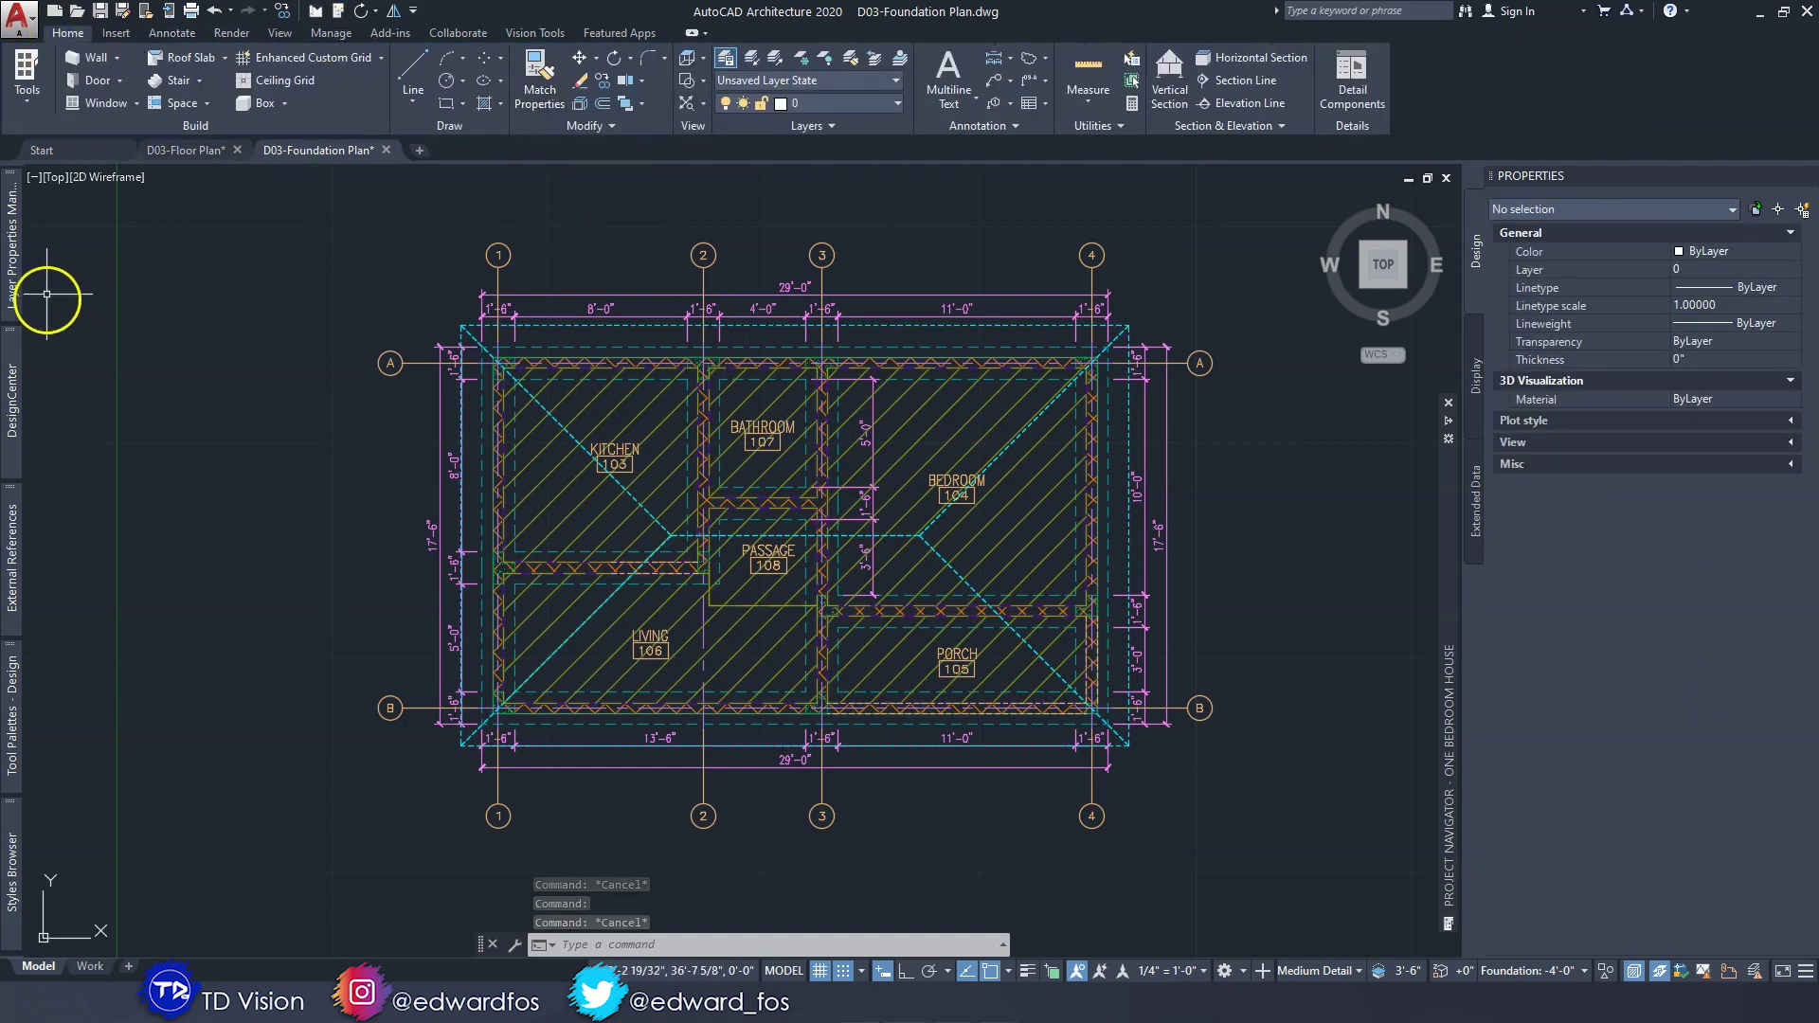
pyautogui.moveTo(23, 270)
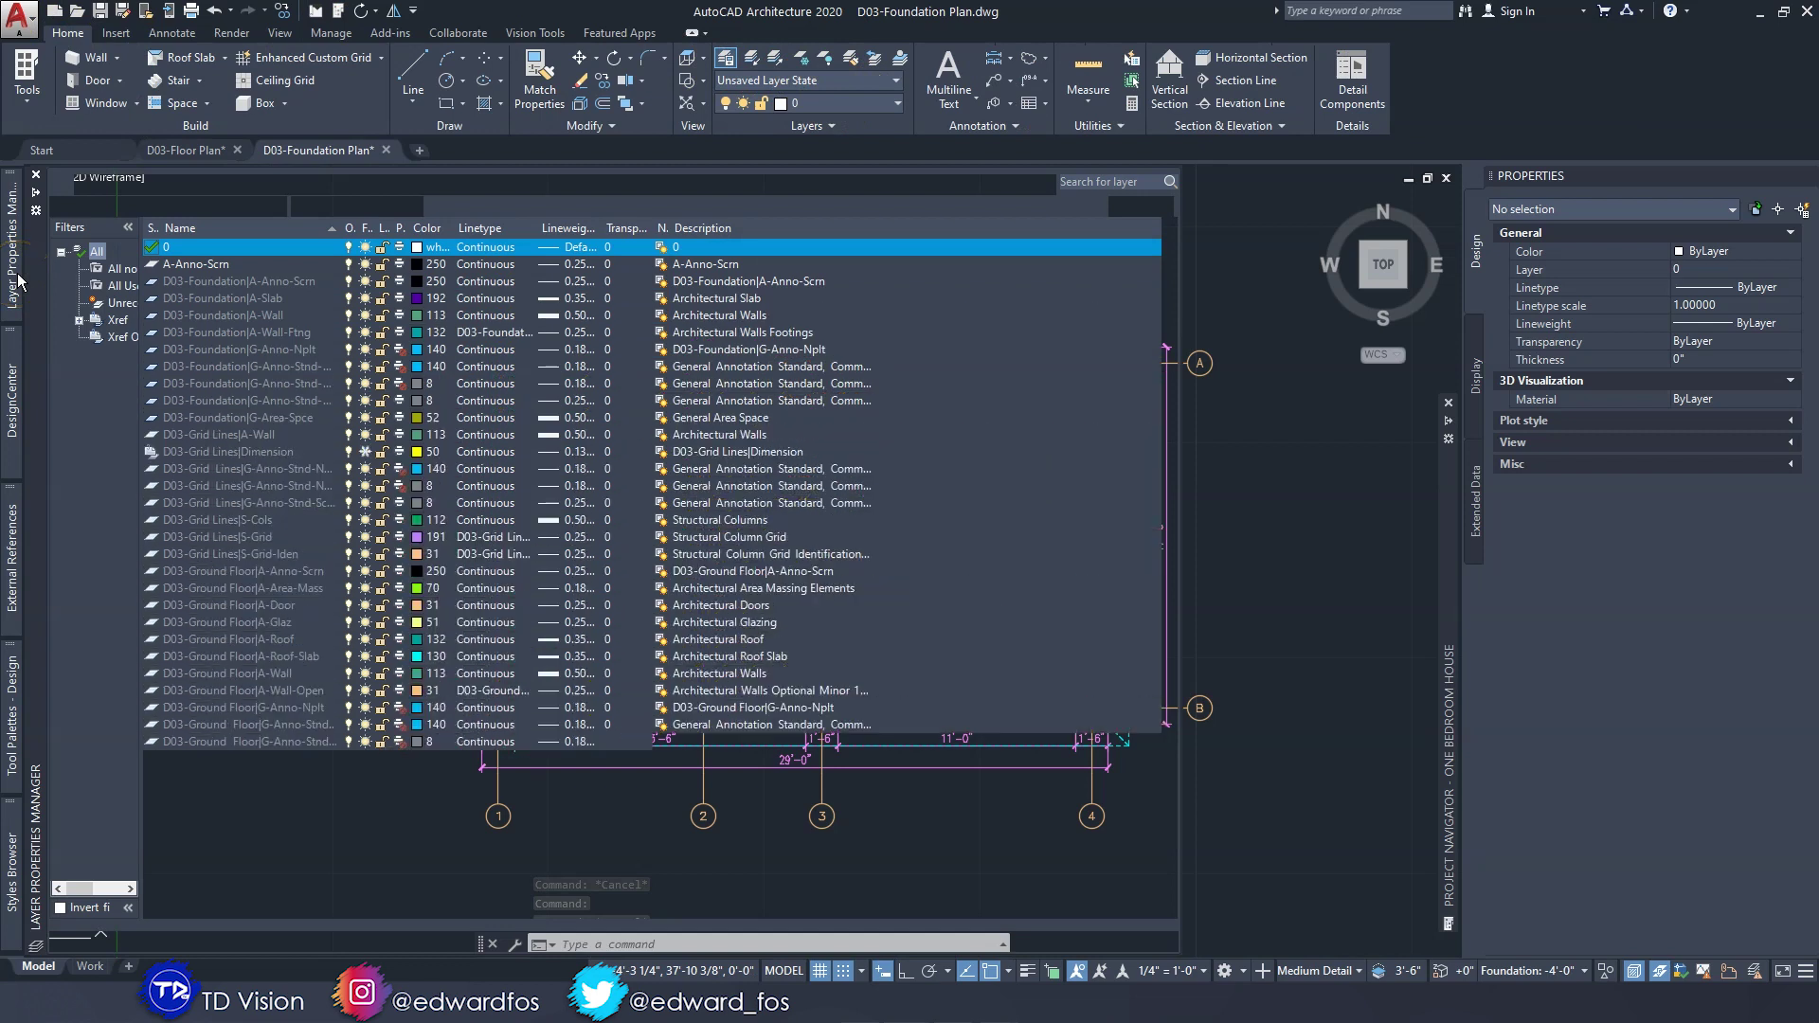
pyautogui.scroll(-1, 258, 468)
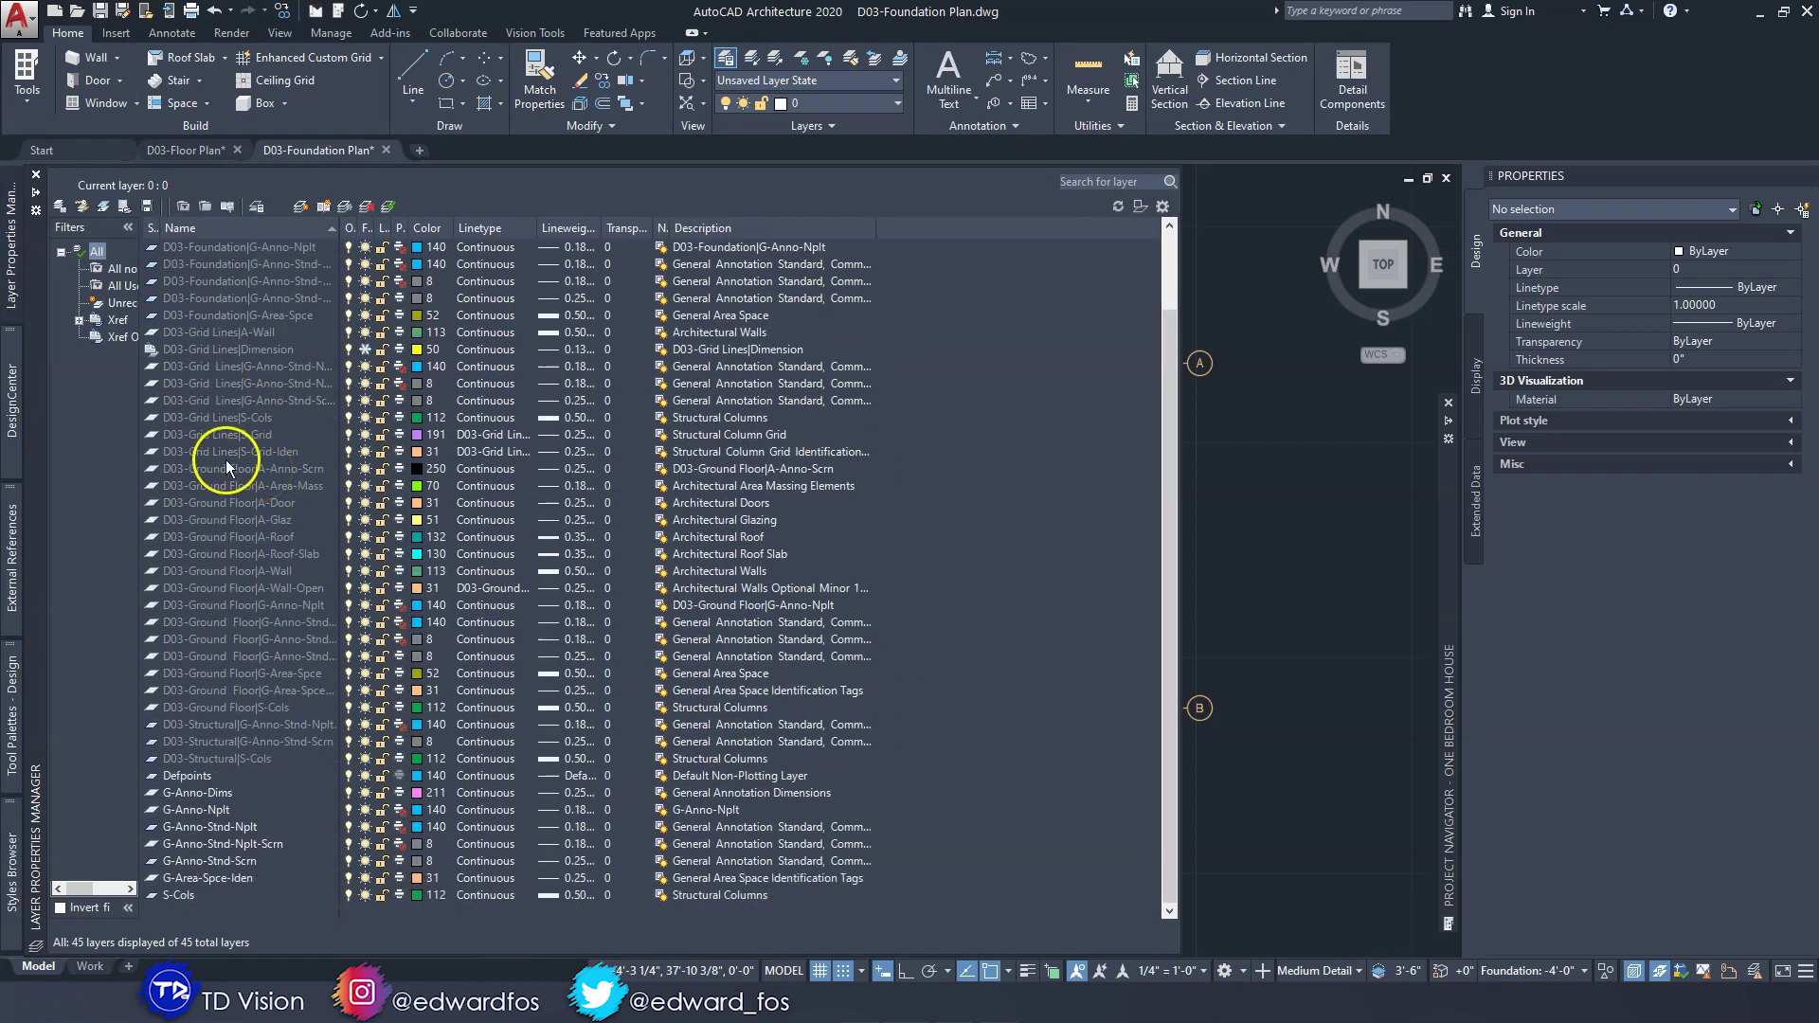
pyautogui.click(227, 469)
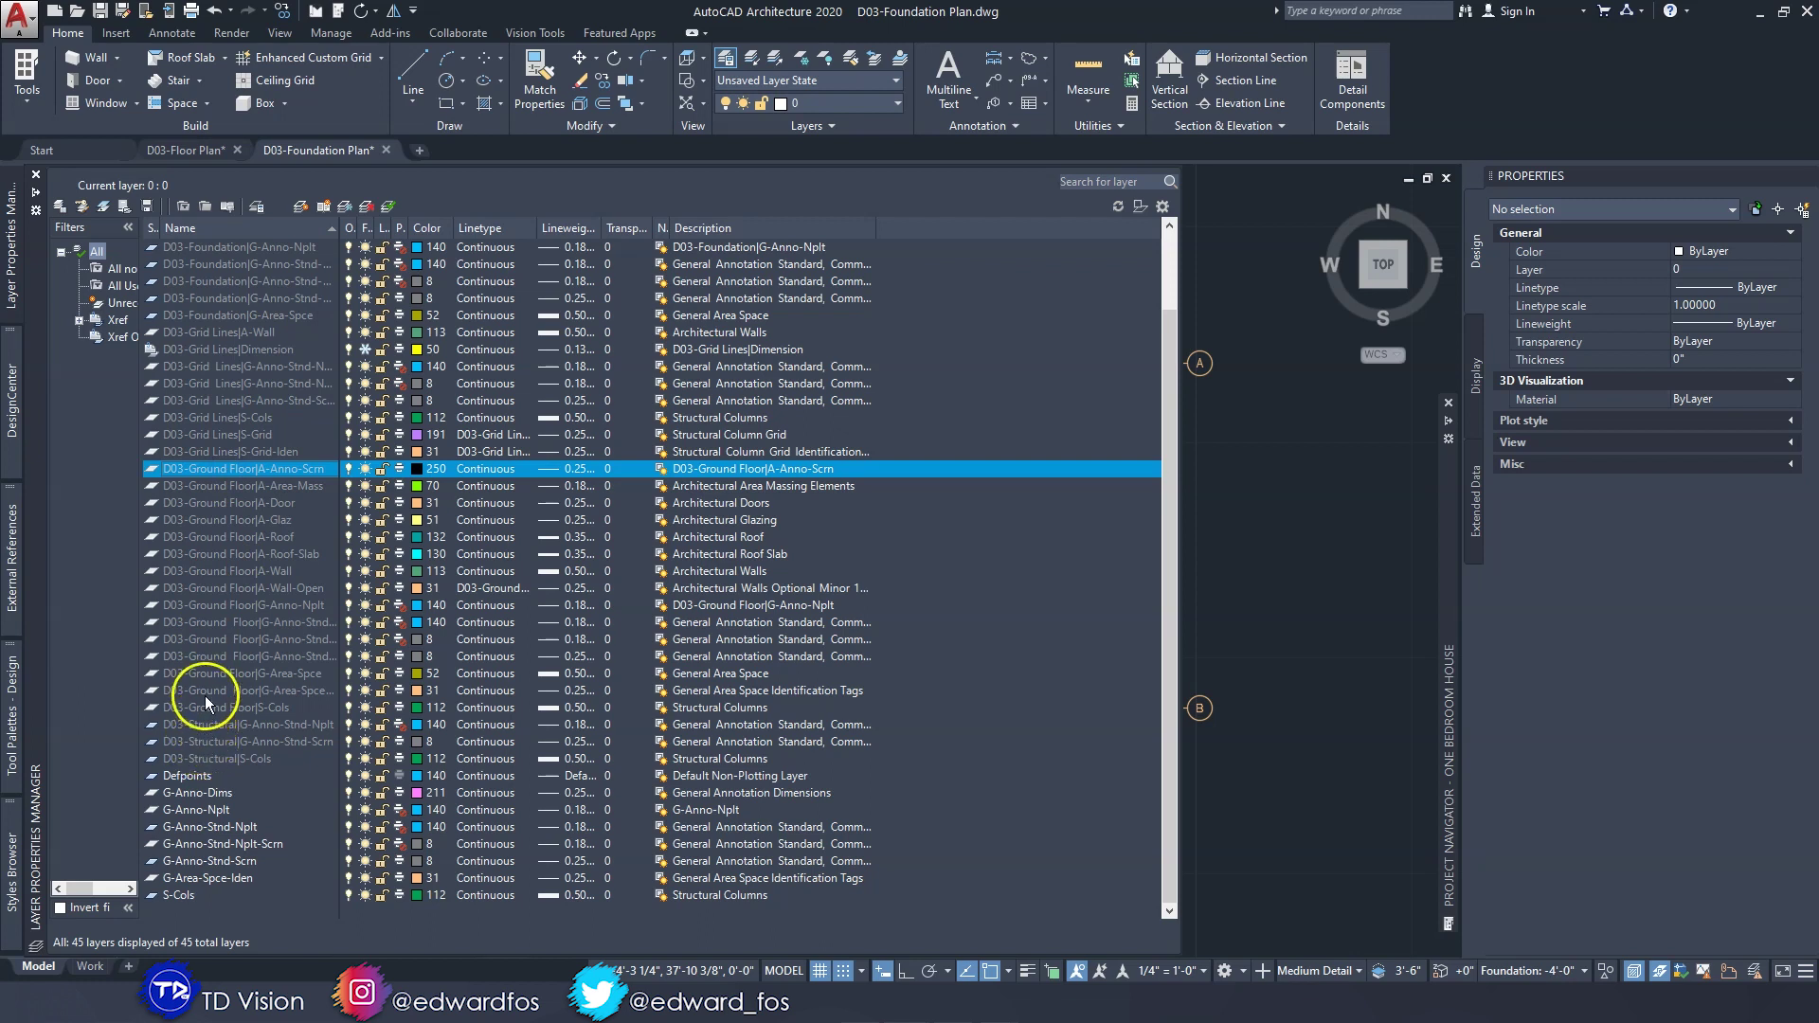
pyautogui.click(208, 708)
pyautogui.keyDown('shift'); pyautogui.click(232, 471); pyautogui.keyUp('shift')
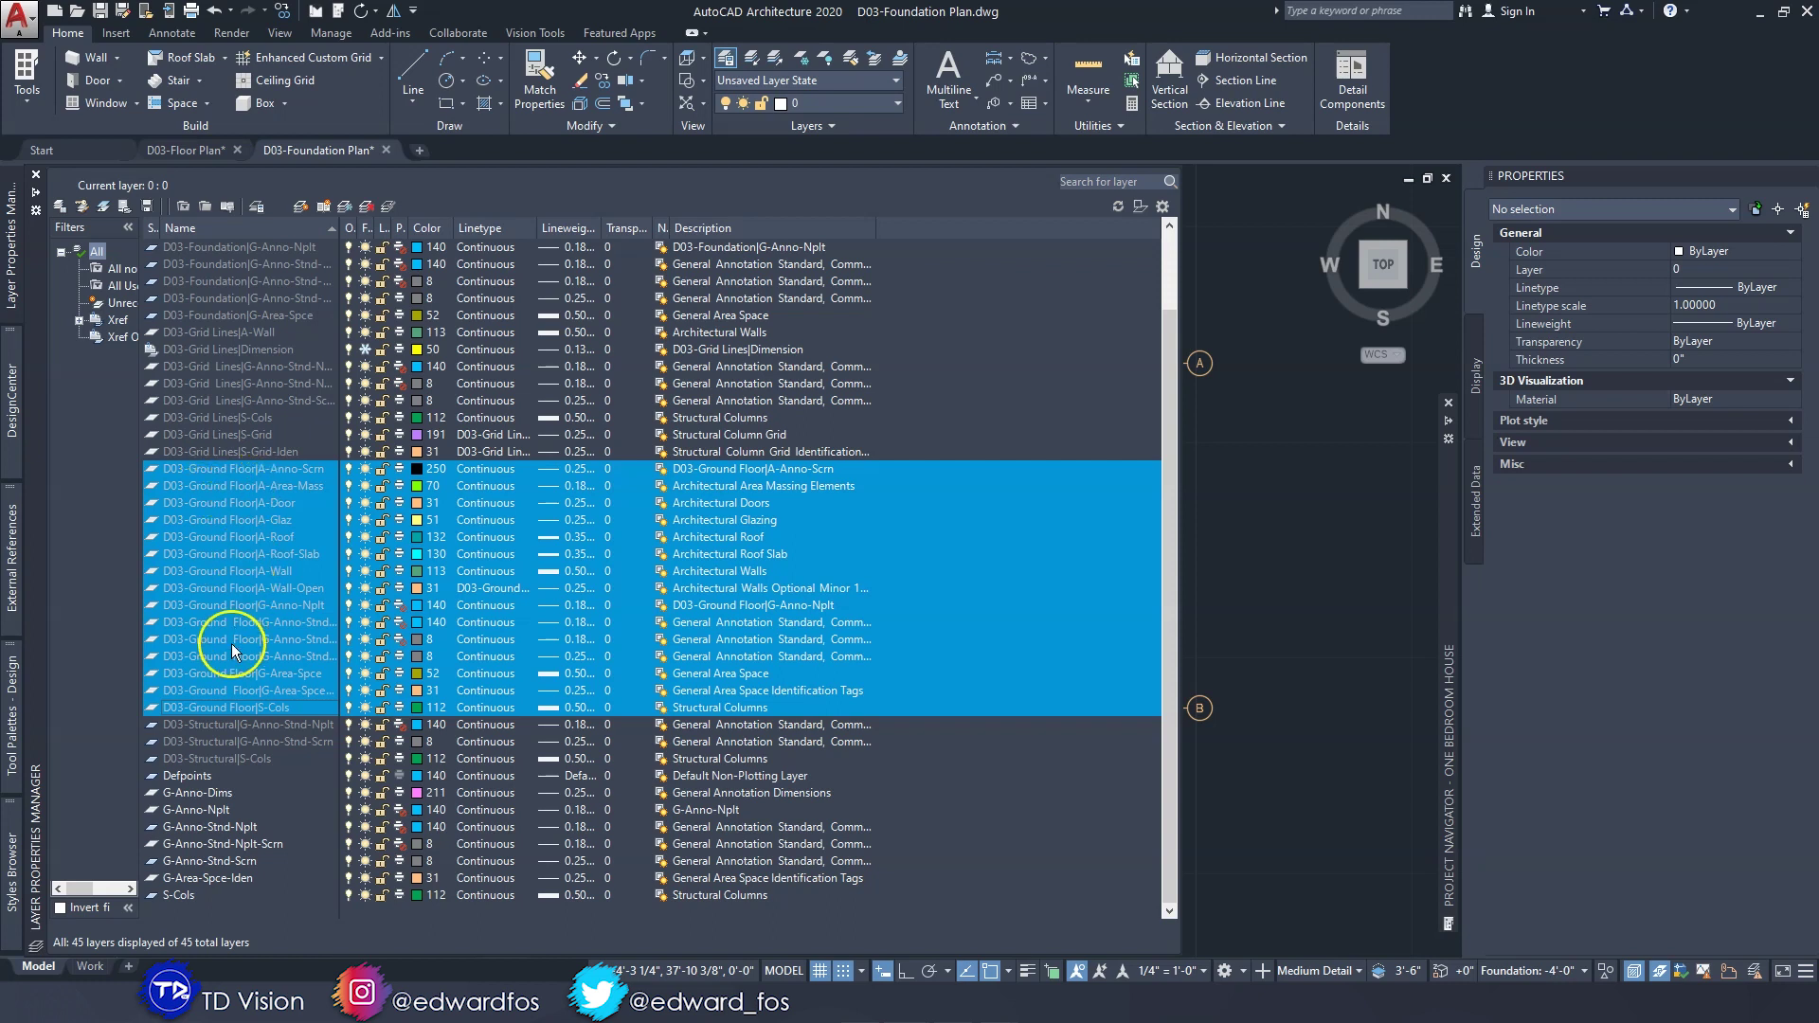
pyautogui.click(365, 471)
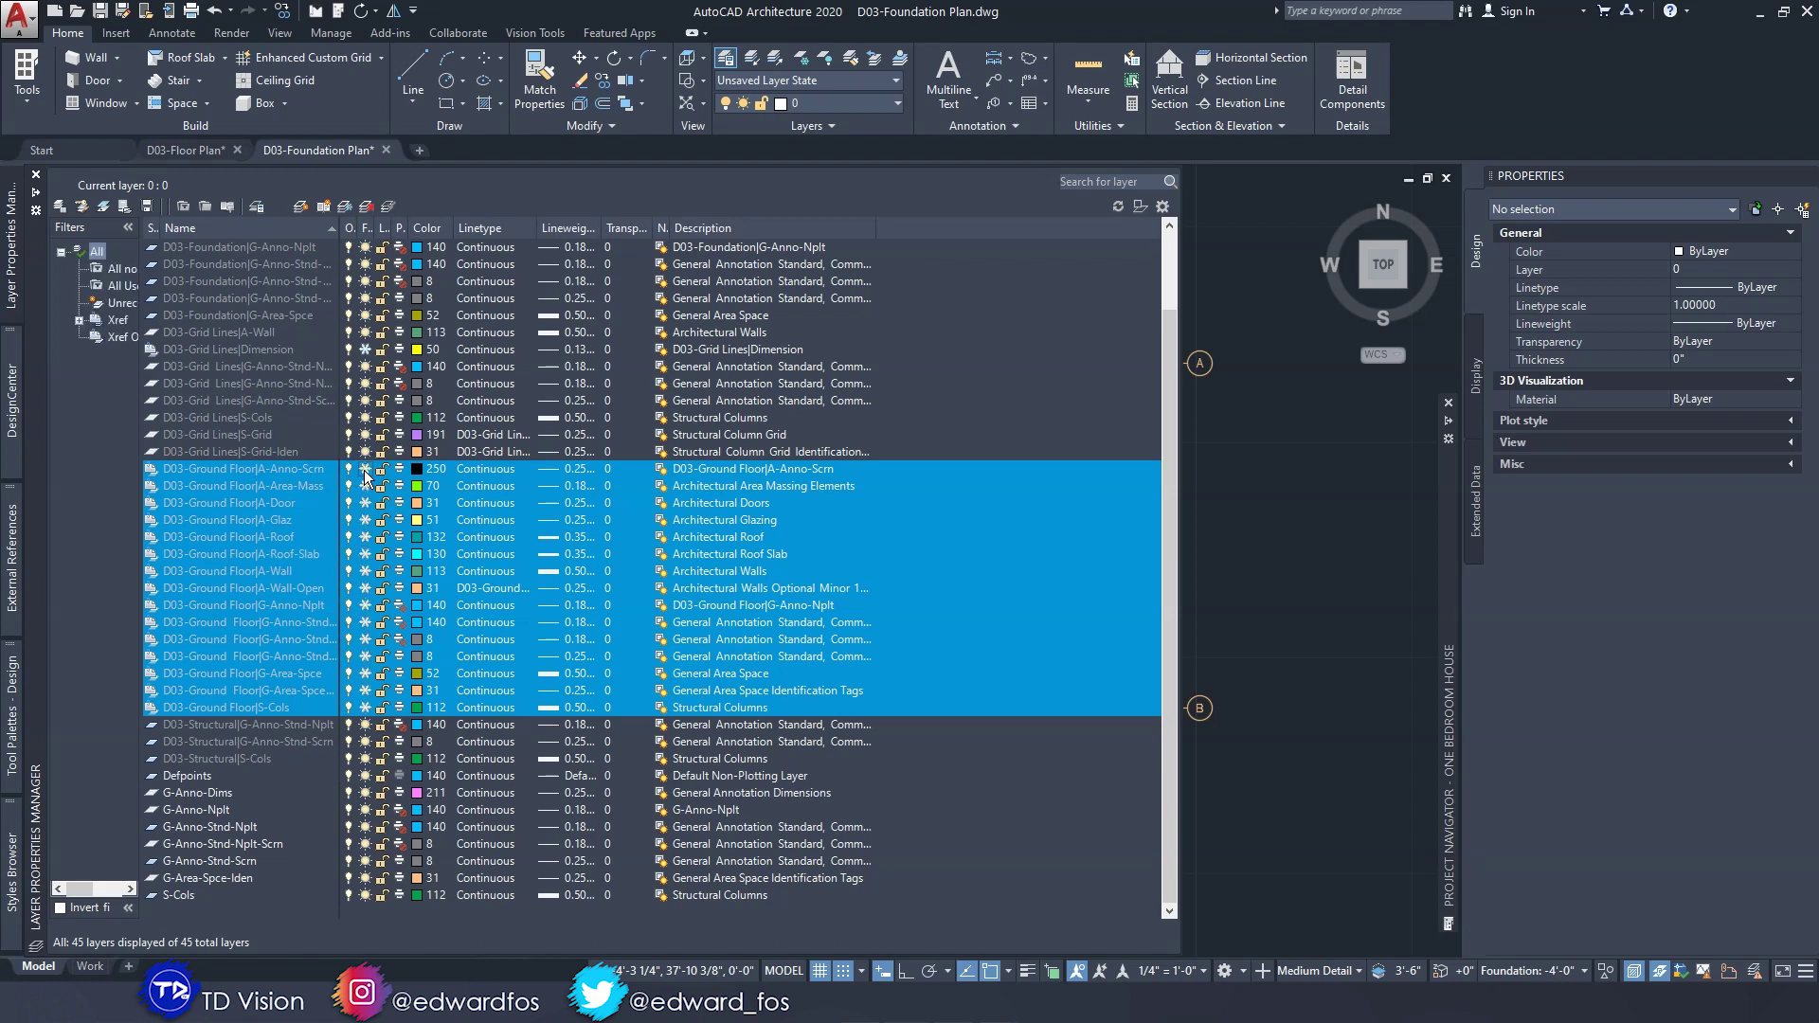
pyautogui.click(238, 506)
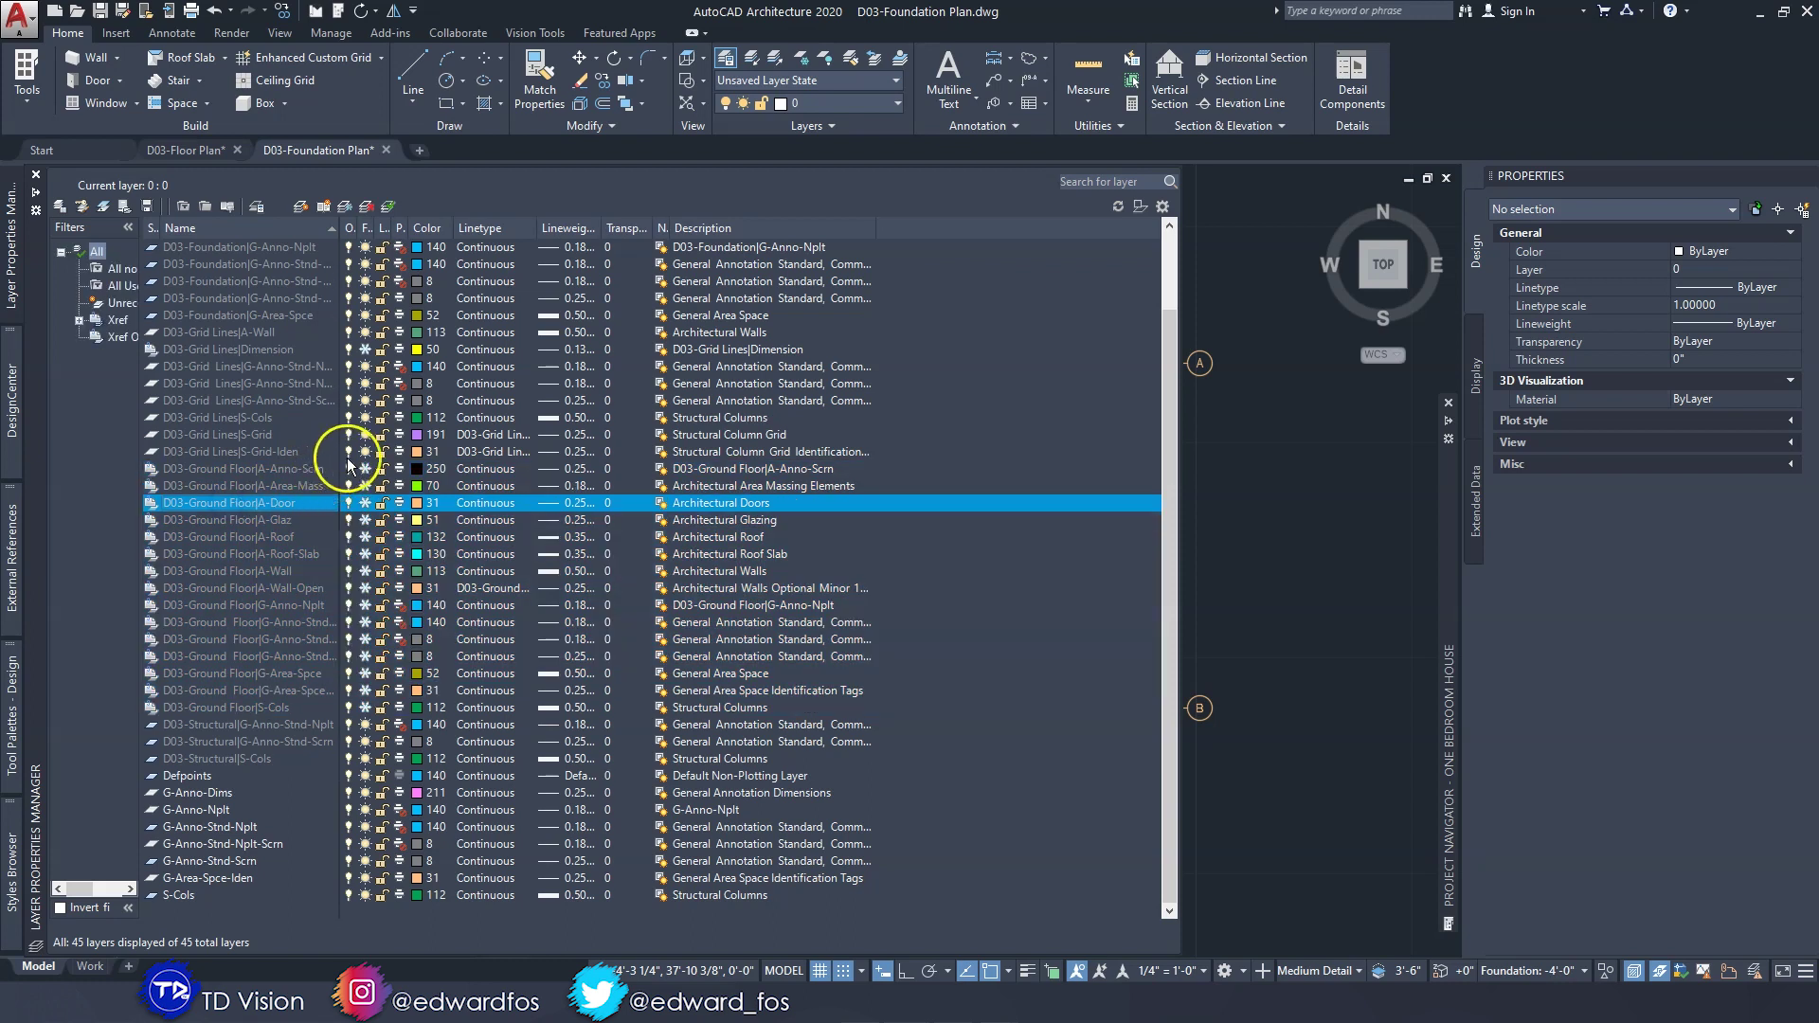
pyautogui.click(1258, 442)
pyautogui.press('Escape')
pyautogui.press('Escape')
pyautogui.press('Escape')
pyautogui.moveTo(752, 388); pyautogui.dragTo(728, 325, button='middle')
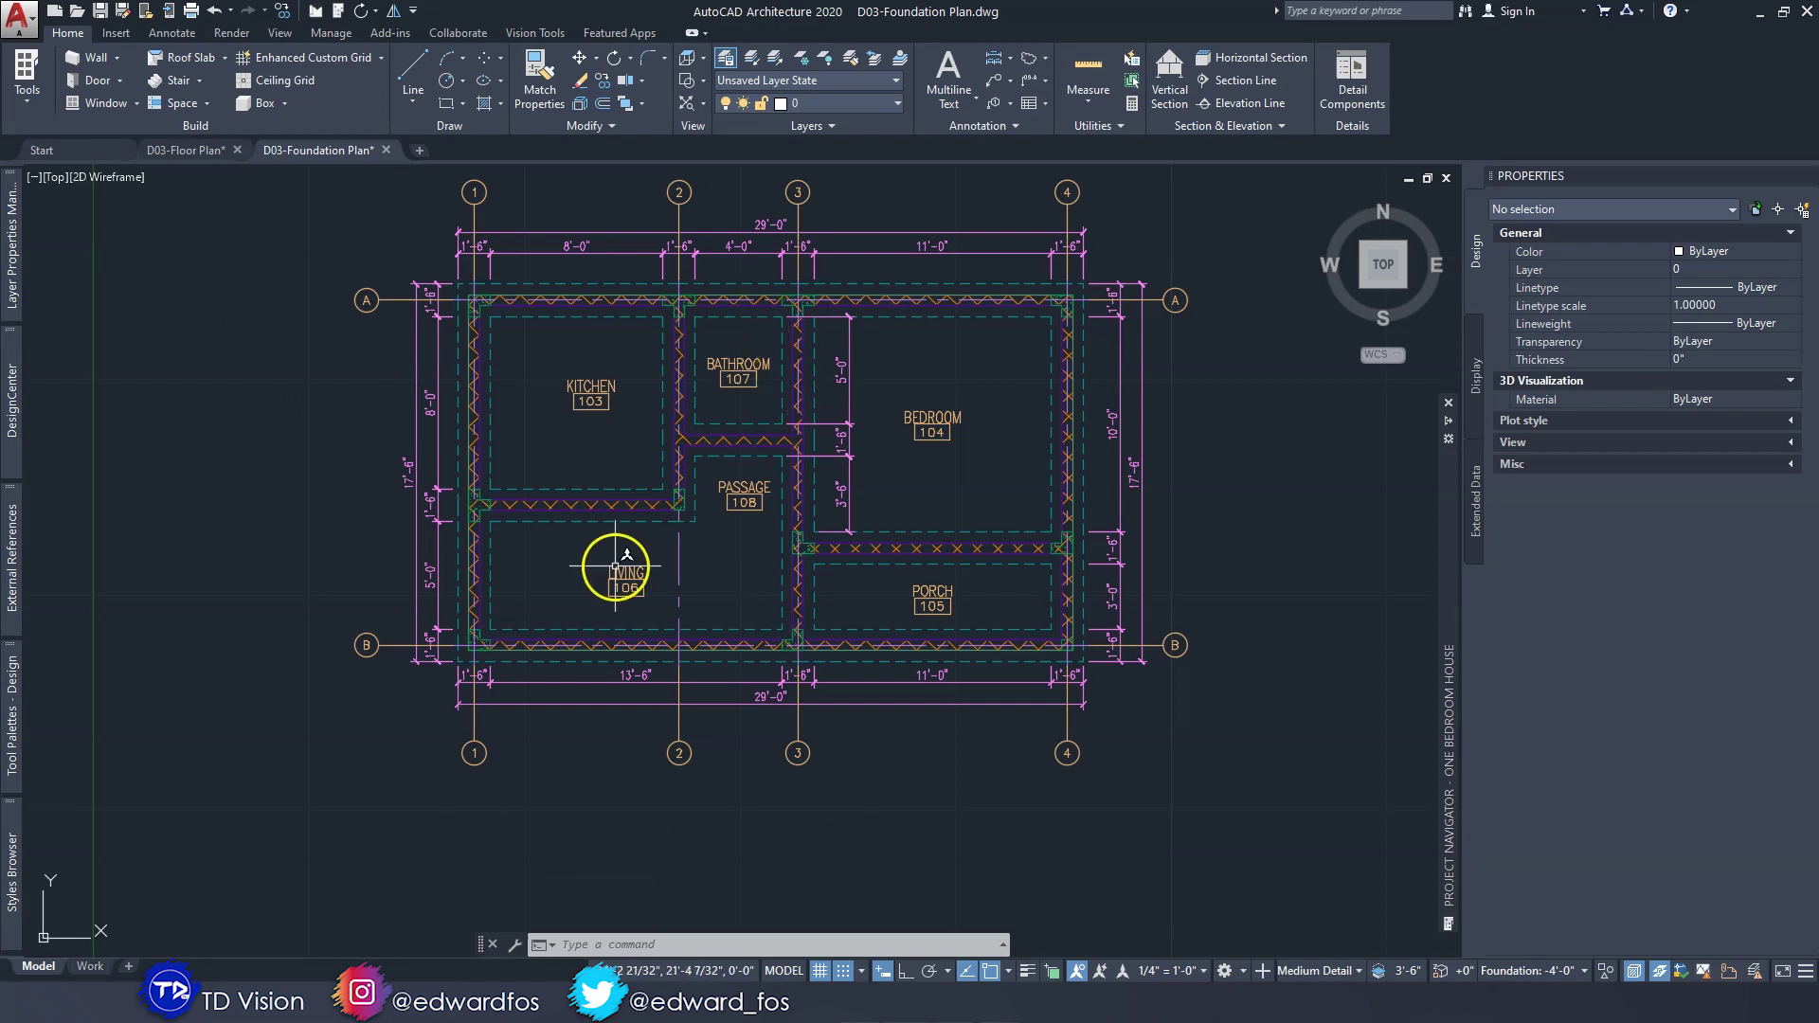
pyautogui.moveTo(881, 365); pyautogui.dragTo(652, 469, button='middle')
pyautogui.scroll(3, 813, 373)
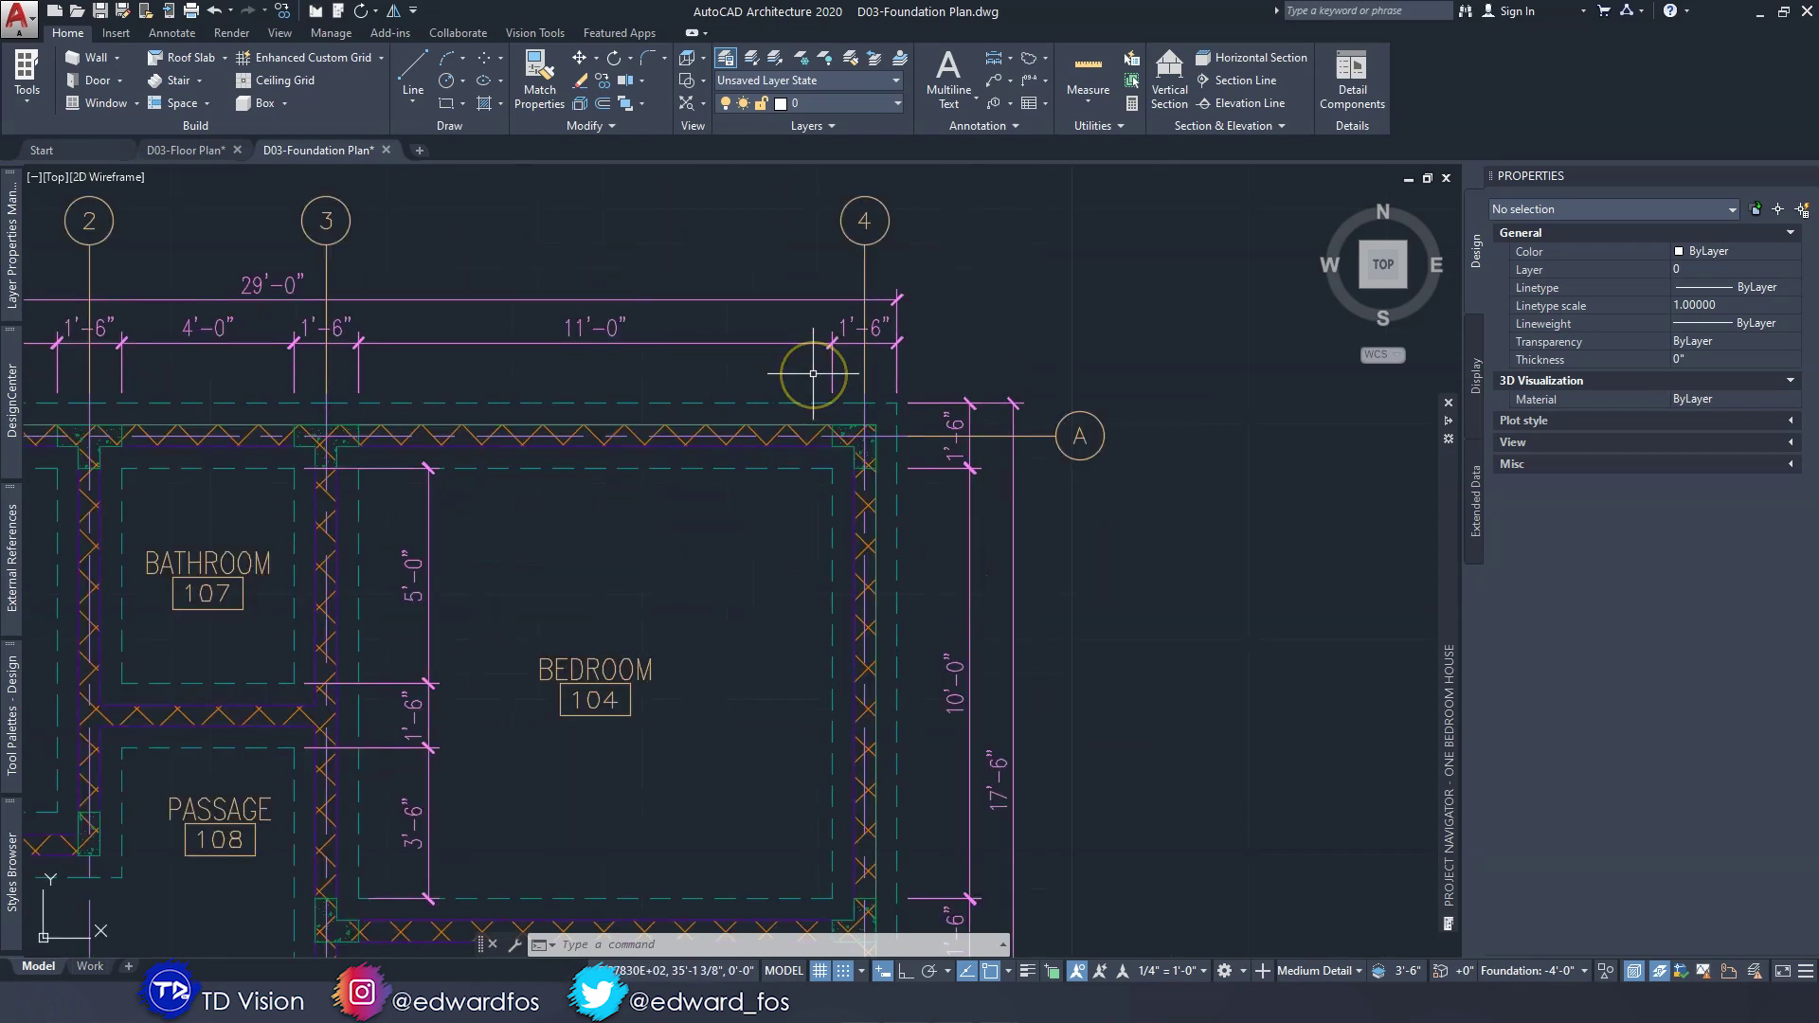
pyautogui.moveTo(285, 413); pyautogui.dragTo(702, 407, button='middle')
pyautogui.moveTo(898, 505)
pyautogui.mouseDown(button='middle')
pyautogui.moveTo(837, 325)
pyautogui.moveTo(684, 558)
pyautogui.mouseUp(button='middle')
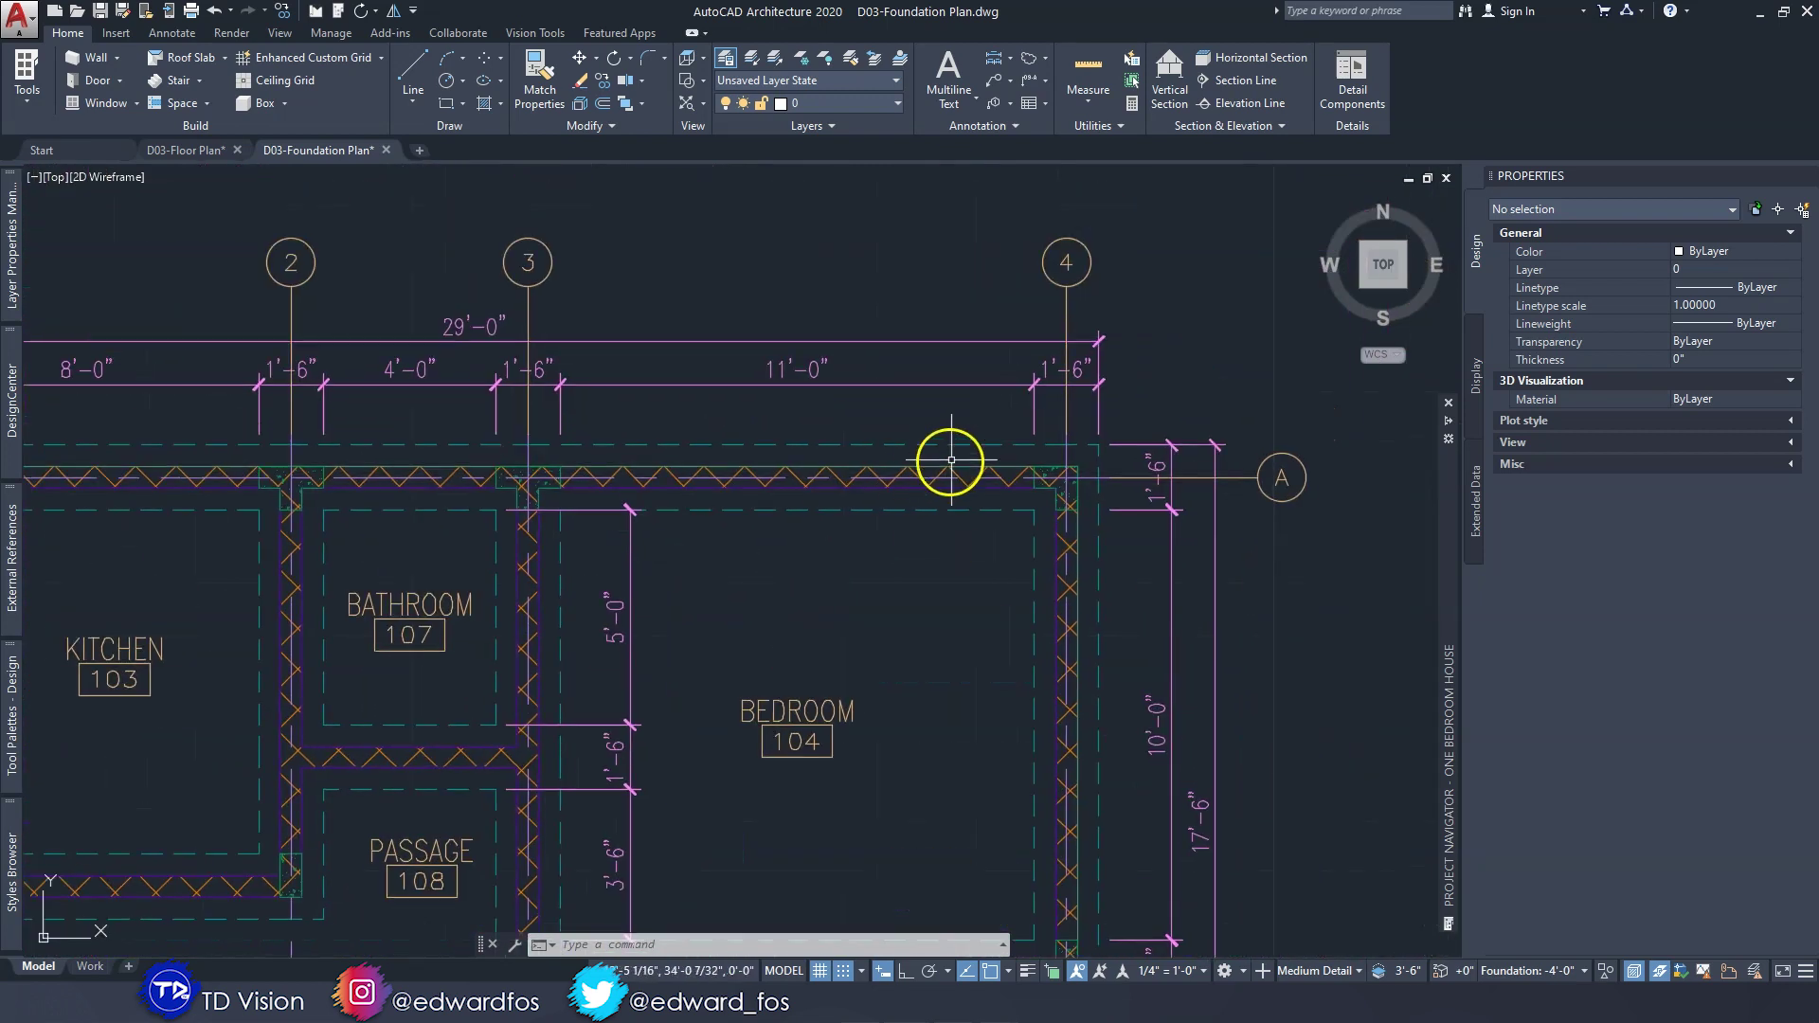
# Draw a circular detail boundary centred on the column at the kitchen-passage wall corner, reaching past the footing edges.
pyautogui.click(179, 33)
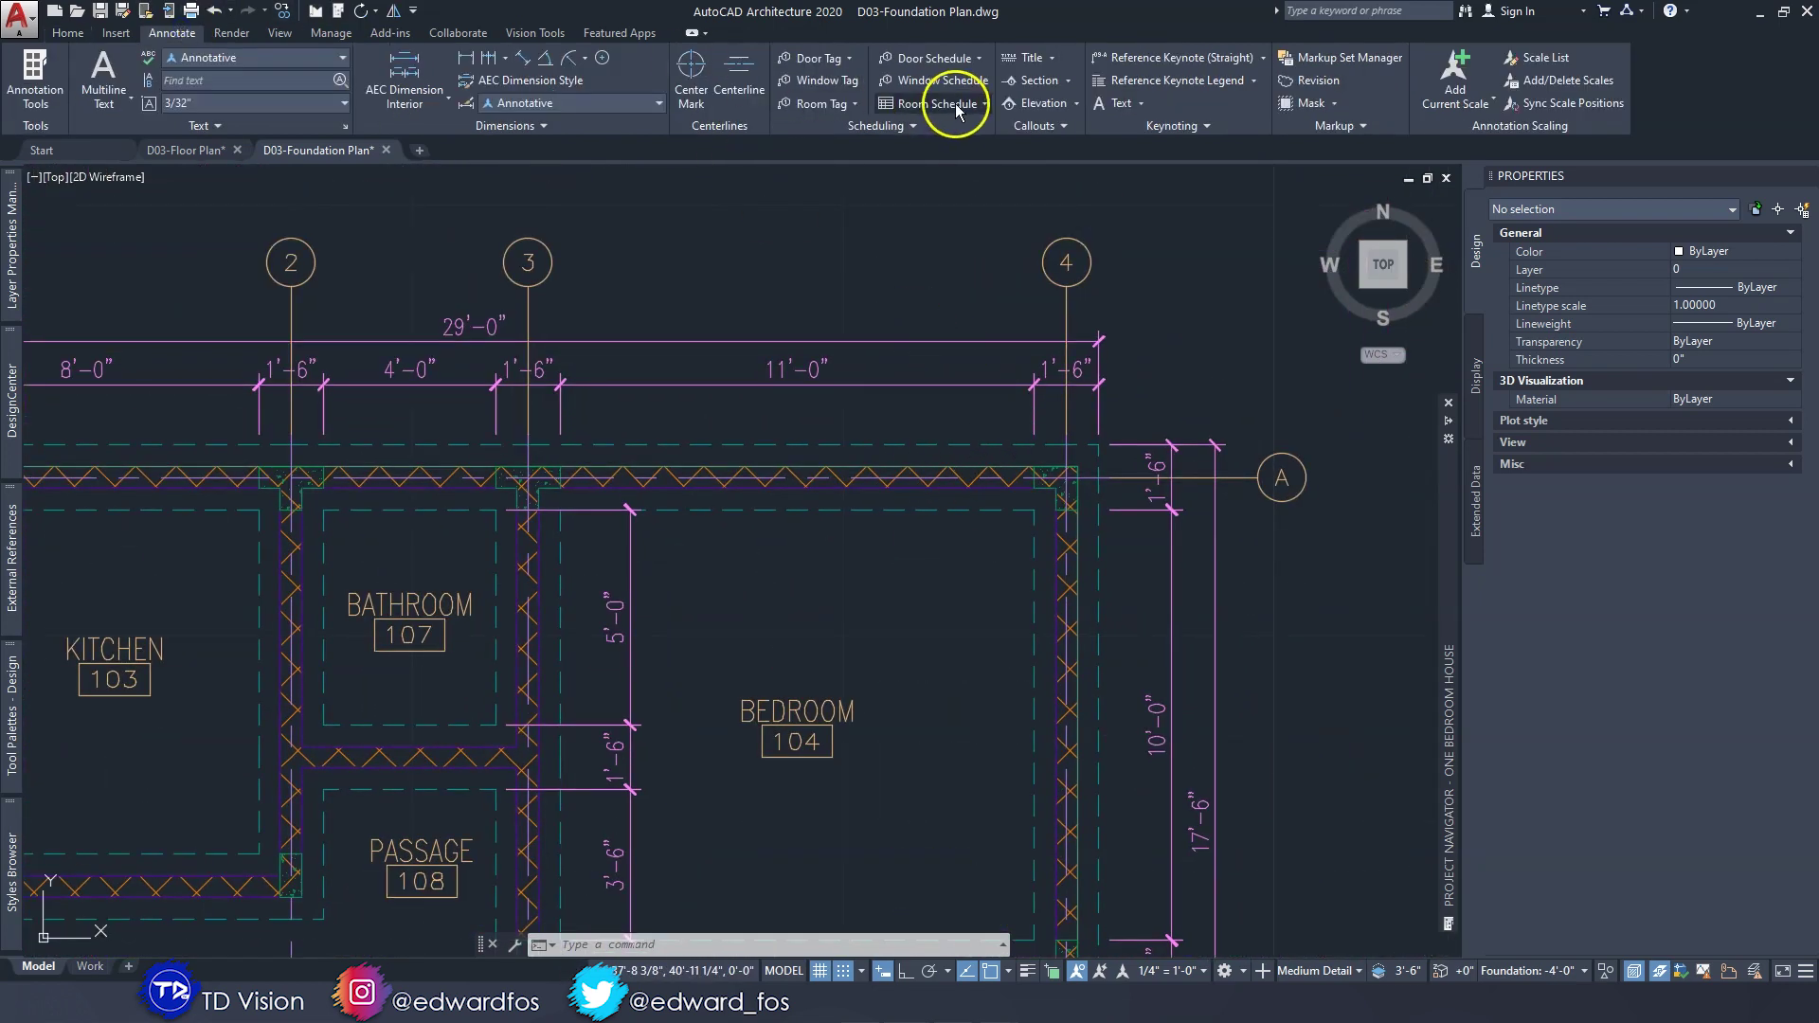
pyautogui.click(1039, 125)
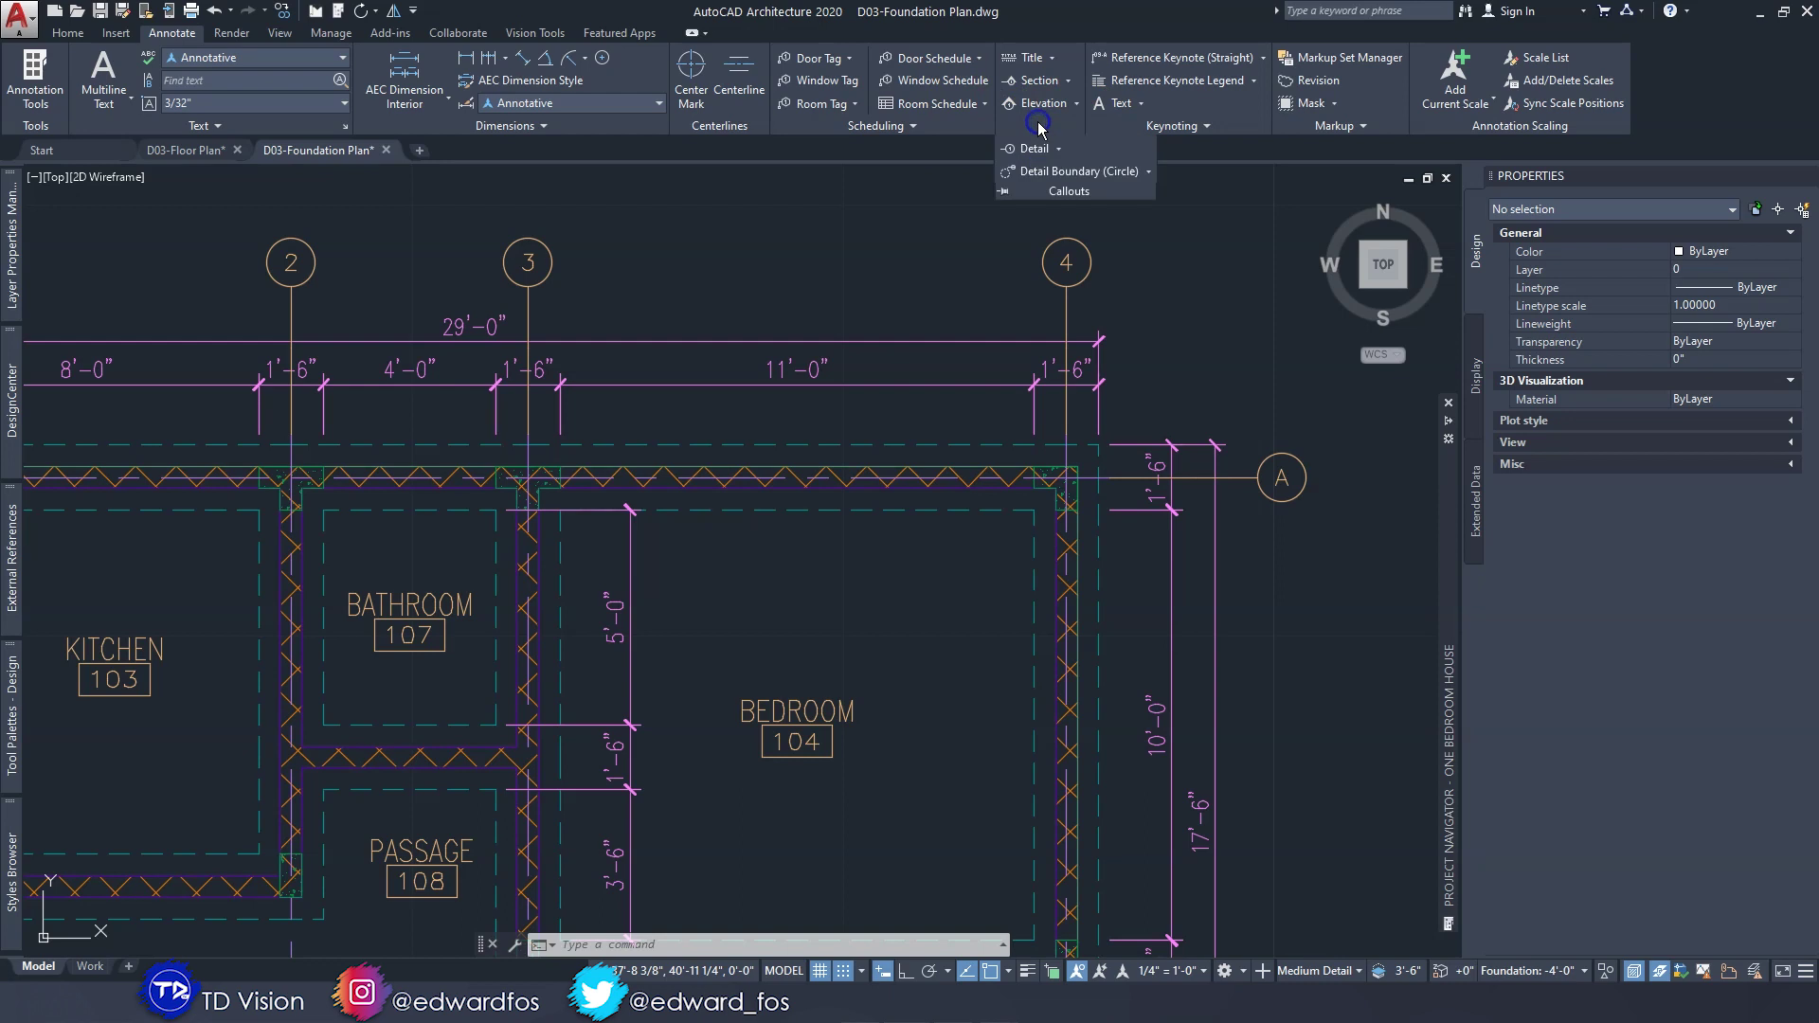
pyautogui.click(1032, 171)
pyautogui.moveTo(655, 515); pyautogui.dragTo(982, 304, button='middle')
pyautogui.moveTo(621, 553); pyautogui.dragTo(727, 403, button='middle')
pyautogui.scroll(6, 724, 503)
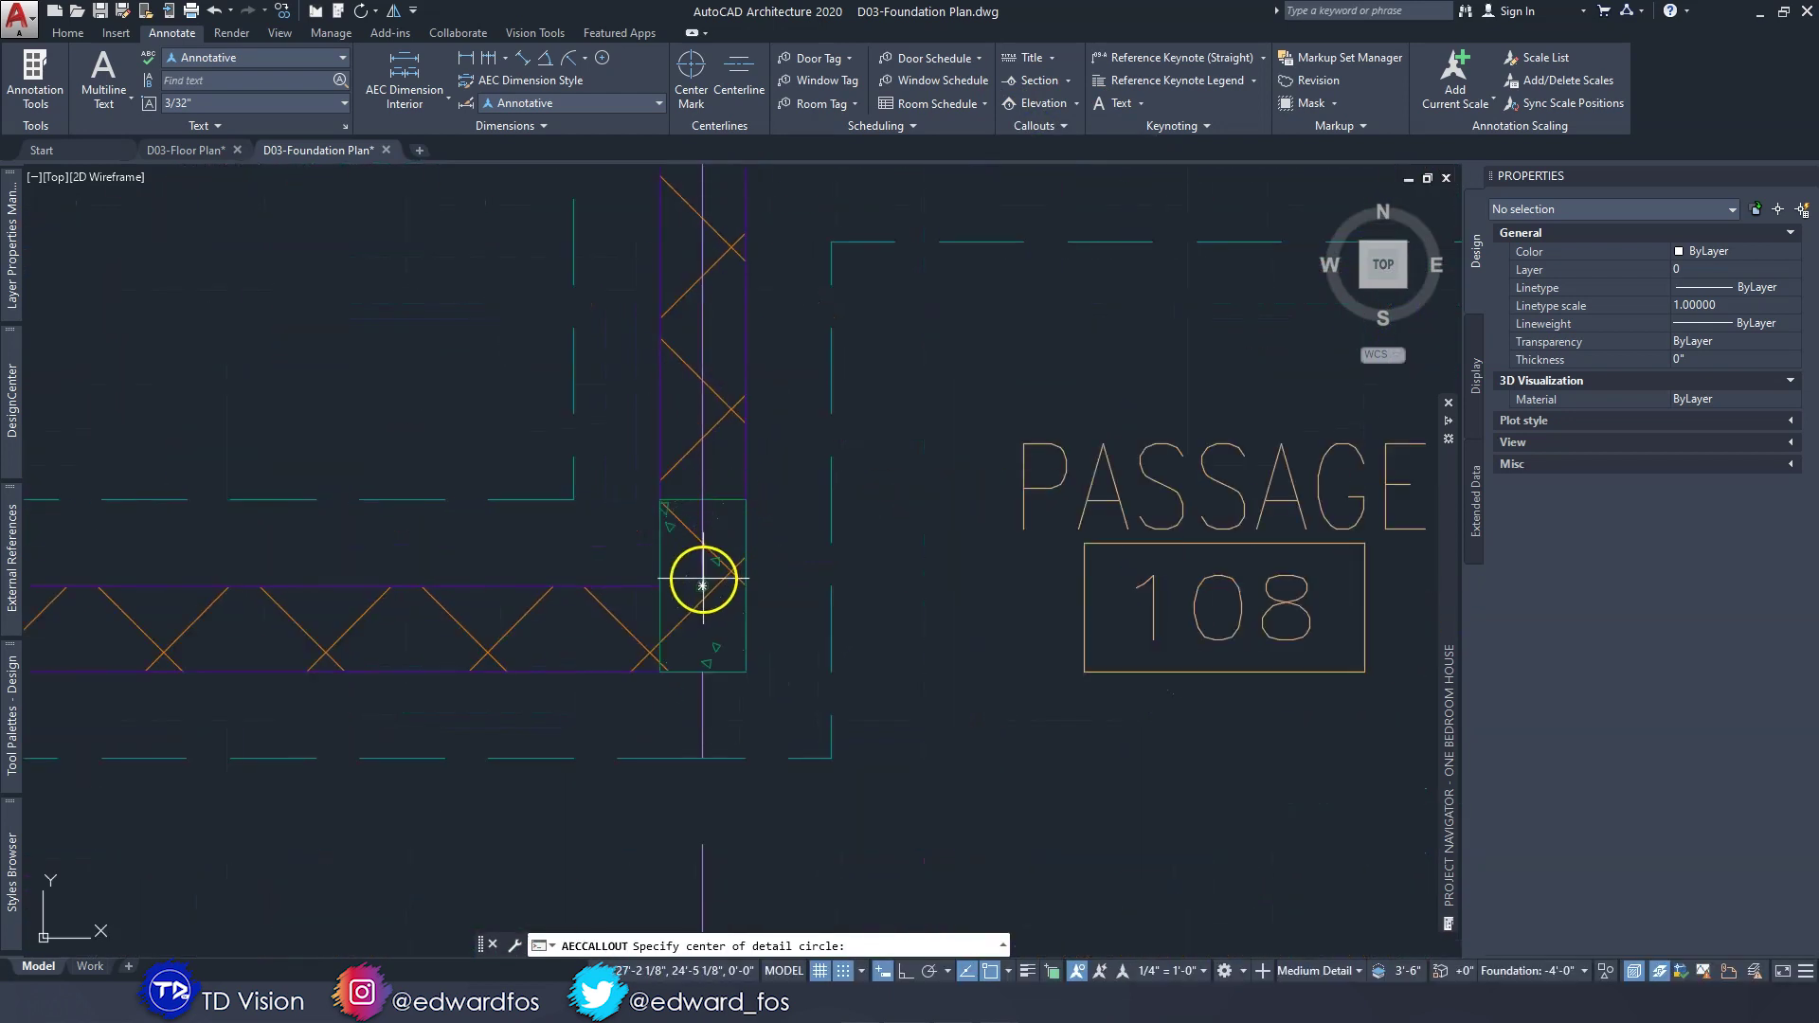
pyautogui.click(702, 583)
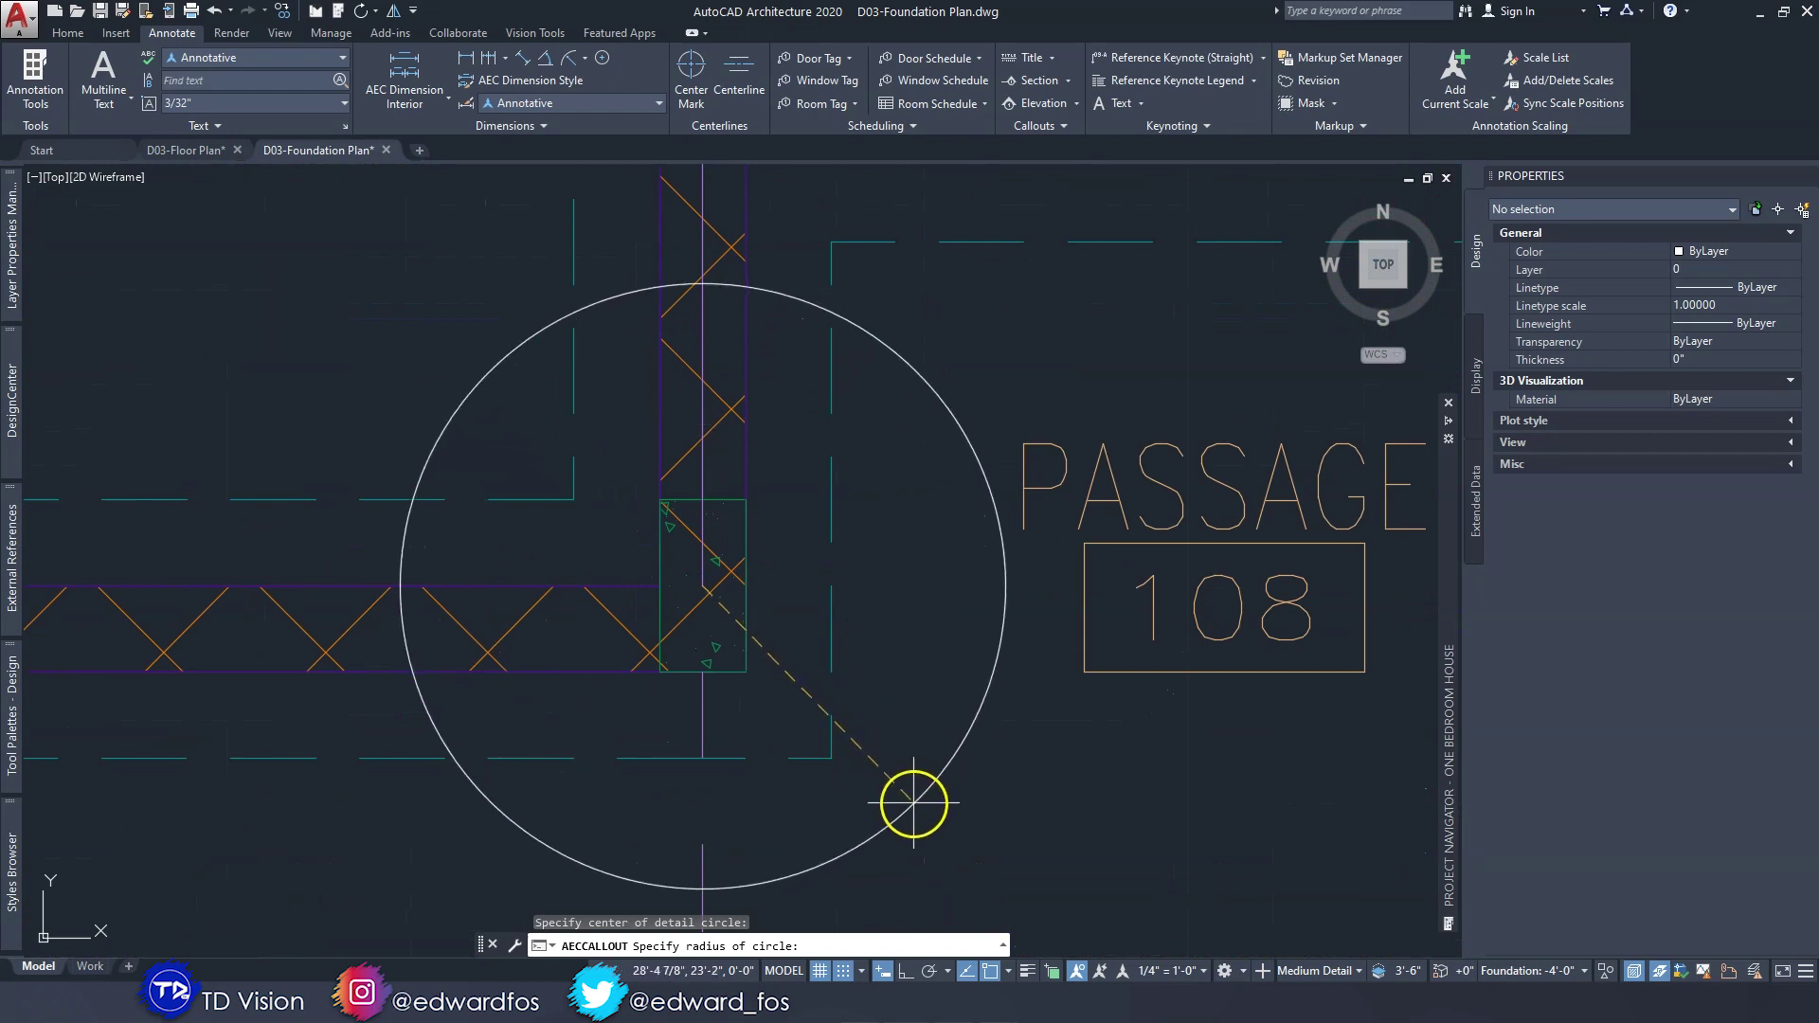
pyautogui.click(907, 796)
pyautogui.scroll(-6, 900, 786)
pyautogui.moveTo(900, 796); pyautogui.dragTo(868, 606, button='middle')
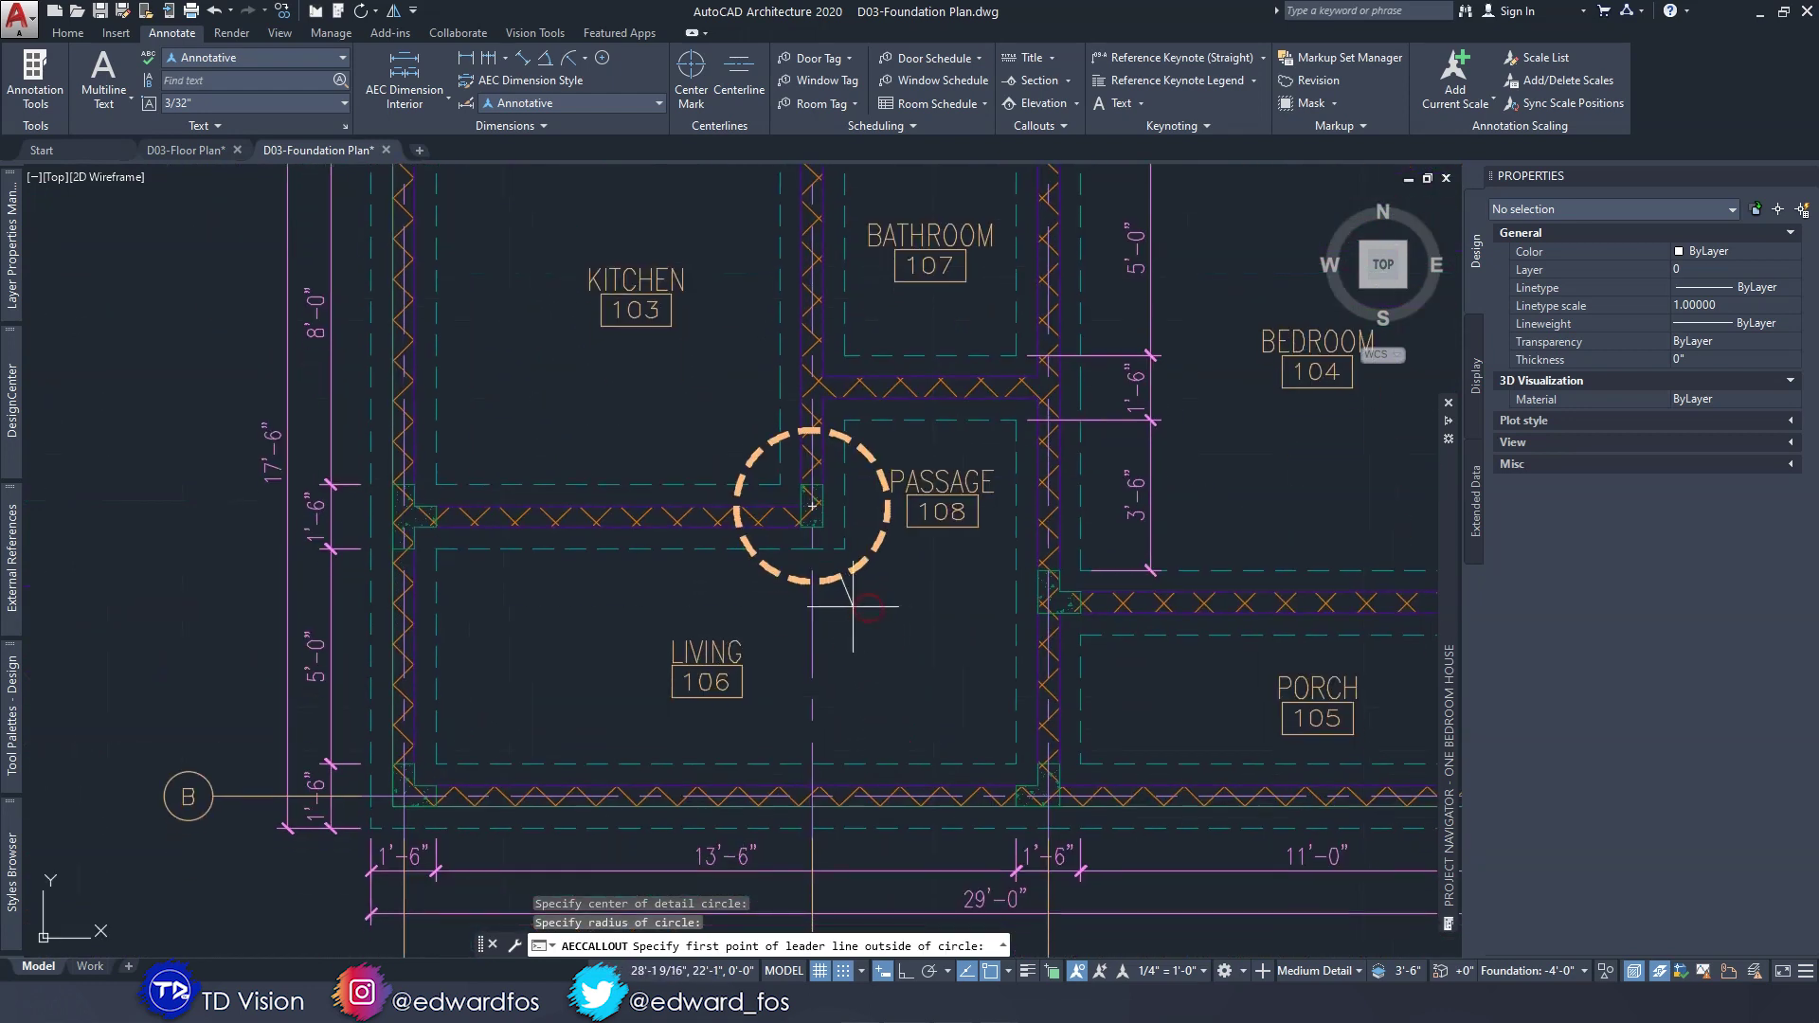
# Run the detail boundary's leader horizontally into the kitchen and place it as Callout Only.
pyautogui.click(731, 423)
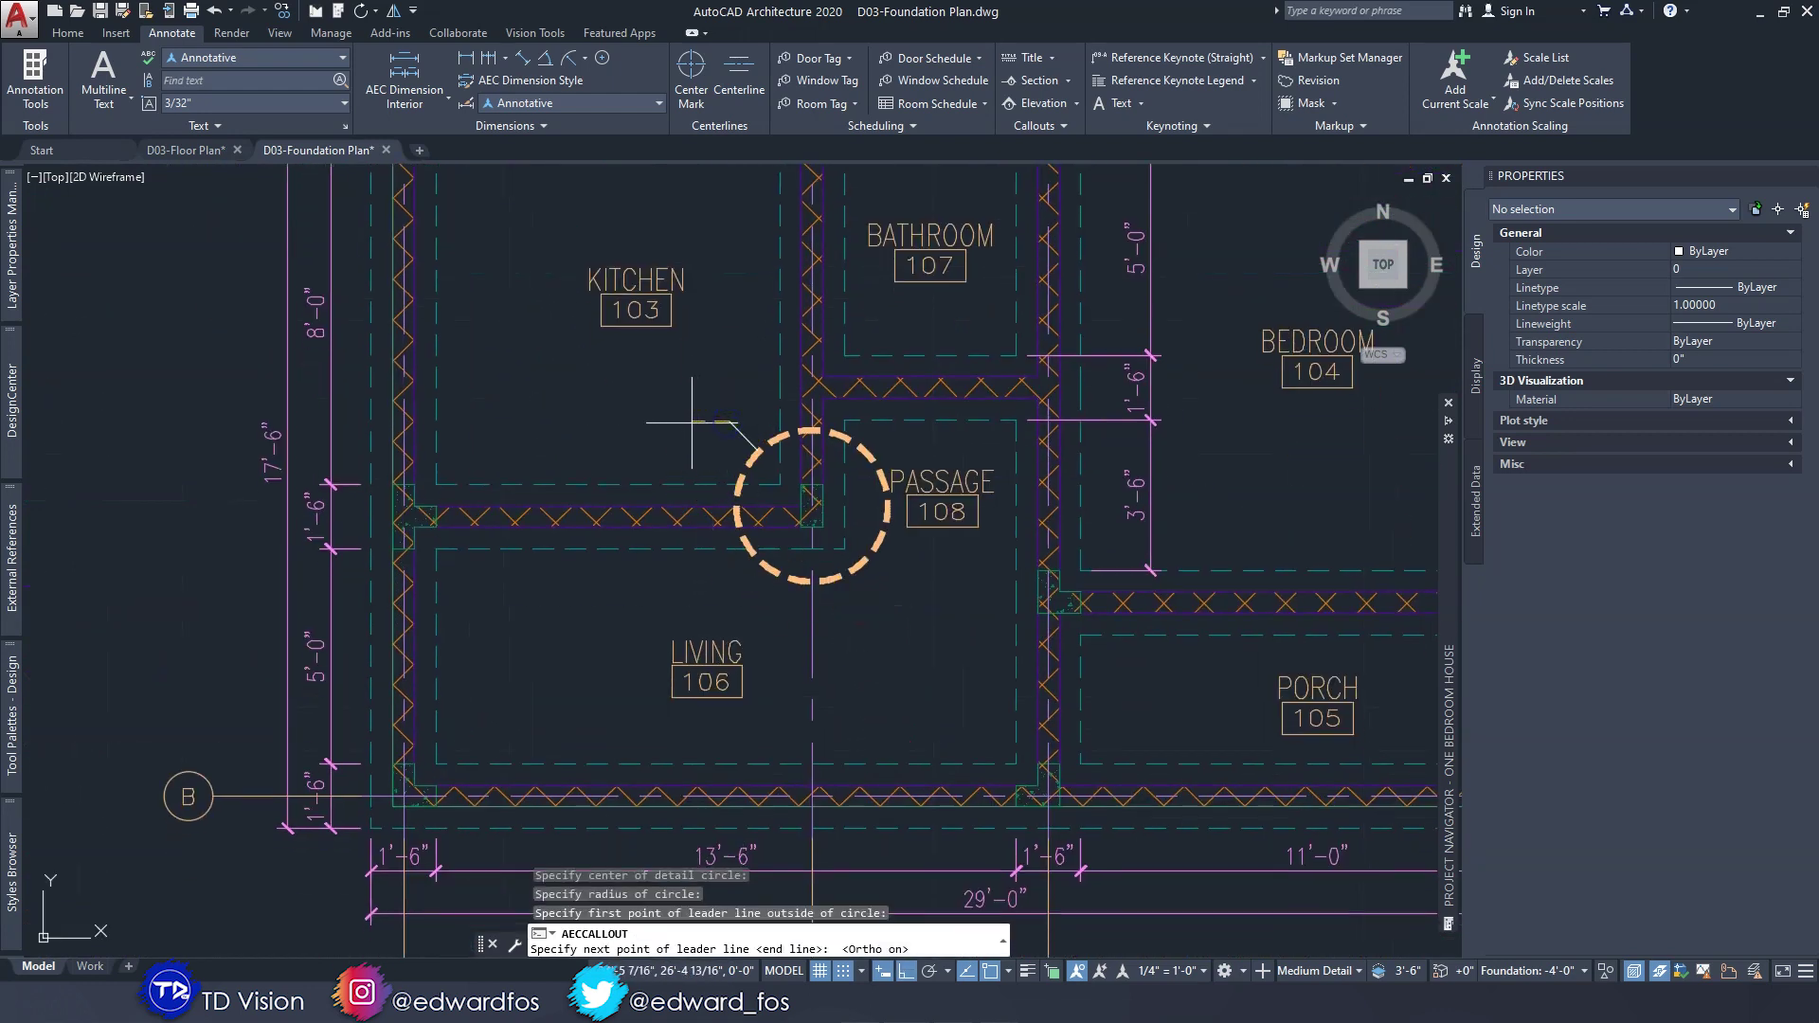
pyautogui.press('Return')
pyautogui.moveTo(810, 311); pyautogui.dragTo(1033, 311)
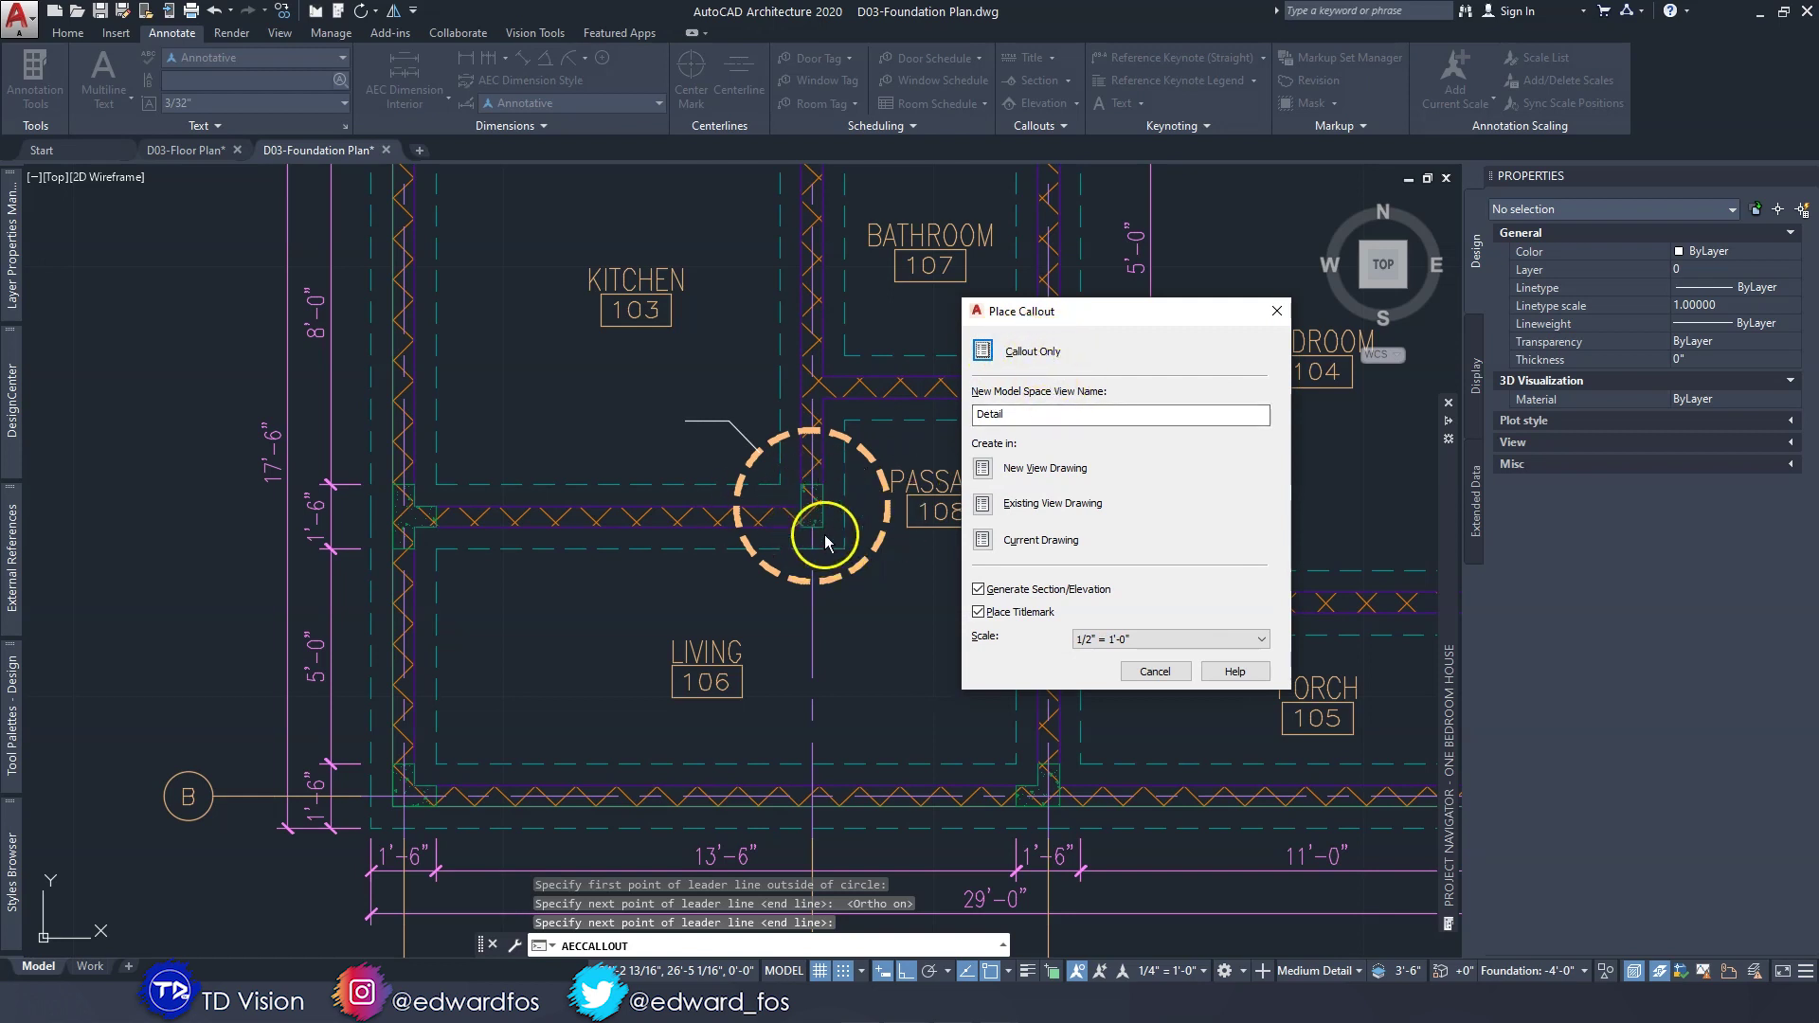
pyautogui.click(982, 351)
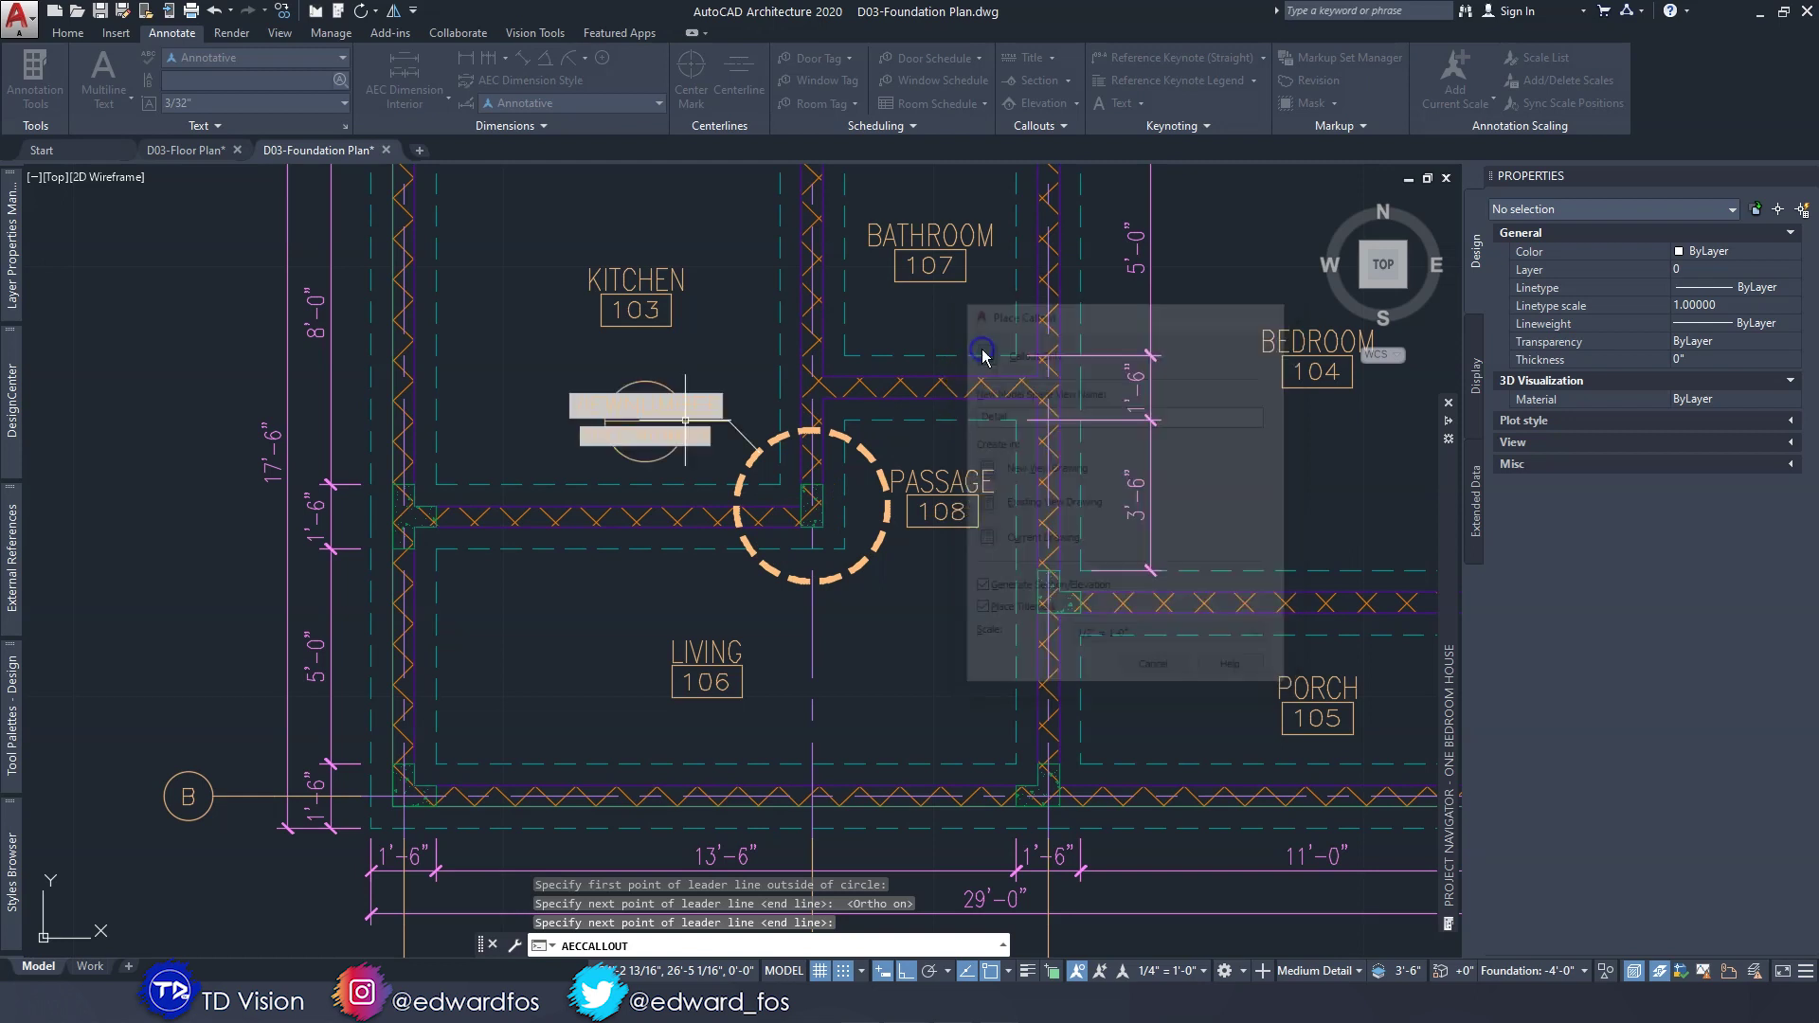
pyautogui.scroll(3, 625, 369)
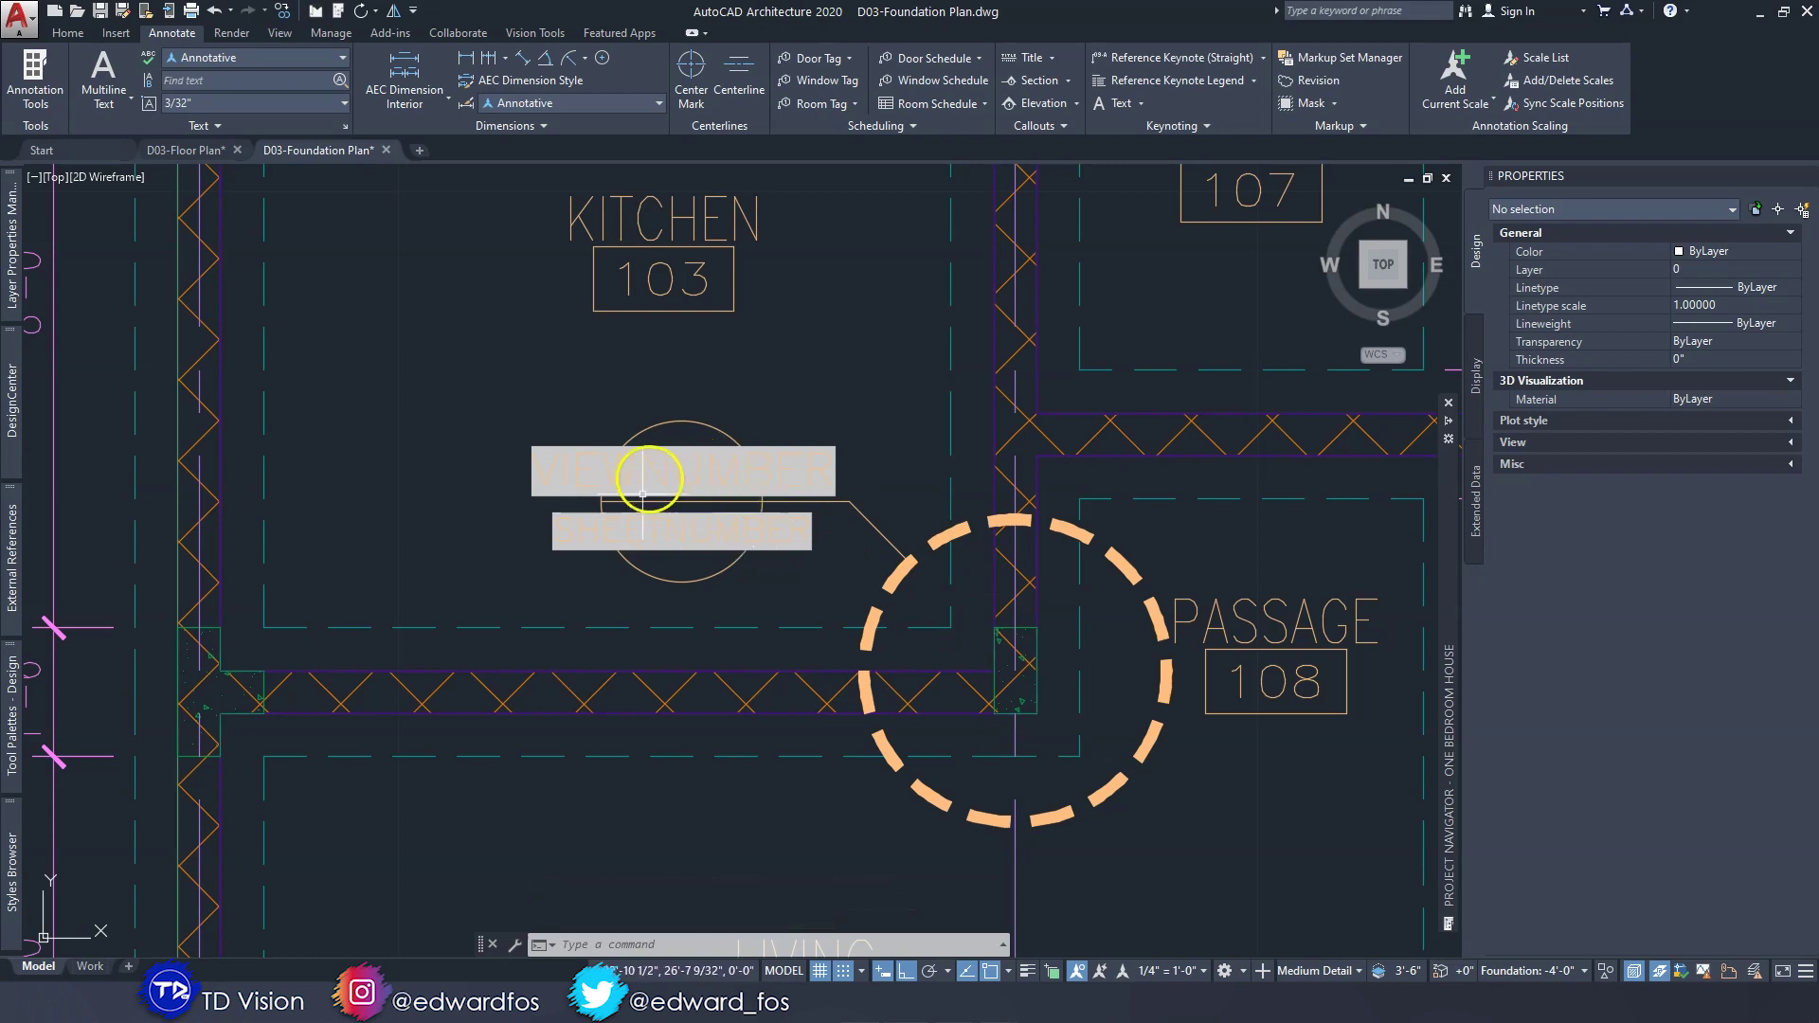
pyautogui.scroll(-5, 720, 517)
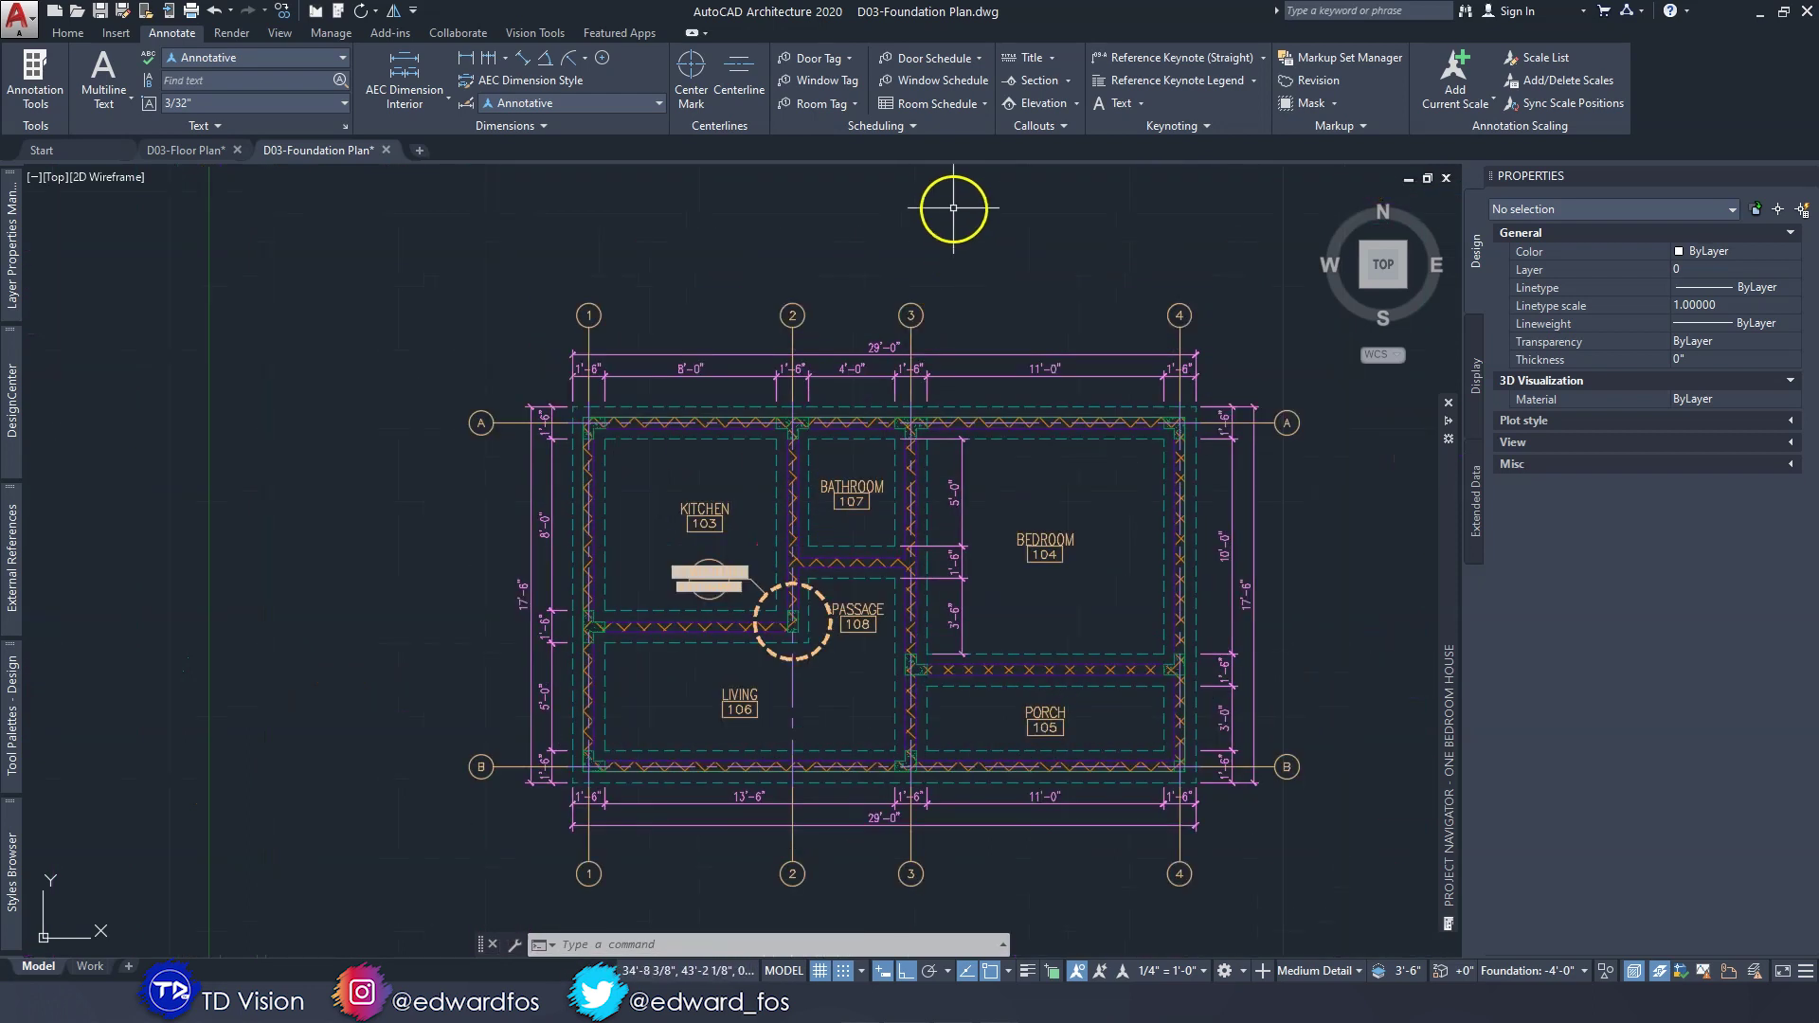
# Draw a circular detail boundary centred on the column at grid A-2, enclosing the whole T-shaped column between kitchen and bathroom.
pyautogui.click(1039, 127)
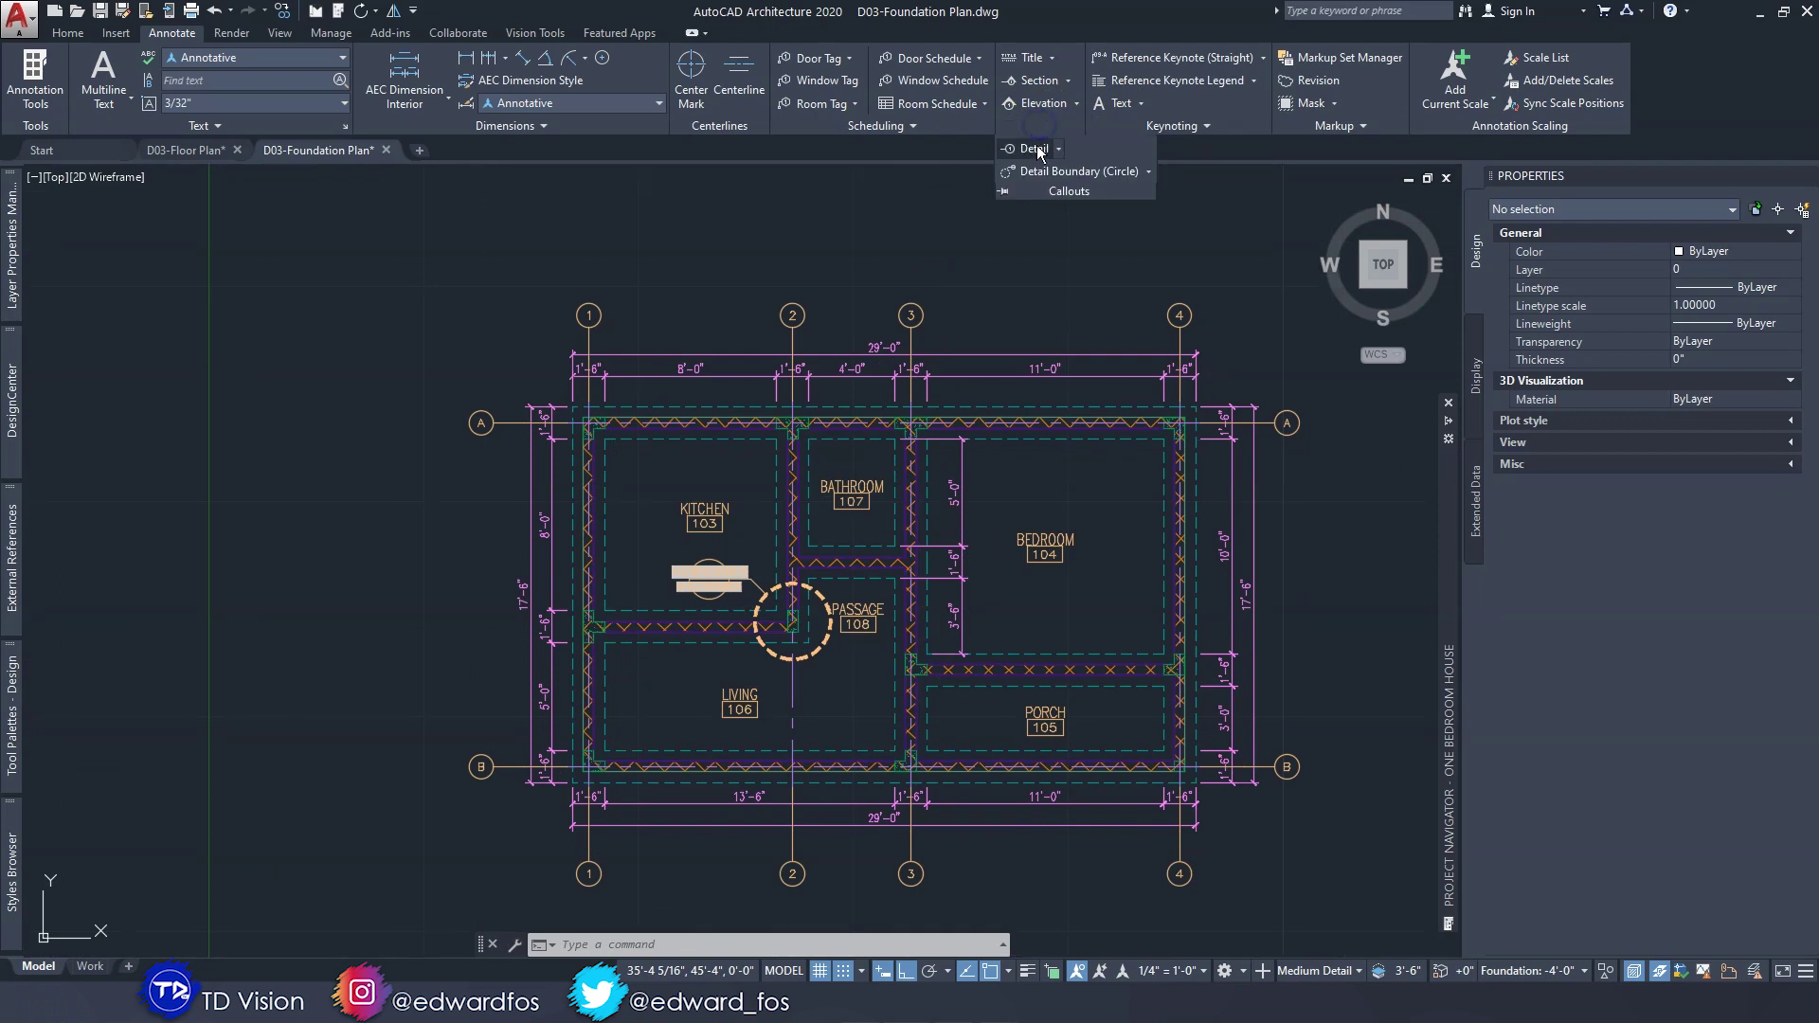
pyautogui.click(1042, 172)
pyautogui.scroll(5, 793, 417)
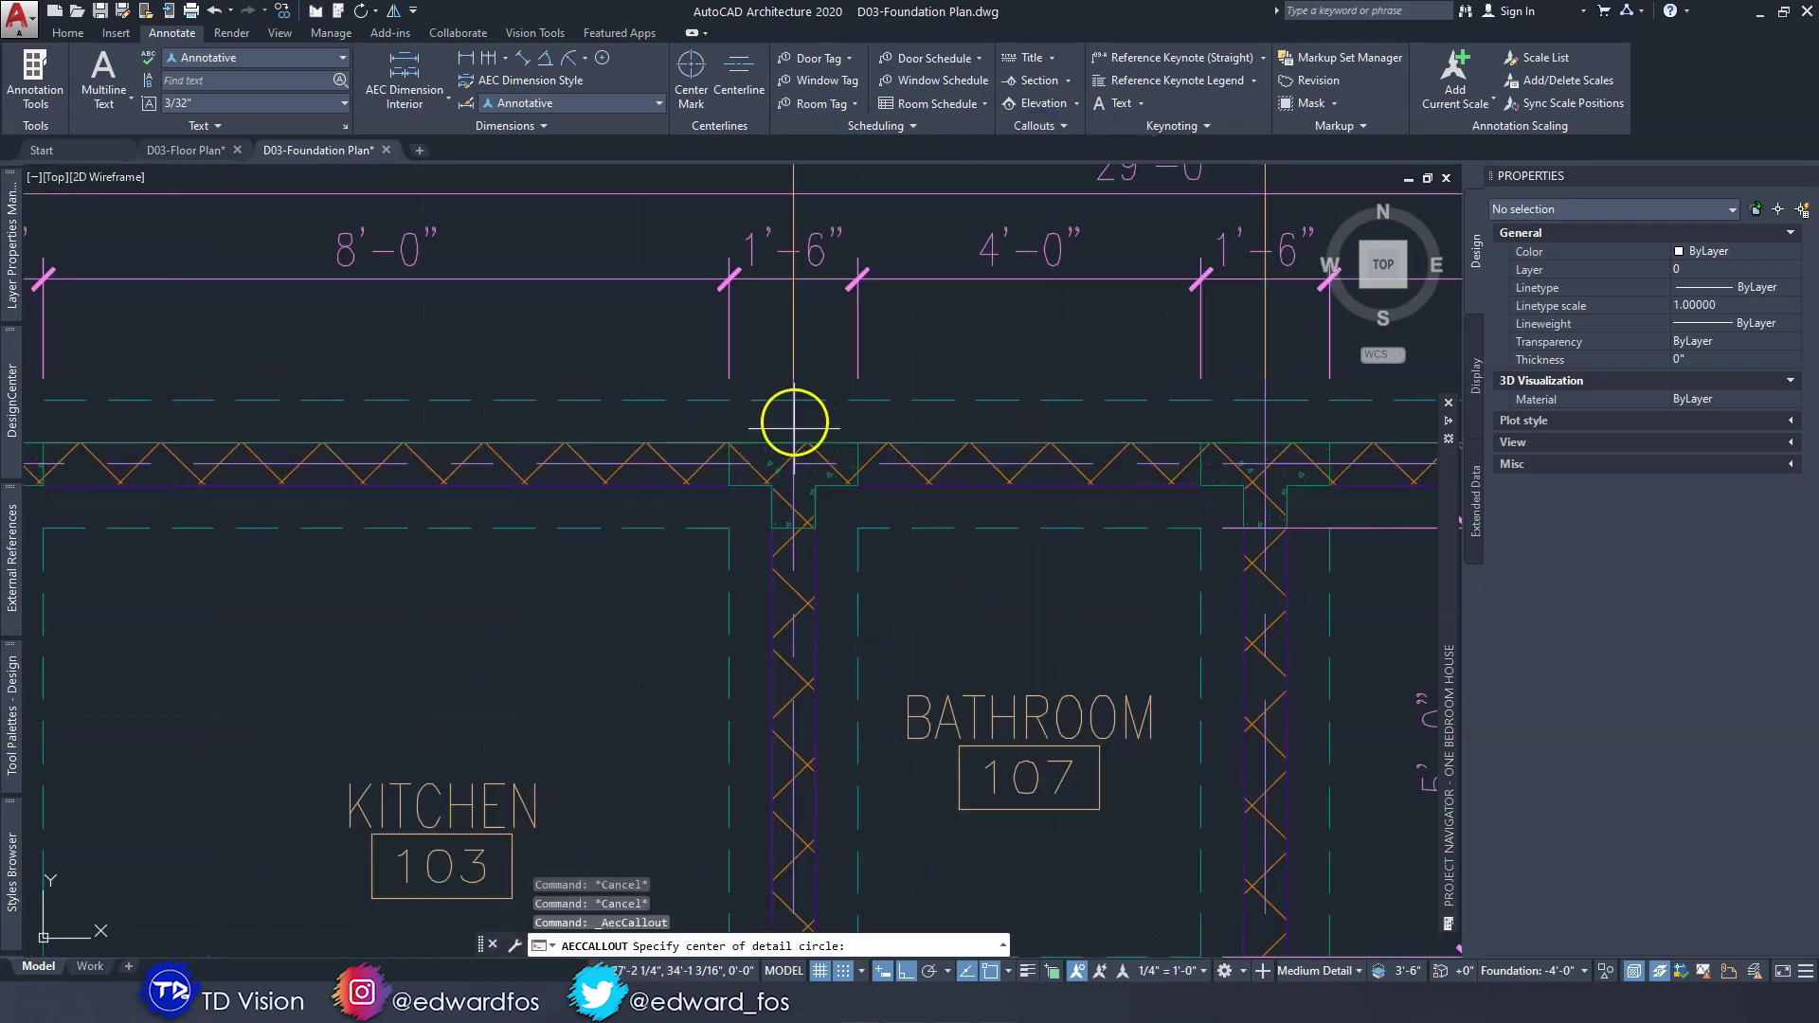
pyautogui.click(793, 474)
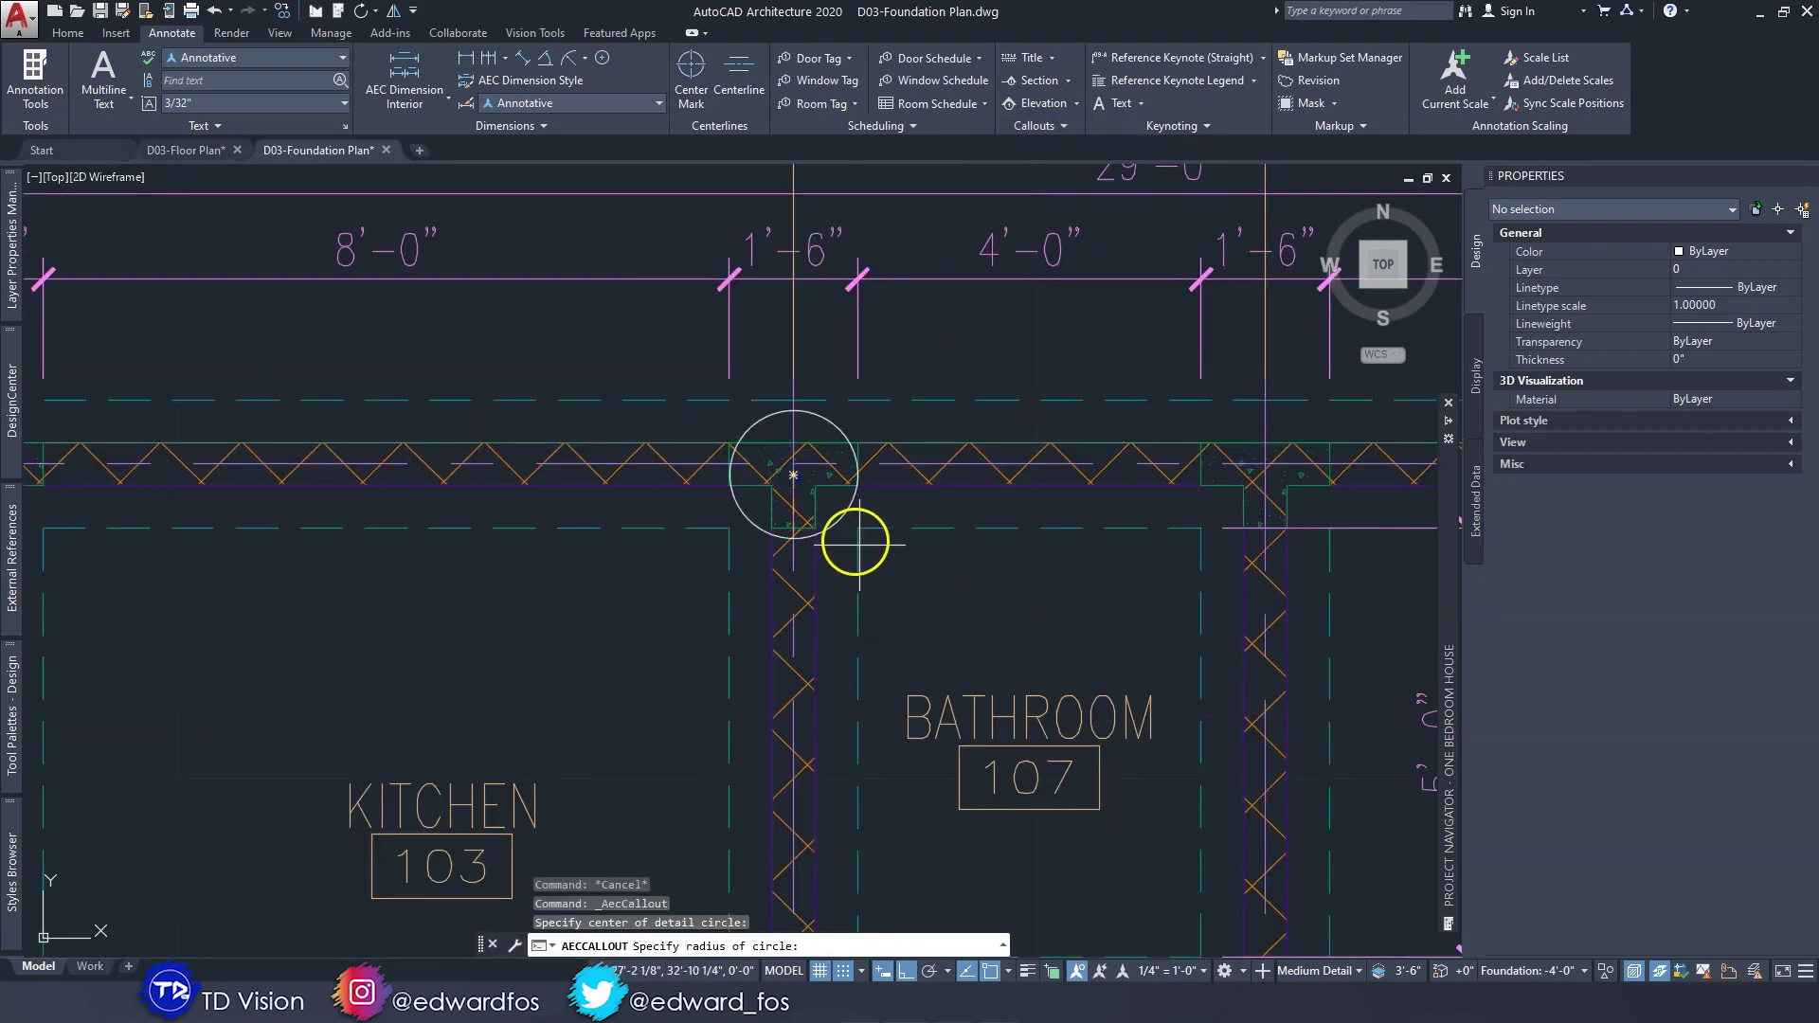
pyautogui.click(888, 568)
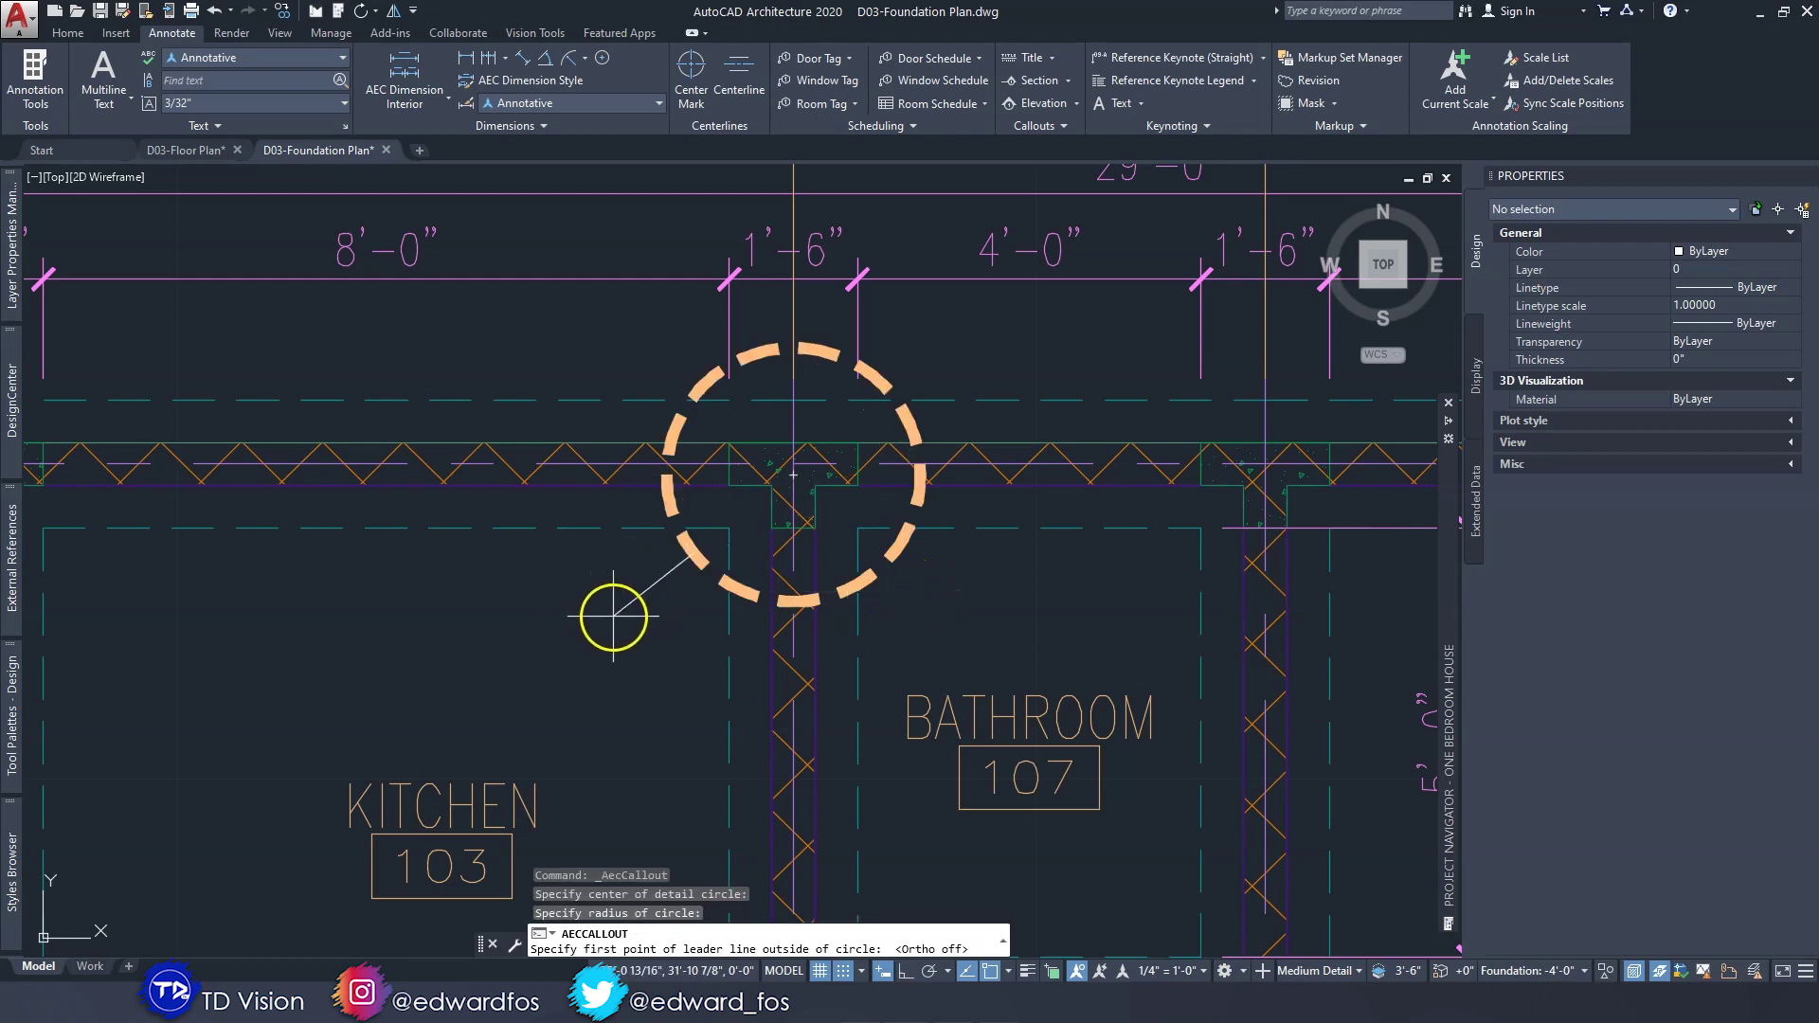
# Run the grid A-2 boundary's leader diagonally into the kitchen, continue it horizontally, and place it as Callout Only.
pyautogui.click(625, 621)
pyautogui.press('F8')
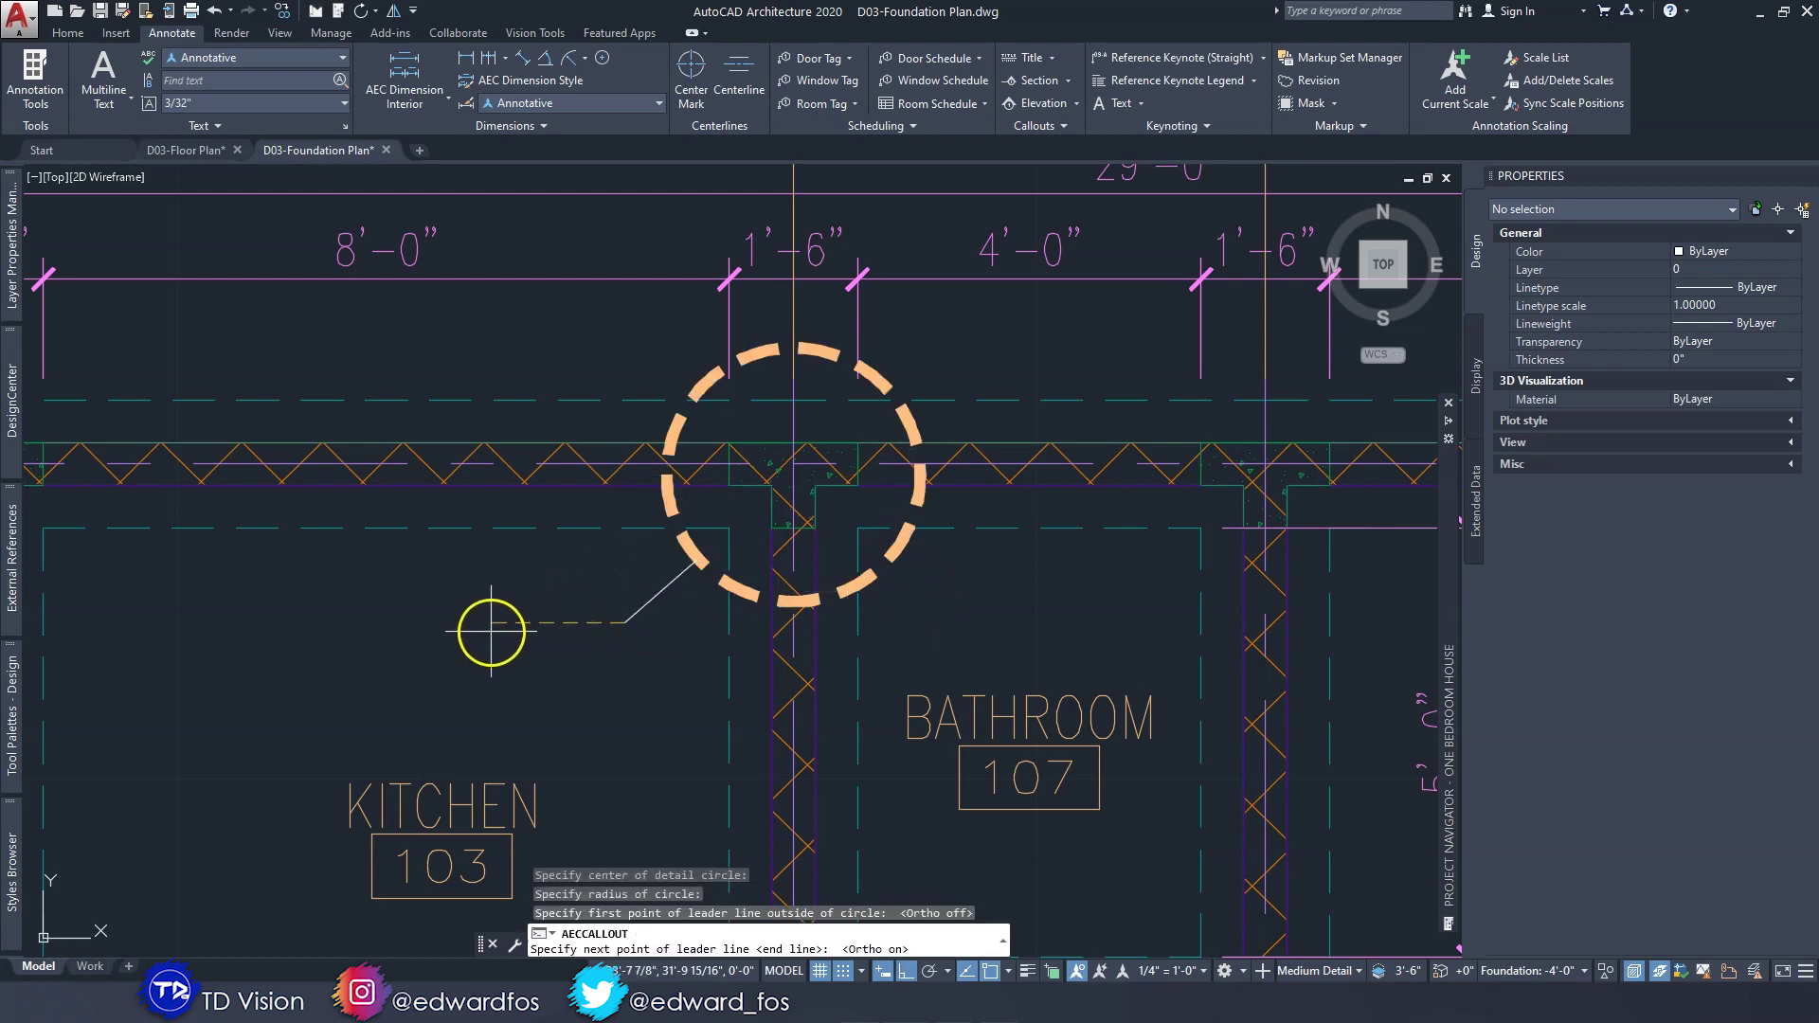
pyautogui.click(516, 624)
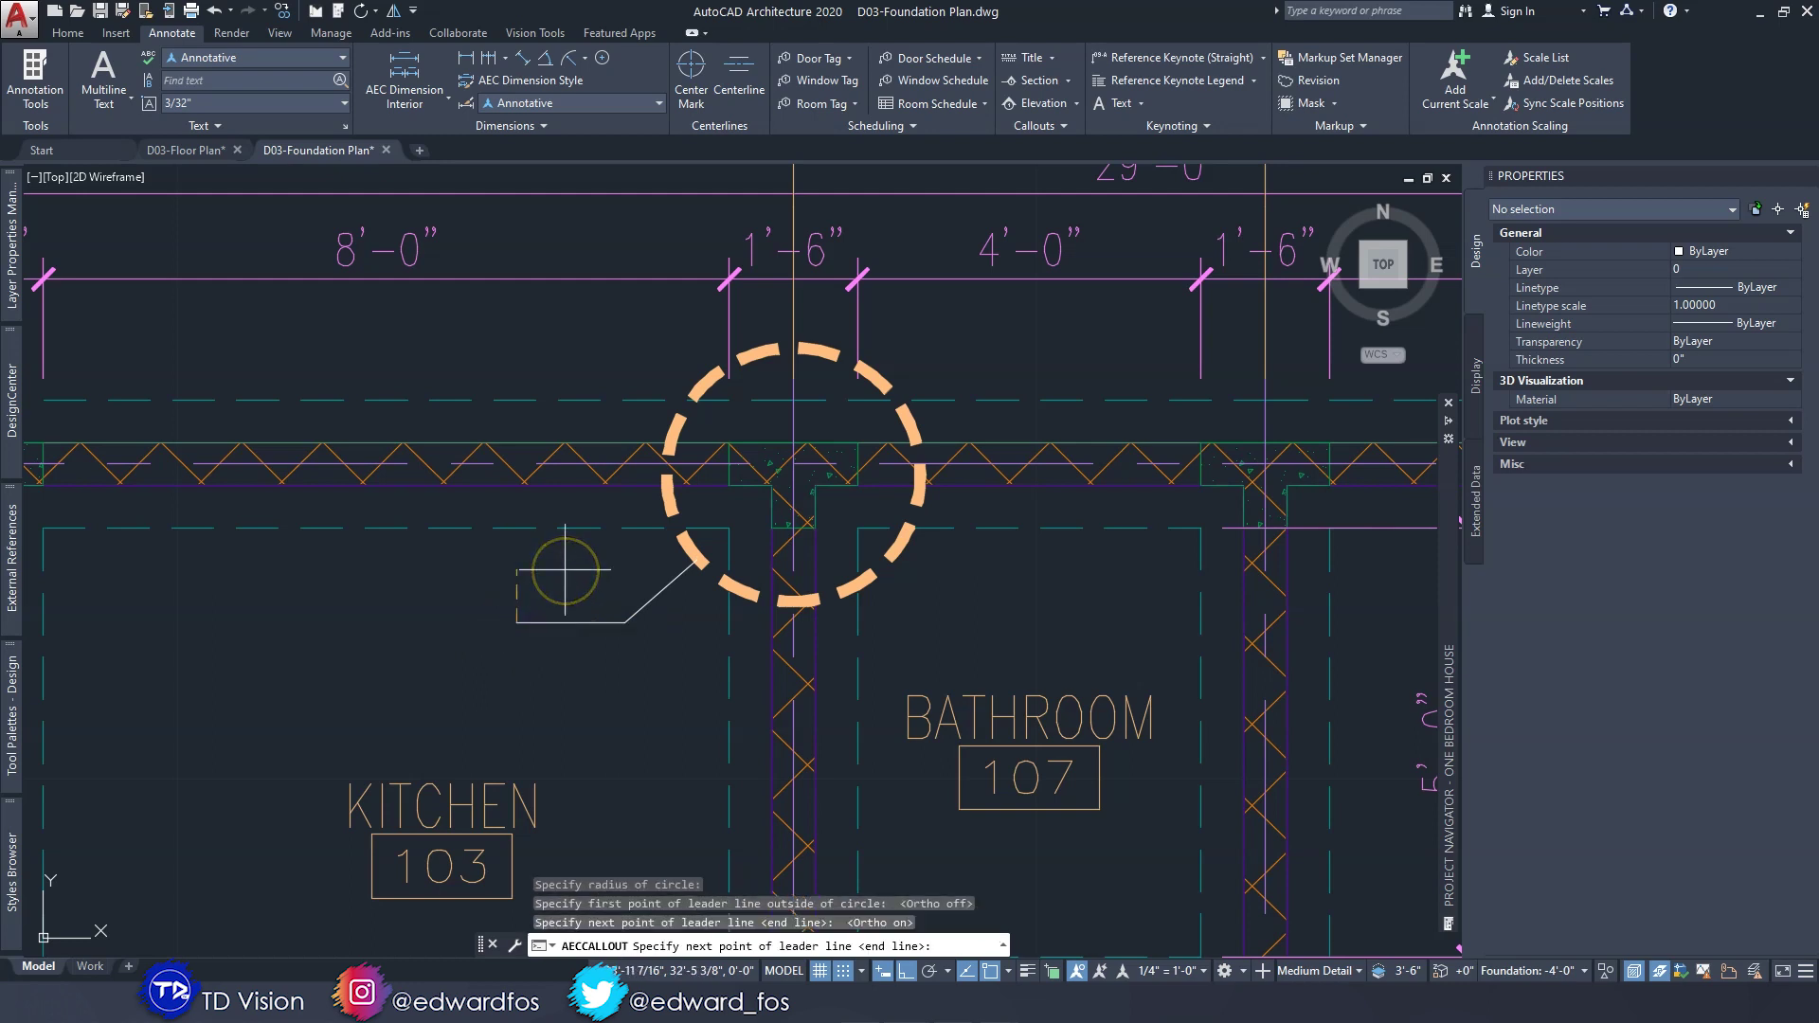
pyautogui.press('Return')
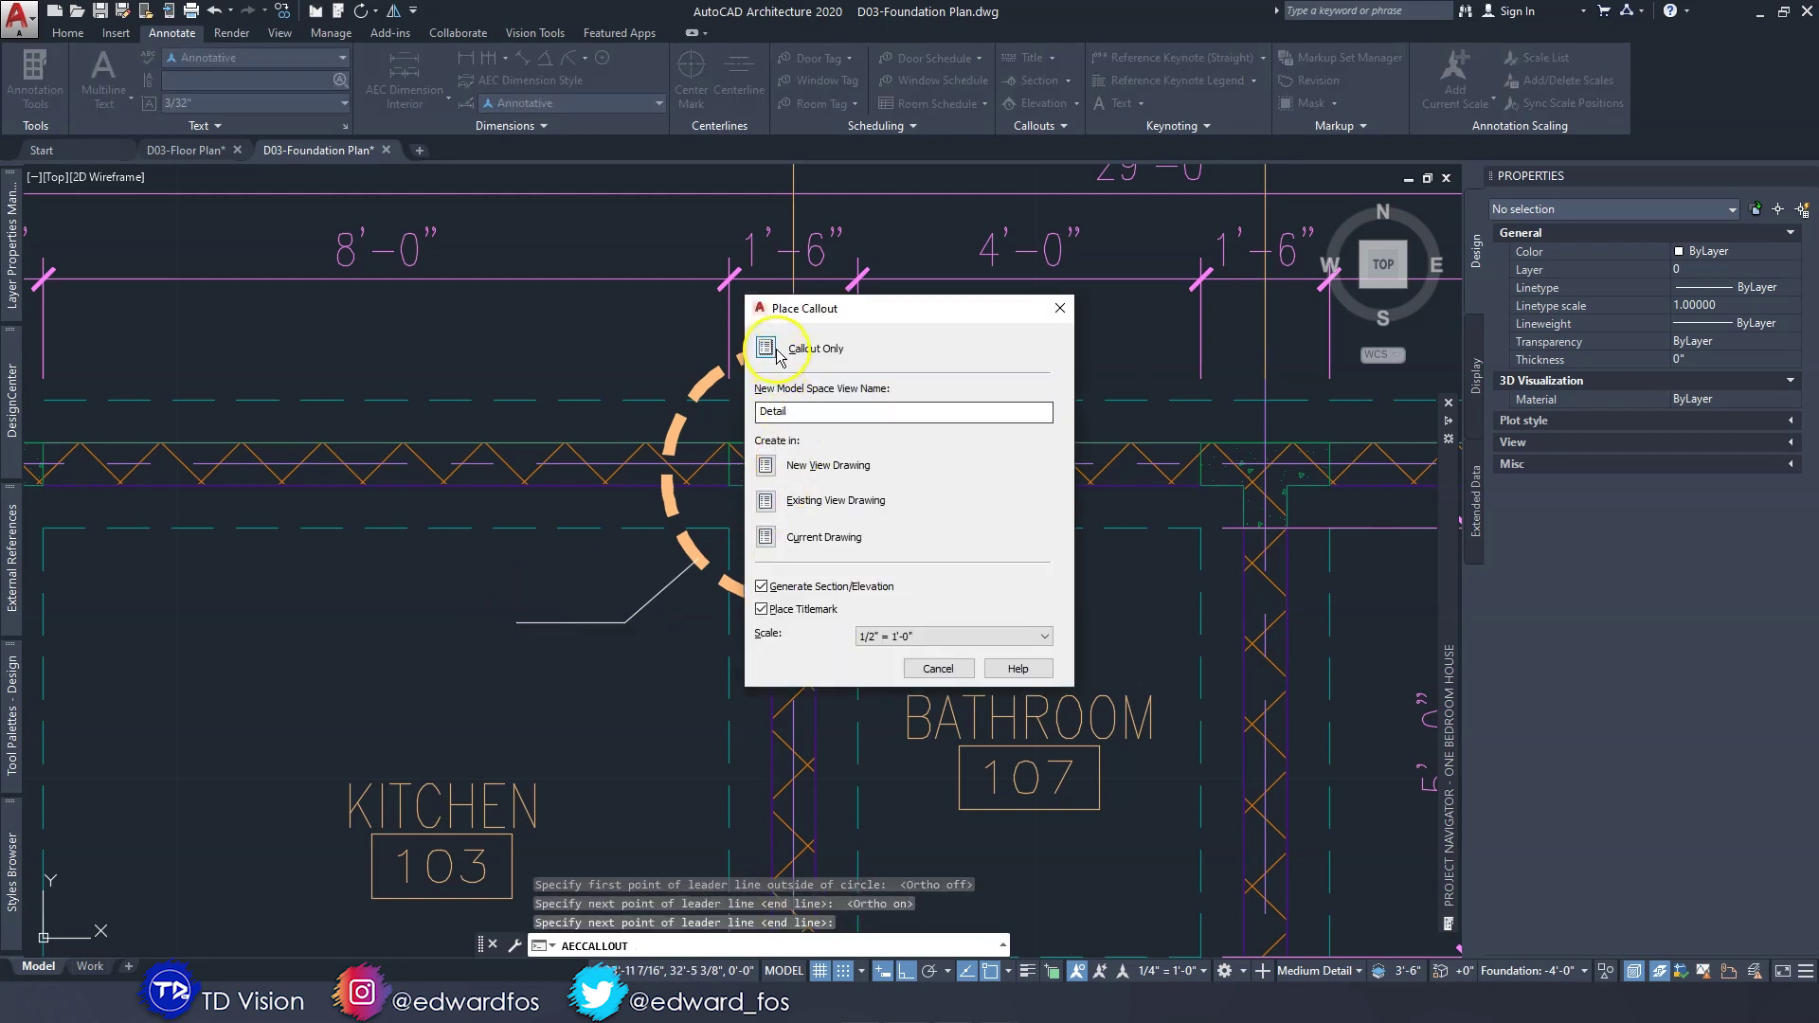
pyautogui.click(774, 350)
pyautogui.press('Escape')
# Draw a circular detail boundary centred on the grid 4 column where the bedroom-porch wall meets the outer wall, reaching past the footing edges.
pyautogui.scroll(-6, 649, 509)
pyautogui.moveTo(735, 621); pyautogui.dragTo(648, 511, button='middle')
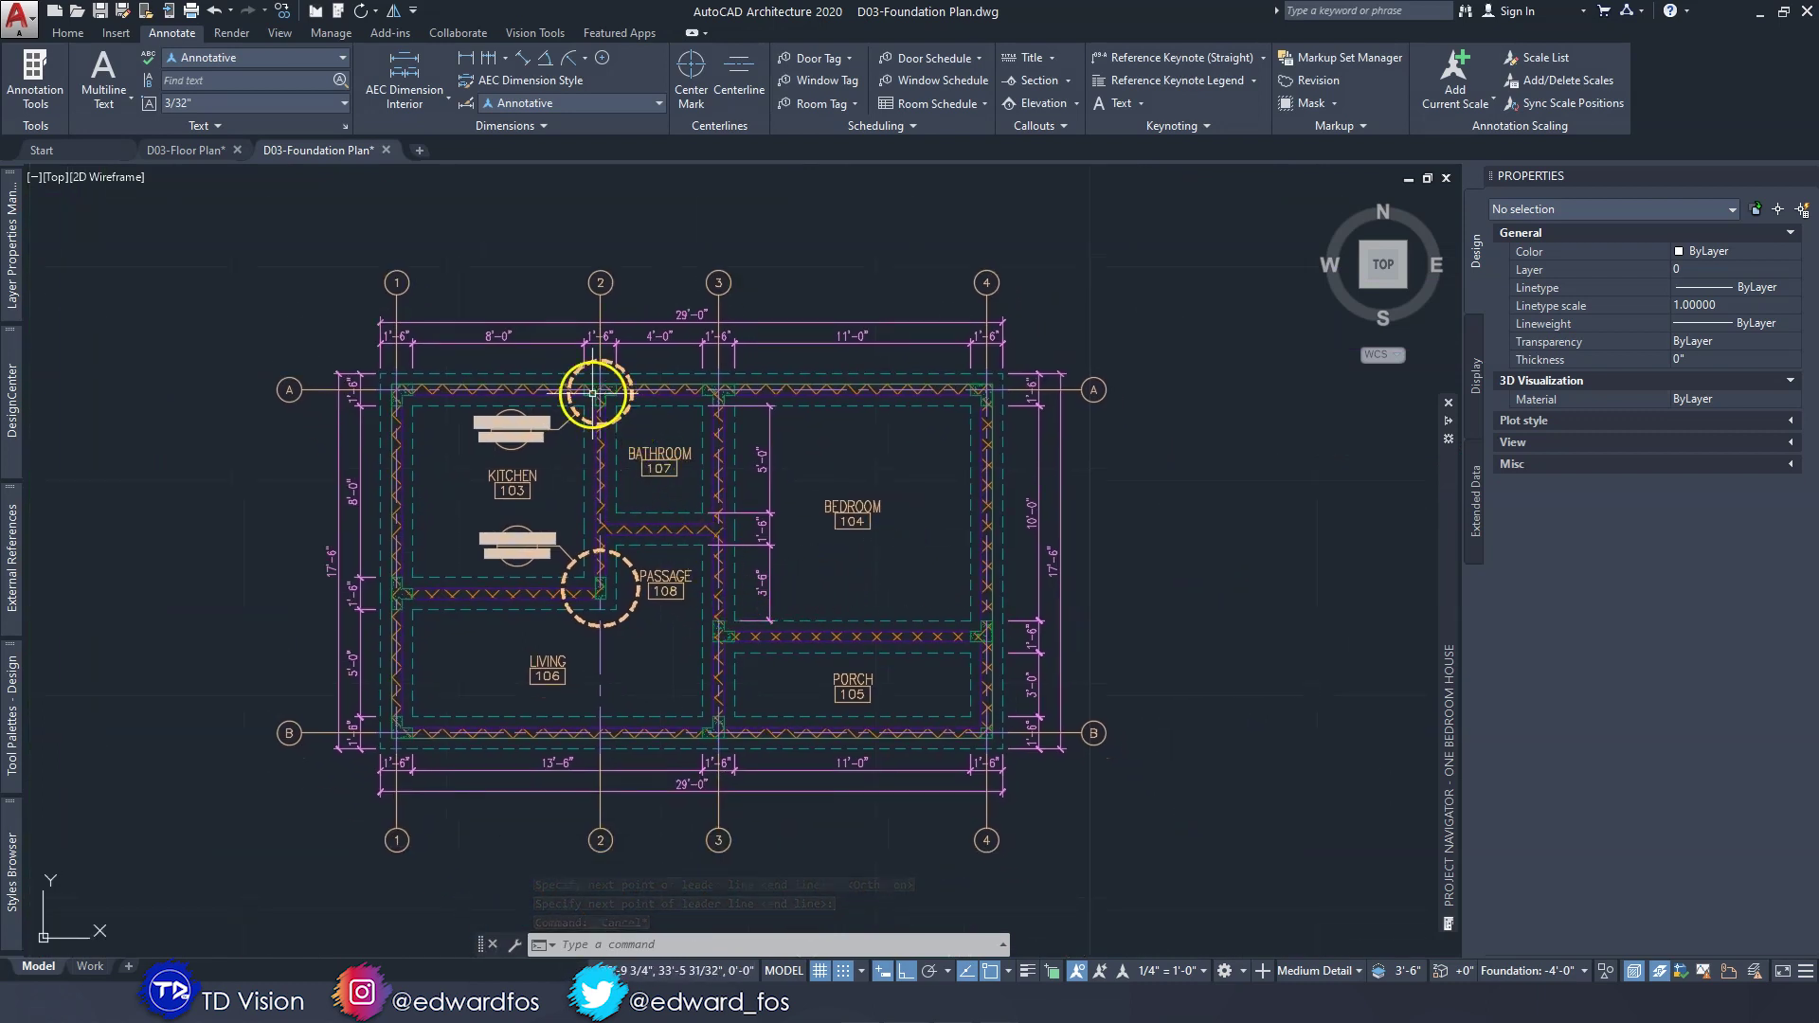
pyautogui.scroll(3, 601, 389)
pyautogui.moveTo(872, 773); pyautogui.dragTo(549, 489, button='middle')
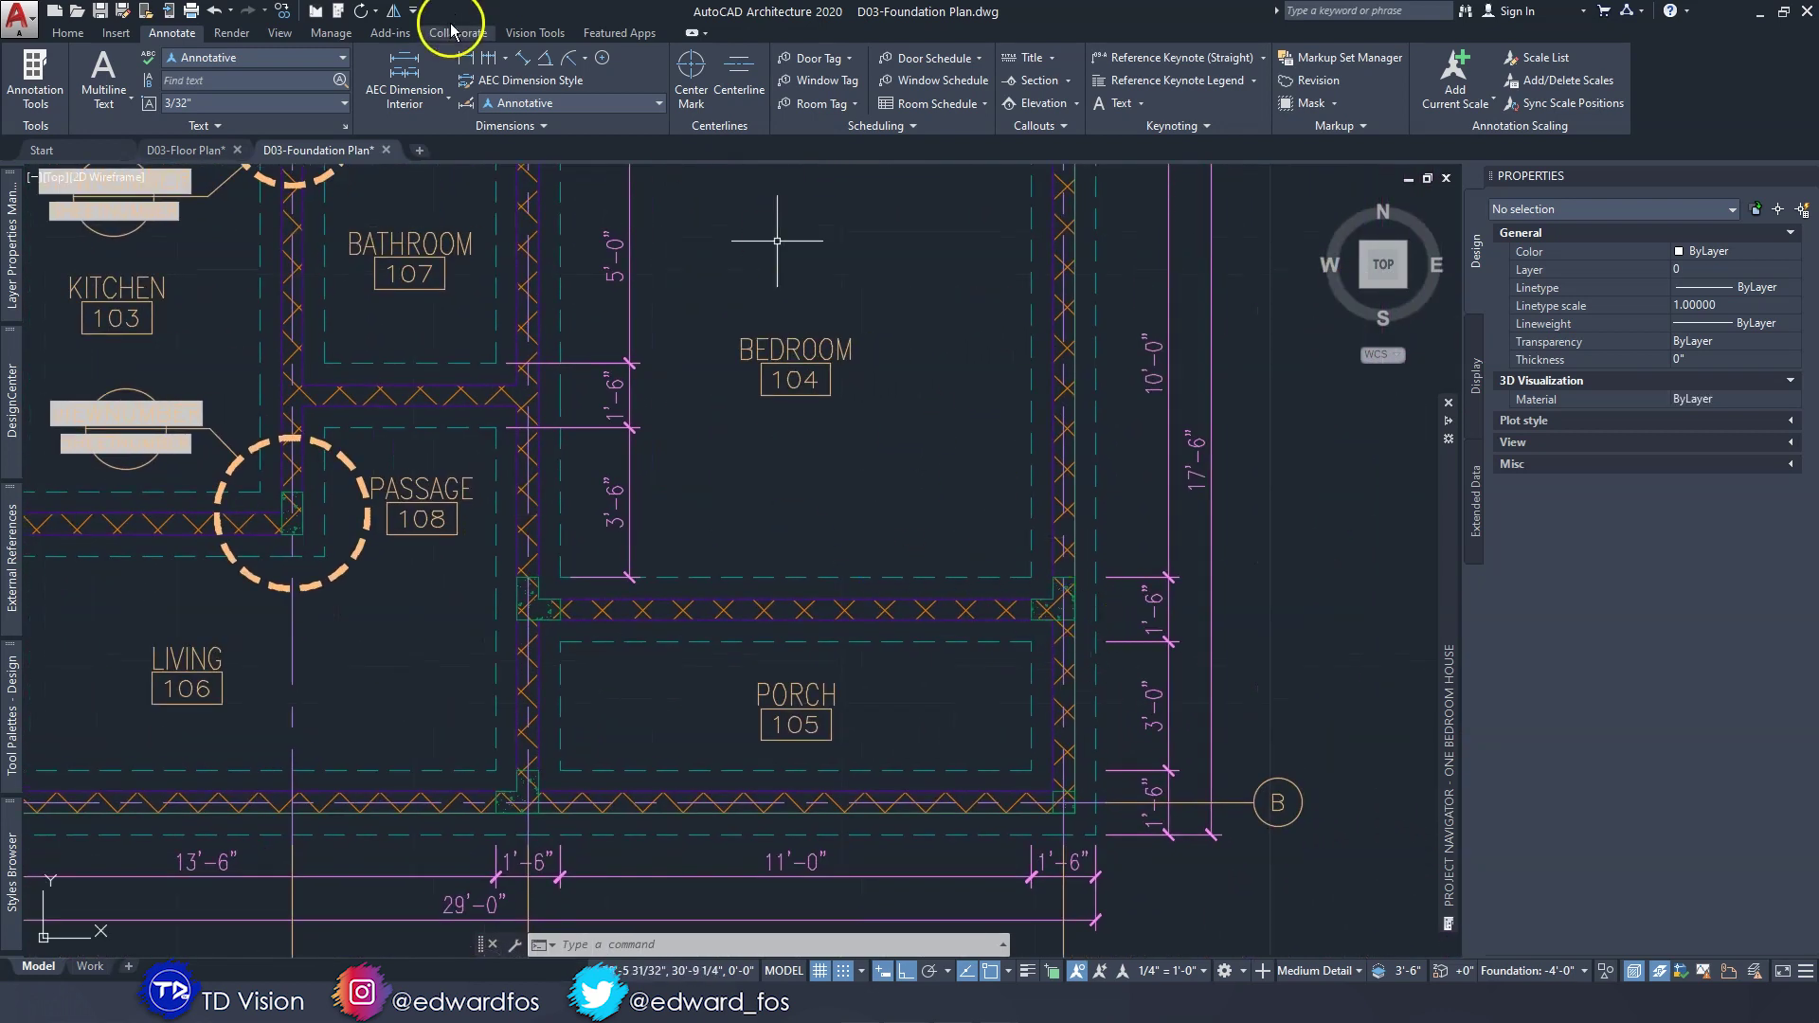
pyautogui.click(1039, 126)
pyautogui.scroll(5, 1063, 581)
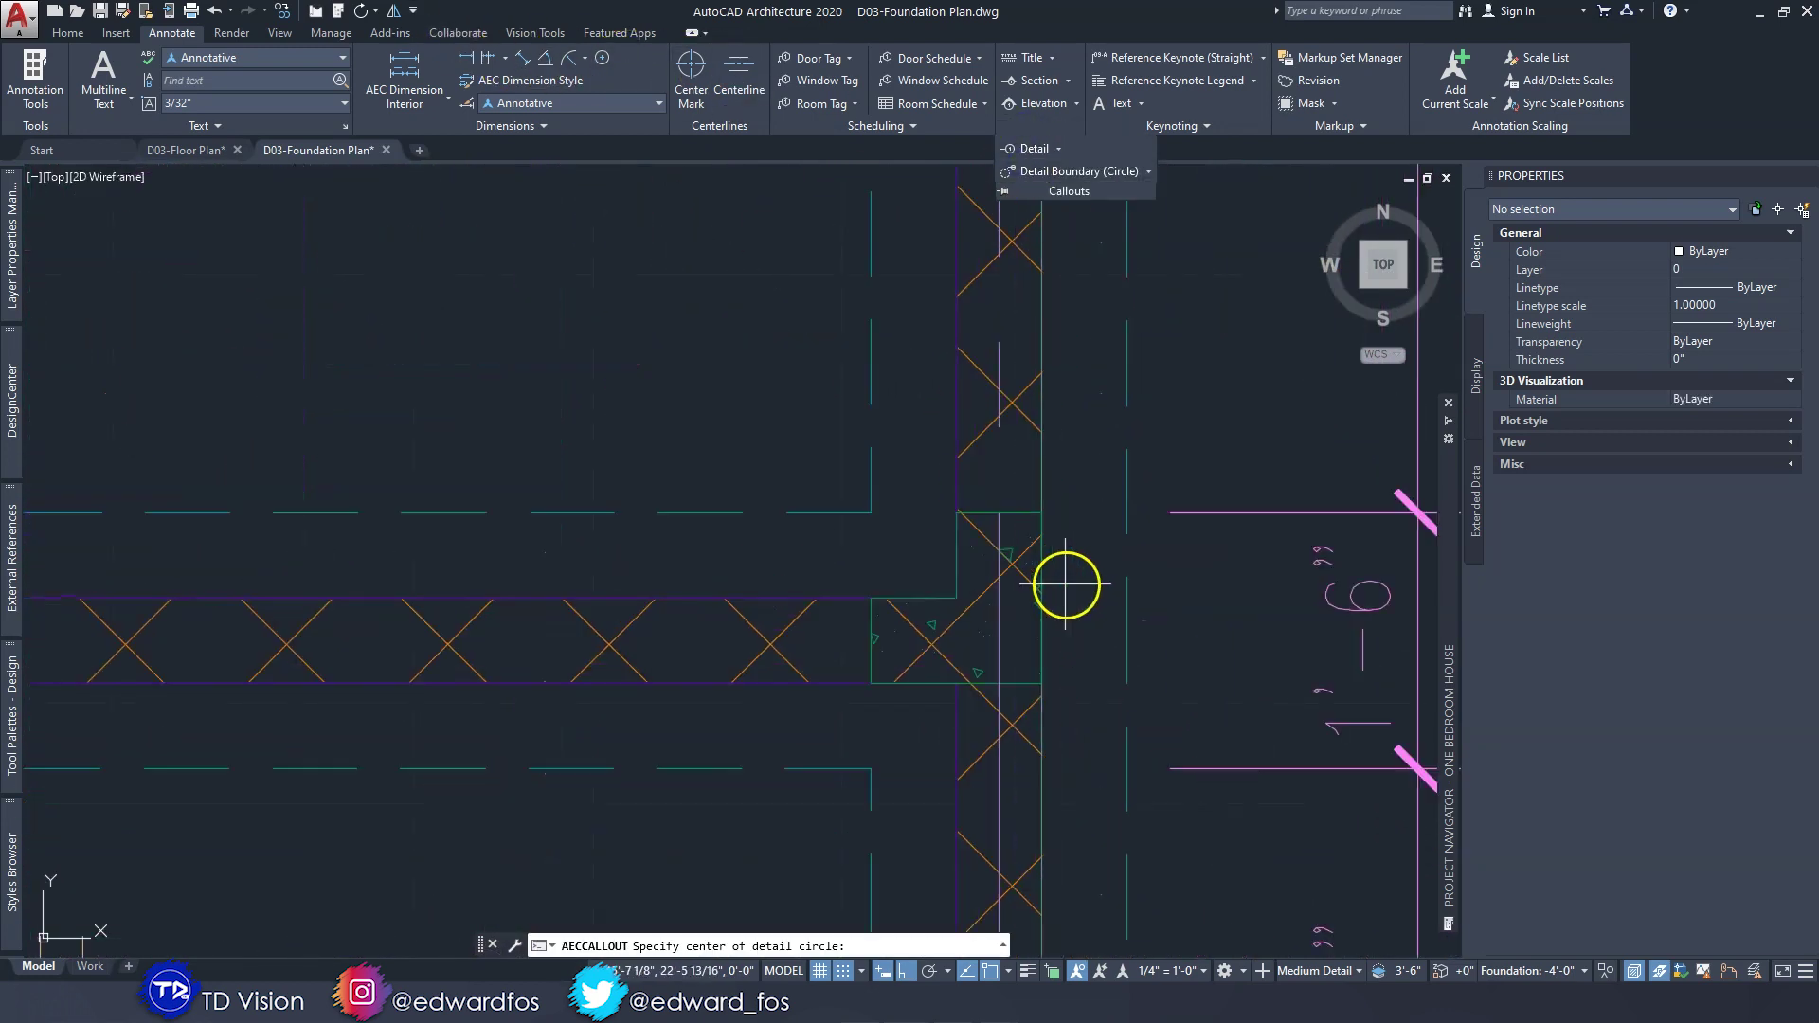
pyautogui.click(972, 613)
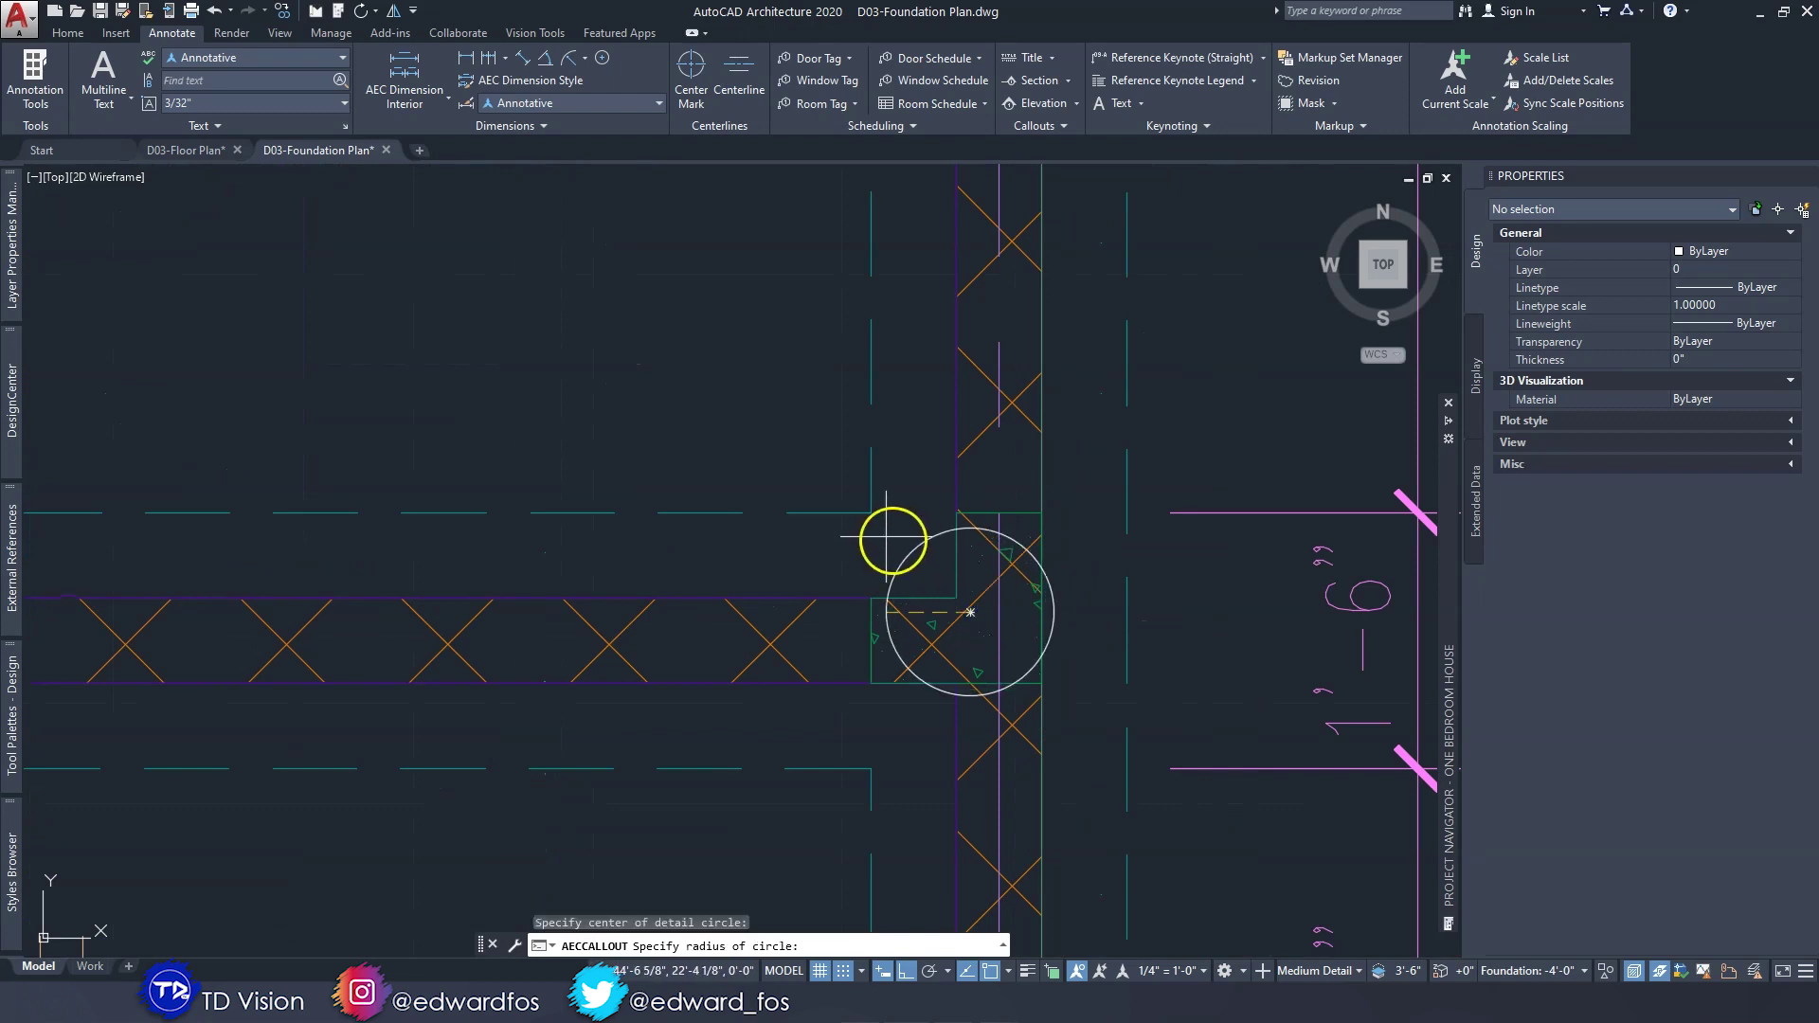
pyautogui.click(773, 458)
# Run the bedroom-porch column boundary's leader diagonally into the bedroom, continue it horizontally, and place it as Callout Only.
pyautogui.press('F8')
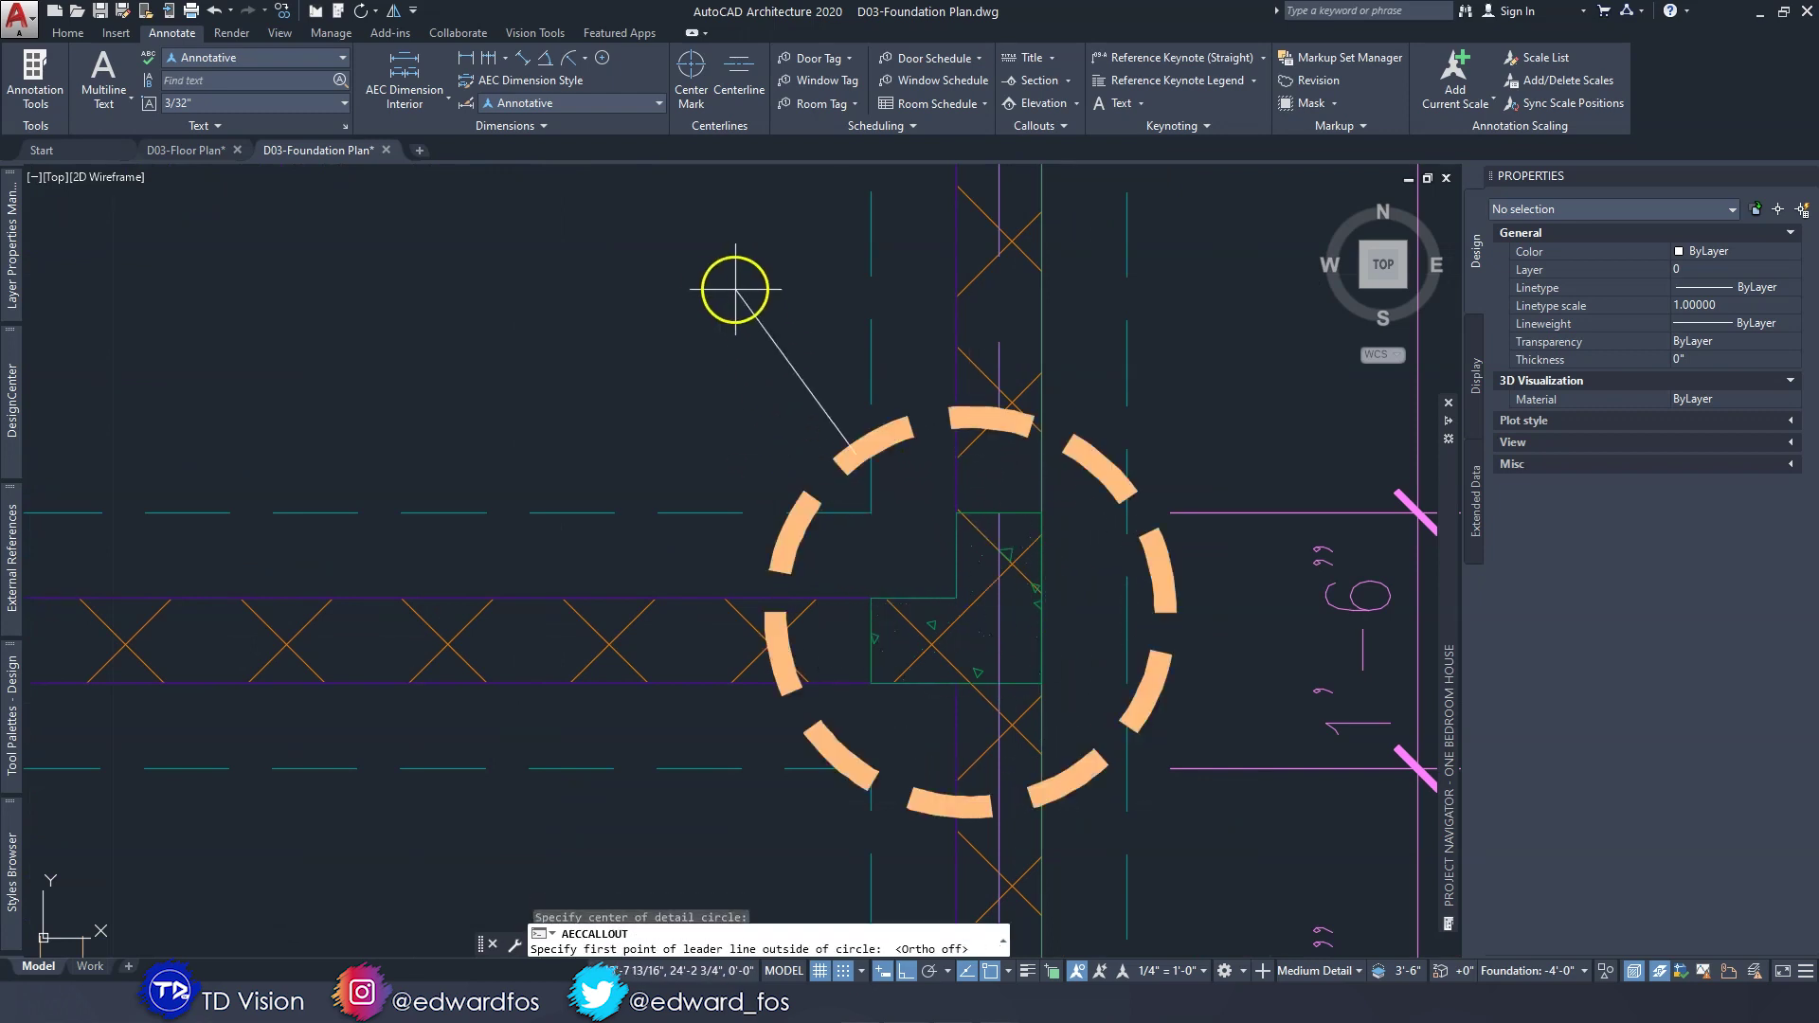
pyautogui.scroll(-5, 808, 423)
pyautogui.click(808, 423)
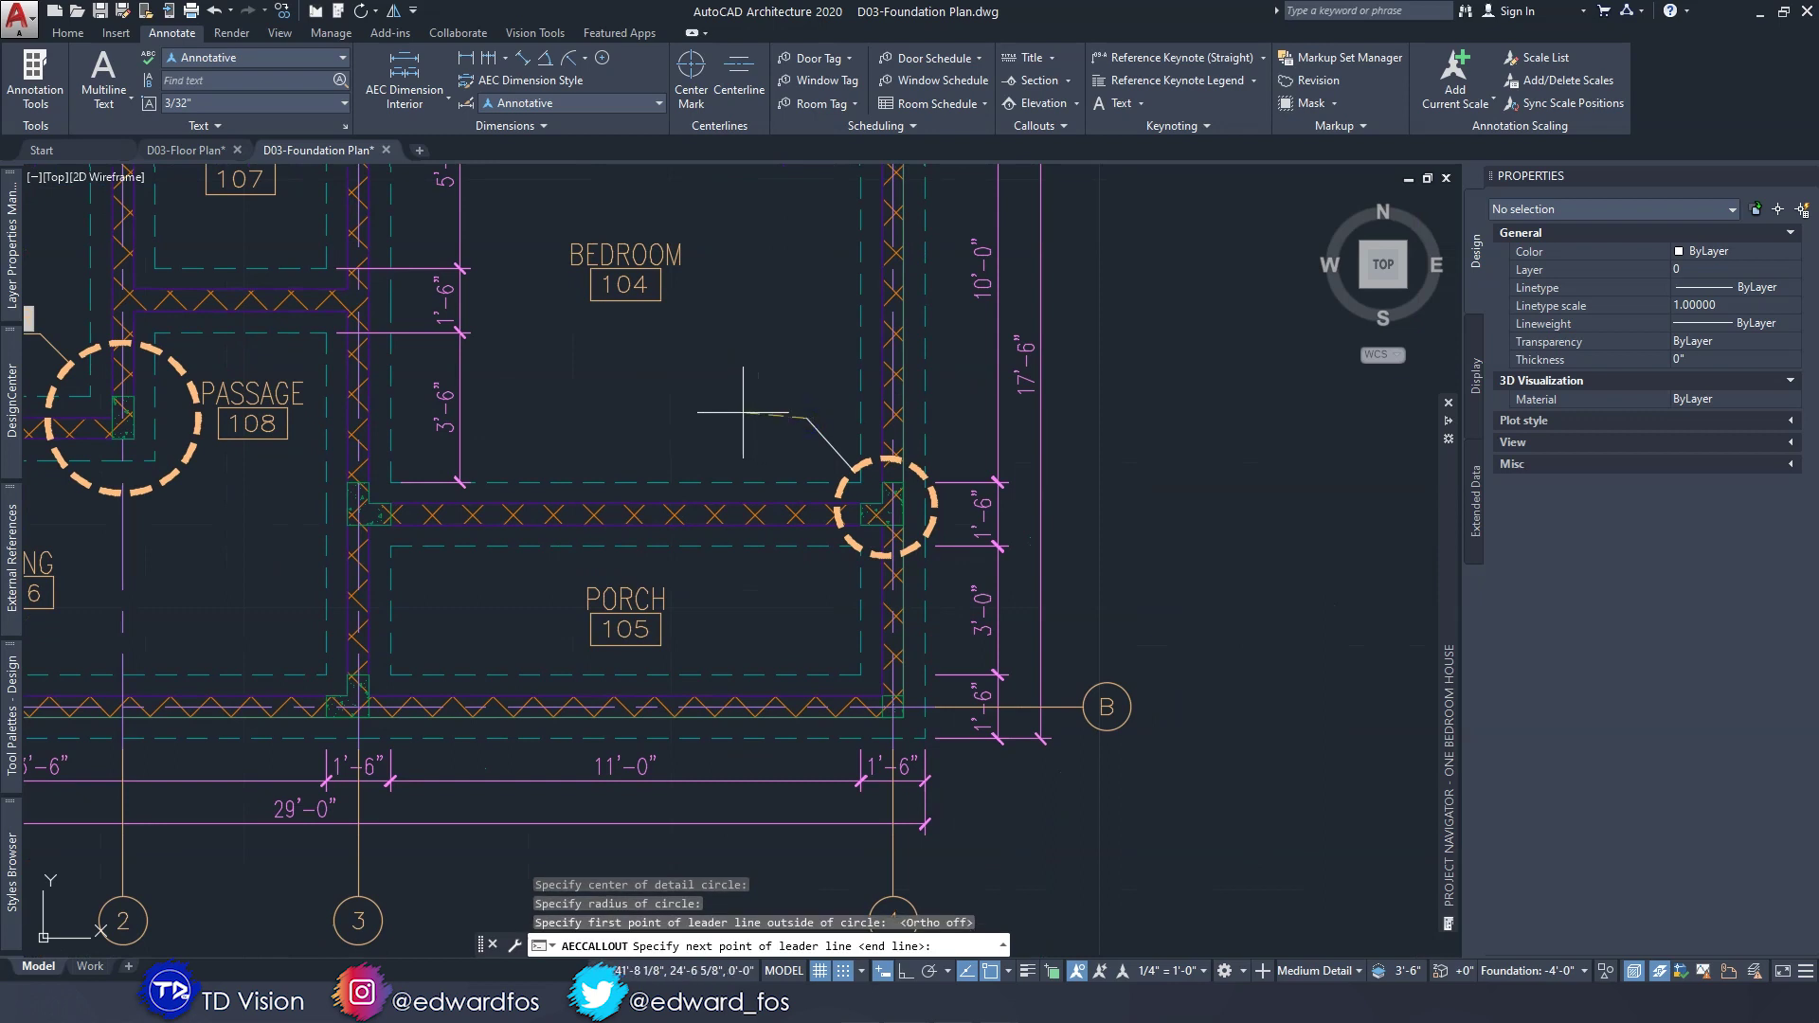
pyautogui.press('F8')
pyautogui.click(738, 418)
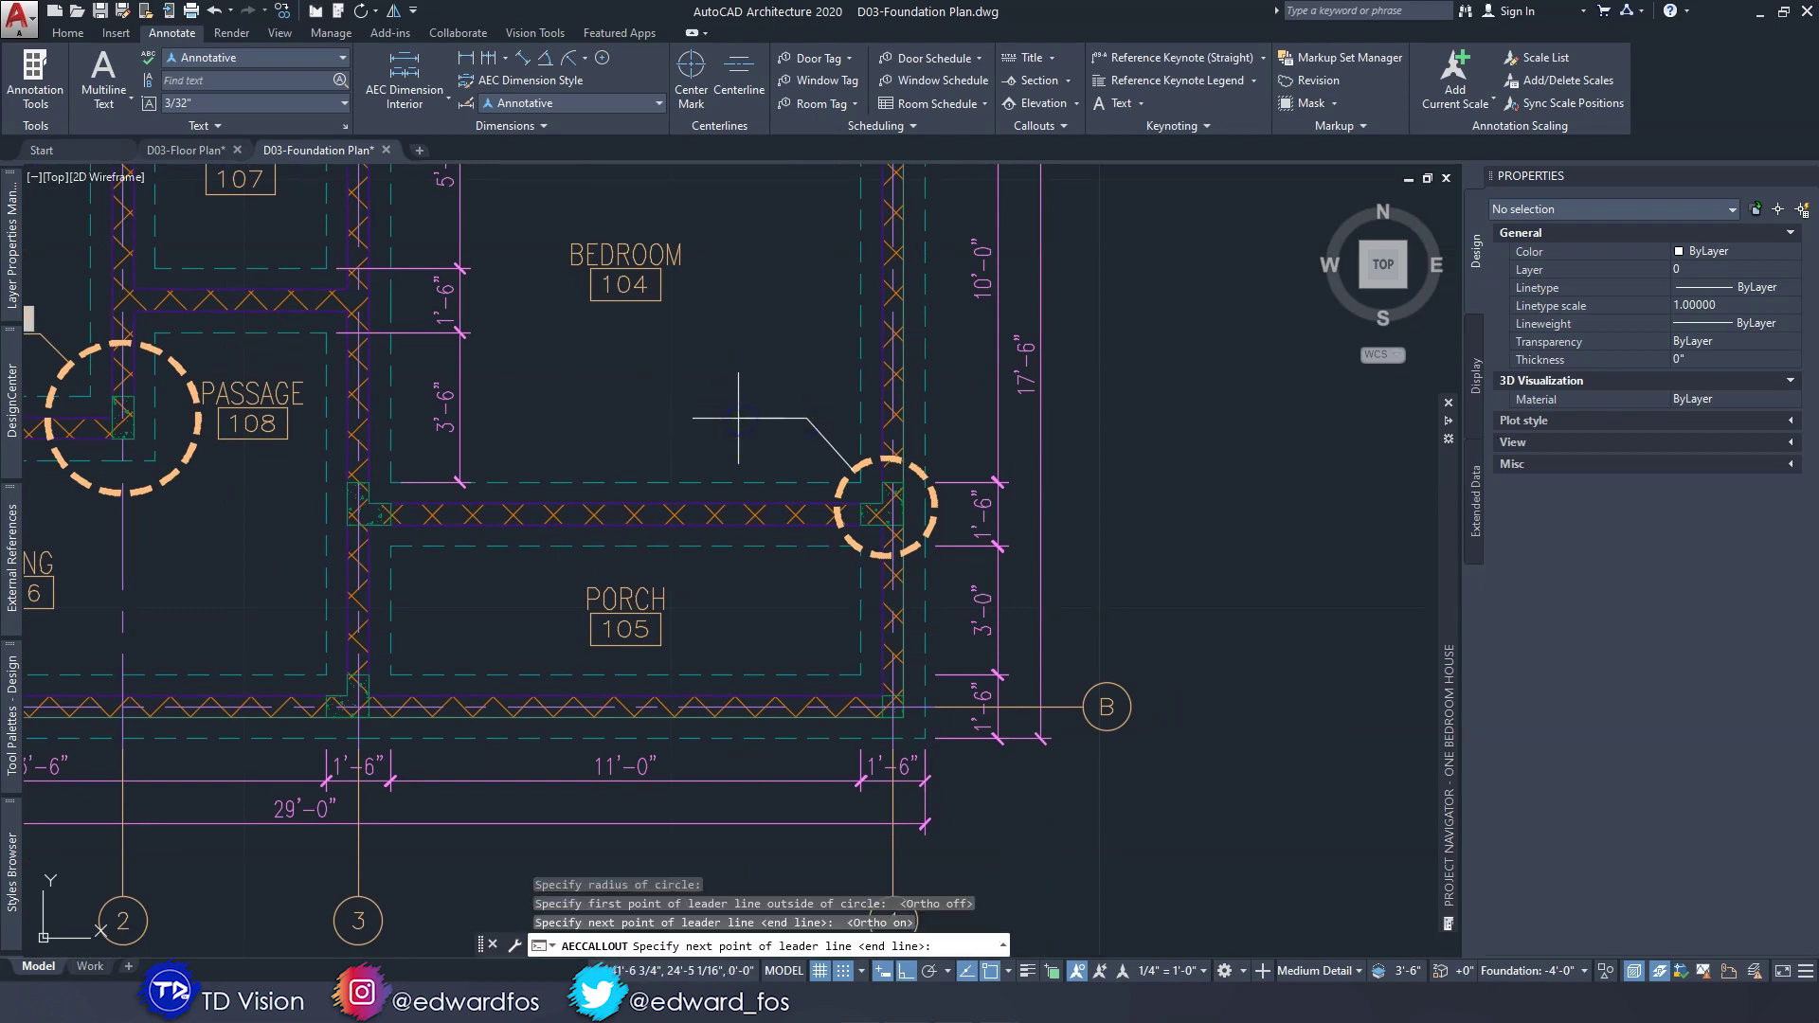
pyautogui.press('Return')
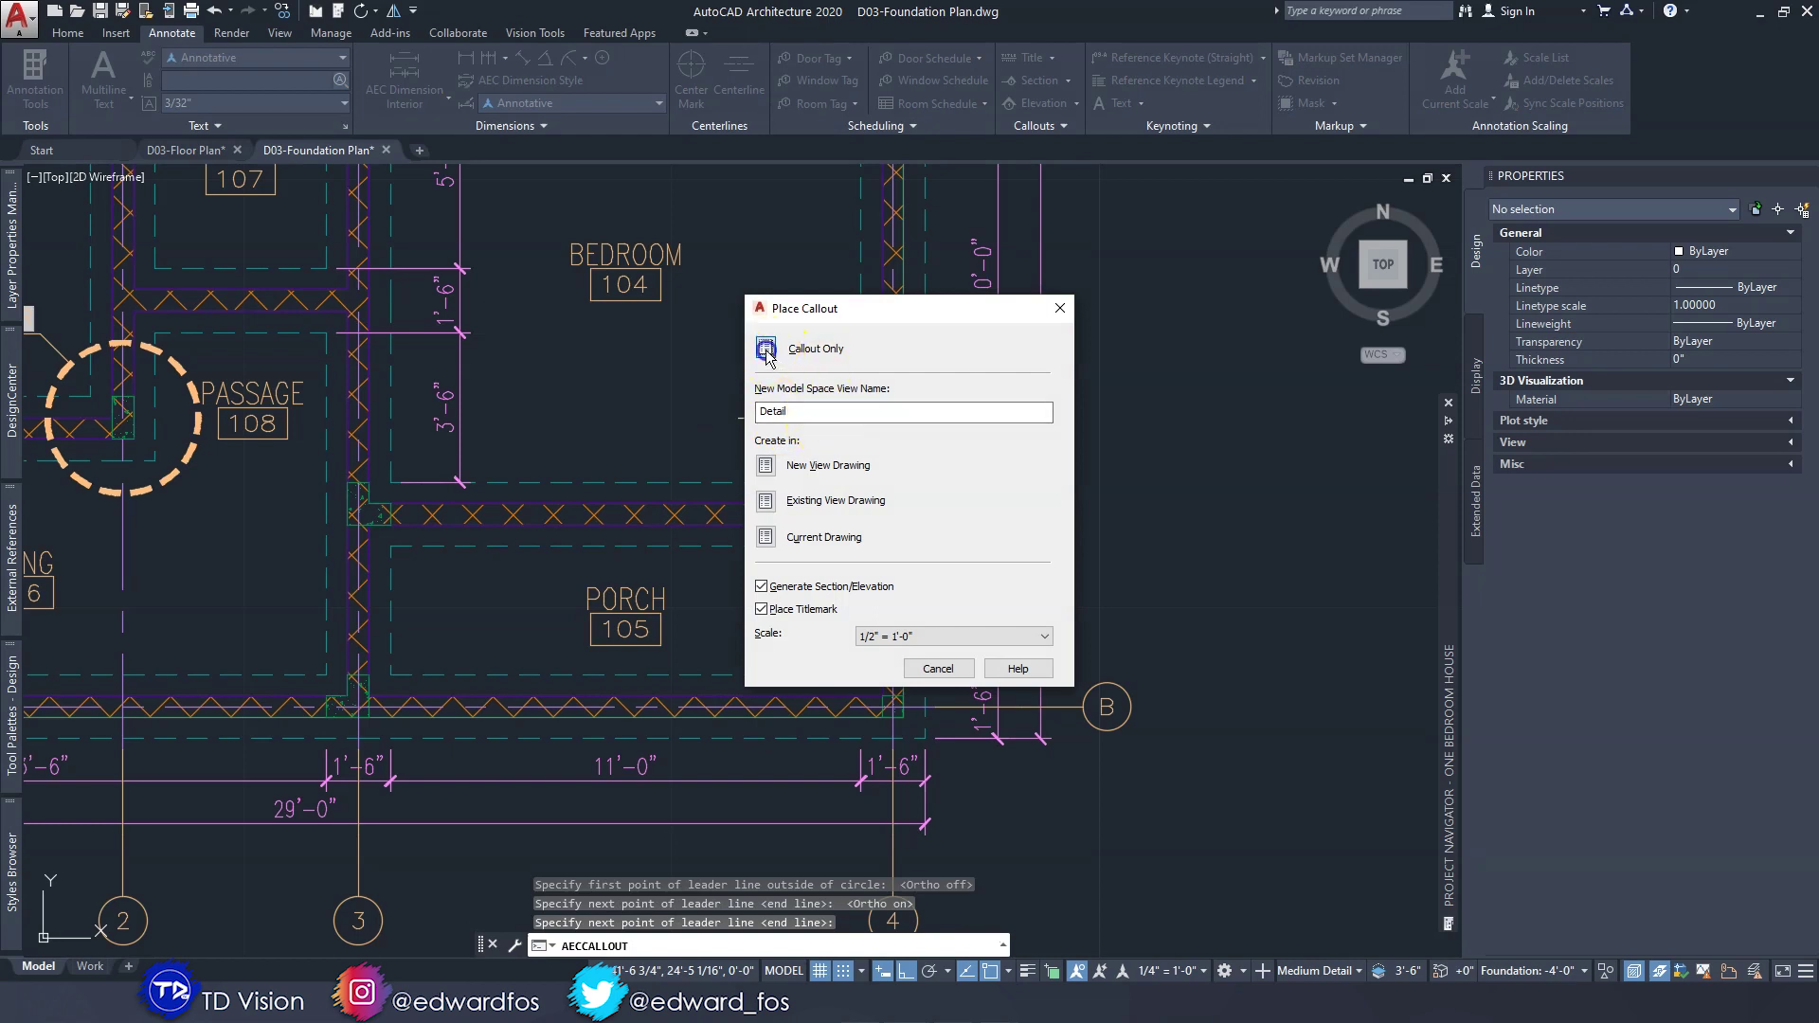
pyautogui.click(765, 349)
pyautogui.press('Escape')
# Draw a circular detail boundary centred on the porch corner column at the intersection of grids B and 4.
pyautogui.scroll(-4, 814, 422)
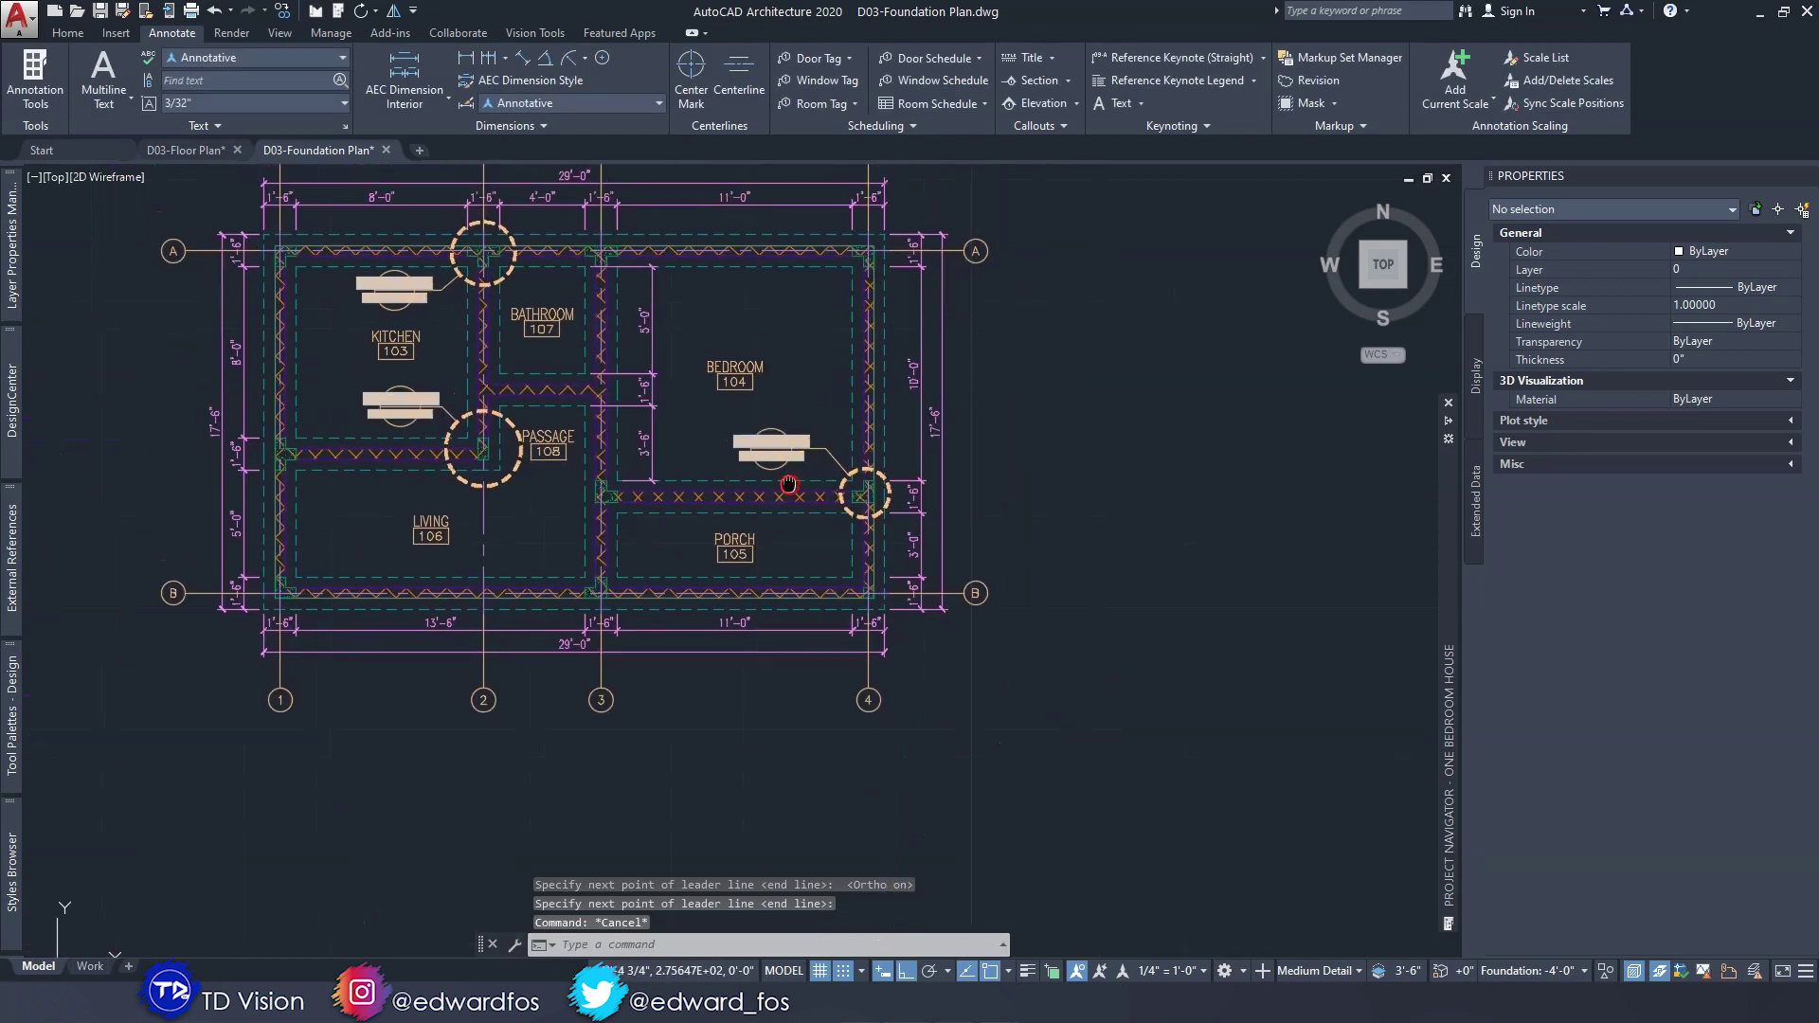
pyautogui.scroll(3, 837, 534)
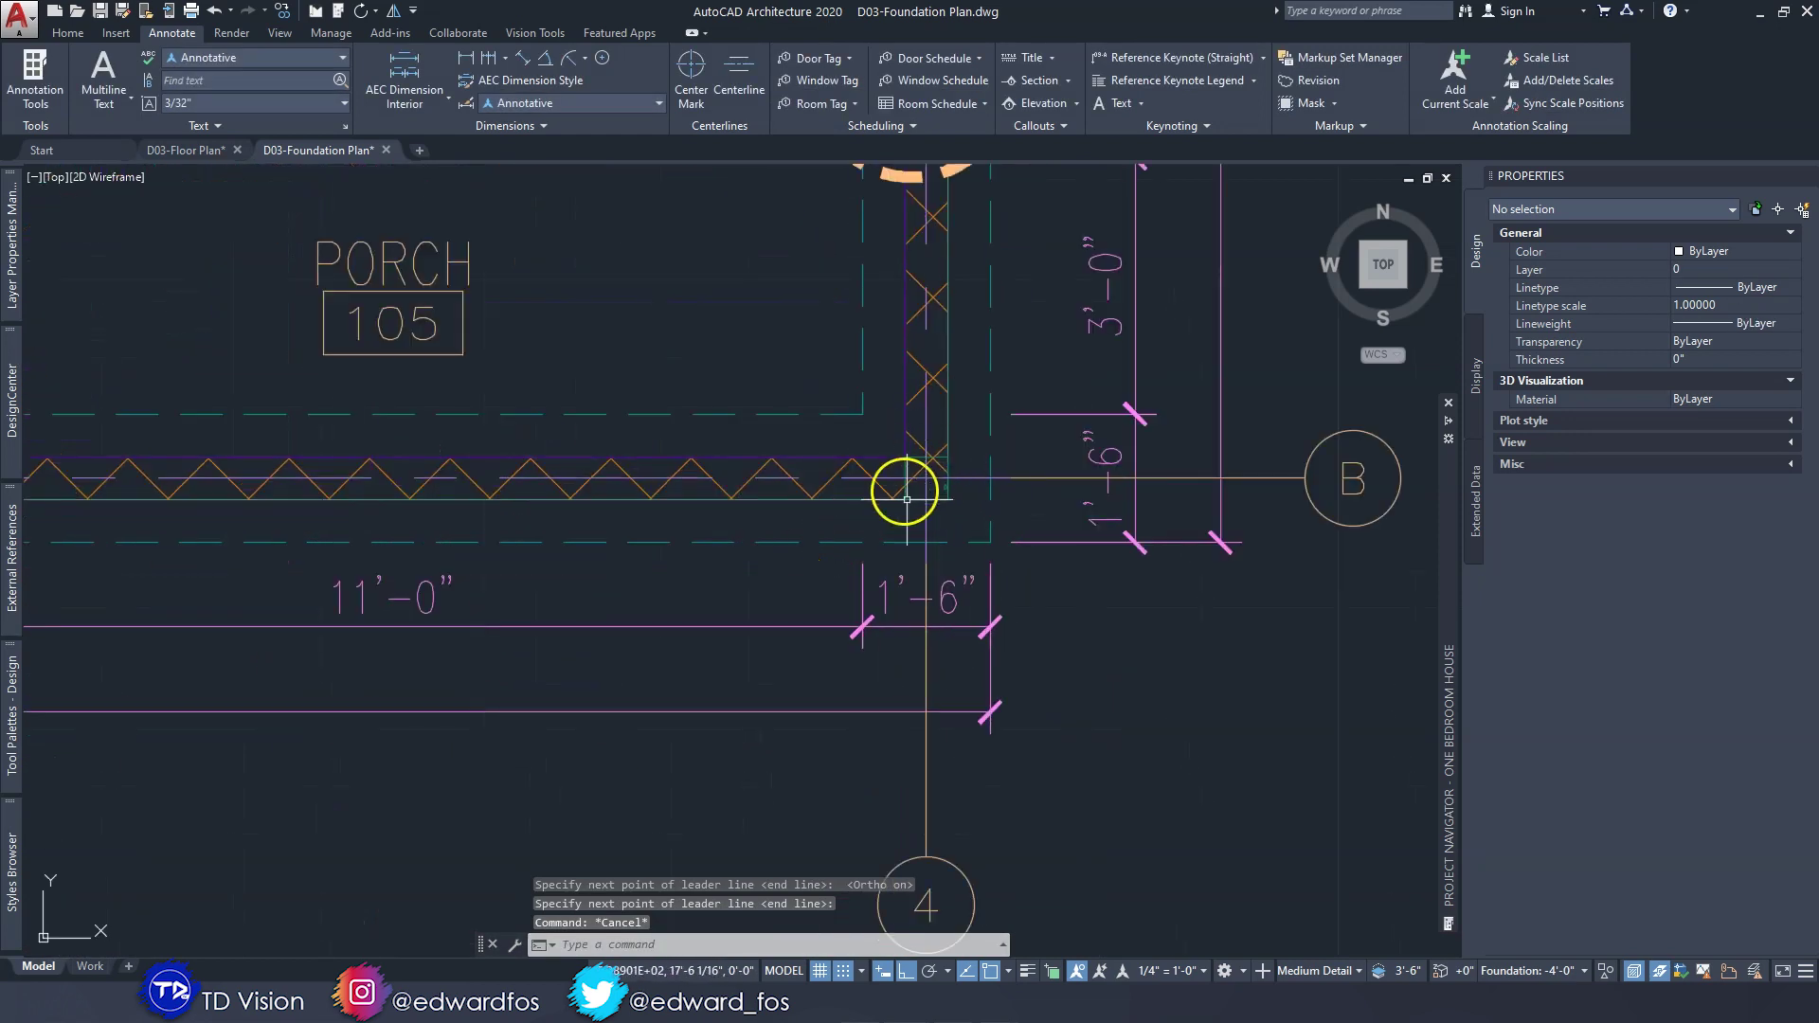
pyautogui.scroll(1, 812, 540)
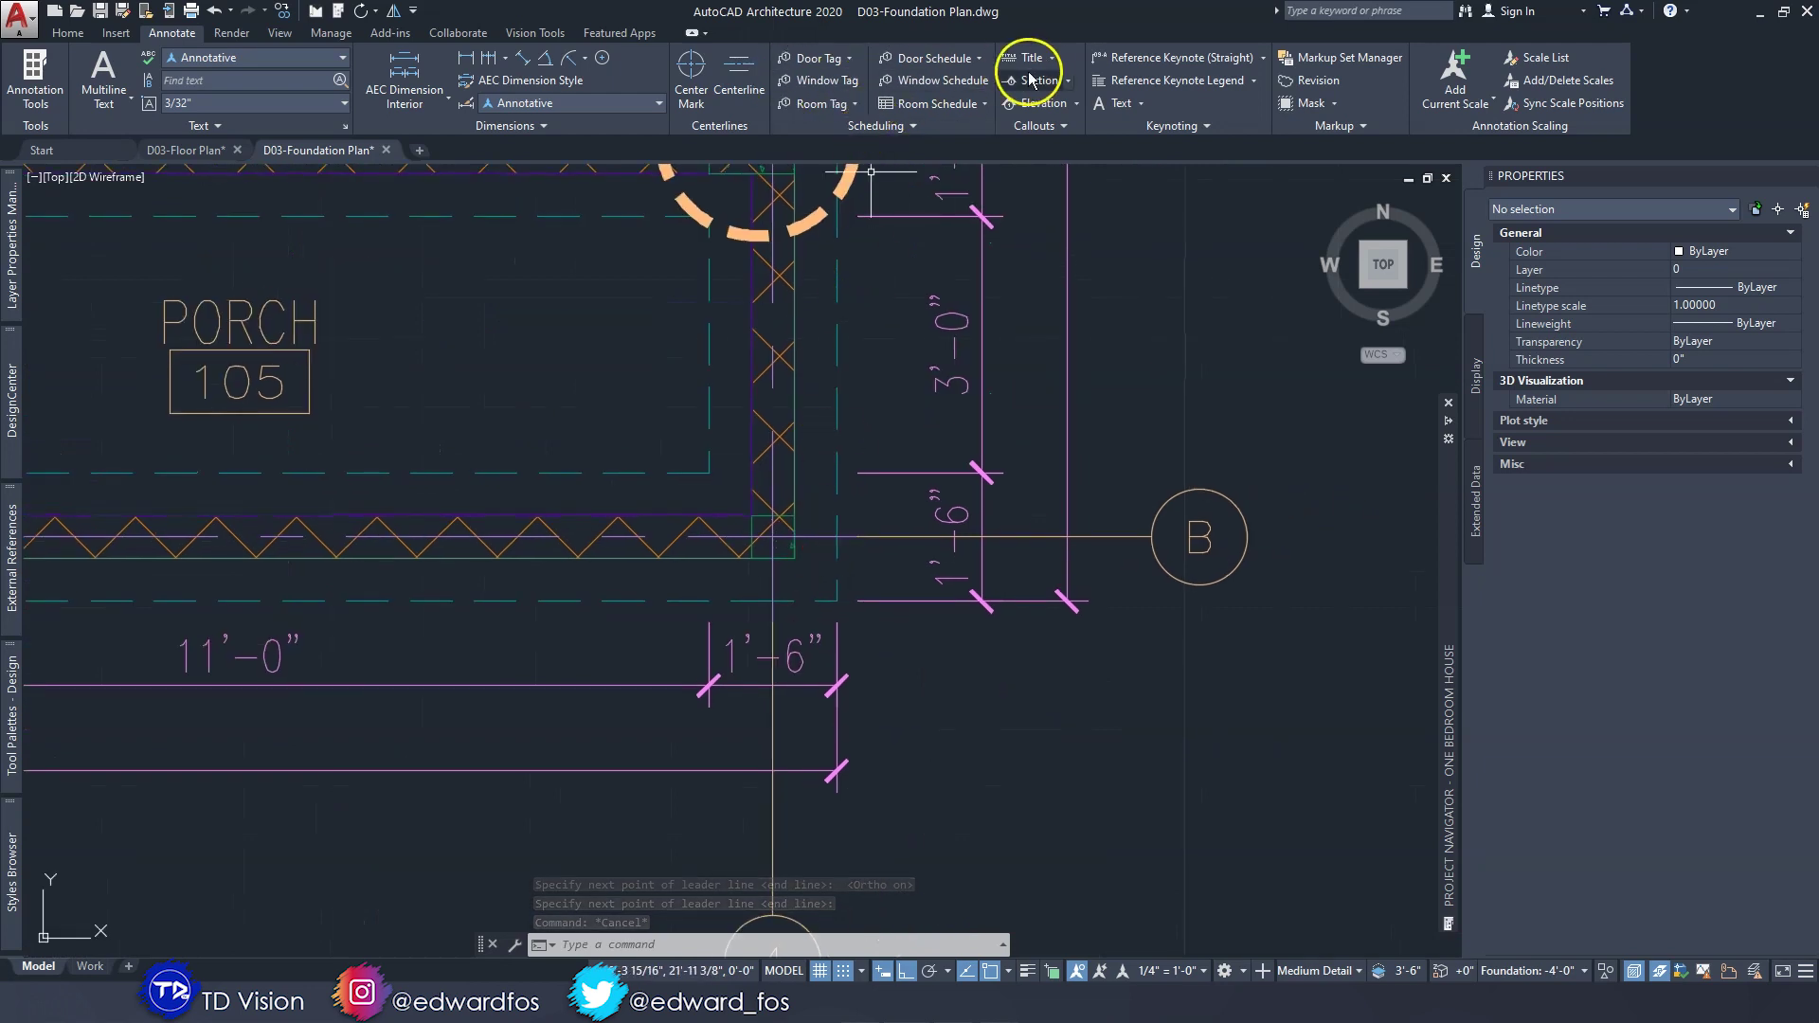
pyautogui.click(1021, 126)
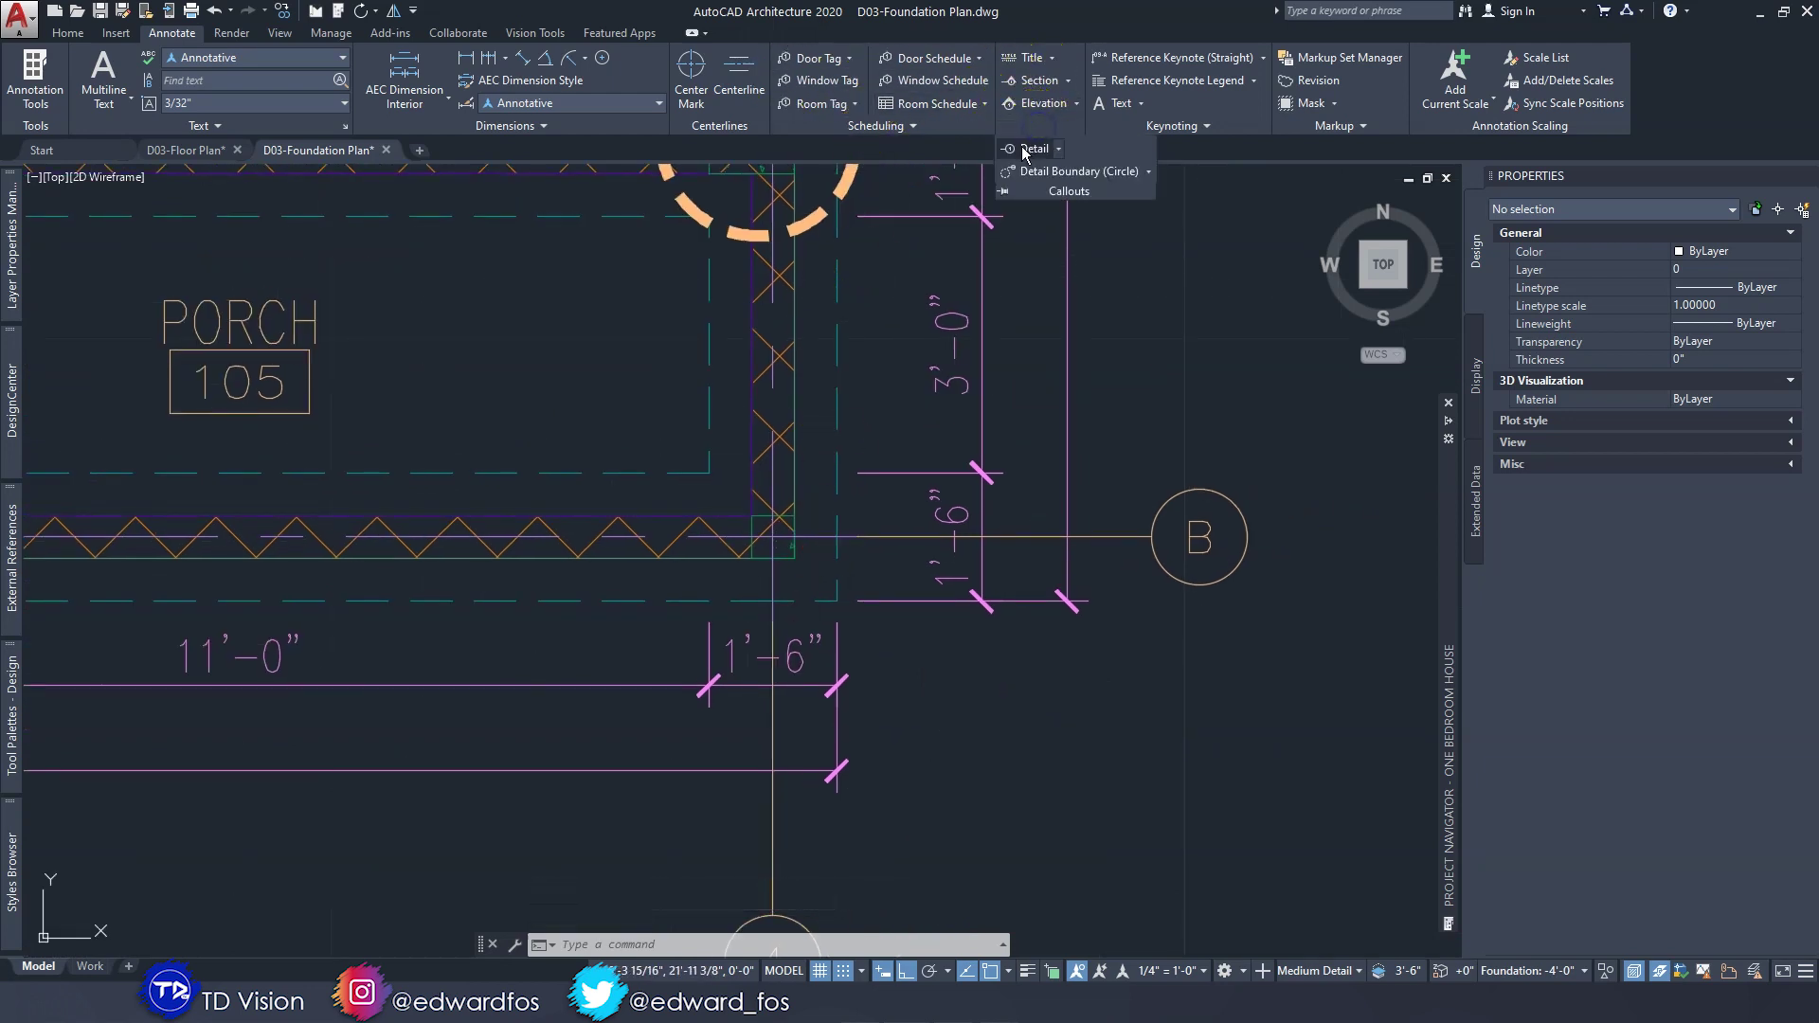
pyautogui.click(1079, 171)
pyautogui.scroll(3, 783, 536)
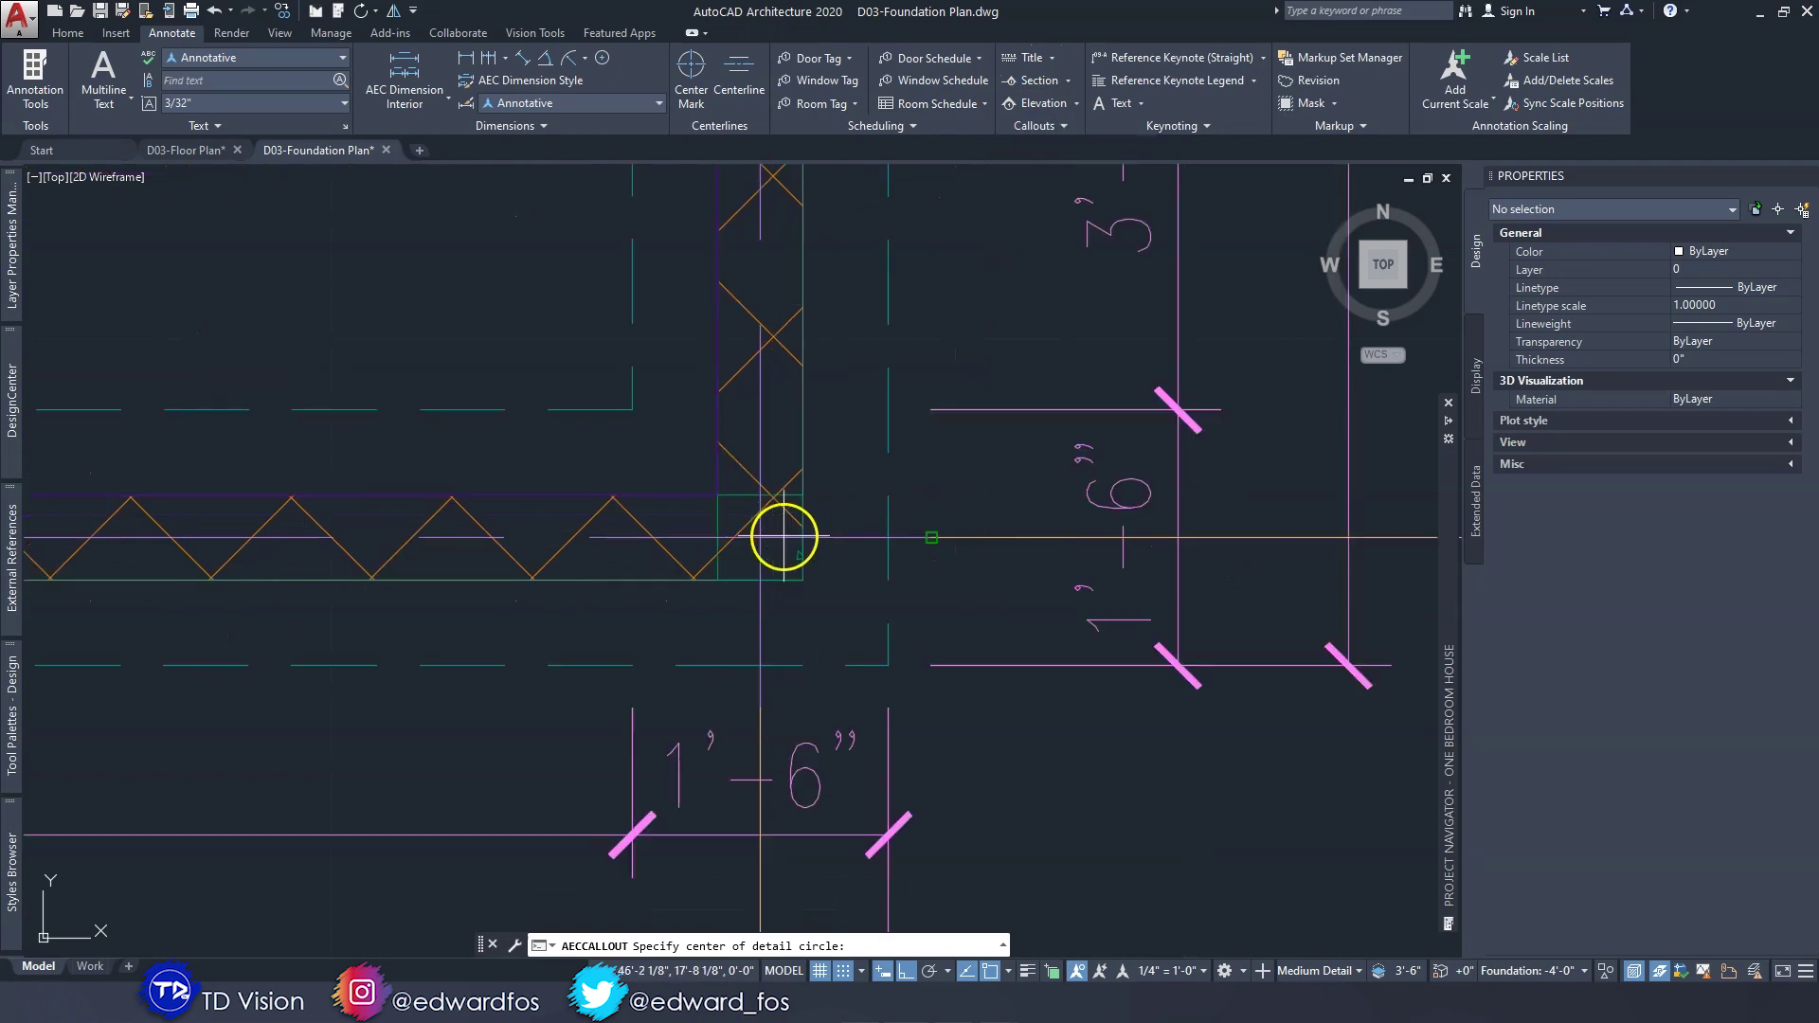
pyautogui.click(759, 537)
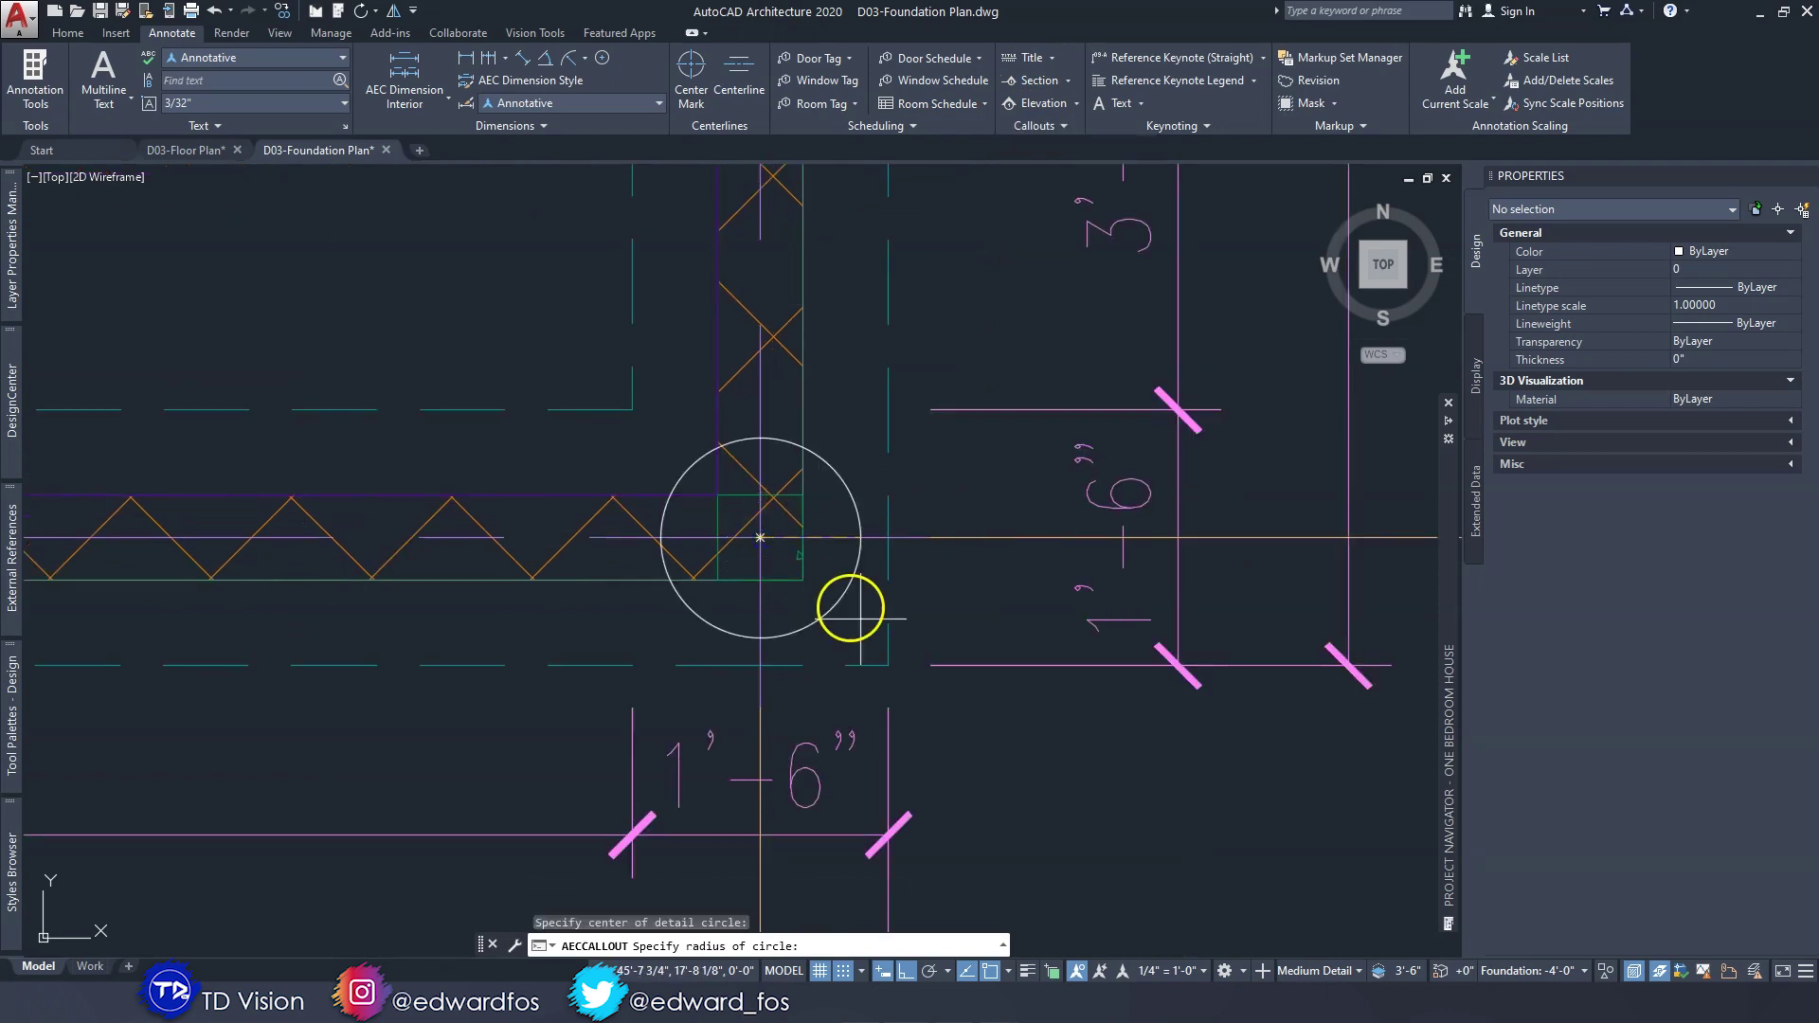
pyautogui.click(942, 691)
# Run the grid B-4 boundary's leader diagonally outside the building, continue it horizontally away from the plan, and place it as Callout Only.
pyautogui.scroll(-5, 965, 698)
pyautogui.scroll(3, 1078, 775)
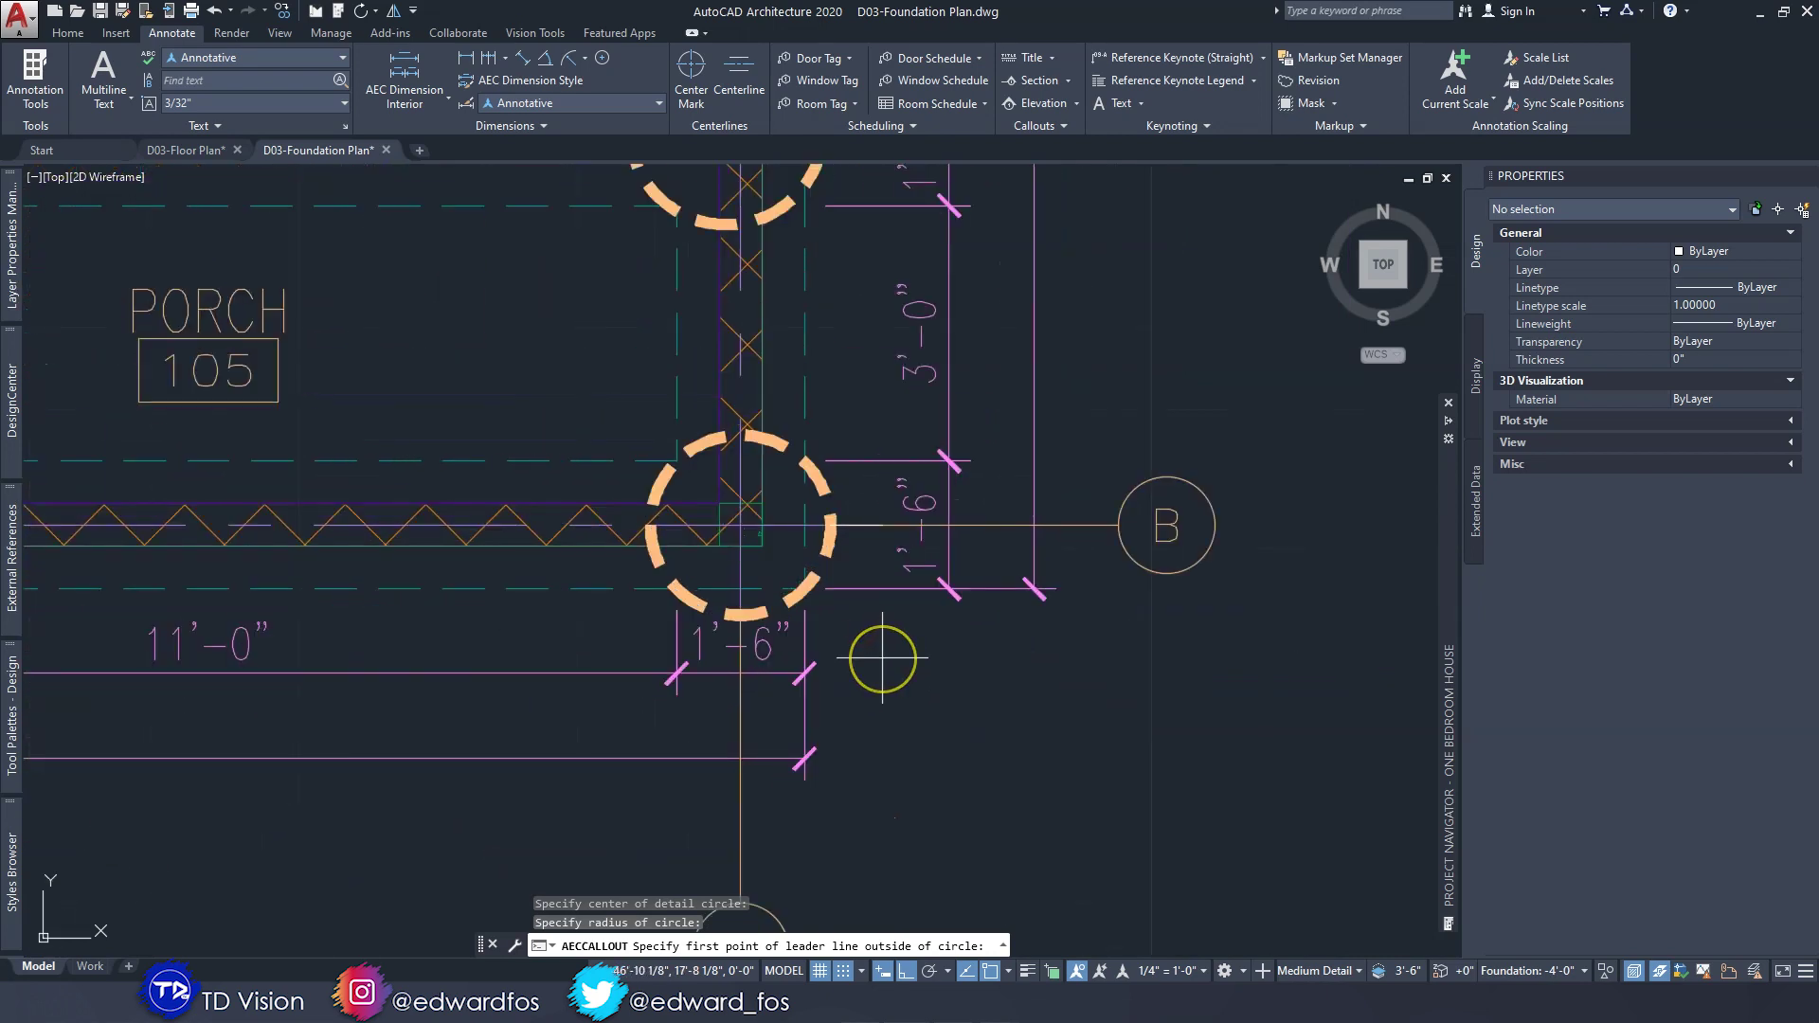
pyautogui.press('F8')
pyautogui.click(894, 669)
pyautogui.press('F8')
pyautogui.click(960, 675)
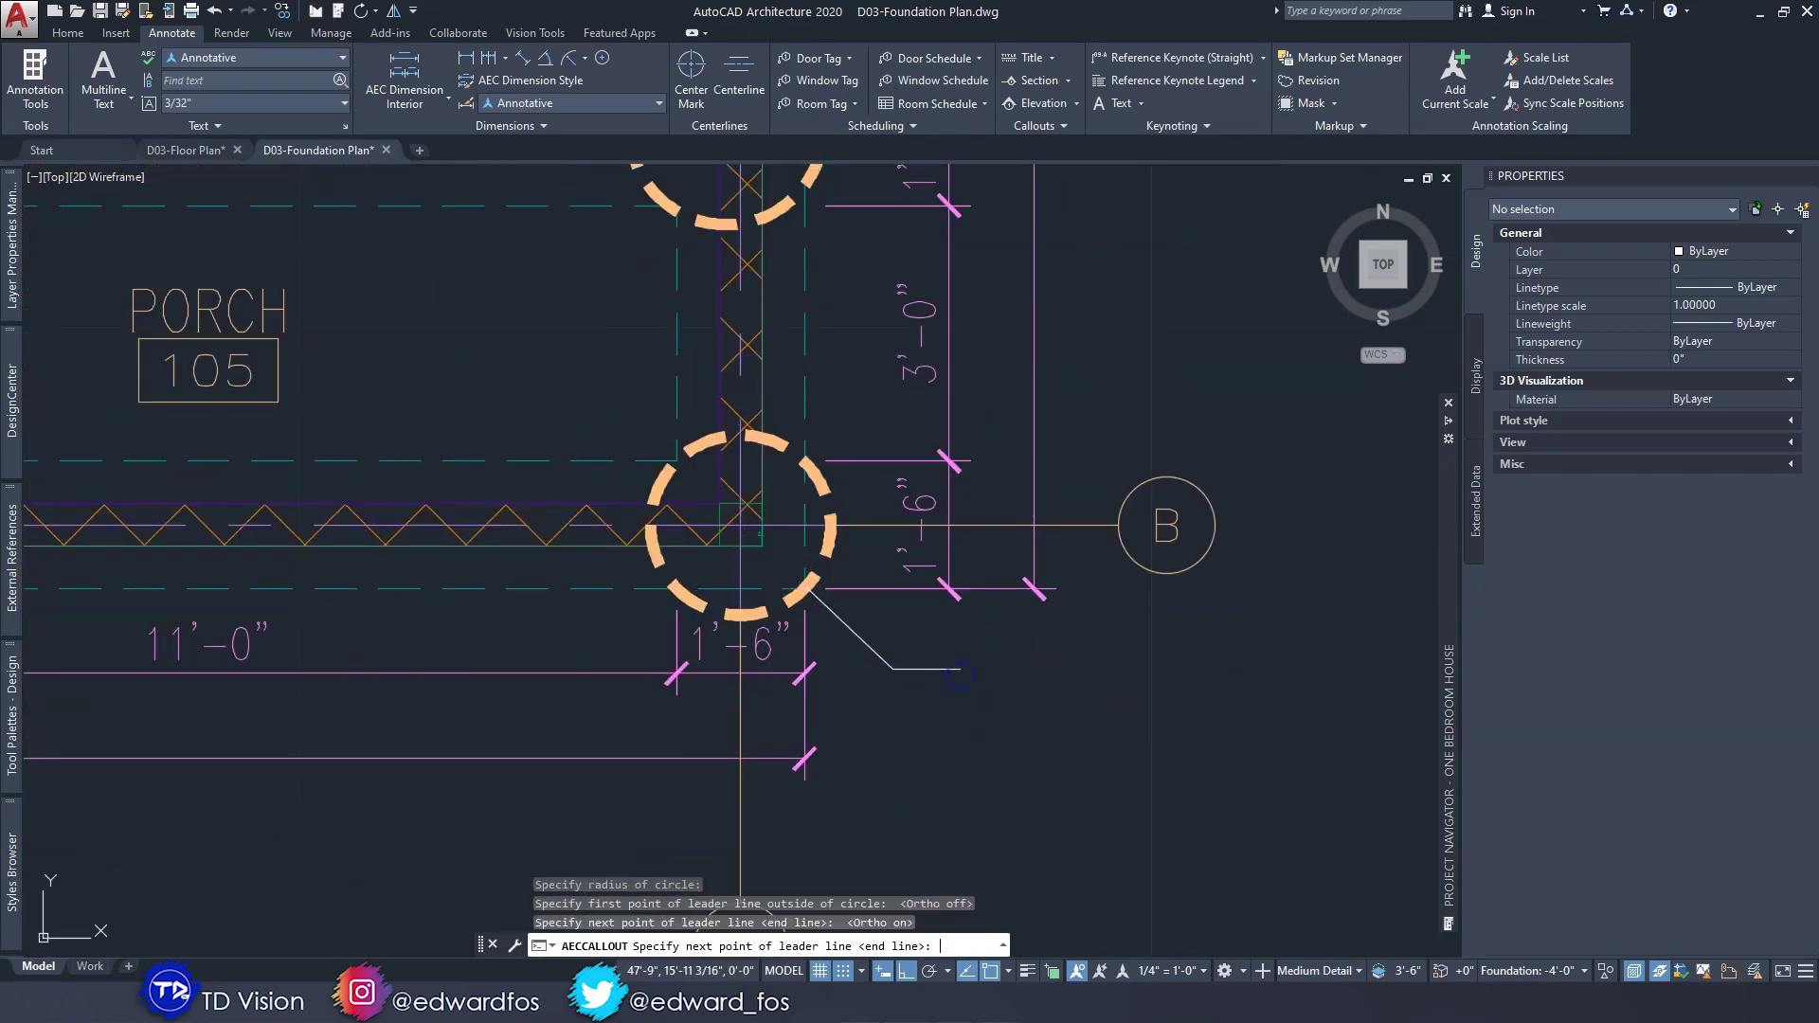
pyautogui.press('Return')
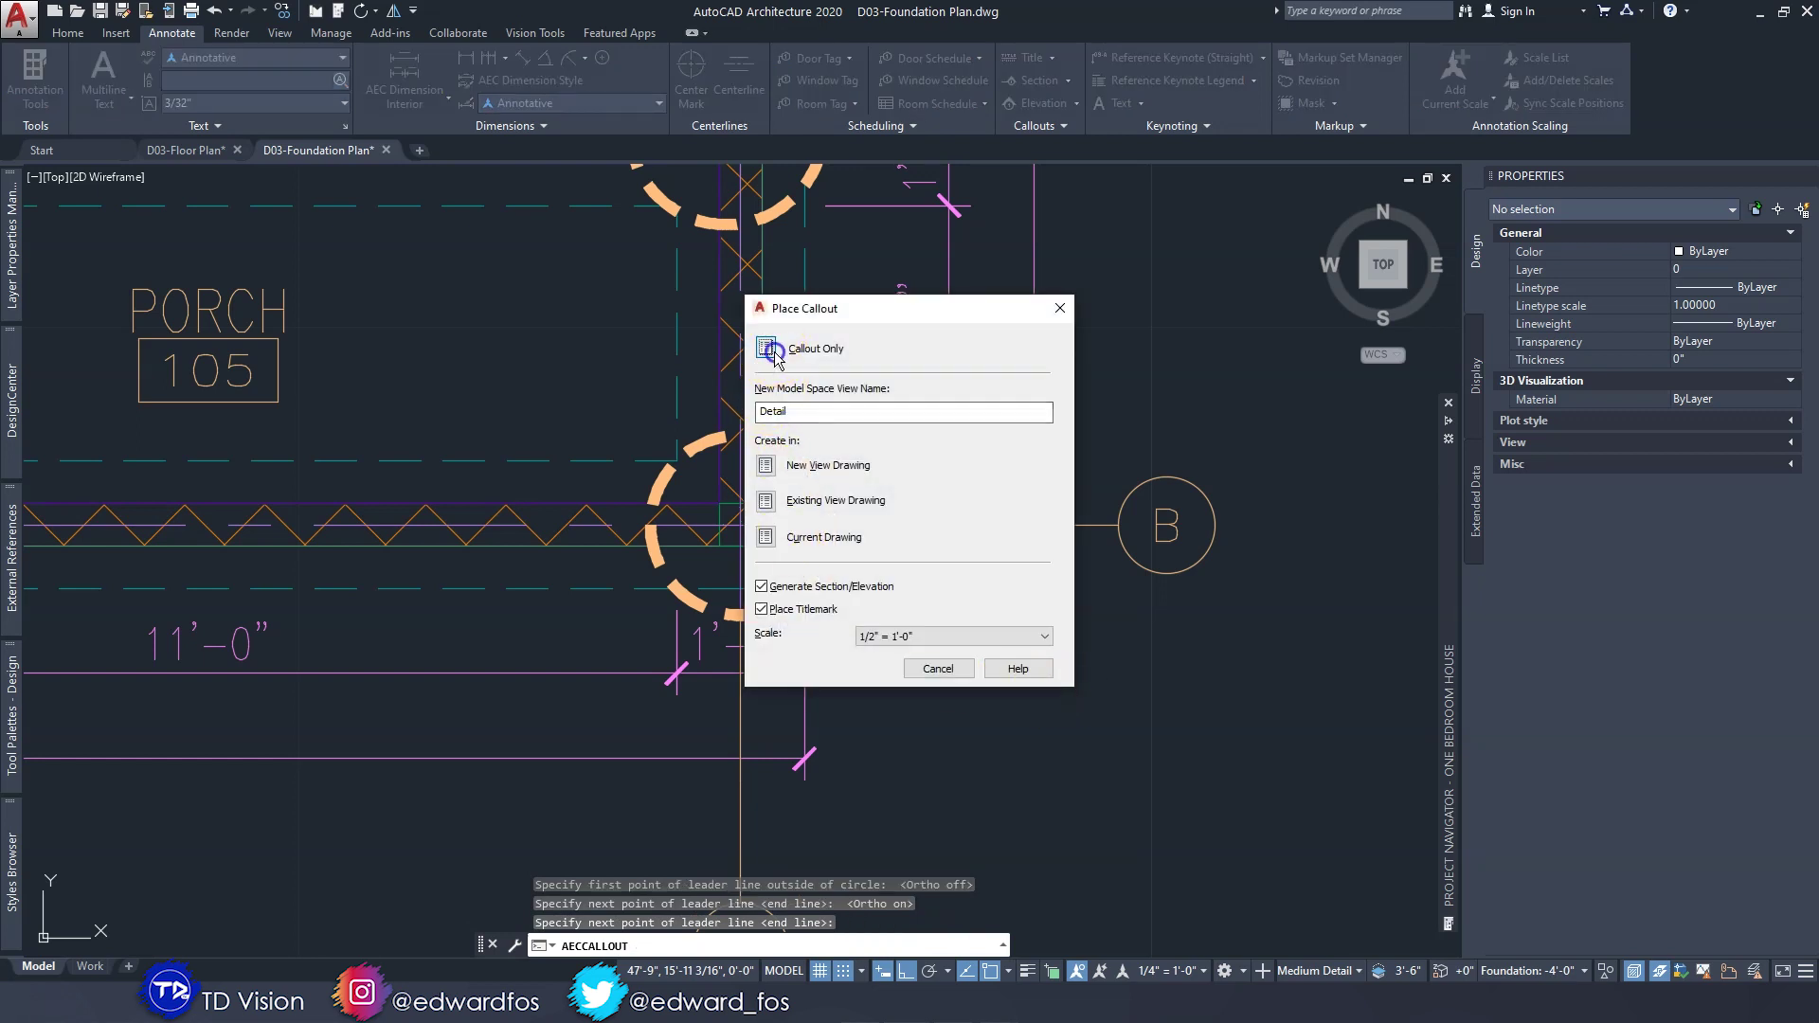
pyautogui.click(774, 352)
pyautogui.press('Escape')
pyautogui.press('Escape')
pyautogui.click(892, 671)
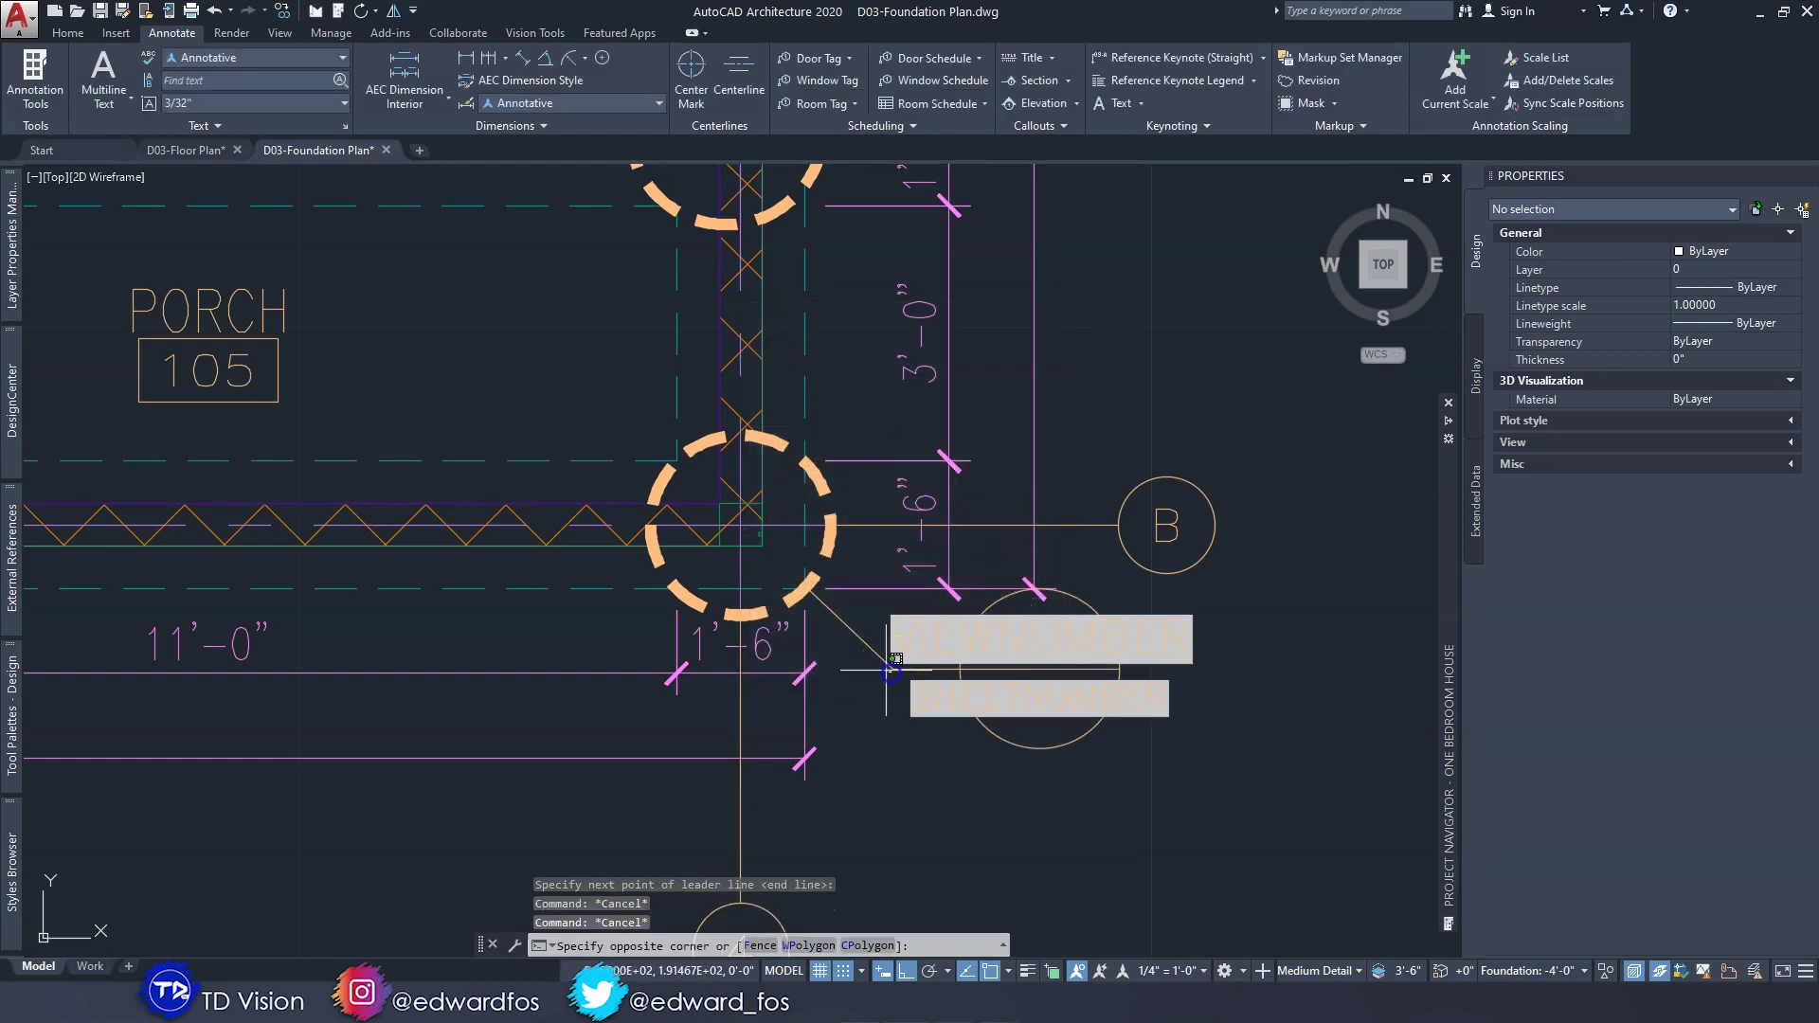
pyautogui.press('Escape')
pyautogui.click(929, 670)
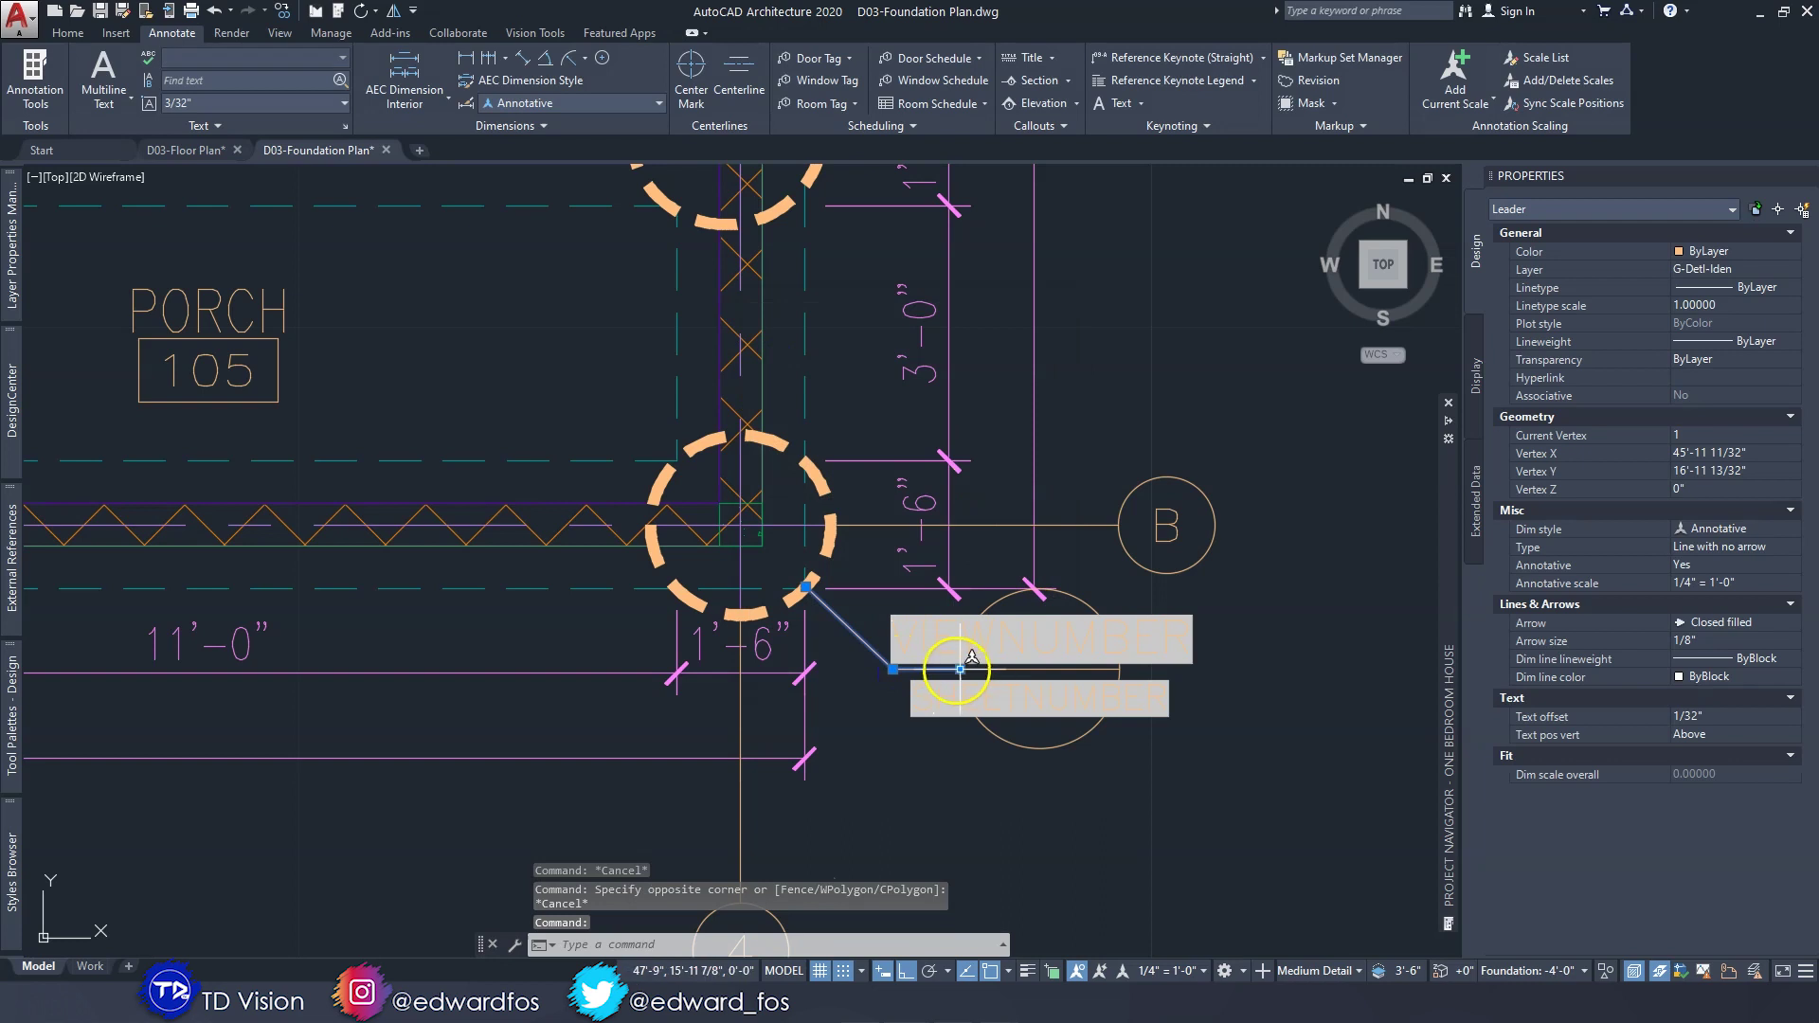
pyautogui.click(961, 669)
pyautogui.press('Escape')
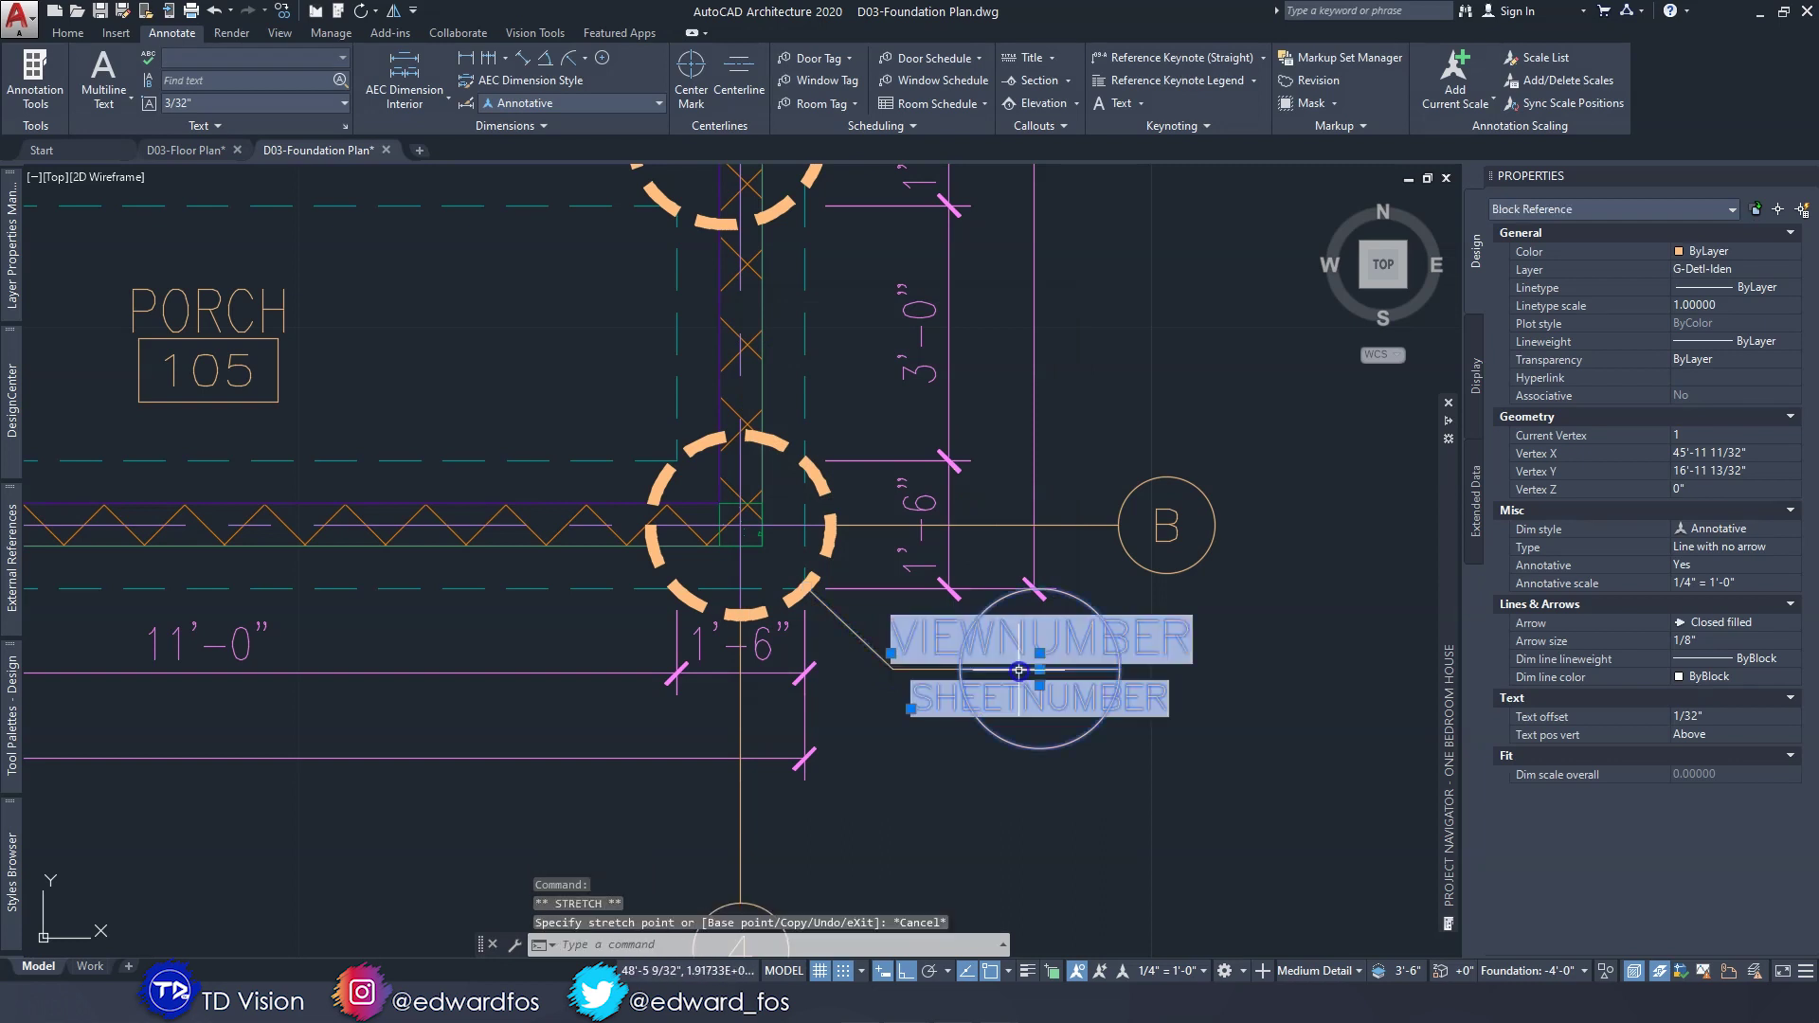
# Move the grid B-4 callout bubble straight down, clear of the dimension lines, with ortho and object snap off.
pyautogui.click(1054, 672)
pyautogui.click(1040, 670)
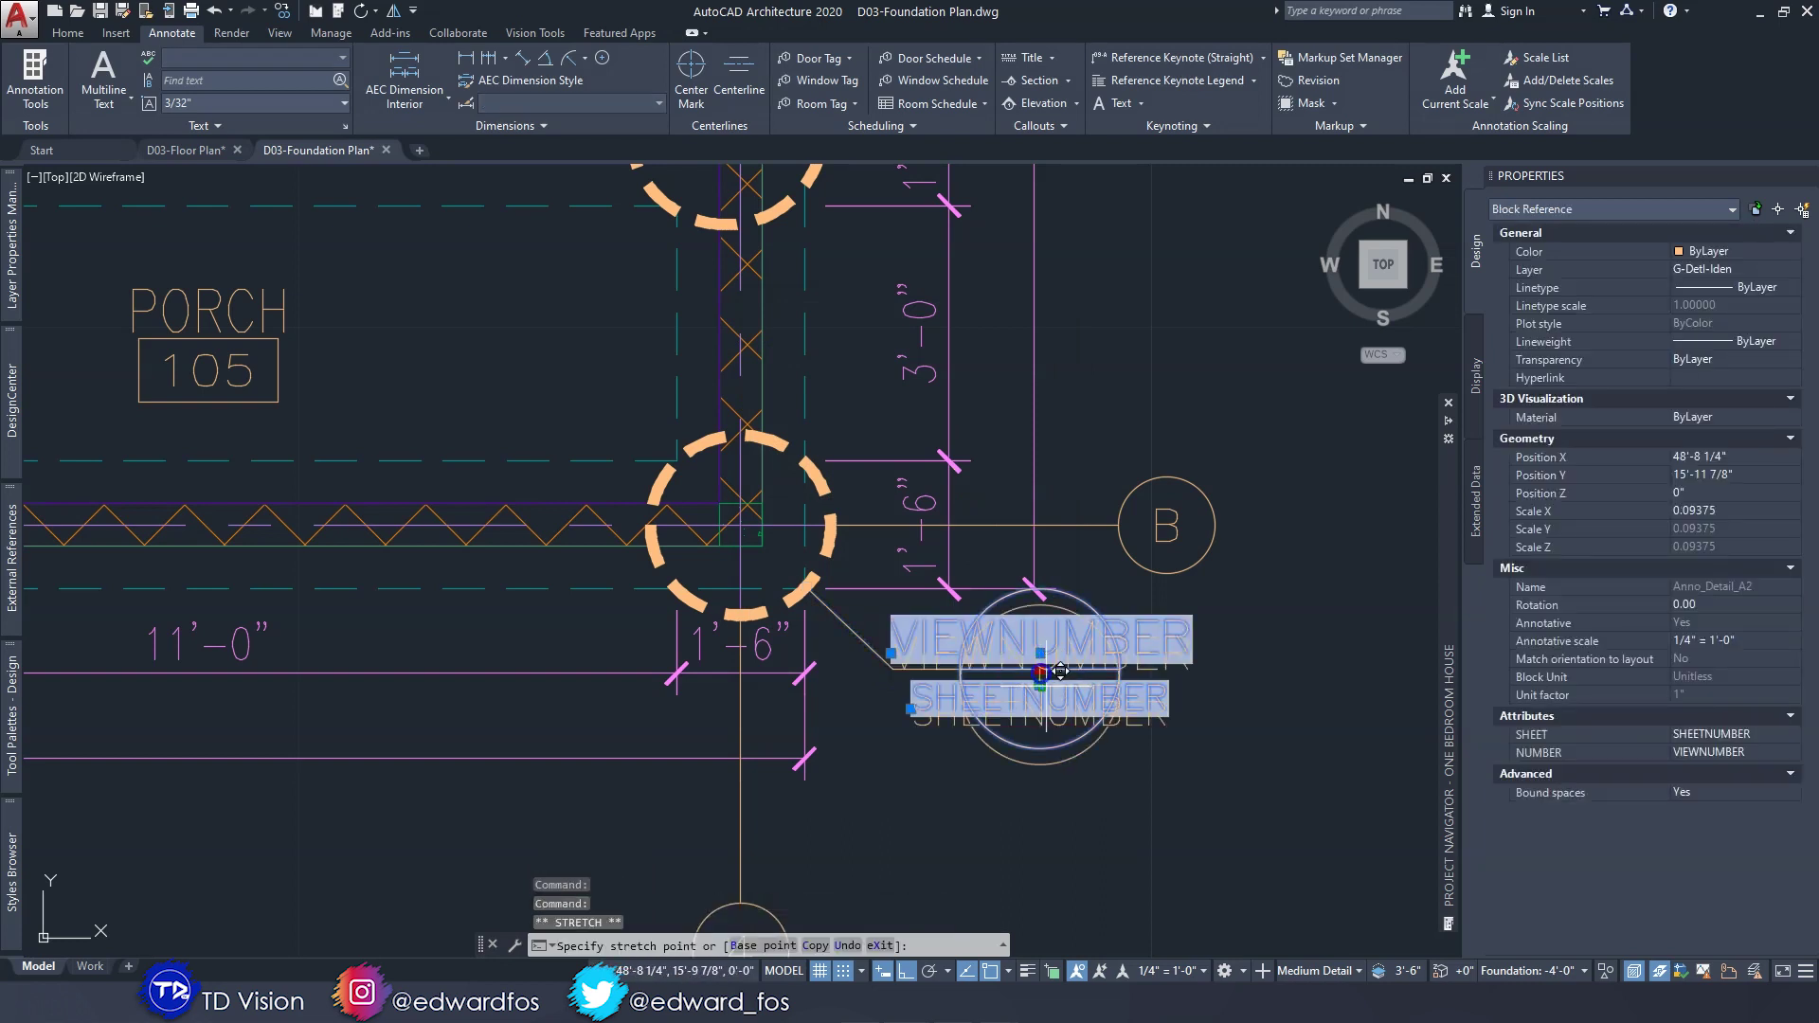
pyautogui.press('F8')
pyautogui.press('F3')
pyautogui.click(1043, 728)
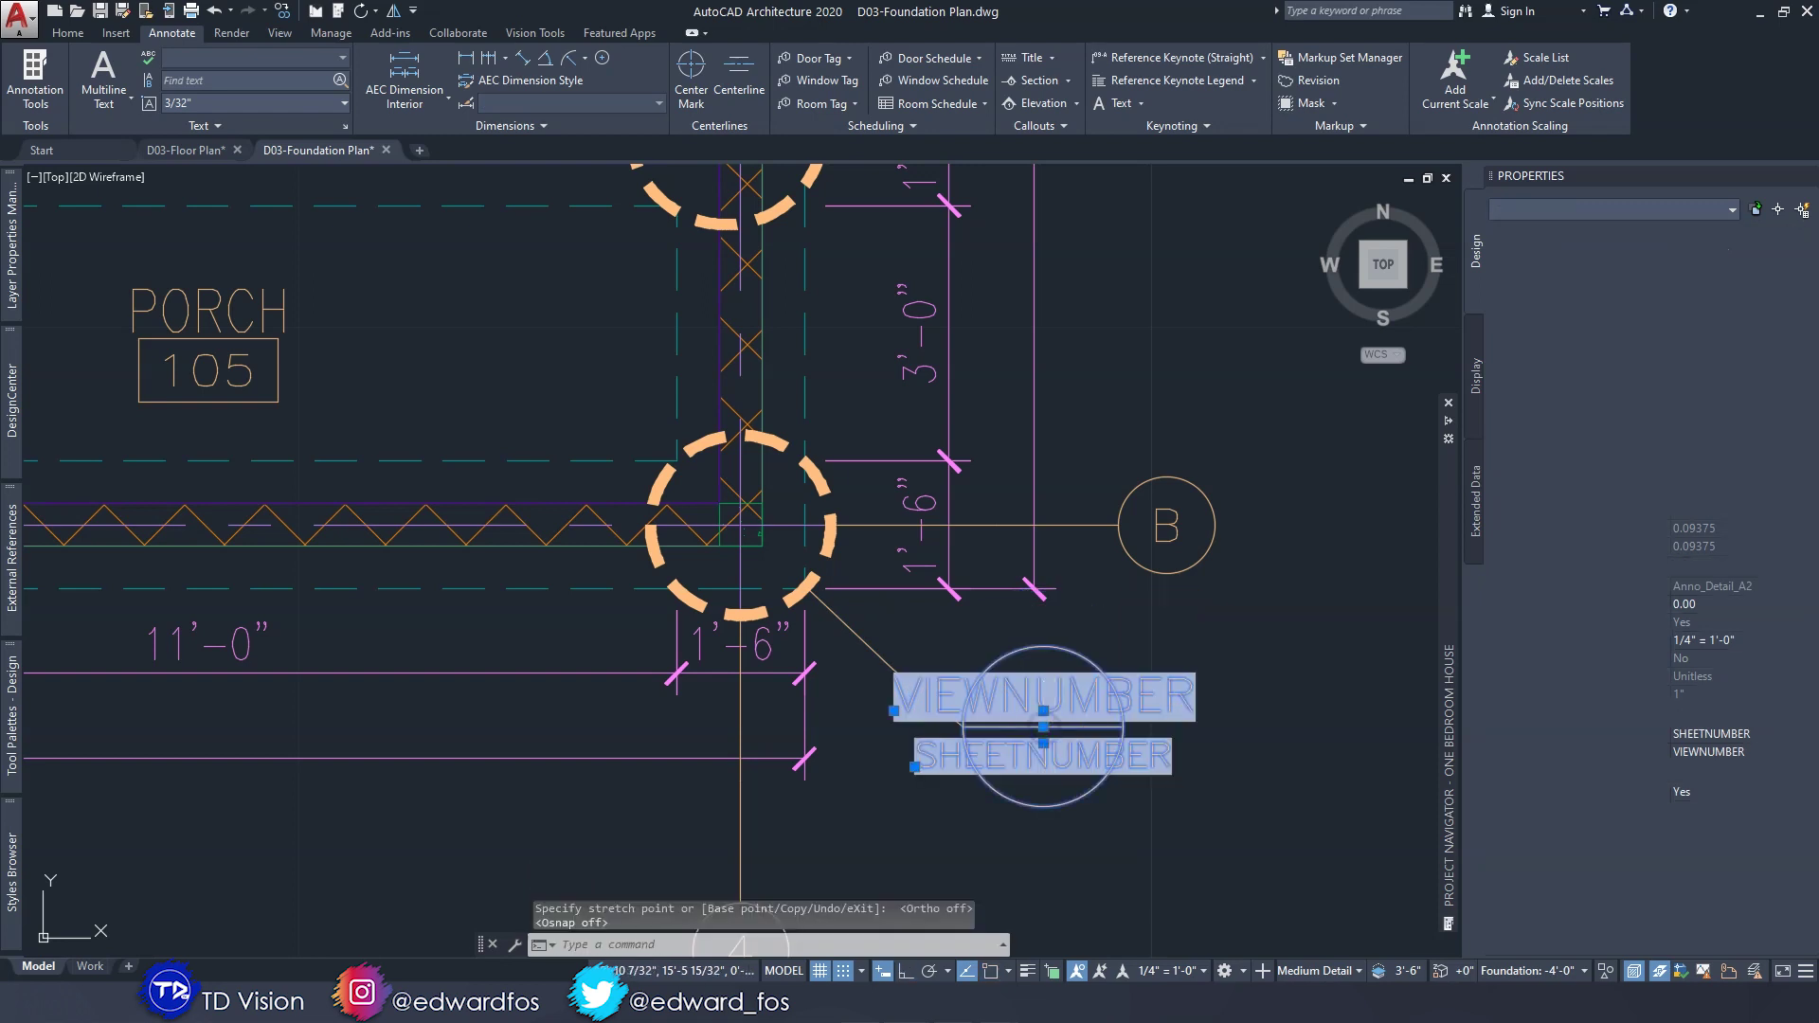
pyautogui.press('Escape')
# Stretch the grid B-4 leader's middle vertex down in line with the bubble's centre line, with ortho and object snap on.
pyautogui.click(893, 656)
pyautogui.click(843, 625)
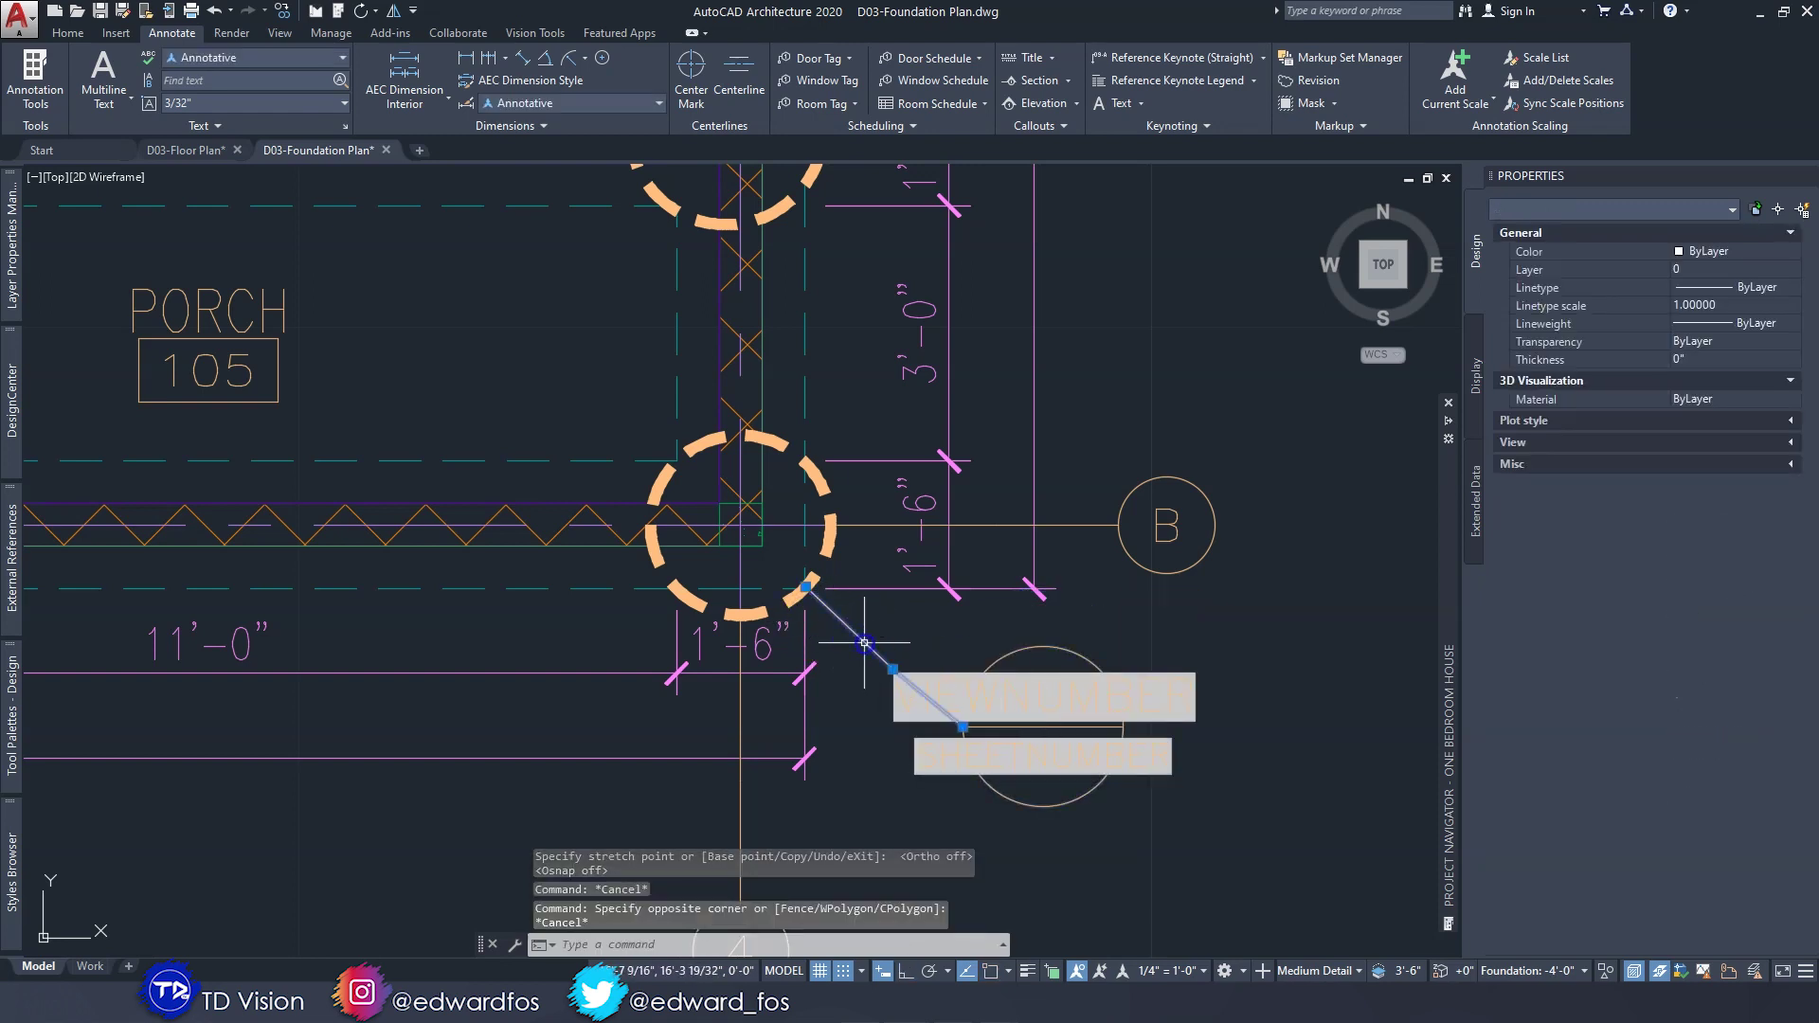
pyautogui.scroll(3, 938, 718)
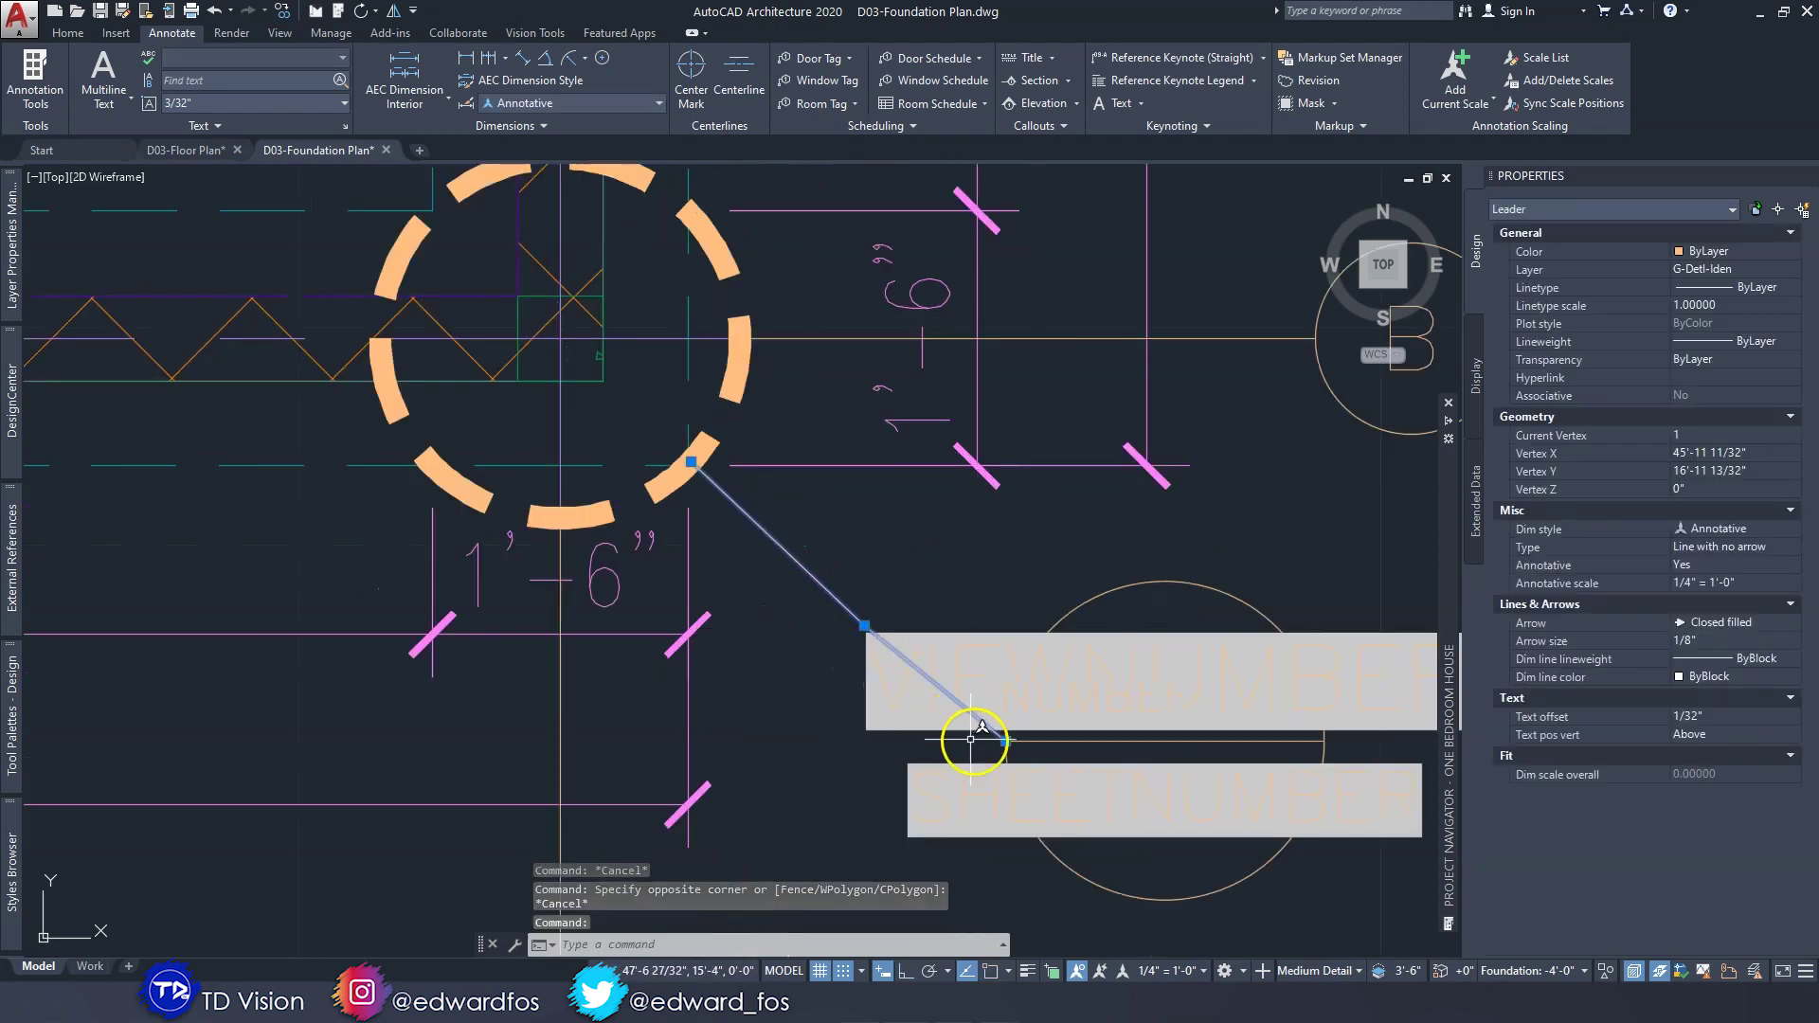
pyautogui.click(865, 625)
pyautogui.press('F8')
pyautogui.press('F3')
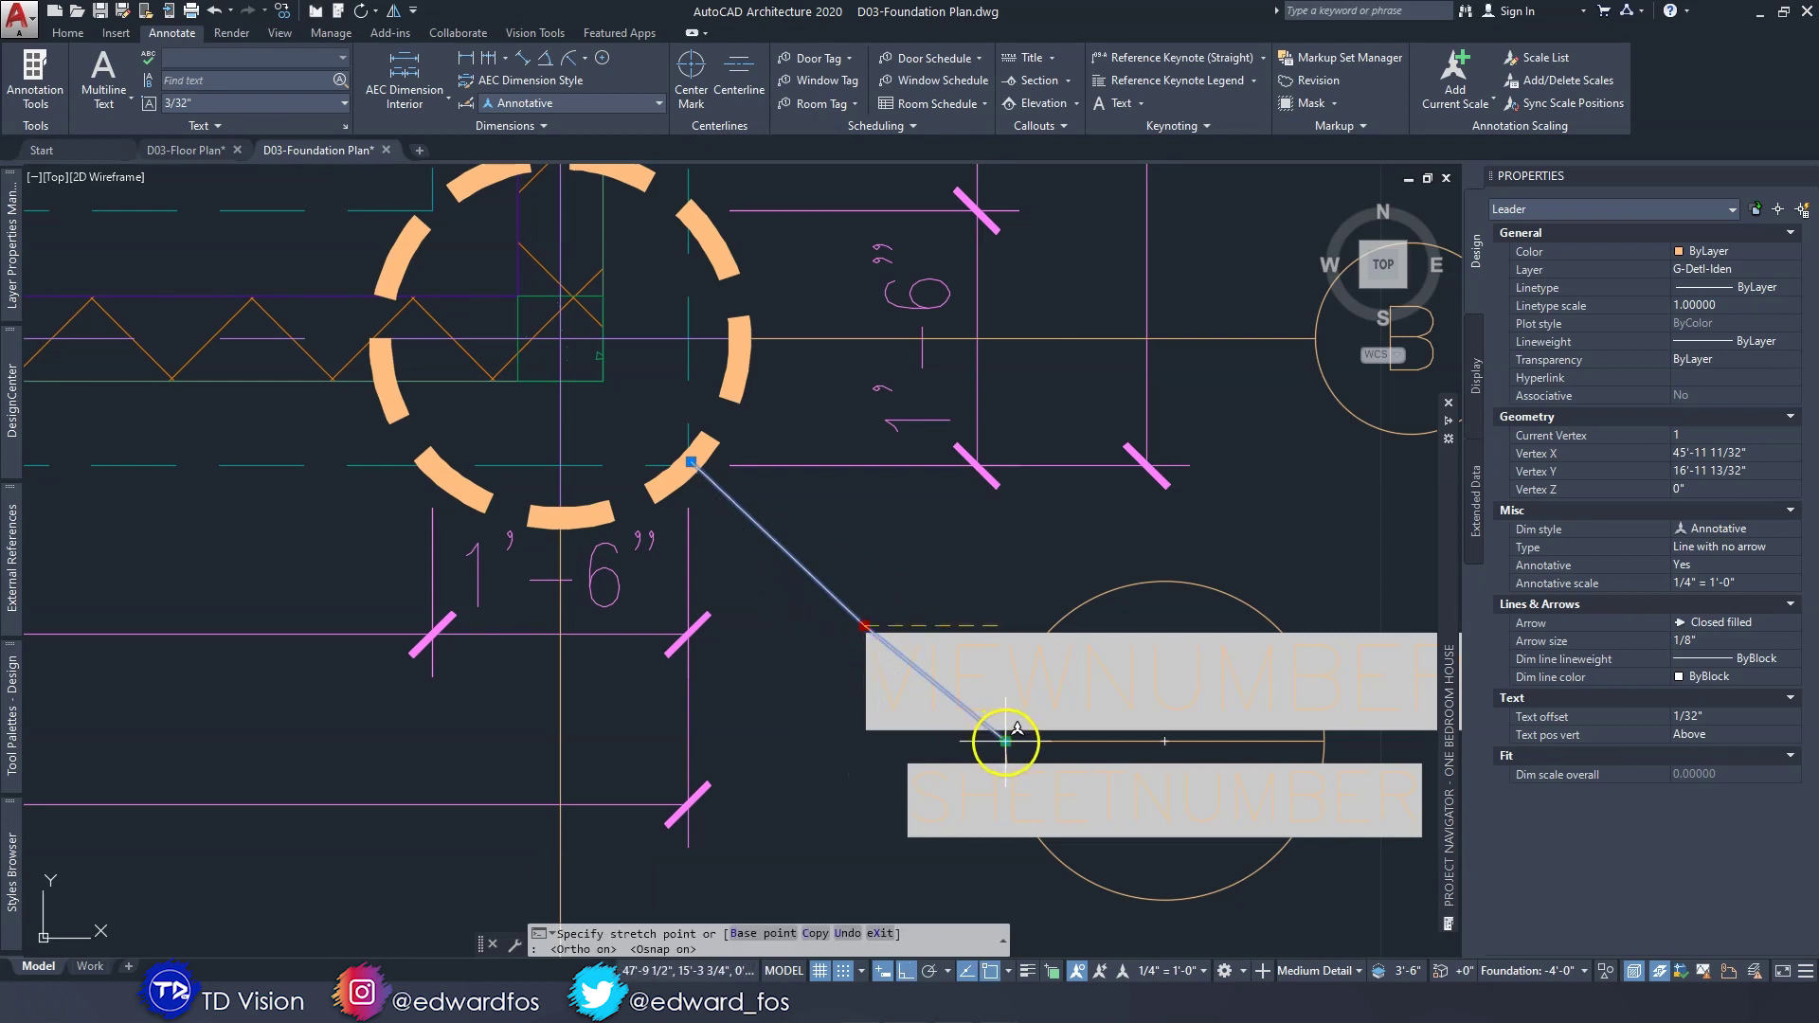
pyautogui.press('Escape')
pyautogui.press('Escape')
pyautogui.scroll(-7, 863, 607)
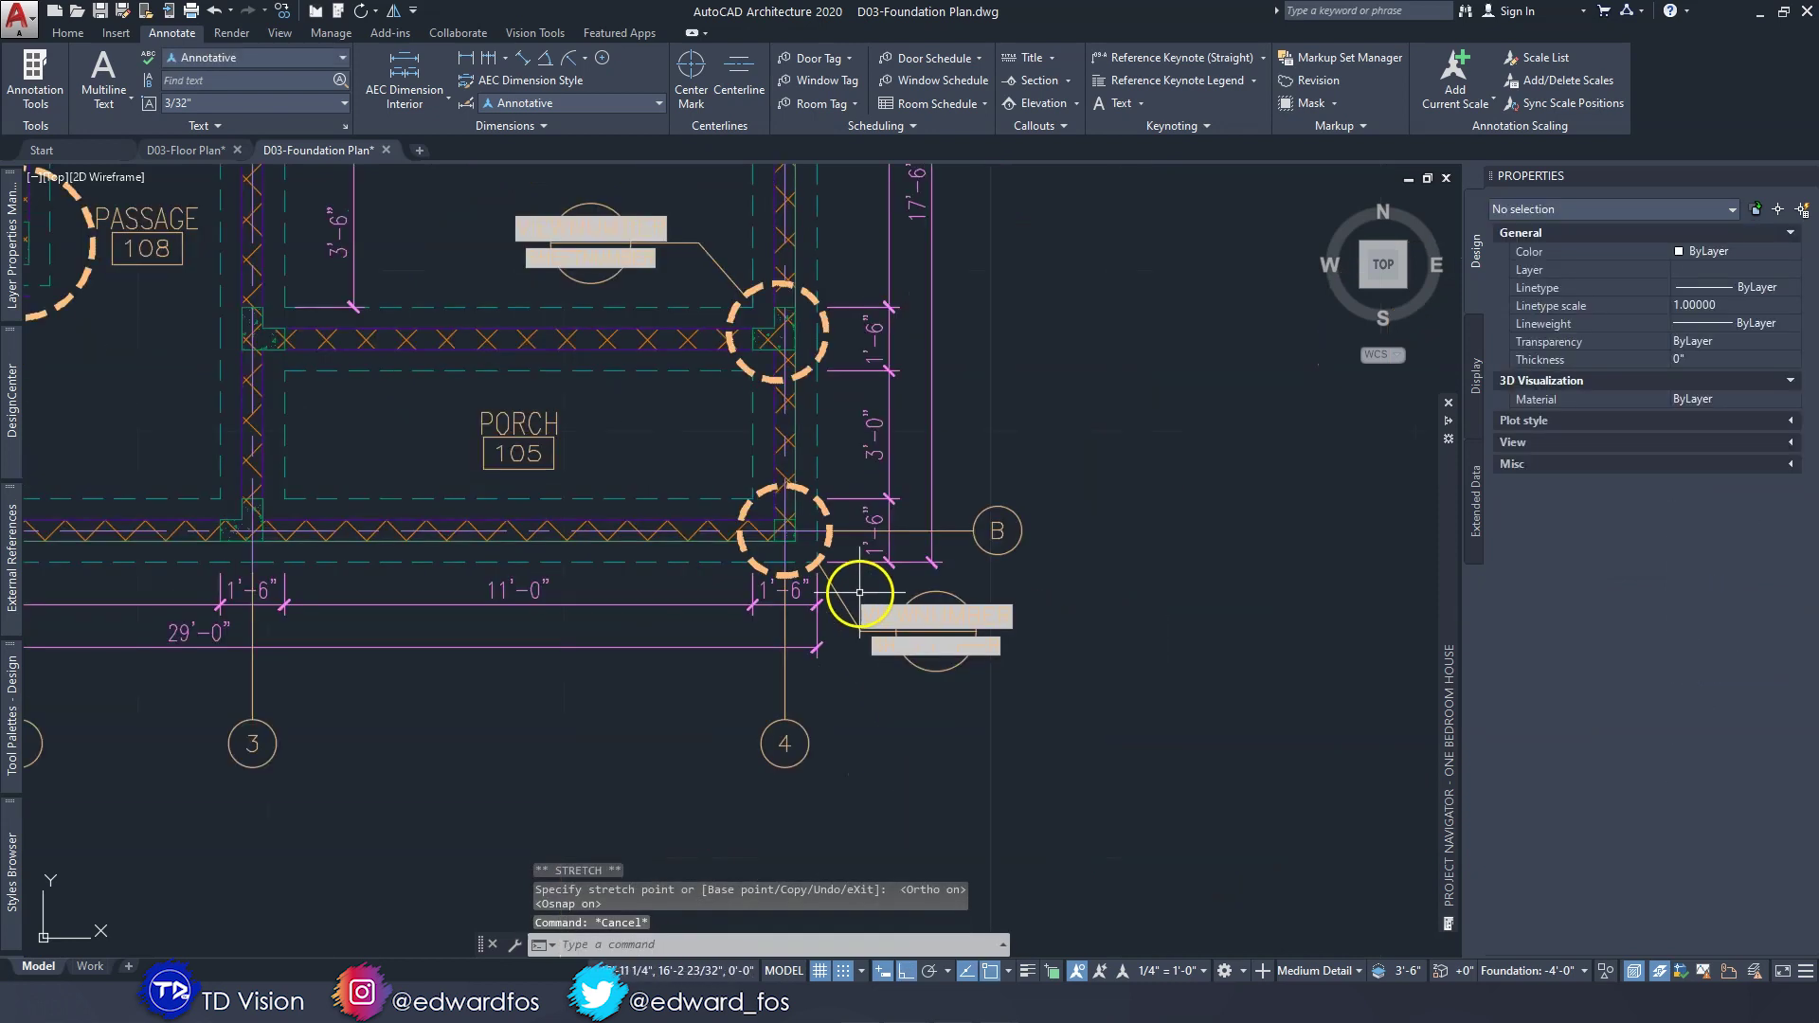
pyautogui.moveTo(1035, 580); pyautogui.dragTo(1166, 717, button='middle')
pyautogui.scroll(-3, 1129, 550)
pyautogui.moveTo(794, 473); pyautogui.dragTo(829, 562, button='middle')
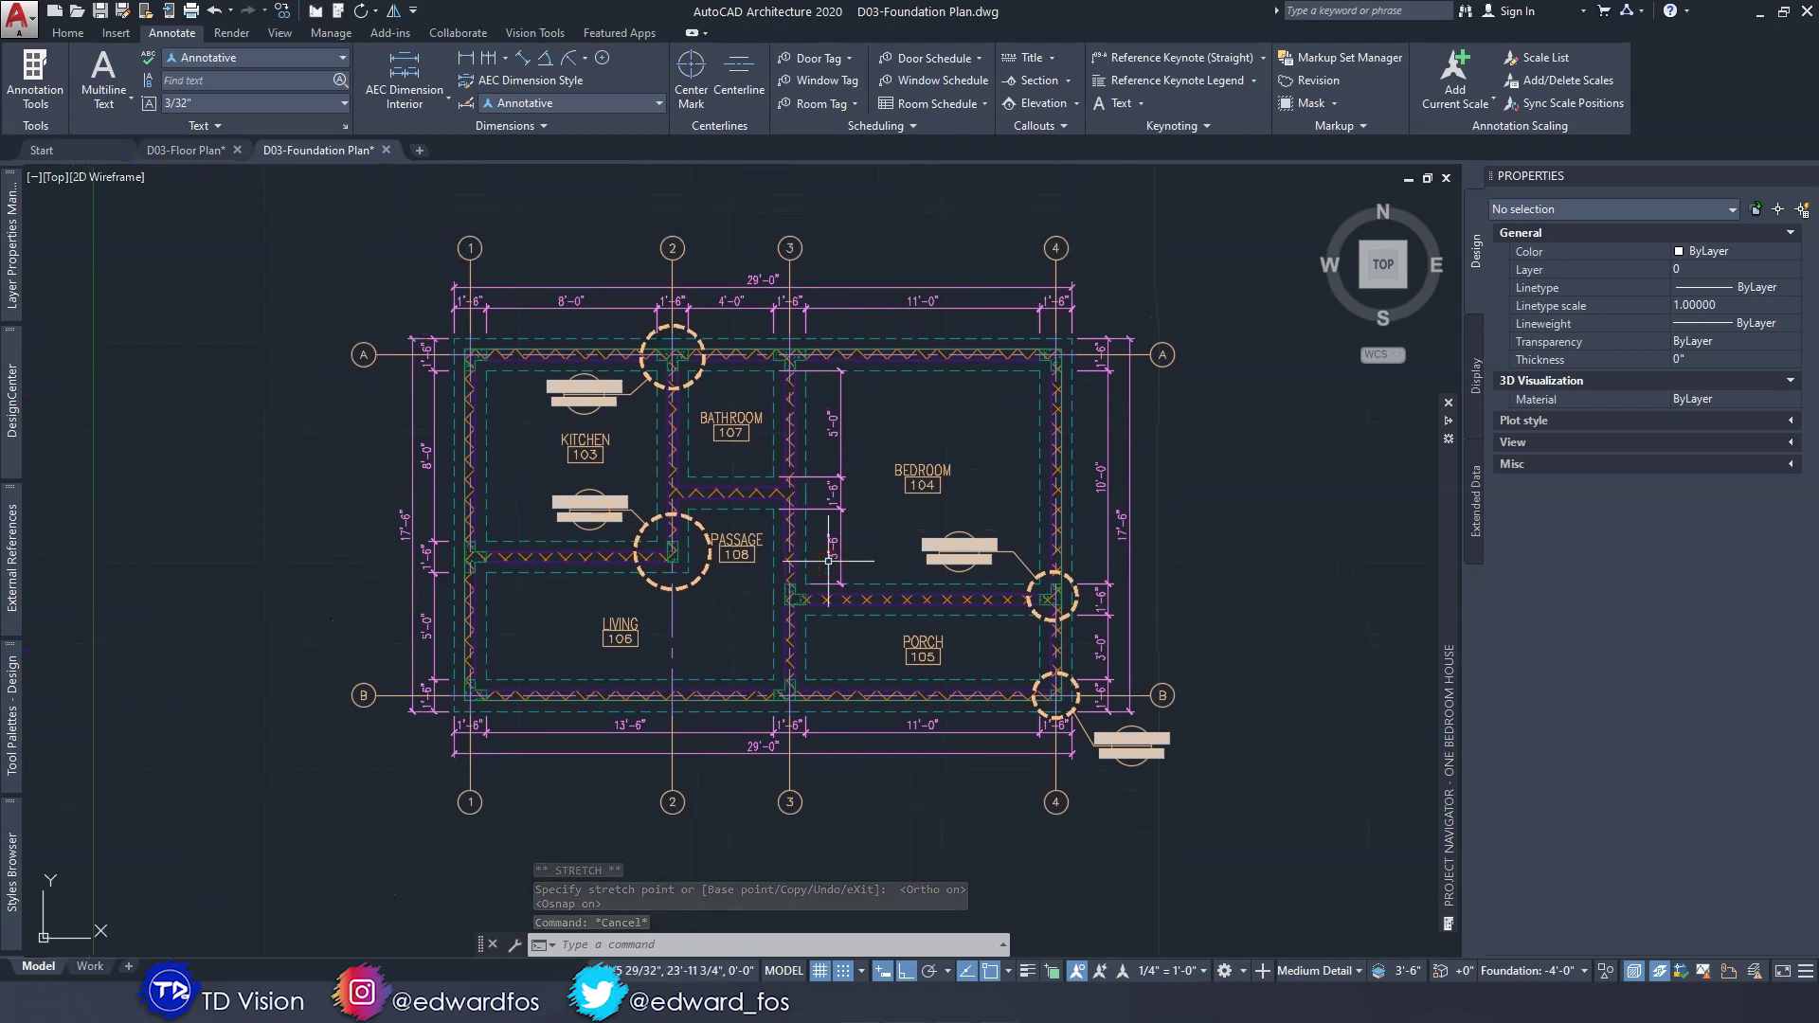
pyautogui.scroll(2, 842, 529)
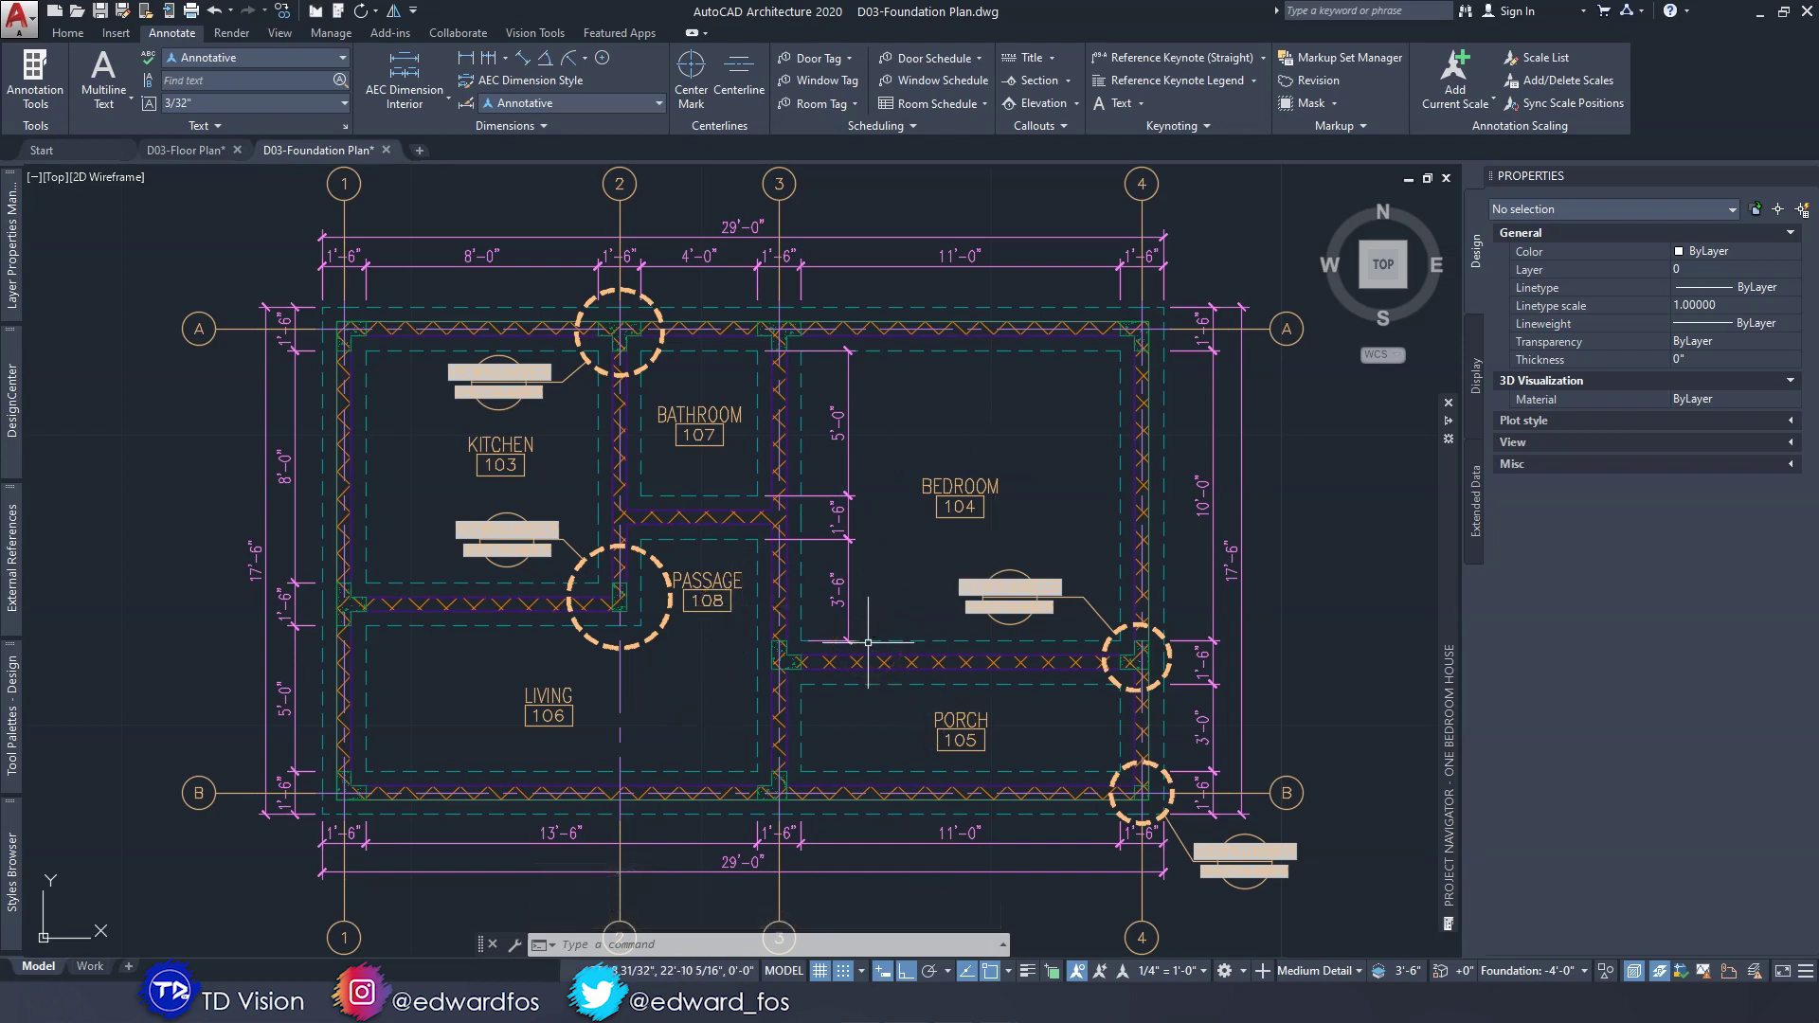
# Start an AEC dimension by picked points and pick the upper bubbles of grids 1, 2, 3 and 4 as its dimension points.
pyautogui.moveTo(988, 478); pyautogui.dragTo(1018, 578, button='middle')
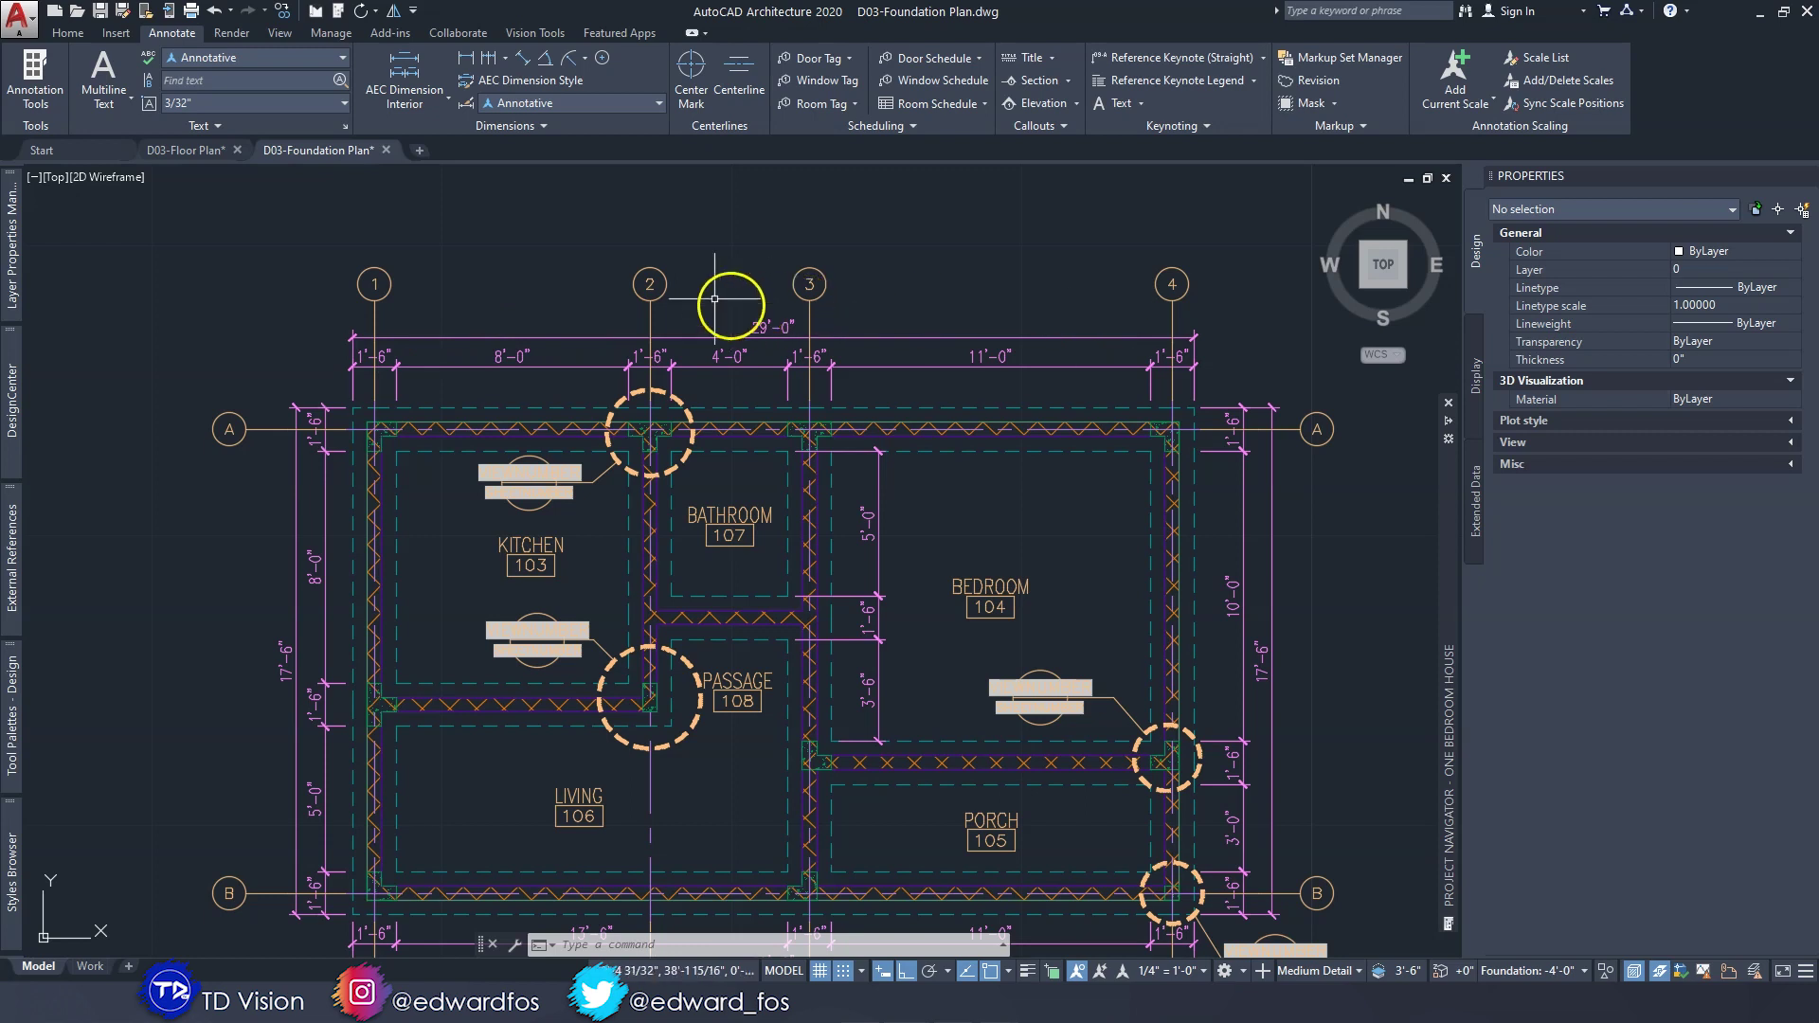
pyautogui.click(429, 104)
pyautogui.click(451, 136)
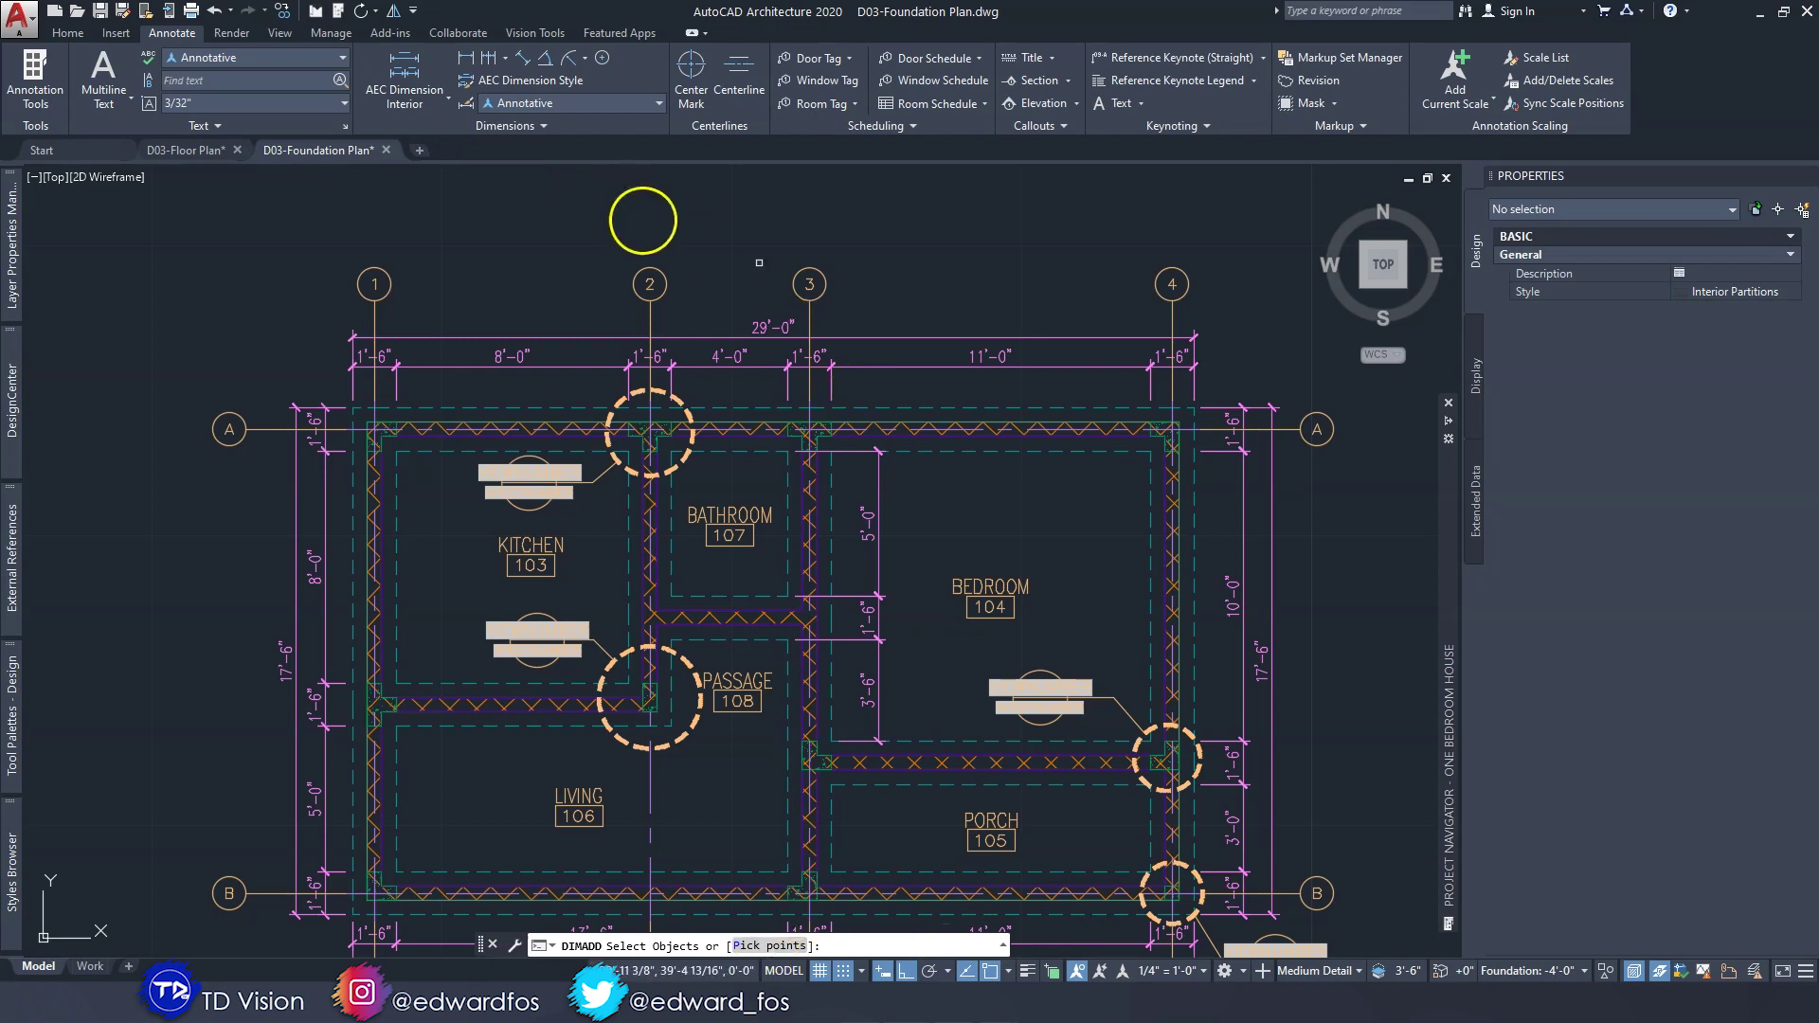
pyautogui.click(787, 944)
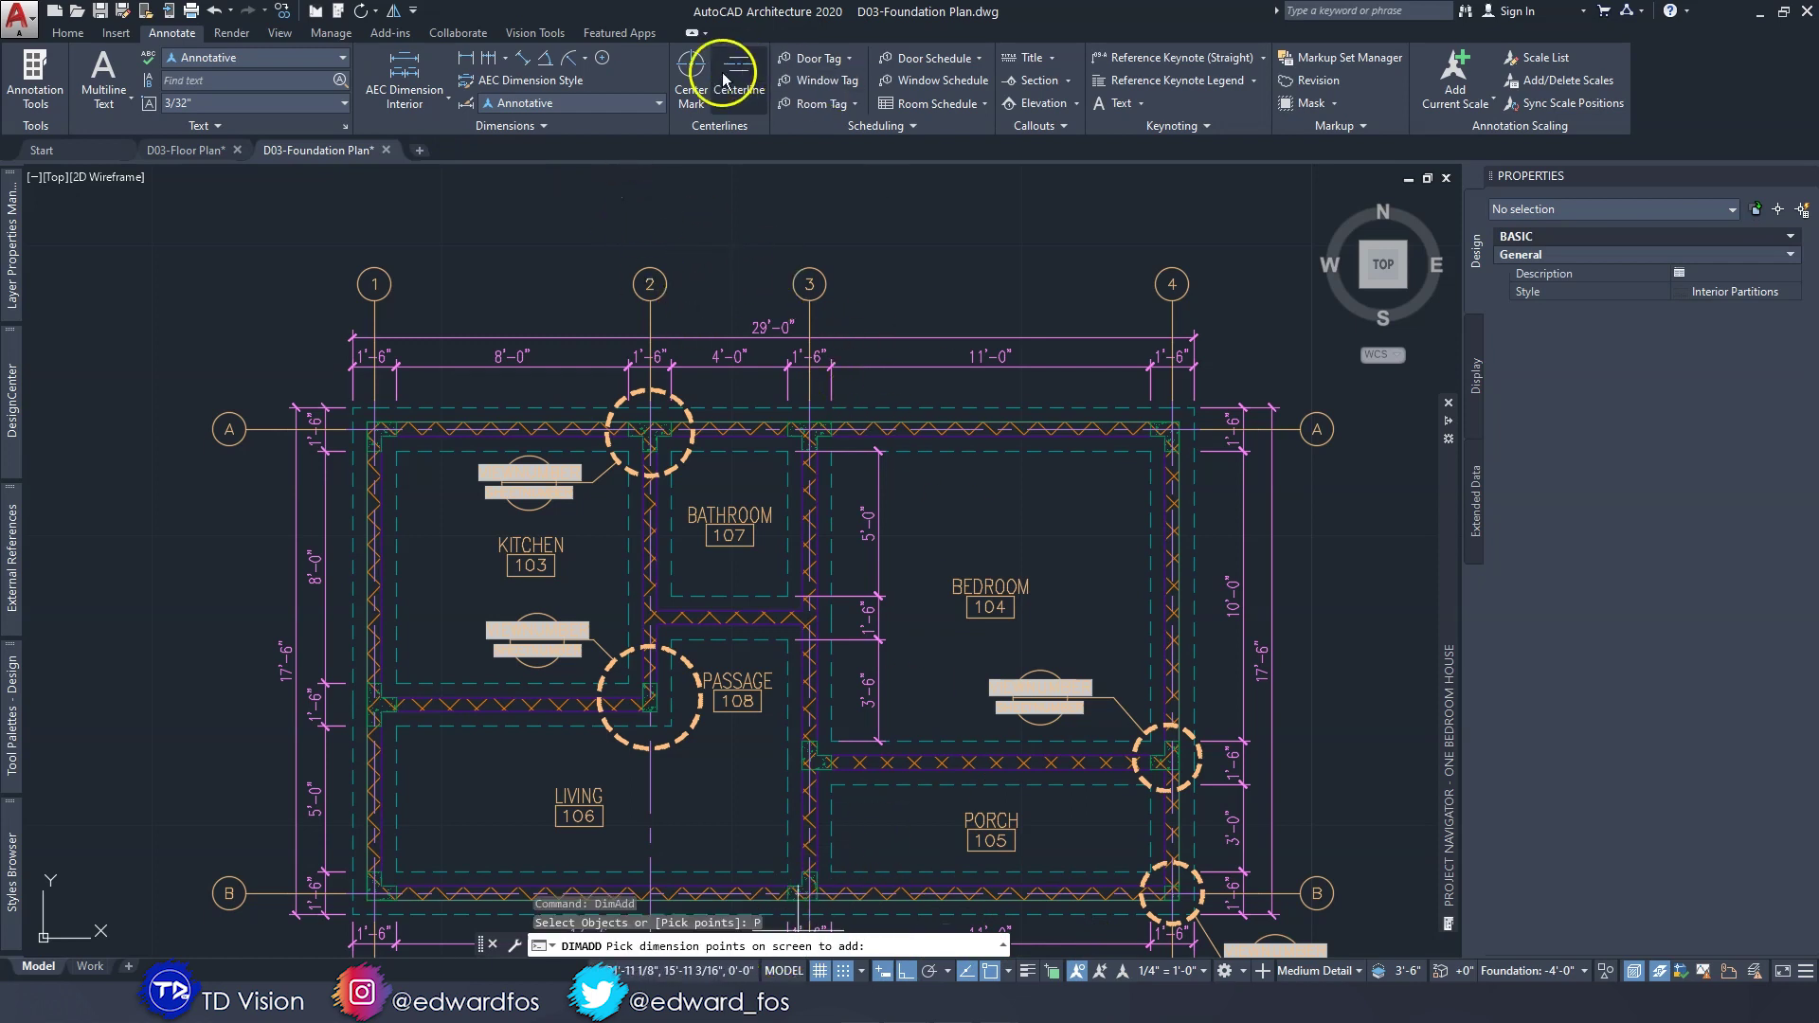
pyautogui.scroll(3, 527, 272)
pyautogui.moveTo(528, 272); pyautogui.dragTo(591, 407, button='middle')
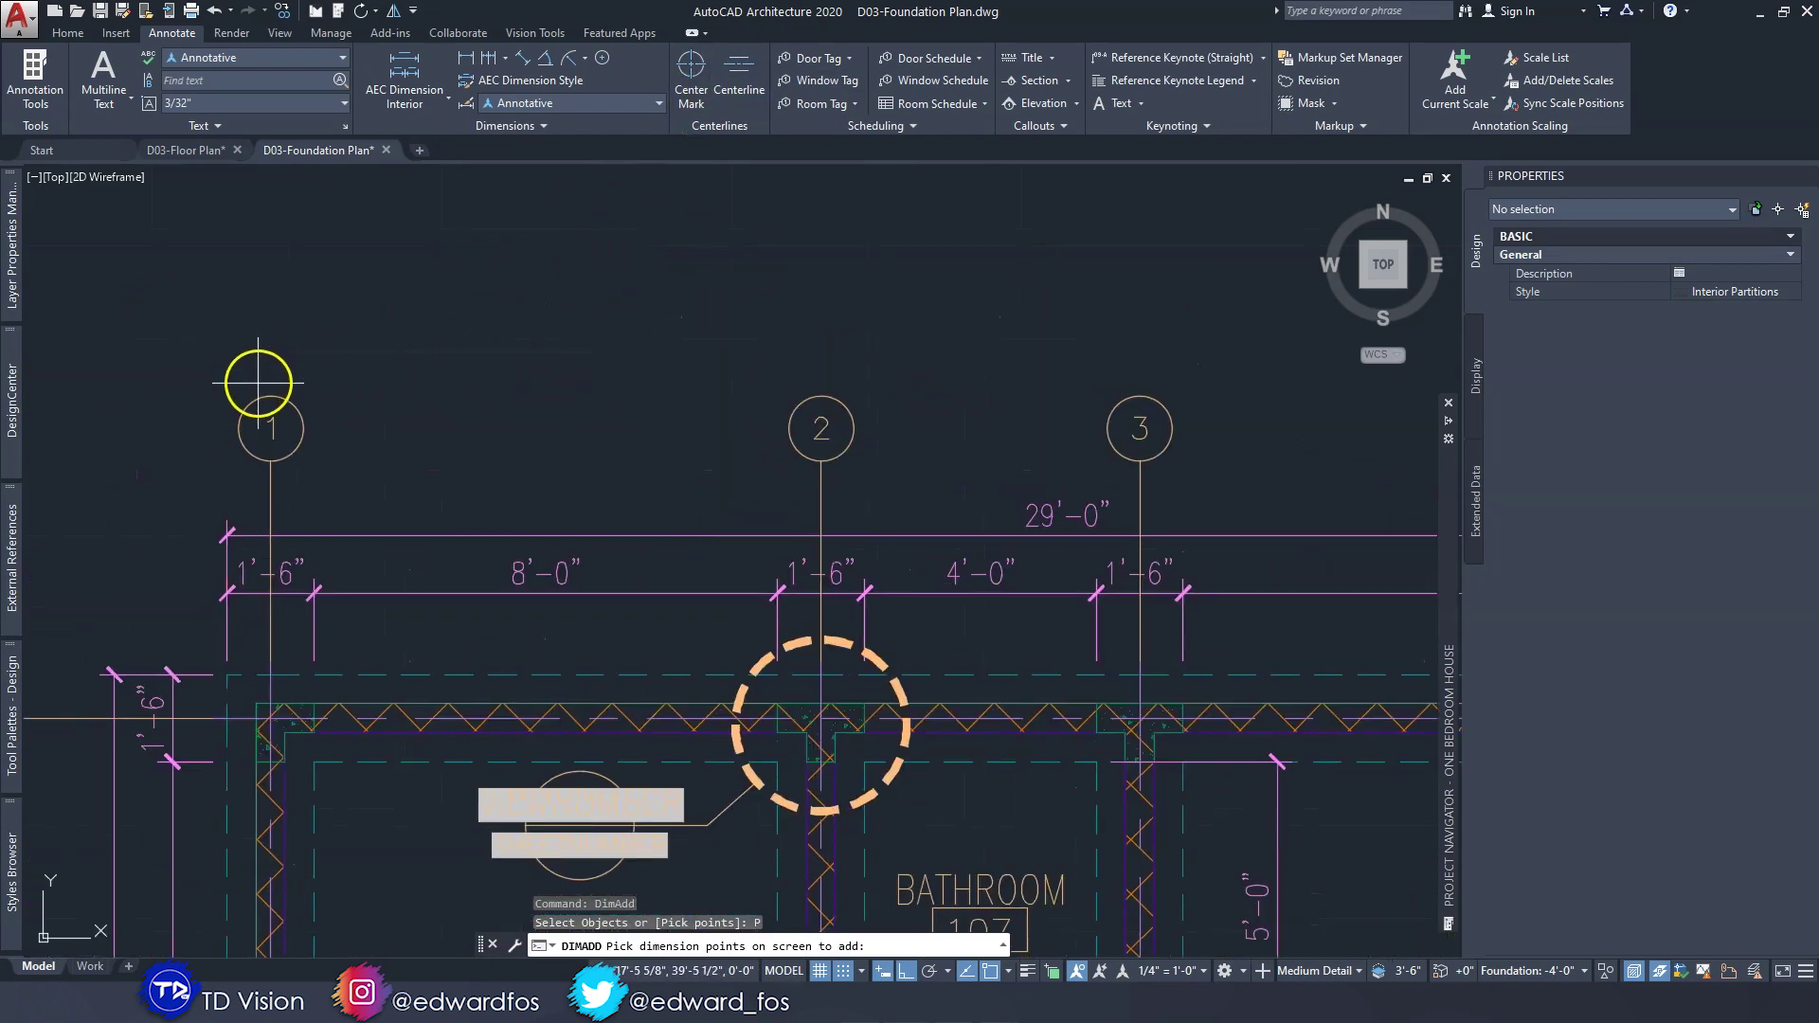
pyautogui.click(830, 389)
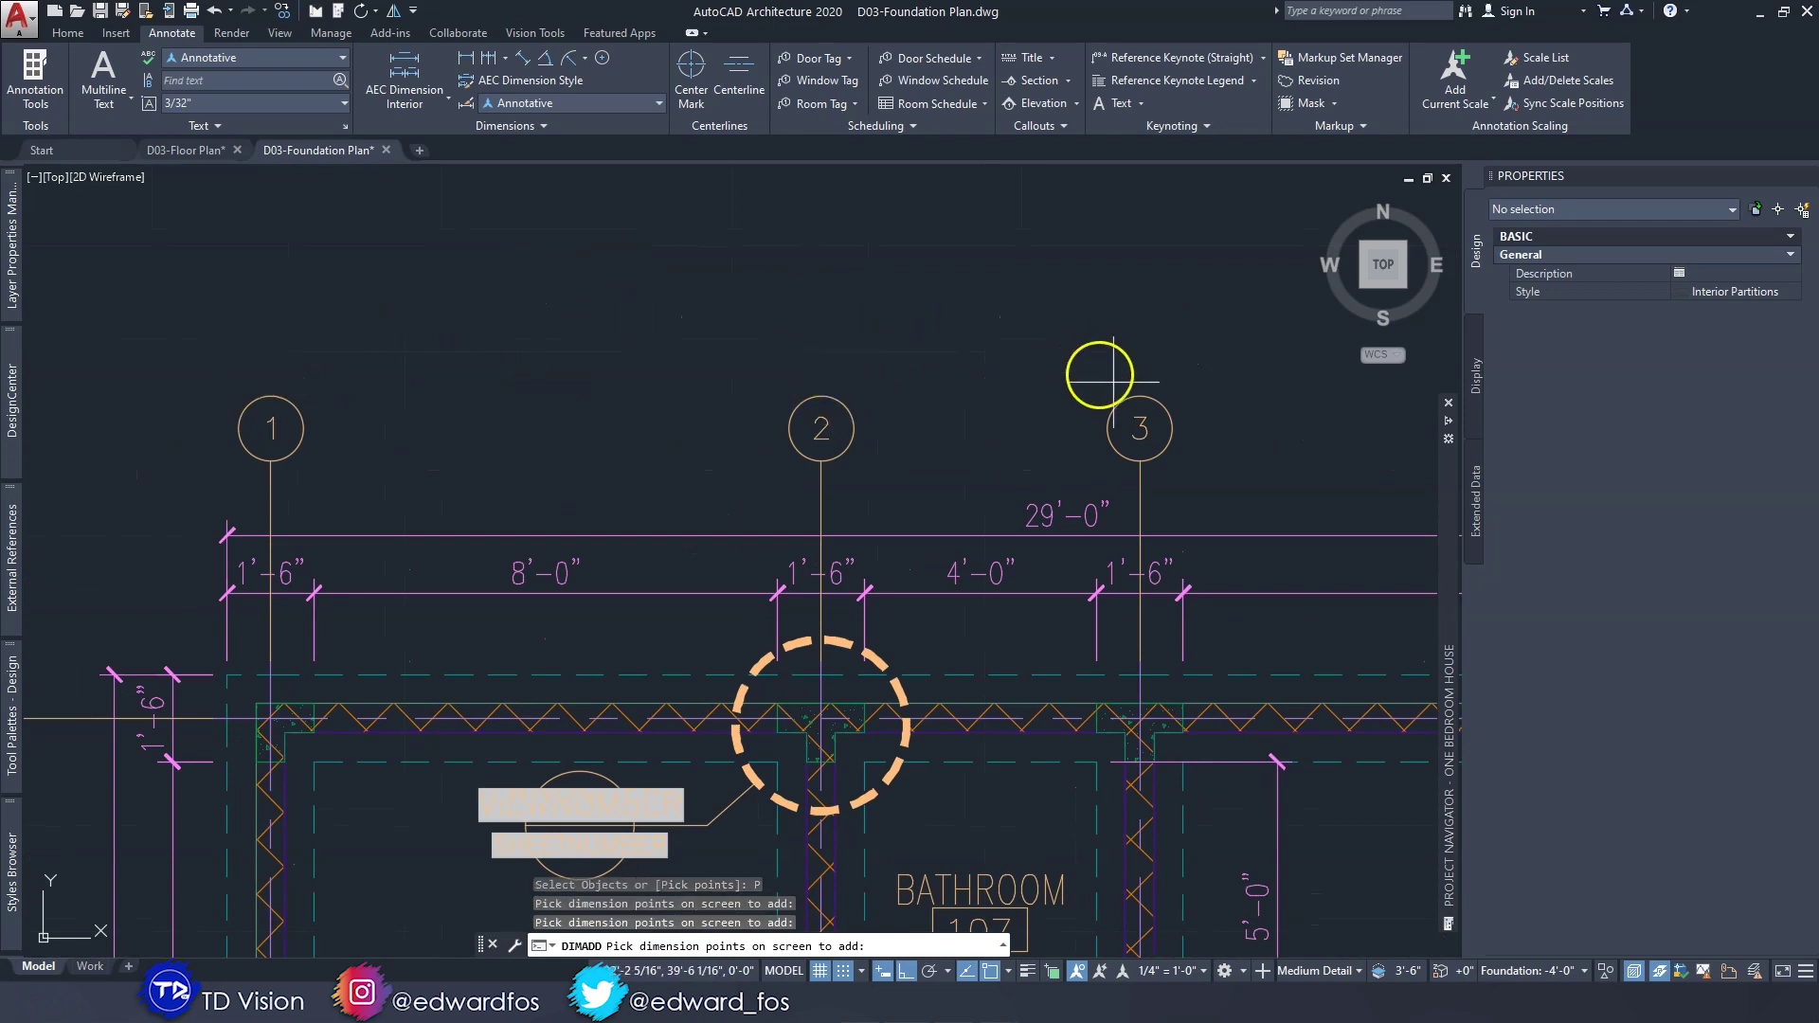
pyautogui.click(1136, 391)
pyautogui.moveTo(1220, 377); pyautogui.dragTo(604, 394, button='middle')
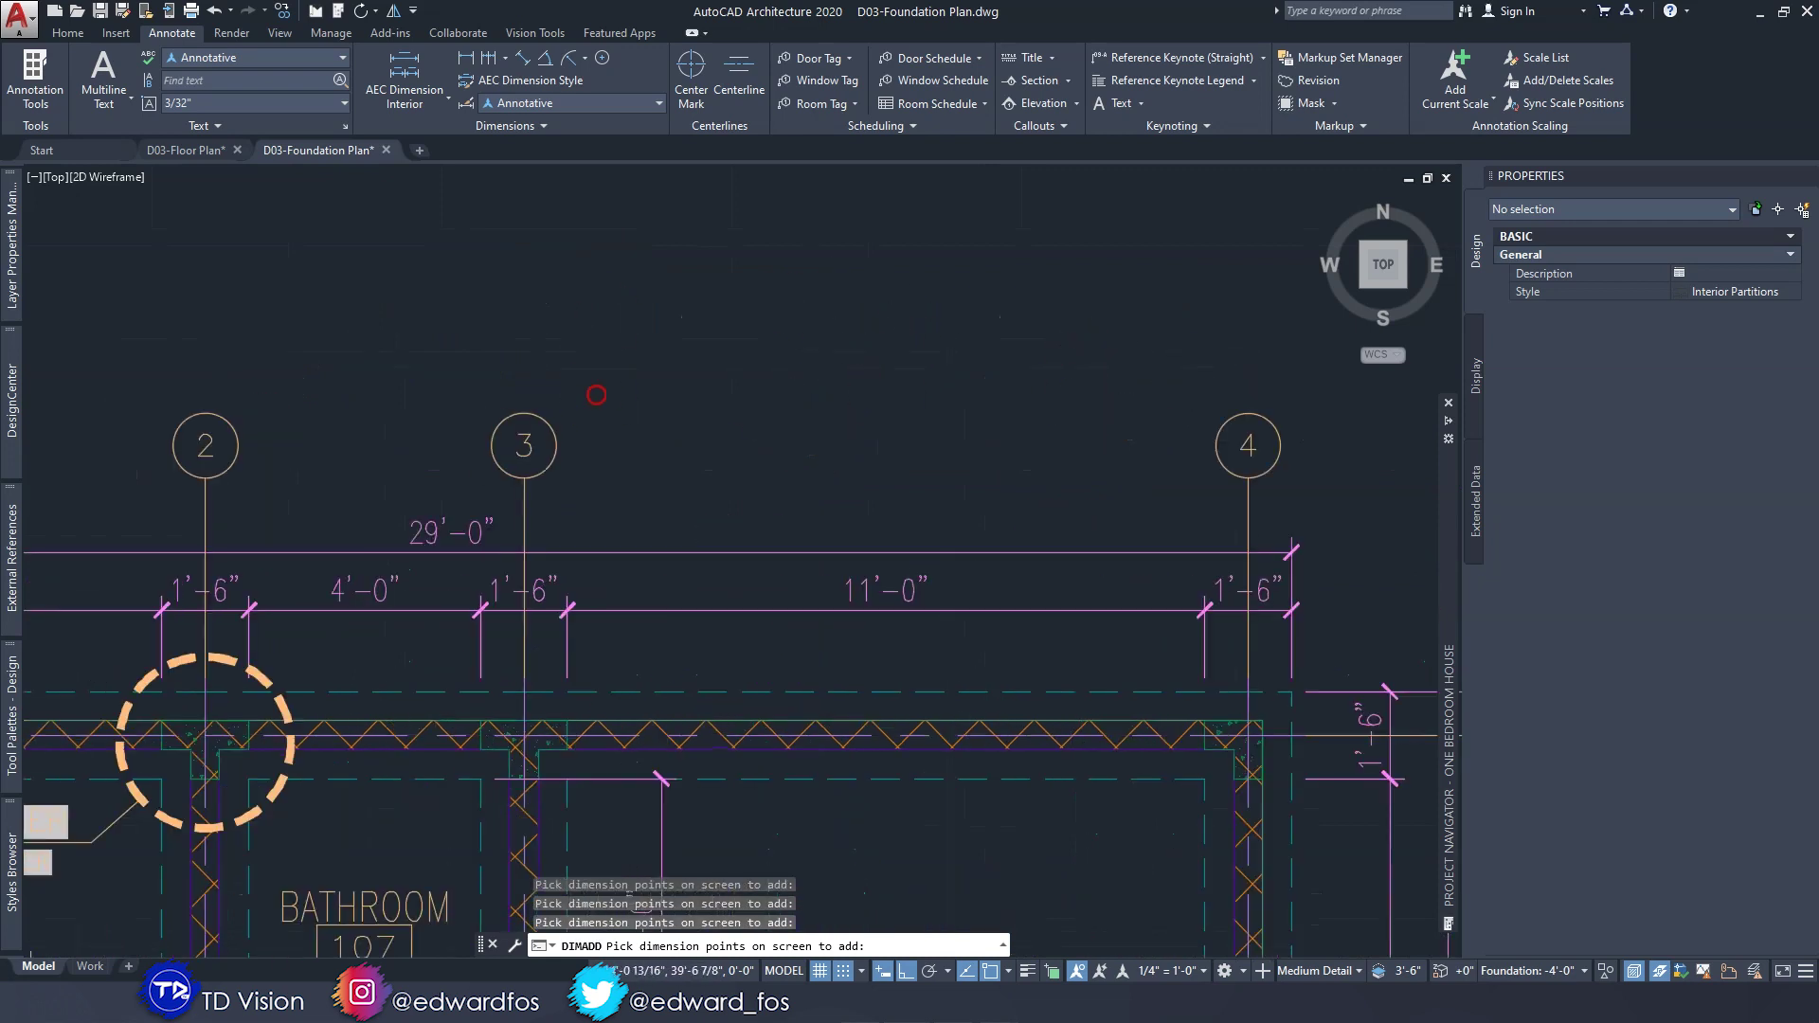
pyautogui.click(1246, 396)
pyautogui.press('Return')
# Place the dimension line for grids 1 to 4 horizontally, just above the upper grid bubbles.
pyautogui.scroll(-5, 833, 325)
pyautogui.scroll(5, 830, 346)
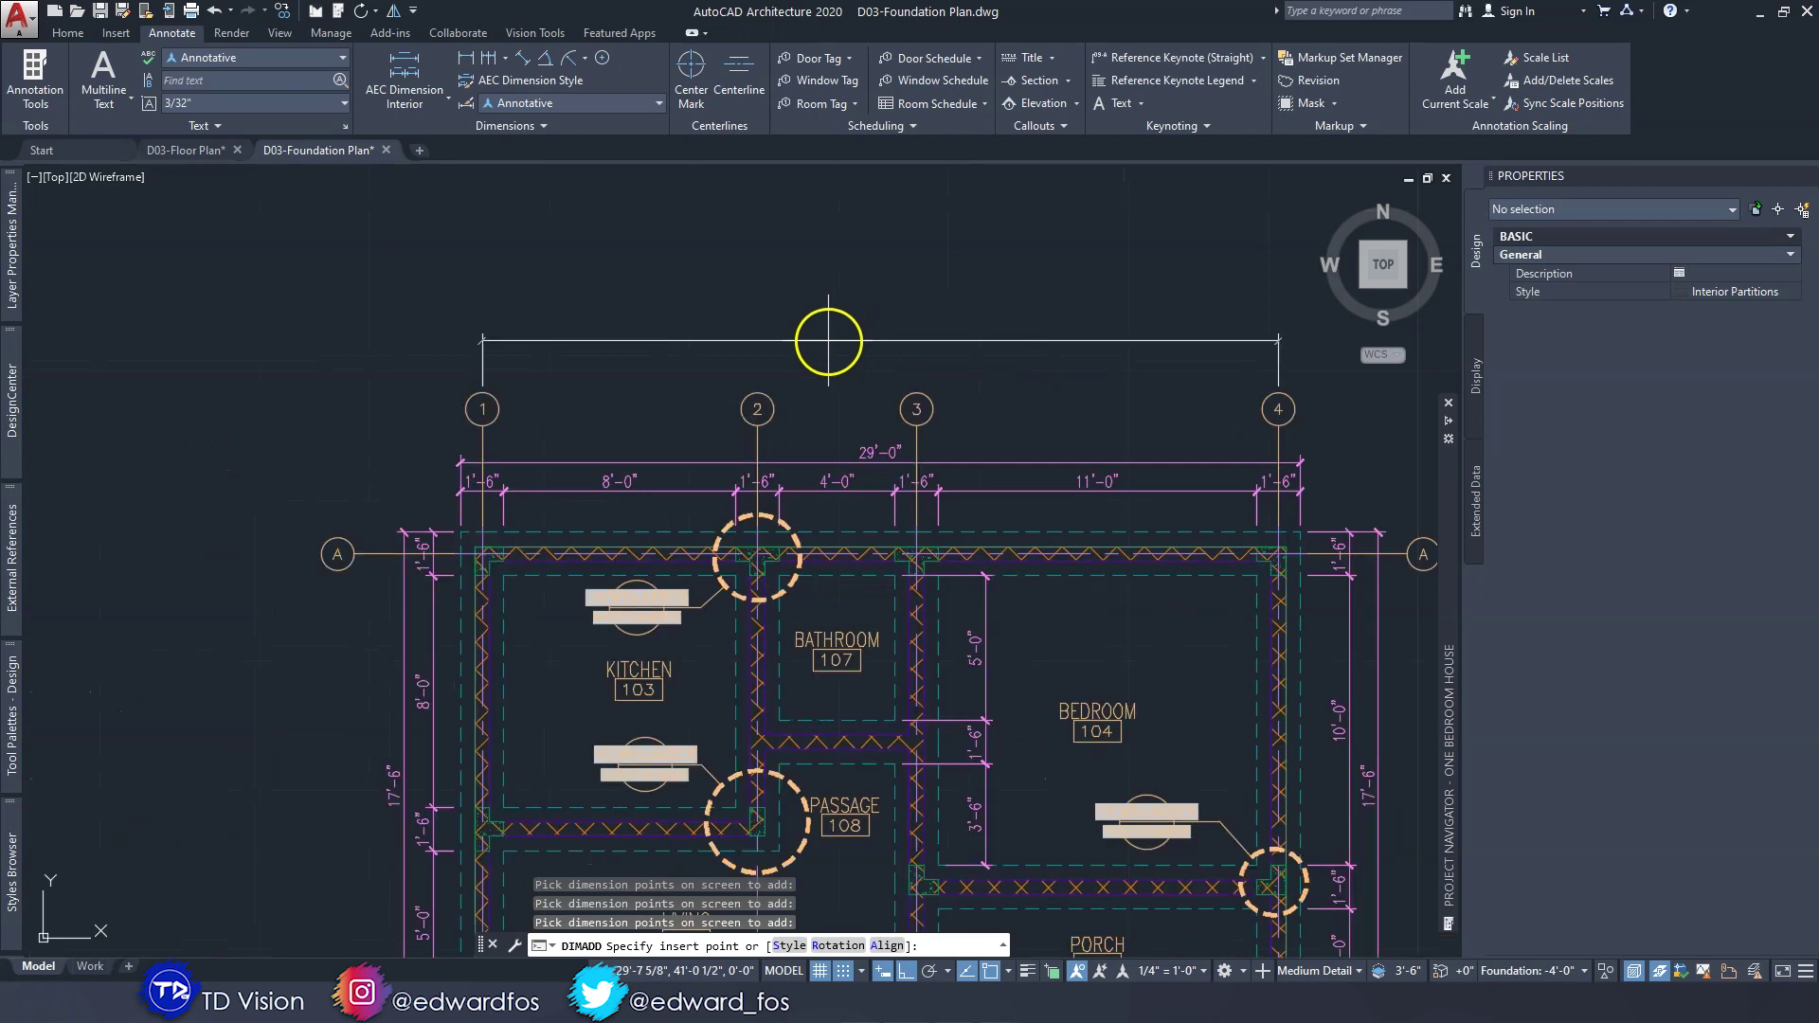
pyautogui.click(830, 357)
pyautogui.press('Escape')
# Start another AEC dimension by picked points and pick the bubbles of grids A and B on the bedroom side.
pyautogui.scroll(-4, 1074, 416)
pyautogui.scroll(3, 1073, 415)
pyautogui.moveTo(1127, 454); pyautogui.dragTo(956, 368, button='middle')
pyautogui.scroll(3, 1047, 381)
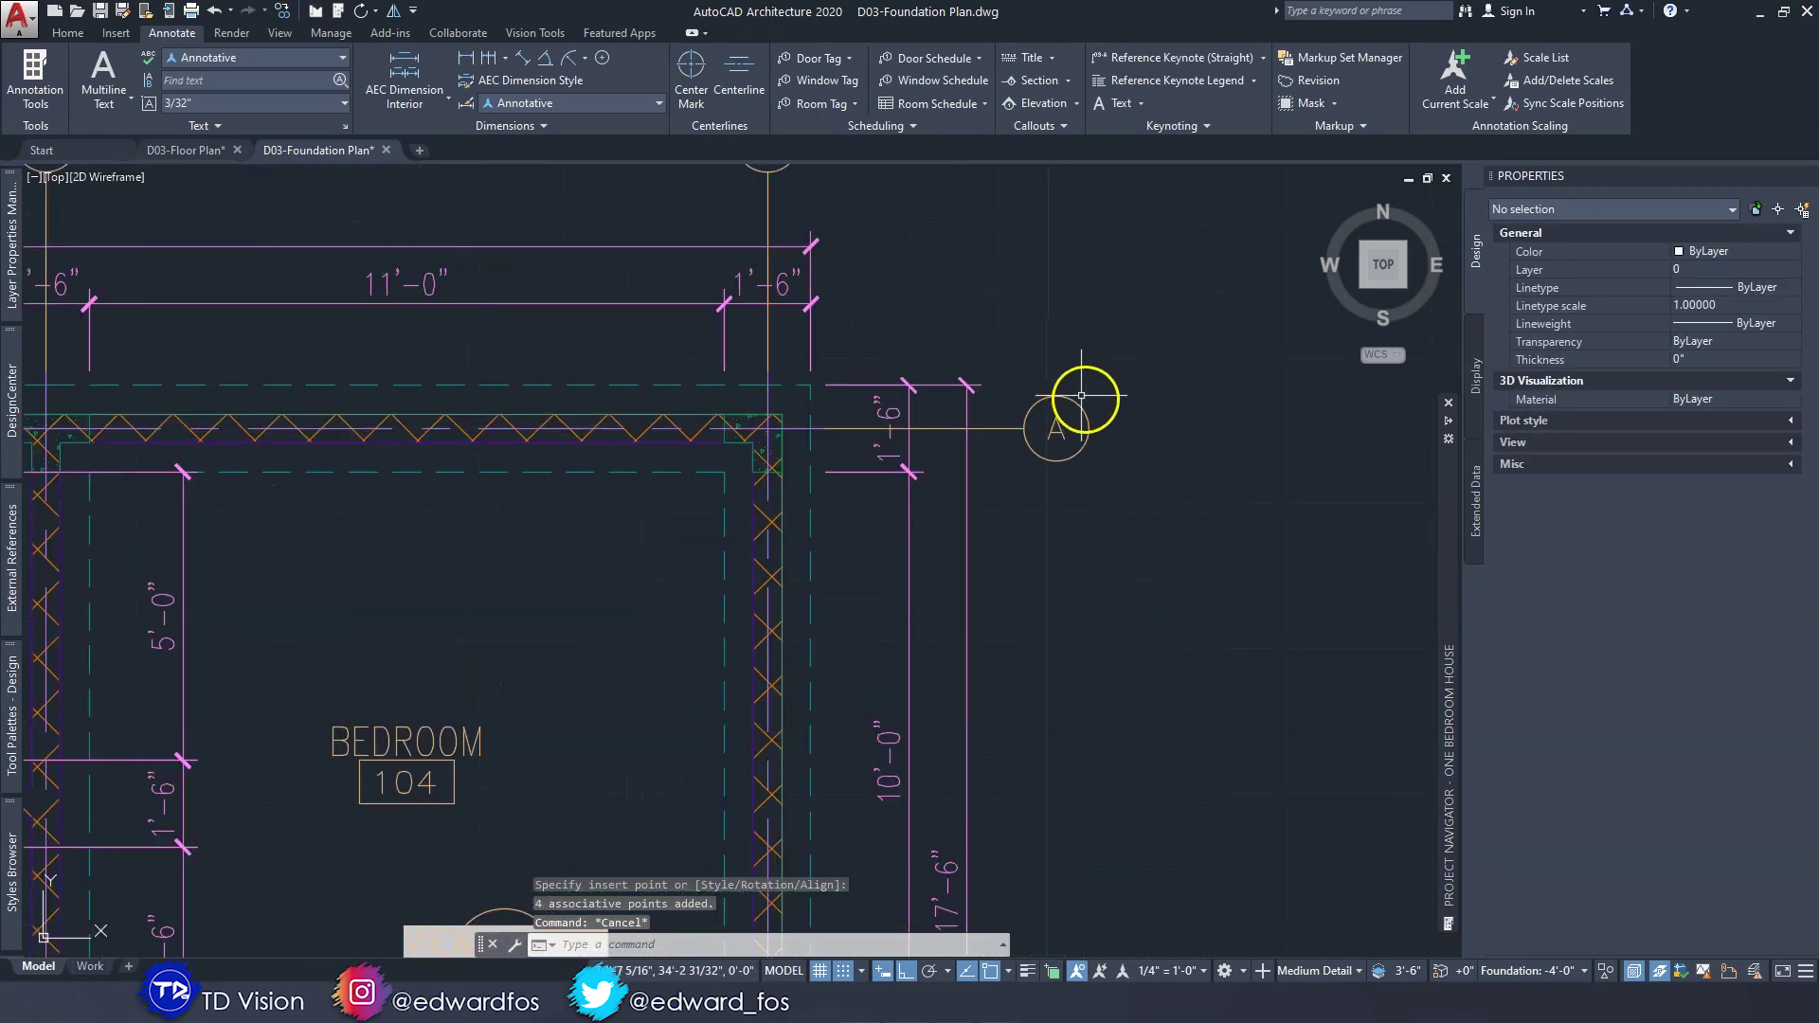
pyautogui.press('Return')
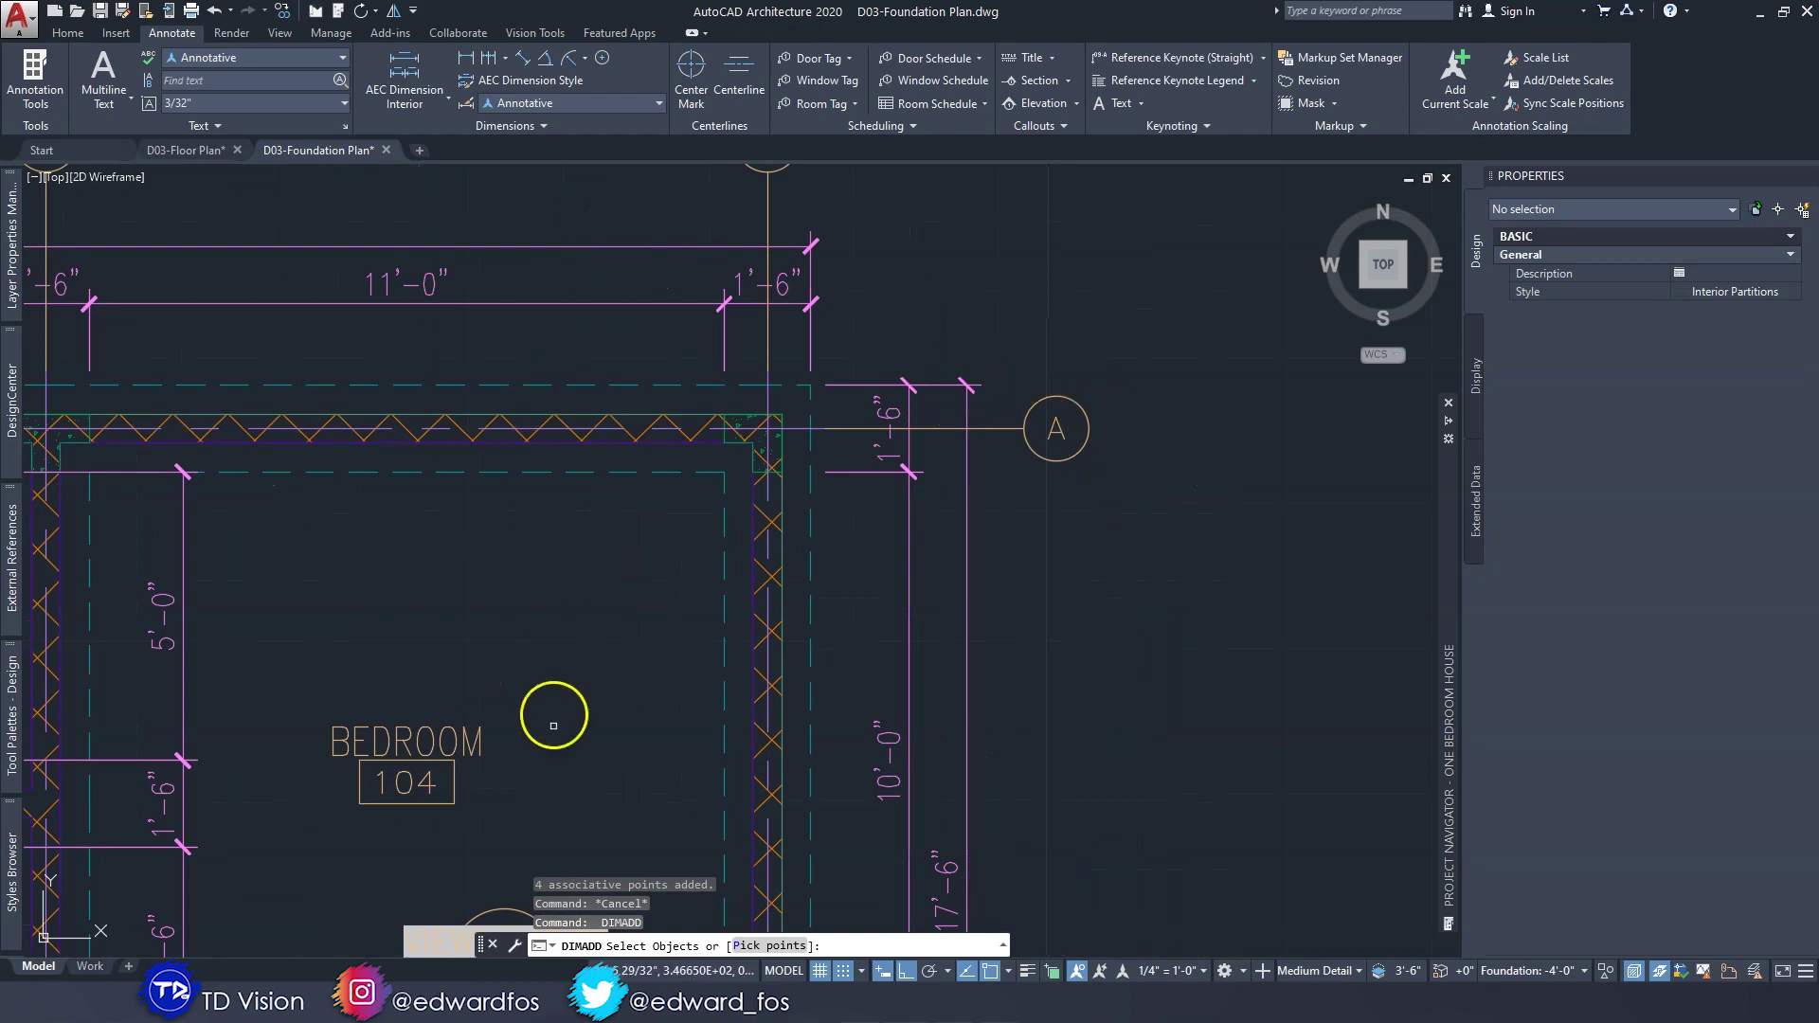
pyautogui.click(772, 945)
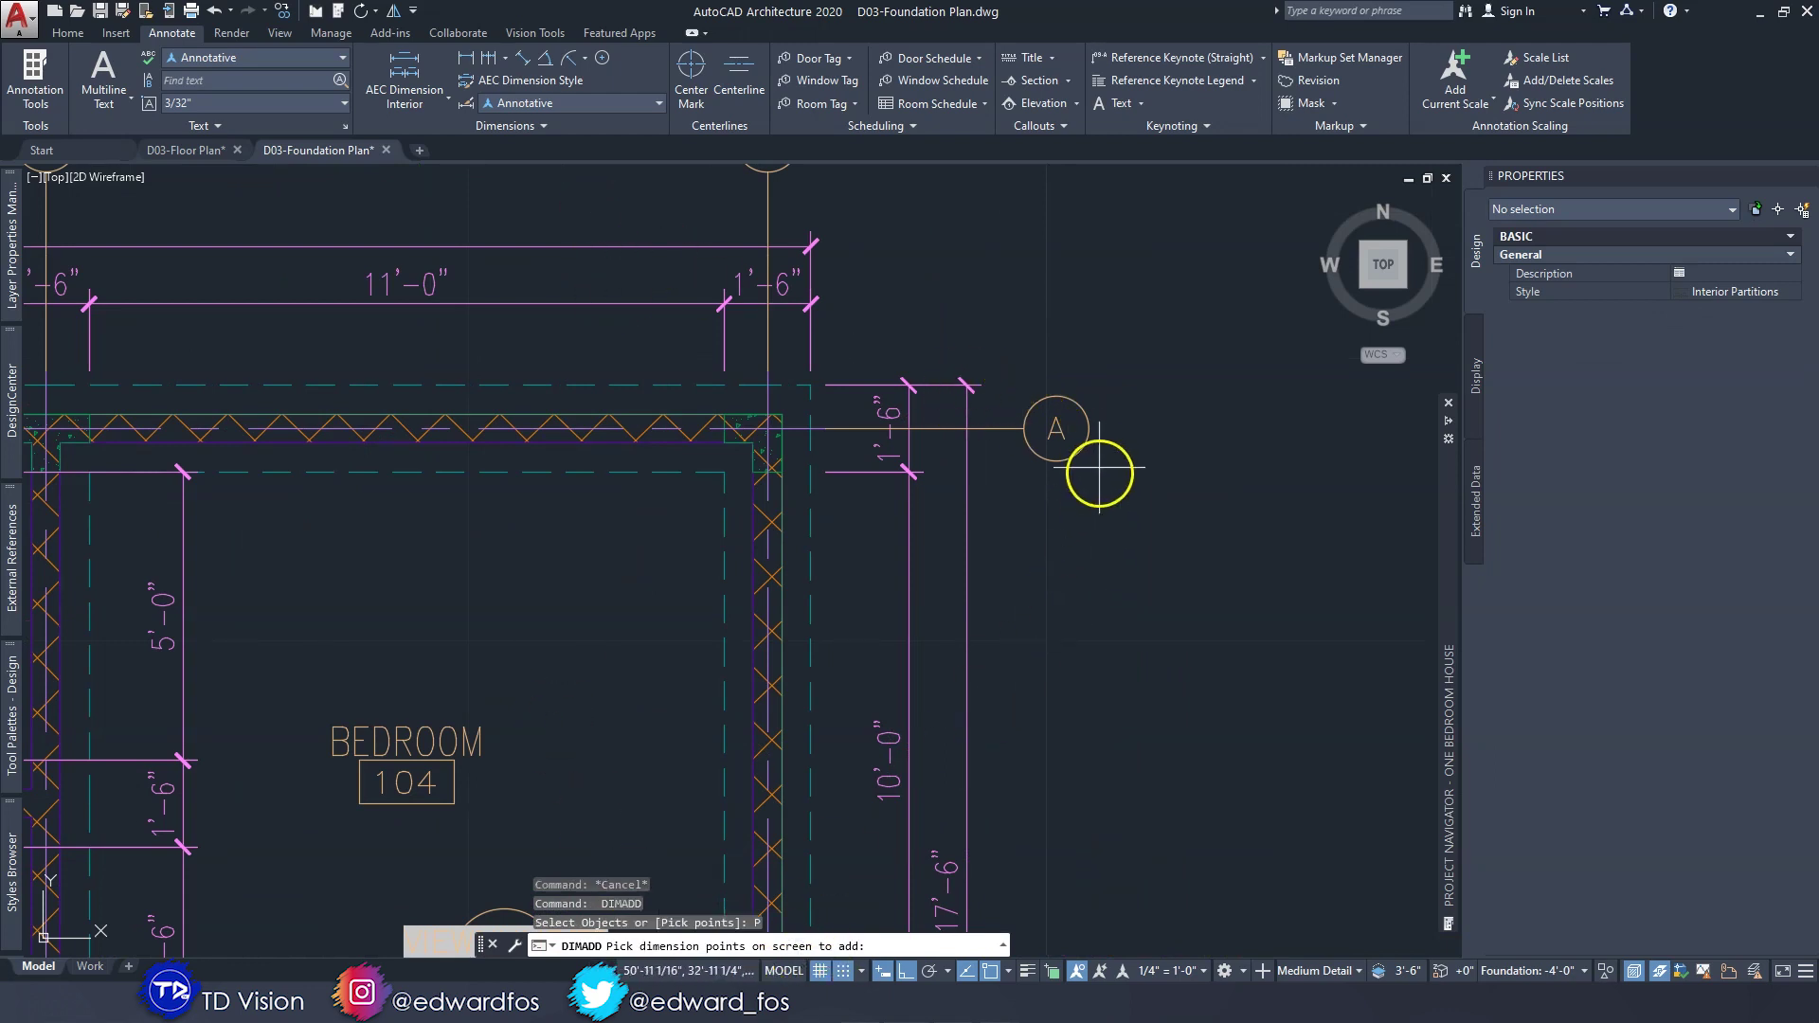
pyautogui.scroll(-4, 1093, 434)
pyautogui.moveTo(1088, 499); pyautogui.dragTo(1105, 337, button='middle')
pyautogui.scroll(4, 1099, 491)
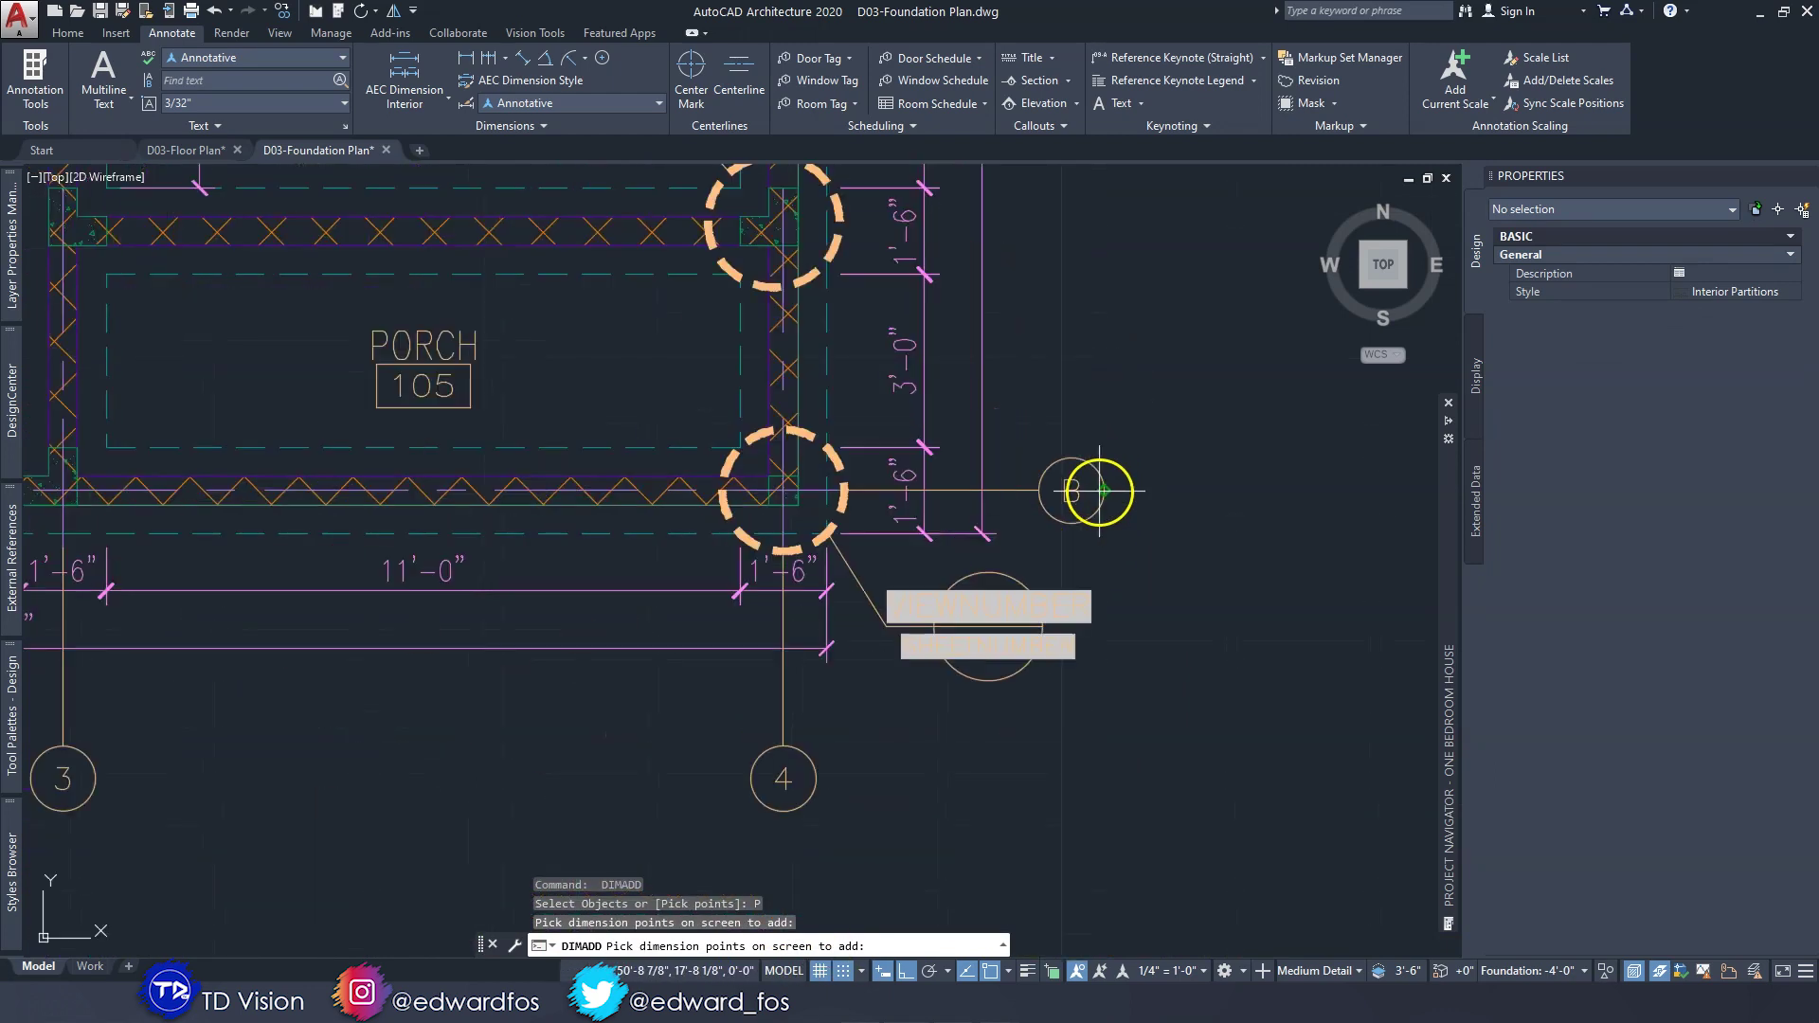
pyautogui.click(1103, 491)
# Place the grid A-B dimension line vertically, outside the grid bubbles on the bedroom side.
pyautogui.scroll(-4, 1090, 517)
pyautogui.scroll(4, 1087, 458)
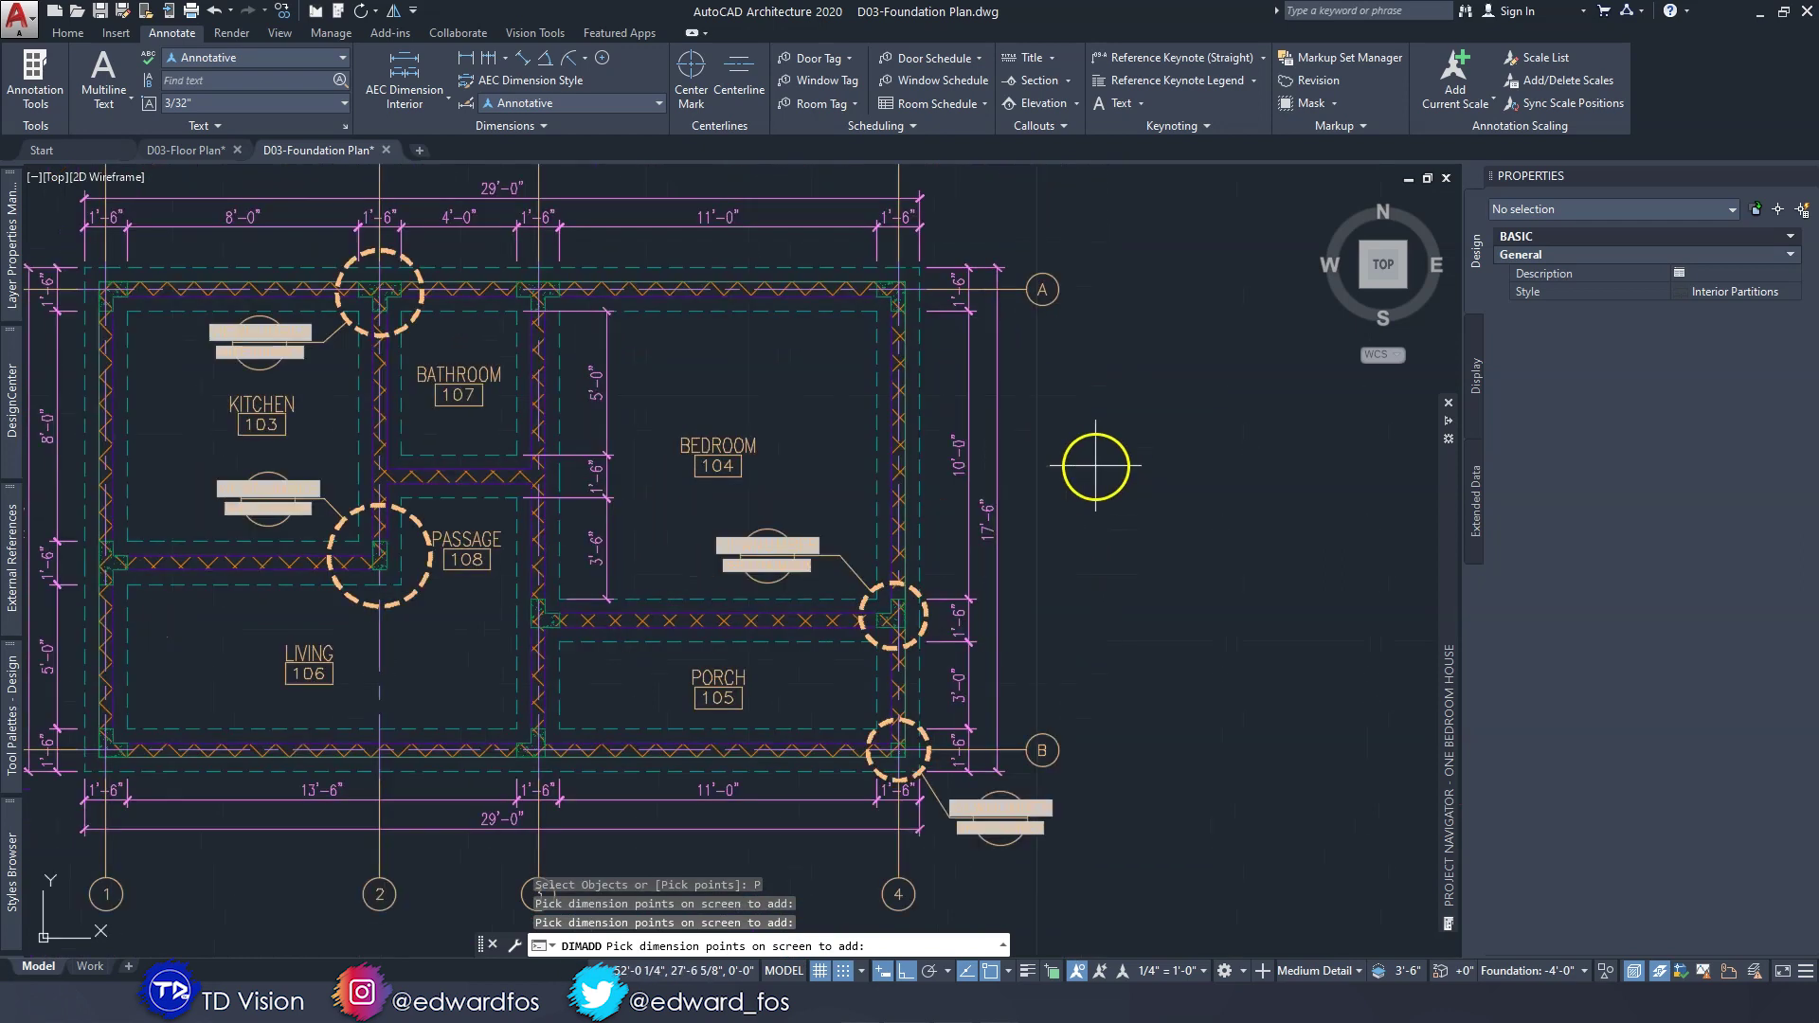
pyautogui.scroll(-3, 1084, 512)
pyautogui.press('Return')
pyautogui.click(1089, 512)
pyautogui.press('Escape')
pyautogui.scroll(-2, 1098, 514)
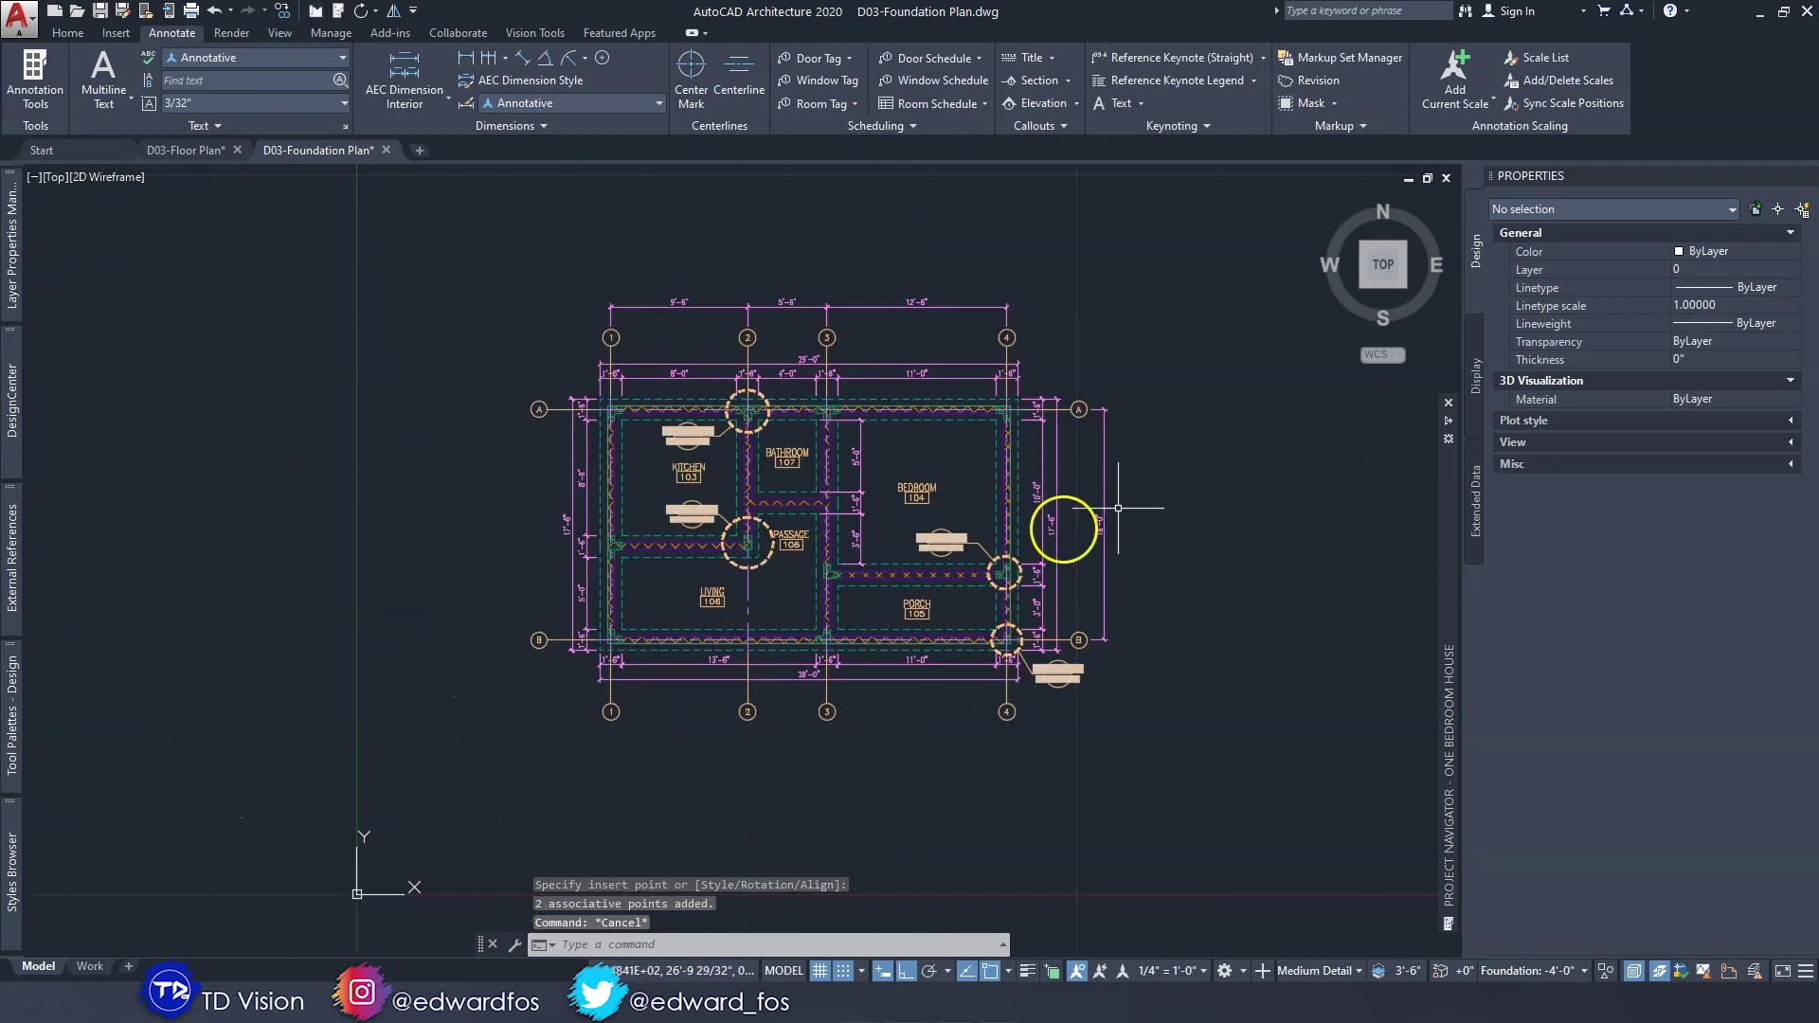
pyautogui.scroll(3, 806, 611)
pyautogui.scroll(-3, 794, 616)
pyautogui.moveTo(861, 506); pyautogui.dragTo(763, 576, button='middle')
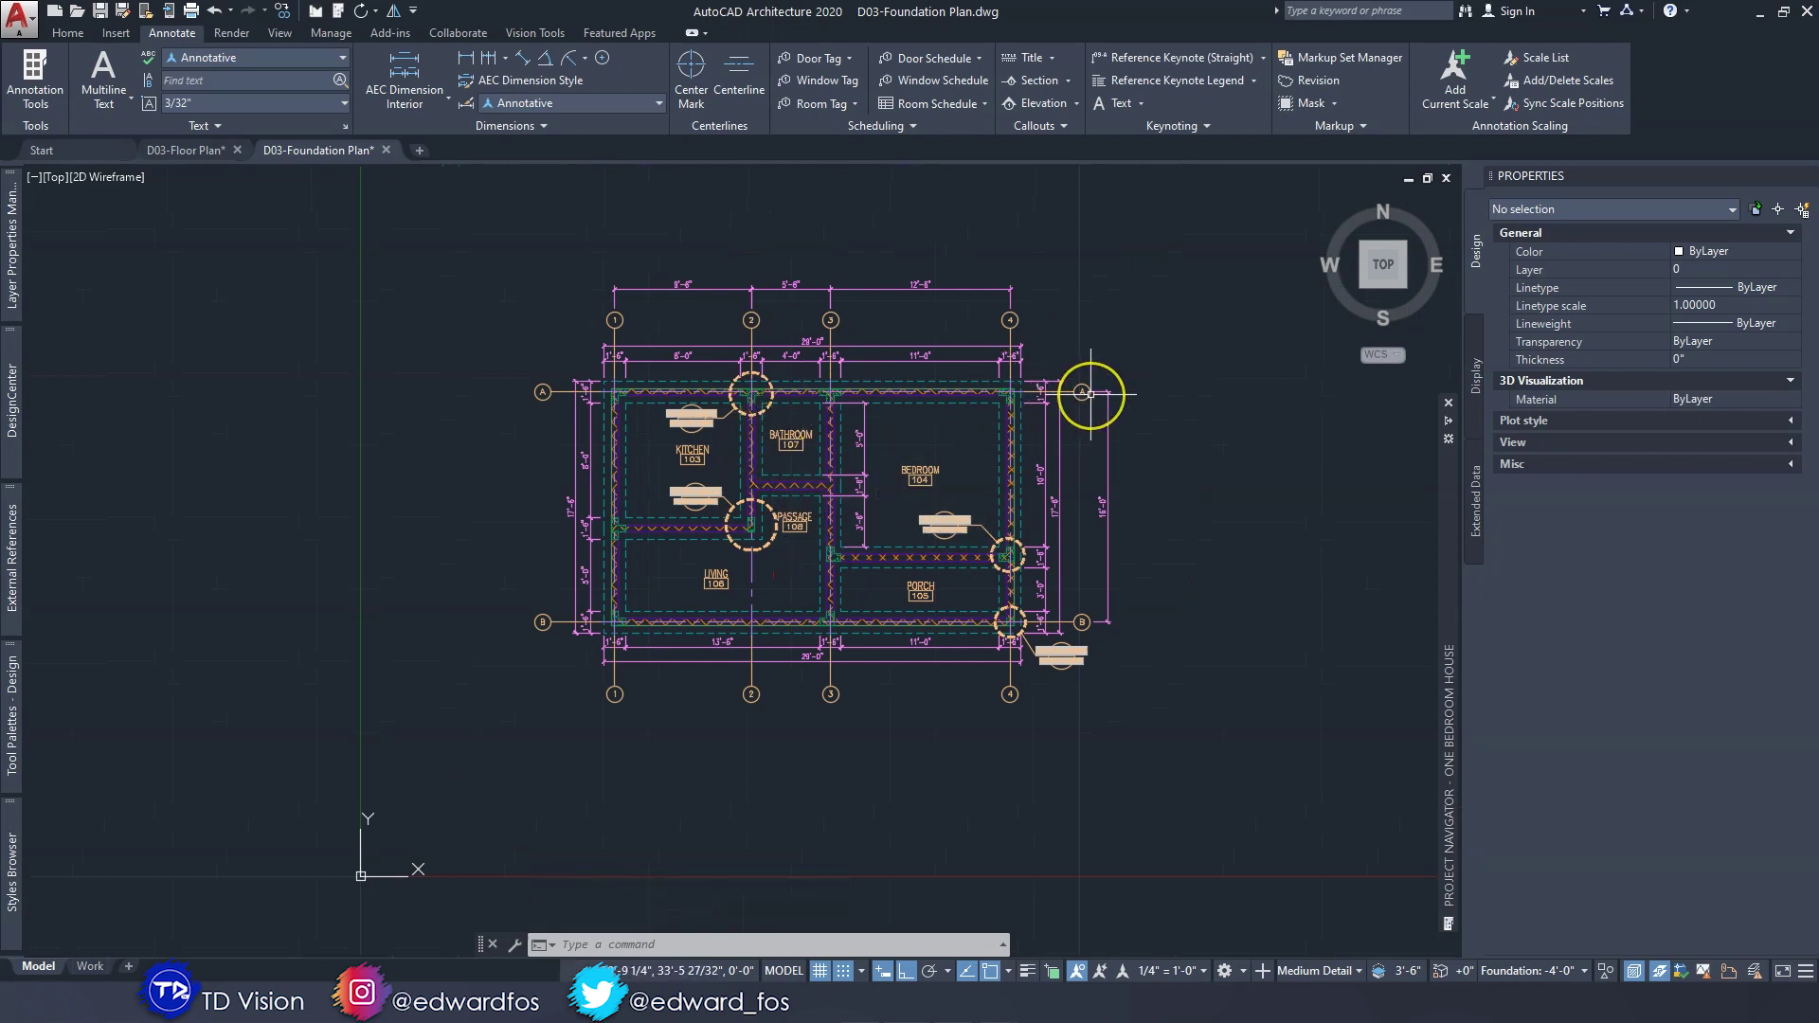
pyautogui.moveTo(715, 403)
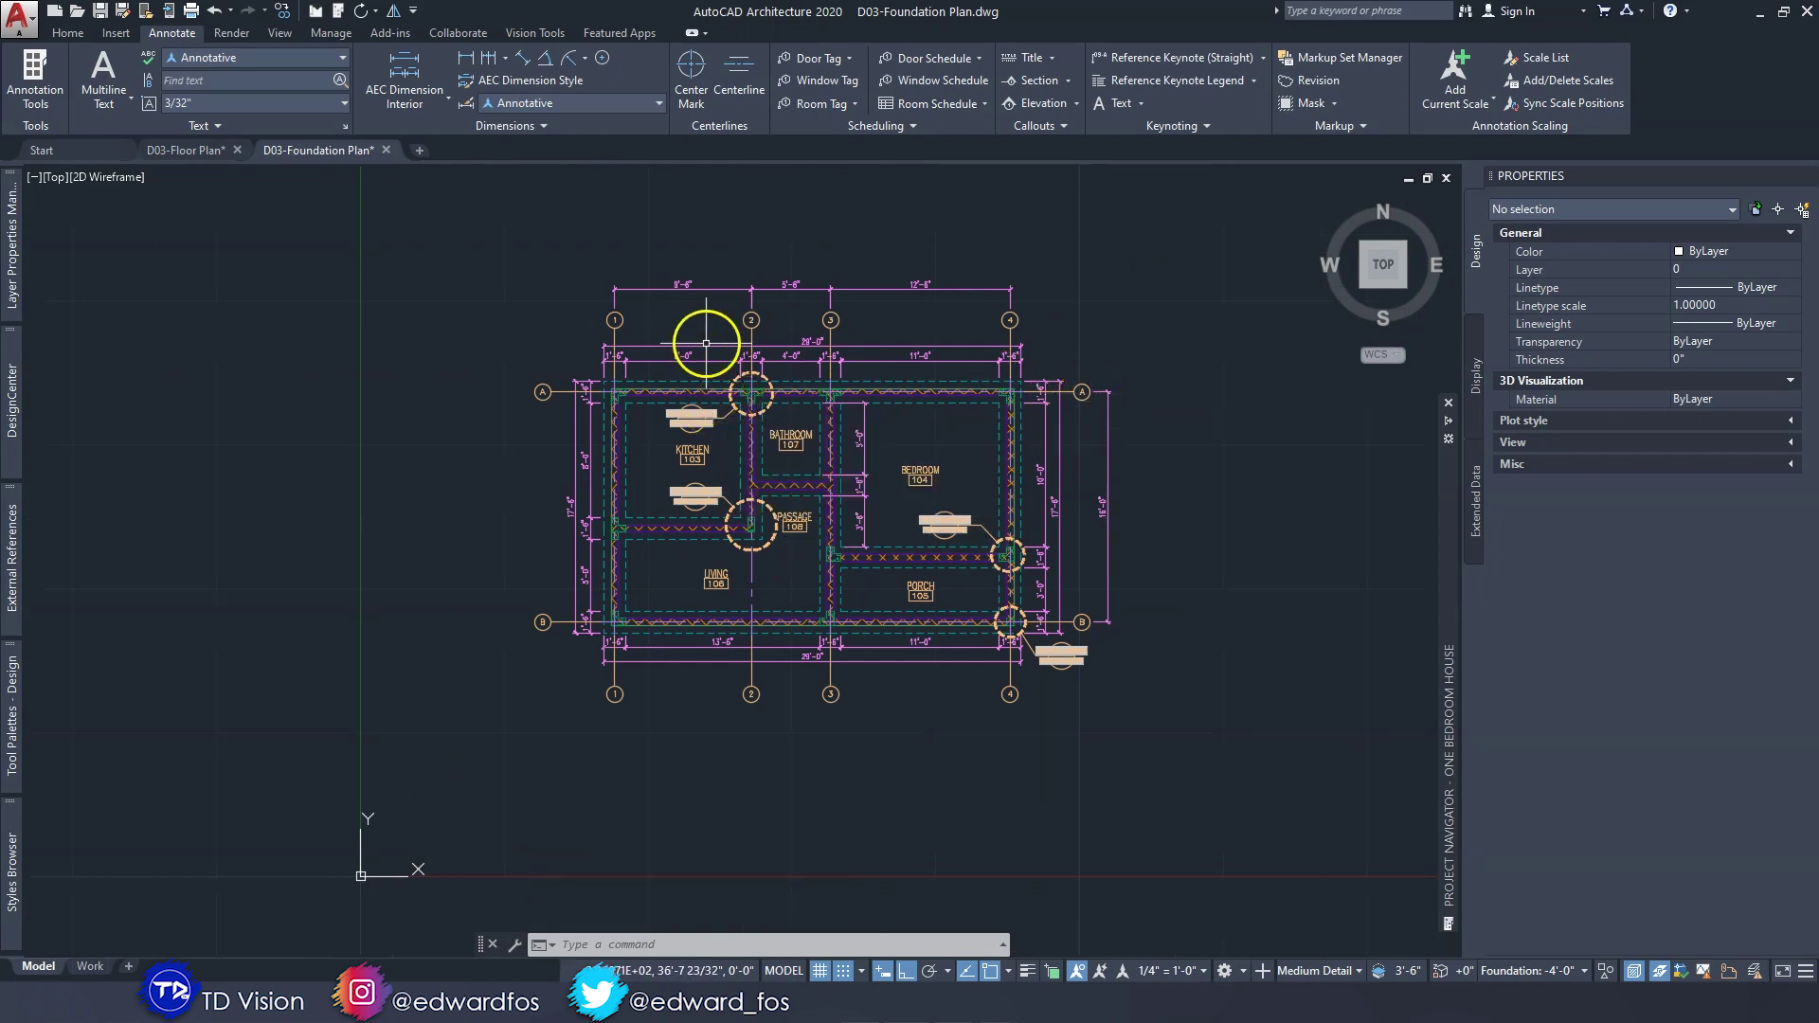
pyautogui.press('Escape')
pyautogui.press('Escape')
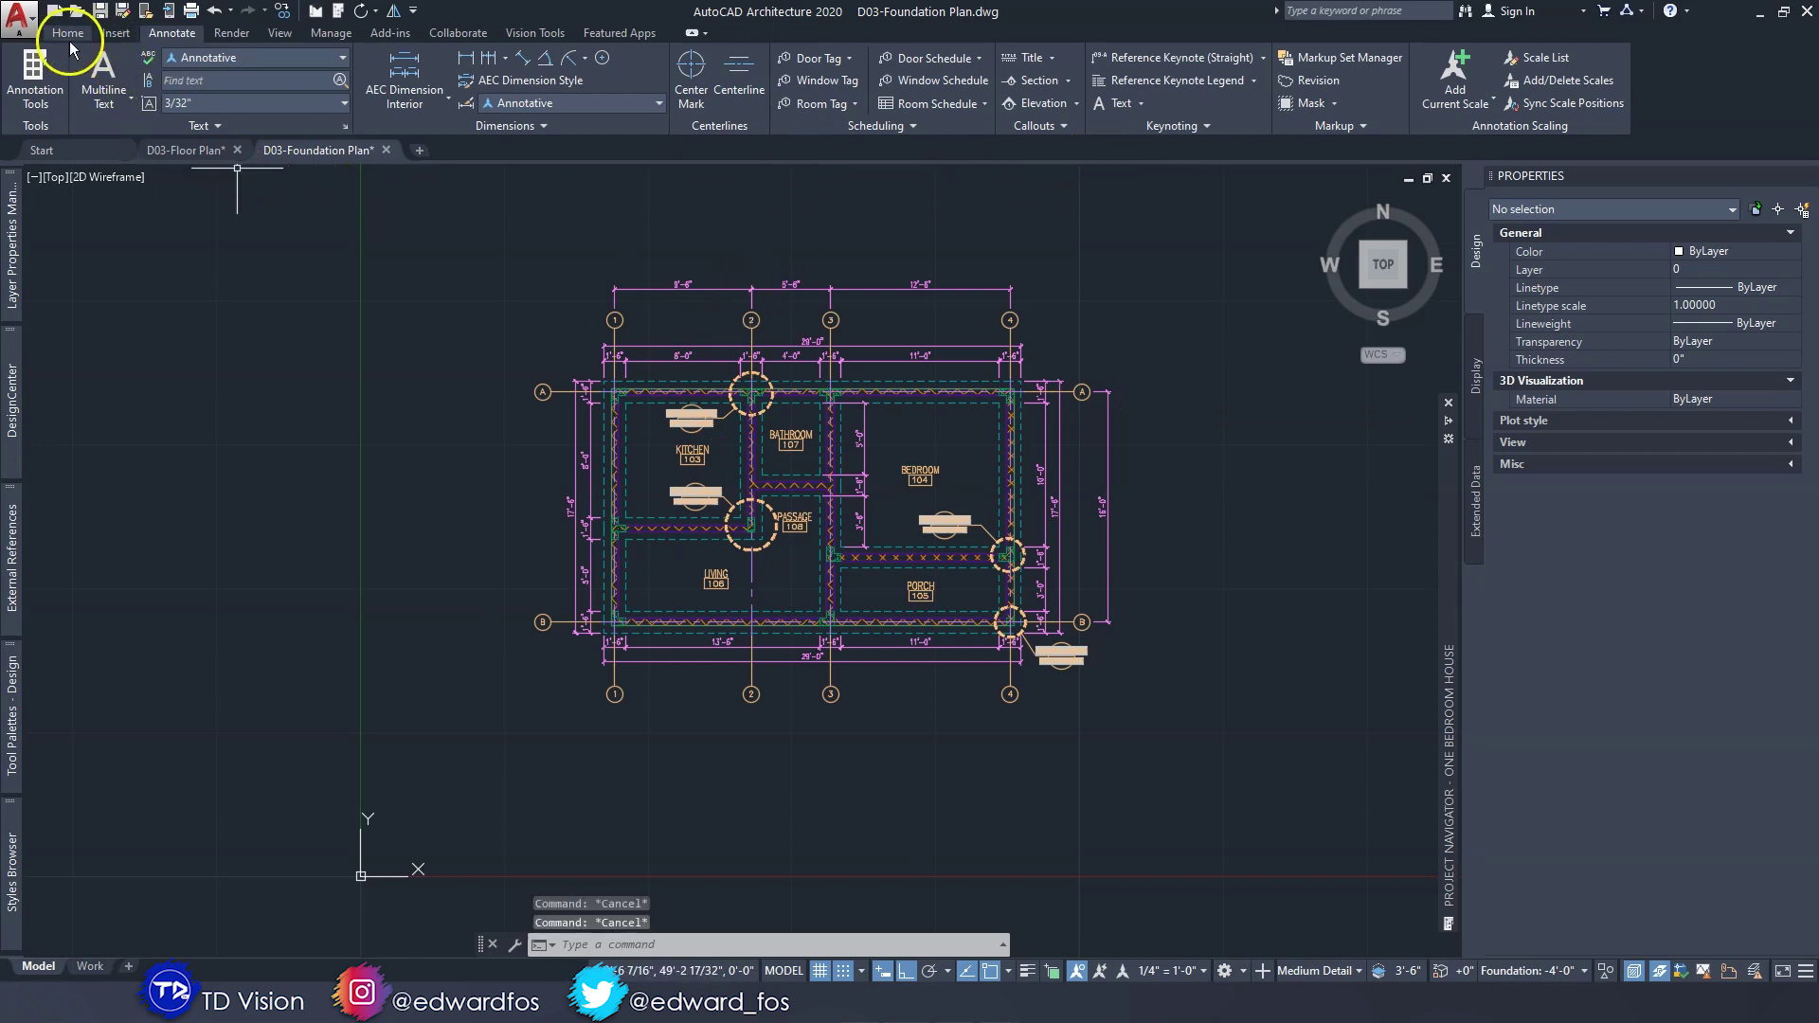
# Set up a new named view called "Foundatin Plan" with its visual style set to None.
pyautogui.click(73, 39)
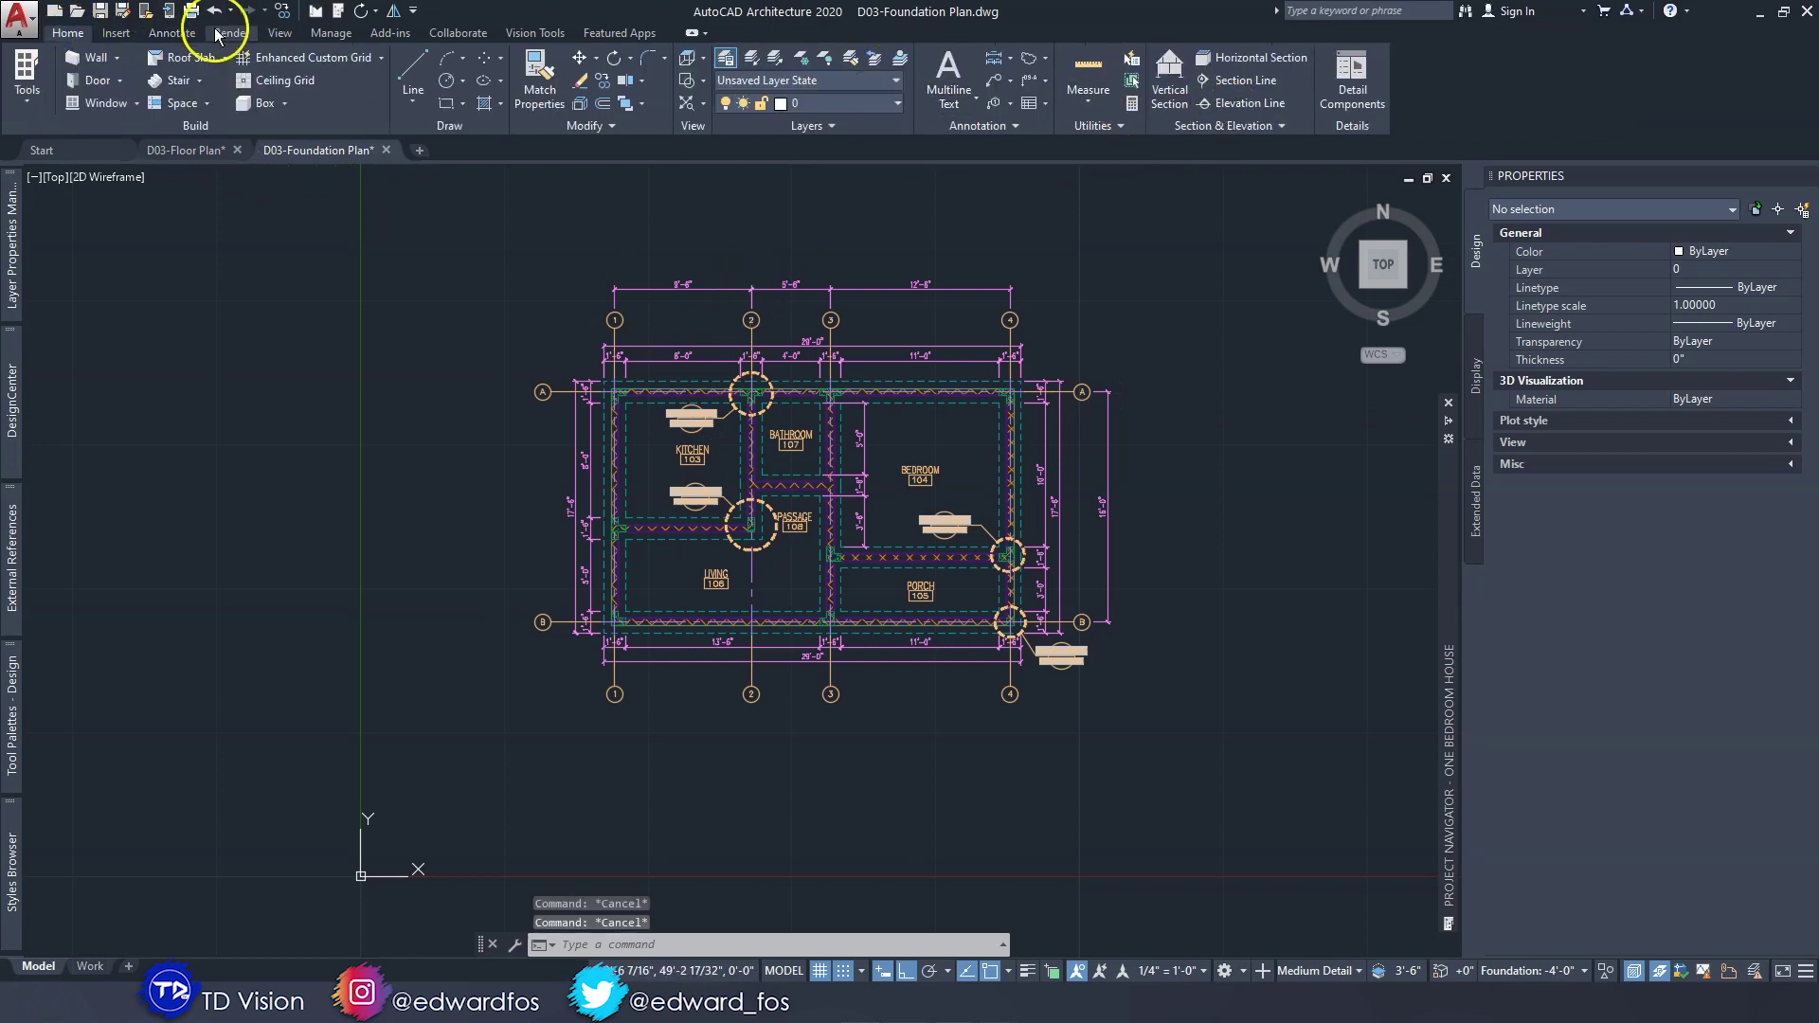
pyautogui.click(280, 36)
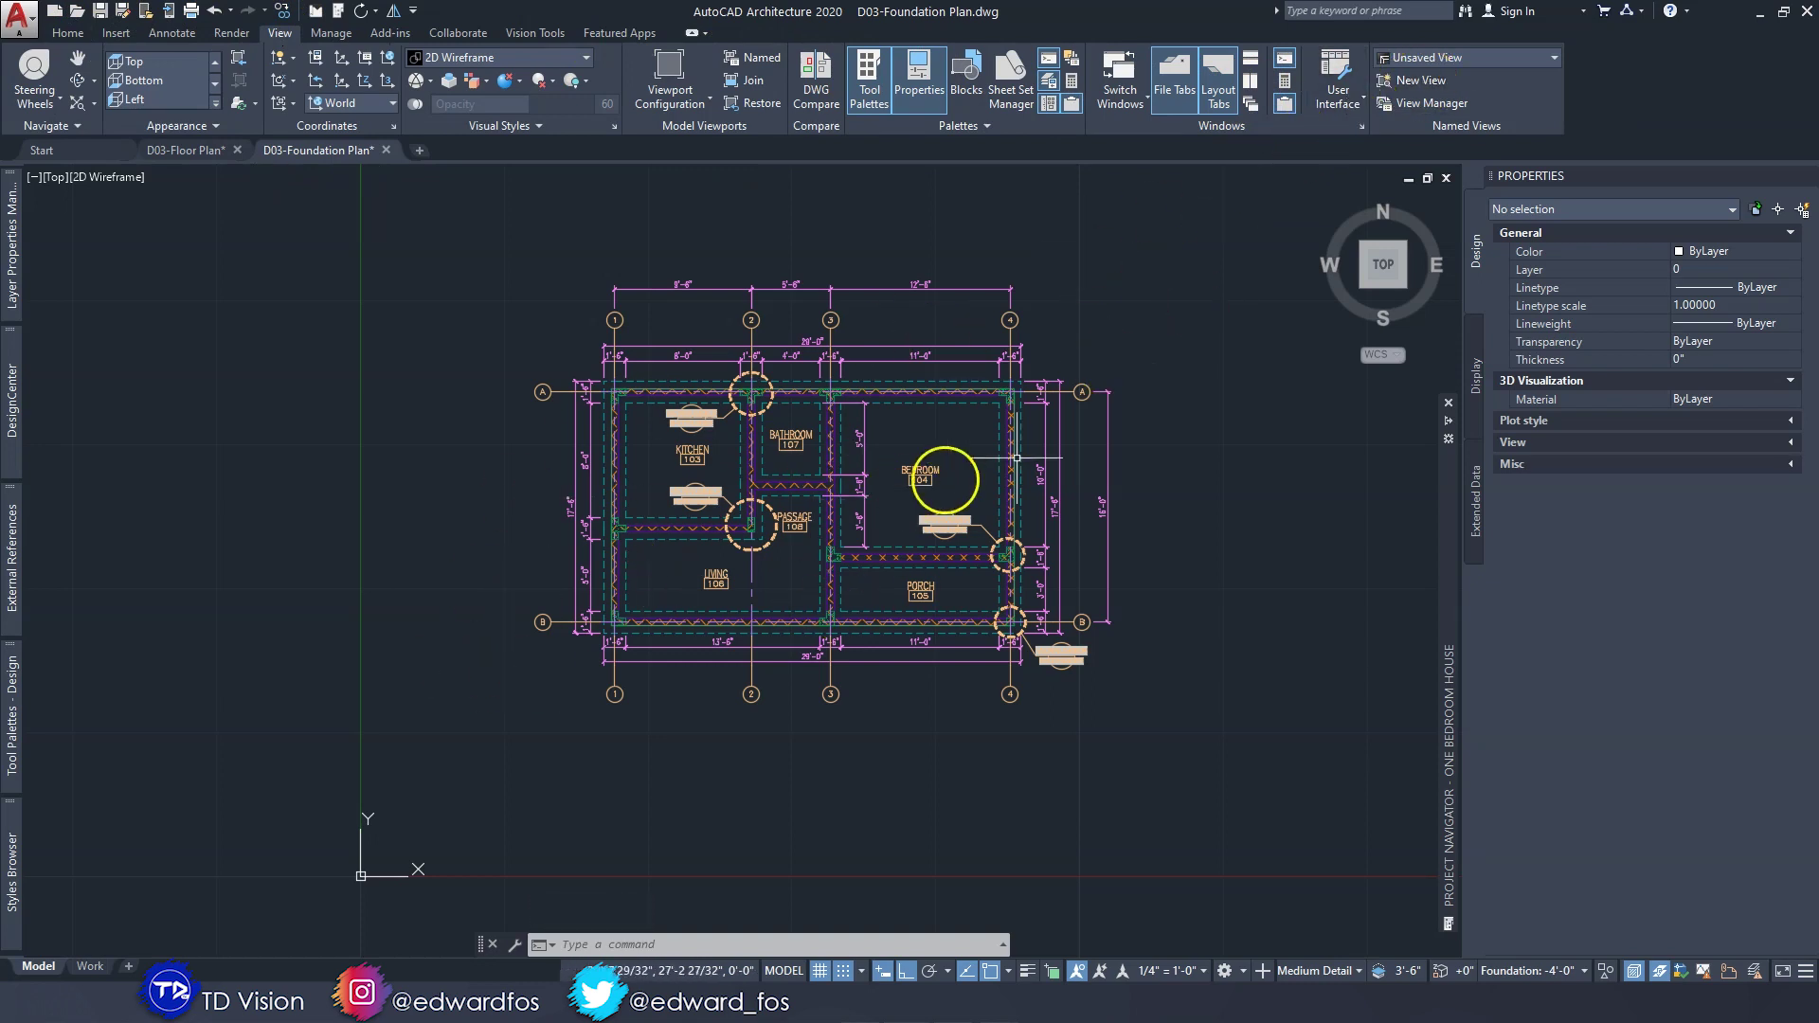
pyautogui.click(1426, 81)
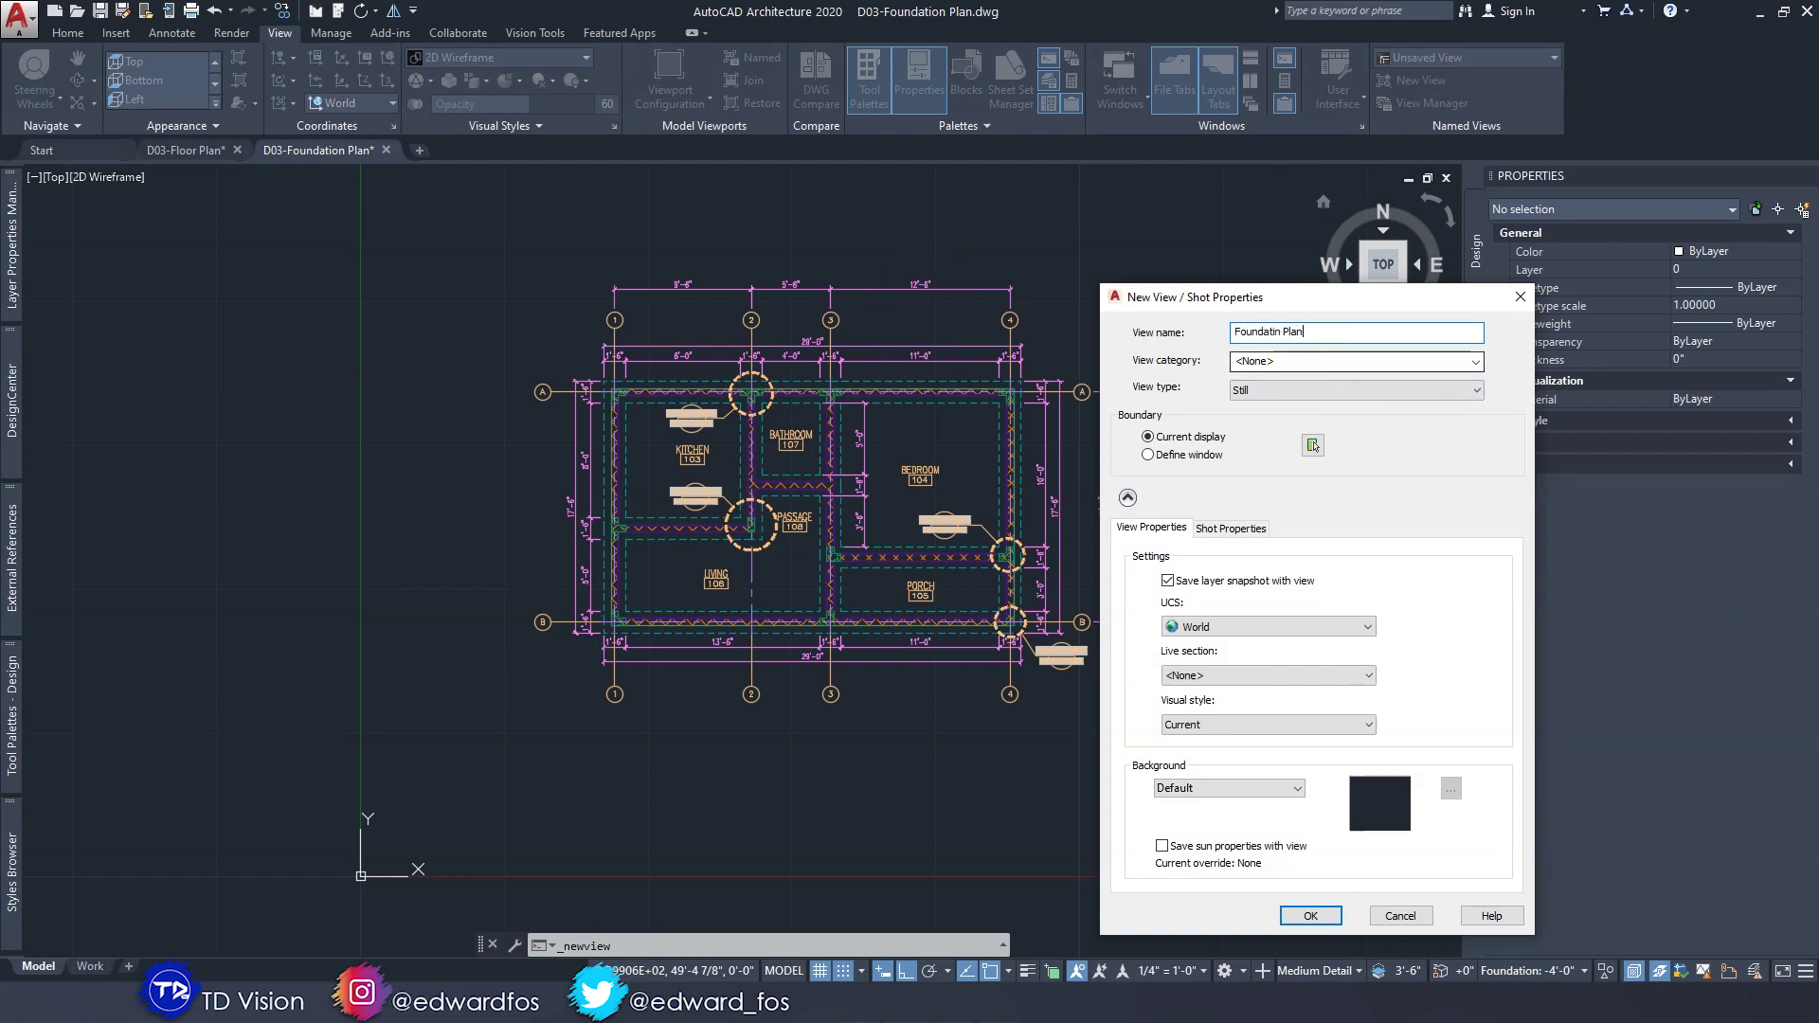
pyautogui.click(1269, 723)
pyautogui.click(1307, 741)
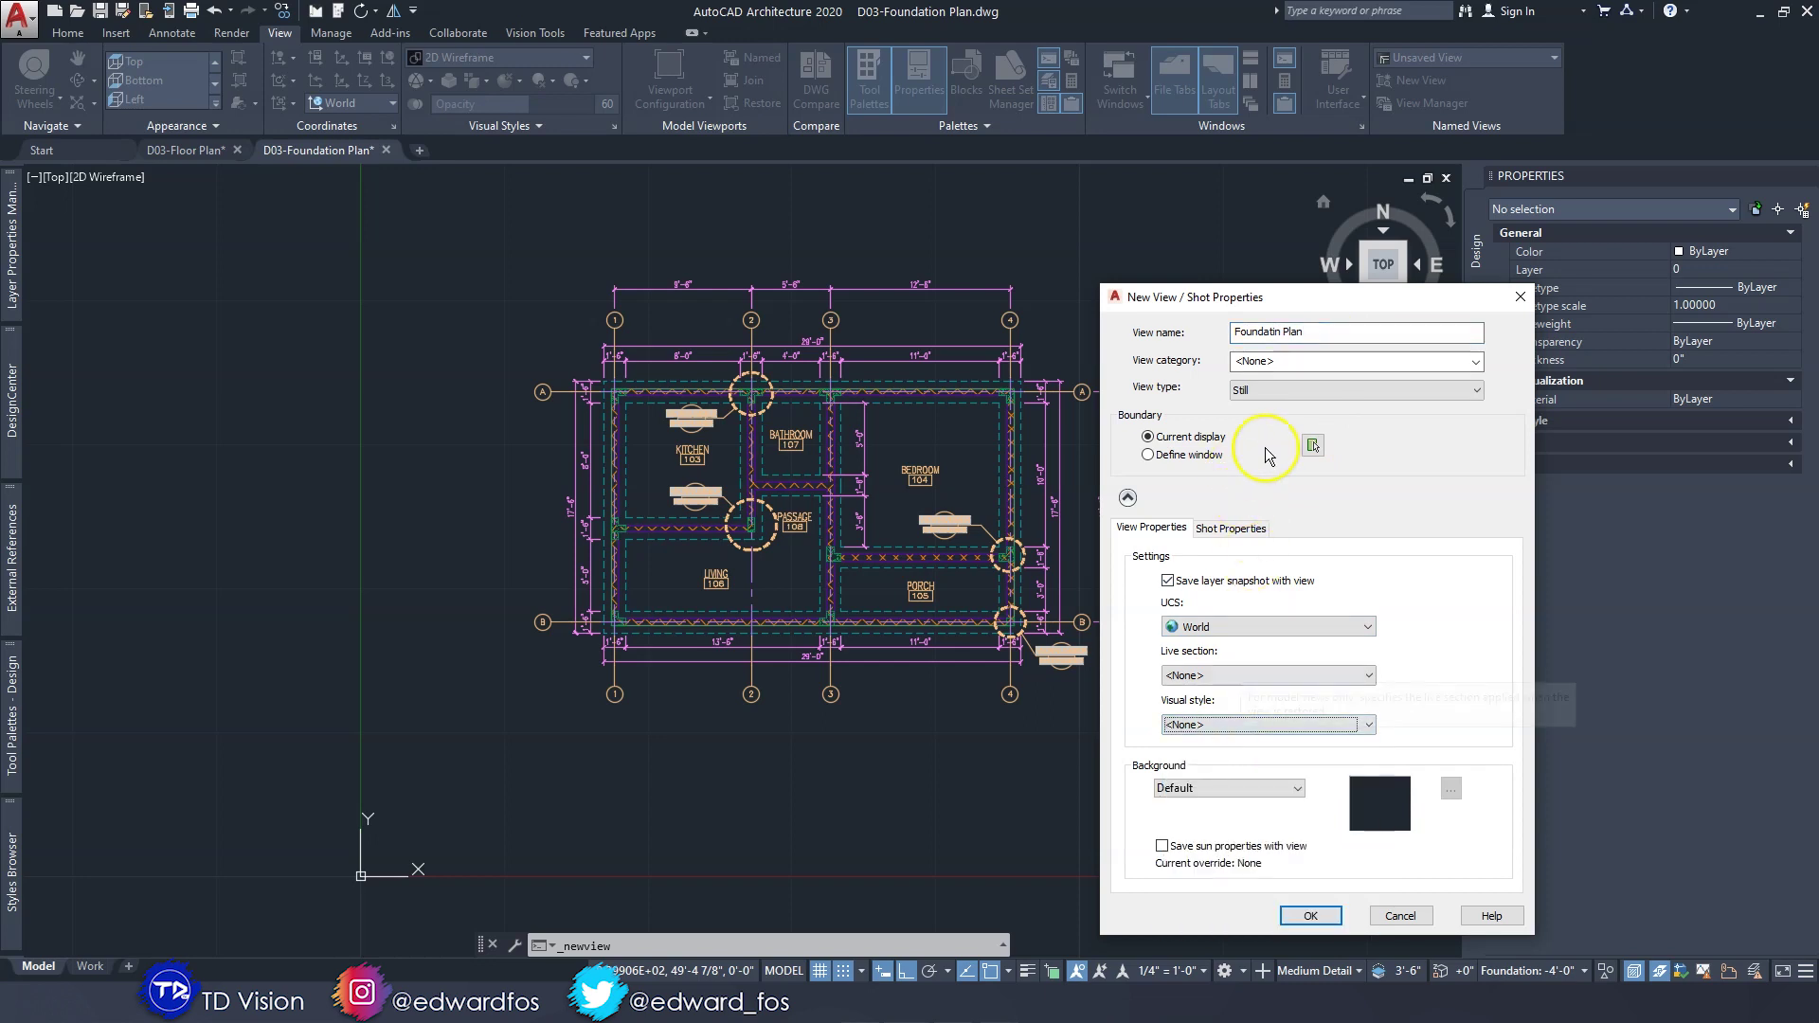
# Define the view's boundary as a window around the whole plan with its dimensions and grid bubbles, and save the view.
pyautogui.click(1312, 446)
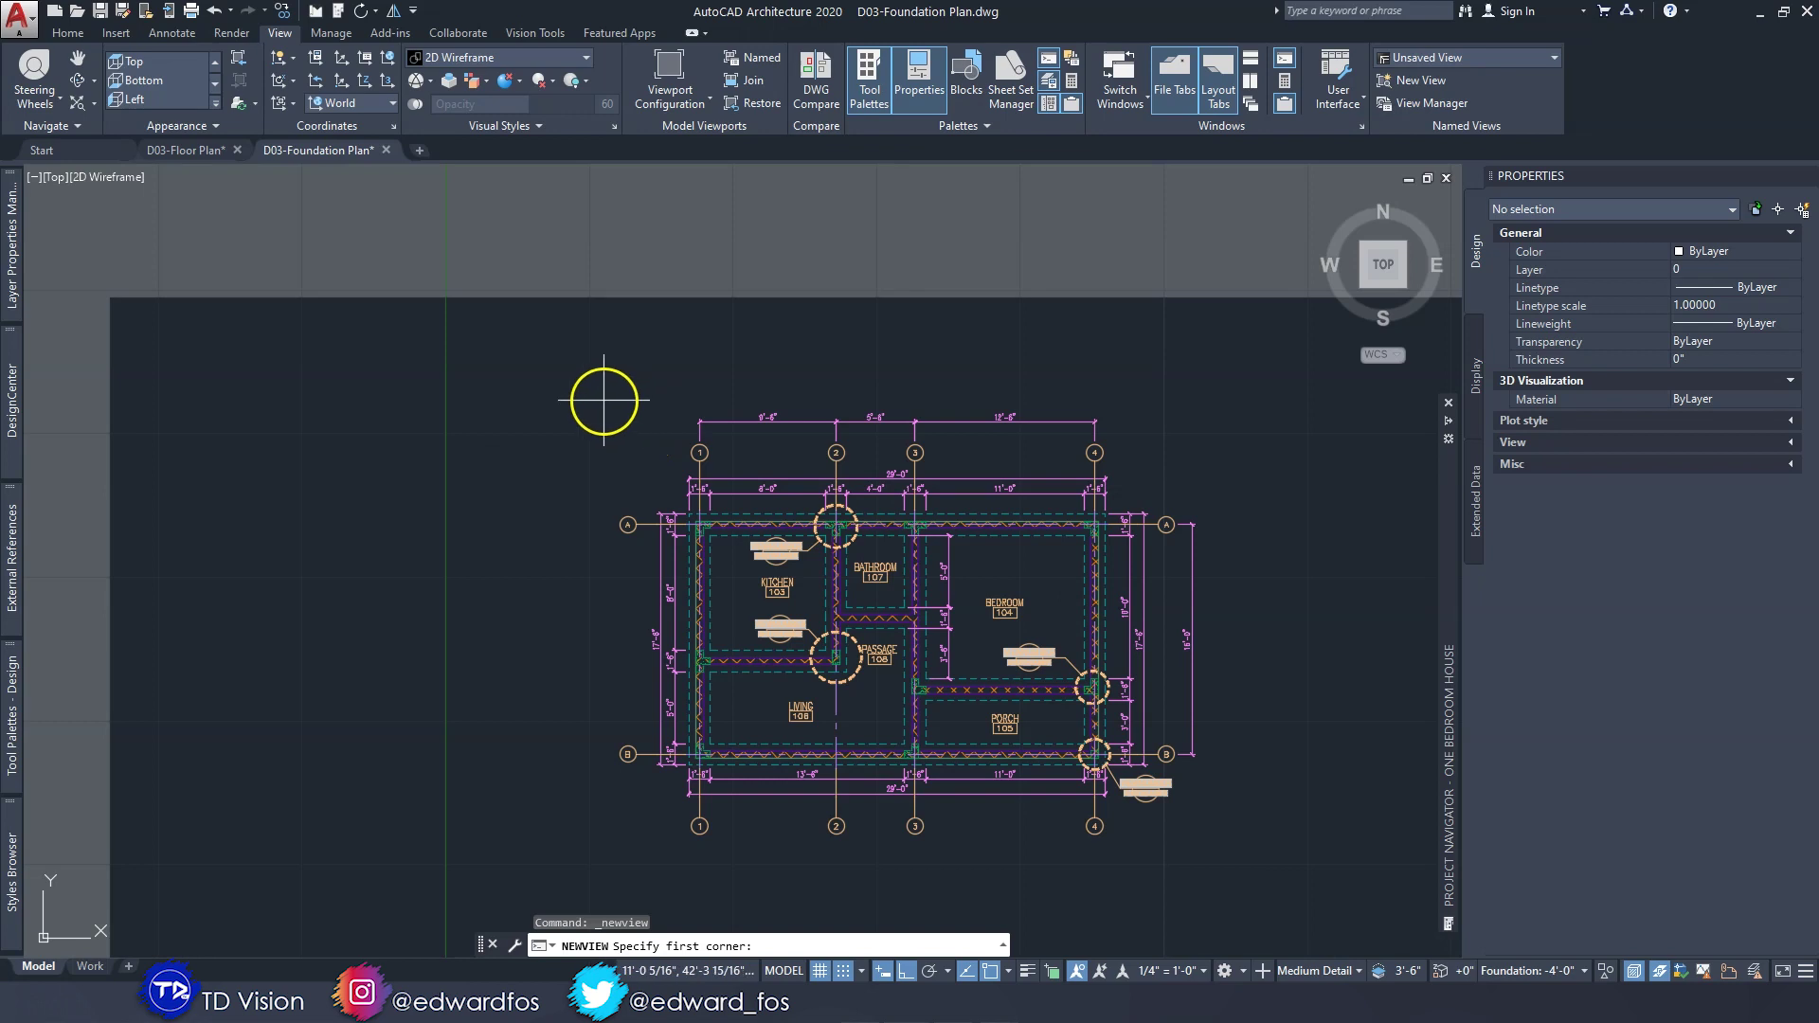
pyautogui.click(595, 398)
pyautogui.moveTo(1177, 796); pyautogui.dragTo(1116, 731, button='middle')
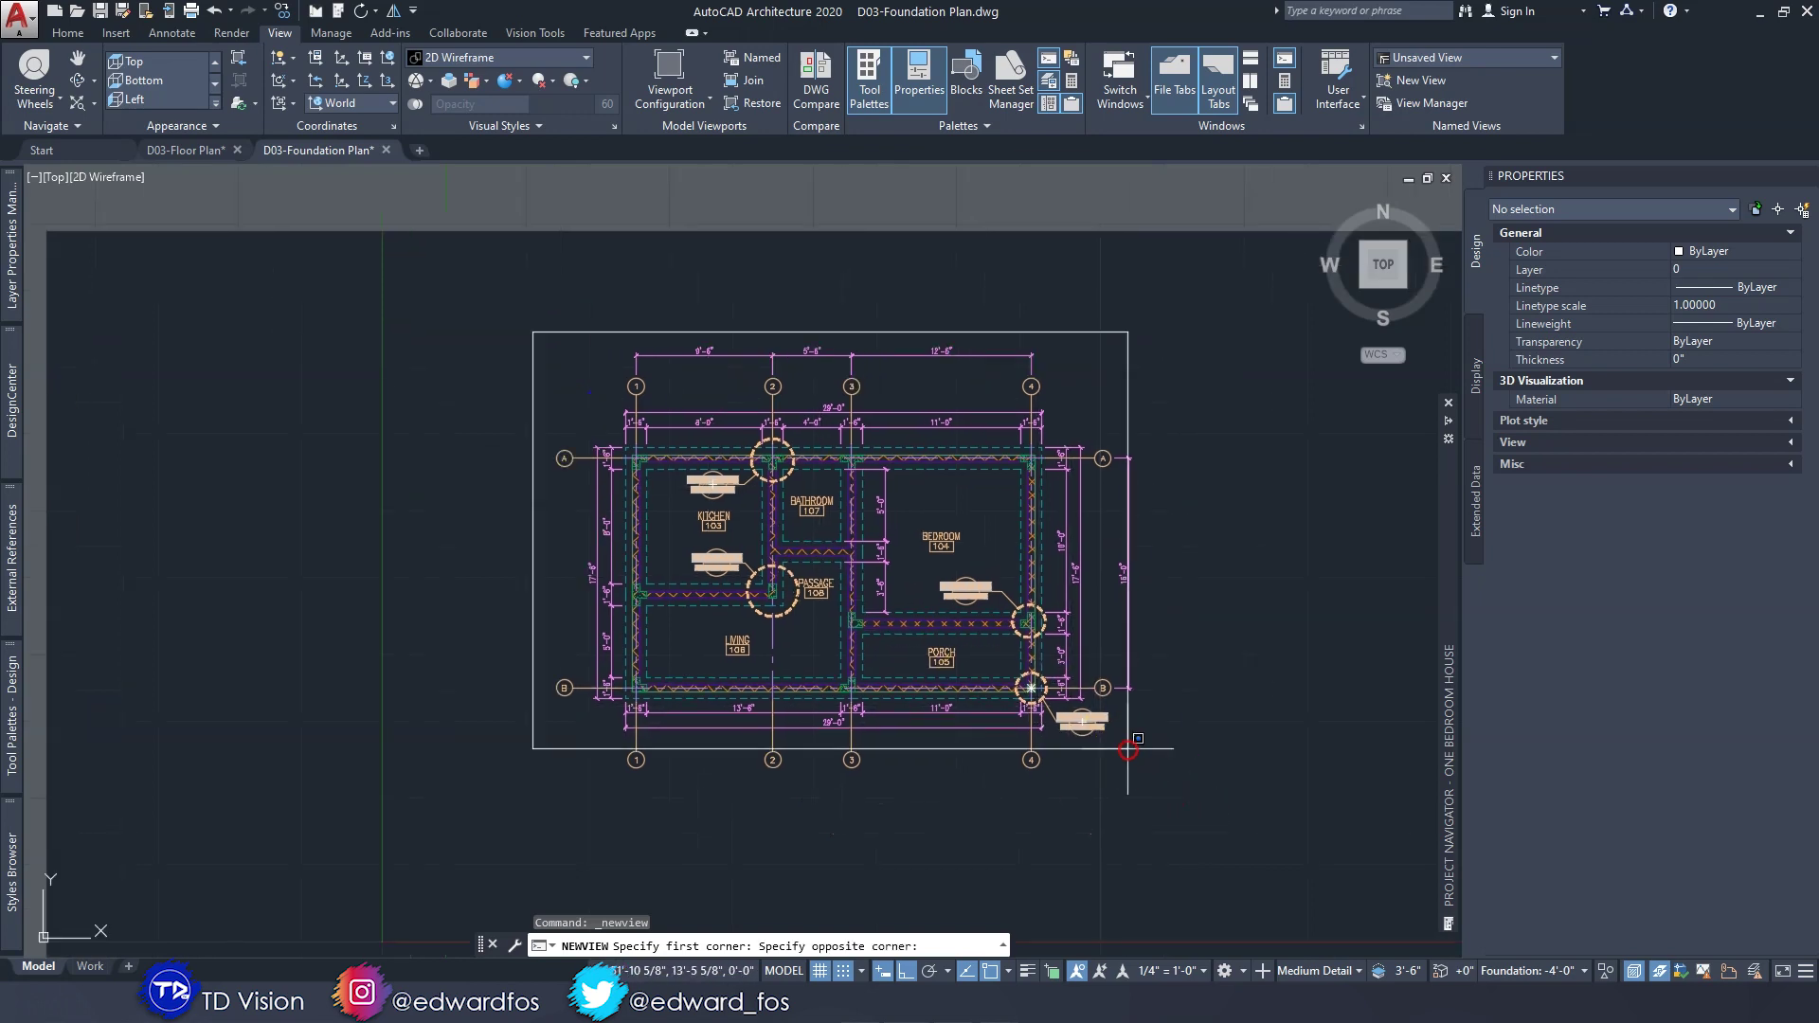
pyautogui.click(1155, 825)
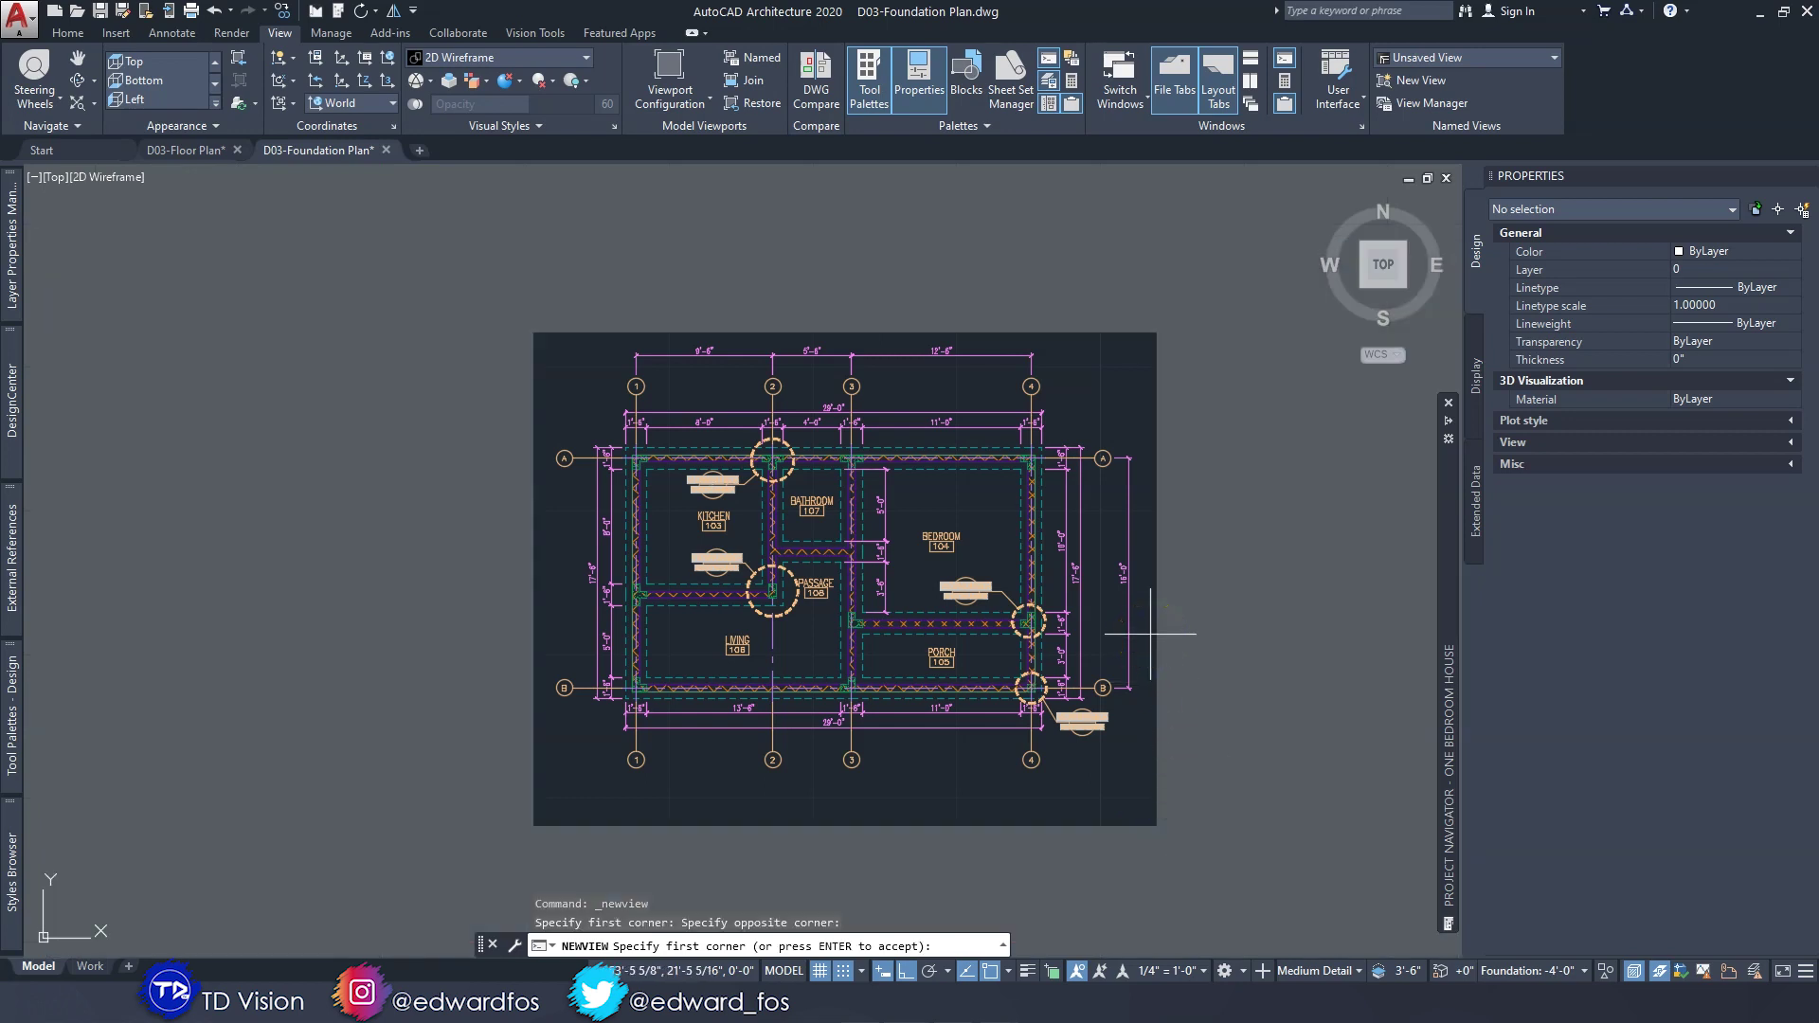
pyautogui.press('Return')
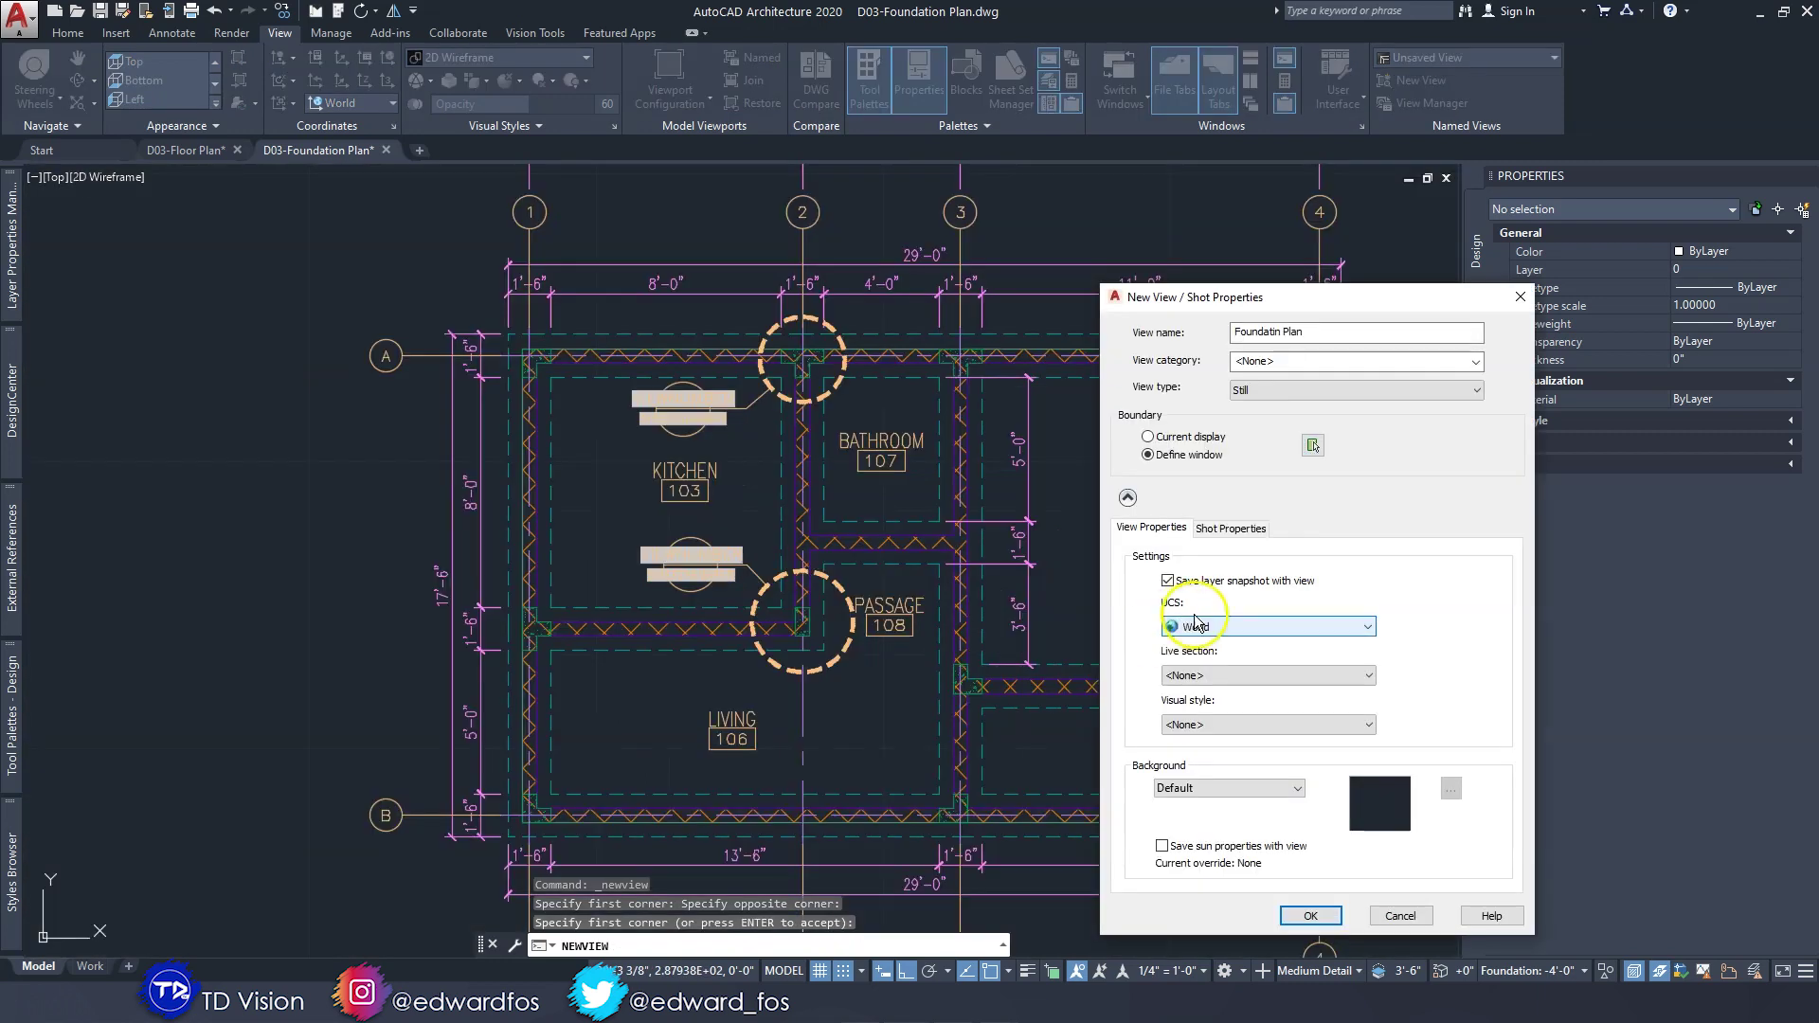
pyautogui.click(1309, 916)
# Place a Title (Number) mark at the lower-left corner inside the view boundary, with its line running beneath the full width of the plan.
pyautogui.moveTo(1056, 574)
pyautogui.mouseDown(button='middle')
pyautogui.moveTo(886, 394)
pyautogui.moveTo(607, 207)
pyautogui.mouseUp(button='middle')
pyautogui.click(172, 33)
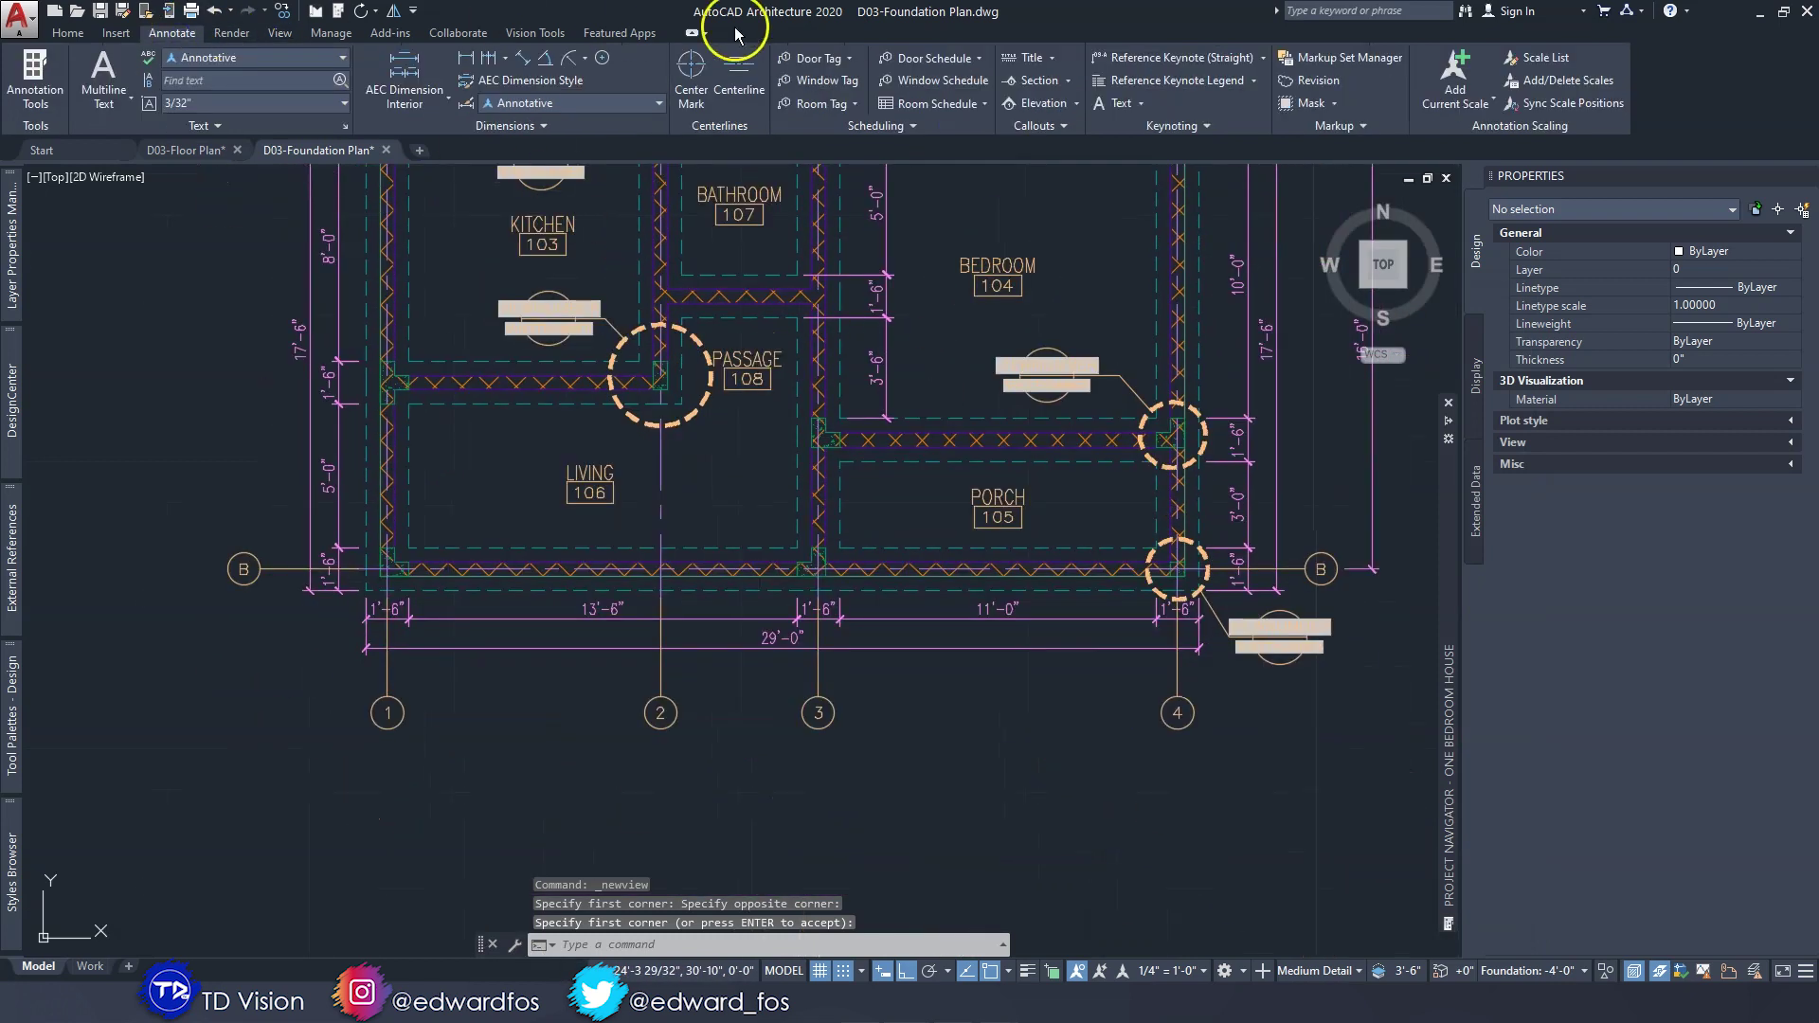
pyautogui.click(1052, 59)
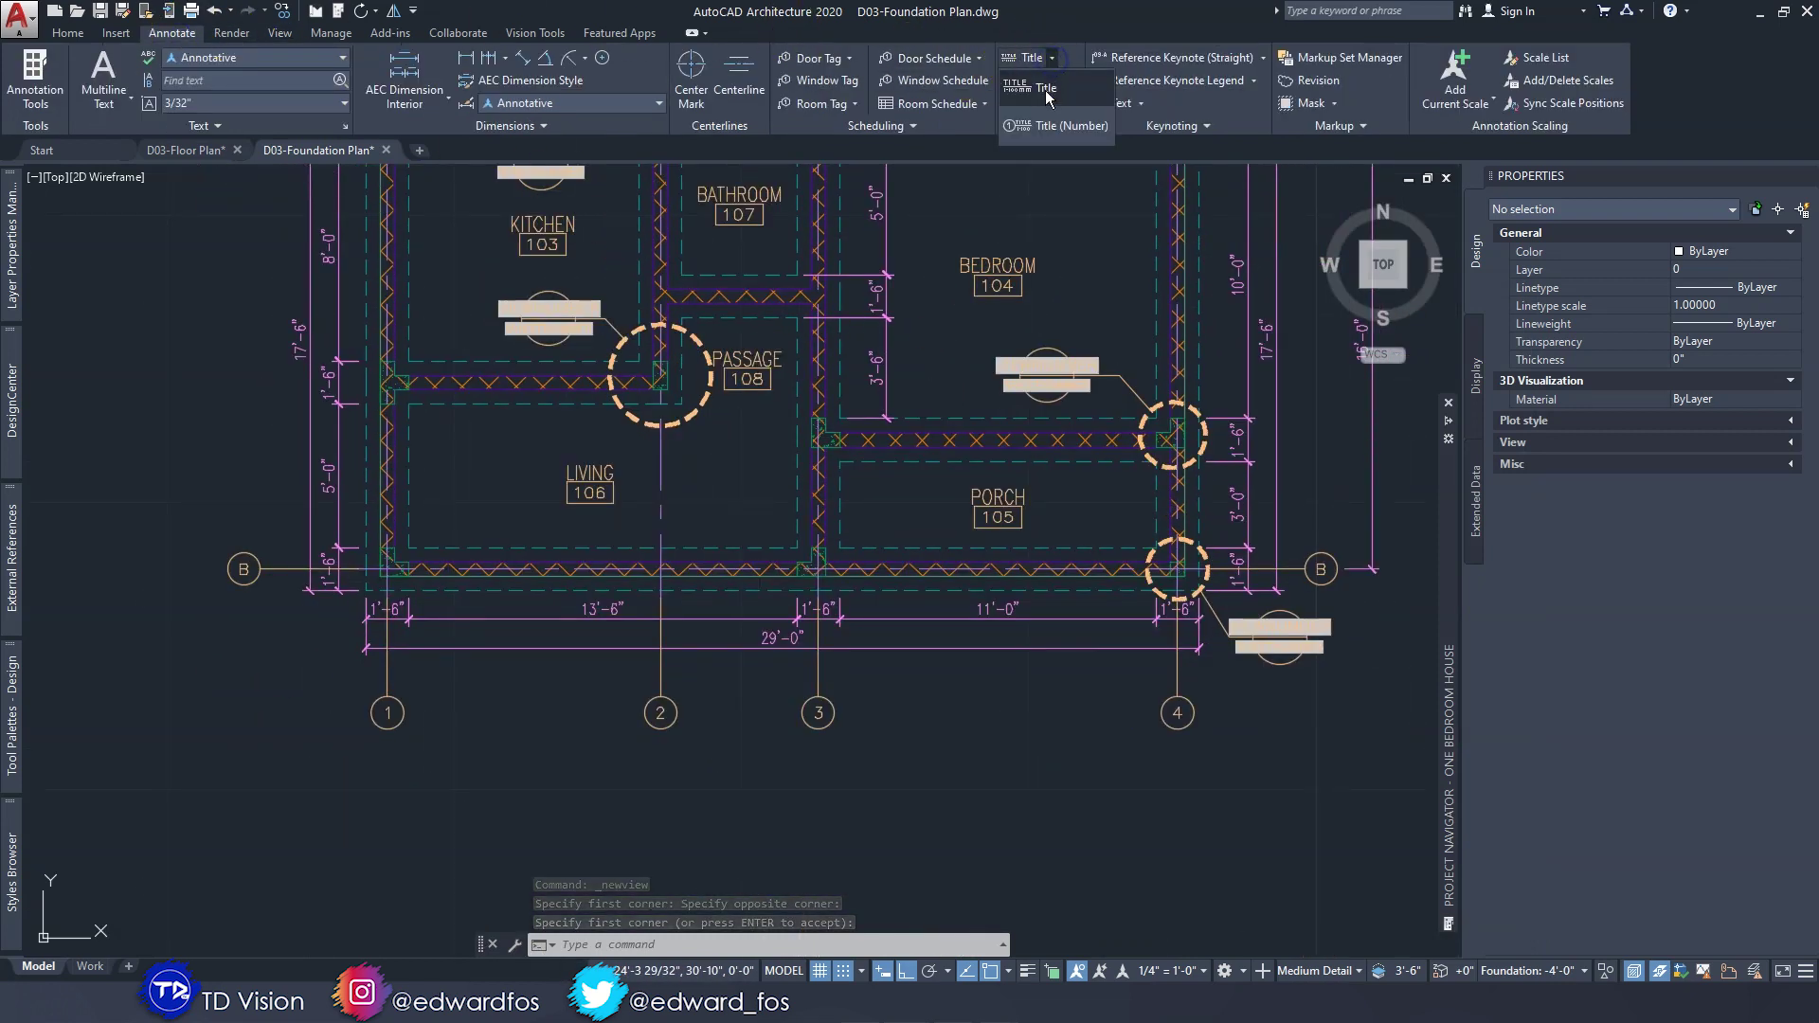
pyautogui.click(1048, 130)
pyautogui.scroll(-2, 433, 769)
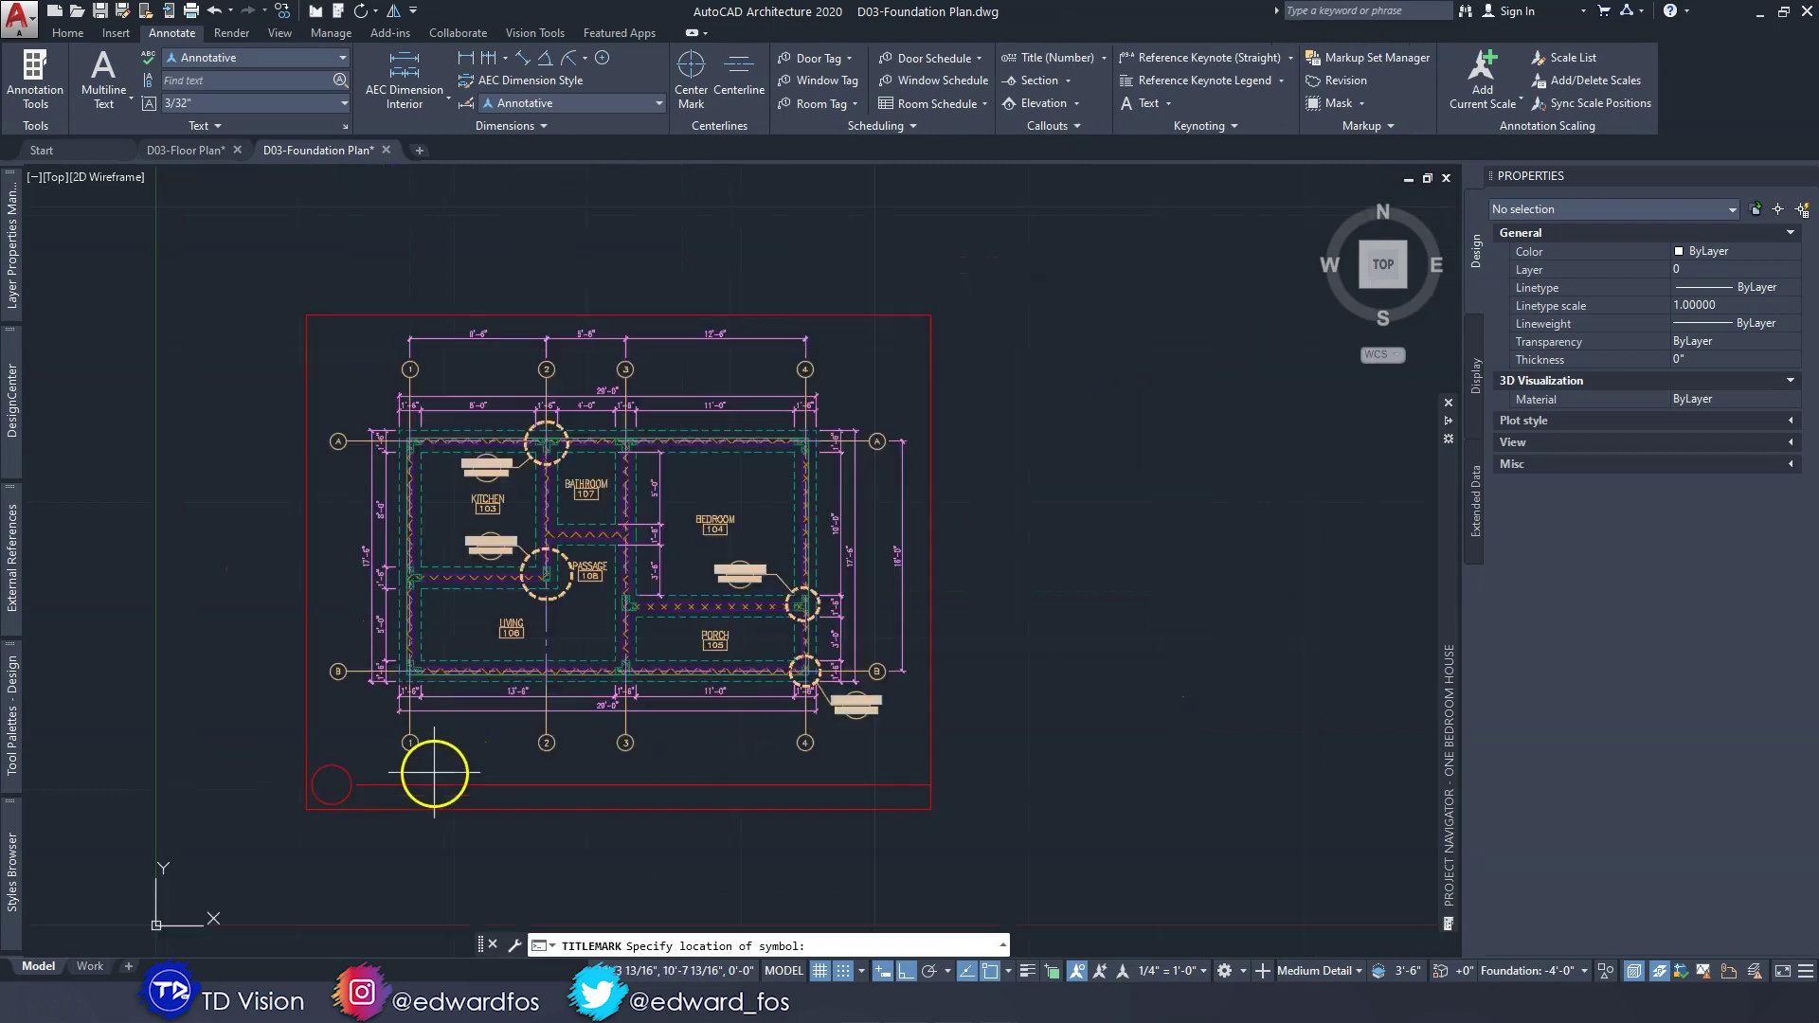
pyautogui.click(332, 783)
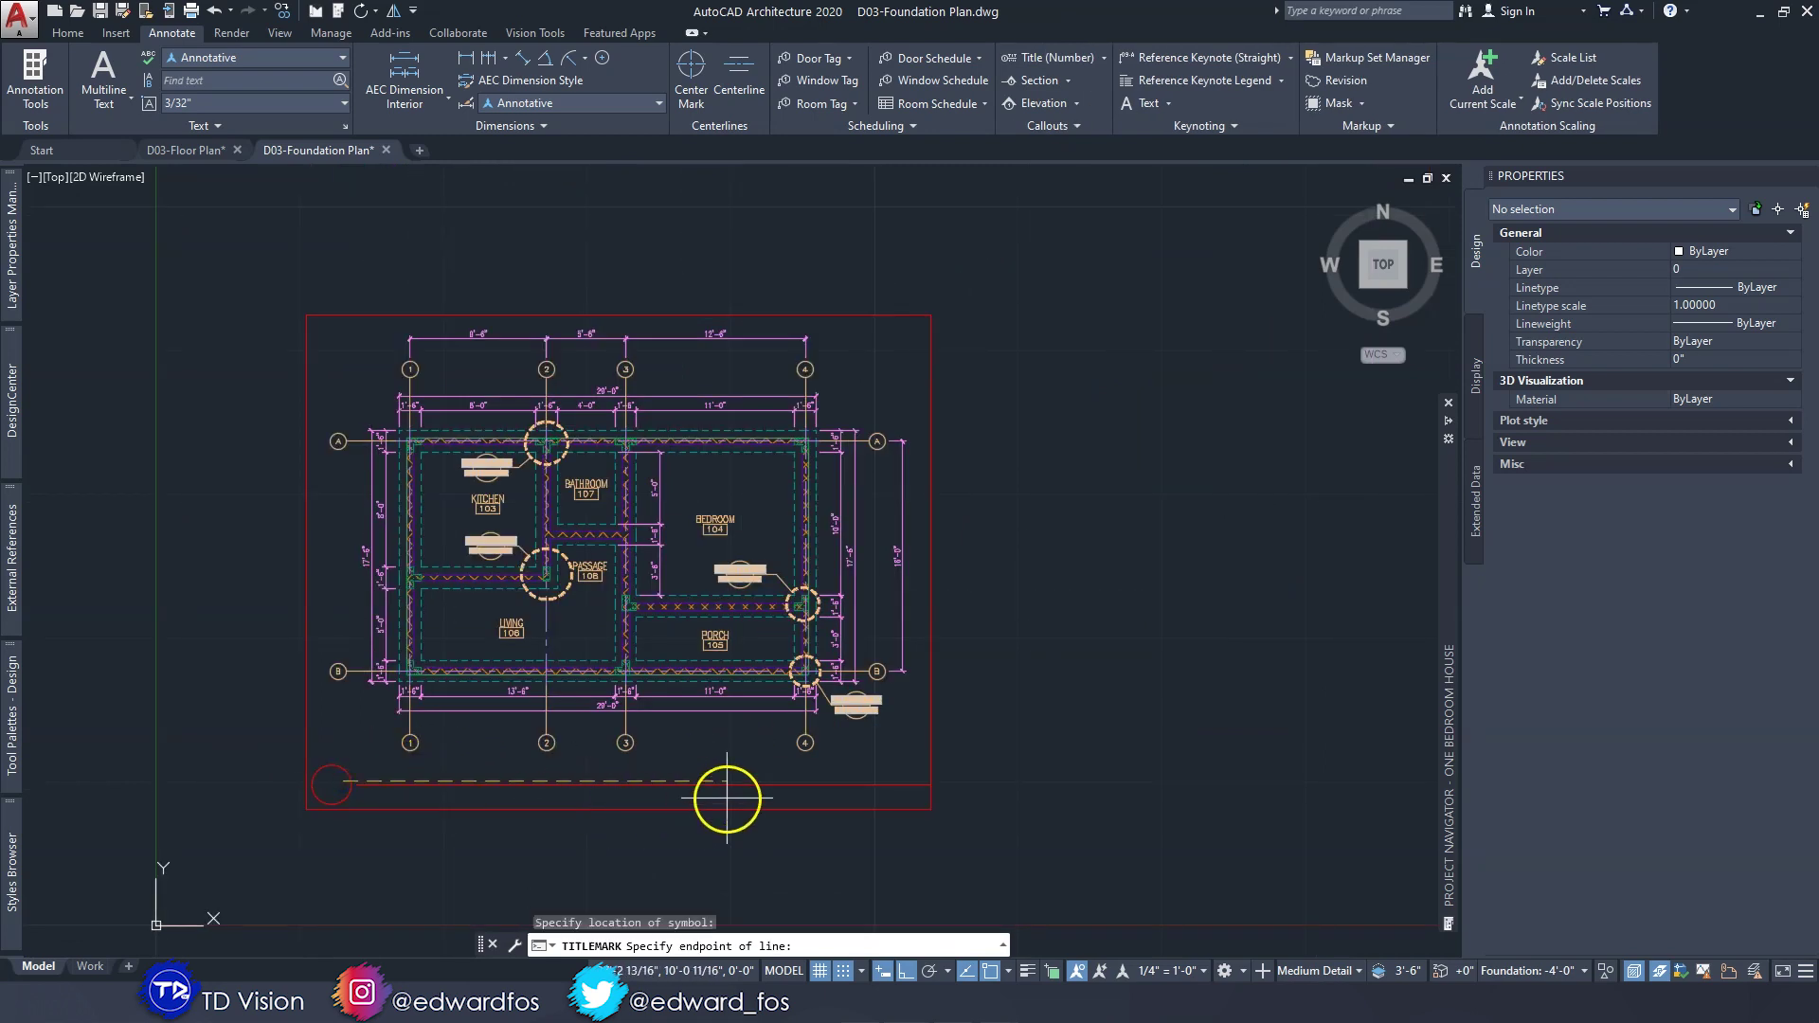
pyautogui.click(891, 777)
pyautogui.moveTo(409, 761); pyautogui.dragTo(510, 638, button='middle')
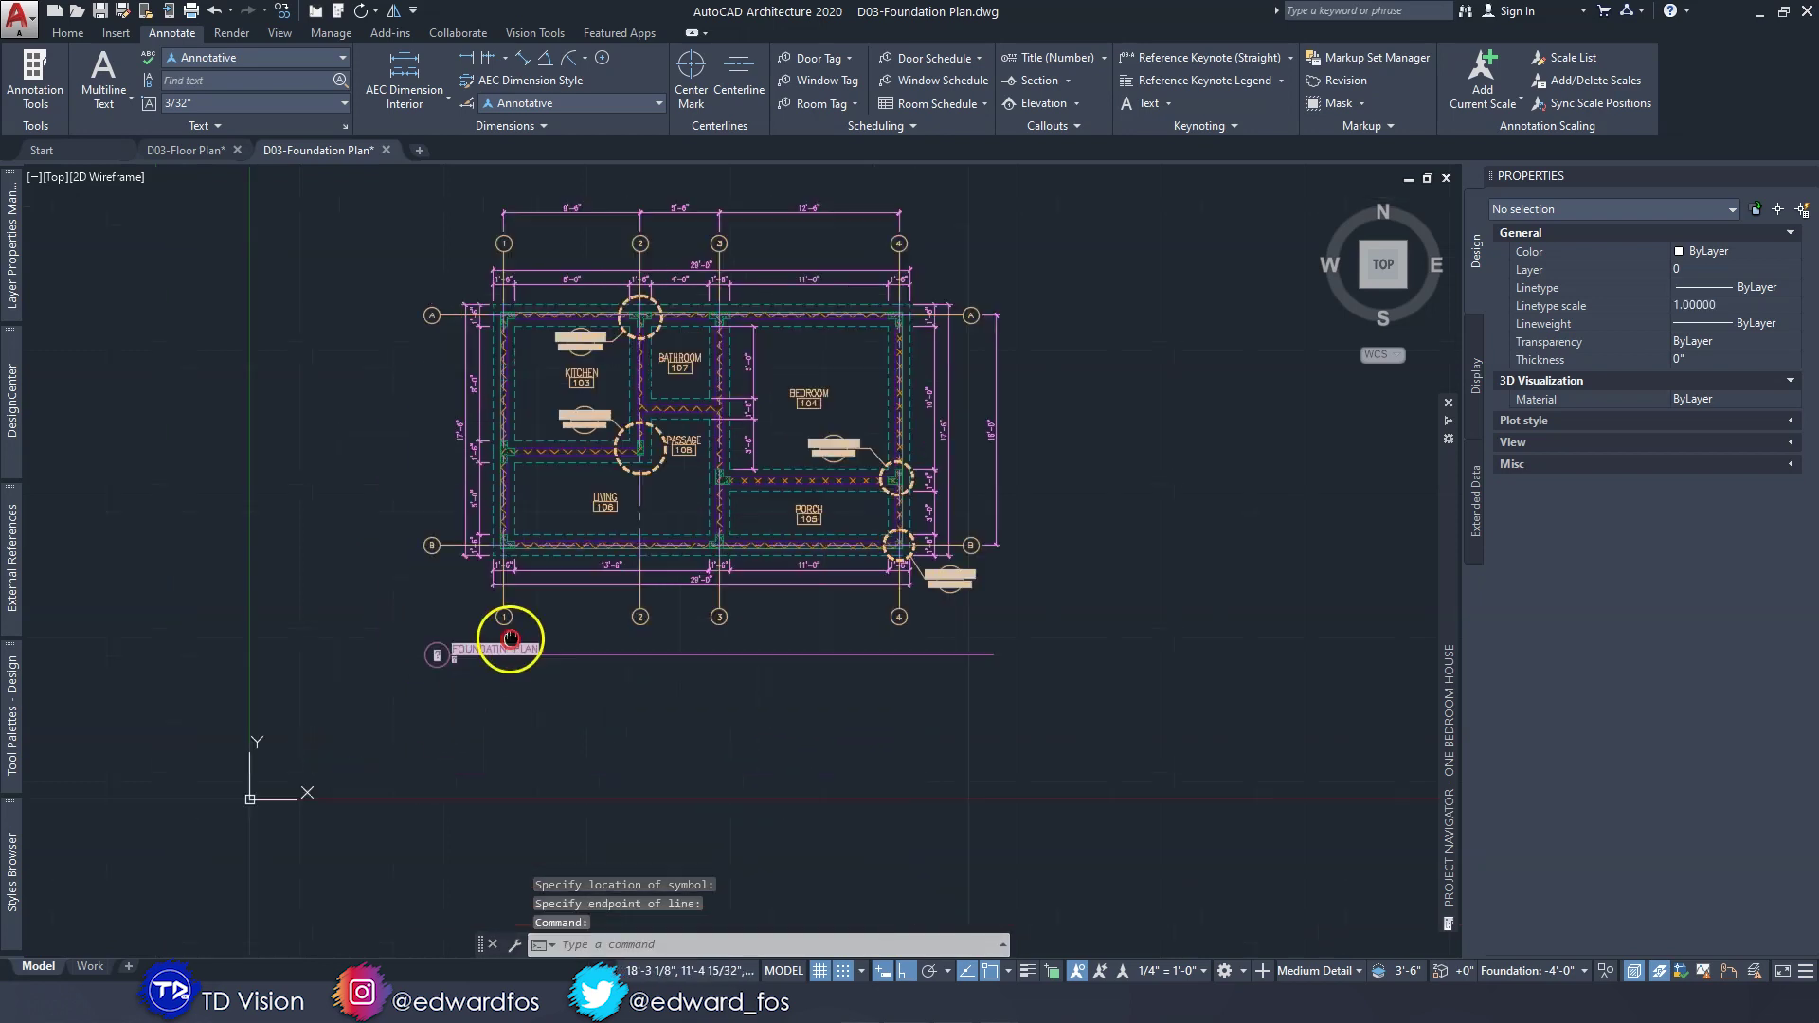
# Examine the title mark's number, name and scale fields up close, and review the whole annotated foundation plan.
pyautogui.scroll(3, 510, 638)
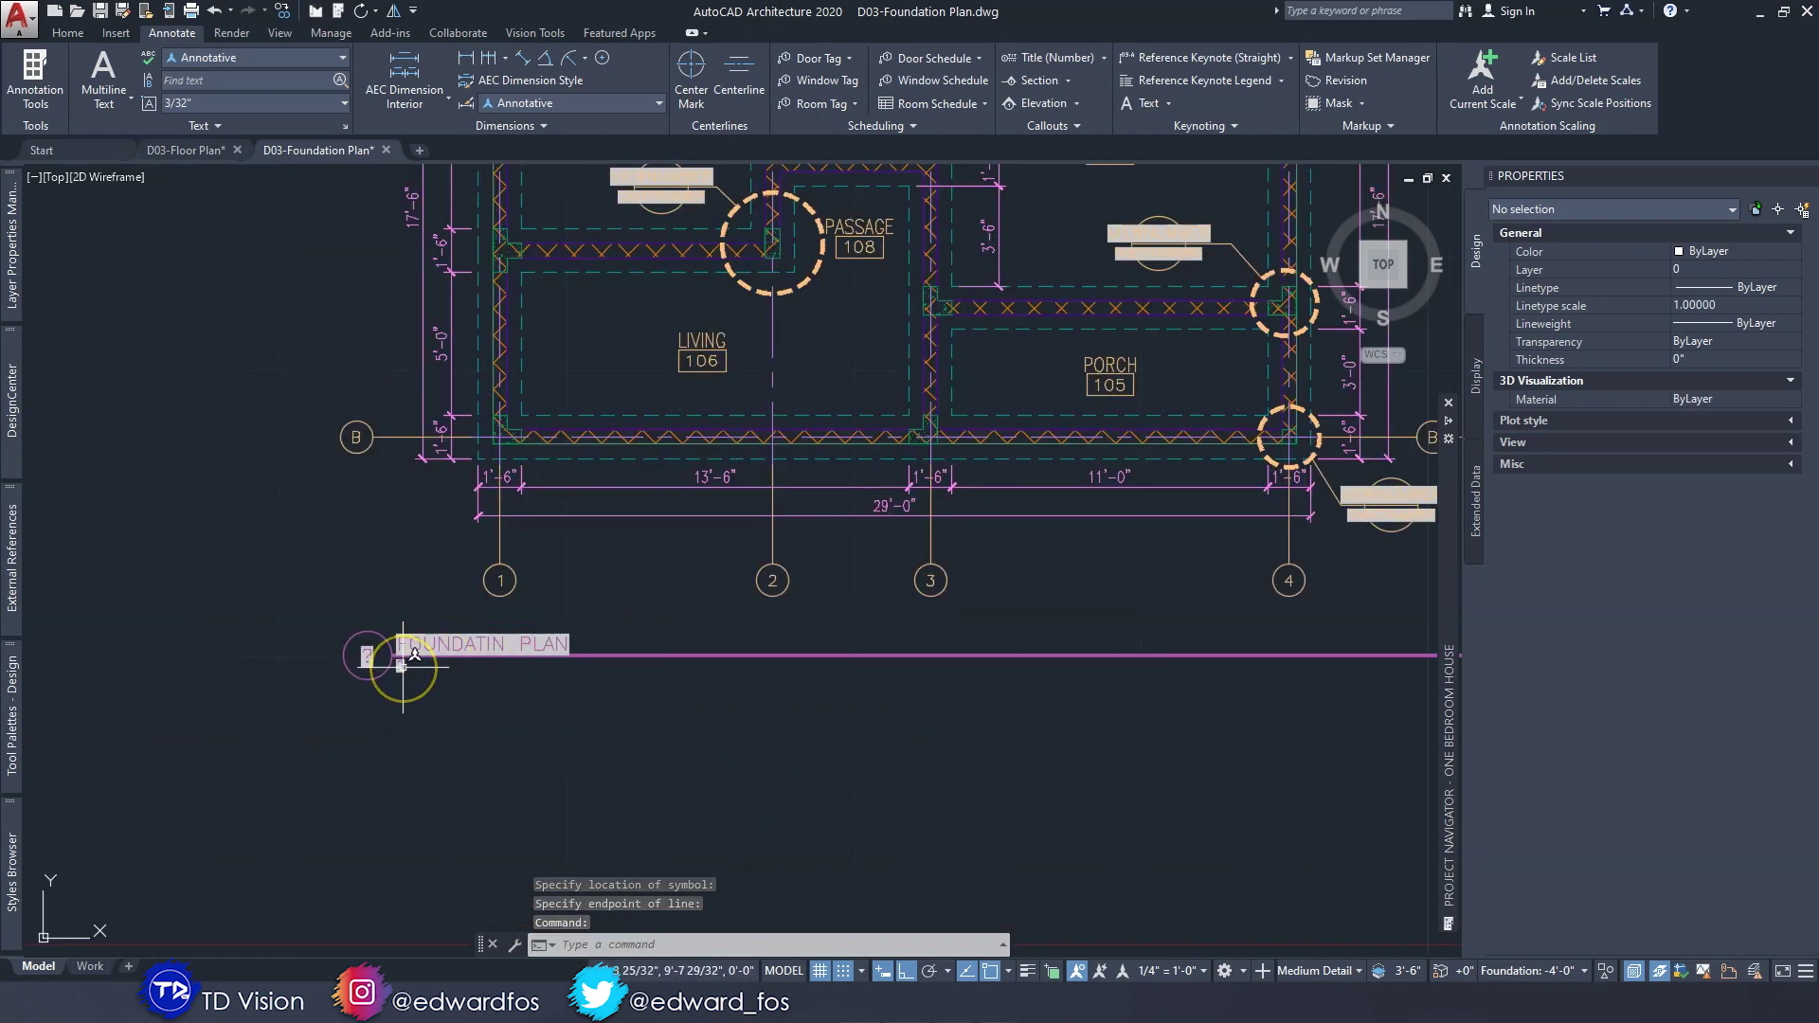
pyautogui.scroll(5, 403, 666)
pyautogui.click(386, 661)
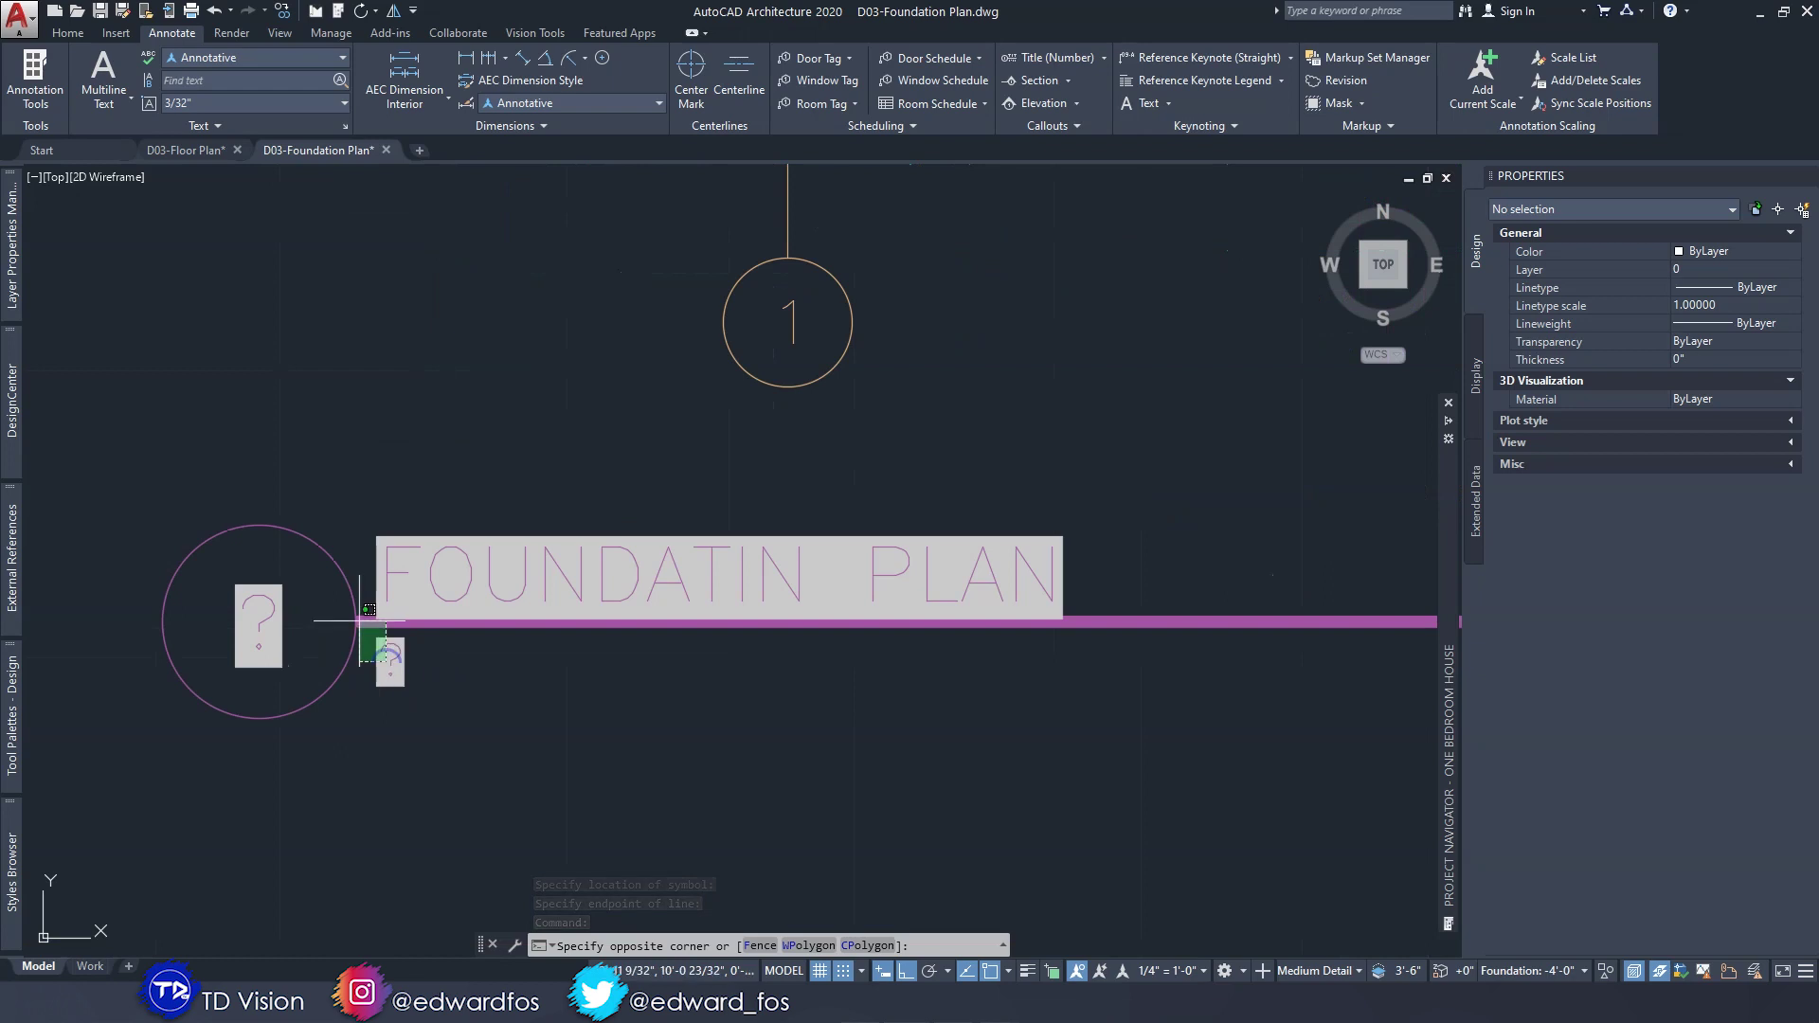
pyautogui.press('Escape')
pyautogui.press('Escape')
pyautogui.press('Escape')
pyautogui.scroll(-3, 524, 576)
pyautogui.scroll(-8, 554, 563)
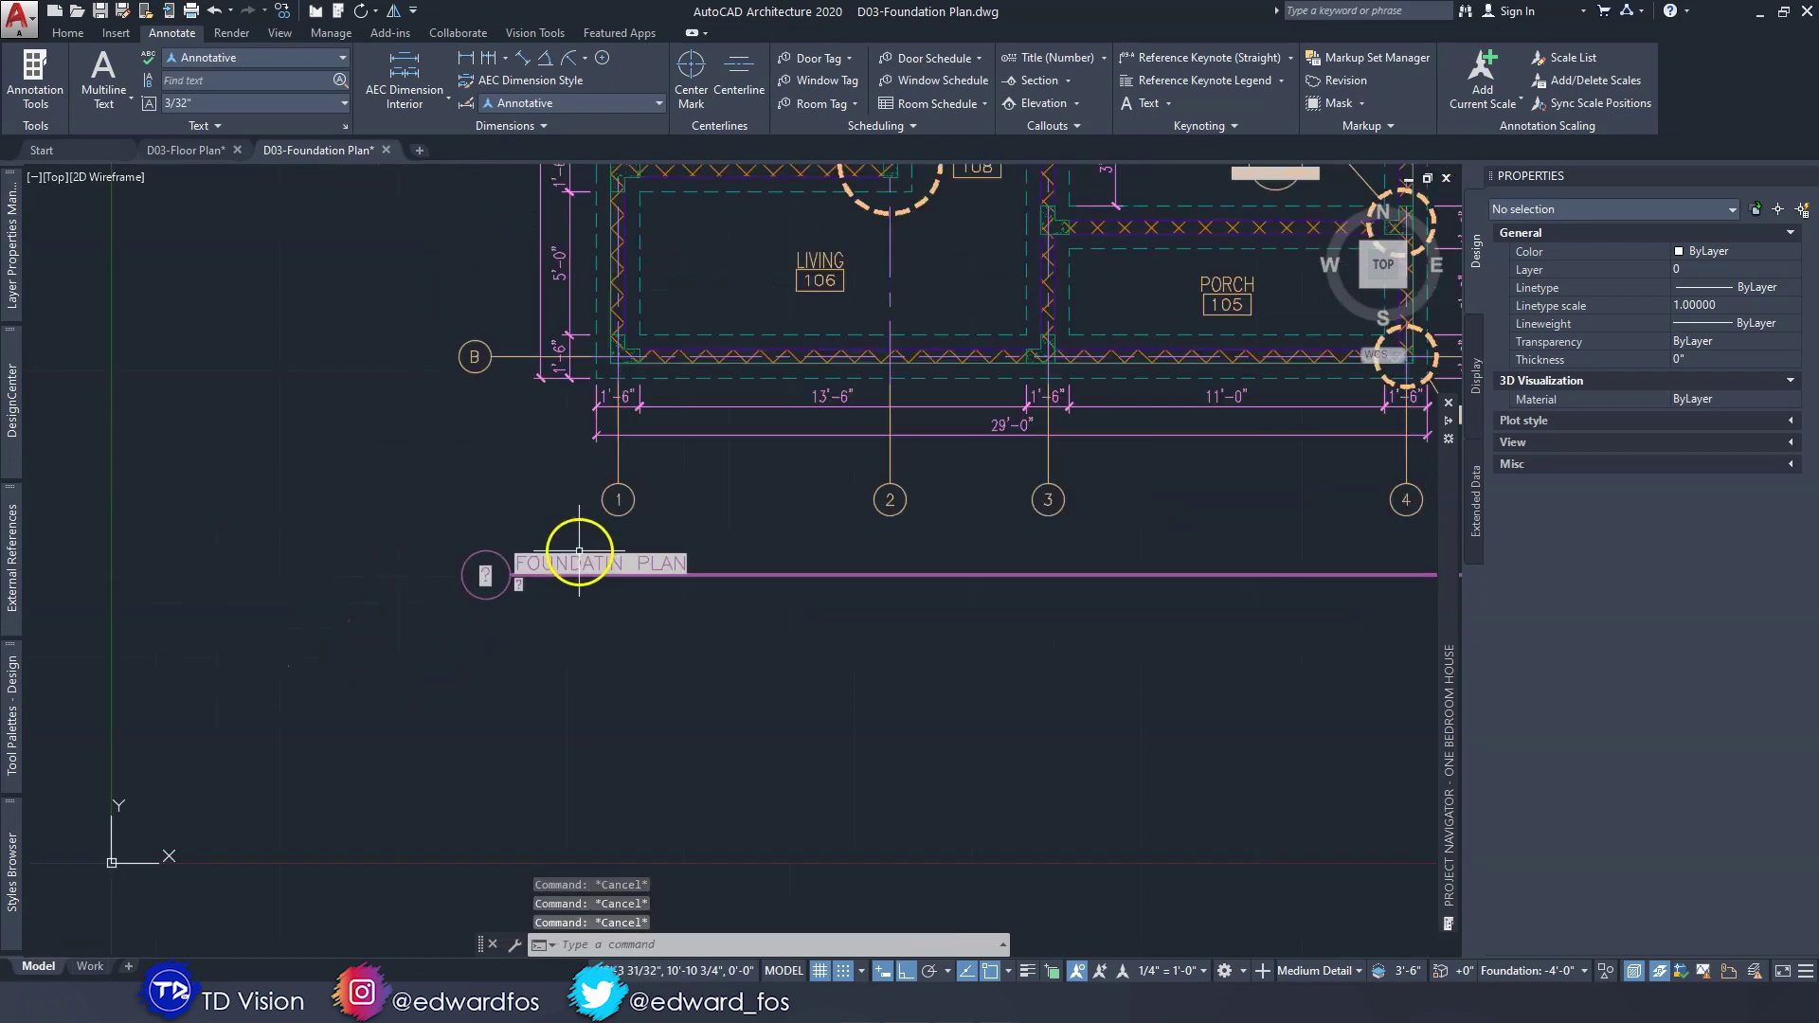
pyautogui.scroll(5, 616, 592)
pyautogui.middleClick(625, 588)
pyautogui.middleClick(625, 588)
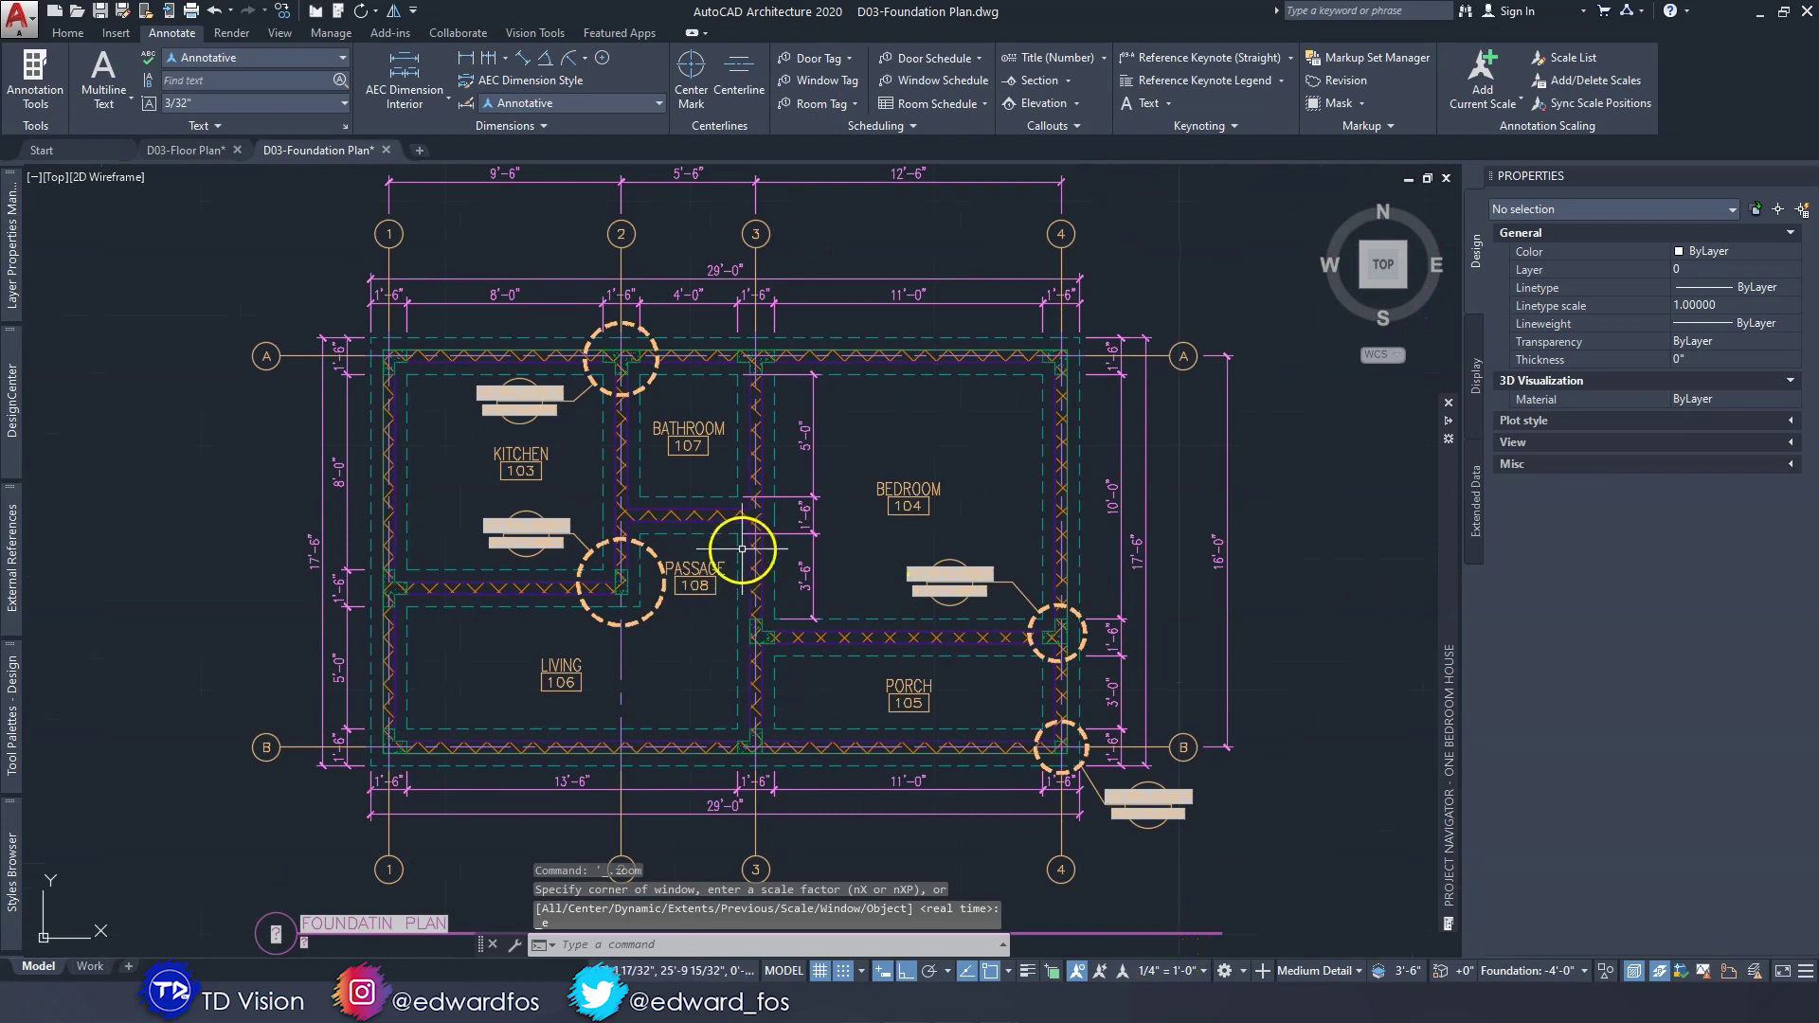
pyautogui.scroll(-3, 743, 544)
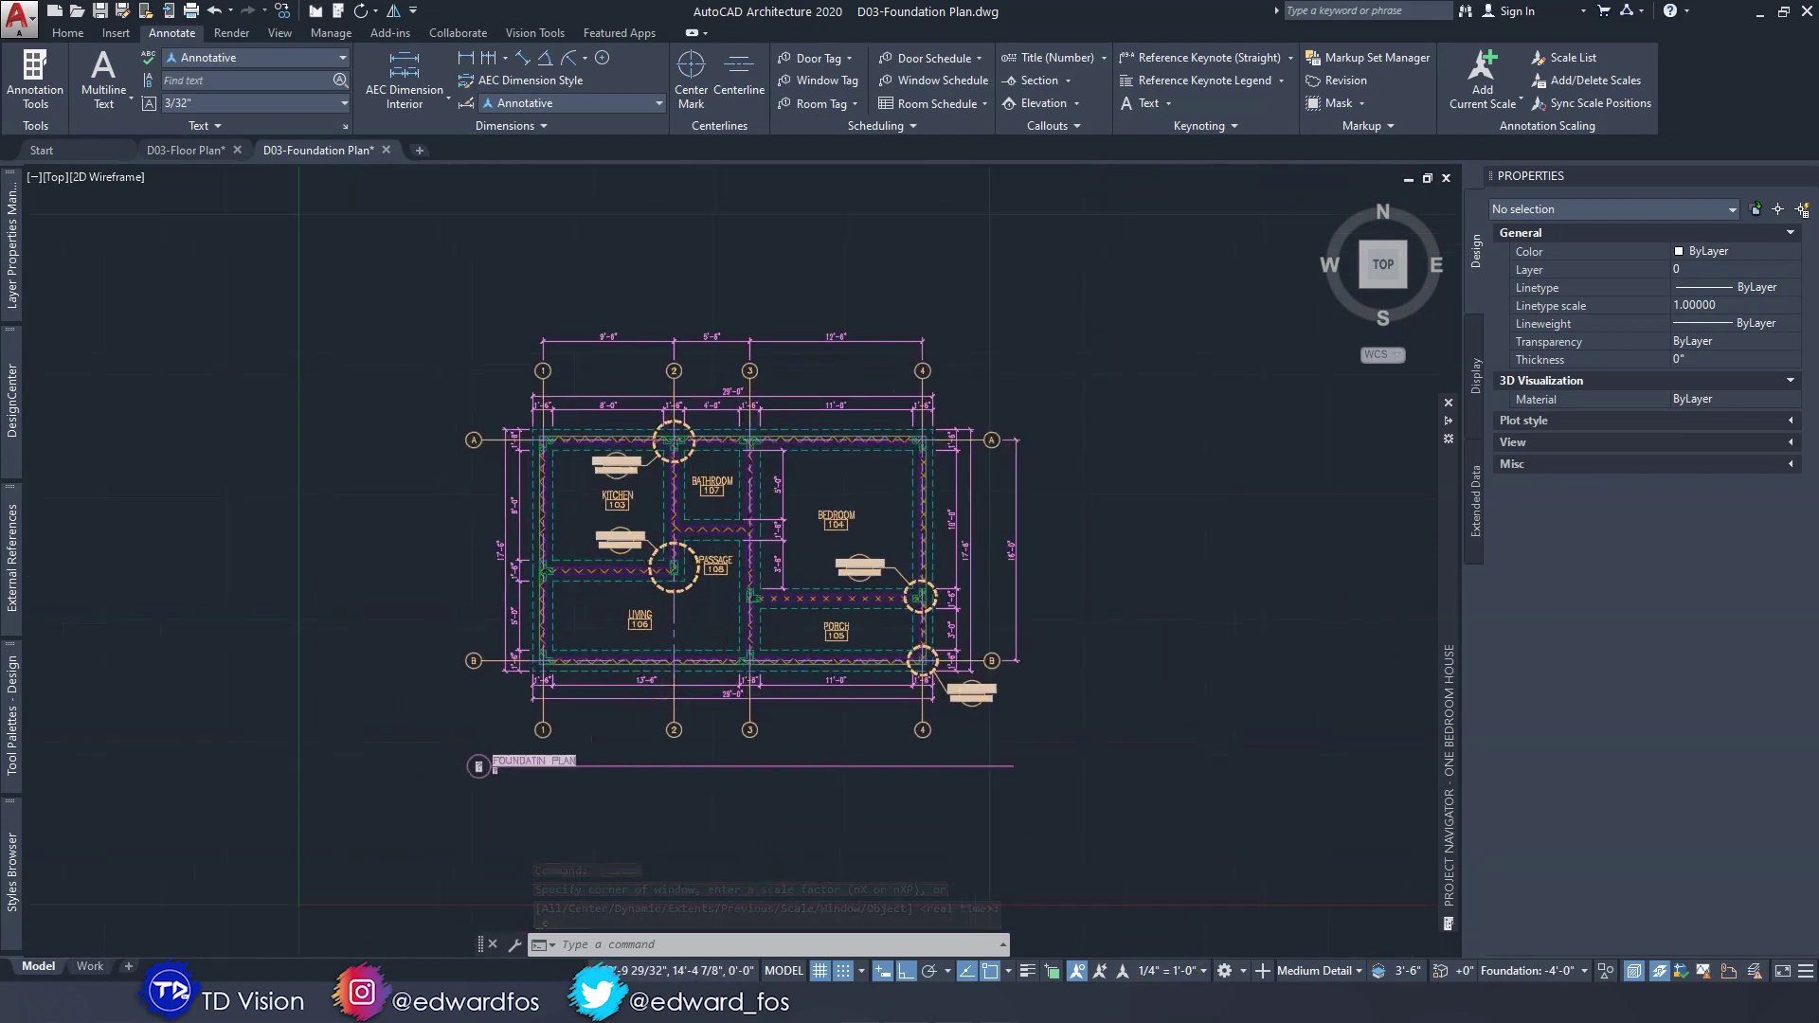
pyautogui.scroll(3, 743, 548)
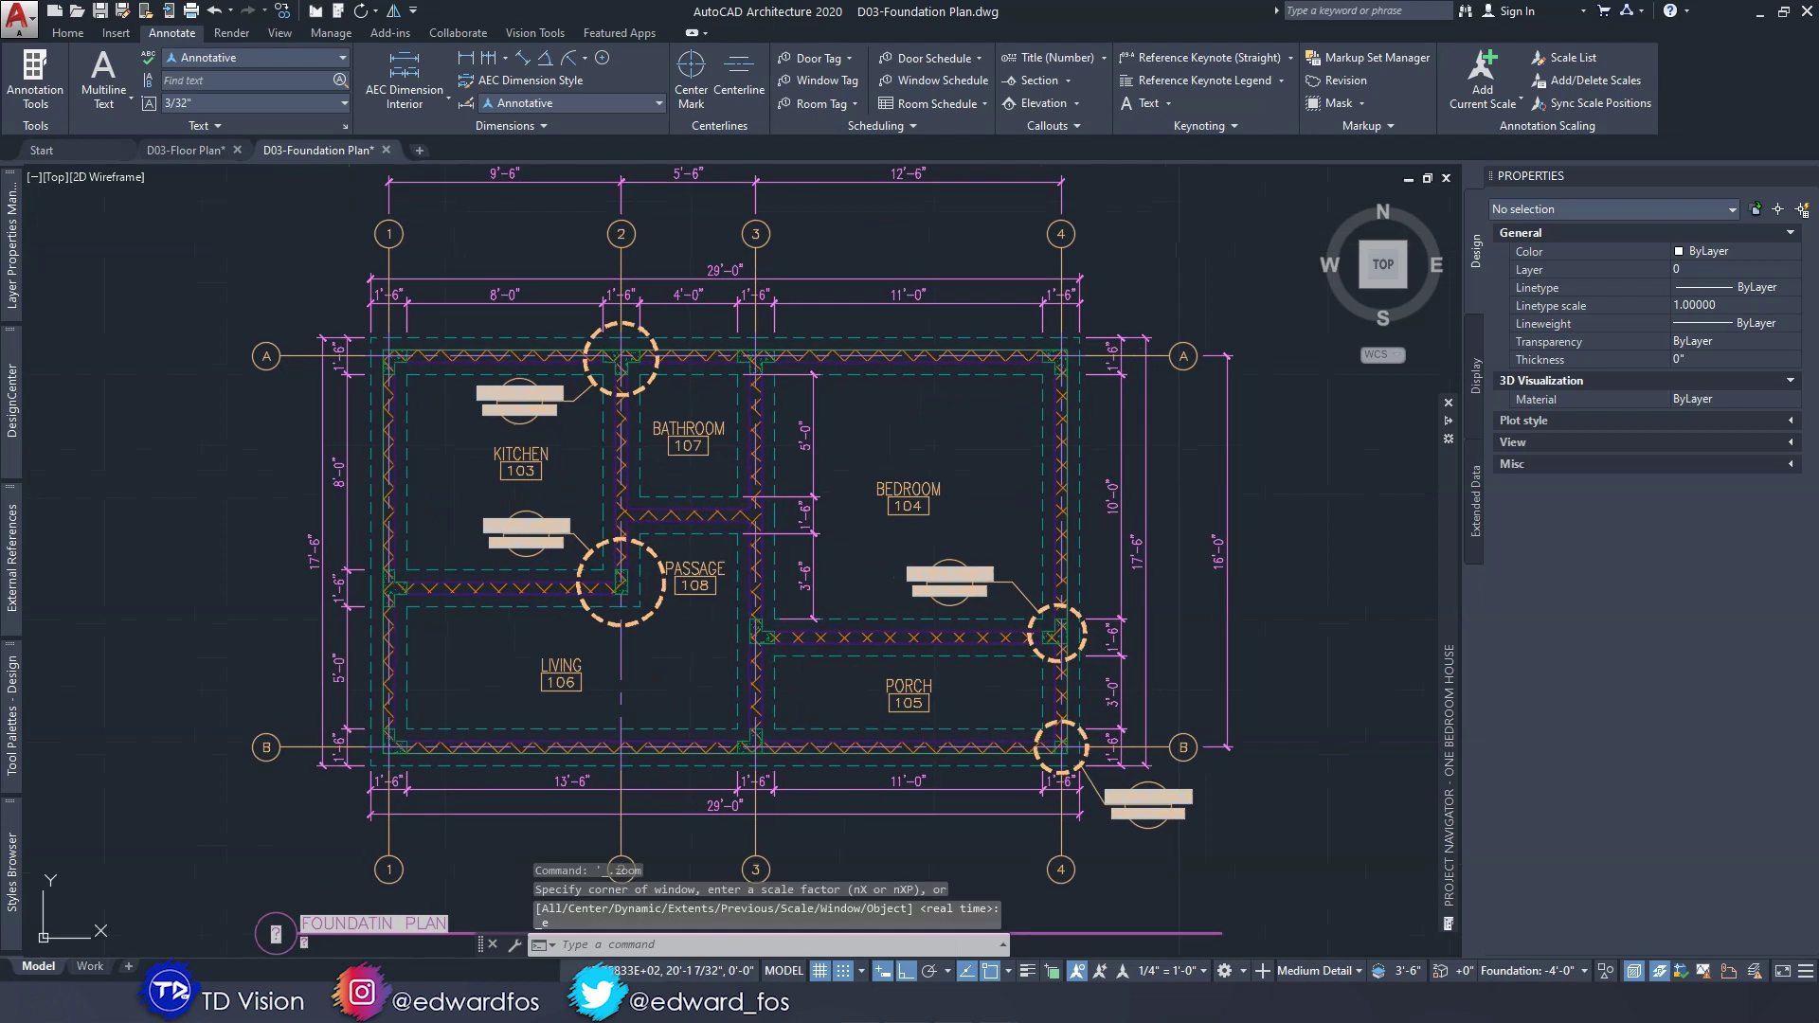